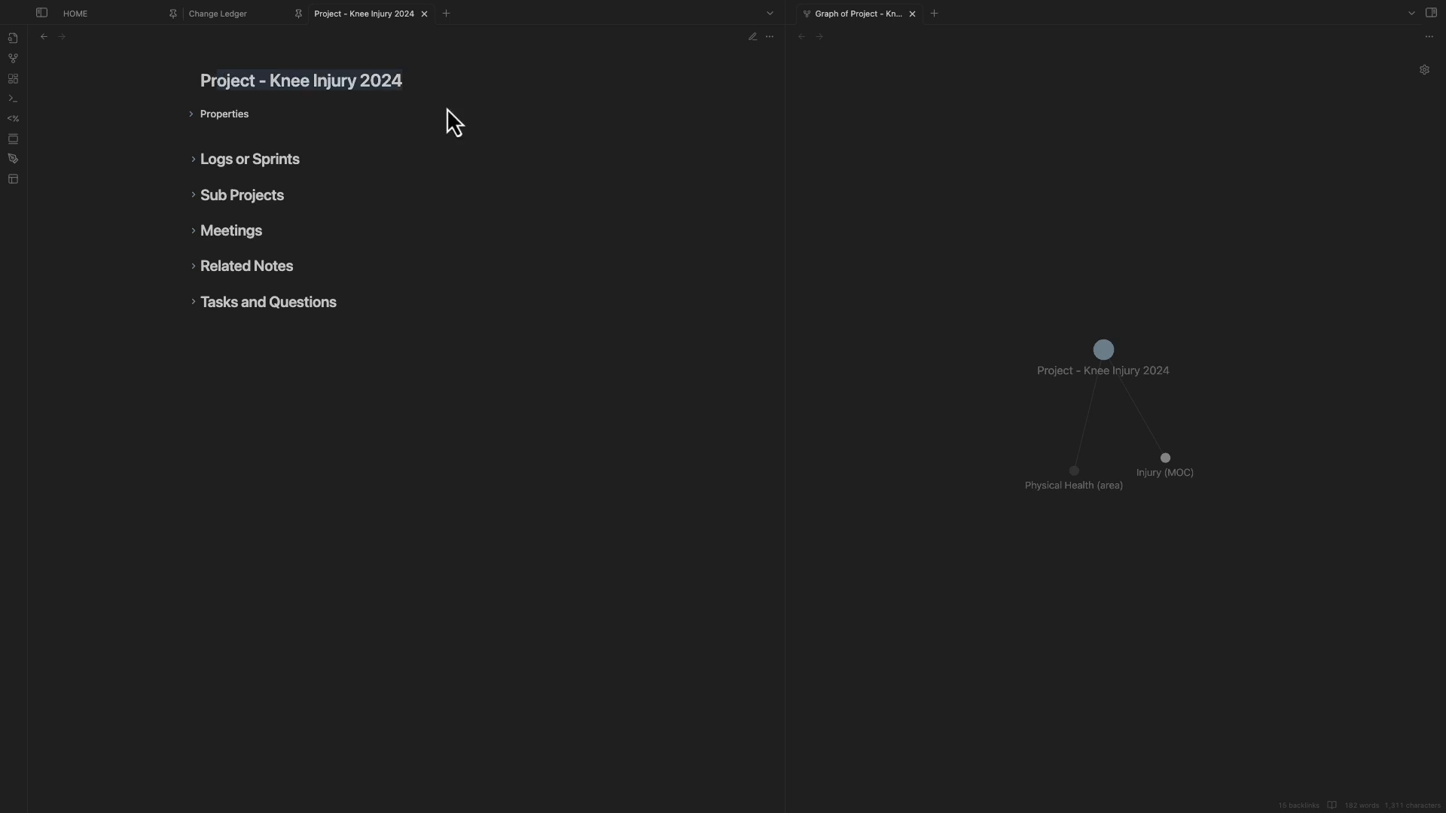
Expand the project note's properties, and review its Logs or Sprints section before collapsing that section again.
click(192, 114)
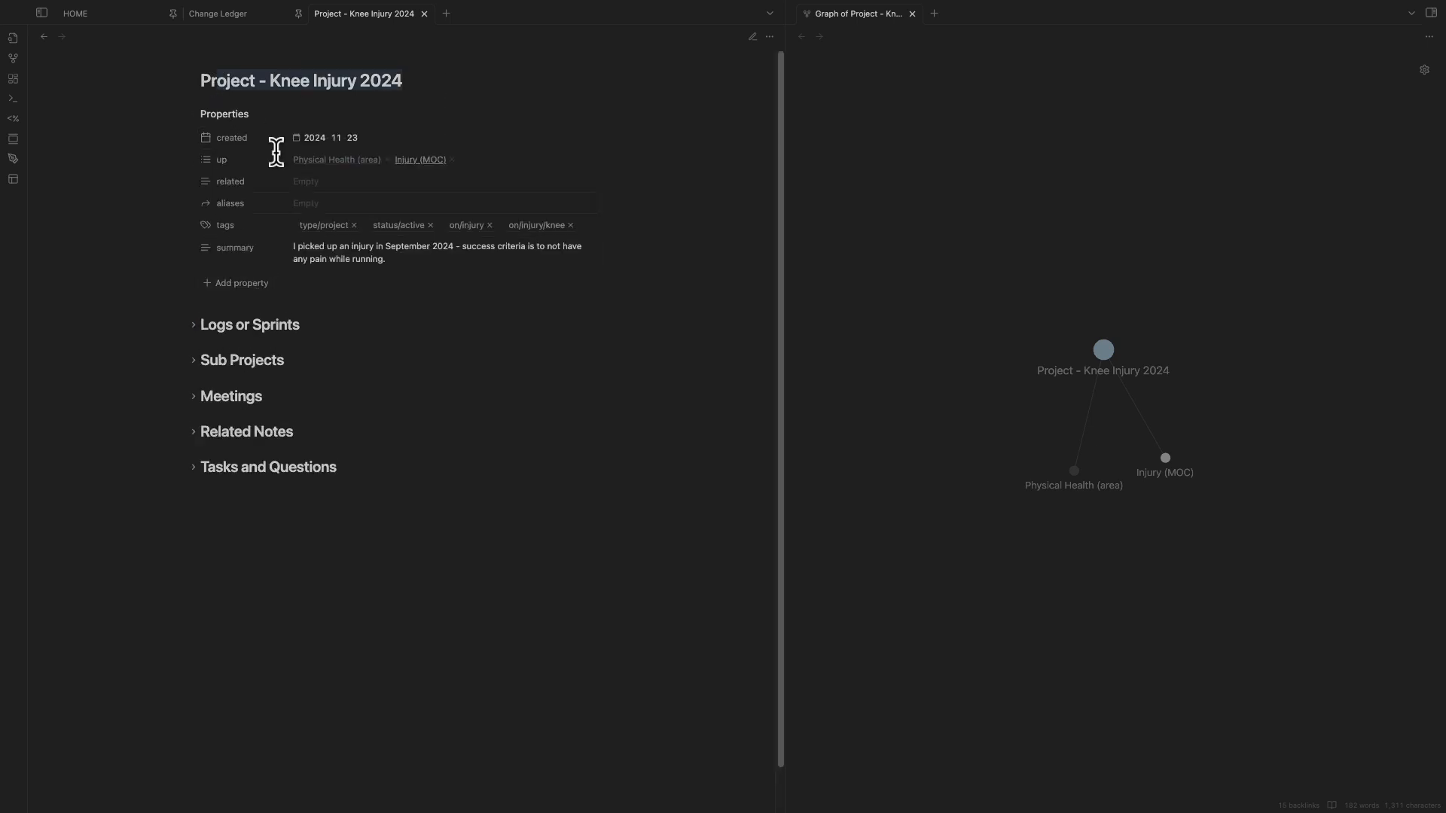
click(193, 328)
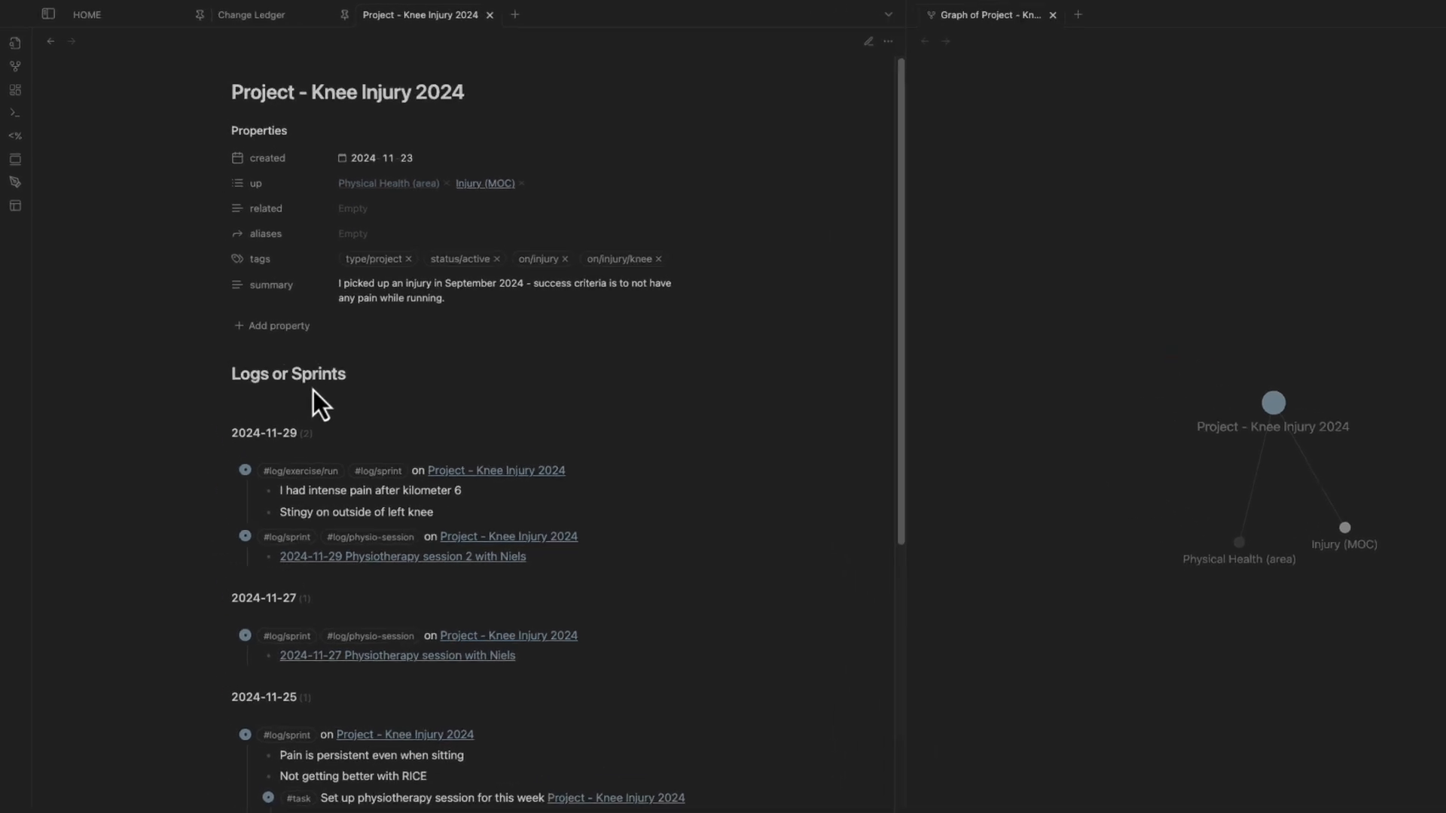
scroll(317, 406, down, 4)
scroll(349, 681, up, 1)
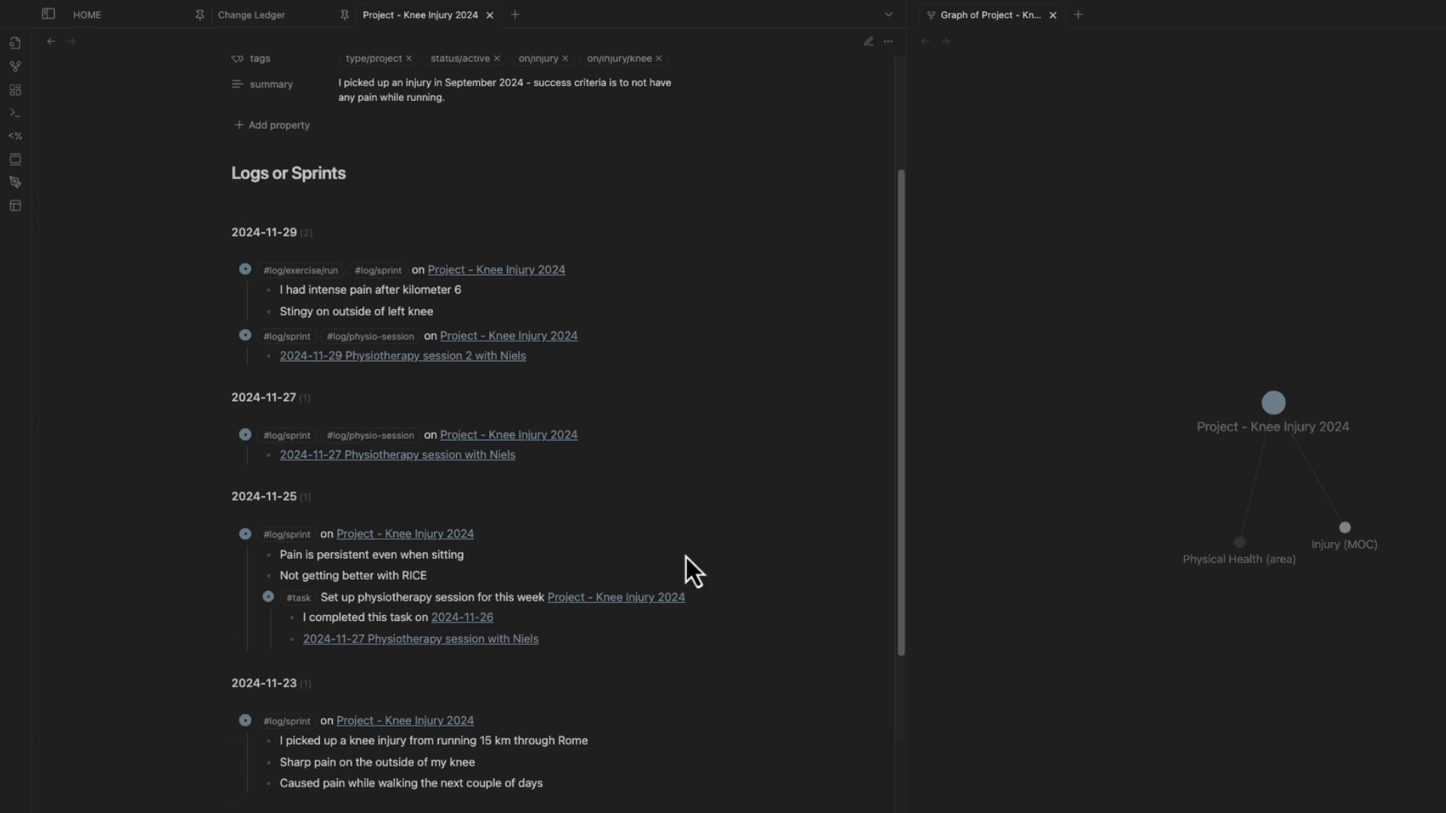
click(224, 178)
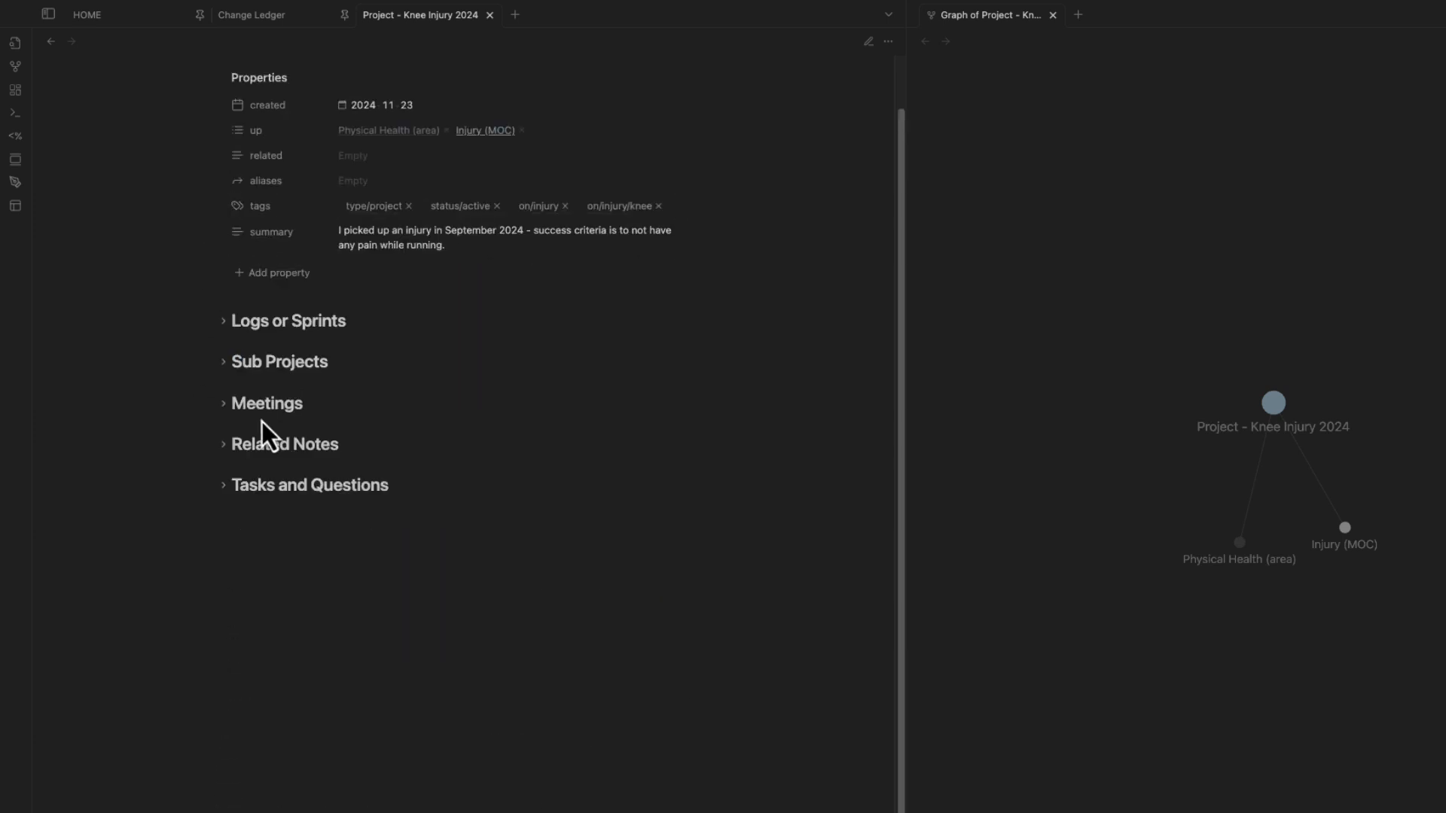
Check the Sub Projects section of the knee injury project note and fold it again.
click(224, 364)
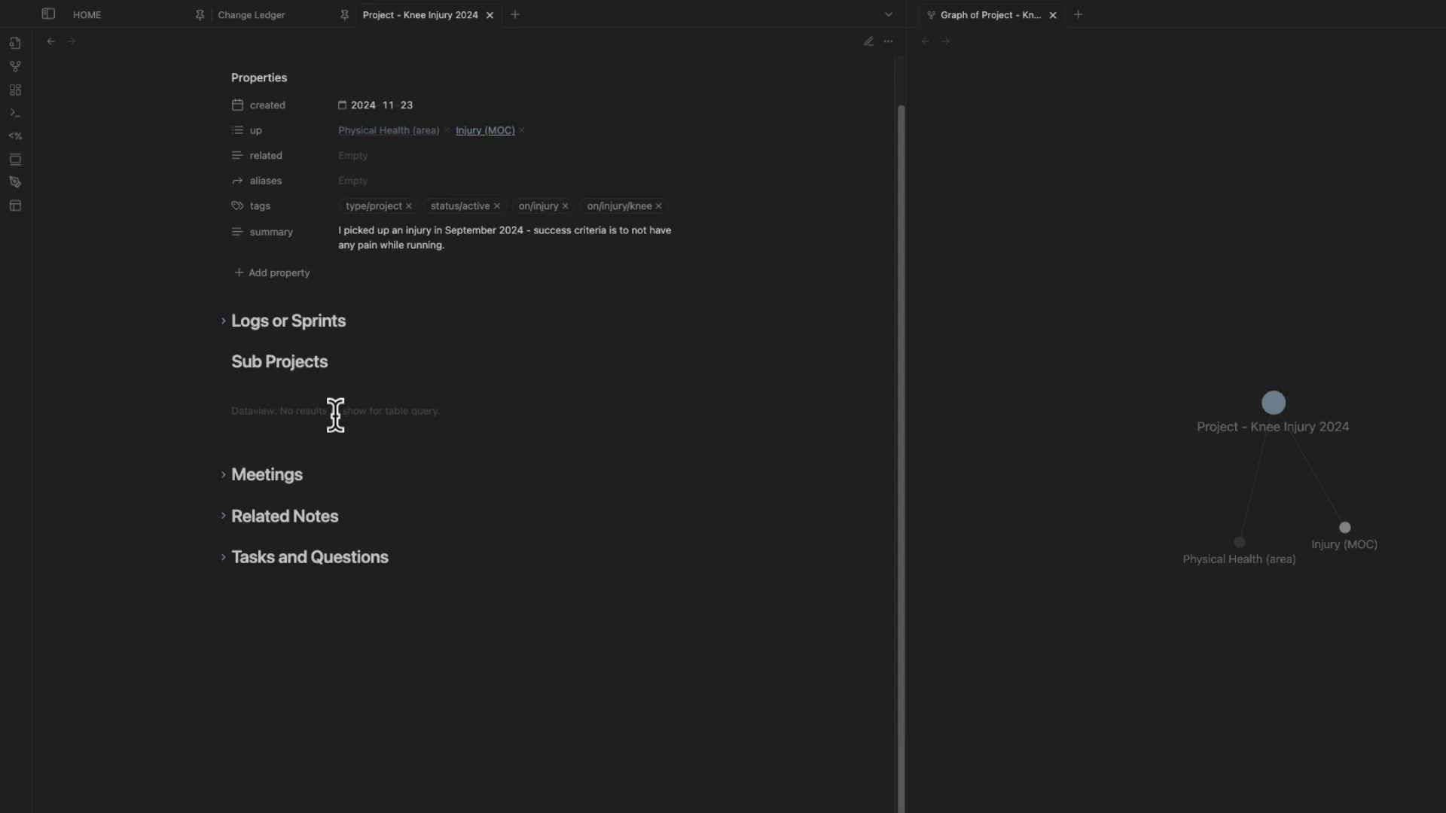
scroll(332, 414, up, 1)
drag(336, 92, 506, 93)
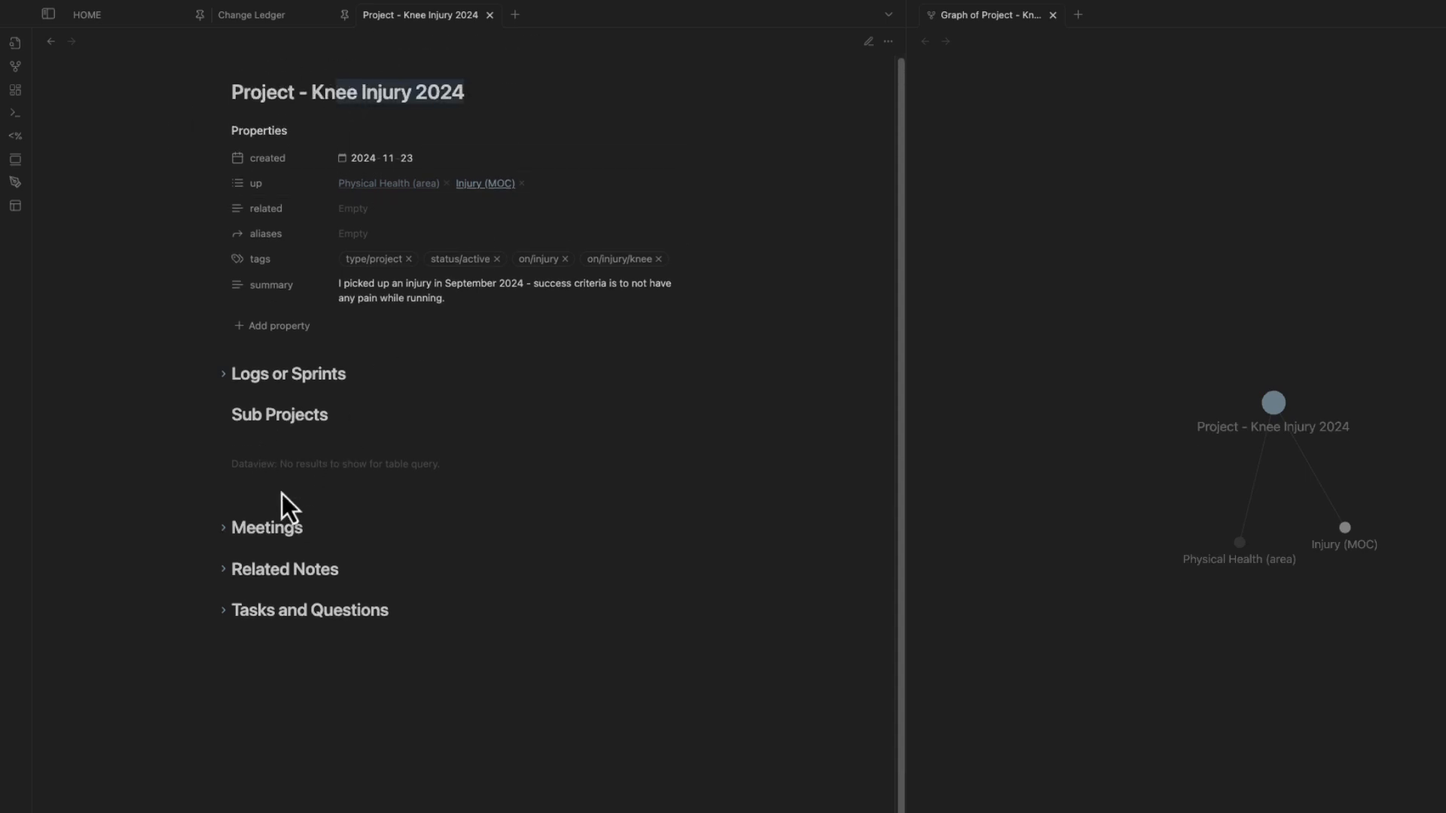
click(226, 417)
Review the Meetings and Related Notes tables in the project note, folding each section after viewing.
click(224, 457)
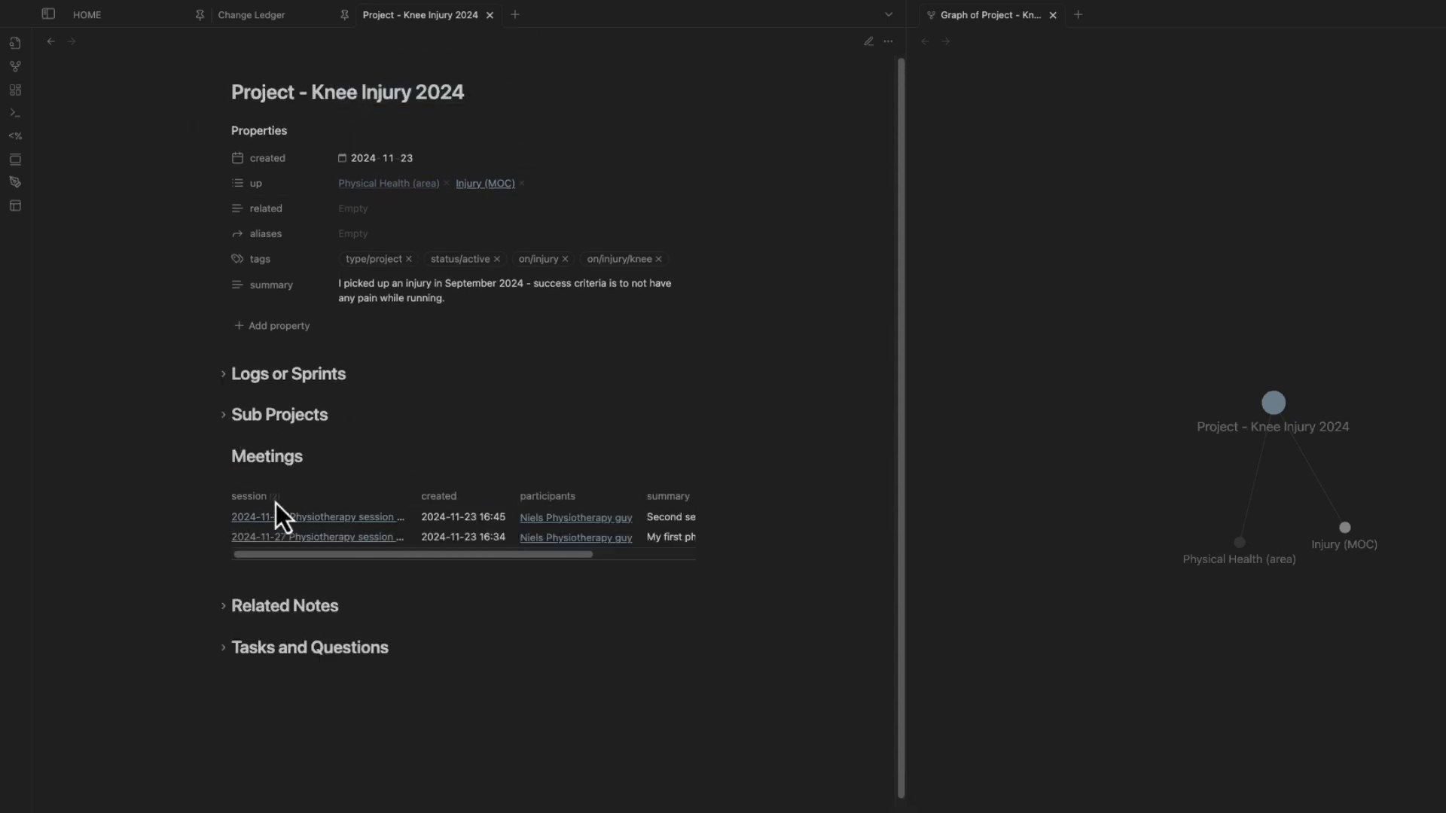
click(225, 457)
click(224, 498)
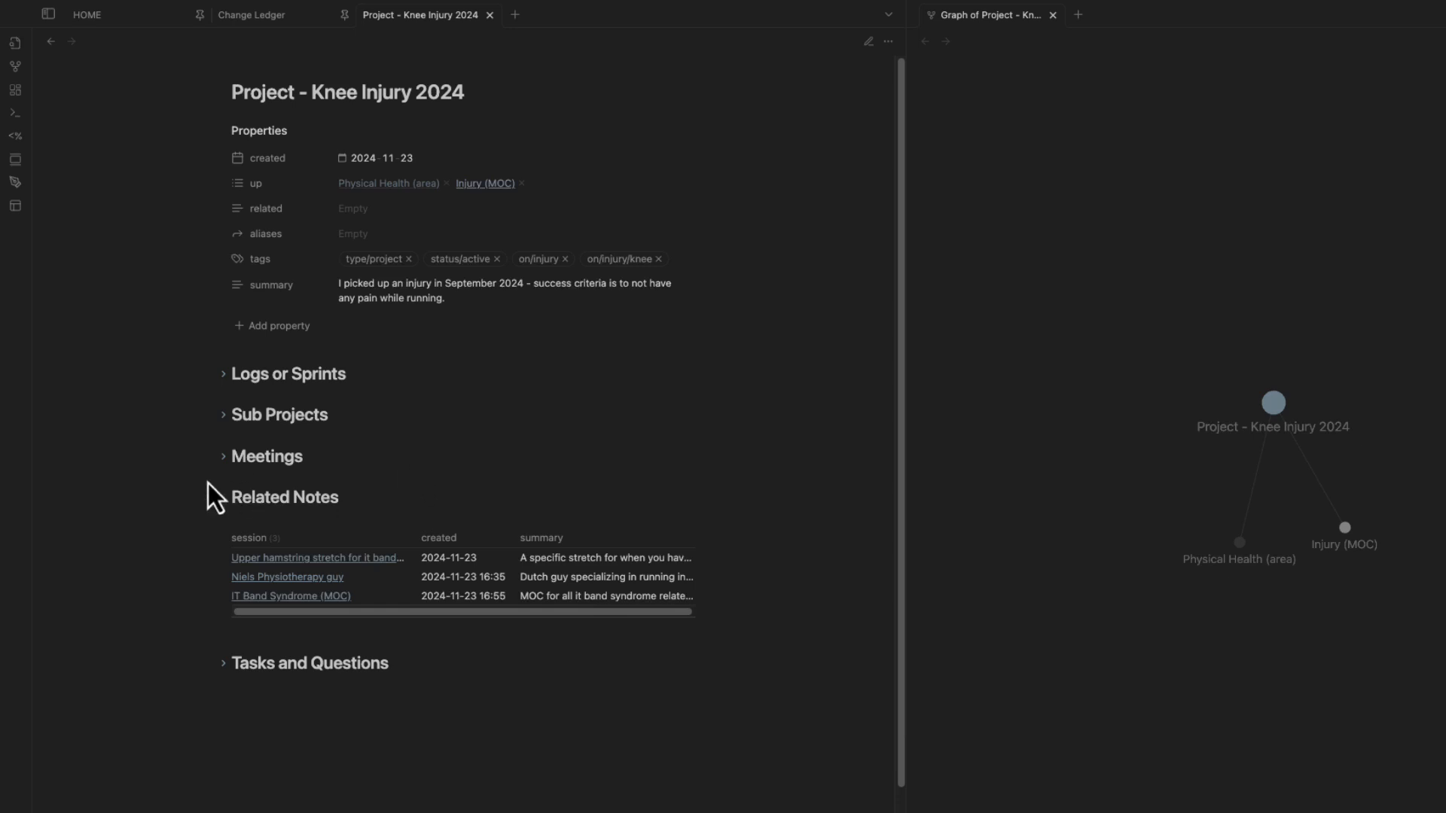
click(223, 498)
Review the Open and Closed lists under Tasks and Questions, then fold the whole section.
click(226, 537)
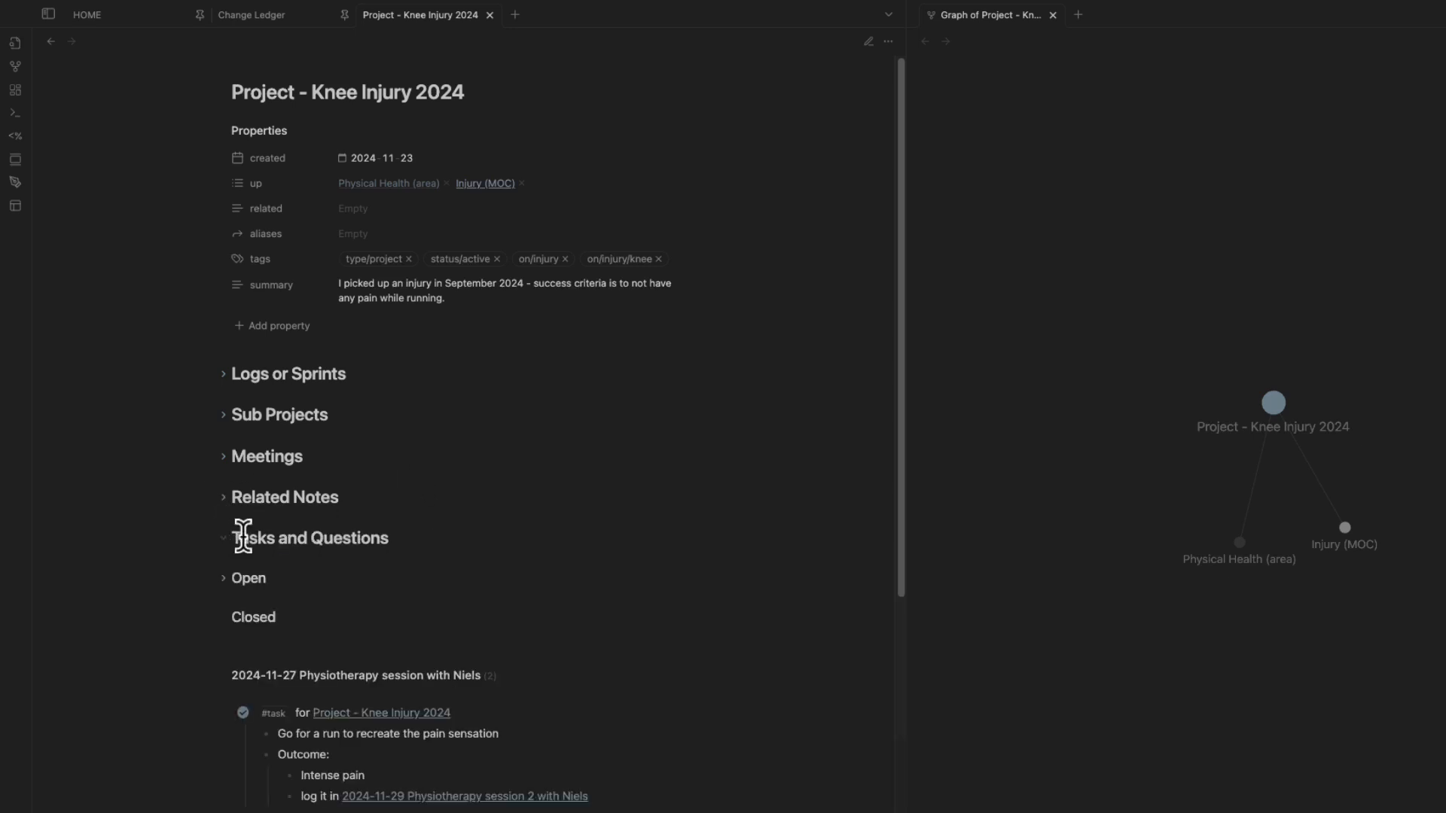
click(224, 618)
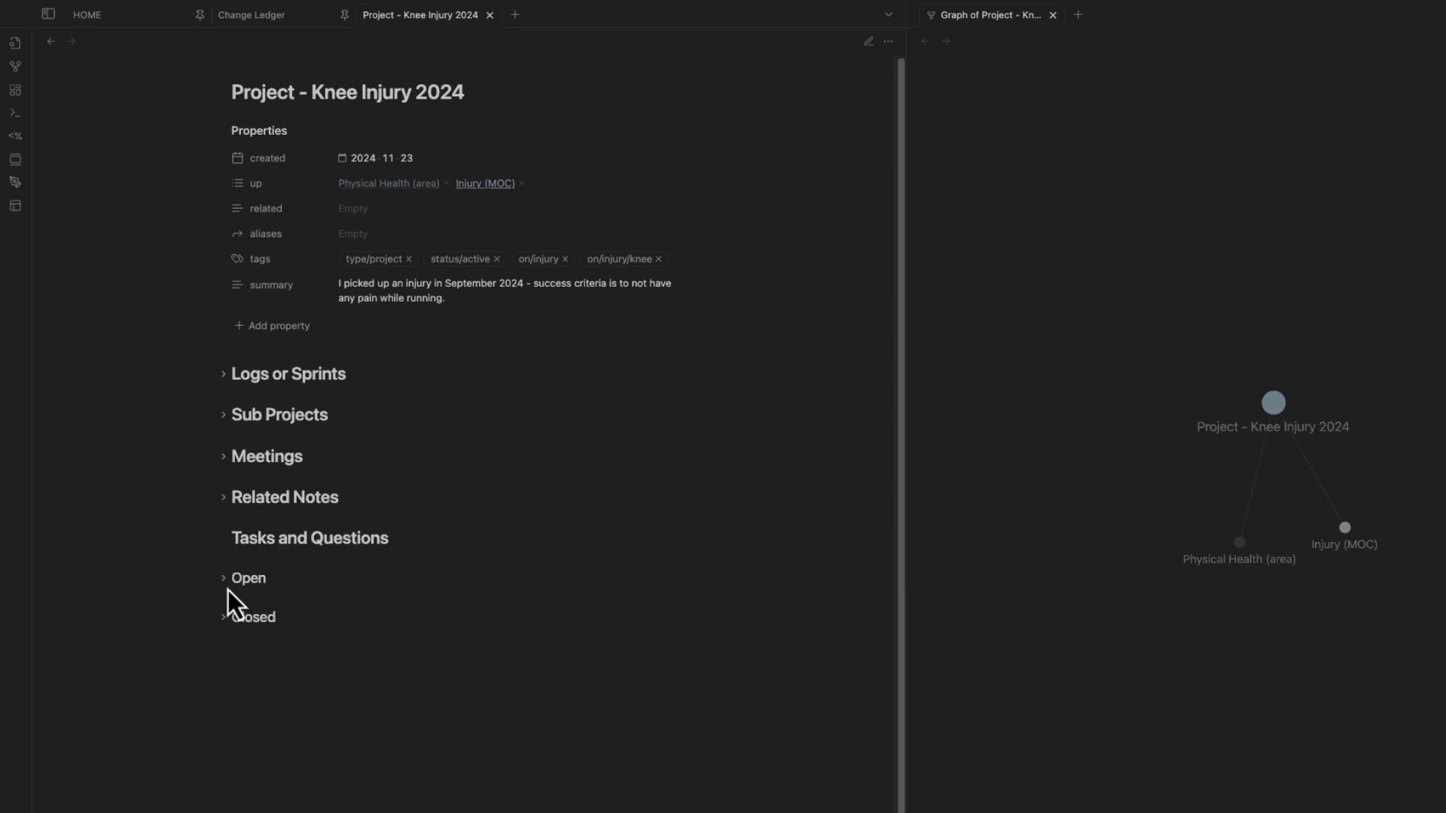
click(226, 626)
click(225, 623)
click(225, 582)
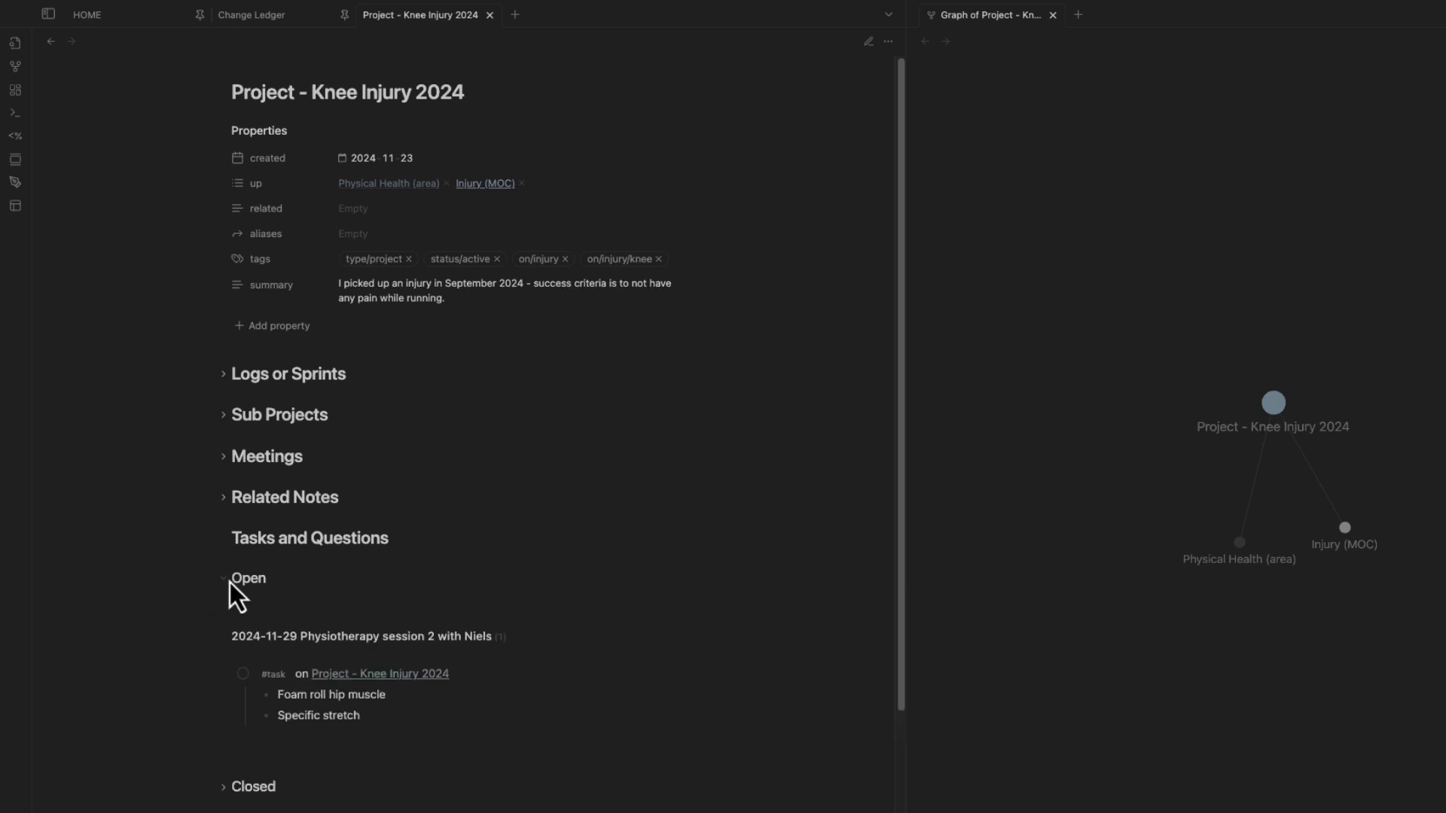
click(227, 580)
click(228, 540)
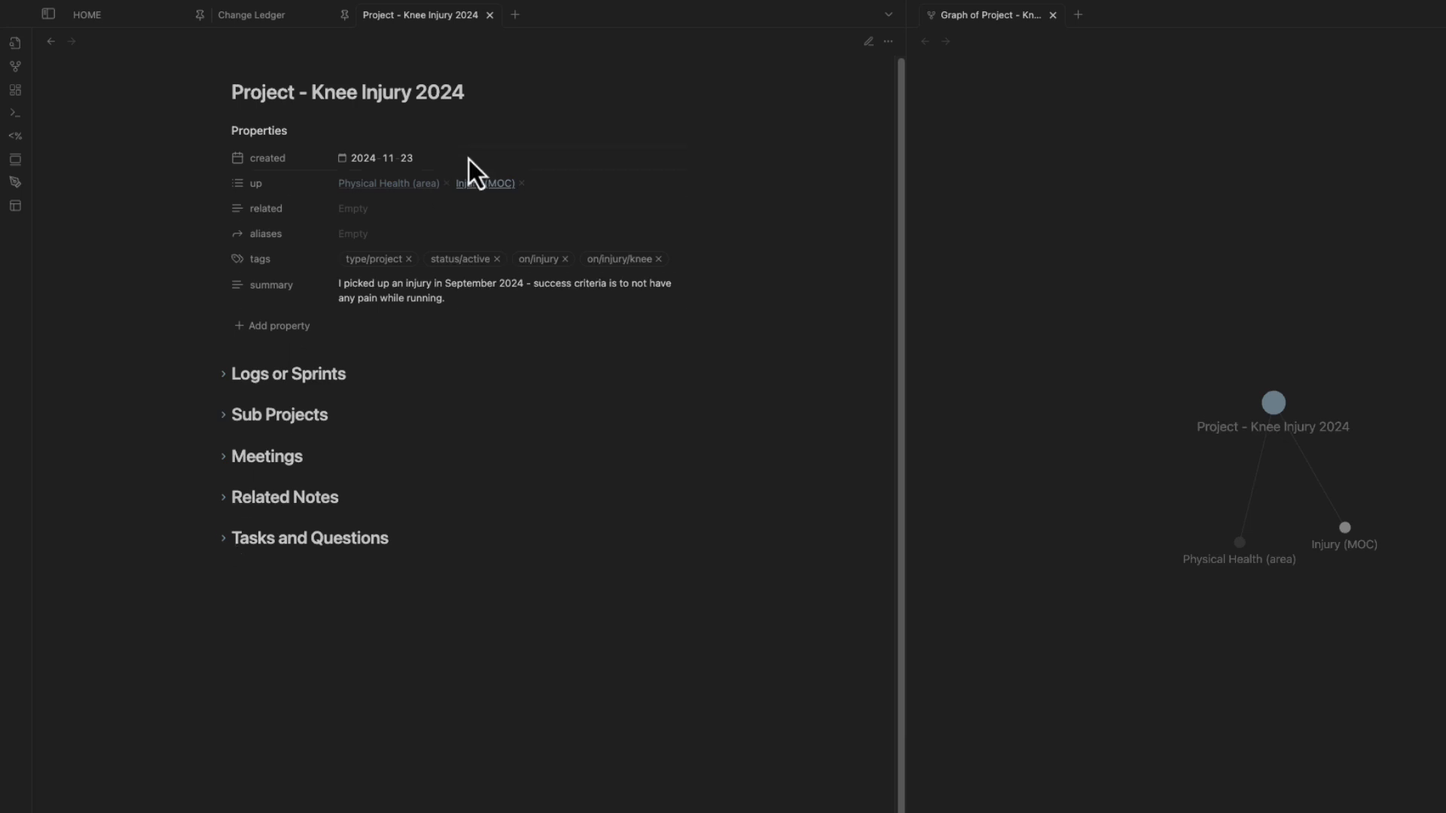
Open the parent note Injury (MOC), fold its Sub Projects section and expand Related Notes.
click(482, 188)
click(480, 185)
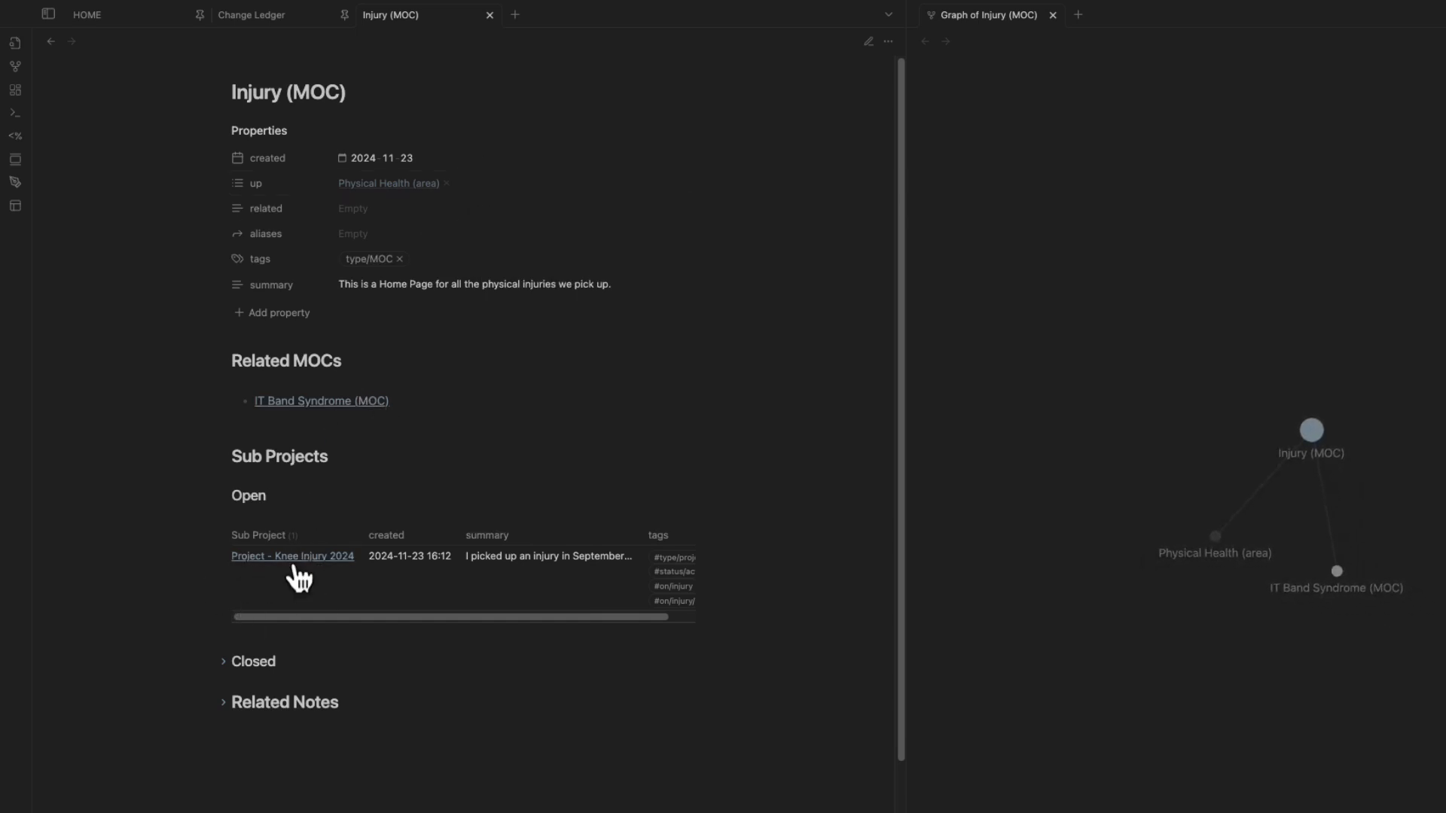
click(224, 497)
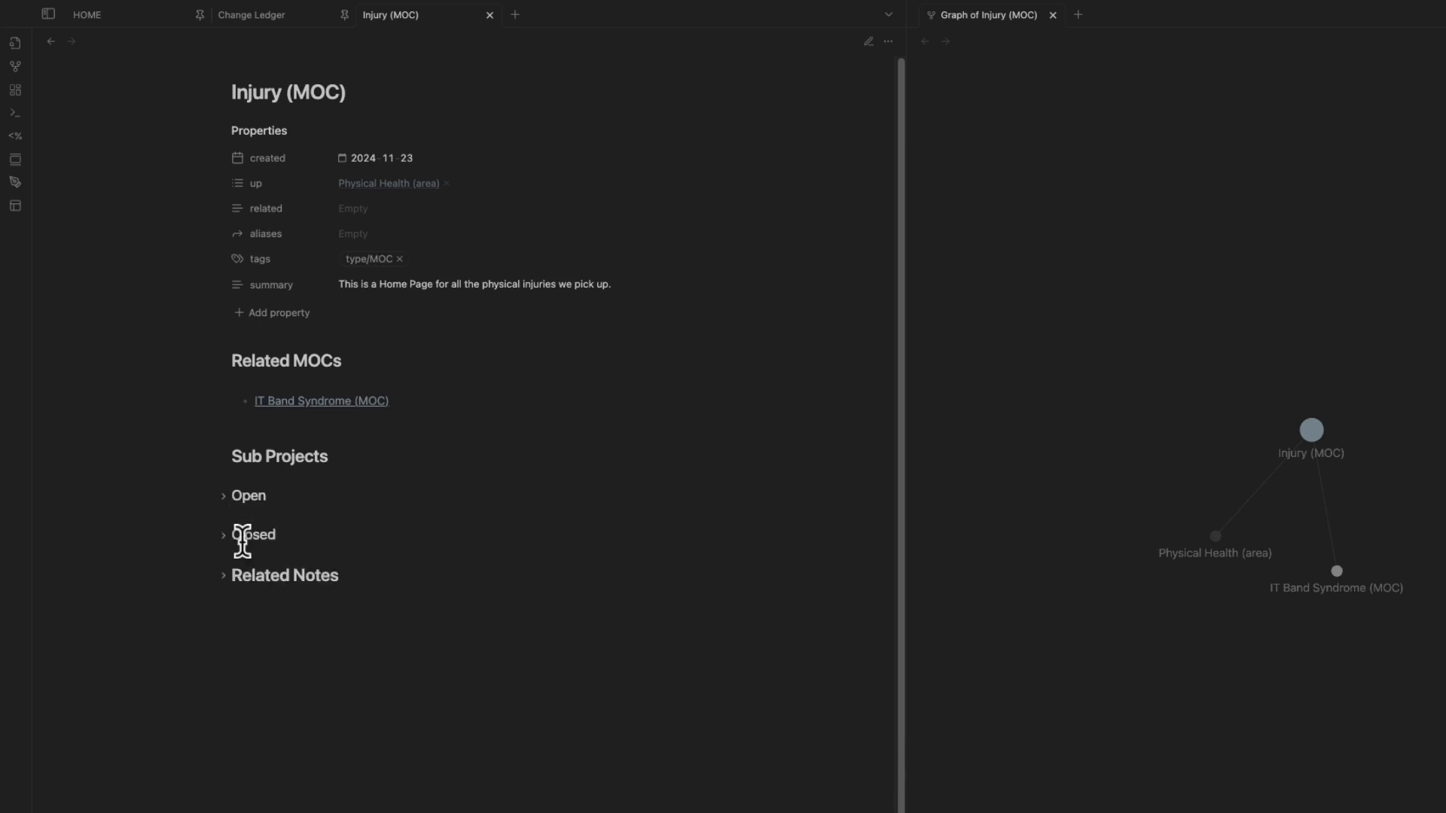
click(223, 456)
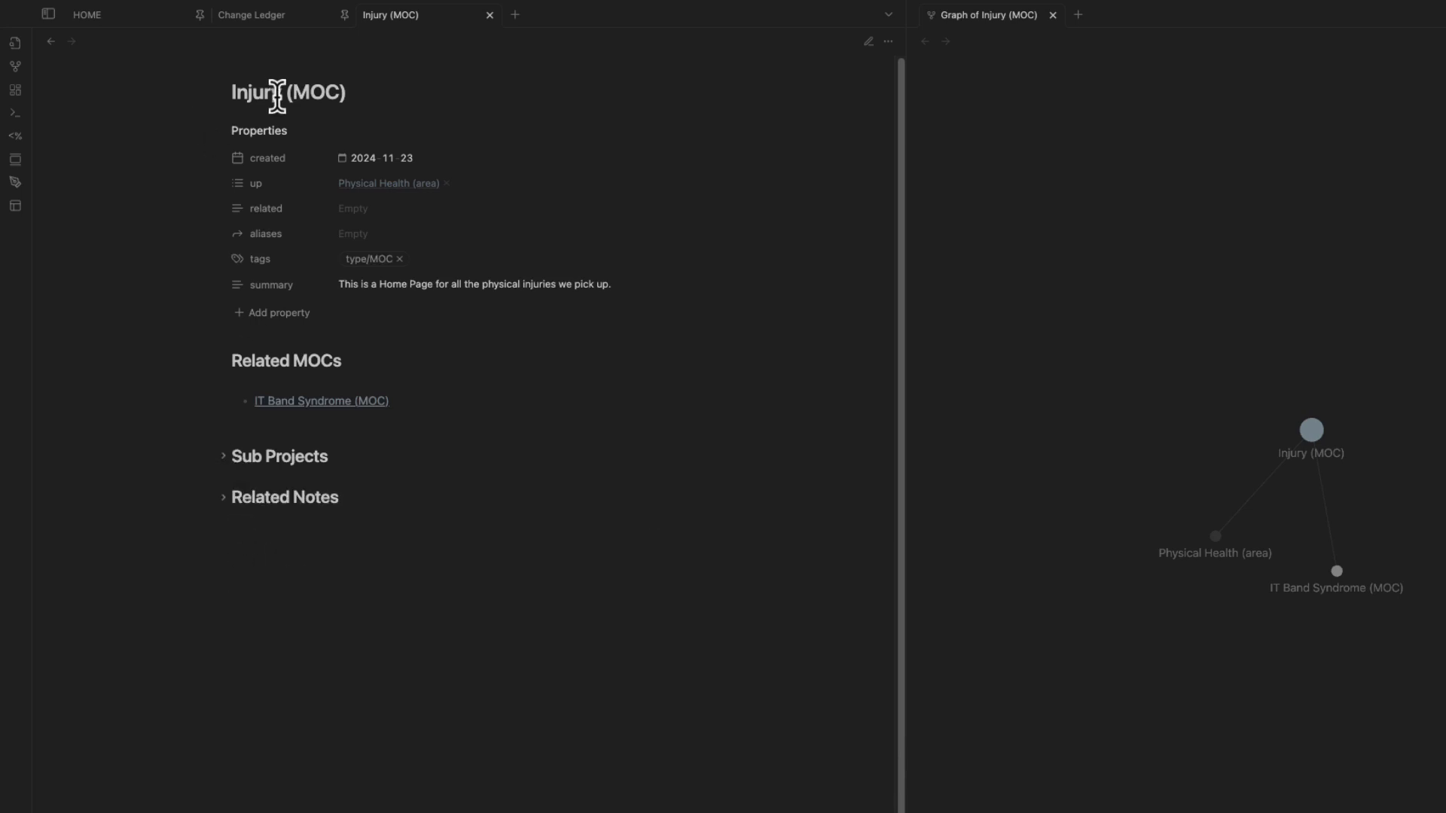
click(225, 498)
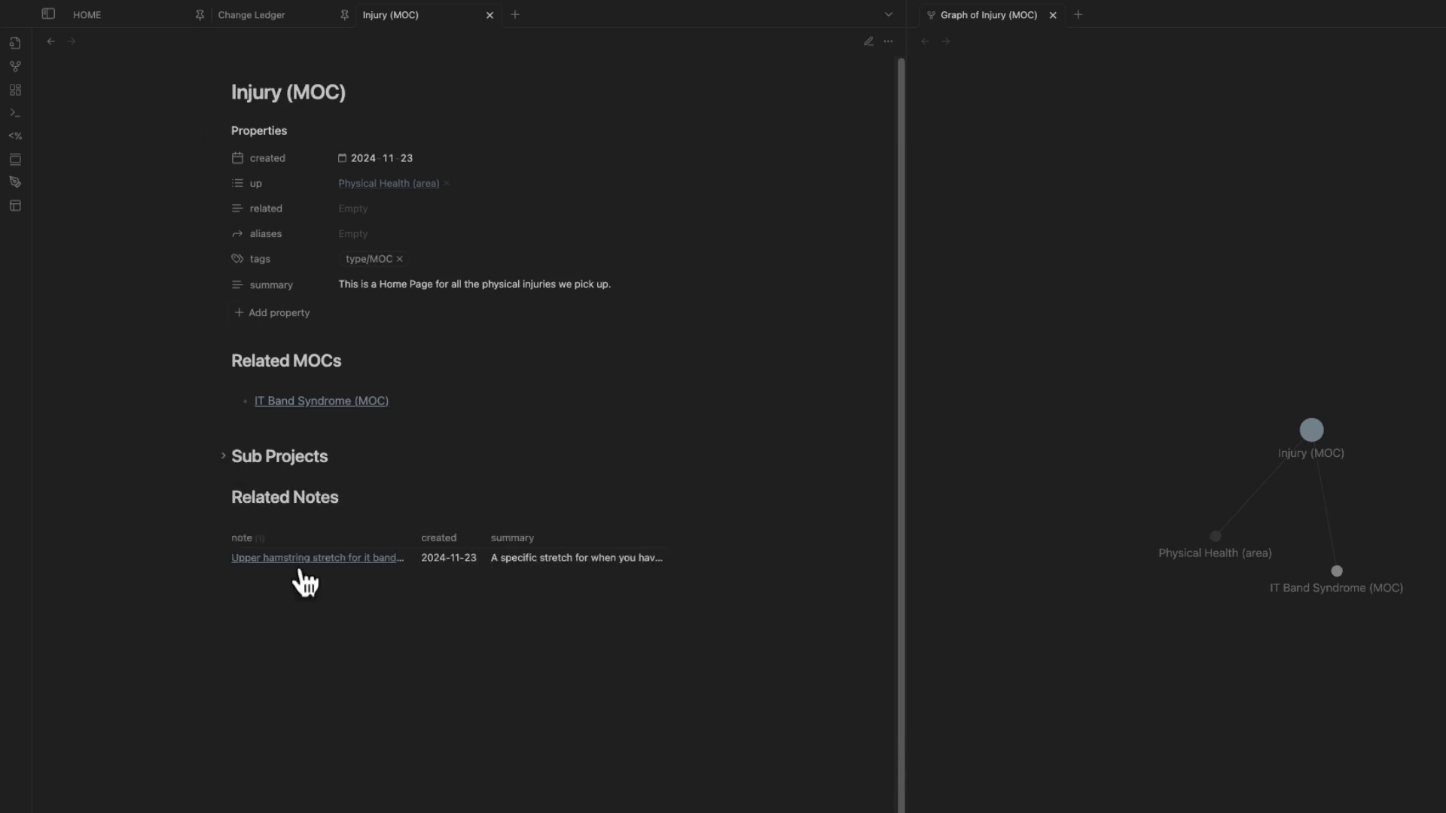
Open the IT Band Syndrome (MOC) note and follow its related link back to Project - Knee Injury 2024.
click(345, 406)
drag(234, 91, 427, 82)
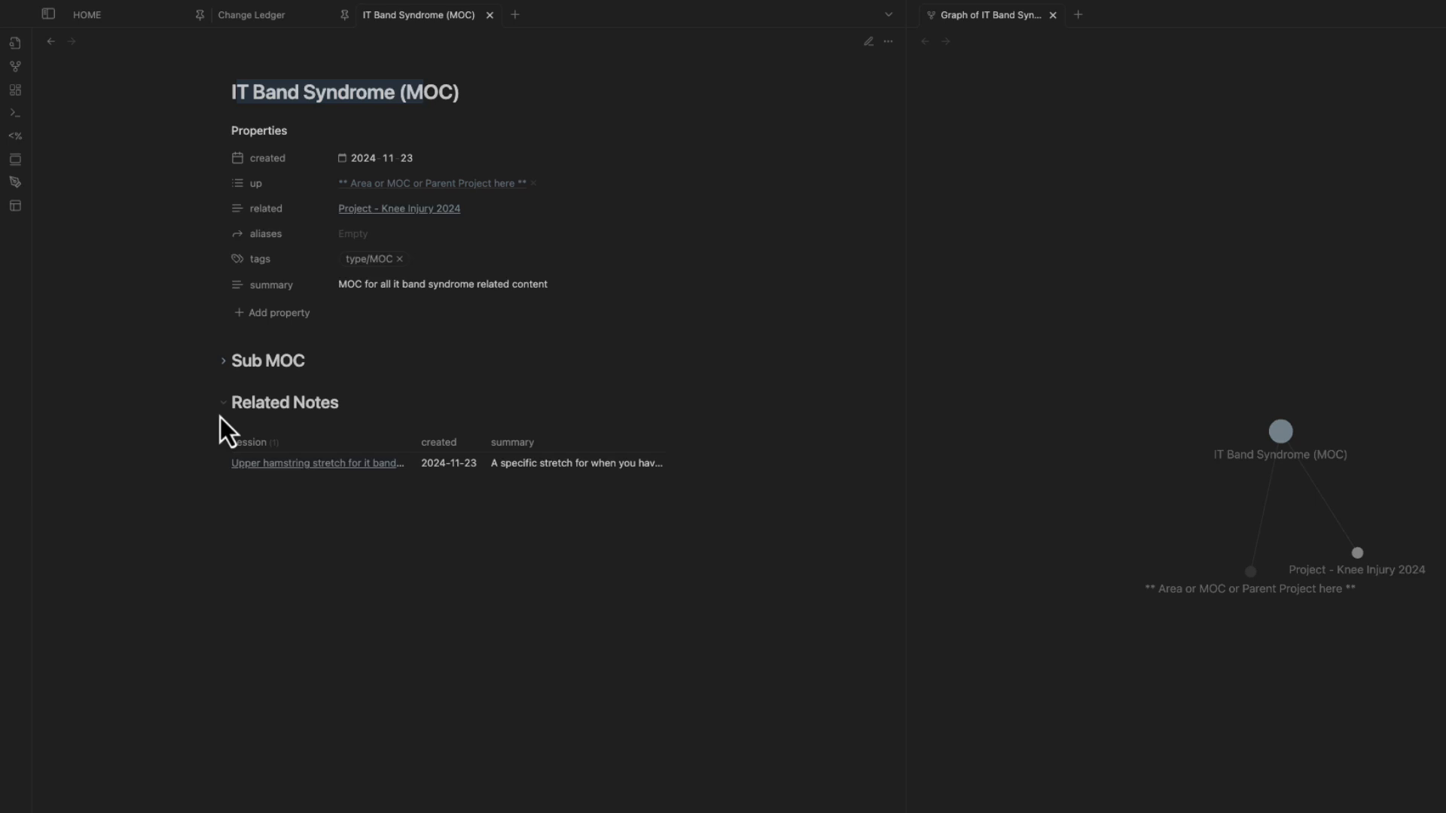
click(407, 213)
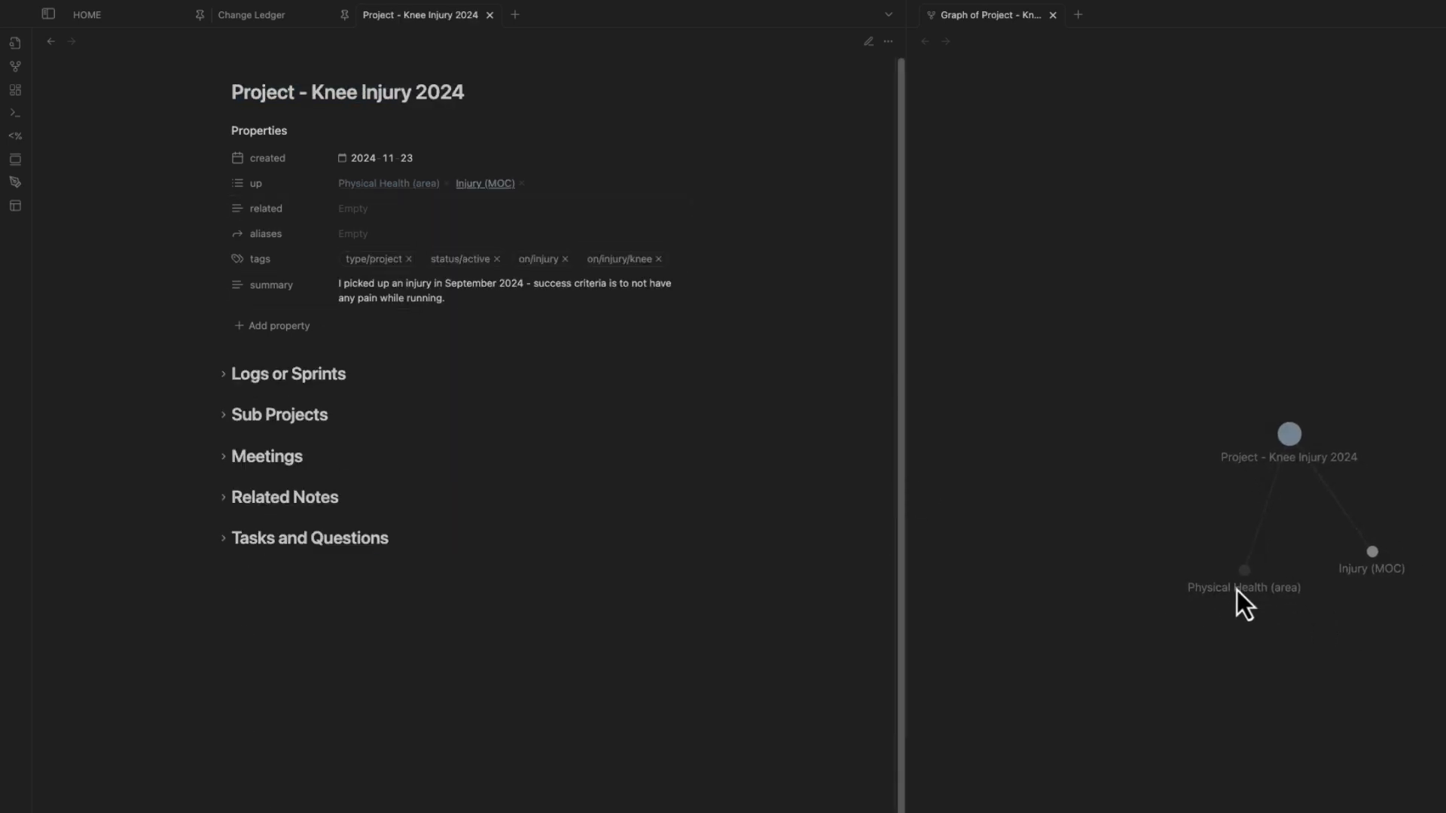
Expand Logs or Sprints in the project note and read through the dated log entries.
click(224, 377)
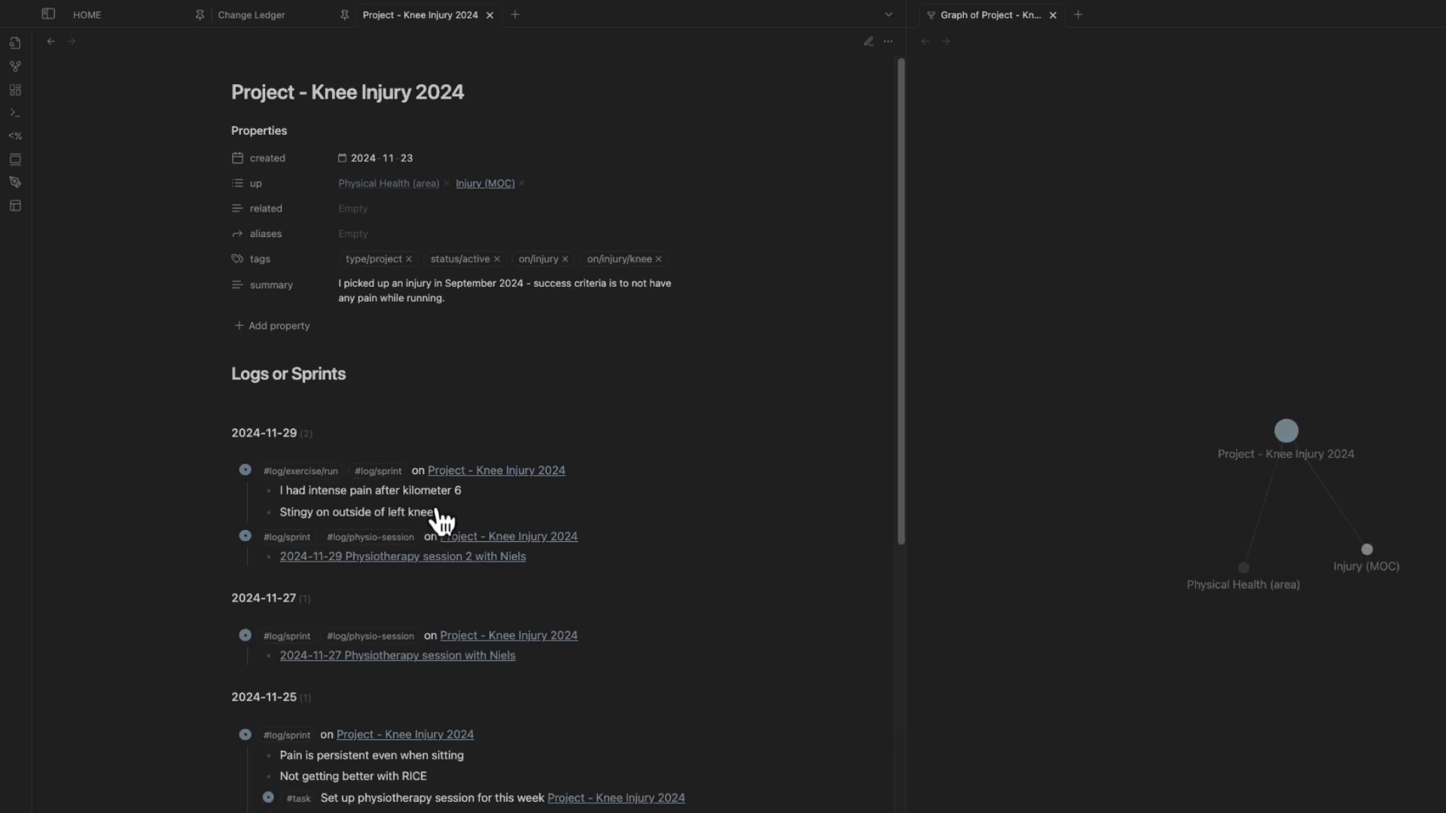
scroll(437, 520, down, 5)
scroll(442, 526, up, 4)
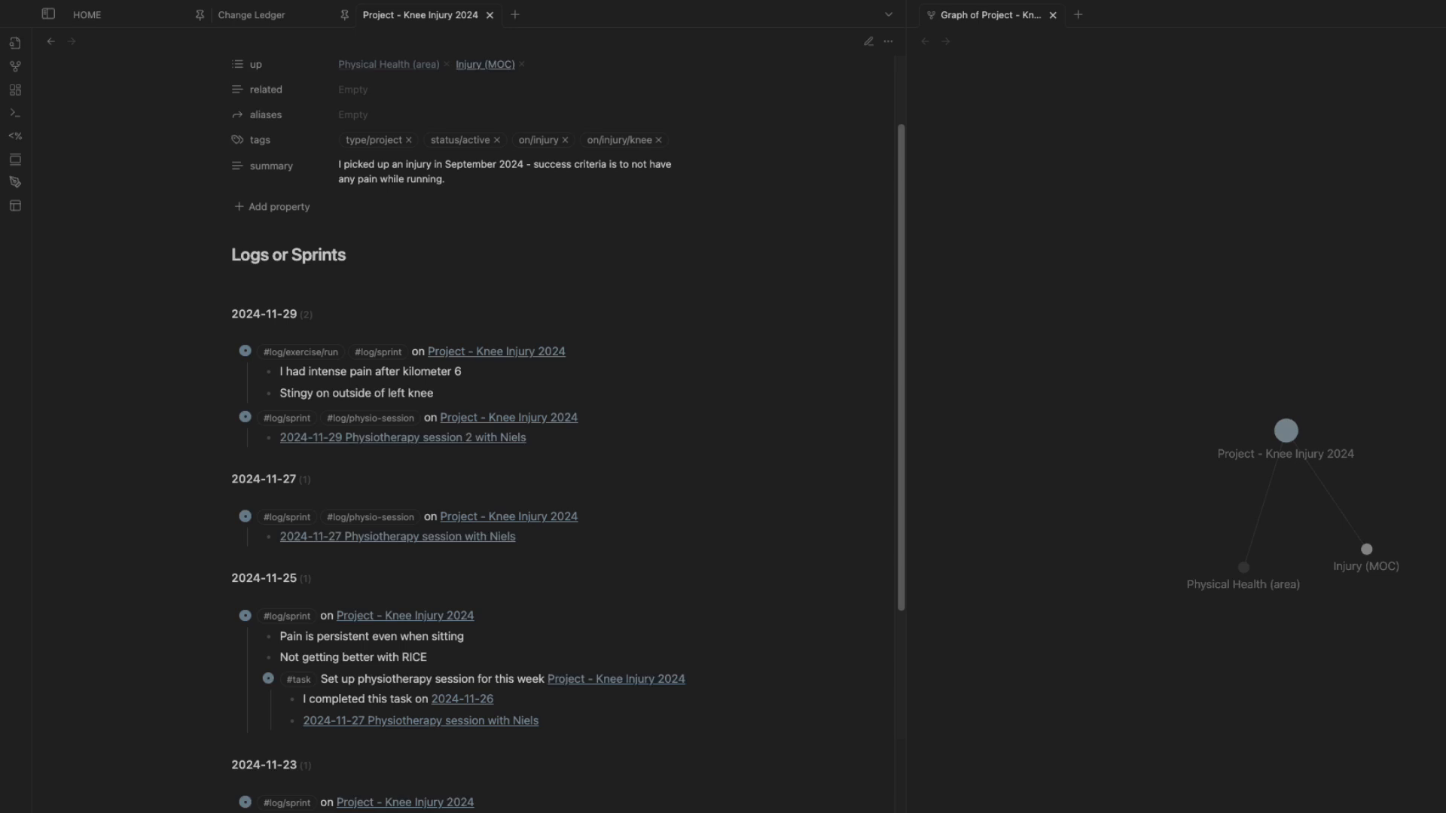
Open the 2024-11-23 daily note from its log entry, collapse its properties and examine the 08:00 entry under Log Pages.
click(383, 810)
scroll(382, 734, up, 10)
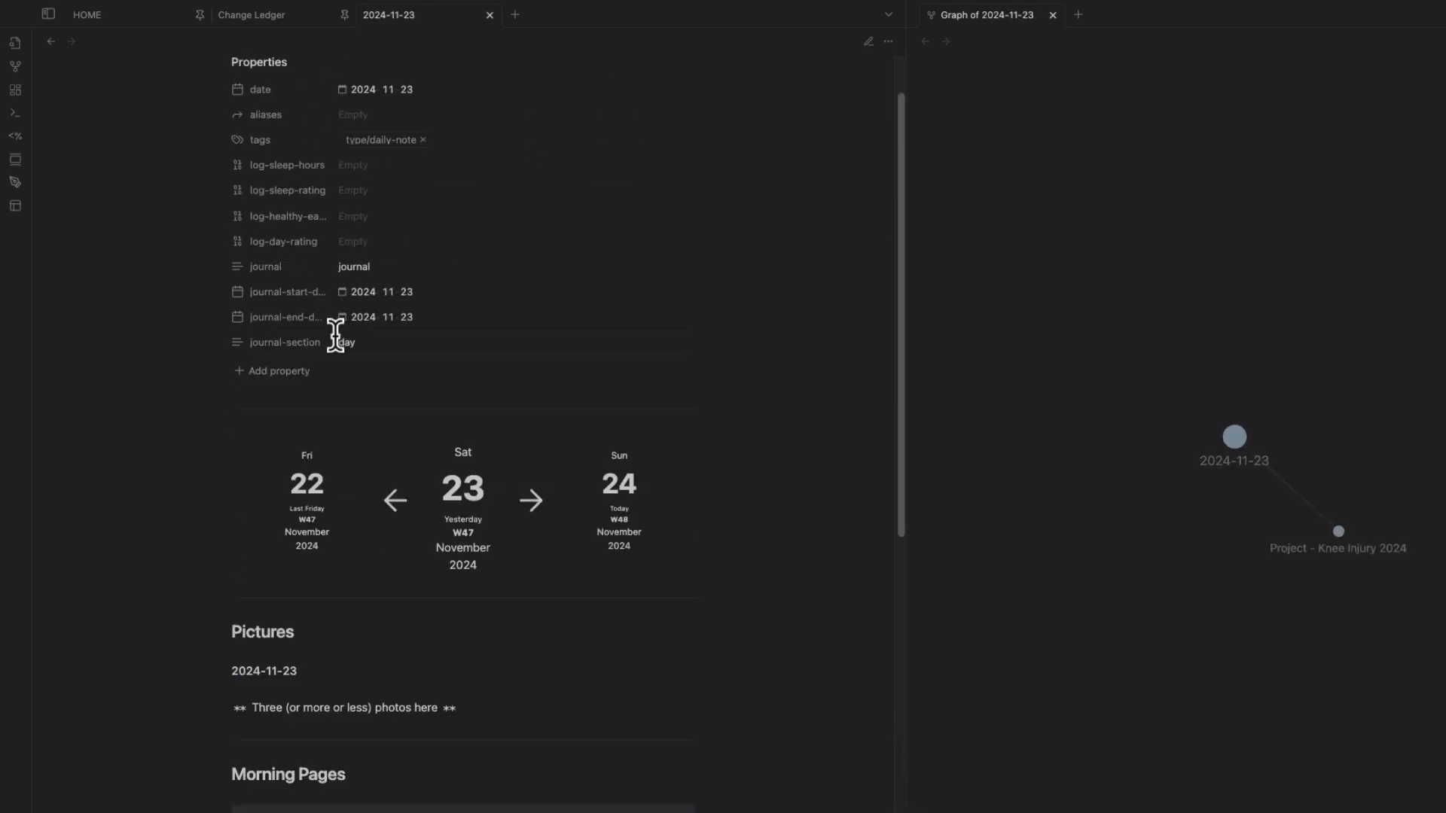
scroll(226, 184, up, 2)
click(226, 134)
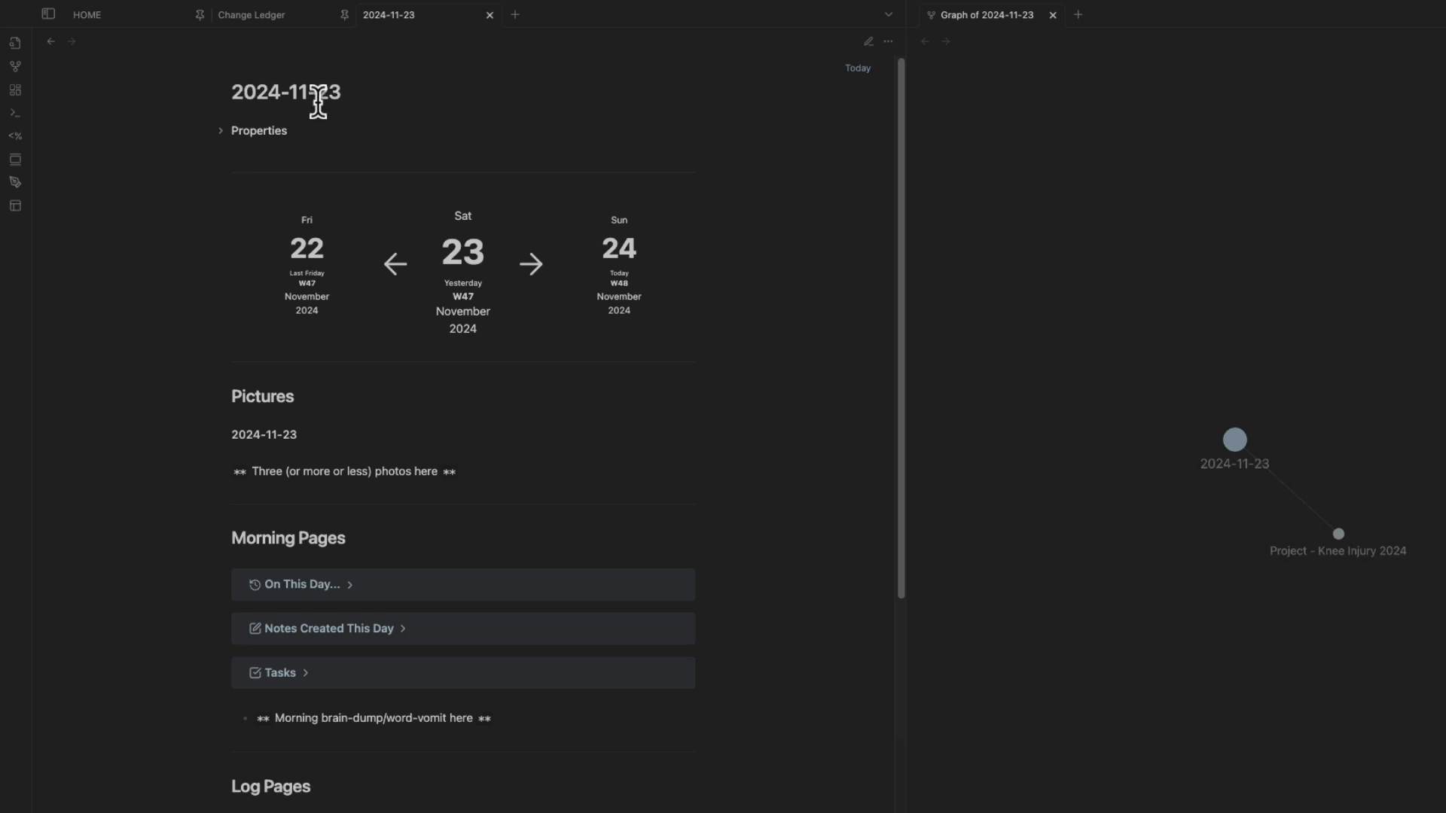
scroll(348, 358, down, 7)
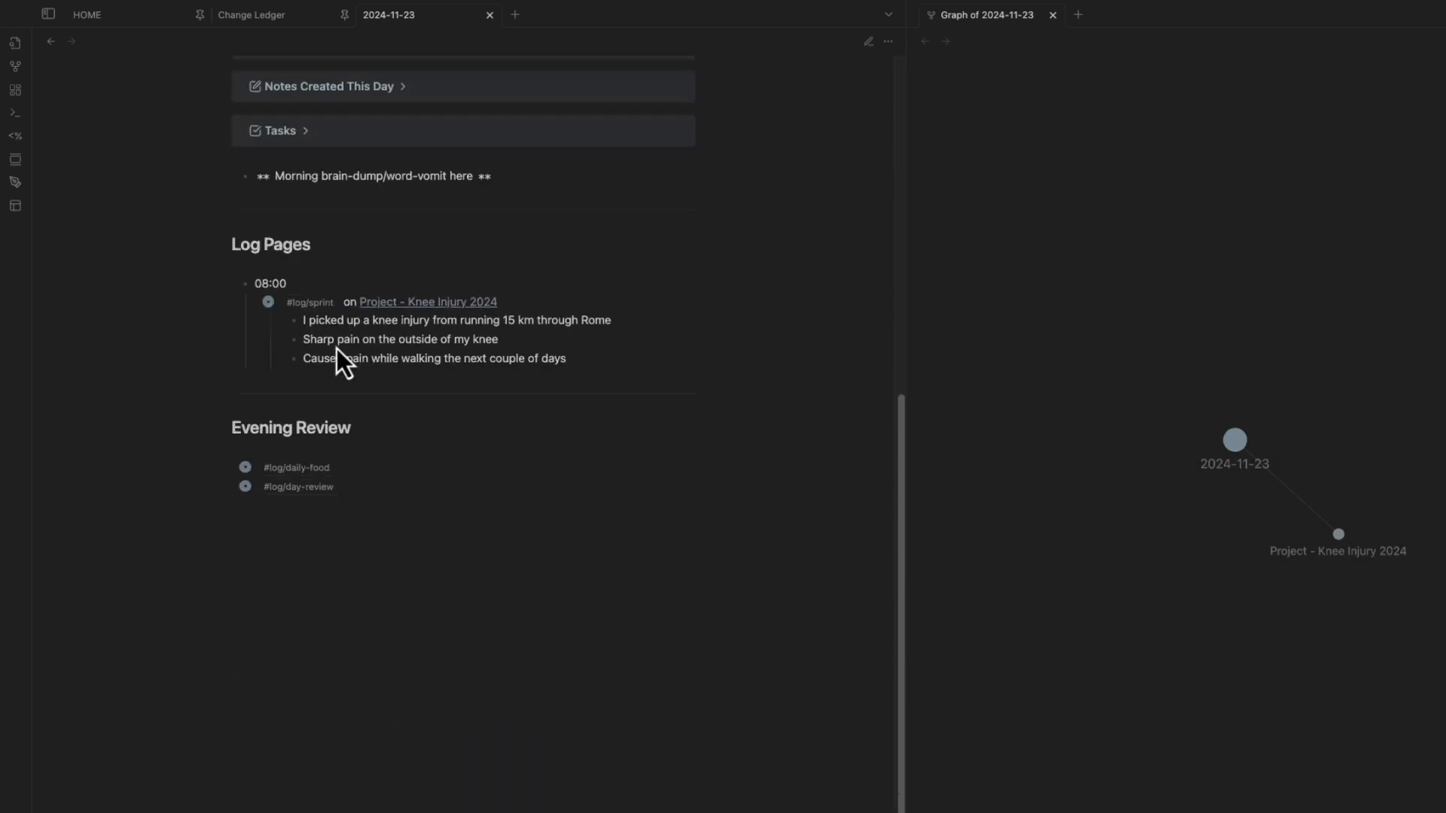
scroll(337, 350, up, 2)
drag(571, 510, 234, 441)
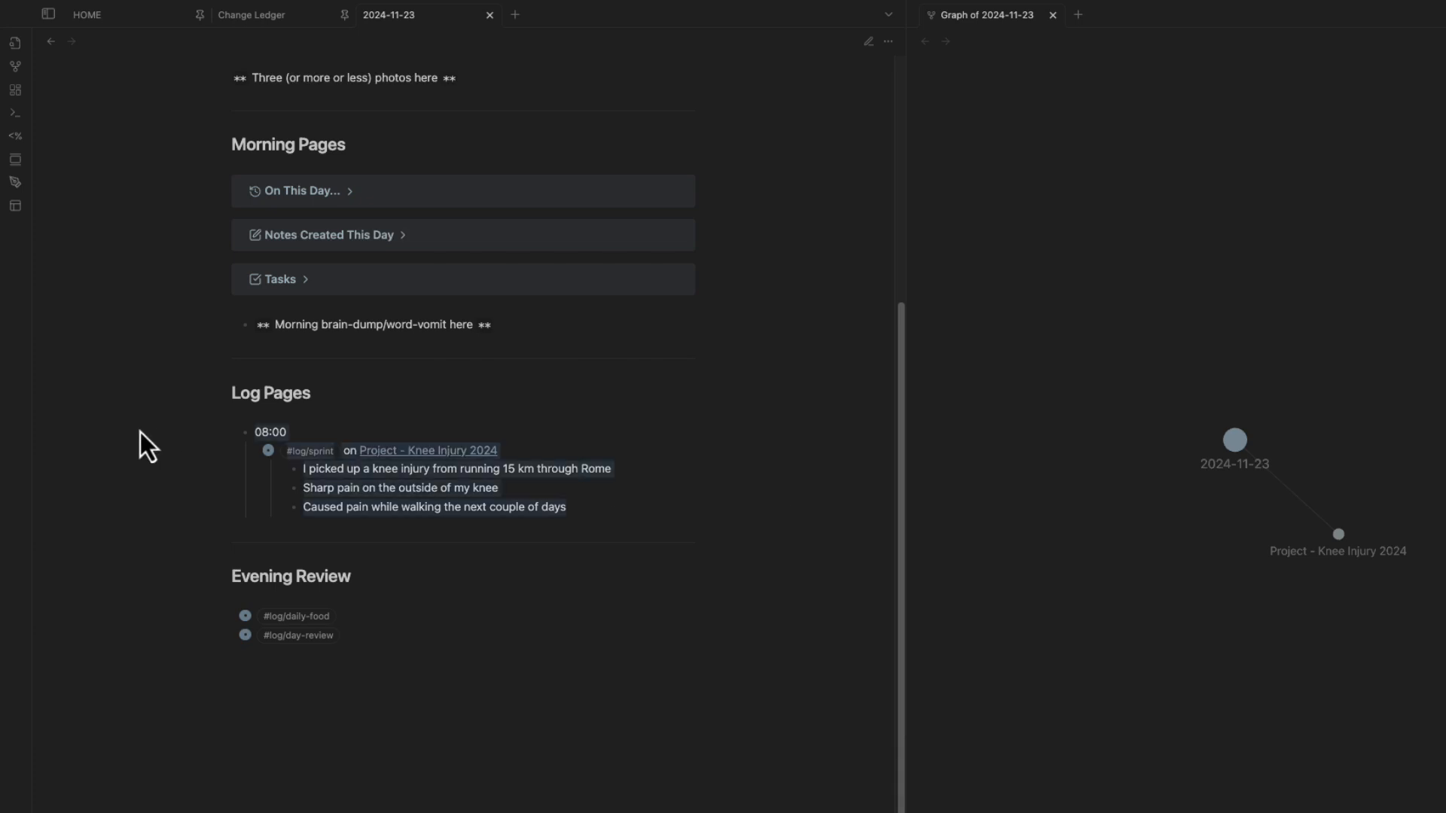
drag(140, 432, 412, 488)
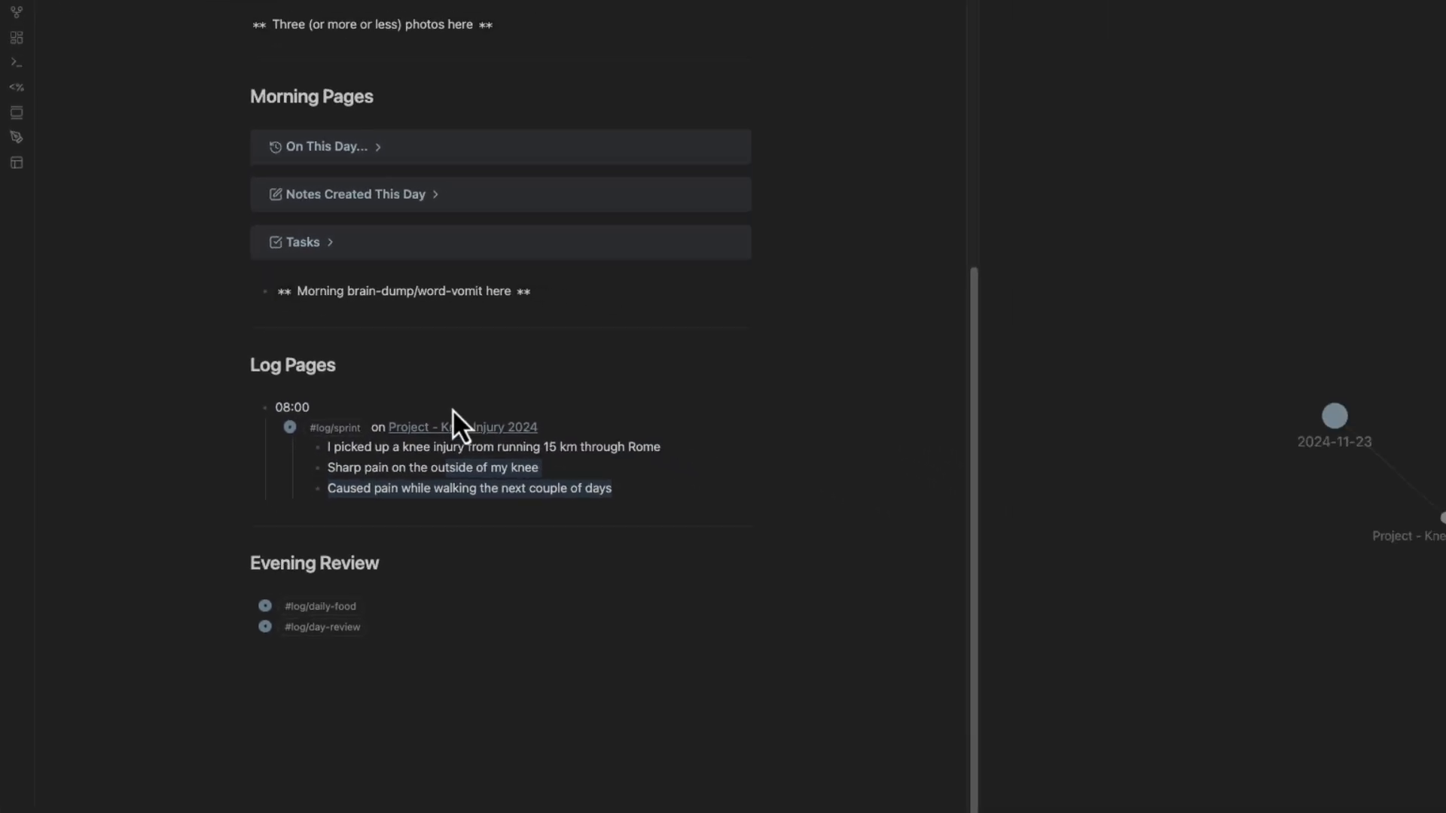
Return to Project - Knee Injury 2024 through the log entry's link and find the 2024-11-25 log.
click(456, 427)
scroll(316, 542, down, 5)
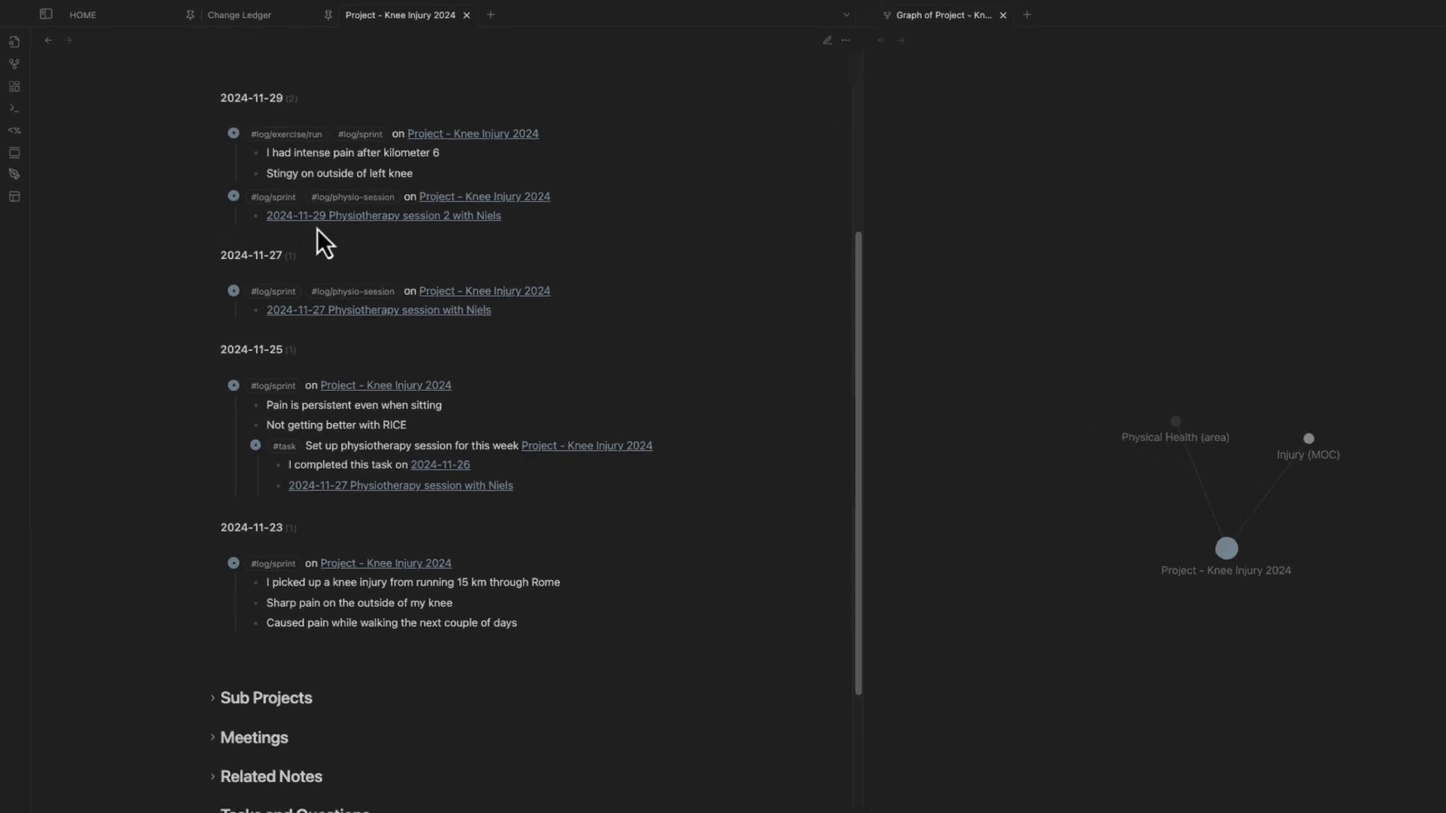
scroll(324, 241, up, 2)
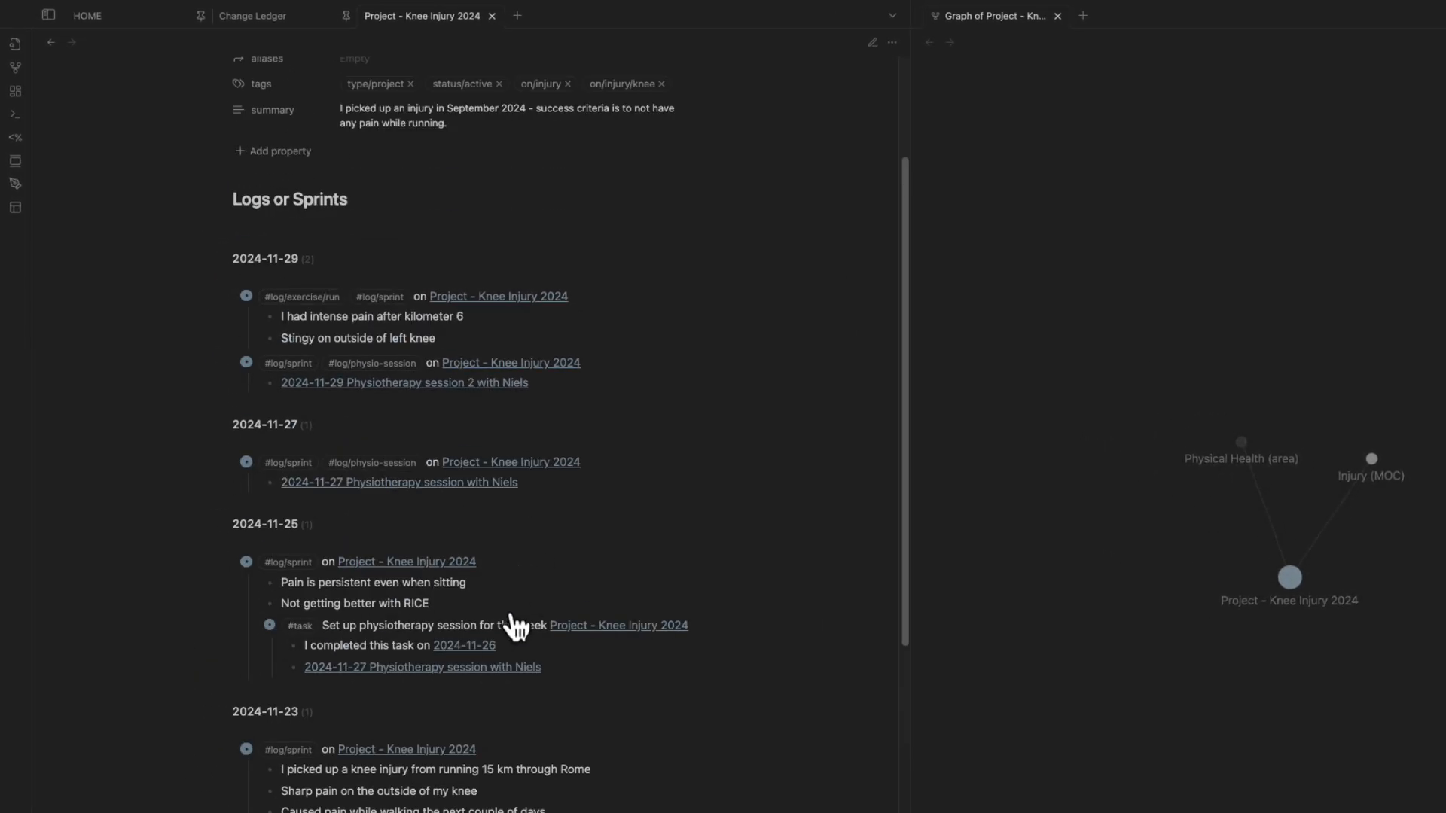
Open the 2024-11-25 daily note from its log entry and follow its link to the 2024-11-27 physiotherapy session note.
click(407, 624)
scroll(446, 323, up, 5)
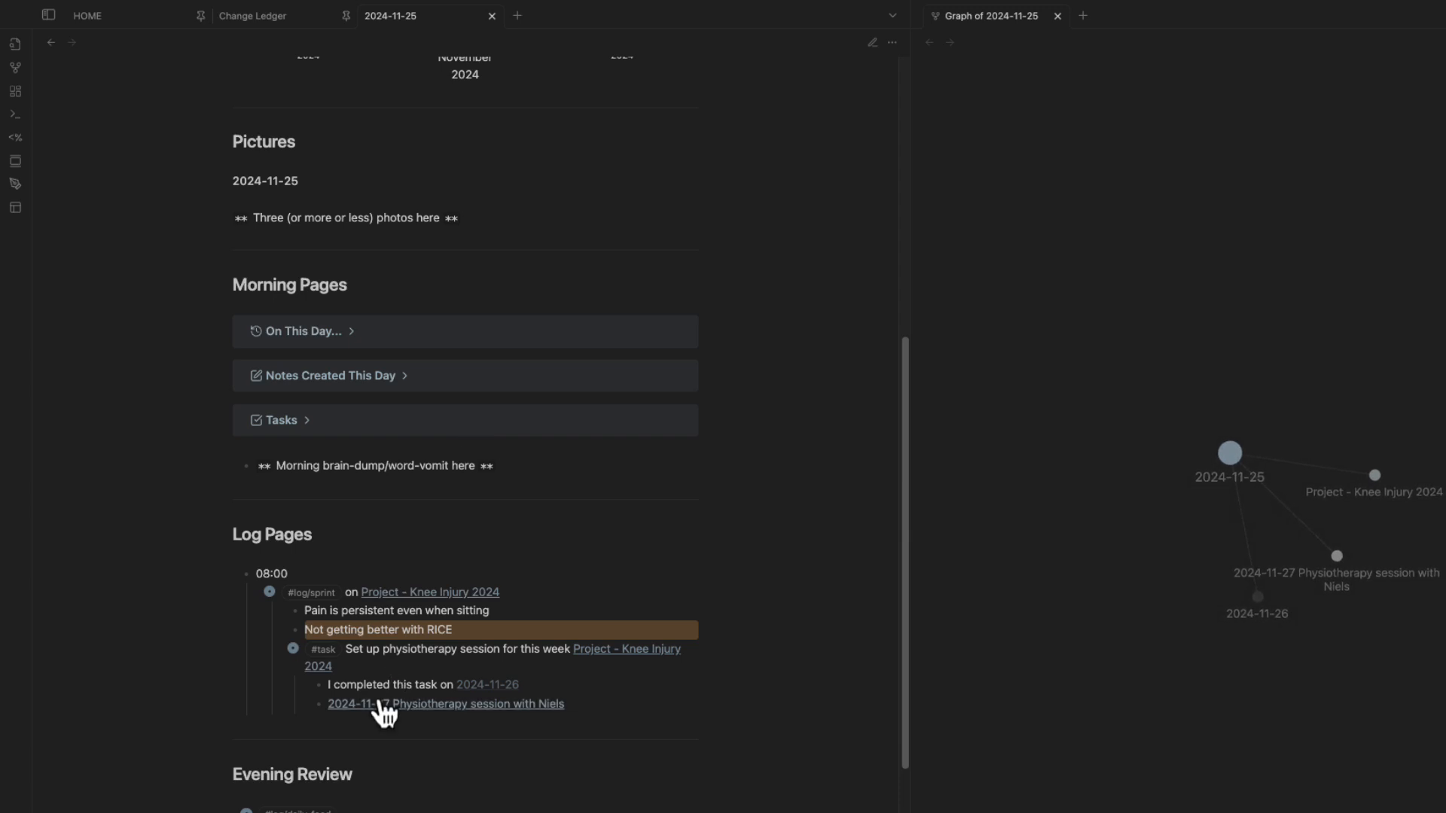
mouse_move(407, 712)
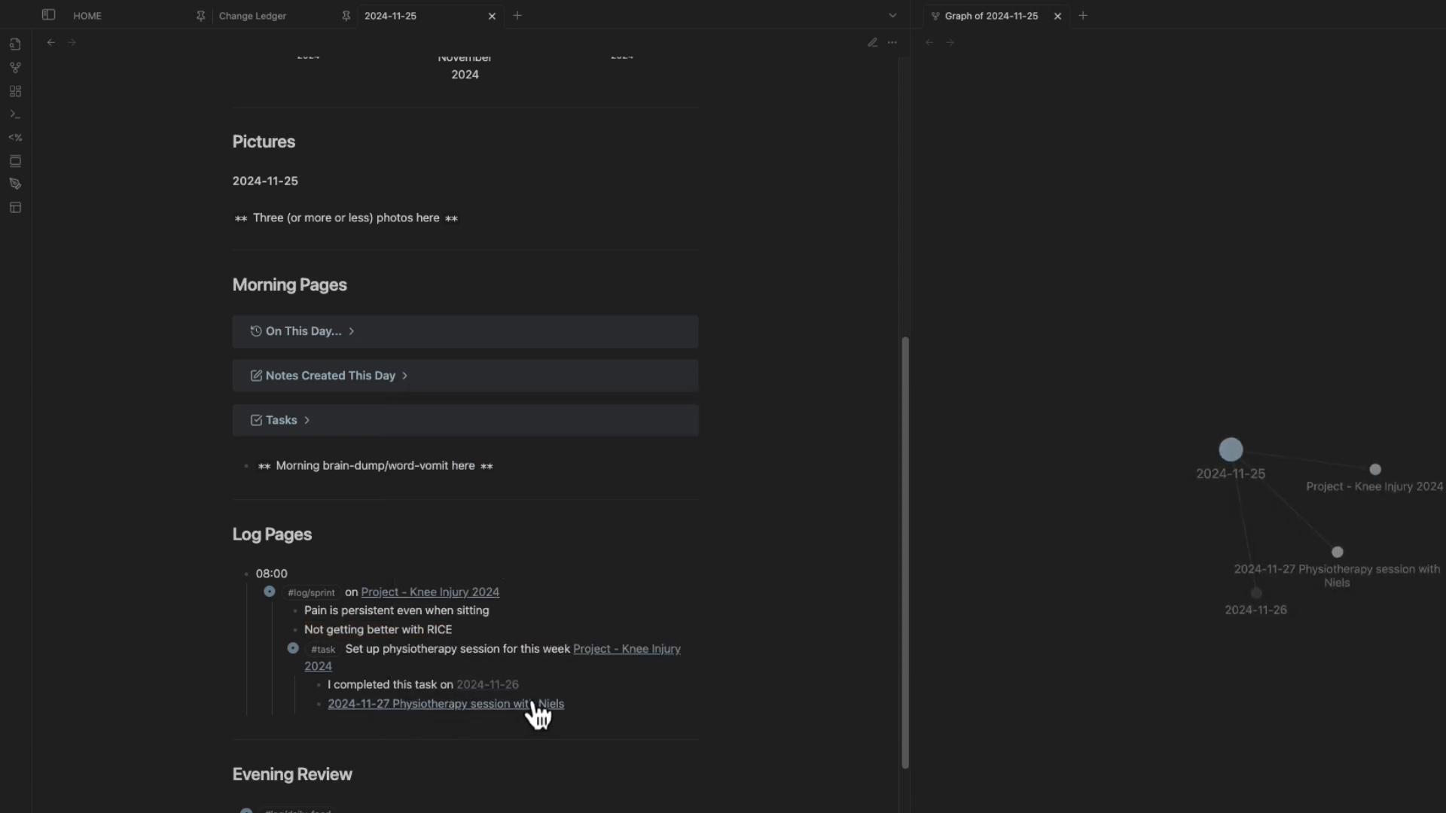
click(443, 704)
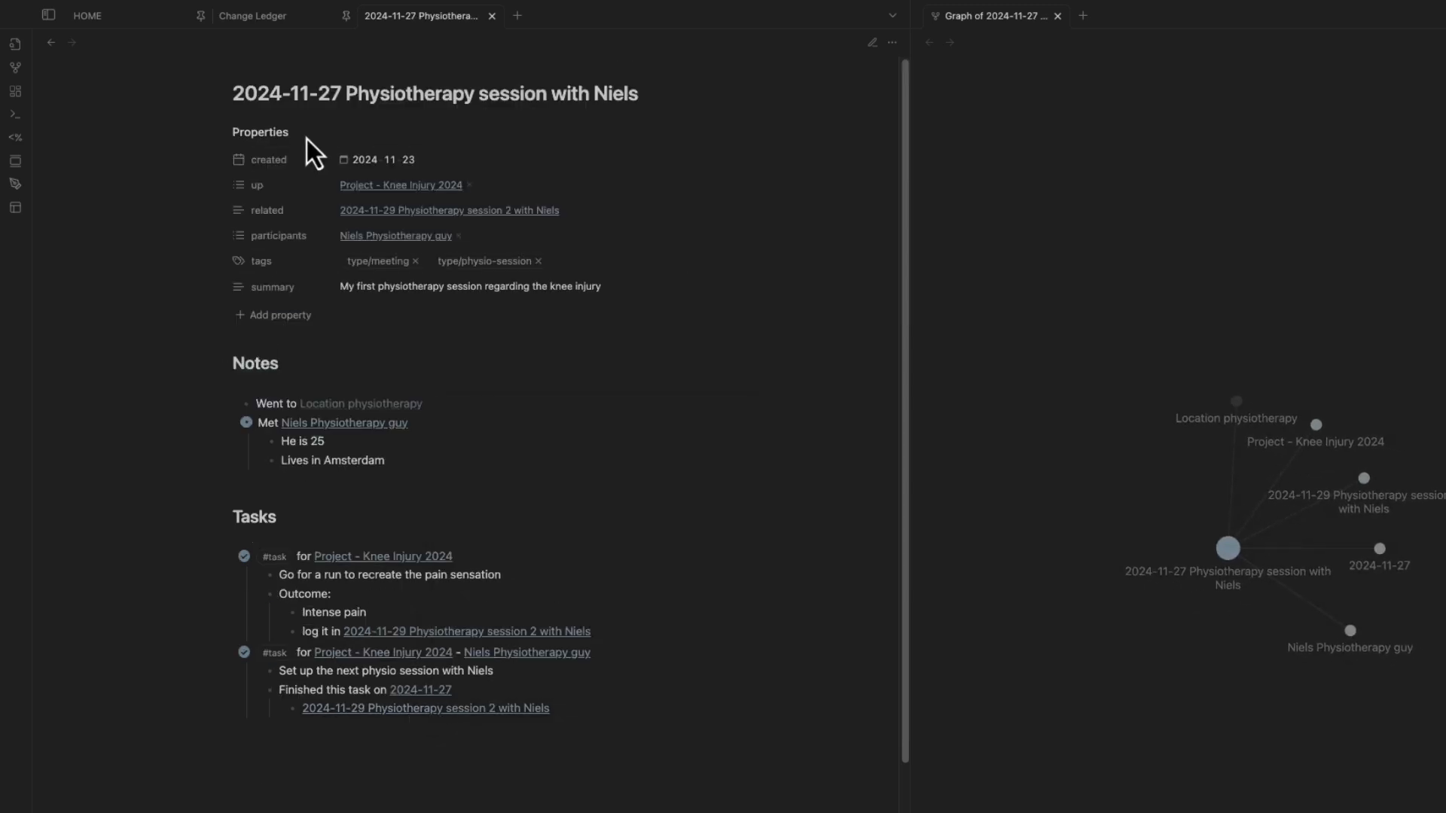
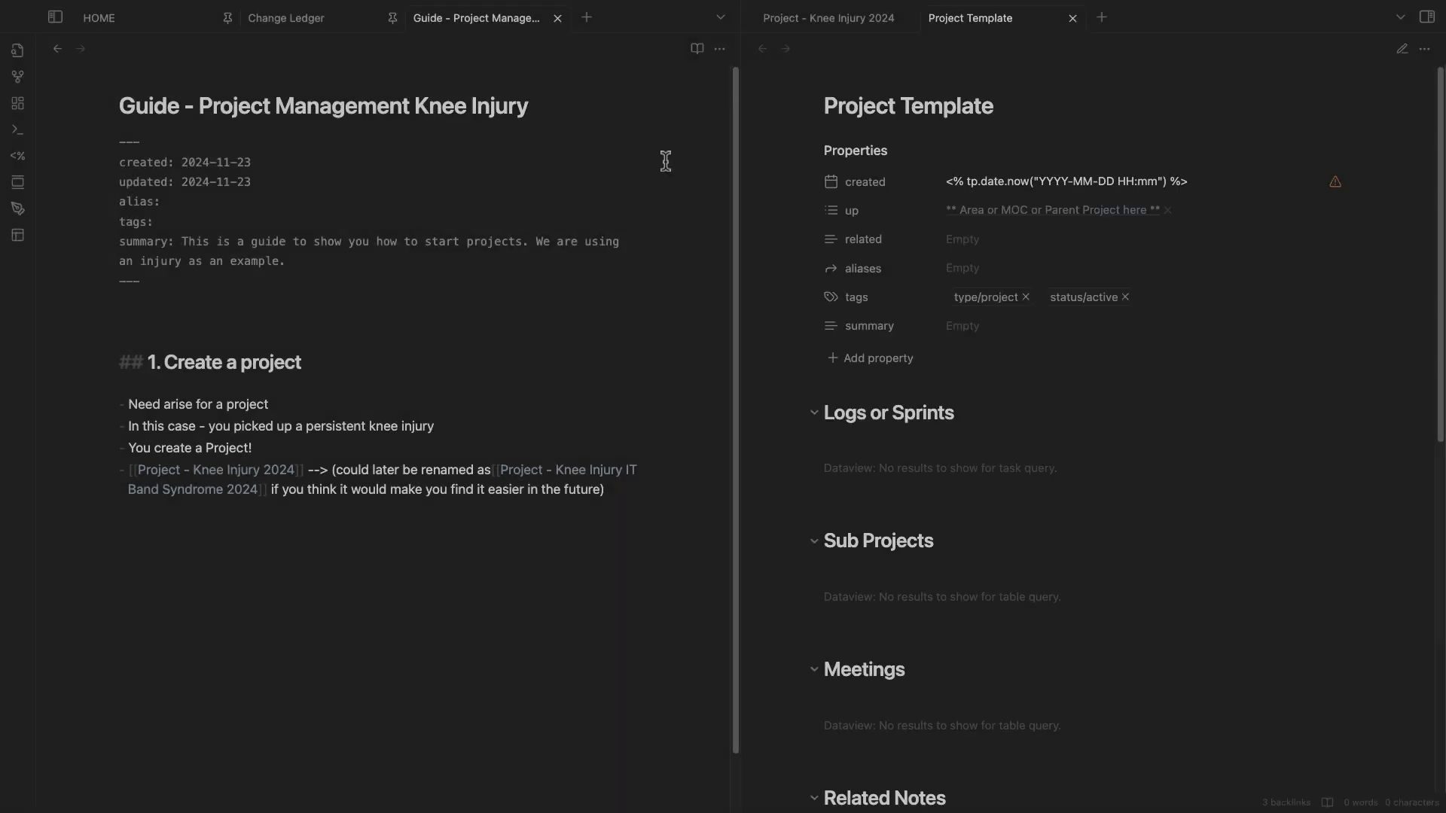
Switch the Project Template note to editing view and examine the created and up values in its frontmatter.
key(ctrl+e)
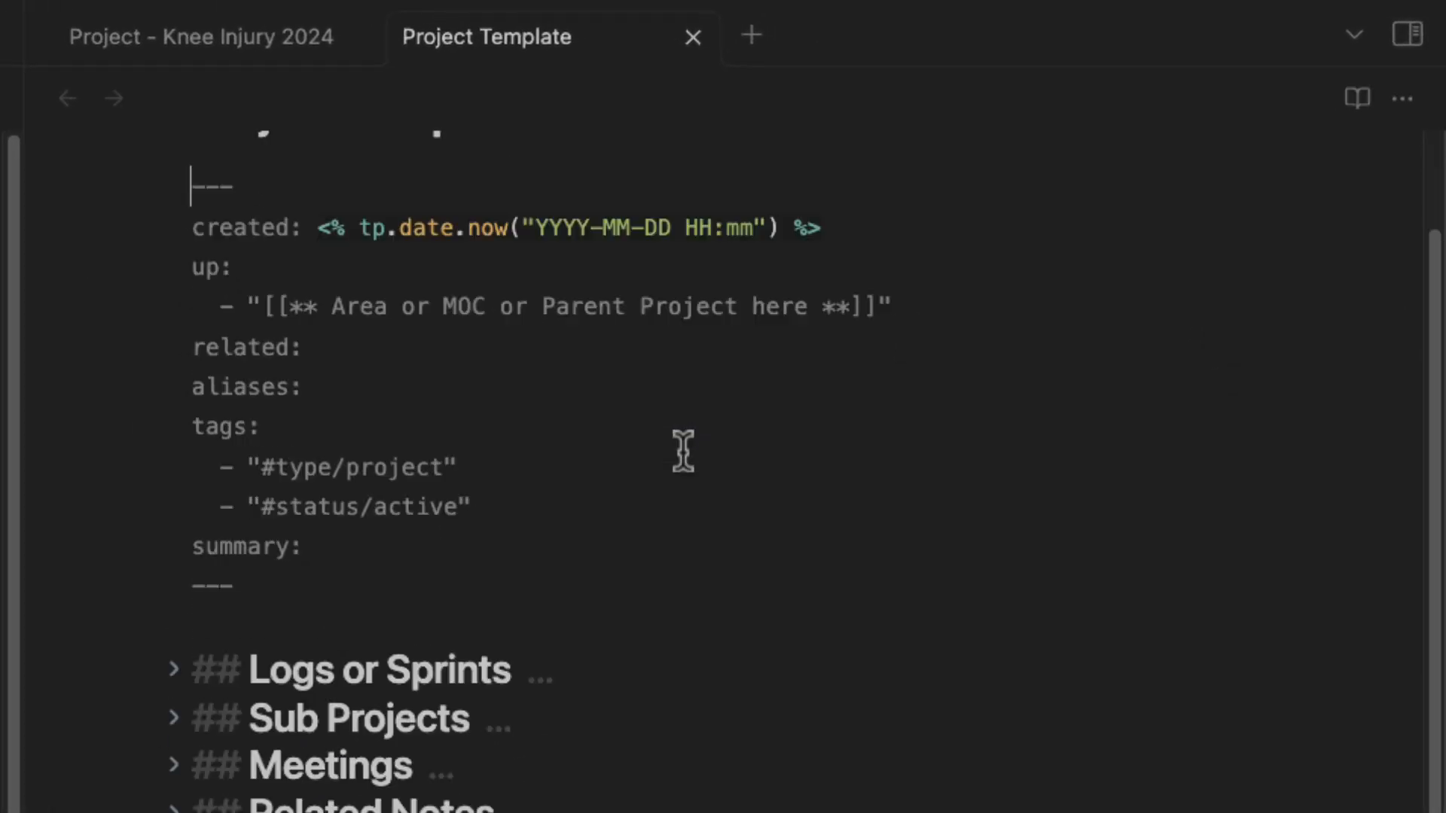
scroll(248, 291, up, 2)
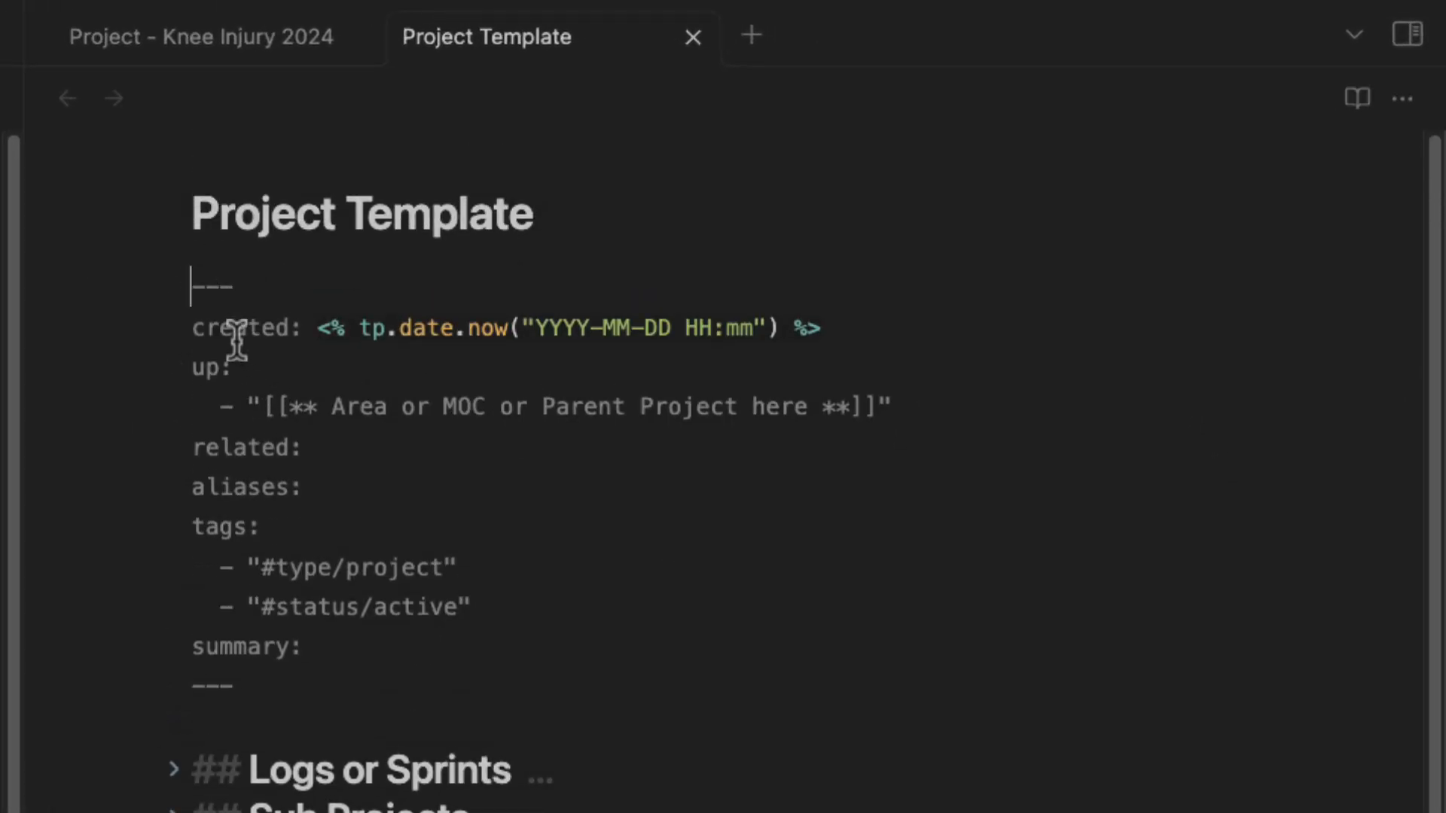
drag(316, 327, 523, 327)
drag(620, 316, 847, 327)
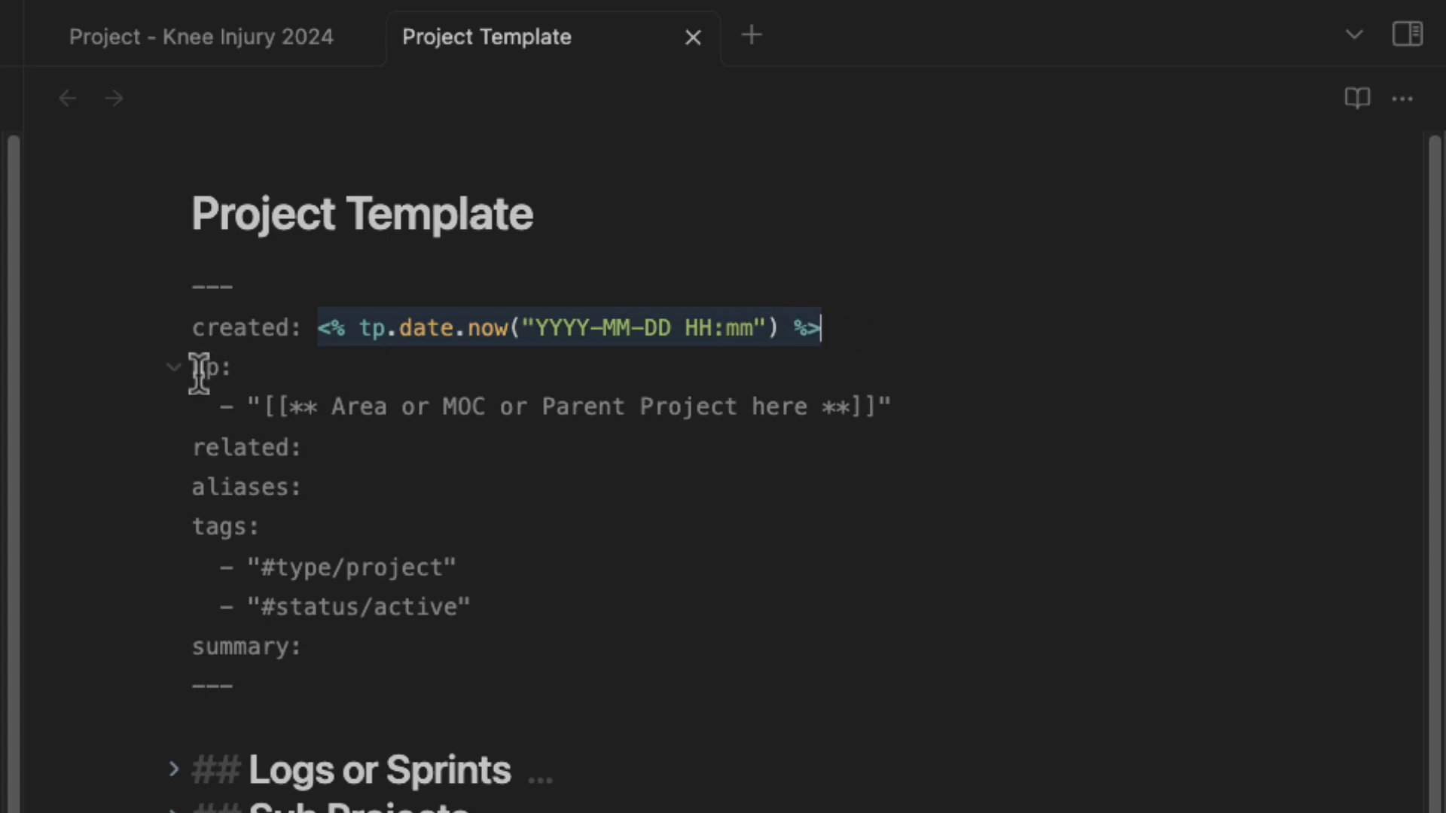
drag(193, 369, 979, 398)
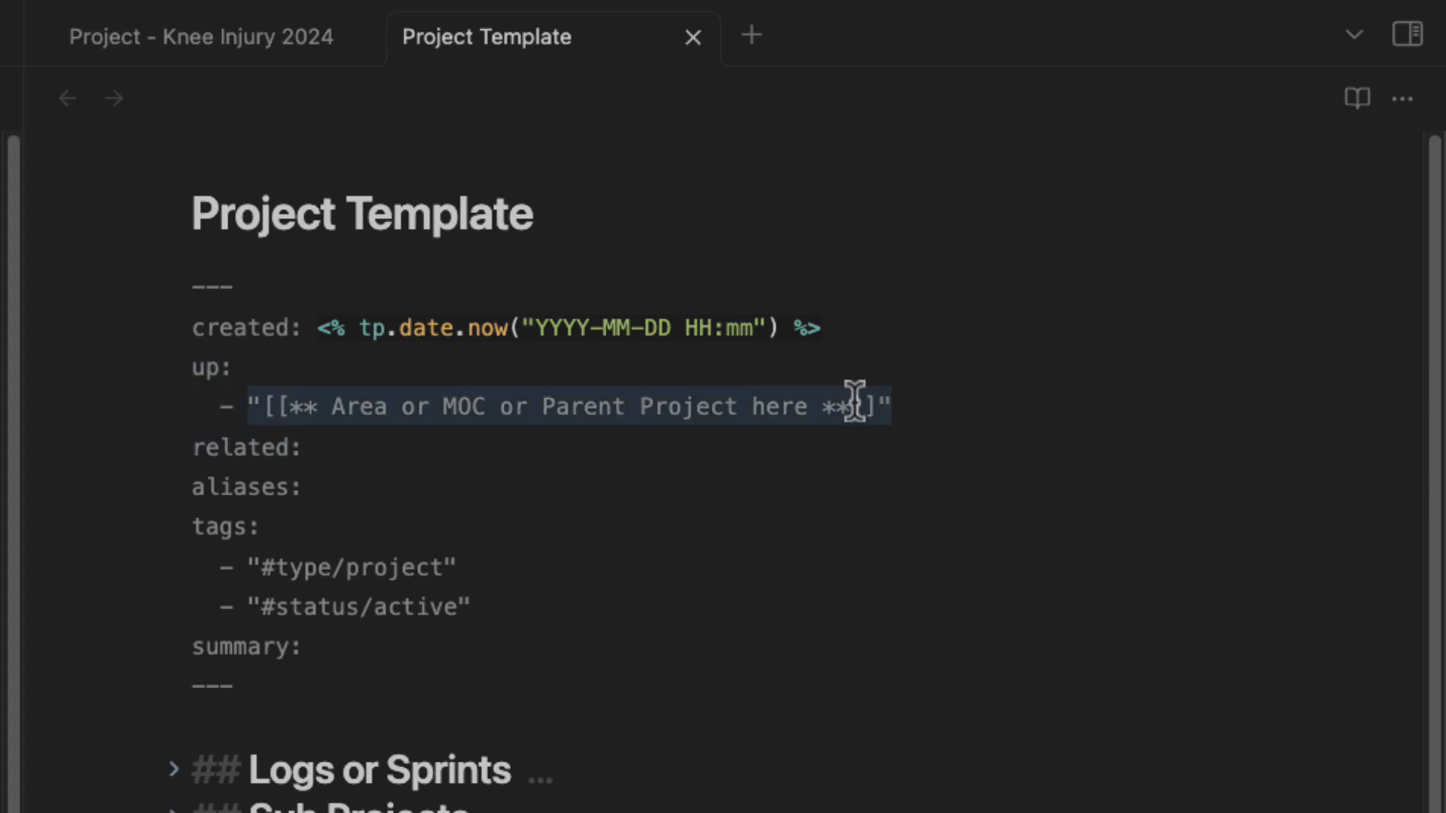
Examine the related, aliases, tags and summary fields in the Project Template frontmatter, including #type/project and #status/active.
drag(204, 449, 299, 447)
click(451, 471)
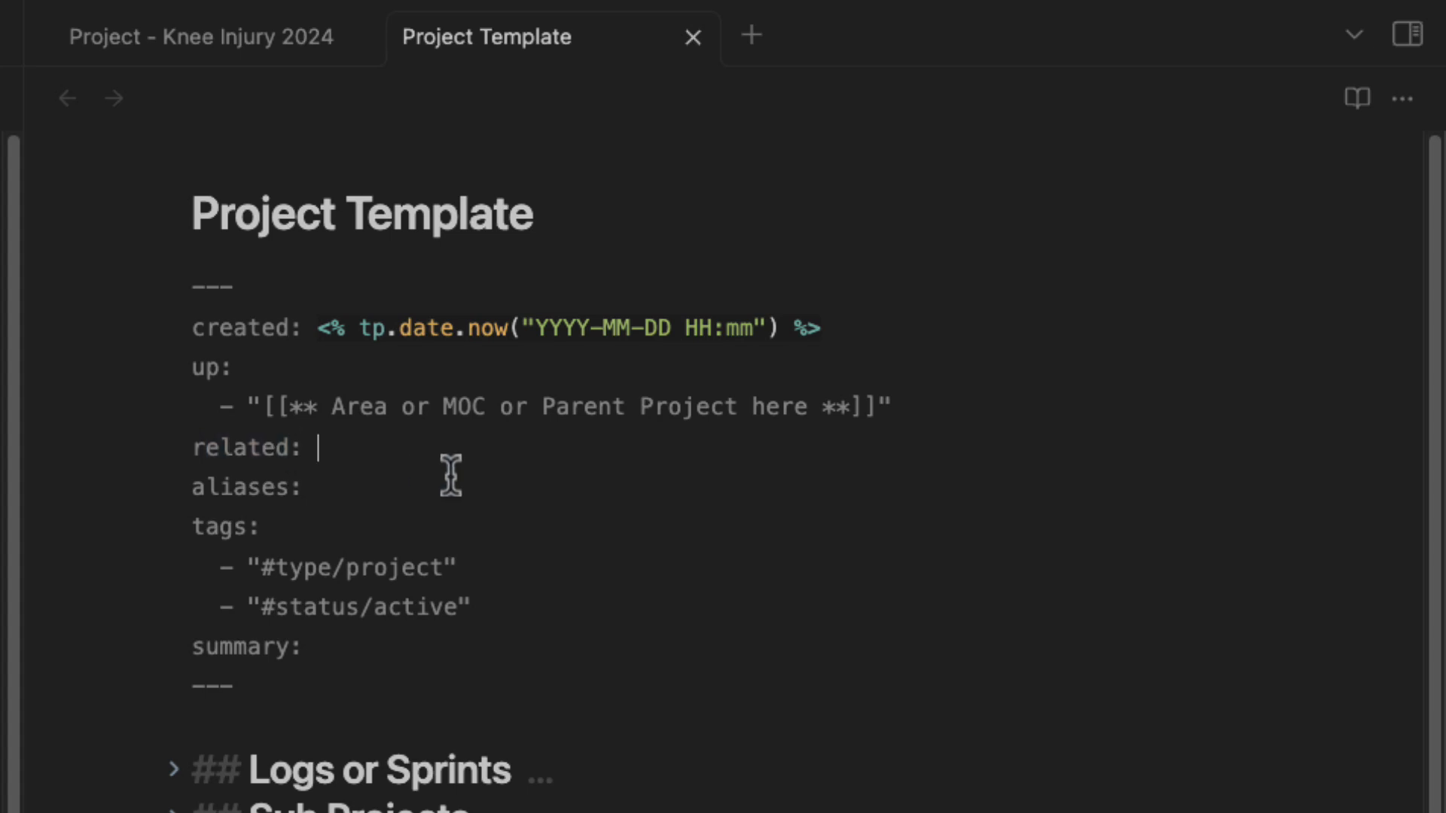
drag(220, 488, 295, 489)
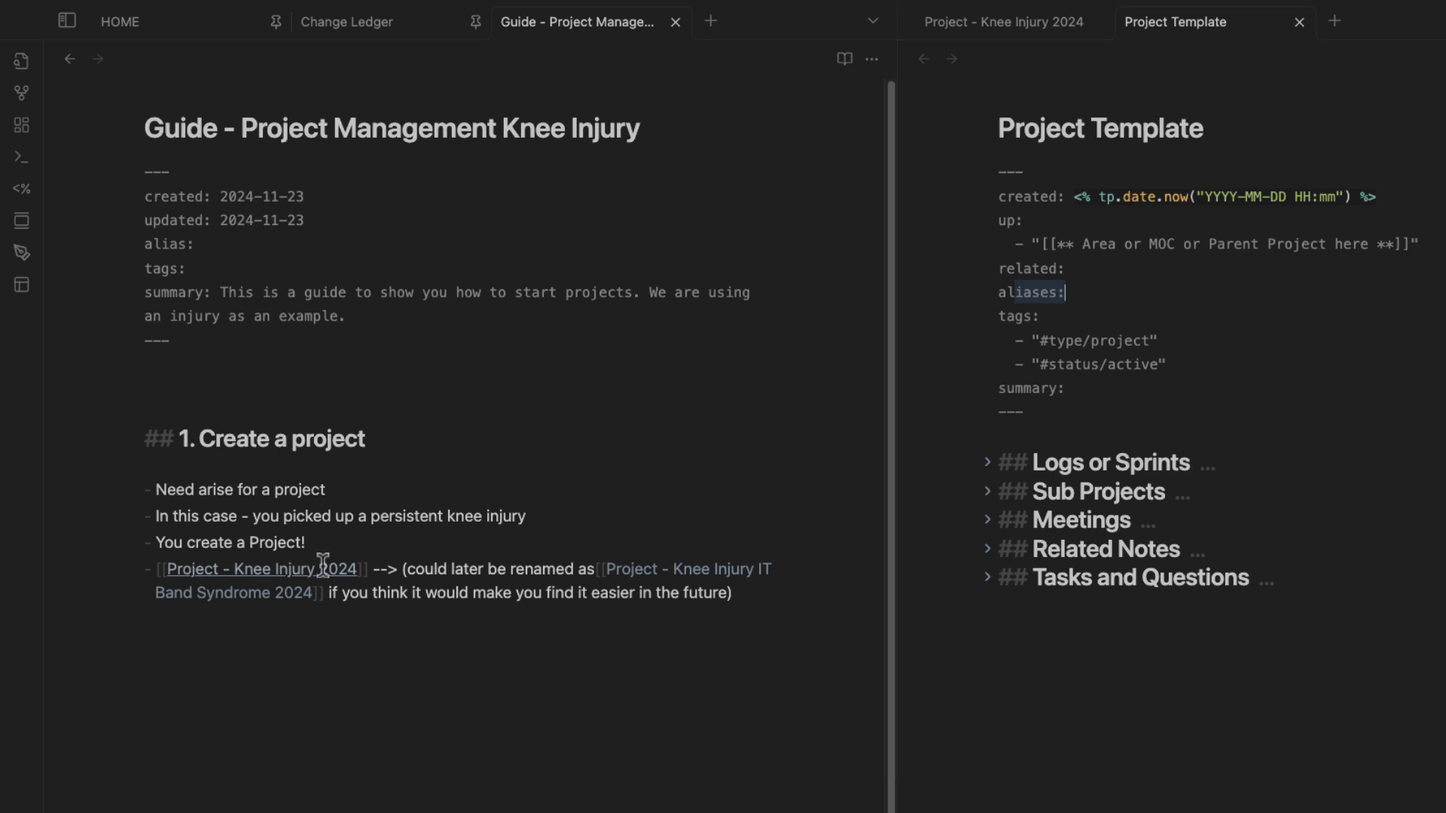
click(1101, 295)
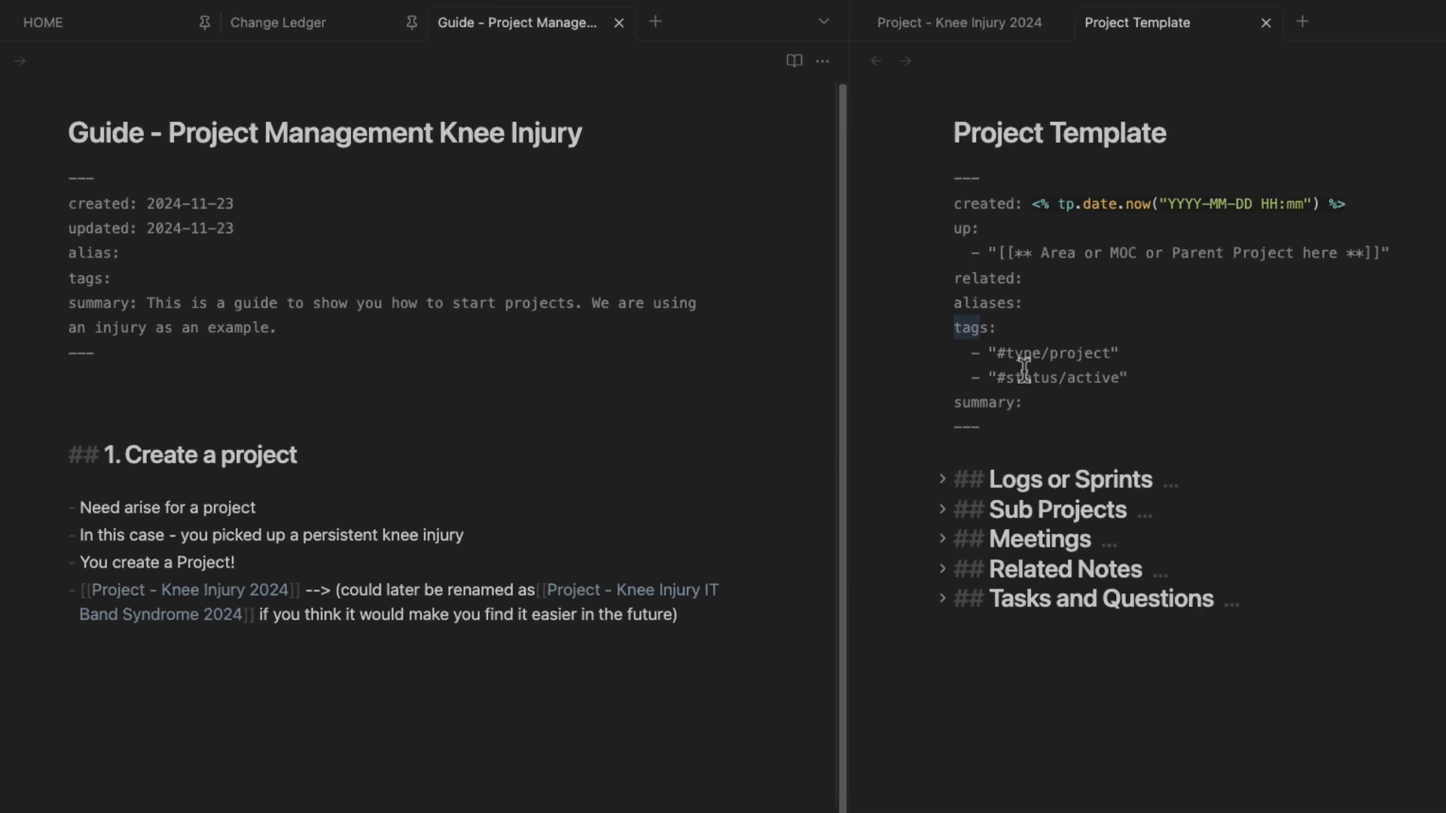
drag(1042, 341, 1212, 345)
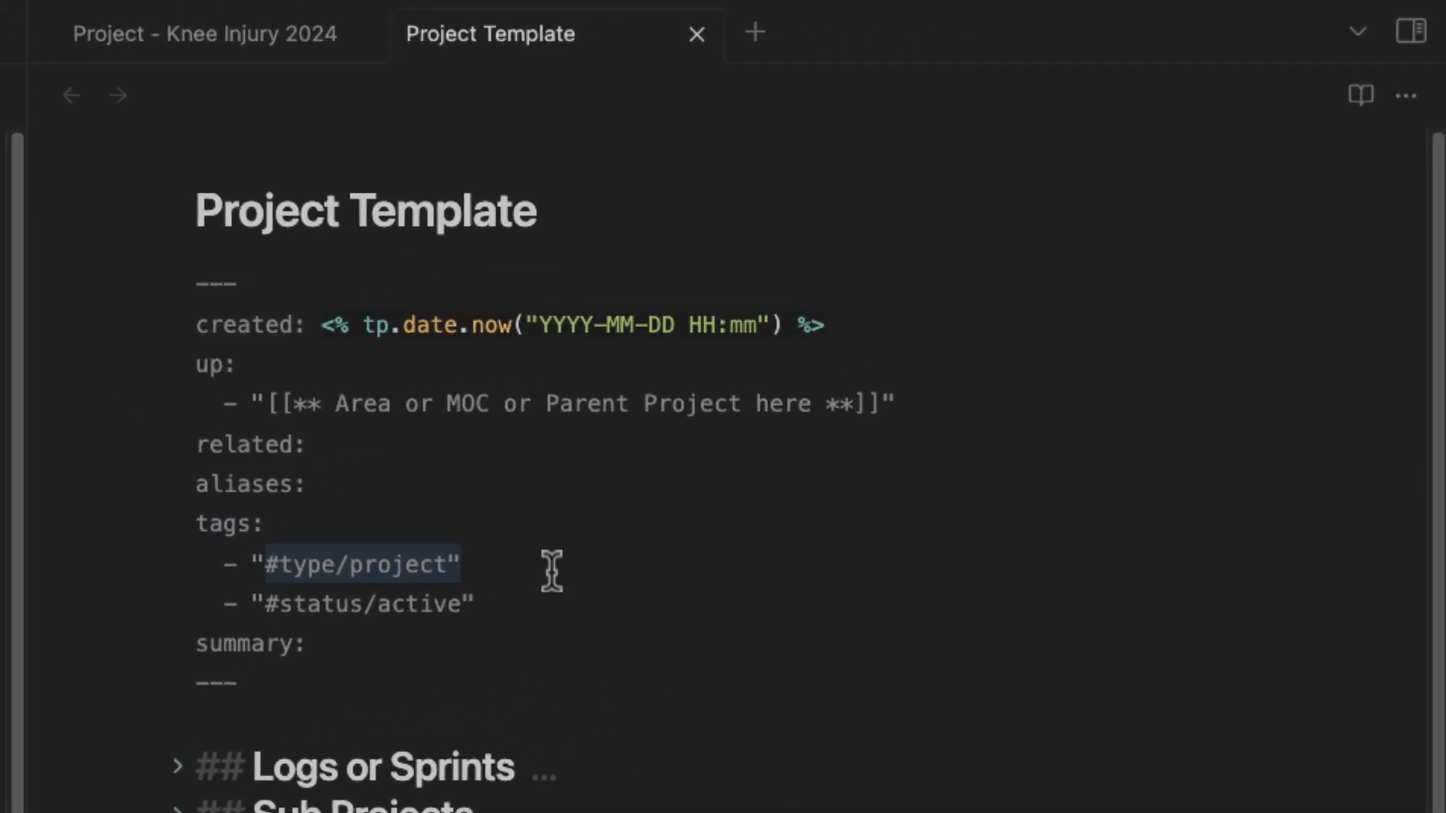
click(265, 602)
drag(253, 604, 596, 609)
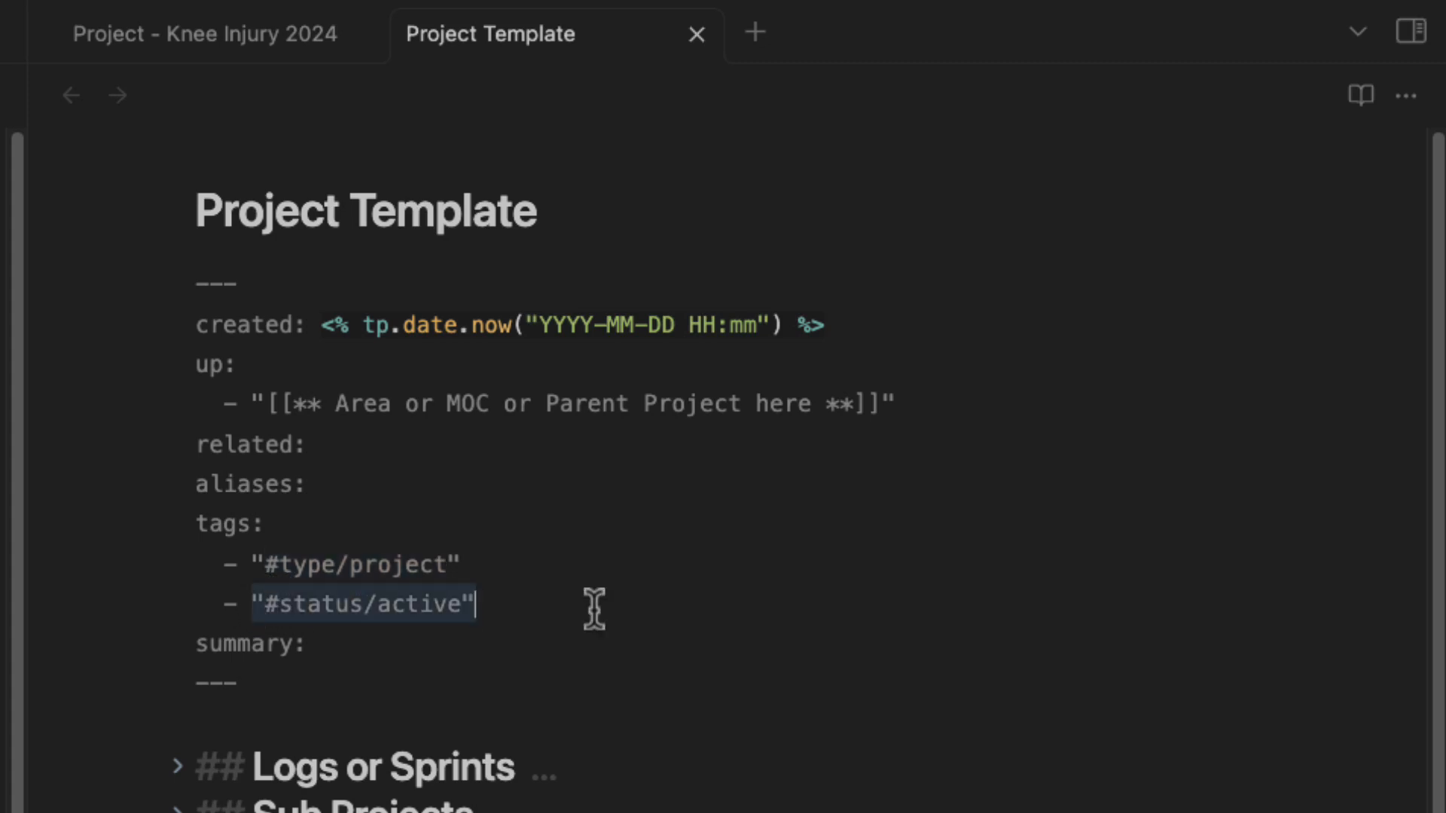
click(339, 645)
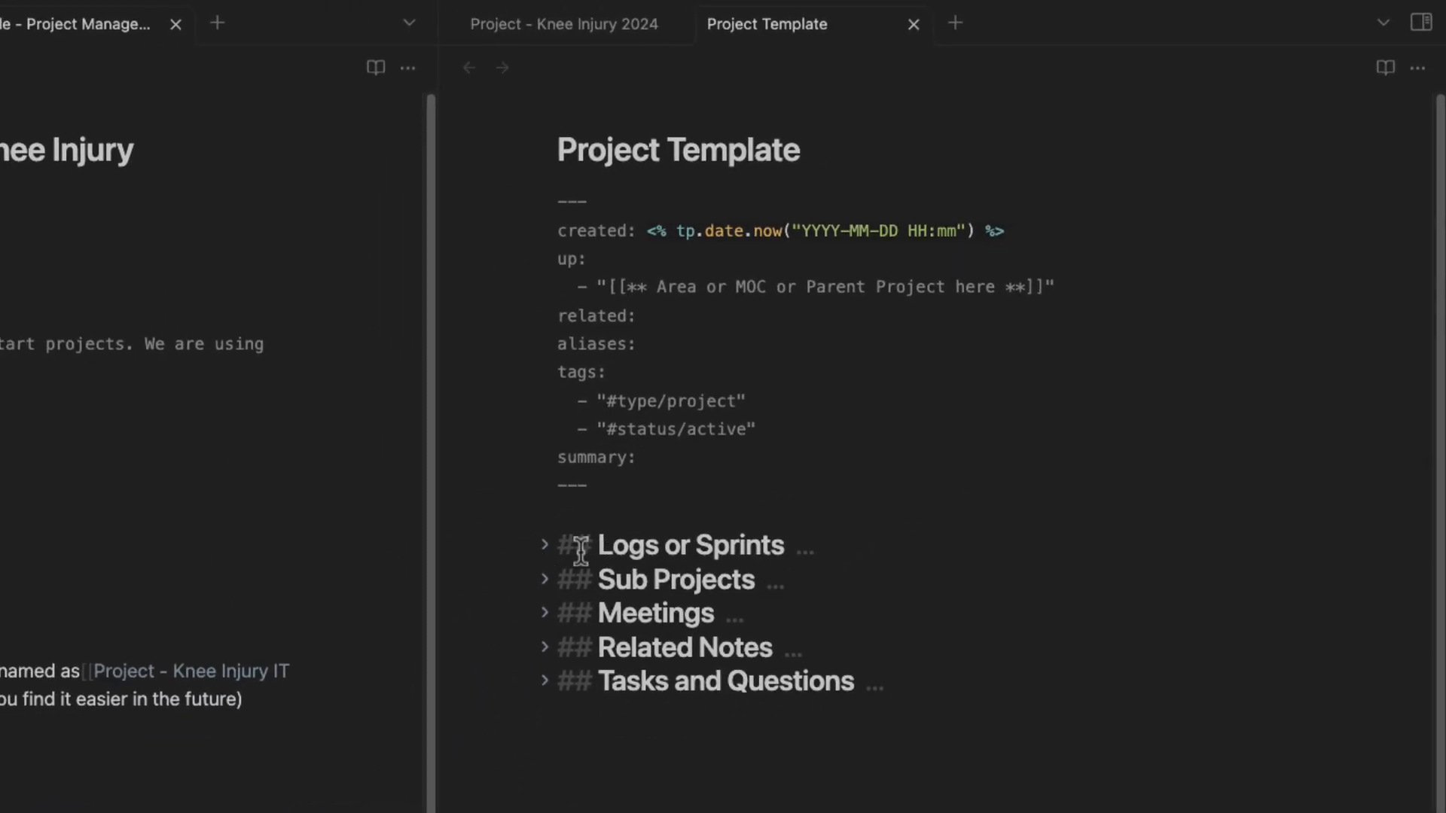
Expand the Logs or Sprints section of the Project Template and examine its whole dataview TASK query.
click(548, 550)
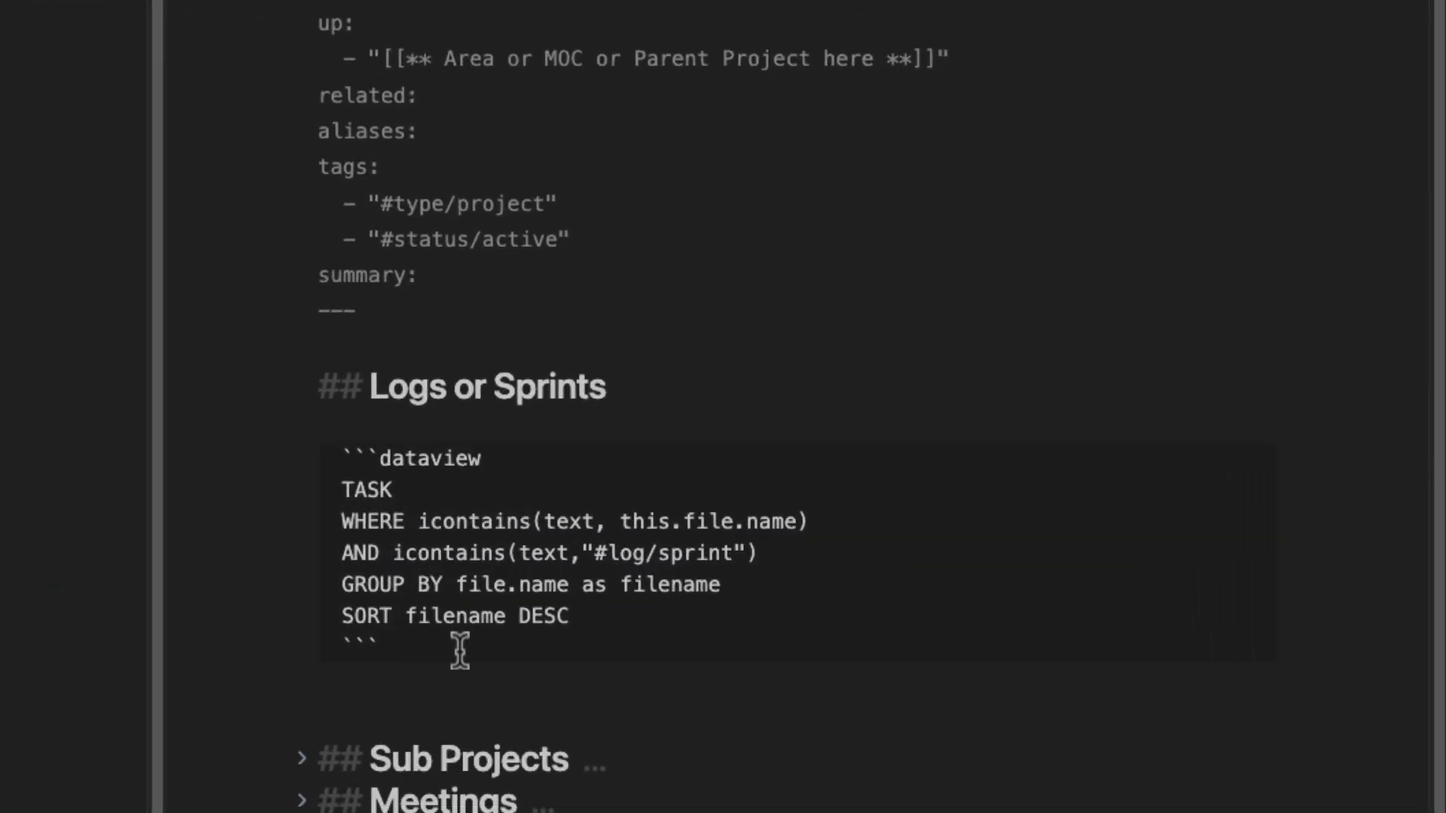
drag(645, 749, 594, 666)
drag(270, 479, 211, 388)
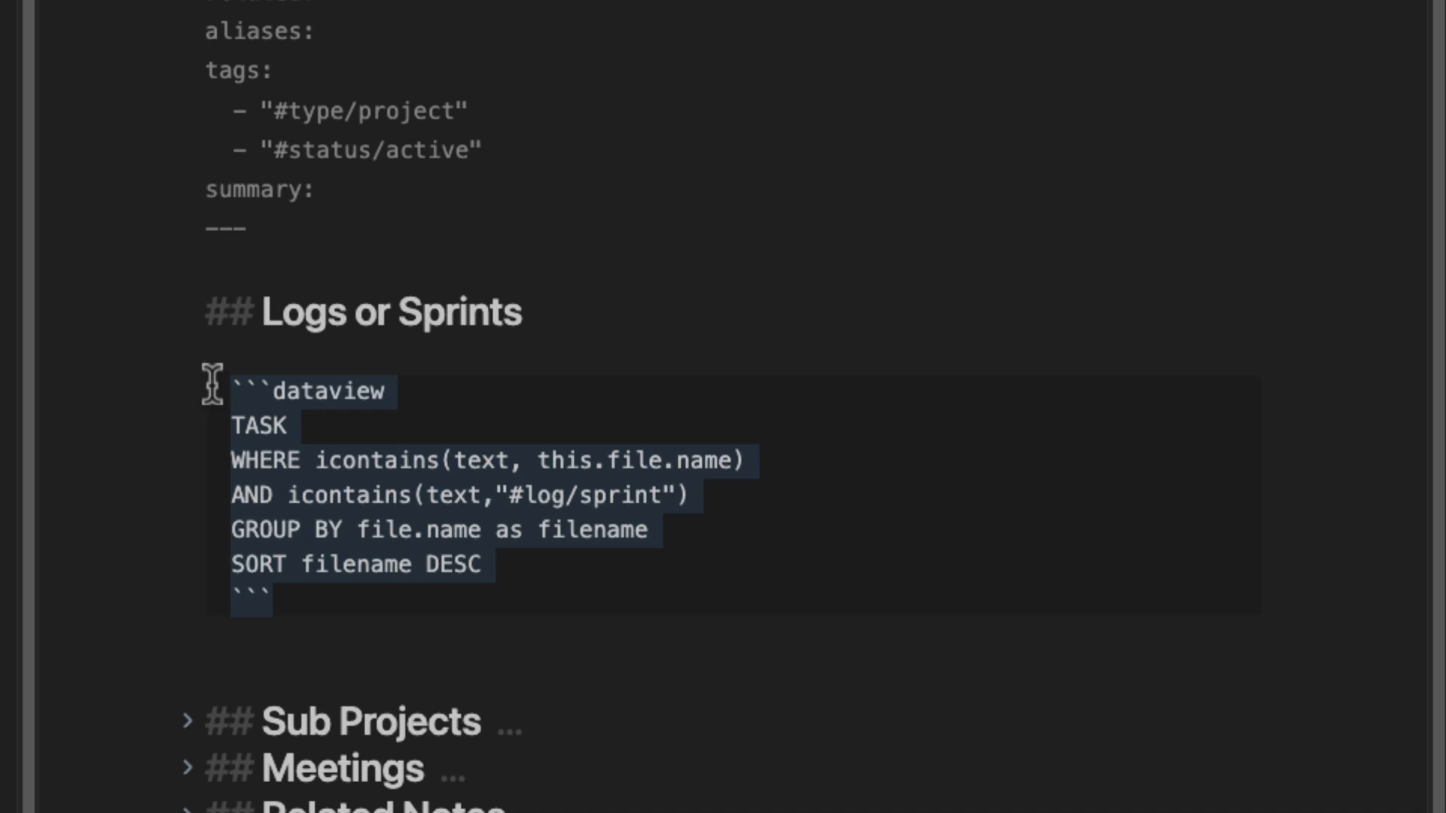
click(254, 363)
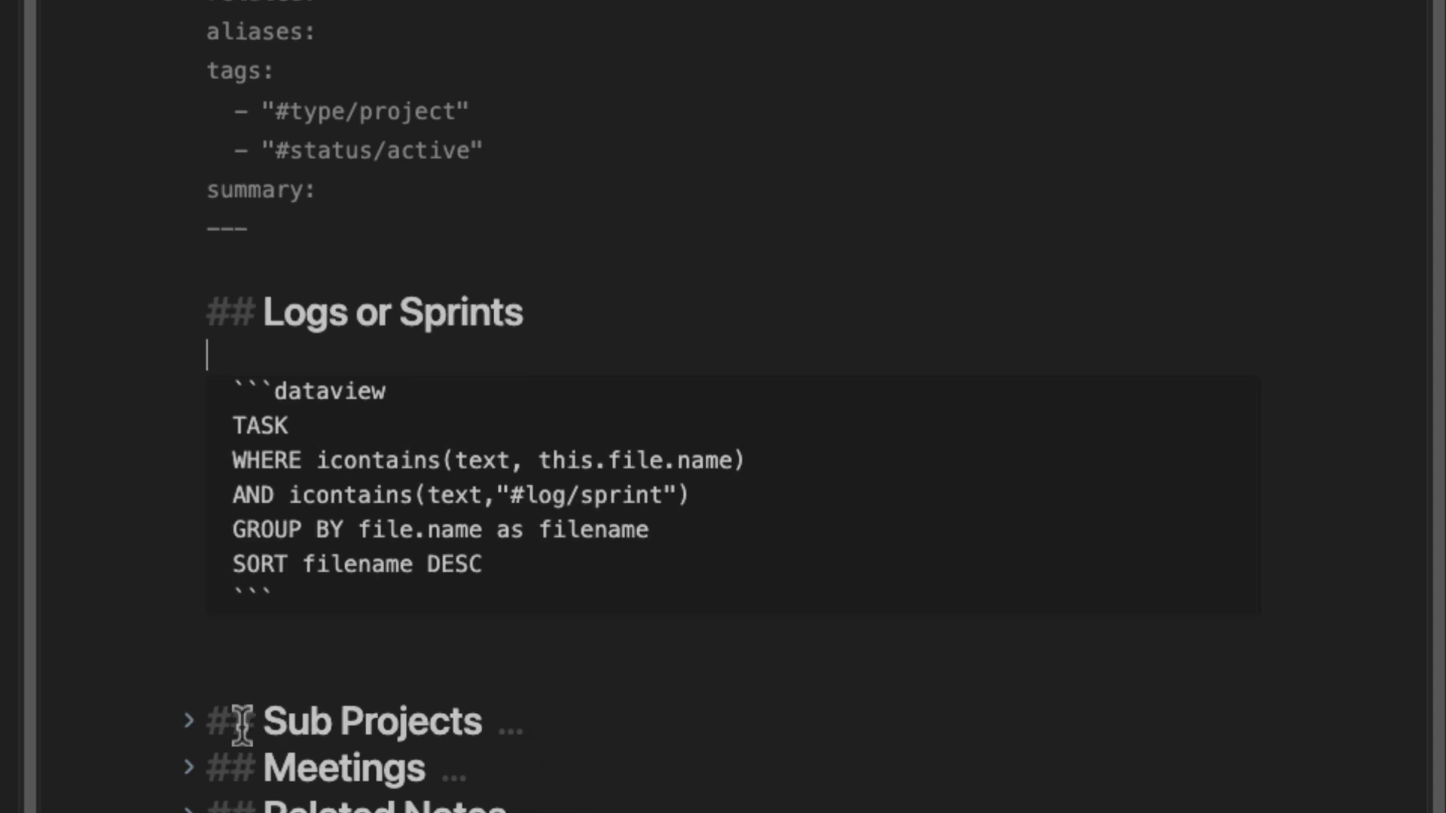
Expand the Sub Projects section and compare its query's up and this.file.link condition with the template's up property.
click(188, 720)
scroll(328, 769, down, 1)
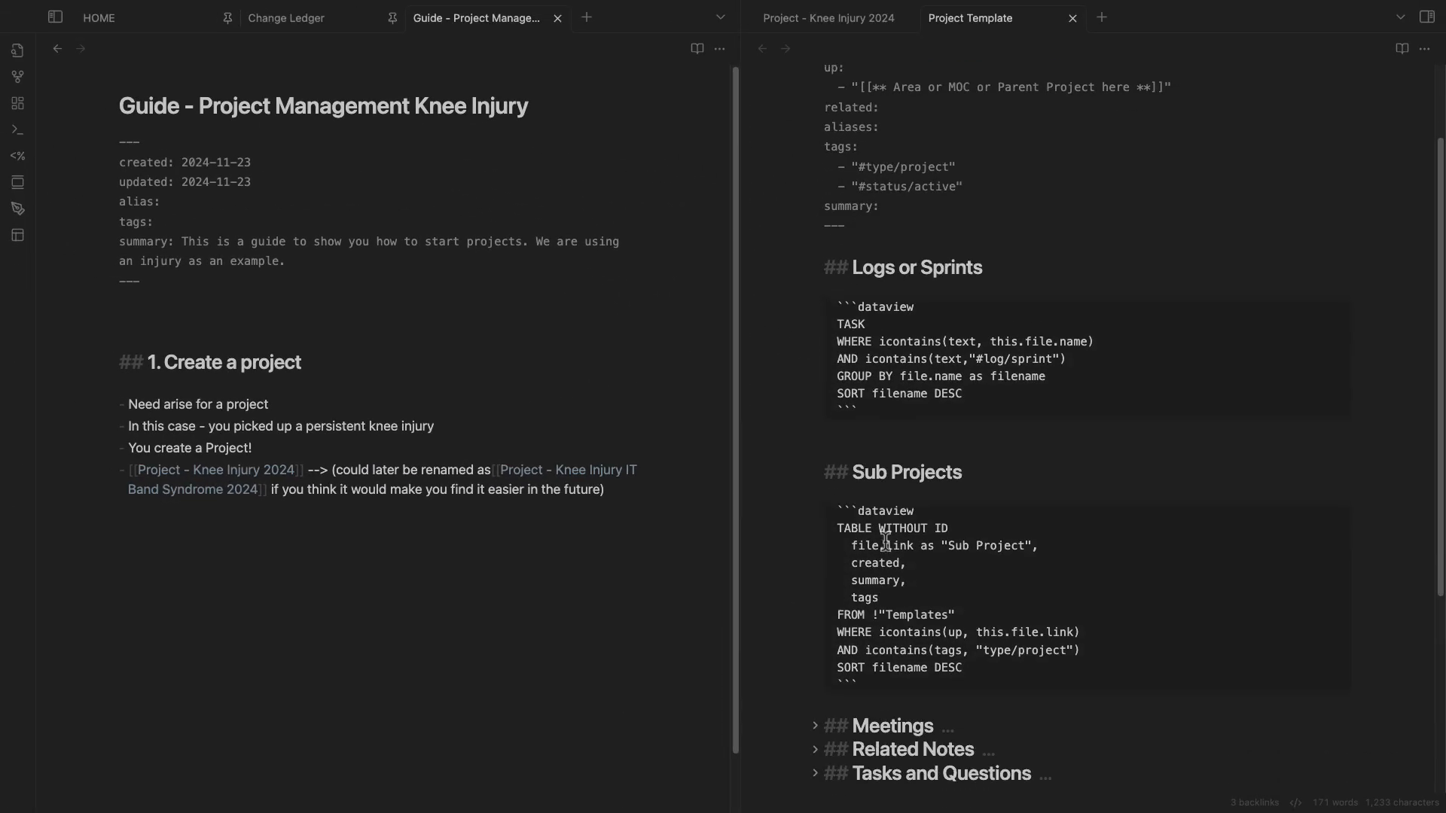
scroll(886, 541, up, 3)
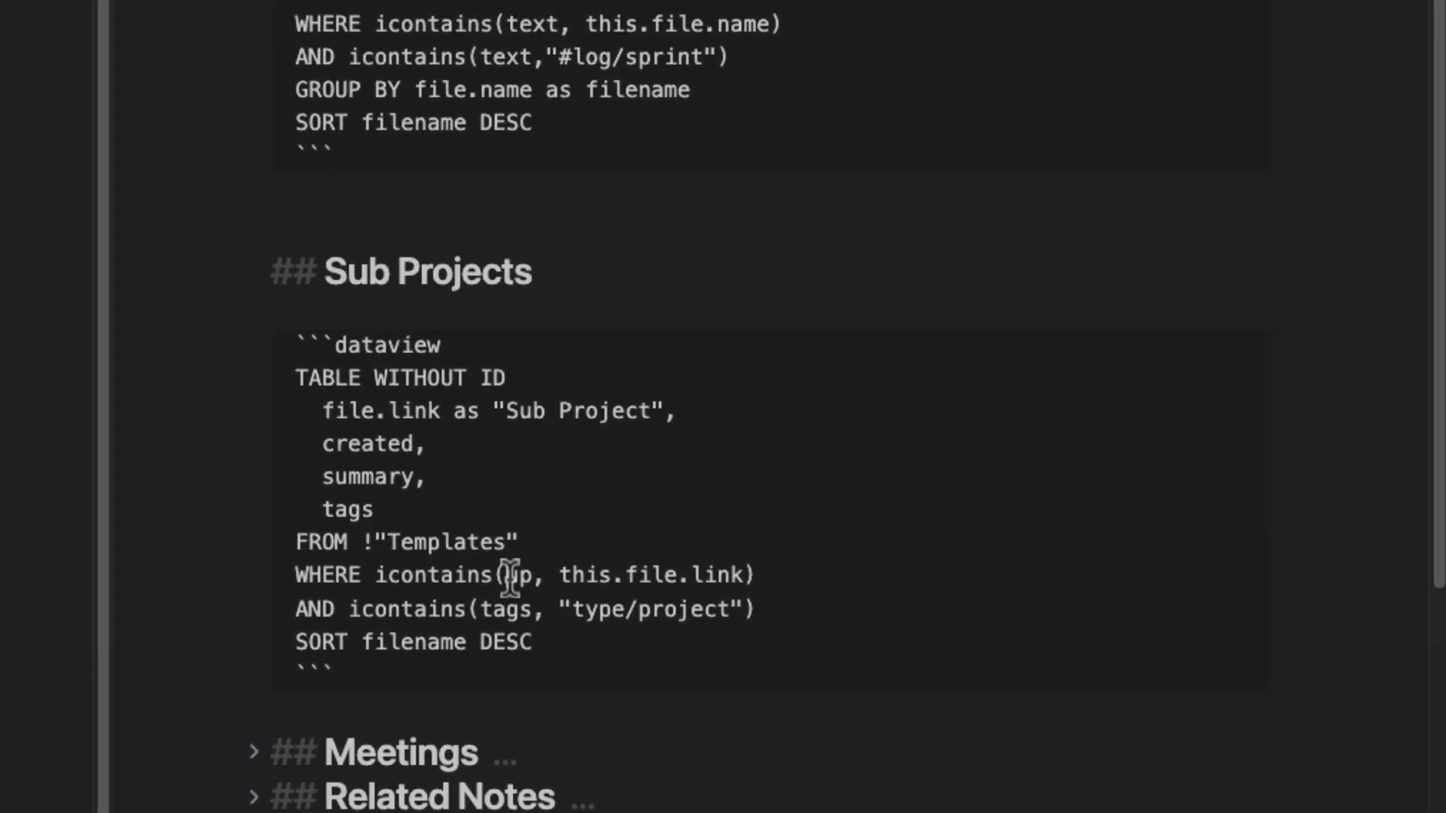
scroll(765, 211, up, 4)
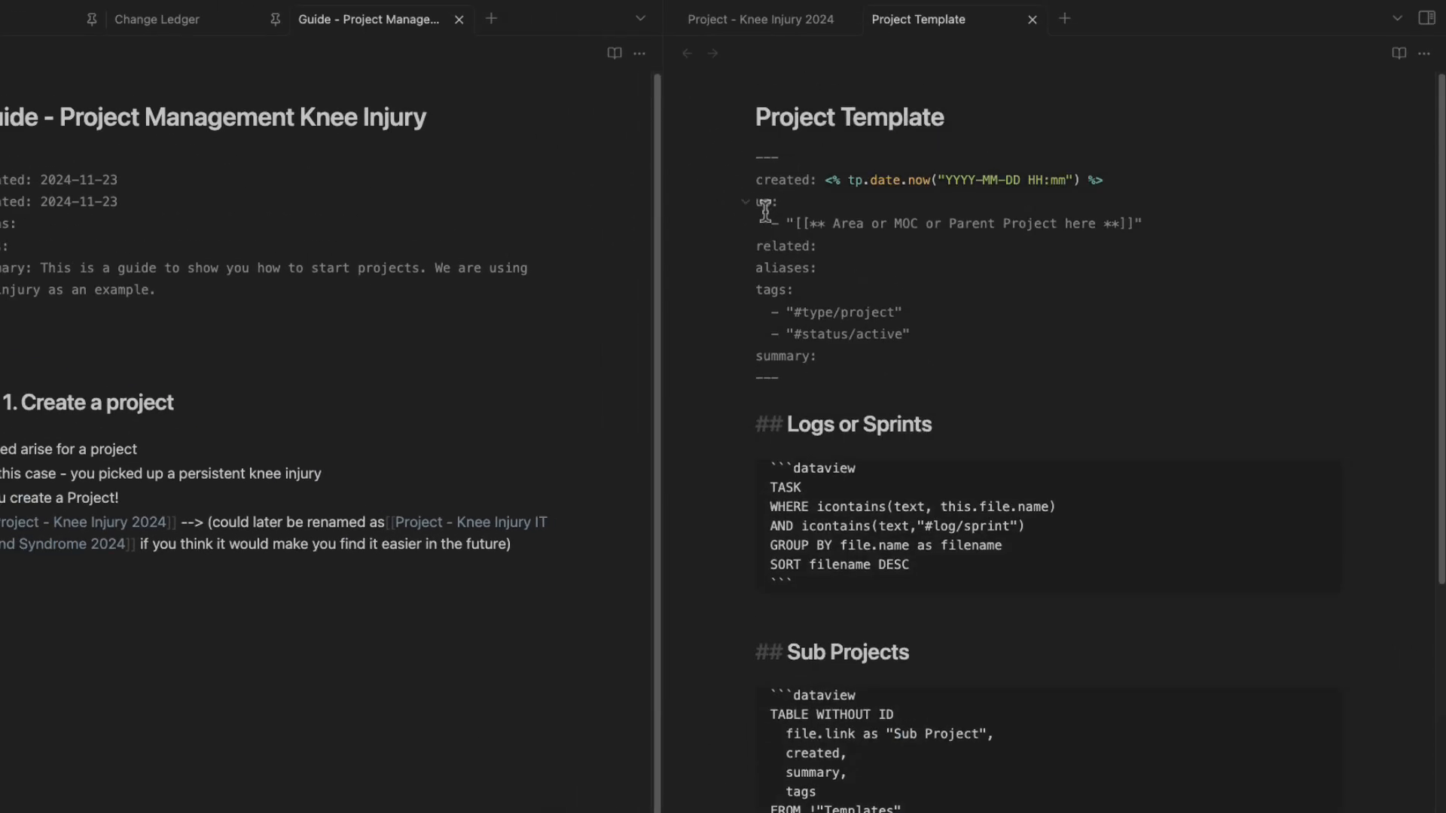
scroll(796, 239, down, 4)
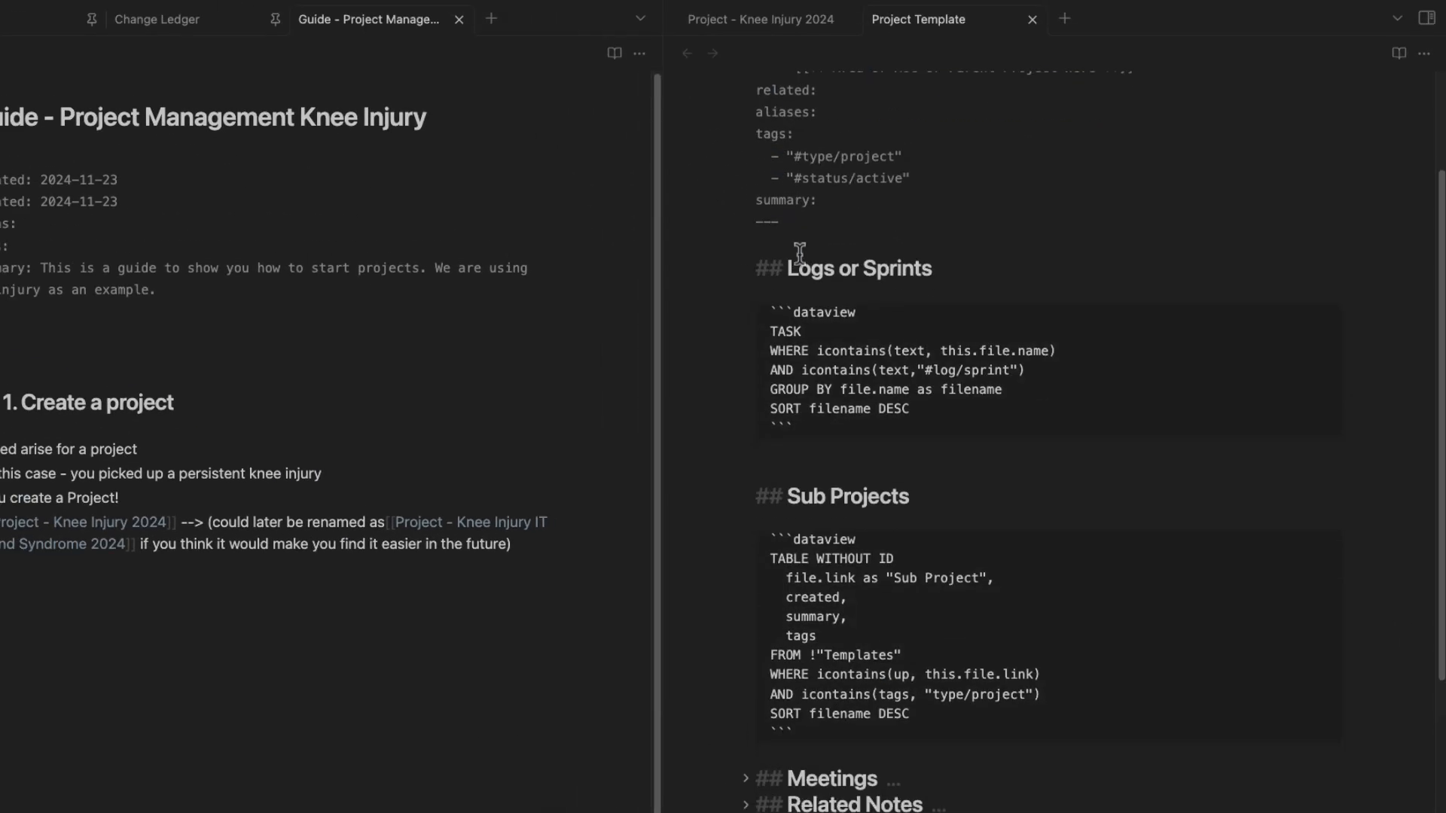
drag(926, 673, 1037, 672)
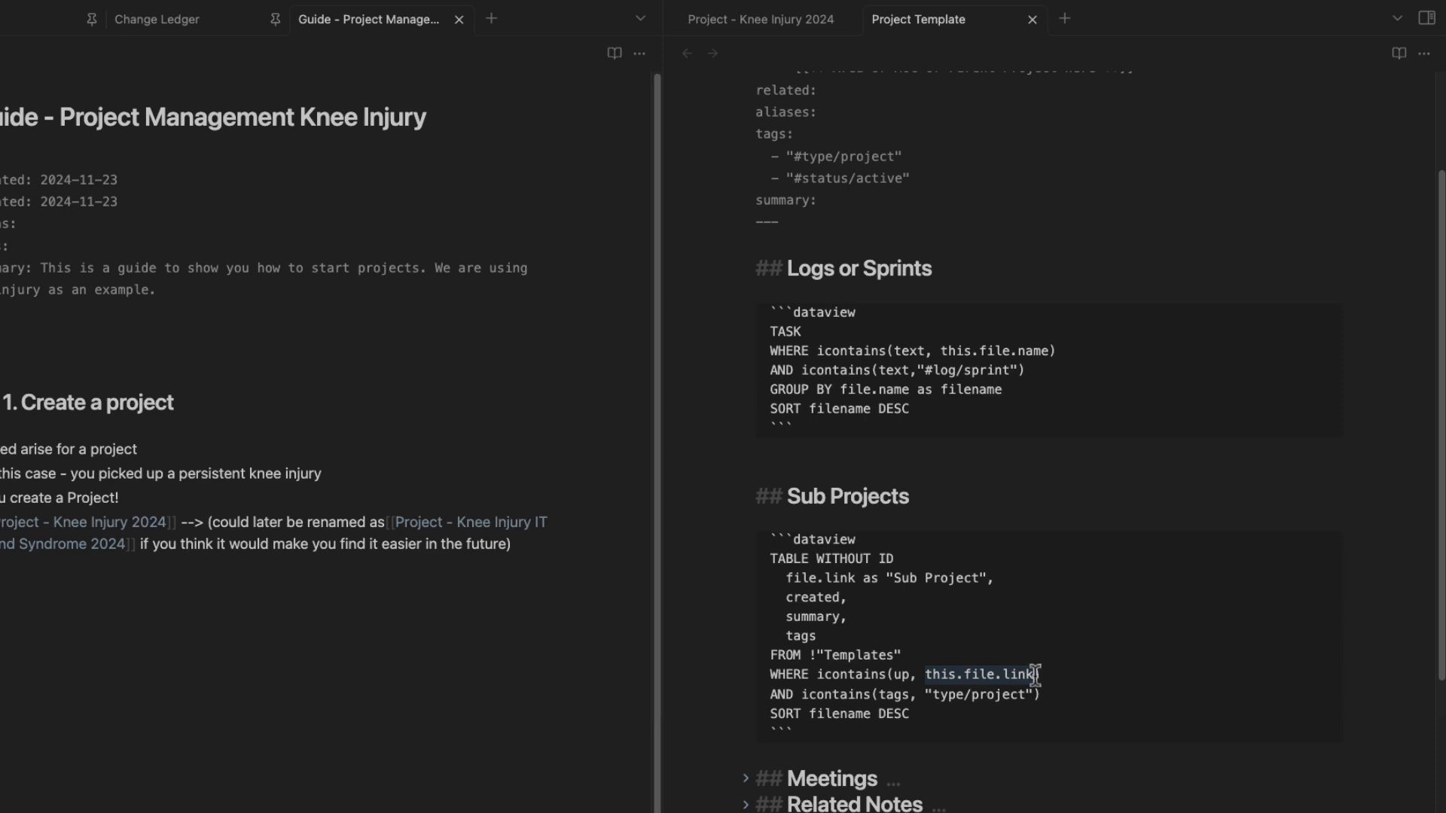
scroll(1036, 663, up, 4)
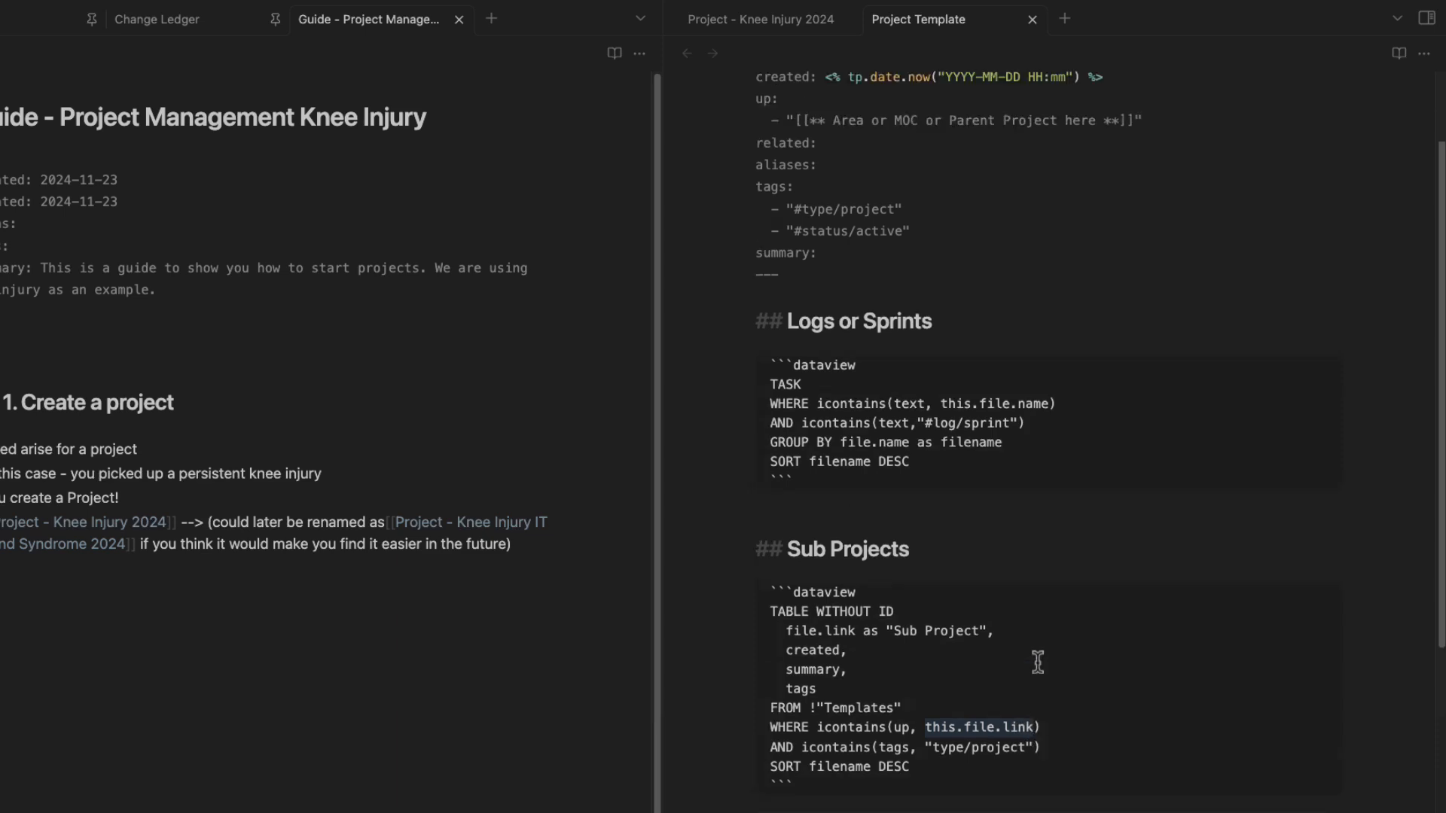
Check the title of the Project - Knee Injury 2024 note, then highlight the Sub Projects query in the Project Template.
click(761, 23)
drag(759, 116, 1068, 121)
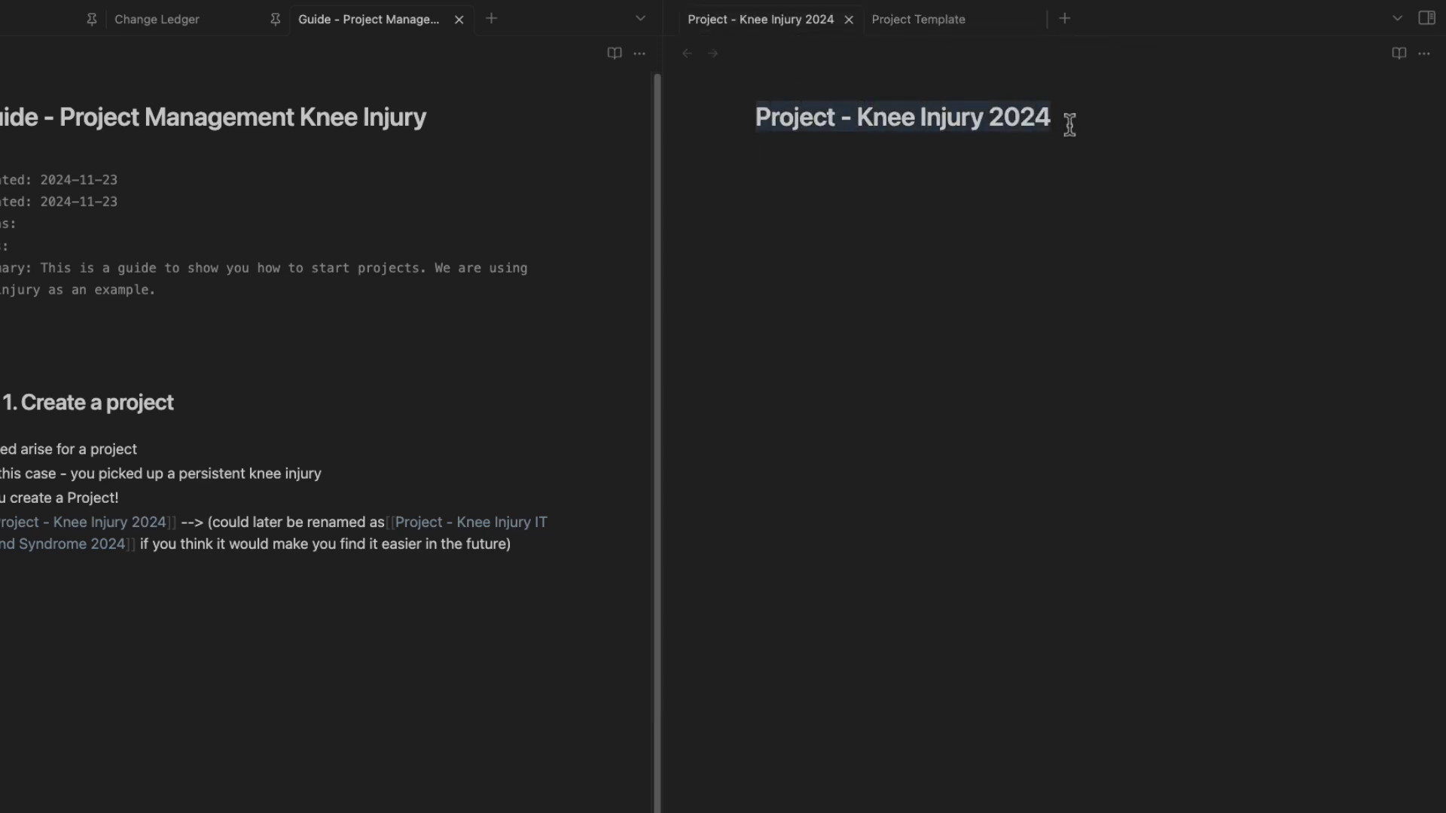
click(947, 30)
scroll(965, 502, down, 2)
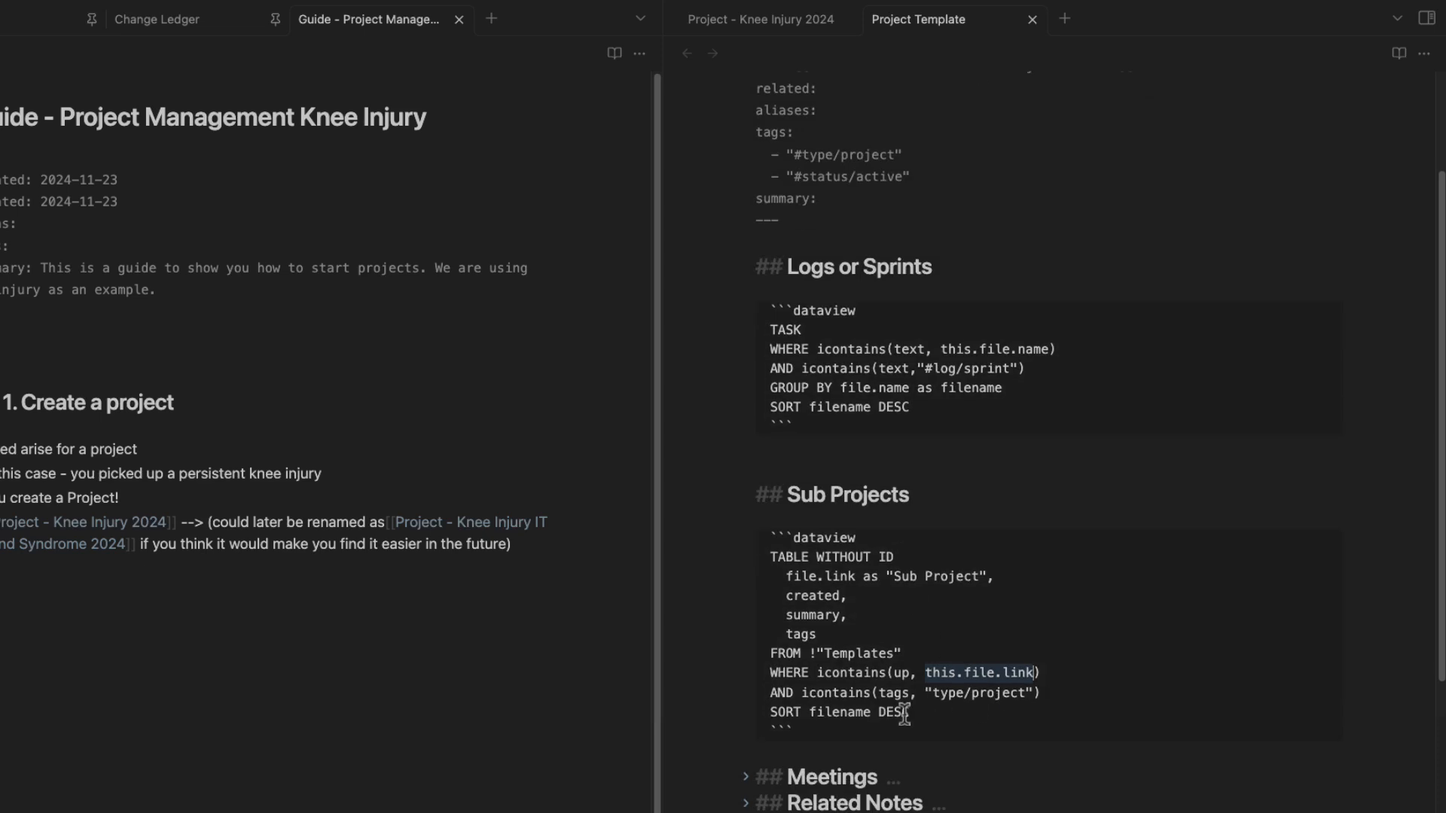
drag(851, 729, 769, 536)
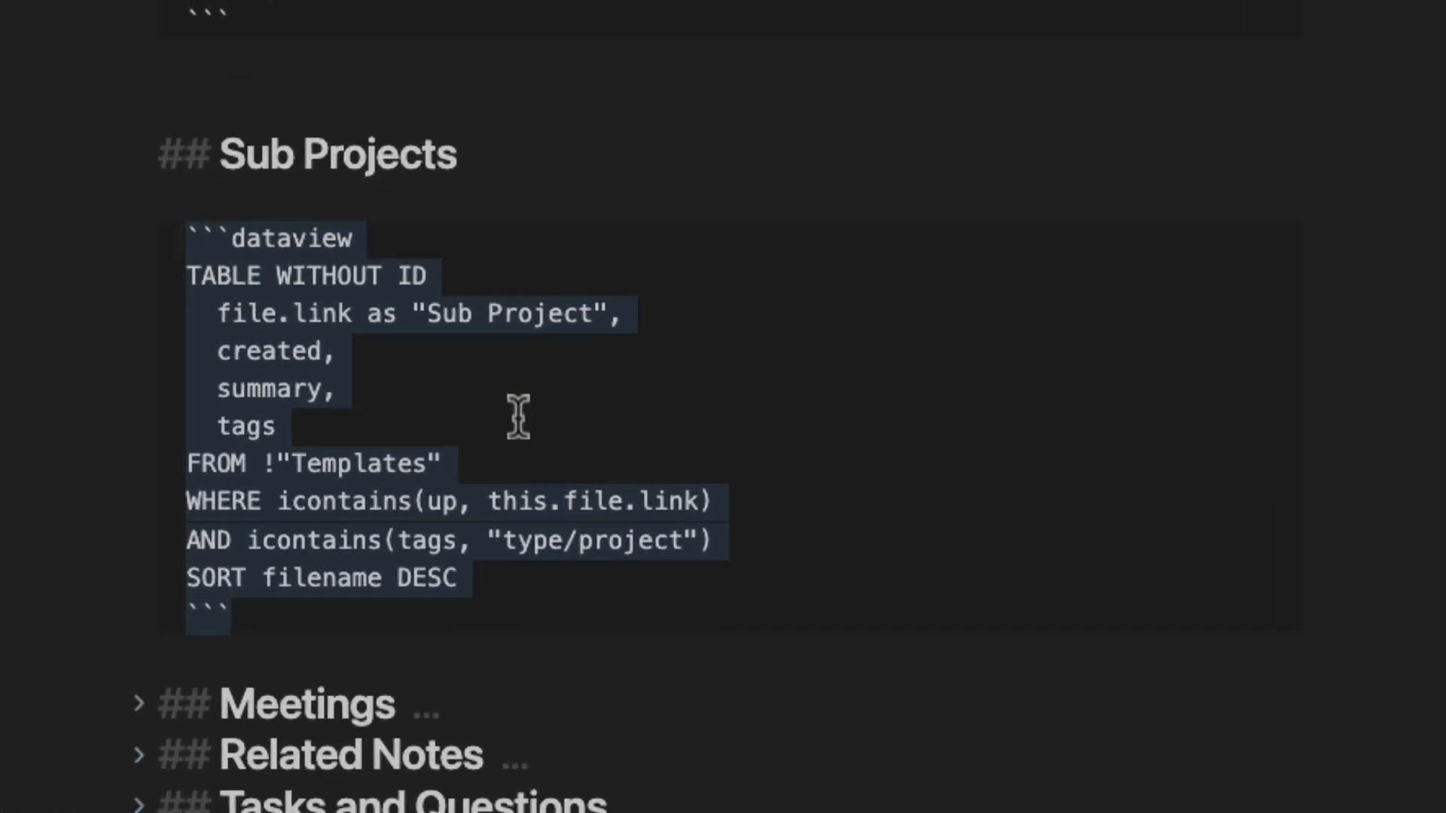
View the Project - Knee Injury 2024 note again and review the Project Template's Sub Projects query against its frontmatter.
click(853, 24)
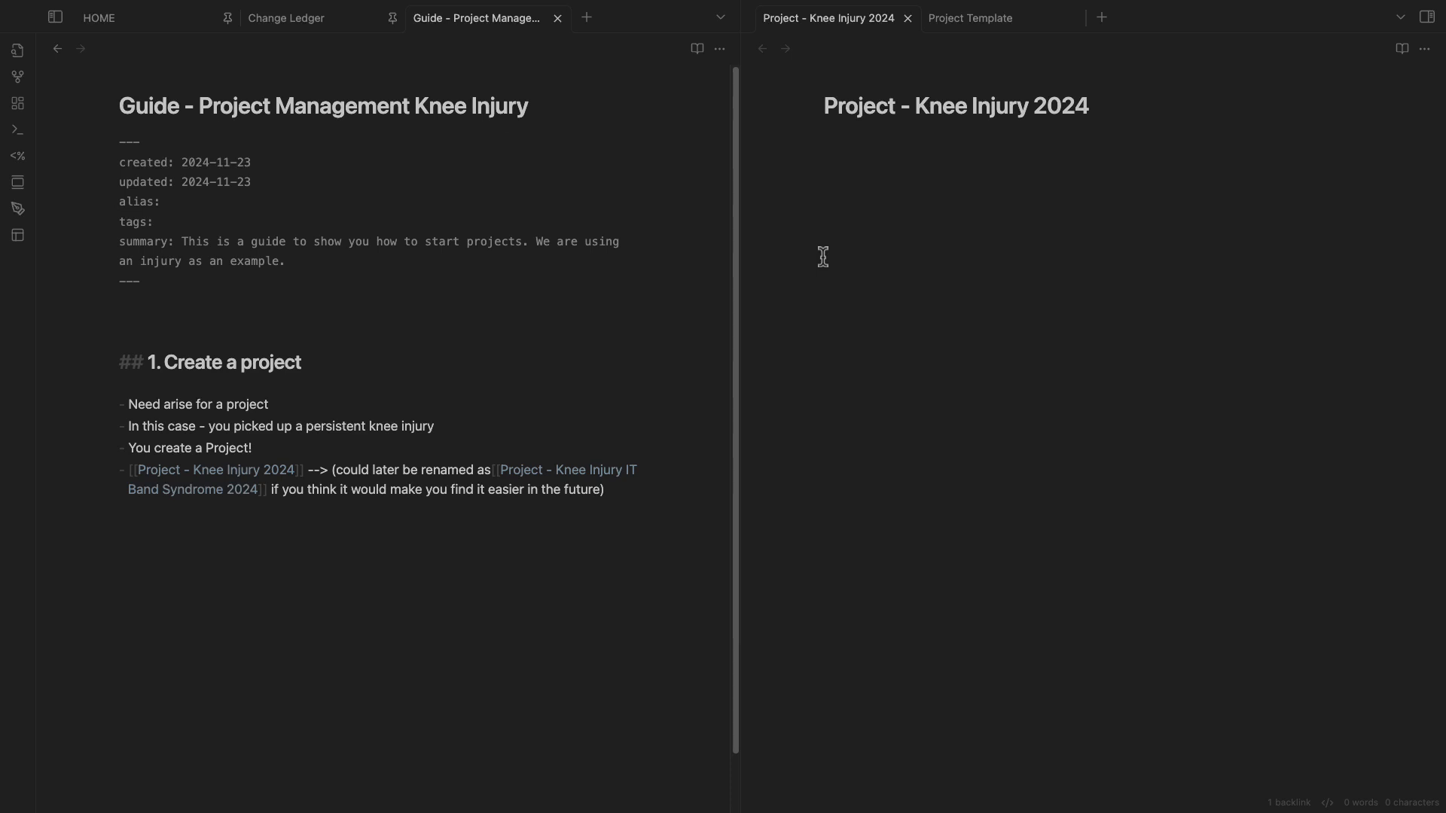
click(979, 23)
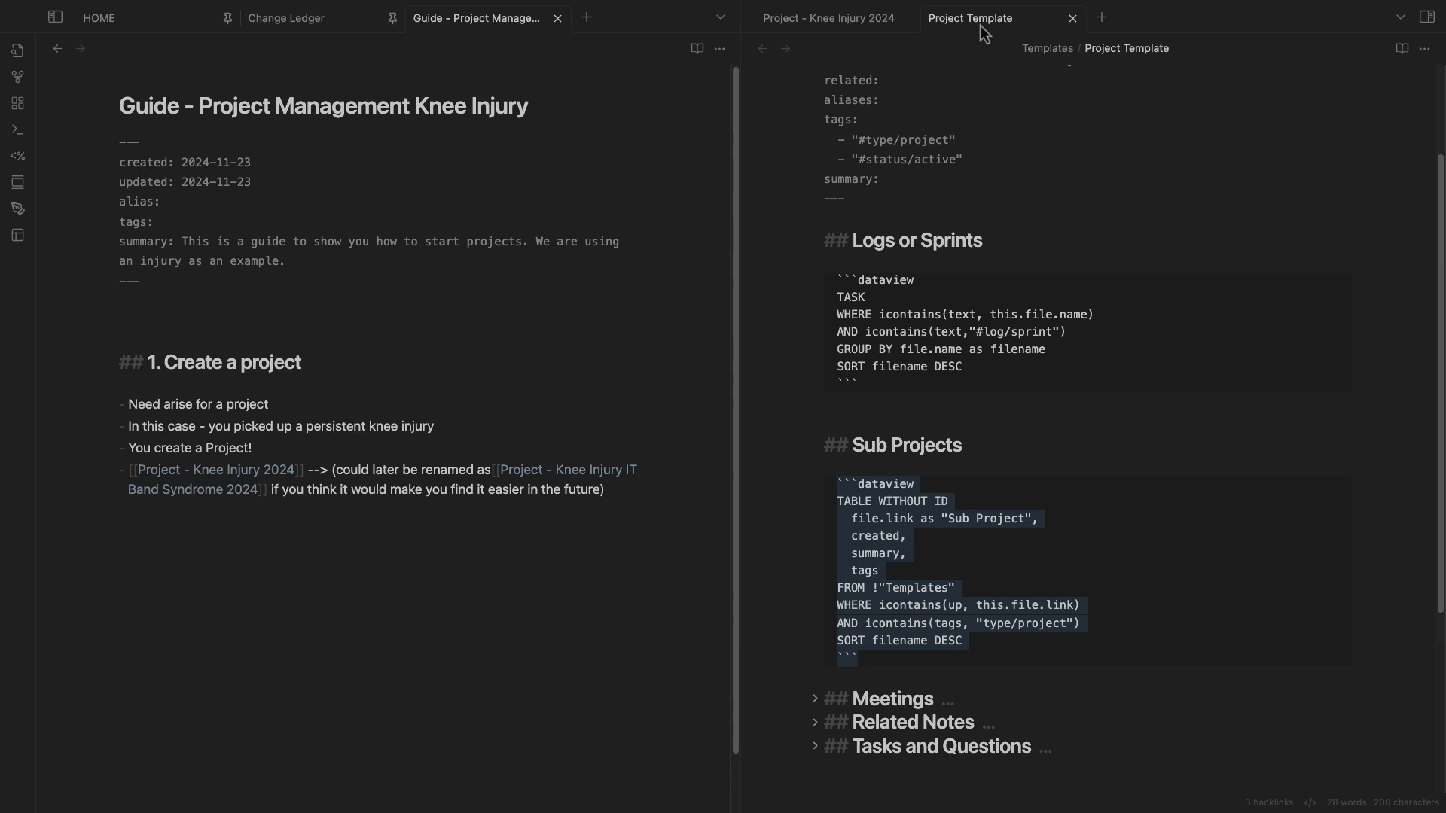
drag(885, 678, 836, 482)
scroll(918, 606, up, 2)
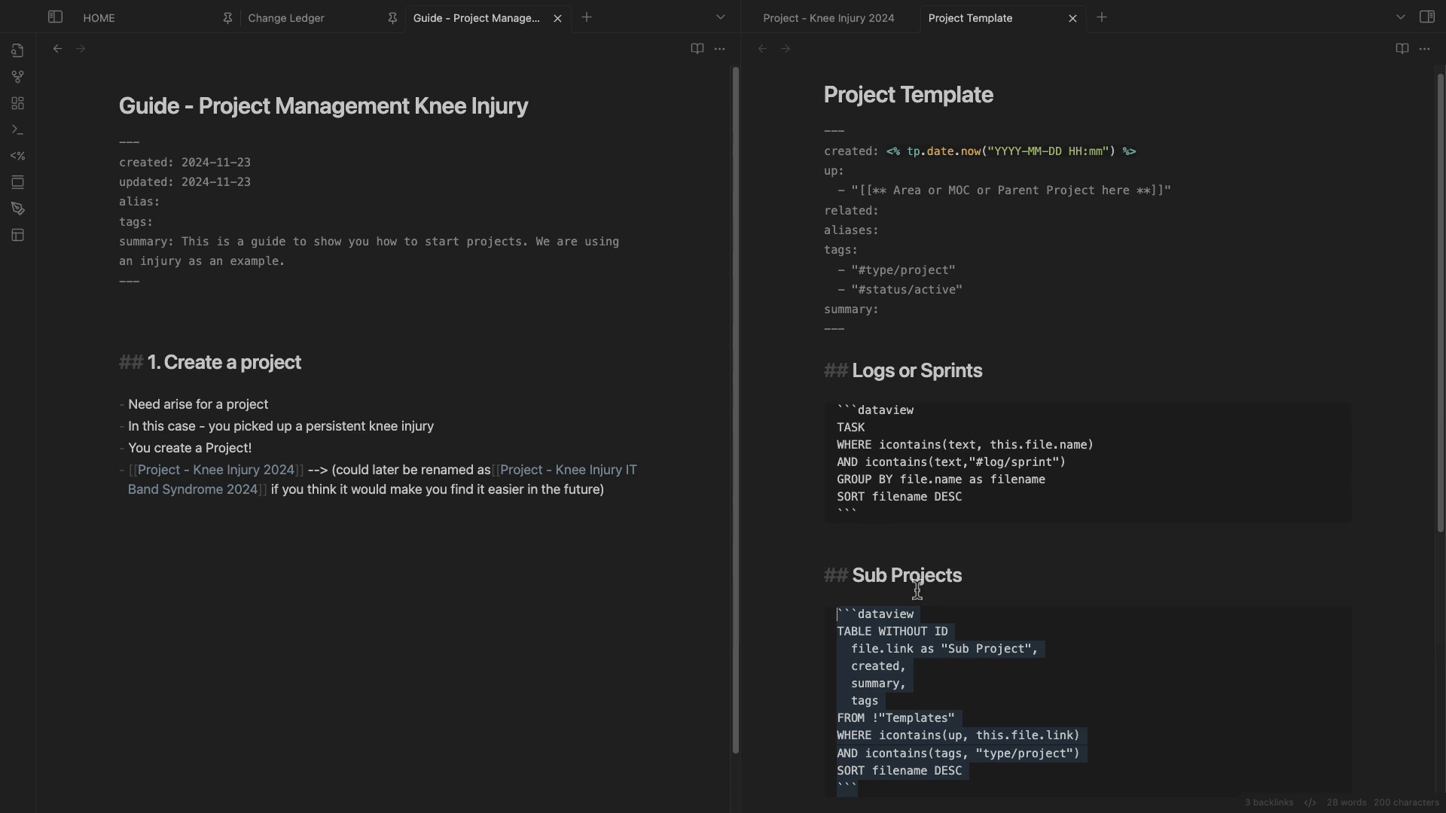
scroll(914, 574, down, 2)
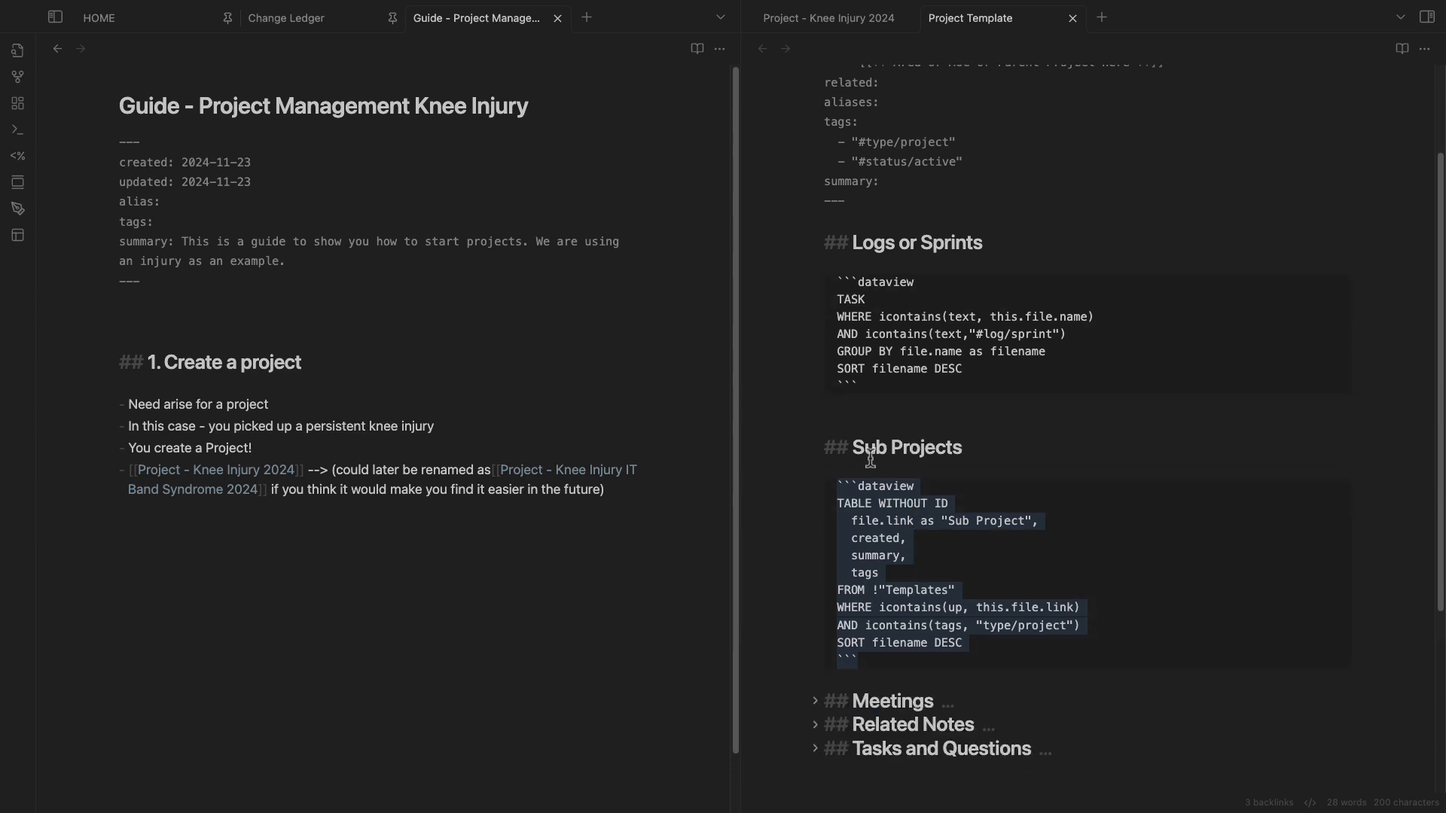
drag(864, 454, 876, 455)
scroll(874, 226, up, 2)
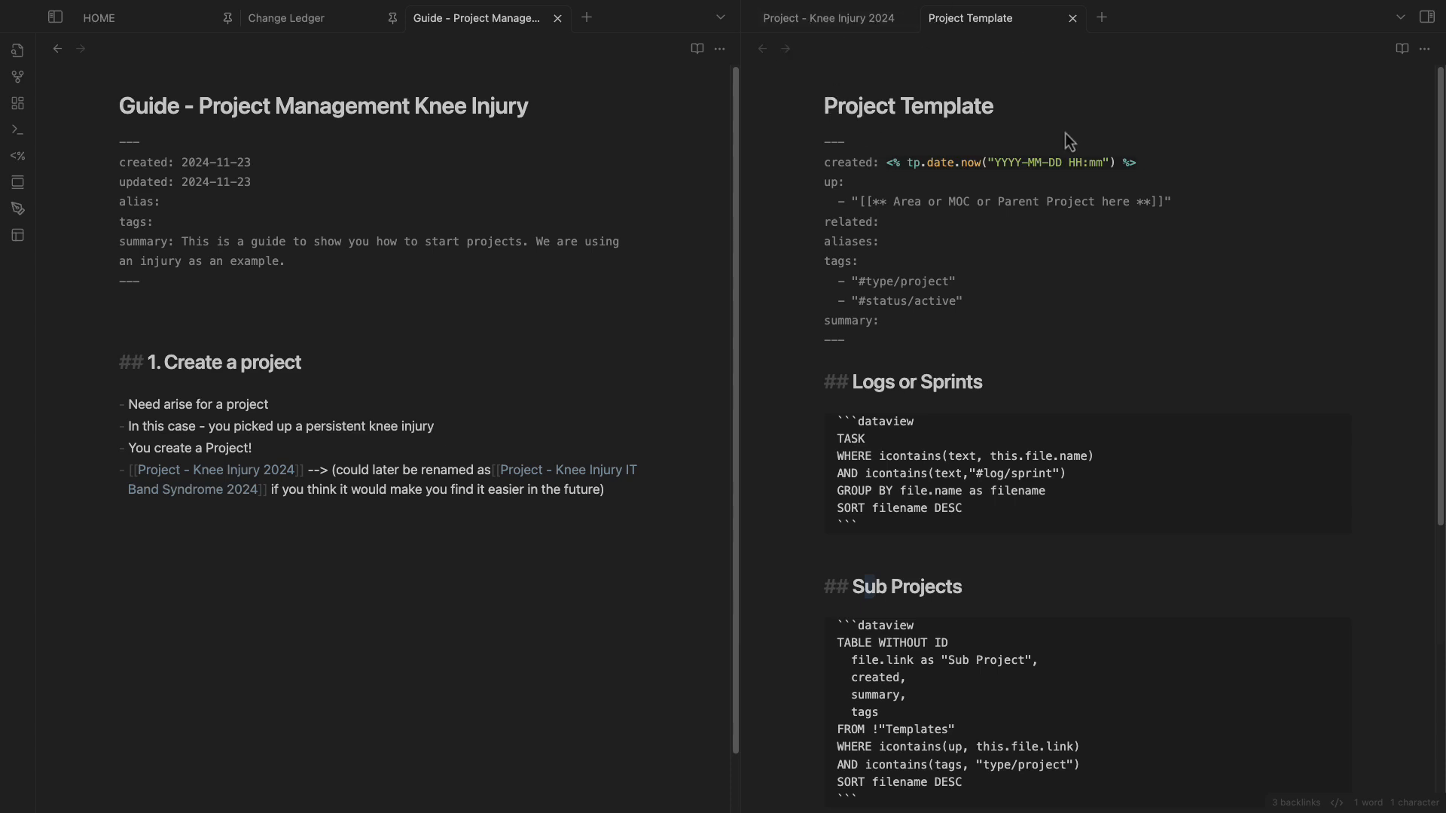
scroll(1043, 163, down, 3)
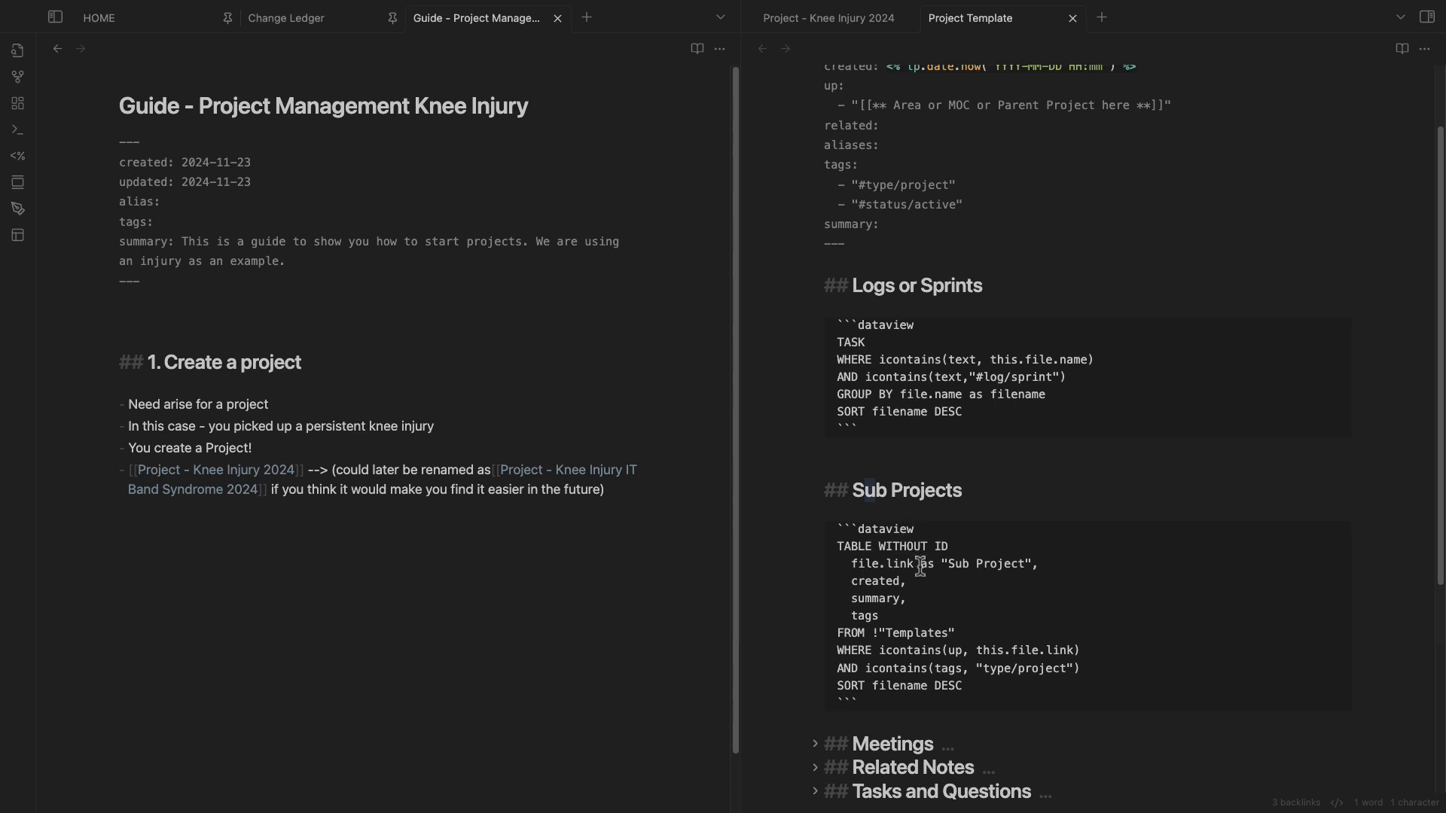
drag(928, 697, 837, 529)
Expand the Meetings section of the Project Template and examine its full dataview table query.
scroll(862, 517, down, 5)
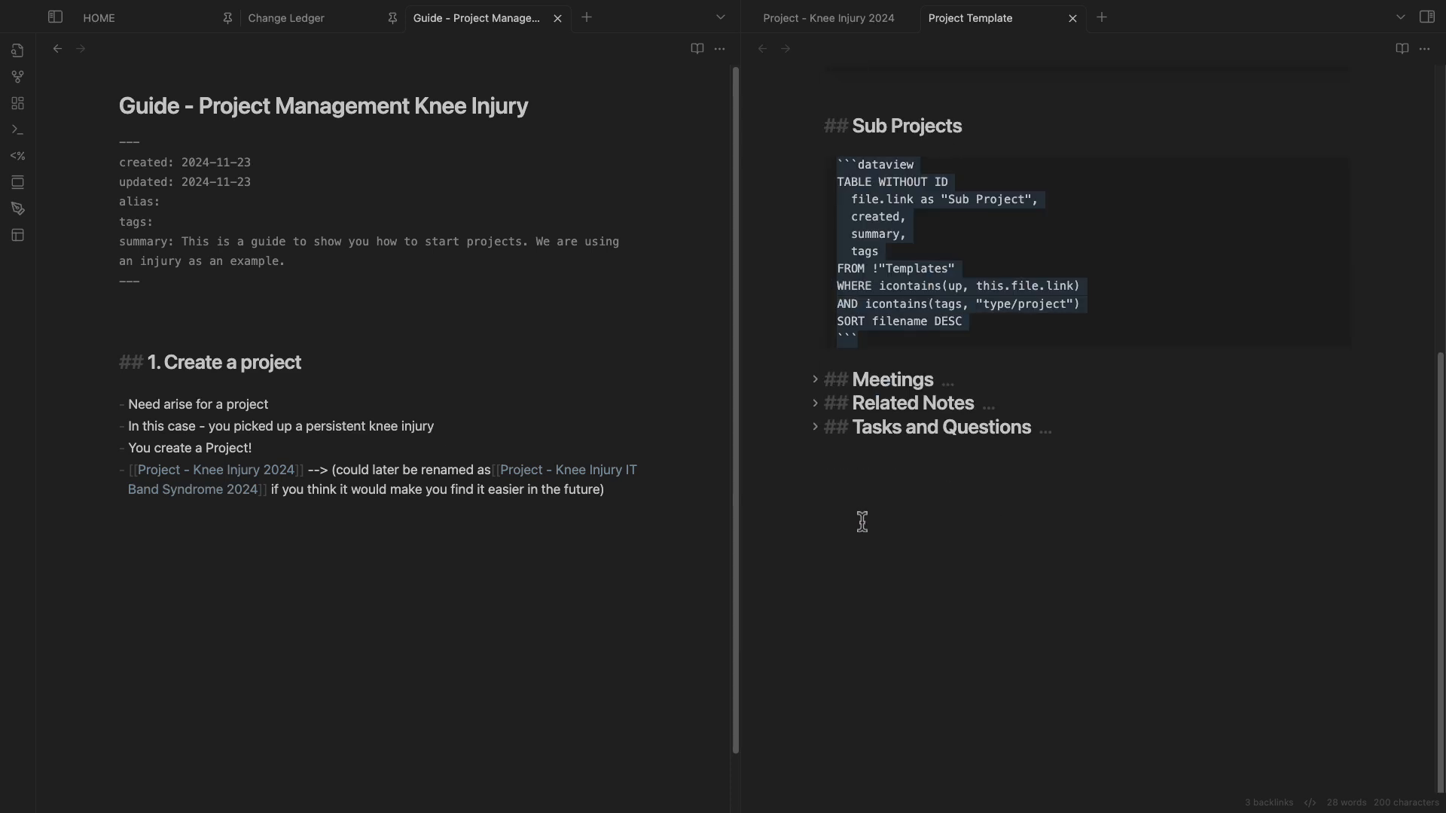
scroll(865, 515, up, 4)
scroll(865, 517, down, 4)
click(815, 512)
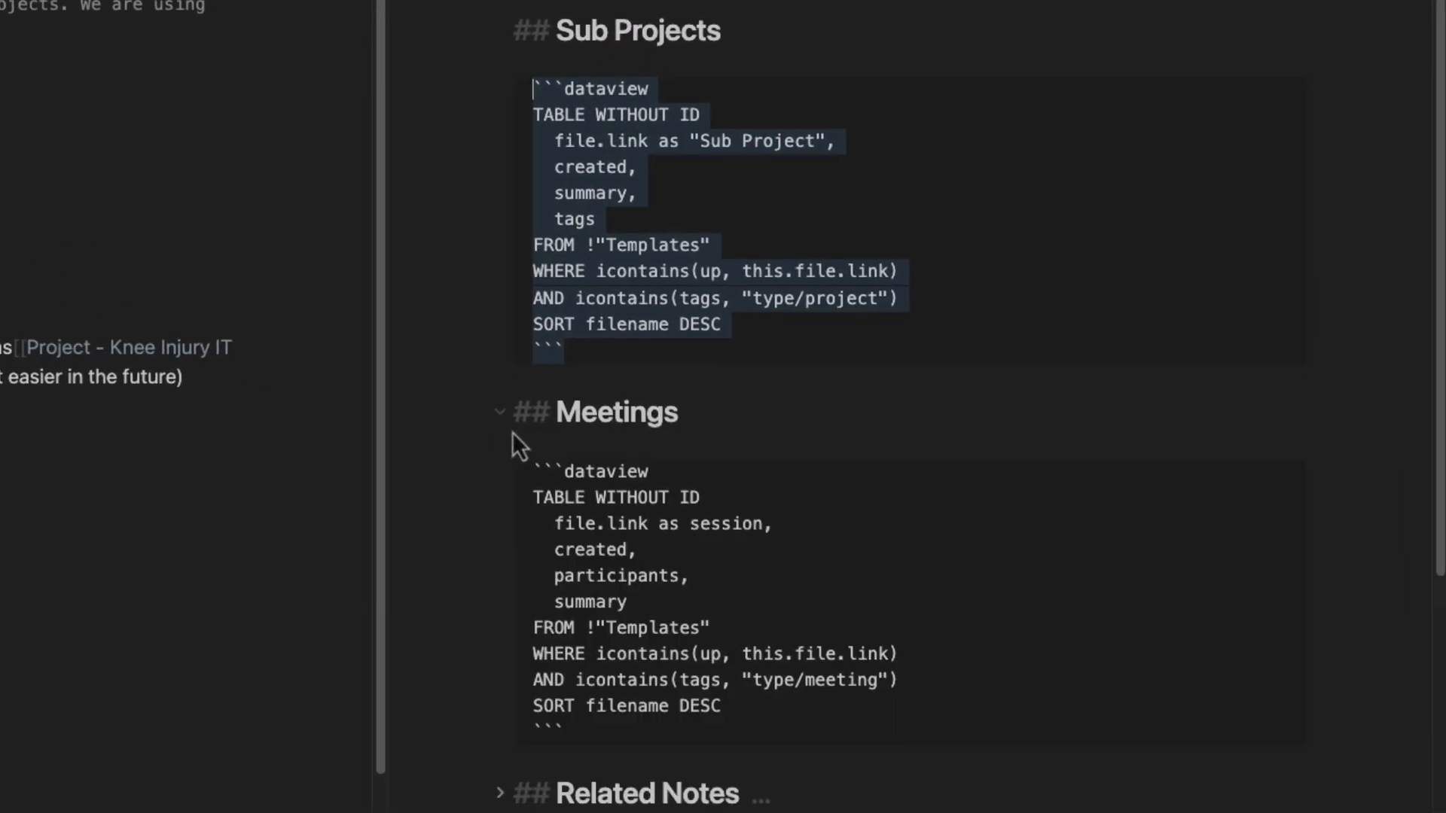
scroll(723, 517, up, 1)
scroll(723, 691, down, 2)
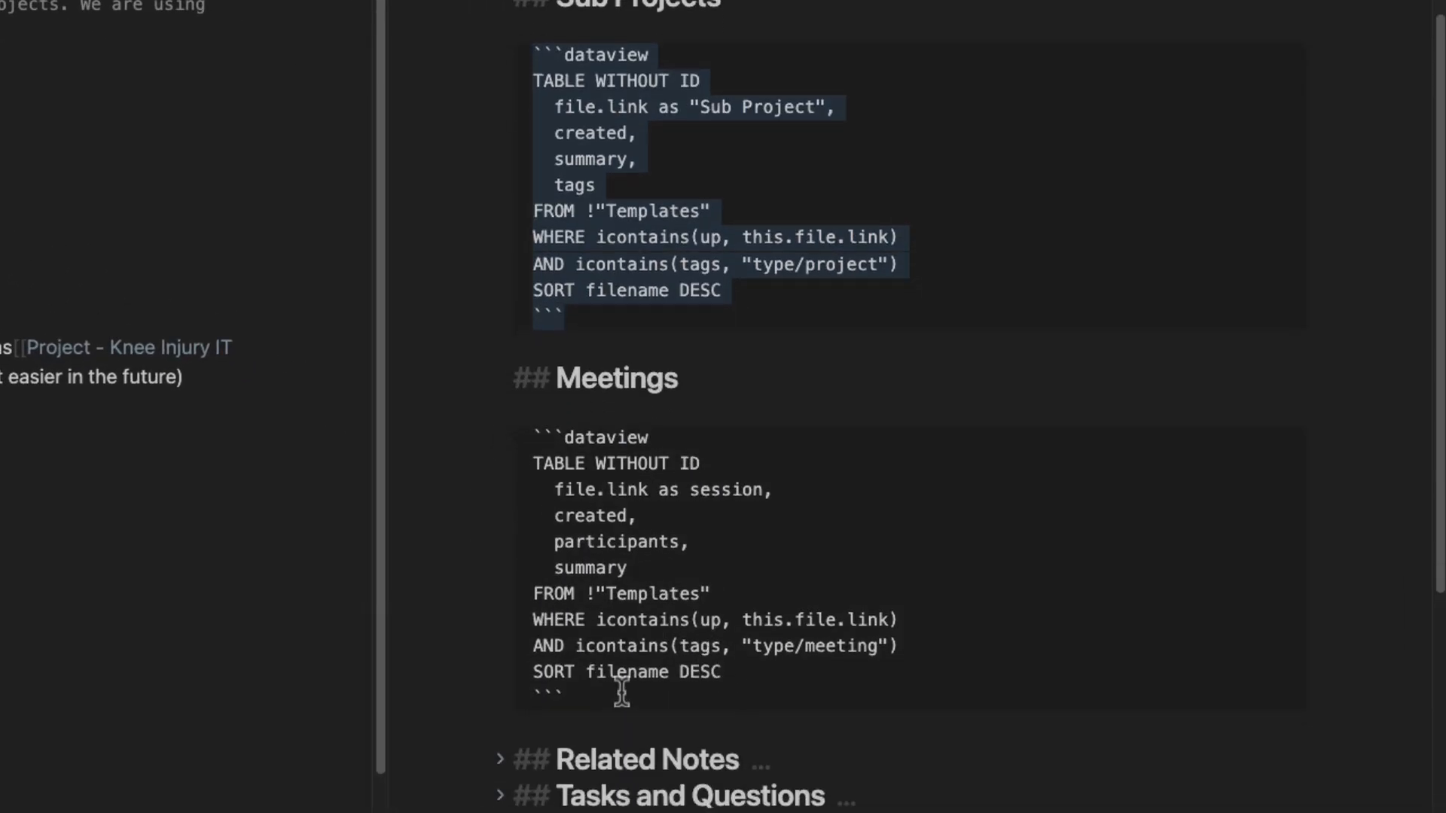
drag(712, 692, 517, 429)
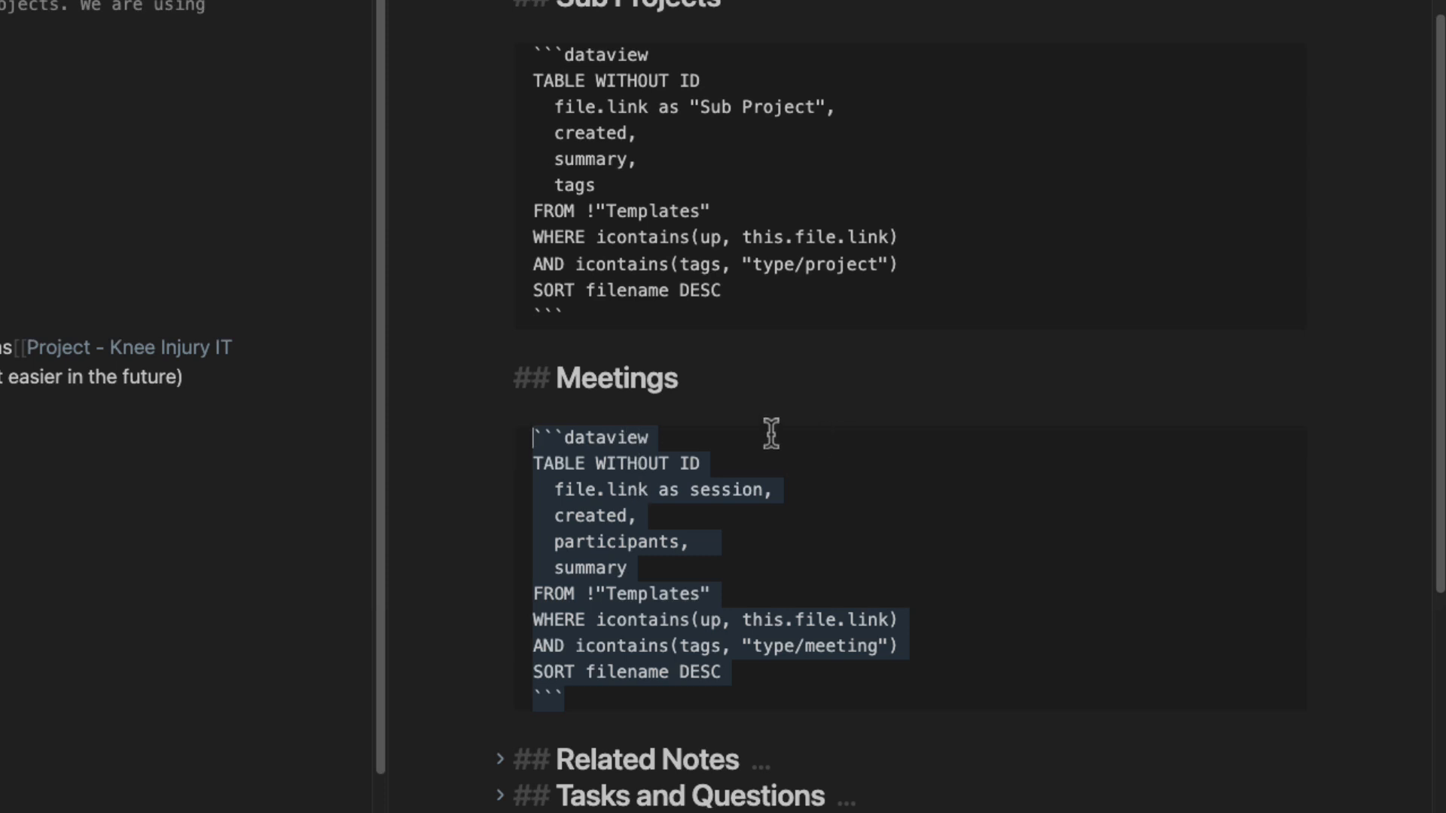
scroll(762, 437, down, 2)
click(728, 469)
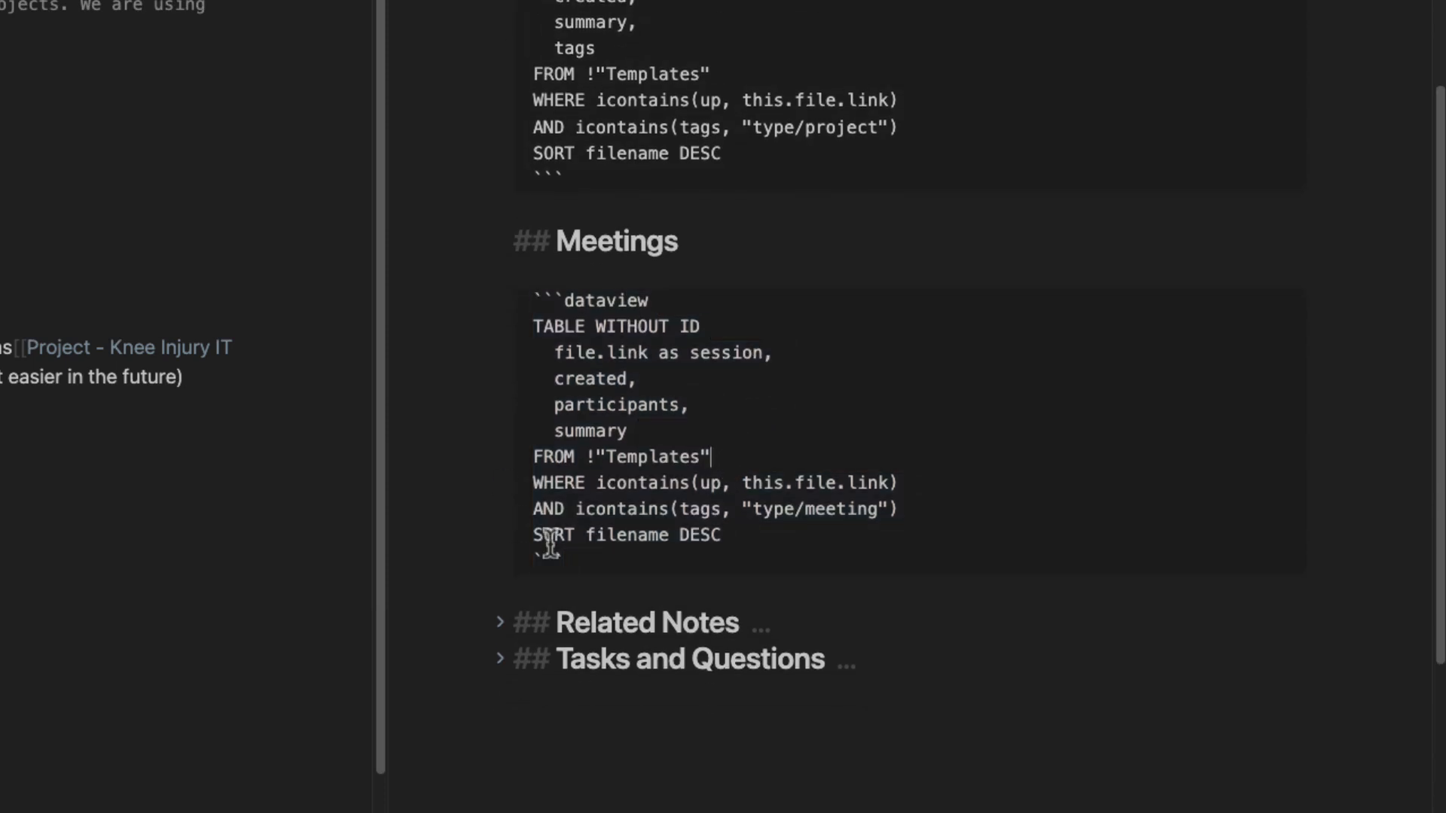
drag(596, 555, 516, 300)
click(866, 410)
scroll(533, 380, down, 2)
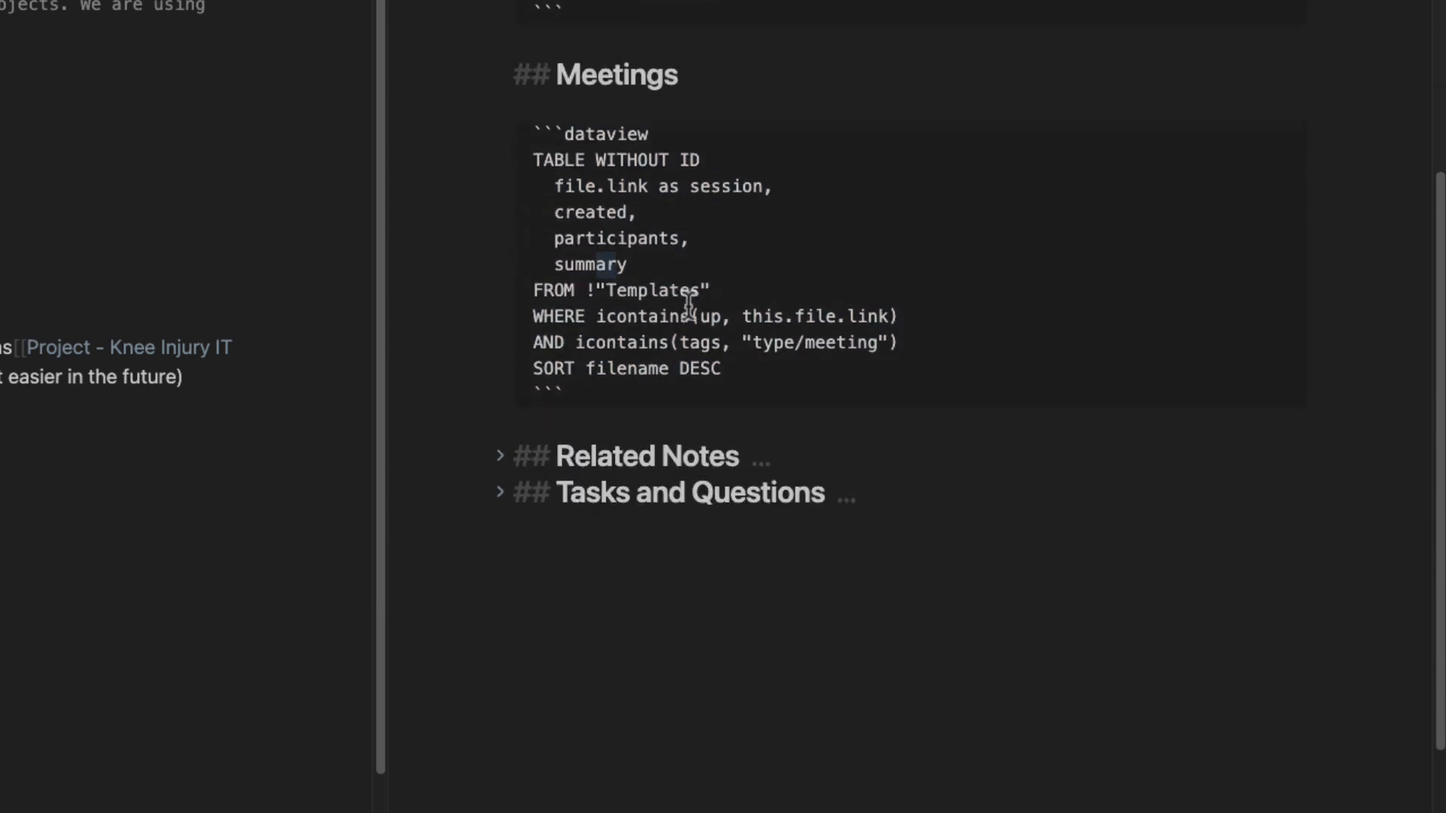
Examine the up and this.file.link parts of the Meetings query's WHERE condition alongside the template's frontmatter.
double_click(613, 317)
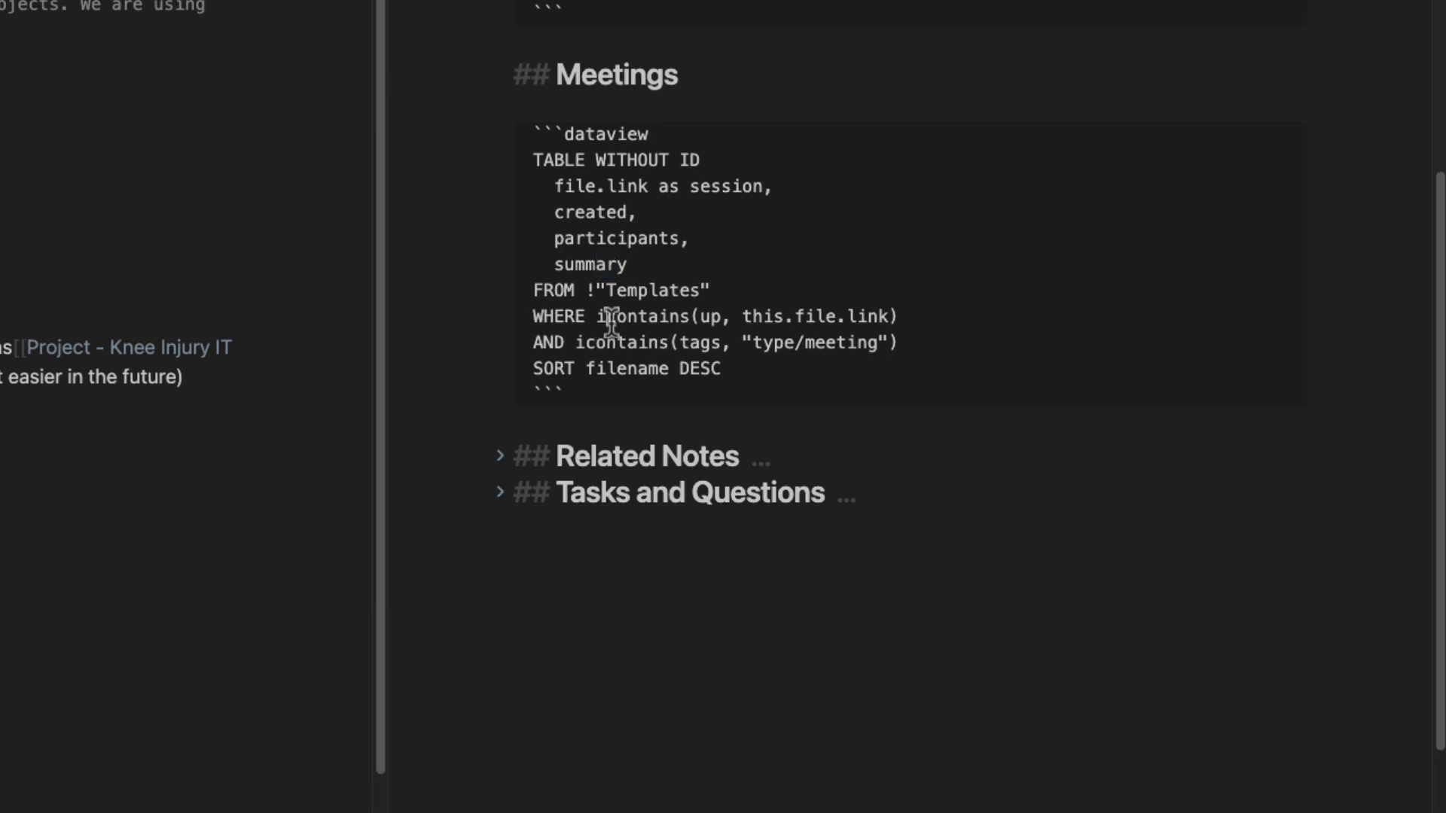
click(712, 320)
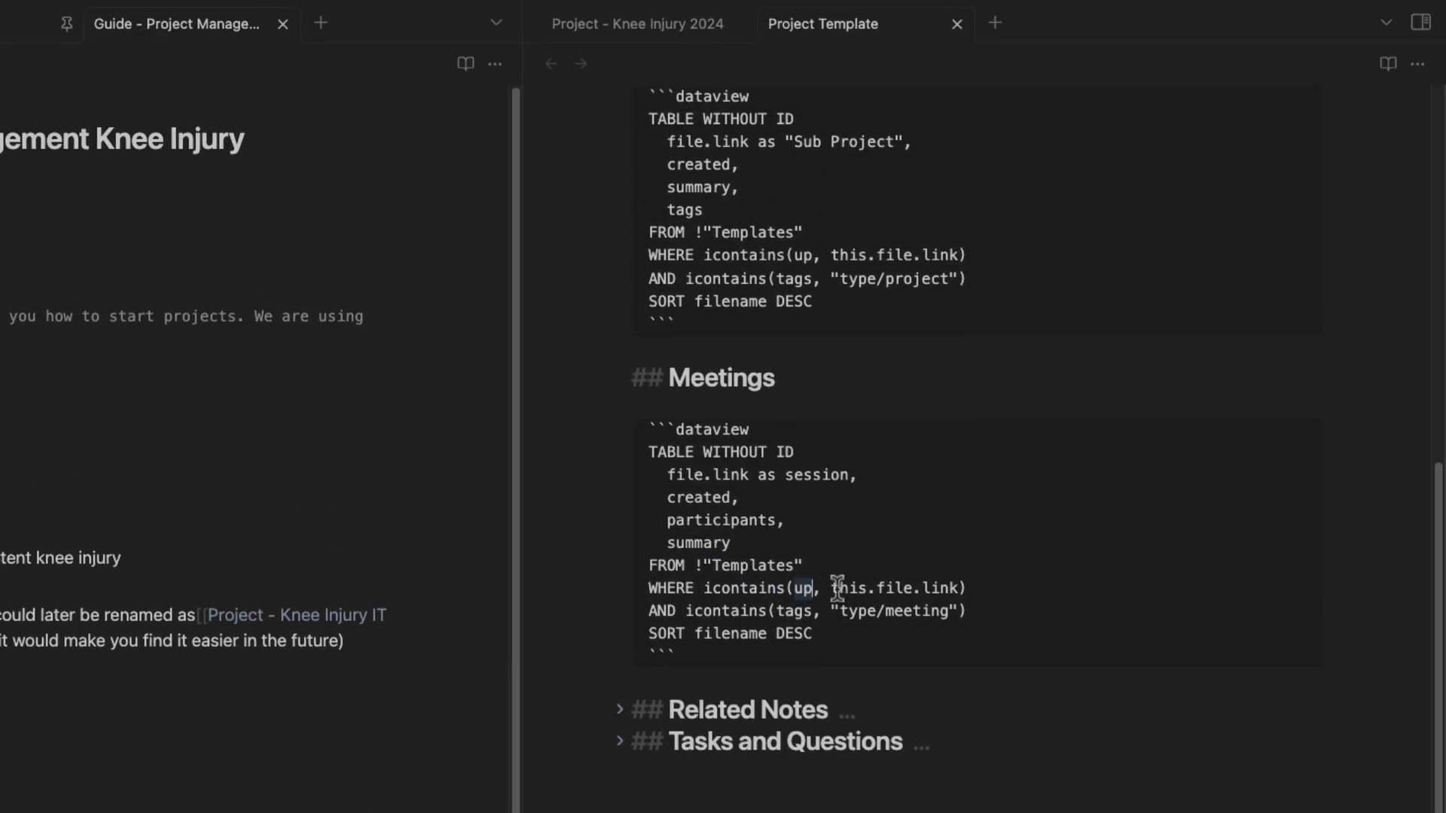
drag(829, 590, 962, 588)
scroll(971, 713, up, 10)
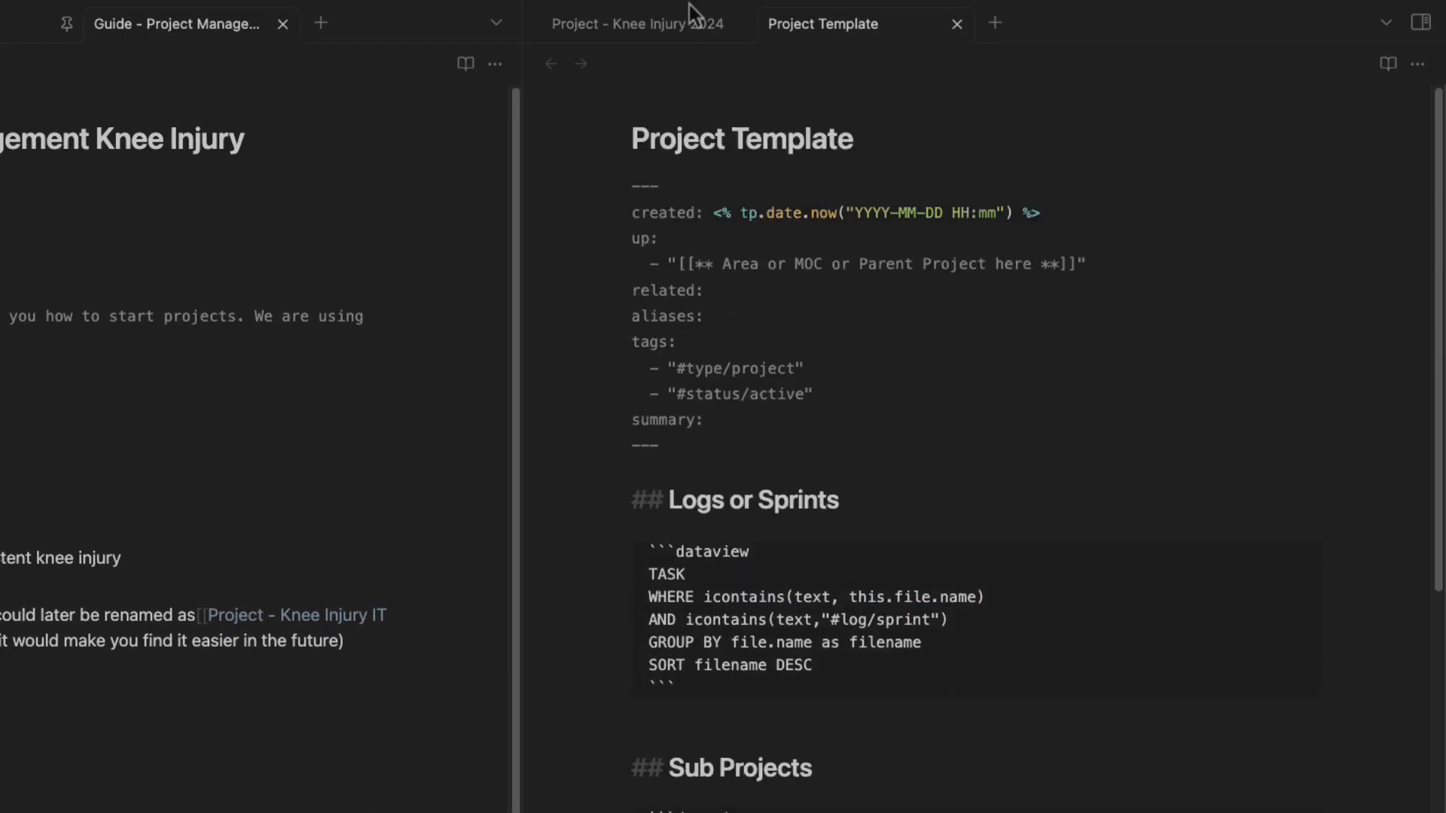
scroll(904, 640, down, 5)
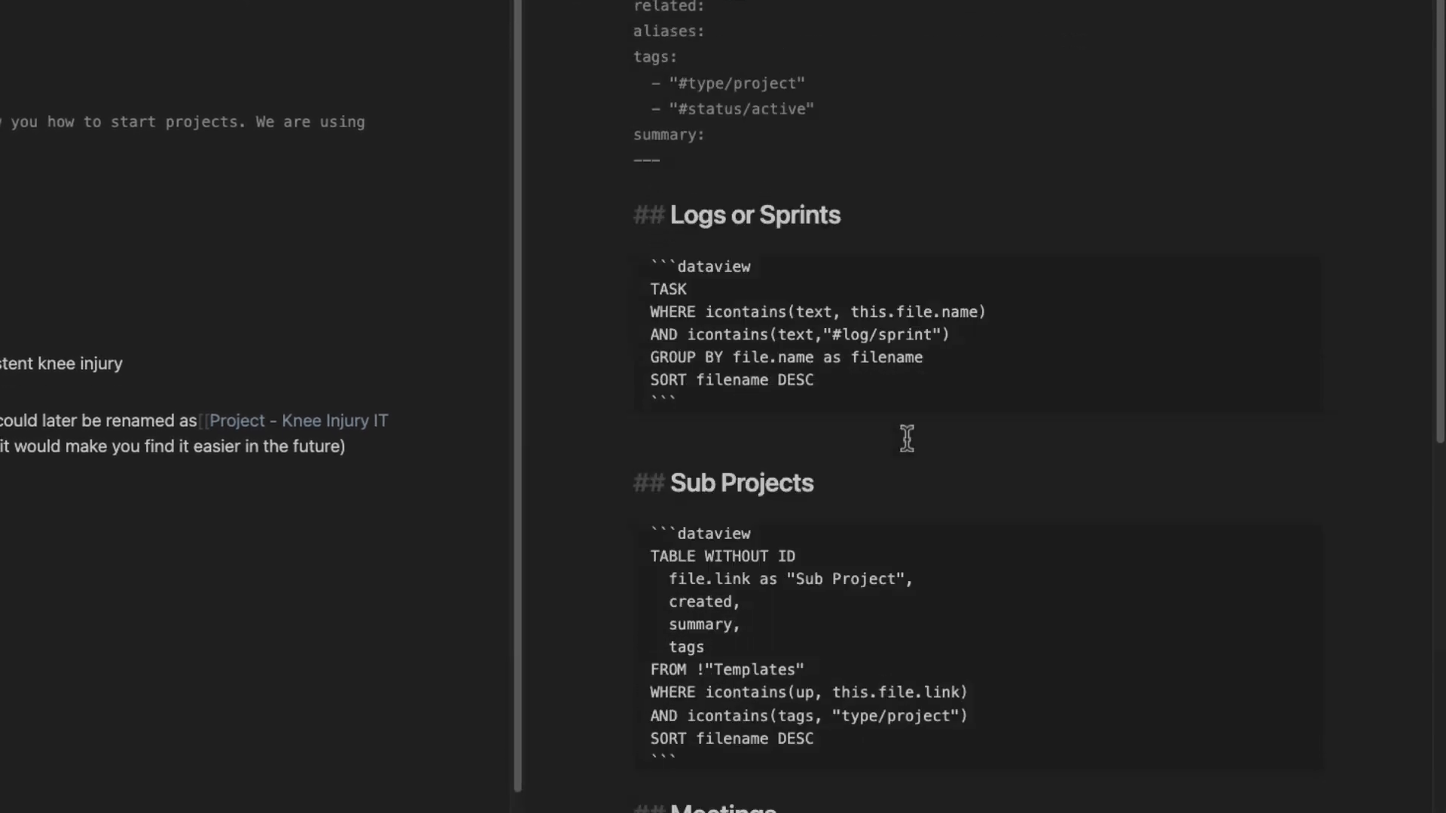
scroll(878, 426, down, 1)
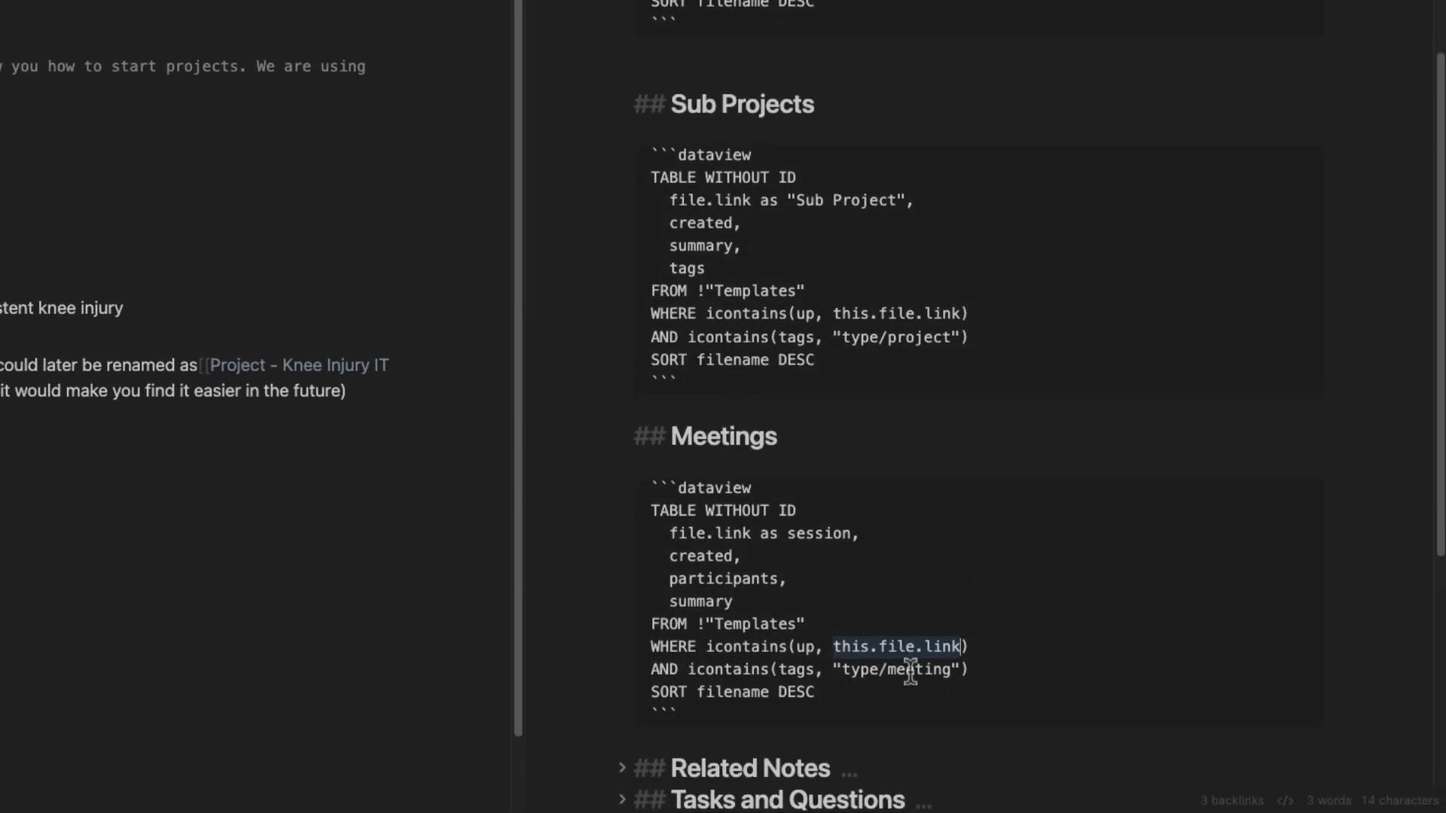
Examine the "type/meeting" tag condition and the whole dataview query in the Meetings section.
double_click(915, 669)
scroll(965, 598, down, 3)
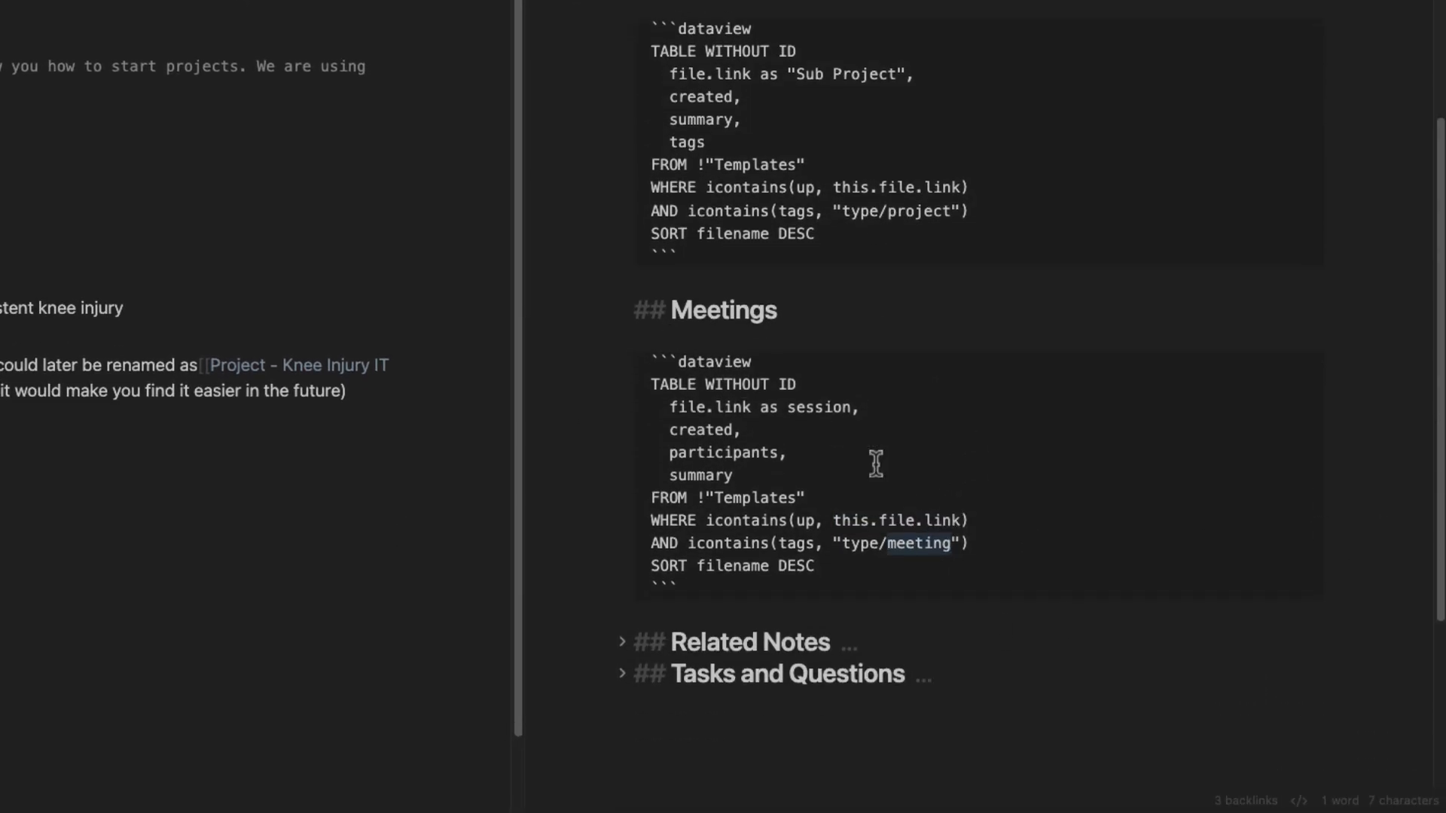
drag(704, 595, 636, 360)
scroll(668, 381, up, 8)
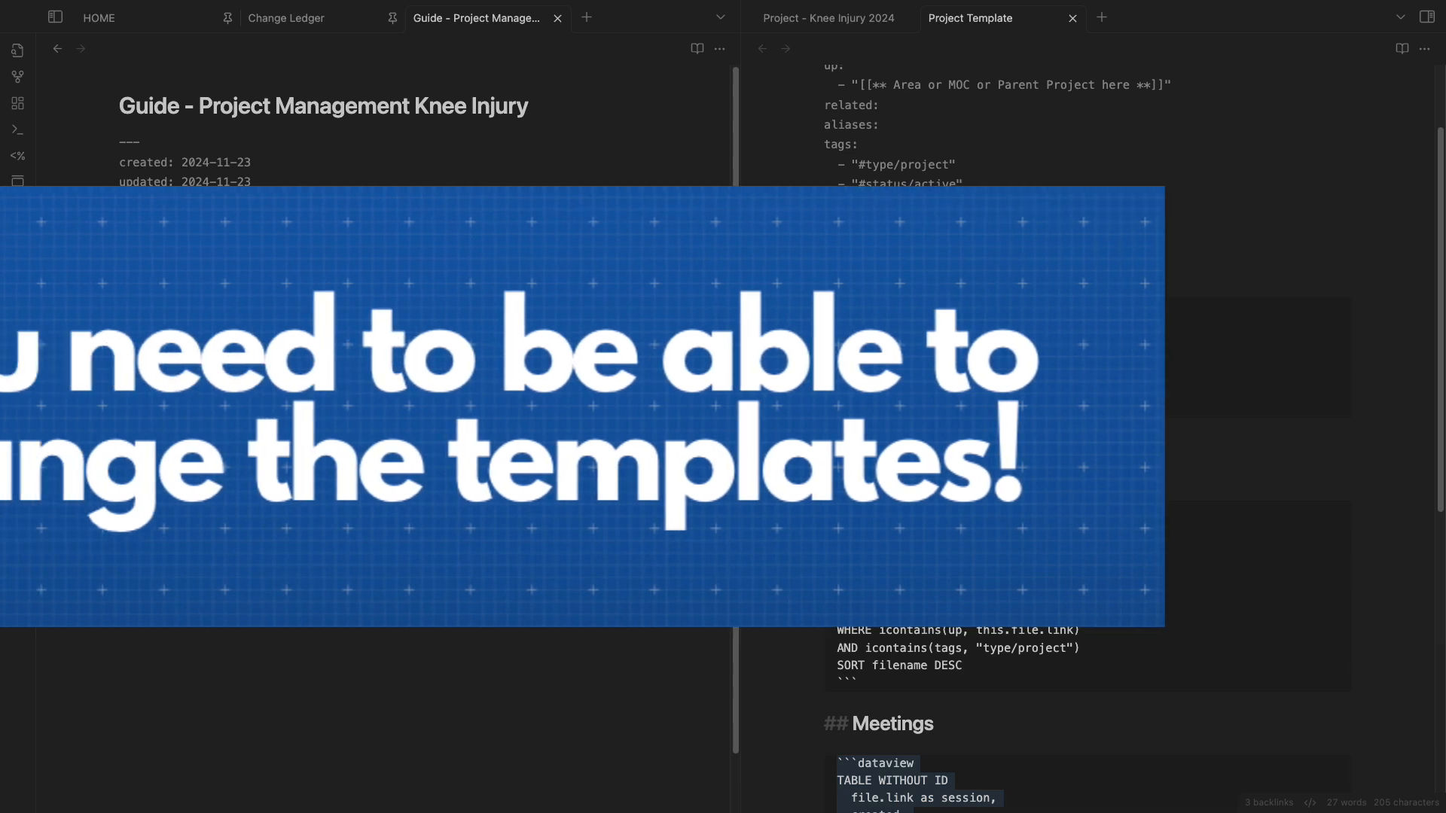
Examine the whole Sub Projects query, including its up link condition and its "type/project" tag condition.
scroll(1089, 421, down, 4)
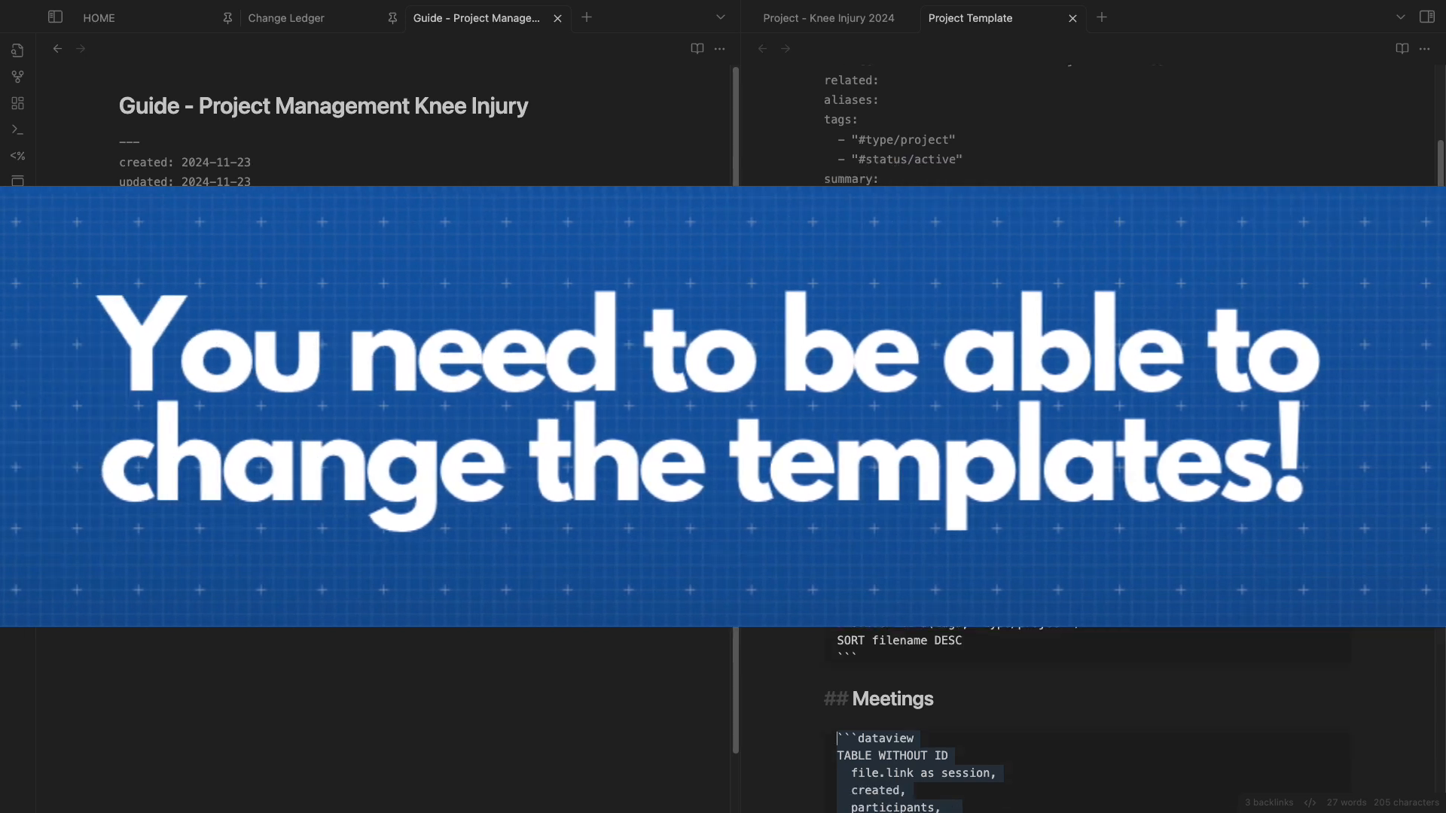
click(1088, 452)
drag(843, 419, 826, 291)
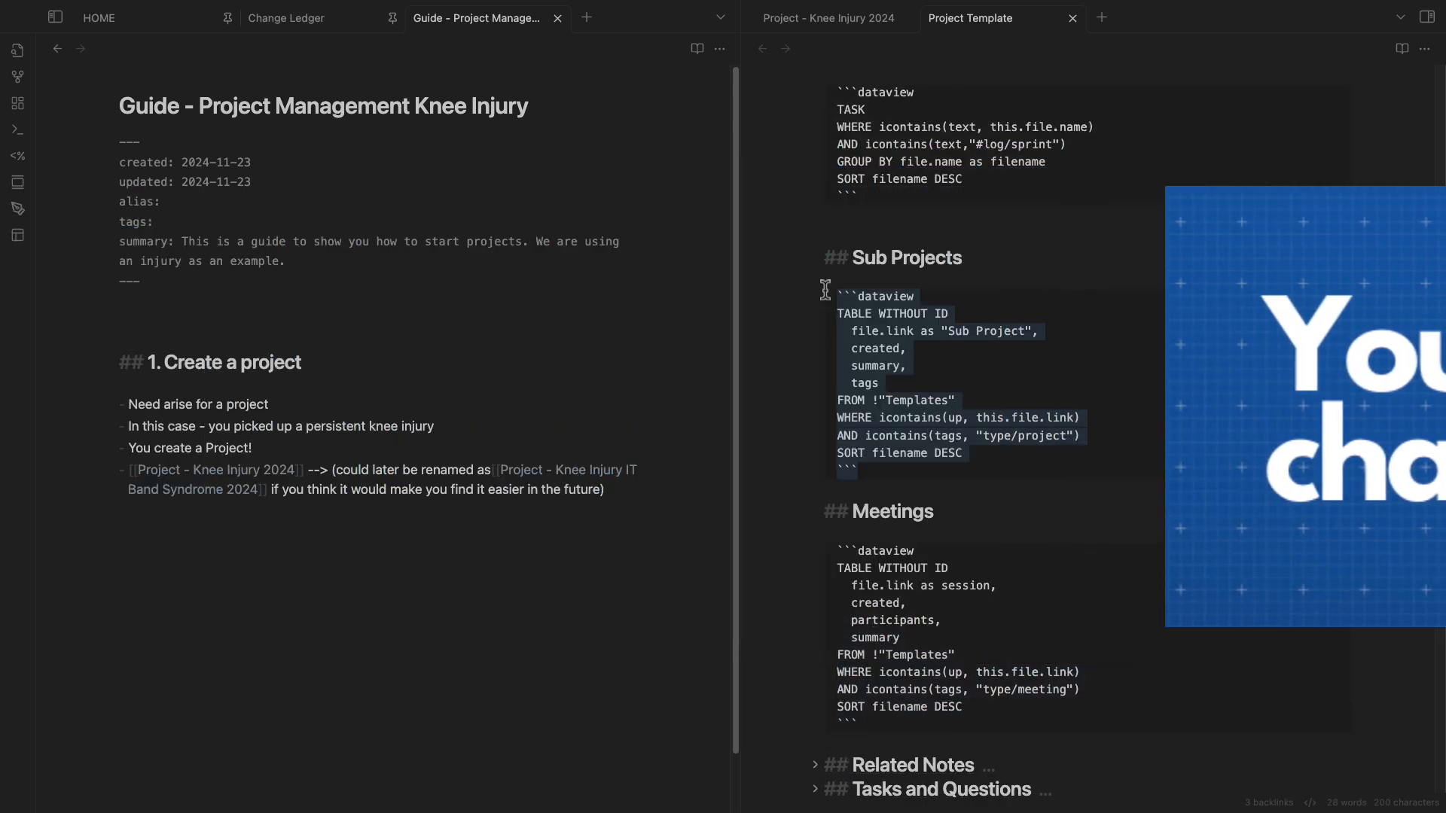
click(996, 476)
drag(1086, 436, 836, 419)
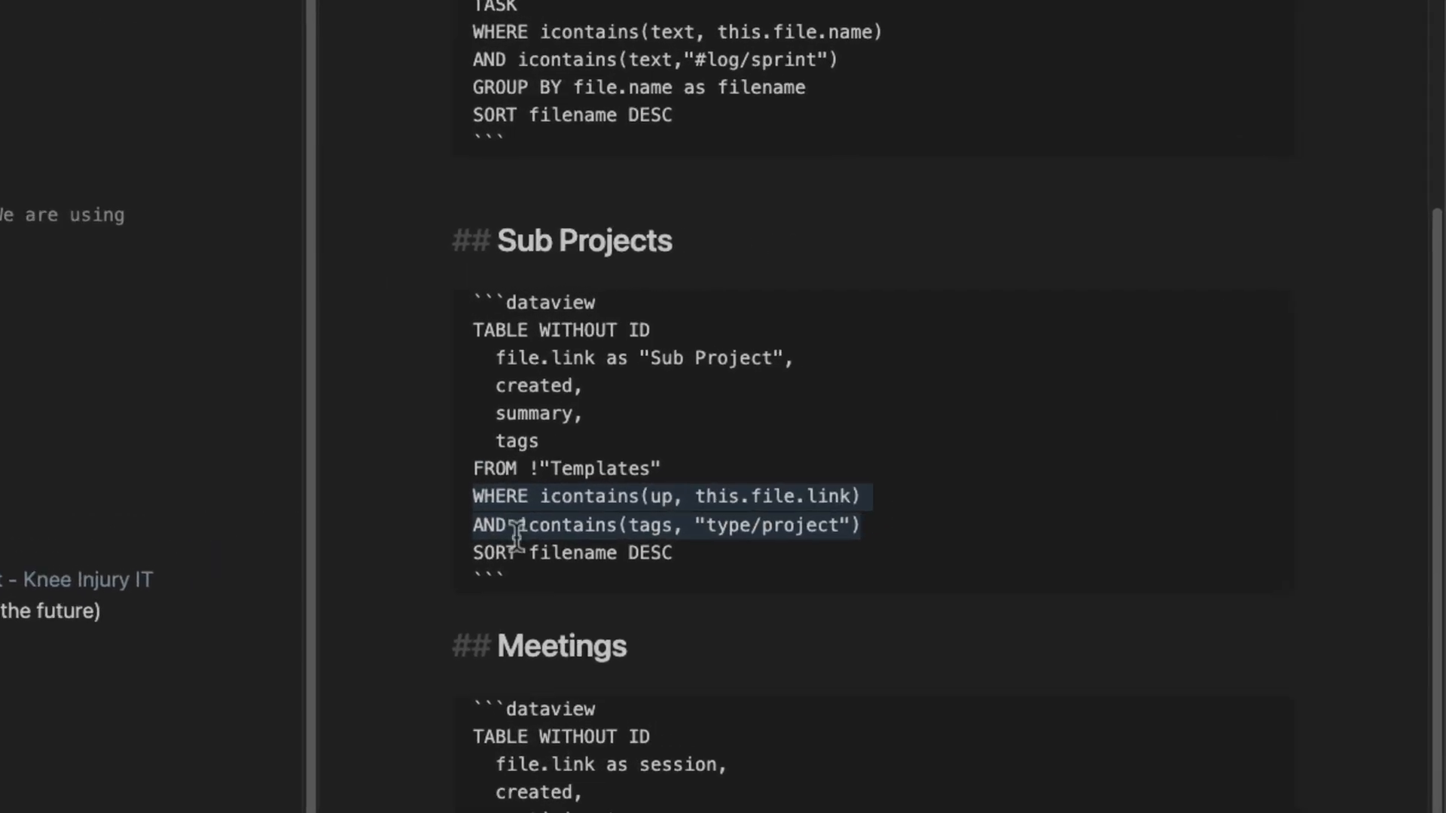
click(842, 435)
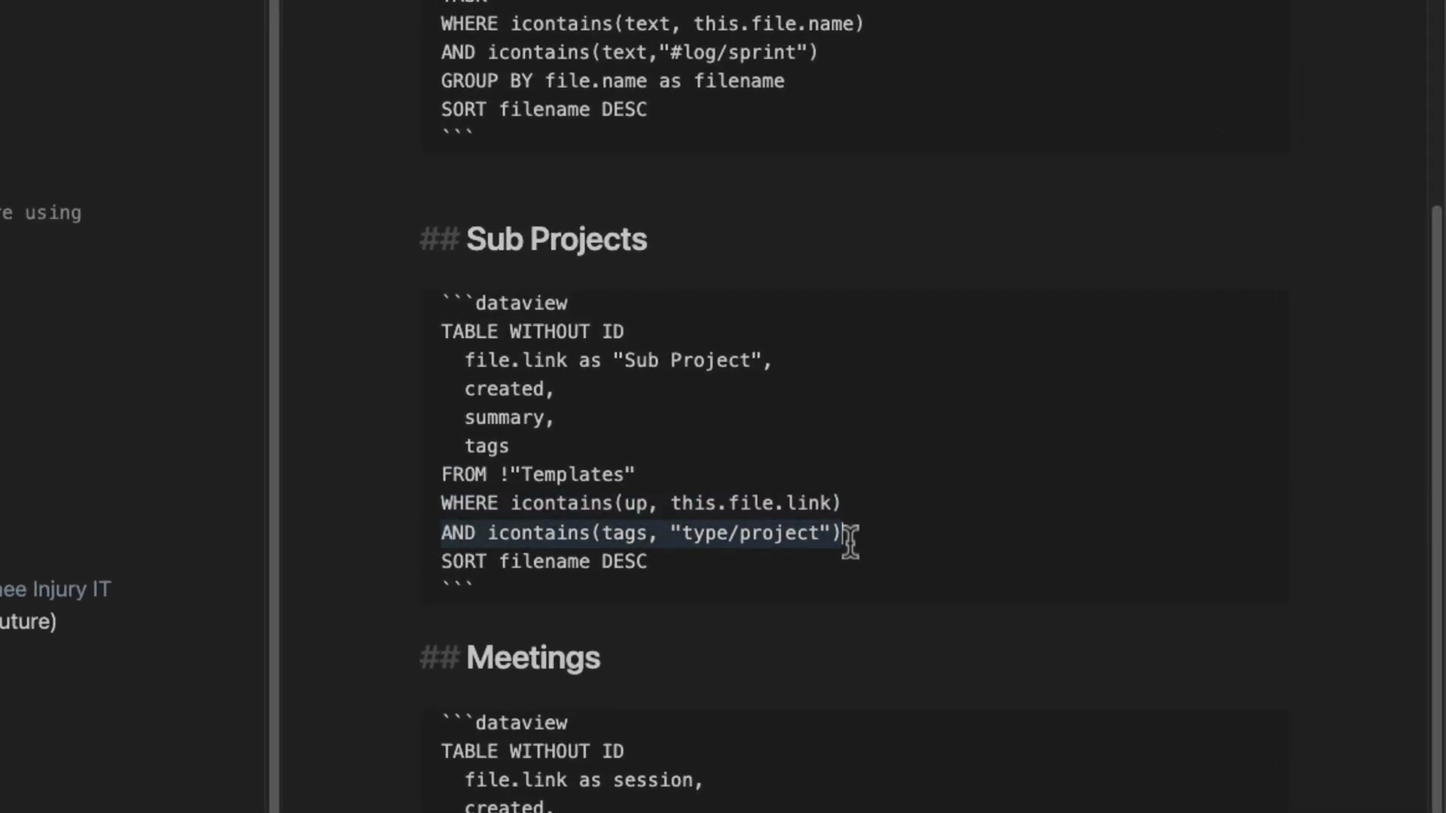
Expand the Related Notes section of the Project Template and examine its full dataview query.
scroll(866, 536, down, 5)
scroll(410, 762, down, 3)
click(407, 543)
scroll(436, 544, down, 3)
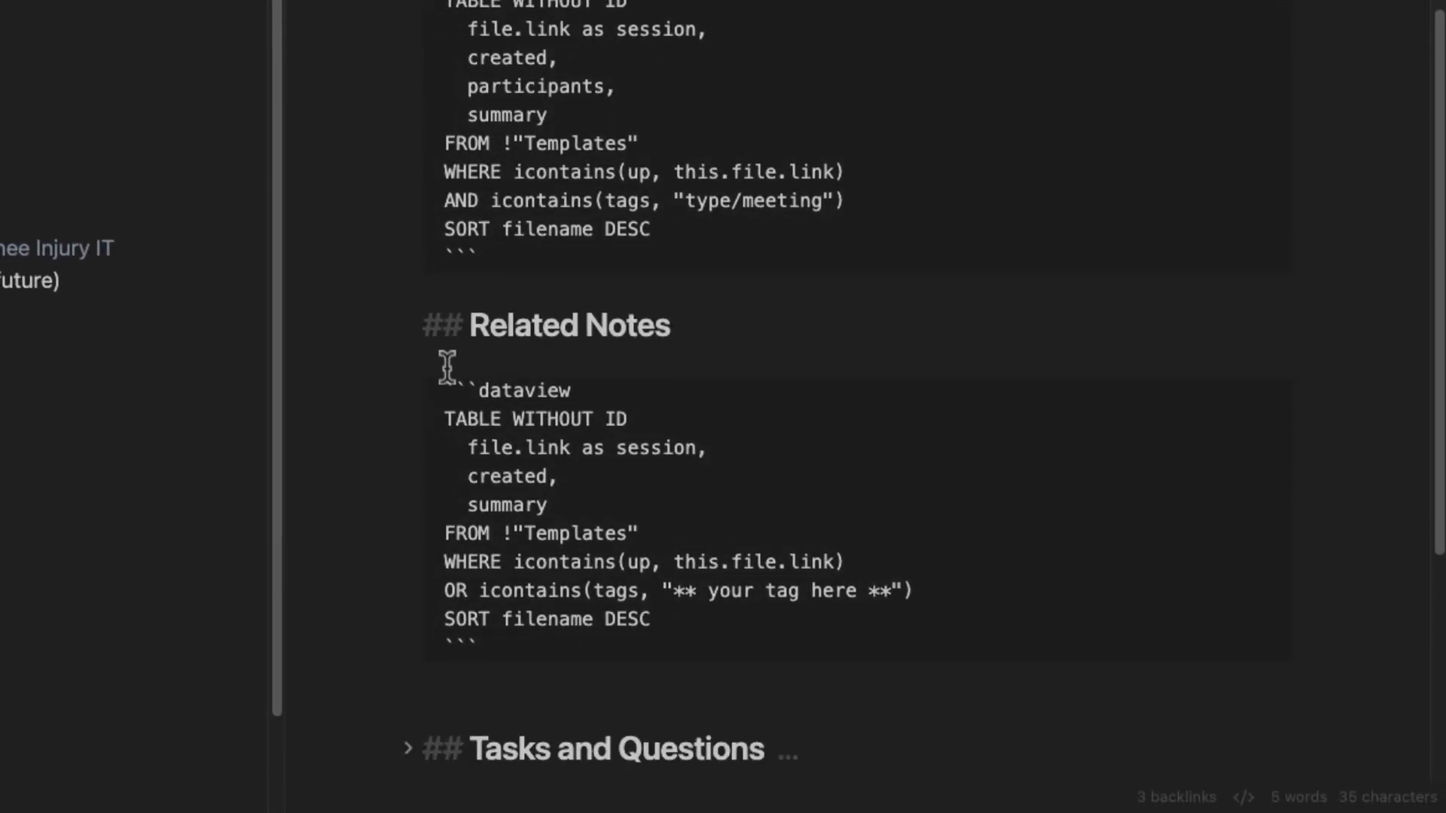
drag(536, 640, 445, 388)
drag(431, 318, 407, 407)
Compare the Meetings query with the Related Notes query by highlighting each one in the template.
scroll(408, 407, up, 6)
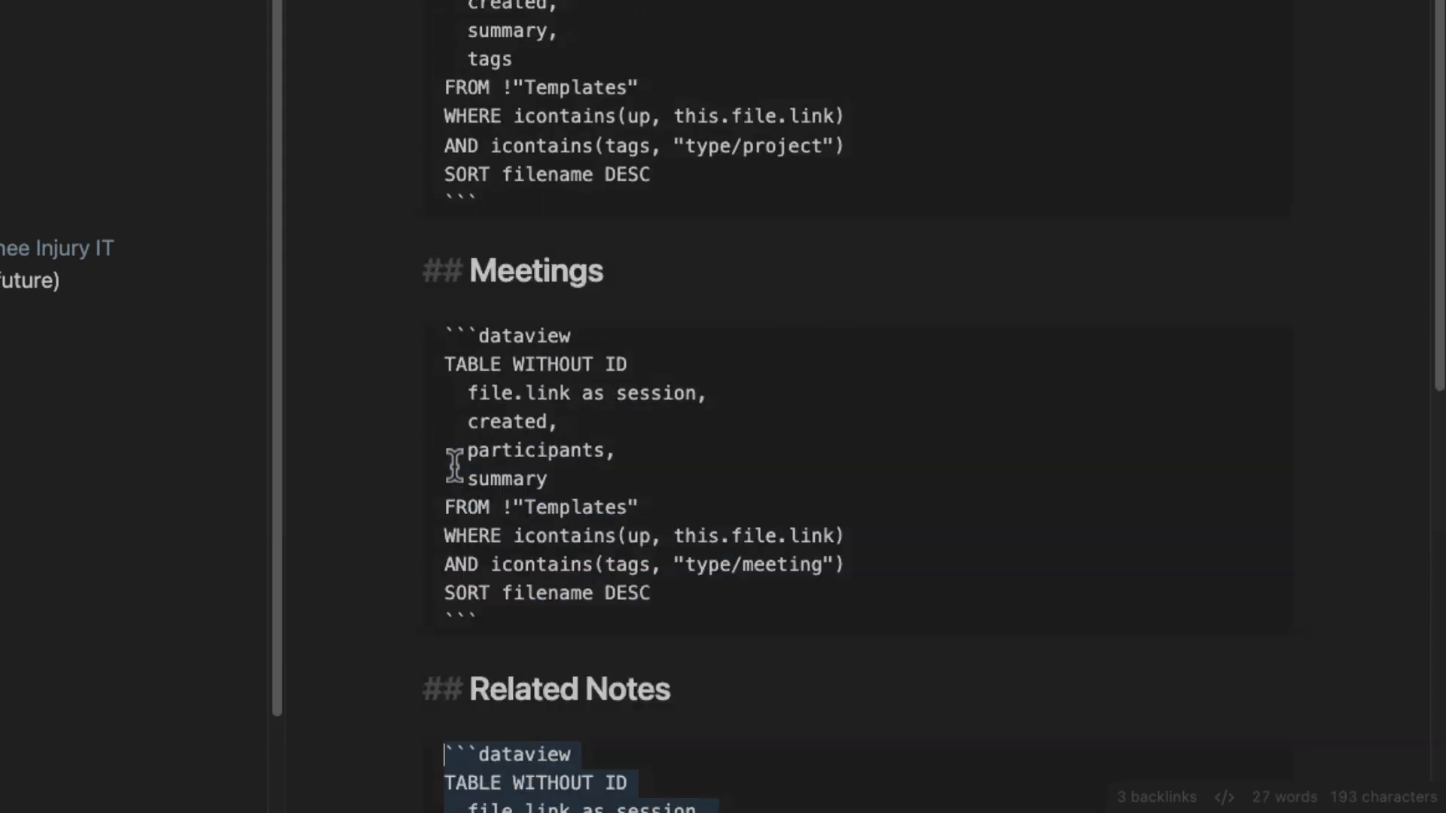
scroll(571, 297, down, 3)
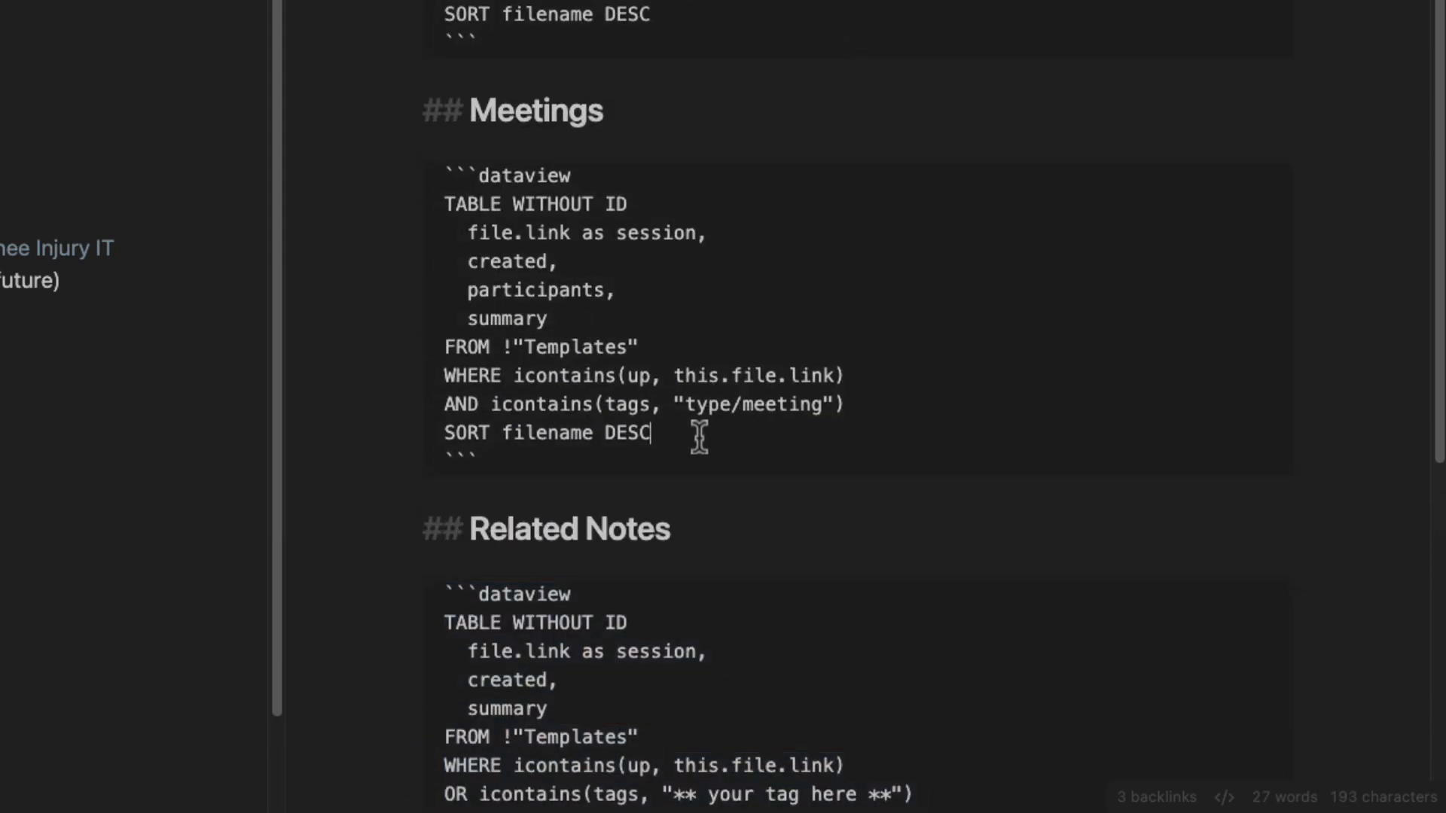
drag(697, 432, 439, 217)
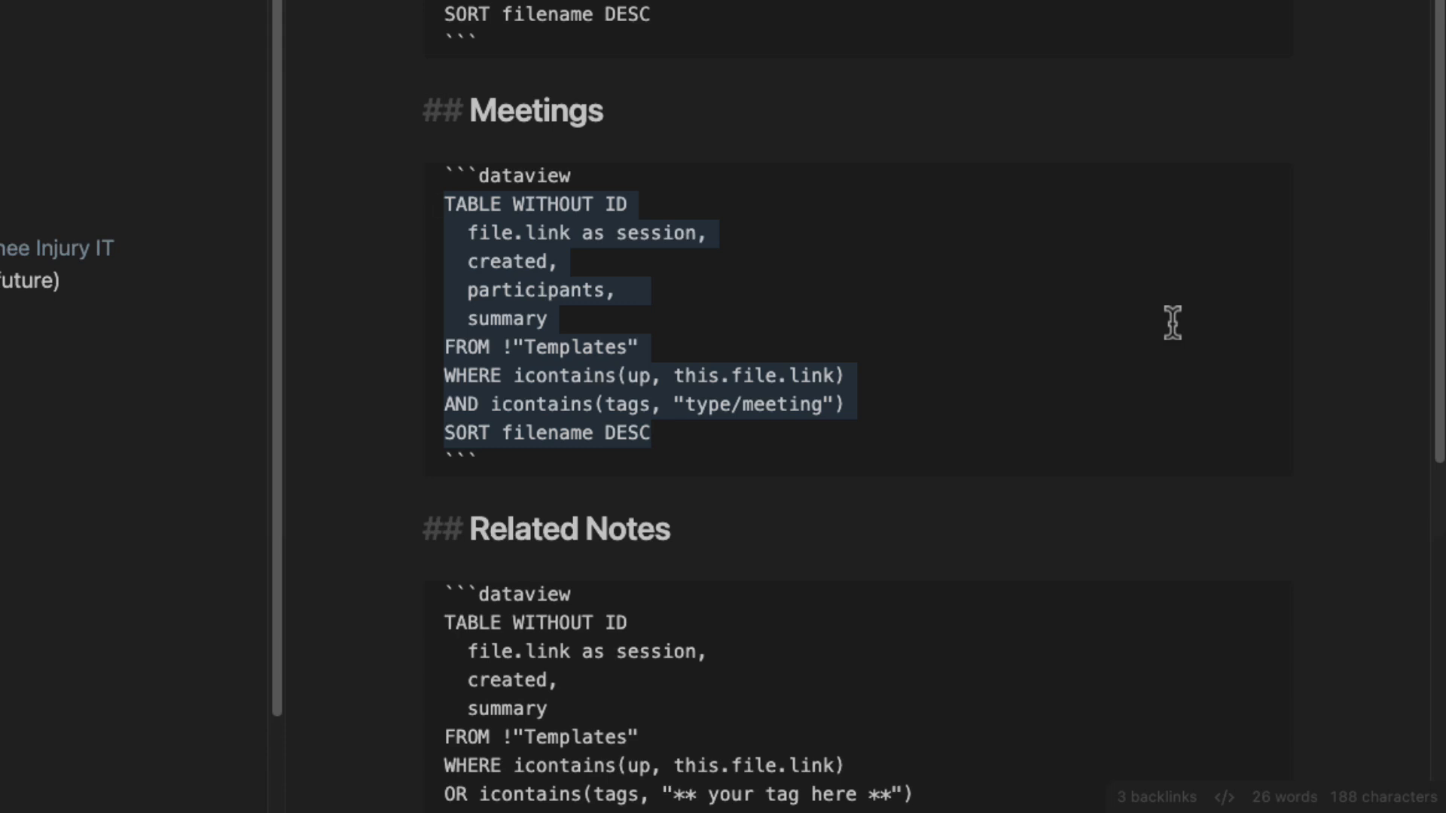
scroll(1173, 322, down, 3)
drag(507, 688, 429, 404)
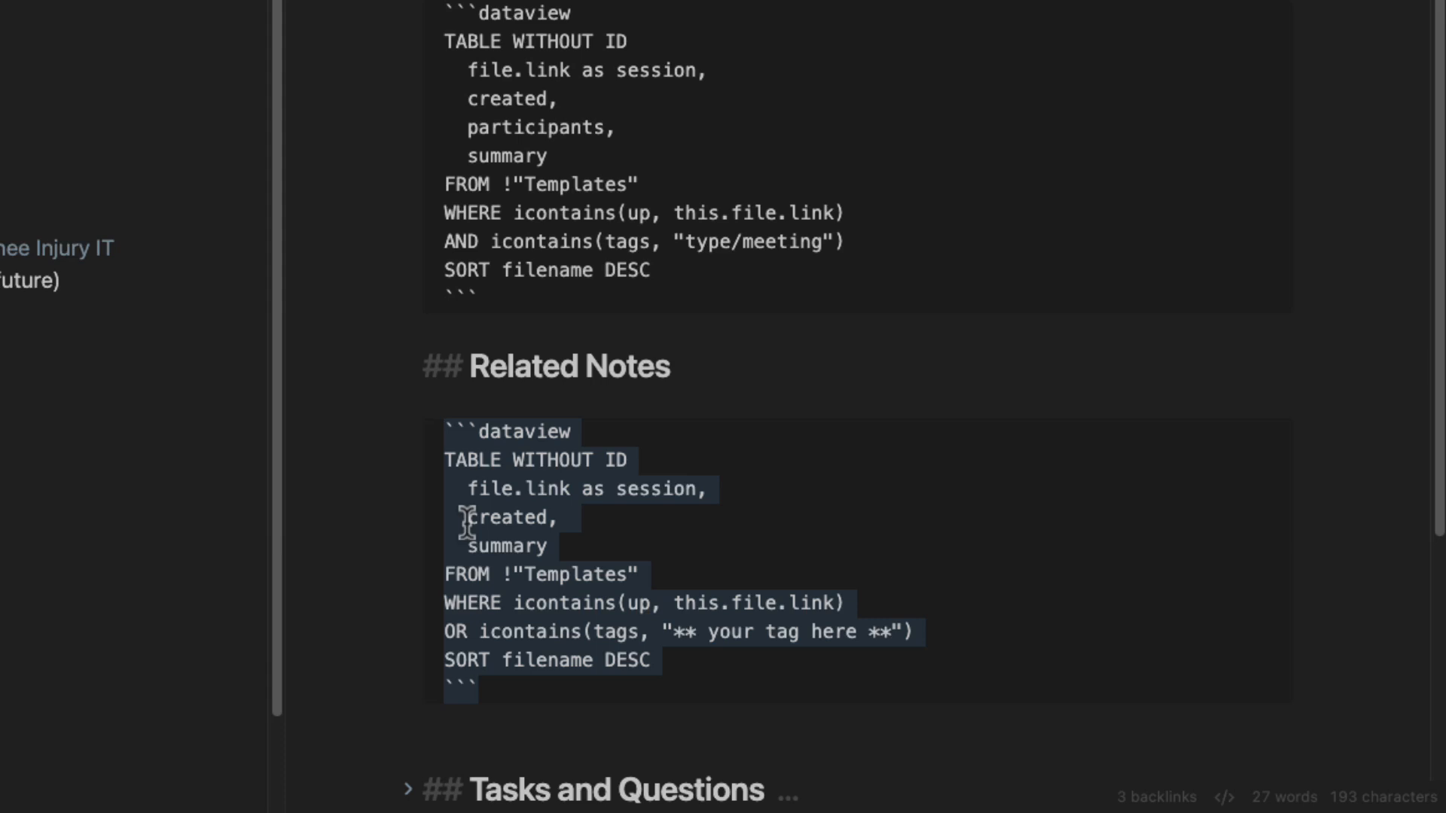
Expand the Tasks and Questions section and examine its Open and Closed dataview task queries.
scroll(474, 520, down, 9)
click(407, 284)
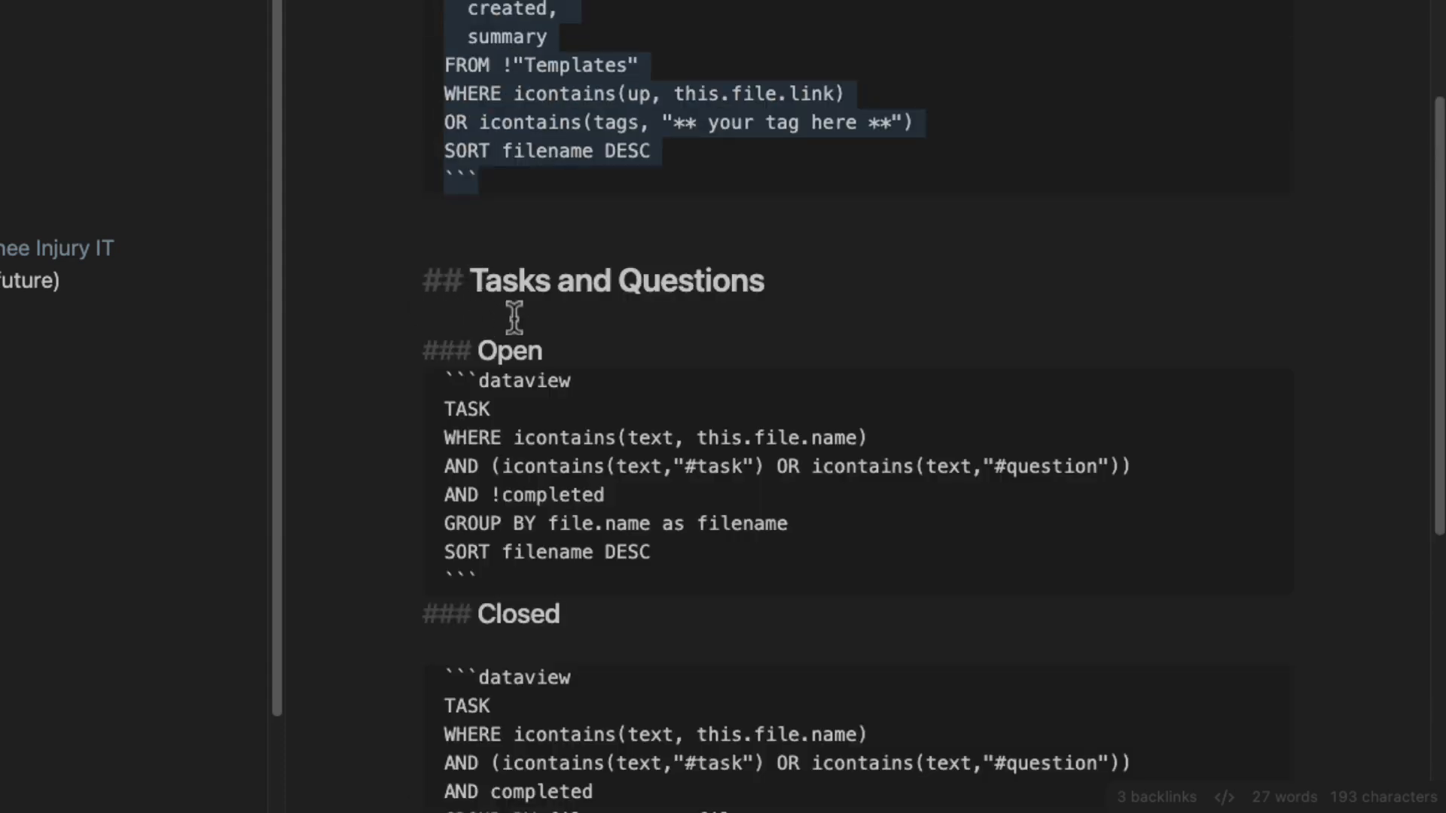
scroll(514, 316, down, 9)
scroll(533, 178, up, 4)
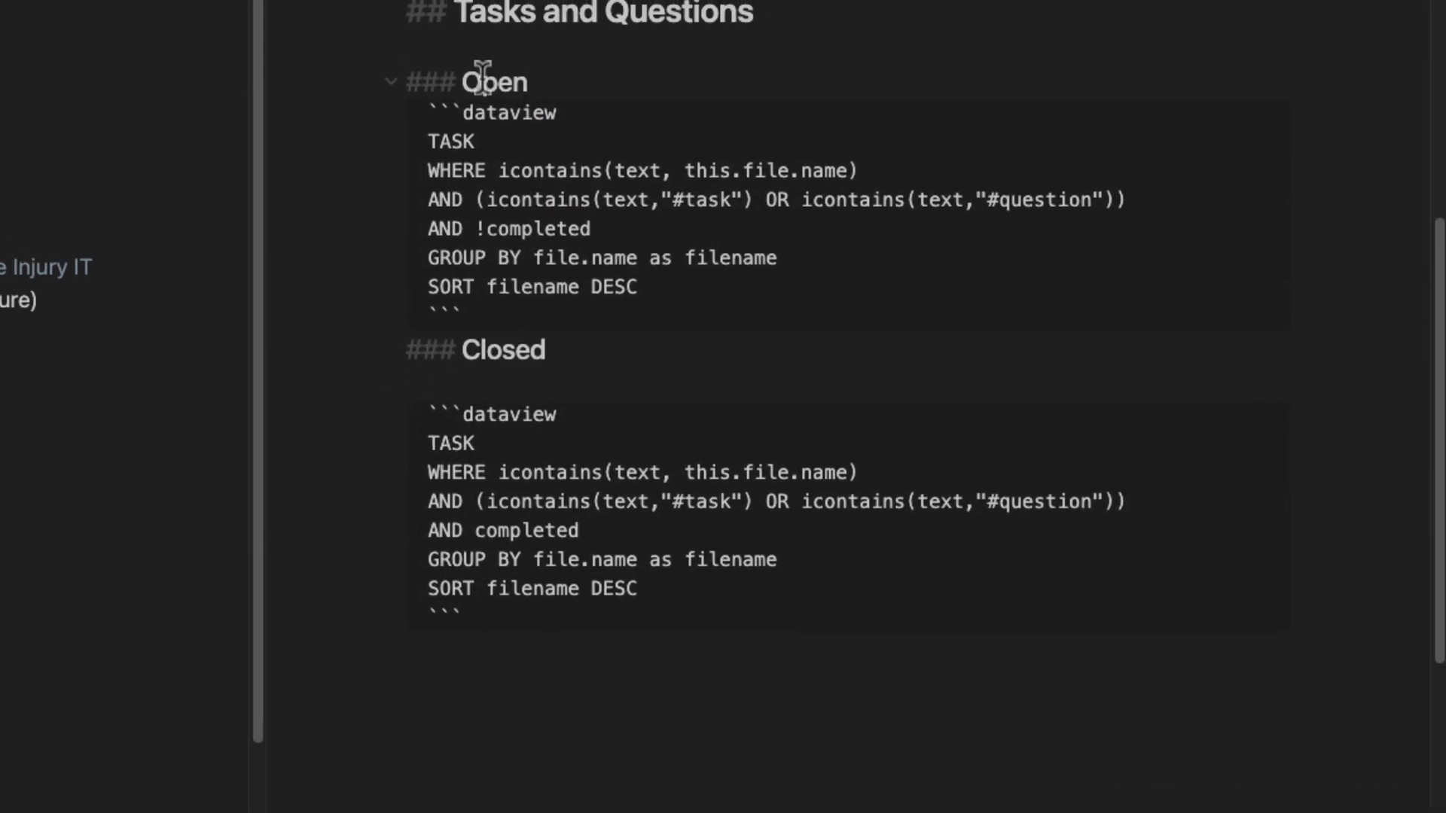
drag(426, 102, 719, 315)
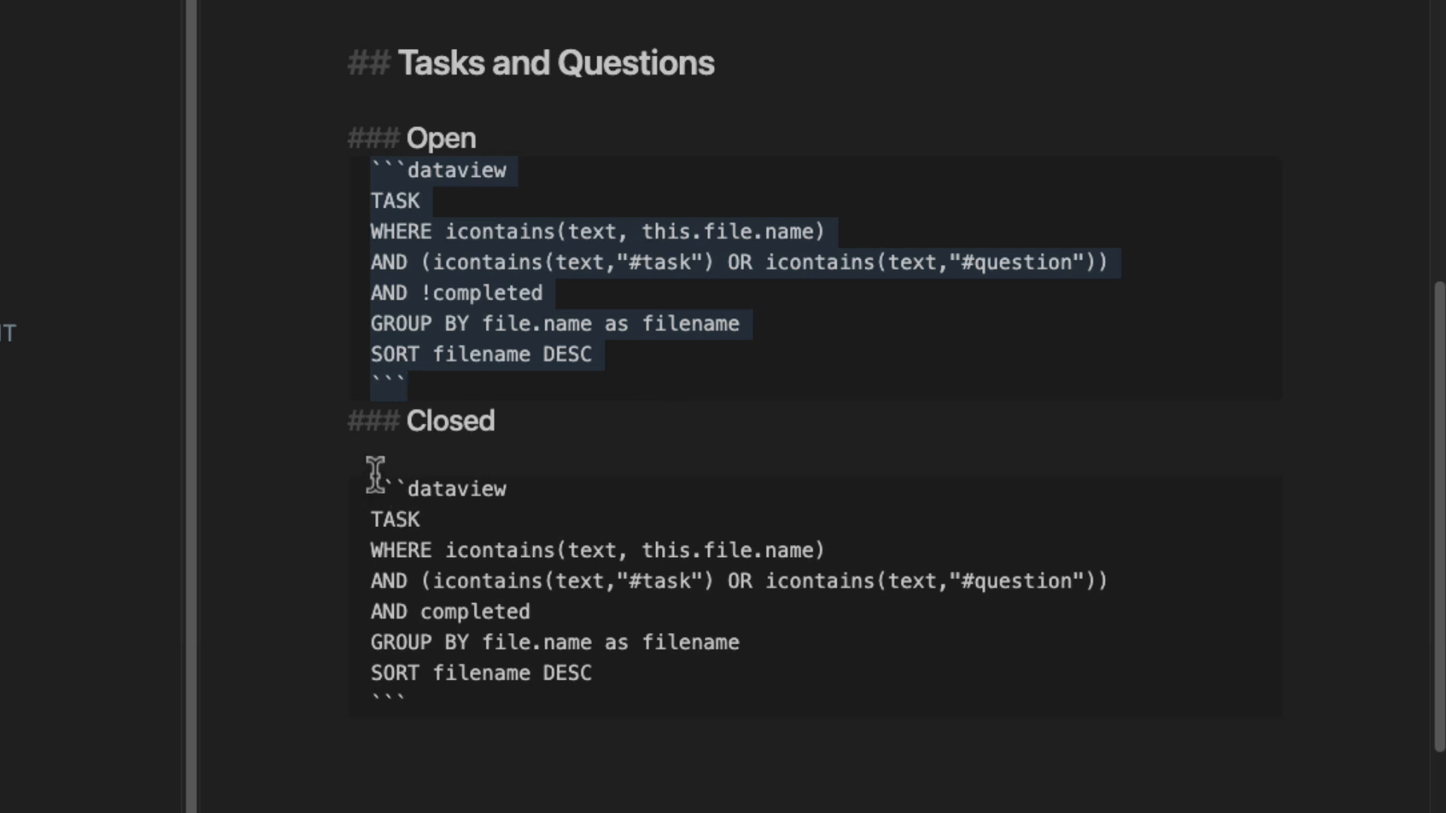
drag(375, 473, 655, 706)
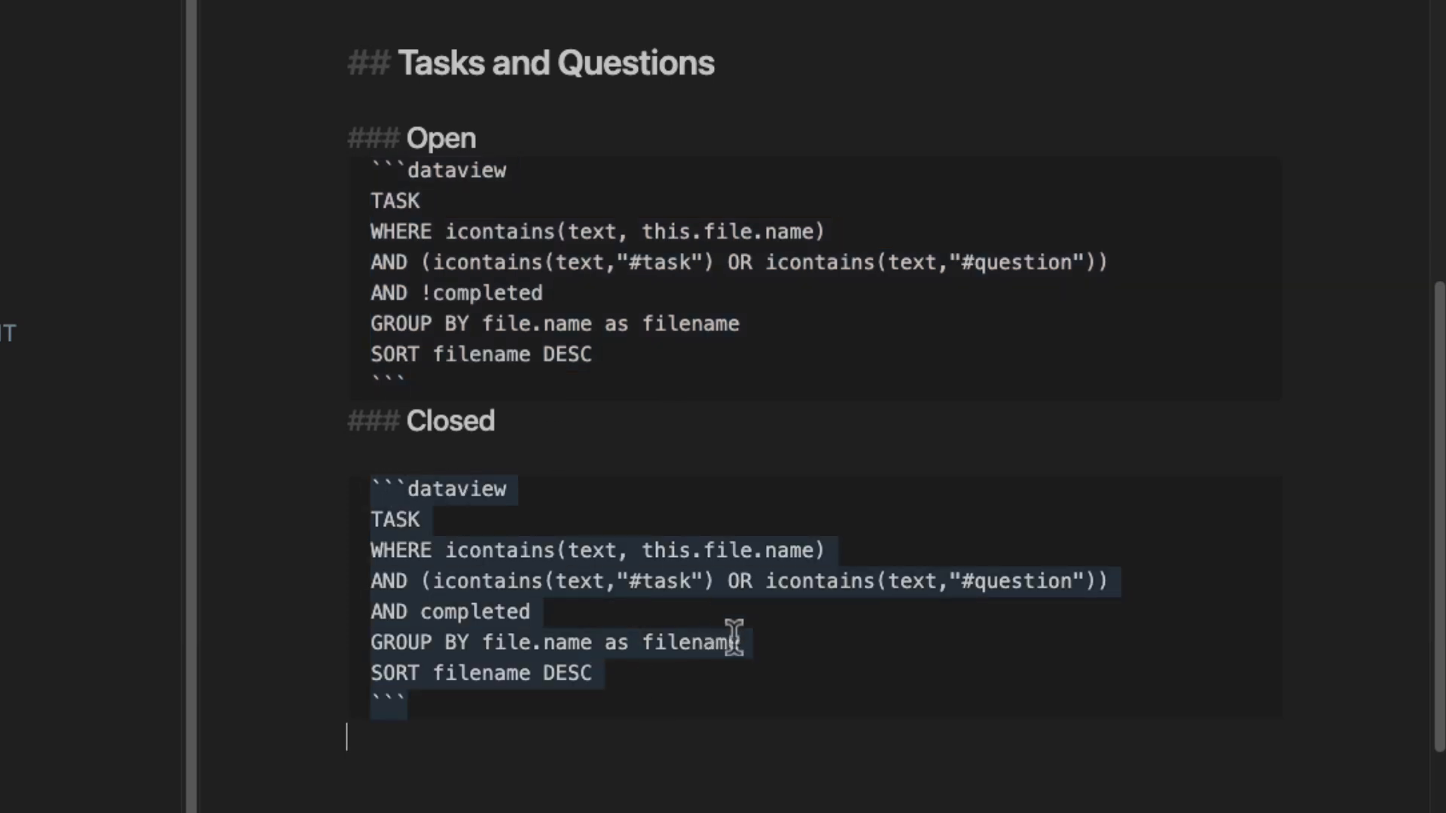
Collapse the Logs or Sprints, Sub Projects, Meetings, Related Notes, and Tasks and Questions sections of the Project Template.
scroll(445, 468, up, 5)
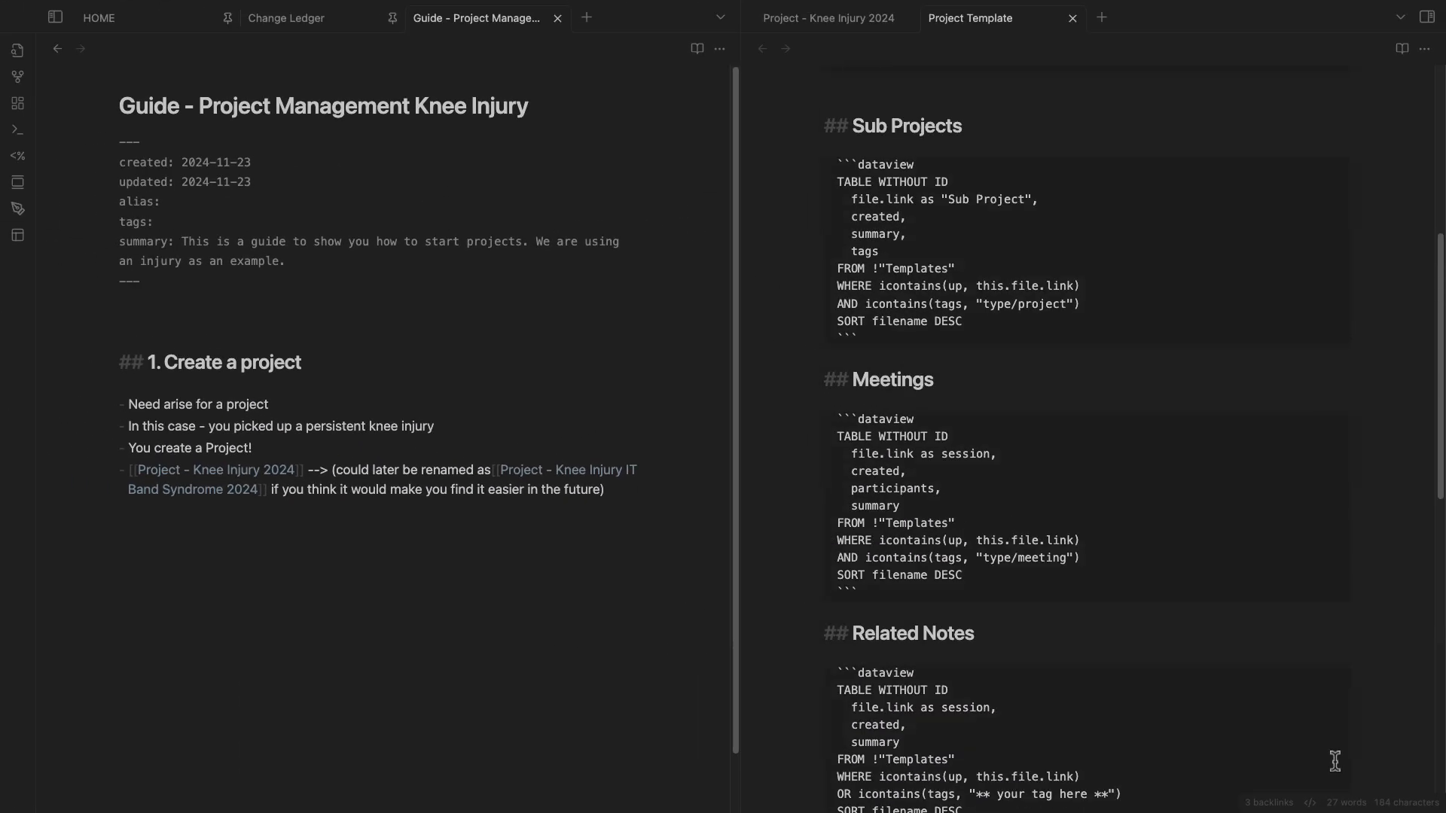
scroll(1334, 760, up, 6)
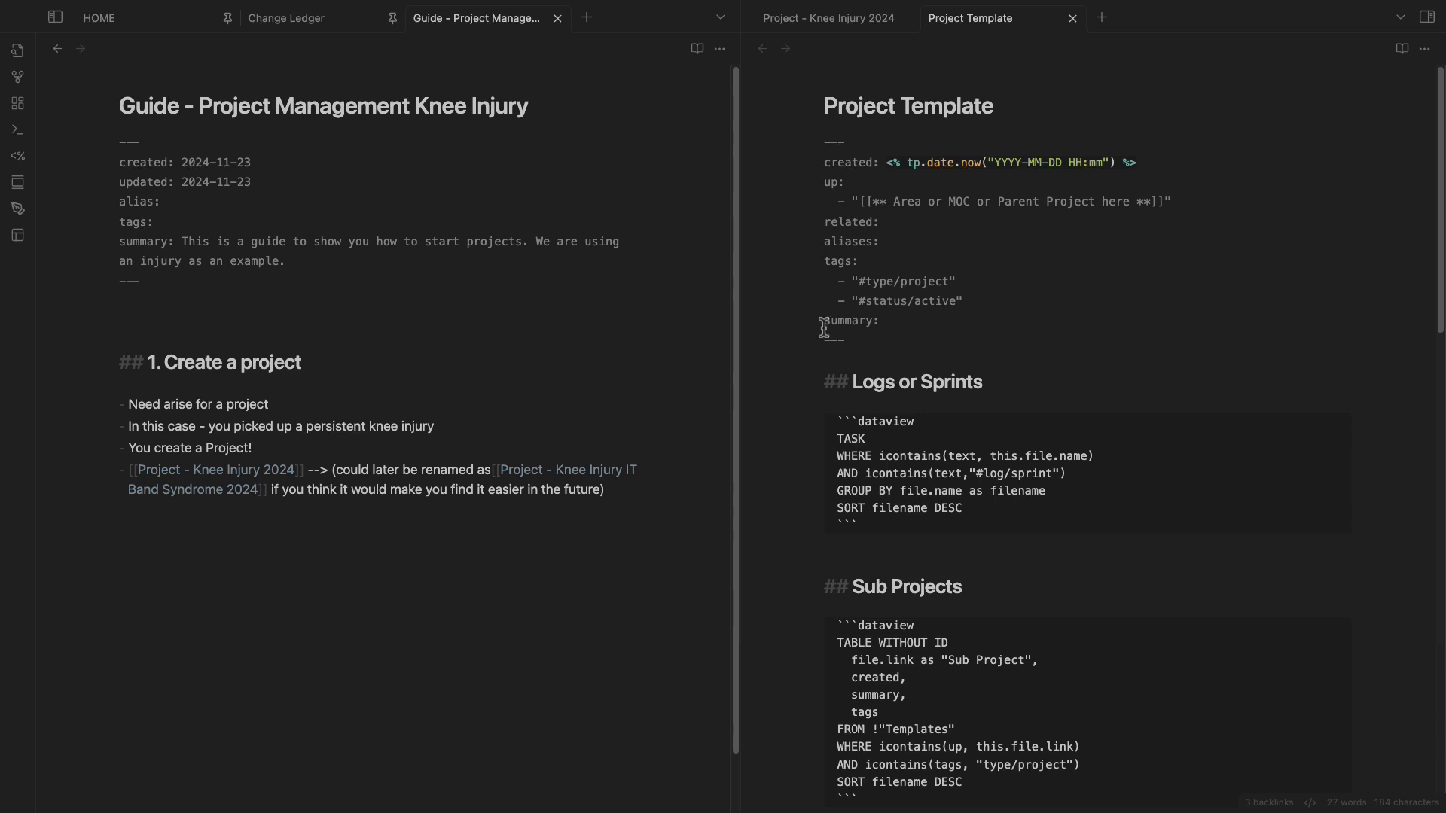
click(815, 382)
click(814, 406)
click(814, 430)
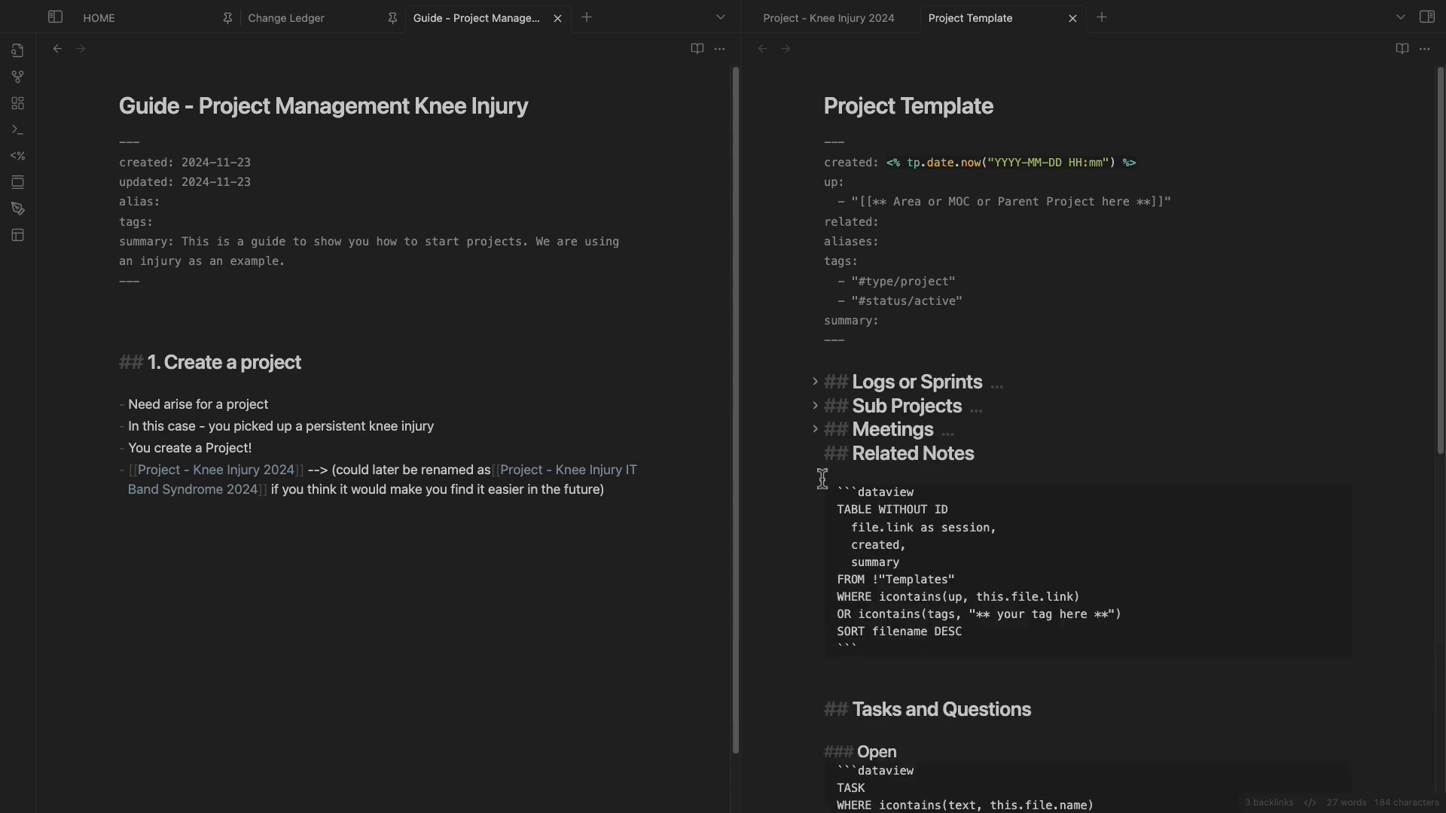
click(815, 453)
click(815, 477)
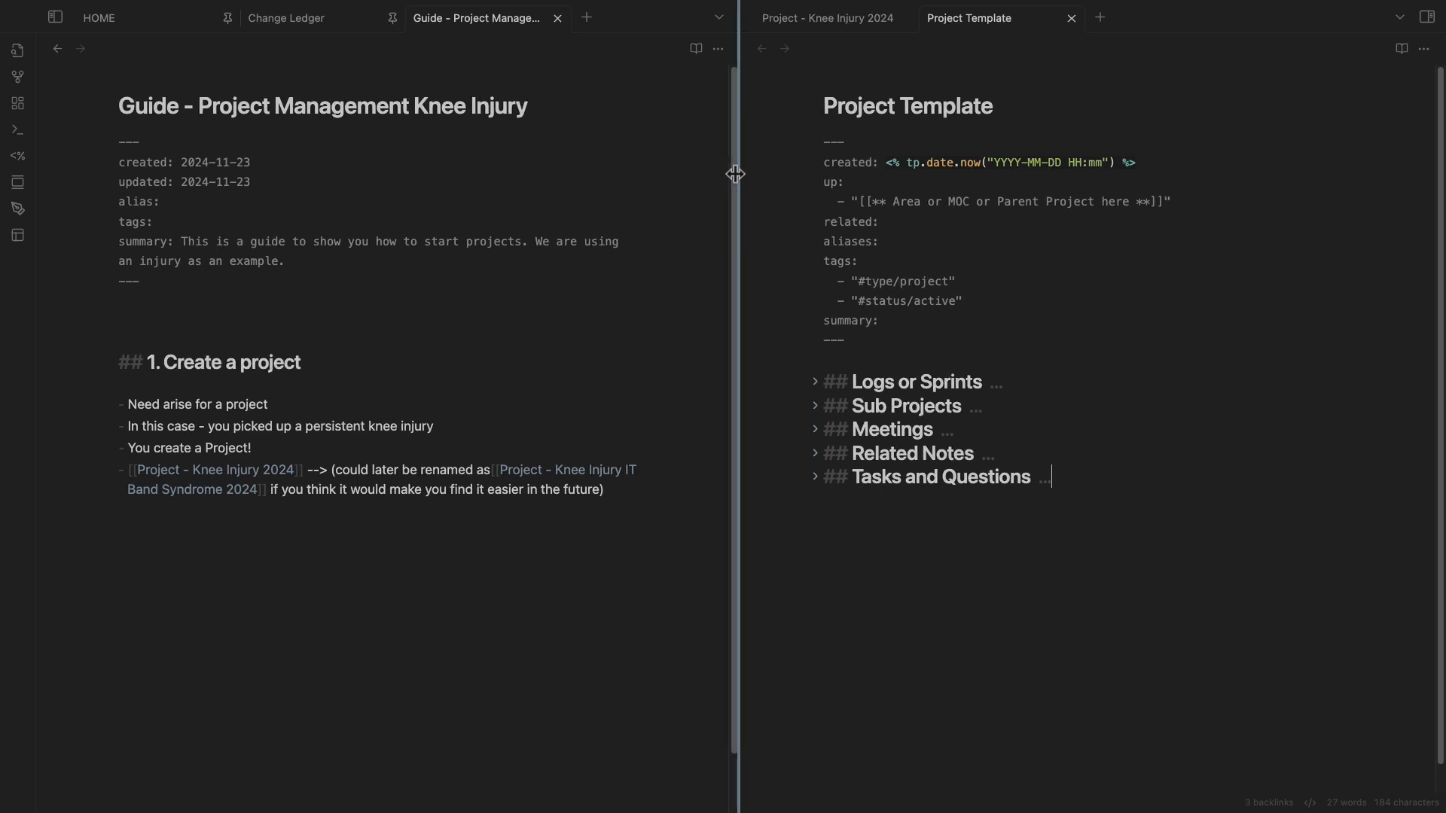
Narrow the guide's pane to widen the project pane and show the Project - Knee Injury 2024 note.
drag(737, 168, 610, 167)
click(702, 18)
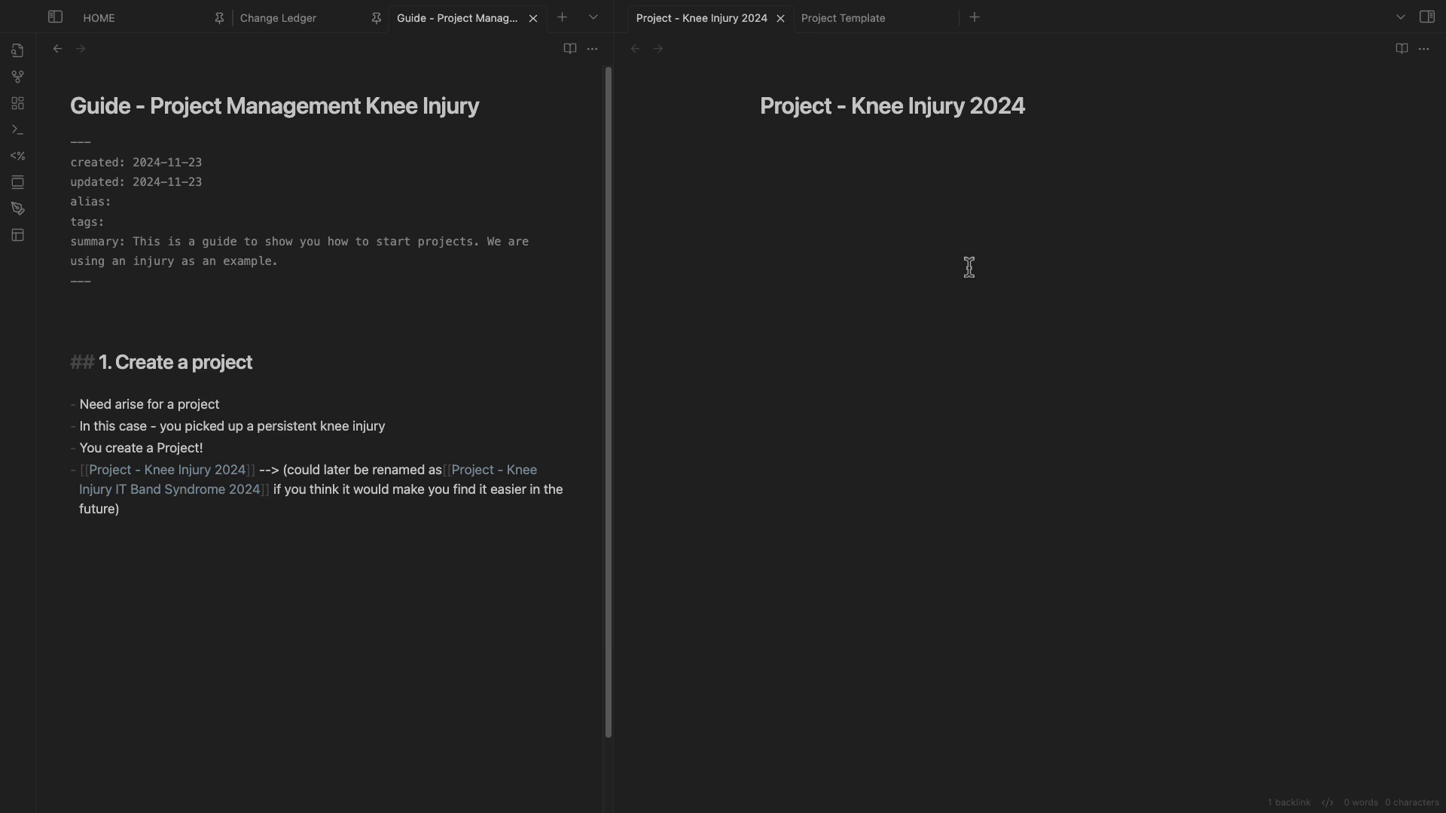
Search the command palette for templater to check its insert-template command and hotkeys, and close the palette without running anything.
key(alt+e)
key(Escape)
key(super+p)
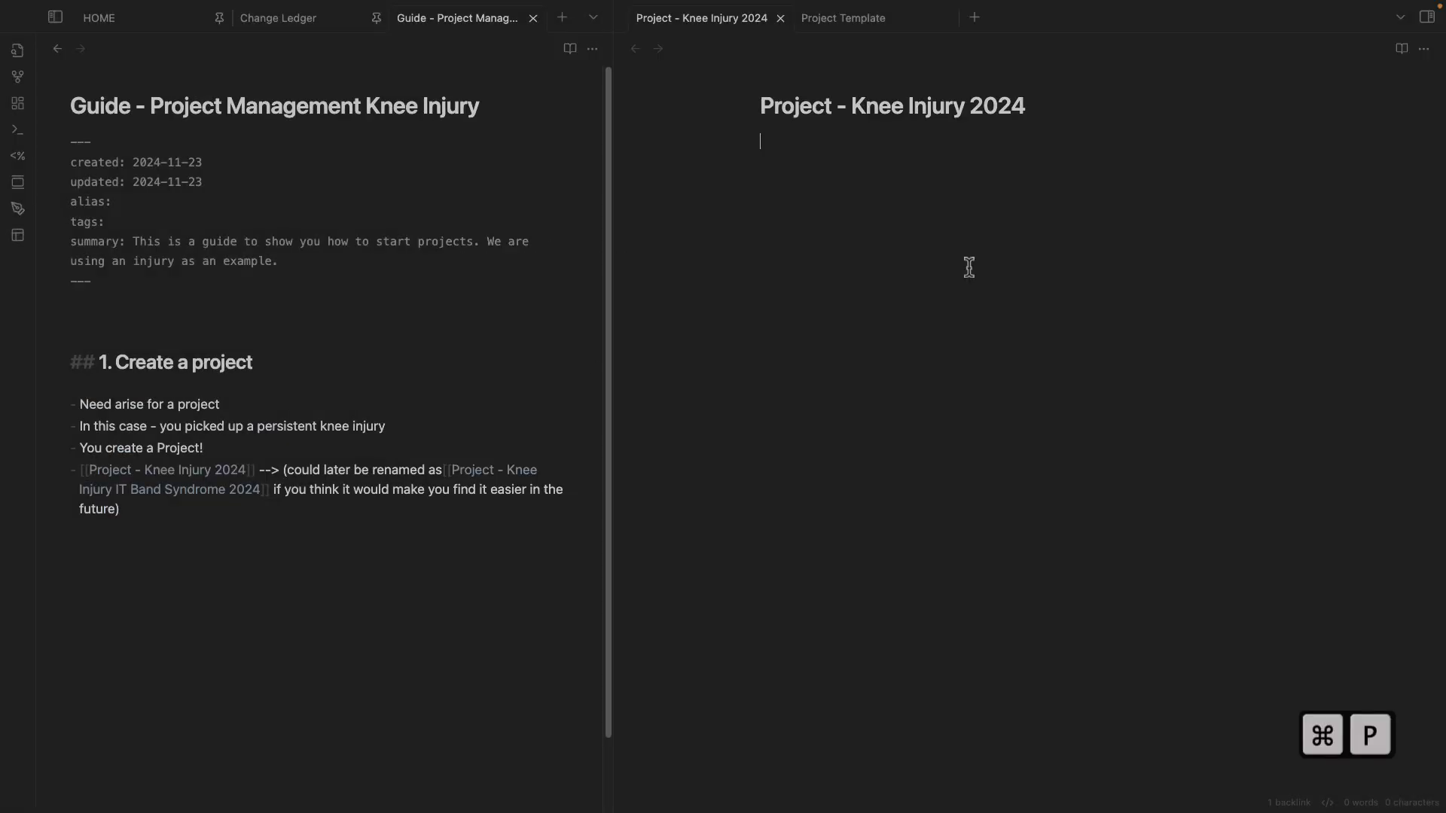
key(super+p)
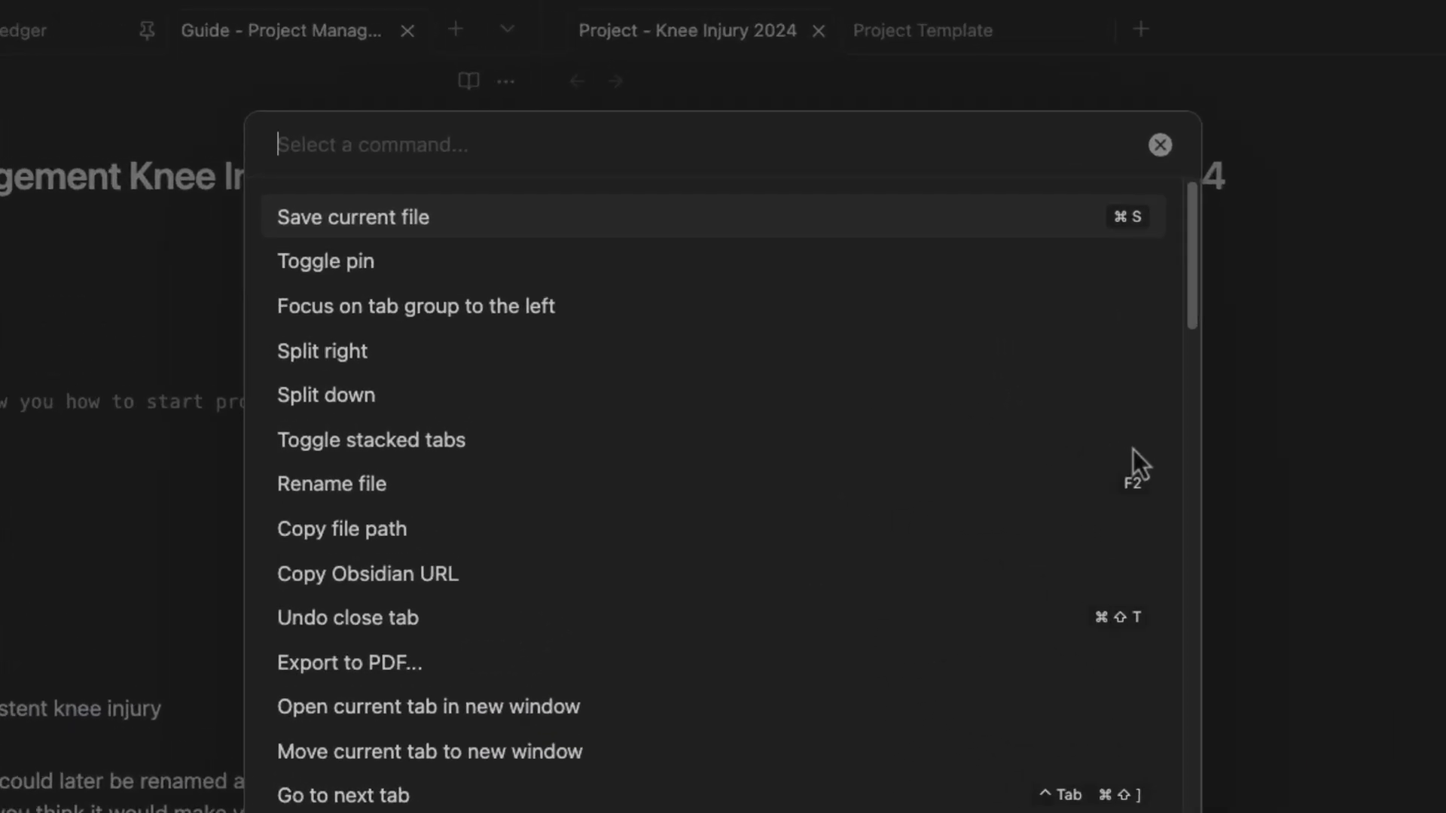
text(templater)
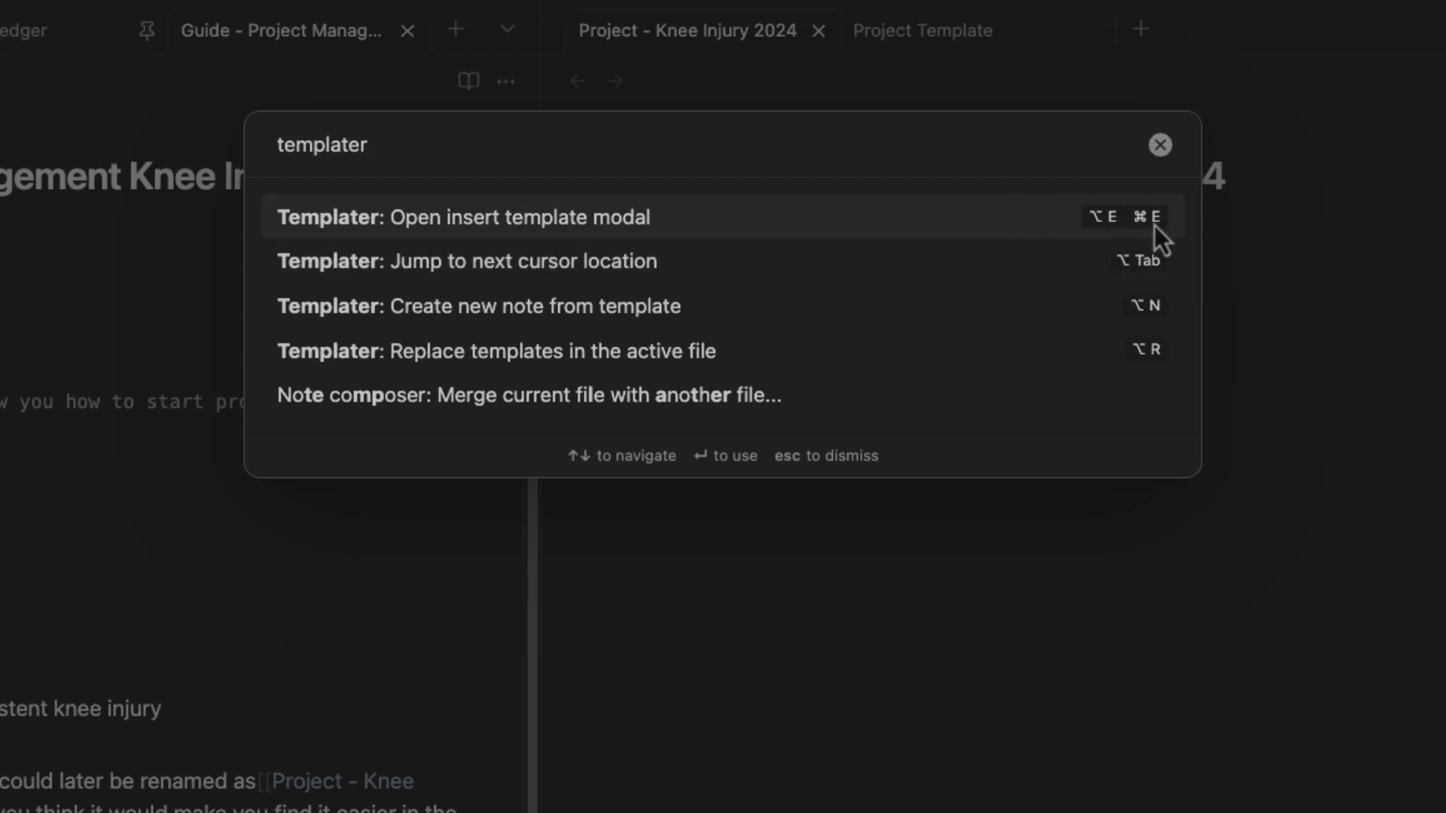
click(1159, 146)
click(1236, 390)
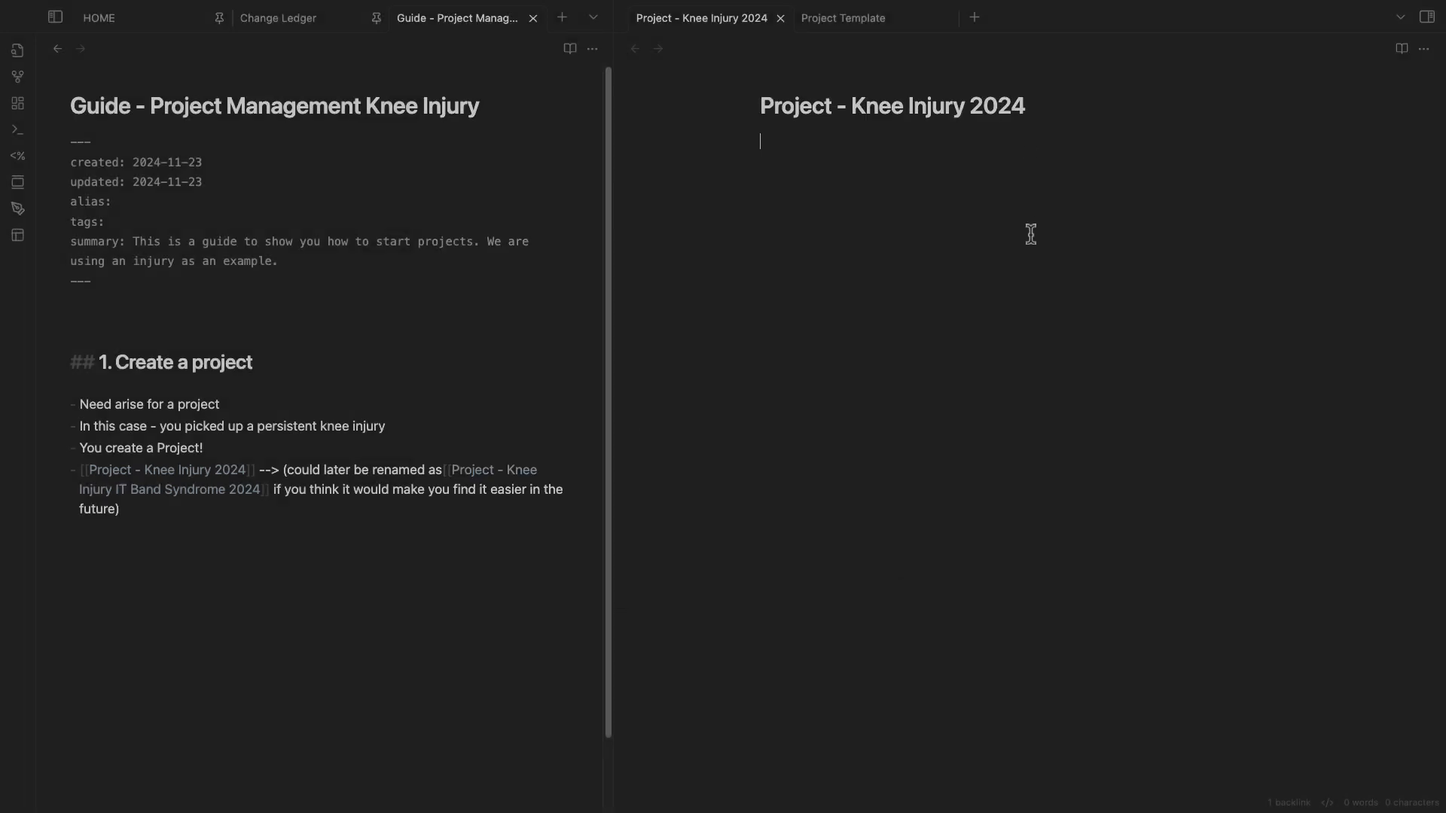
Insert the Project Template into the empty Project - Knee Injury 2024 note with Templater.
key(super+e)
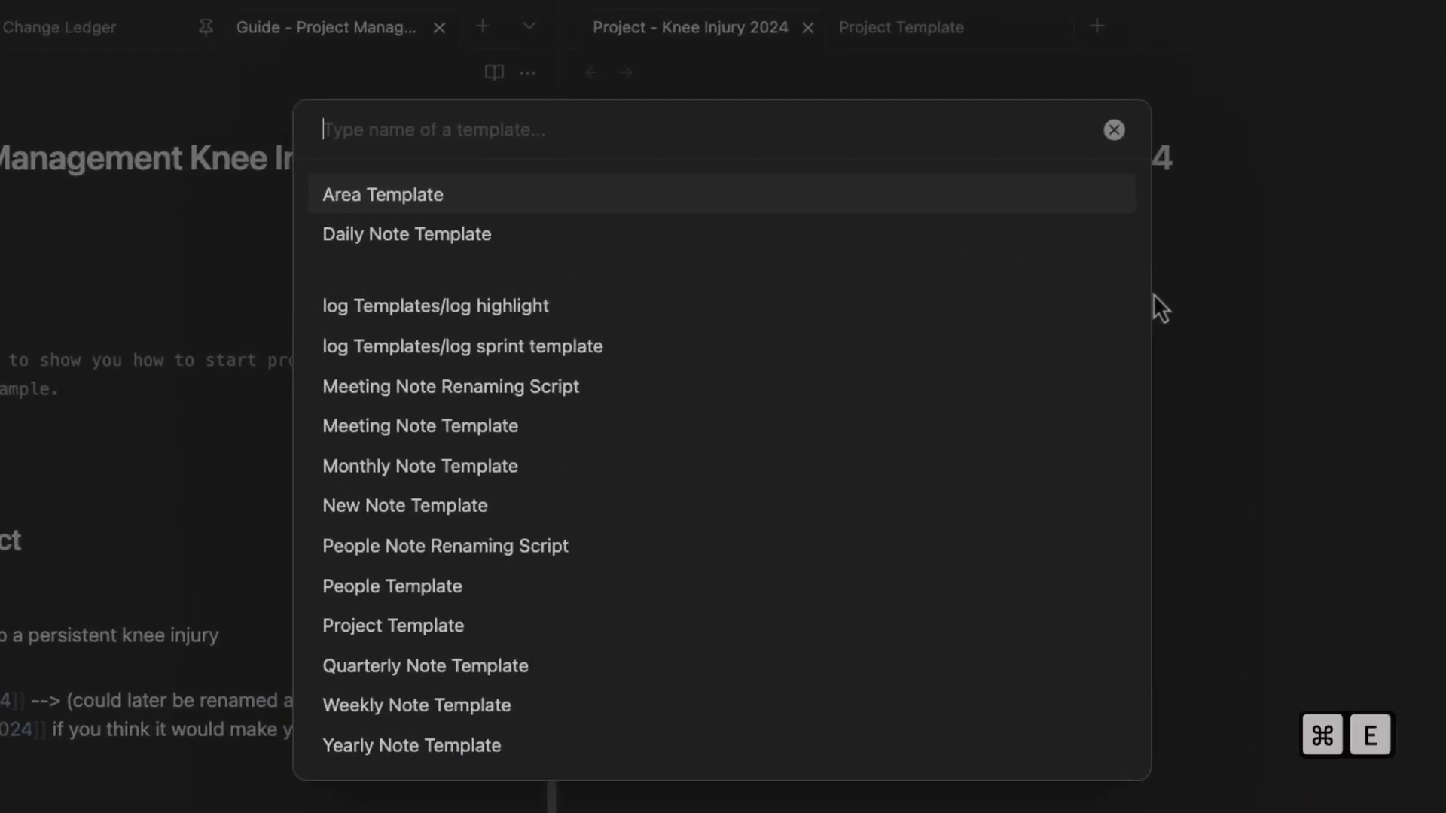
text(projec)
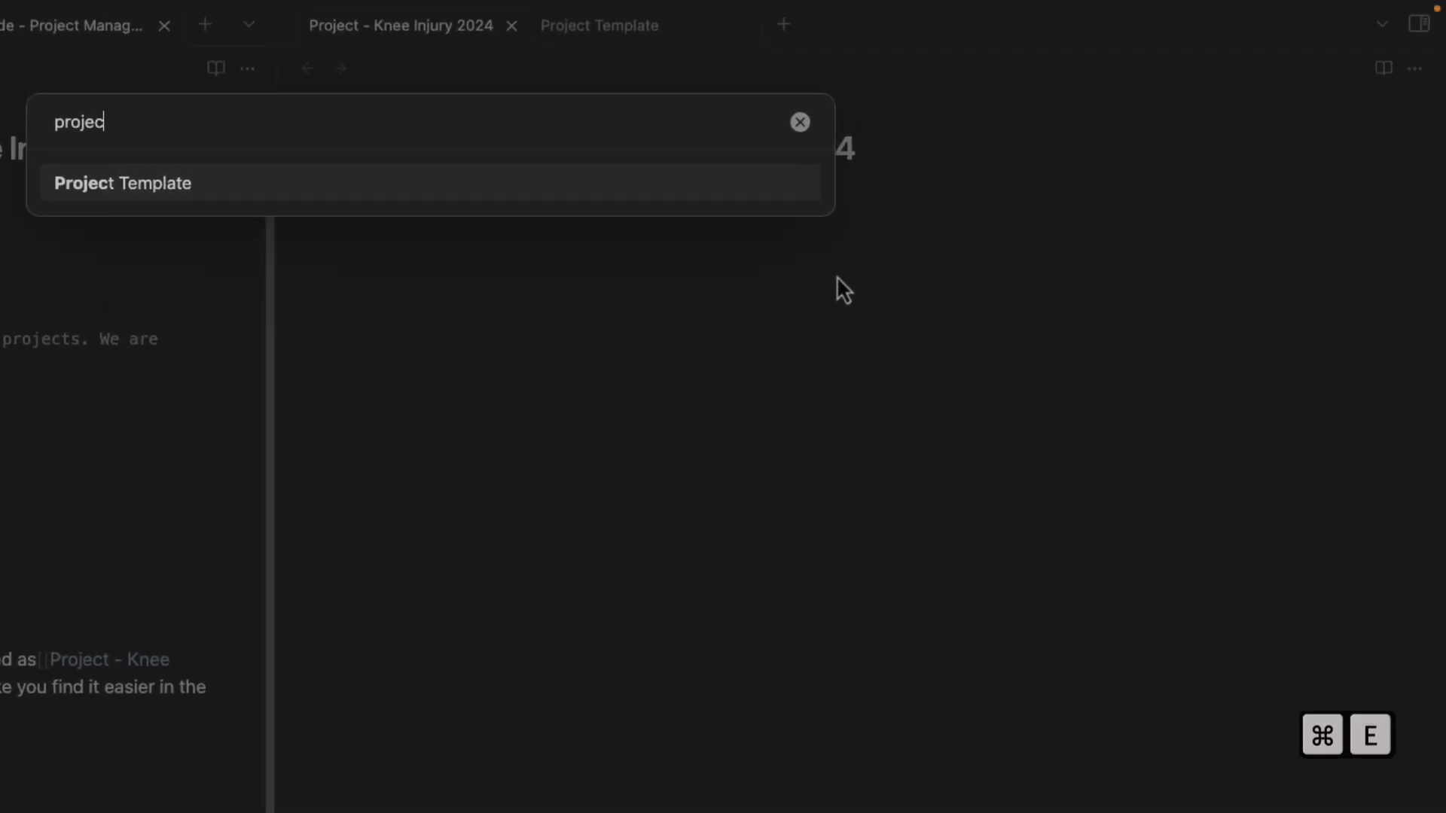
key(Return)
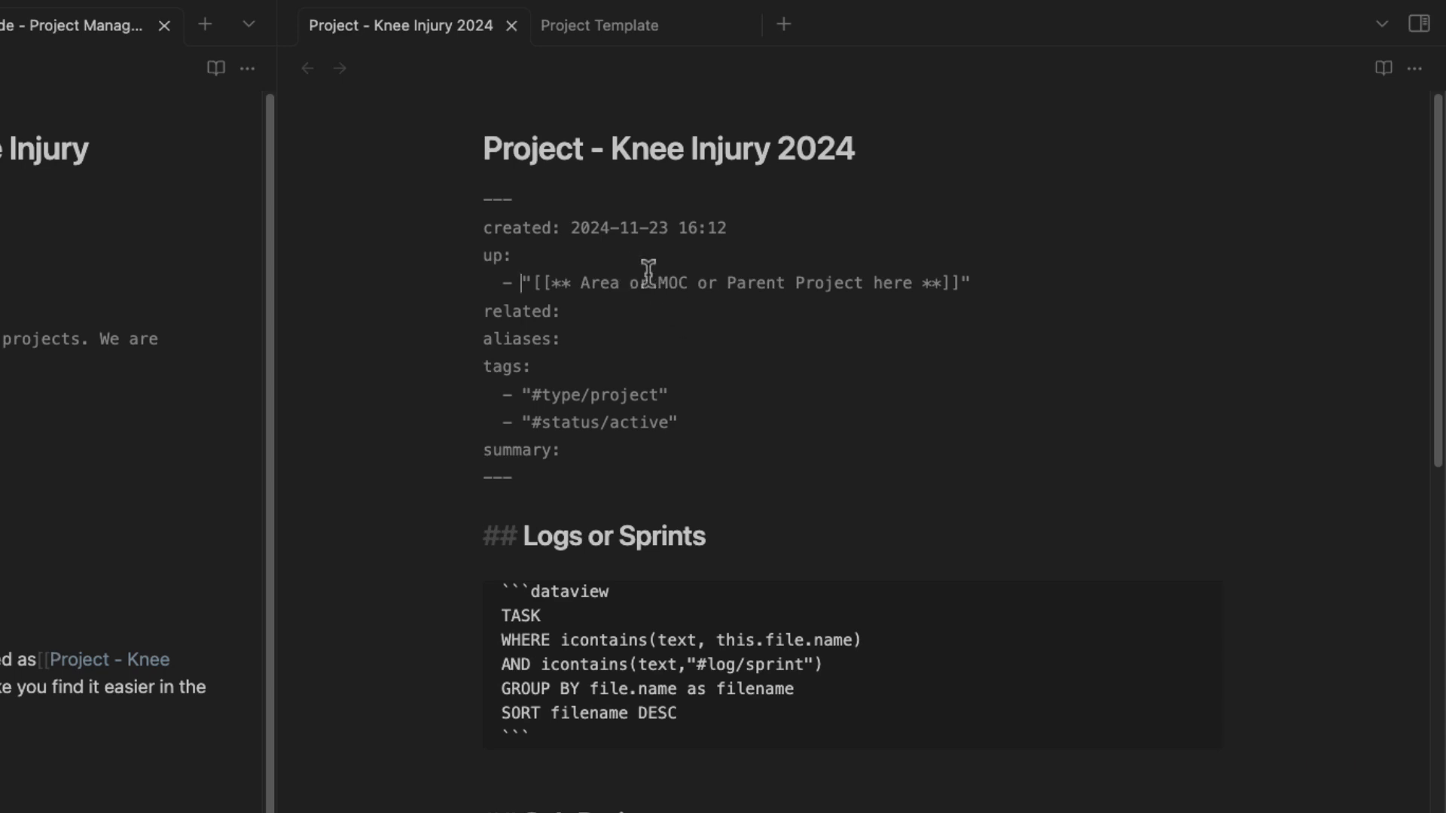
Review the created, related, aliases, tags and summary fields in the knee injury note's frontmatter.
drag(484, 227, 727, 228)
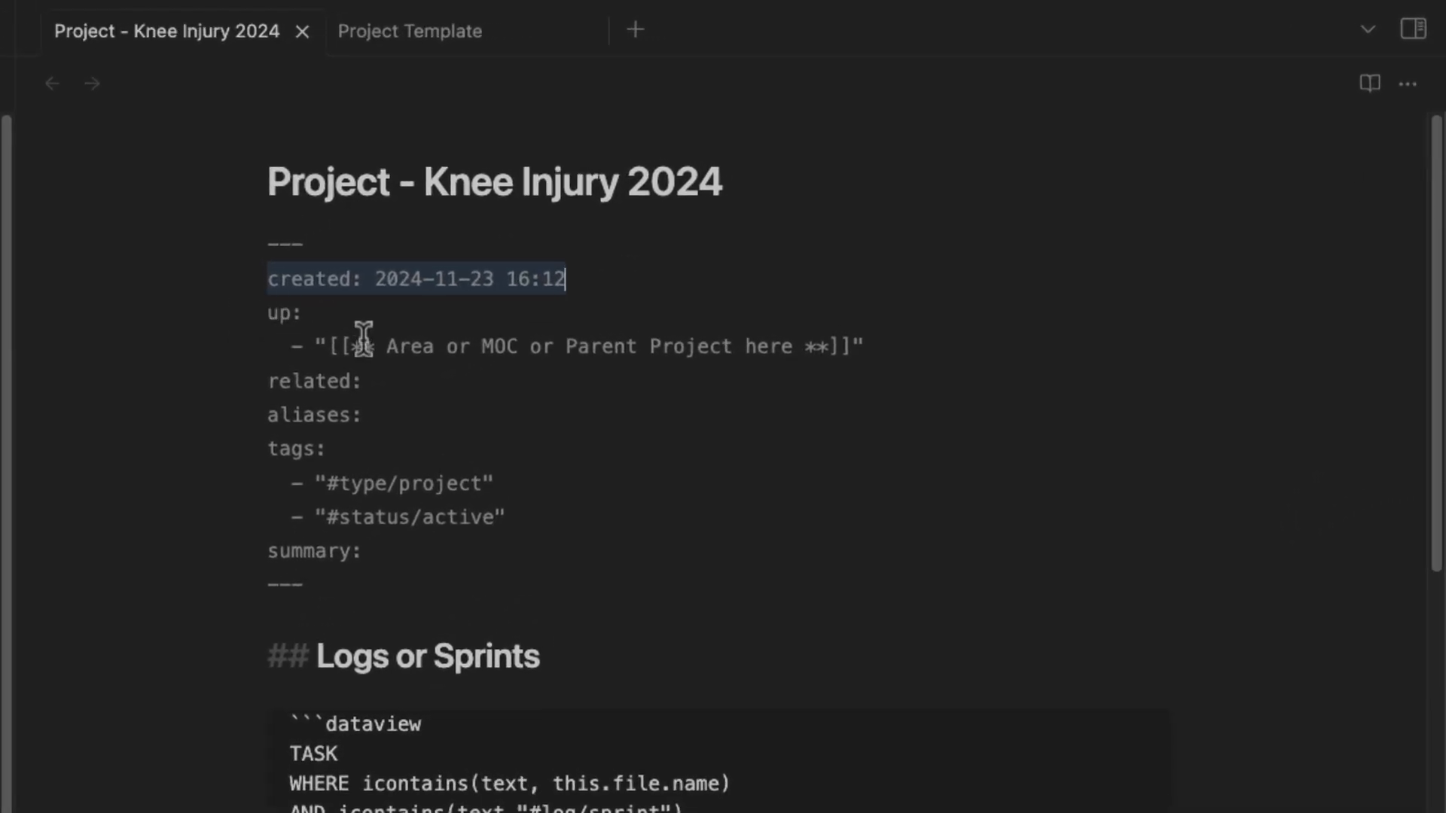
drag(313, 381, 387, 428)
drag(279, 459, 346, 484)
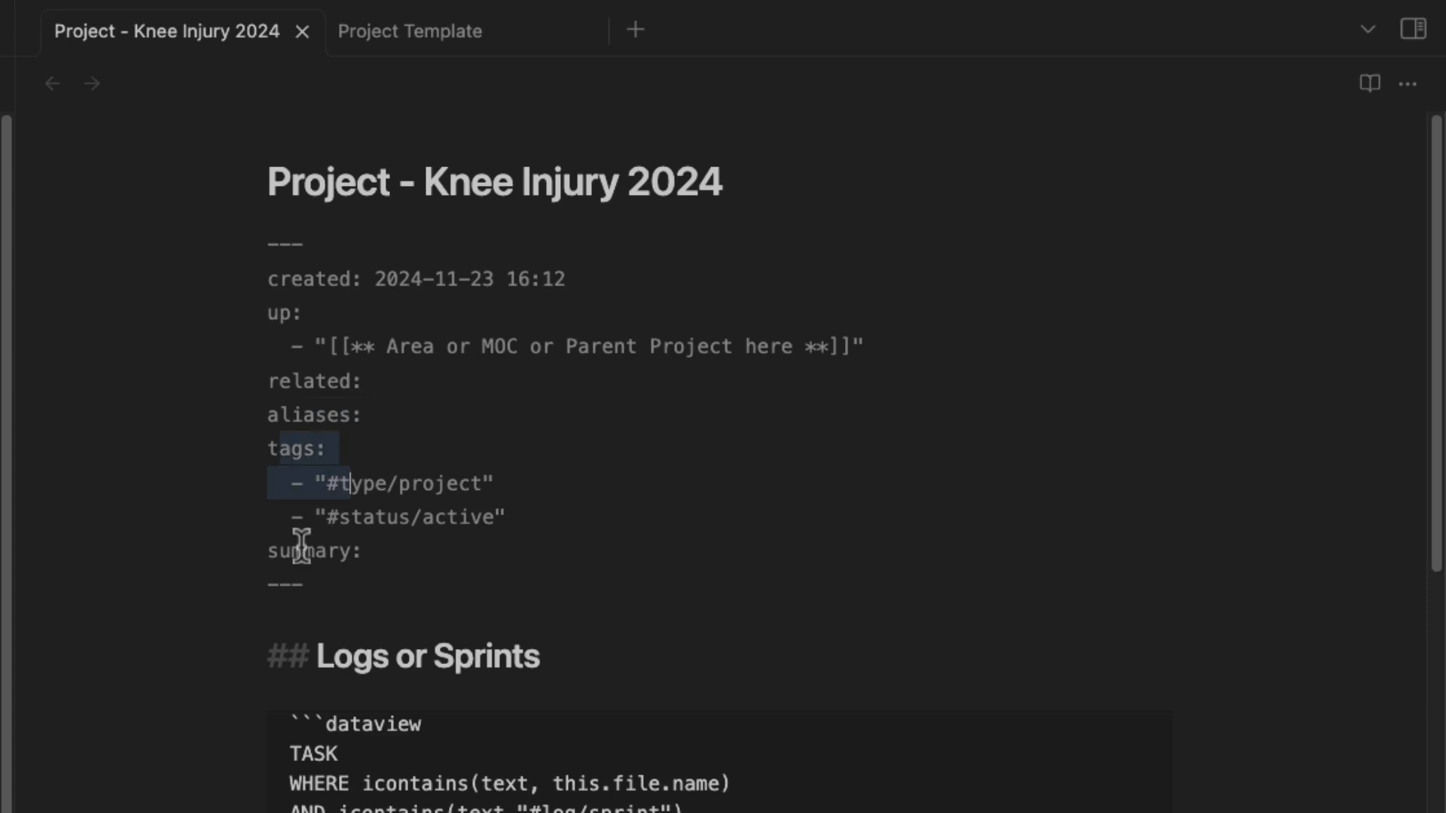
drag(294, 553, 432, 552)
drag(279, 279, 461, 549)
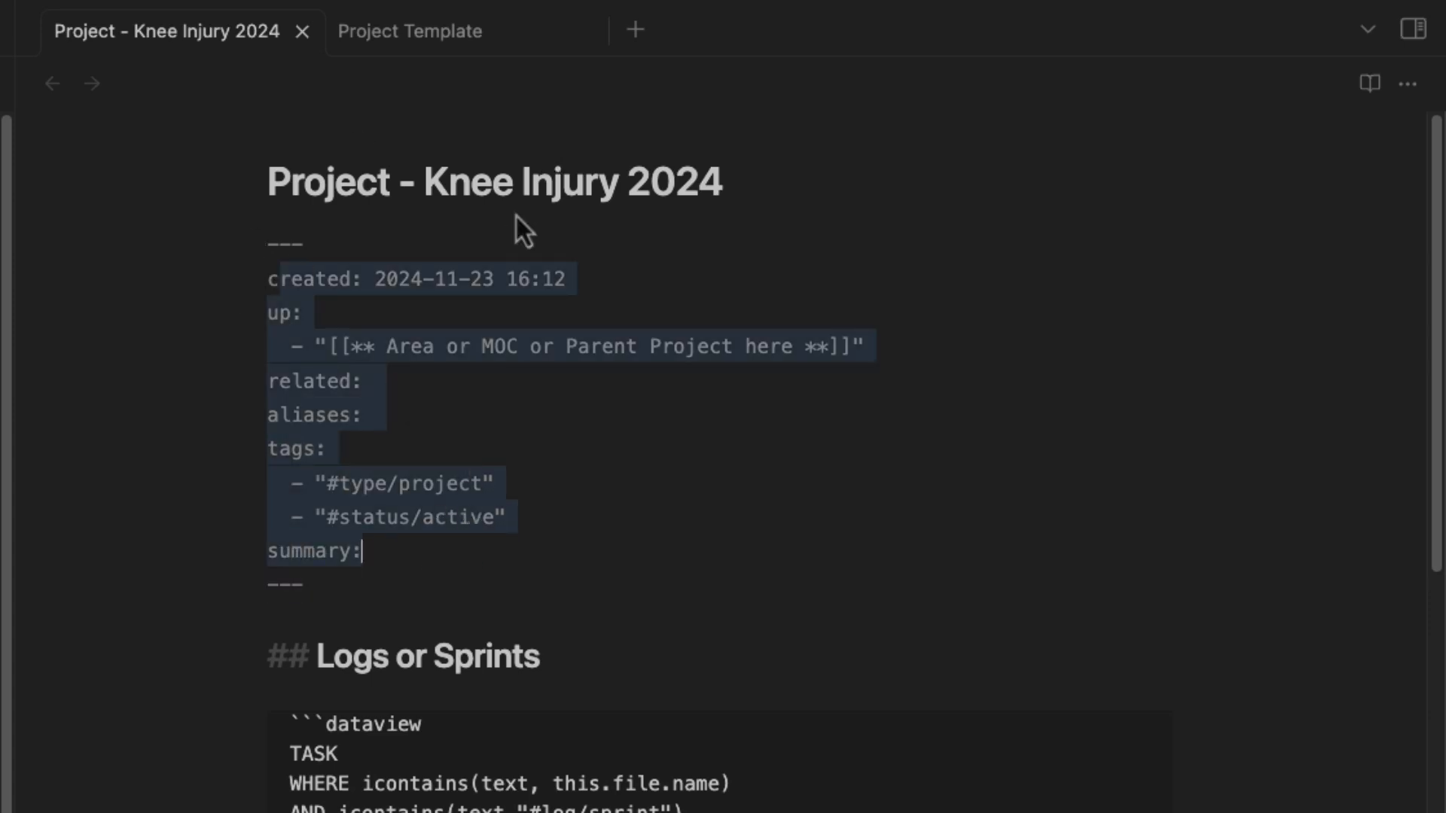
Select the "** Area or MOC or Parent Project here **" placeholder inside the up property's link brackets.
click(518, 322)
drag(351, 348, 820, 358)
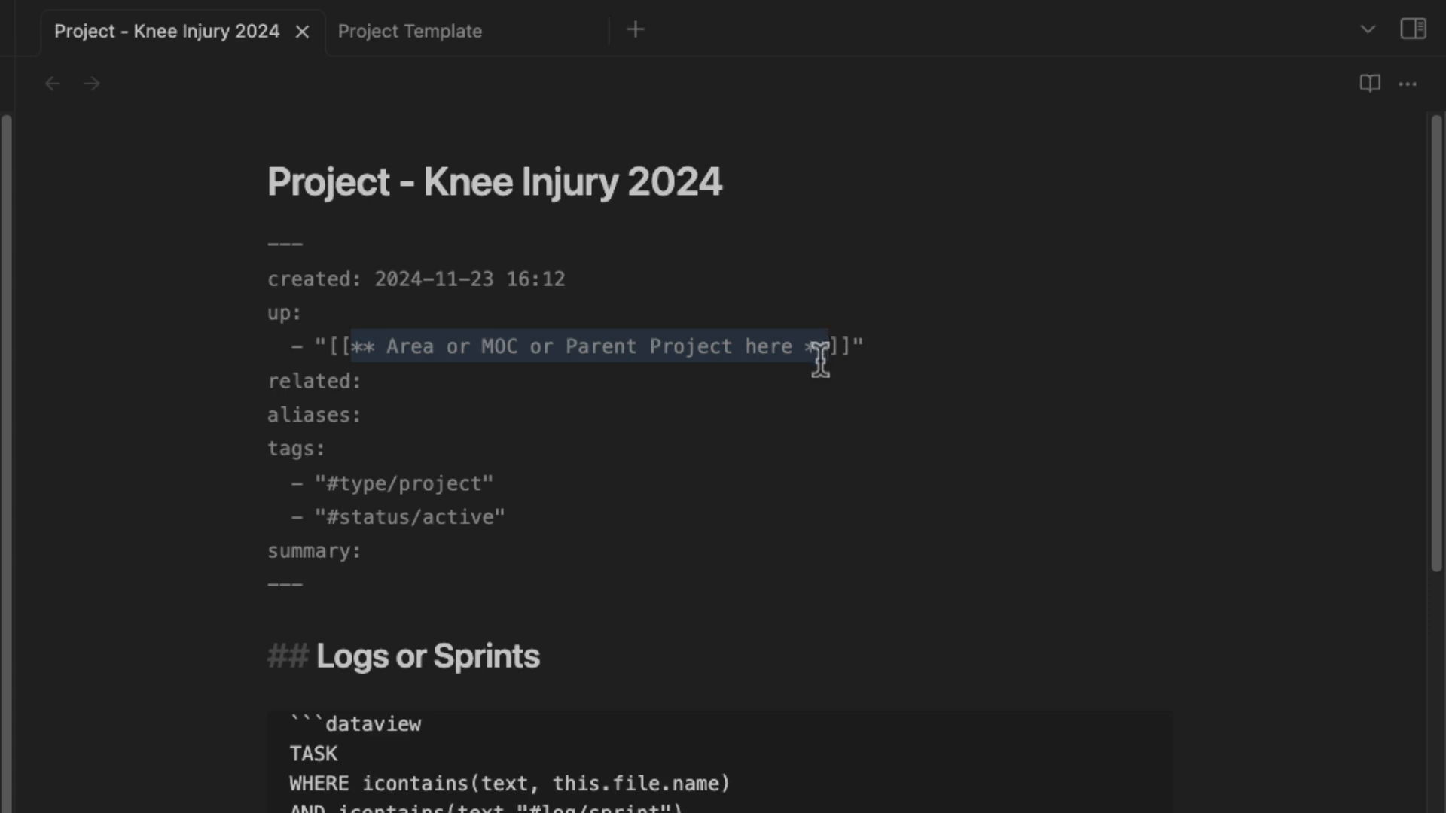
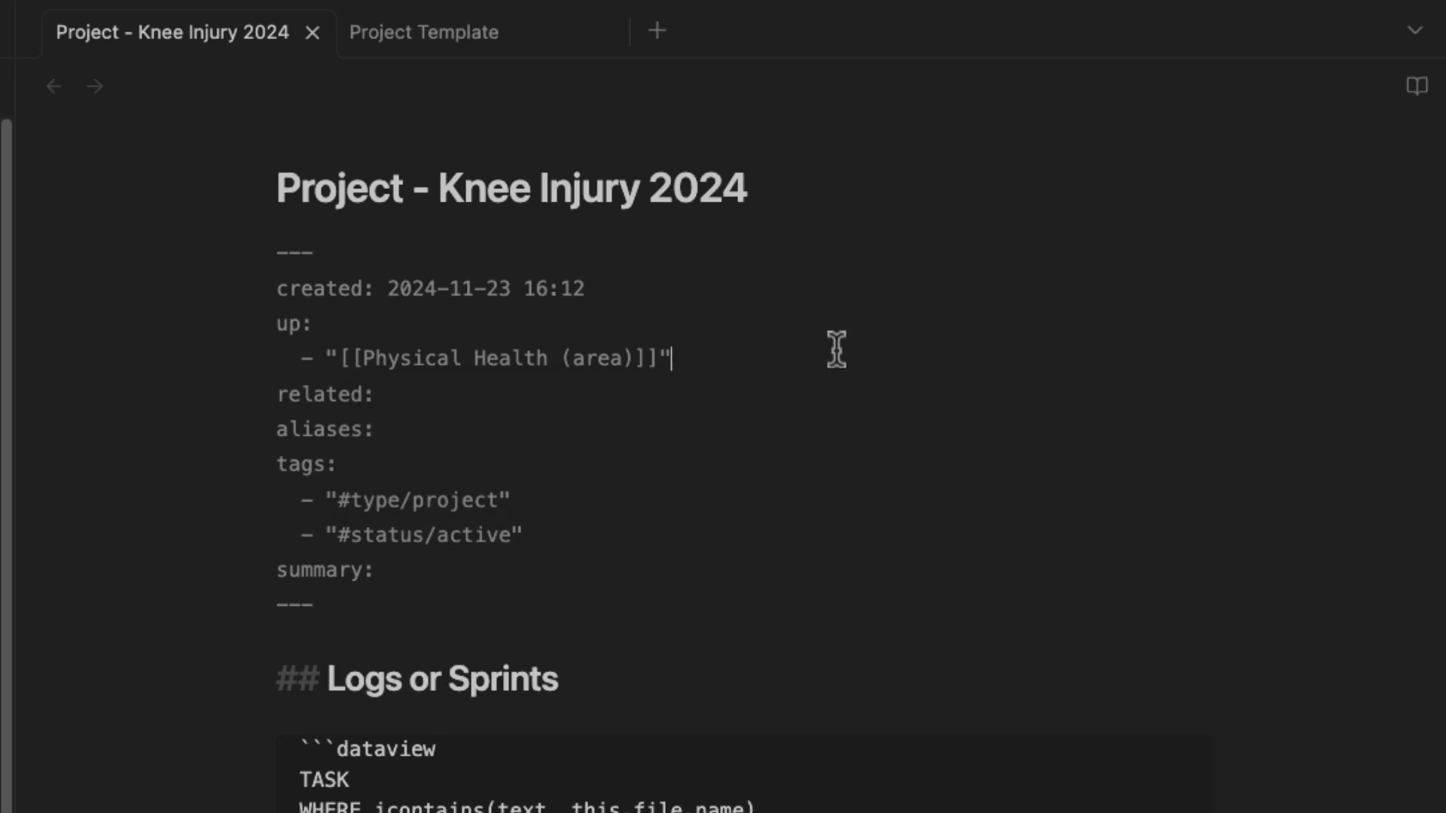
Show the note's rendered properties and add a link to Injury (MOC) to the up property after Physical Health (area).
key(super+e)
click(782, 367)
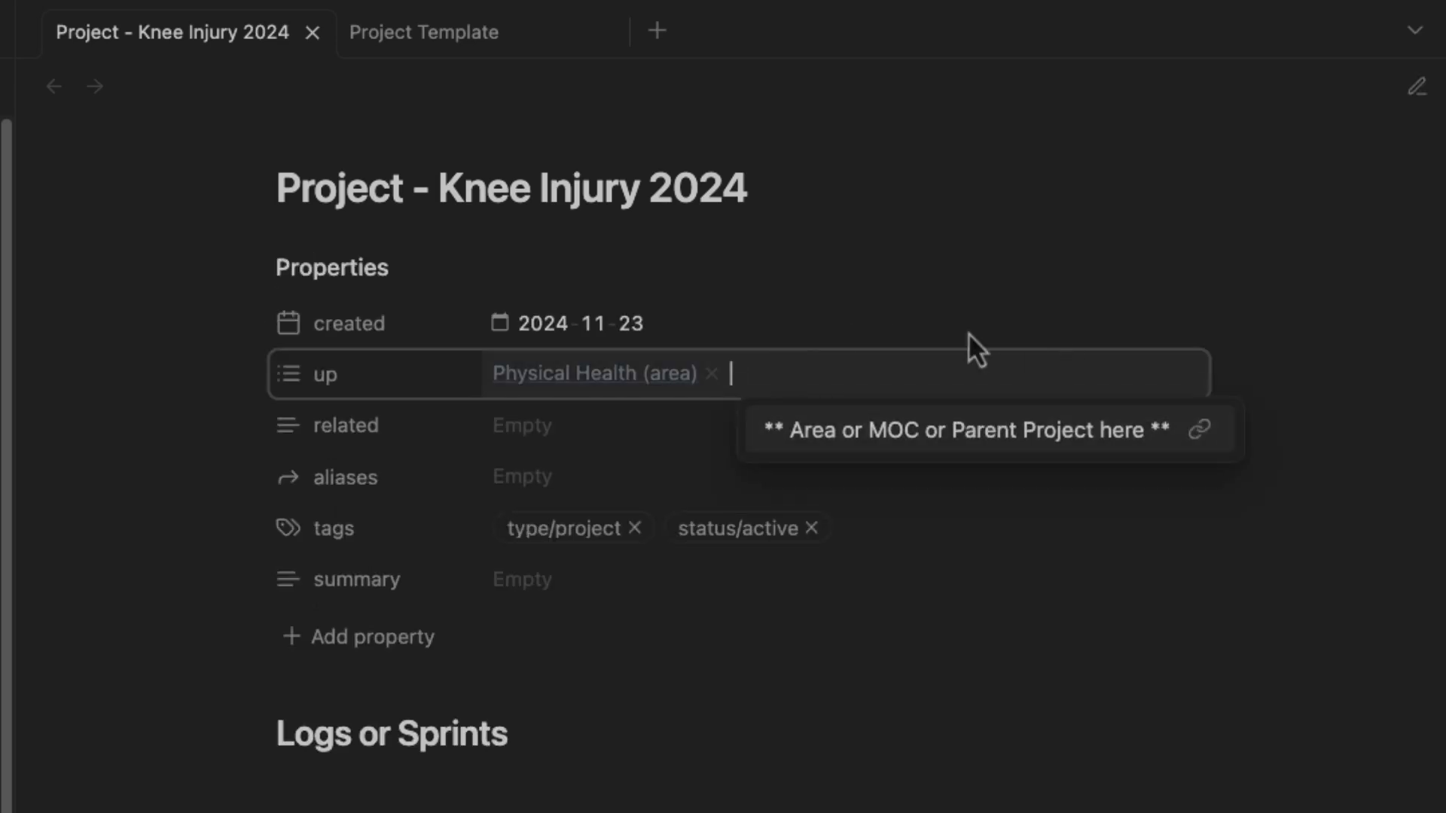
text([[)
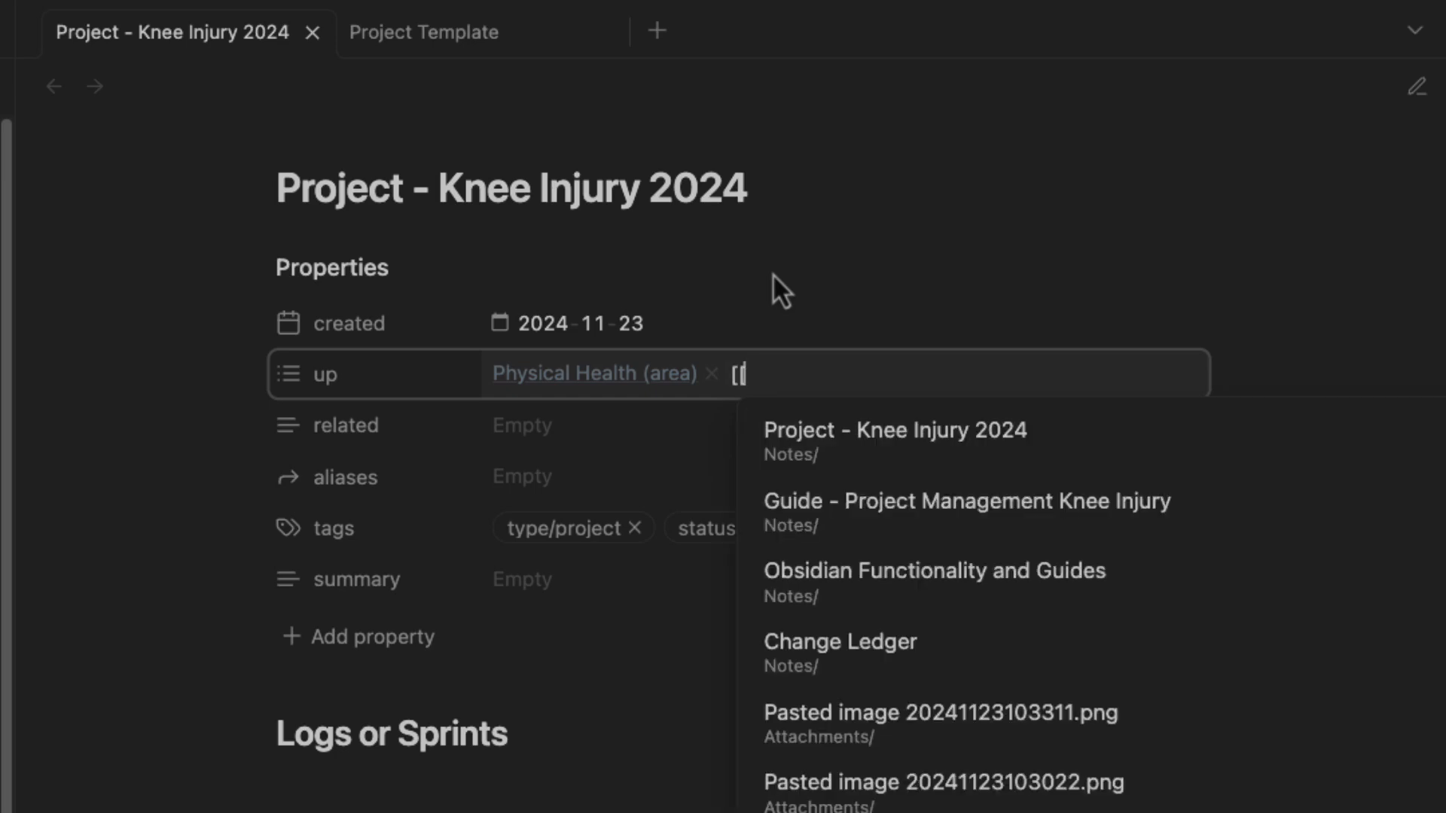
text(i)
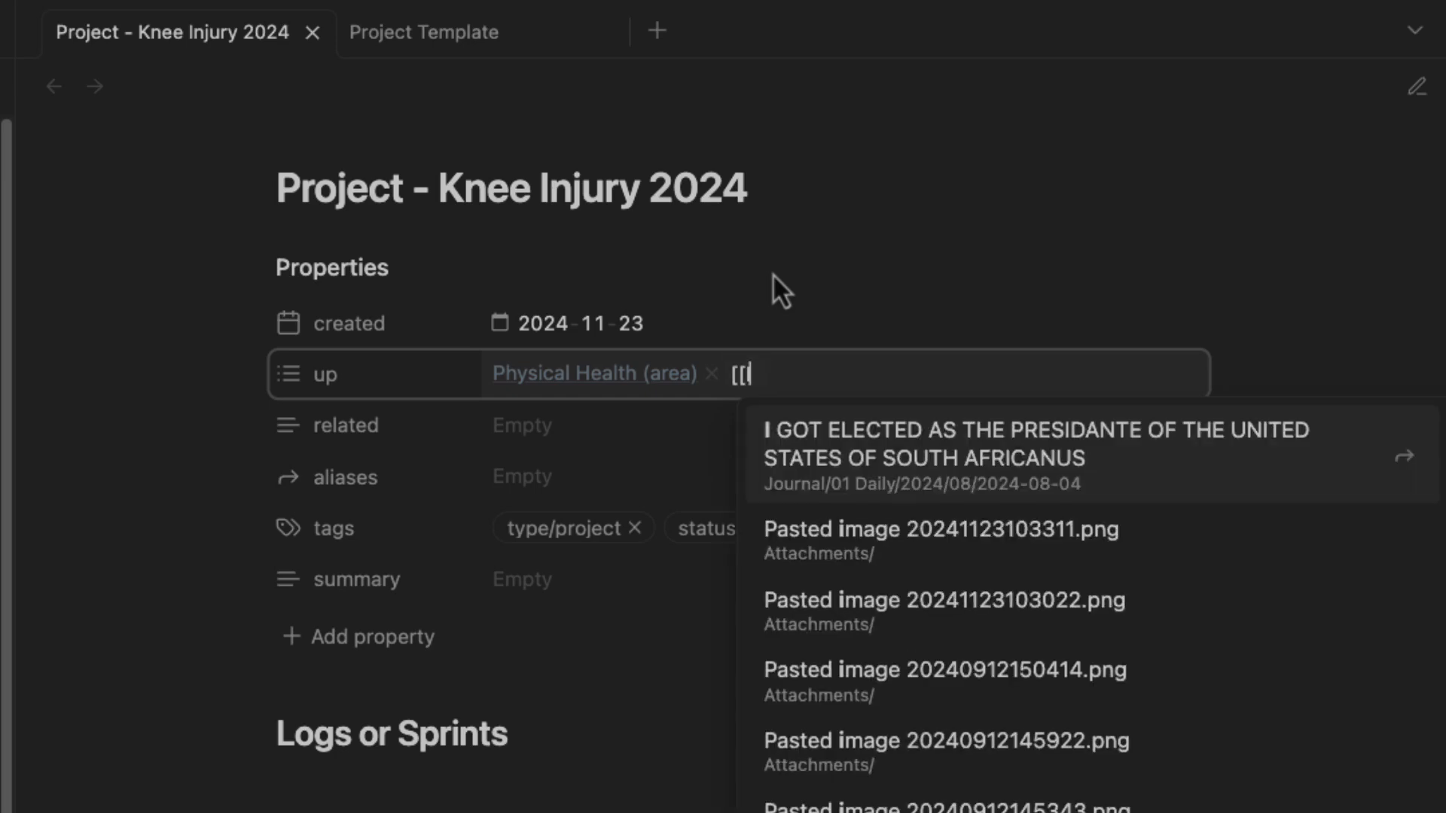
key(BackSpace)
text(Injury )
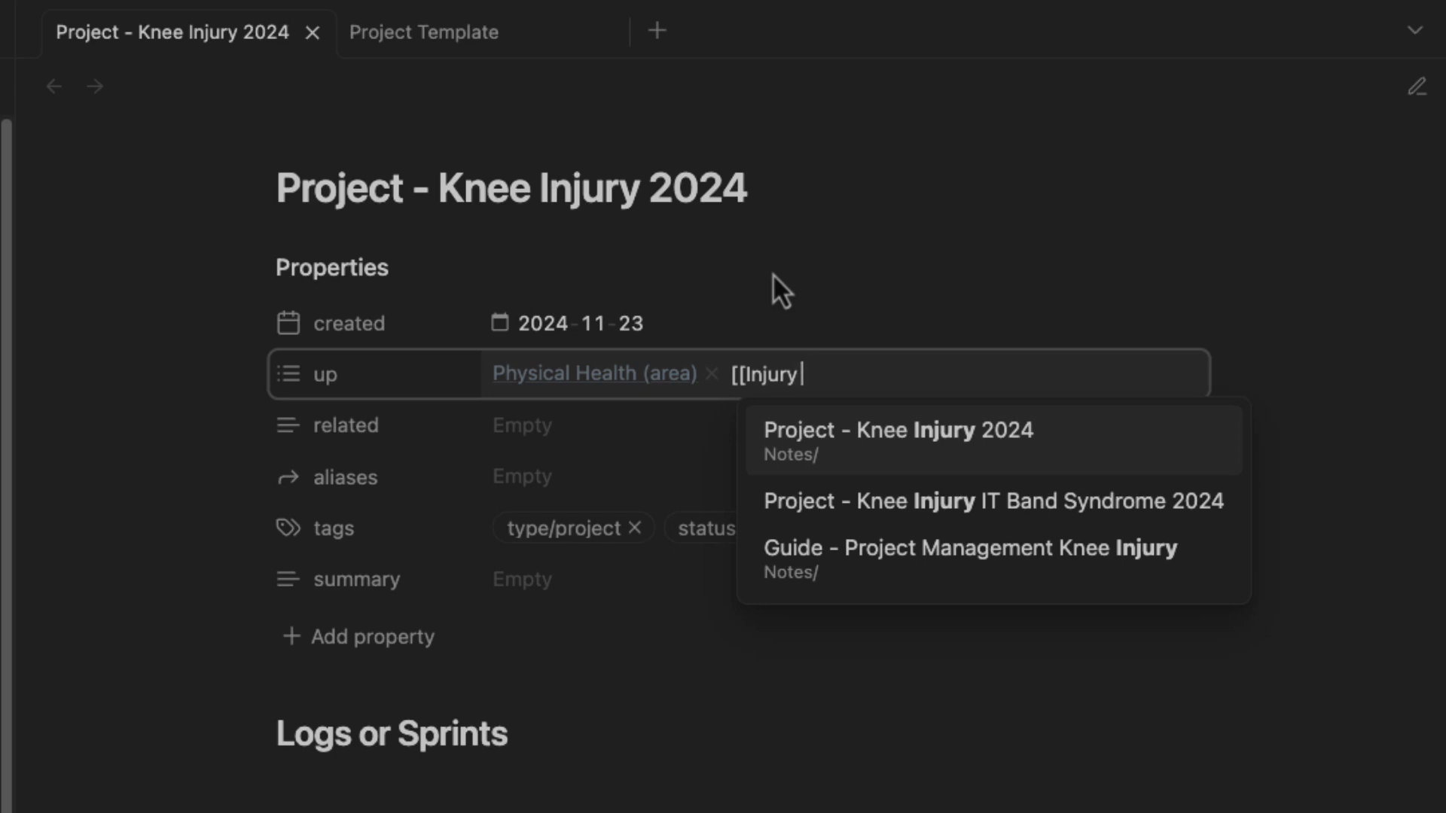
text((MOC))
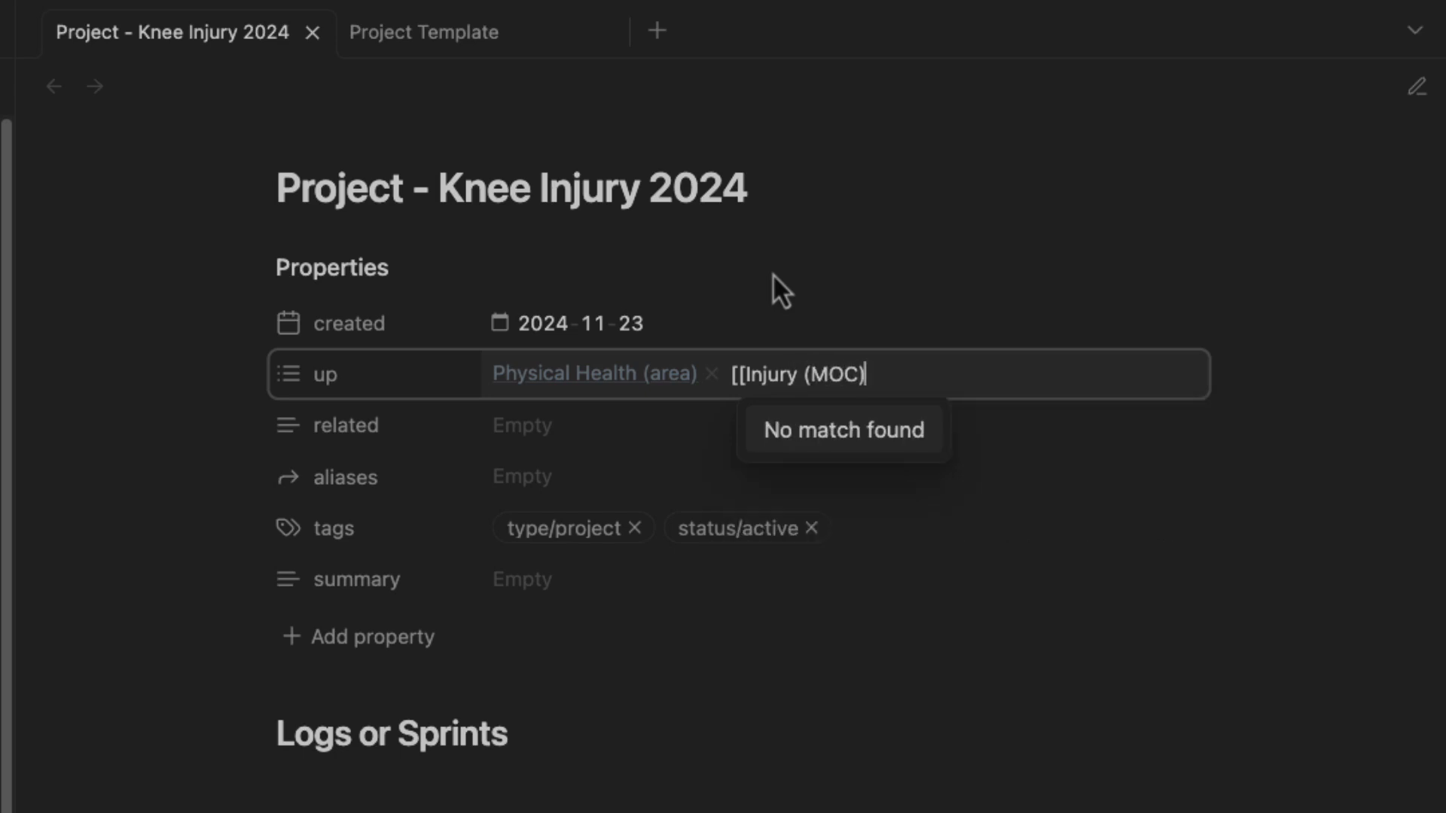
text(]])
key(Return)
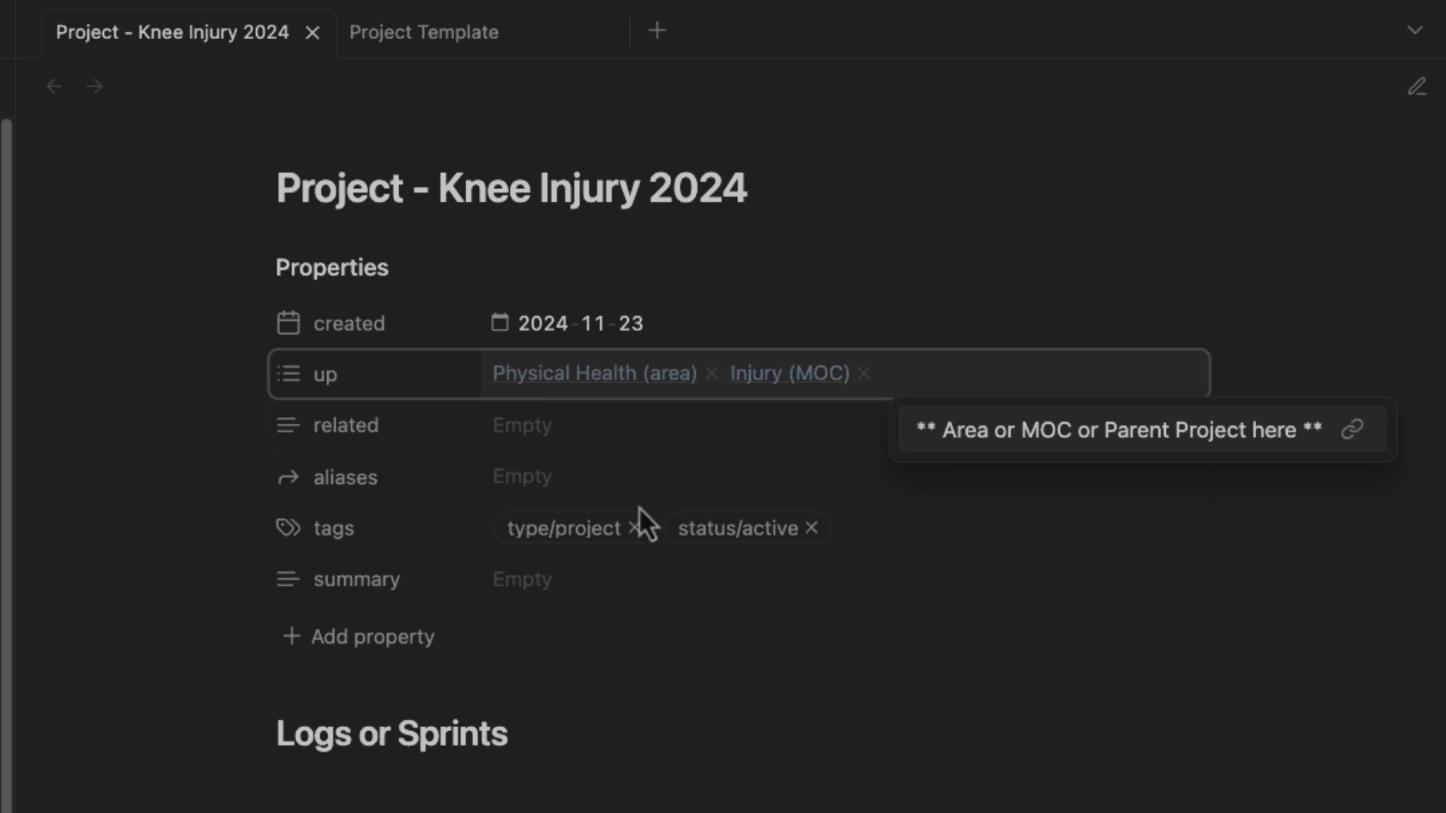
drag(283, 184, 947, 167)
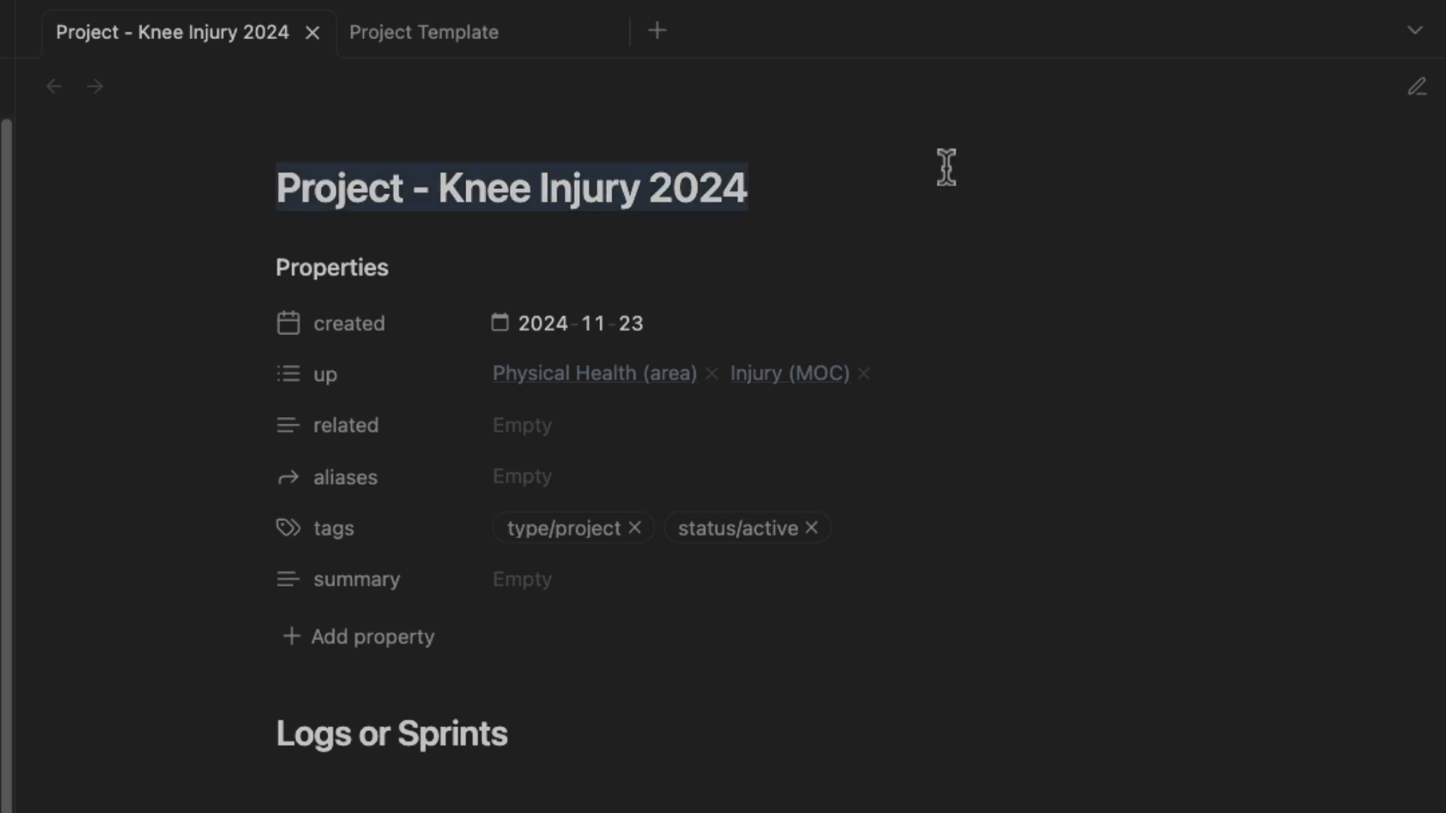
click(368, 198)
drag(322, 197, 699, 188)
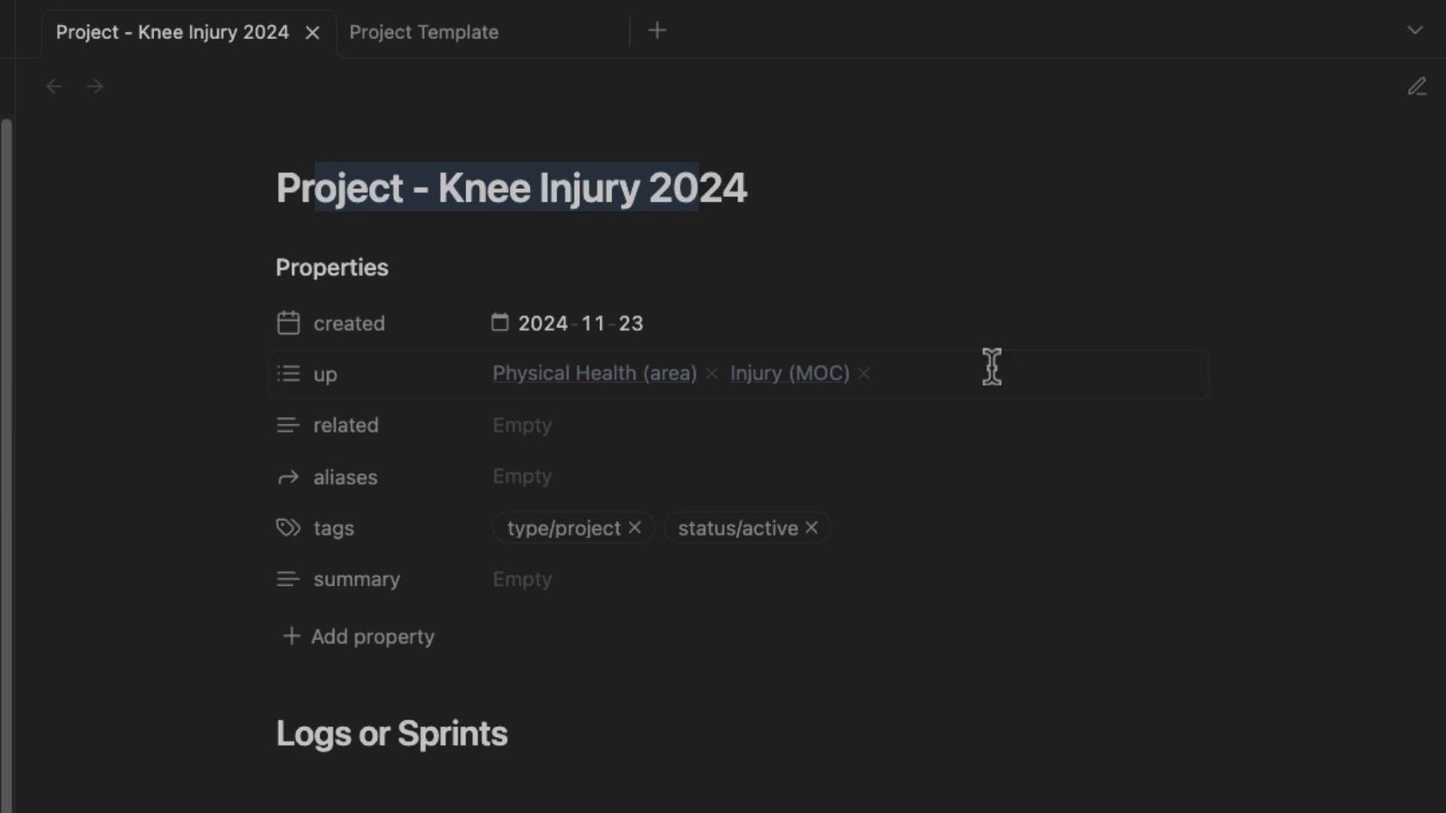
drag(303, 197, 719, 183)
click(719, 183)
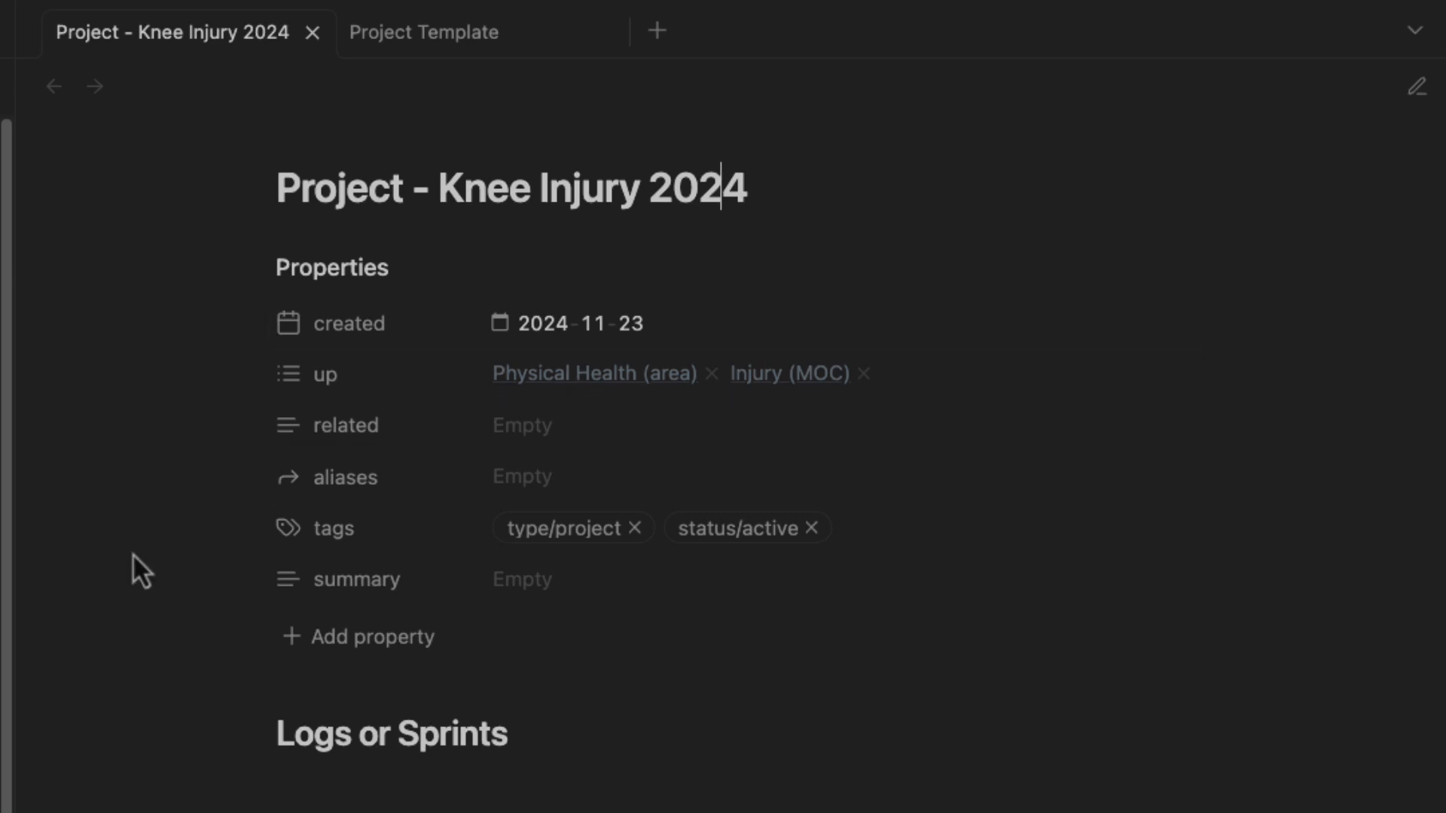
click(939, 369)
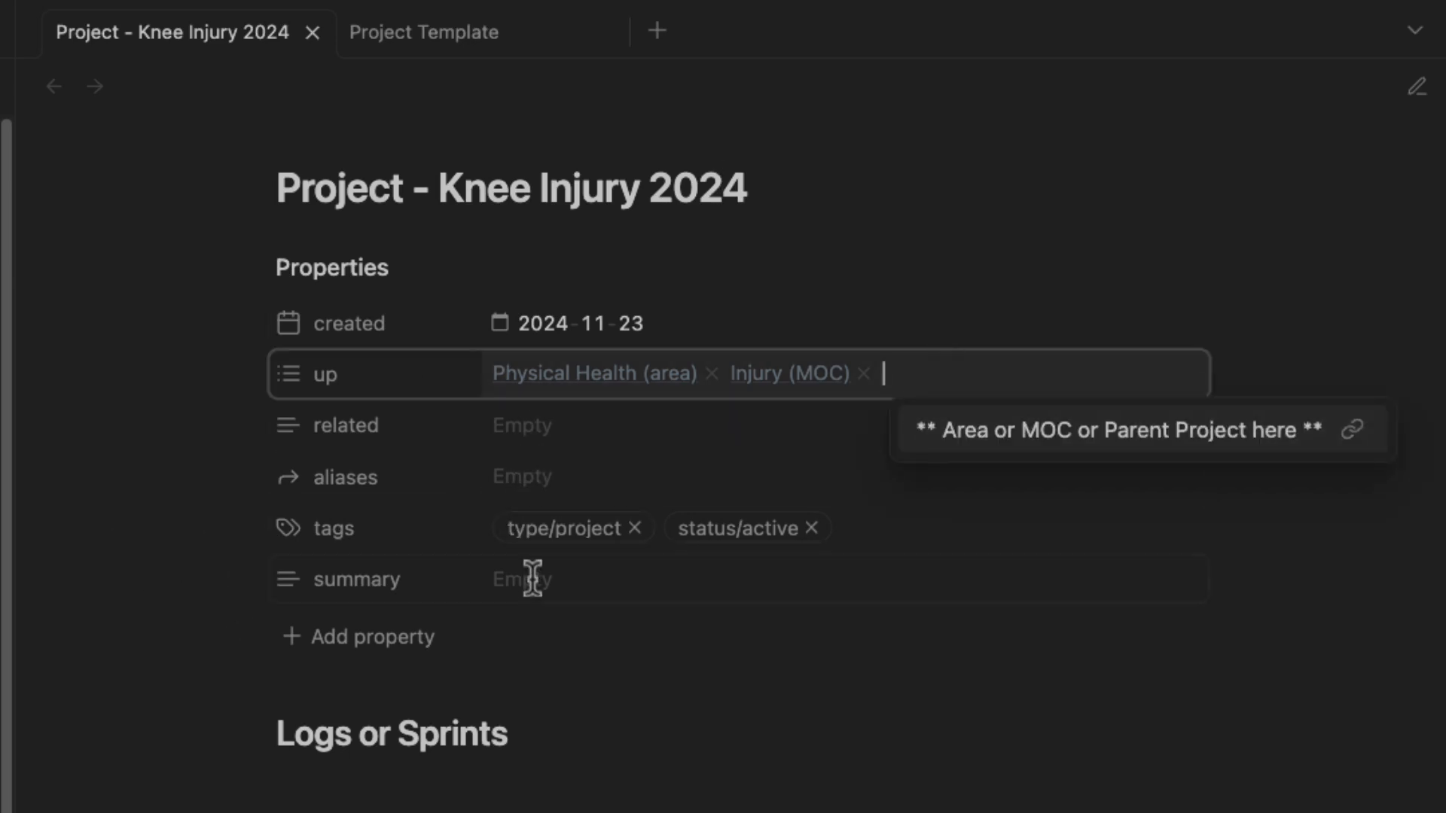
Add the tags on/injury and on/injury/knee to the knee injury note's properties.
click(906, 530)
text(#)
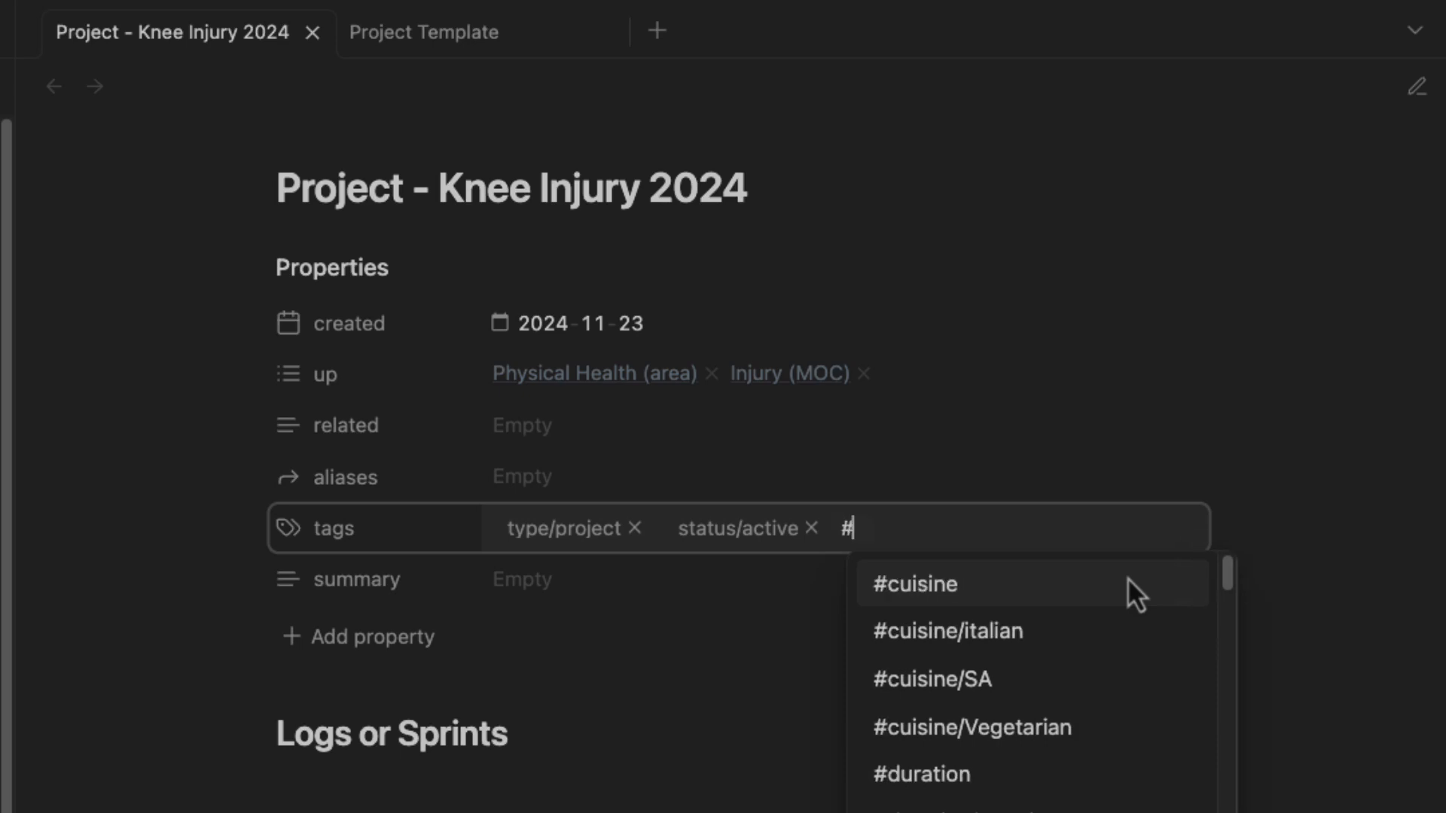
text(on/injury)
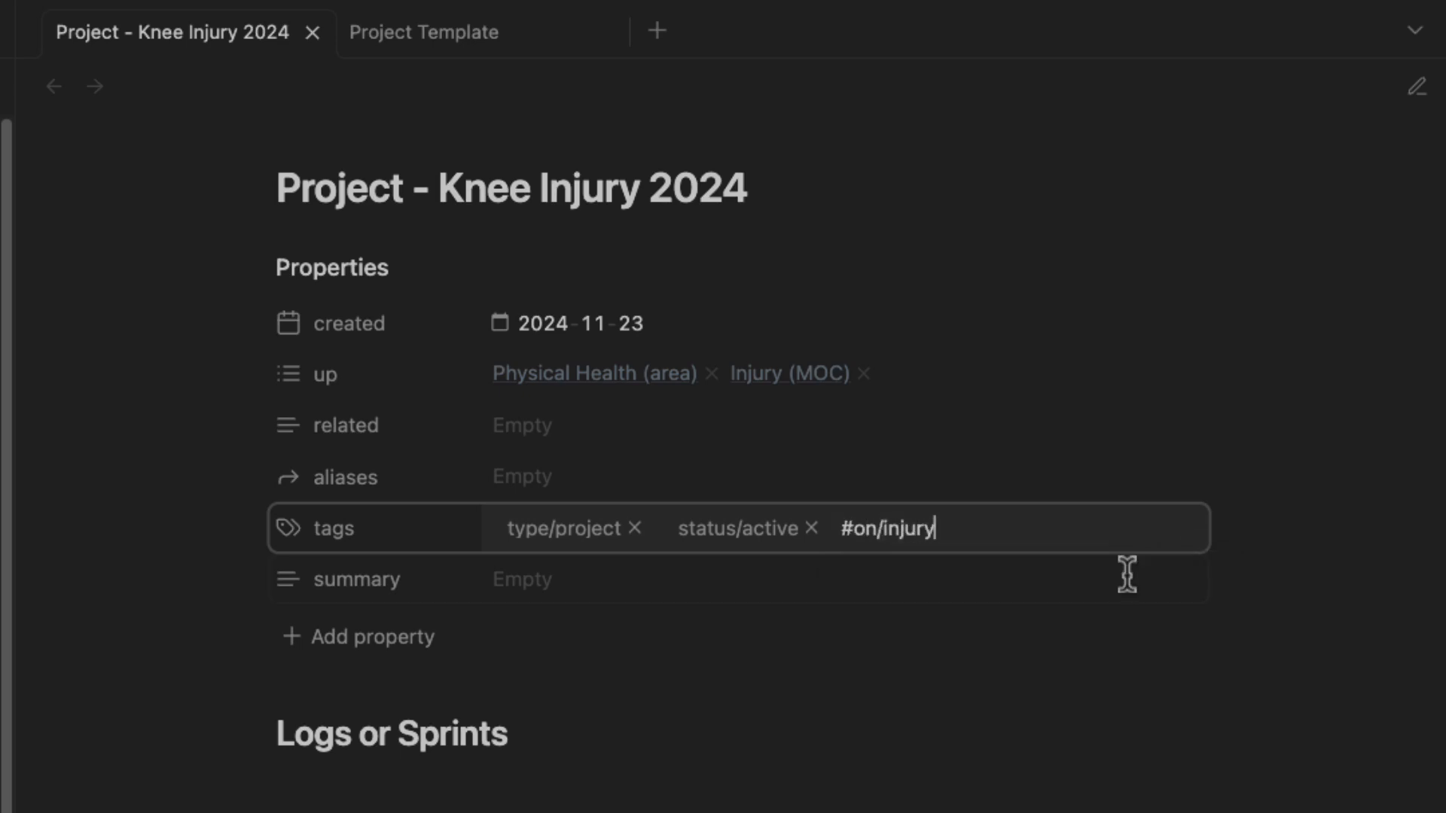
key(Return)
text(#o)
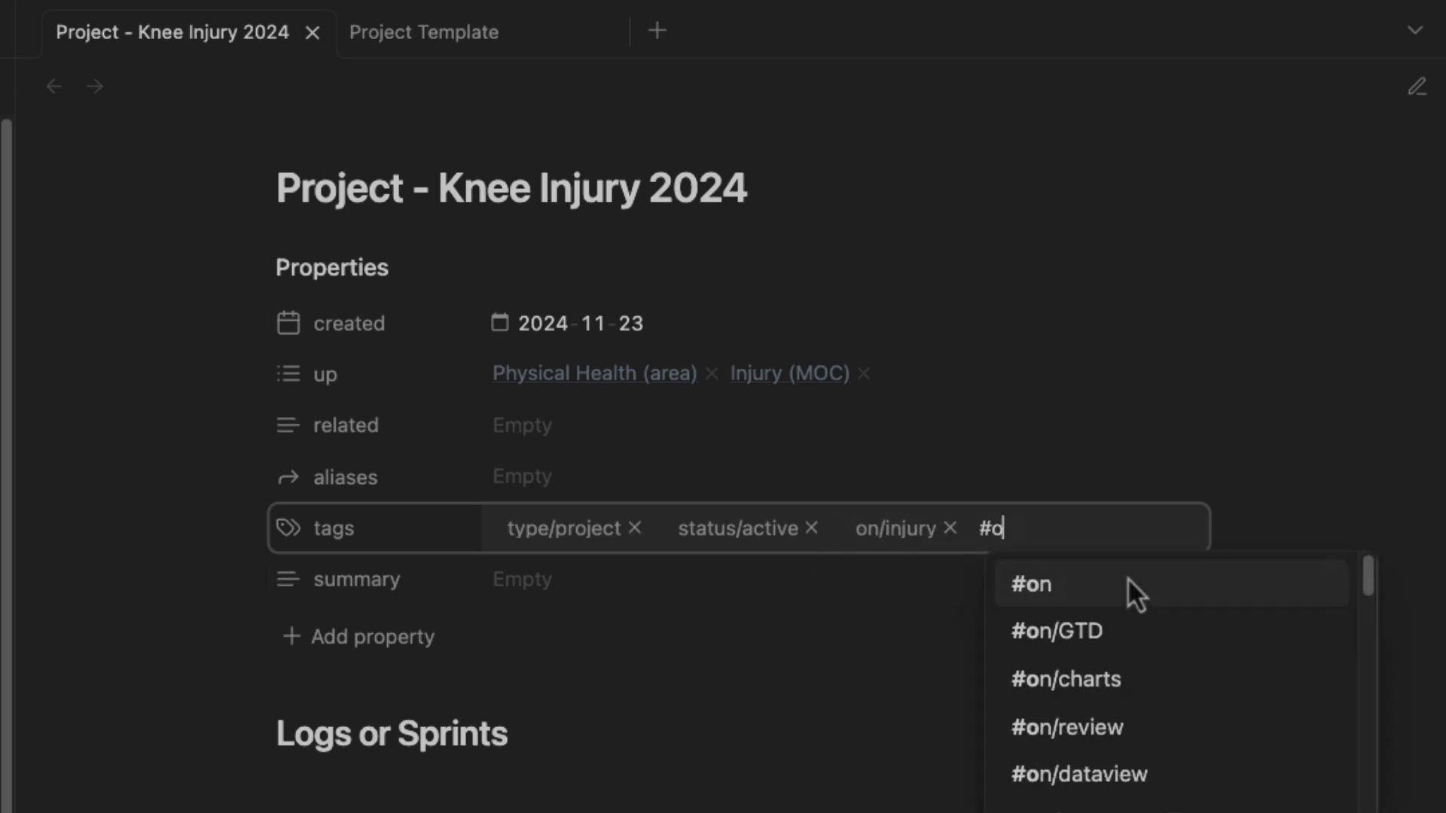
text(n/injury)
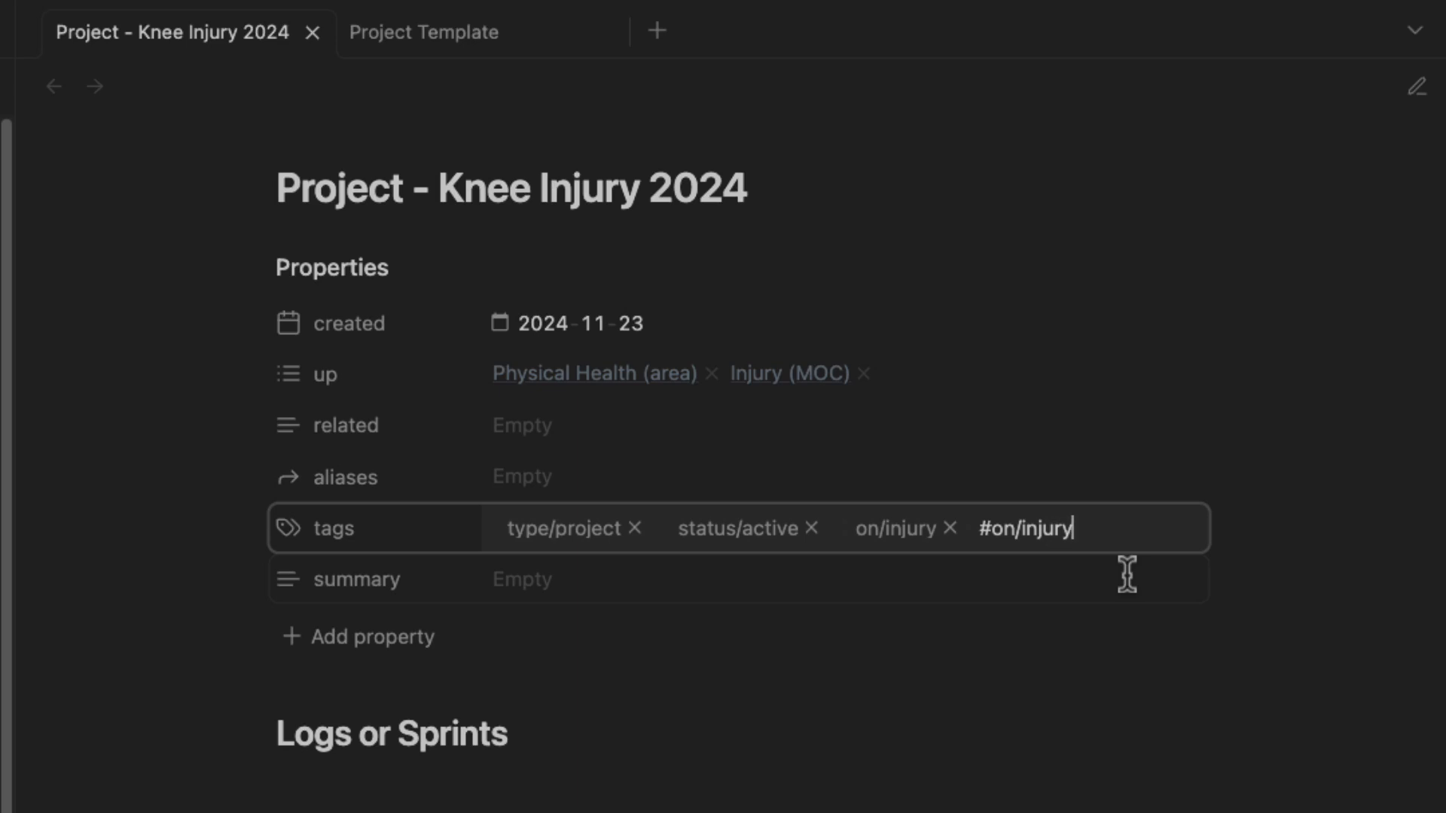
text(/knee)
key(Return)
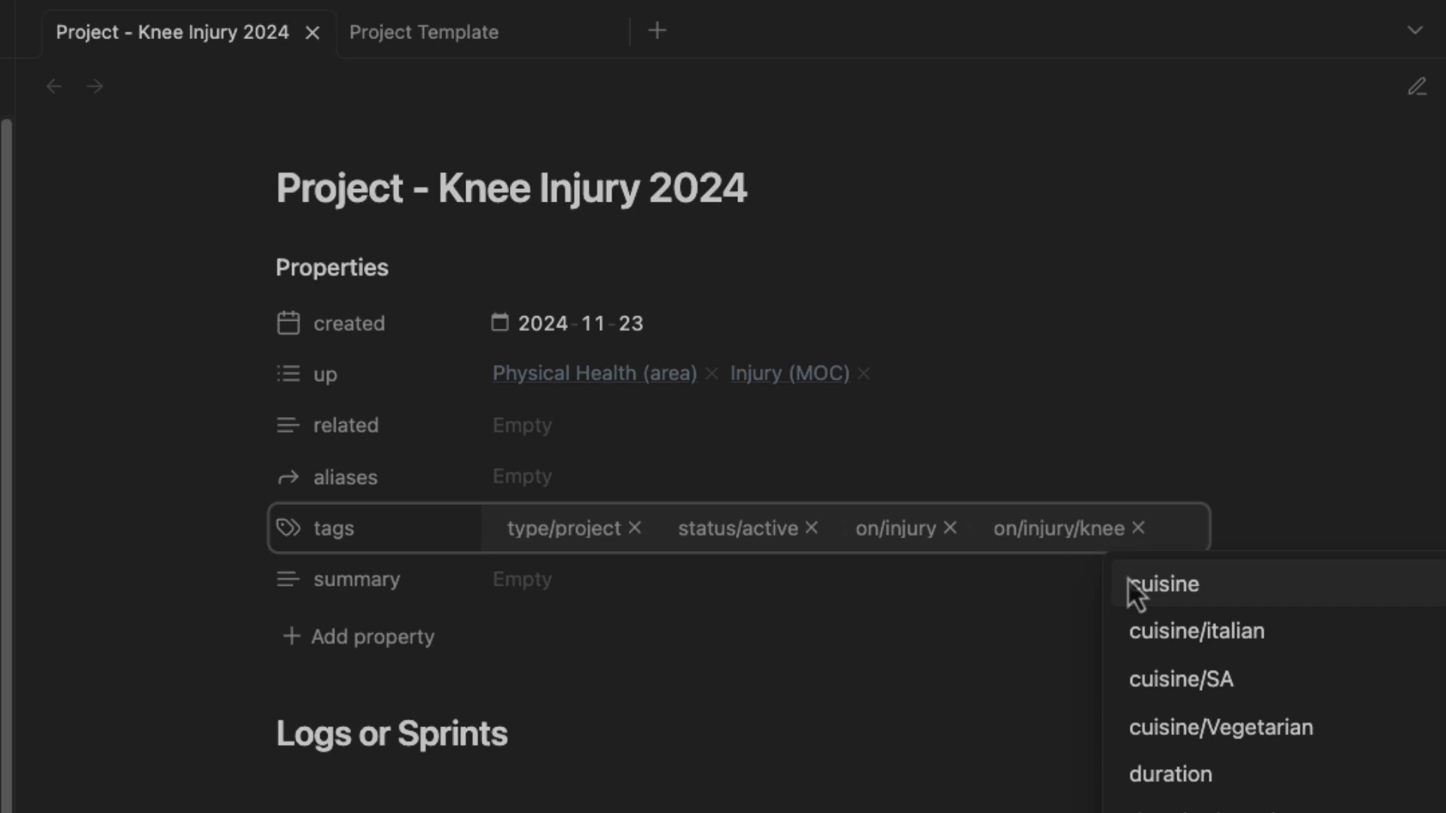
Set the summary to "I picked up an injury in September 2024 - success criteria is to not have any pain while running.".
click(566, 595)
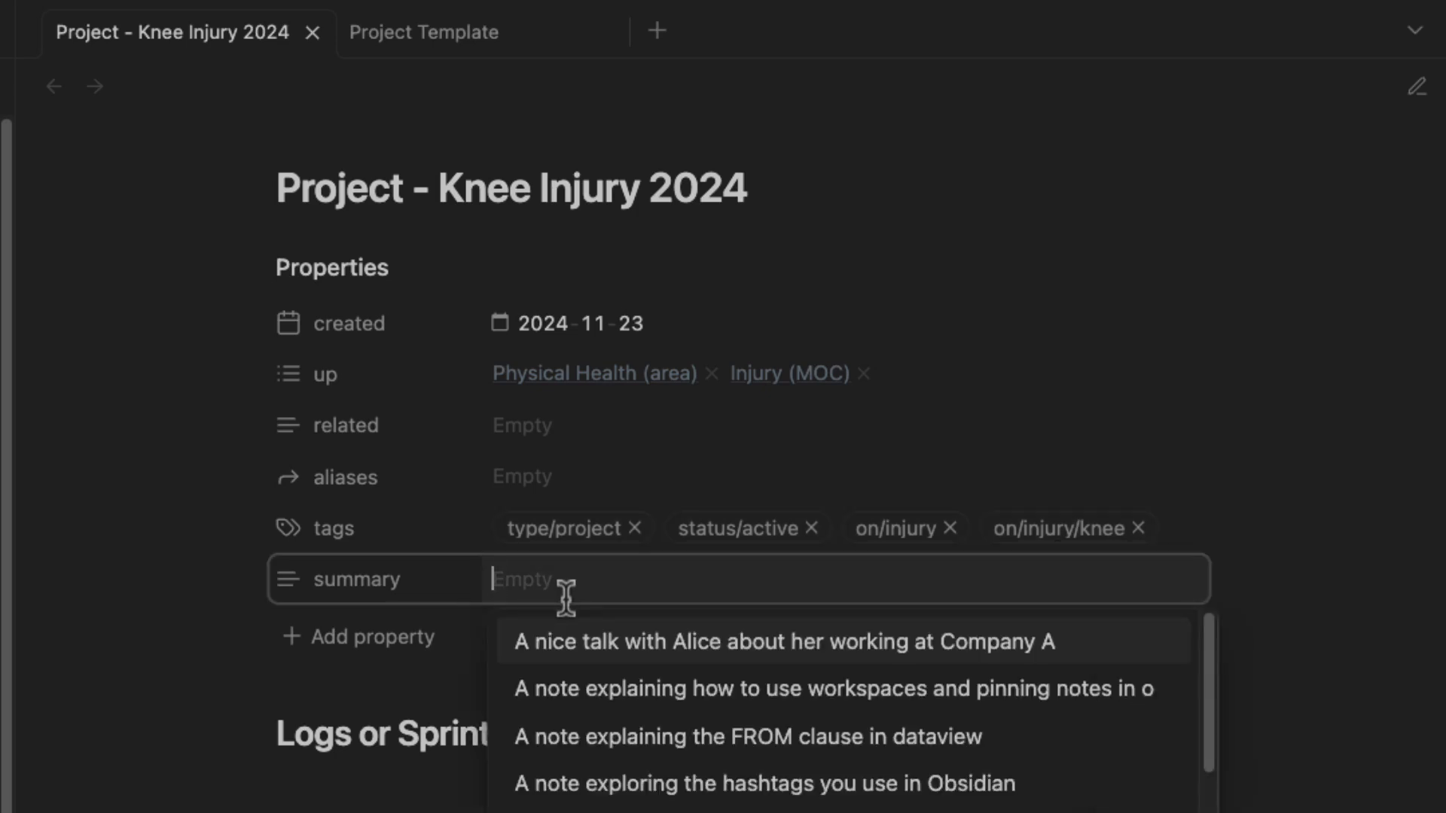
text(I picke)
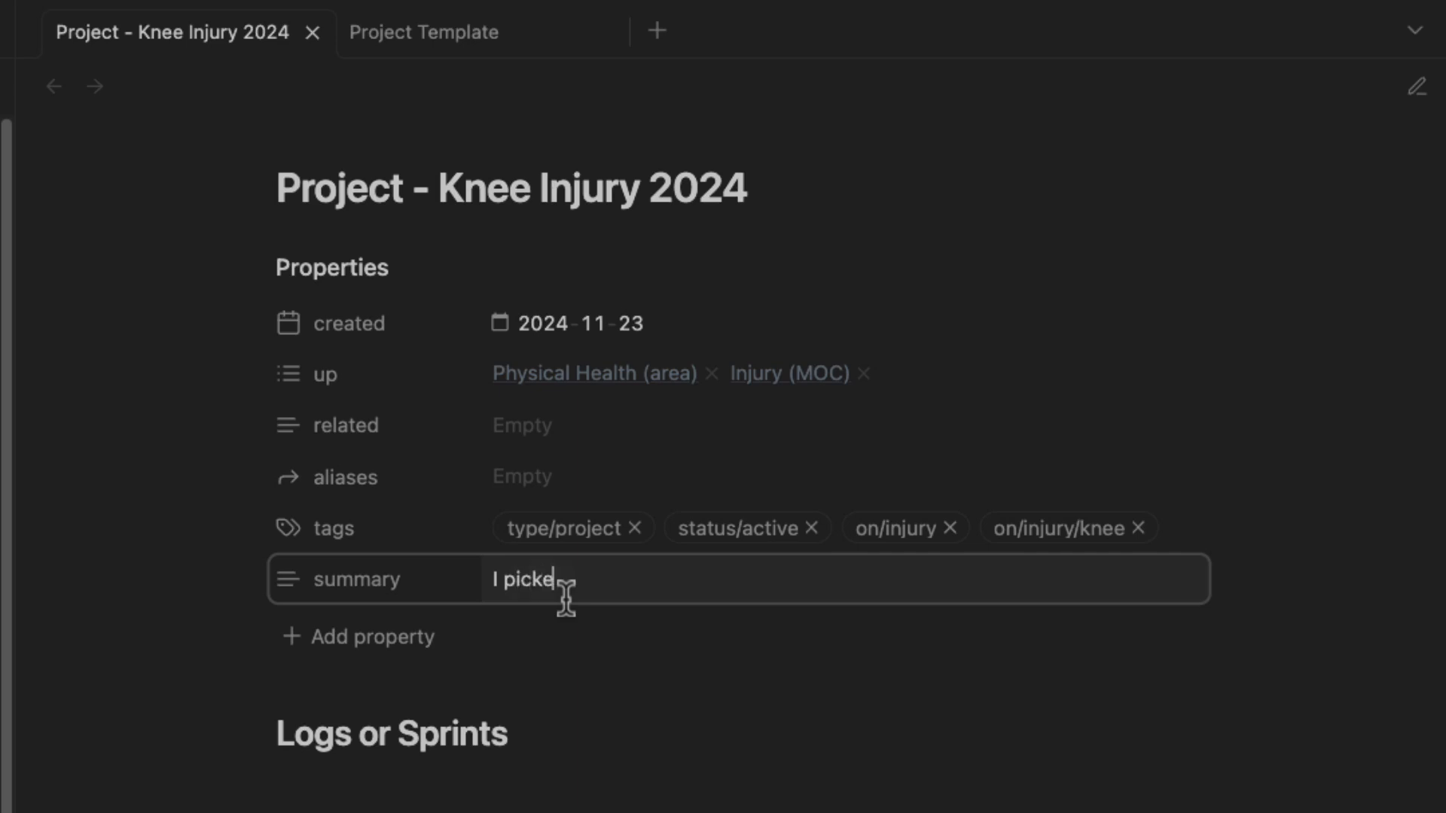
text(d up a n injury )
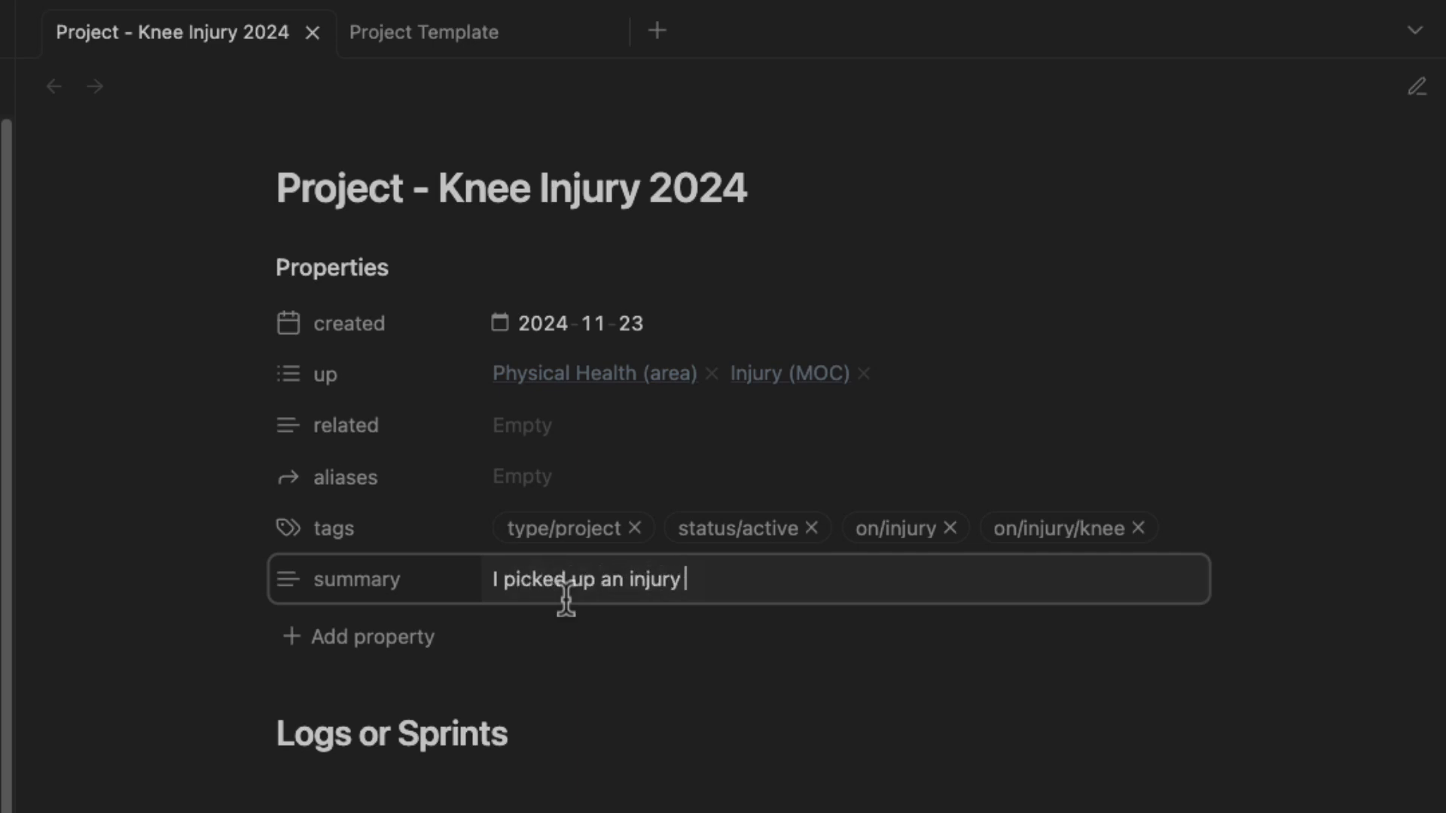
text(in Spe)
key(BackSpace)
key(BackSpace)
text(eptember )
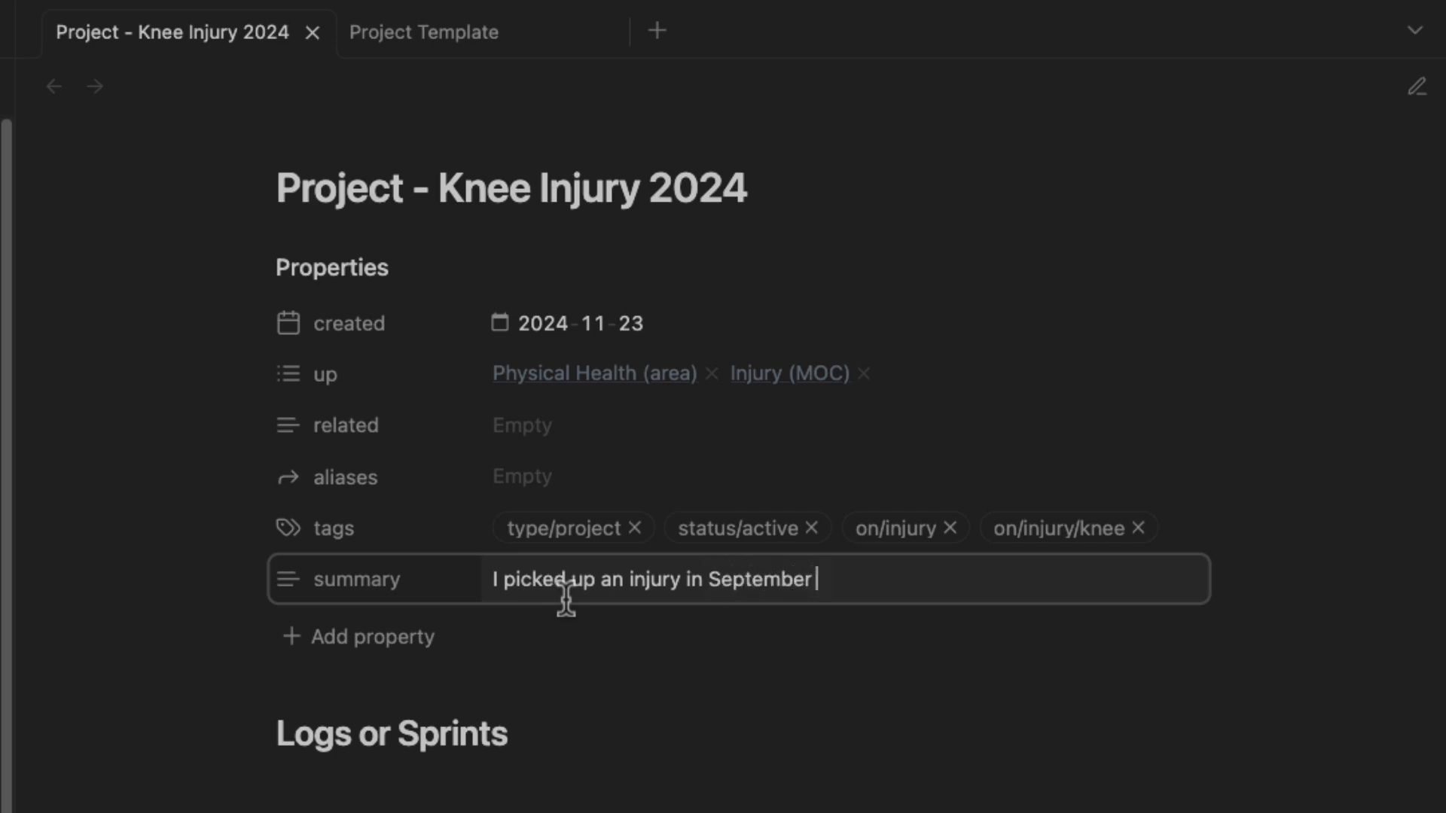
text(2024 - success crit)
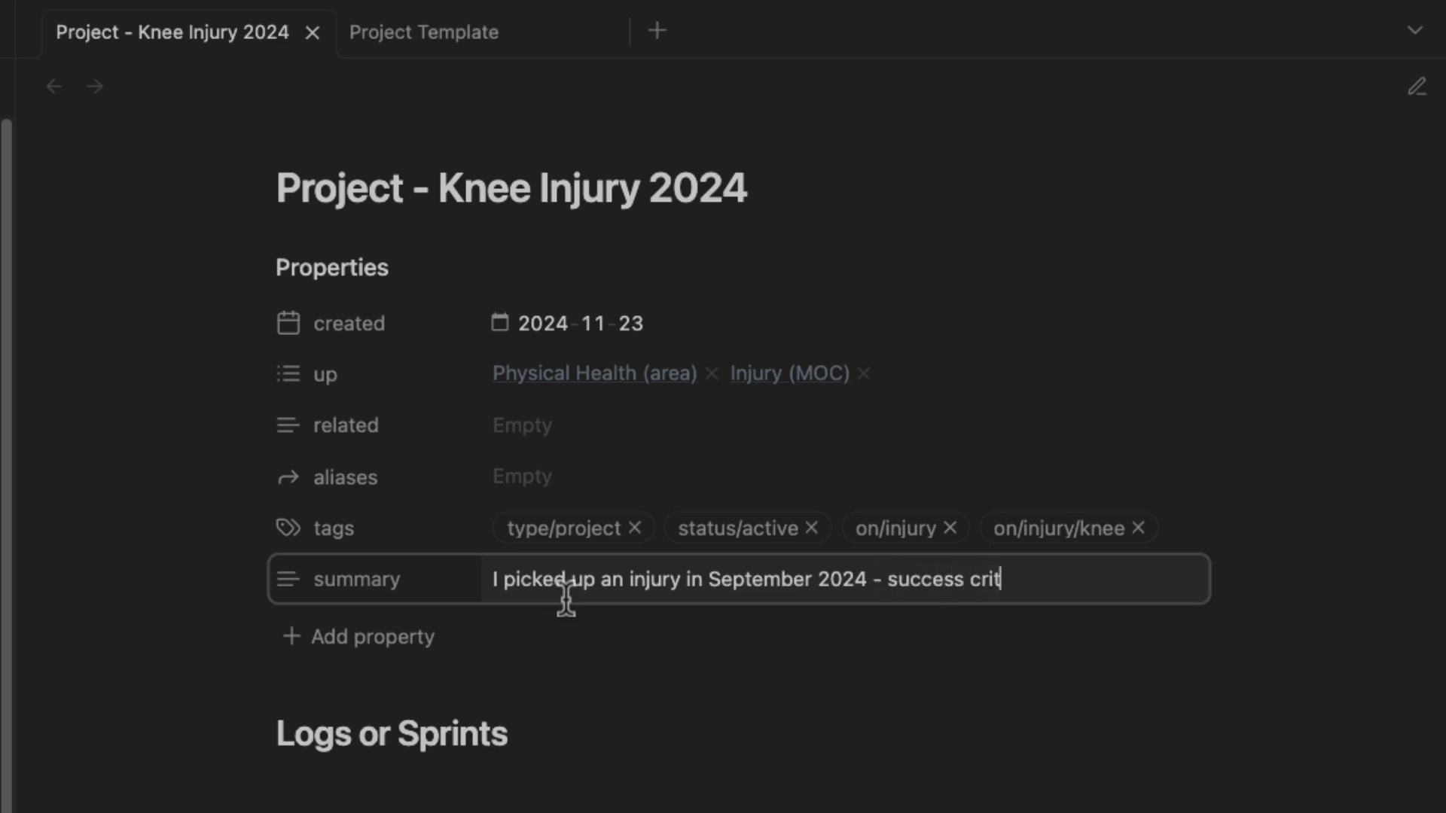
text(eria is to not have any)
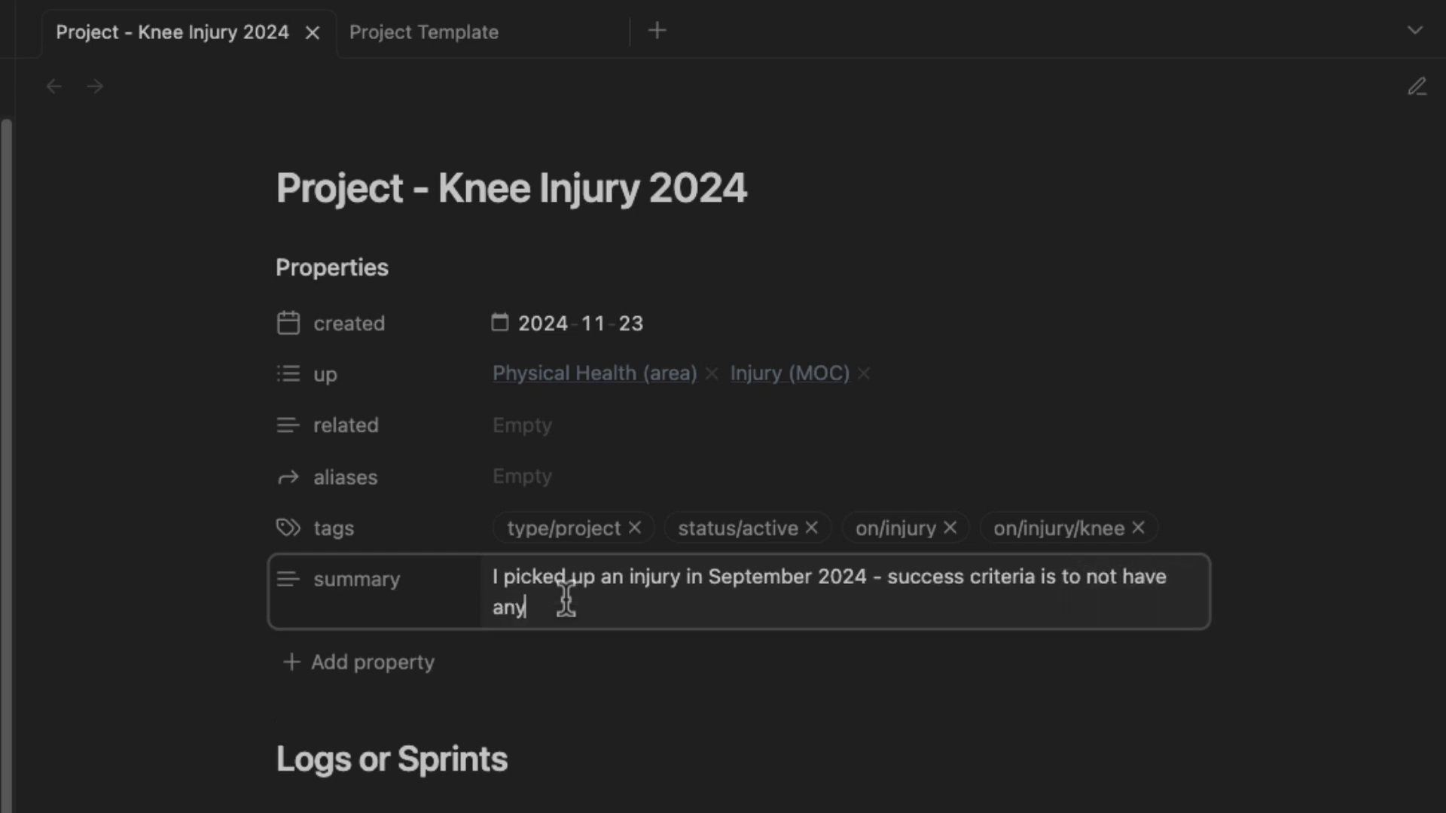
text( pain while runn)
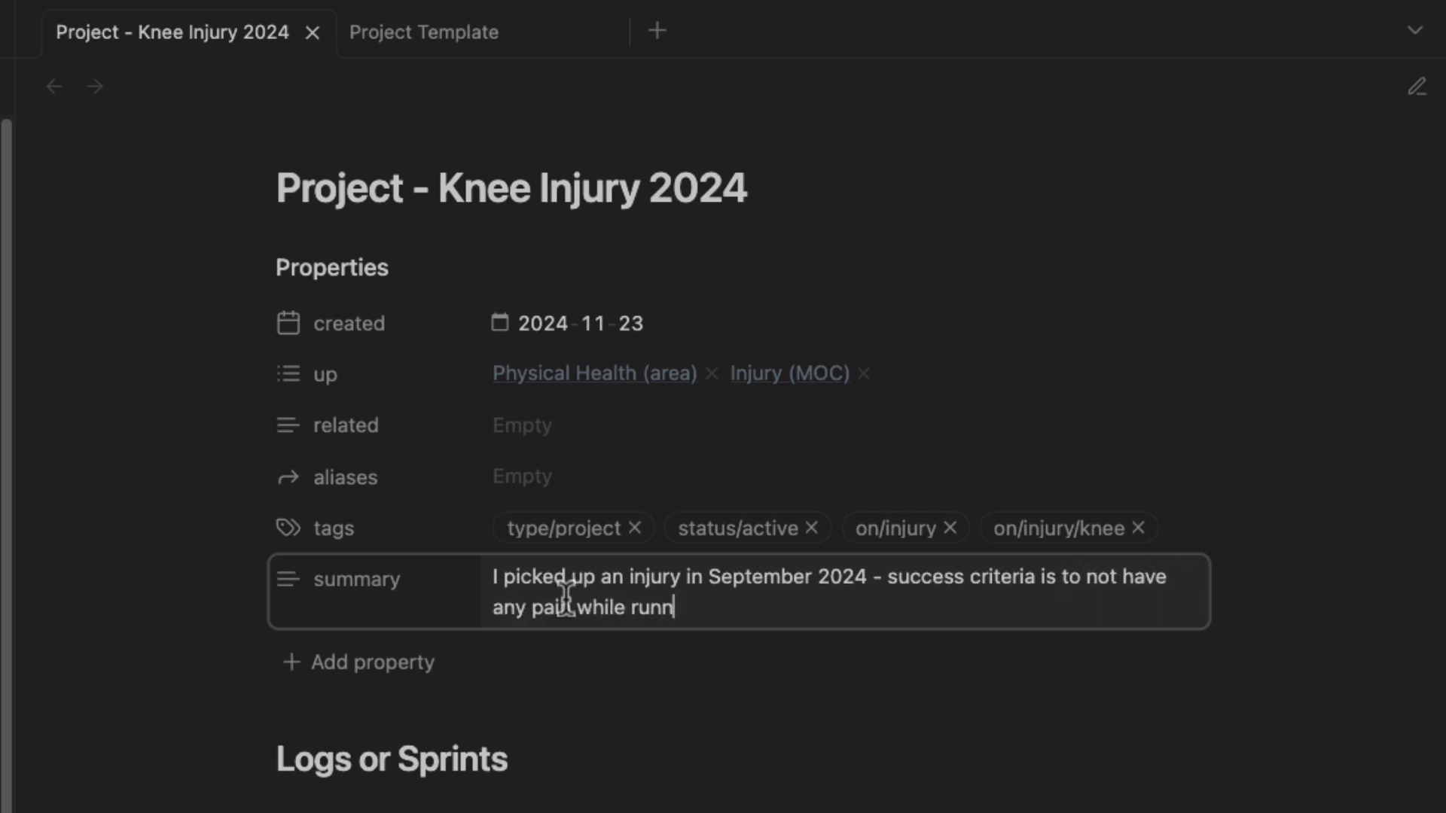
text(ing.)
scroll(562, 702, down, 3)
scroll(574, 700, up, 3)
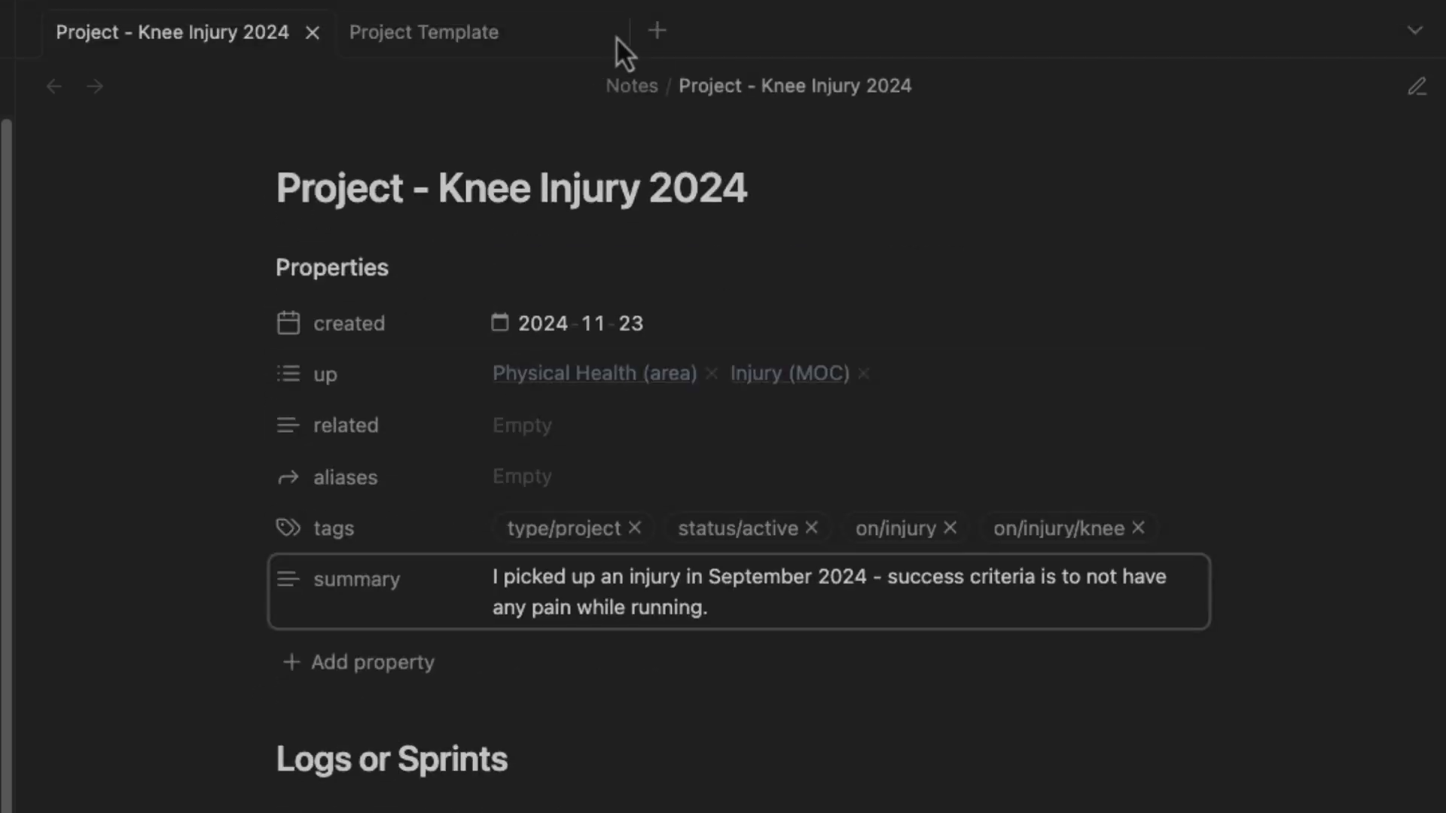
click(661, 42)
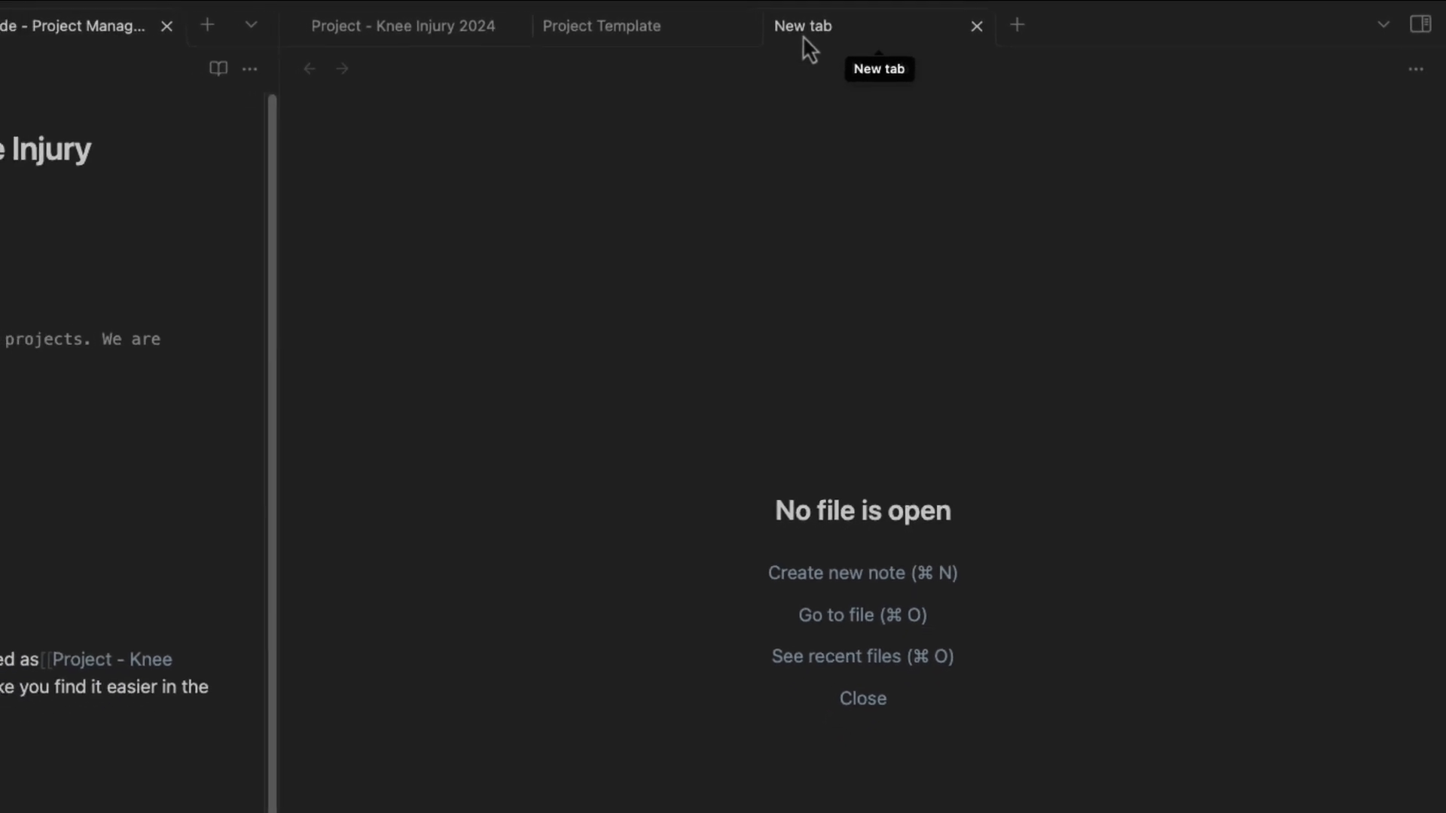
key(super+p)
text(local)
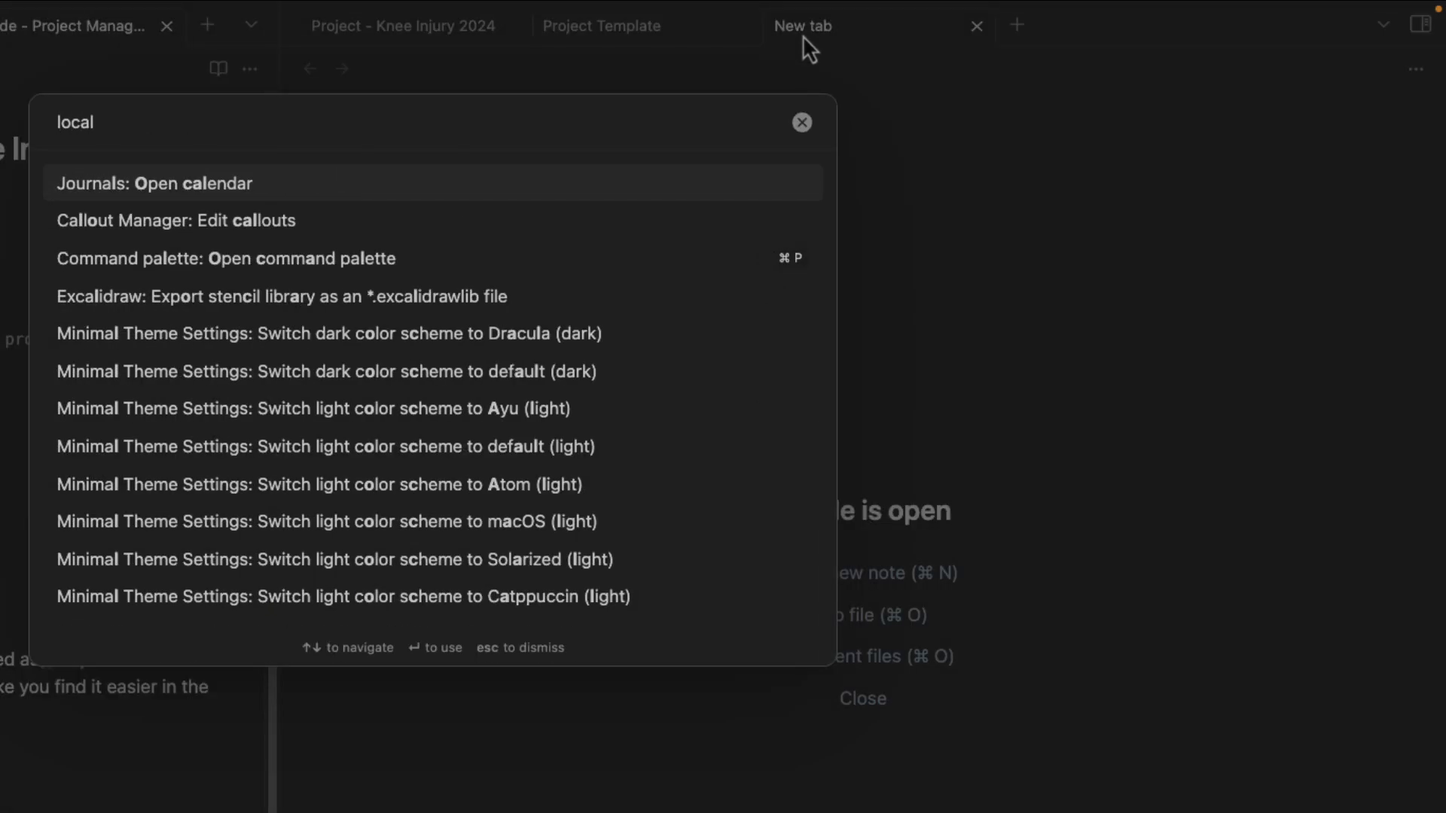
key(super+p)
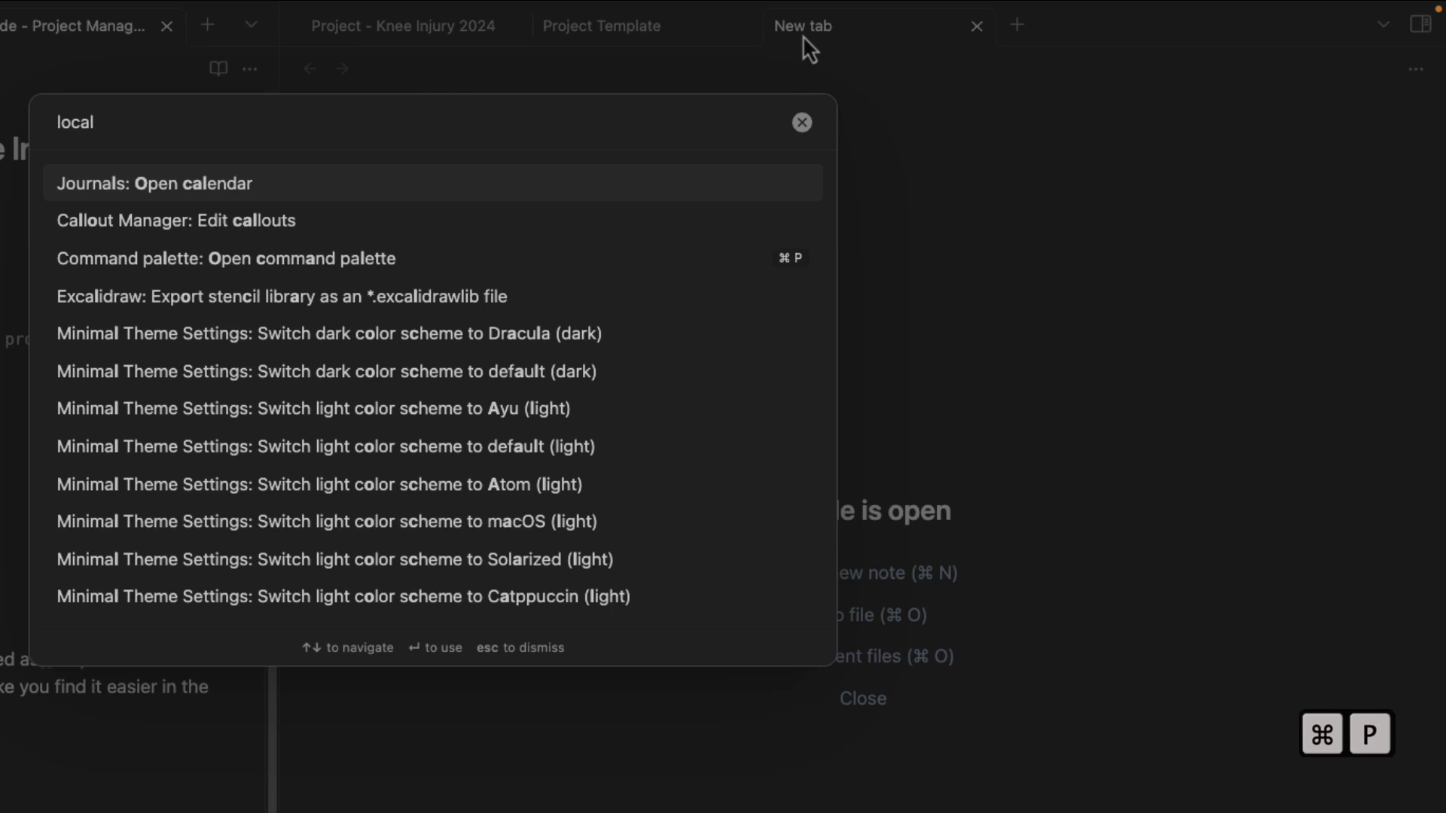
text(gf)
key(Escape)
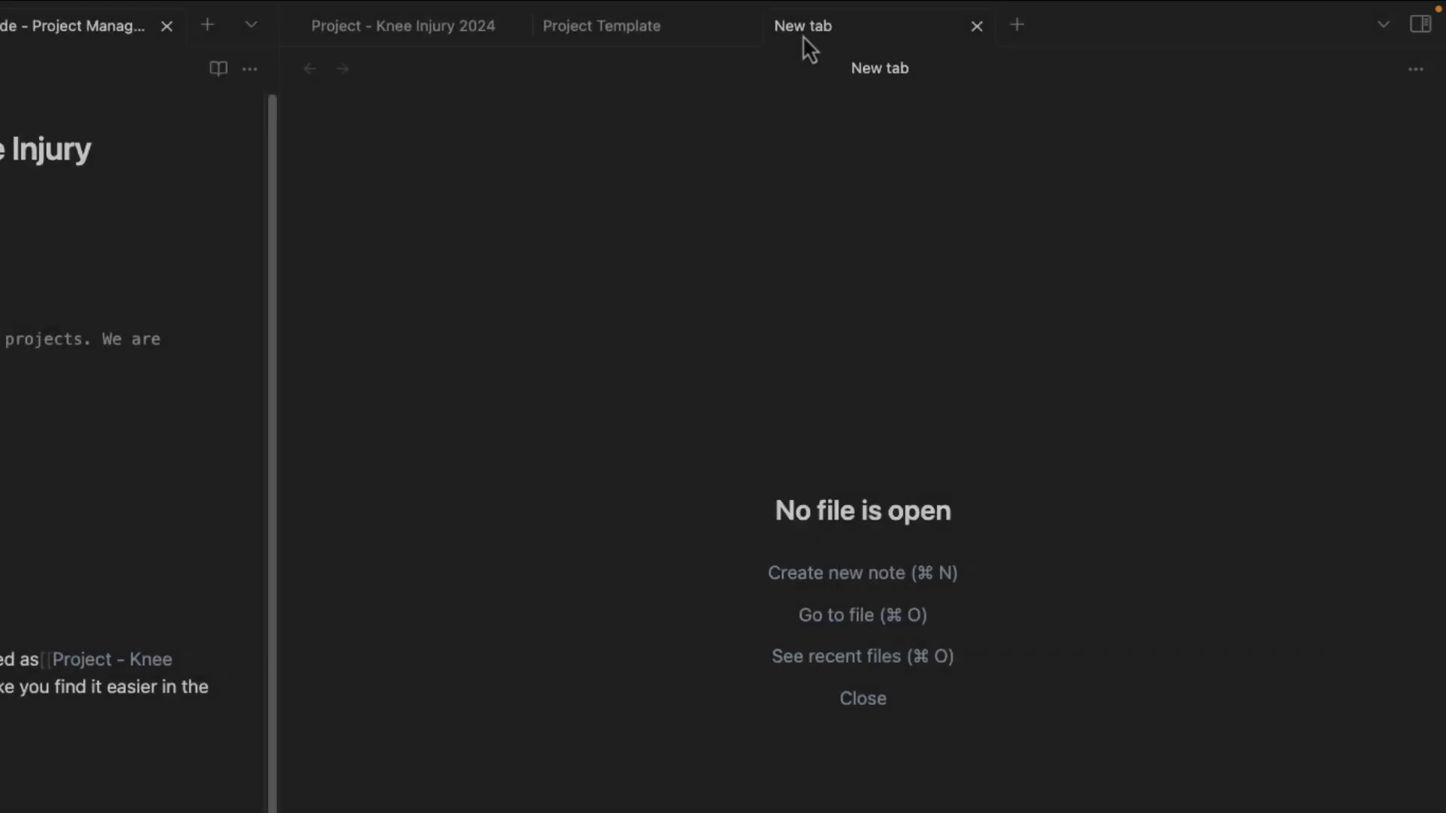
Open the local graph for the Project - Knee Injury 2024 note and reposition its project node.
click(377, 27)
key(super+p)
text(loca)
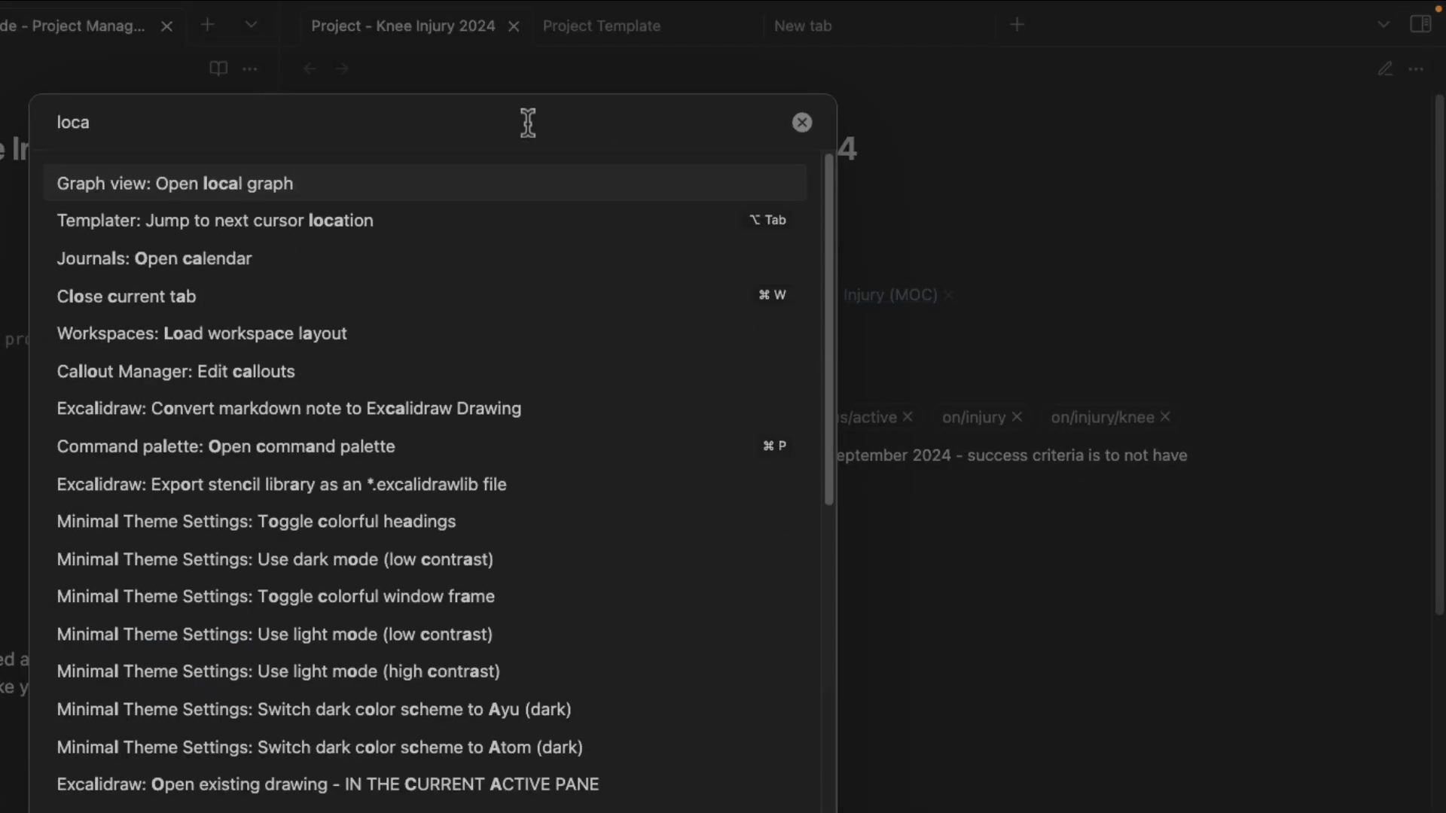
key(Return)
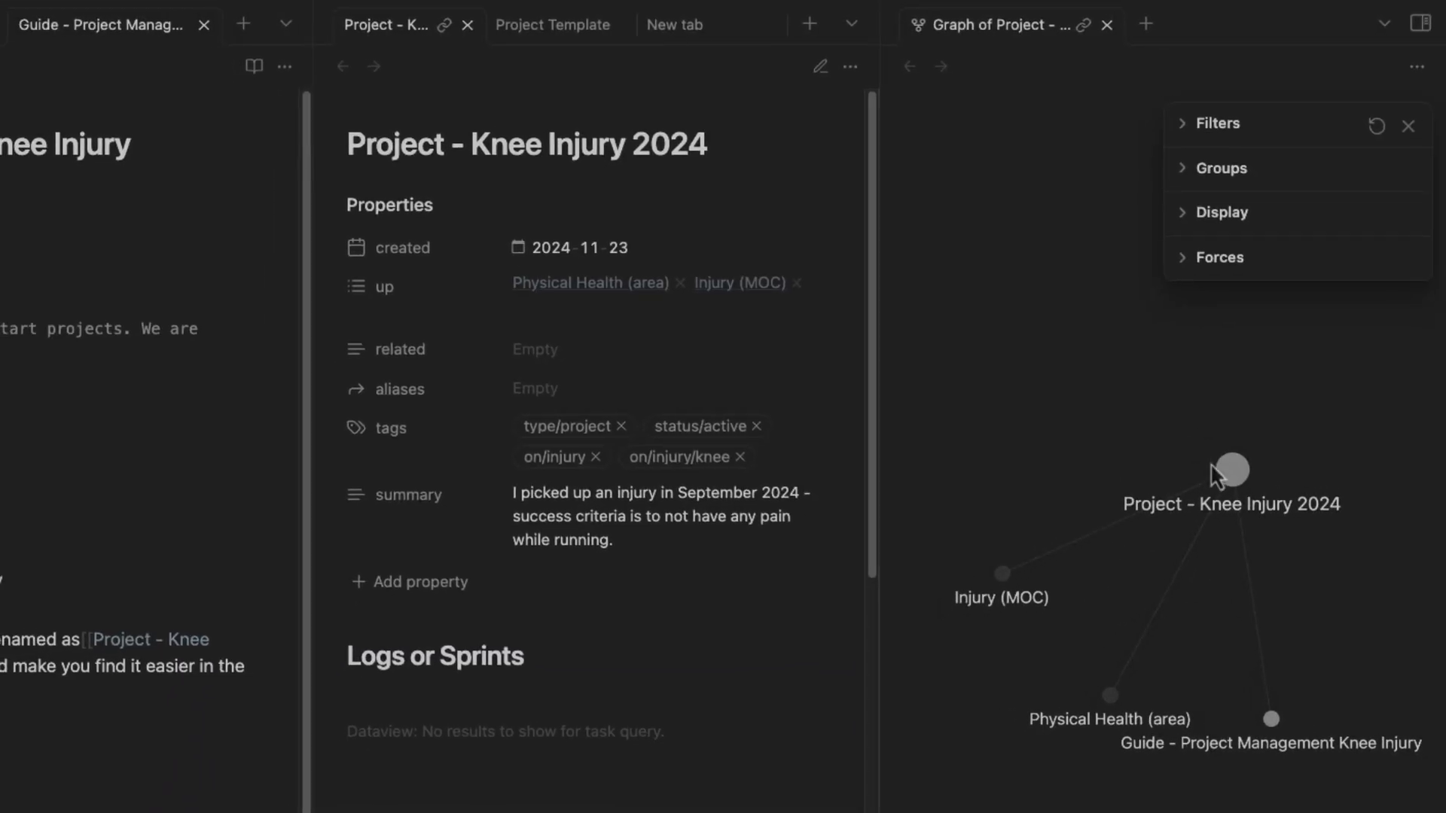
drag(1216, 474, 1105, 514)
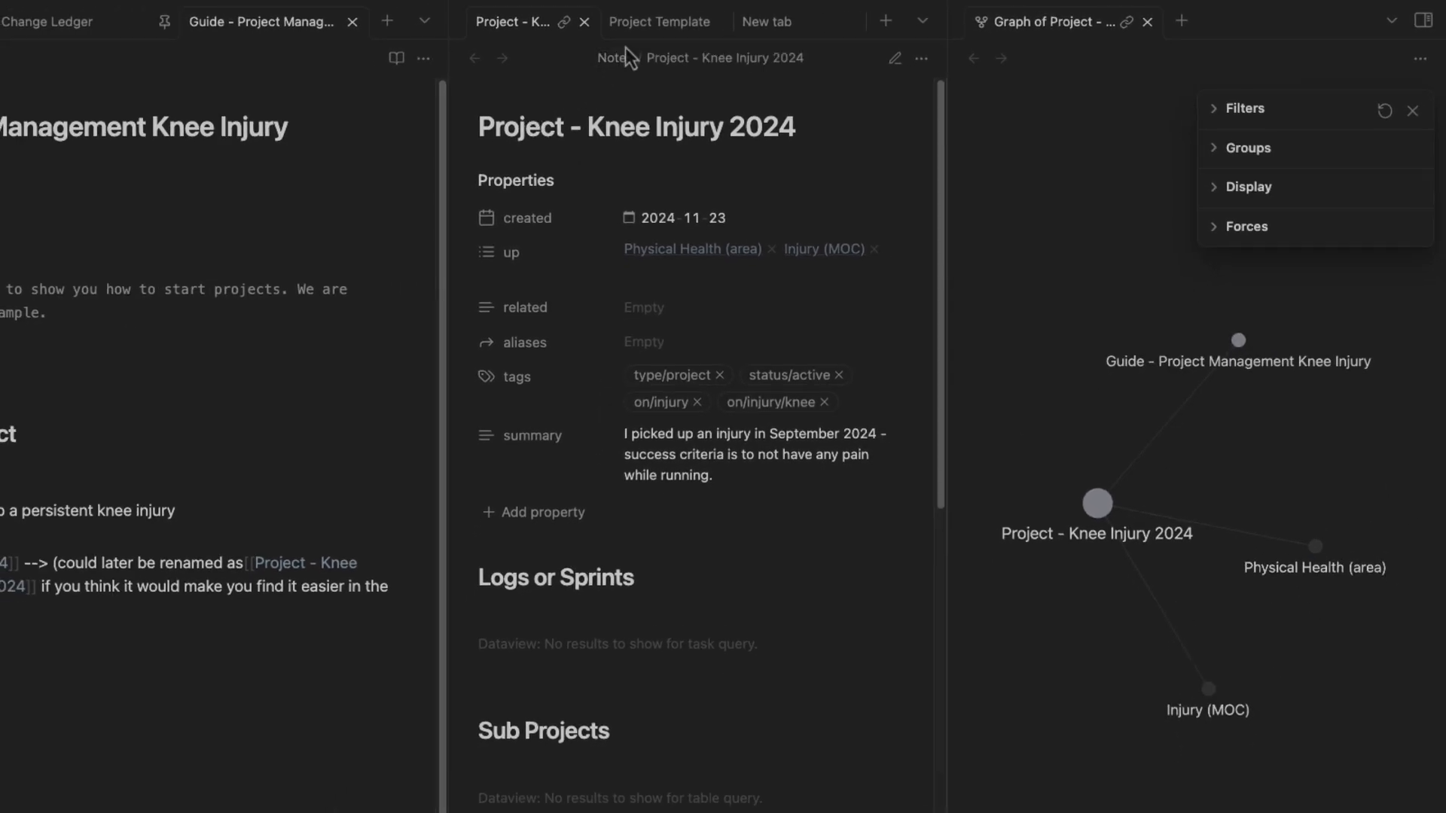
scroll(604, 590, down, 10)
scroll(600, 594, up, 10)
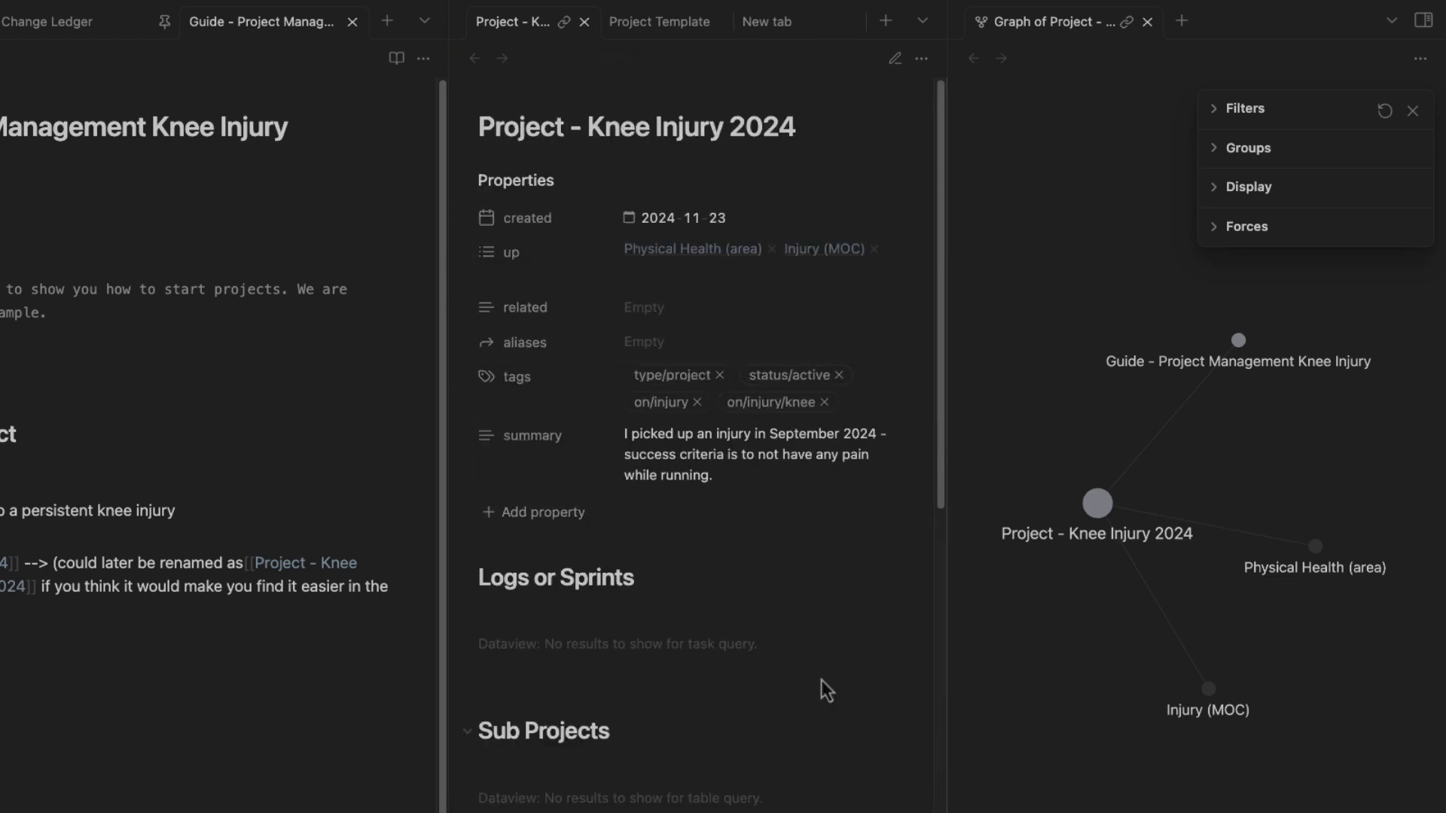
drag(588, 127, 814, 113)
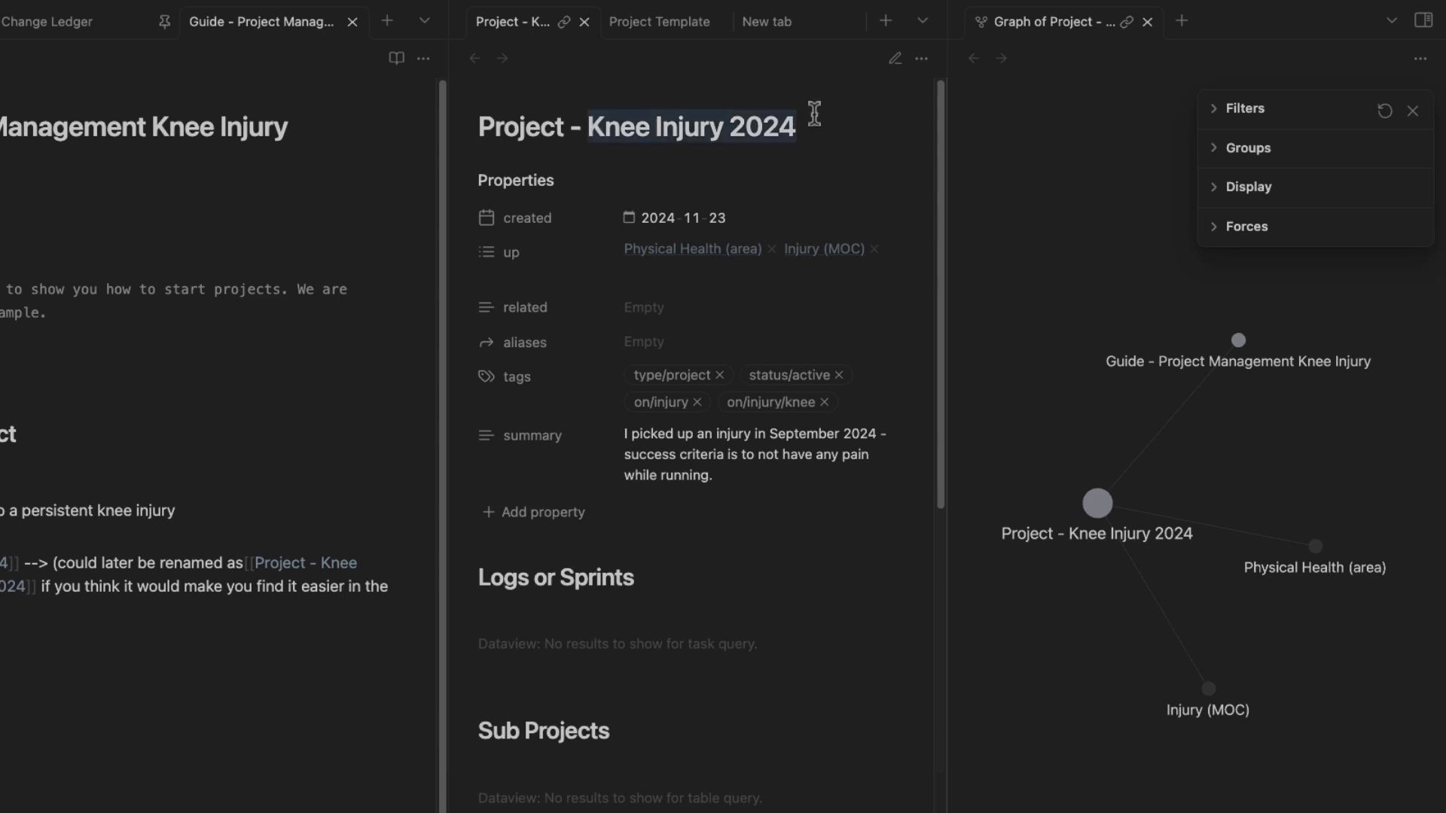
Add a level-two heading "2. Create parents" at the end of the guide note, below the Create a project list.
click(99, 617)
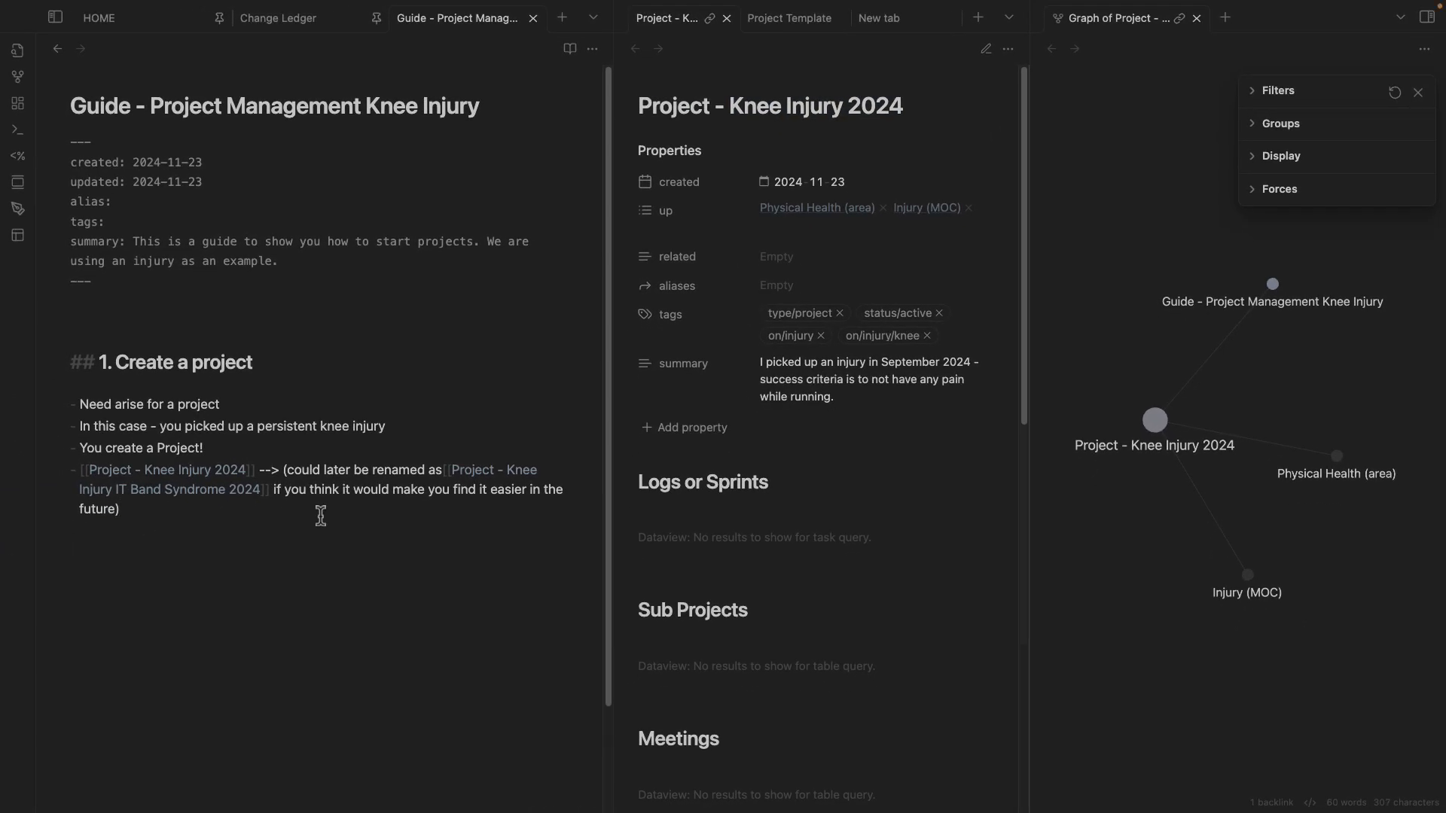
key(Return)
key(Return)
text(###)
key(BackSpace)
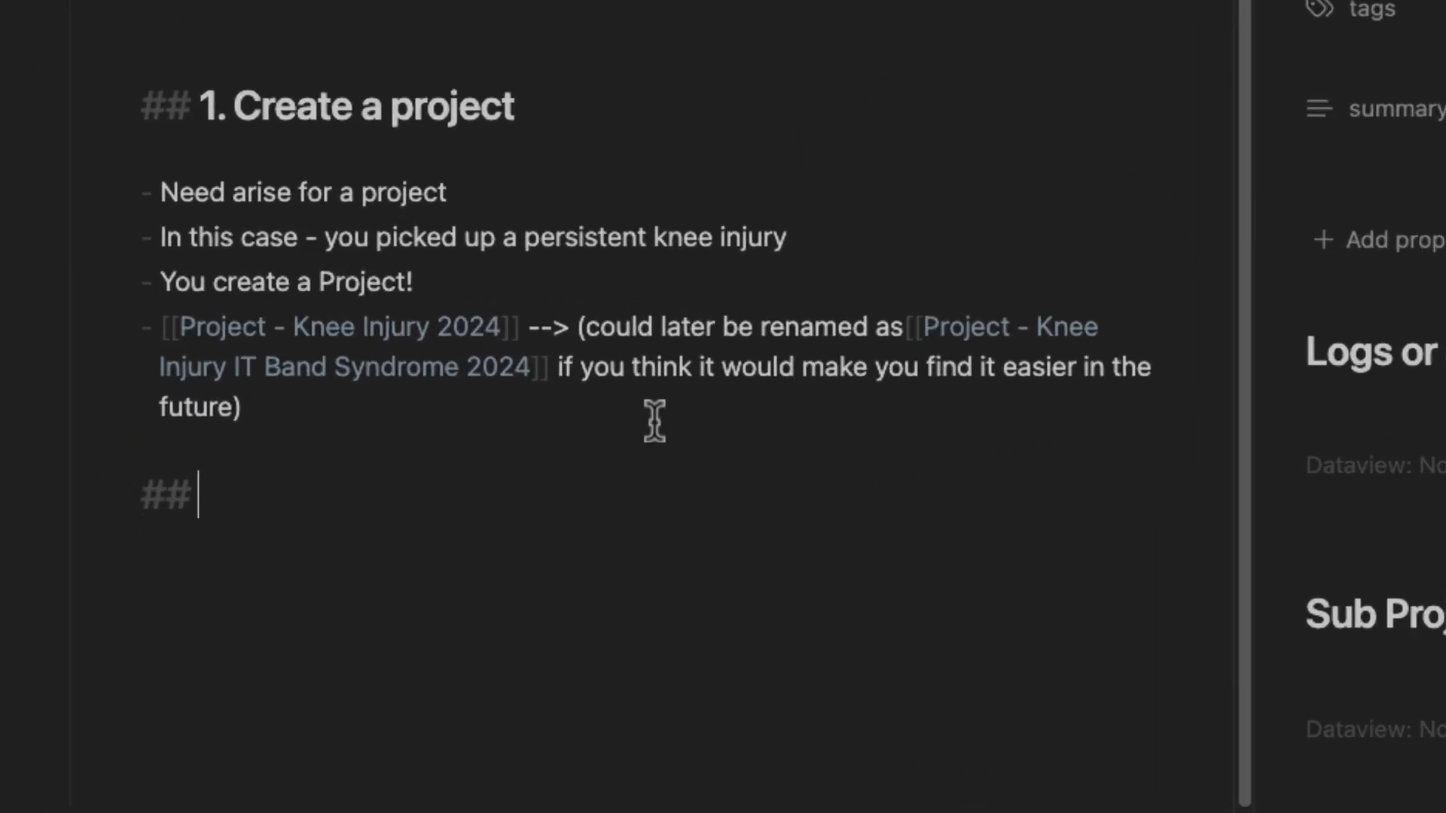
text(2. Create pa)
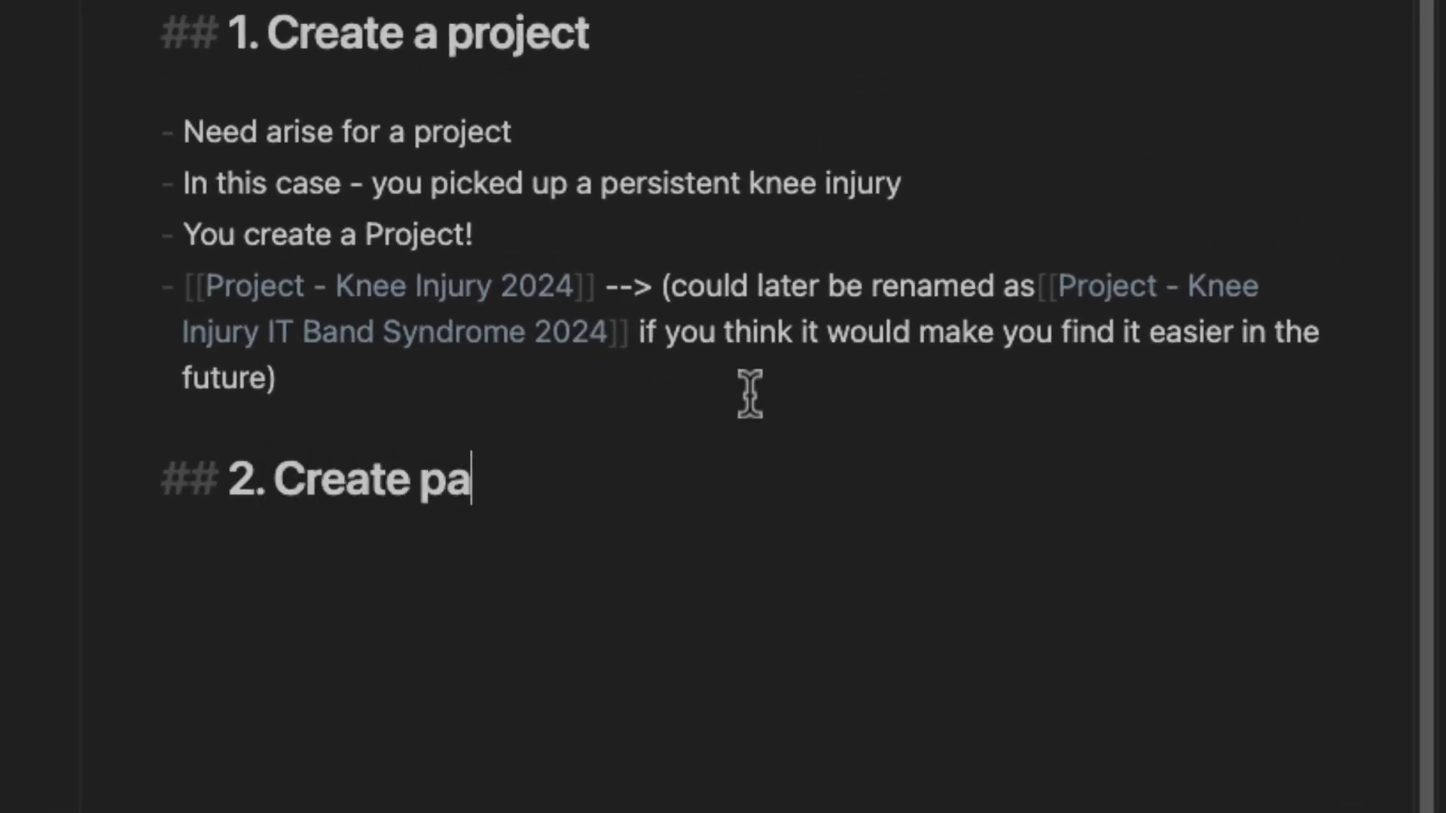
text(rents)
key(Return)
key(Return)
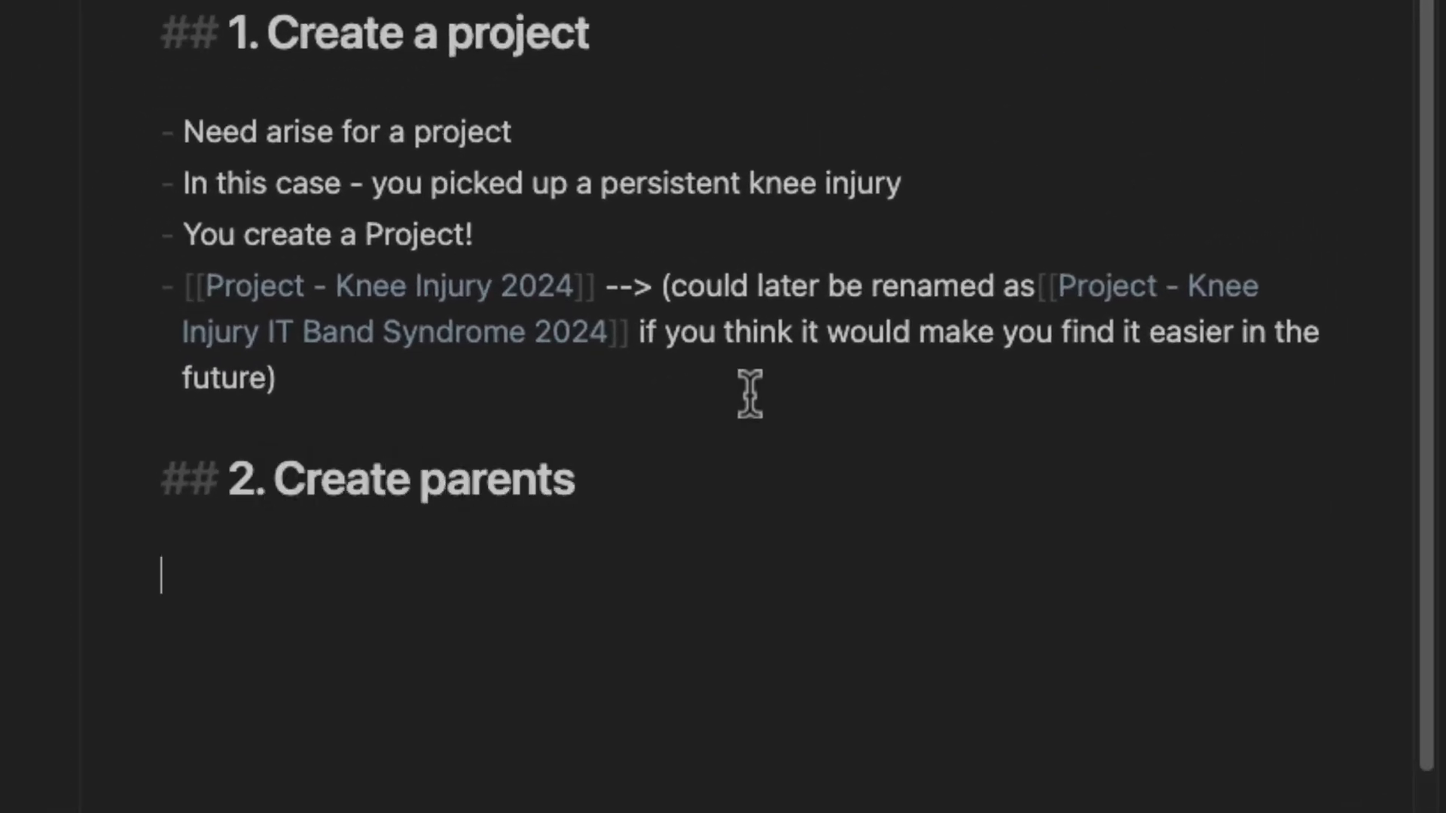
List links to Physical Health (area) and, below it, Injury (MOC) as bullets under the Create parents heading.
text(- )
text([[Injury)
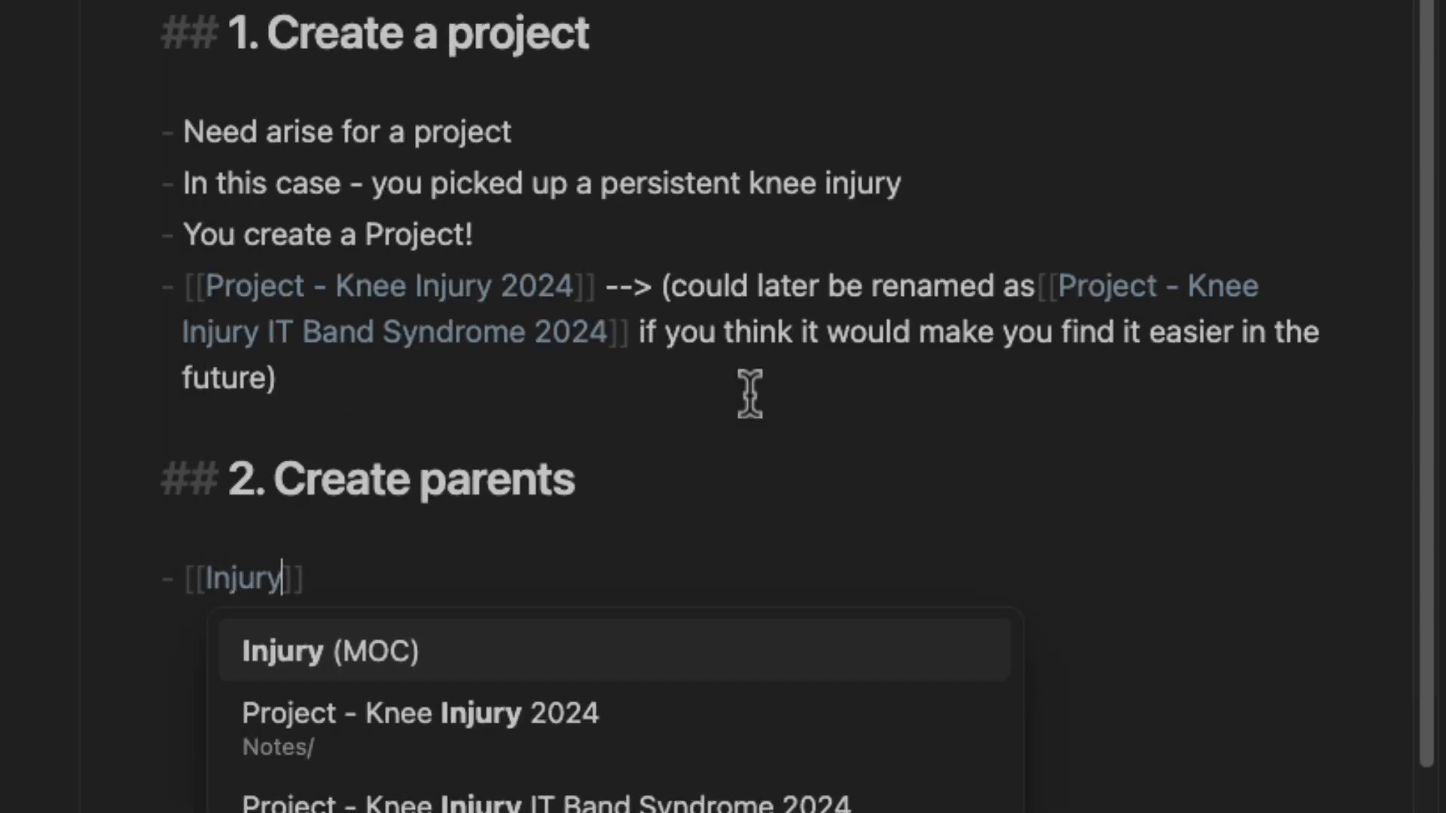
key(Return)
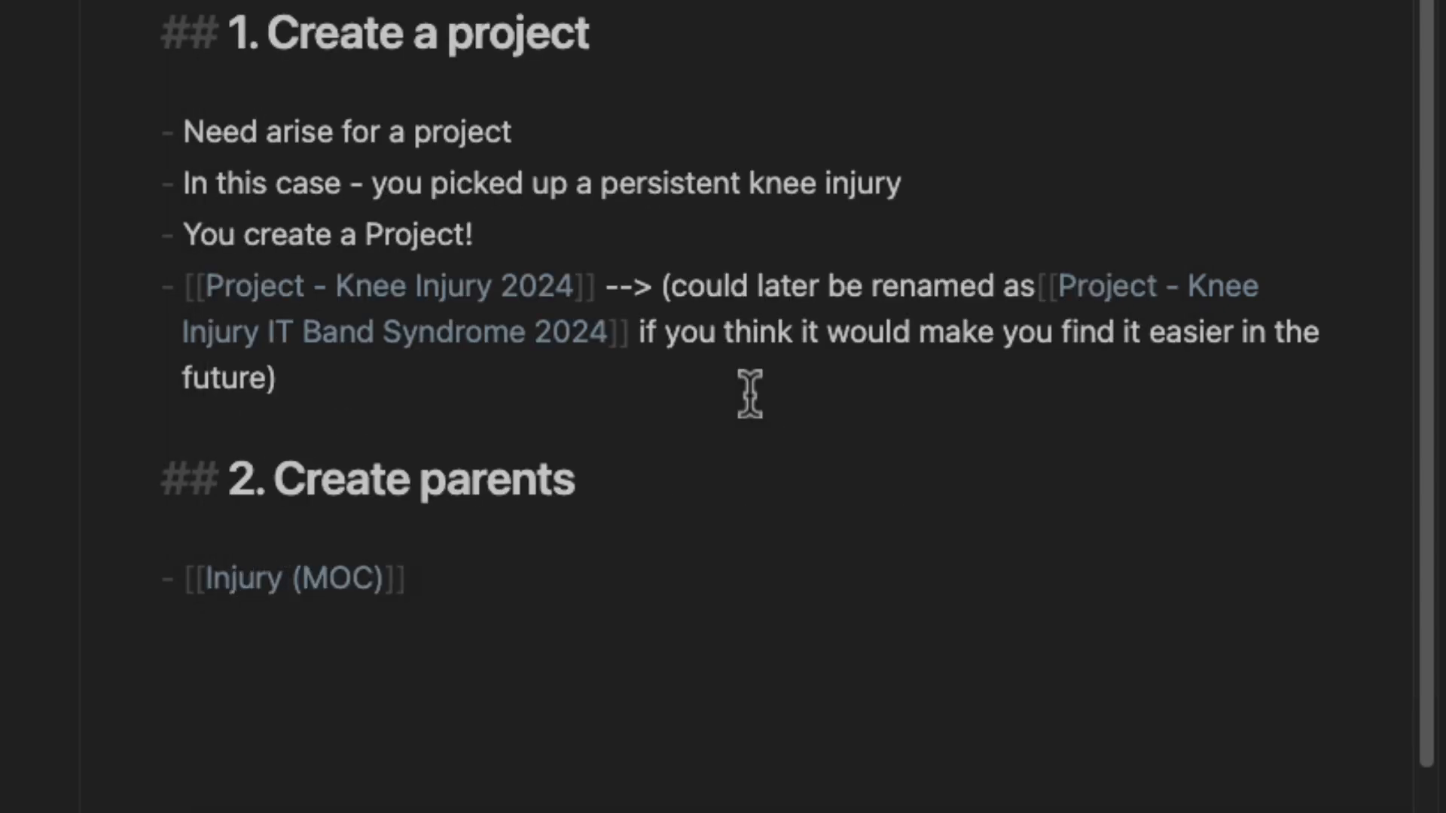
key(Up)
key(Return)
text(- )
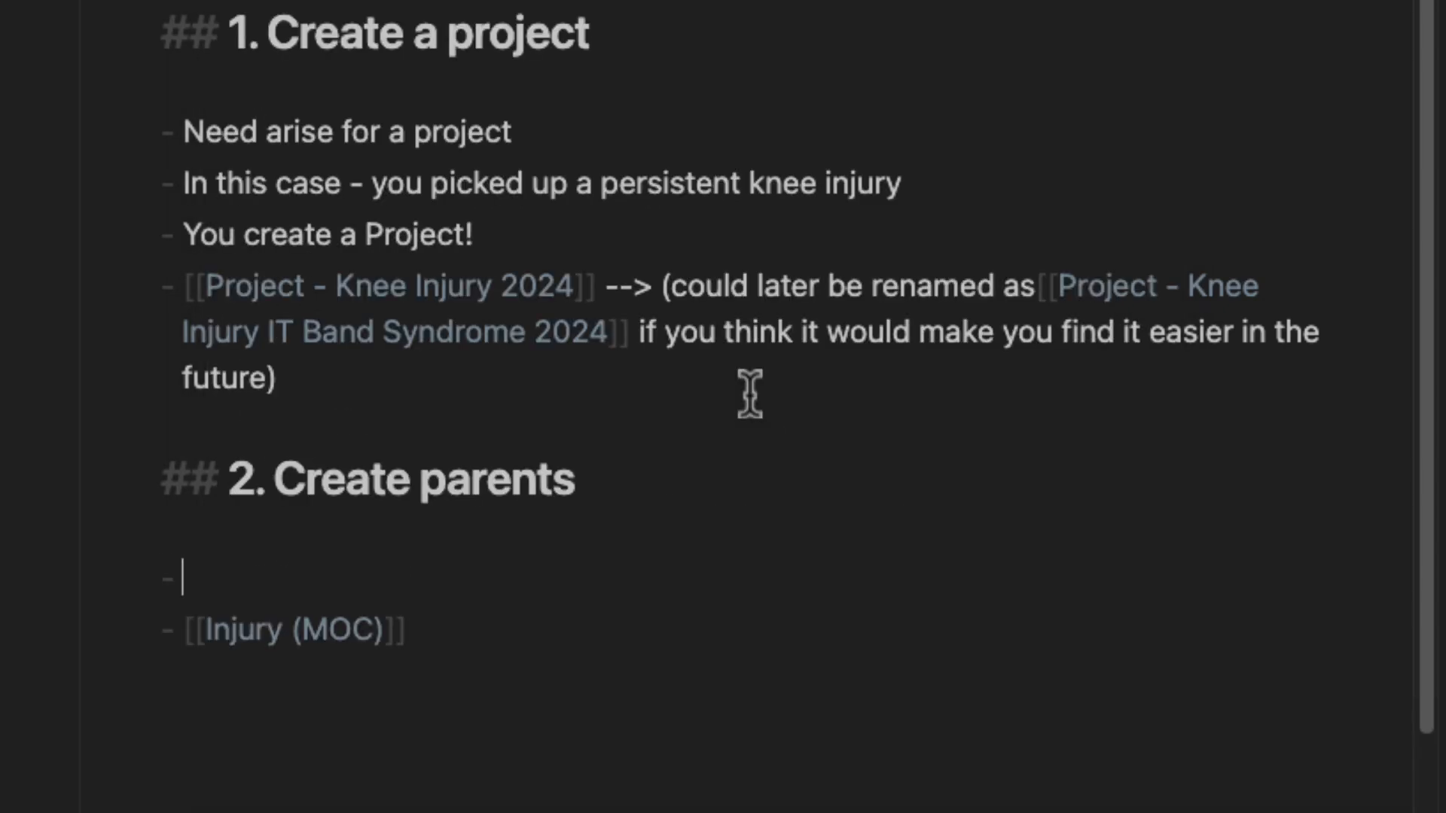
text([[Healt)
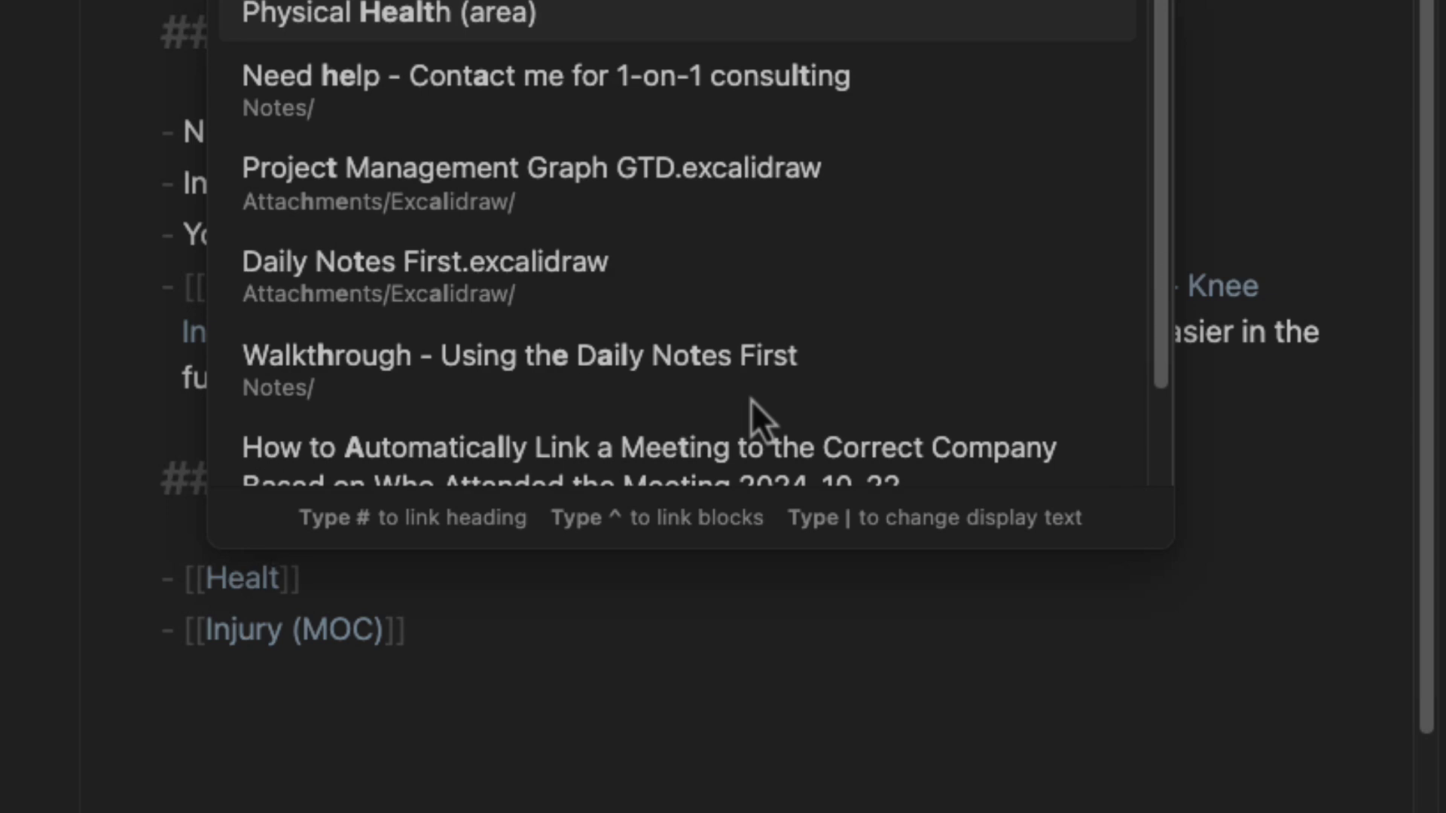
key(Return)
click(663, 549)
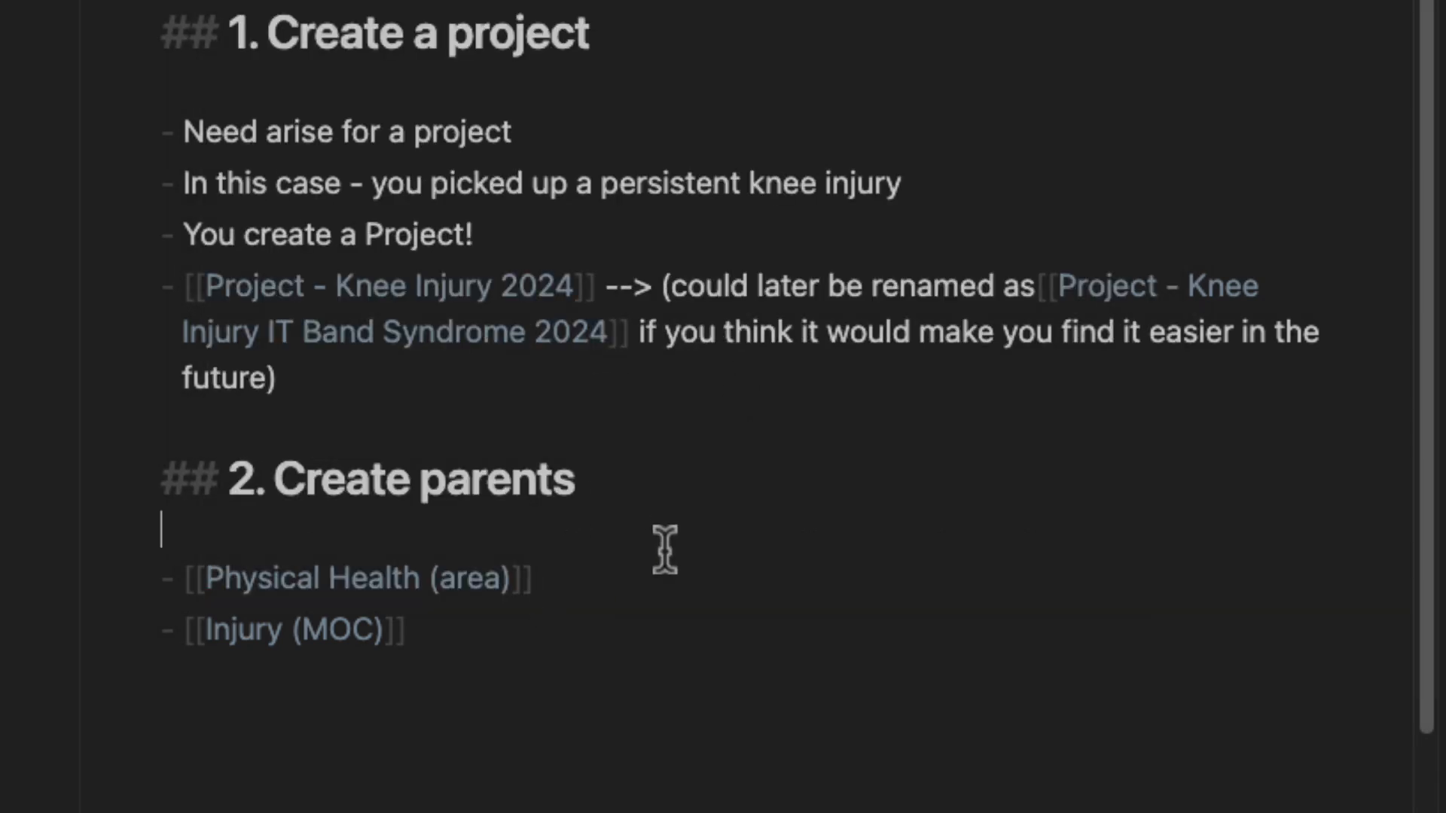
Examine the Physical Health (area) and Injury (MOC) bullets under Create parents, highlighting each entry in turn.
click(596, 655)
drag(562, 633, 644, 589)
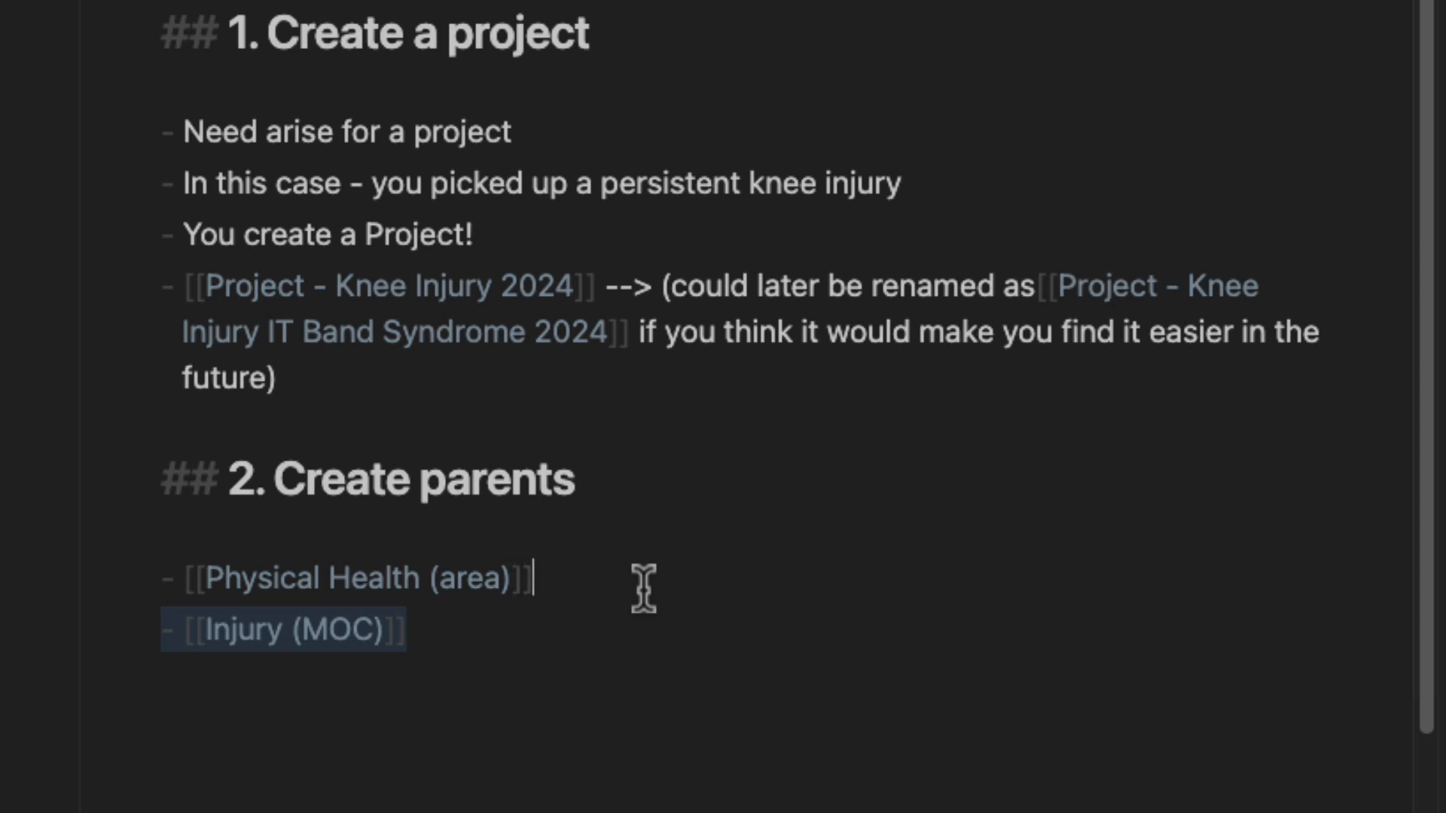
drag(517, 647, 12, 676)
drag(561, 577, 10, 555)
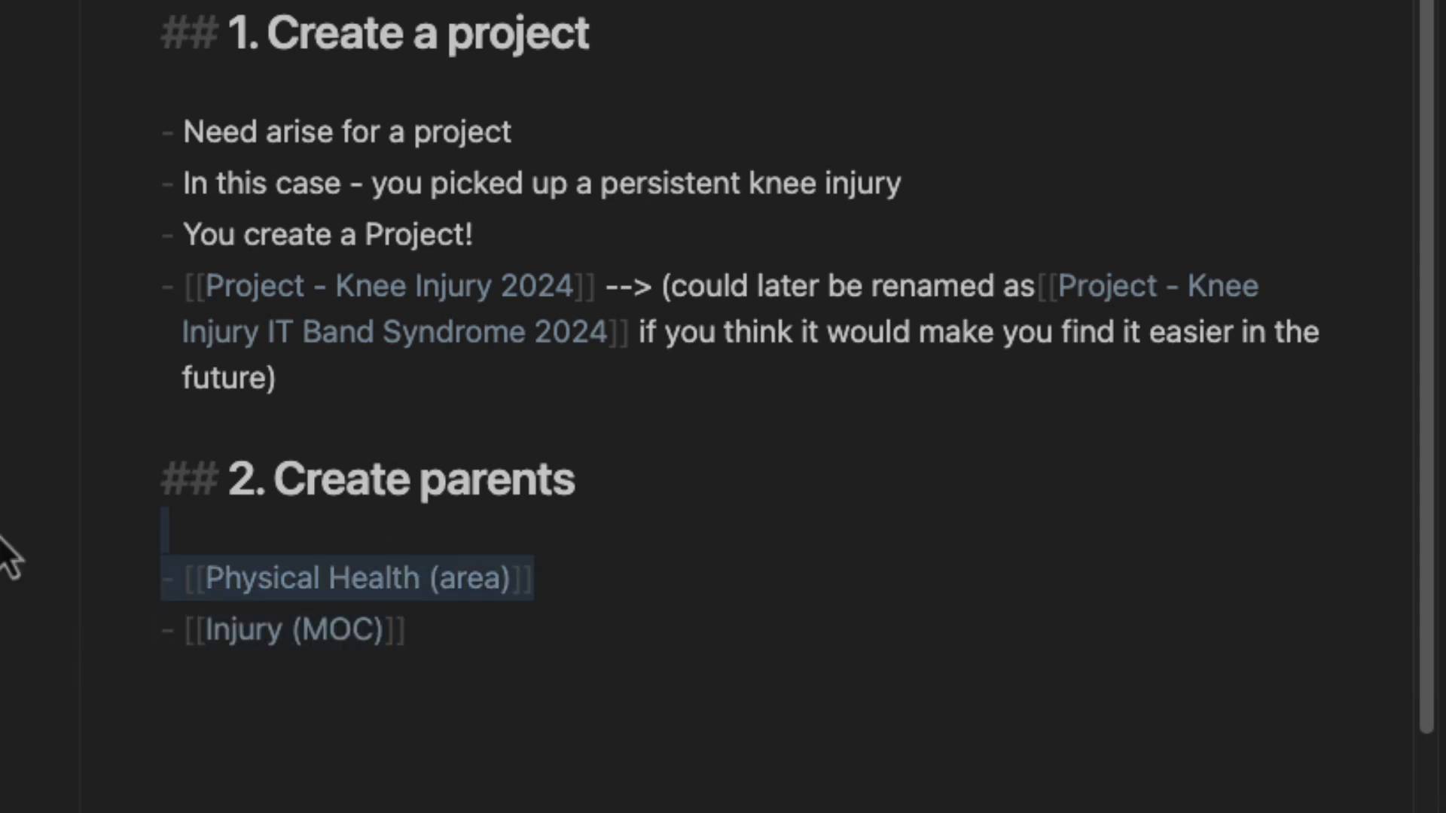
mouse_move(487, 623)
mouse_down()
mouse_move(10, 590)
mouse_move(145, 603)
mouse_up()
click(607, 584)
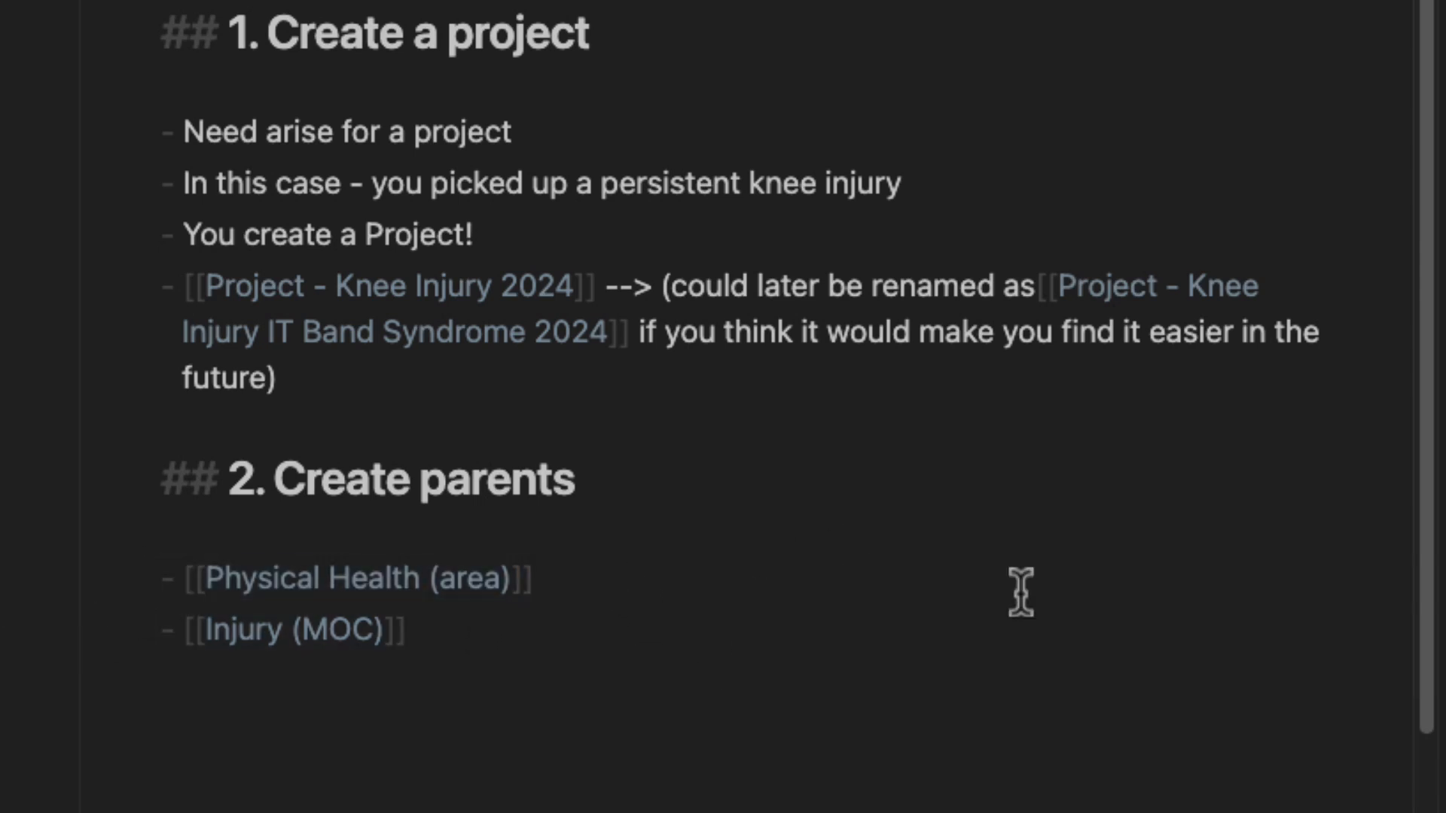
mouse_move(591, 633)
mouse_down()
mouse_move(25, 626)
mouse_move(205, 584)
mouse_up()
drag(658, 649, 59, 629)
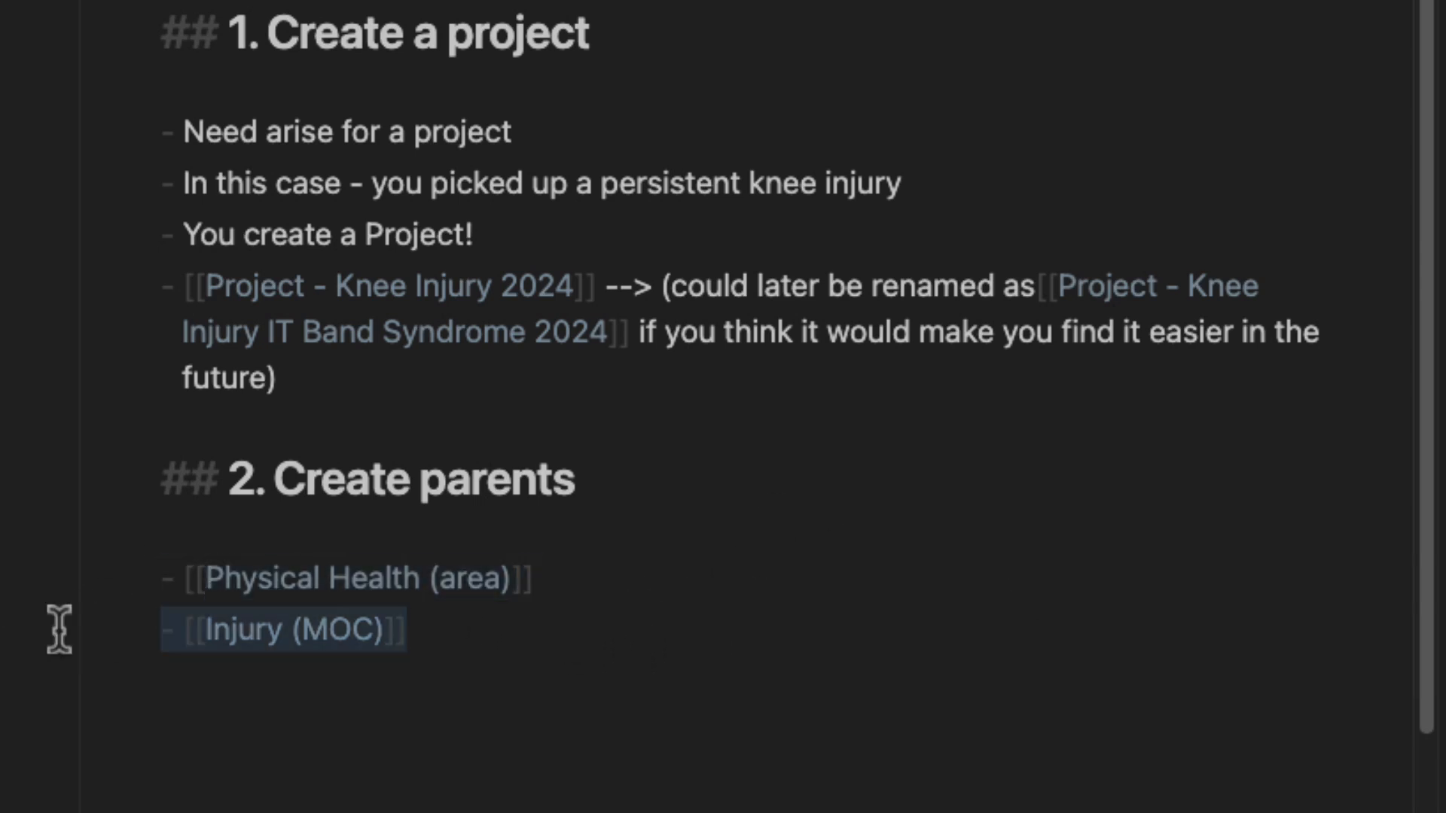
mouse_move(454, 619)
mouse_down()
mouse_move(409, 643)
mouse_move(2, 631)
mouse_up()
drag(673, 580, 7, 587)
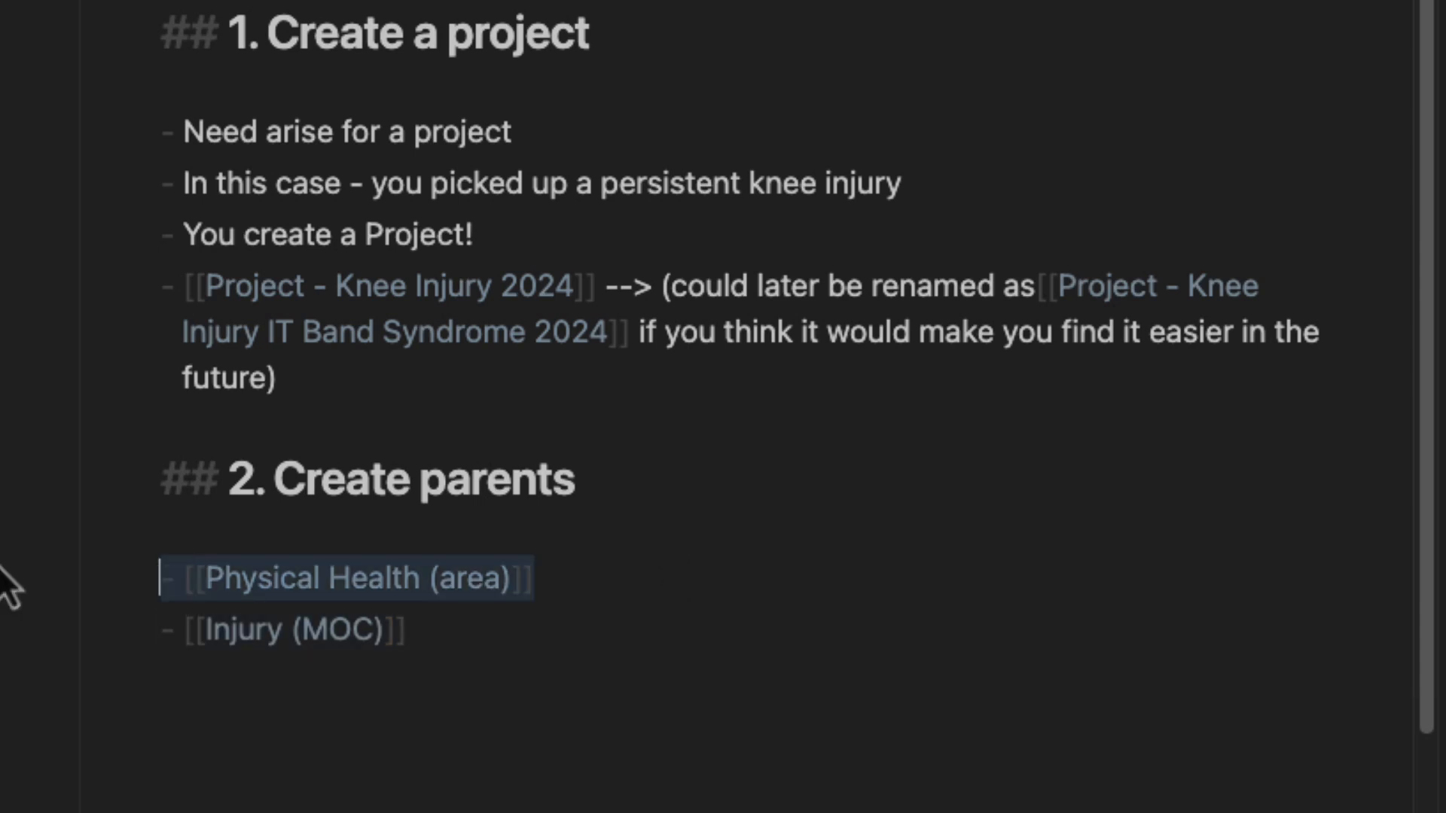
click(541, 642)
mouse_move(906, 562)
mouse_down()
mouse_move(344, 691)
mouse_move(592, 527)
mouse_move(540, 623)
mouse_move(7, 630)
mouse_move(89, 573)
mouse_up()
click(608, 640)
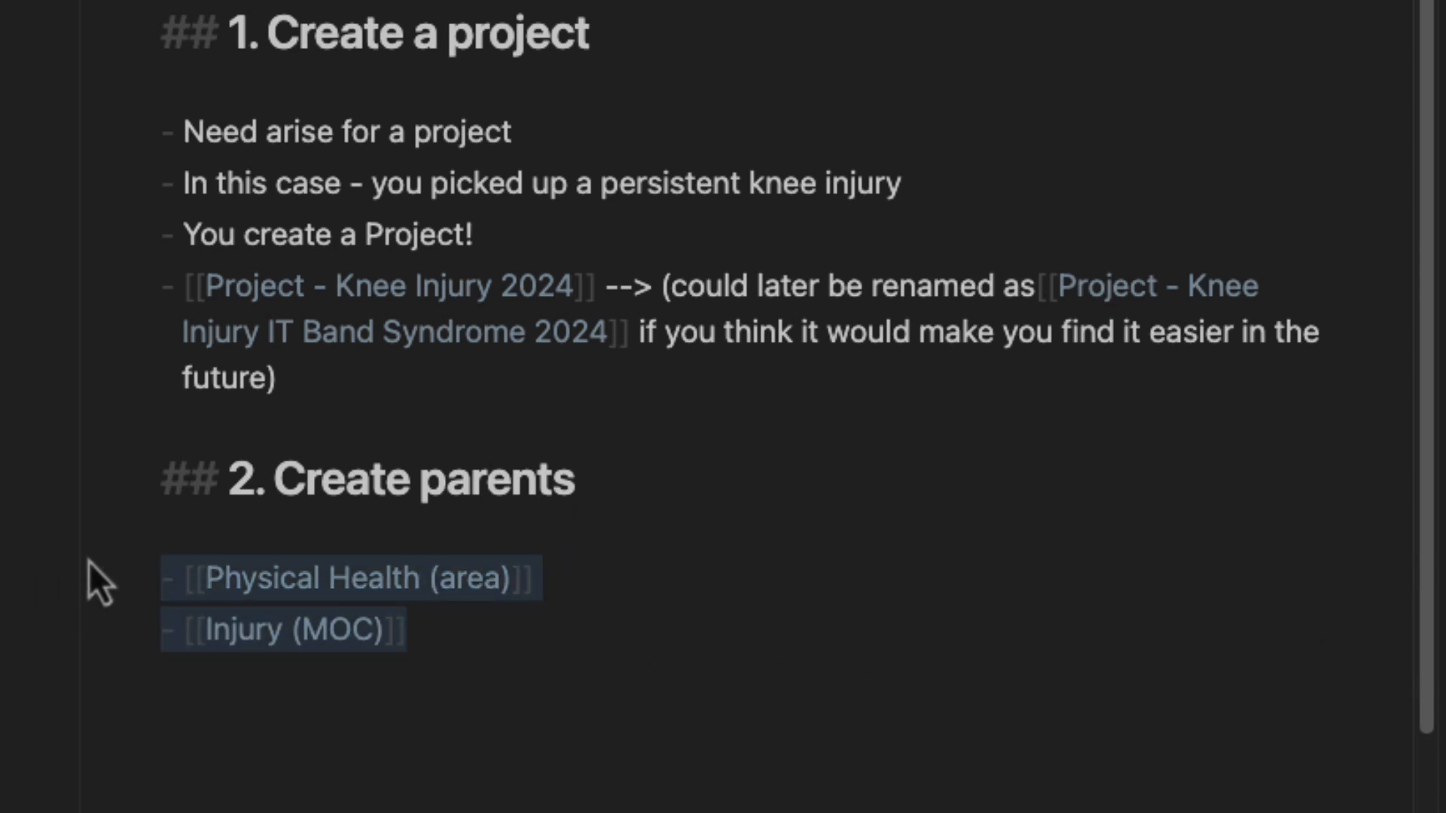
click(956, 626)
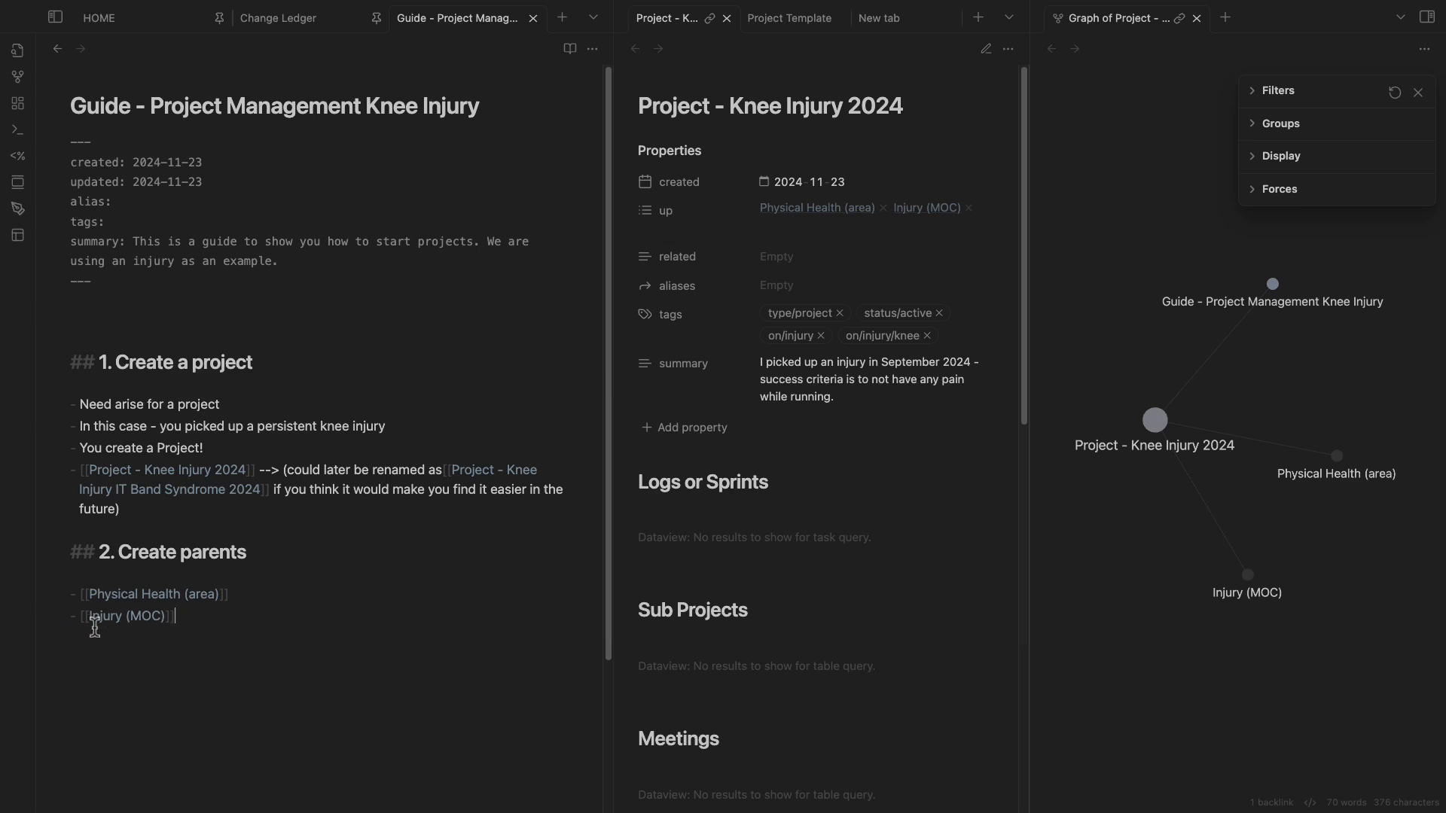
Create the Injury (MOC) note in place of the open Project Template and move its node above the project node in the graph.
click(790, 17)
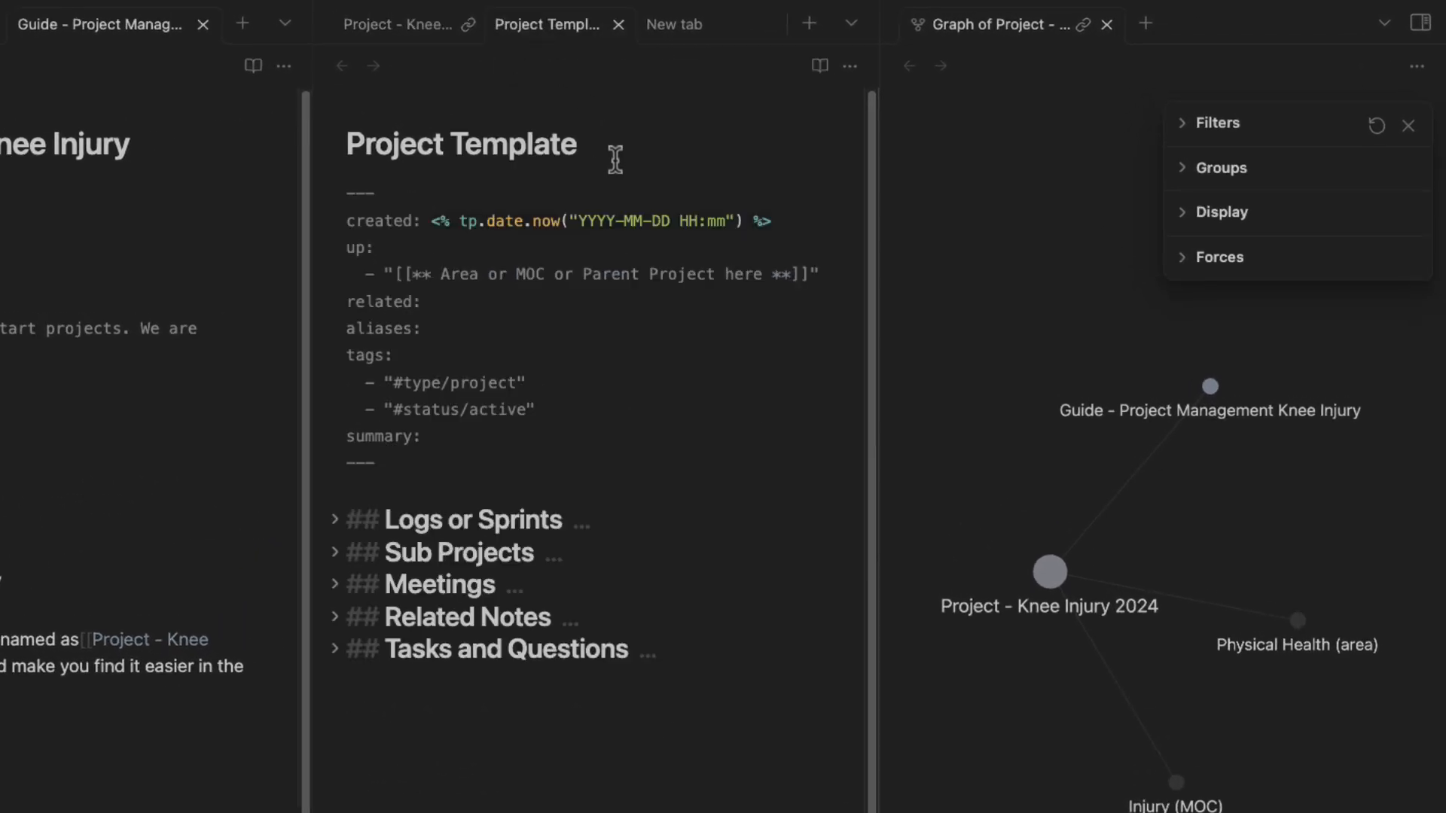
key(super+o)
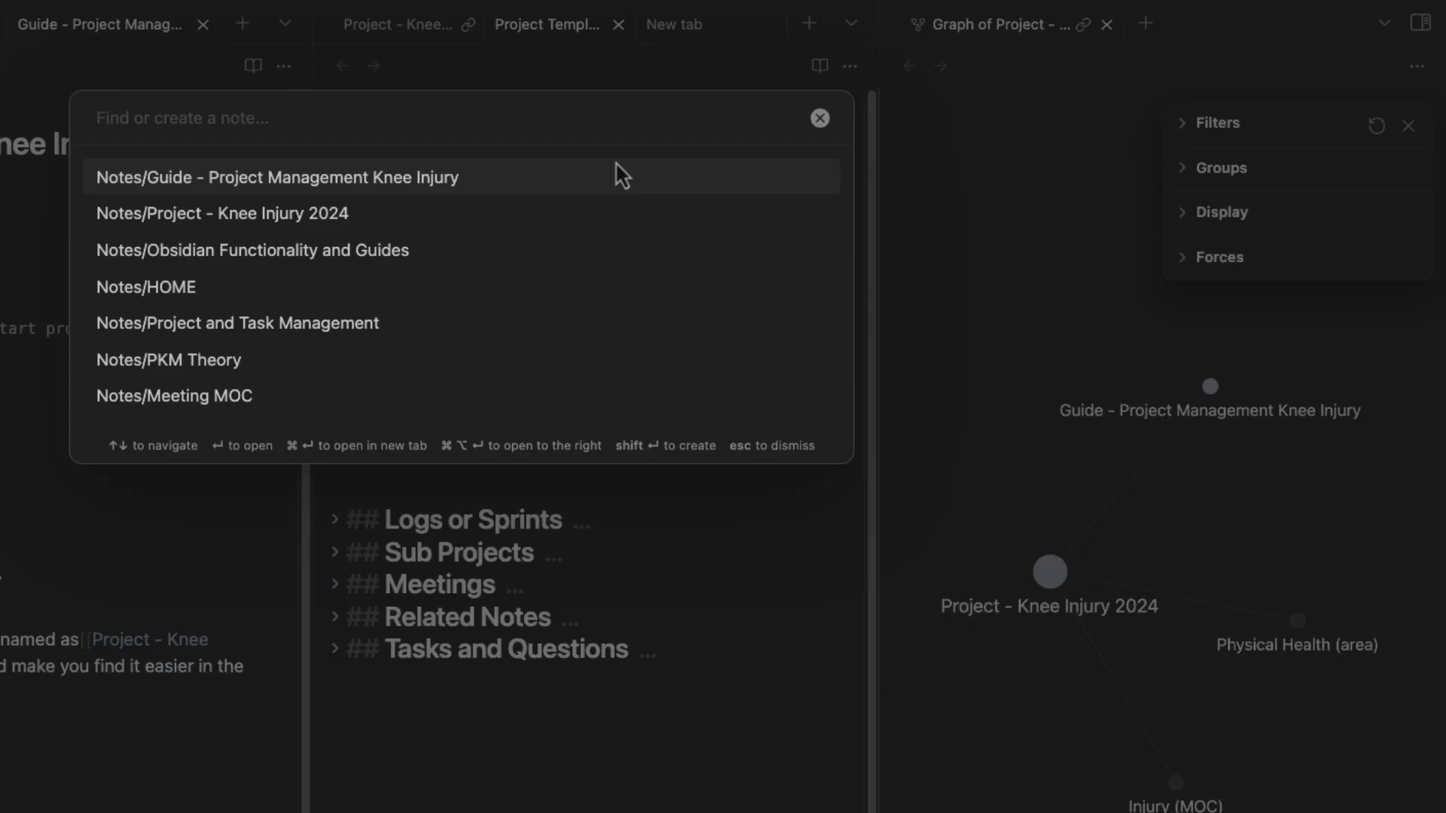
text(inj)
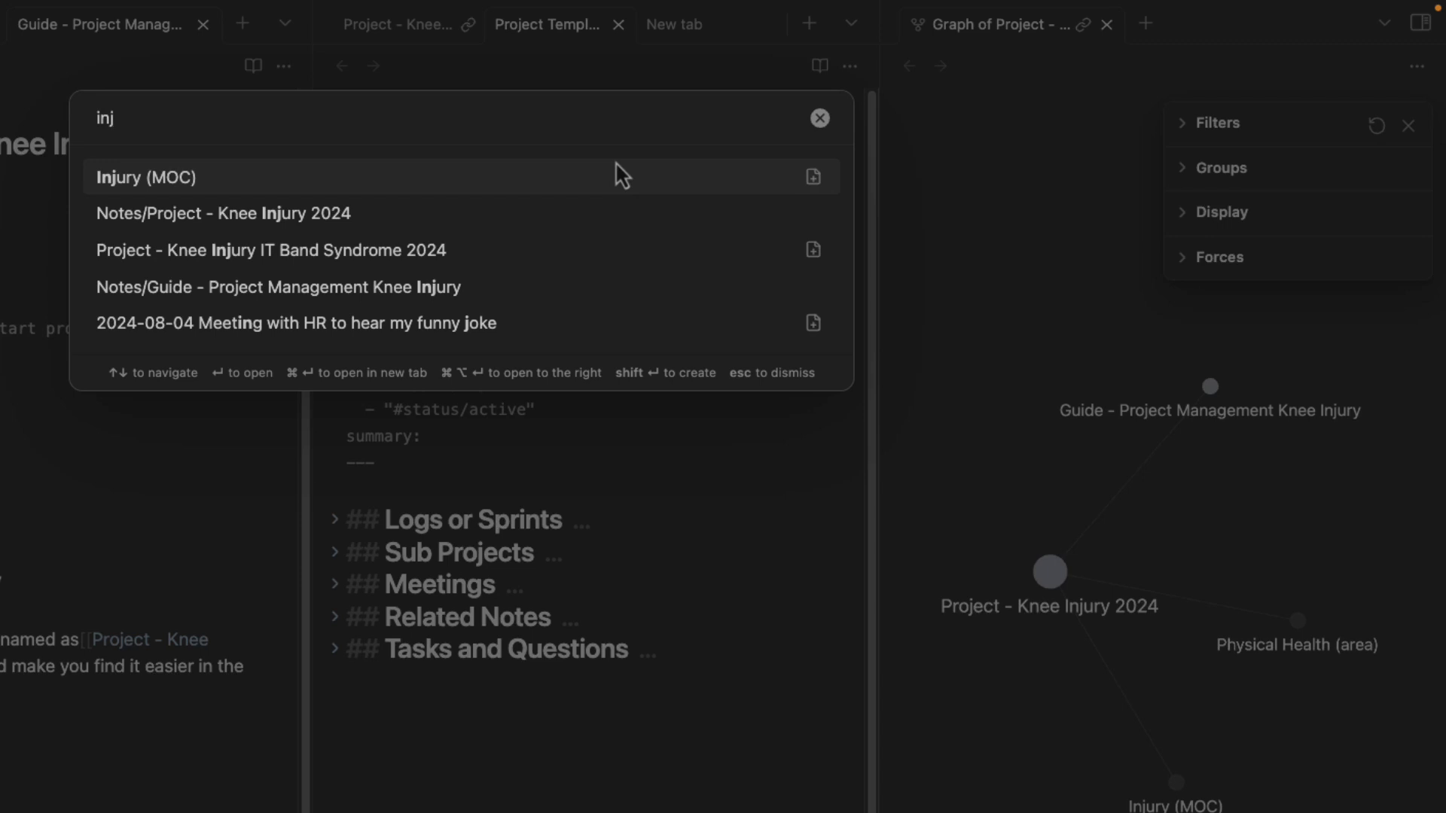
key(Return)
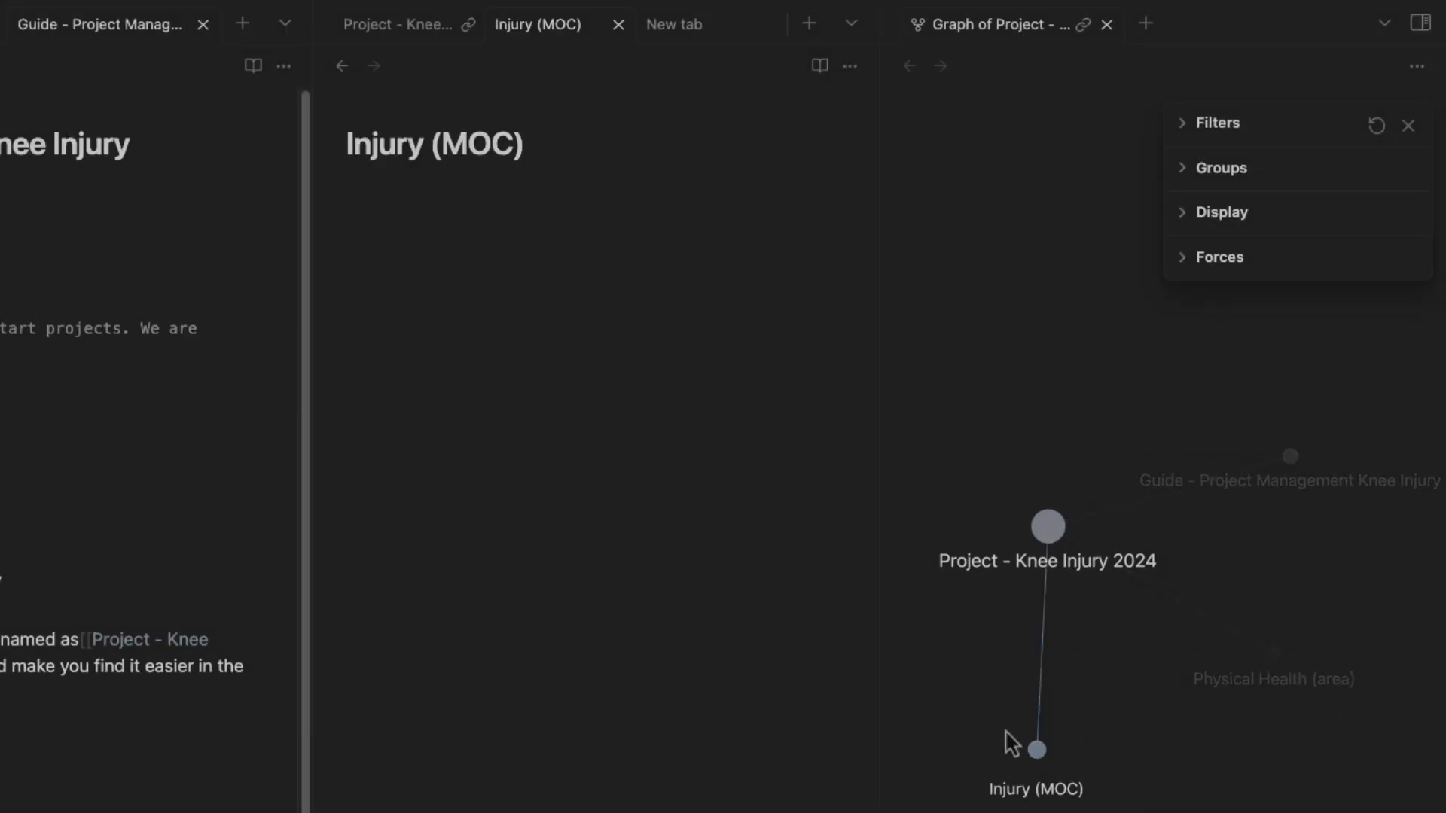
drag(1008, 734, 994, 392)
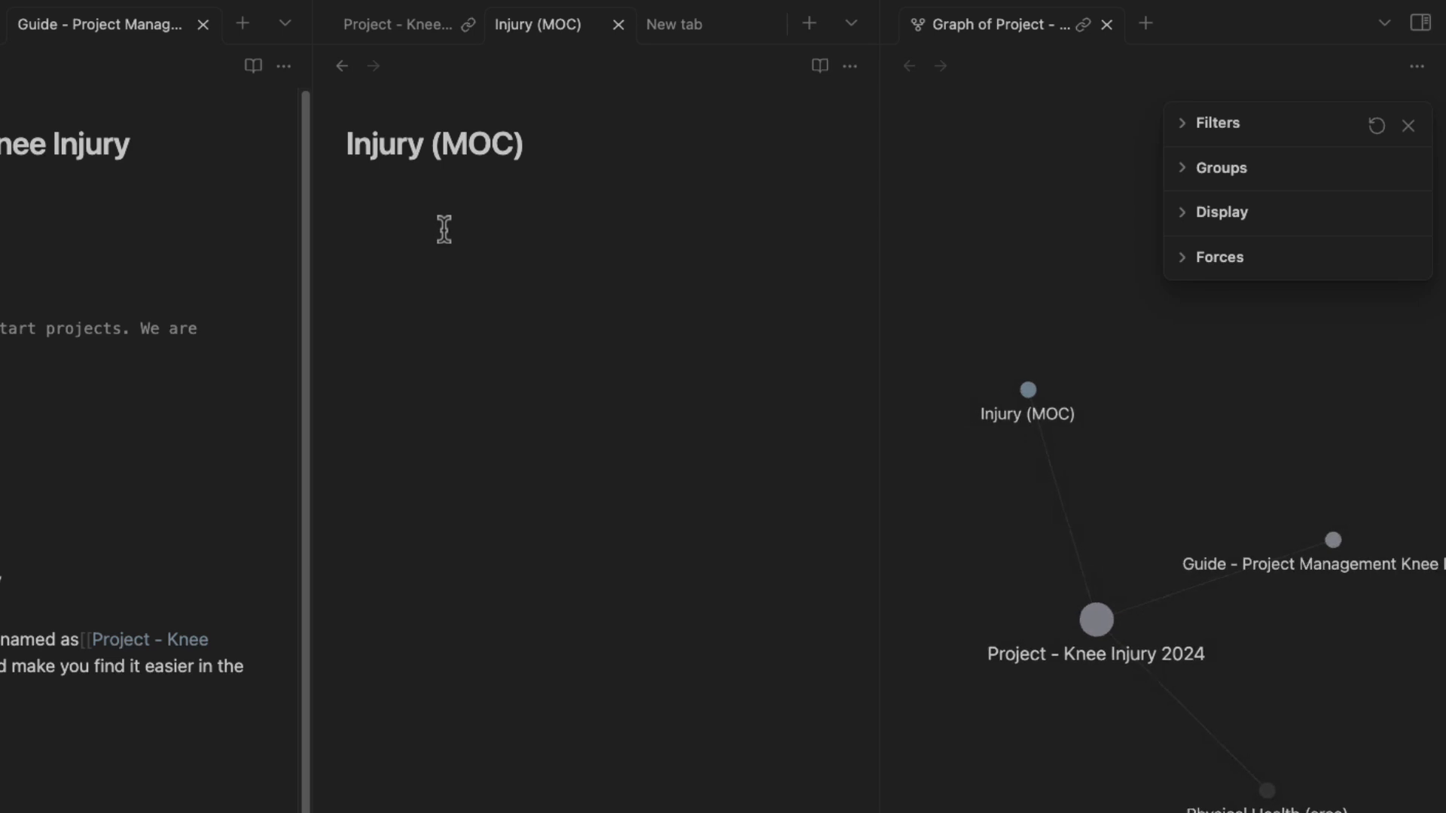
Insert the Area Template into the empty Injury (MOC) note.
key(super+e)
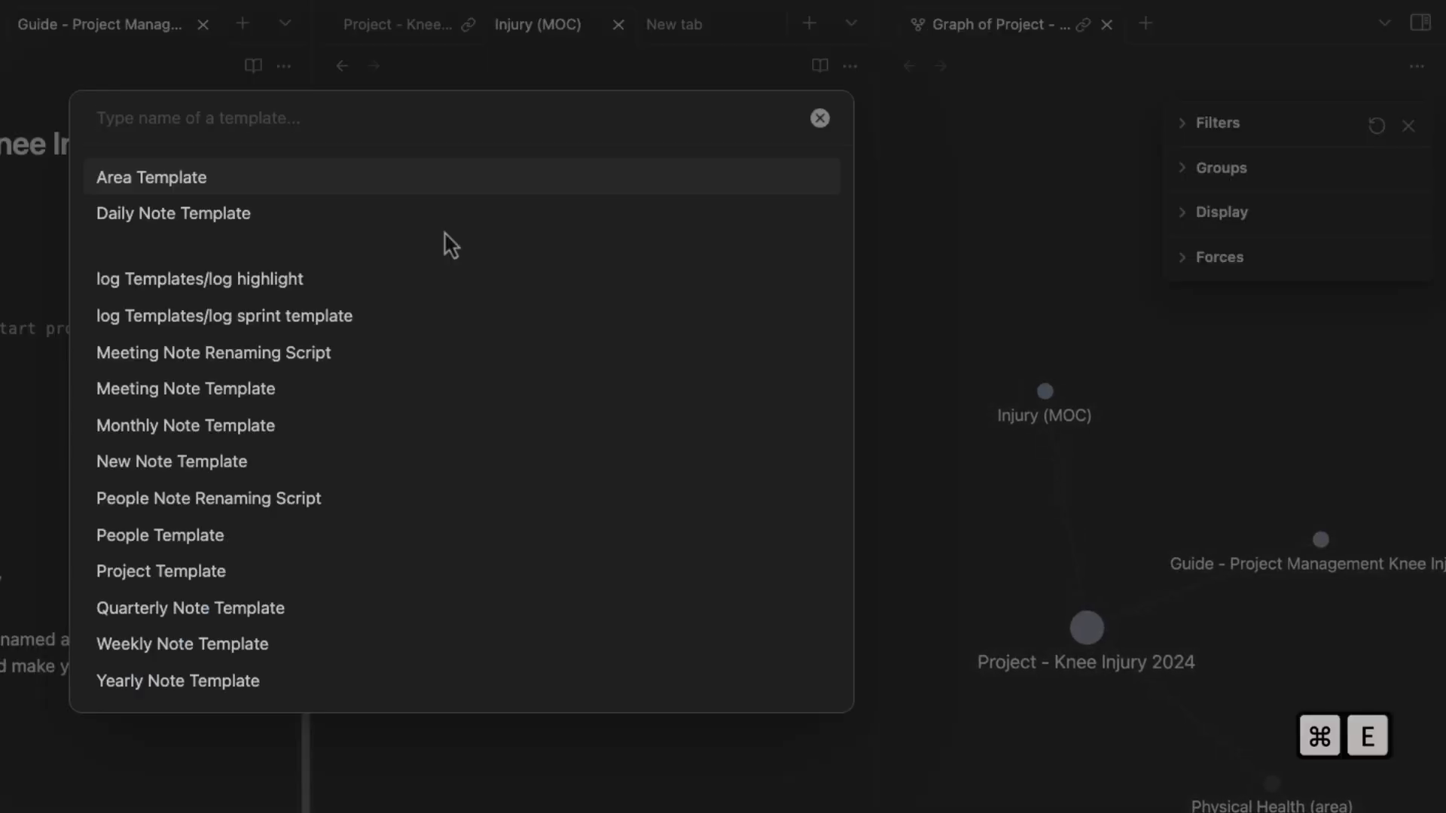
text(area)
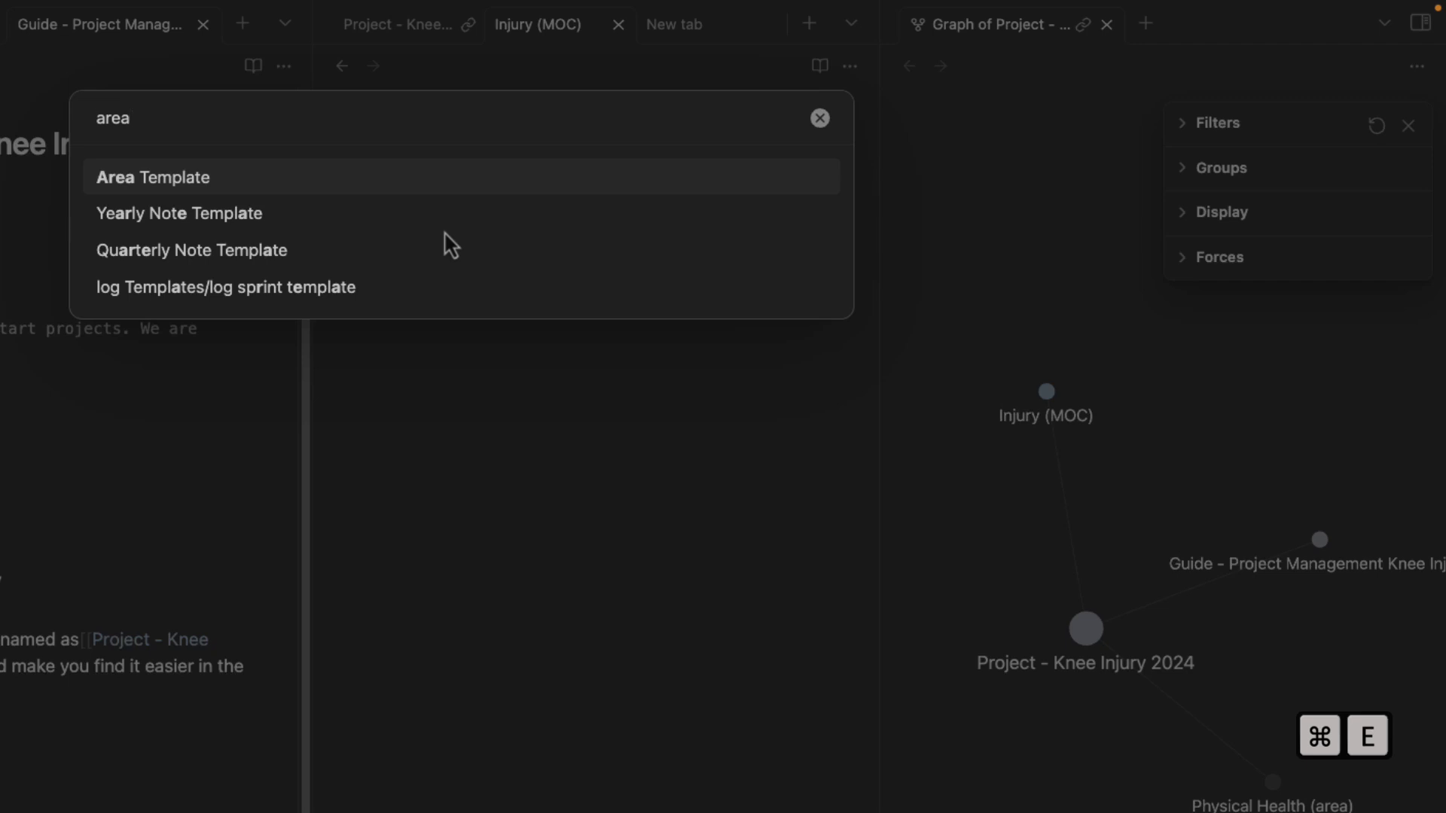
key(Return)
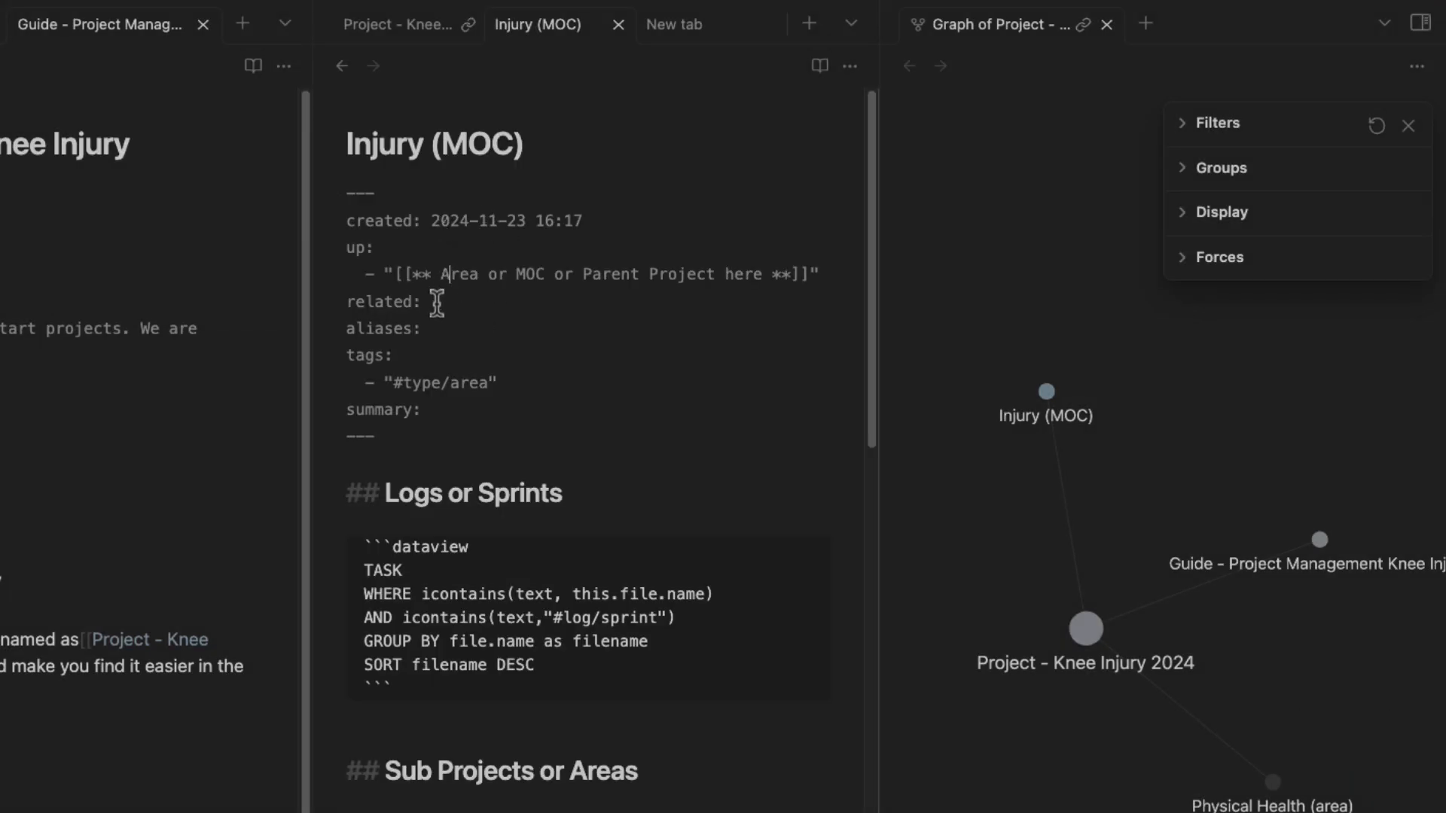
Replace the placeholder link in the Injury (MOC) note's up property with Physical Health (area).
drag(412, 273, 792, 273)
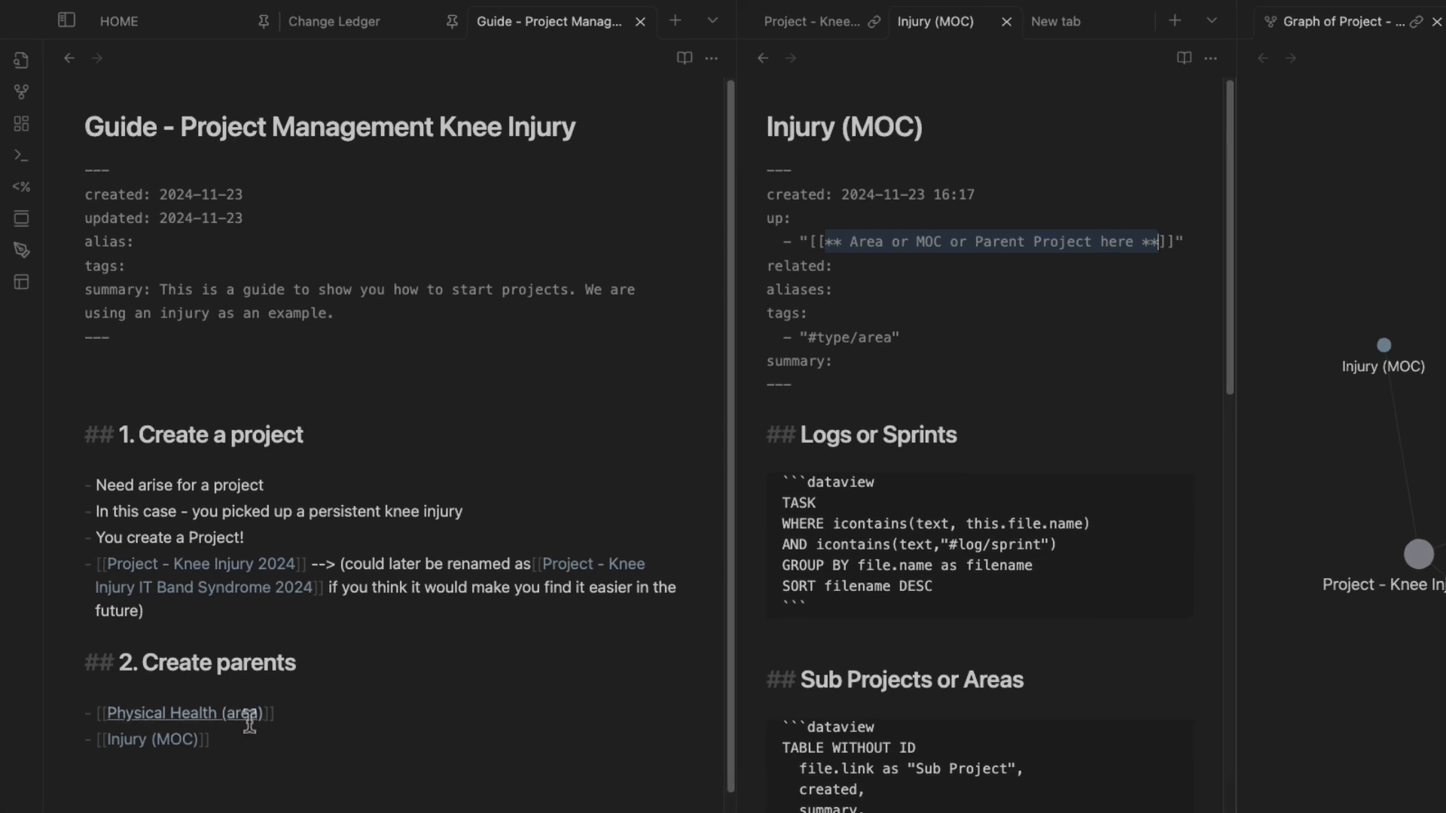
drag(842, 282, 908, 244)
drag(1205, 240, 722, 239)
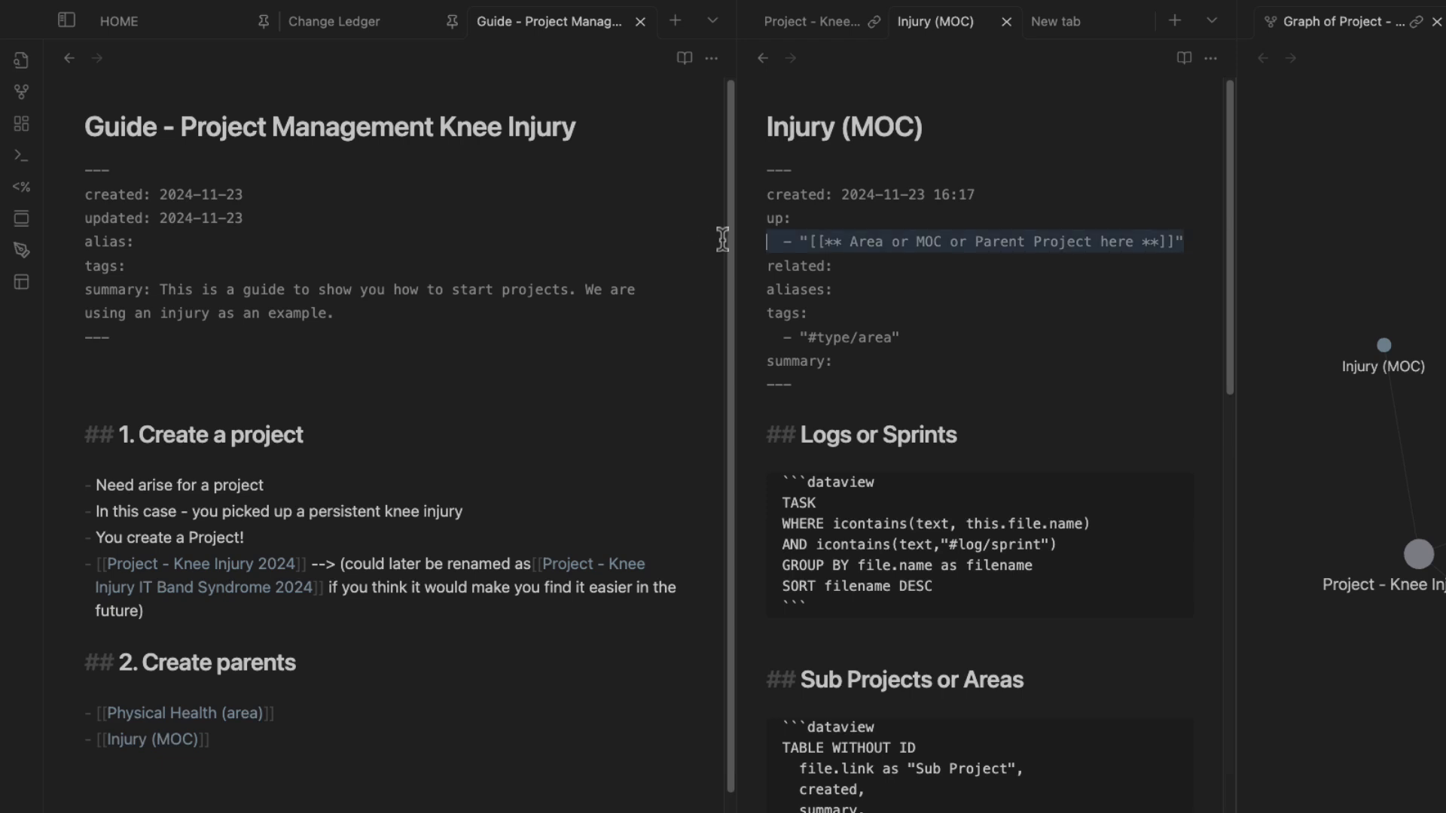
click(836, 267)
drag(826, 242, 1155, 243)
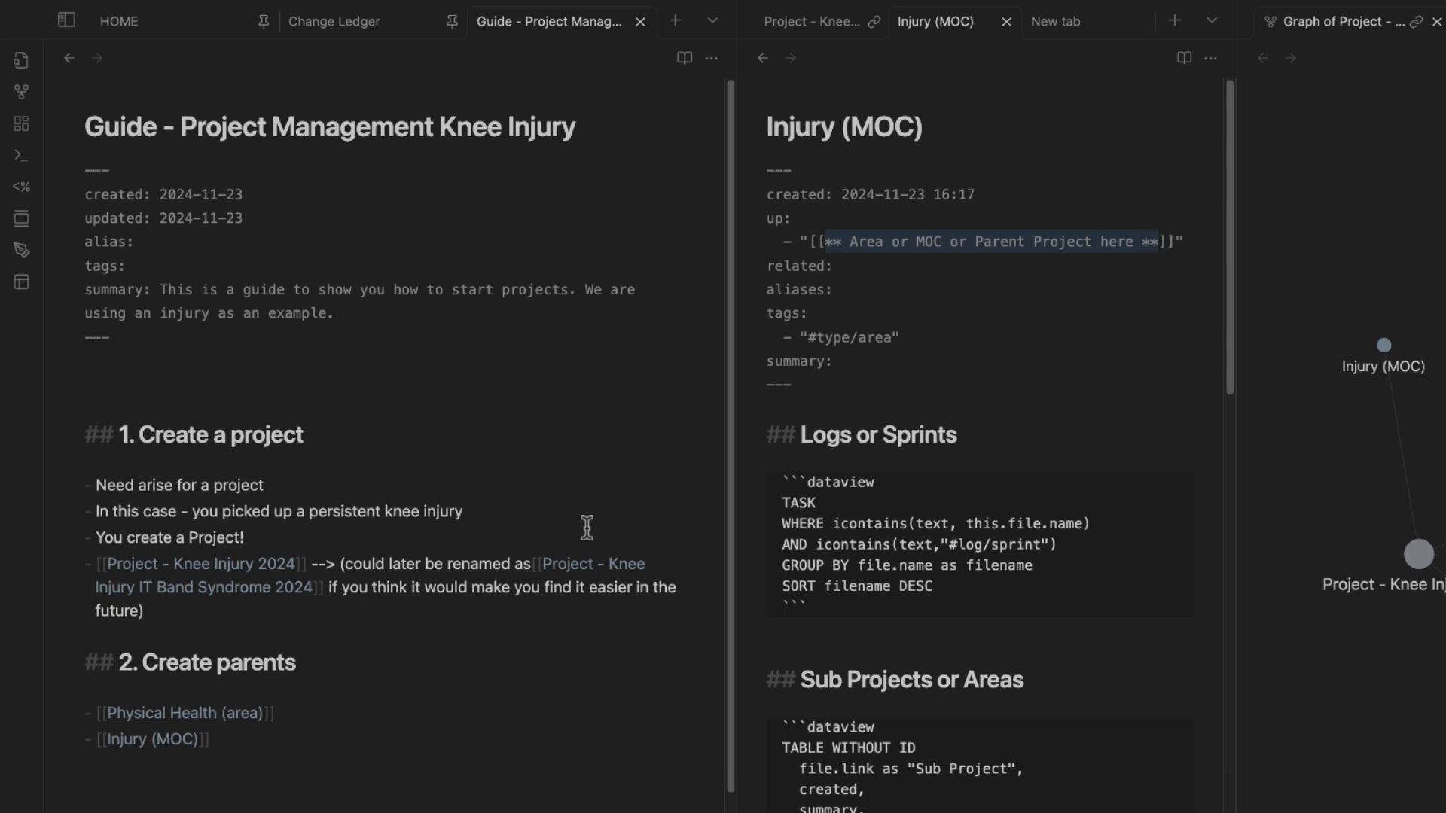
text(Physical)
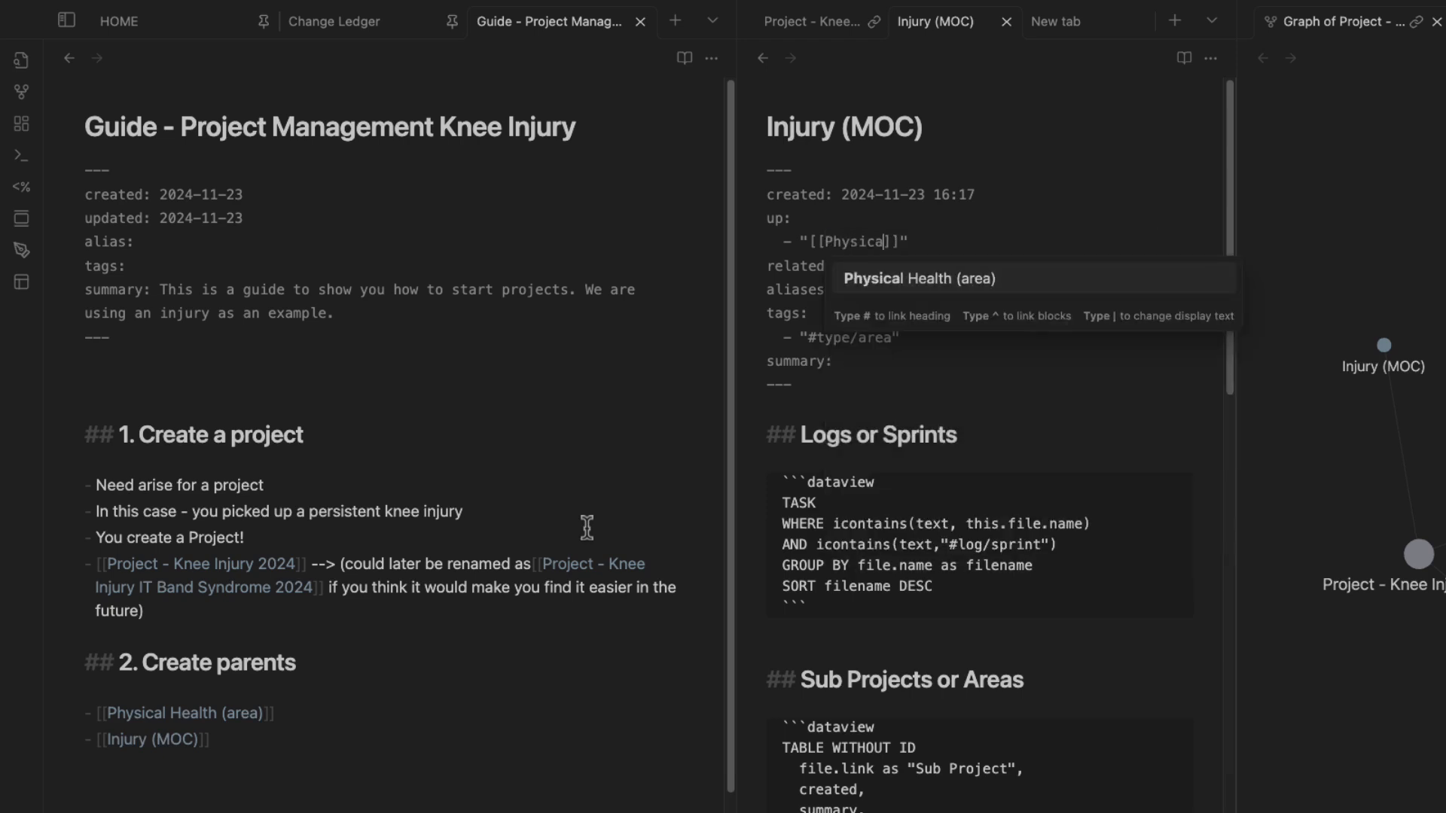
key(Return)
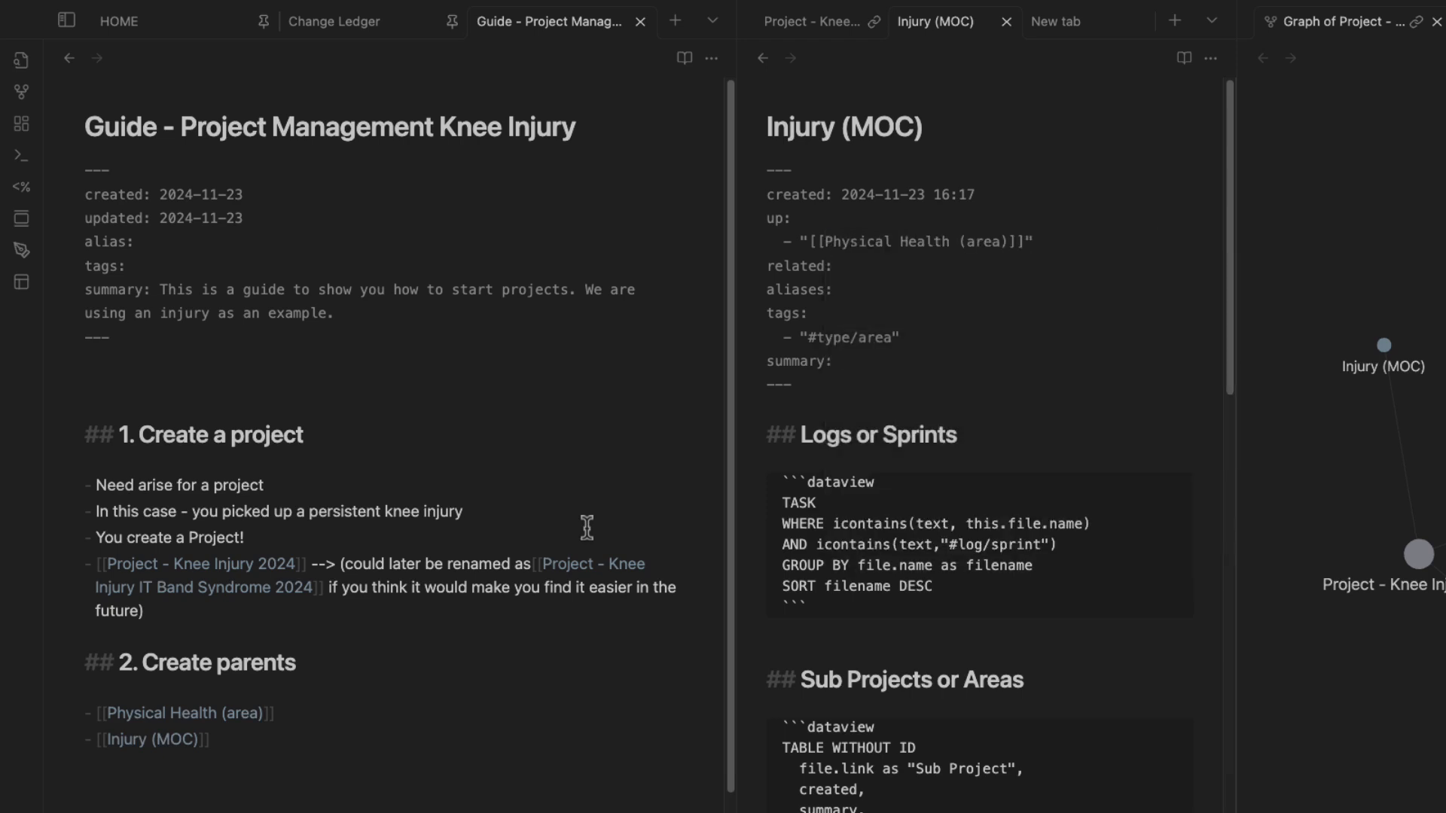
Change the Injury (MOC) note's type tag to #type/MOC and widen the note's pane on both sides.
double_click(881, 337)
drag(1236, 165, 1327, 175)
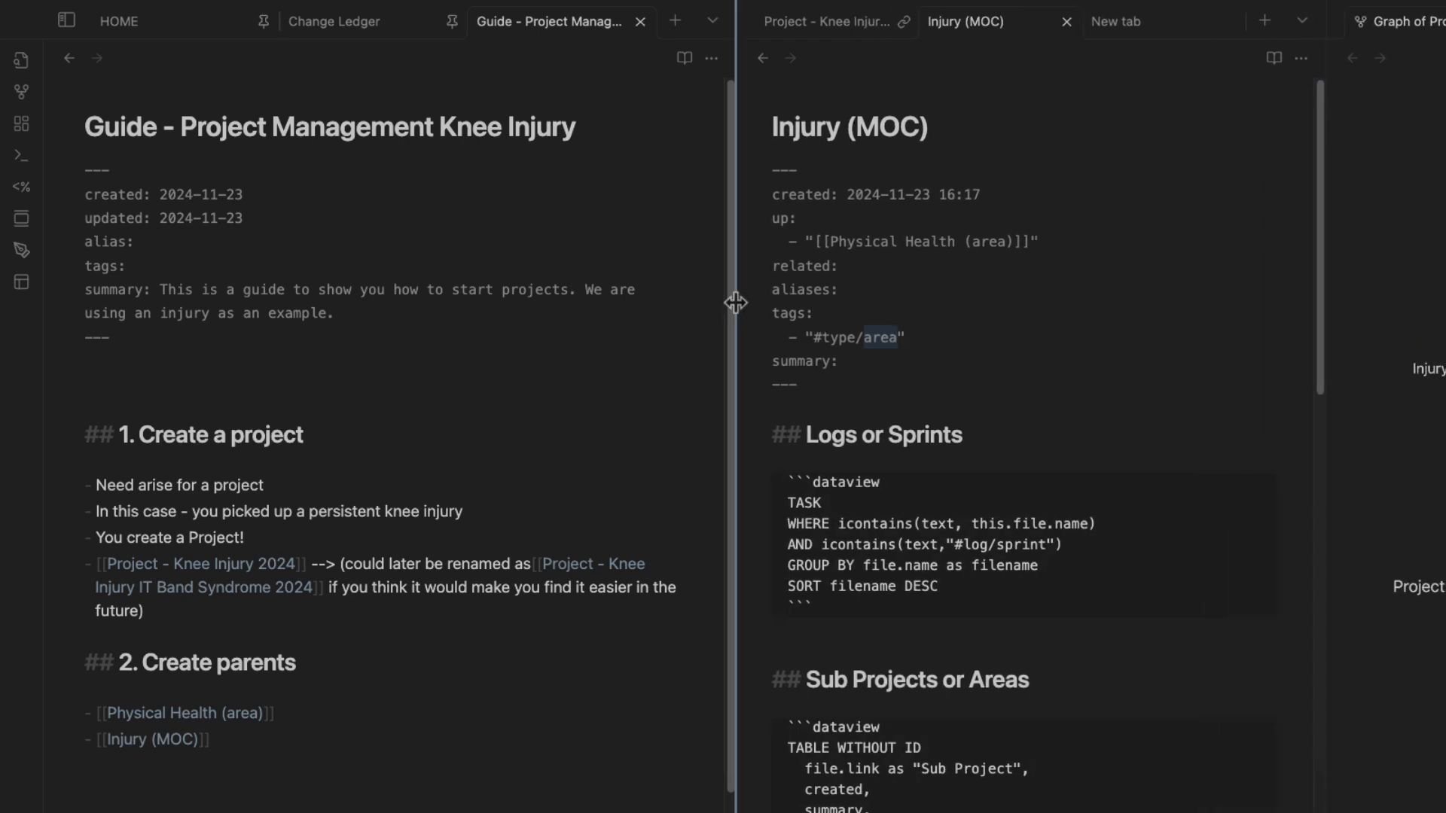
drag(734, 301, 418, 360)
text(MOC)
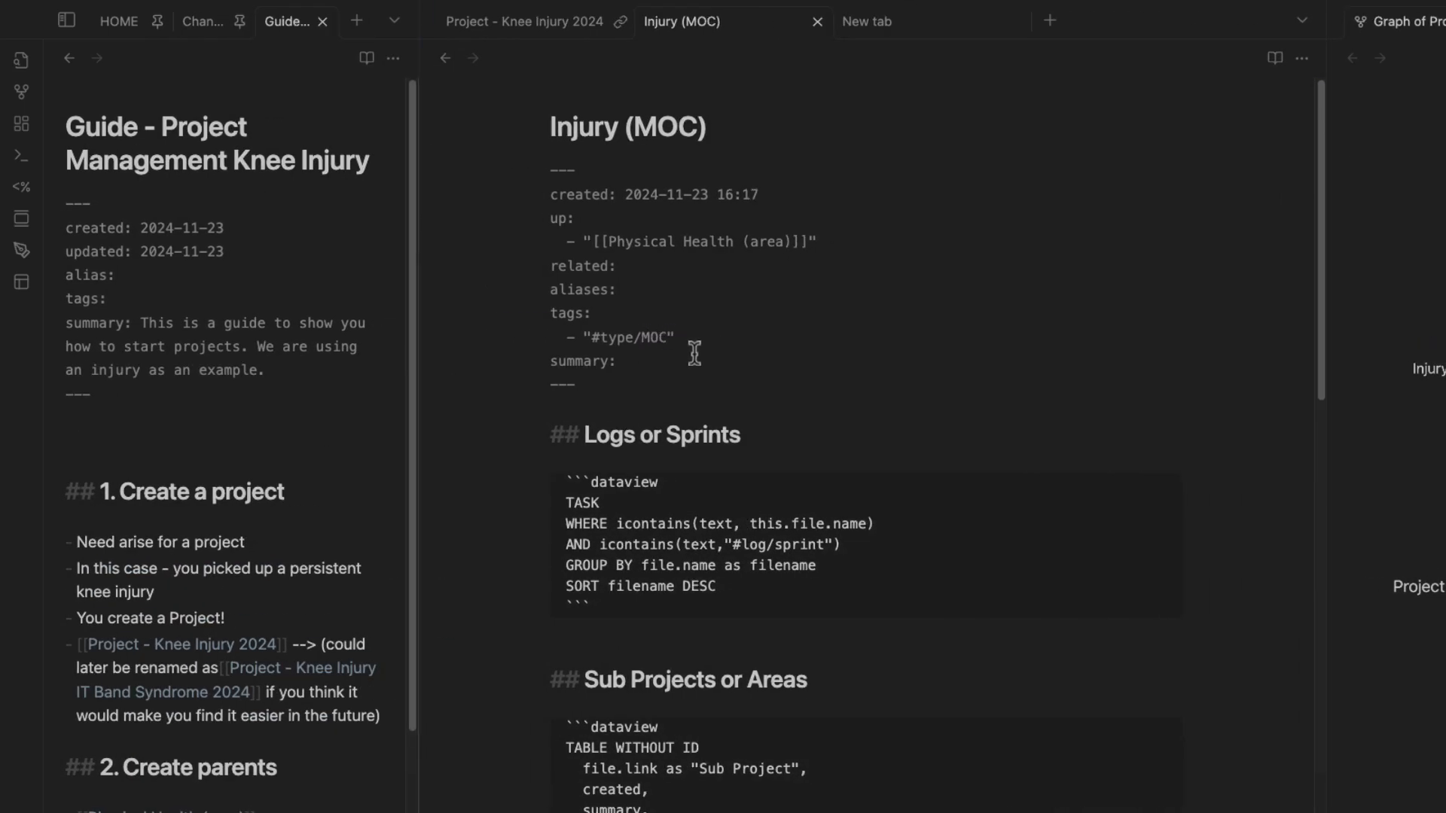
Enter the summary "This is a Home Page for all the physical injuries we pick up." in the Injury (MOC) note's properties.
click(704, 360)
text(This is )
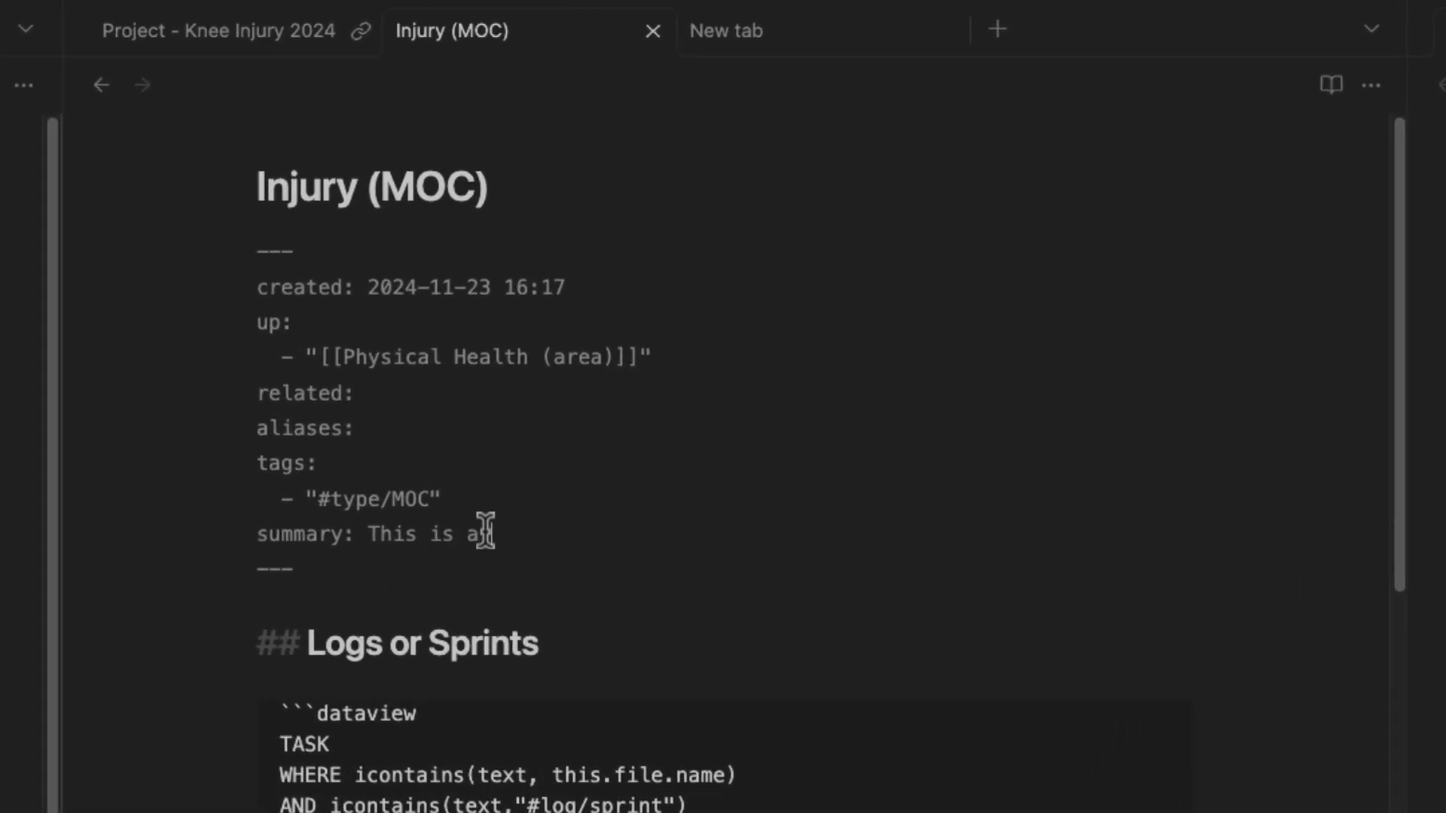
text(a Home Page for)
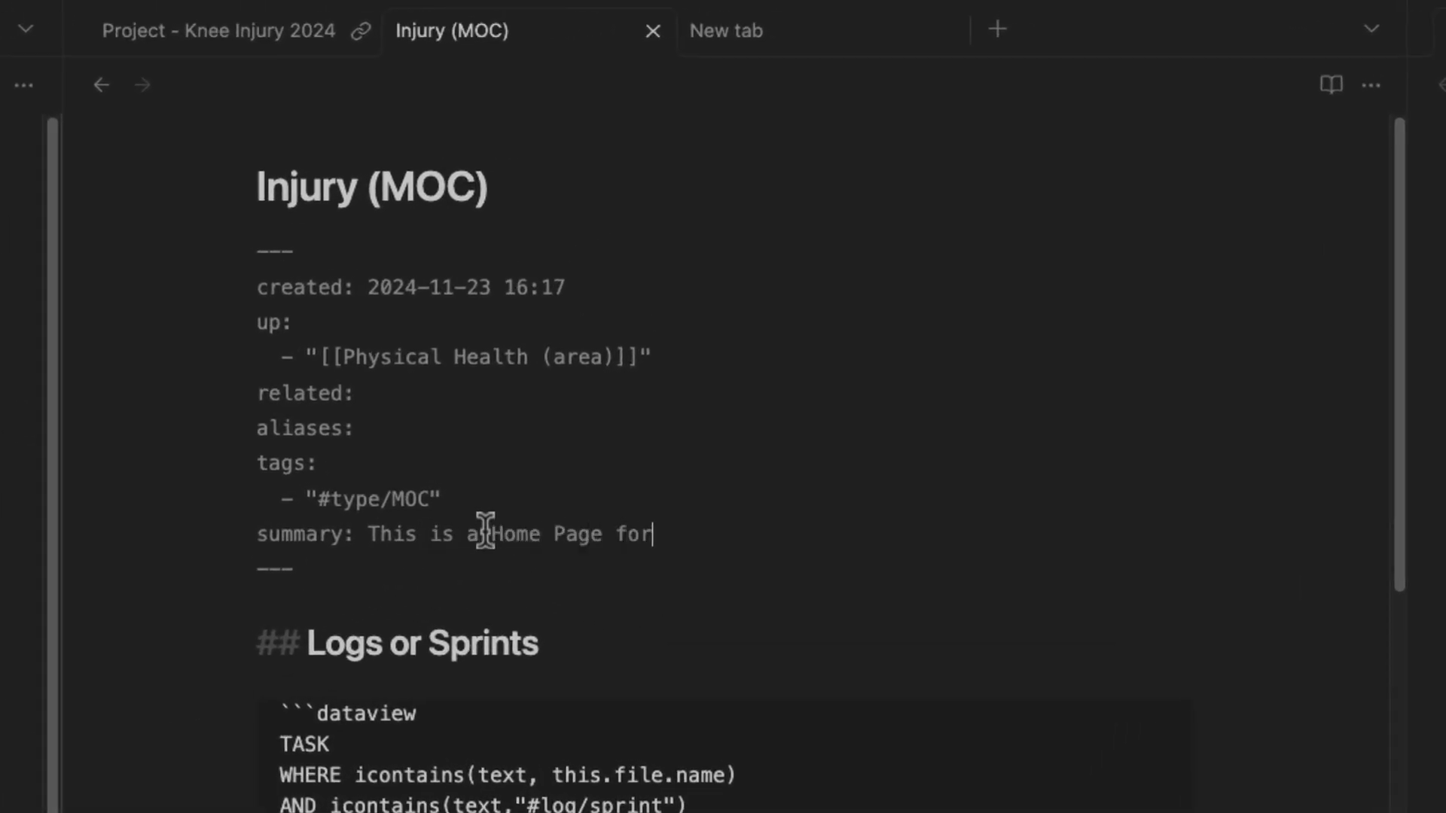
text( all the physica)
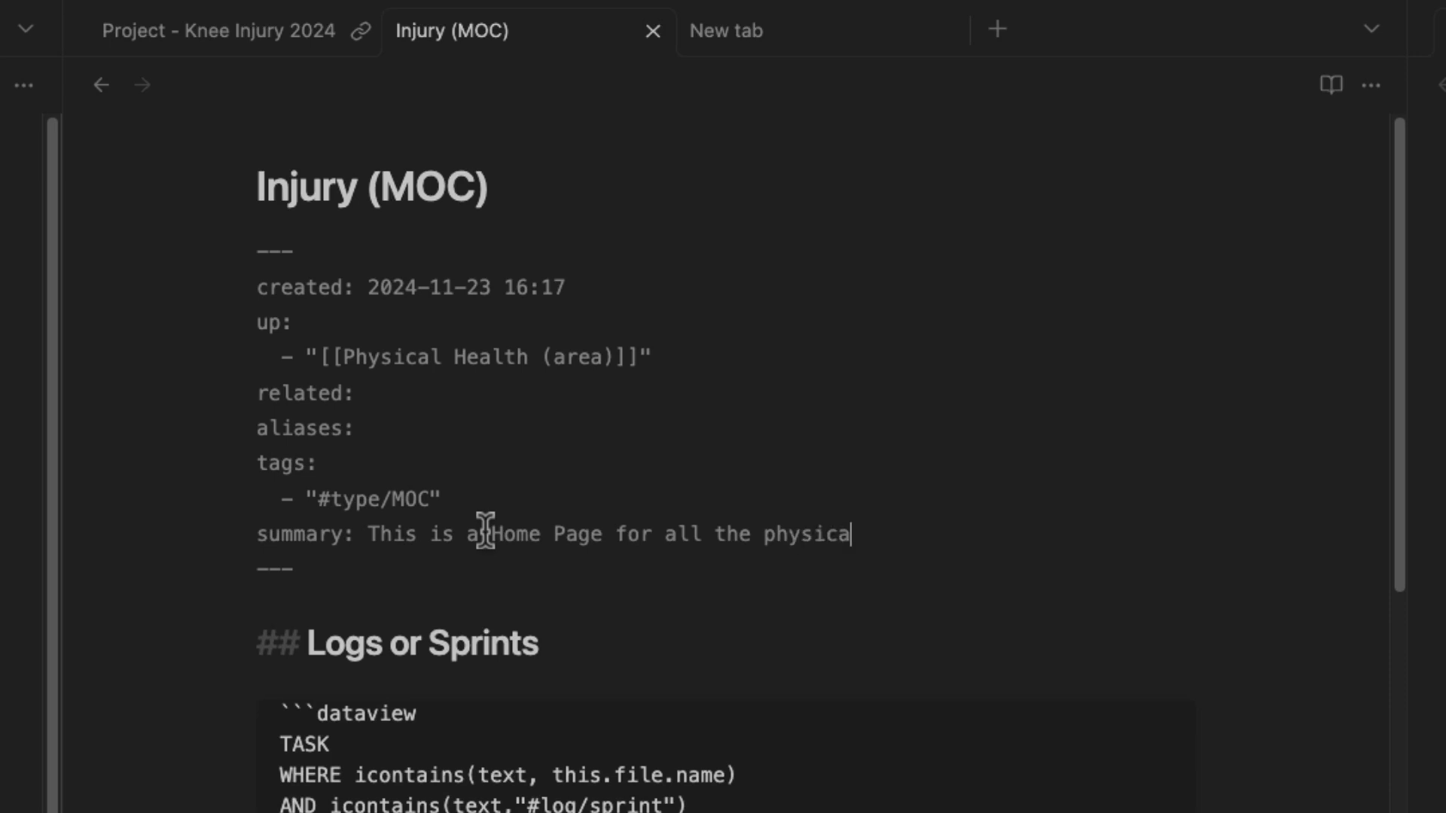
text(l injuries )
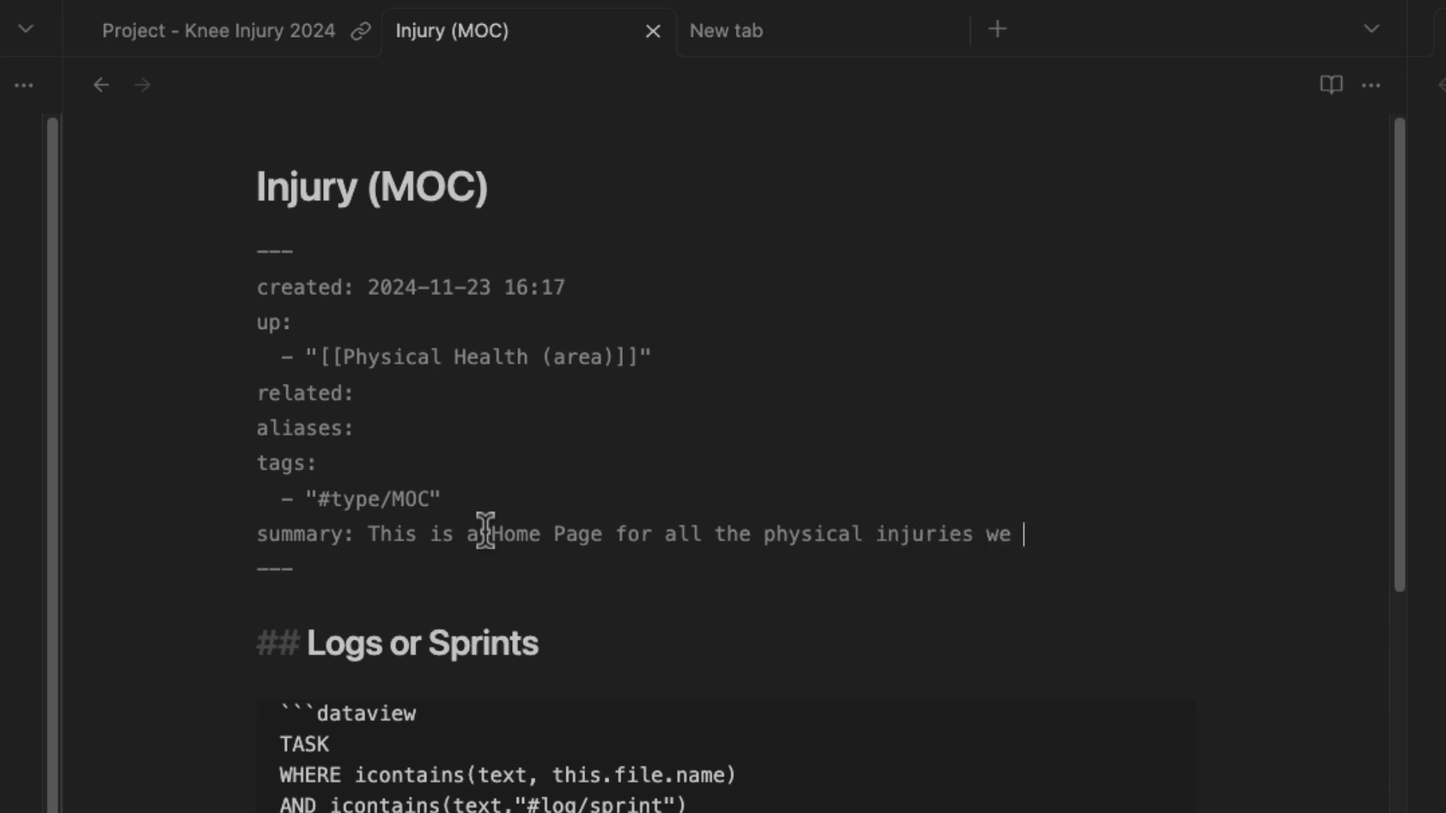
text(we pick up)
Review the Injury (MOC) note's title and its Logs or Sprints section with the dataview query.
drag(292, 187, 476, 189)
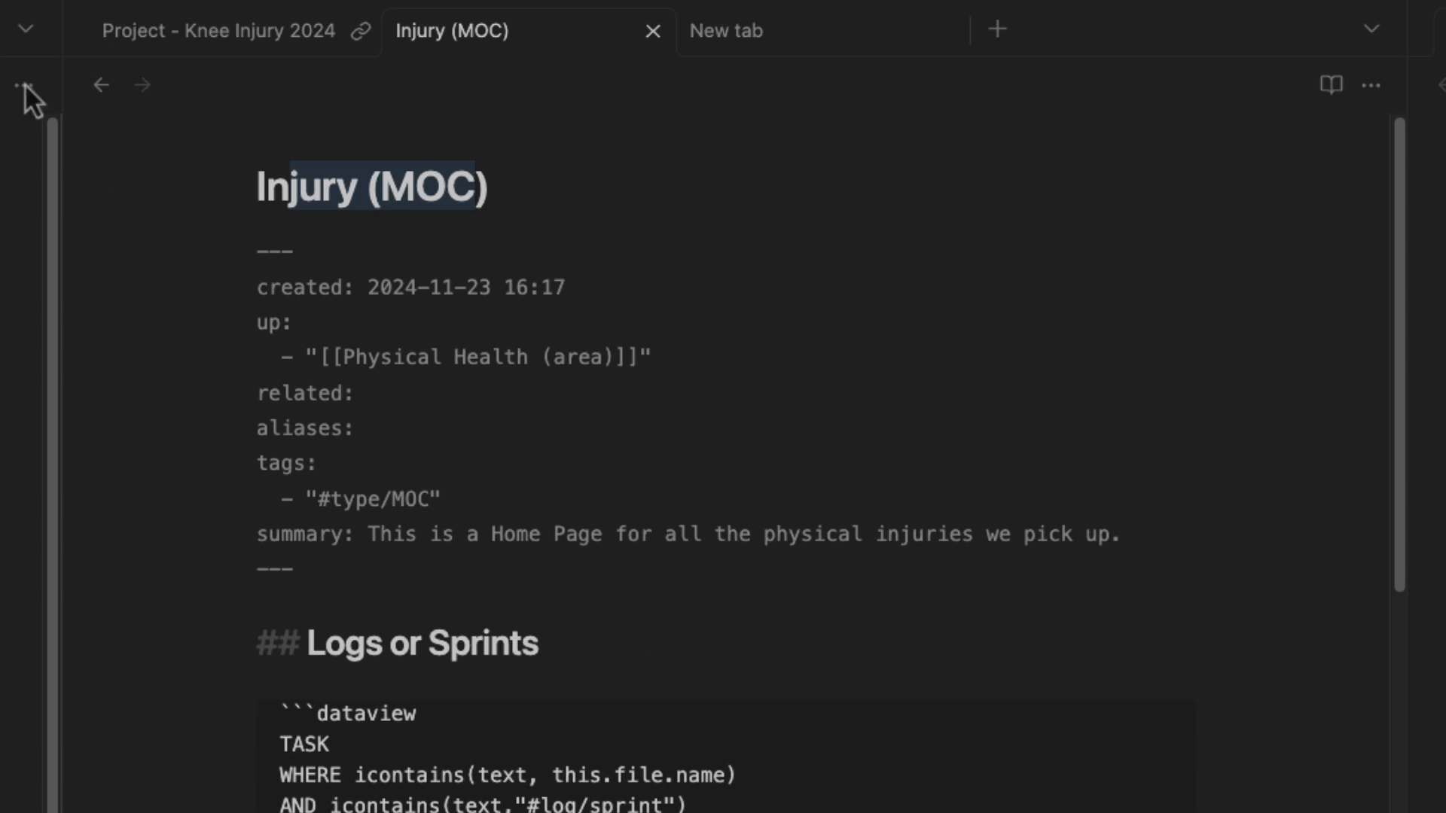
click(542, 603)
scroll(520, 613, down, 3)
scroll(452, 640, up, 3)
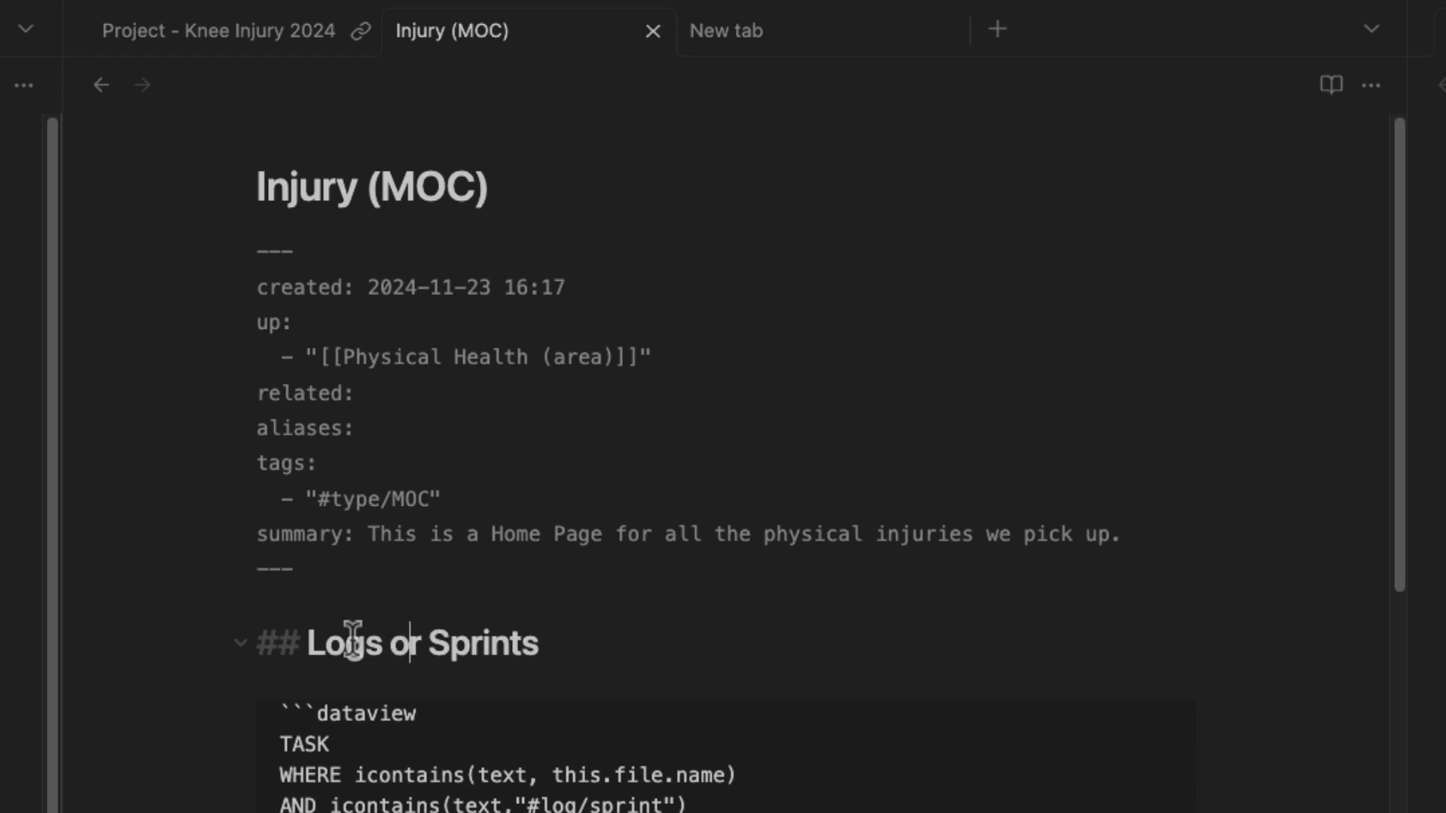
drag(325, 645, 559, 658)
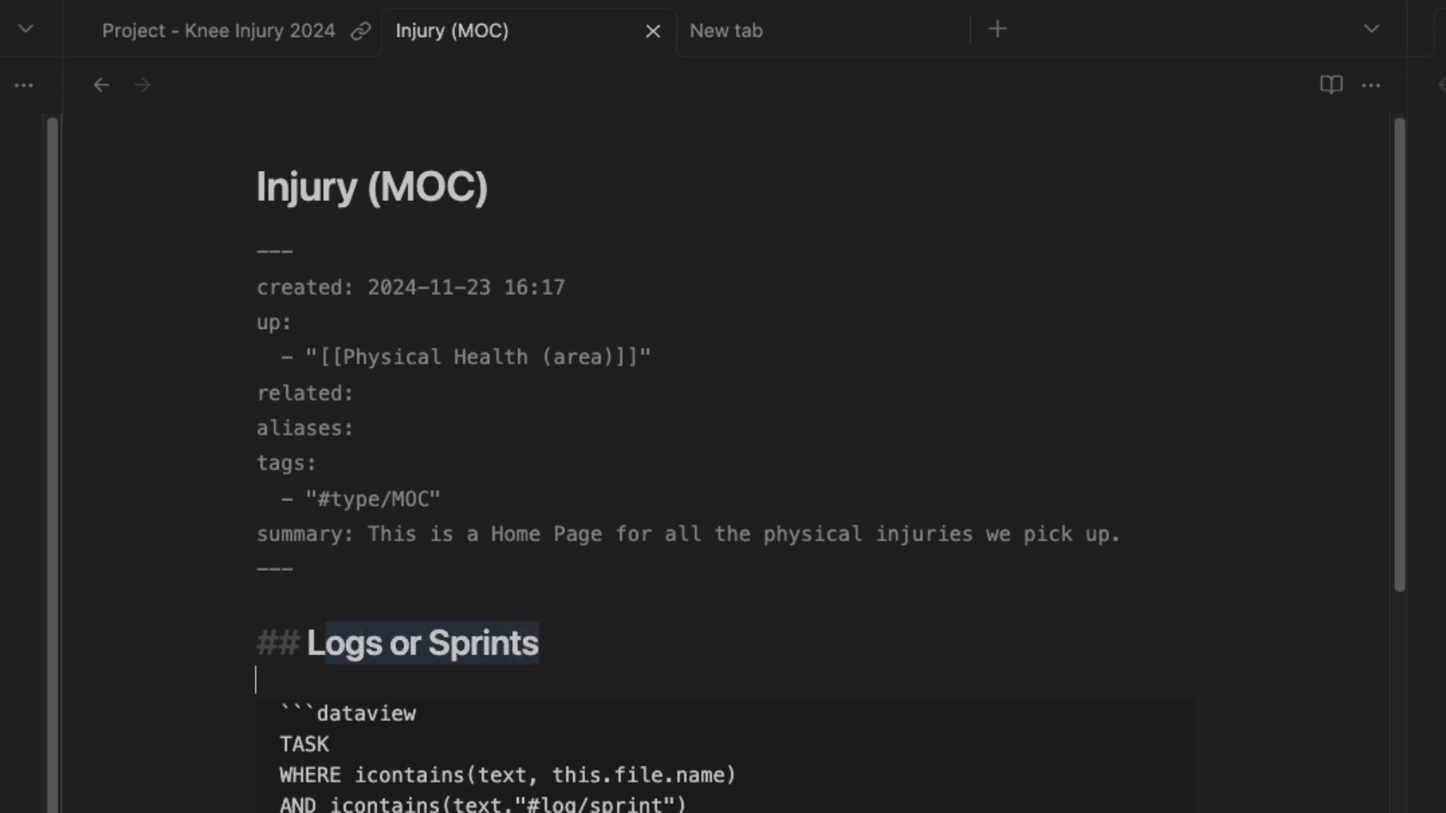
scroll(513, 672, down, 5)
scroll(518, 580, up, 3)
click(671, 694)
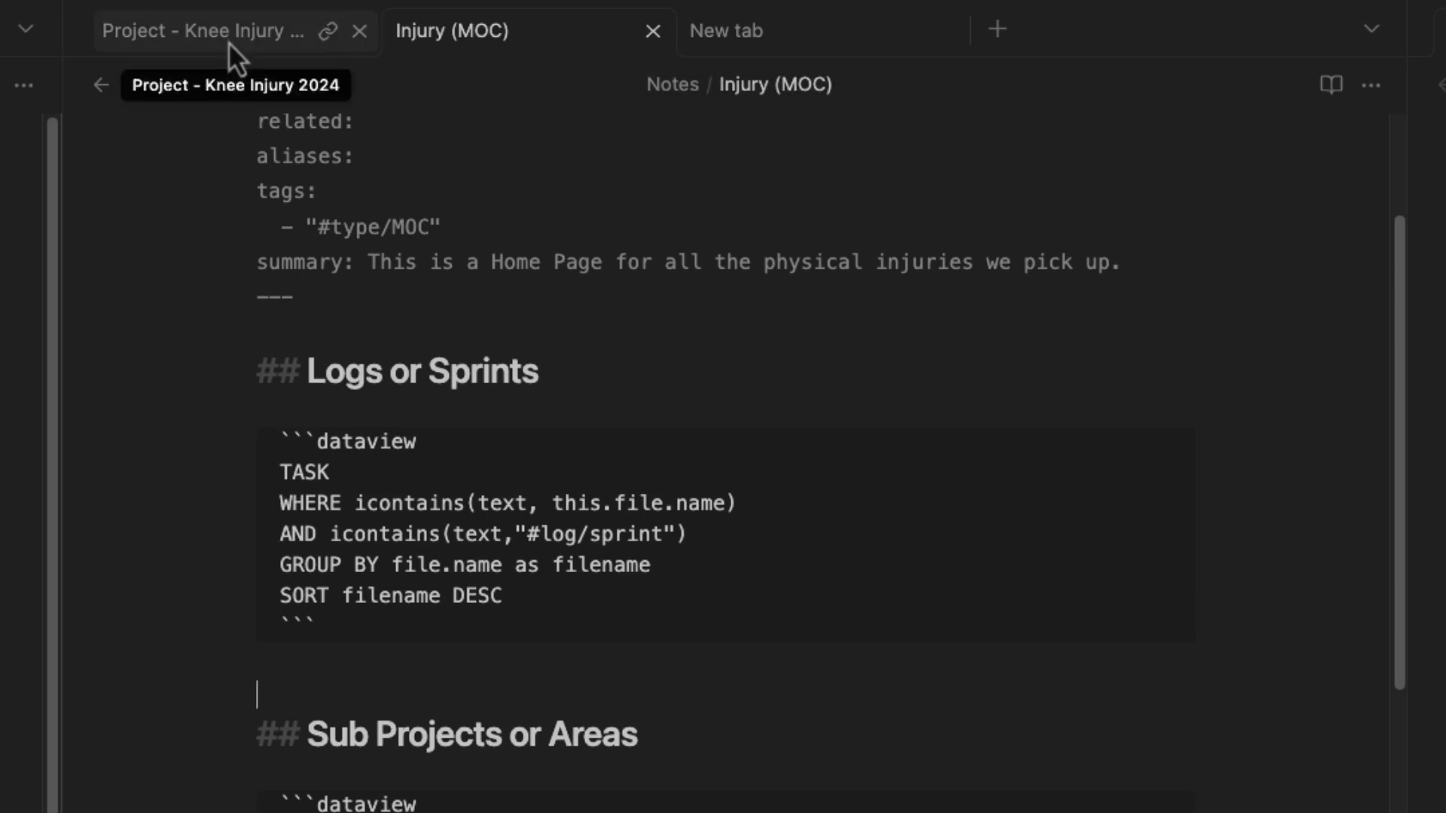
Show the Injury (MOC) note in reading view and collapse the Logs or Sprints, Meetings, Related Notes, and Tasks and Questions sections.
key(super+e)
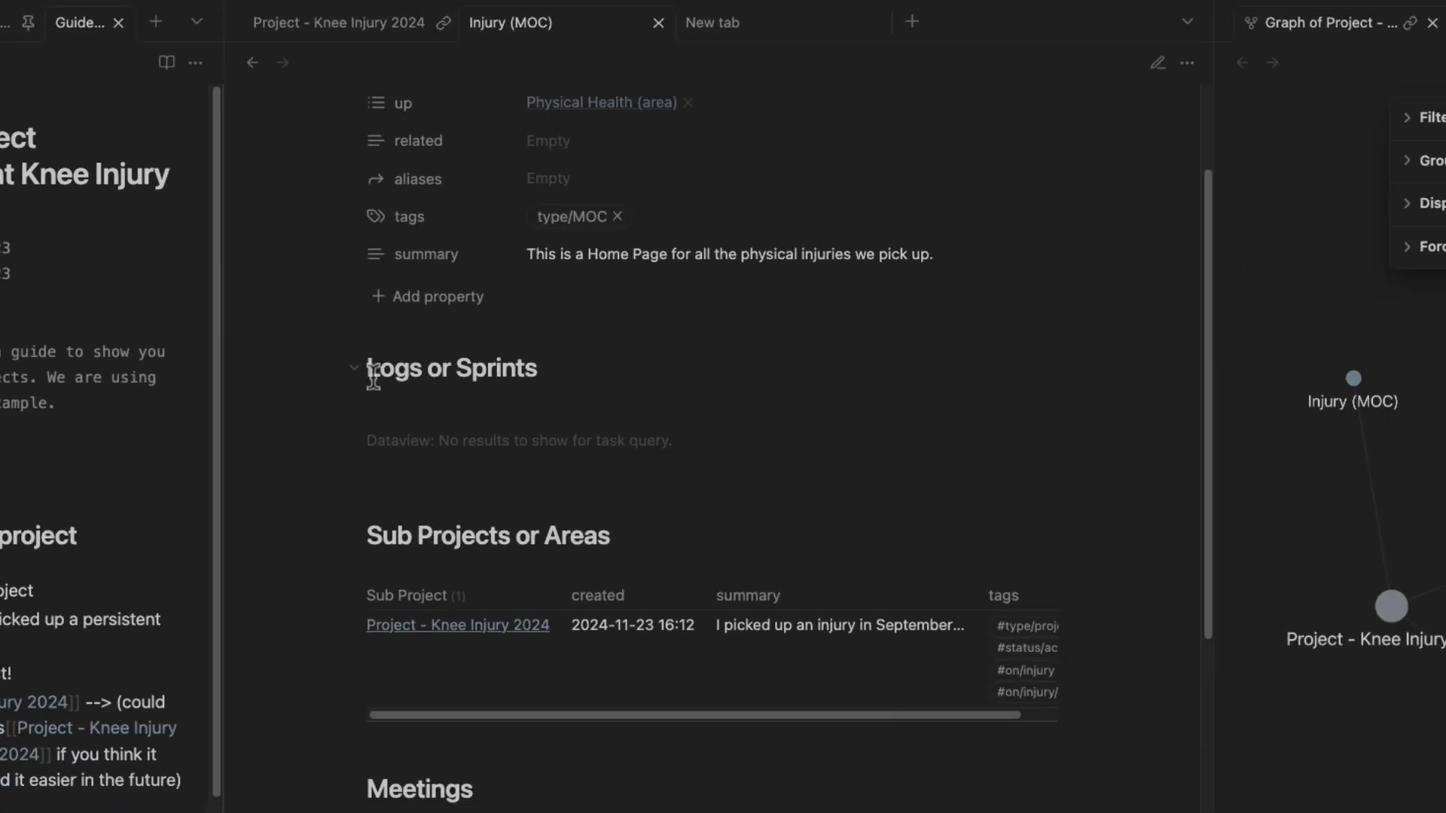
click(354, 368)
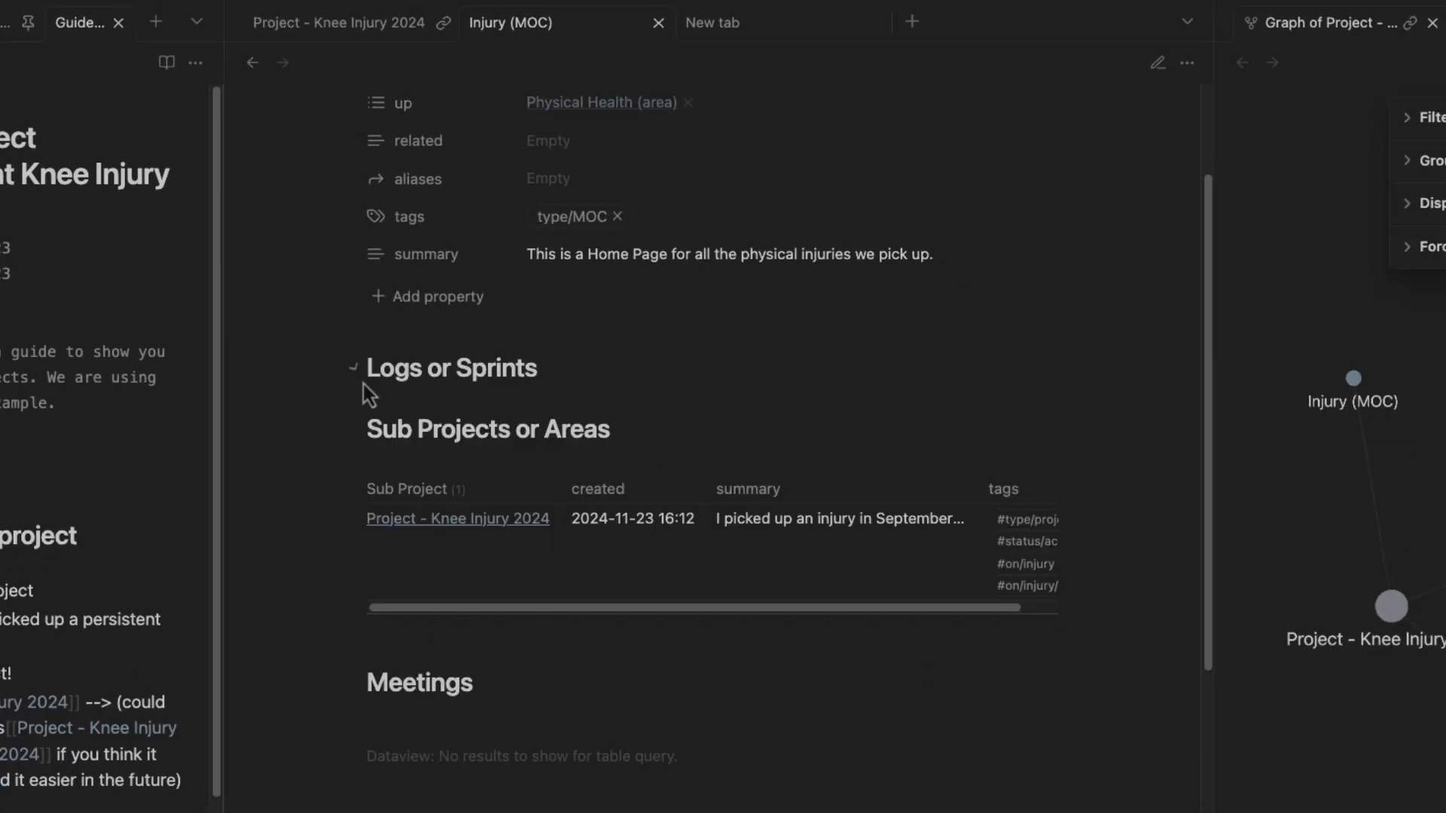
click(359, 689)
click(360, 747)
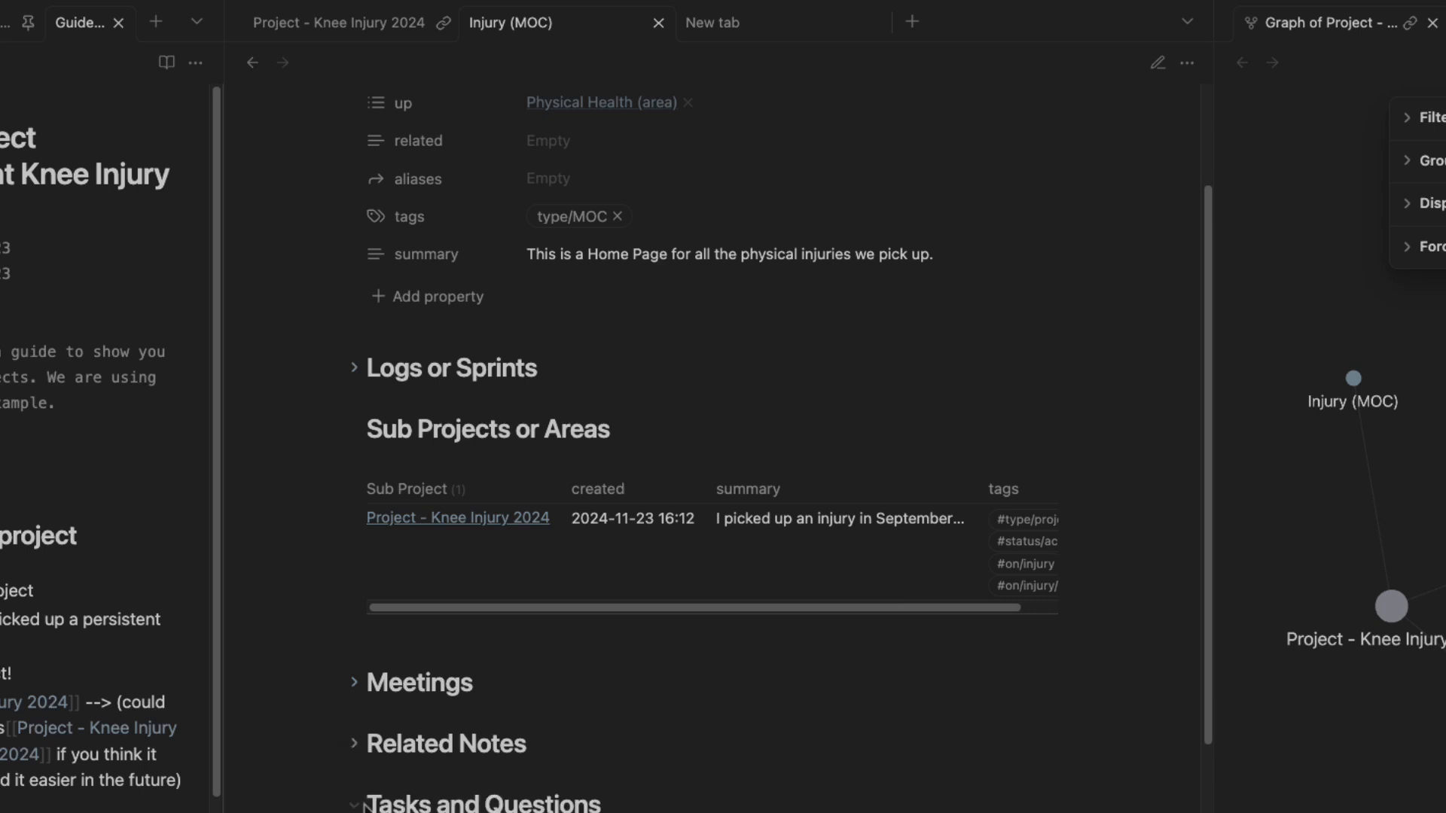
click(356, 744)
click(356, 744)
Examine the Sub Projects or Areas table across all its columns, including the project's tags.
drag(598, 430, 382, 430)
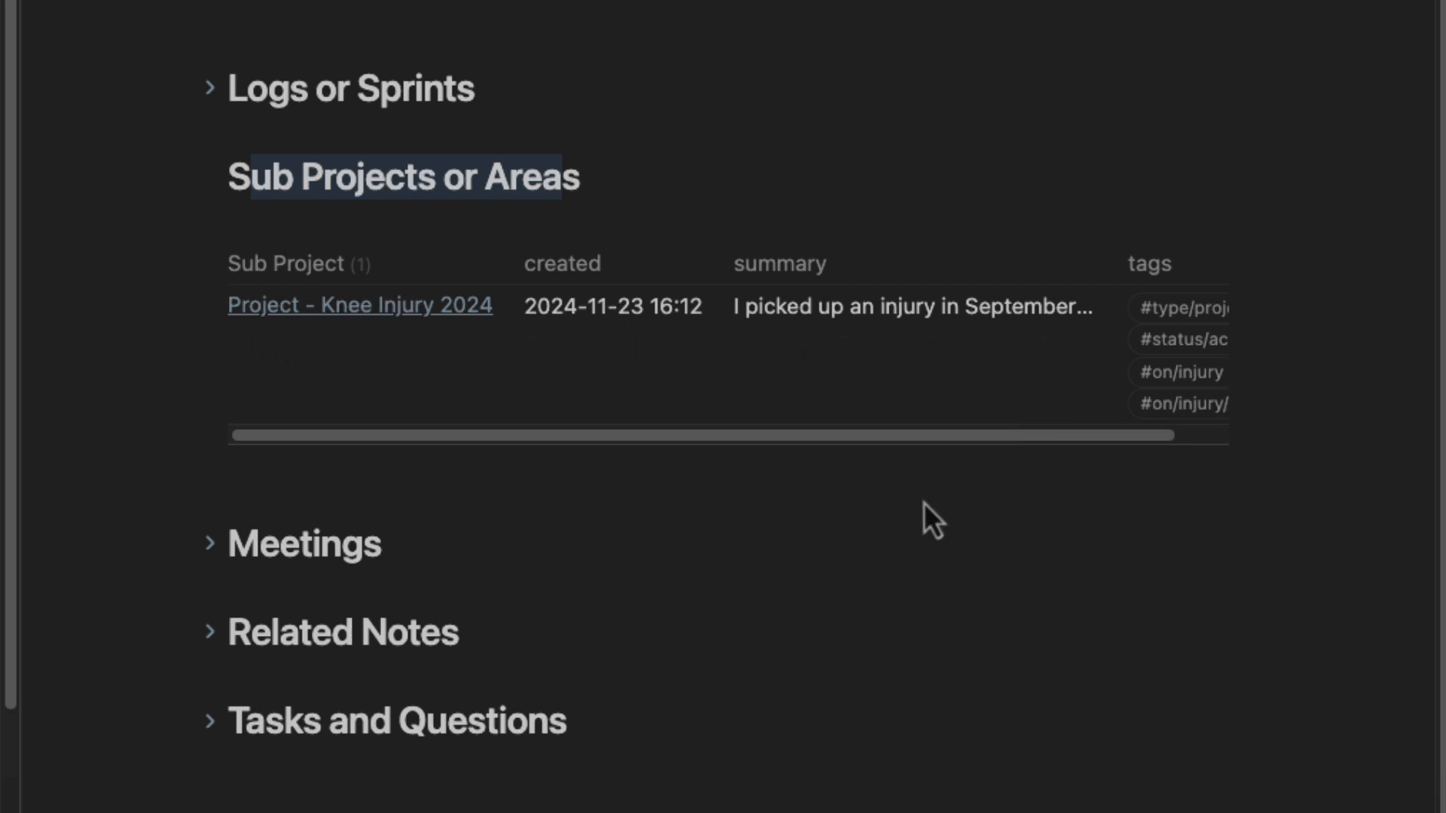
scroll(958, 452, right, 2)
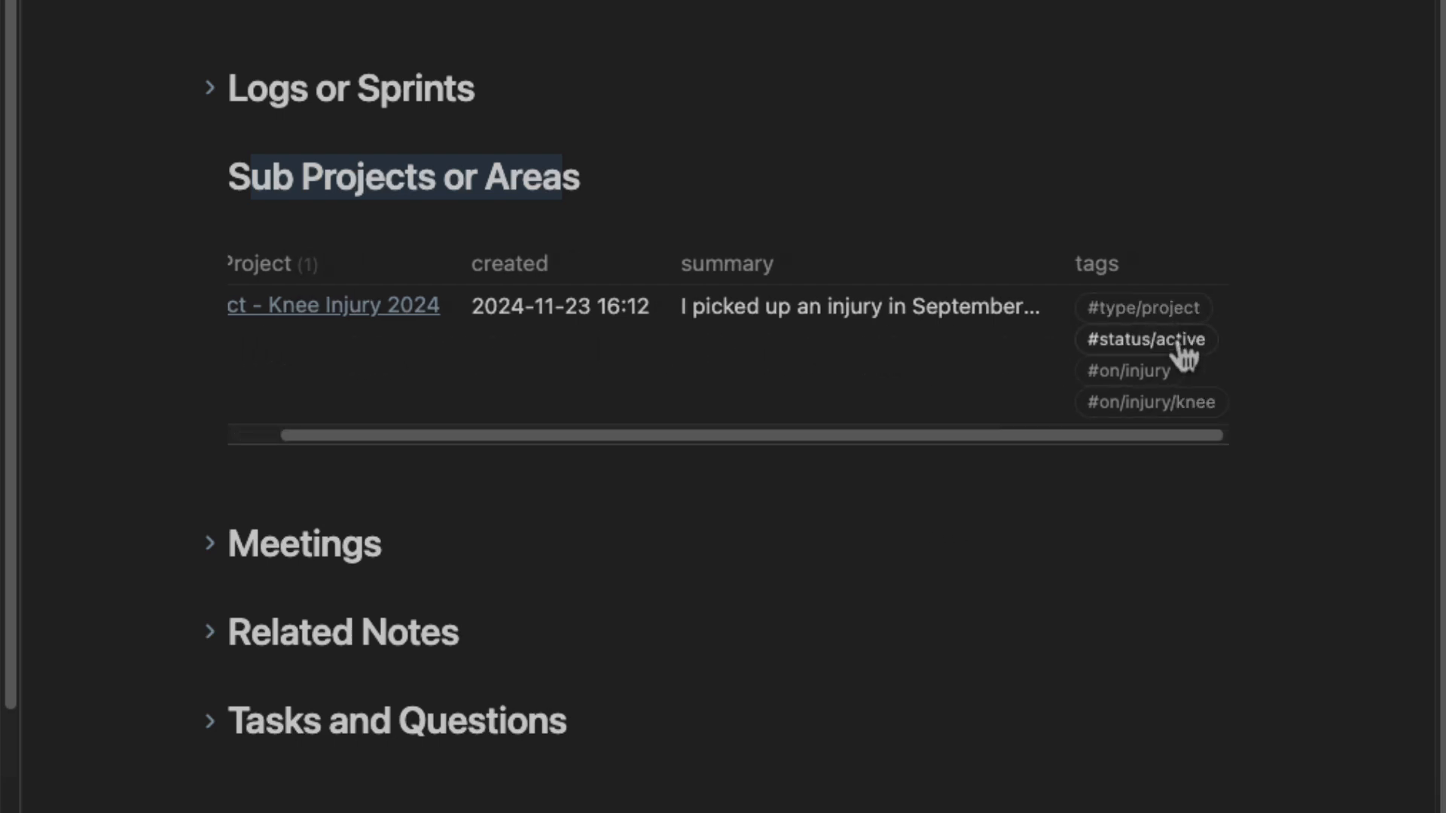
drag(1075, 440, 593, 457)
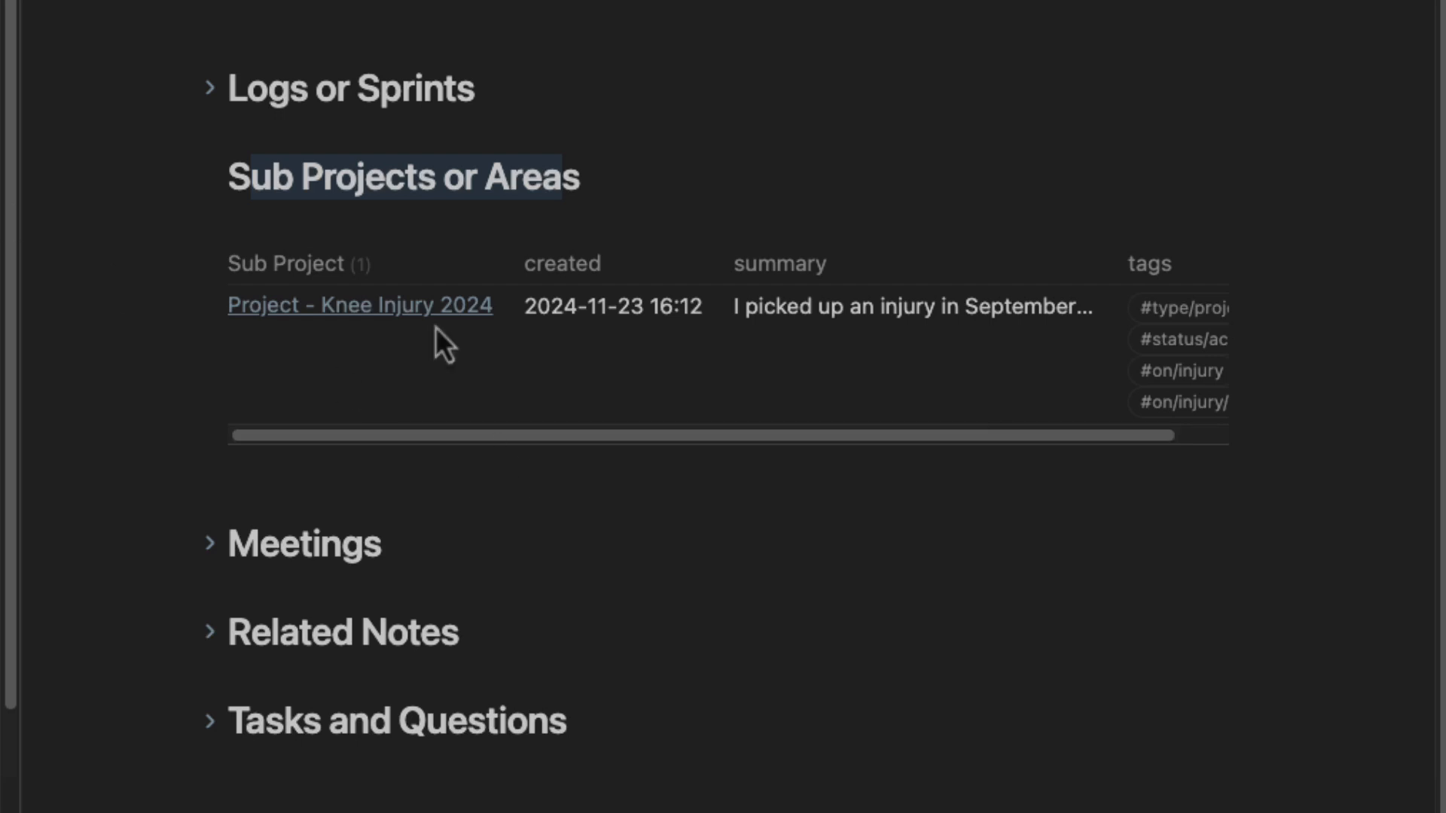
Expand the Related Notes section, rename its query's session column to note, and show the rendered table.
click(210, 632)
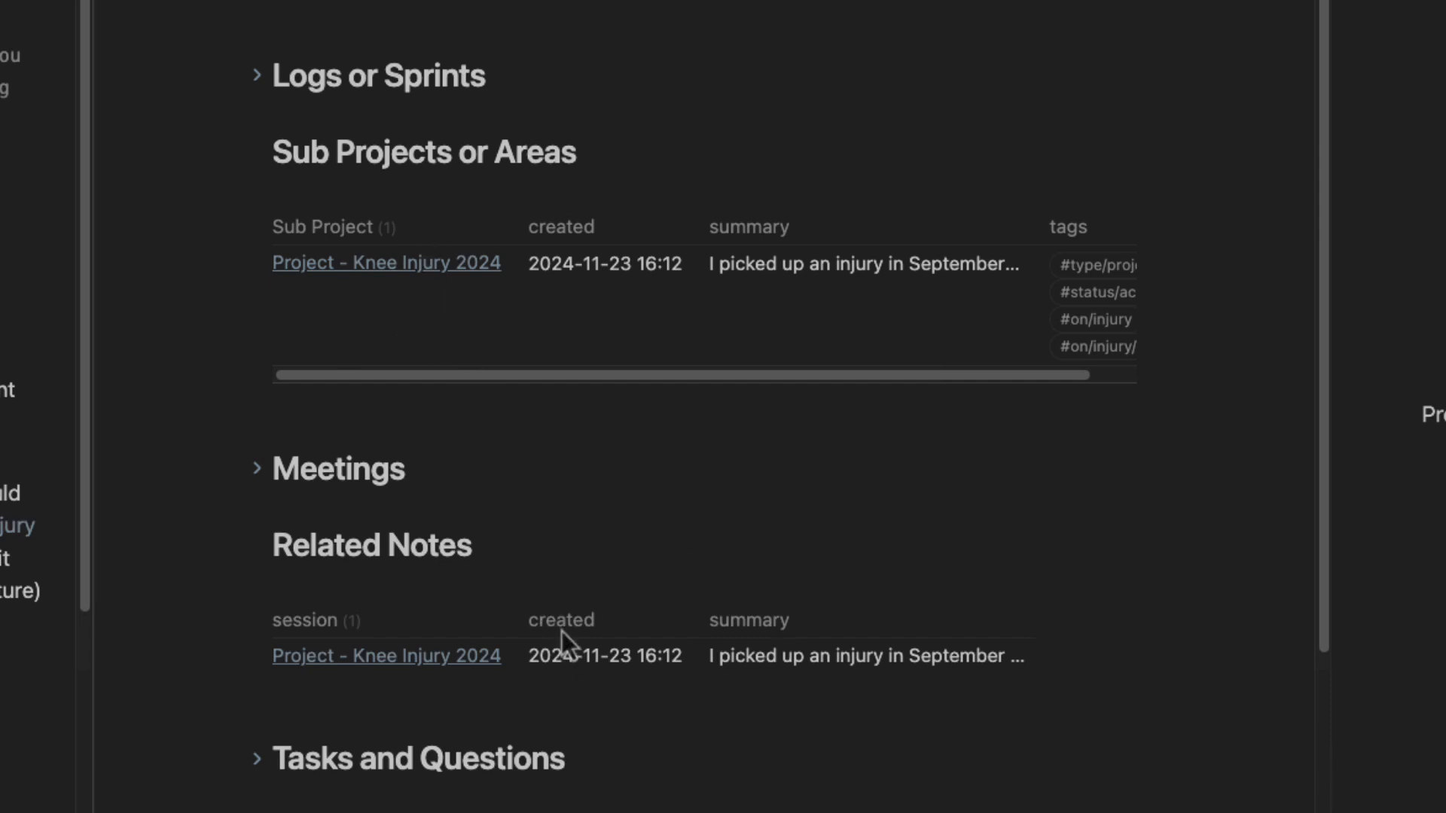
key(super+e)
scroll(542, 496, down, 3)
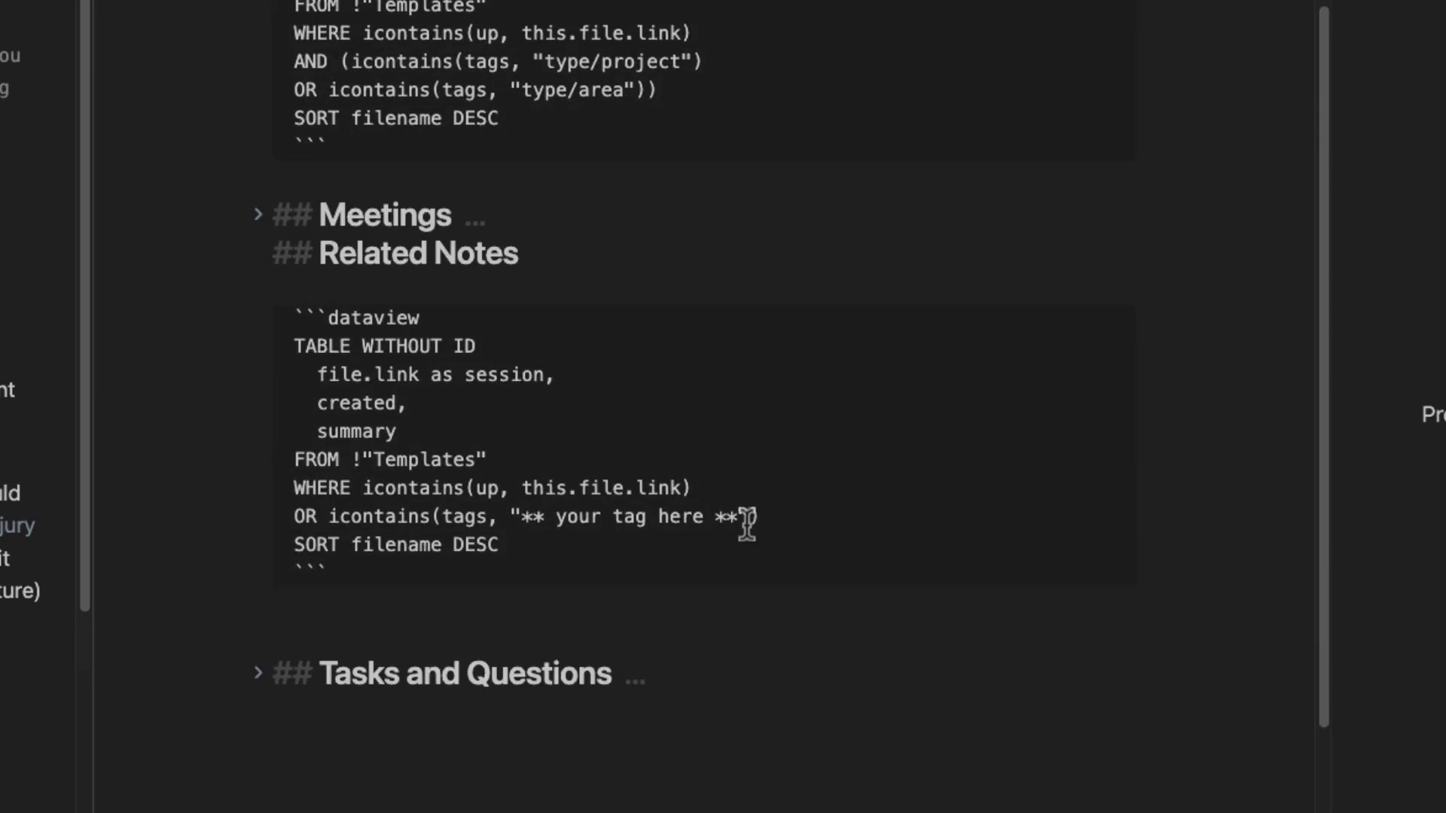
drag(737, 518, 521, 518)
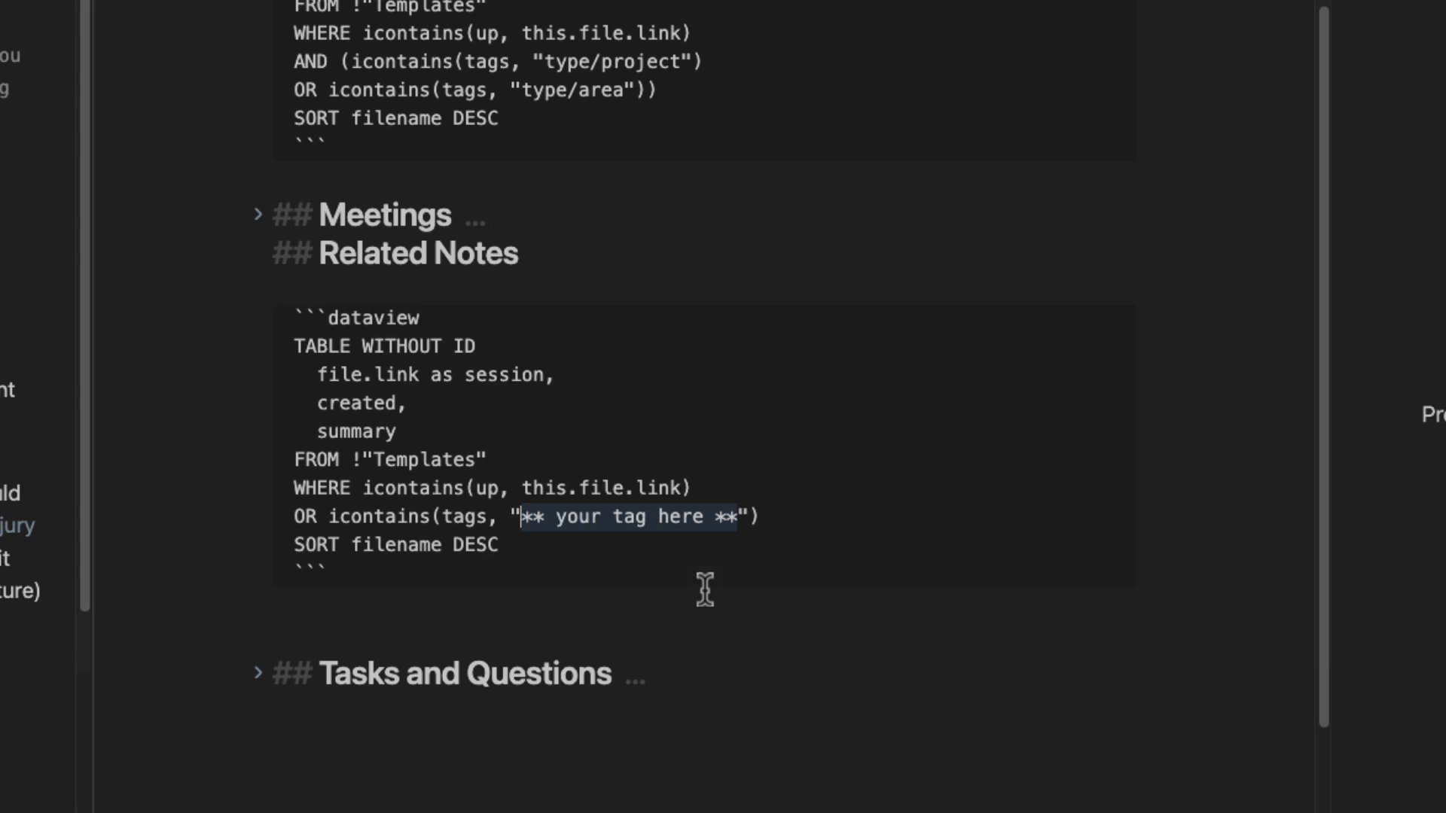
drag(784, 517, 283, 491)
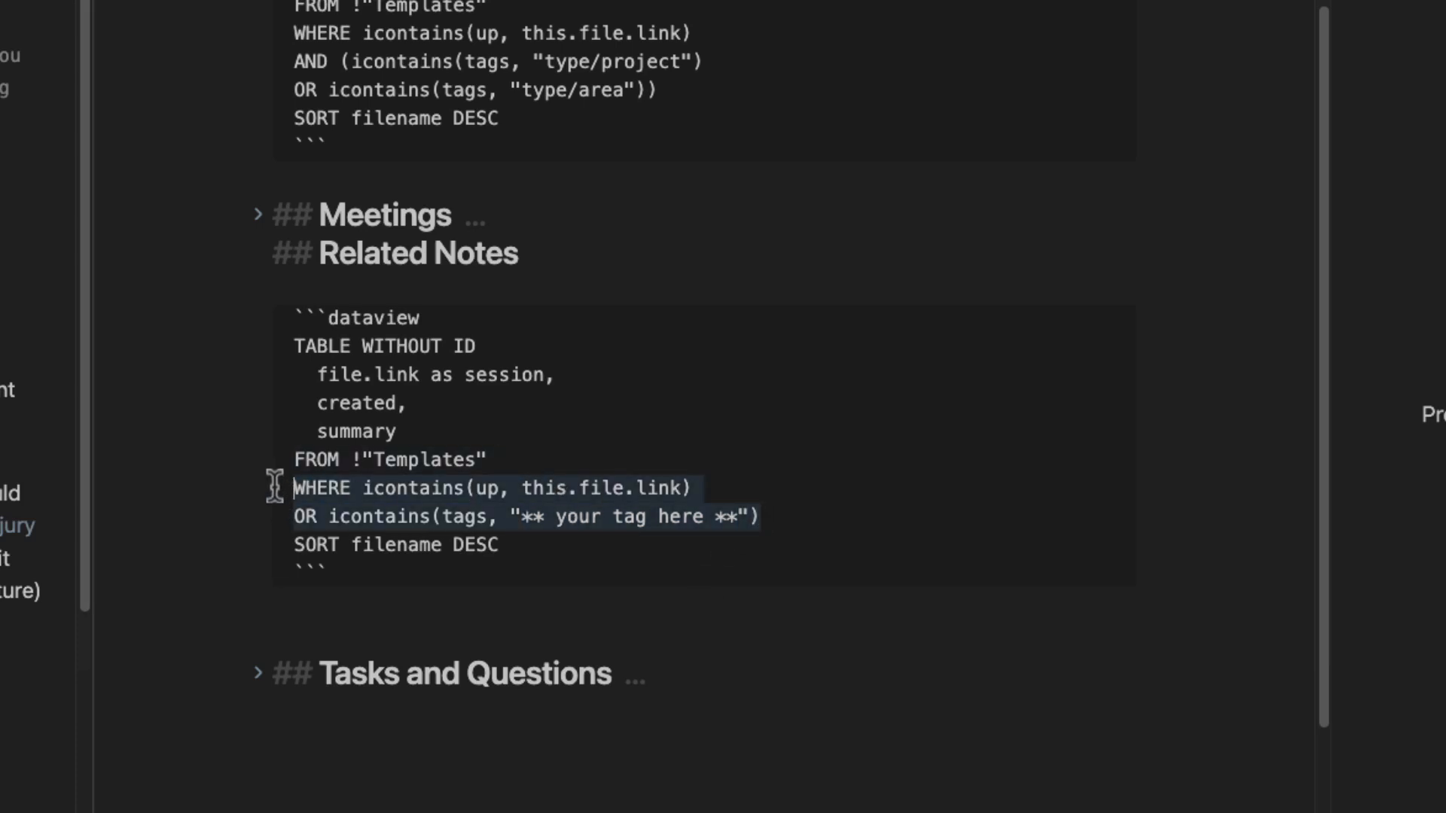
drag(443, 428, 287, 384)
double_click(521, 374)
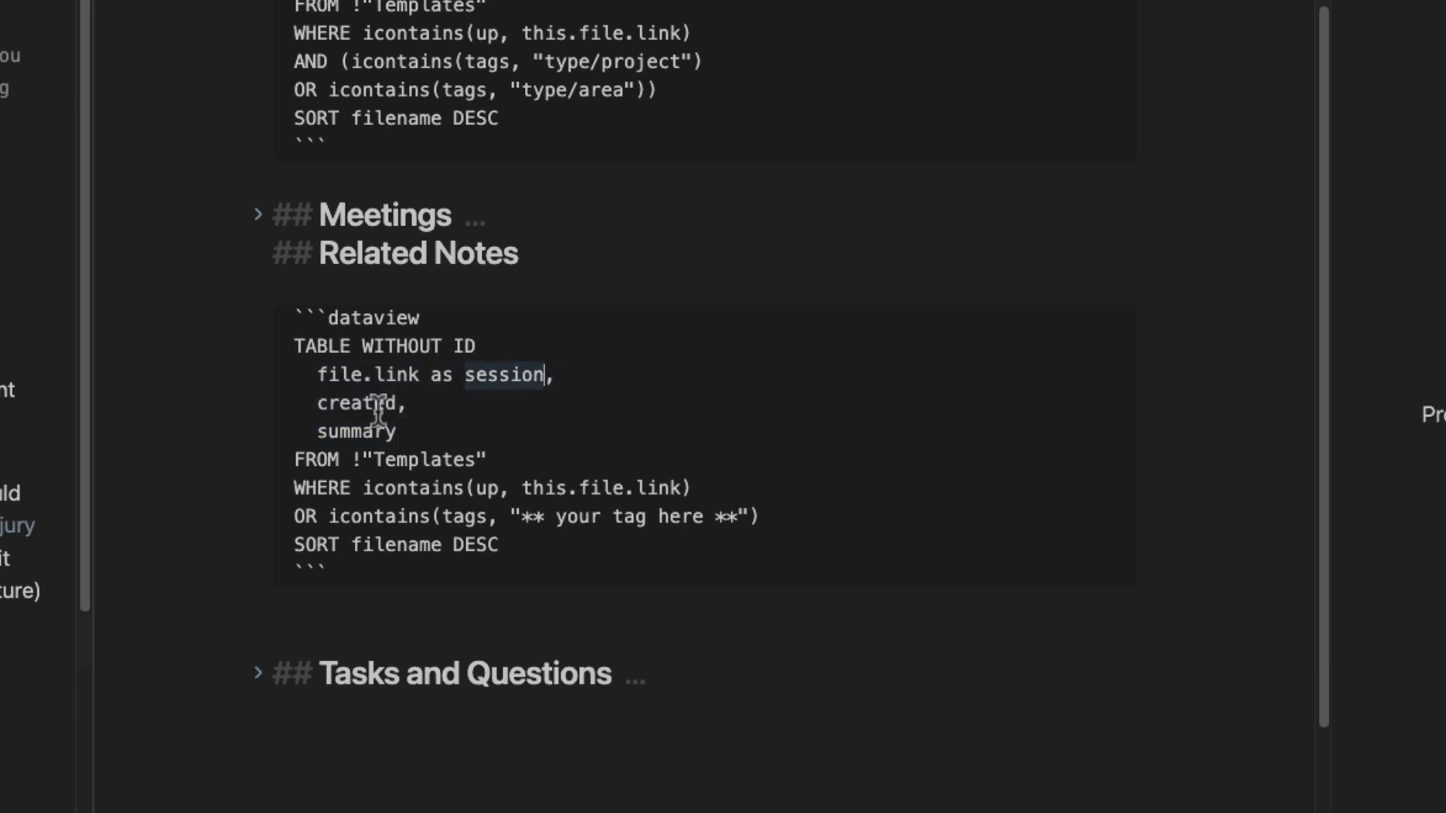
text(note)
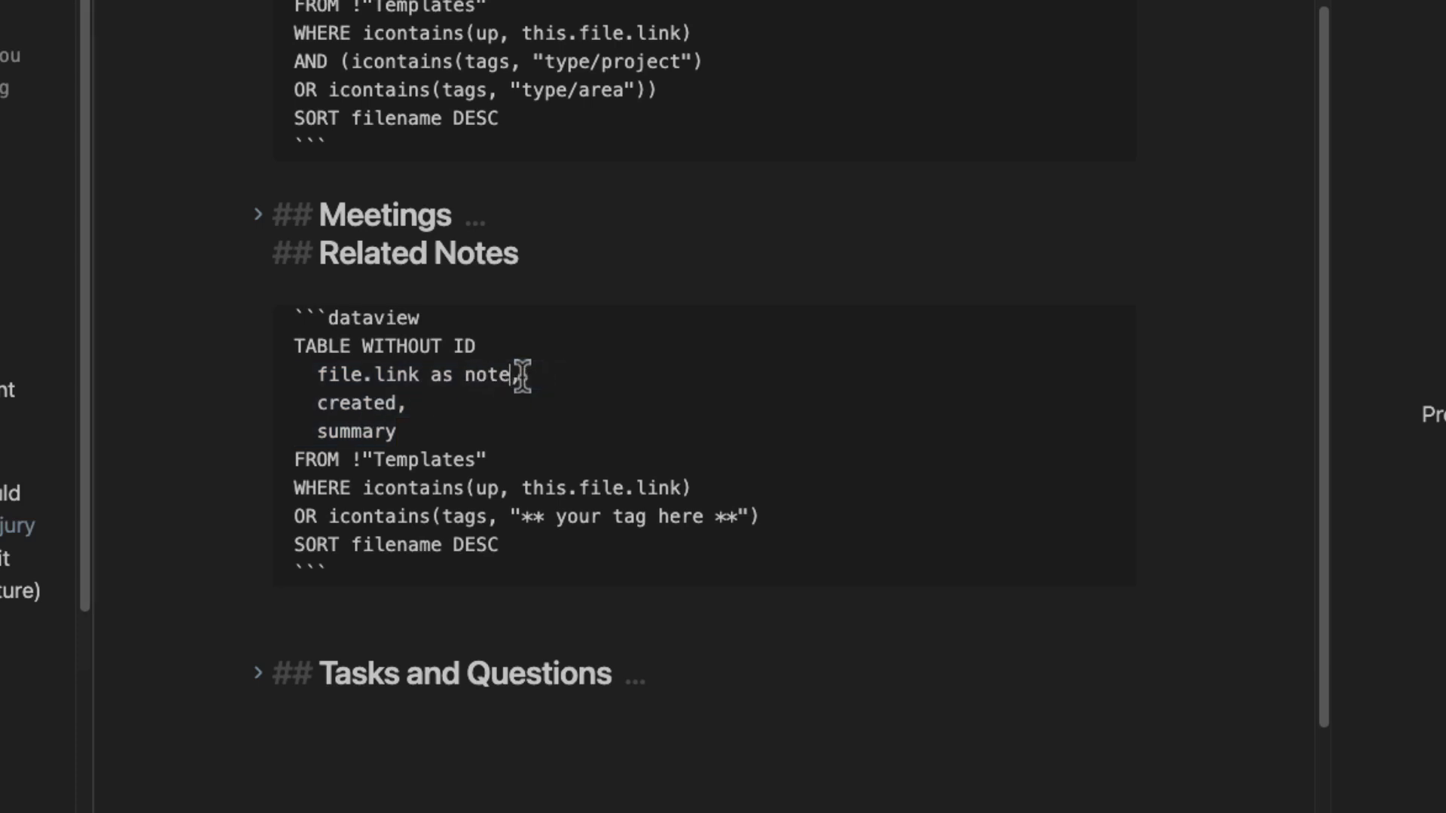
key(super+e)
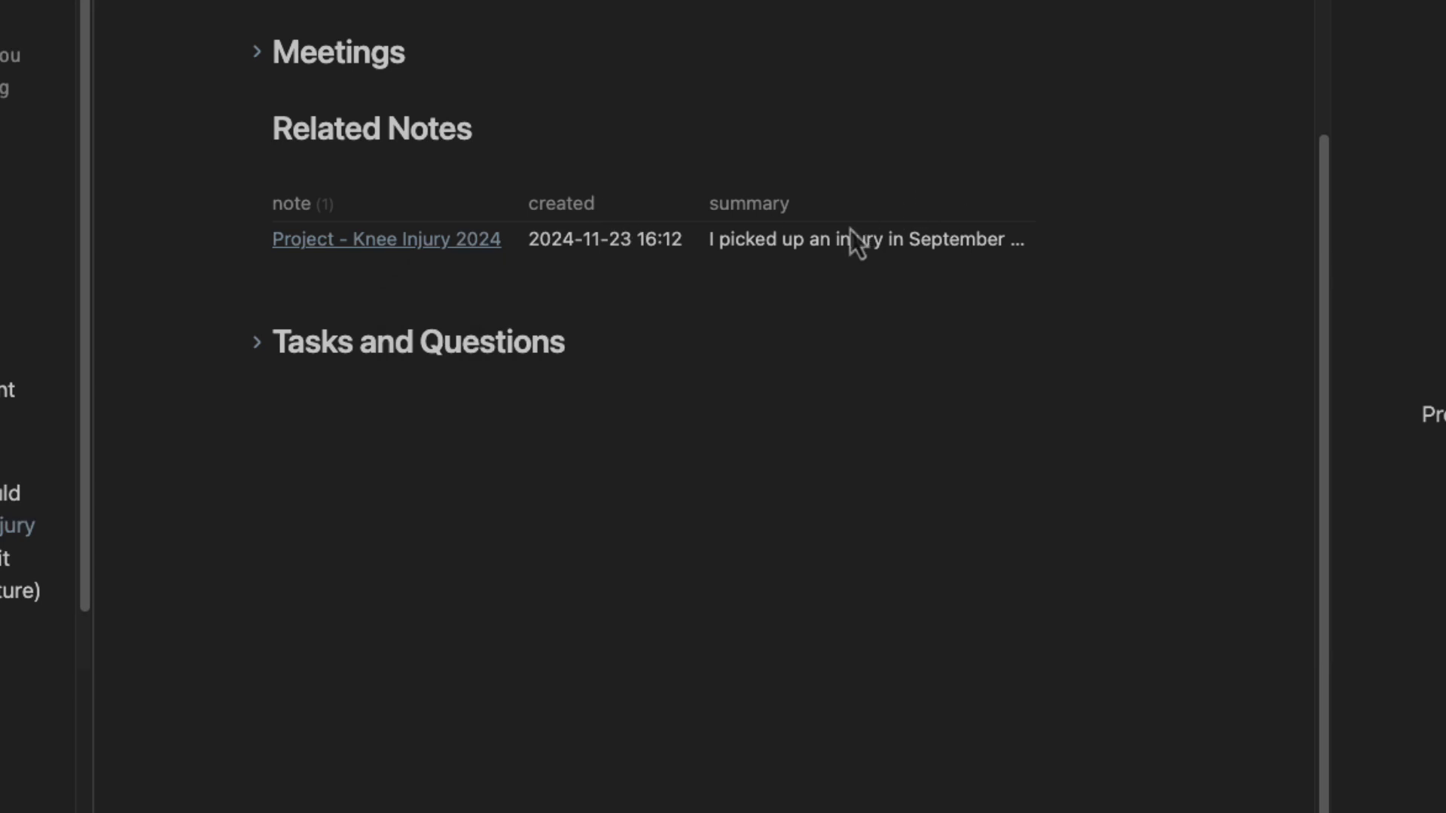
Return Injury (MOC) to editing view, move the Project - Knee Injury 2024 note beside the graph's tab, and widen that pane.
key(super+e)
click(328, 532)
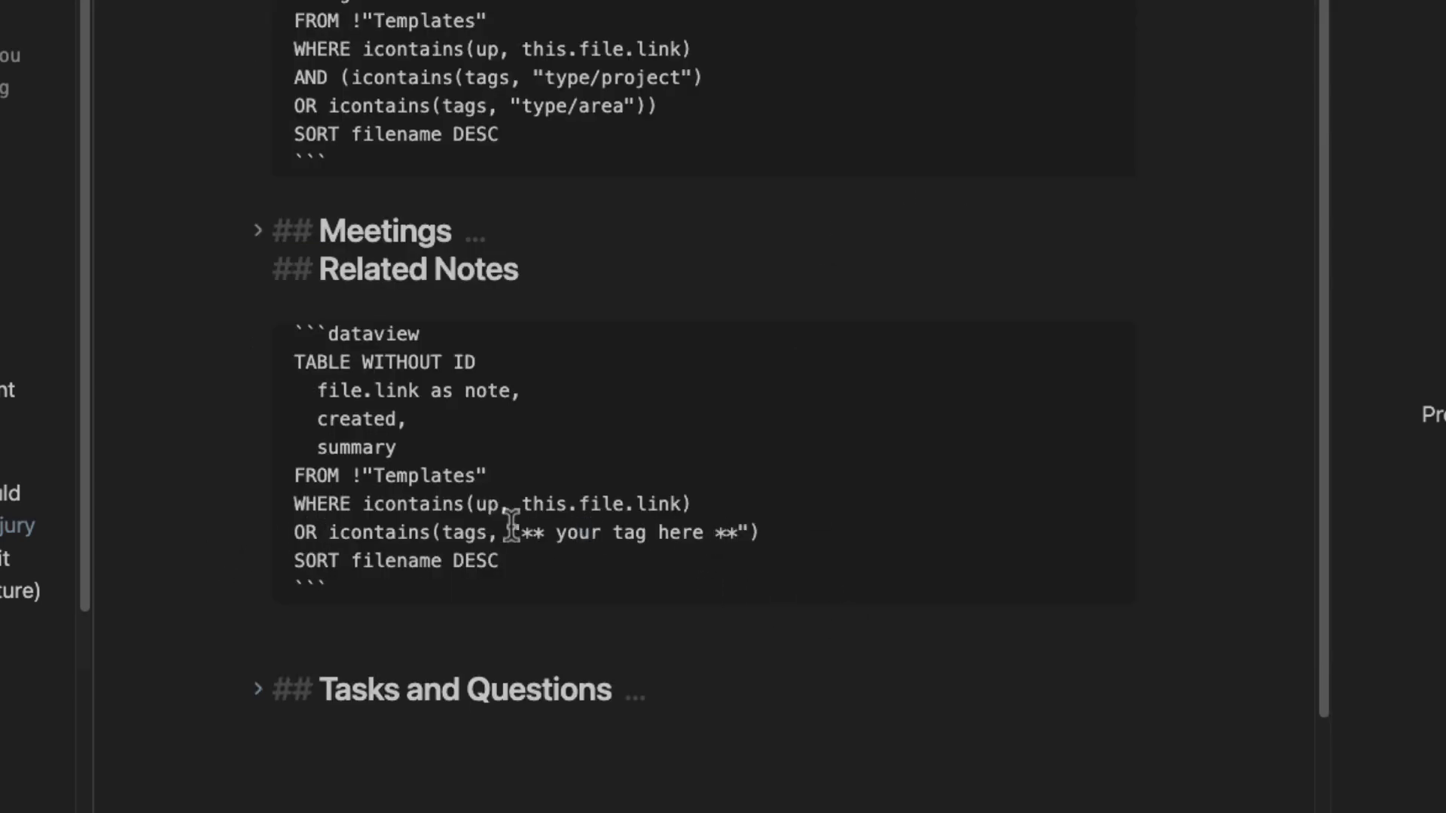
scroll(756, 527, up, 3)
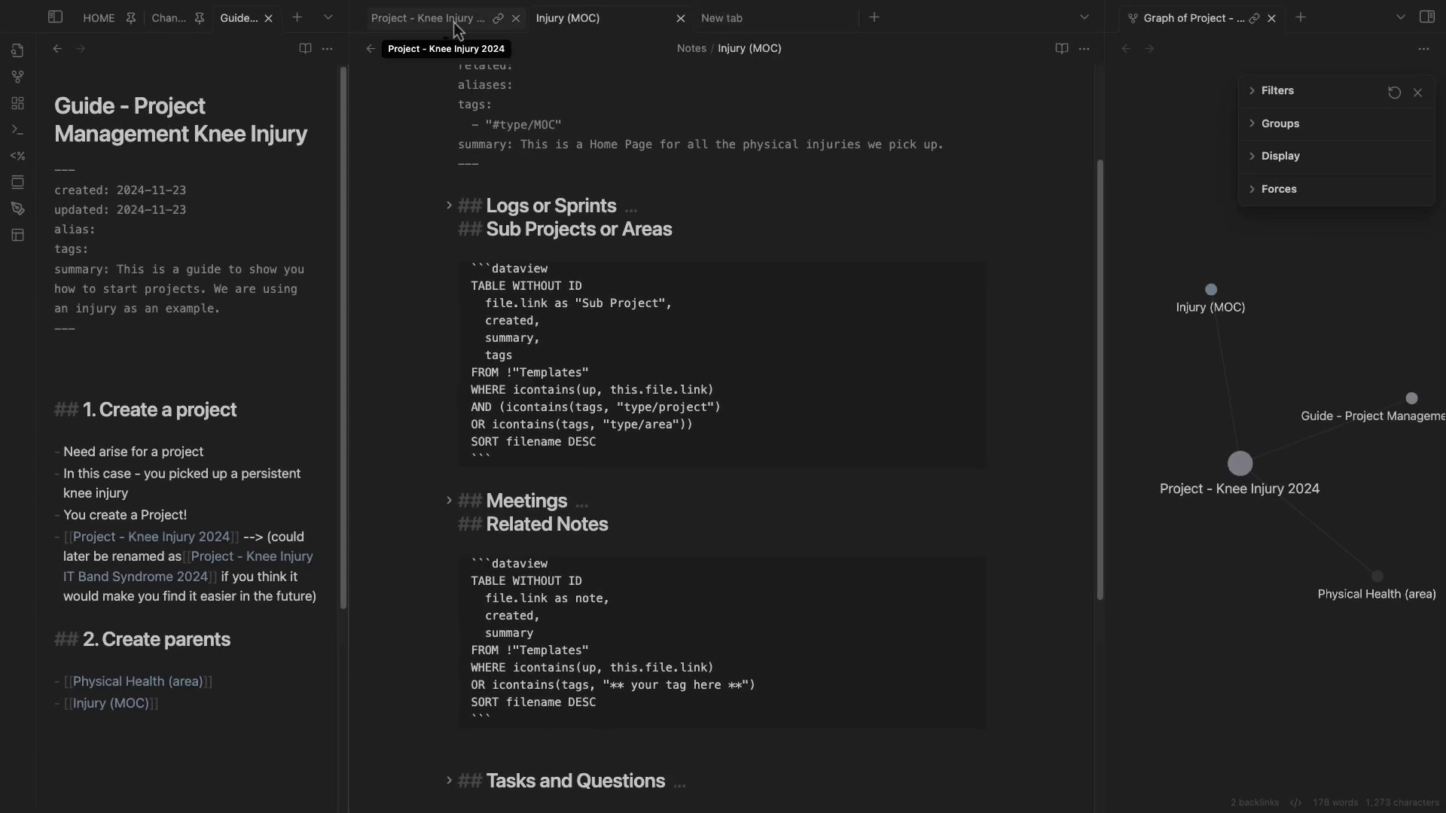
drag(448, 24, 1289, 45)
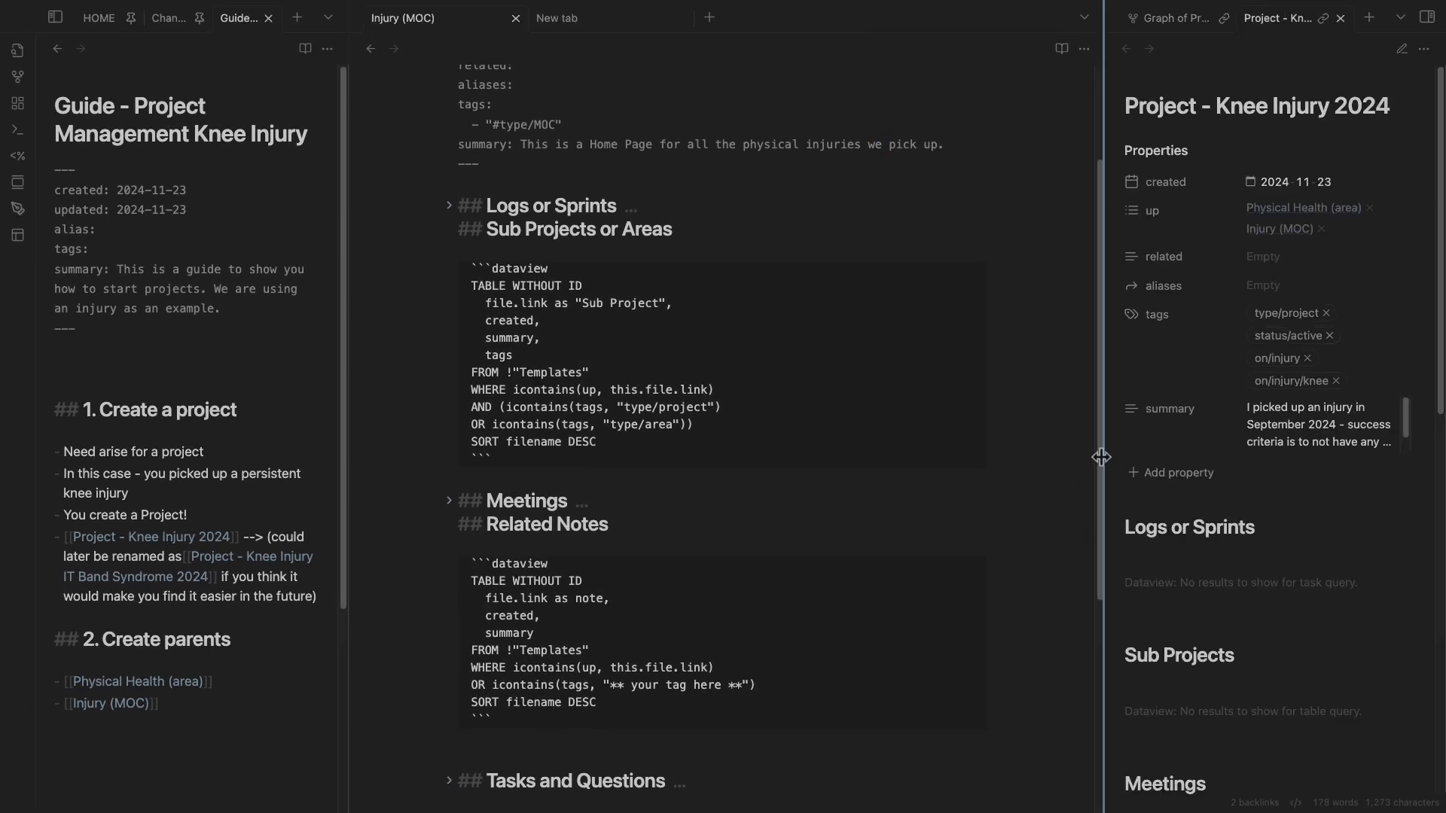
drag(1104, 461, 936, 557)
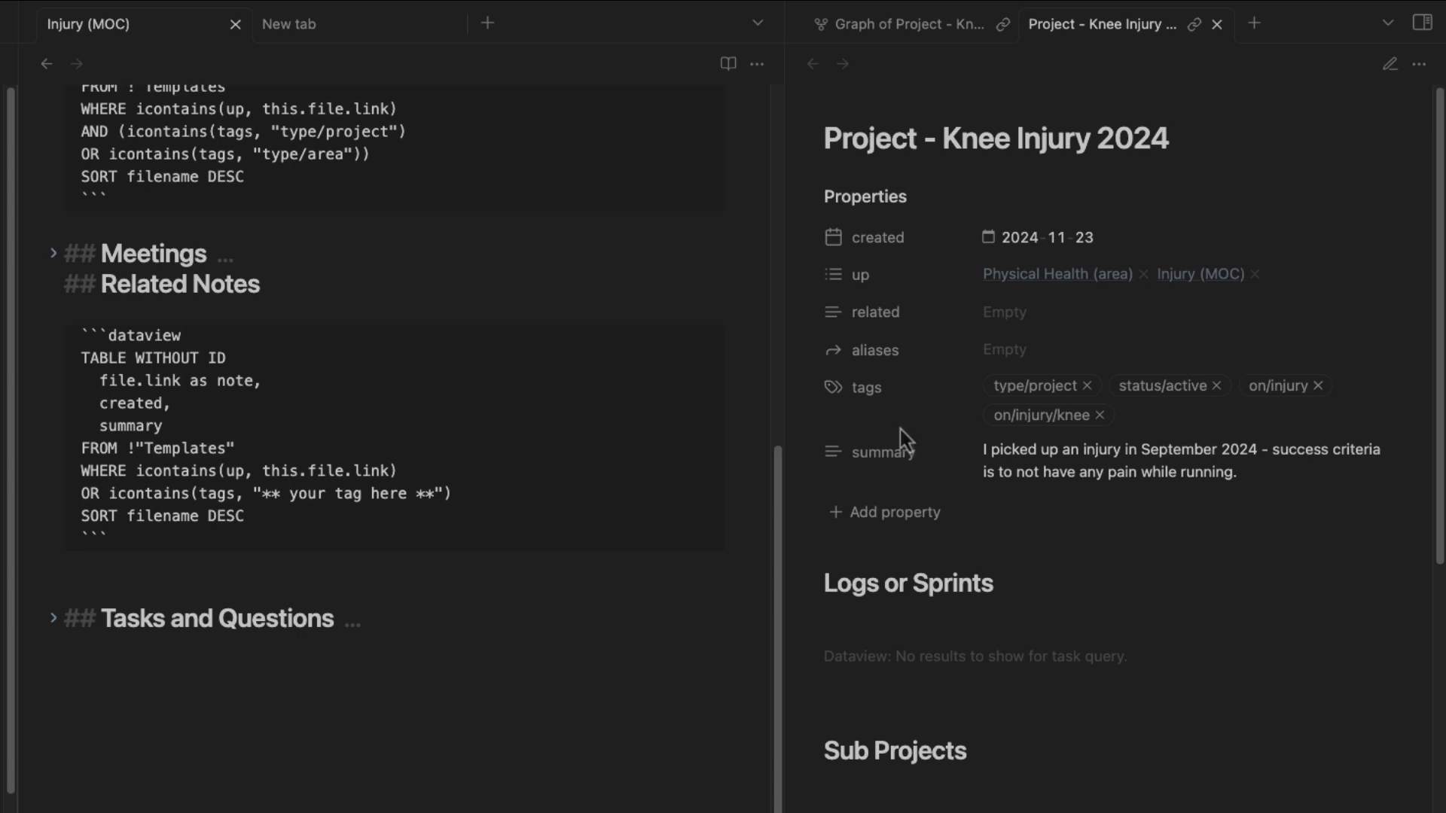
Enclose the Related Notes query's WHERE and OR conditions in one pair of parentheses and add the line AND !icontains(tags, "#type/project").
scroll(258, 486, up, 5)
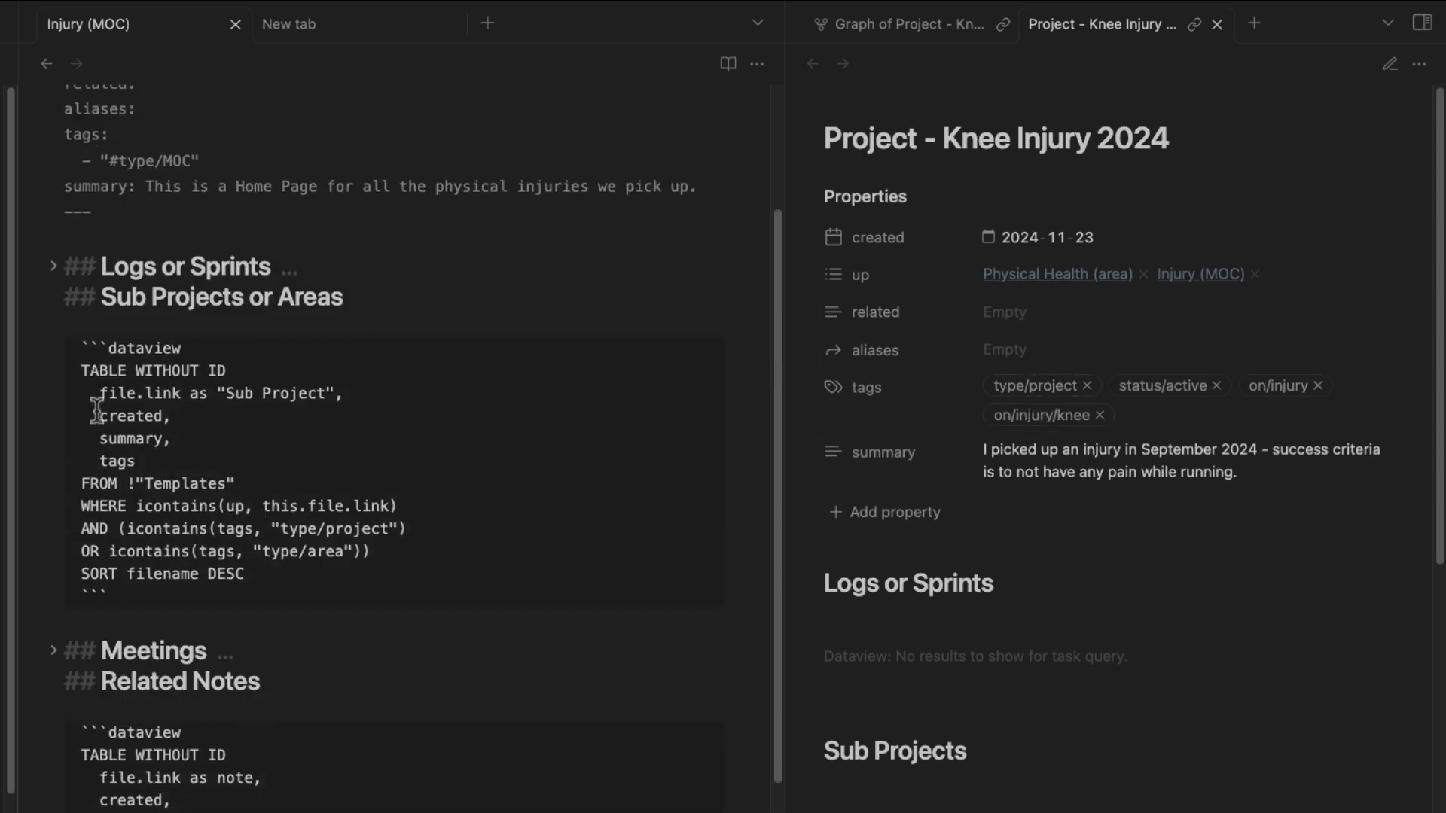
drag(103, 298, 426, 306)
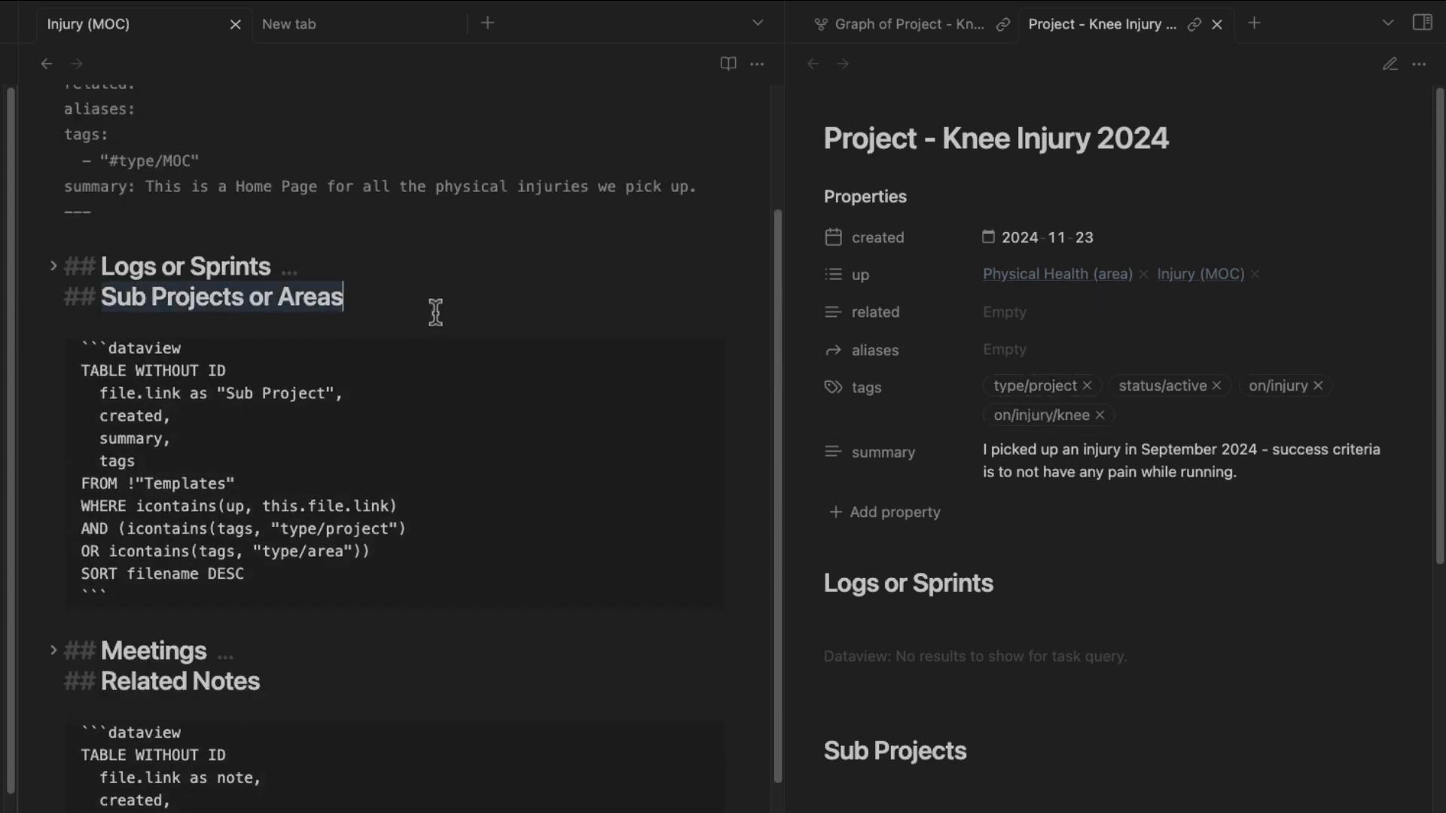
scroll(494, 542, down, 5)
click(135, 500)
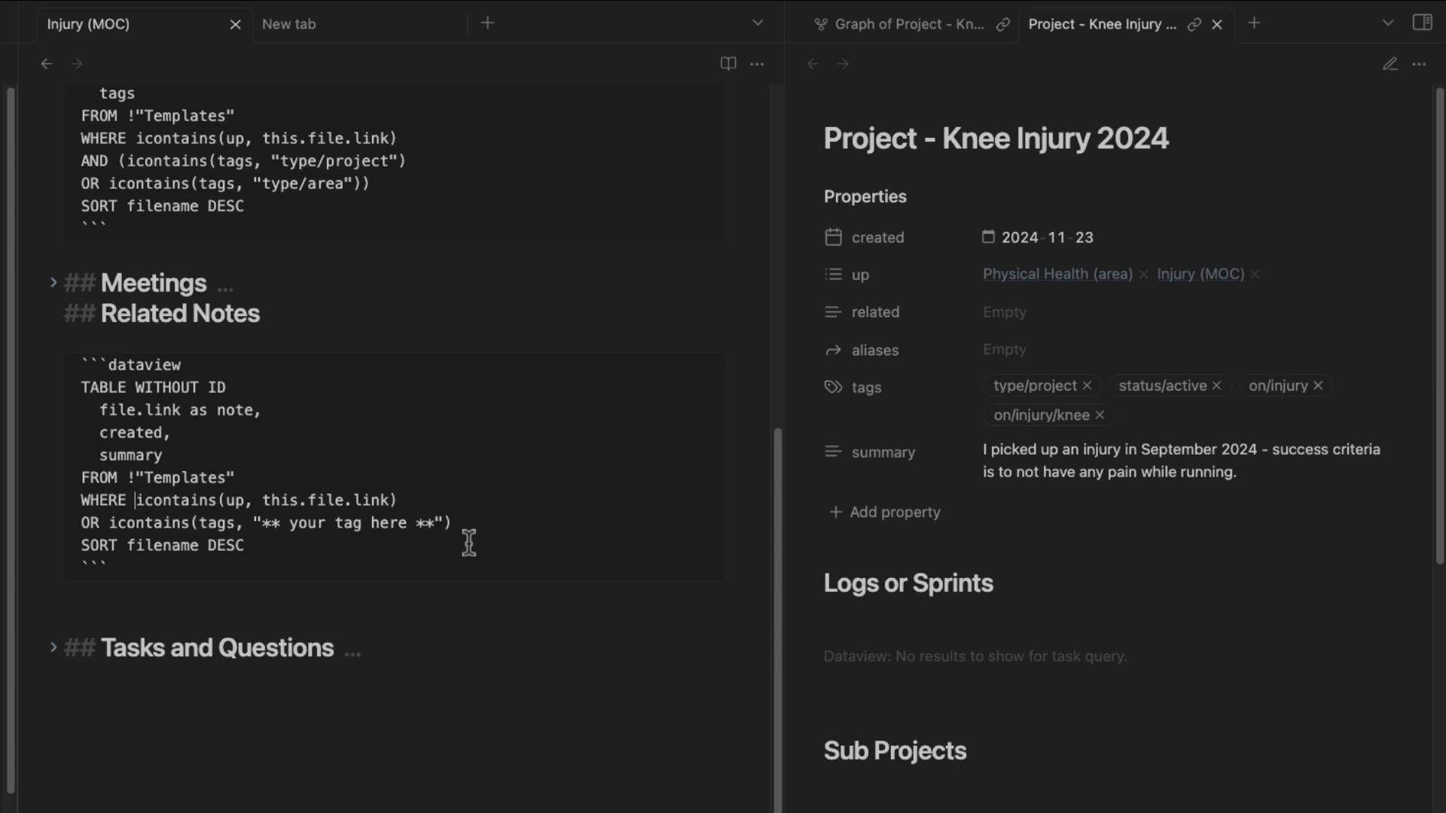
text(()
click(466, 525)
text())
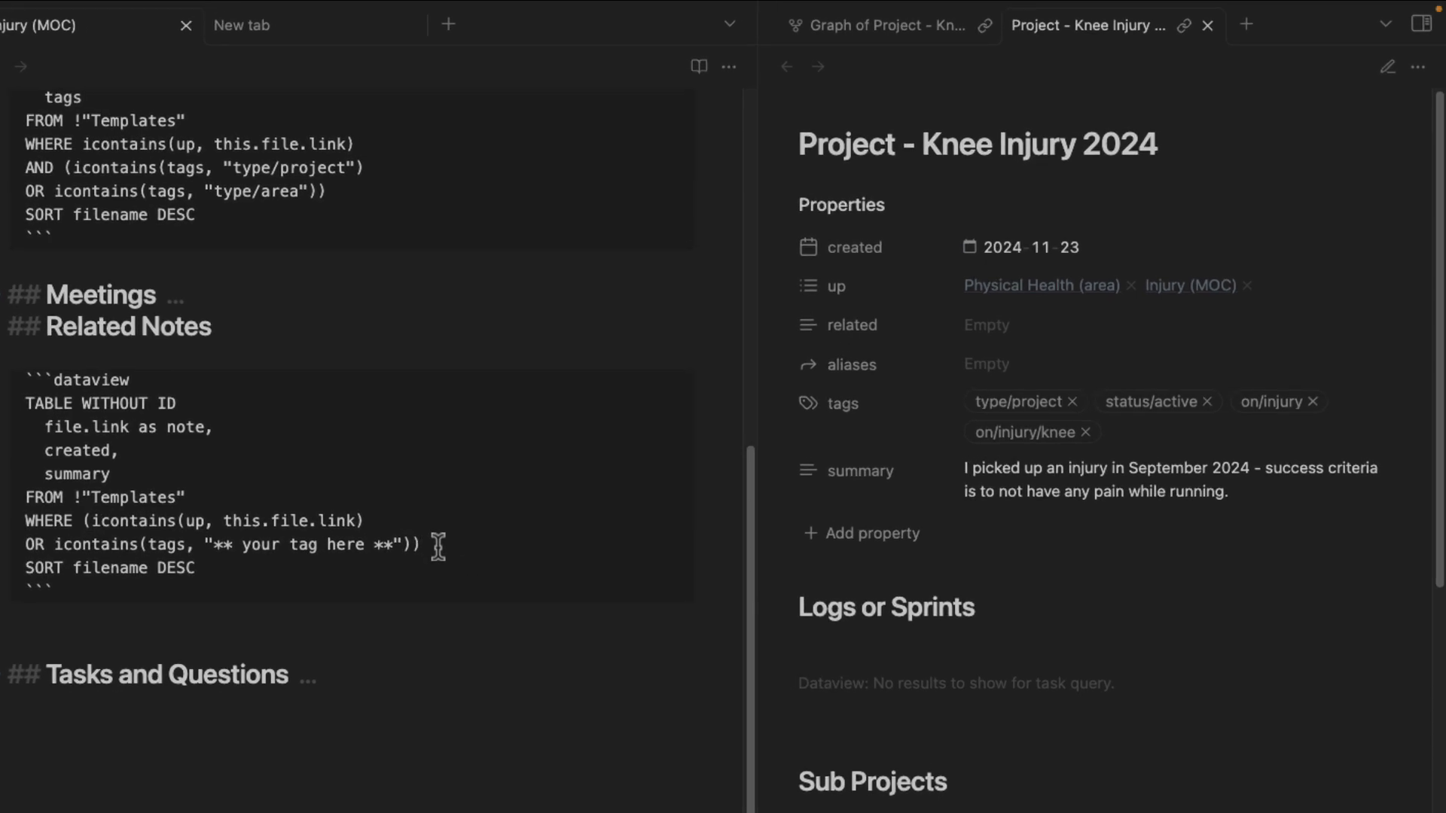
key(Return)
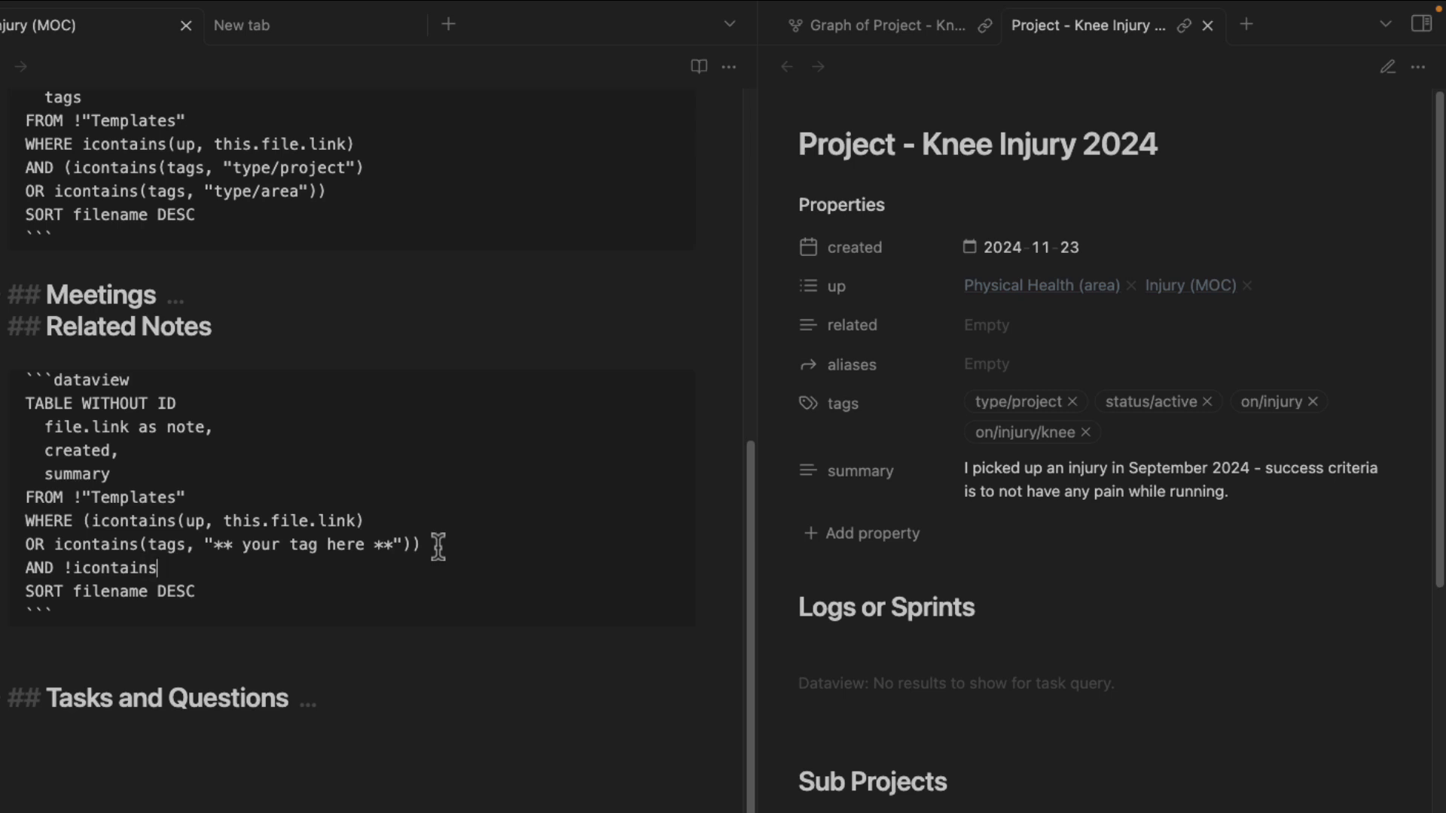
text(ags, "#type/project)
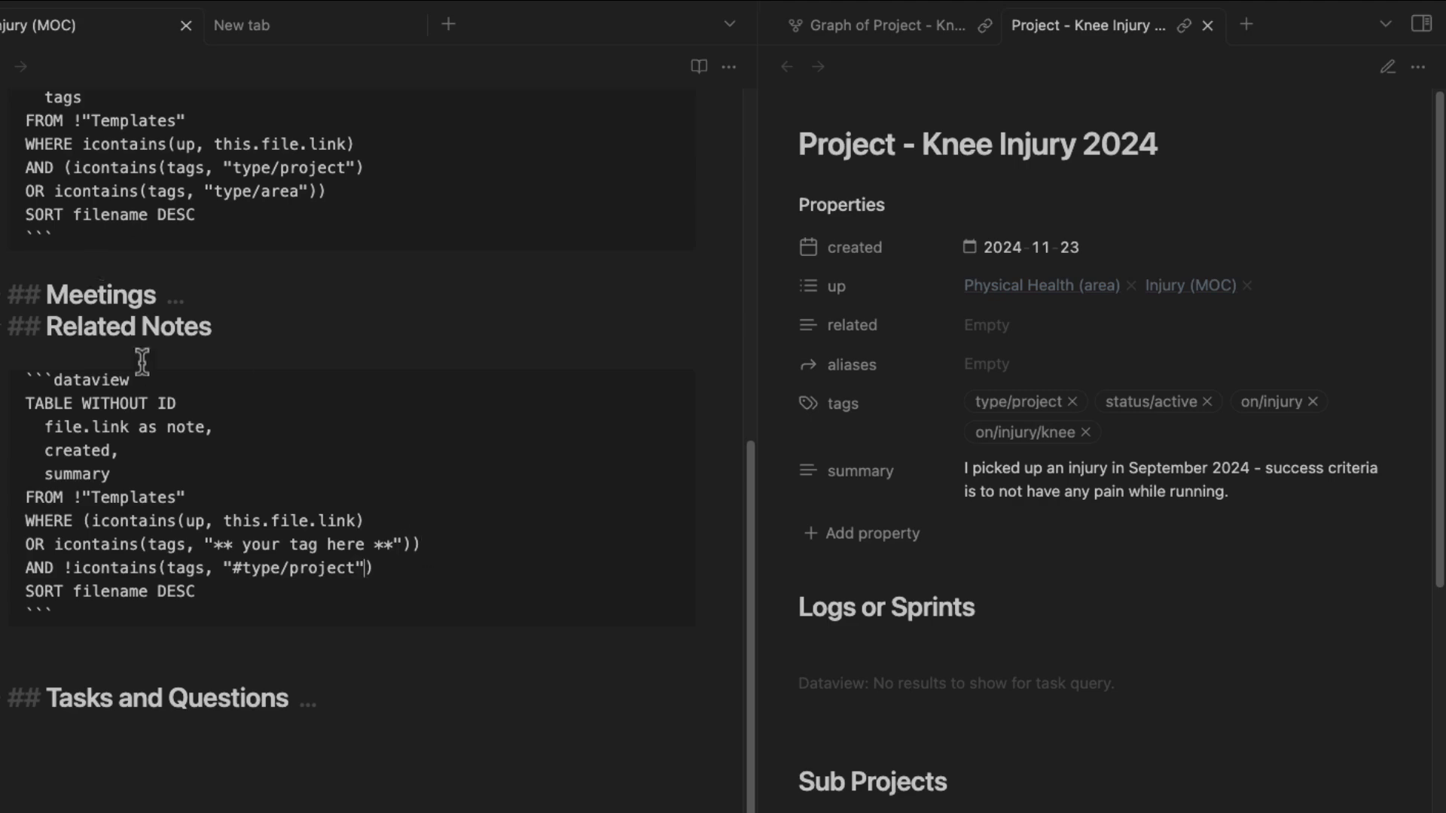
Review the edited Related Notes query together with the Injury (MOC) note's properties and Sub Projects or Areas query.
scroll(143, 359, up, 5)
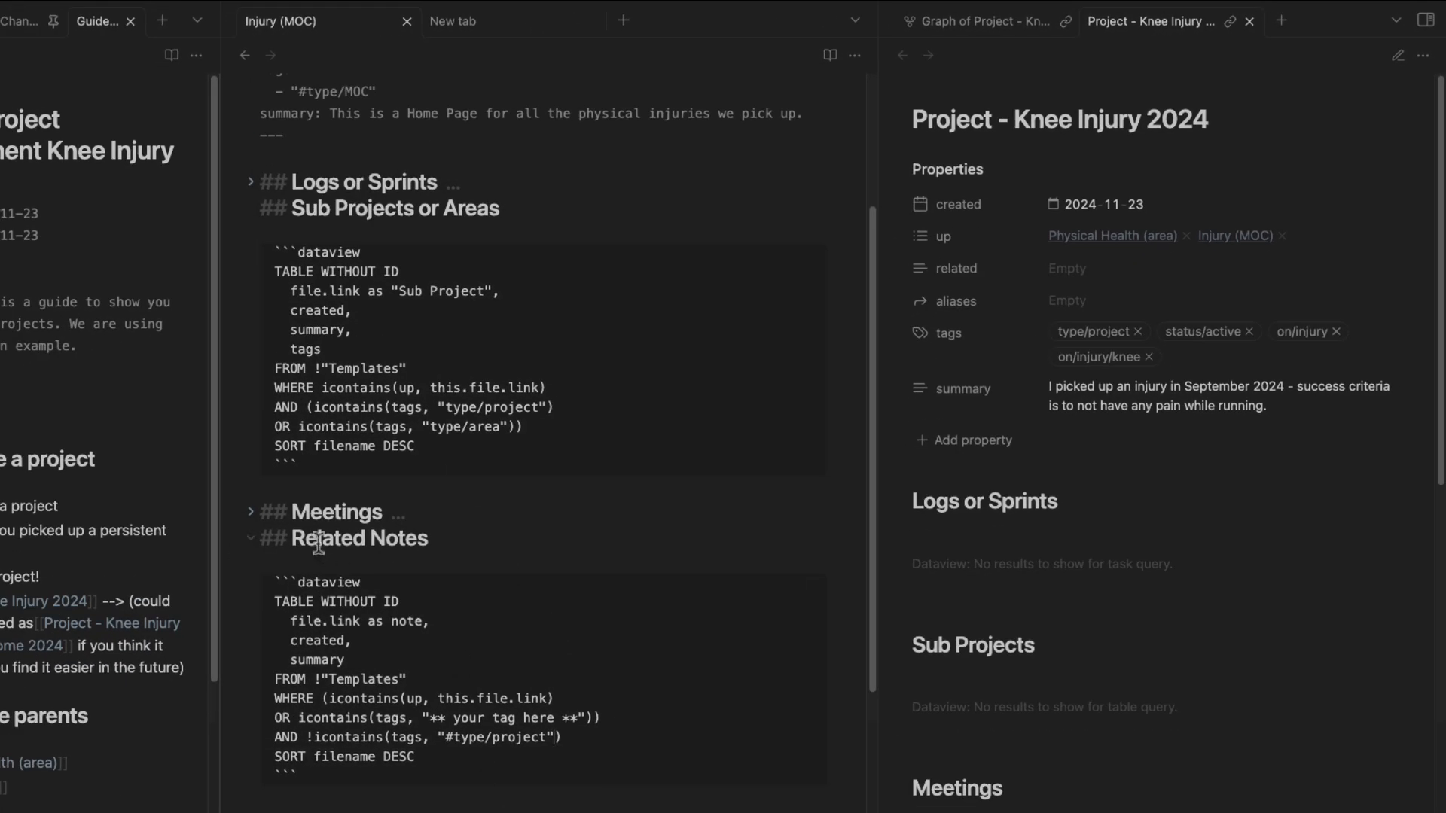
drag(262, 563, 597, 779)
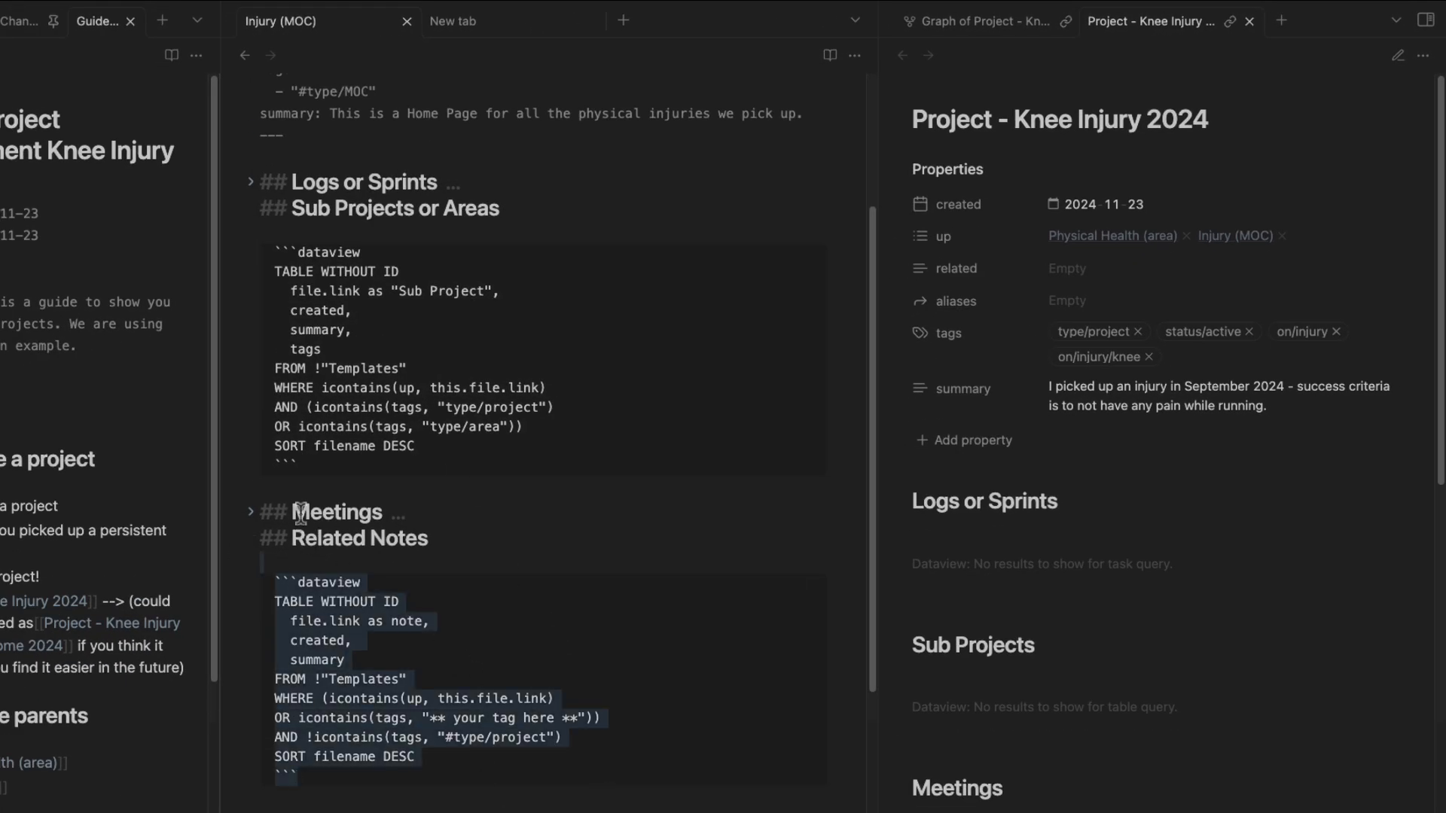
drag(293, 538, 429, 539)
scroll(479, 603, up, 3)
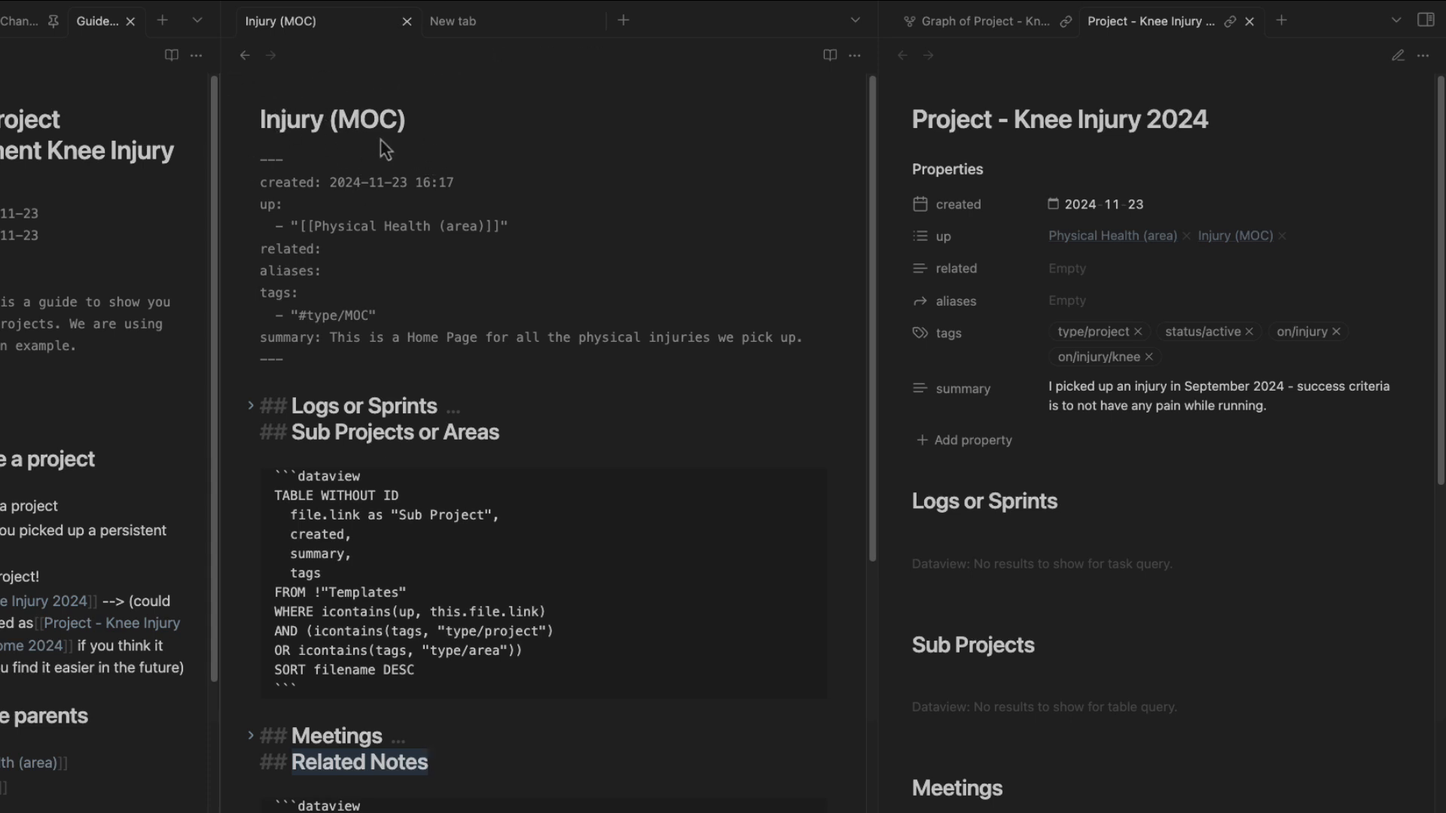
scroll(452, 548, down, 5)
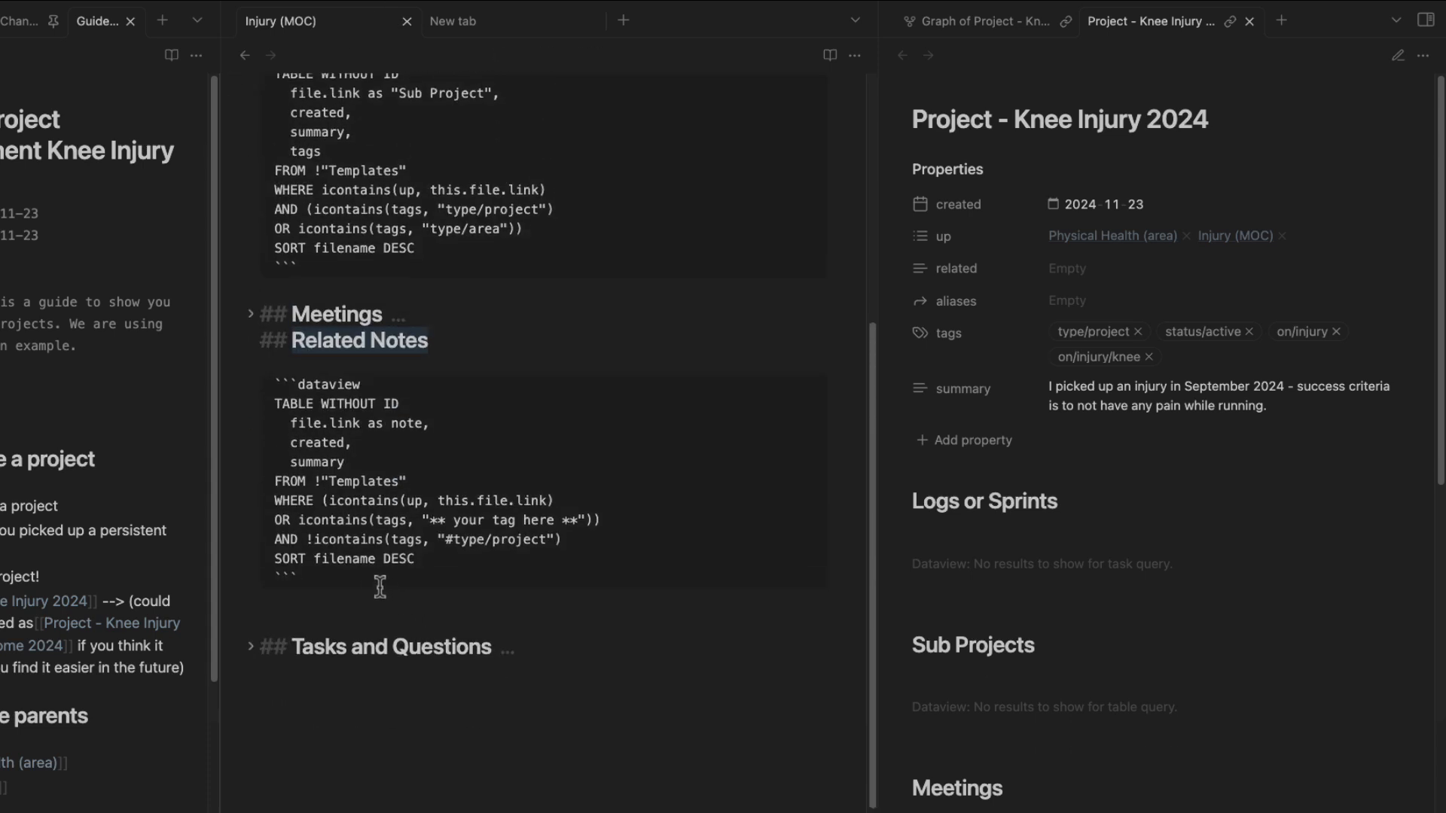
Show the Injury (MOC) note in reading view, collapse its Related Notes section, and highlight the note's title.
drag(377, 585, 256, 369)
scroll(441, 555, up, 5)
scroll(434, 714, down, 2)
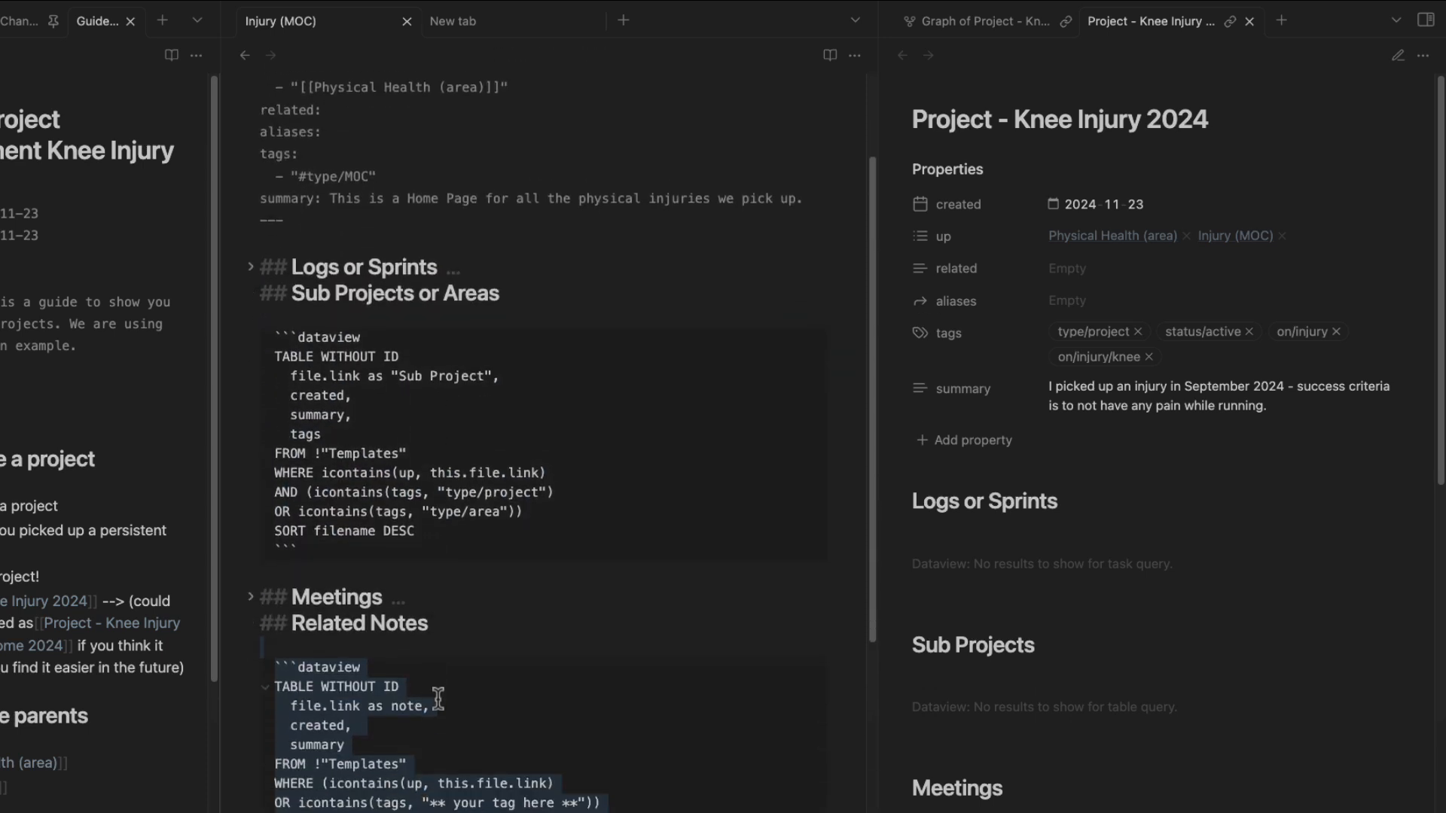
click(444, 701)
key(ctrl+e)
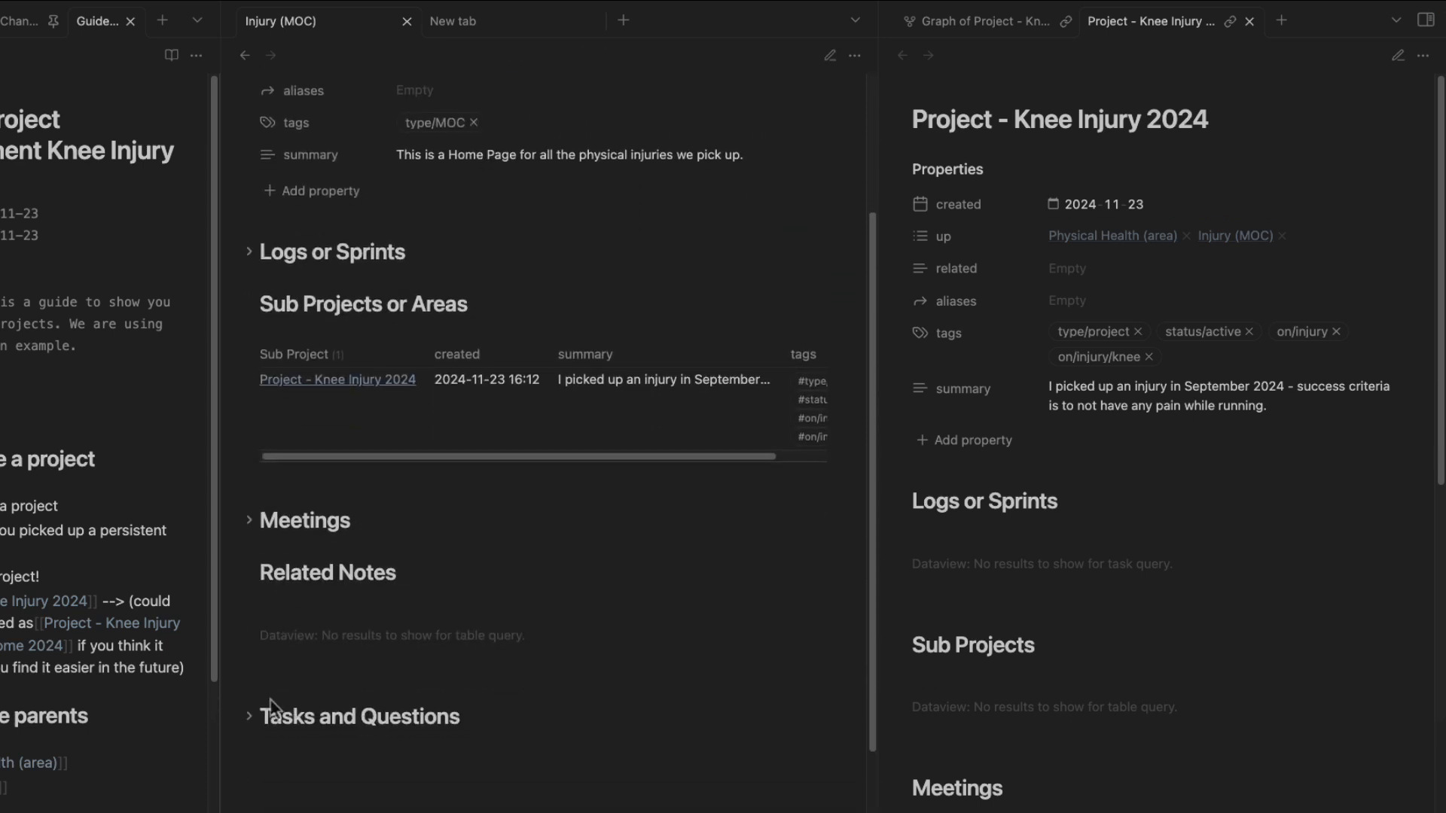
click(250, 572)
scroll(515, 516, up, 3)
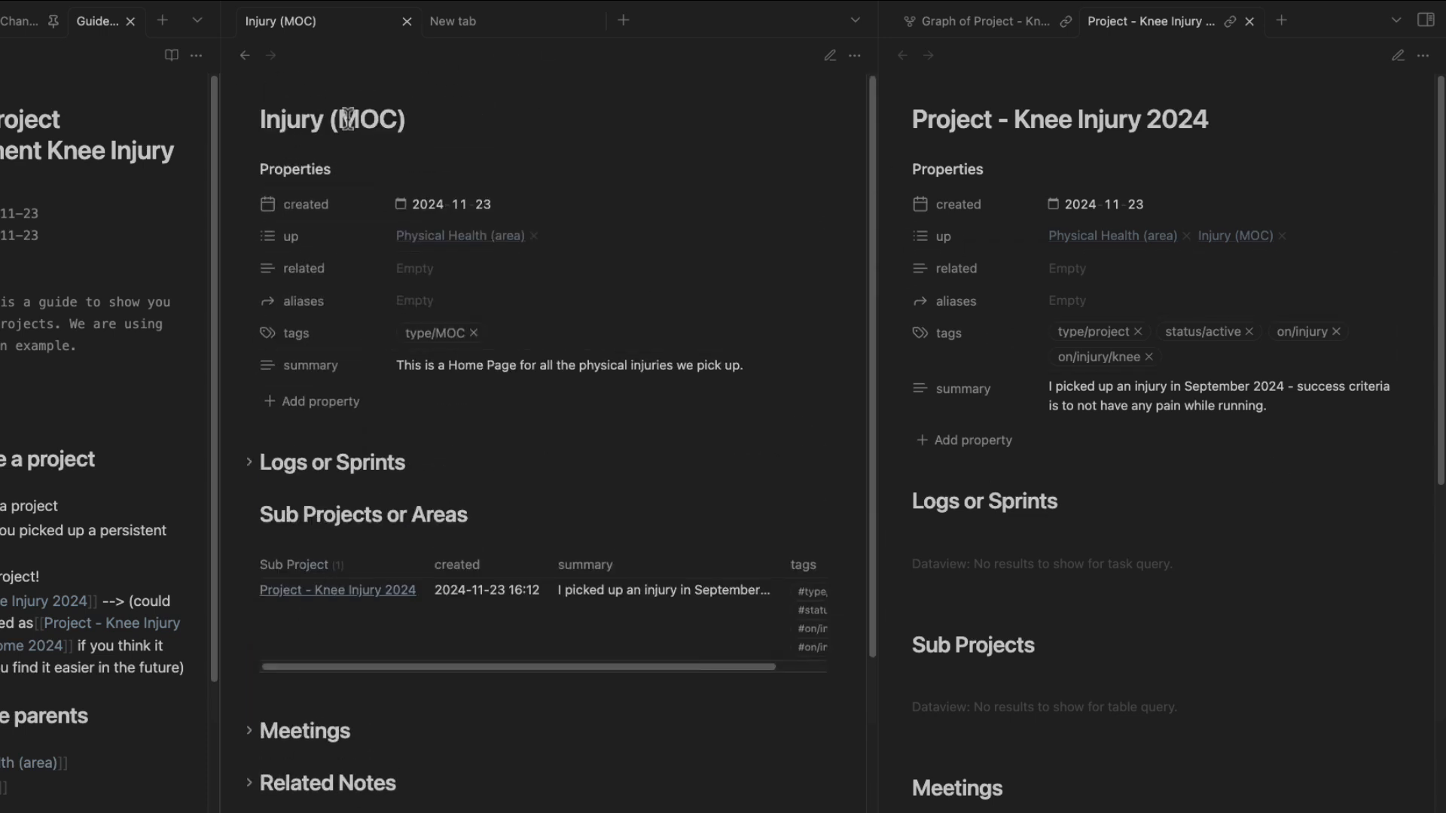
drag(263, 119, 454, 116)
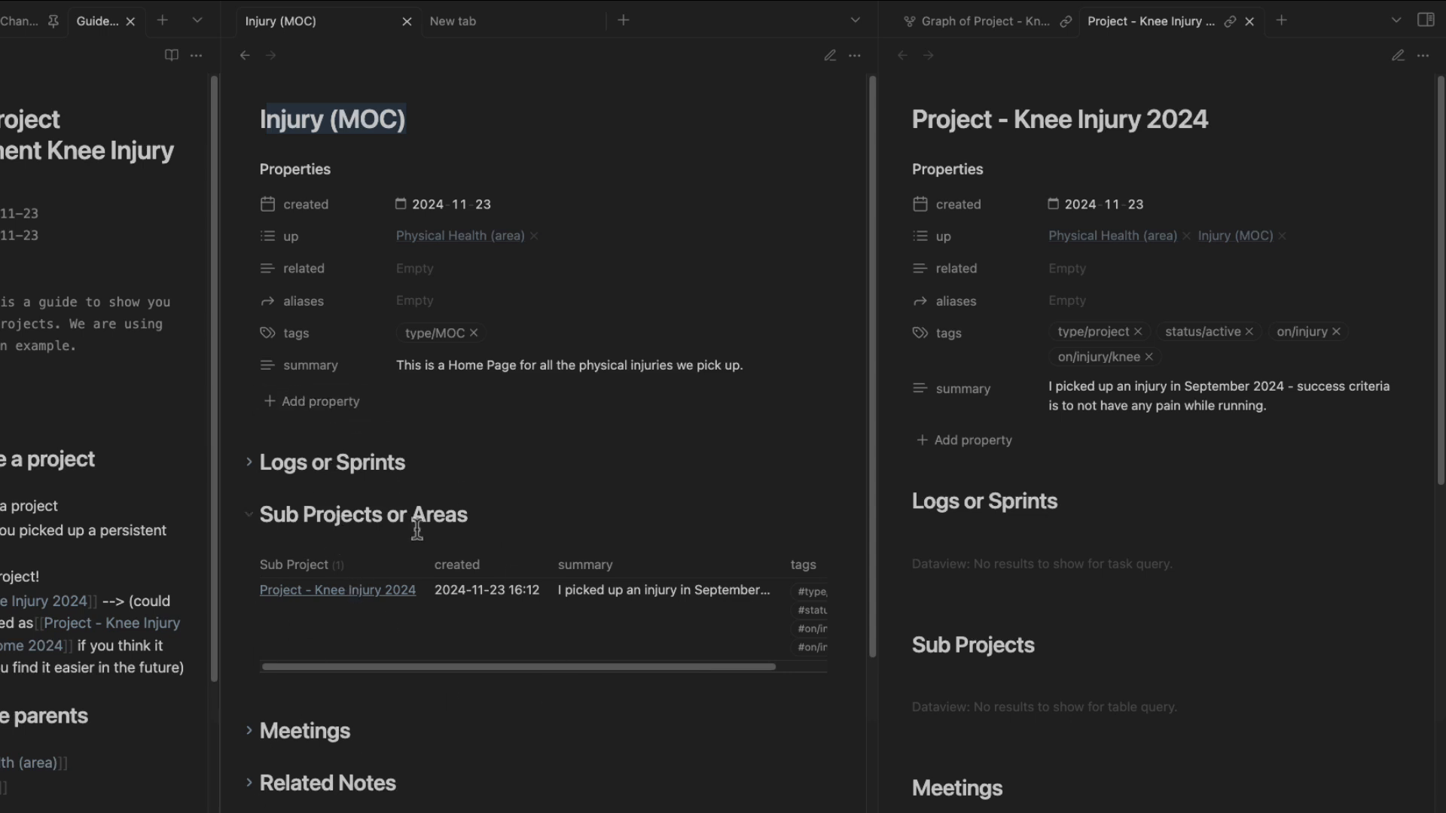
In Injury (MOC)'s editing view, add a level-three heading Open above the Sub Projects or Areas query and a level-three heading Closed below it.
key(super+e)
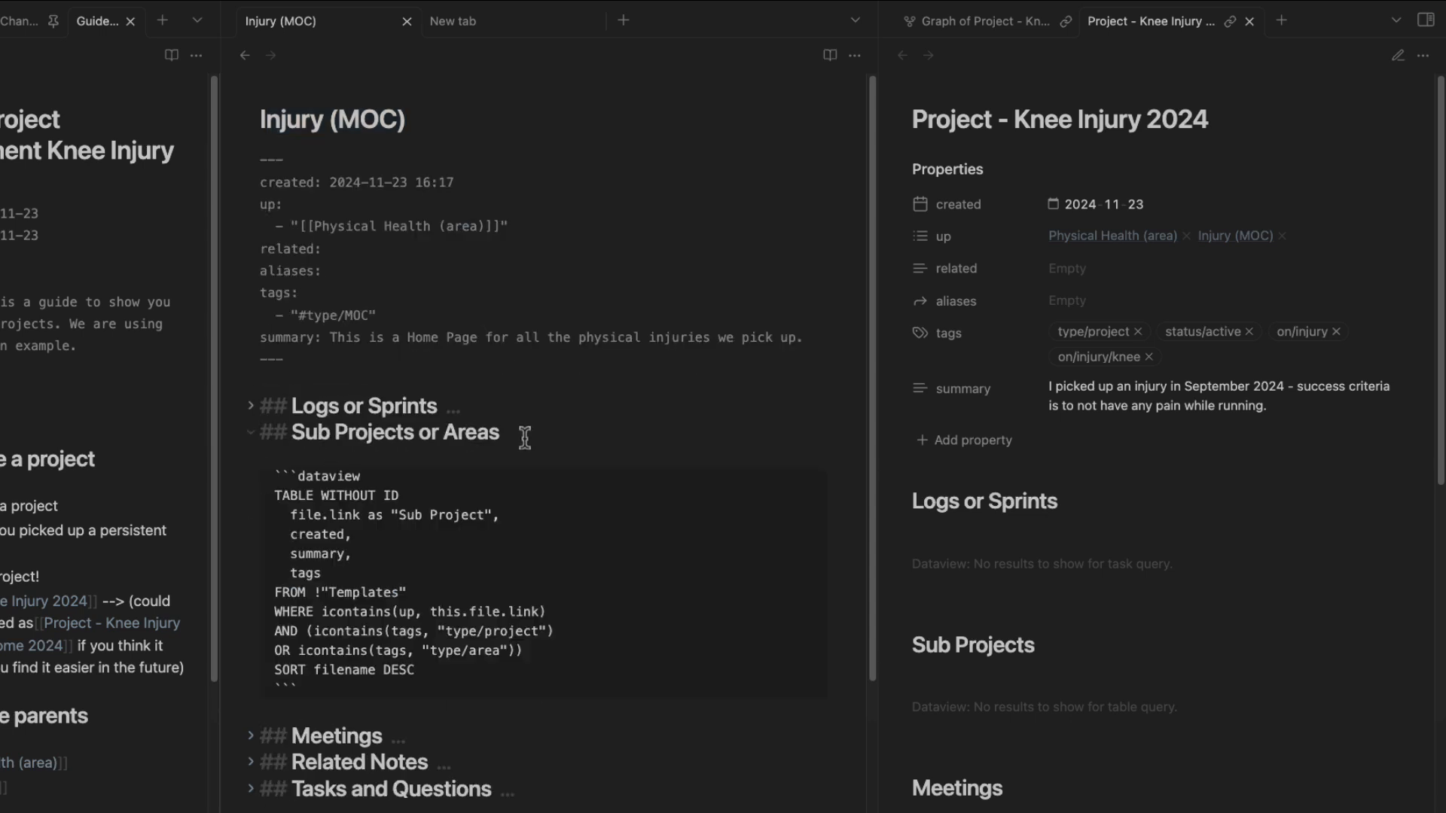
click(516, 455)
key(Return)
text(### Open)
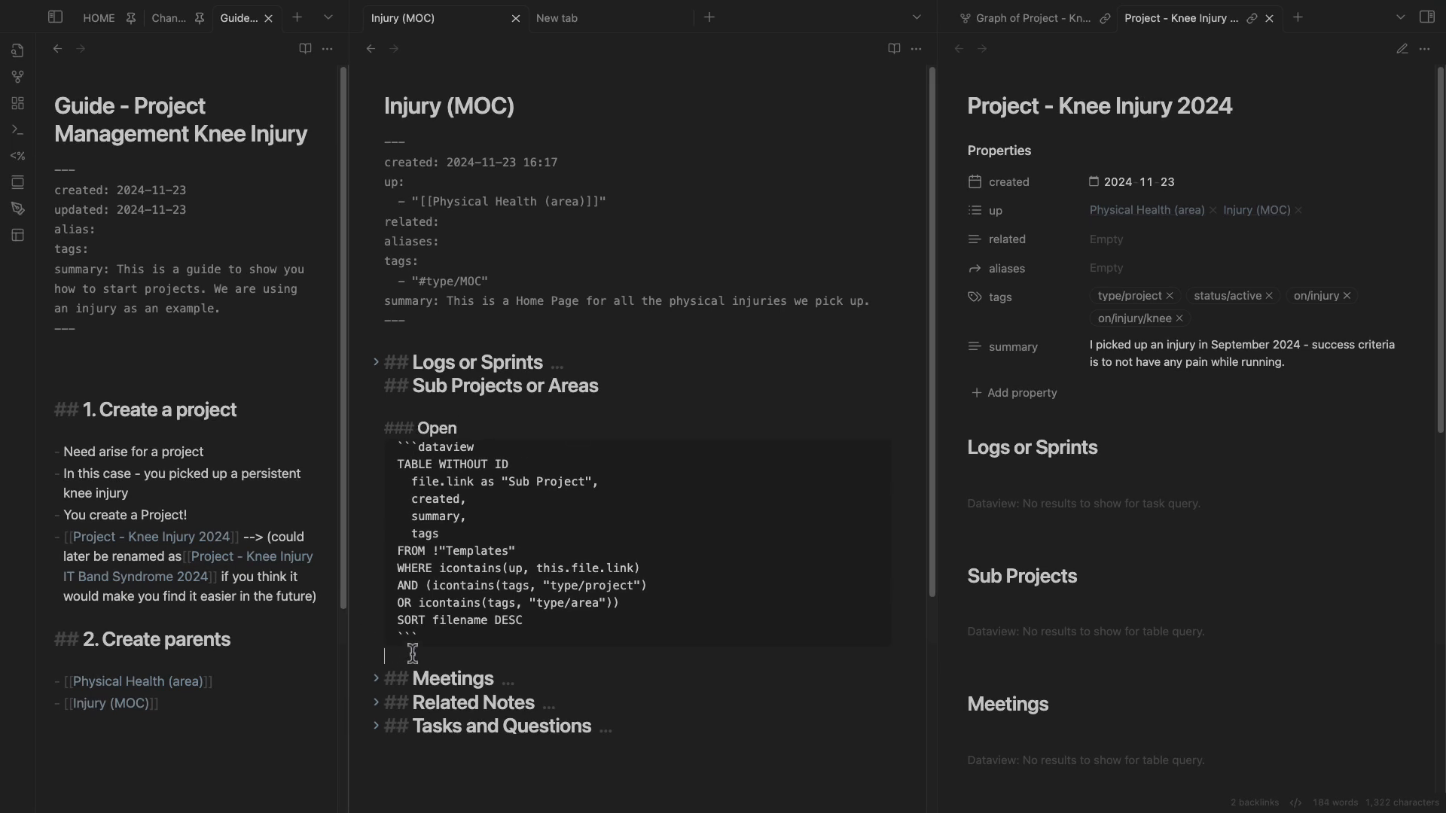
key(Return)
key(Return)
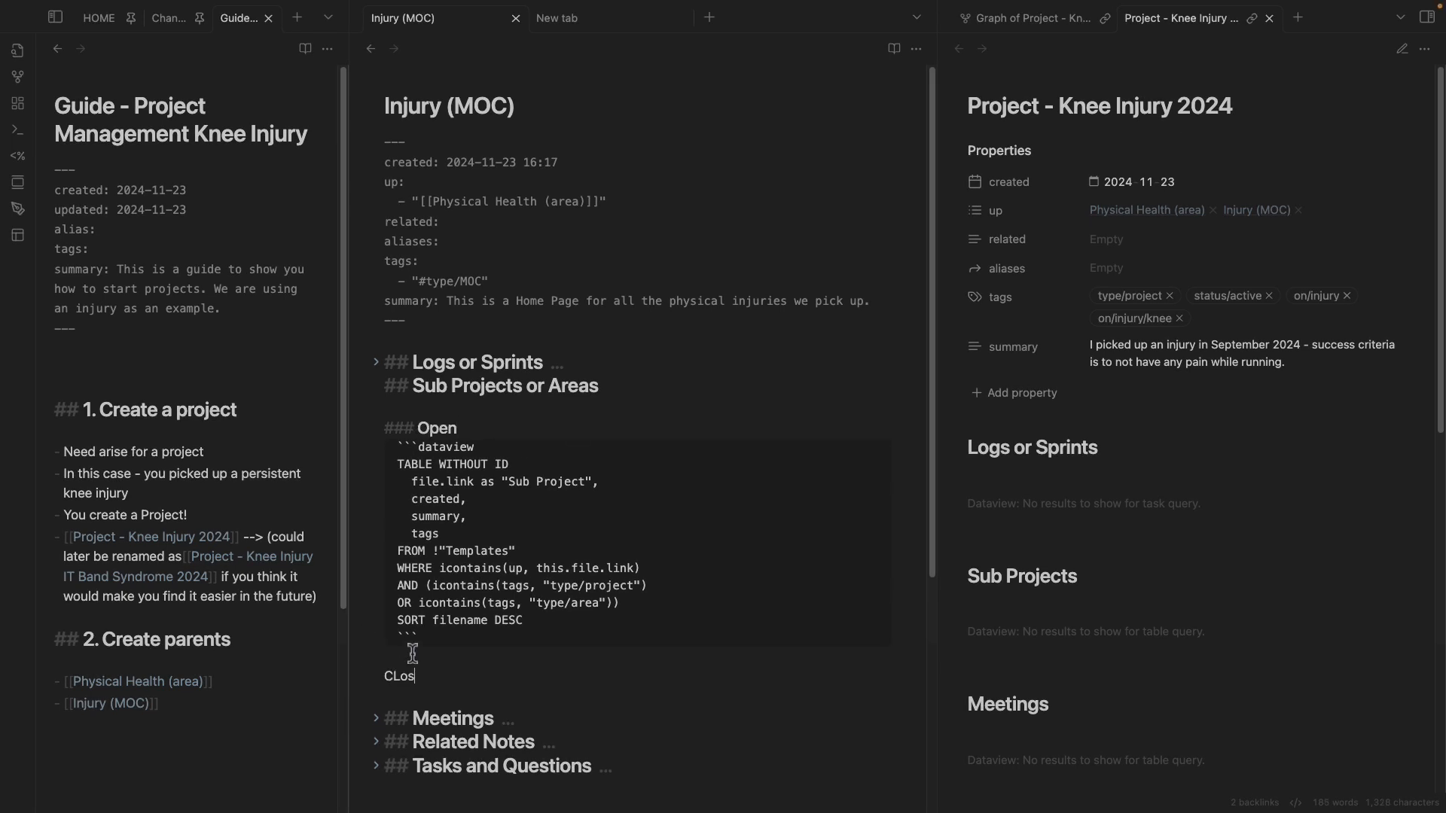
key(BackSpace)
text(### Closed)
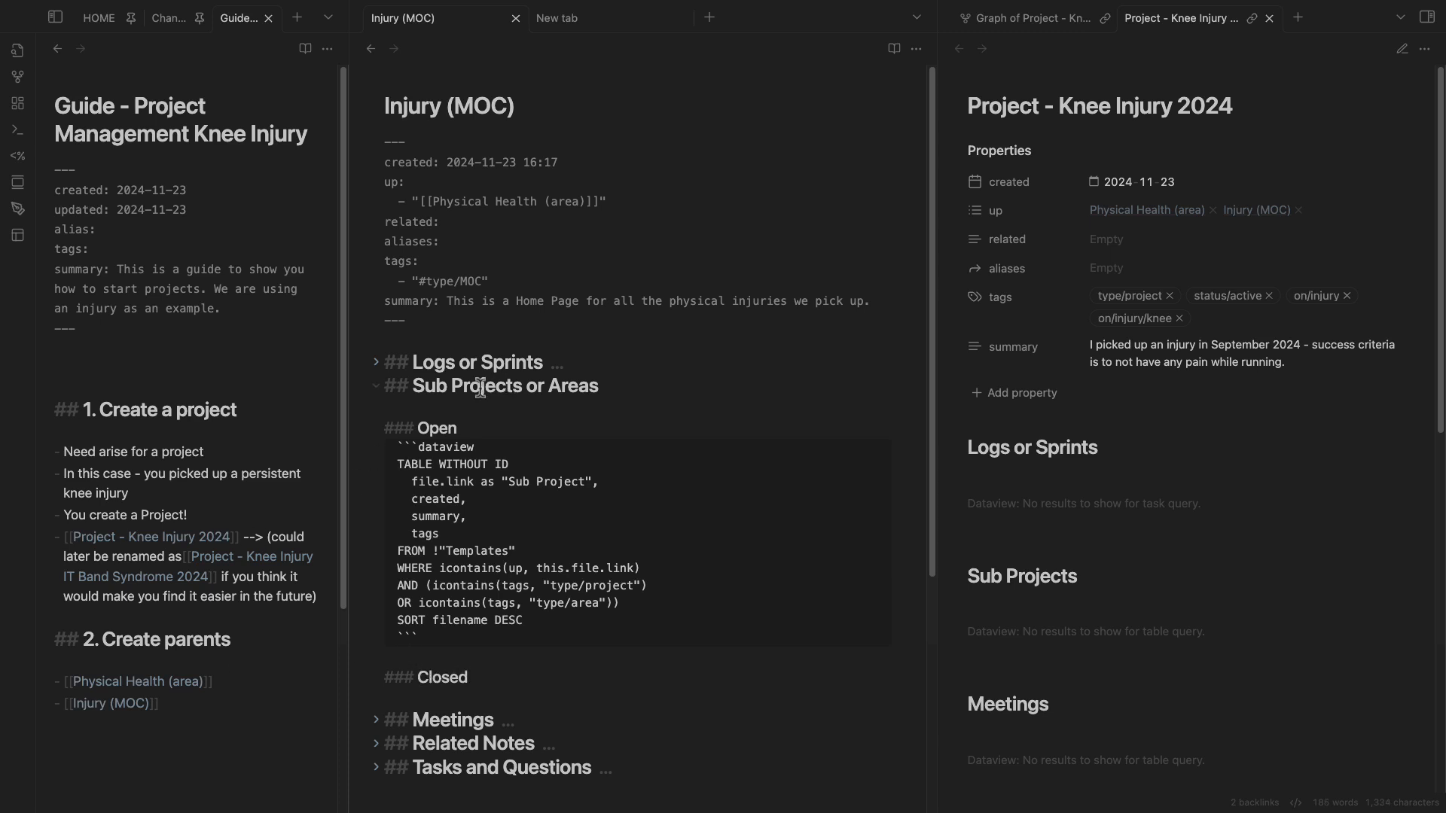
Shorten the Sub Projects or Areas heading to Sub Projects.
drag(526, 387, 607, 387)
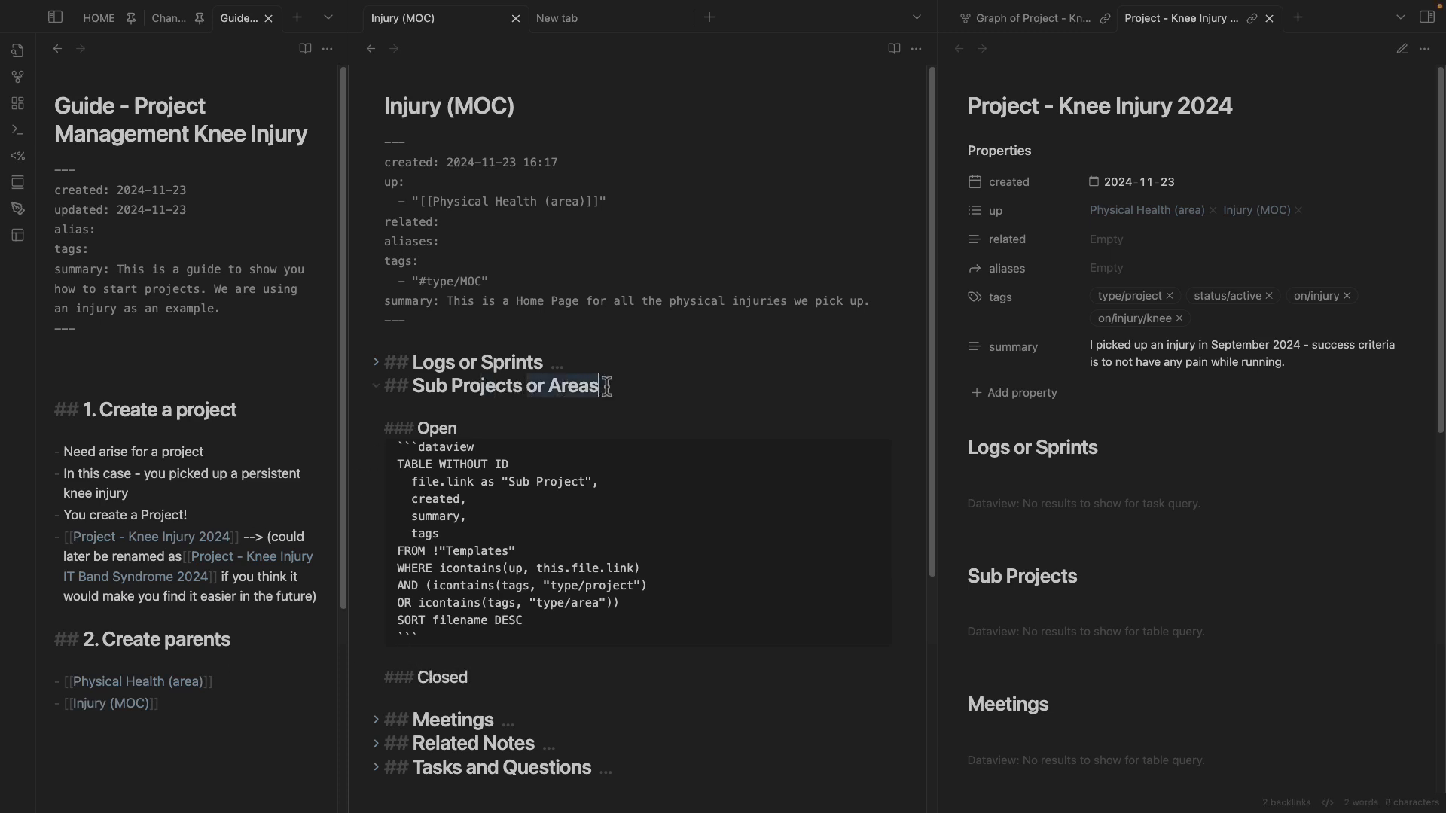
key(BackSpace)
key(BackSpace)
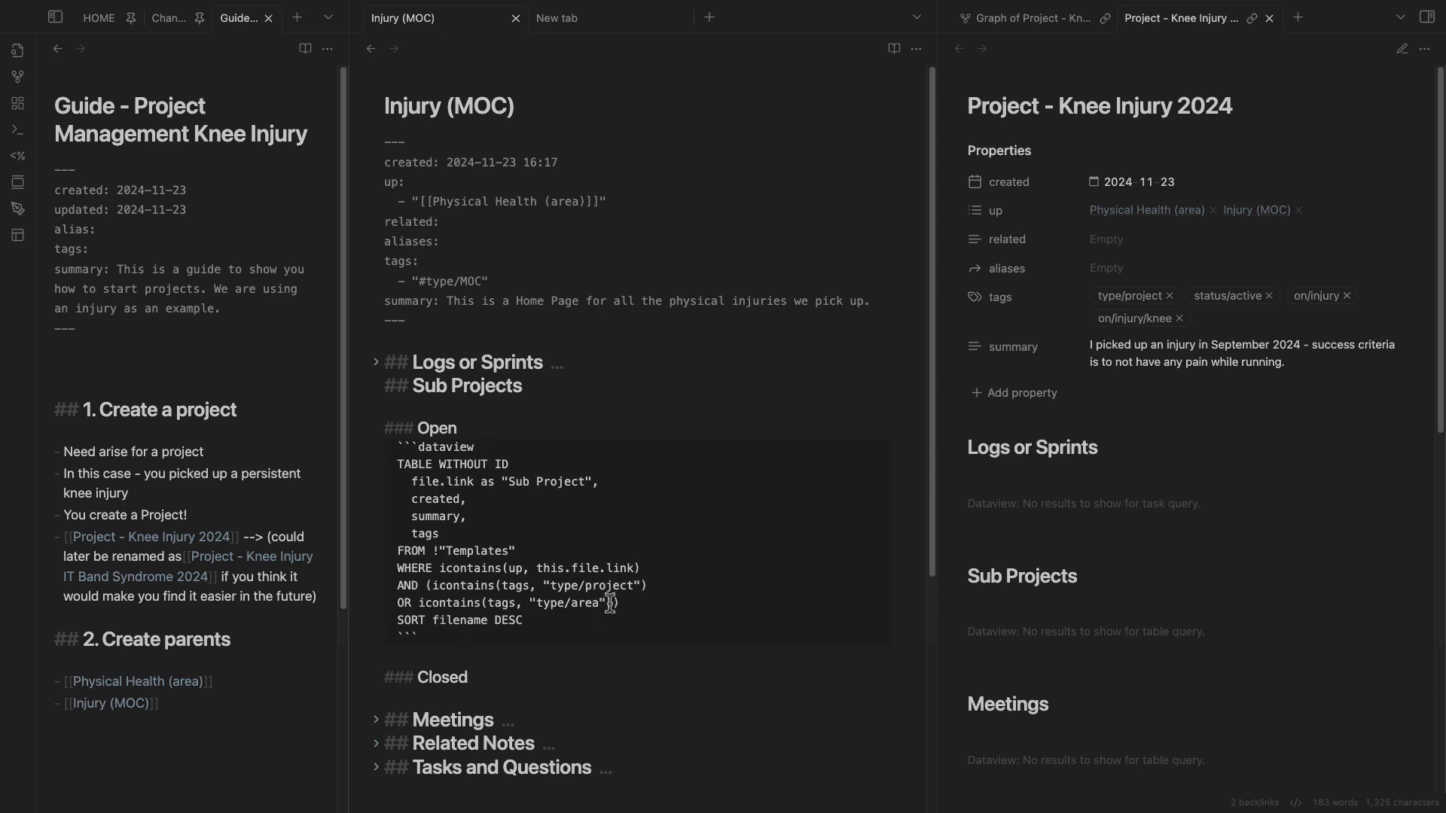
Examine the Open query's conditions on the up link, the type/project tag and the type/area tag.
drag(419, 604, 598, 606)
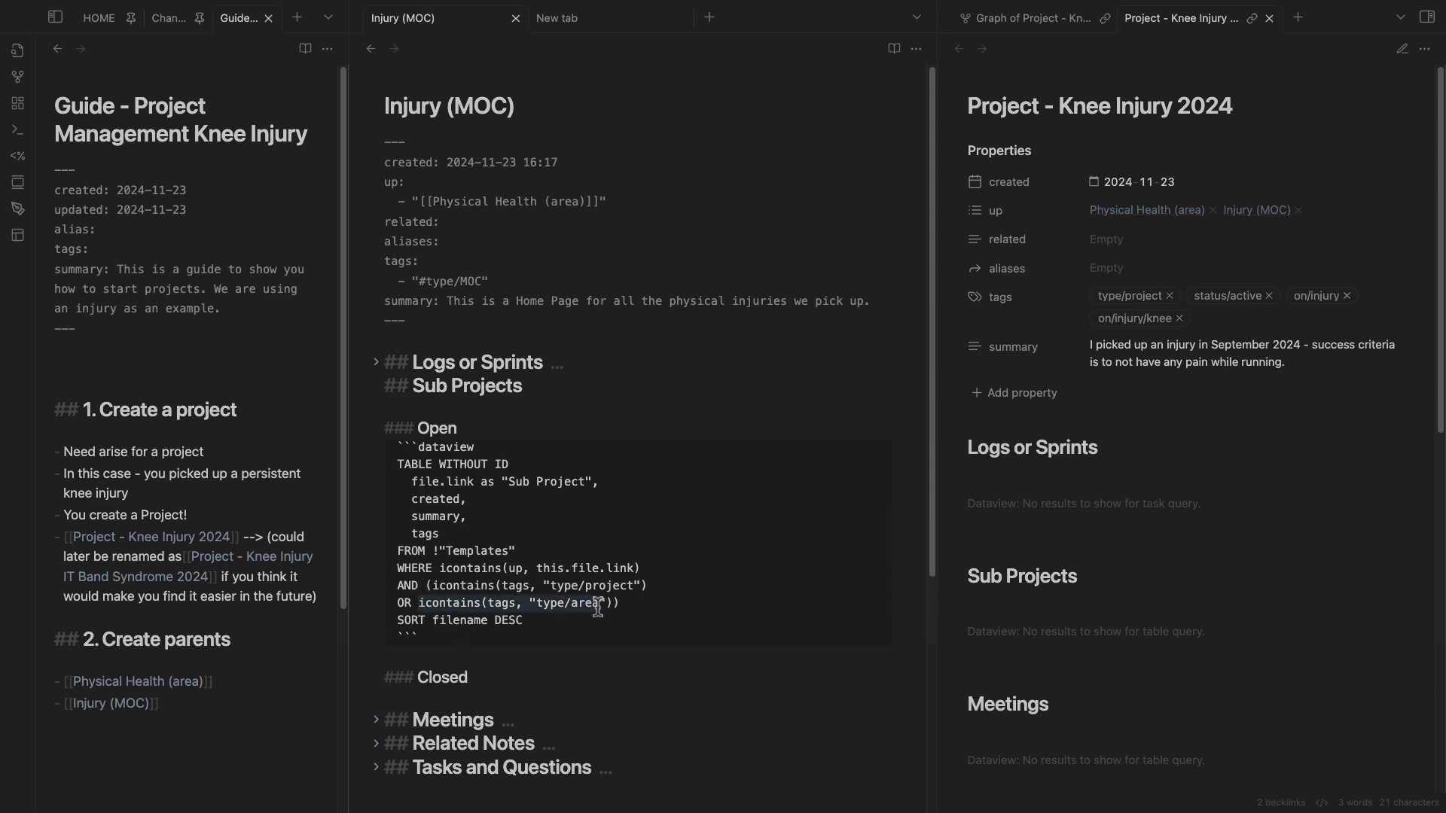
click(661, 609)
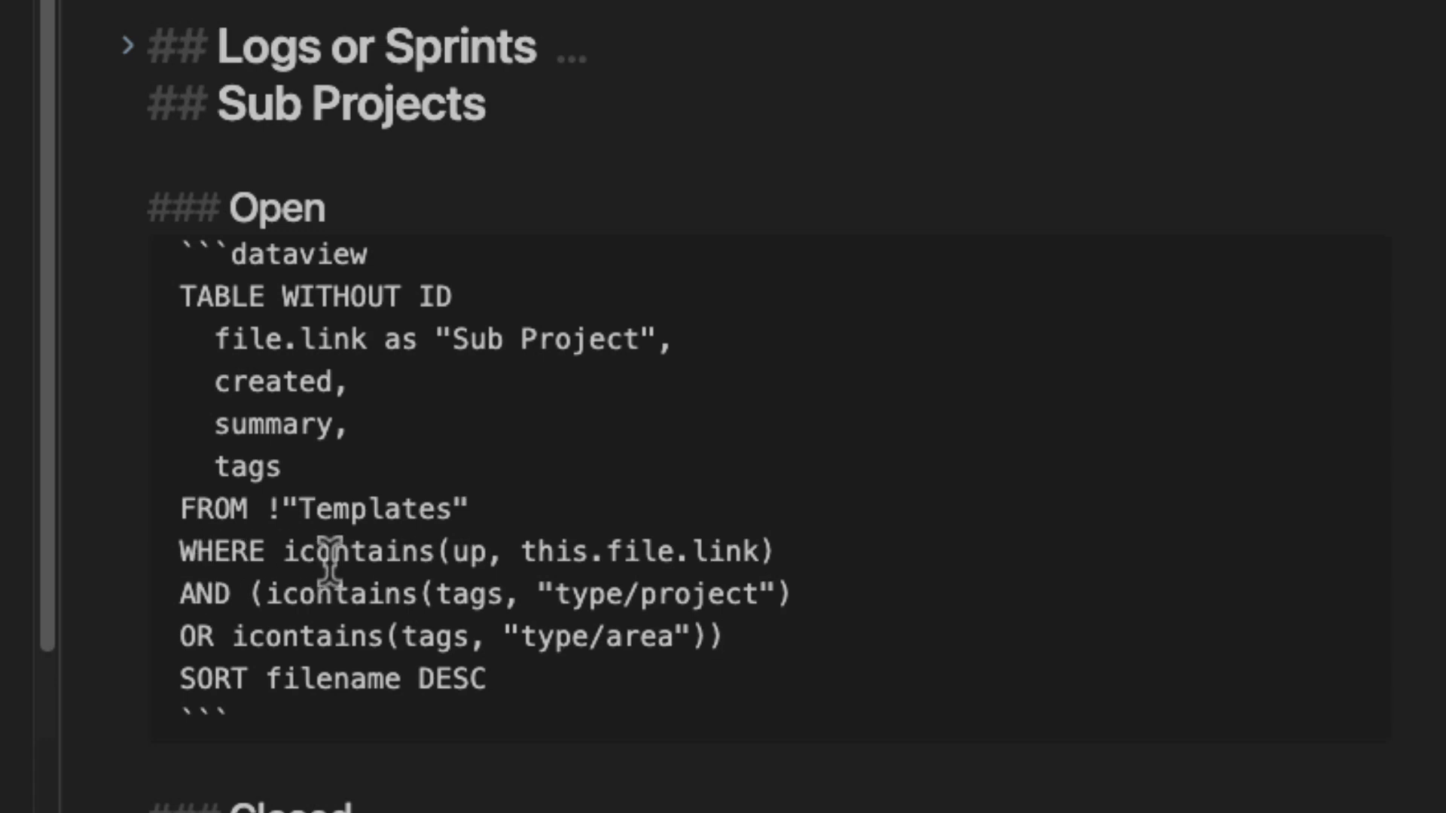
click(417, 566)
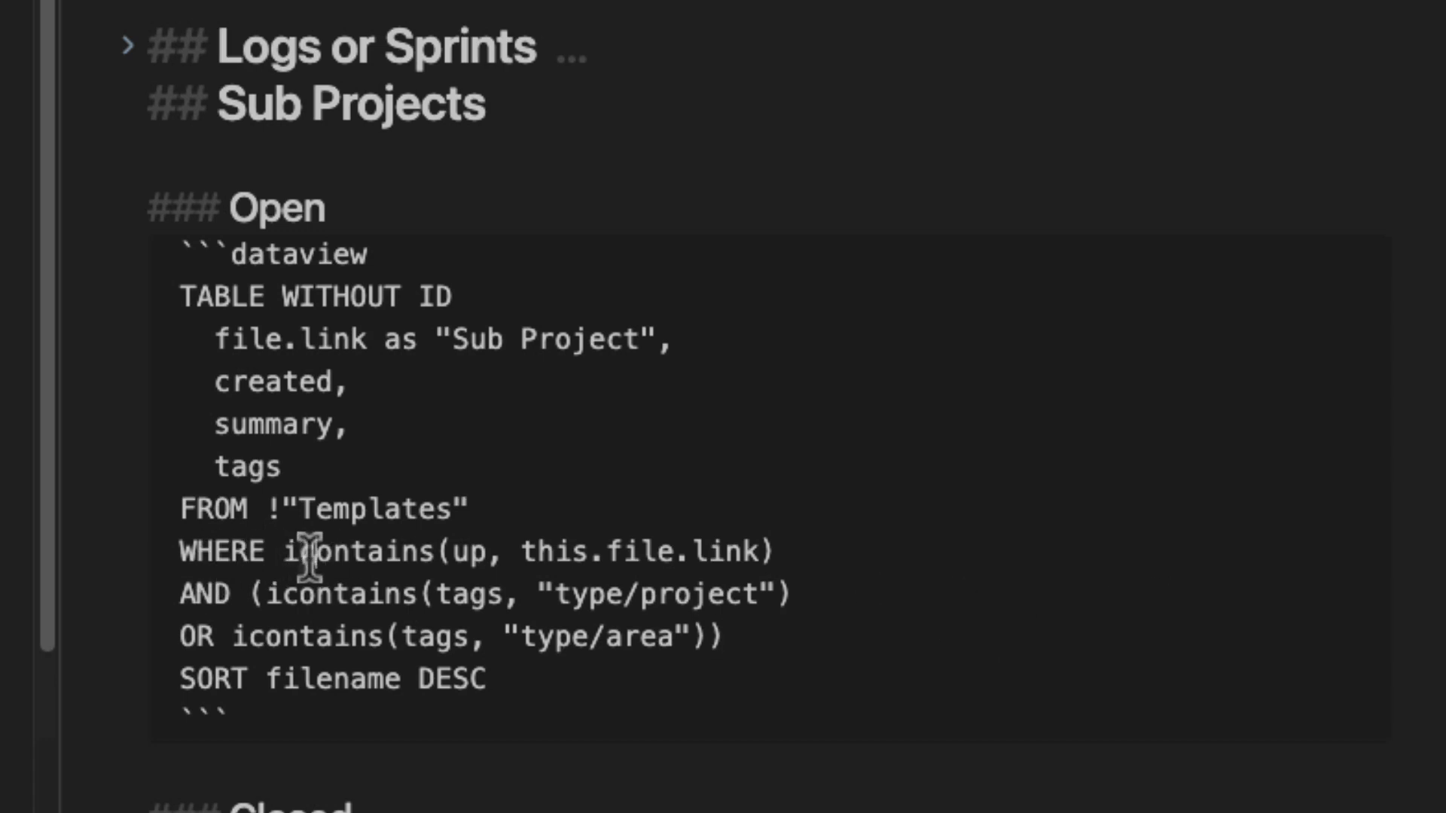
drag(520, 550, 782, 553)
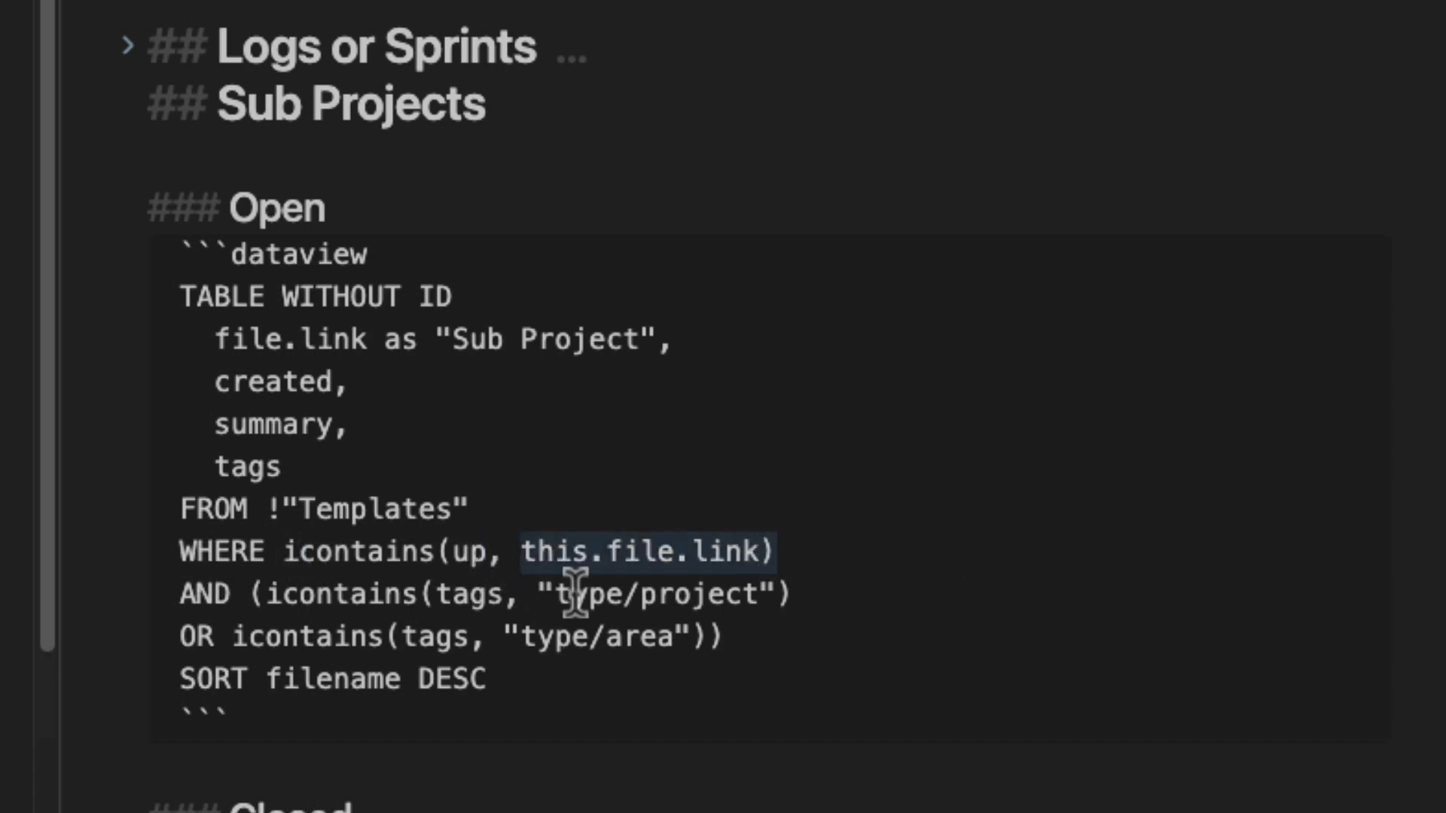
drag(266, 594, 775, 597)
drag(246, 637, 385, 639)
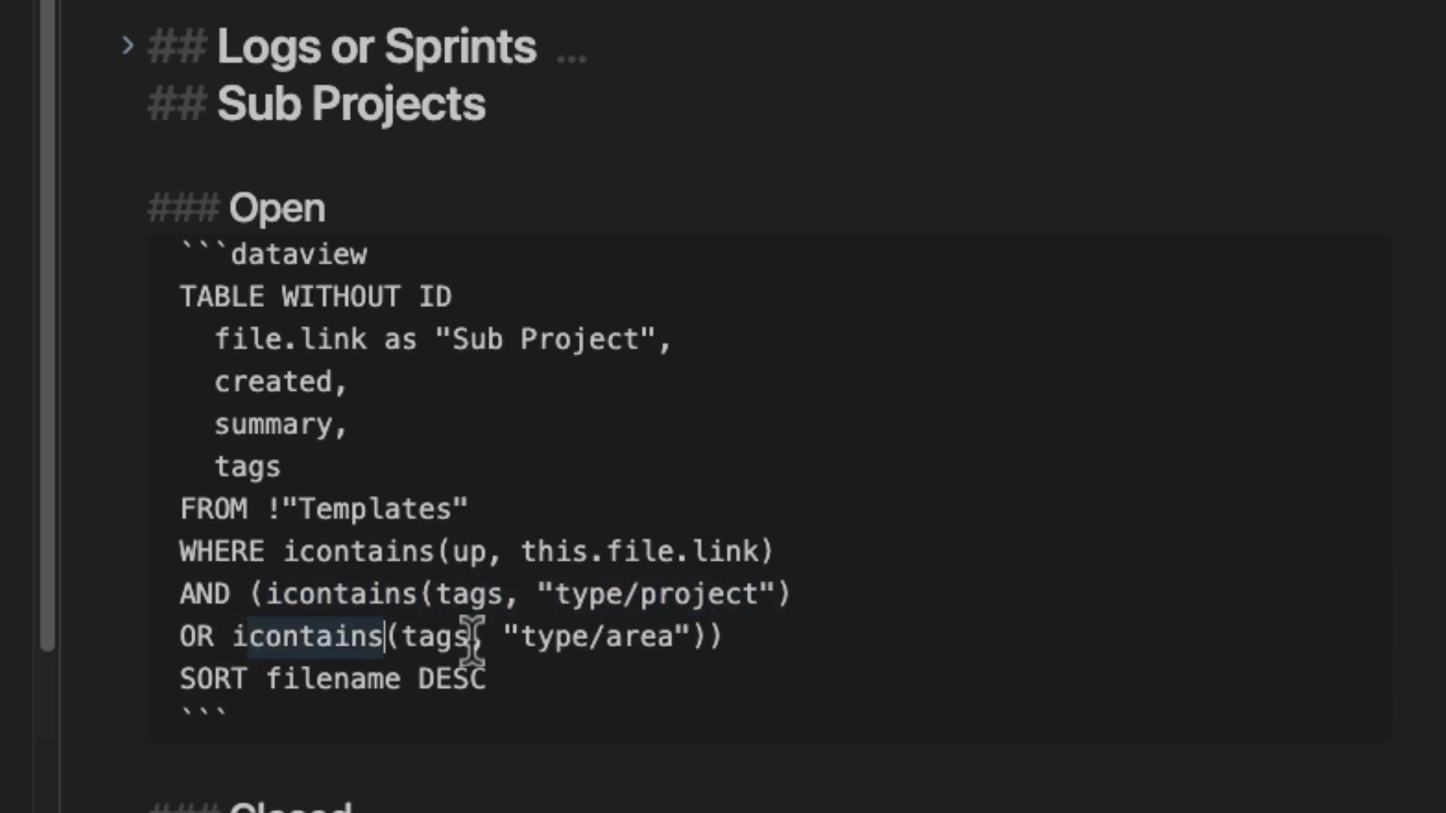
drag(531, 639, 697, 640)
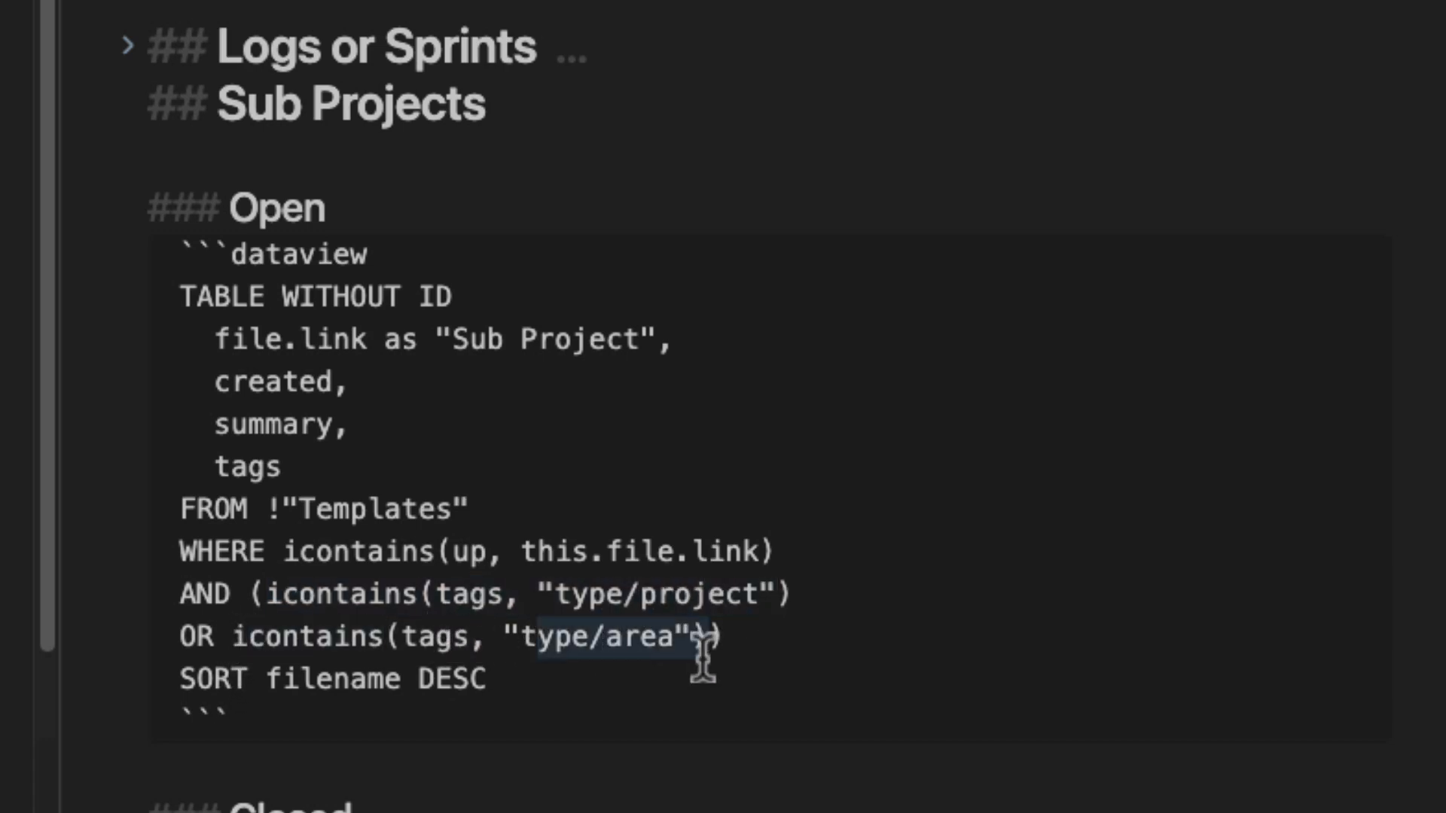
Add the line AND icontains(tags, "#status/active") before the SORT line of the Open query.
click(739, 636)
key(Return)
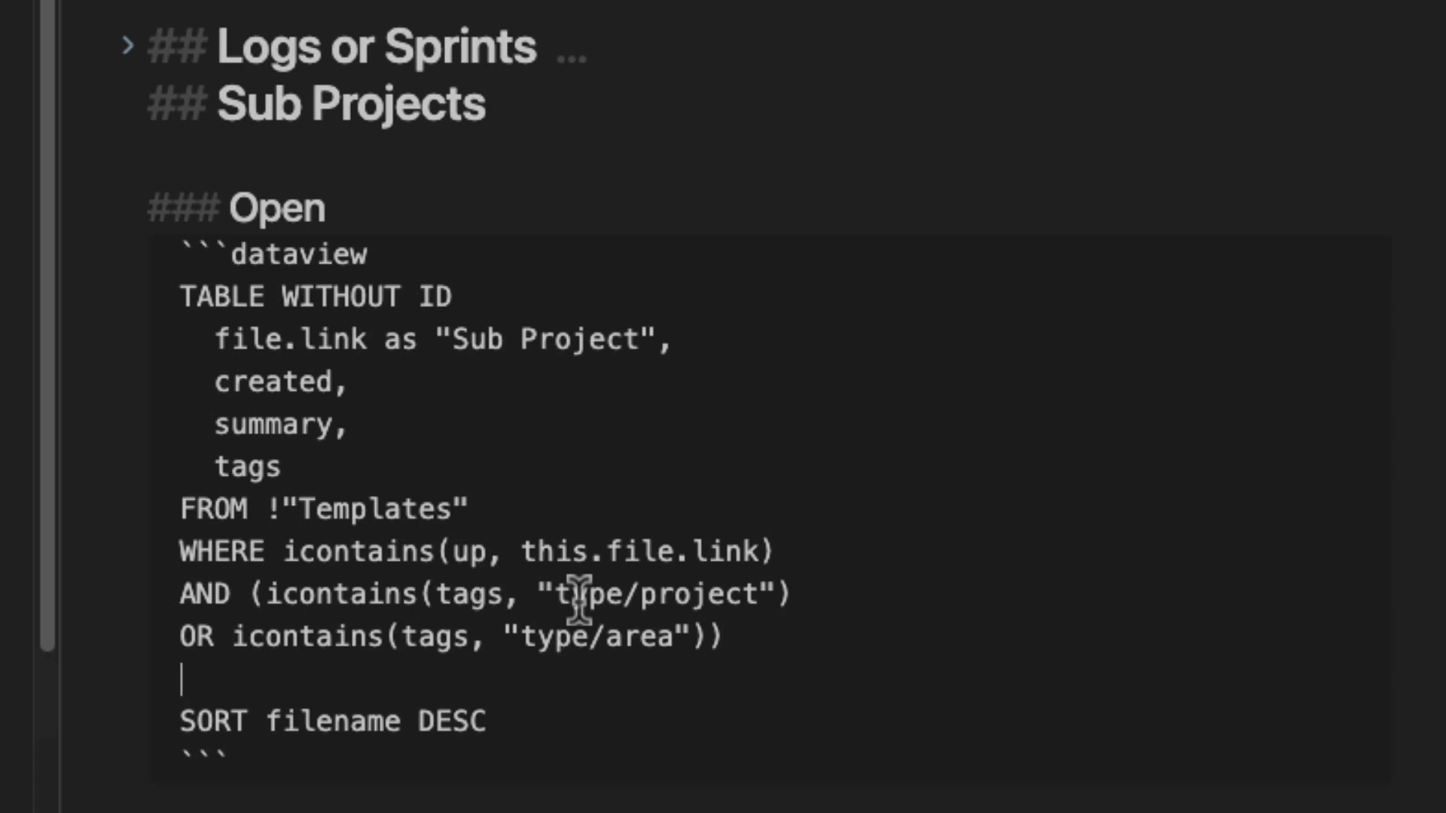
text(AND icontai)
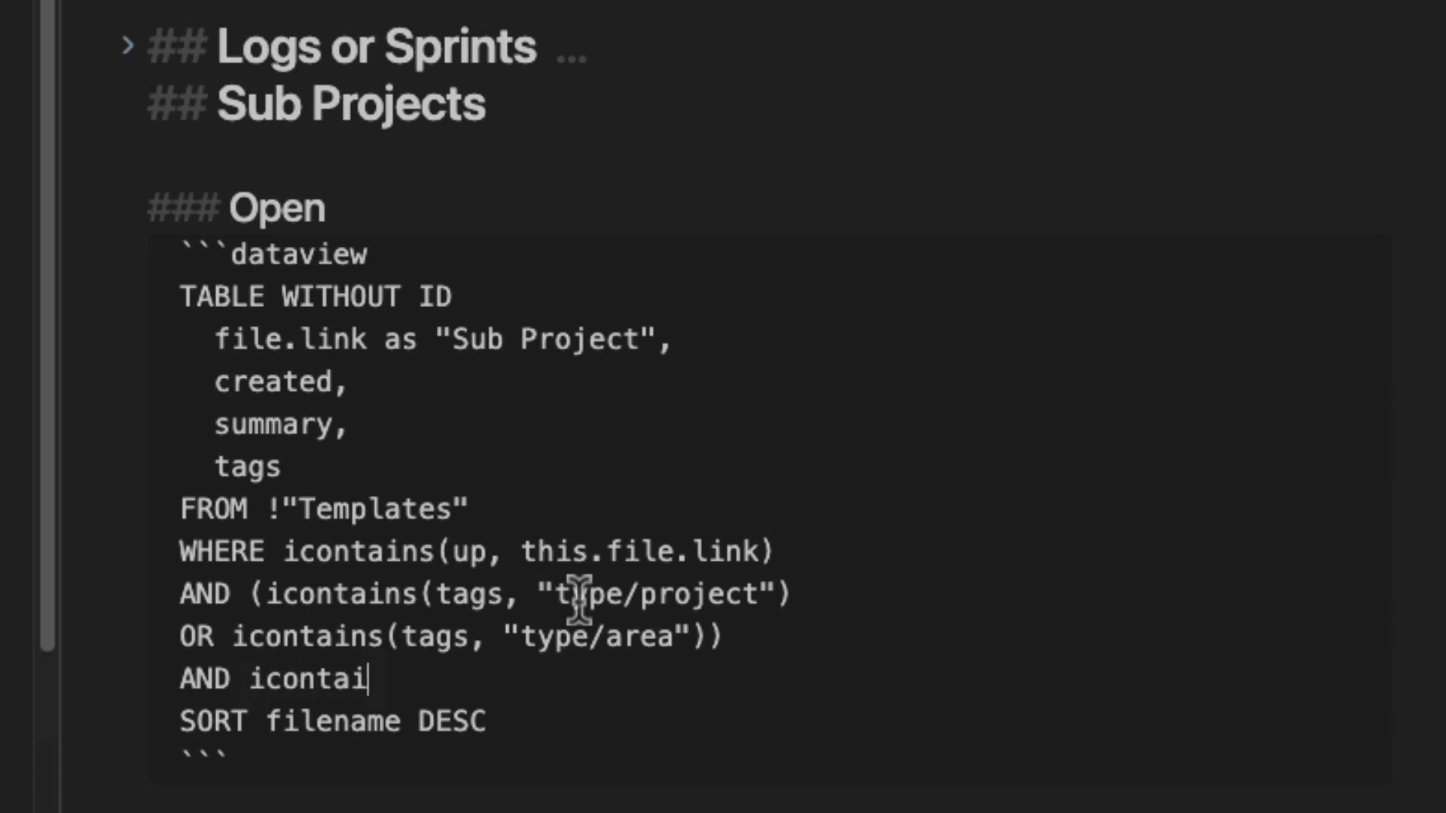
text(ns(tags)
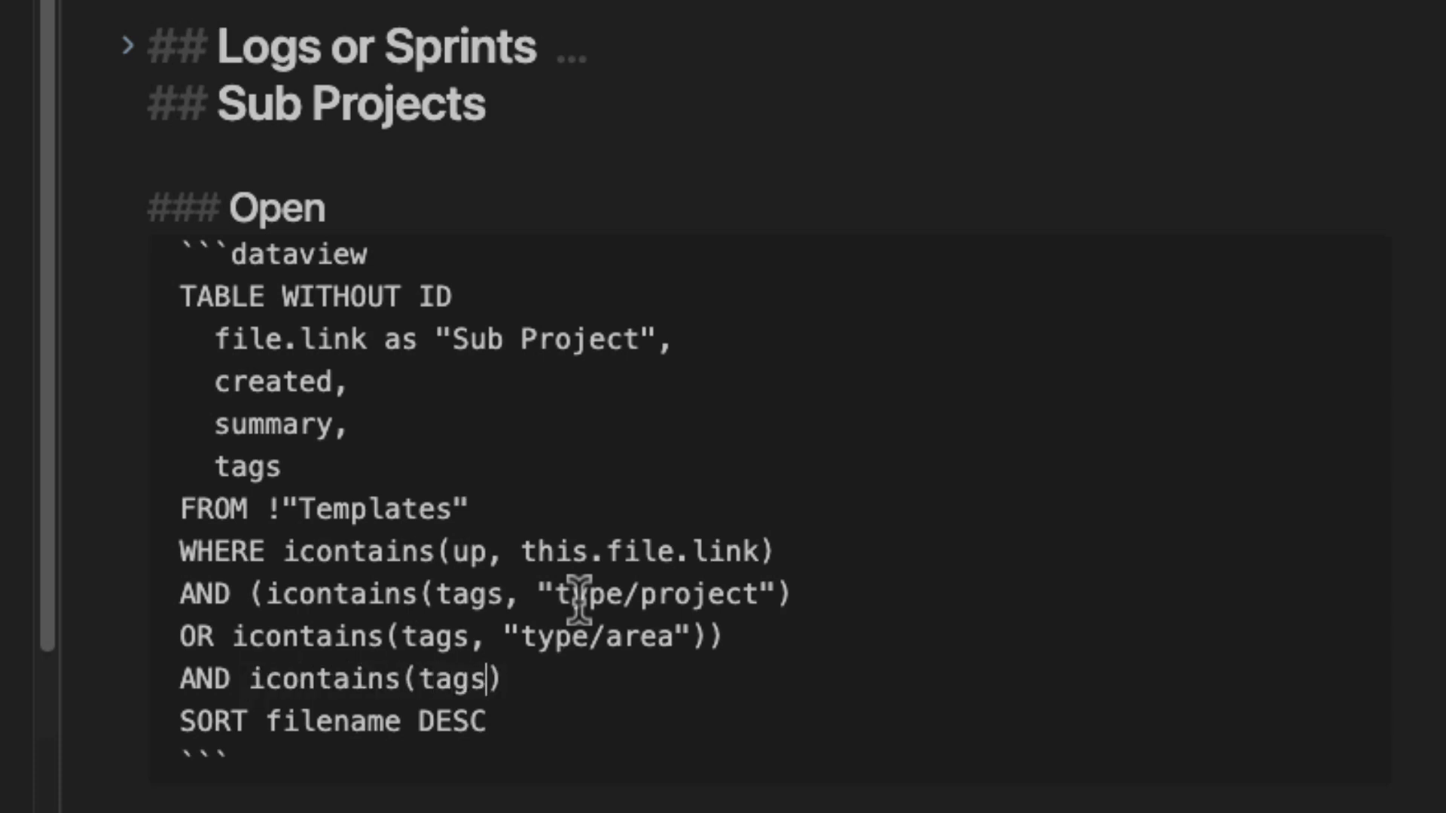
text(, )
text("#)
text(ty)
key(BackSpace)
key(BackSpace)
text(status)
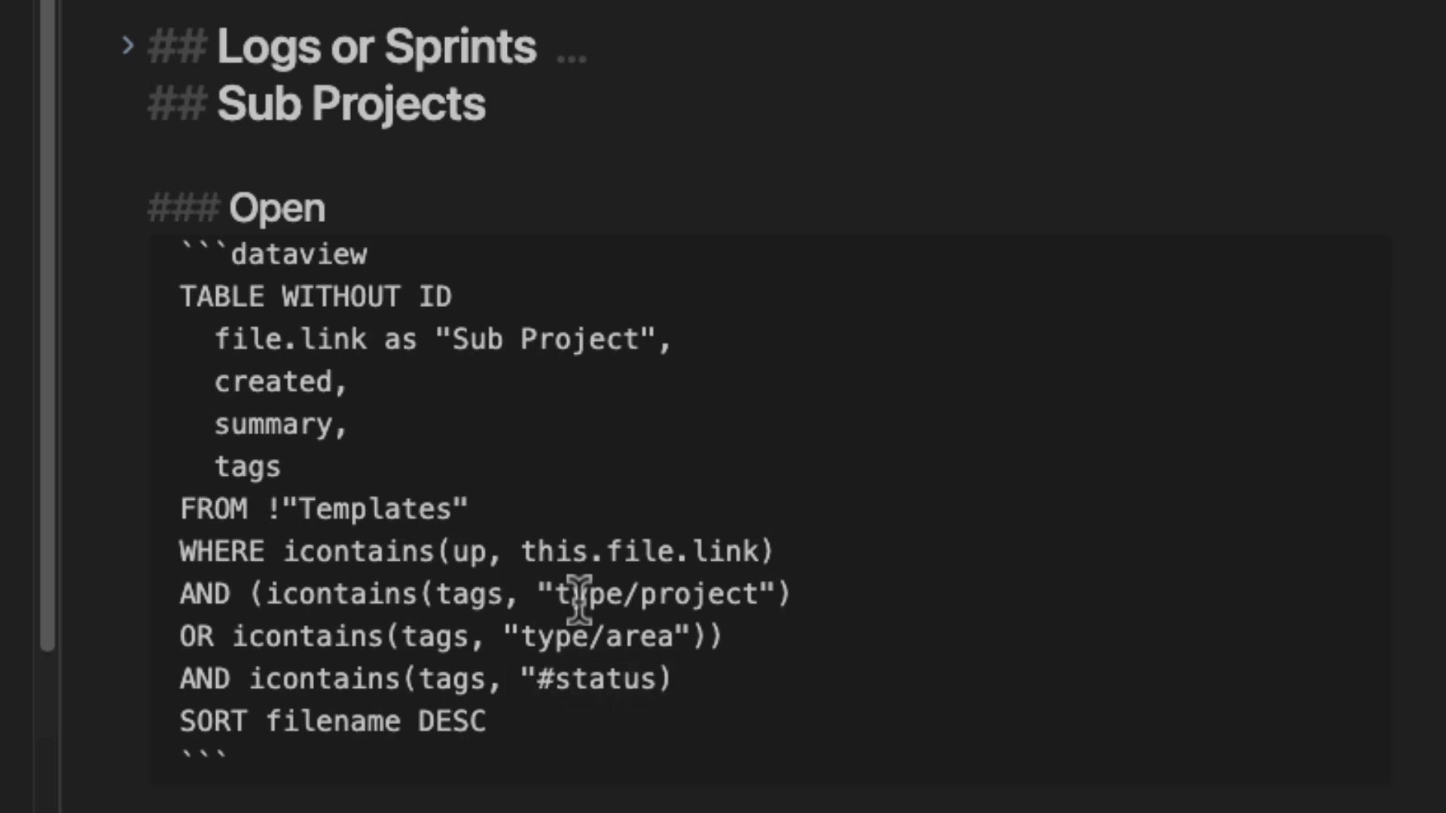
text(/active)
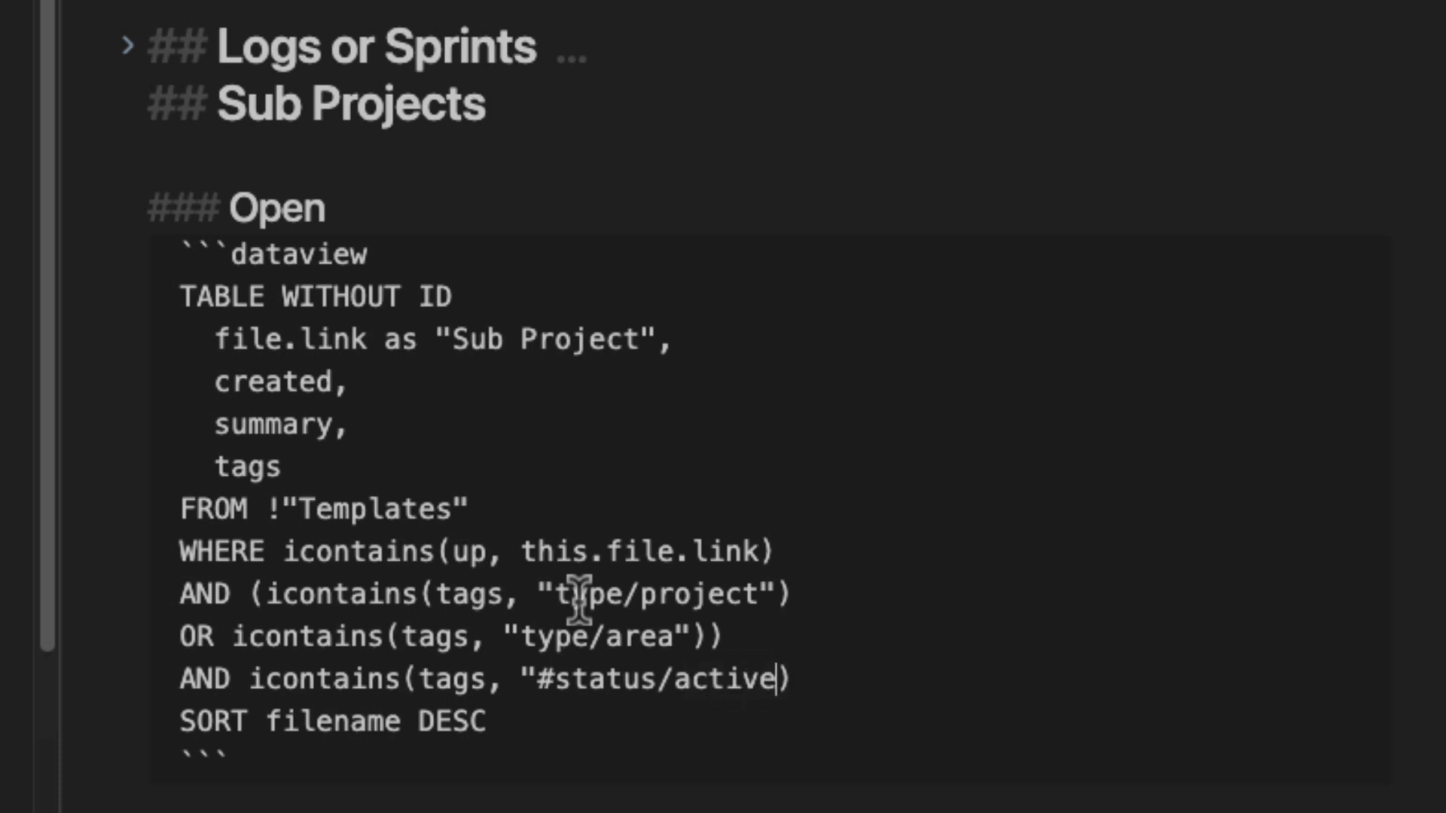
text(")
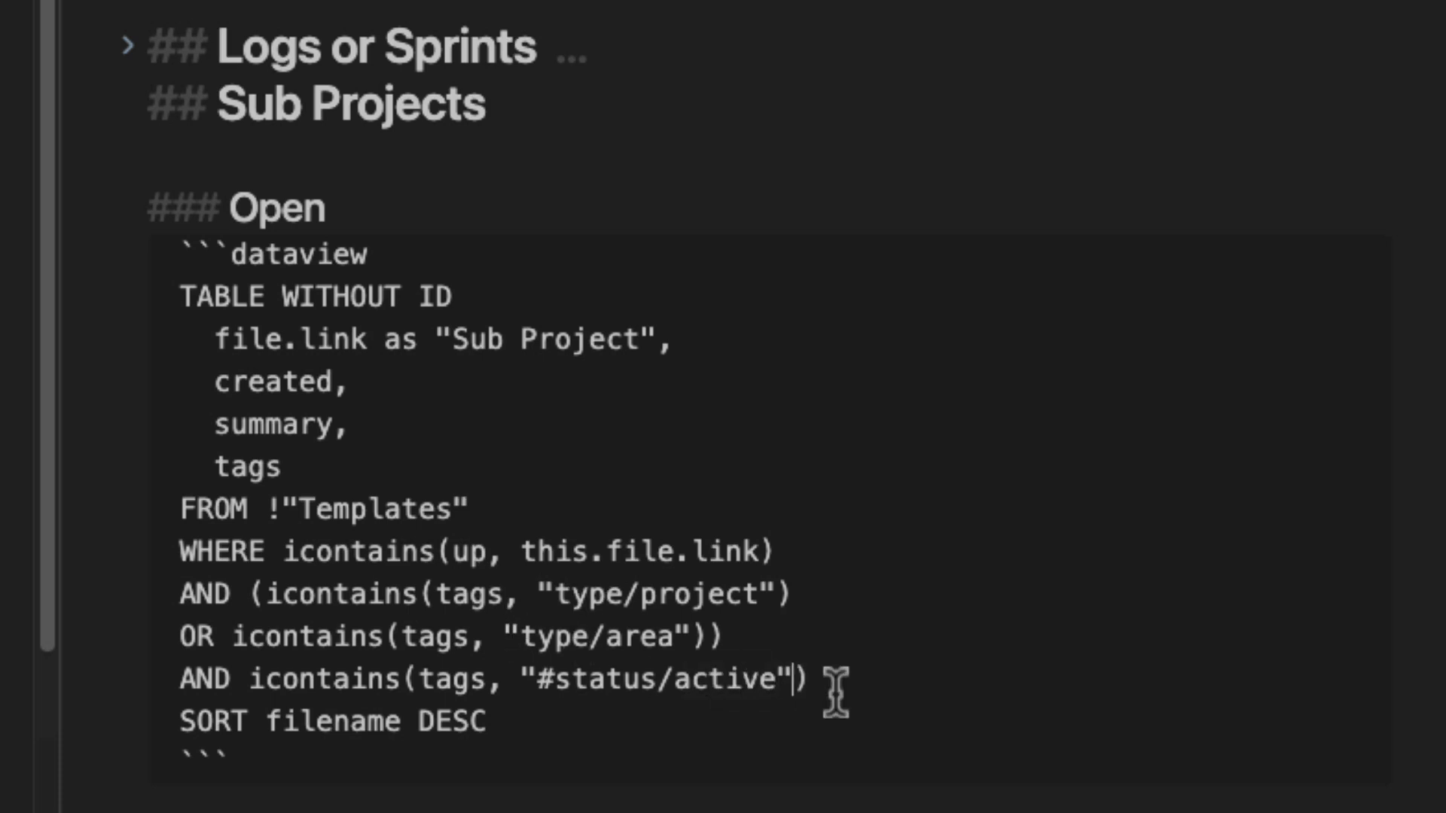
drag(555, 678, 724, 678)
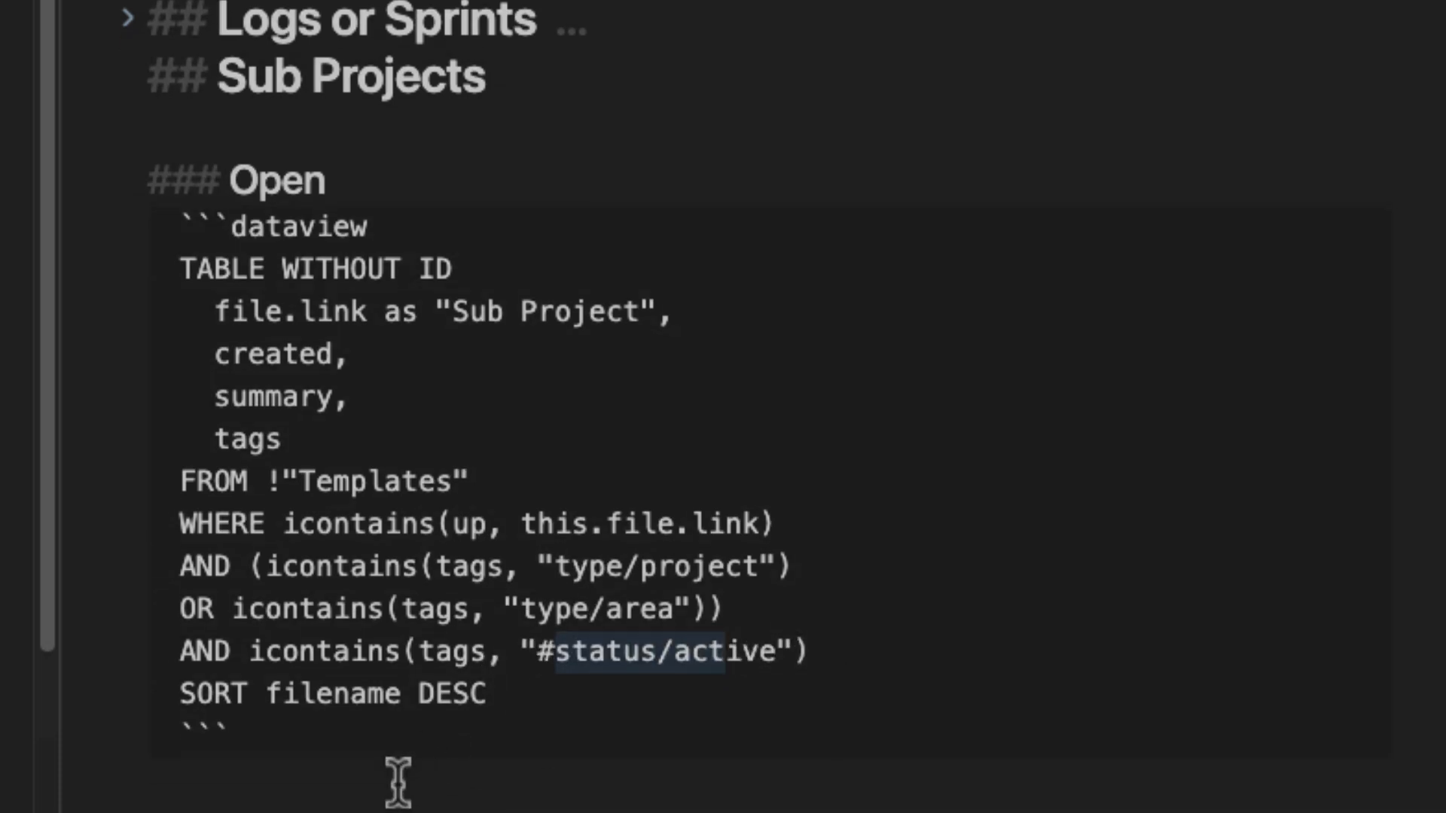
Copy the whole Open query under the Closed heading, change its status tag to #status/closed, and show the note rendered.
drag(345, 768, 167, 252)
key(super+c)
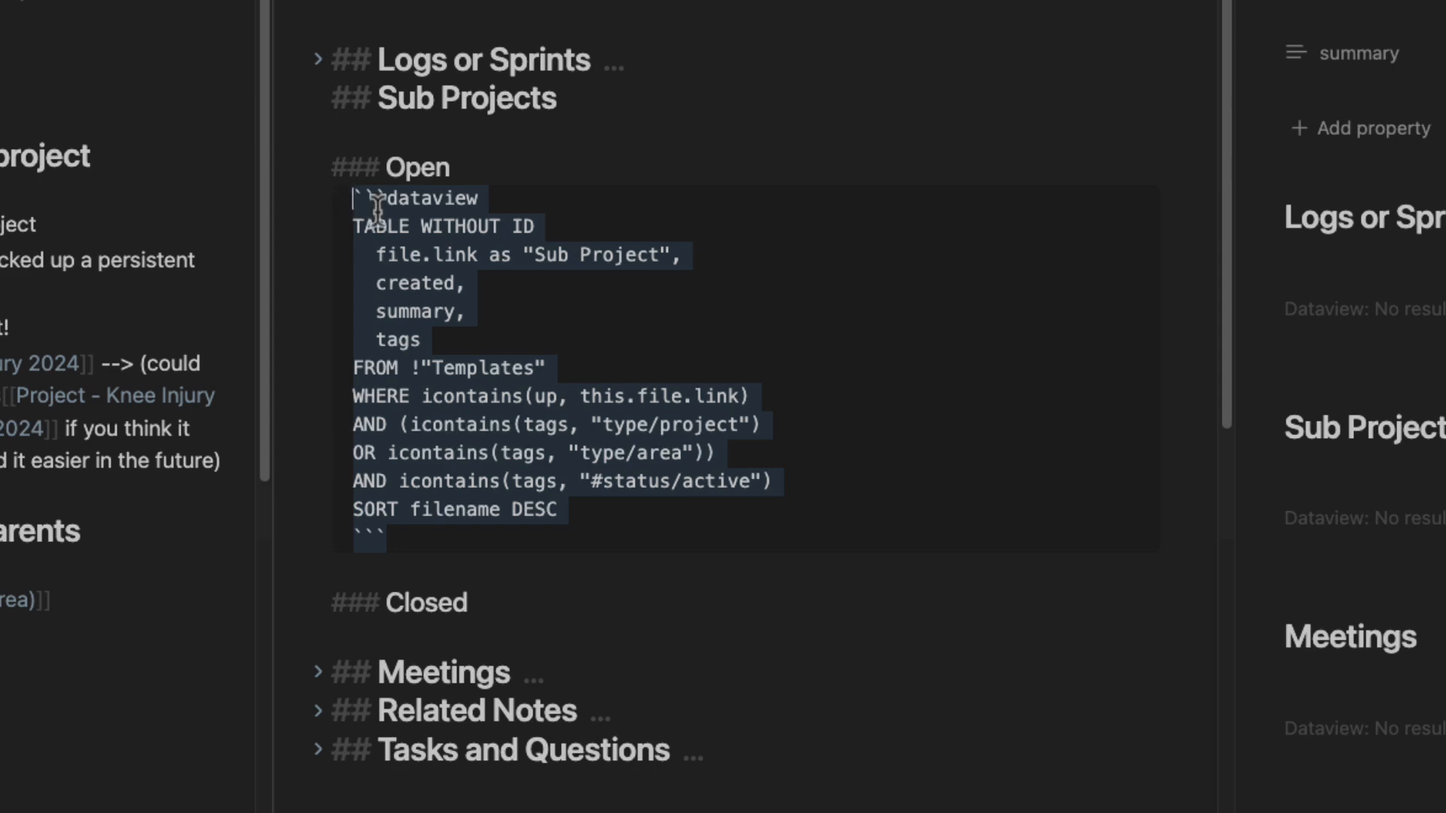
scroll(507, 310, down, 5)
click(508, 416)
key(Return)
key(Return)
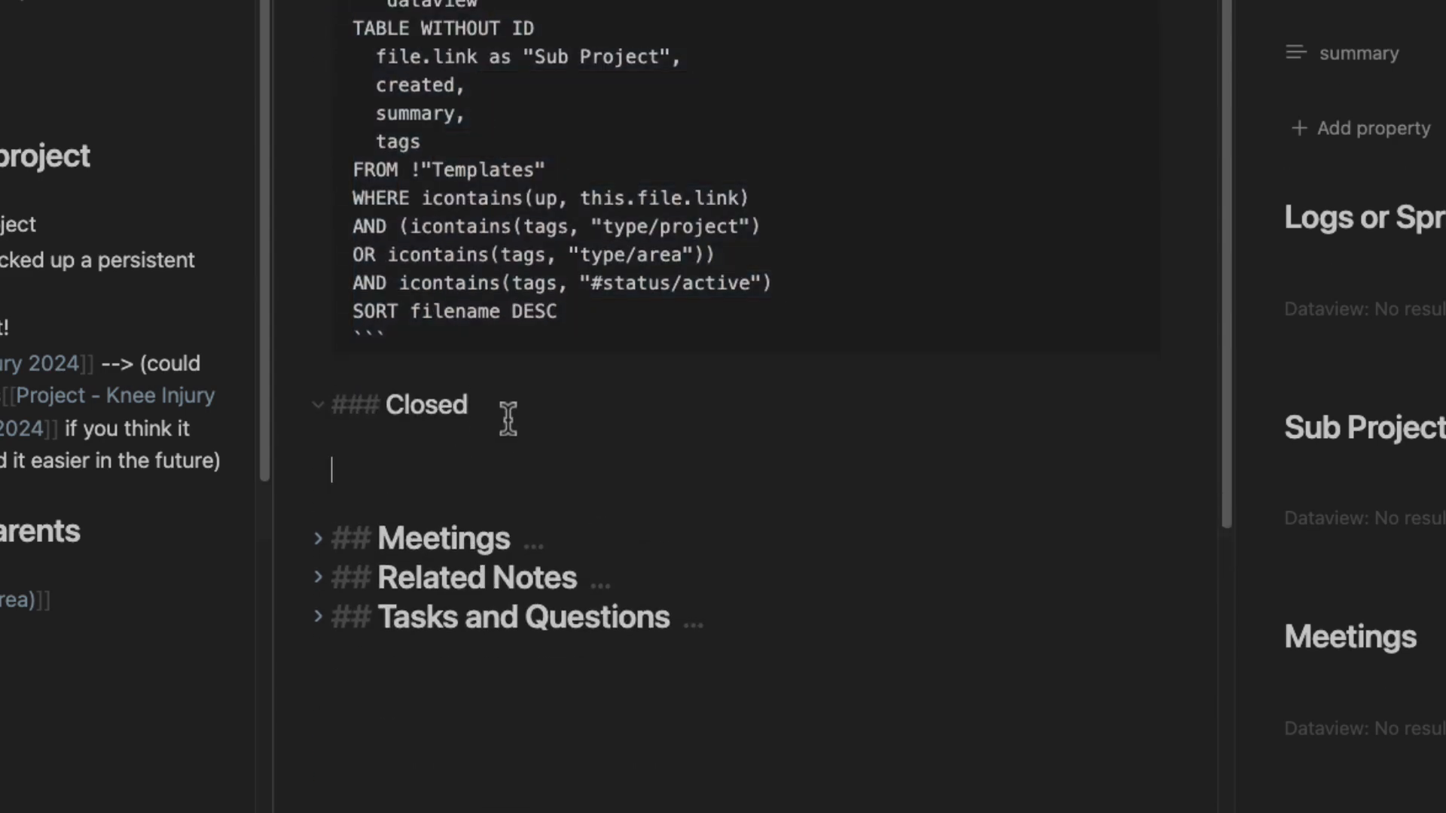
key(super+v)
scroll(751, 703, down, 2)
double_click(721, 633)
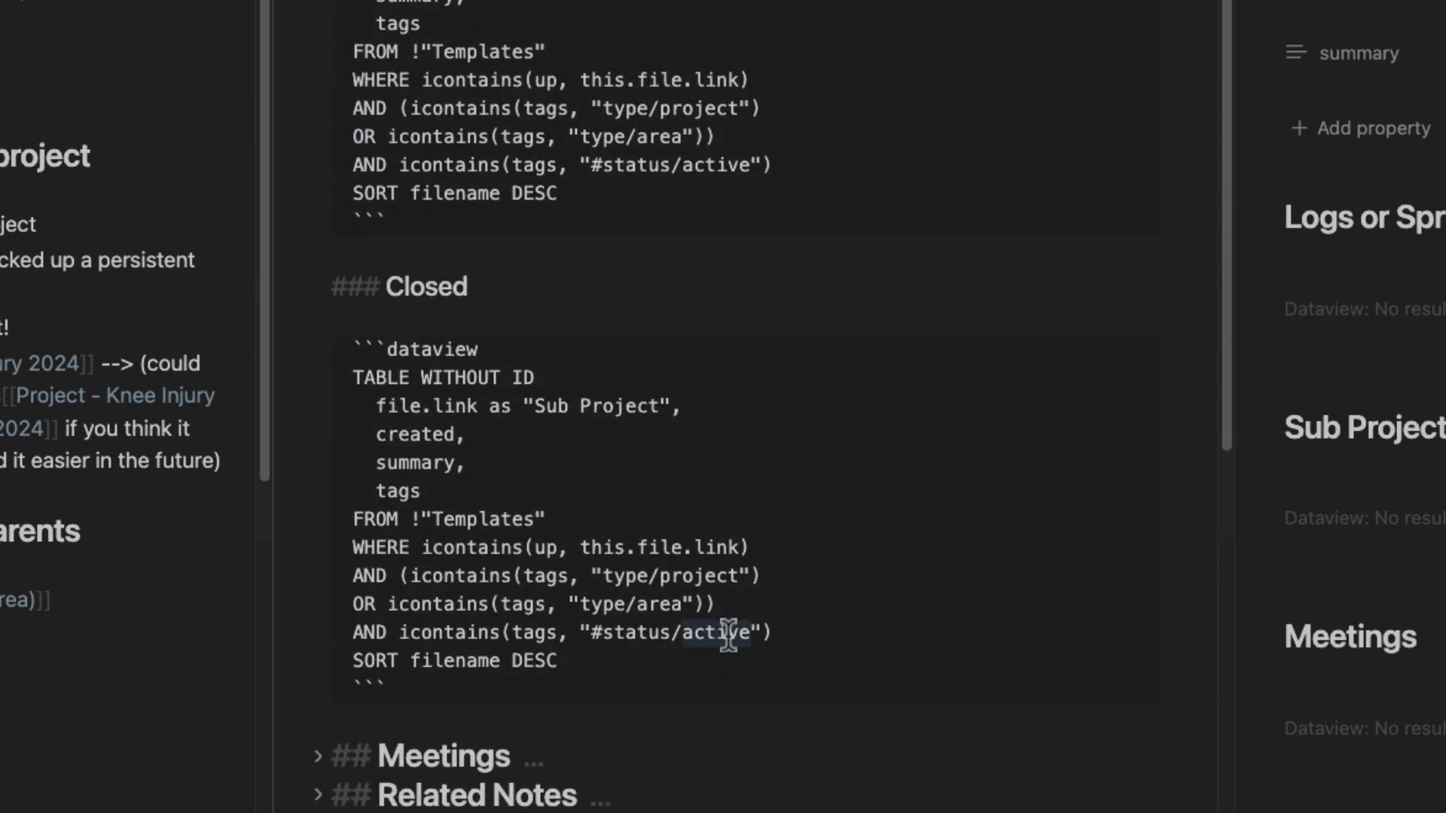
text(closed)
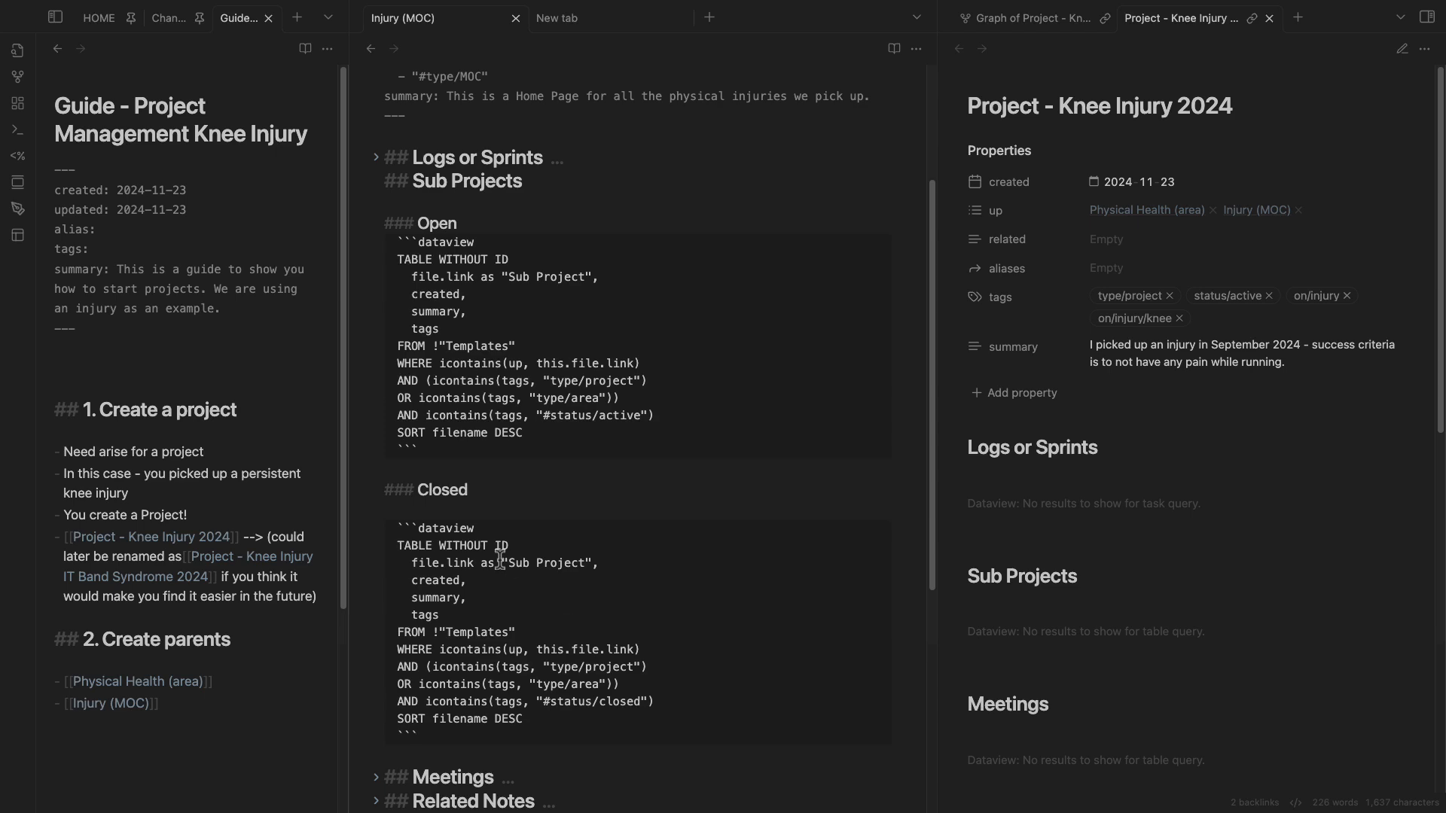
key(super+e)
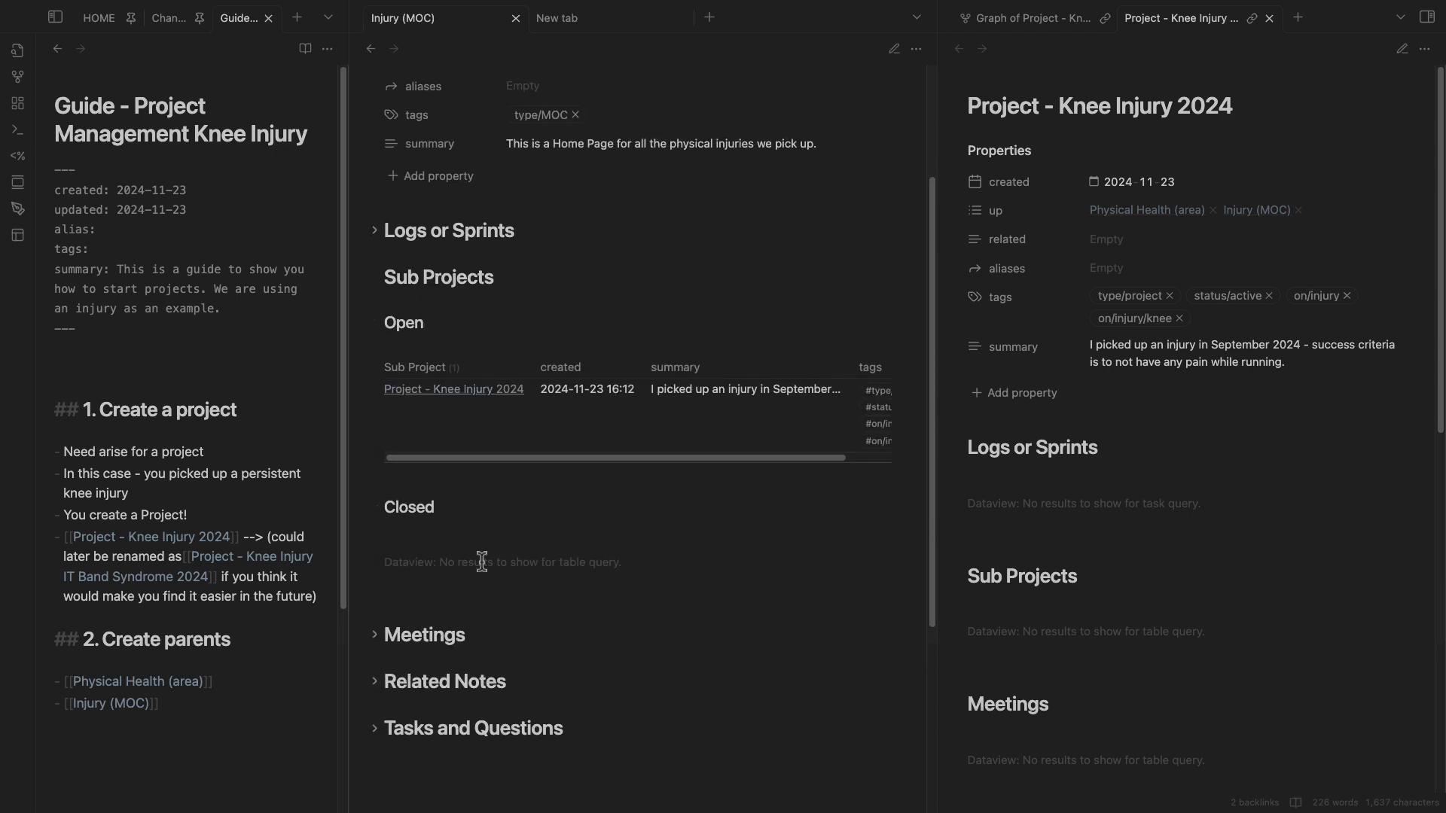
Switch the Project - Knee Injury 2024 note to editing view and highlight its properties.
click(1194, 332)
key(super+e)
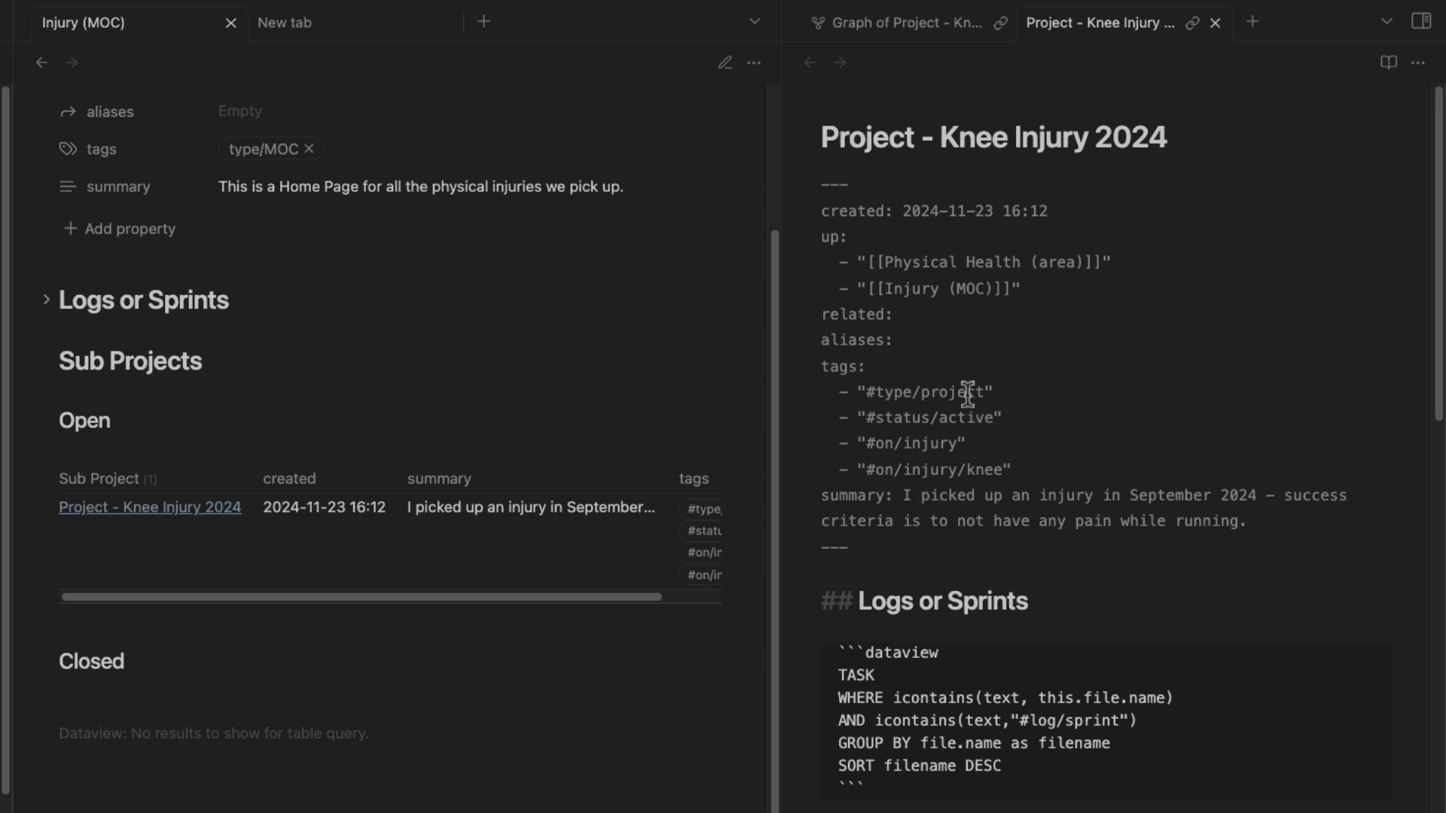
drag(821, 183, 1033, 518)
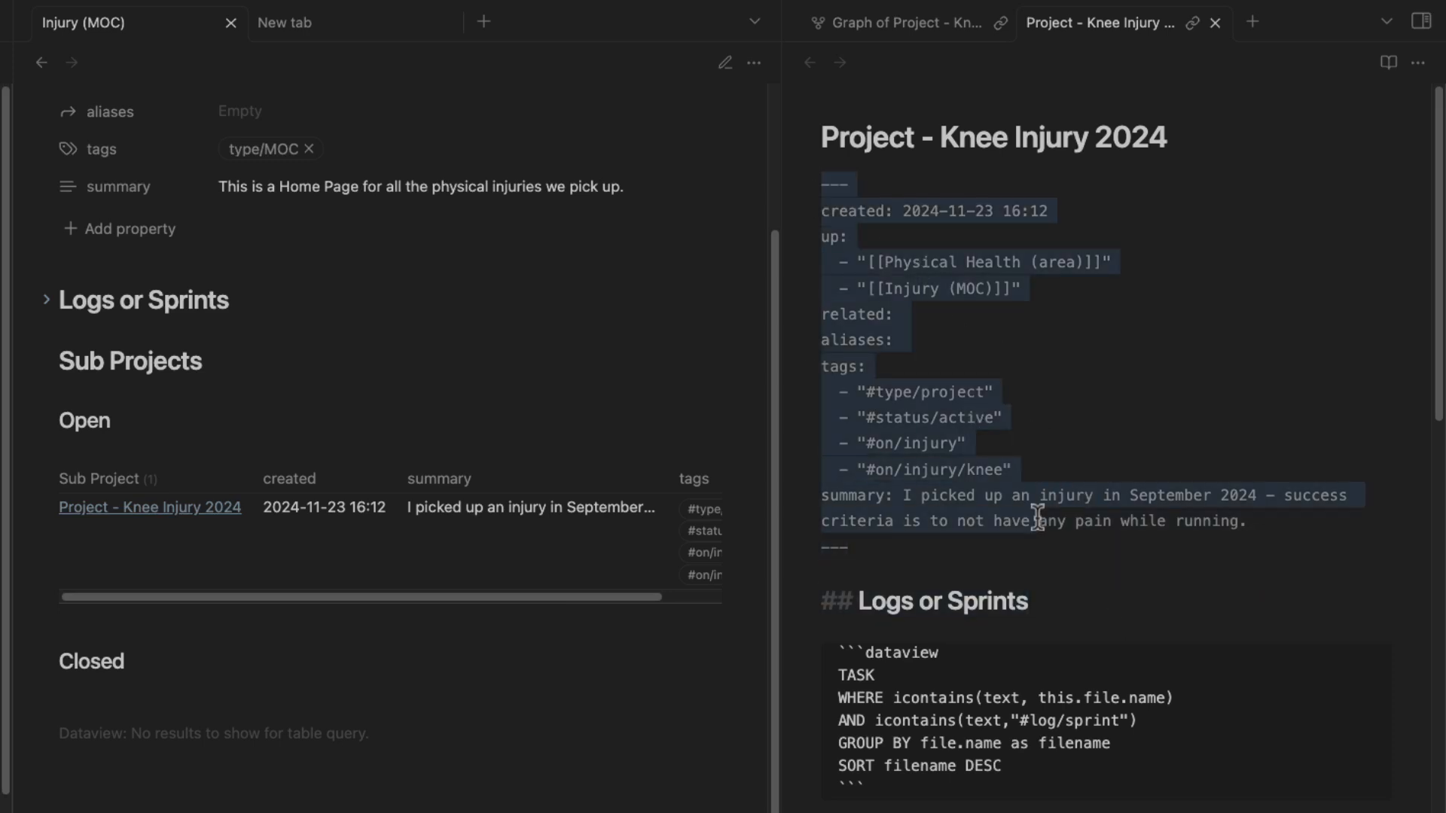
click(1070, 448)
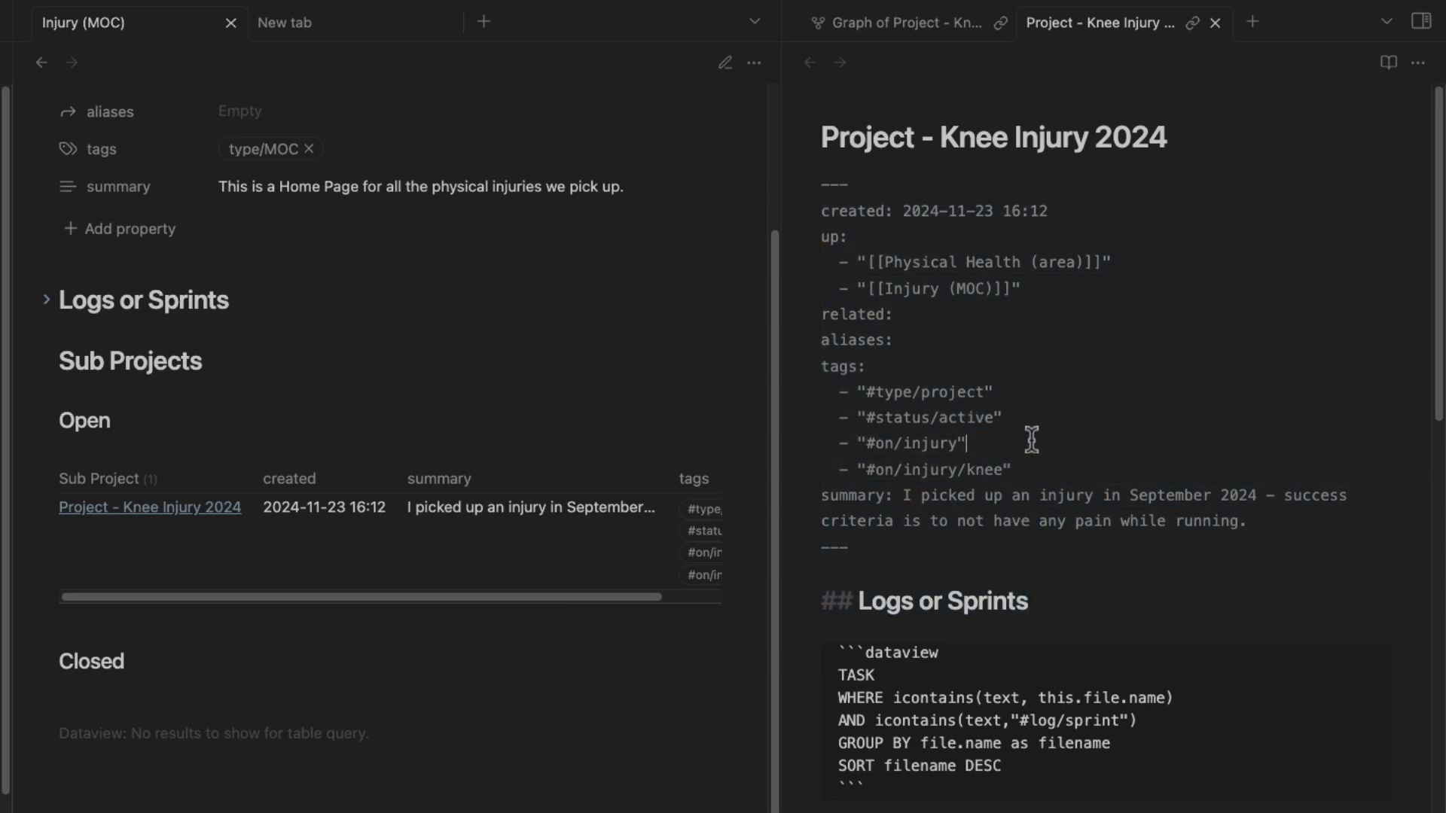
Change the project note's status tag to #status/closed to test the Open and Closed tables.
double_click(953, 417)
text(closed)
click(1007, 566)
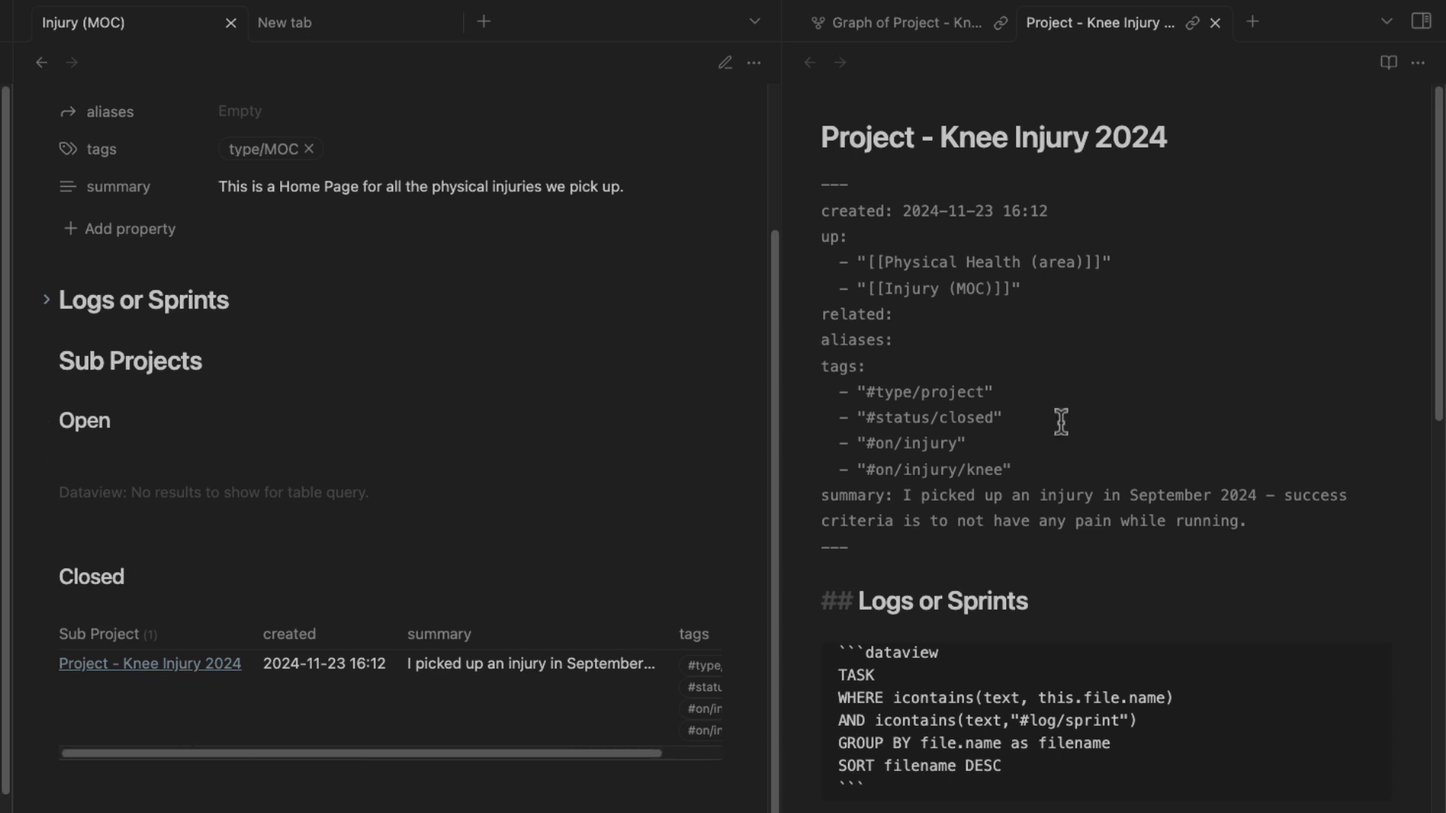
Set the project note's status tag back to #status/active and view Injury (MOC) from its beginning.
double_click(968, 418)
text(active)
scroll(365, 652, up, 4)
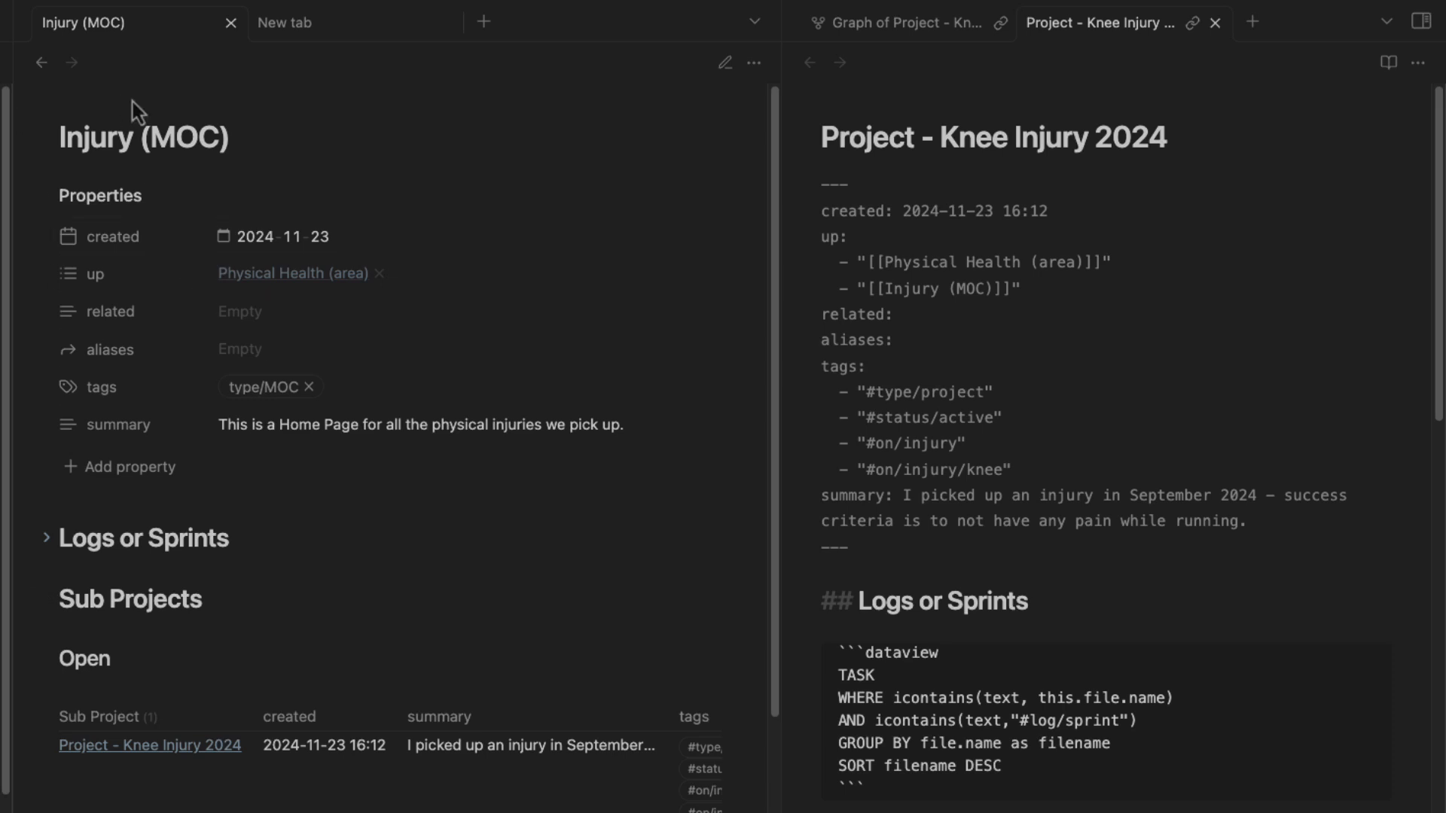
Add the sub-bullet "Small tweaks to the Injury MOC dataviews" beneath the Injury (MOC) link in the guide note.
click(187, 718)
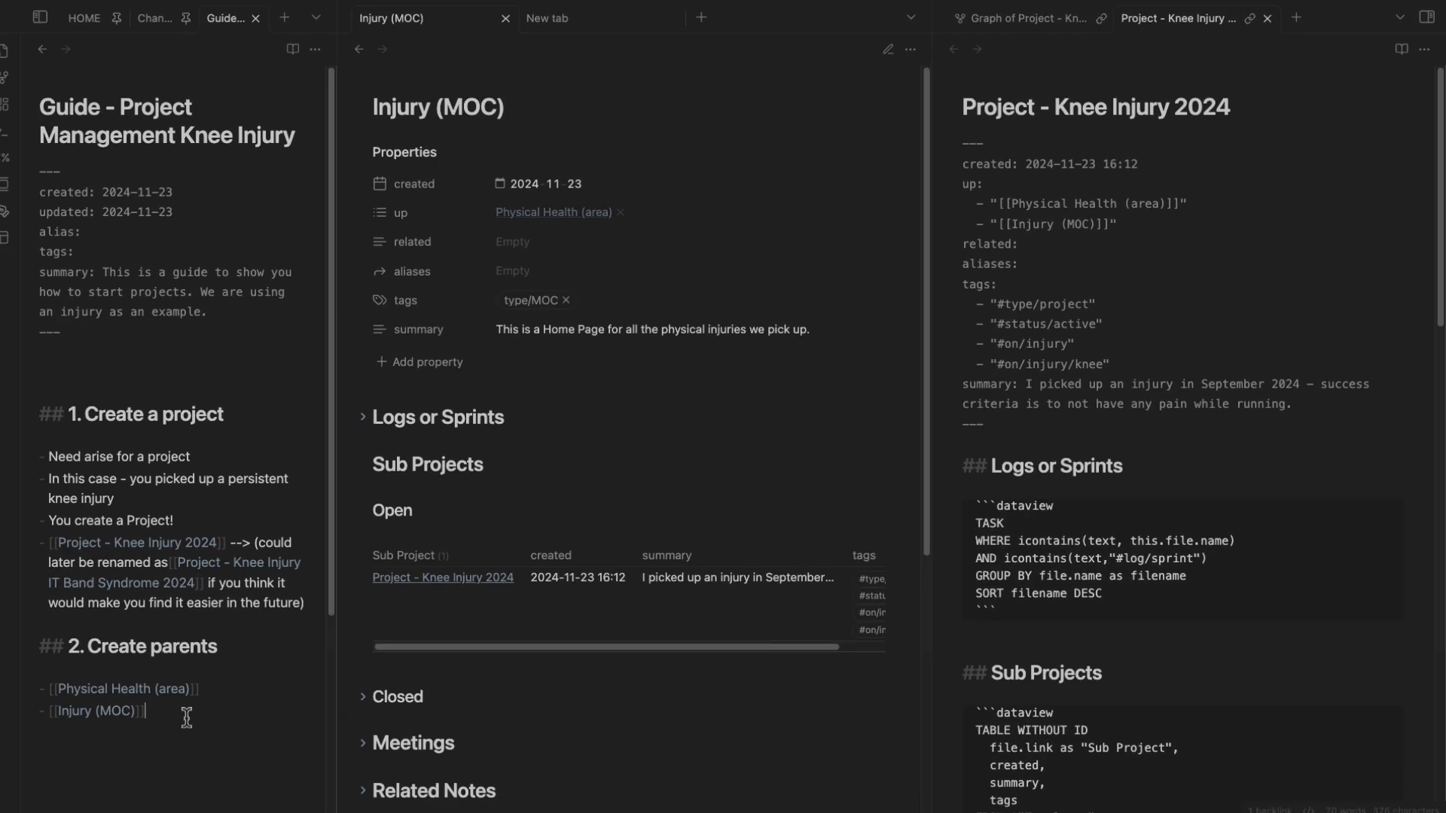
scroll(188, 708, down, 3)
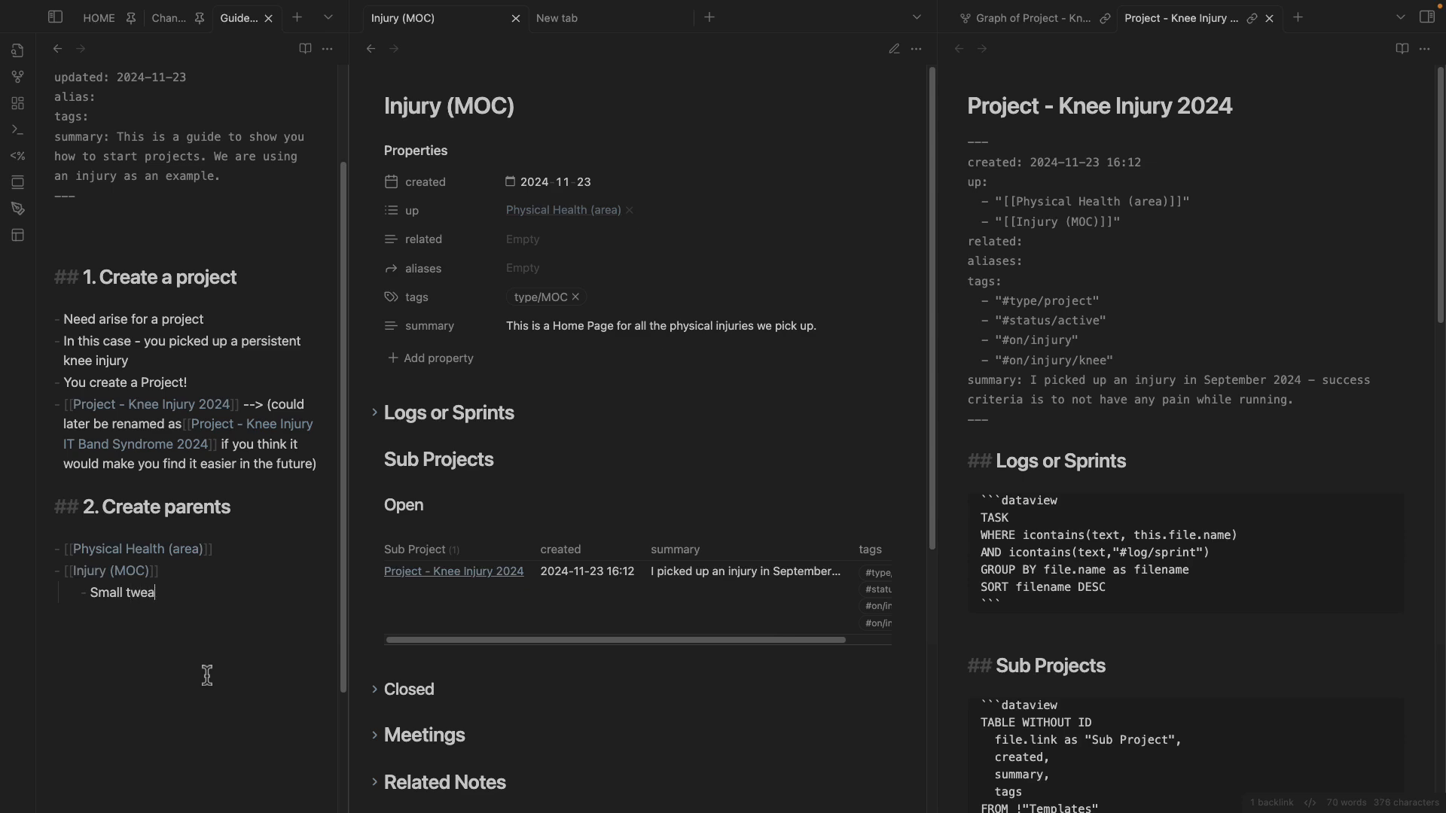
text(Small tweaks to the INkury)
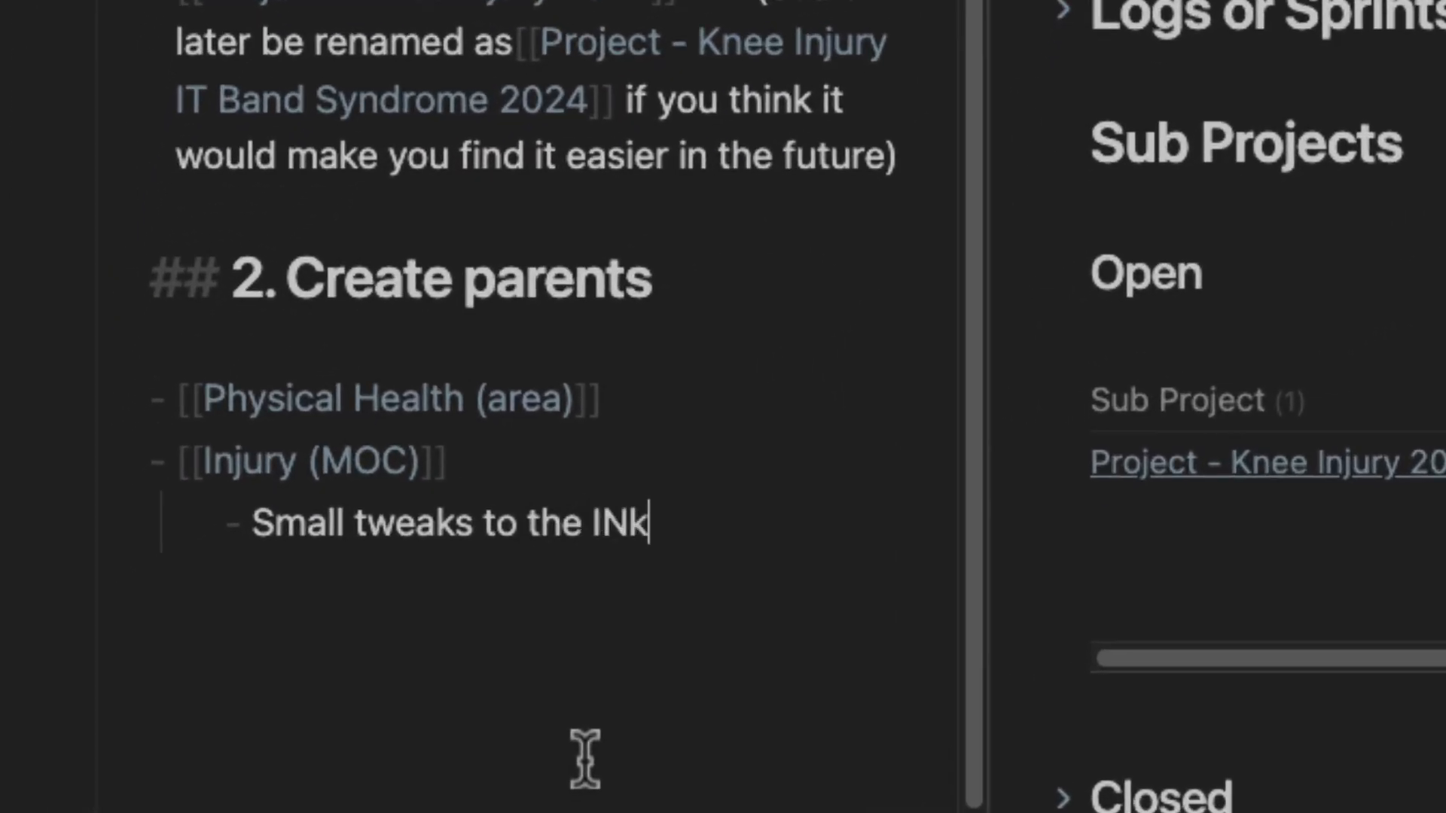
key(BackSpace)
key(BackSpace)
key(BackSpace)
key(BackSpace)
key(BackSpace)
key(BackSpace)
text(nj)
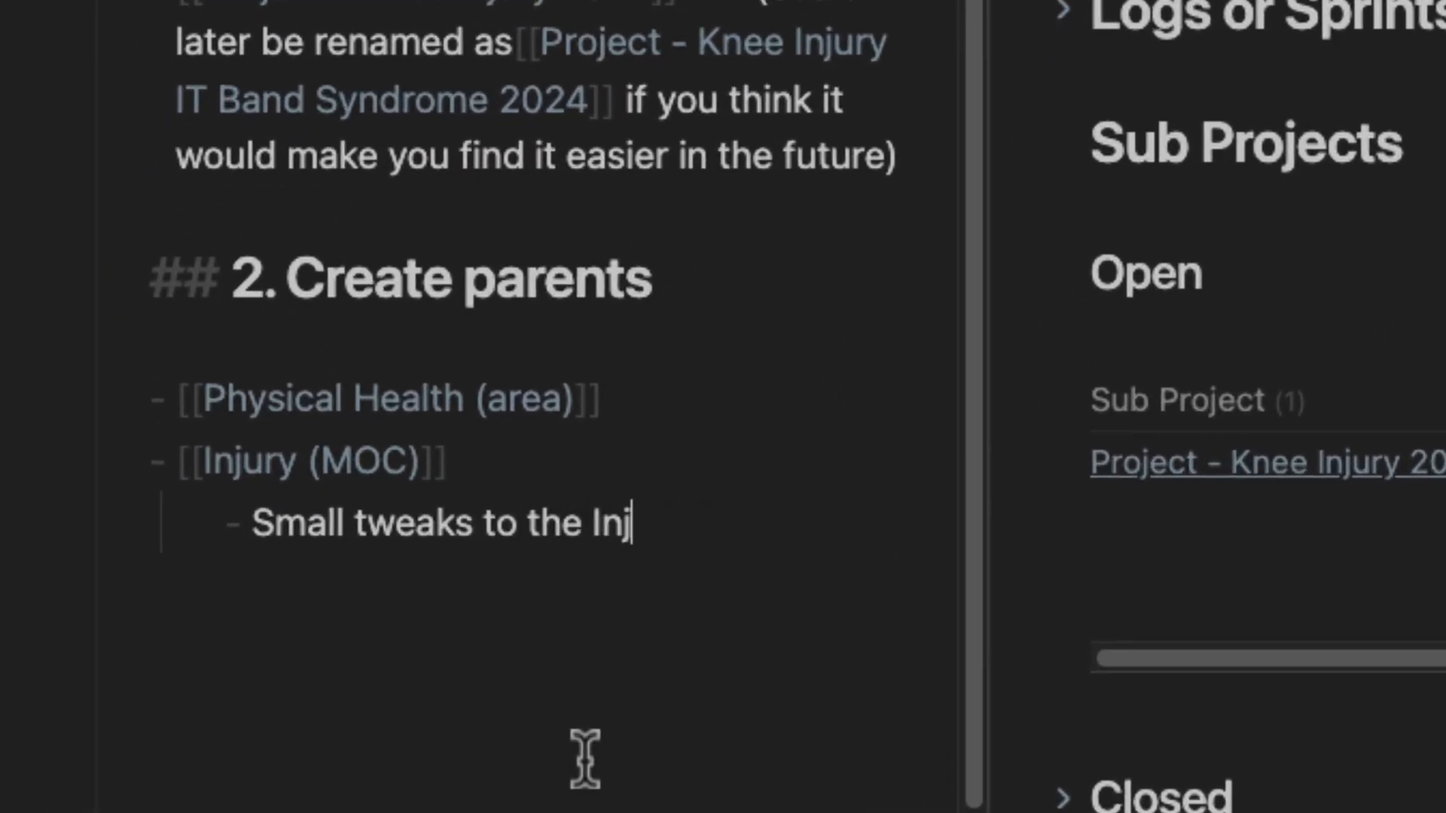
text(ury MOC dataviews)
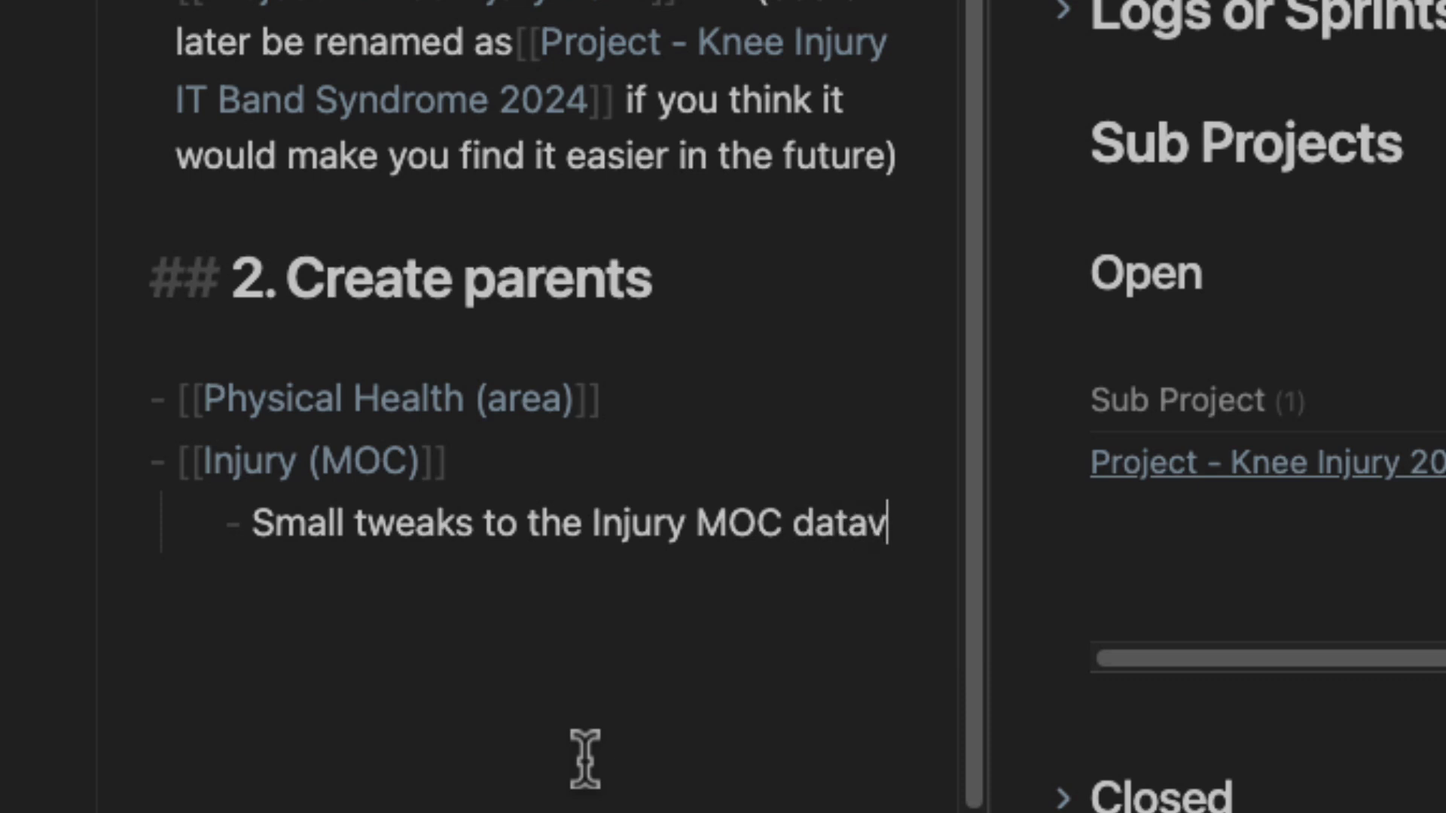
Start a level-three heading numbered "3." below the Create parents list in the guide note.
key(Return)
key(Return)
key(Return)
text(### )
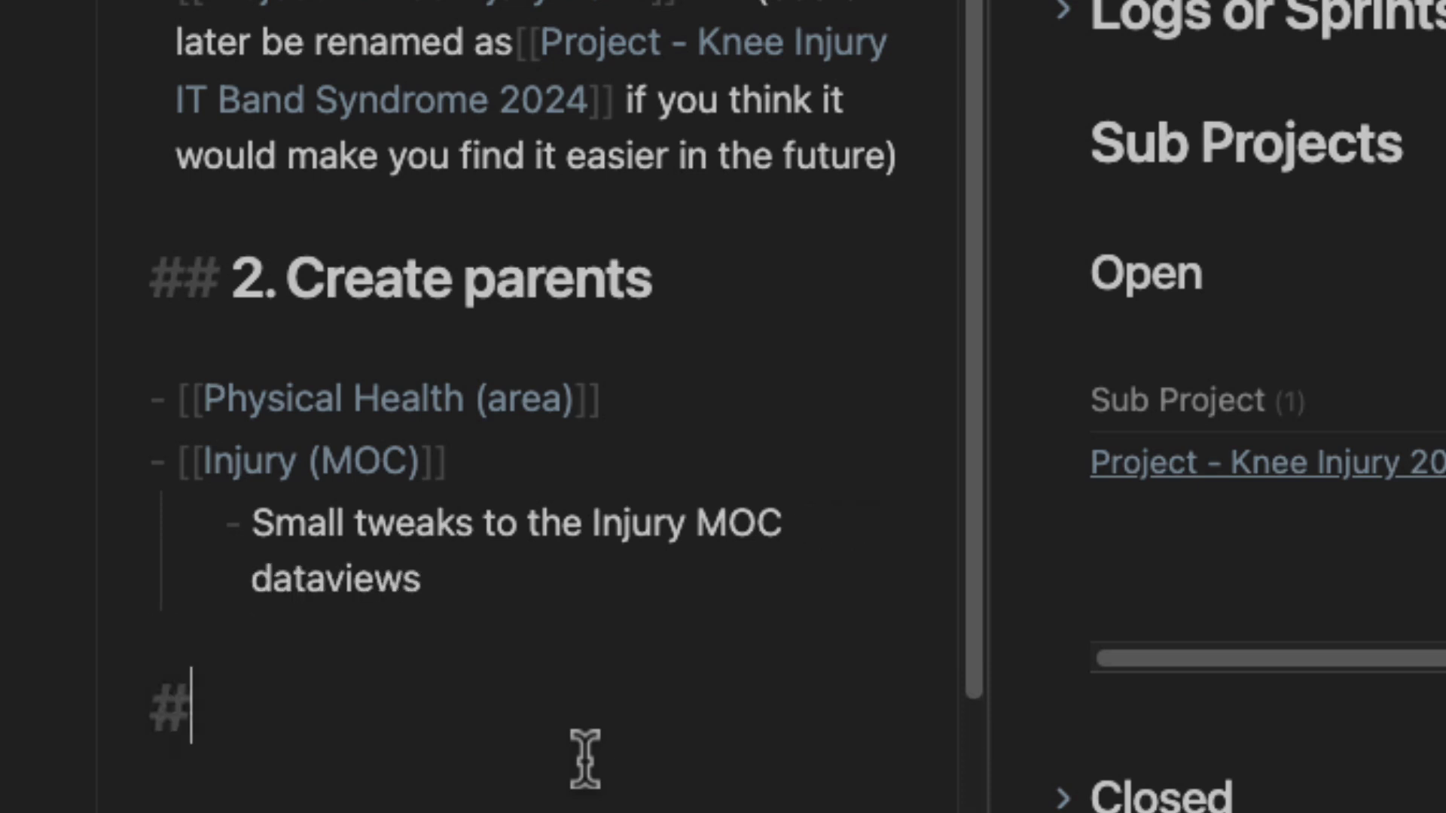
text(3.)
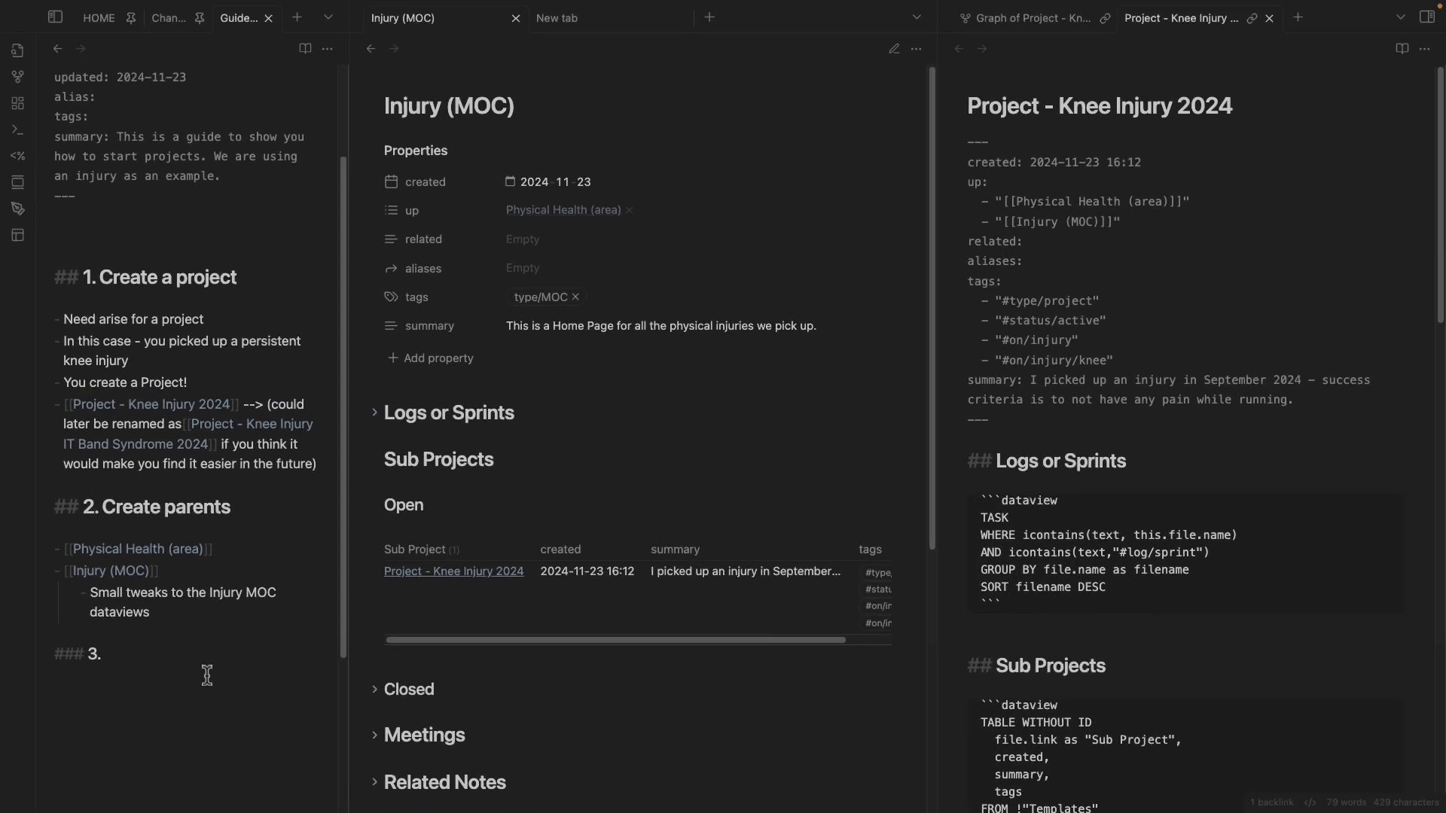
Move the Project - Knee Injury 2024 note beside Injury (MOC), close the empty new tab, and show the project note rendered.
drag(1175, 19, 539, 37)
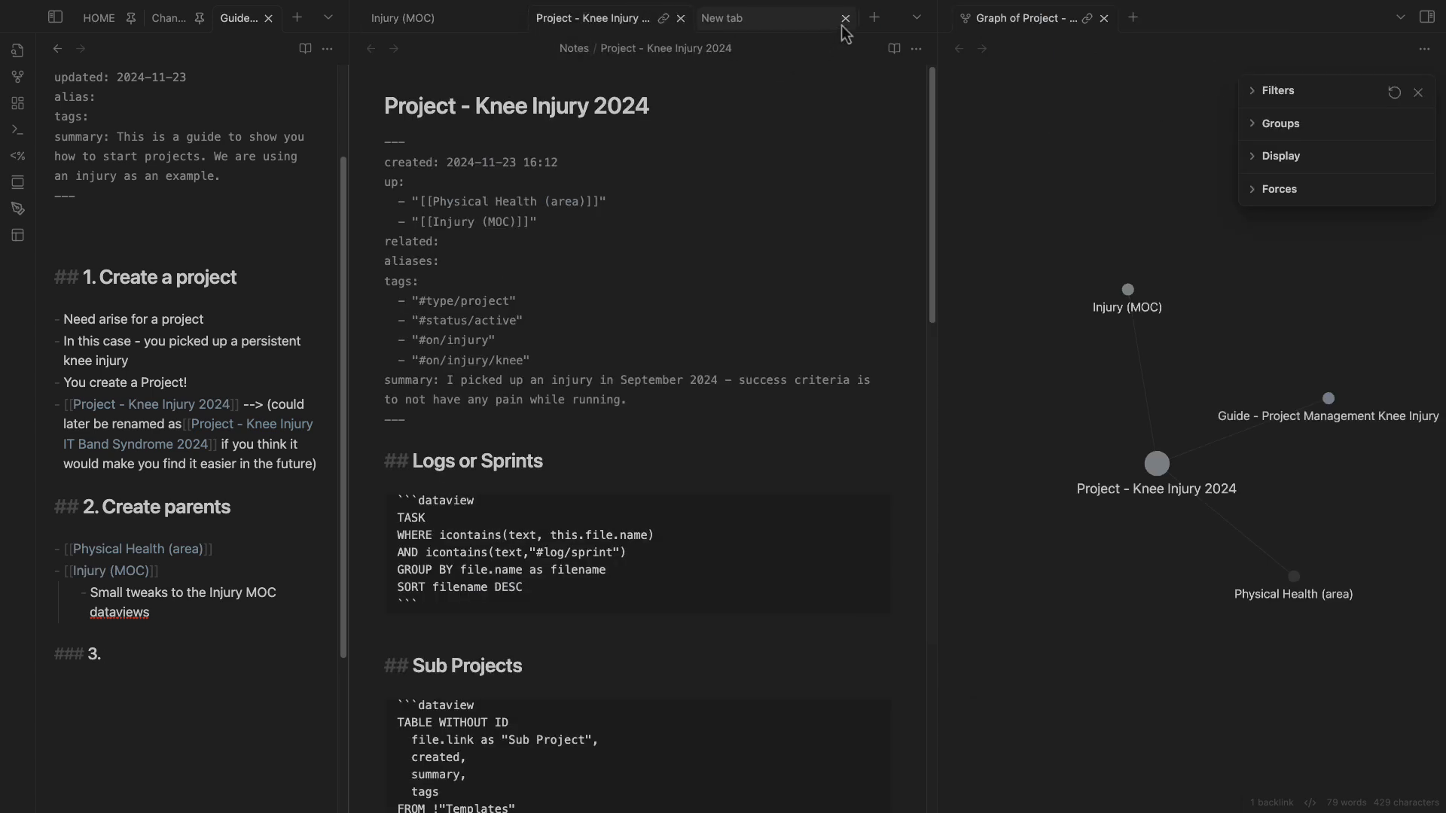
click(847, 20)
key(super+e)
Look through the project note's properties and its sections from Logs or Sprints to Tasks and Questions, highlighting the Related Notes heading.
scroll(432, 348, down, 1)
drag(432, 348, 497, 394)
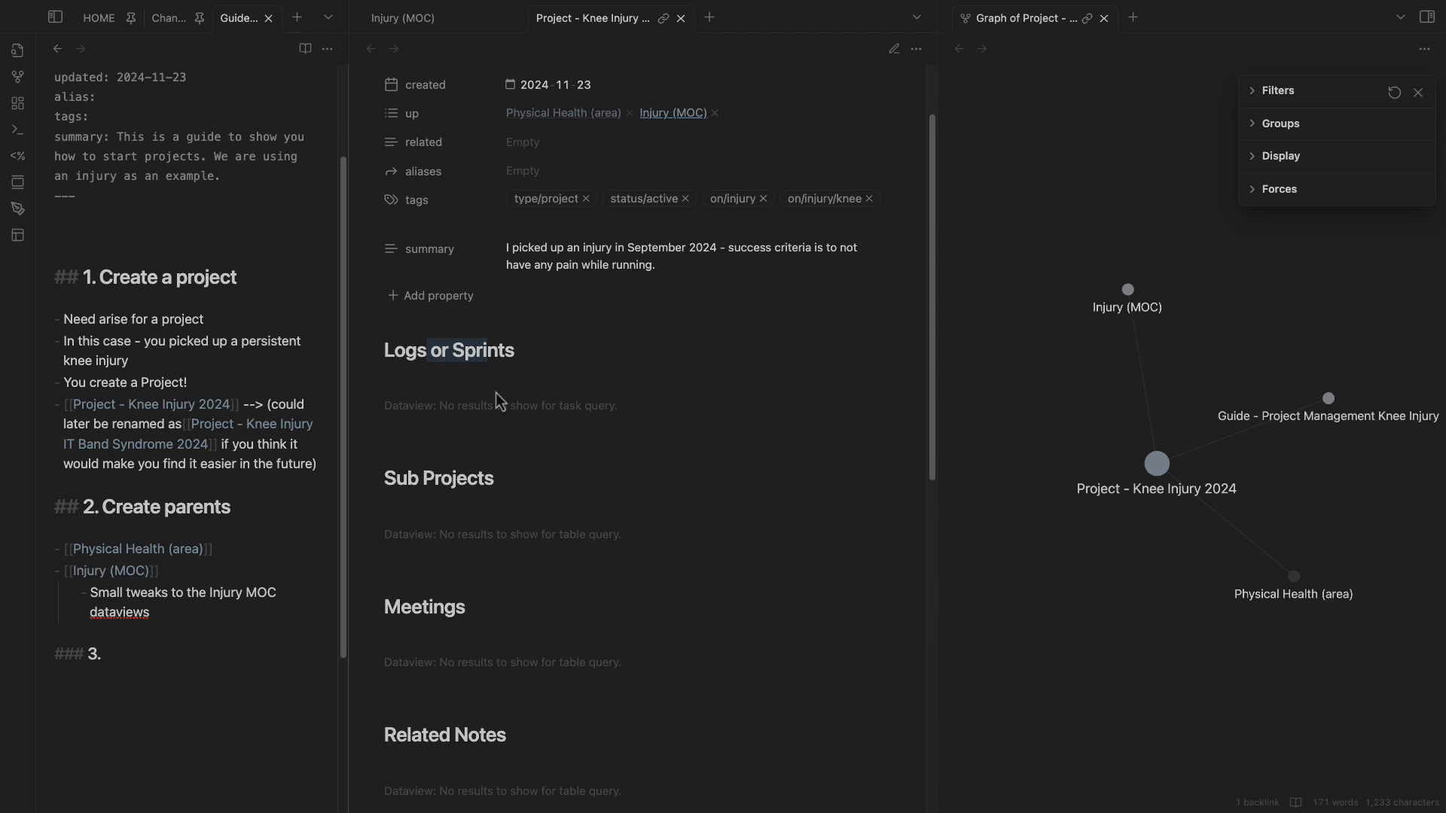
scroll(443, 180, up, 2)
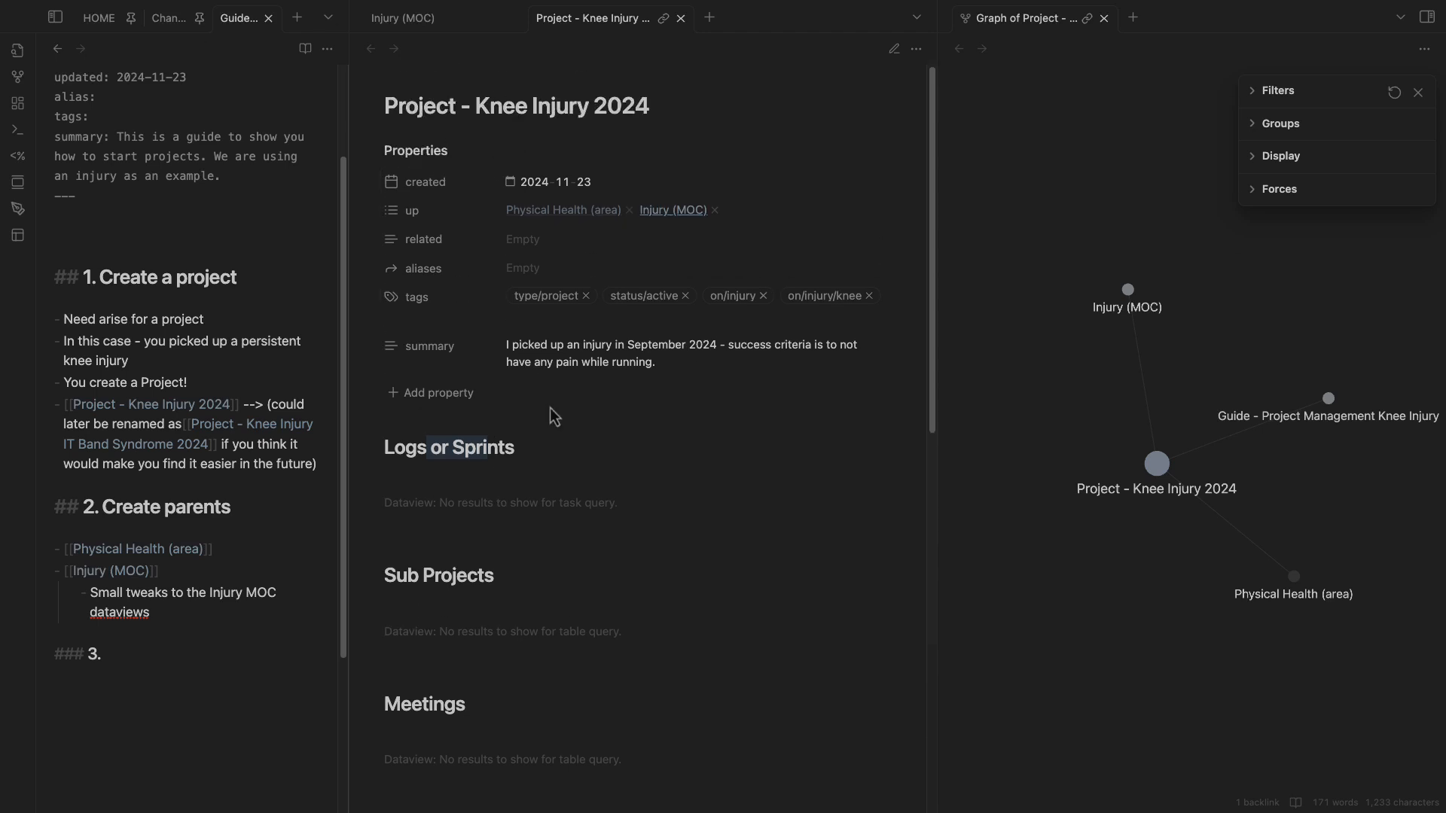
scroll(482, 336, down, 3)
scroll(613, 381, up, 3)
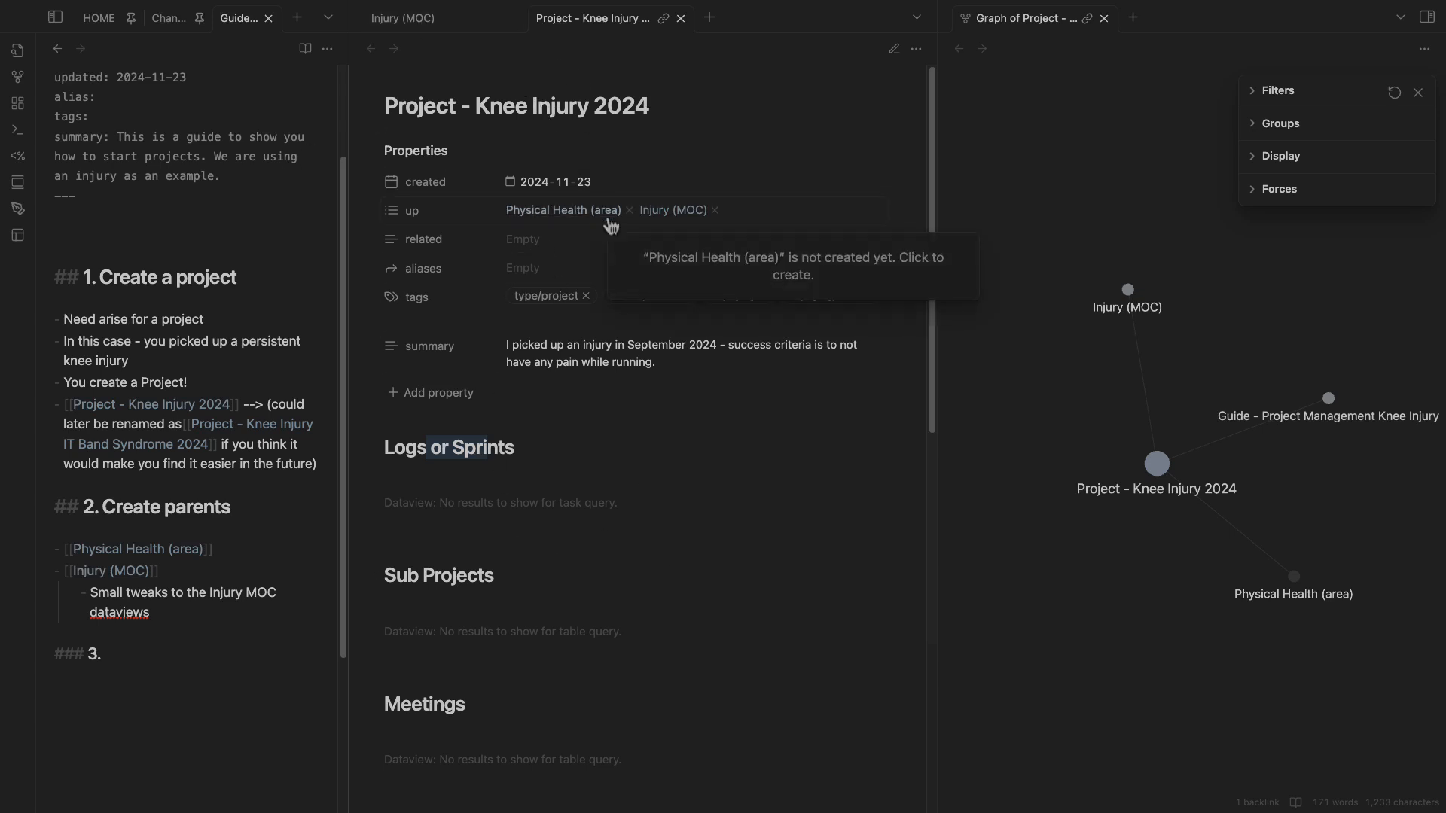
scroll(555, 335, down, 2)
scroll(486, 497, up, 2)
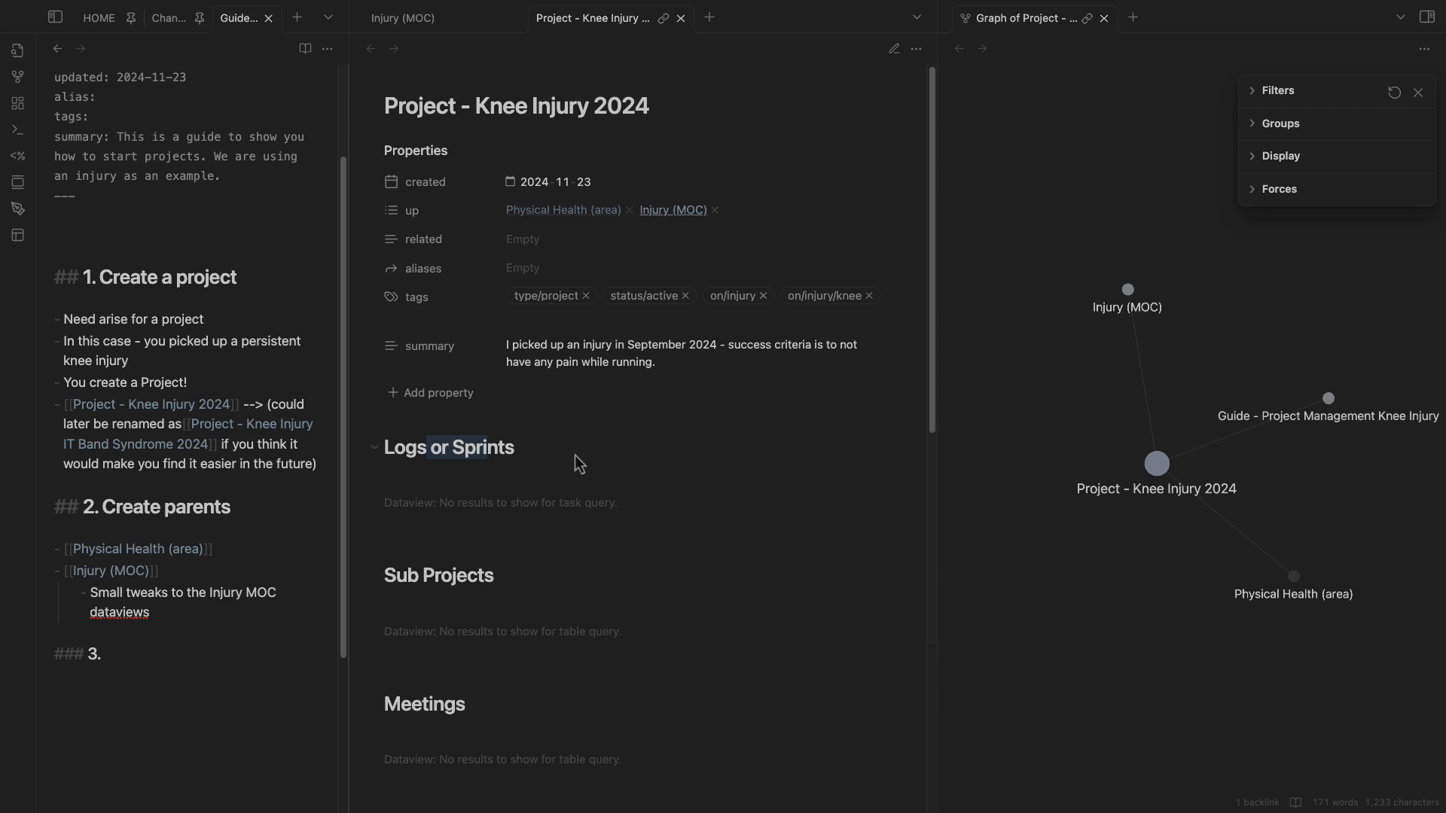
scroll(619, 499, down, 2)
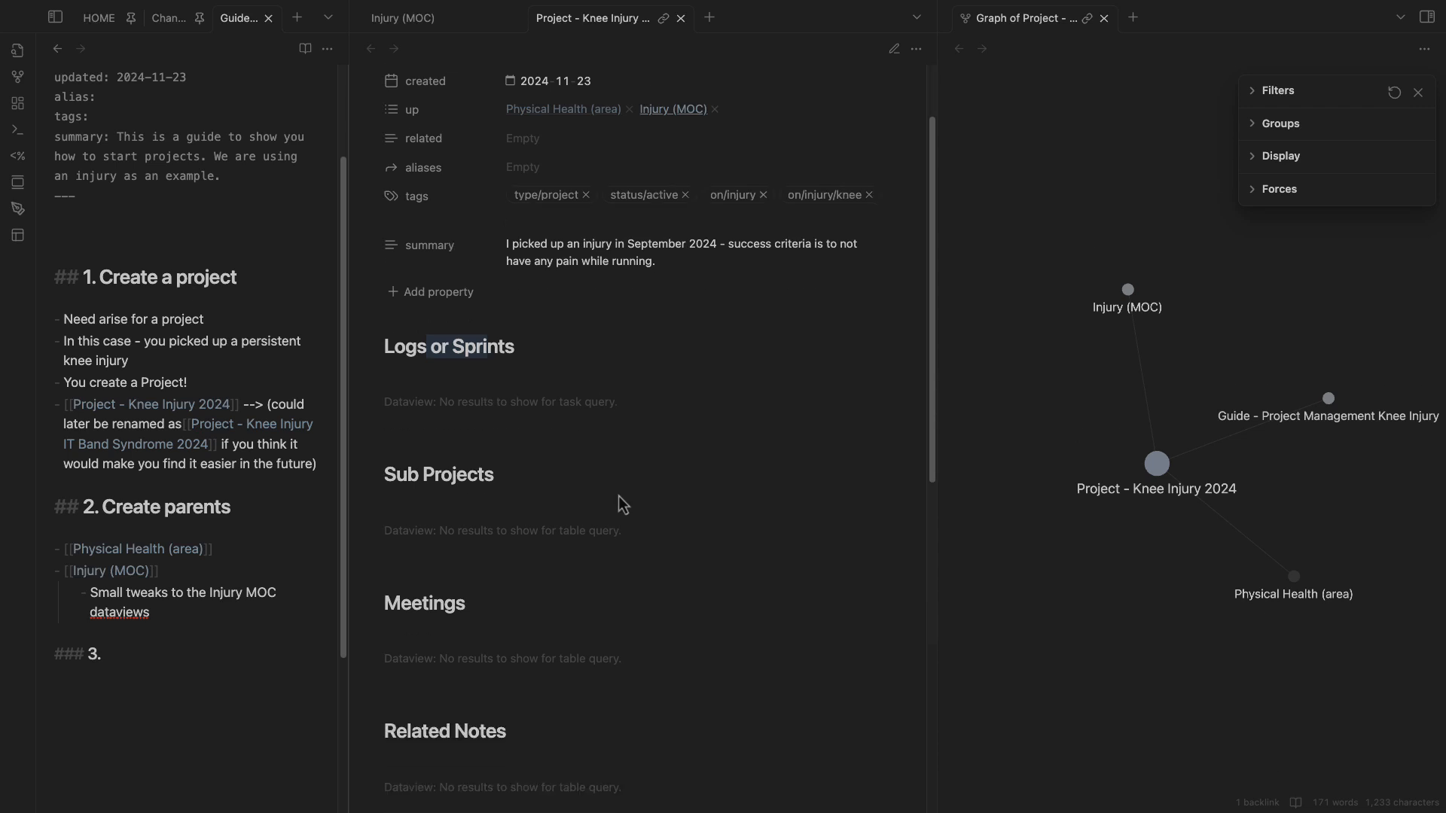
scroll(602, 527, up, 2)
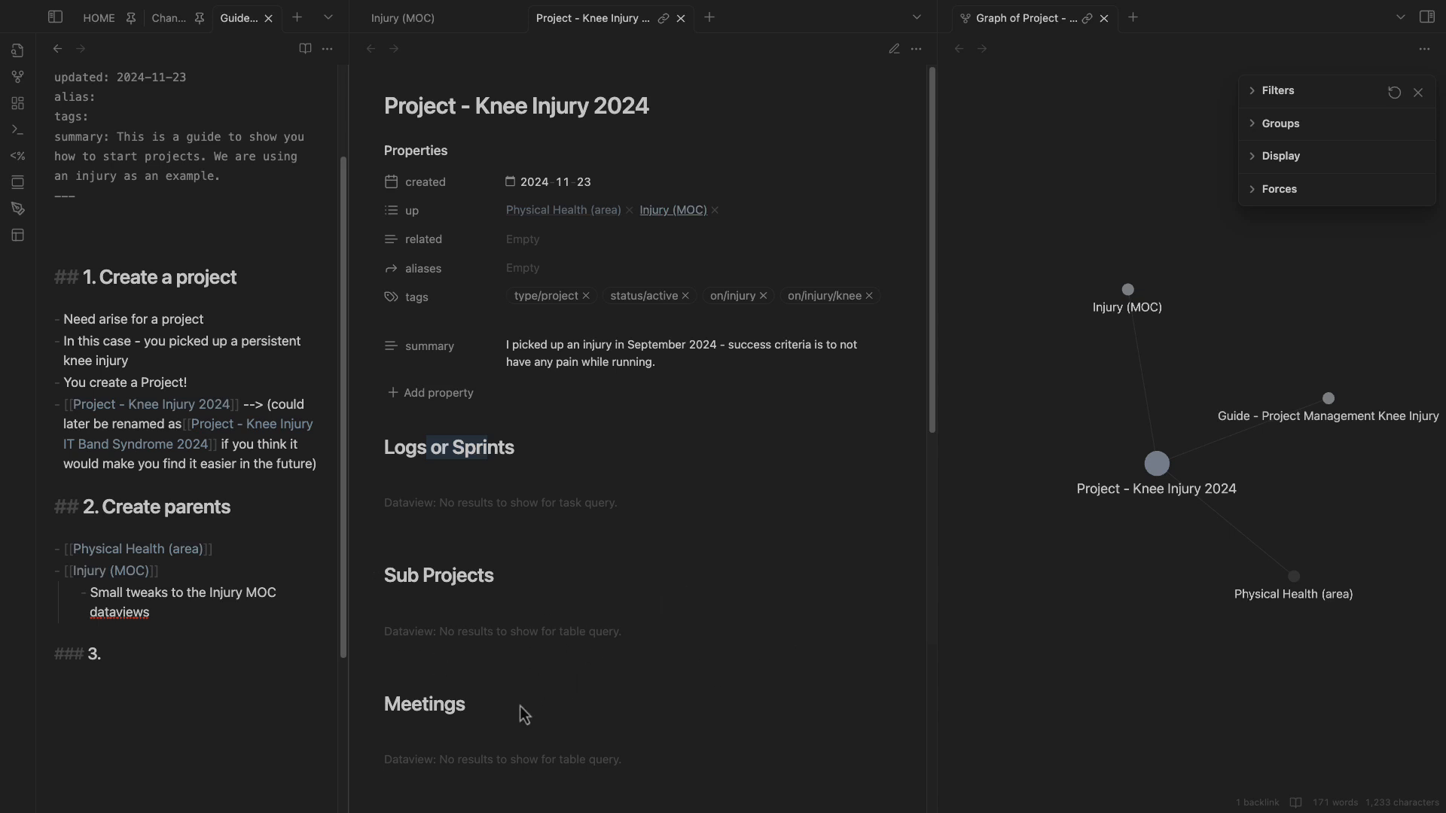
scroll(671, 555, down, 1)
scroll(676, 562, down, 3)
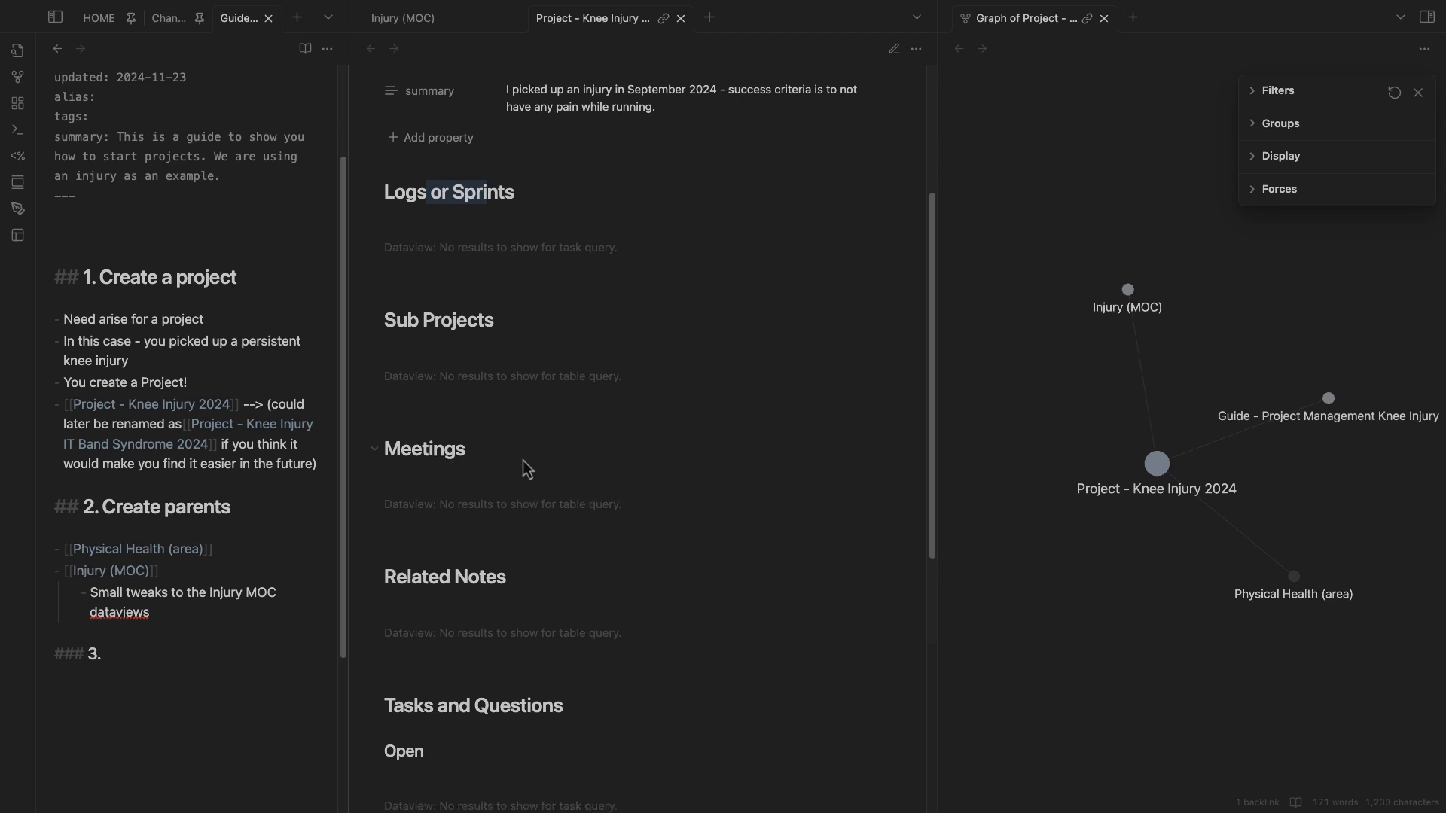
scroll(523, 472, down, 2)
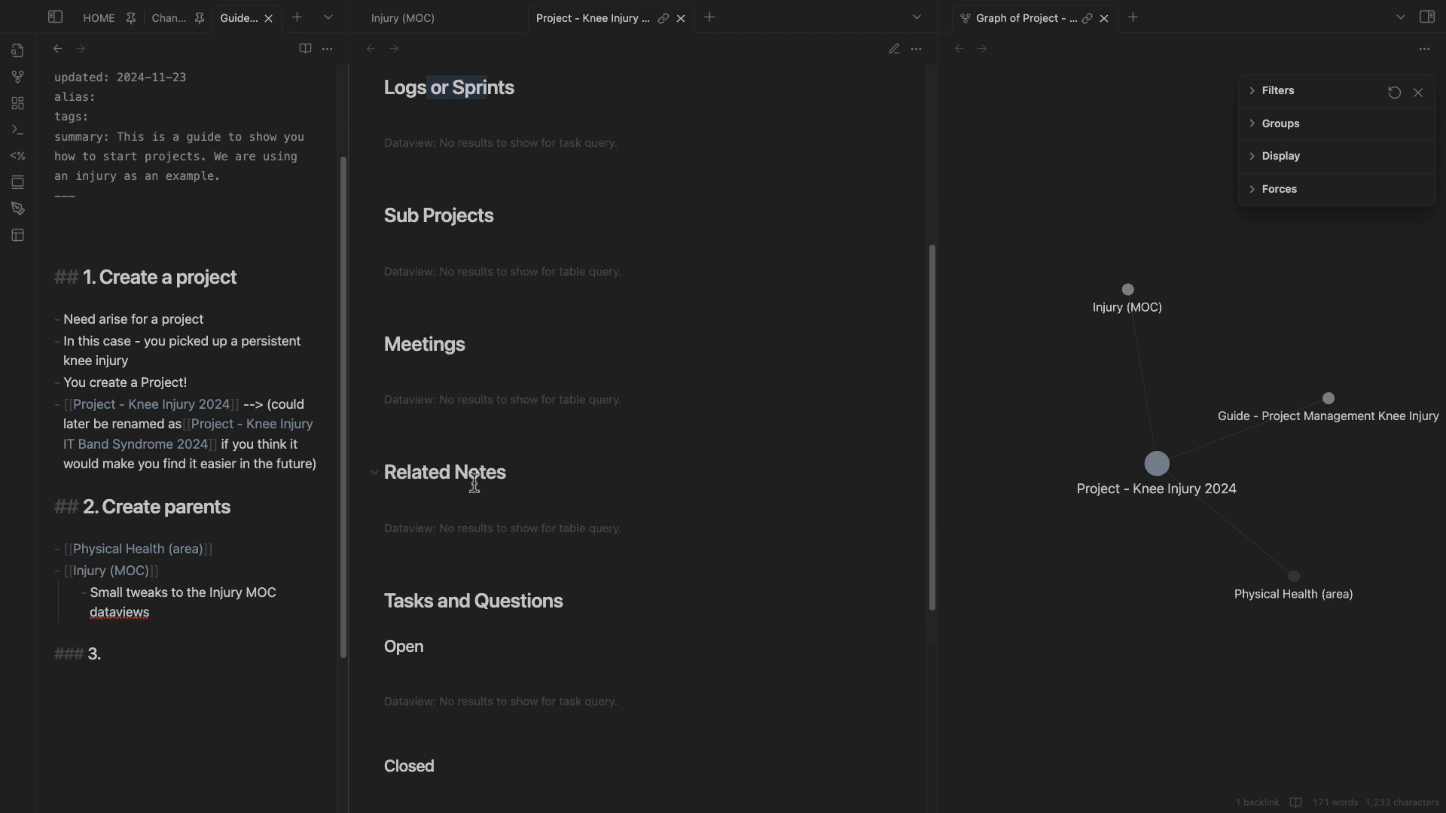
drag(384, 472, 530, 488)
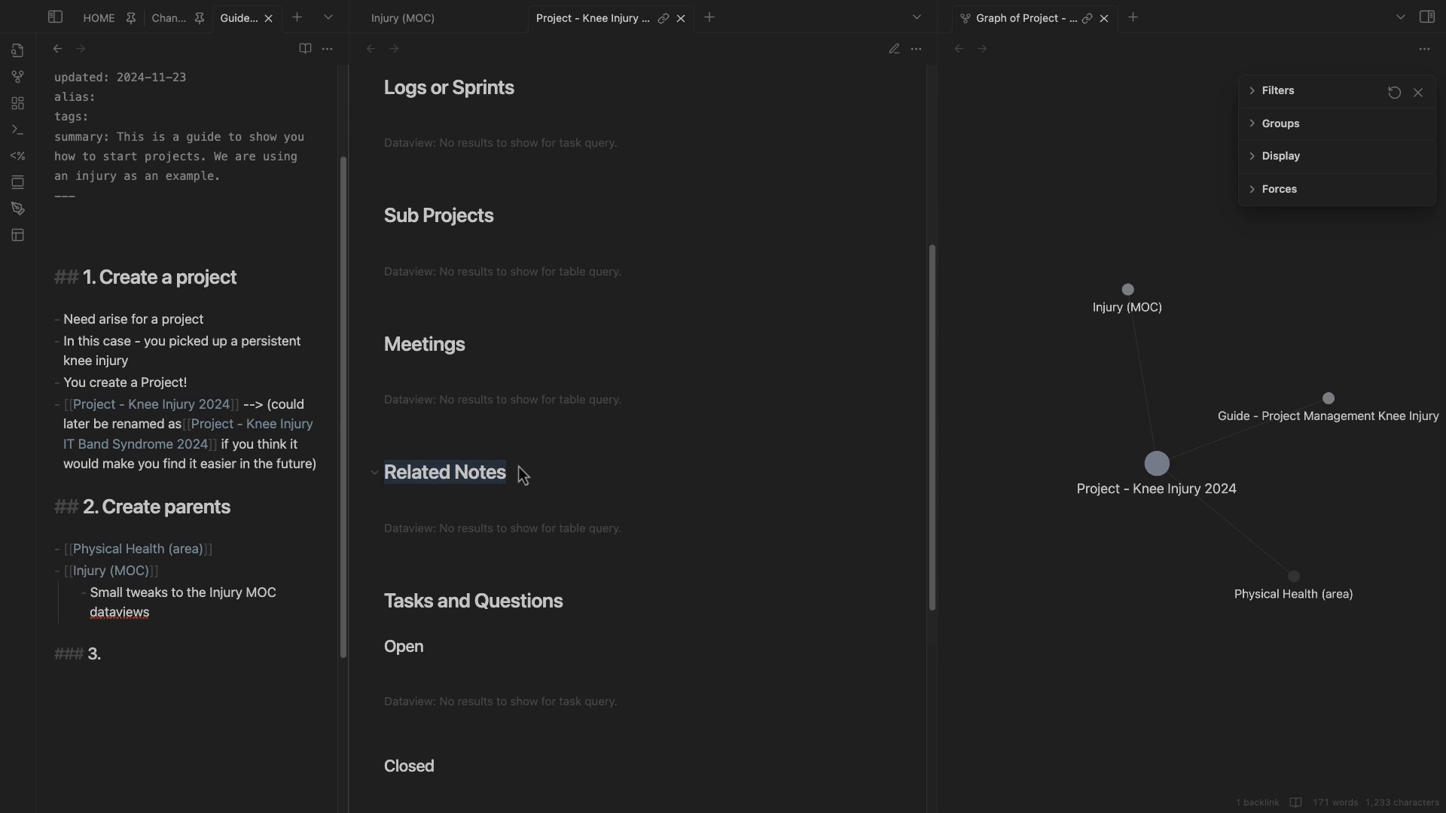
scroll(527, 471, down, 3)
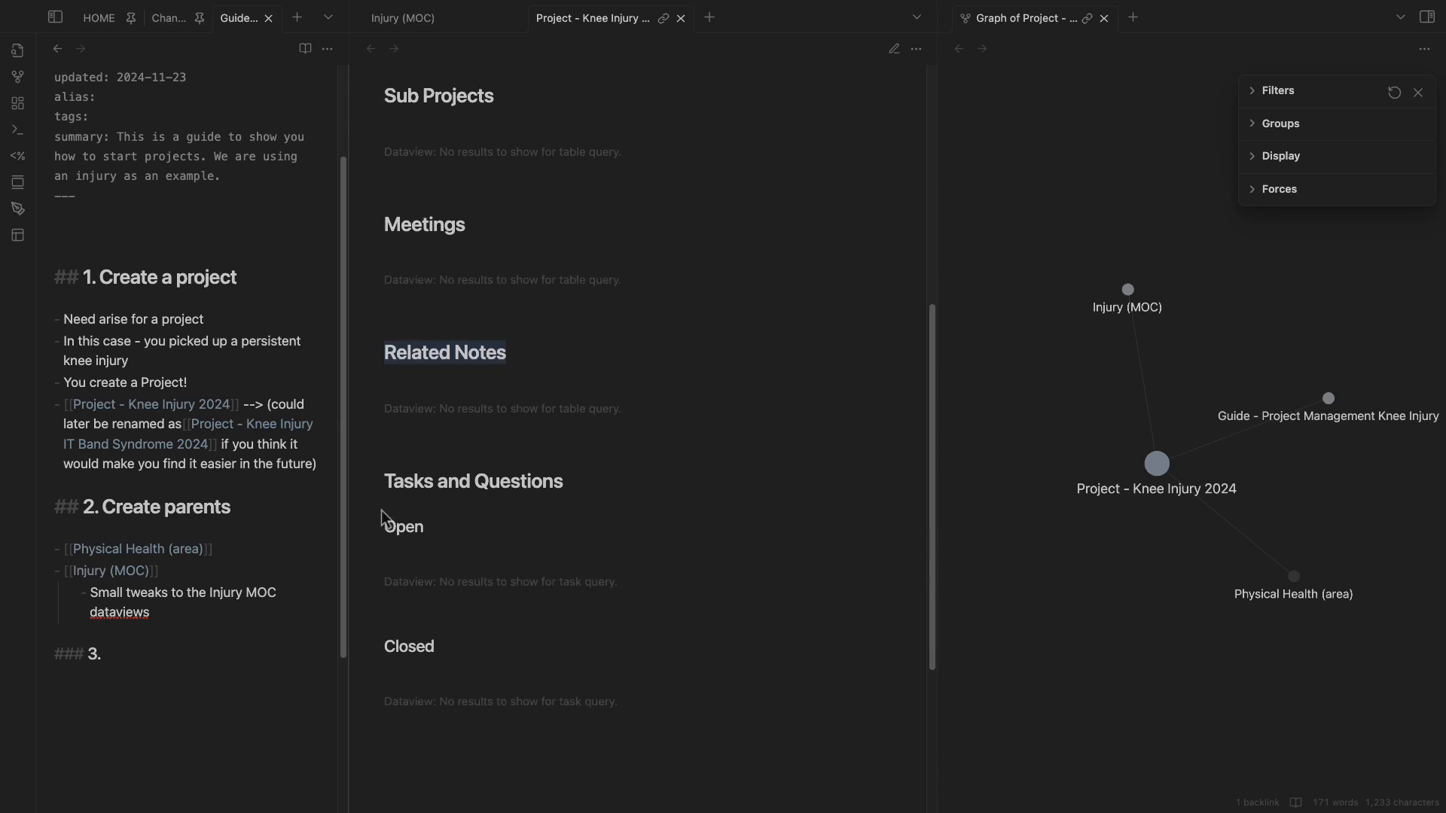
Collapse the project note's properties and all its sections, from Logs or Sprints to Tasks and Questions.
click(376, 484)
scroll(475, 502, up, 10)
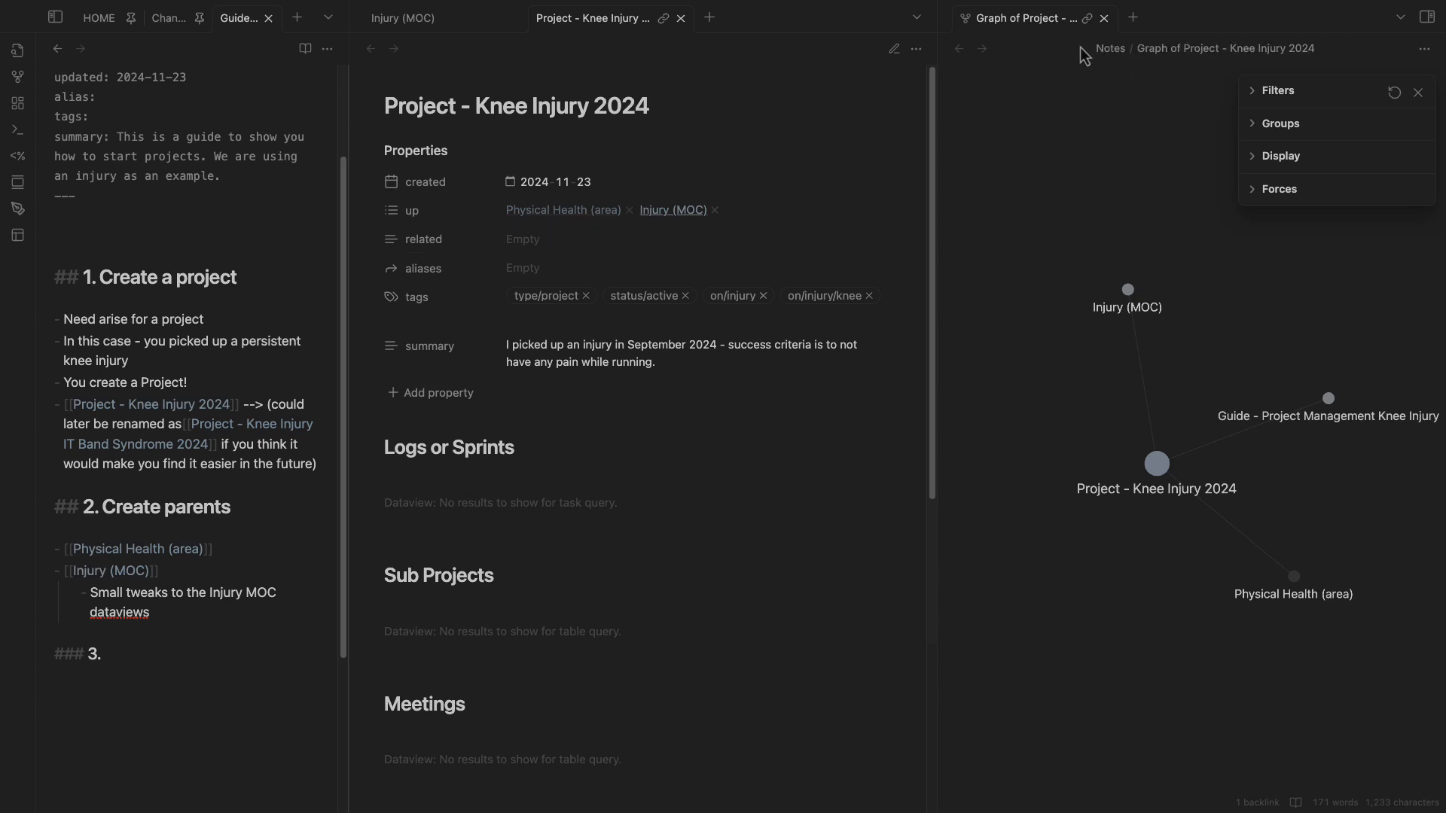
scroll(379, 302, down, 5)
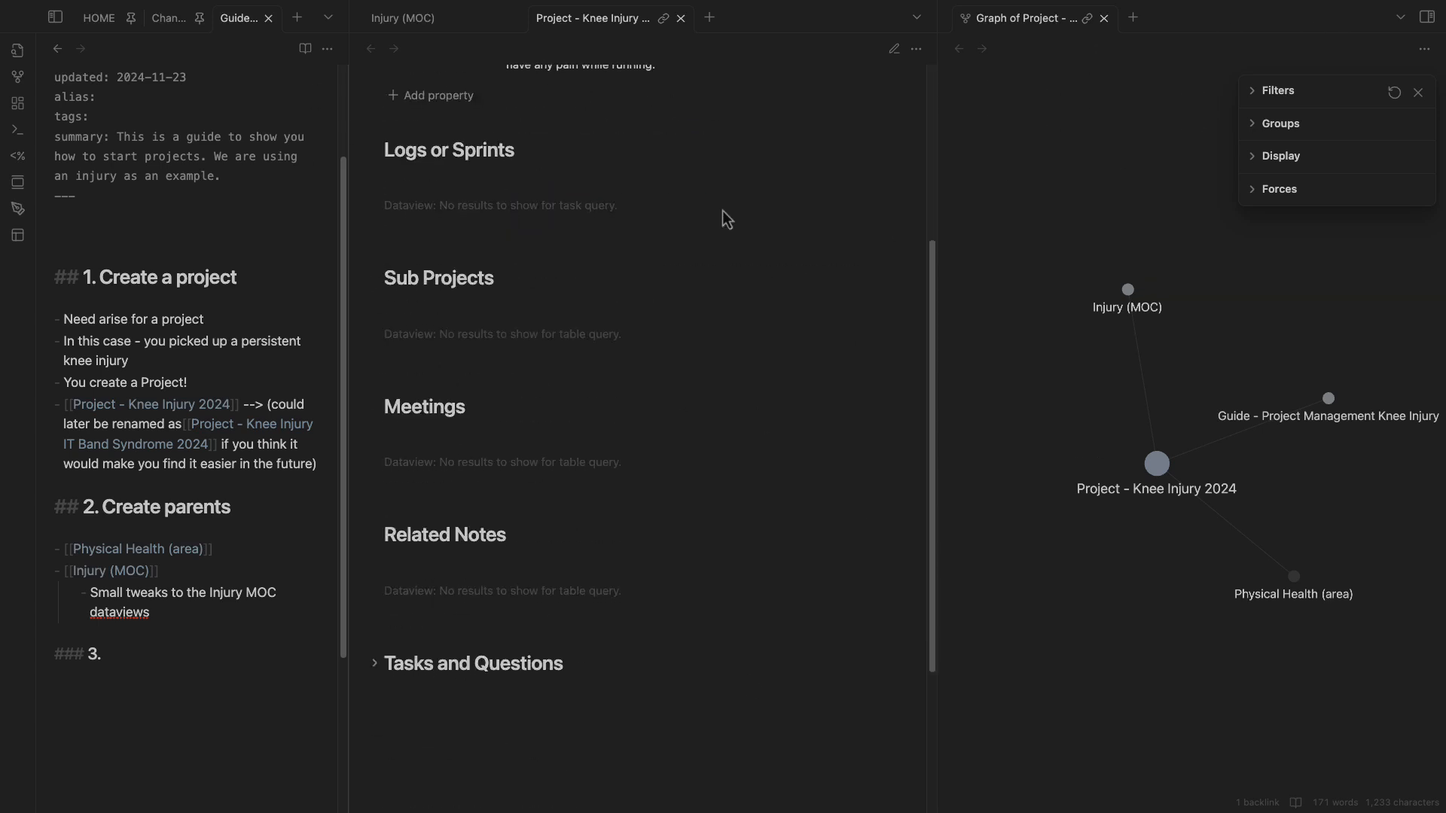
scroll(723, 219, up, 5)
click(375, 447)
click(375, 494)
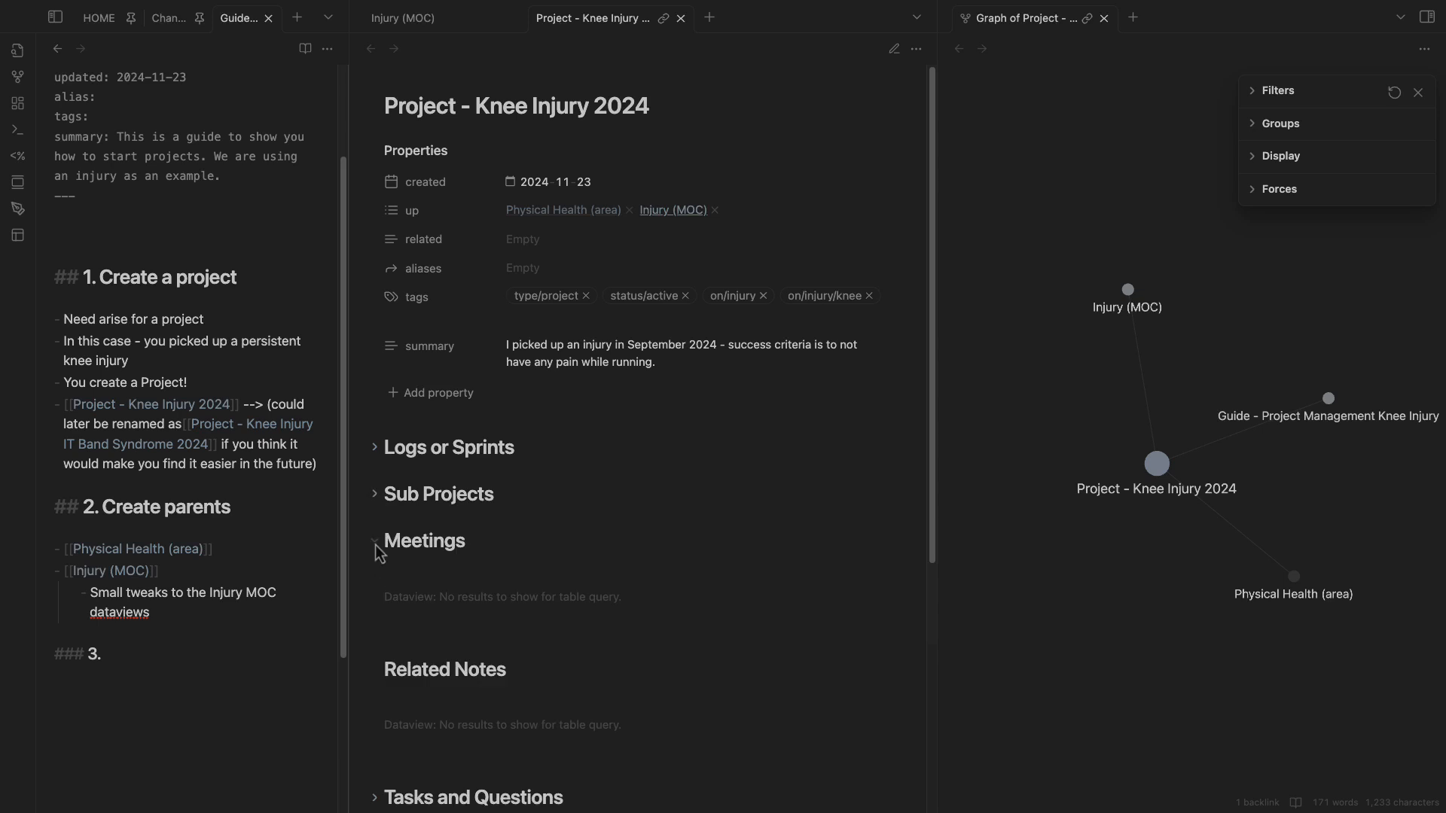
click(375, 540)
click(375, 587)
click(374, 150)
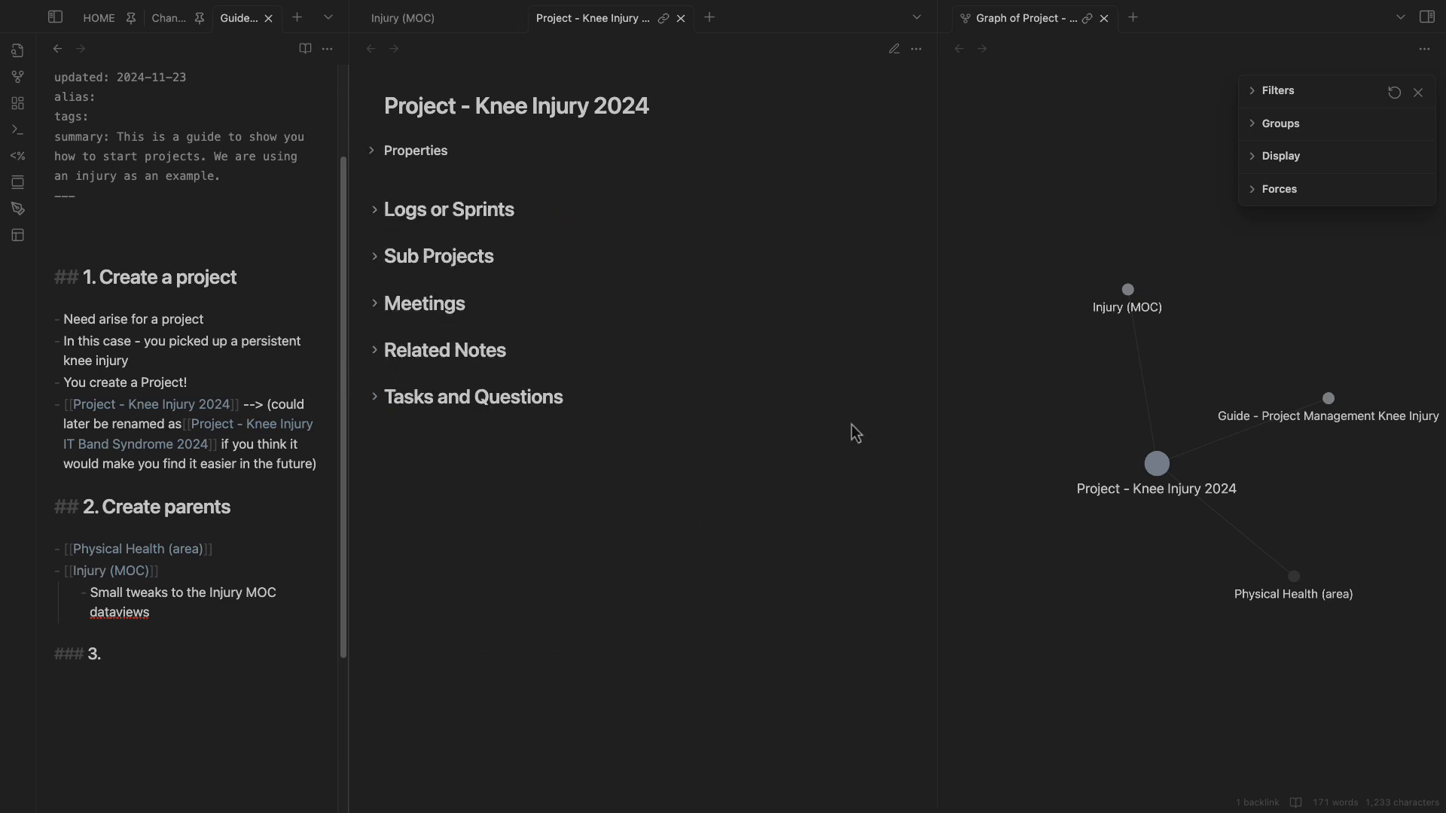
Show the calendar and open today's daily note, 2024-11-23, in a new tab alongside the project graph.
click(1133, 16)
click(1427, 16)
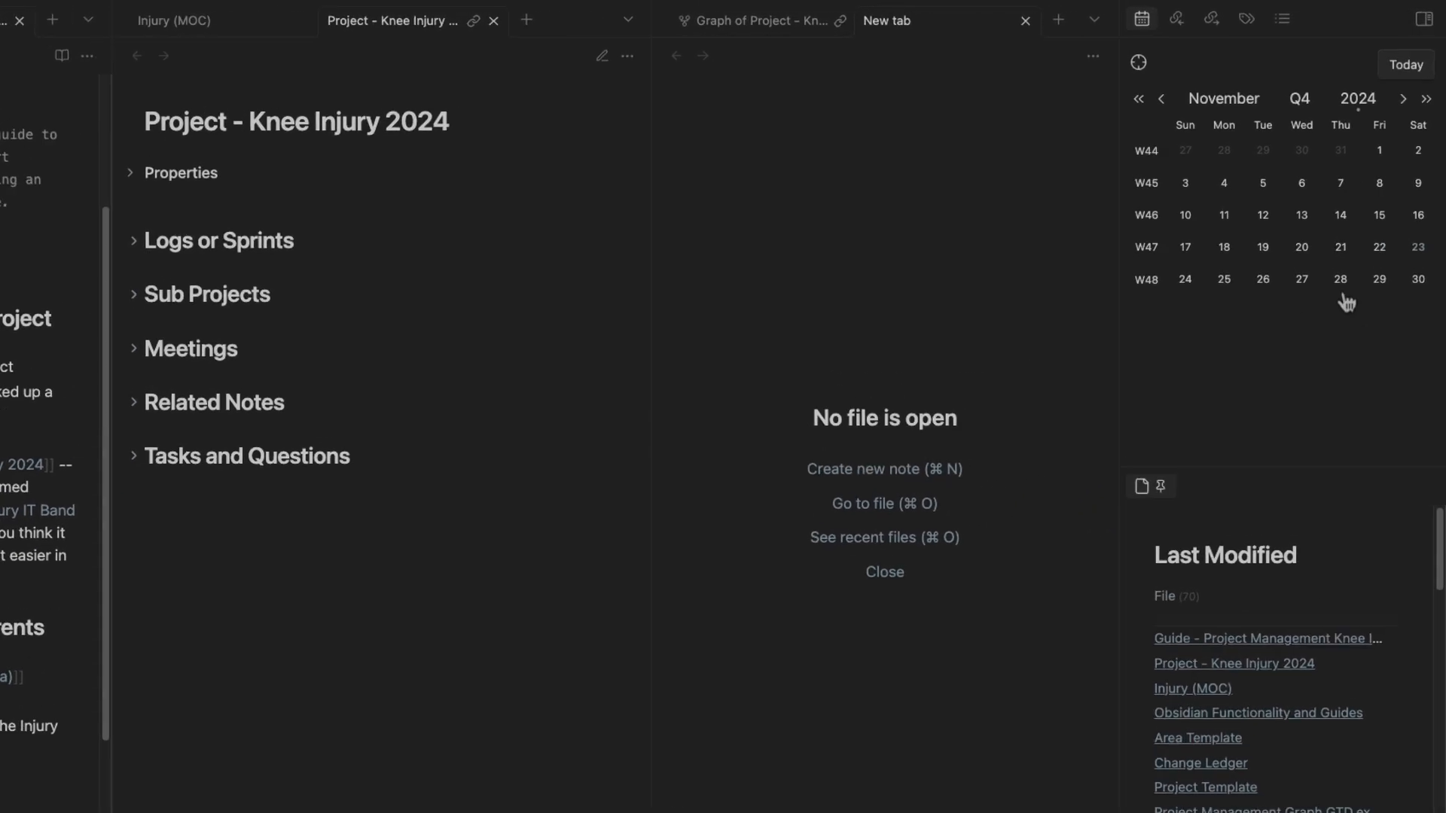
click(1407, 67)
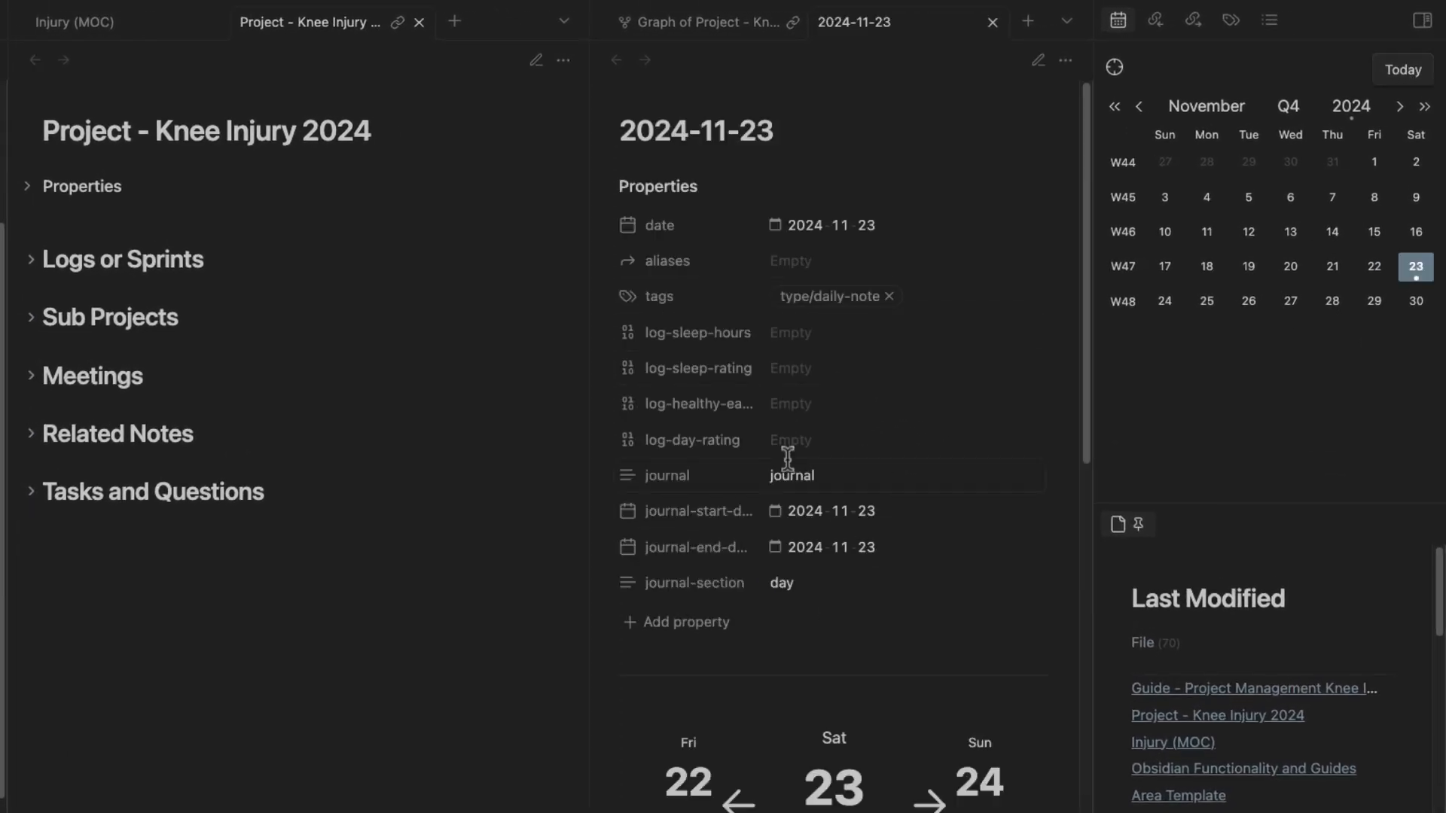
Switch the daily note to editing view and replace the 08:00 placeholder text under Log Pages with #log/sprint.
scroll(721, 322, down, 5)
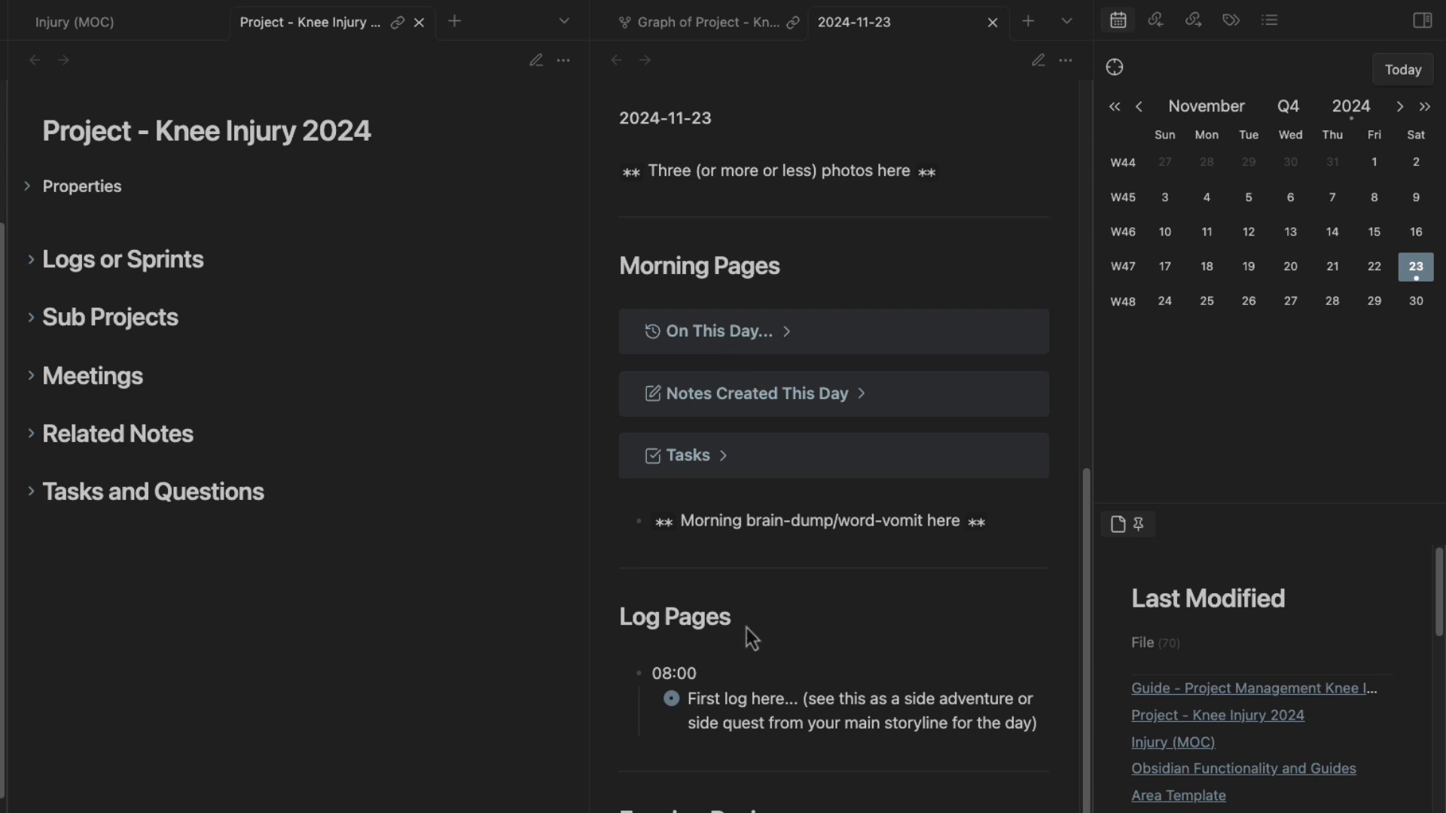
scroll(775, 659, down, 2)
key(ctrl+e)
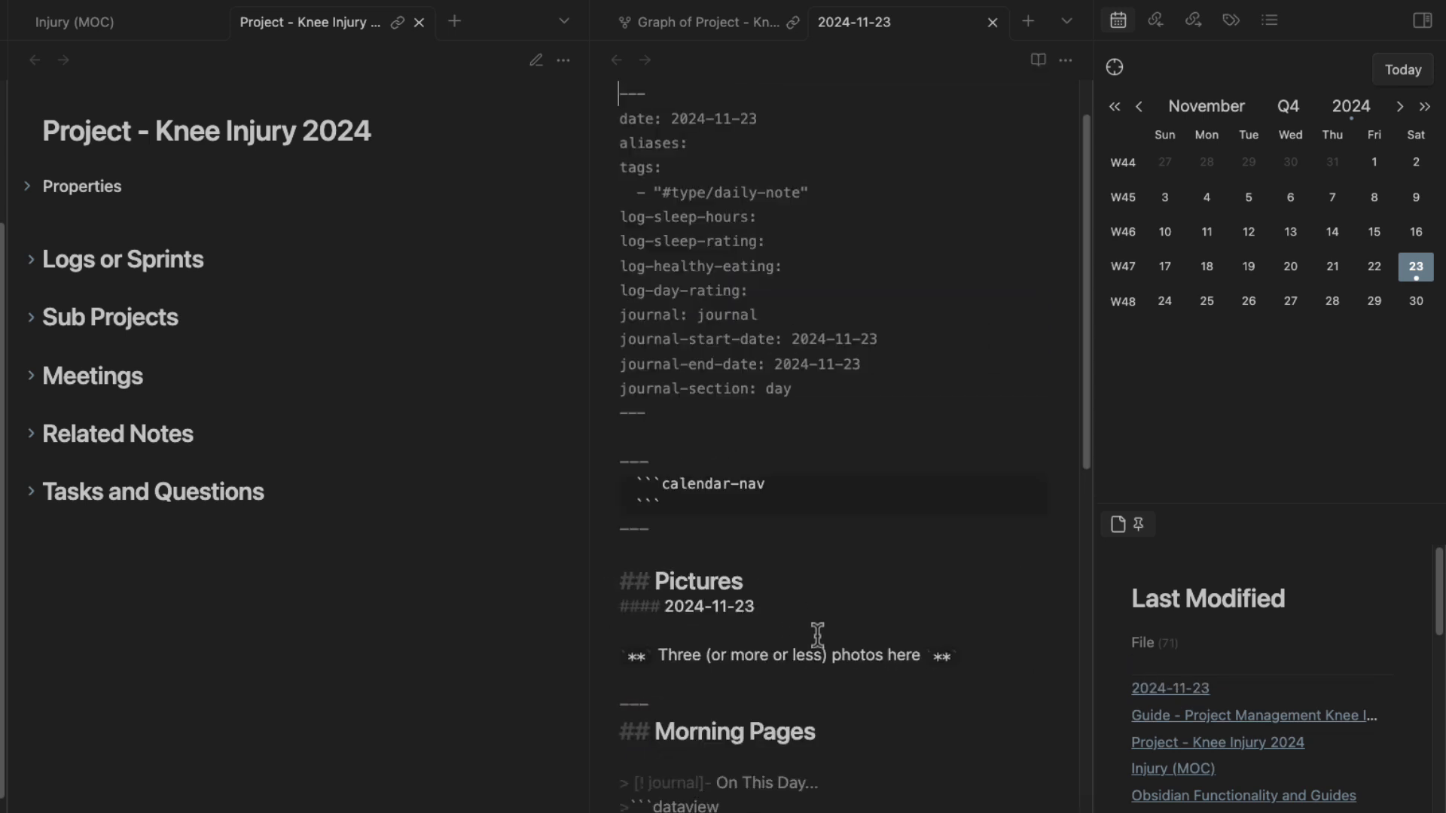
scroll(817, 635, down, 10)
drag(1050, 700, 694, 678)
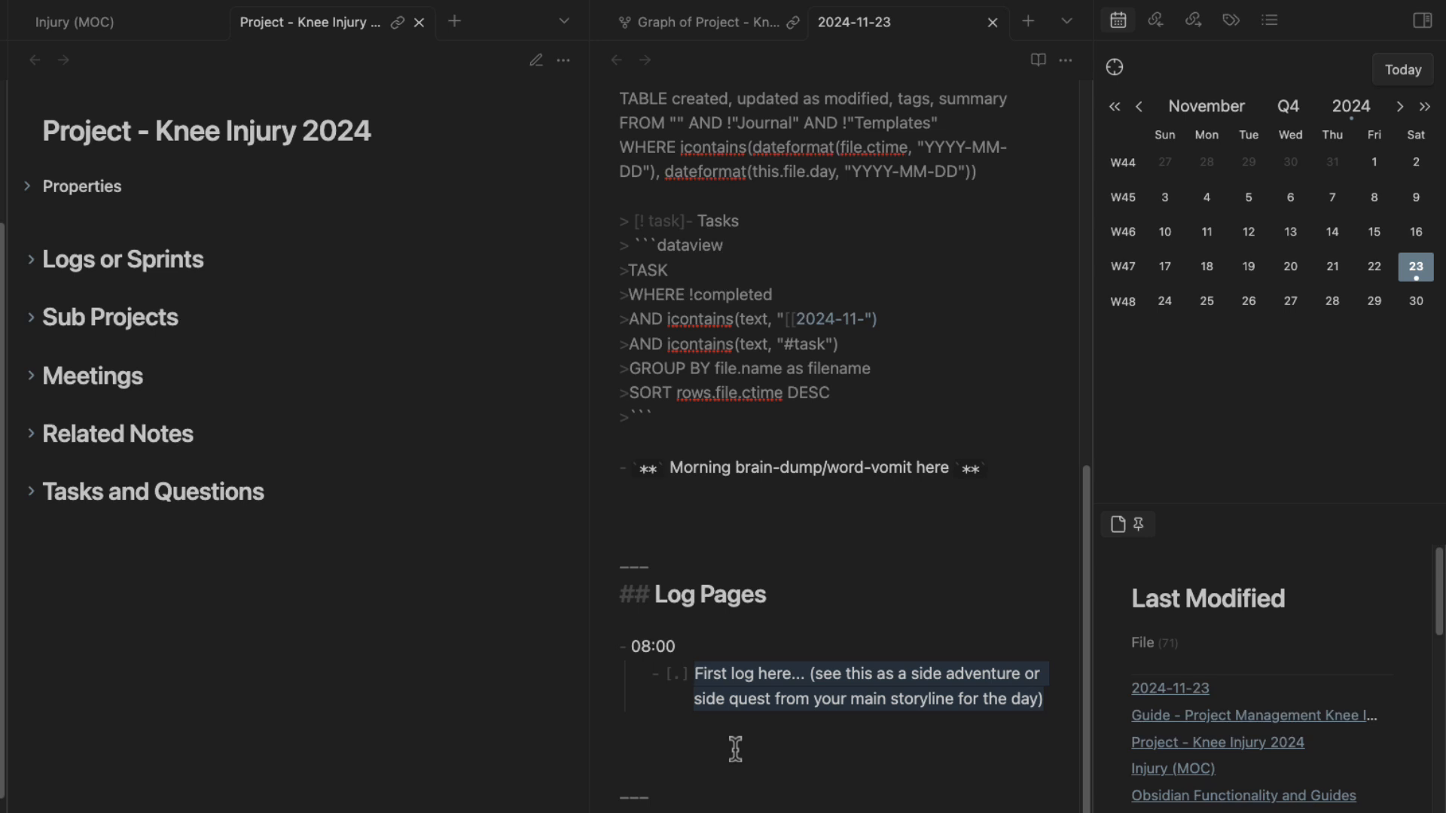
key(BackSpace)
text(#log/sprint)
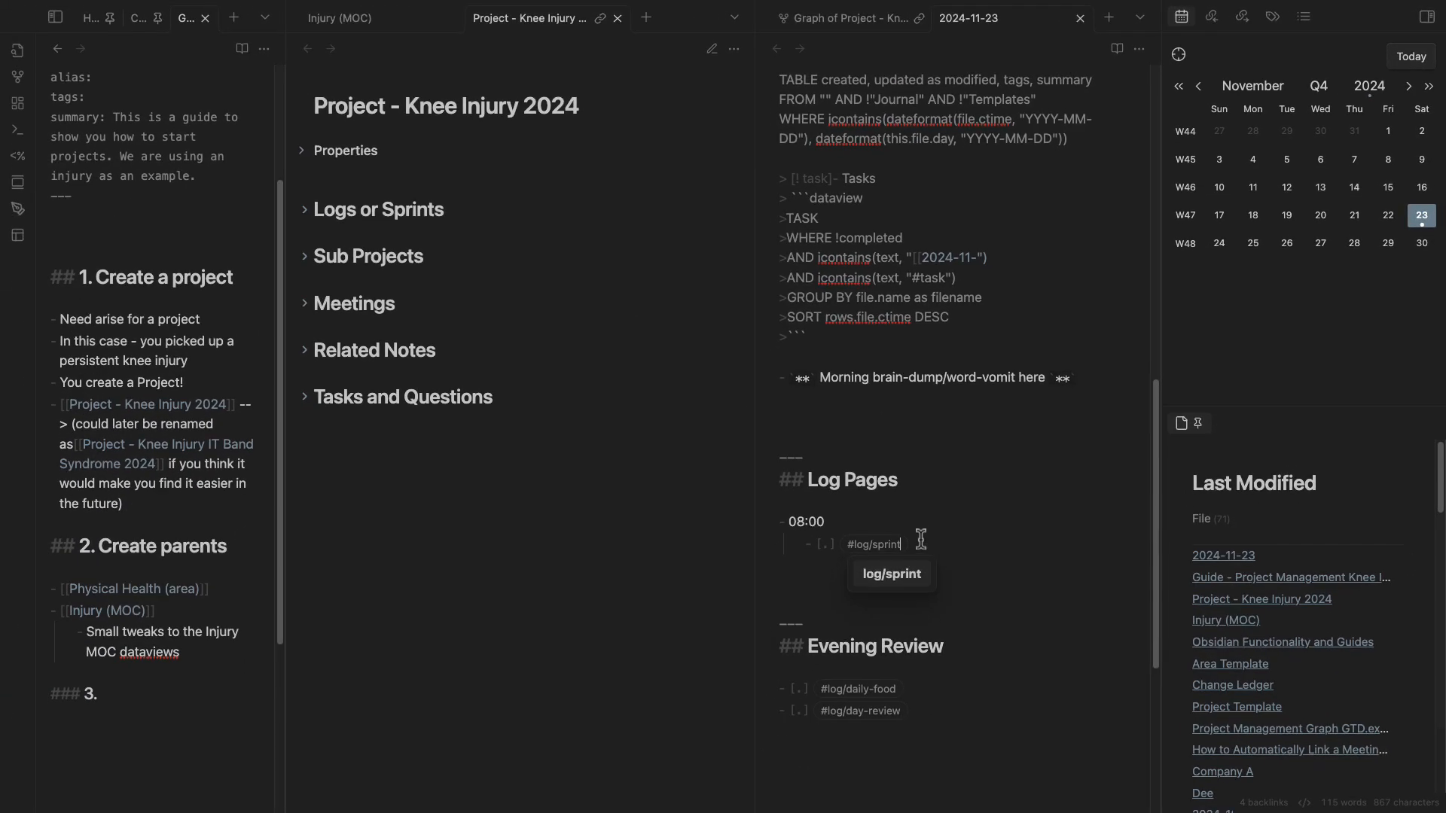
Complete the guide's third heading as "3. Logs from Daily Notes", widen the guide pane, and start a bullet beneath the heading.
click(154, 691)
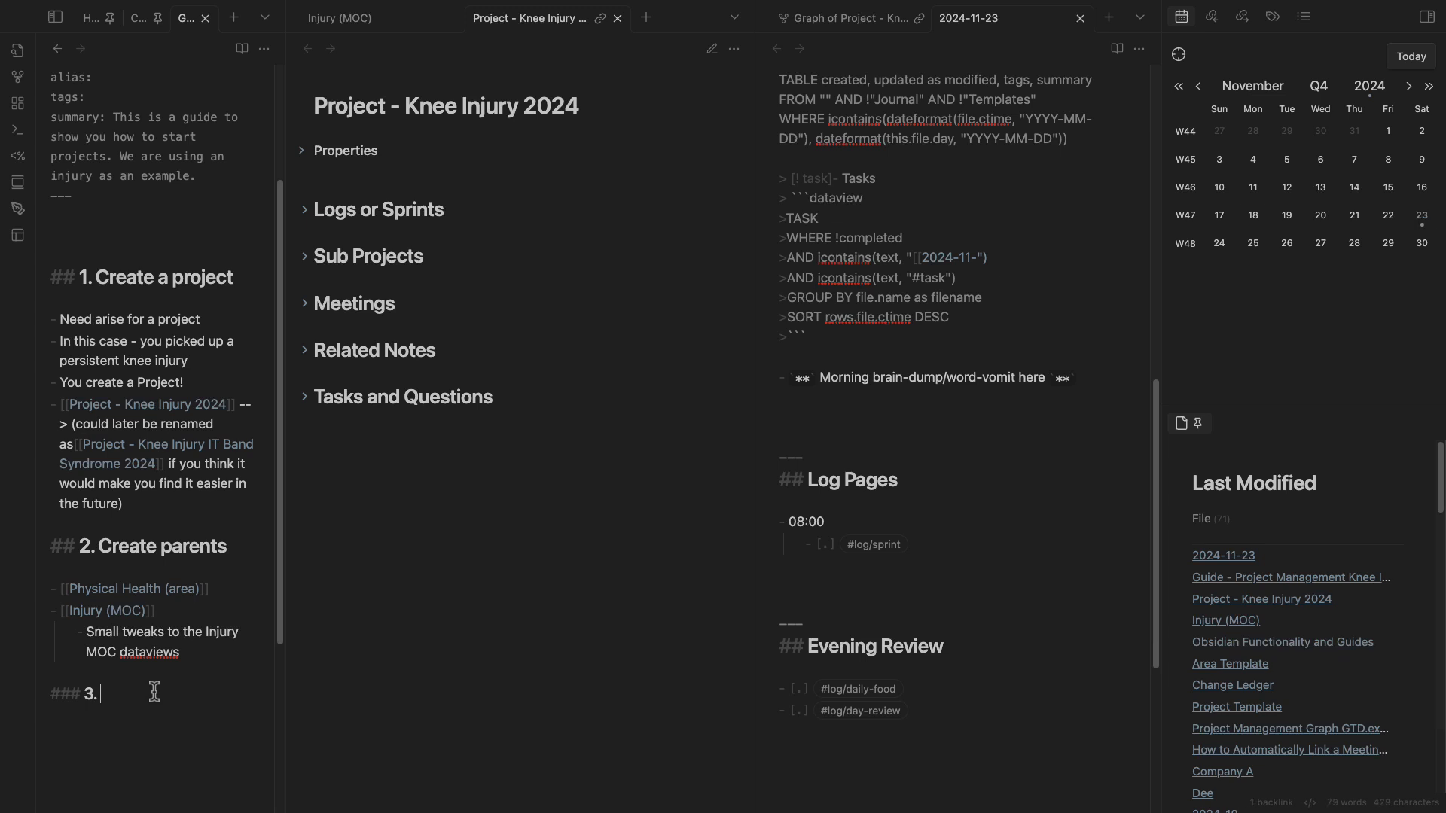
text(Logs from Daily Notes)
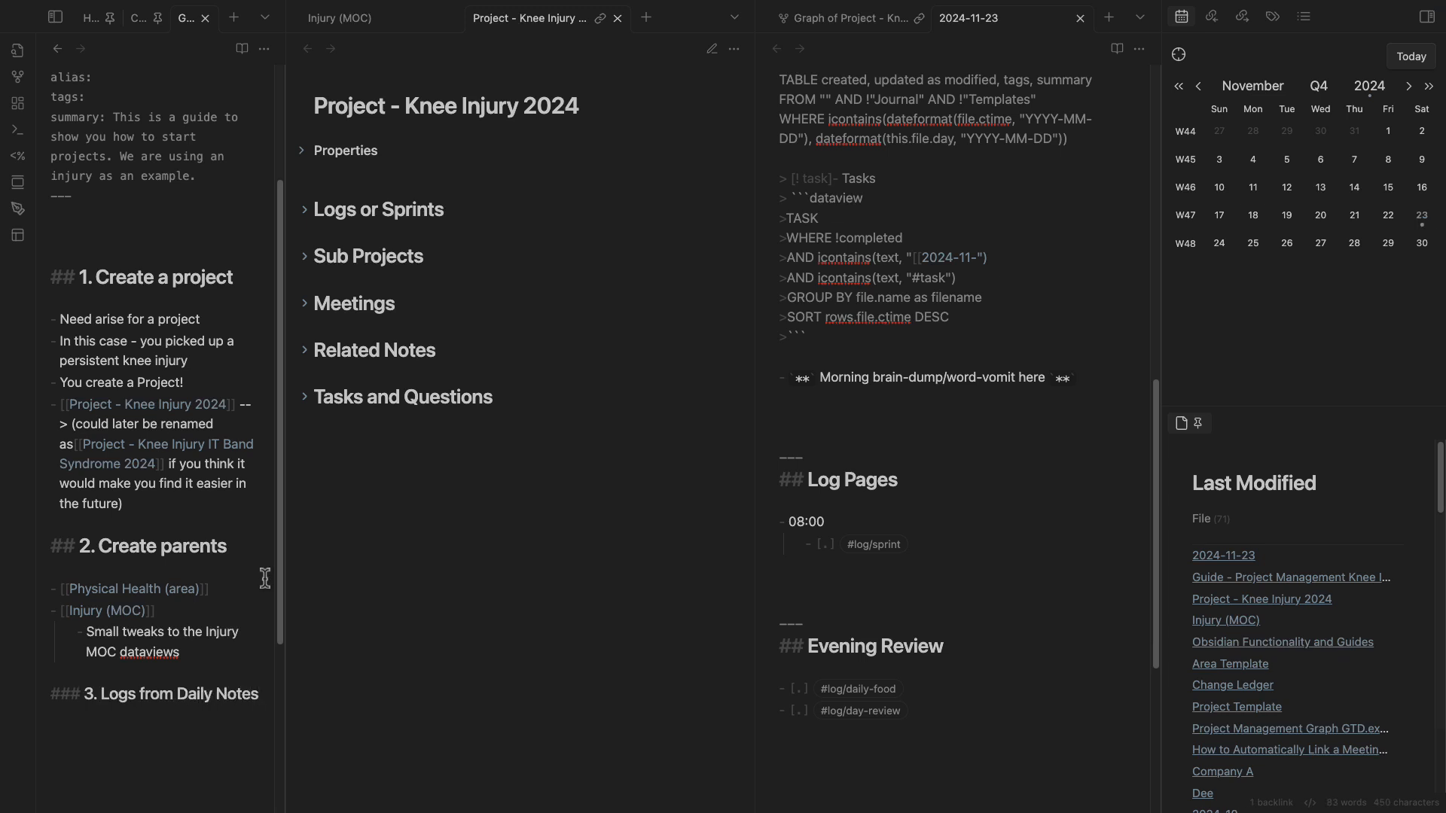
scroll(184, 635, down, 3)
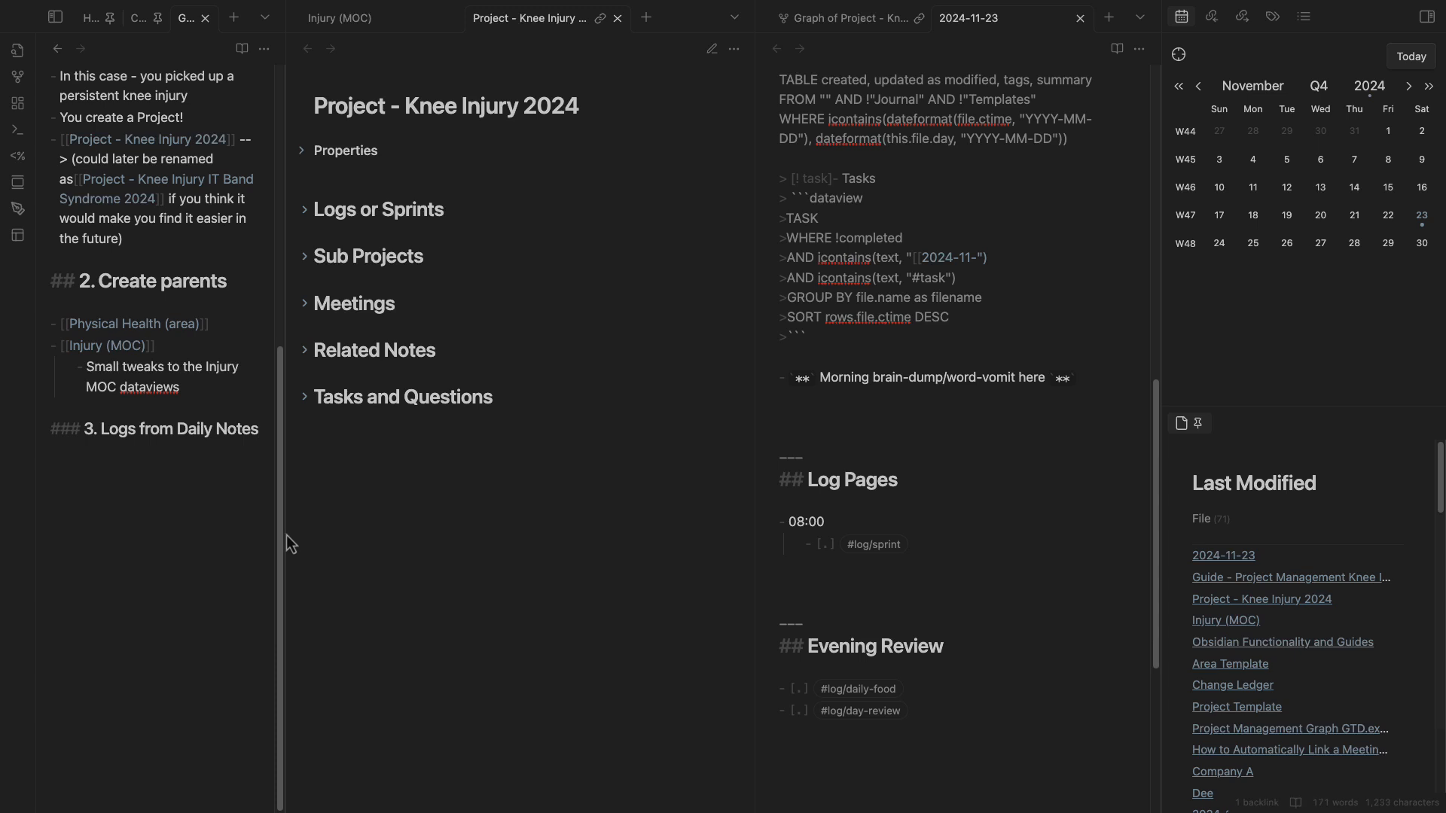
drag(284, 535, 413, 527)
click(217, 489)
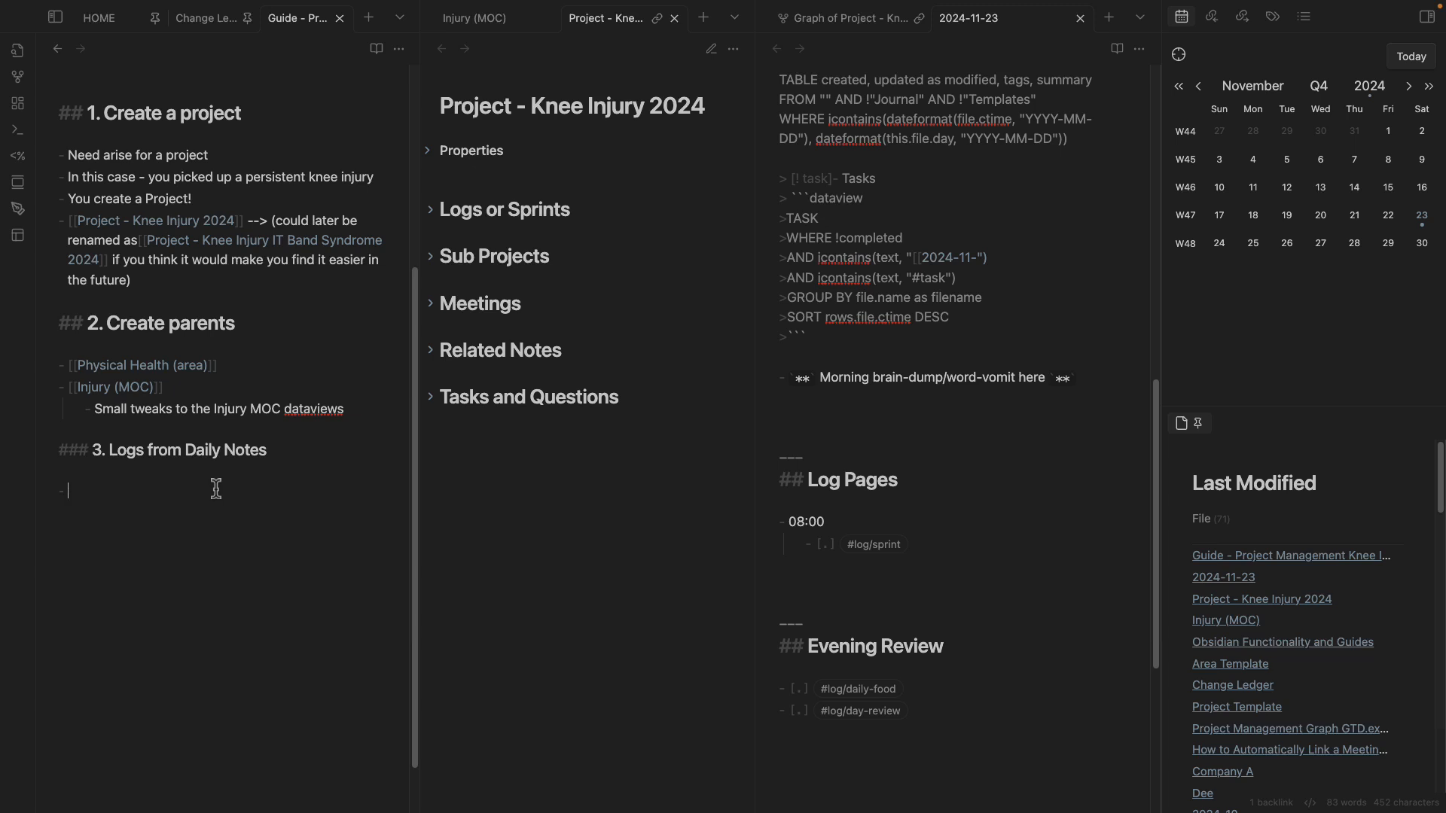
Hide the calendar sidebar and resize the panes to narrow the guide and give the daily note more room.
click(938, 557)
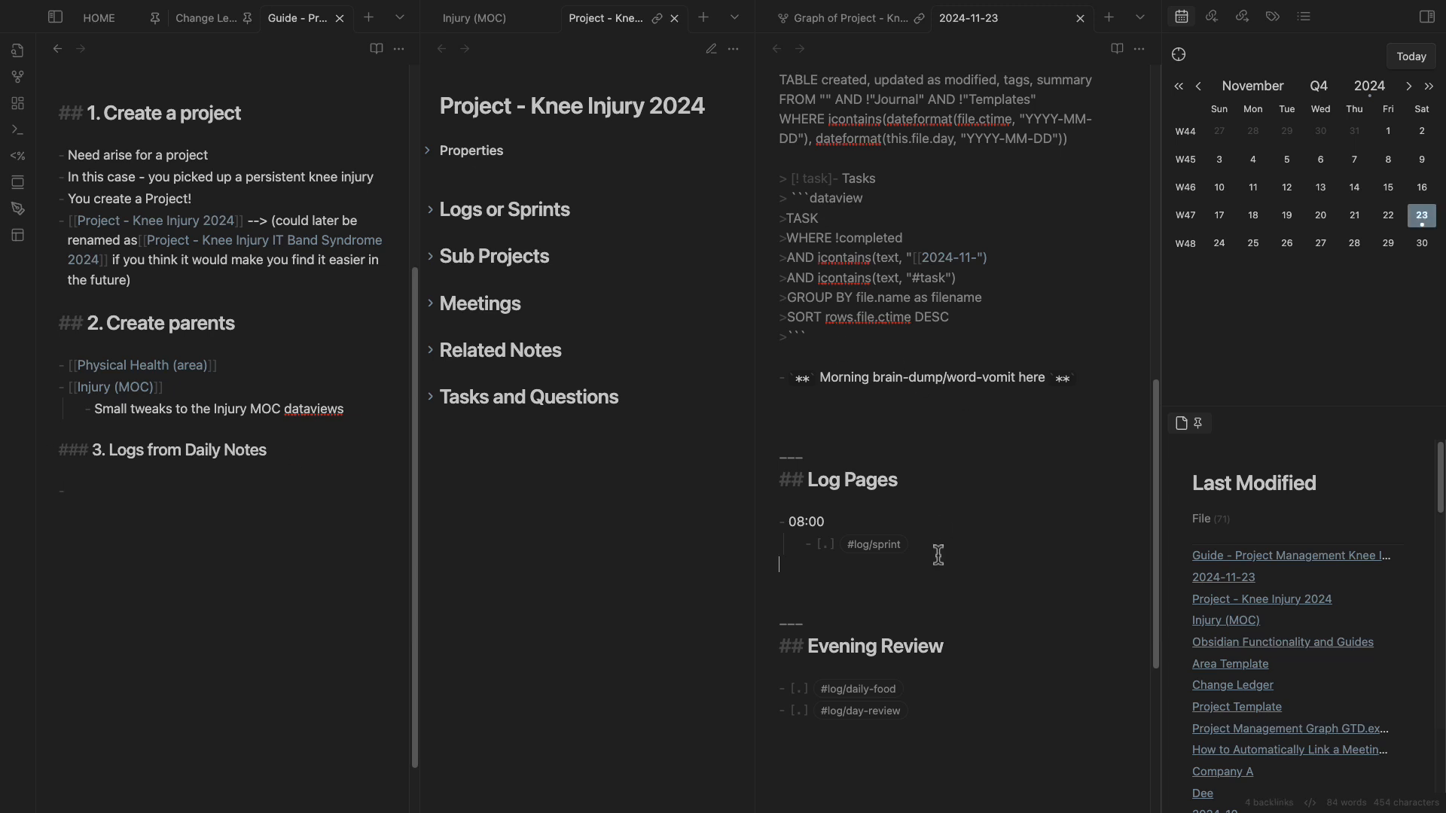
click(1434, 22)
drag(936, 391, 810, 436)
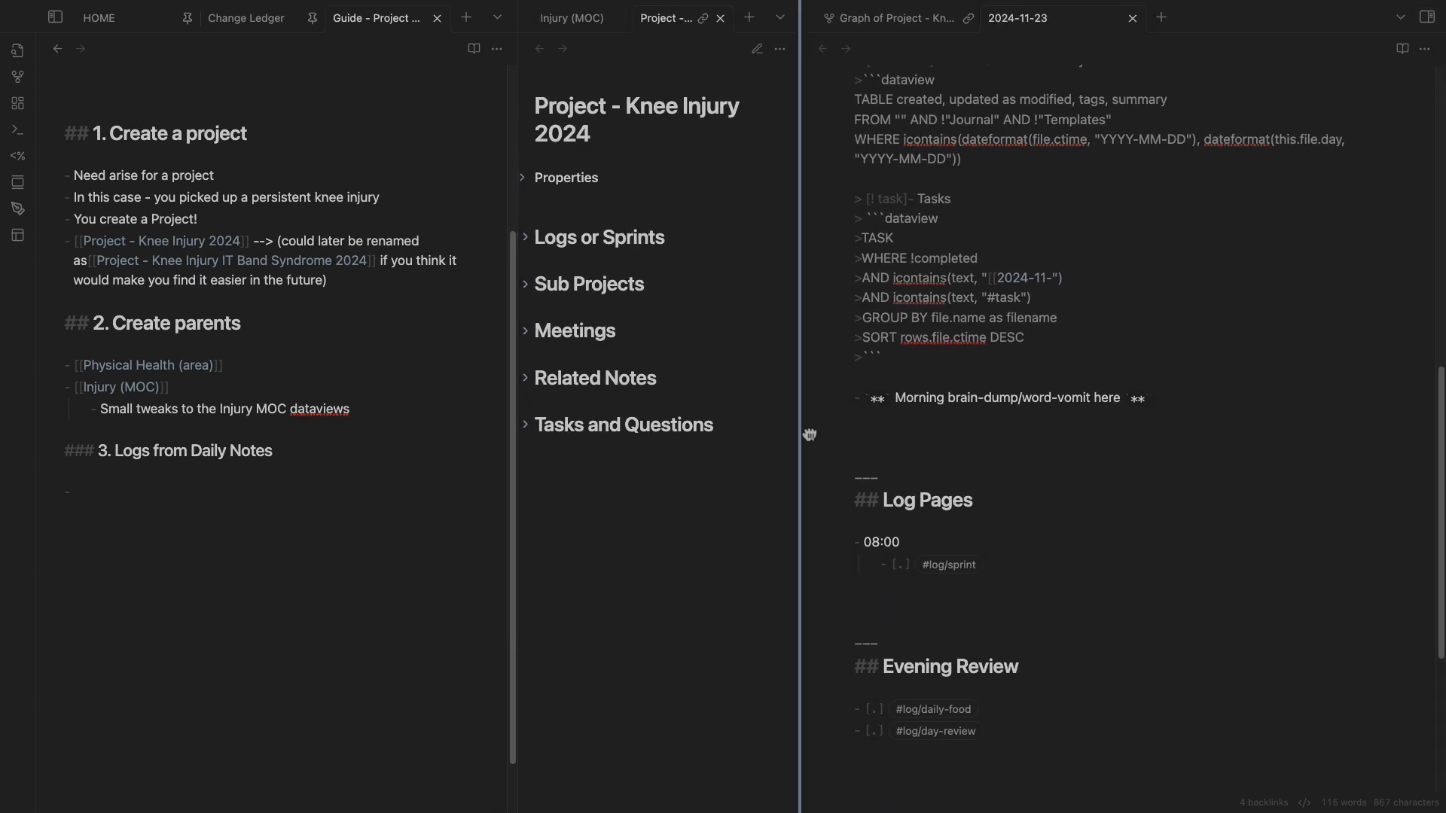
drag(513, 455, 388, 490)
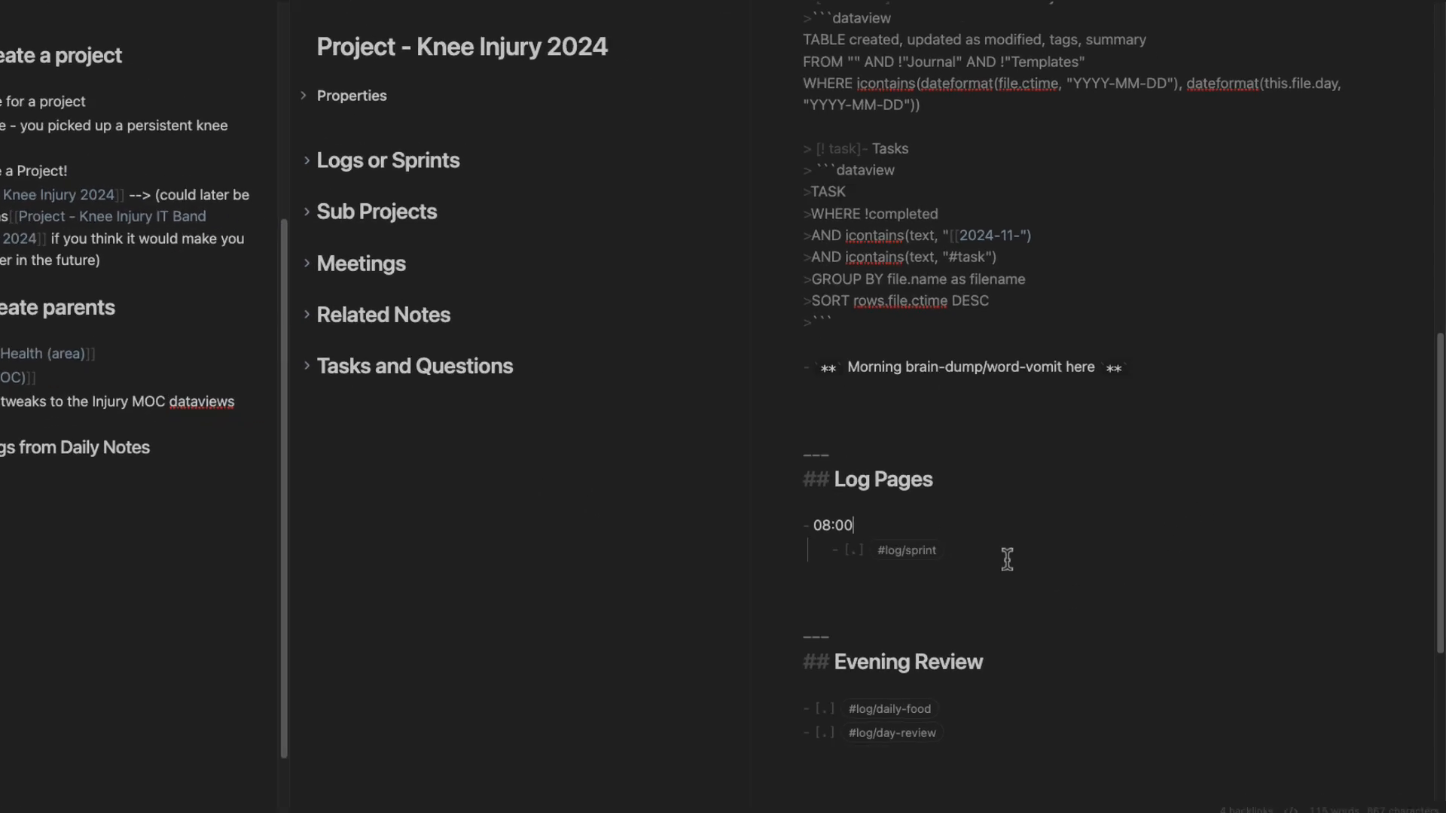
Complete the 08:00 #log/sprint entry in the daily note with "on" and a link to Project - Knee Injury 2024.
click(1007, 559)
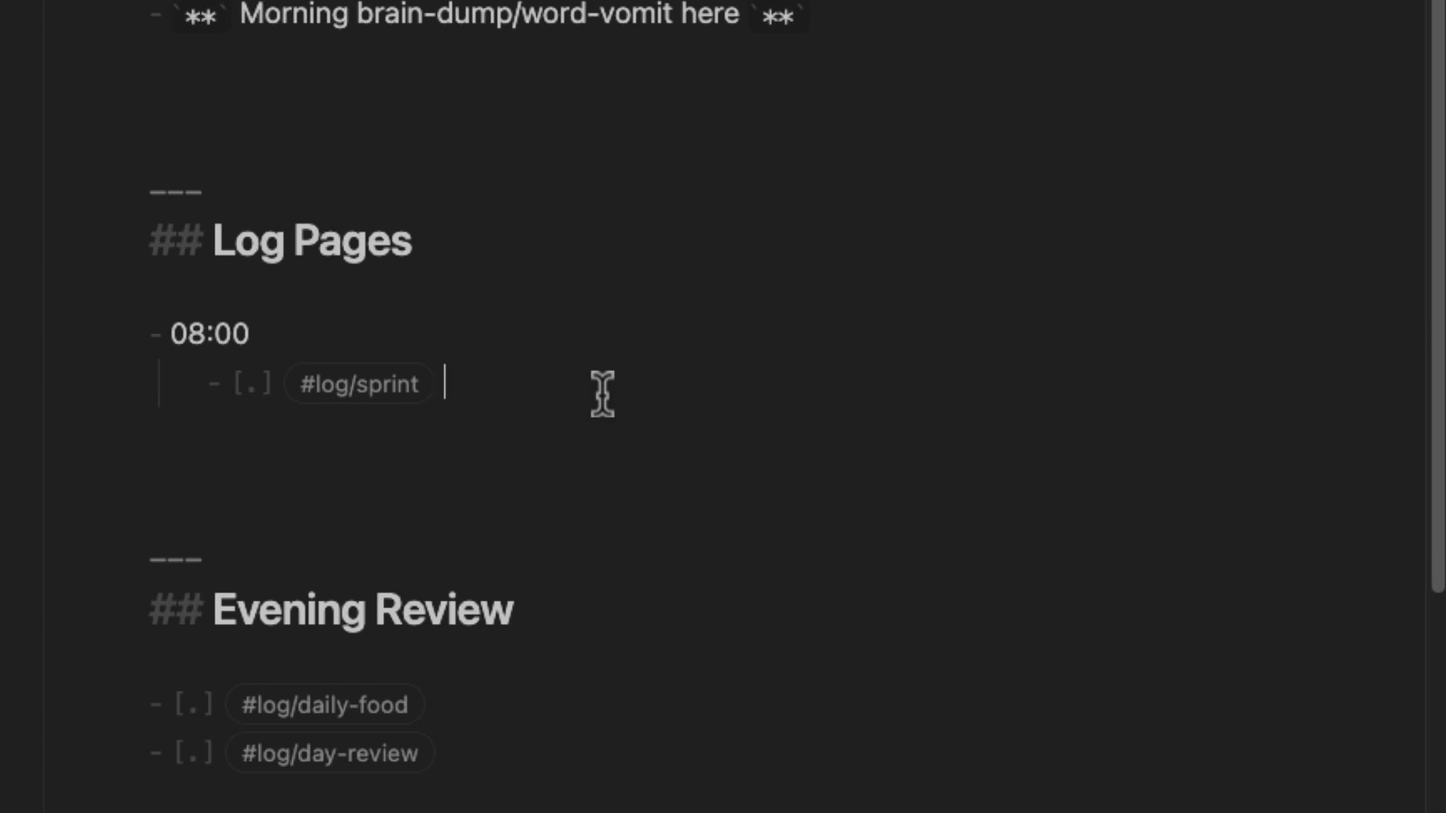
text(on [[)
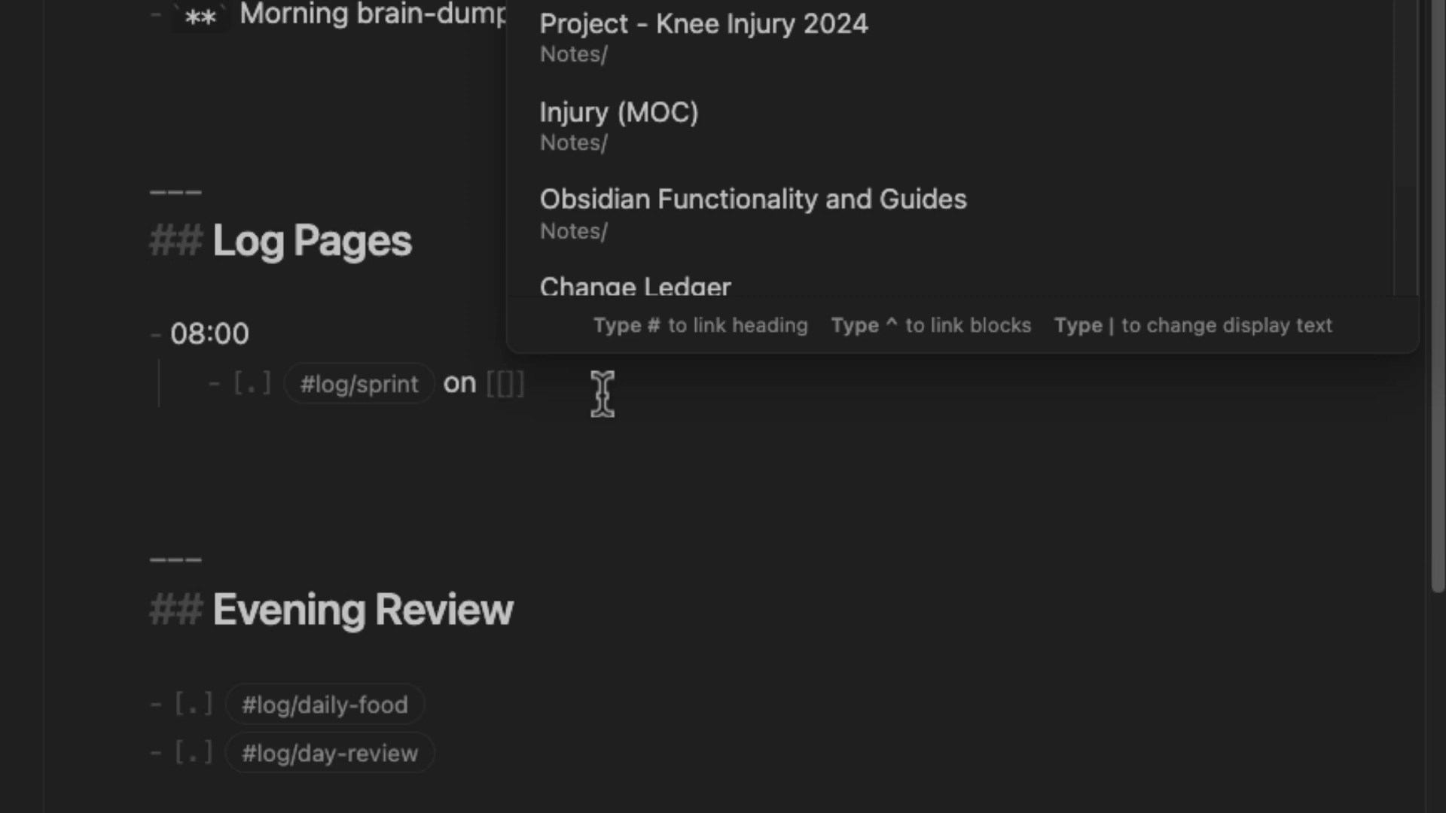
text(project)
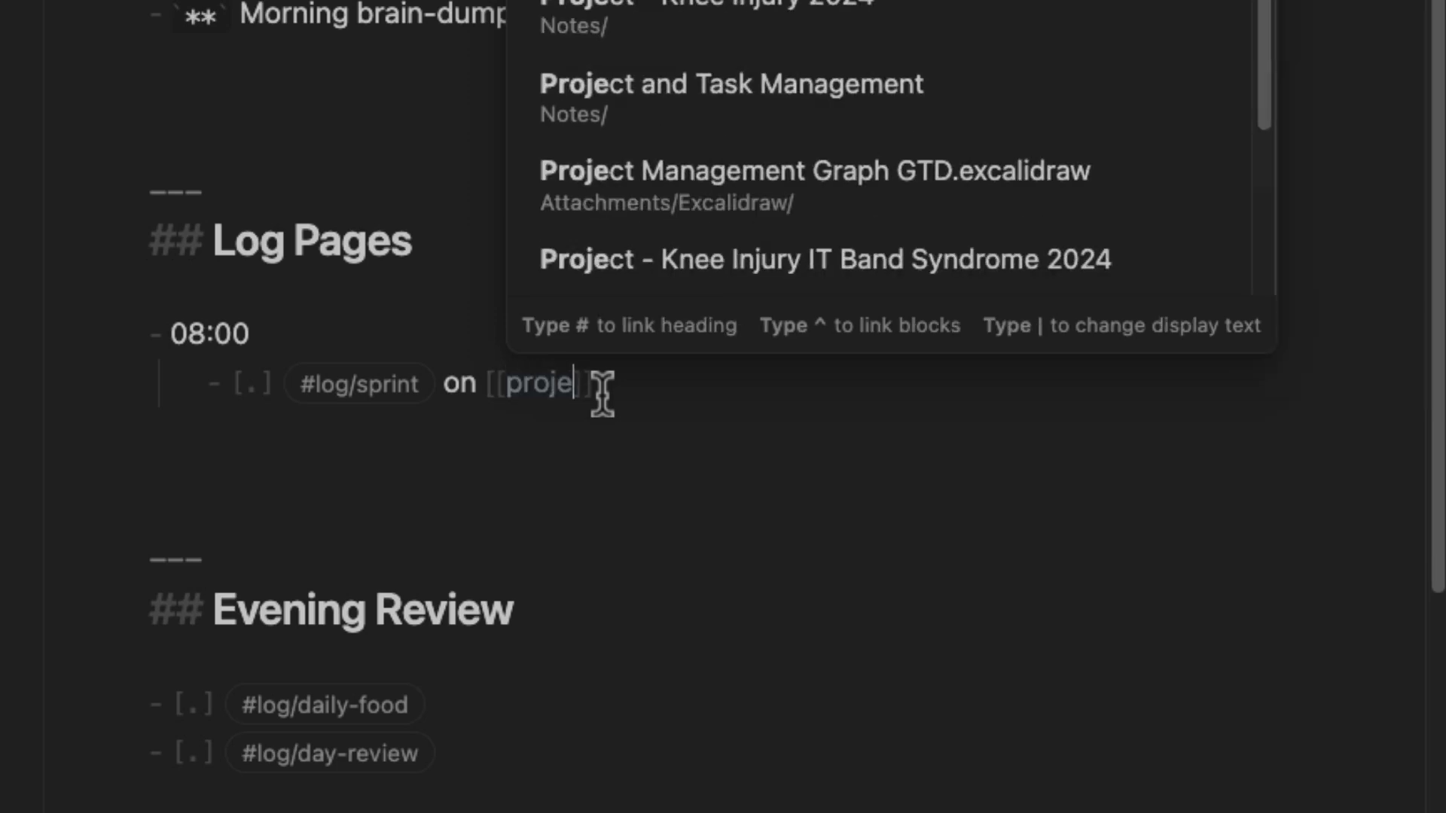
text( -)
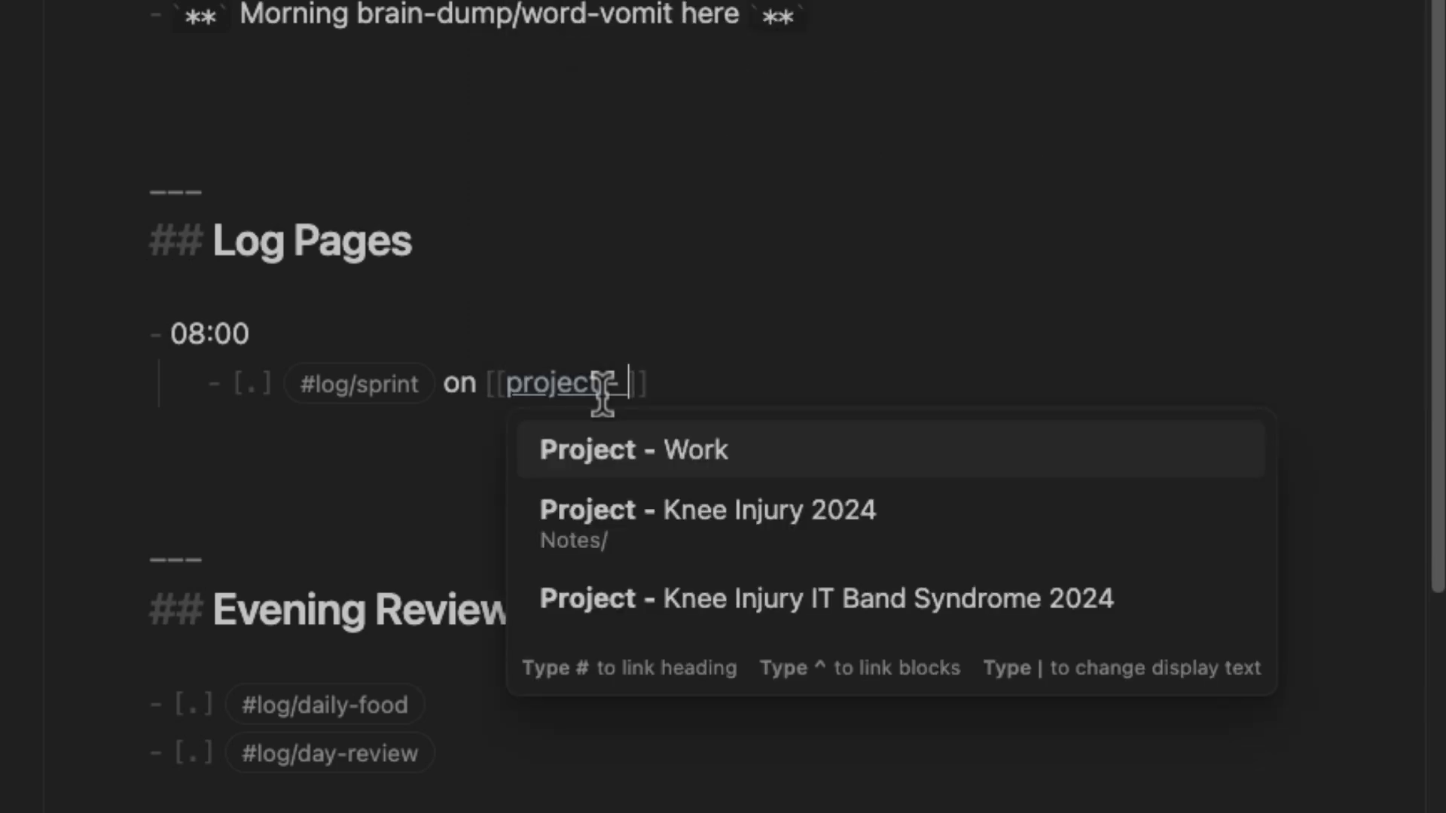
key(Down)
key(Return)
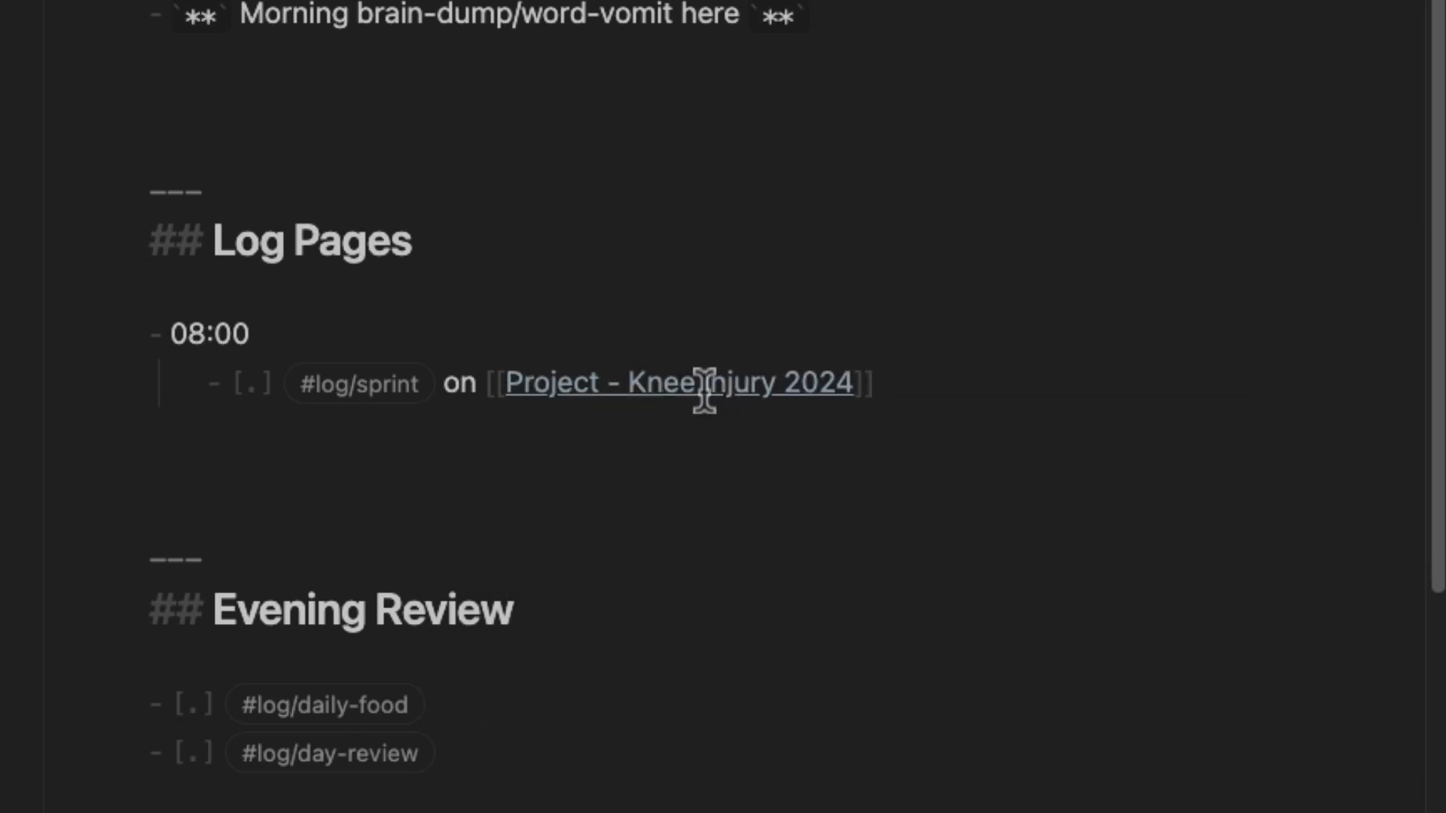
drag(226, 388, 785, 423)
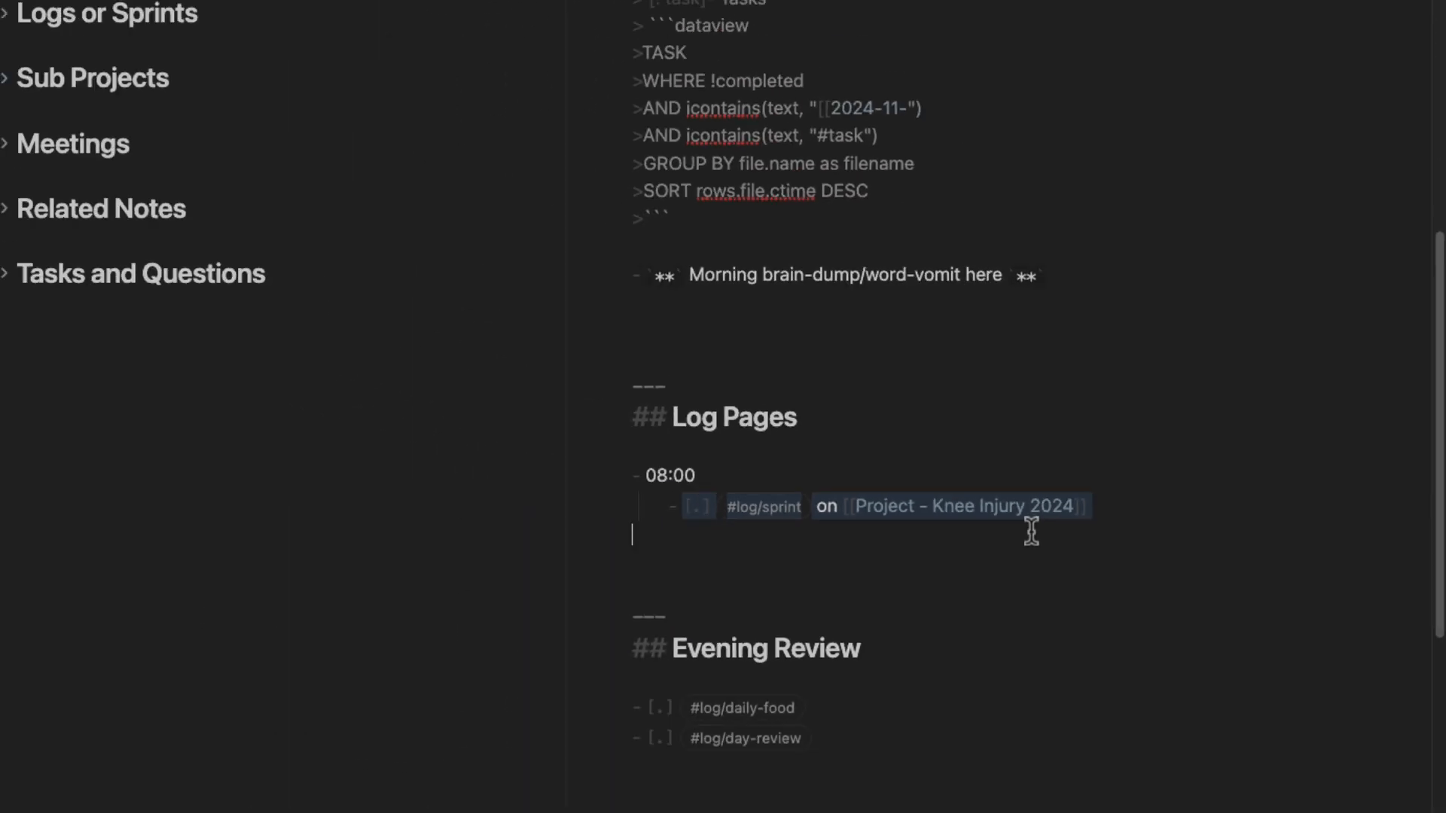
click(1144, 505)
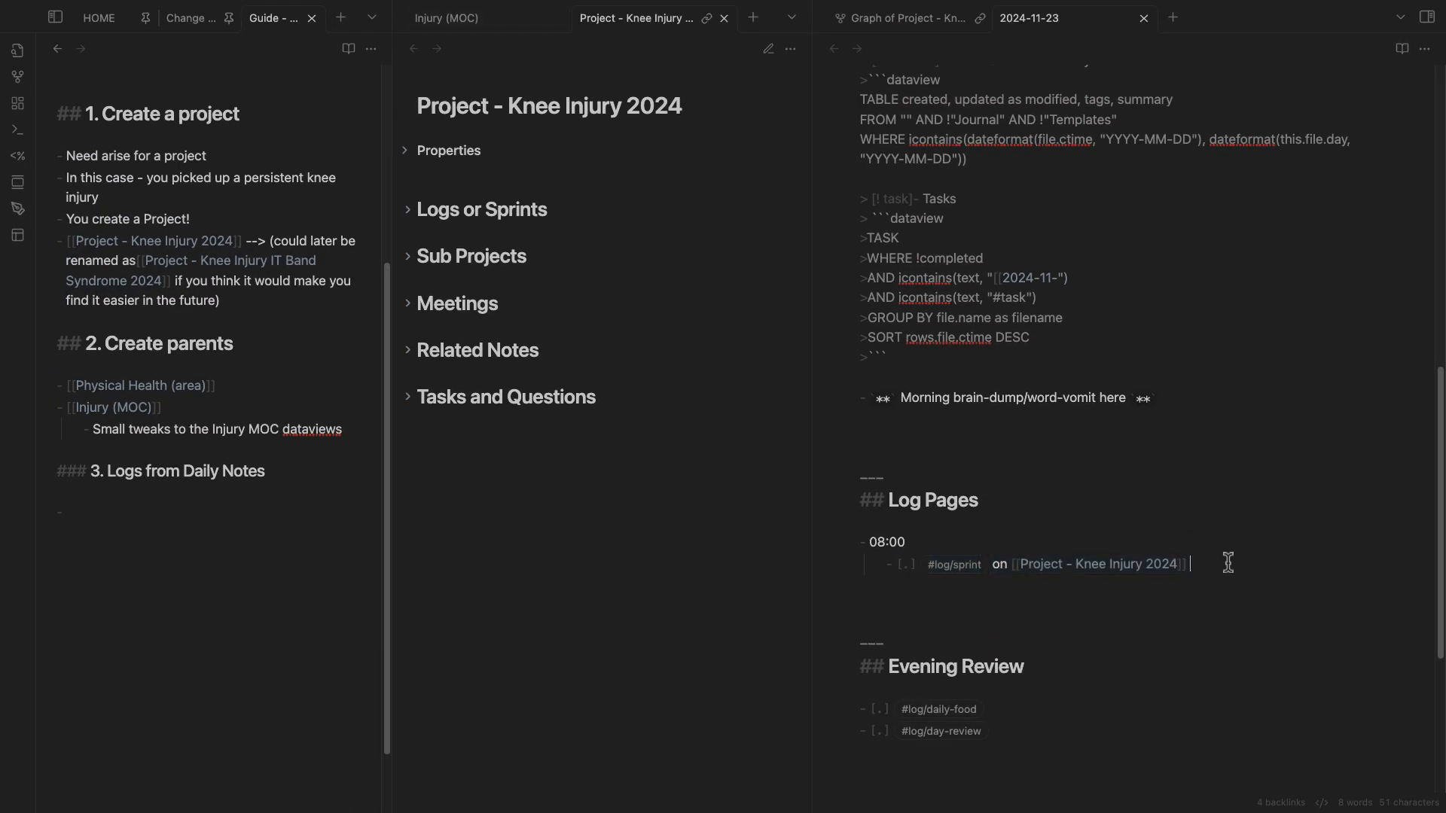
Collapse the Sub Projects section in the Injury (MOC) note and return to the Project - Knee Injury 2024 note.
drag(1198, 565, 1011, 571)
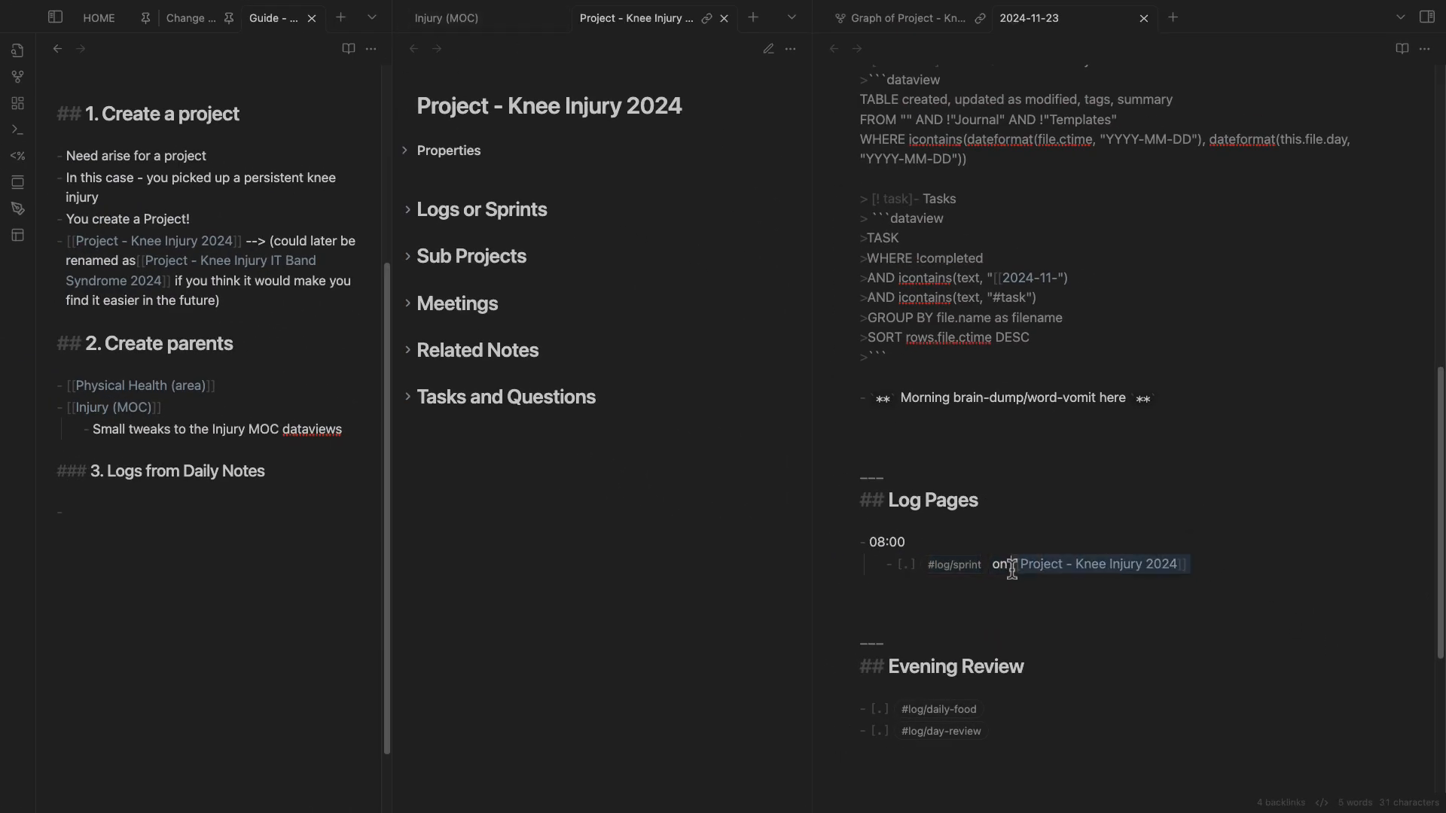
click(495, 25)
scroll(535, 536, down, 3)
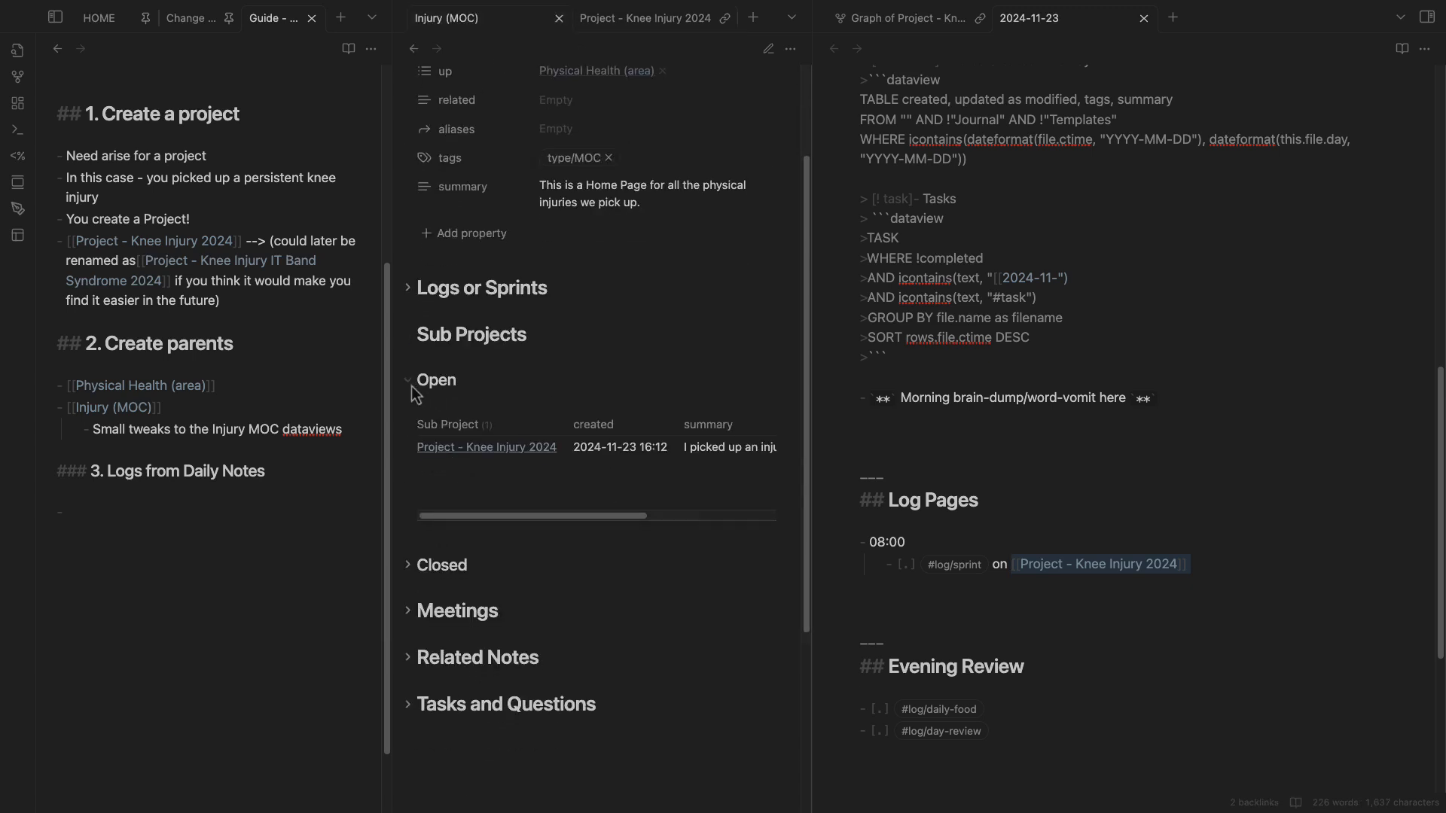
click(407, 334)
scroll(437, 134, up, 3)
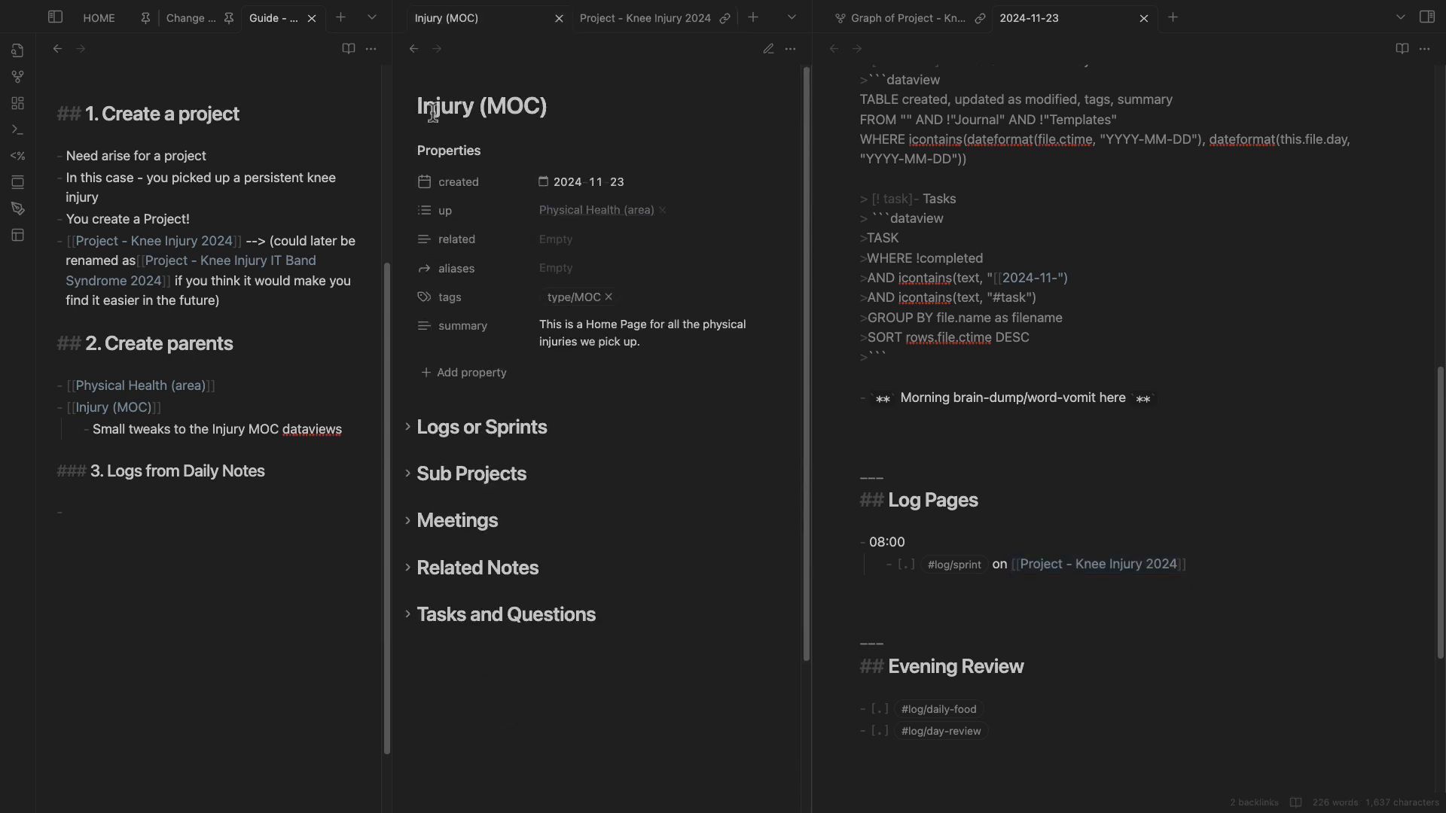
click(660, 27)
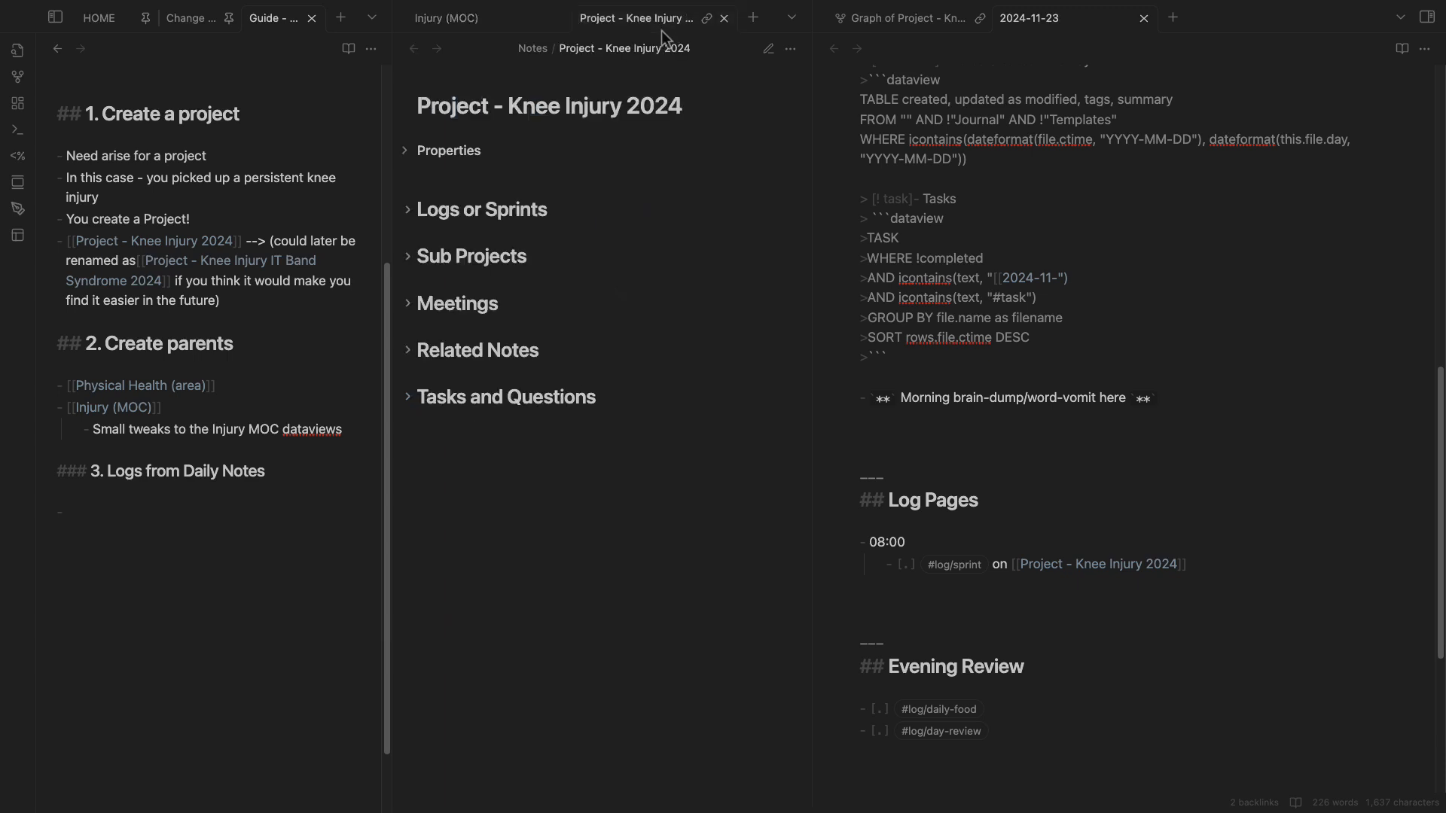
Add a plain nested bullet under the sprint entry reading "I picked up a knee injury from running 15 km through Rome".
click(1245, 566)
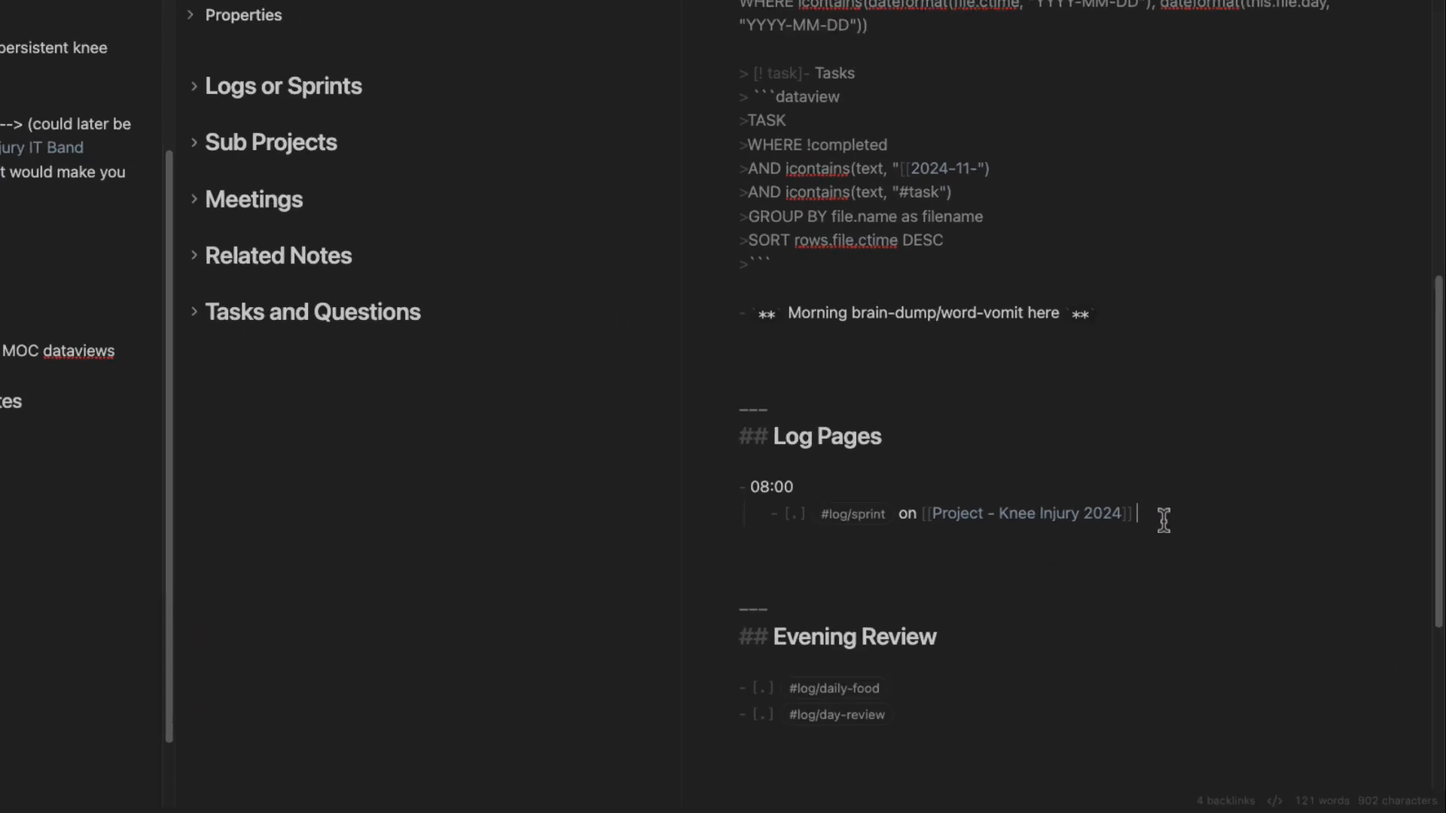
key(Return)
key(Tab)
key(BackSpace)
key(BackSpace)
key(BackSpace)
key(BackSpace)
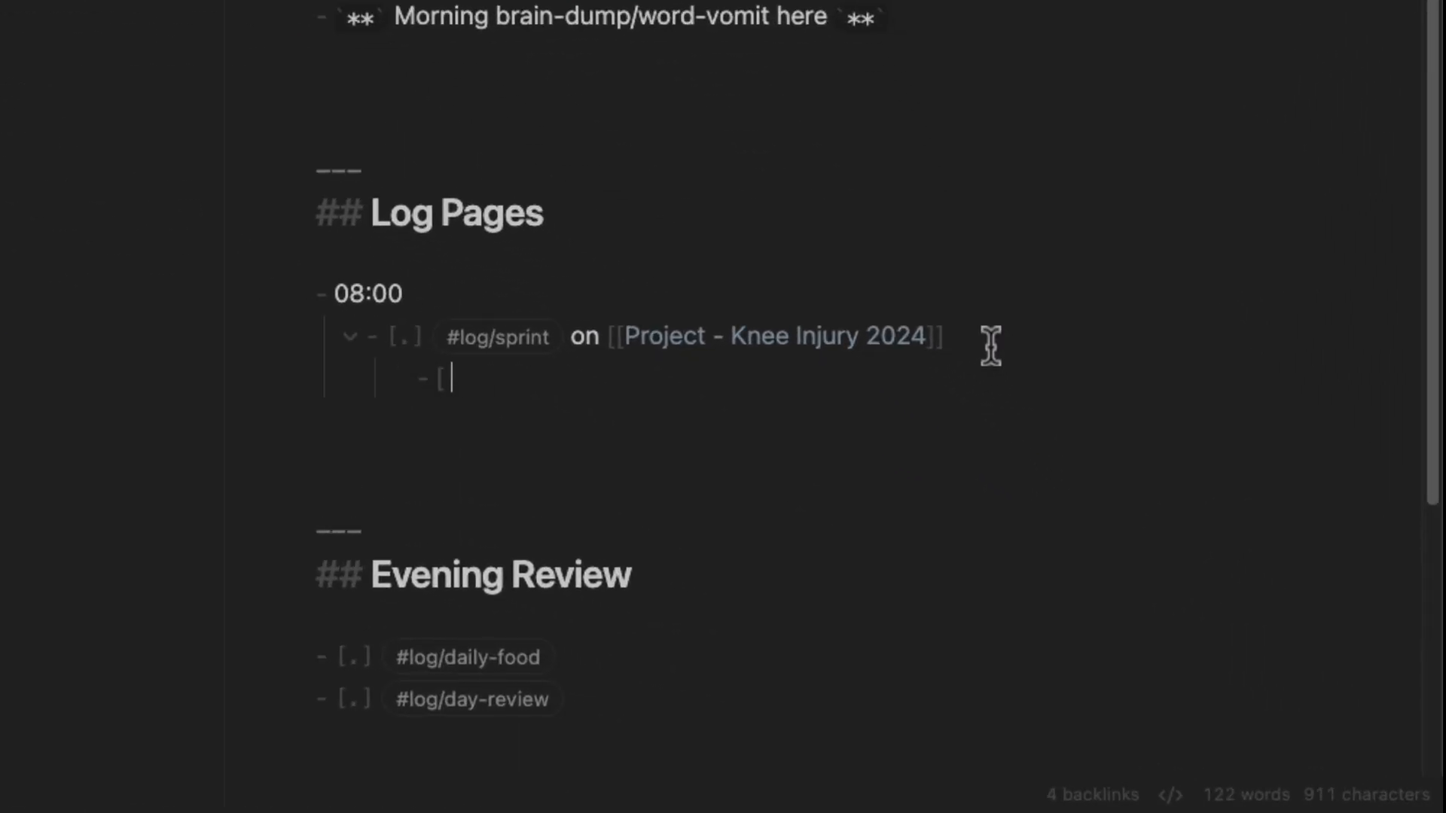
text(I picked )
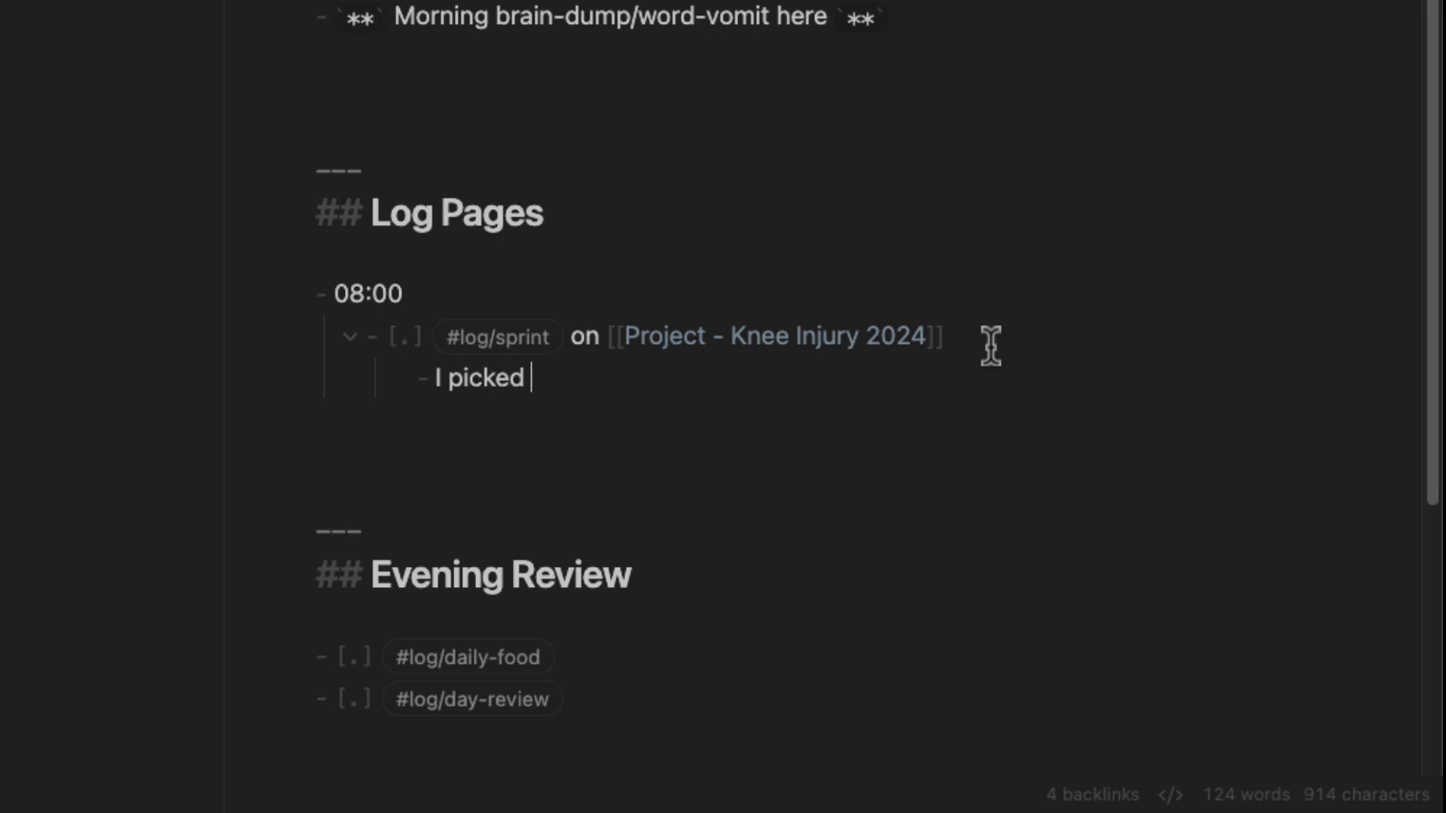
text(up a kn)
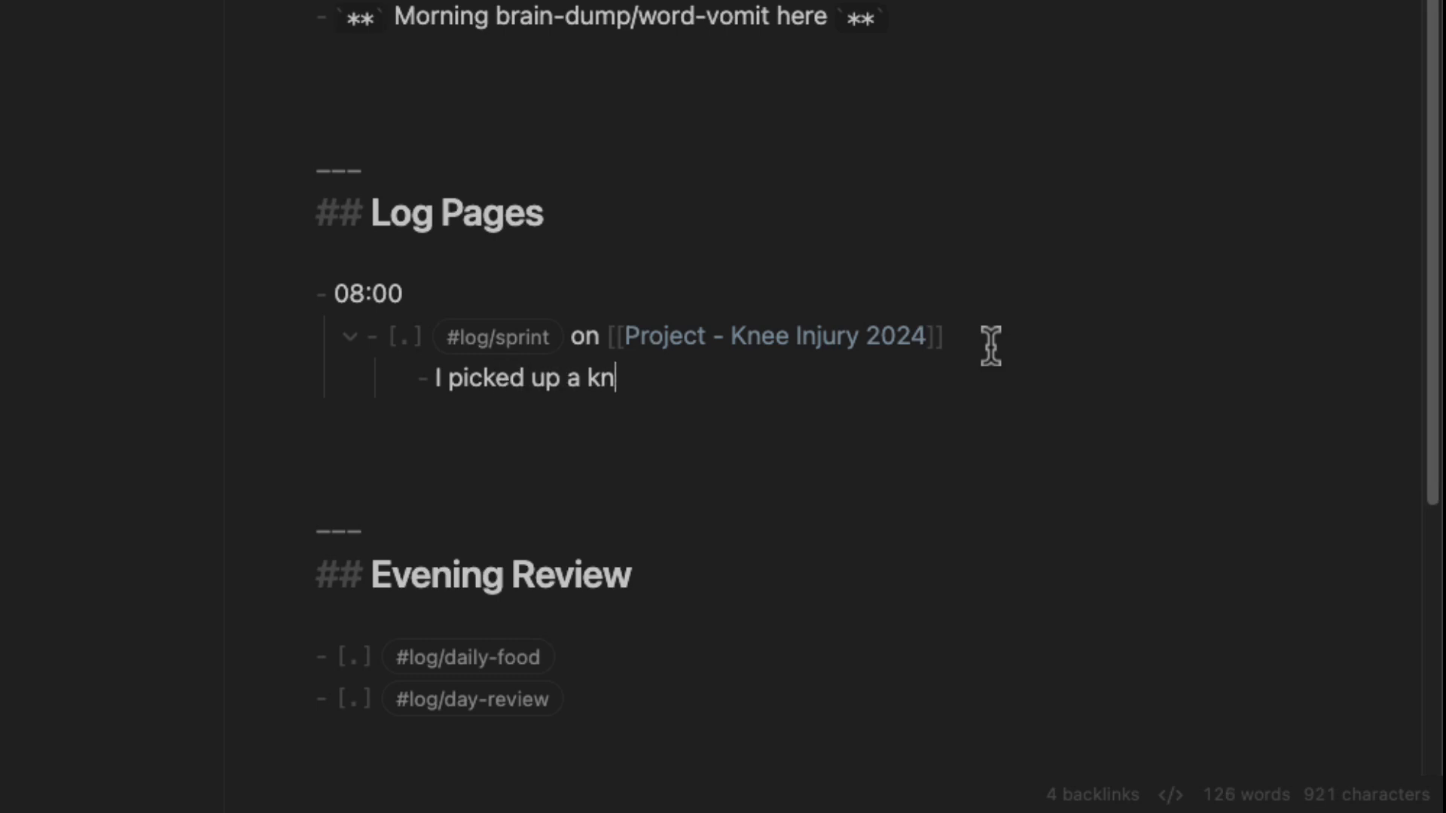
text(ee injury from )
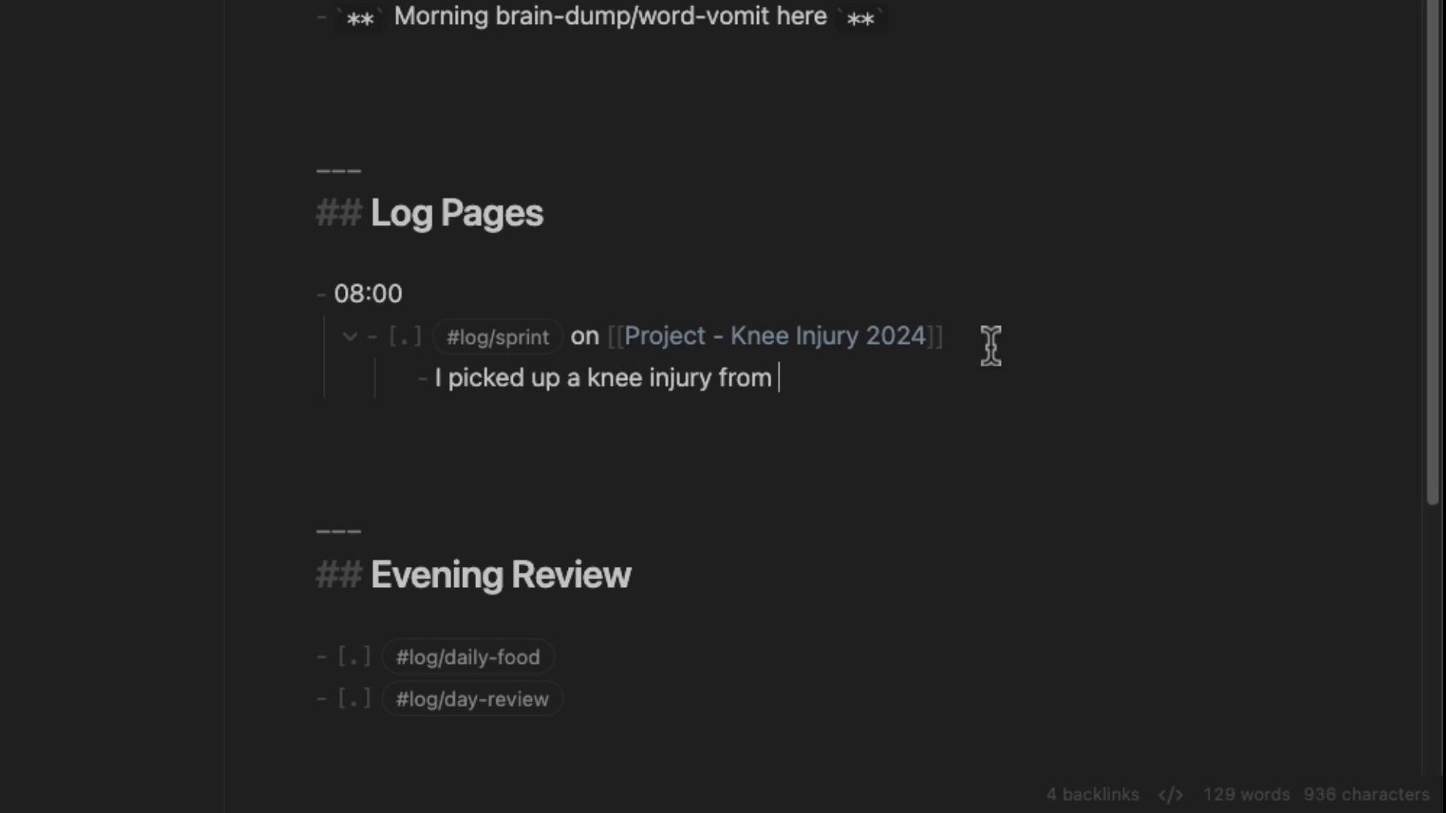
text(running 15 km through )
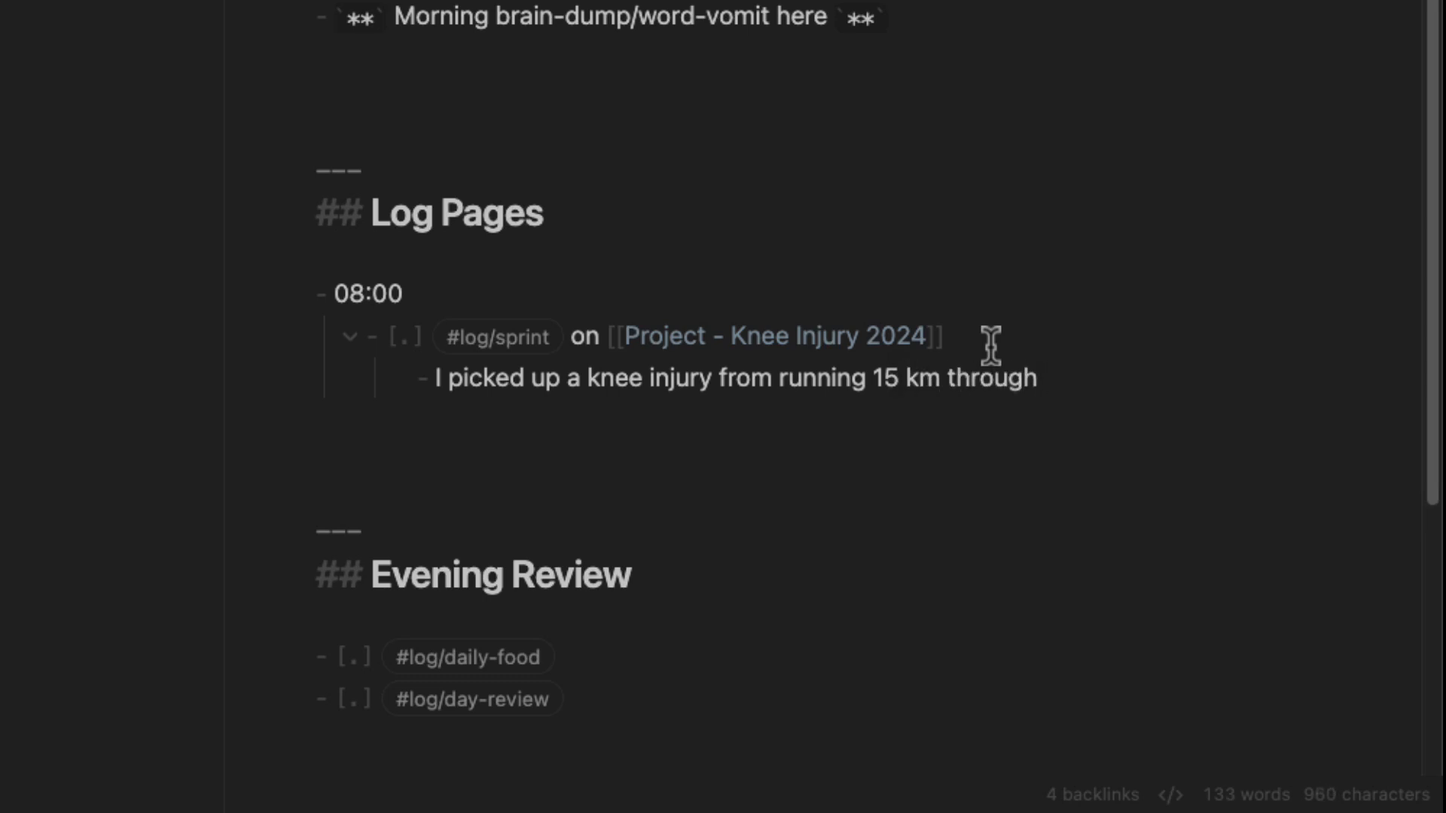
text(Rome)
Add a second nested bullet to the sprint entry reading "Sharp pain on the outside of my knee".
key(Return)
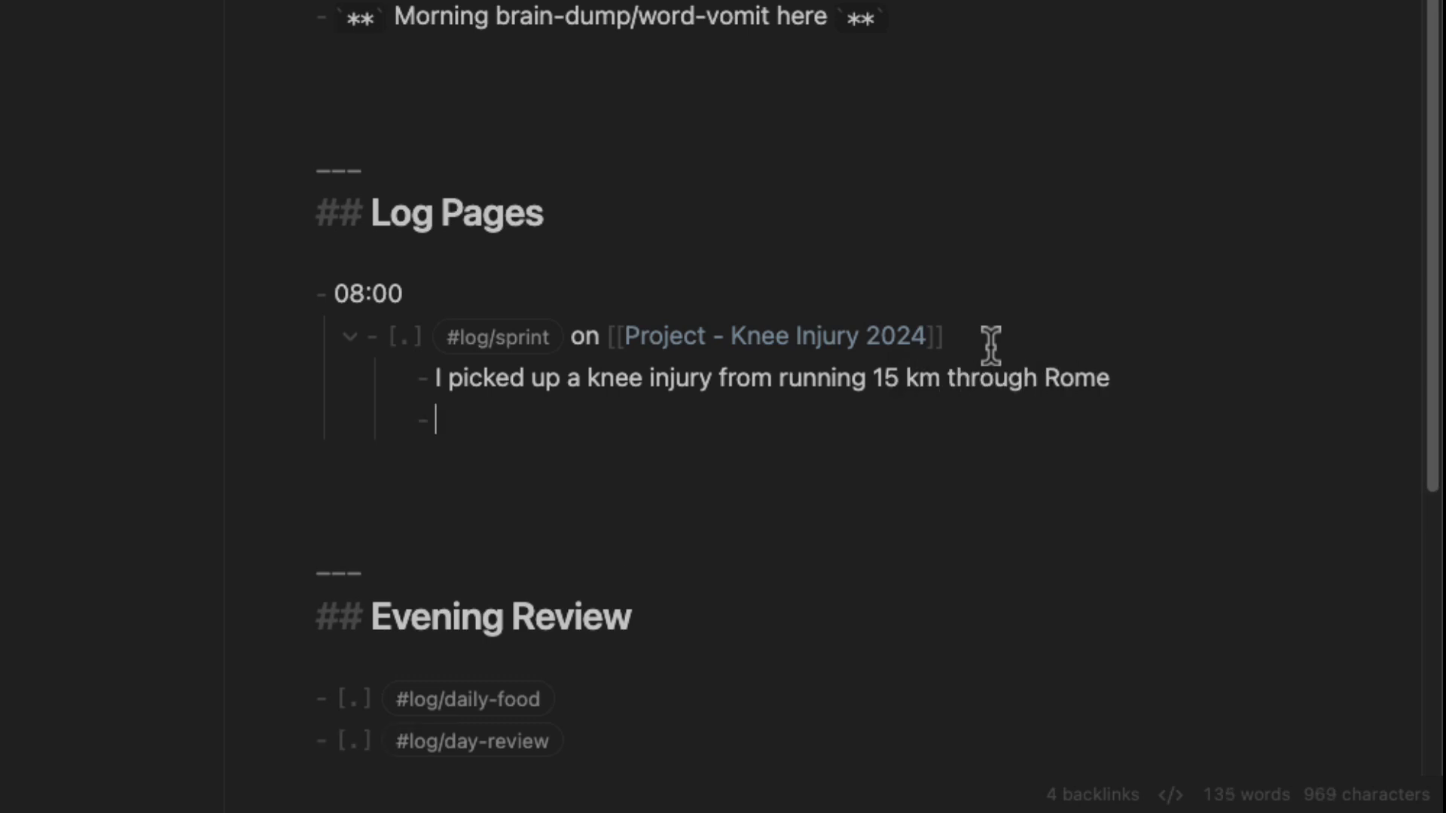
text(Sharp pain )
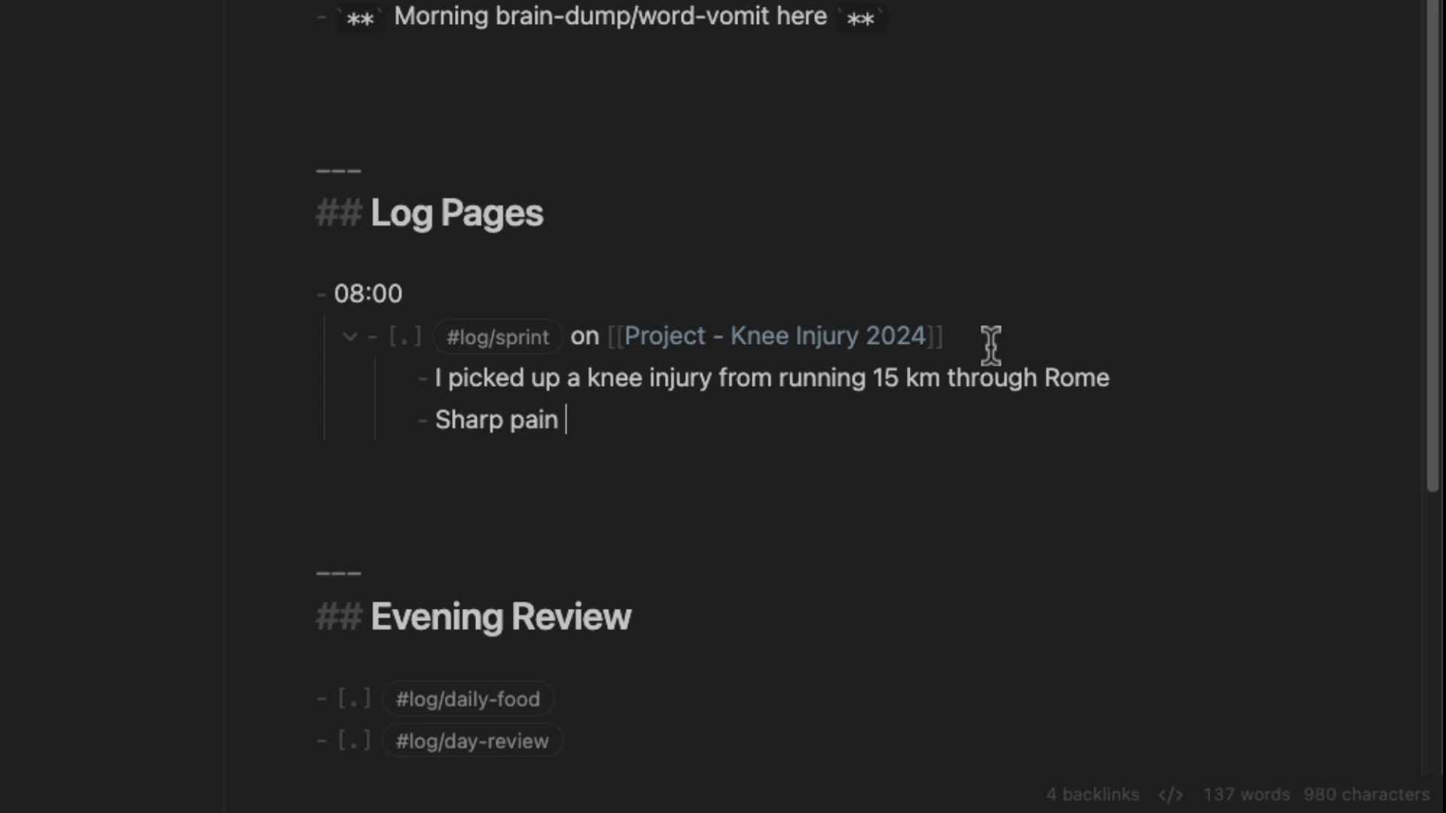
text(on the outside of my leg)
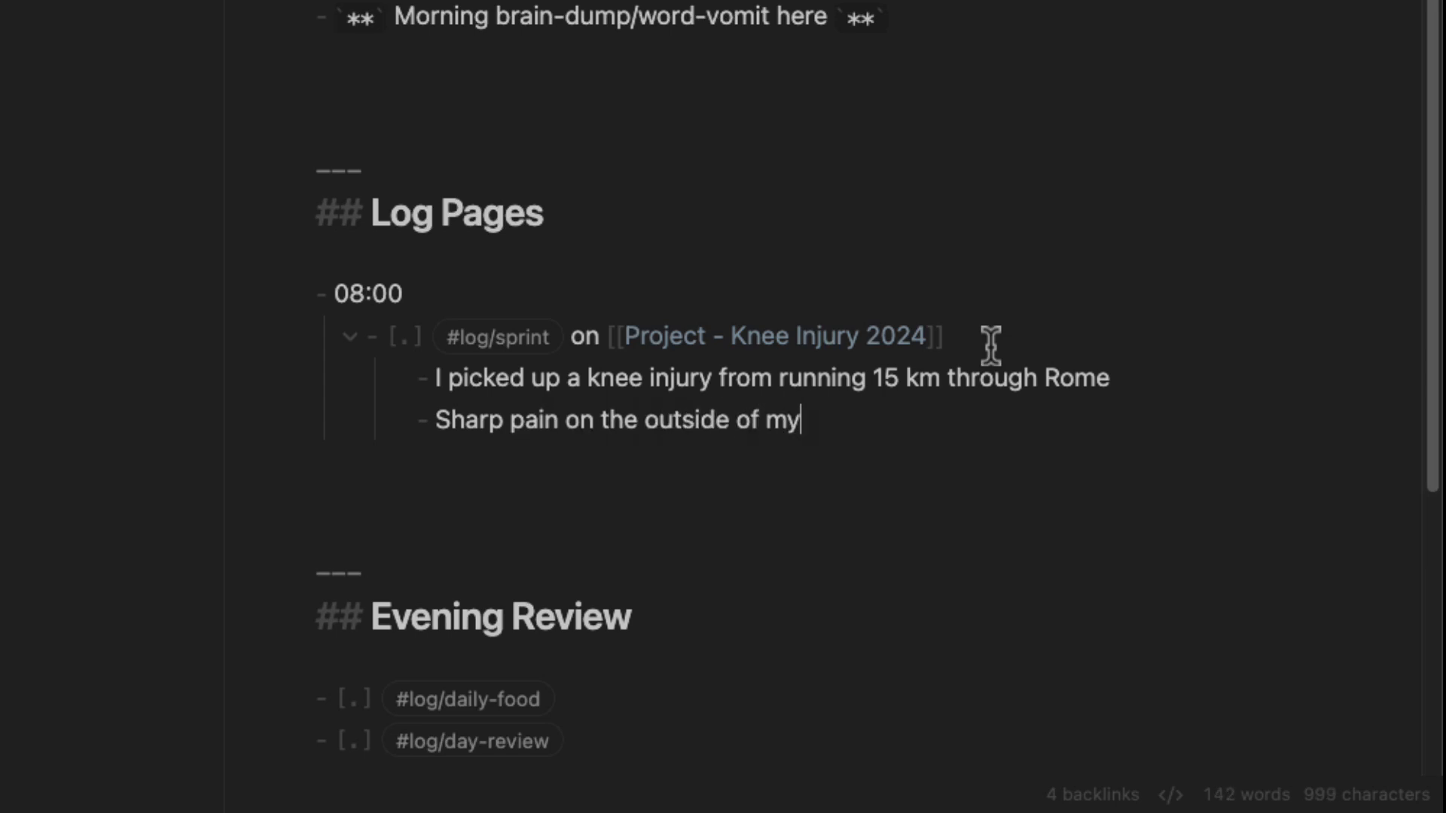
key(BackSpace)
key(BackSpace)
key(BackSpace)
text(knee)
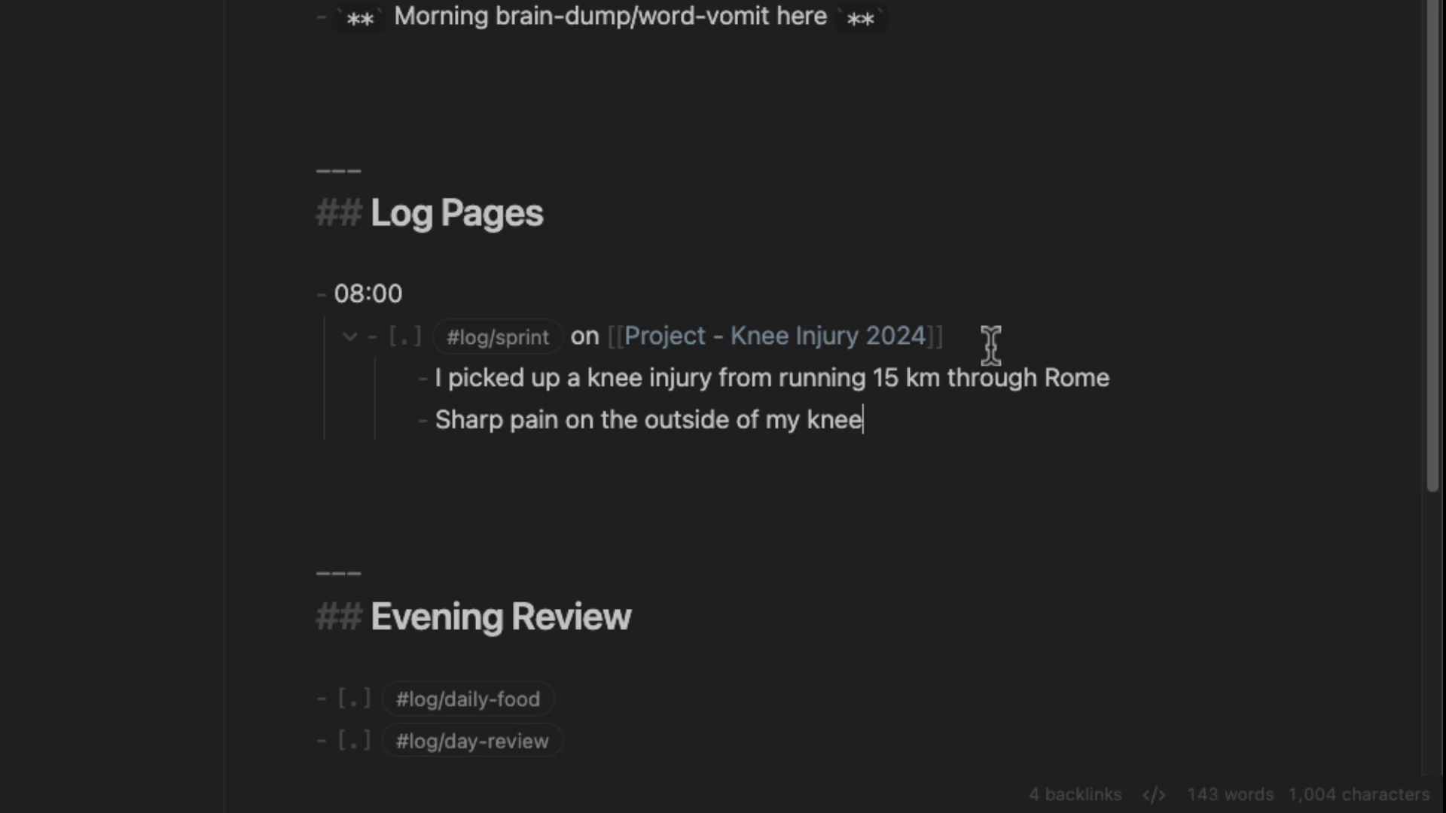
Add a third nested bullet to the sprint entry reading "Caused pain while walking the next couple of days".
key(Return)
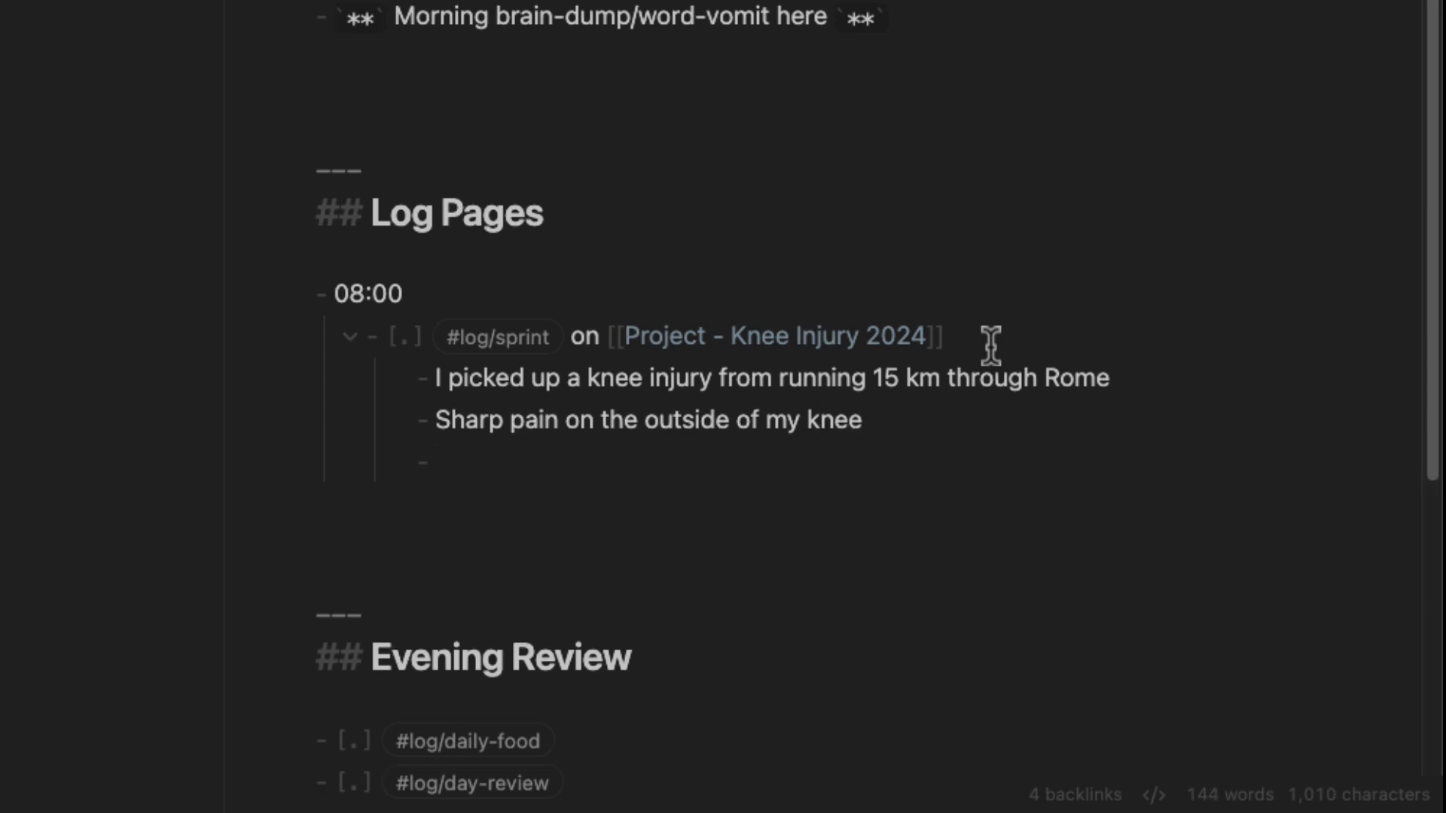
text(Caused p)
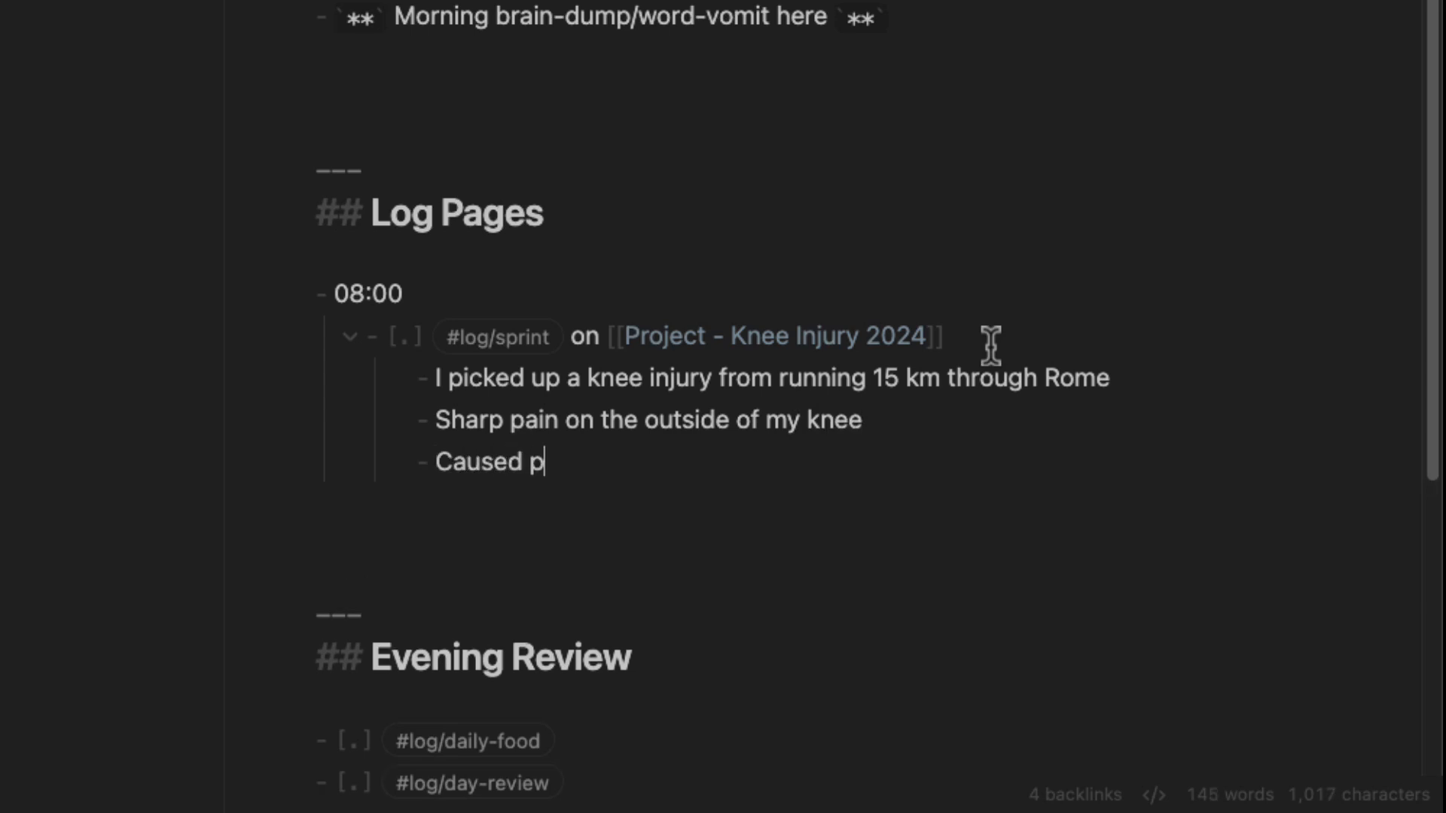
text(ain while walking)
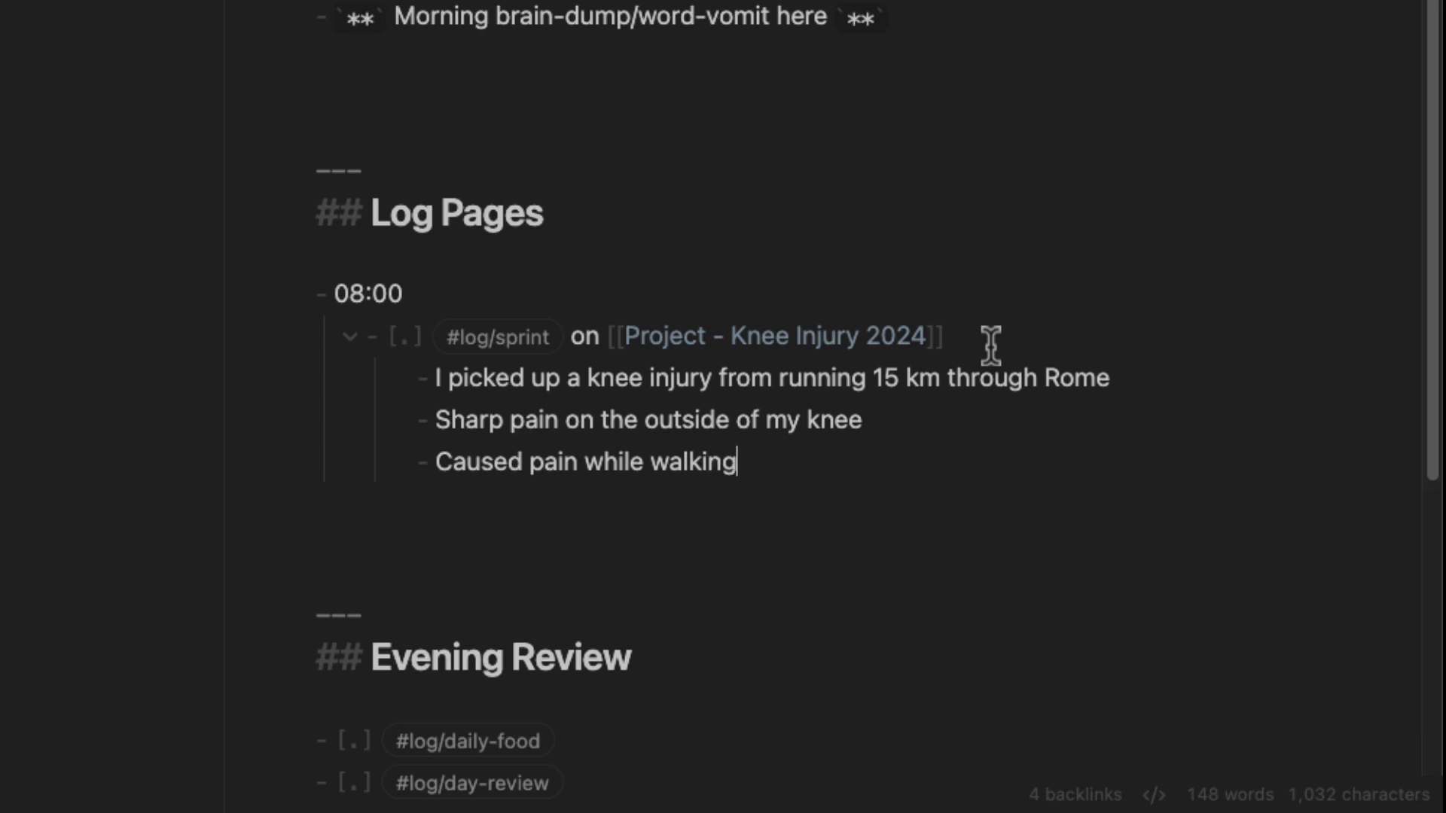
text( the next coup)
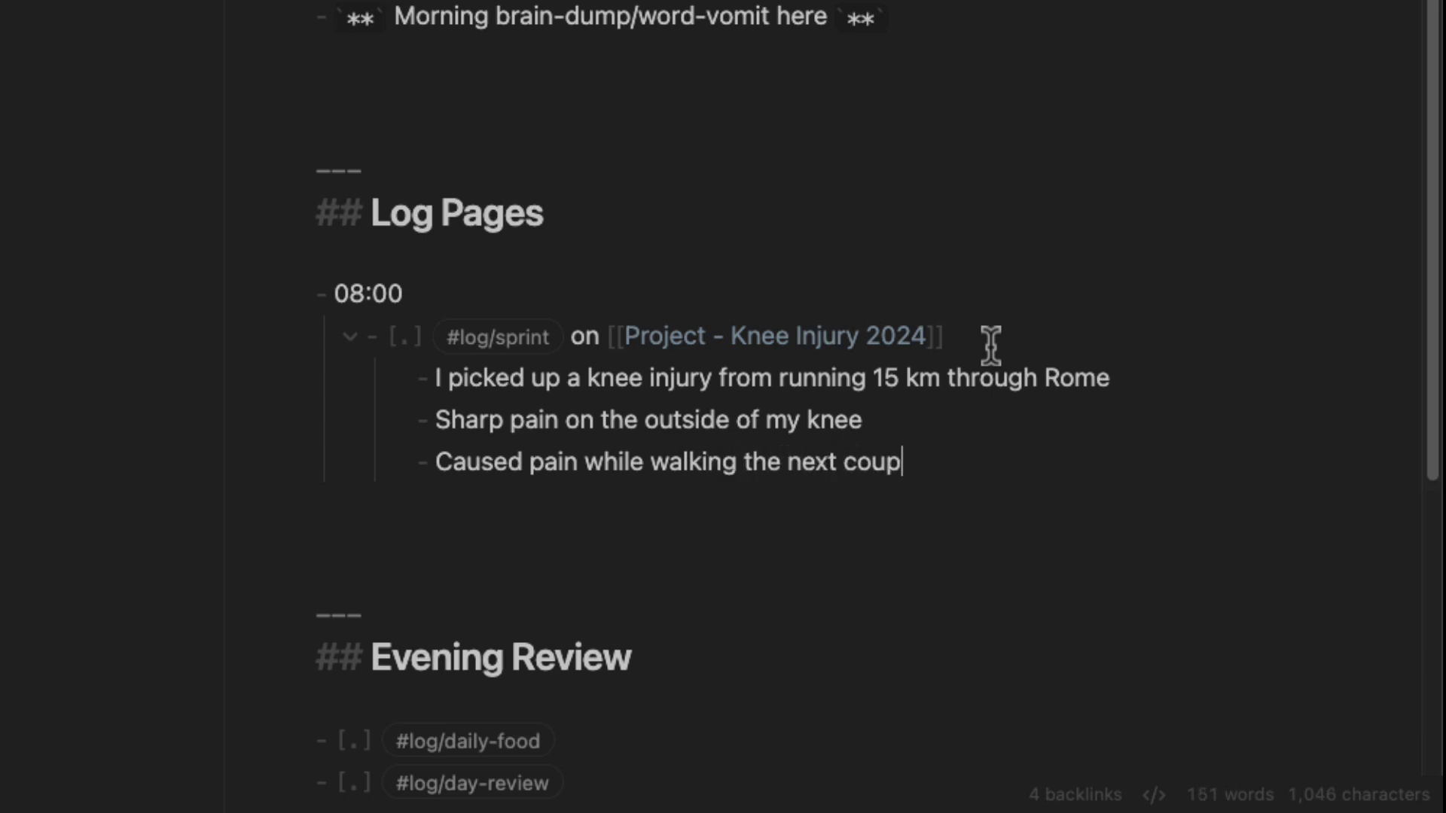
text(le of days)
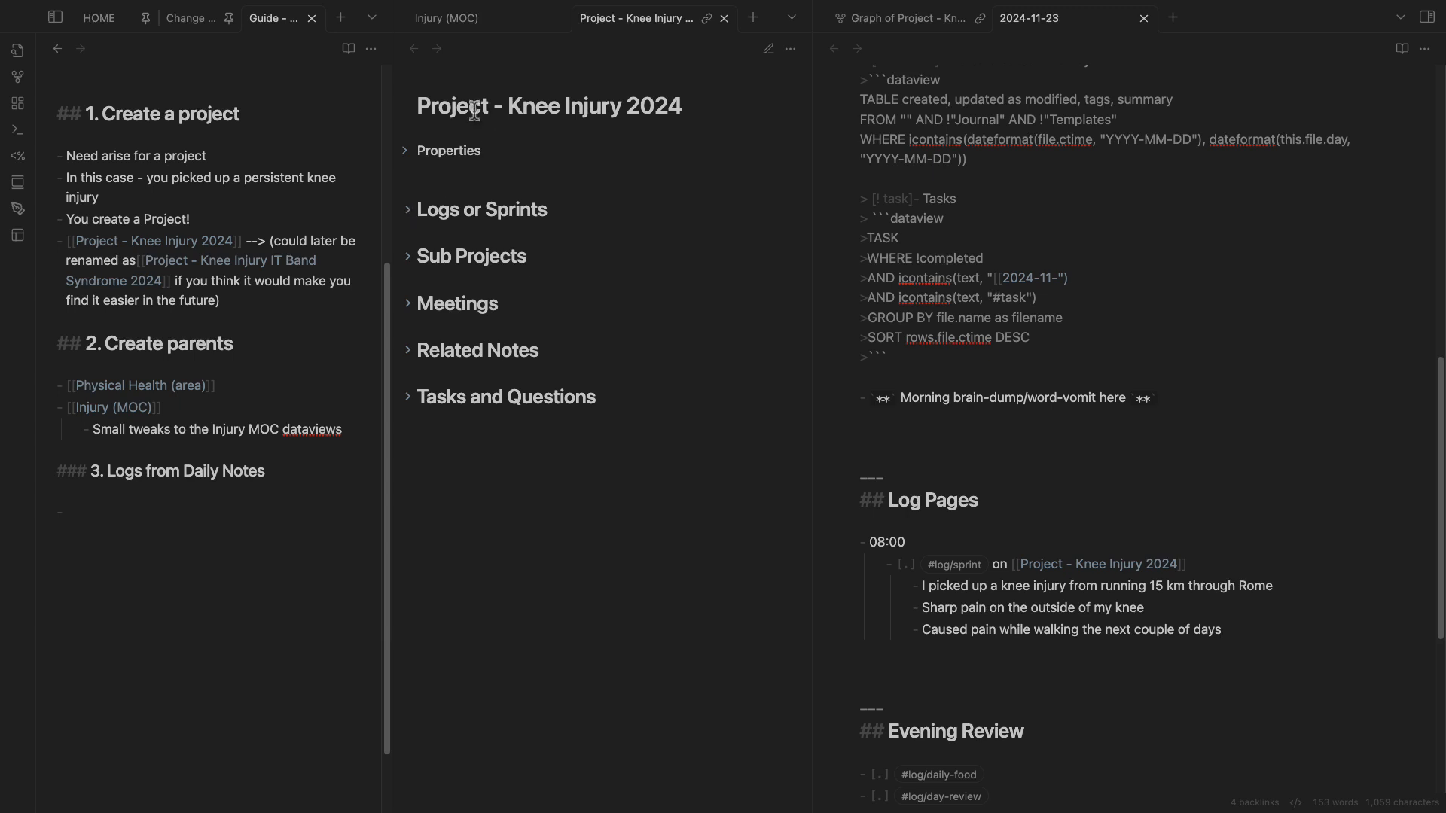
Expand Logs or Sprints in the project note and compare the dated sprint log with the daily note's entry and title.
click(408, 210)
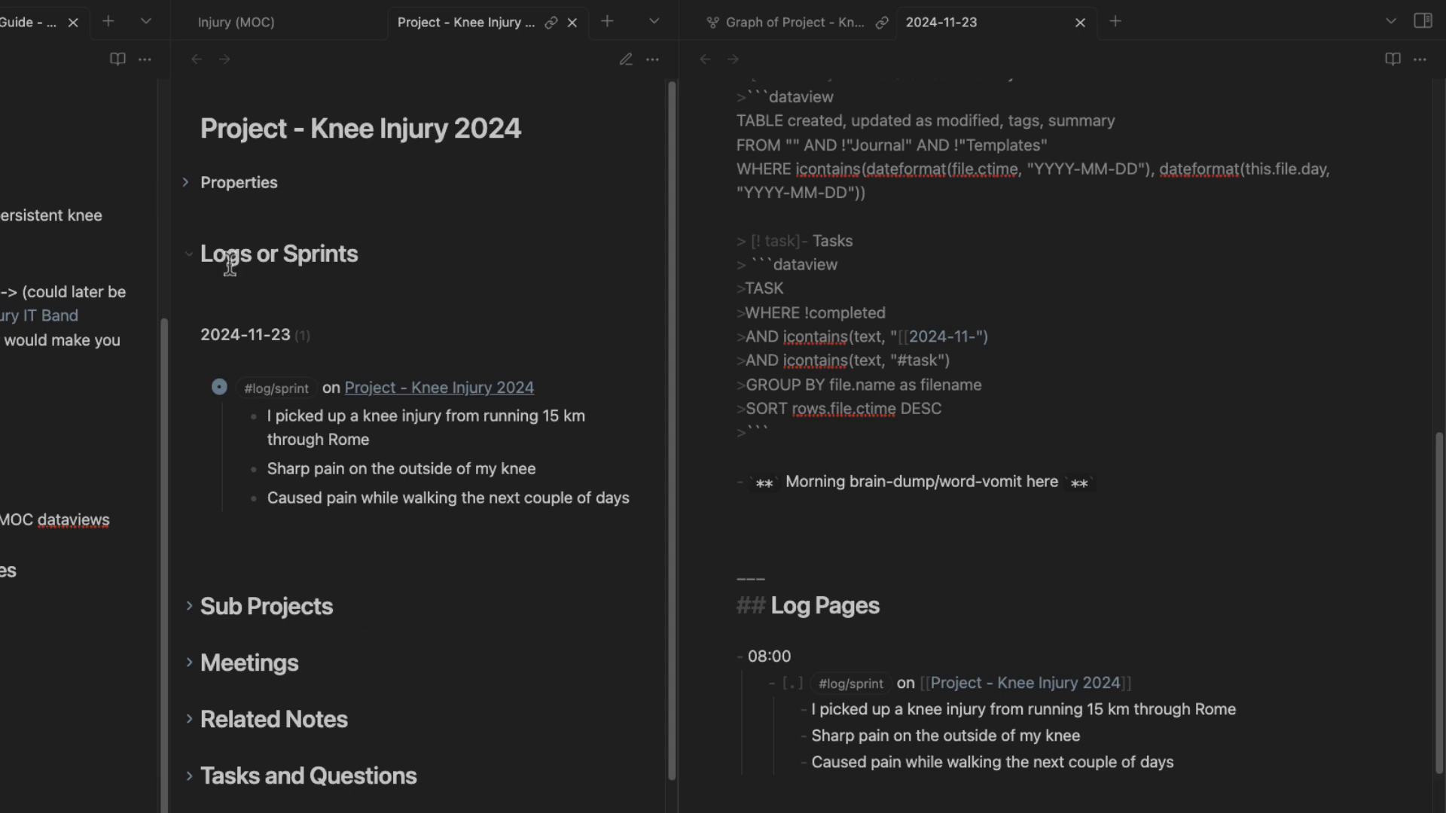
click(195, 256)
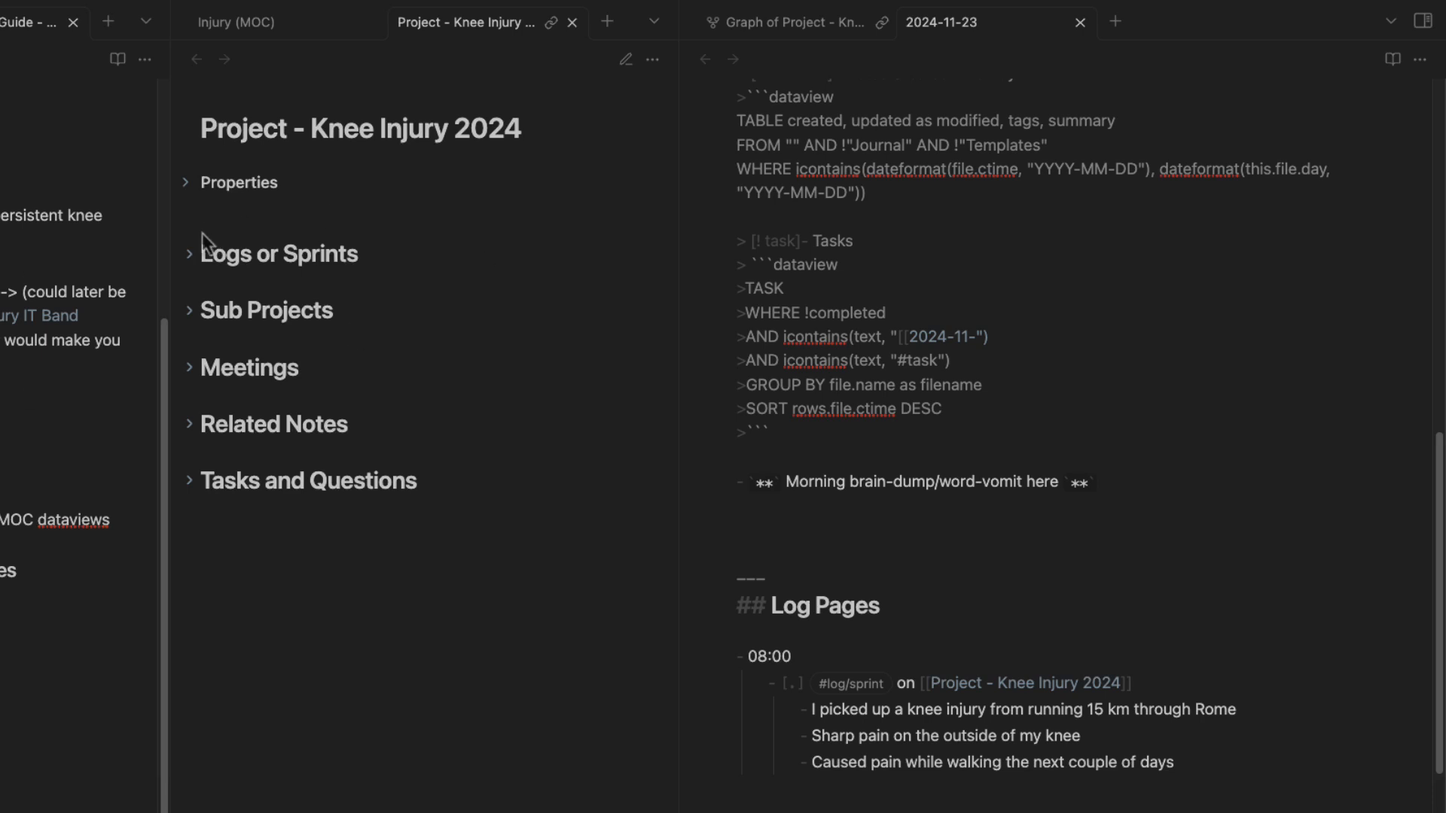
click(189, 260)
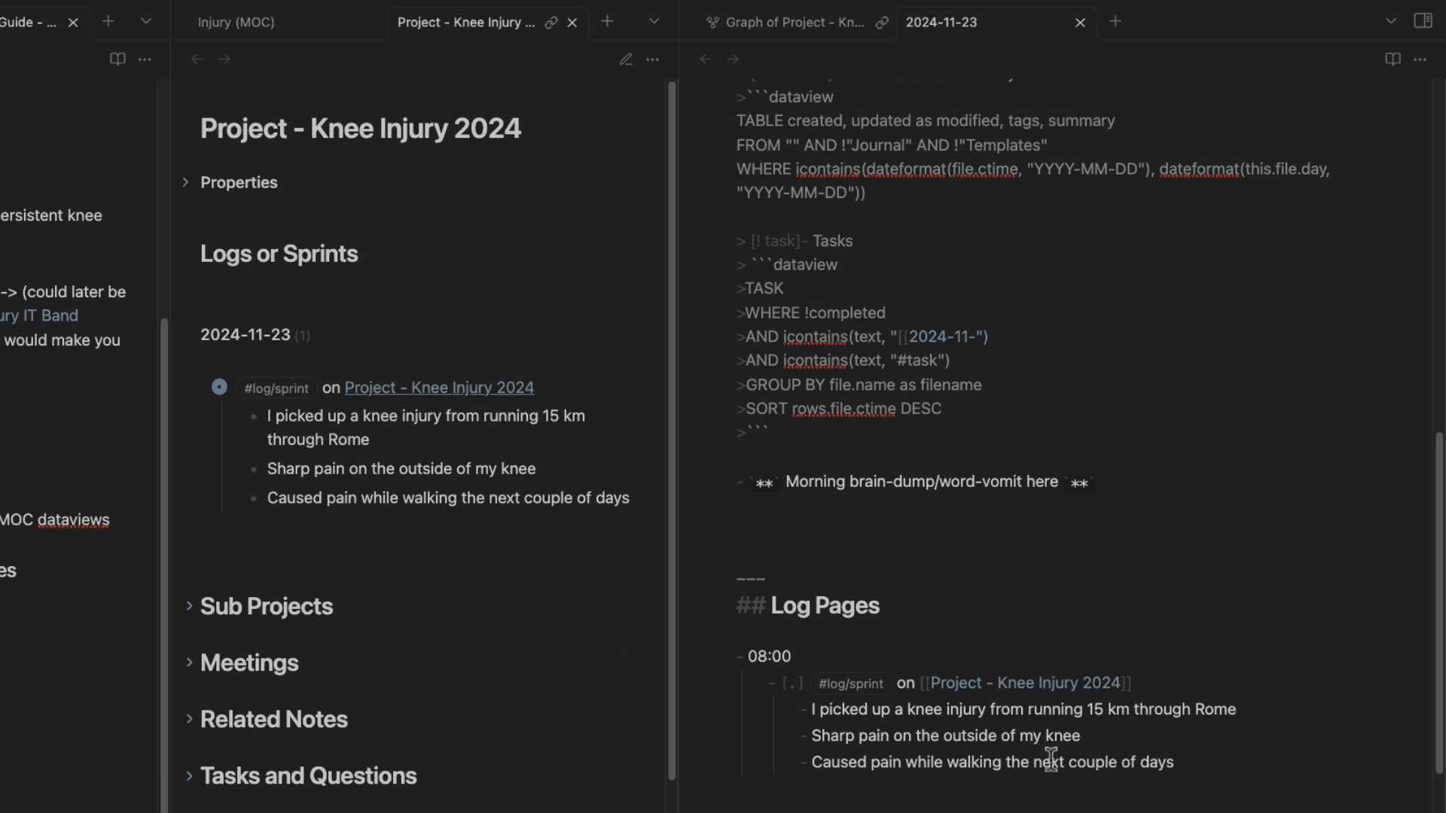
scroll(977, 635, up, 3)
scroll(977, 634, up, 10)
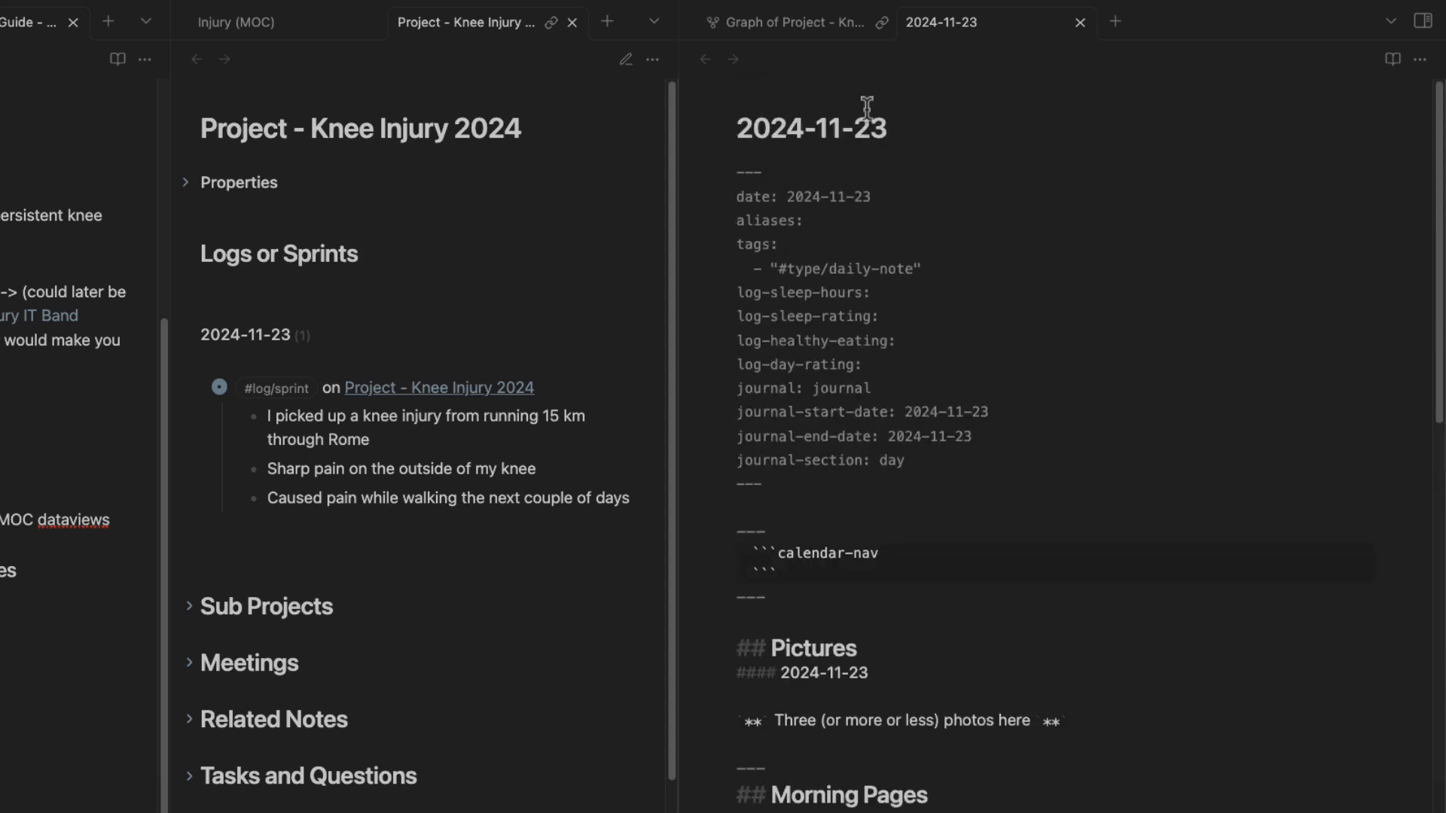
drag(738, 128, 889, 136)
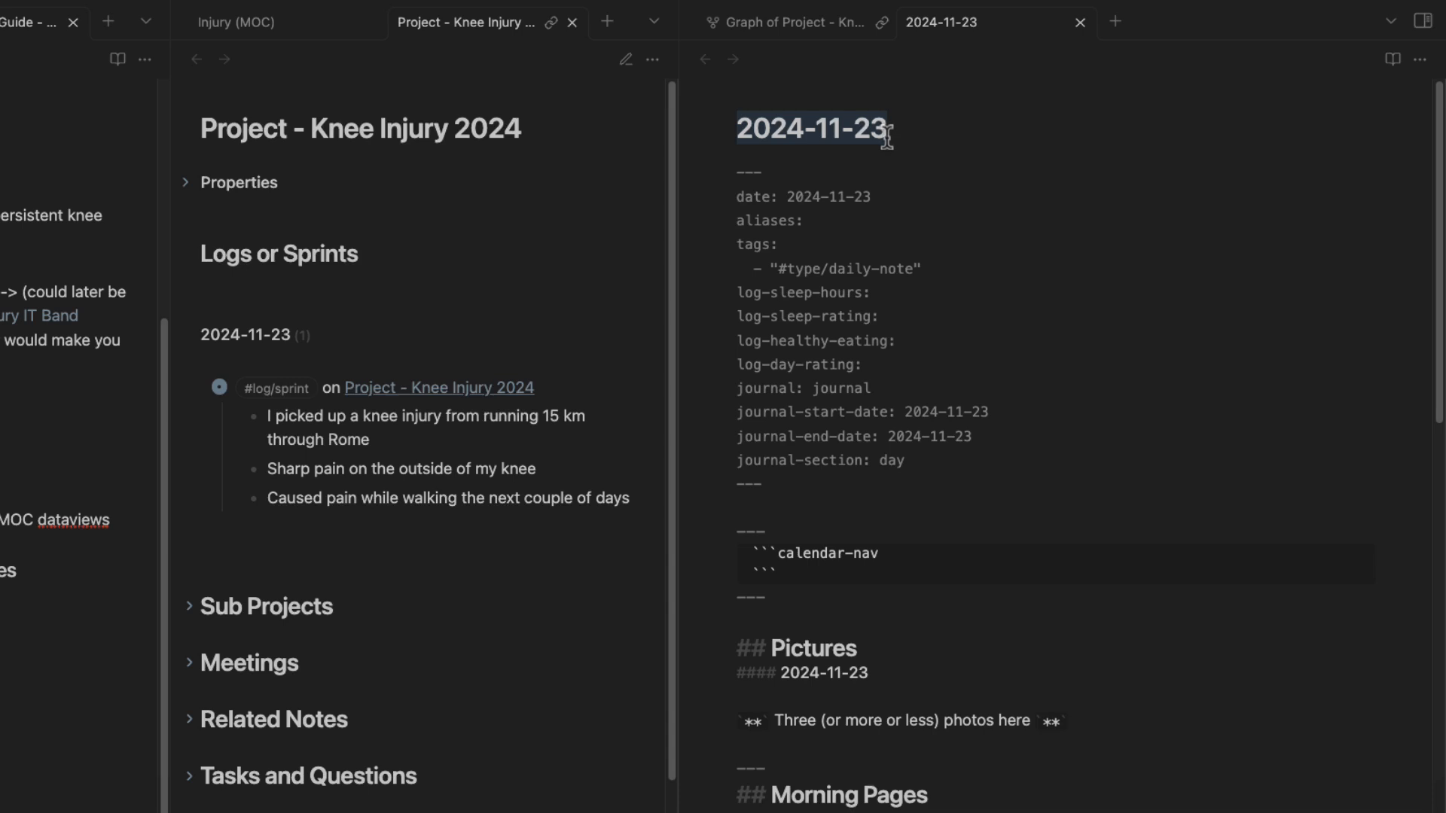
Return to the guide note and widen its pane, keeping the empty bullet under "3. Logs from Daily Notes" in sight.
click(58, 562)
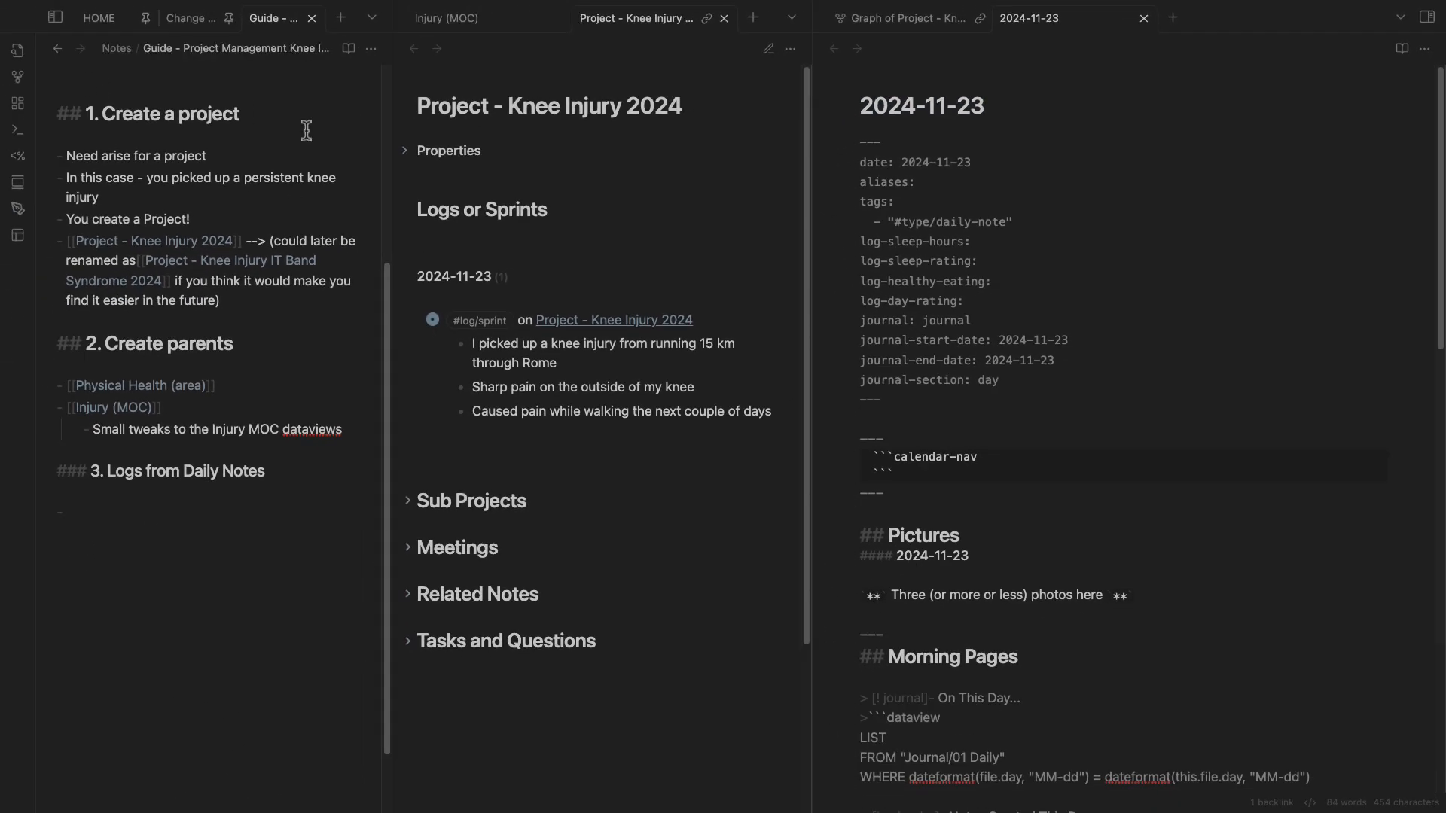
drag(391, 225, 461, 226)
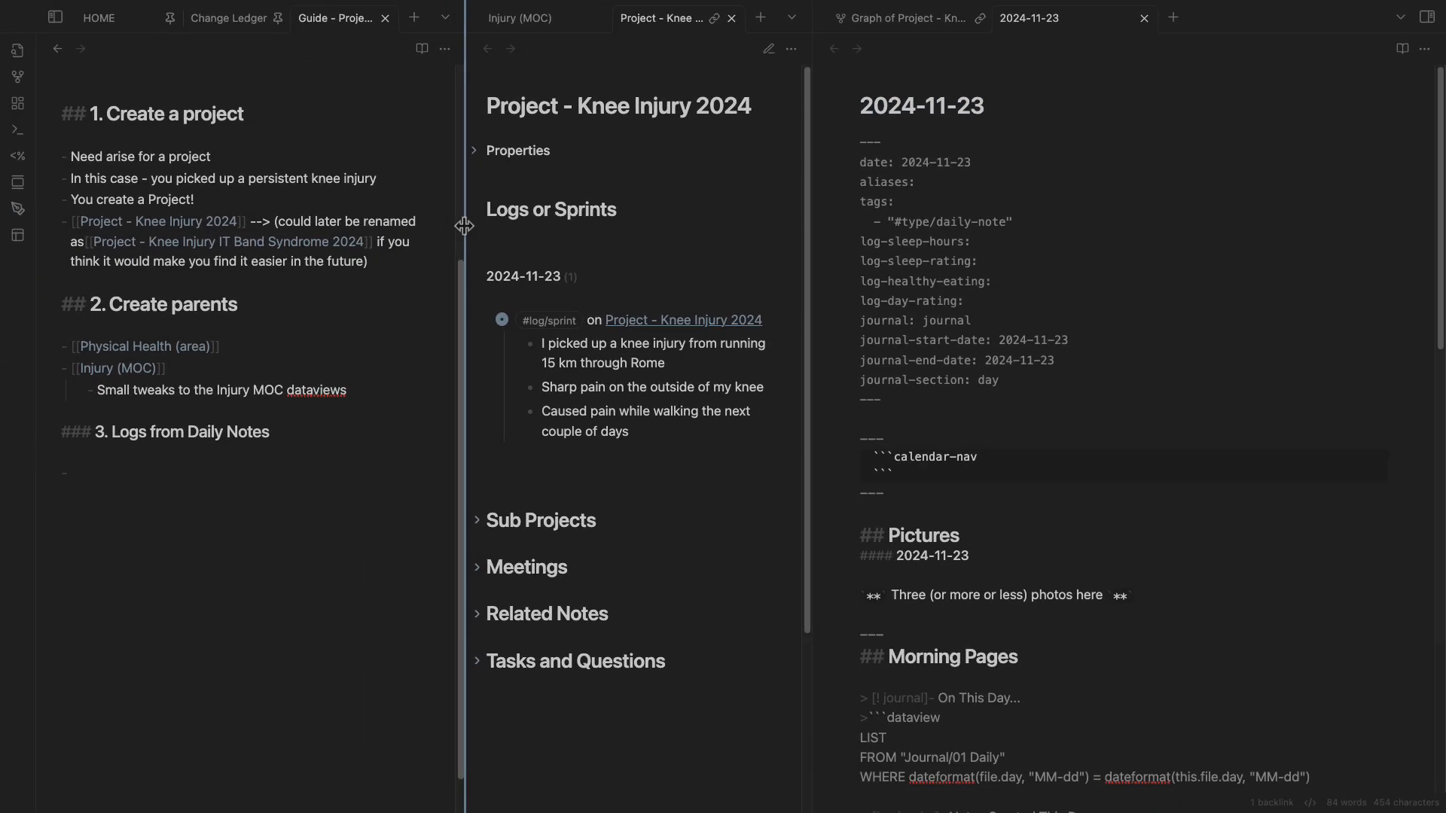
scroll(181, 518, up, 5)
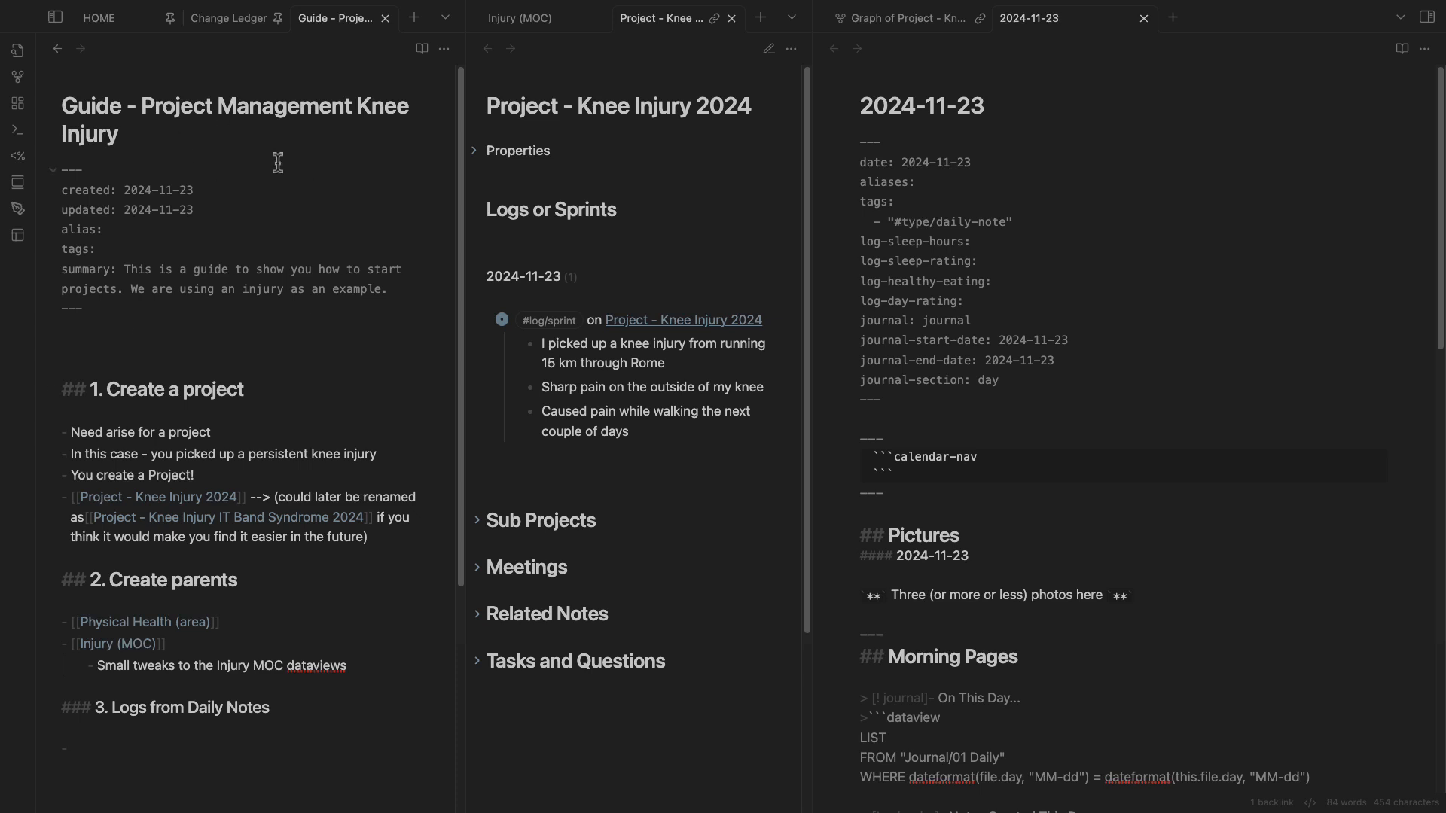
scroll(287, 226, down, 5)
scroll(256, 433, up, 2)
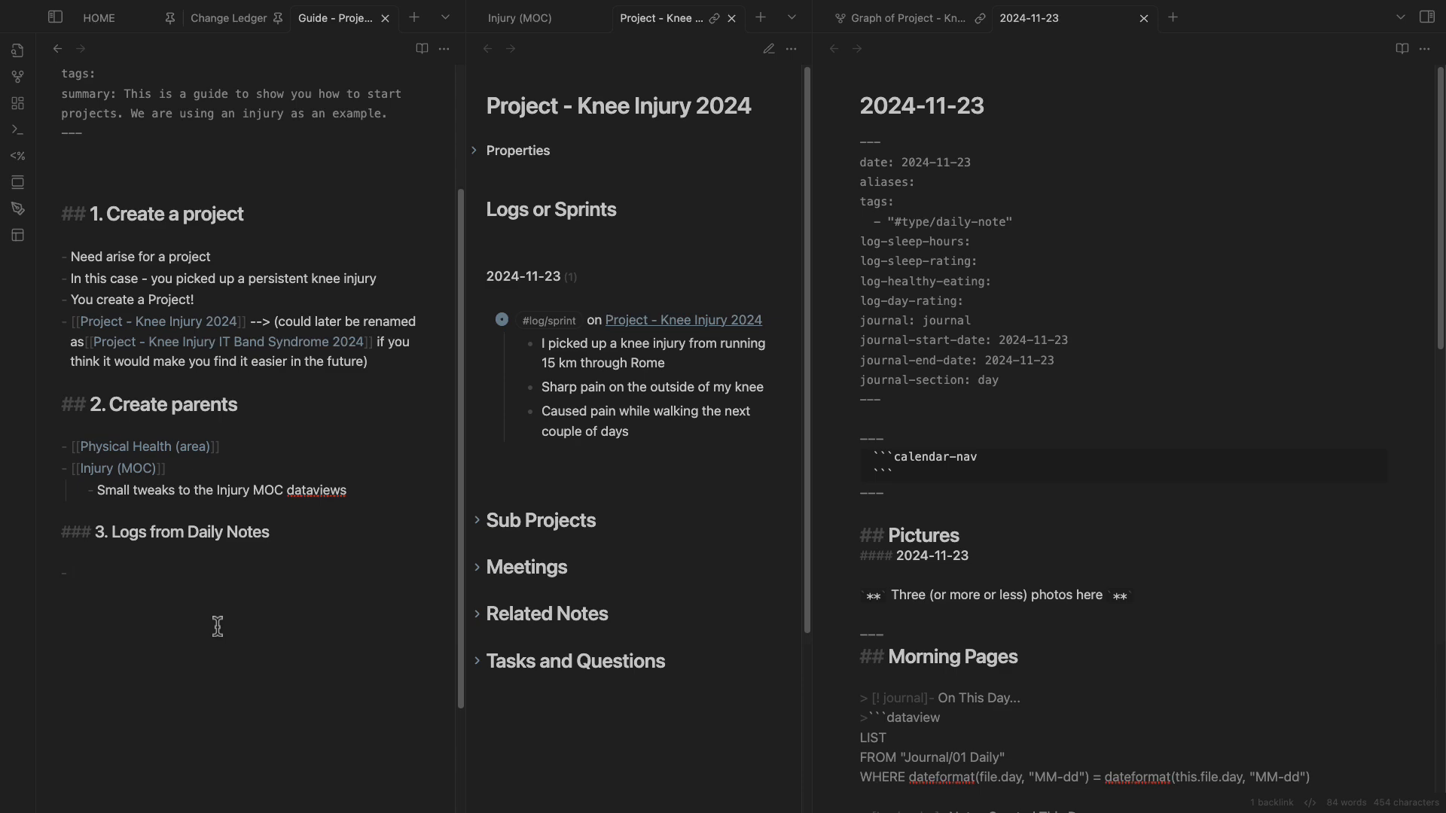
Begin the bullet under "3. Logs from Daily Notes" with "On [[2024-11-23]] we created the f", linking the daily note.
text(On )
text([[2024-11-23)
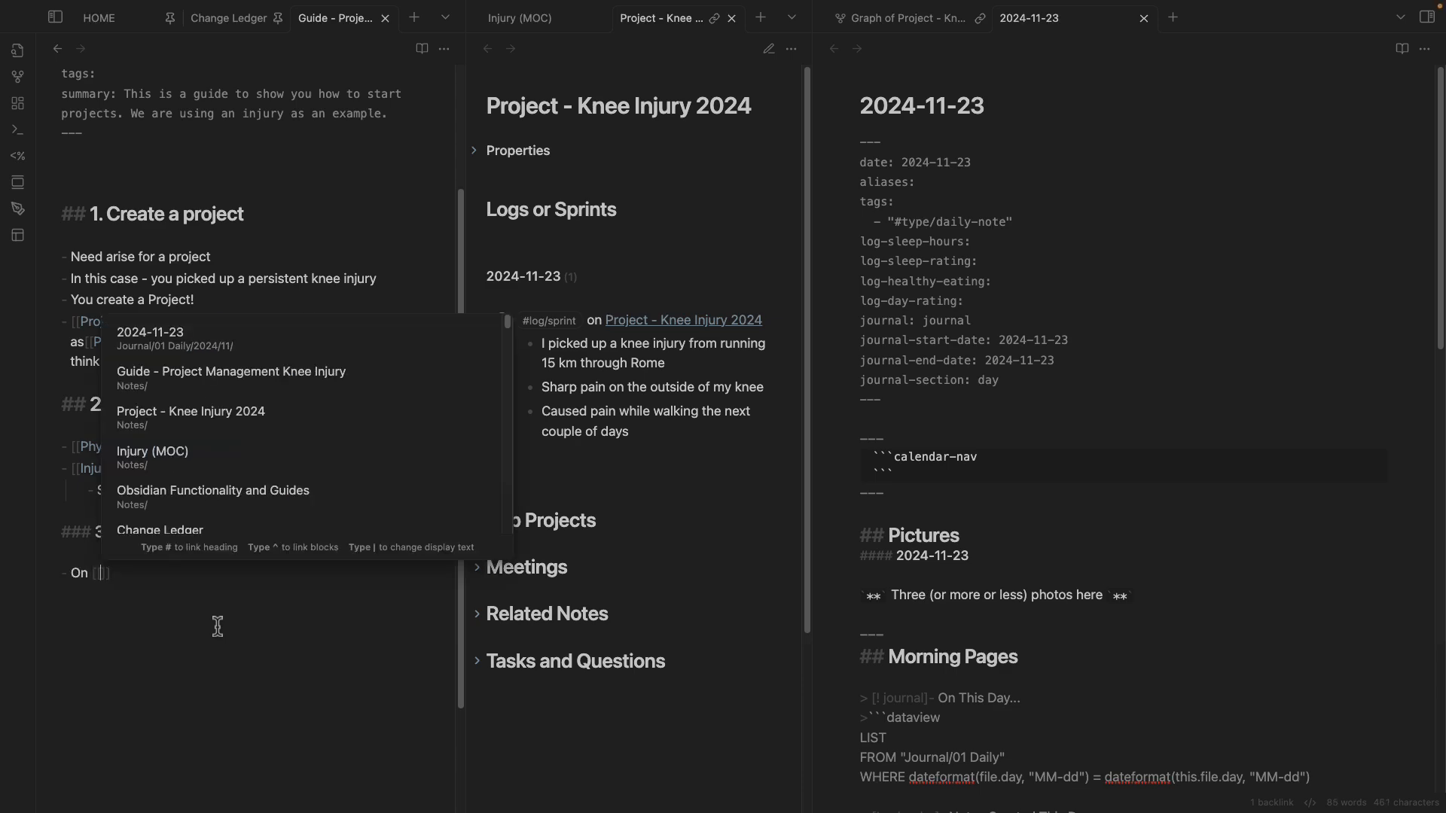
key(Return)
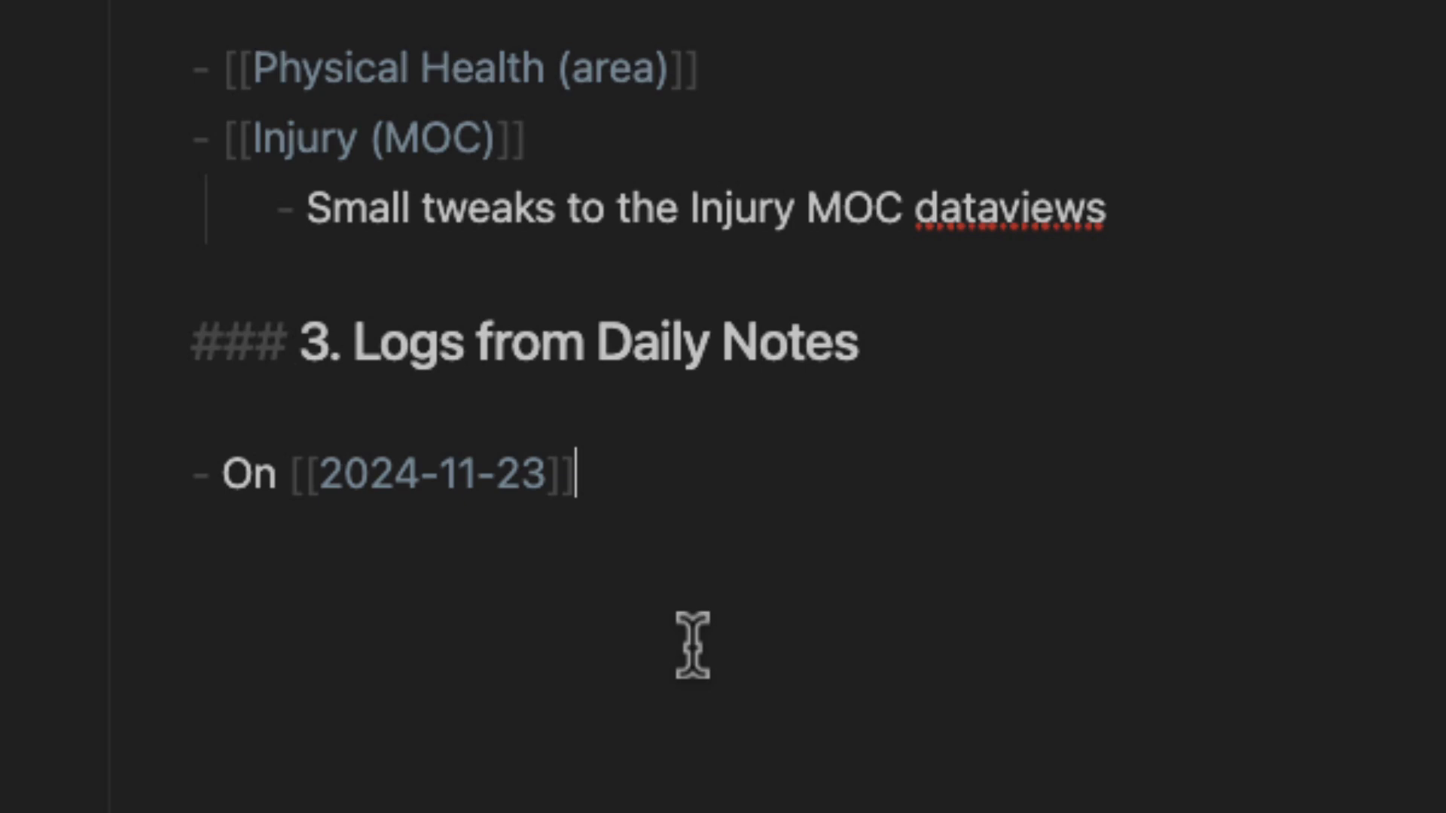
text(we)
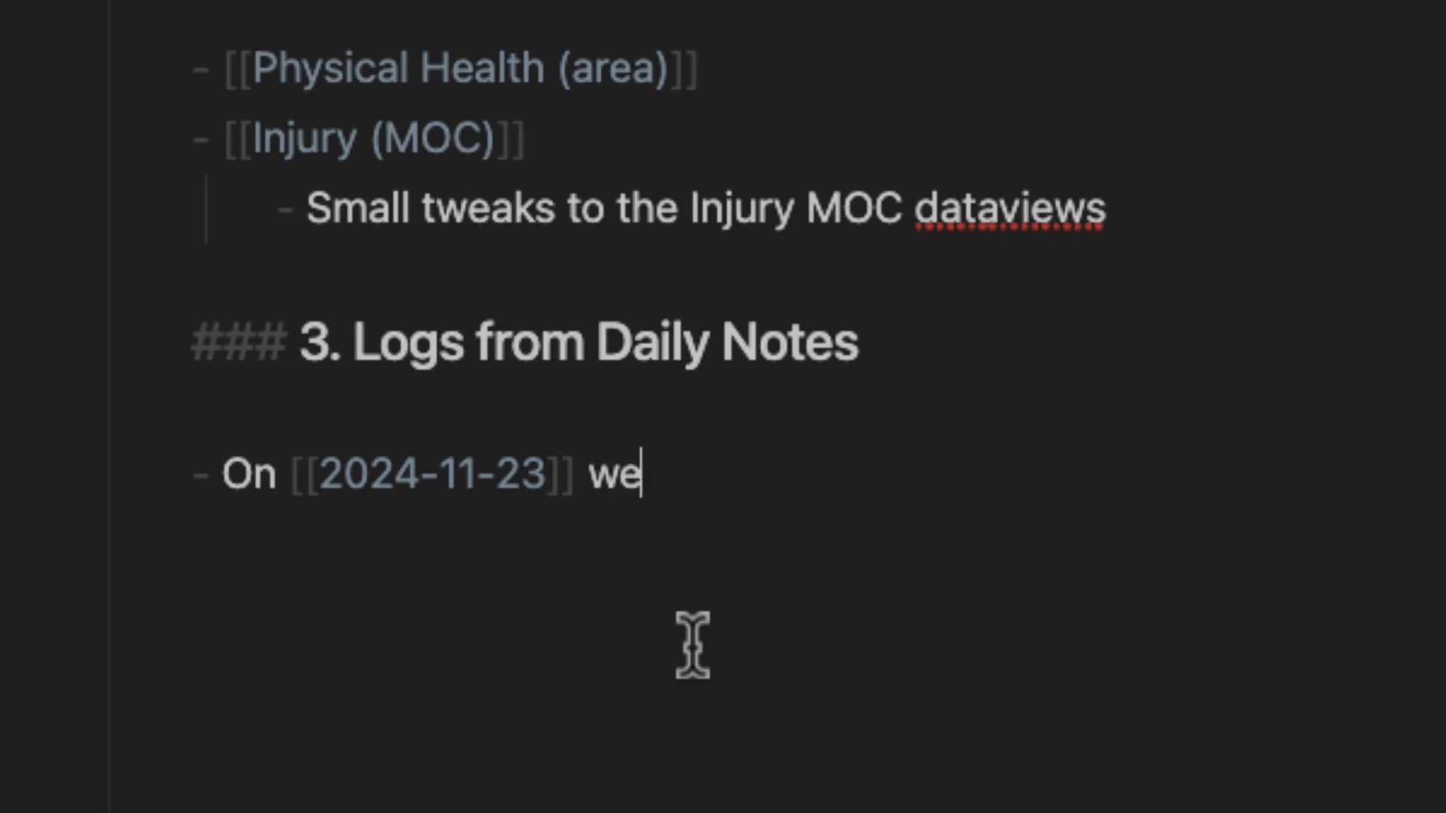
text( created the f)
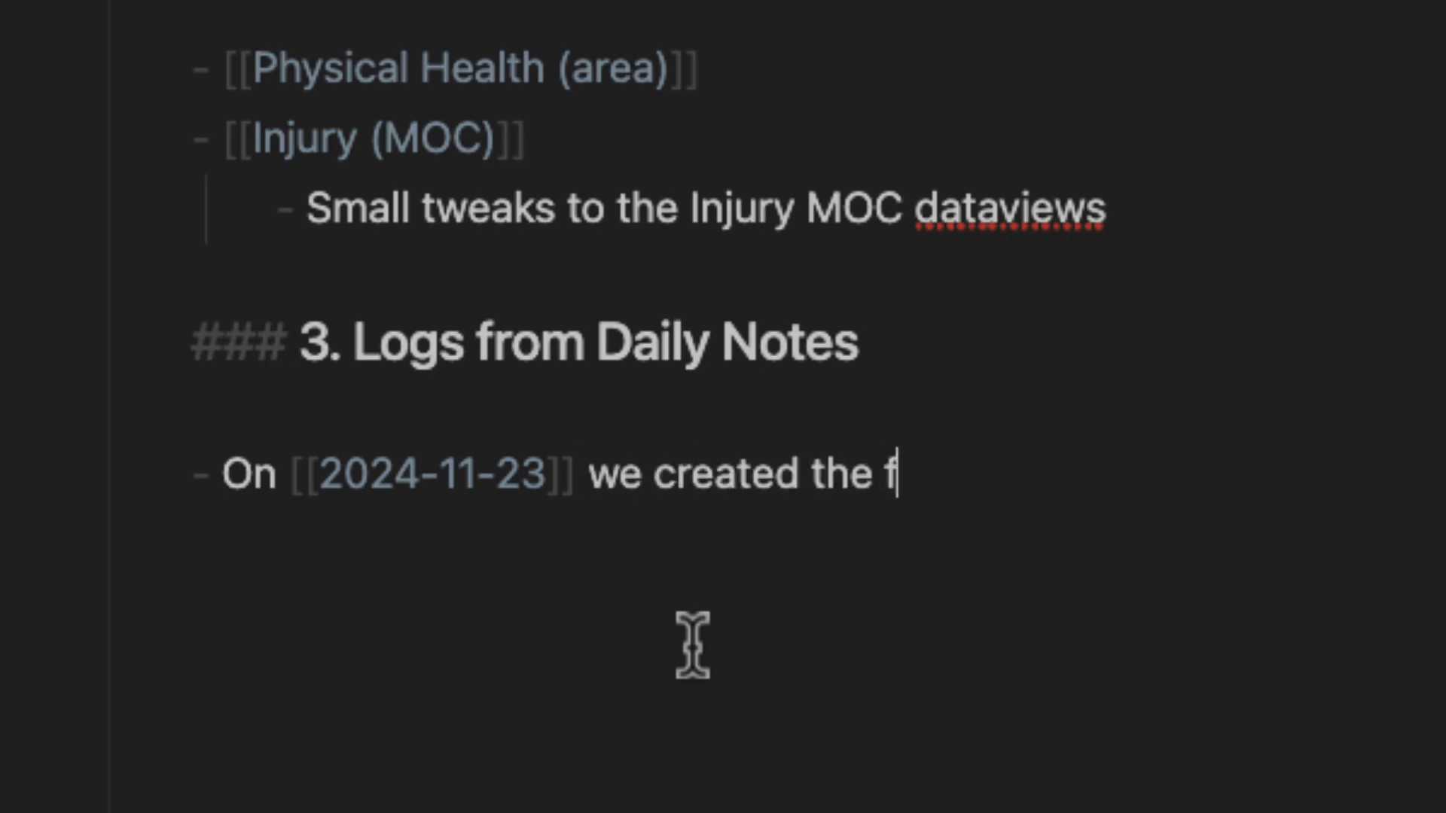
Finish the daily notes line with "first log for this project" and add the nested bullet "Indicating we picked up an injury".
text(irst log for this project)
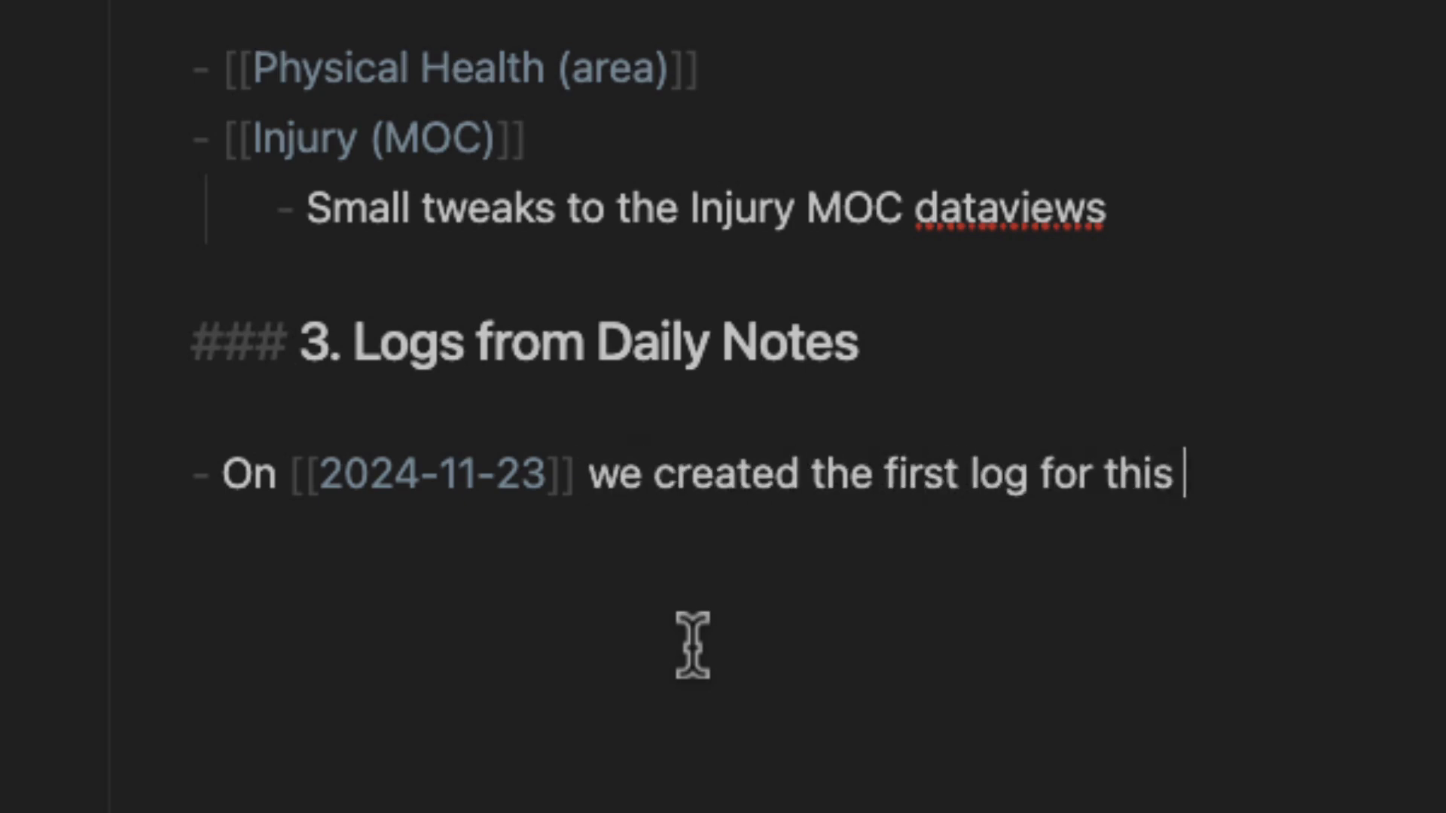
key(Return)
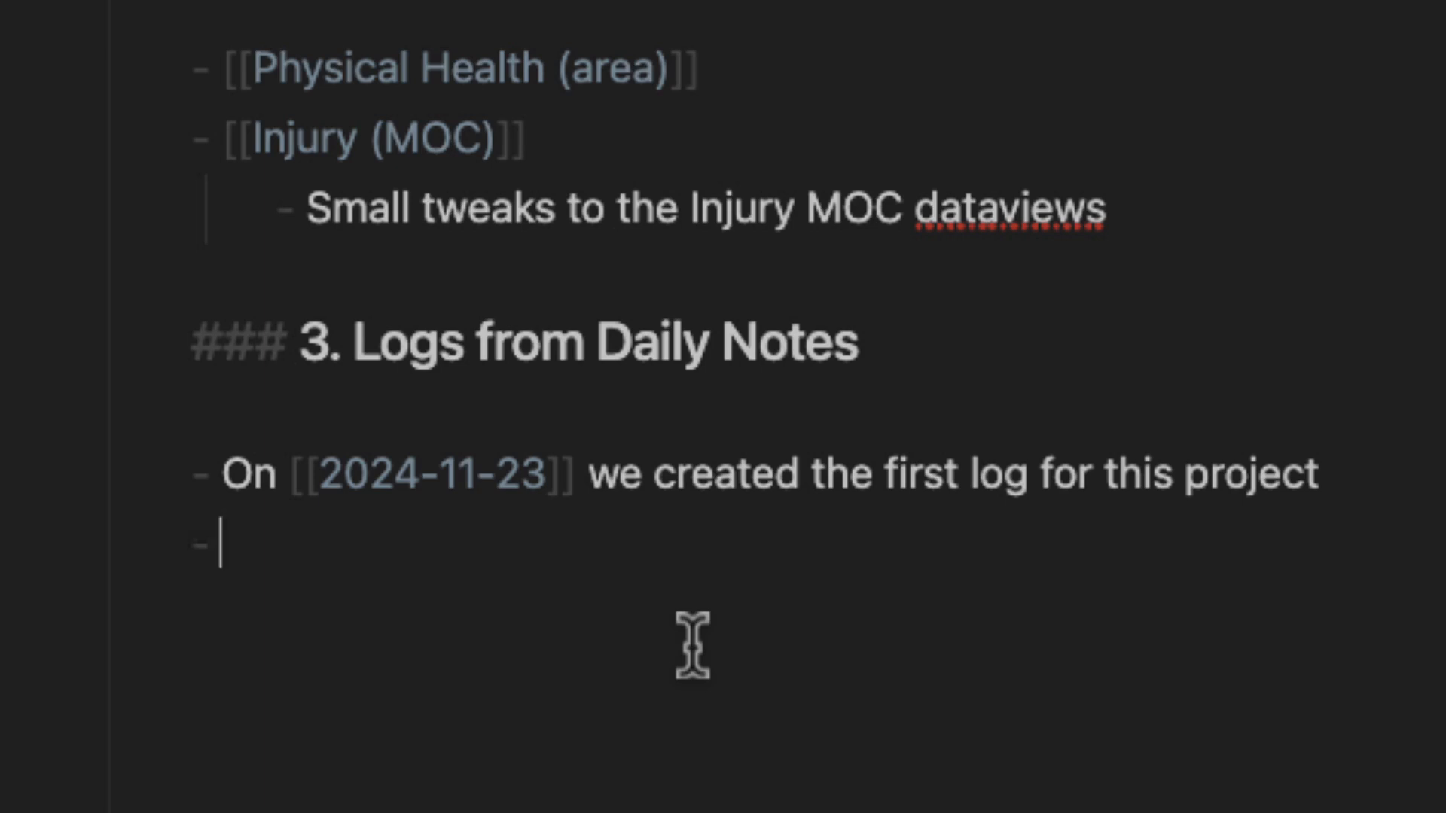
key(Tab)
text(Indicate)
key(BackSpace)
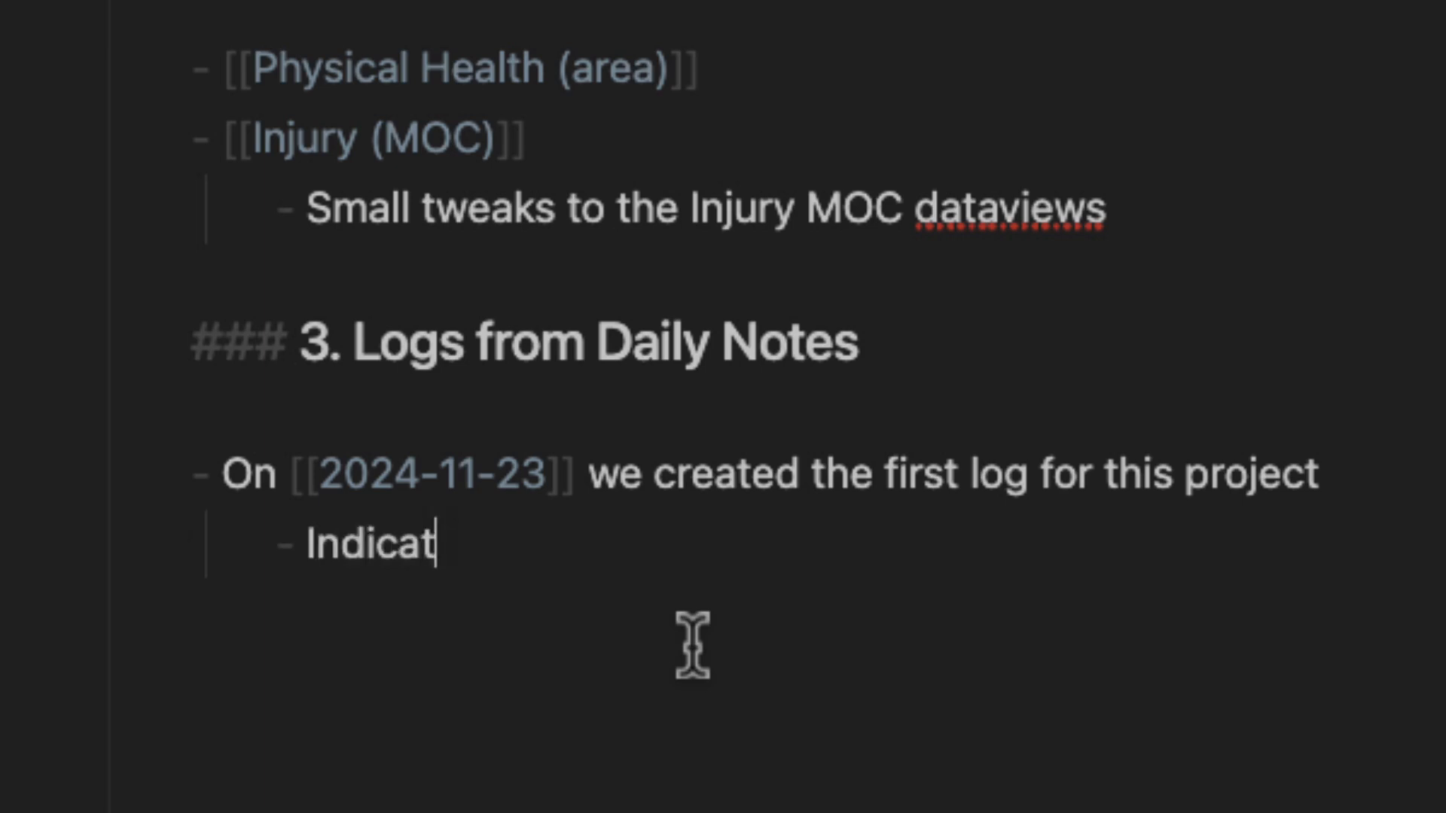
text(ing we picked )
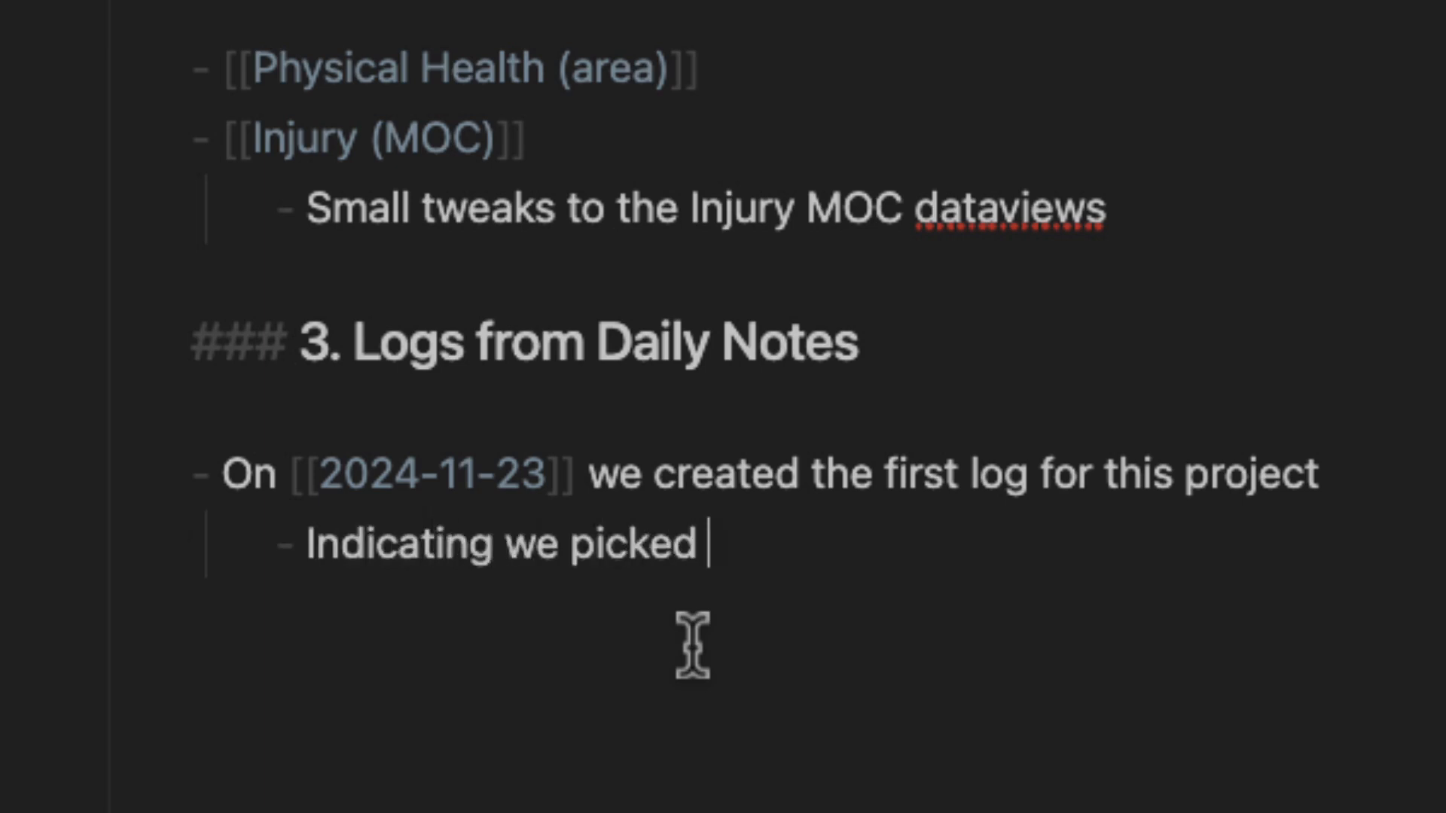
text(up an injury)
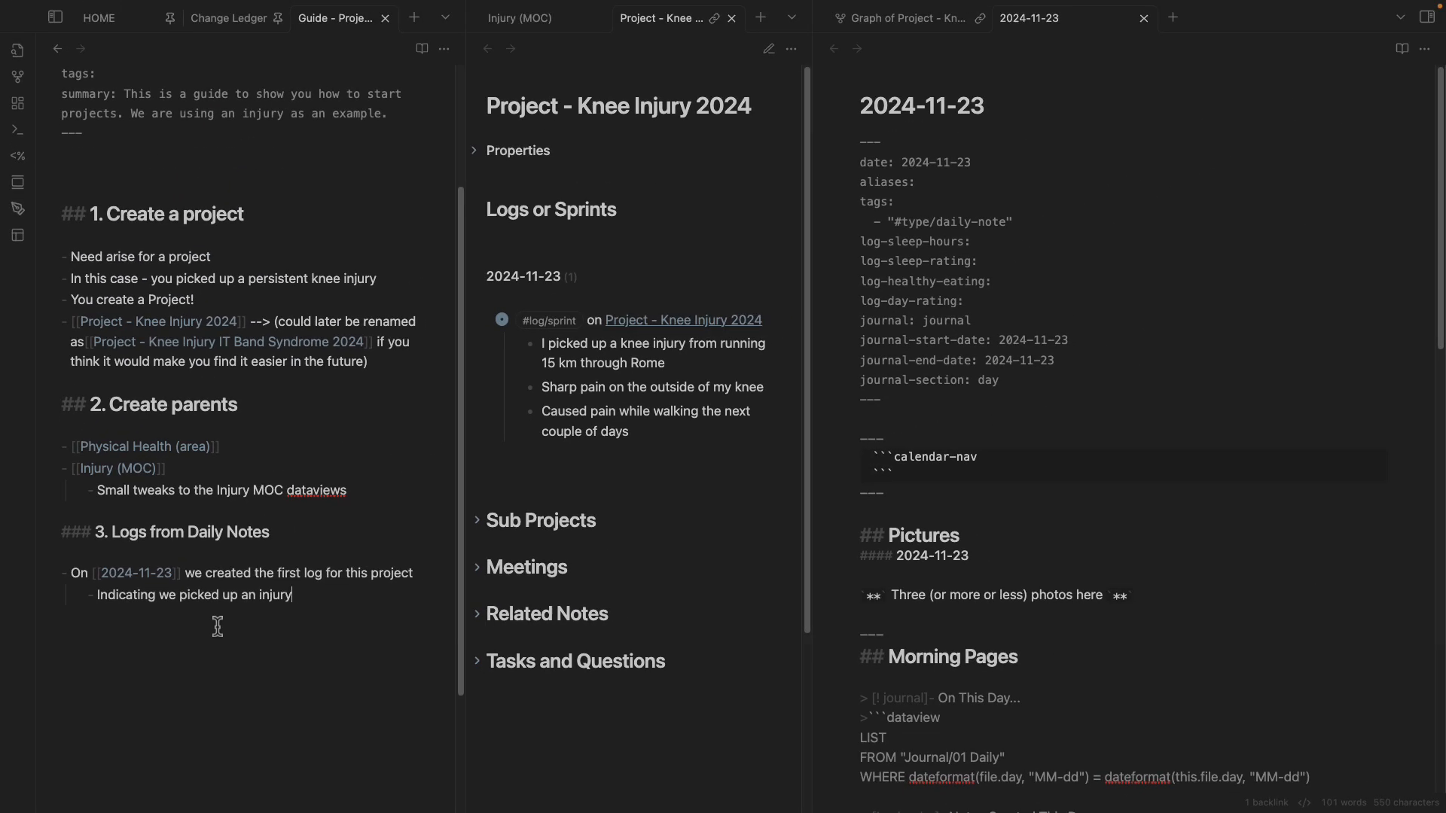
Open the daily note for 2024-11-25 from the calendar.
scroll(1235, 467, down, 15)
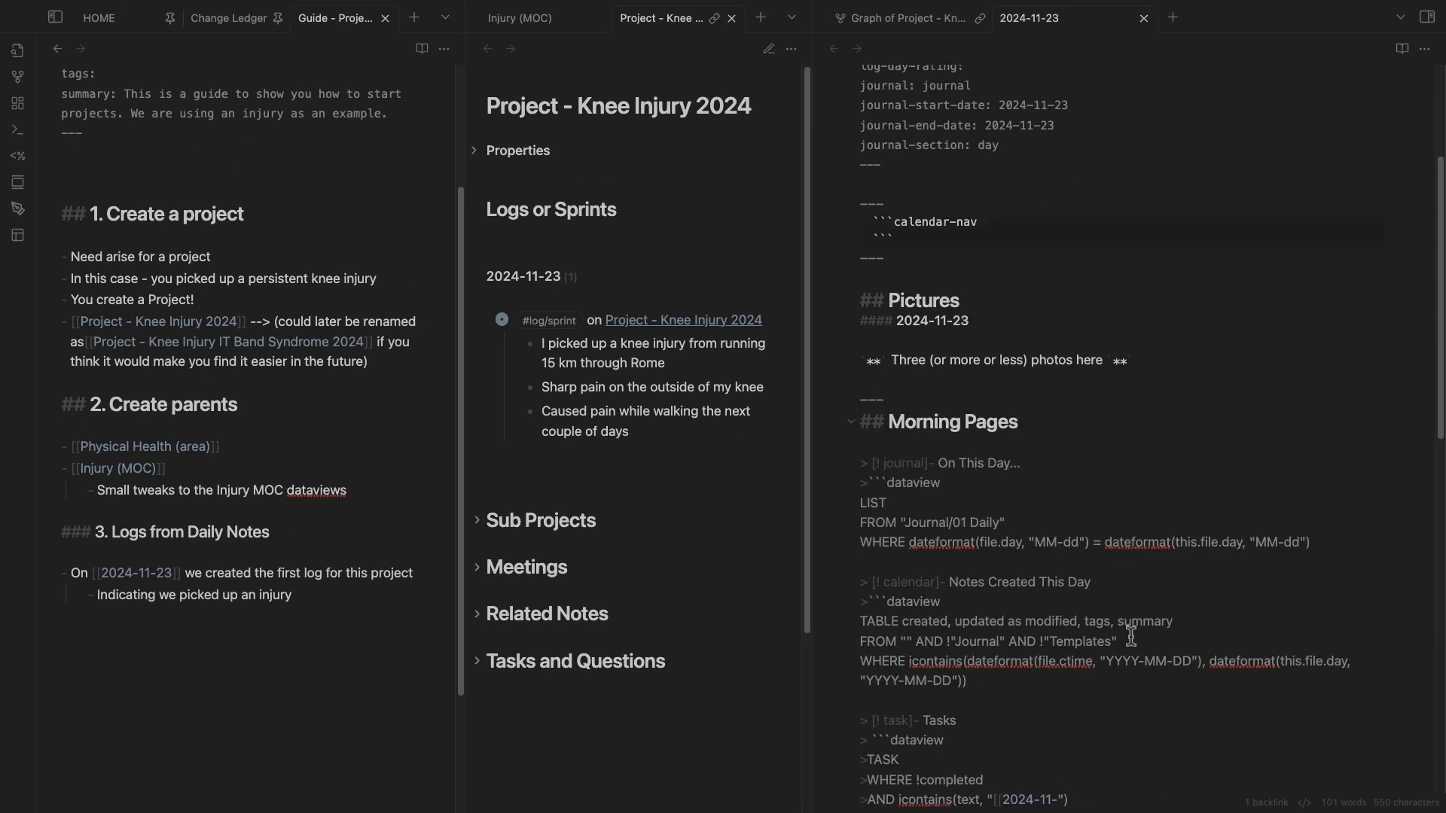
drag(1253, 501, 867, 412)
scroll(1129, 226, up, 5)
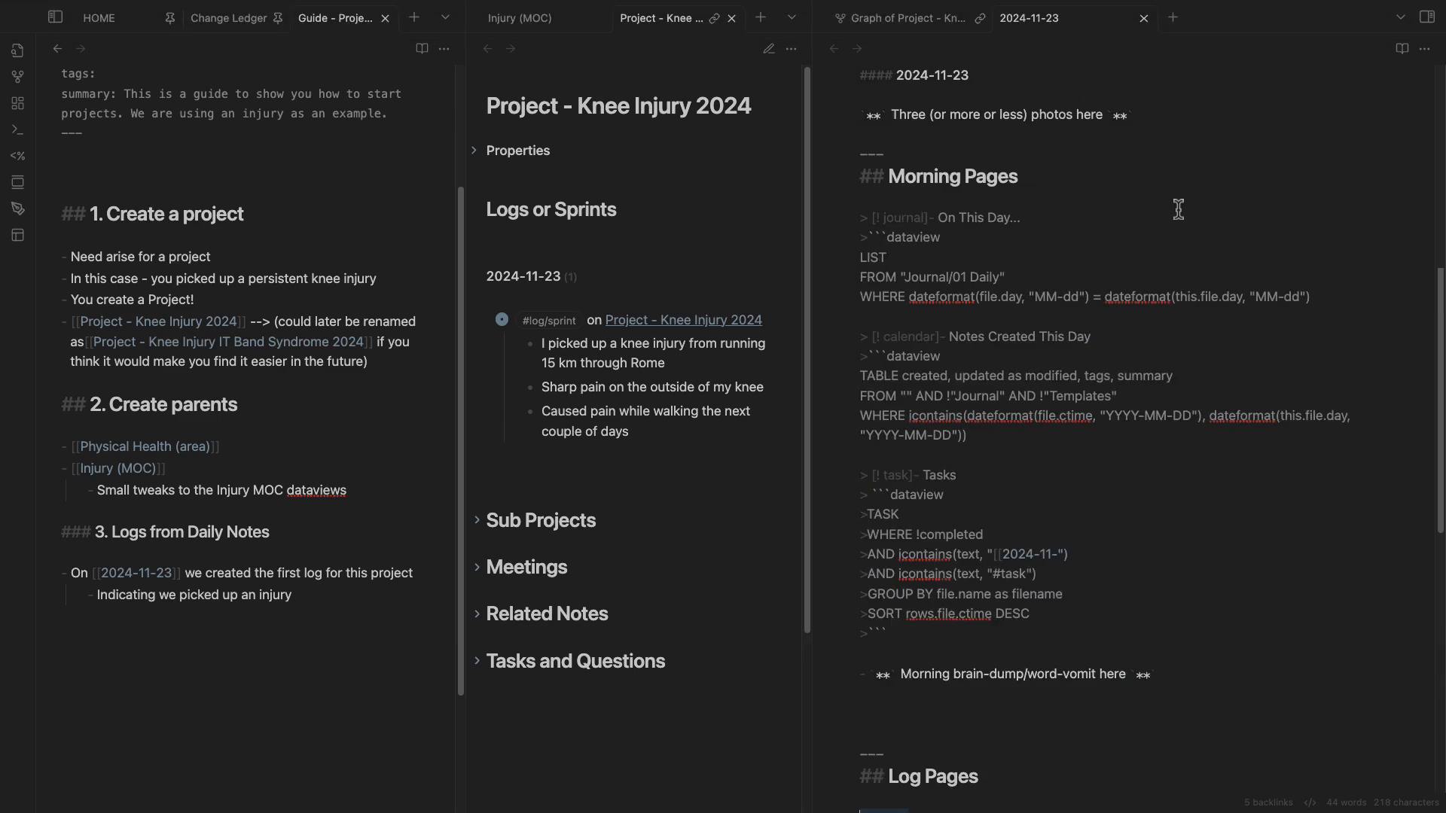
click(1426, 16)
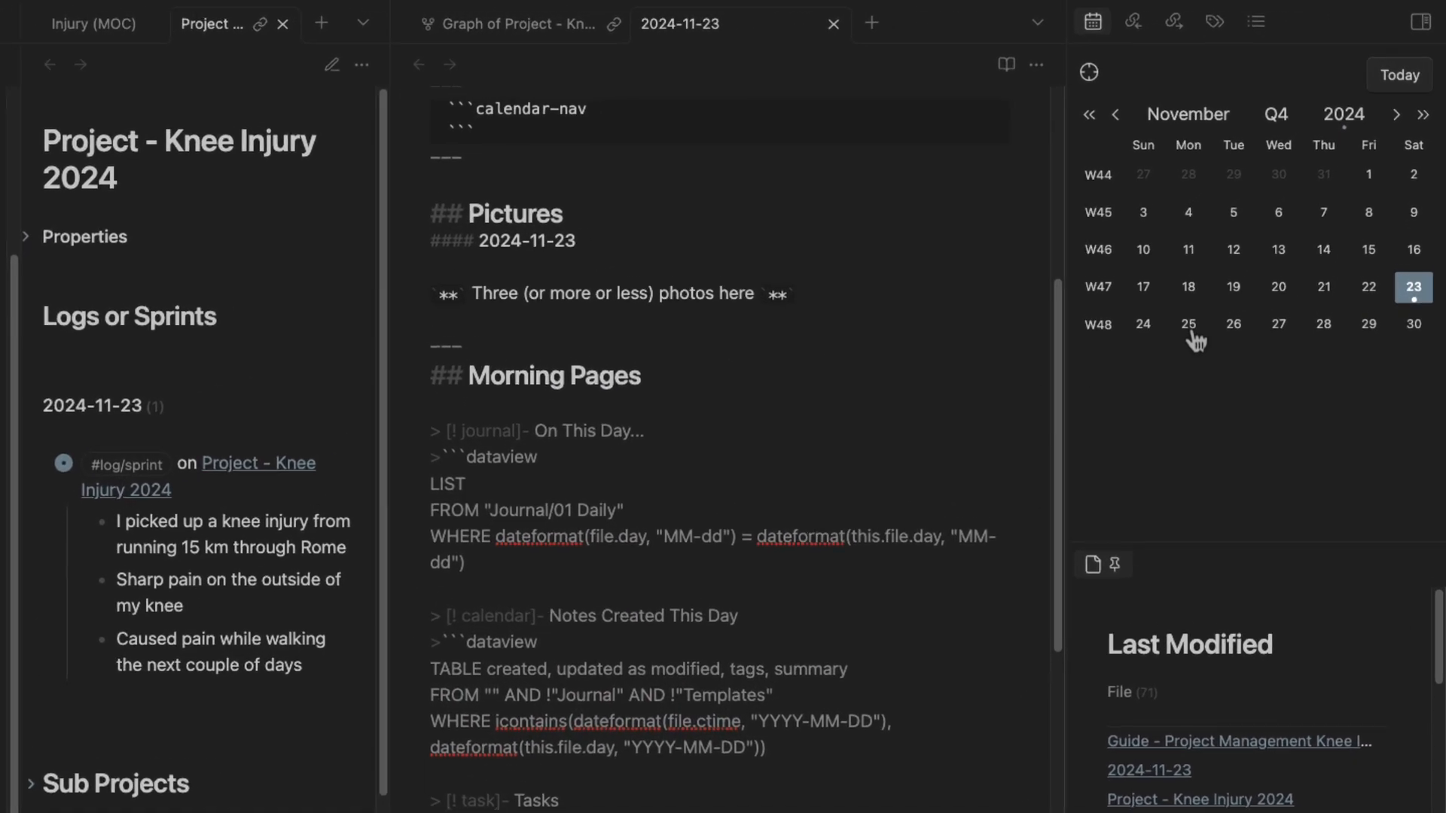
click(1232, 269)
Replace the placeholder log under 08:00 with "#log/sprint on" and a link to Project - Knee Injury 2024.
scroll(678, 588, down, 12)
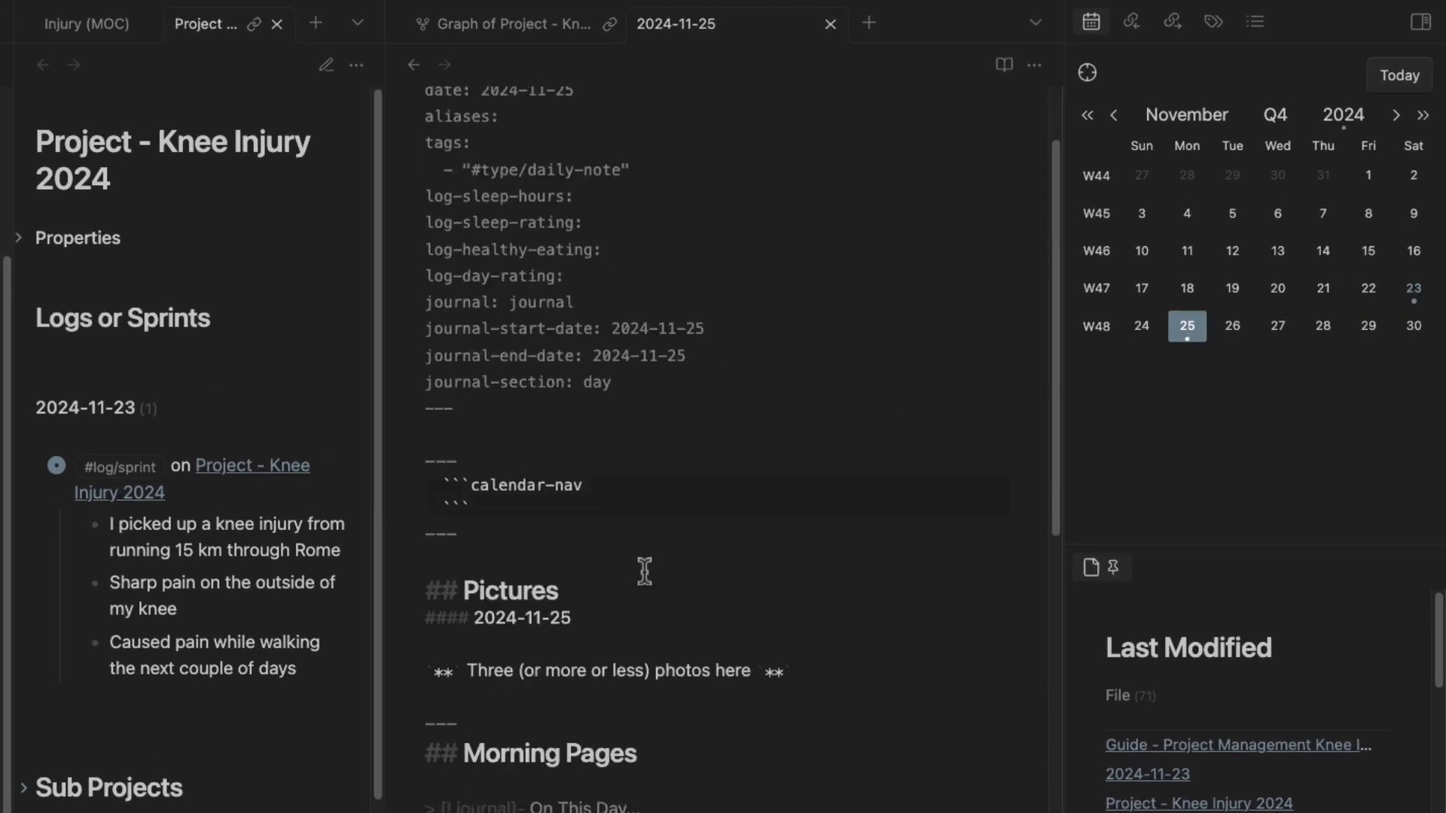
drag(796, 669, 507, 654)
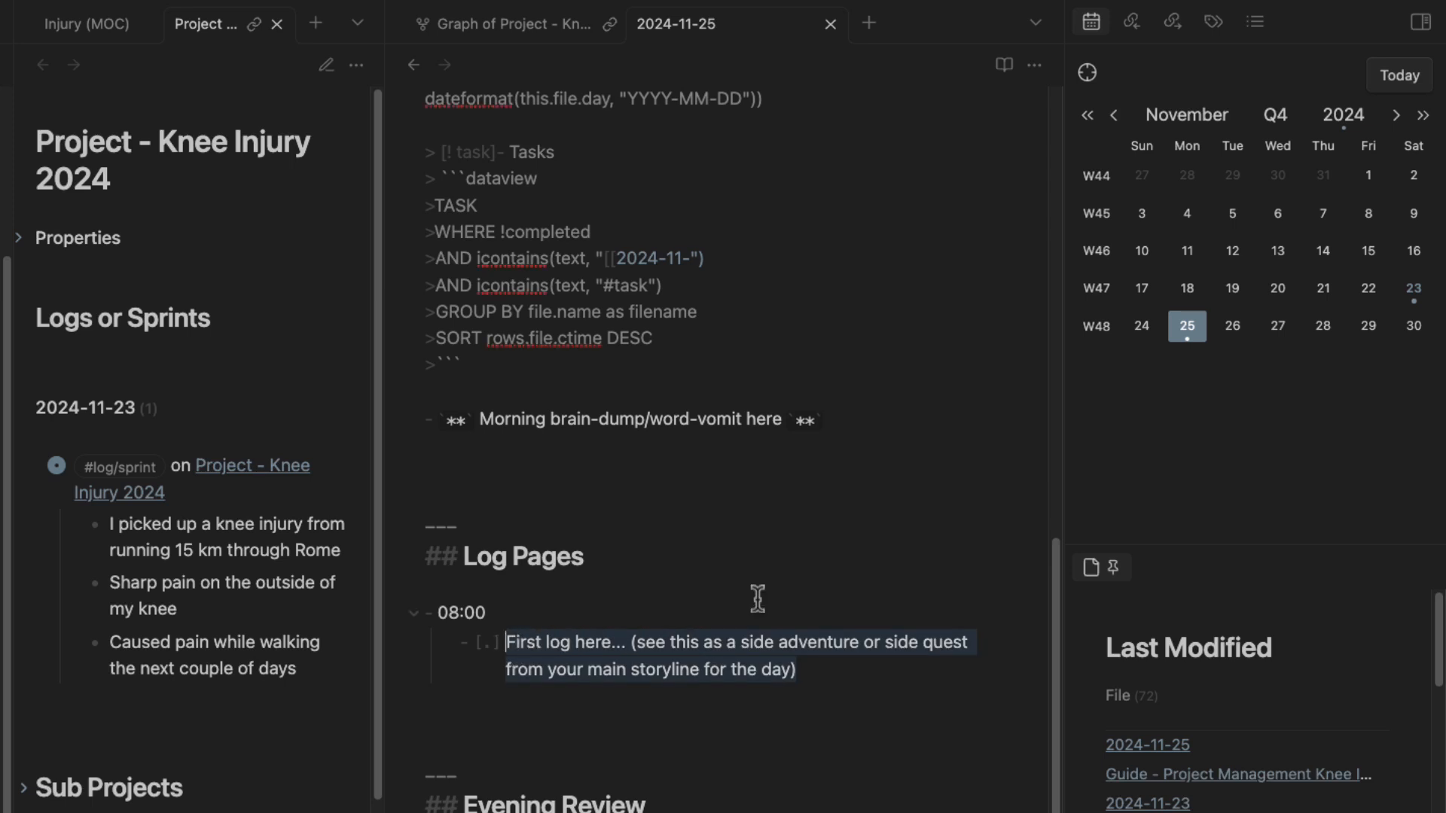
text(#log/s)
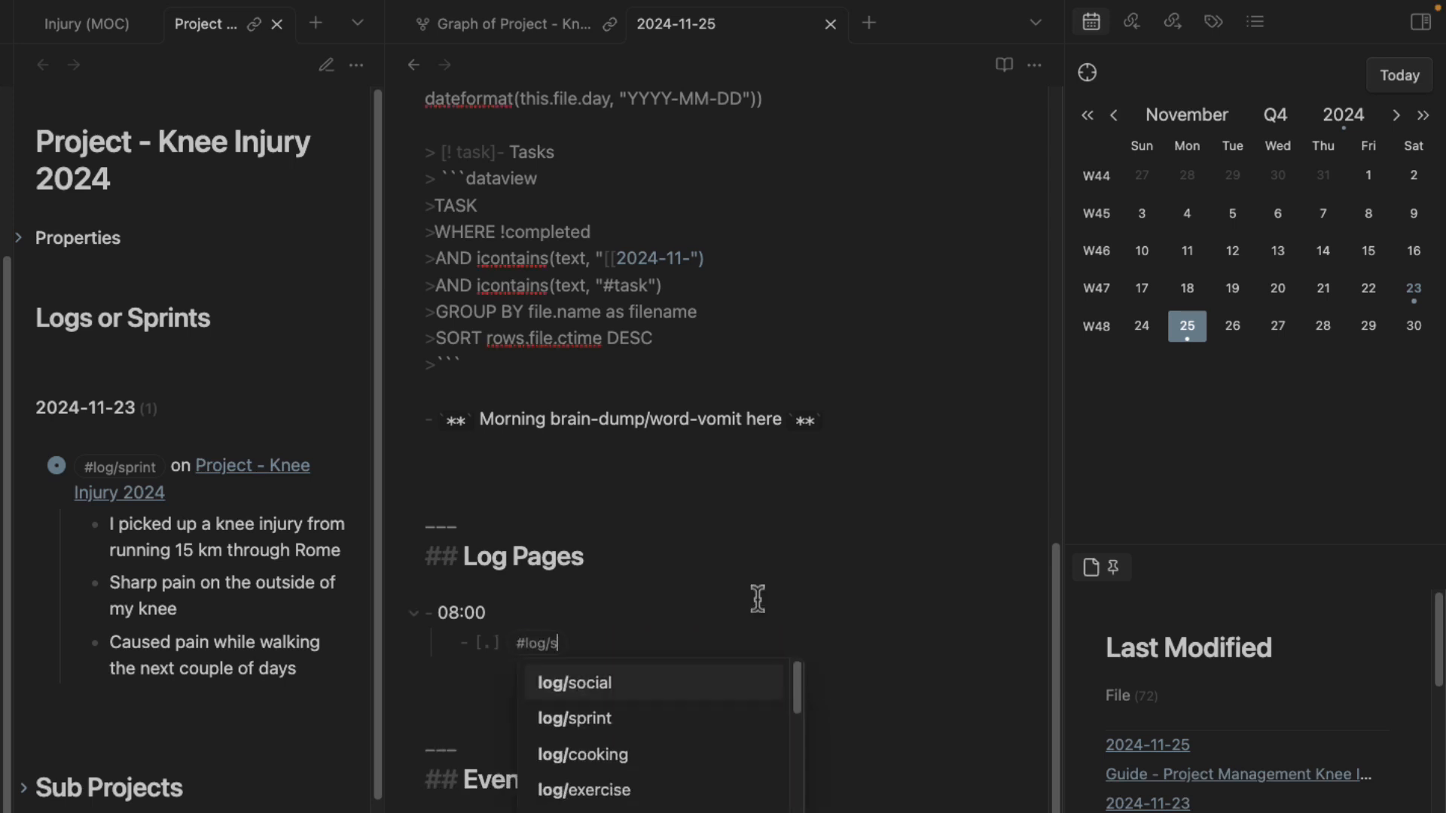
text(print on [[project -)
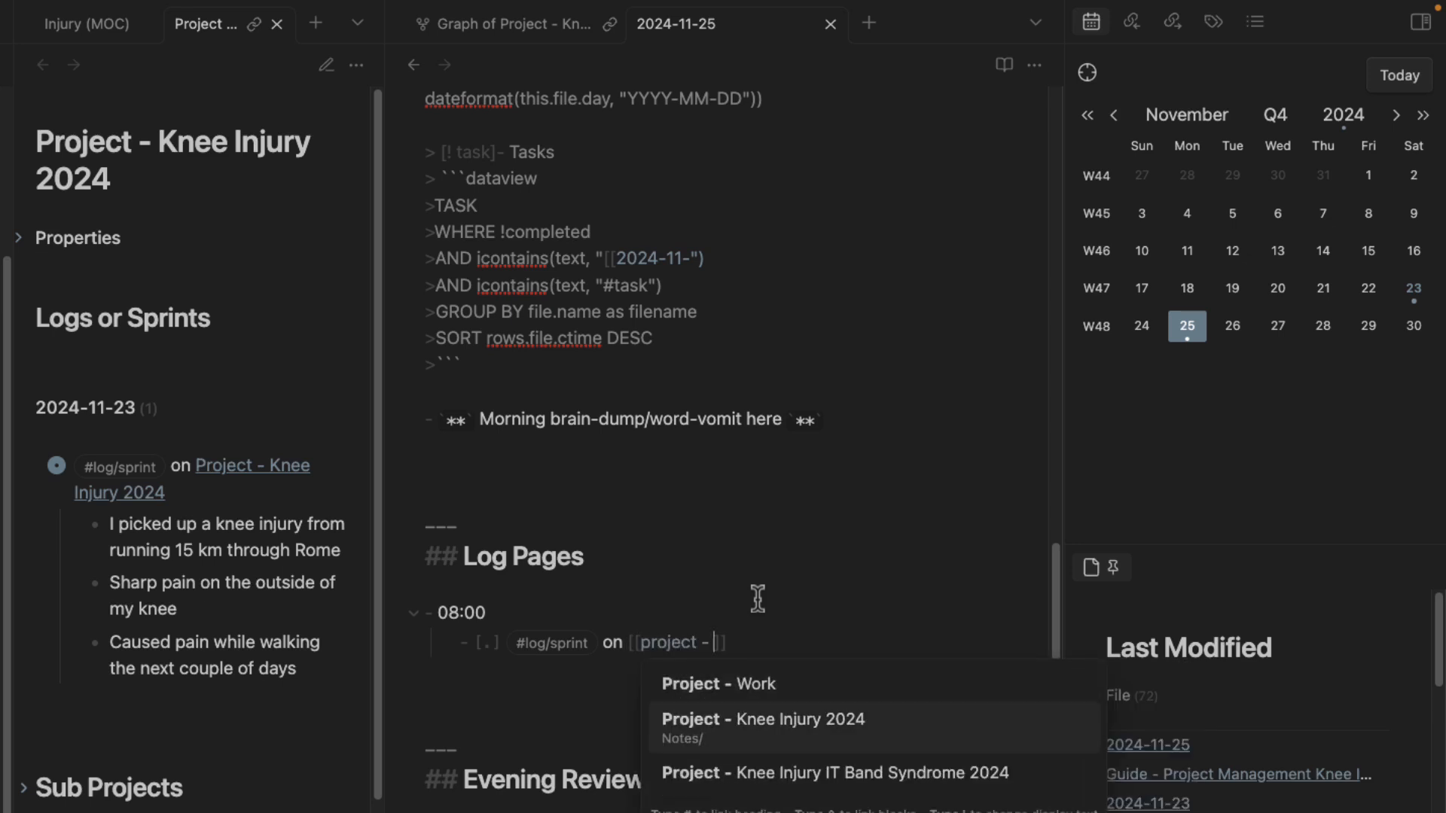
key(Return)
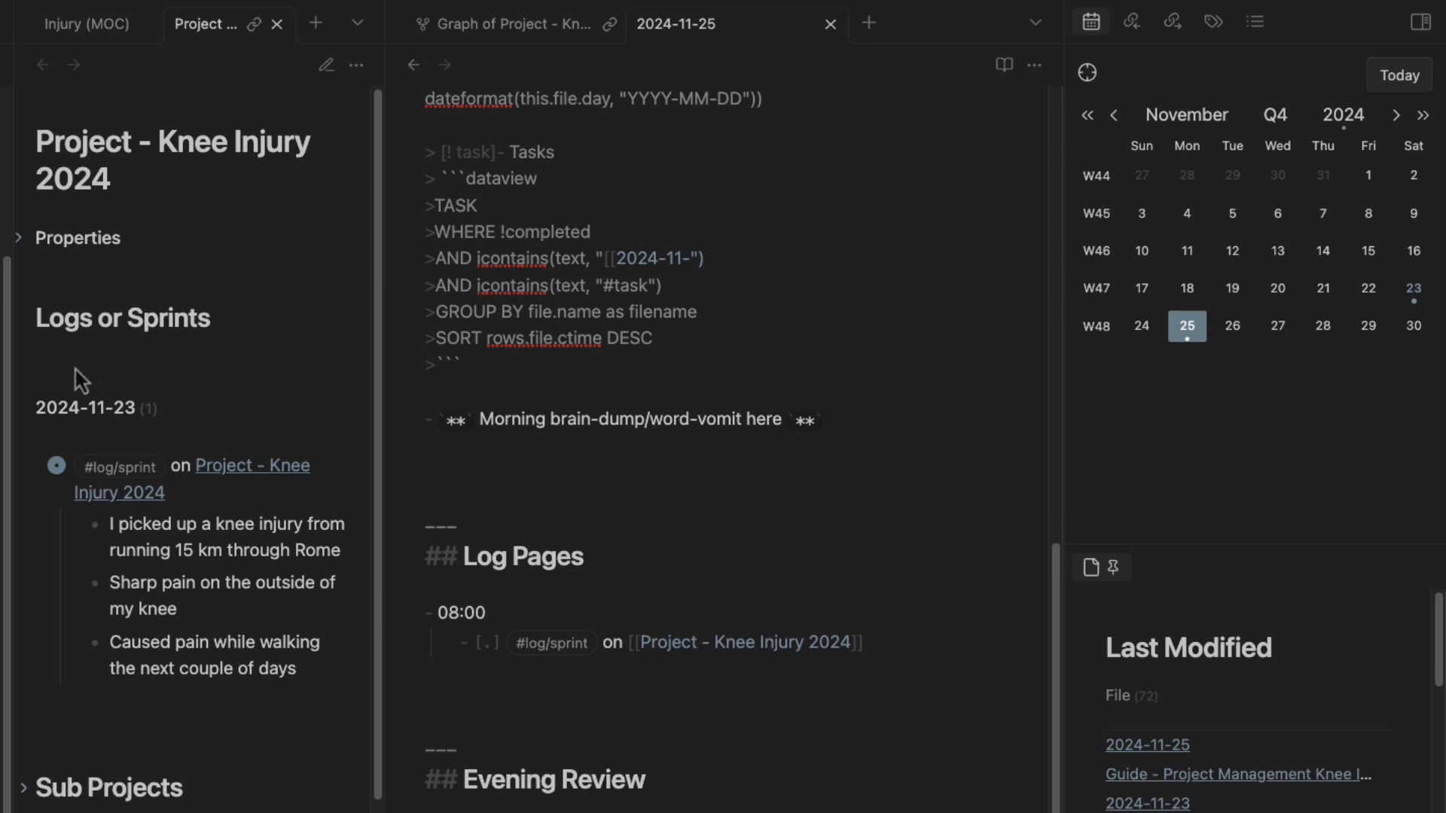
Add nested bullets "Pain is persistent even when sitting" and "Not getting better with RICE" under the sprint log.
key(Return)
key(Tab)
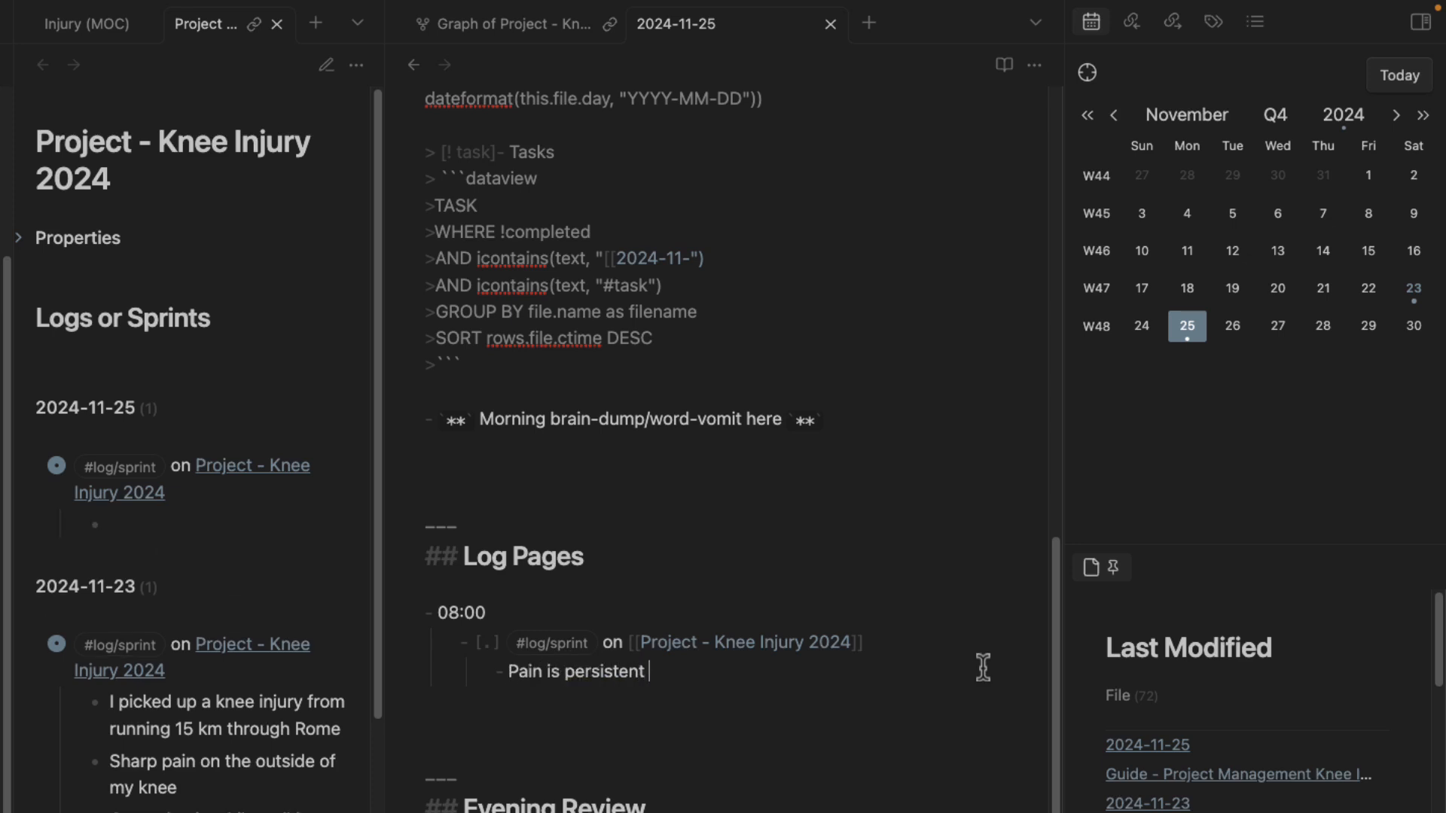
text(en when sitting)
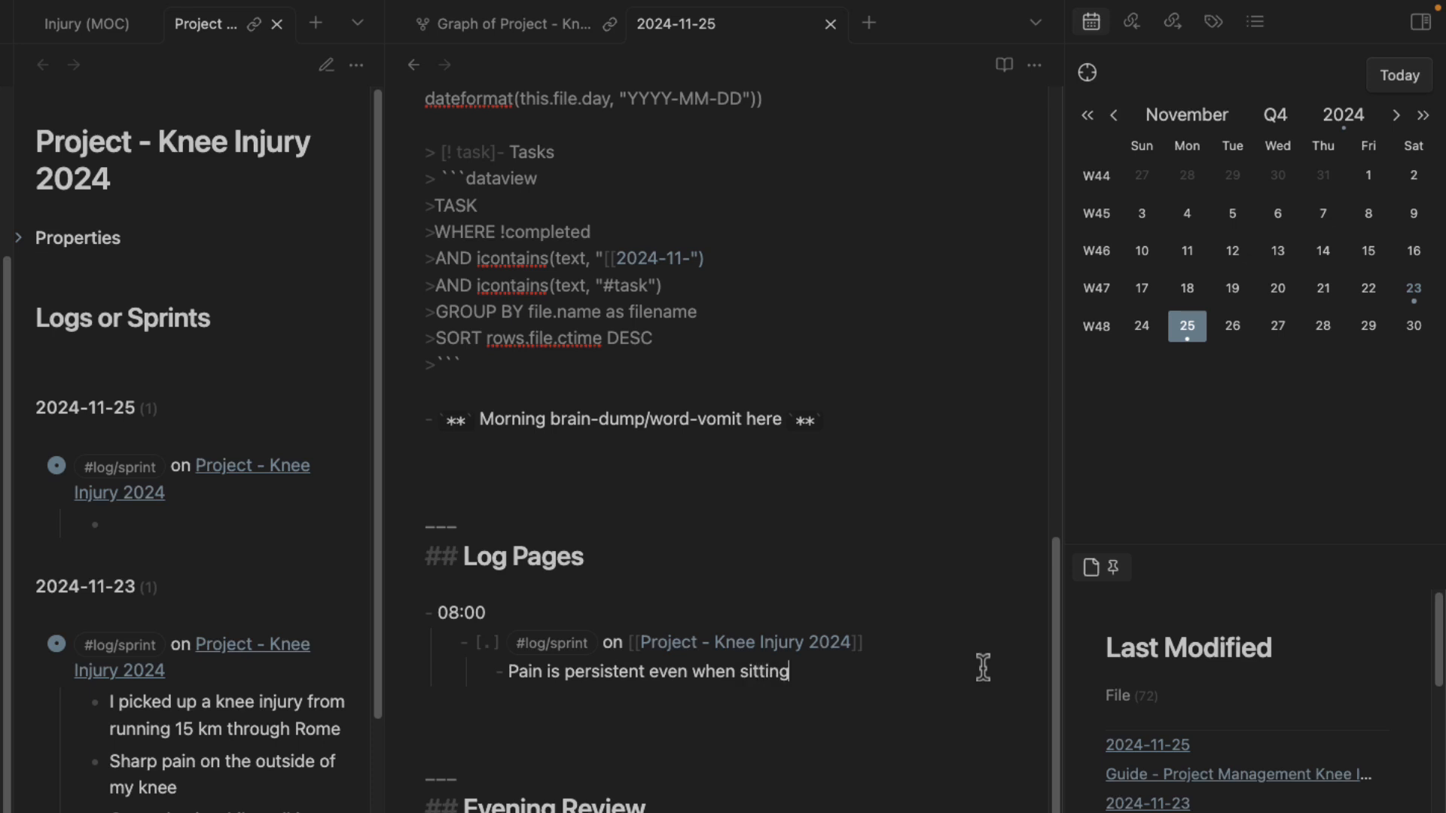
key(Return)
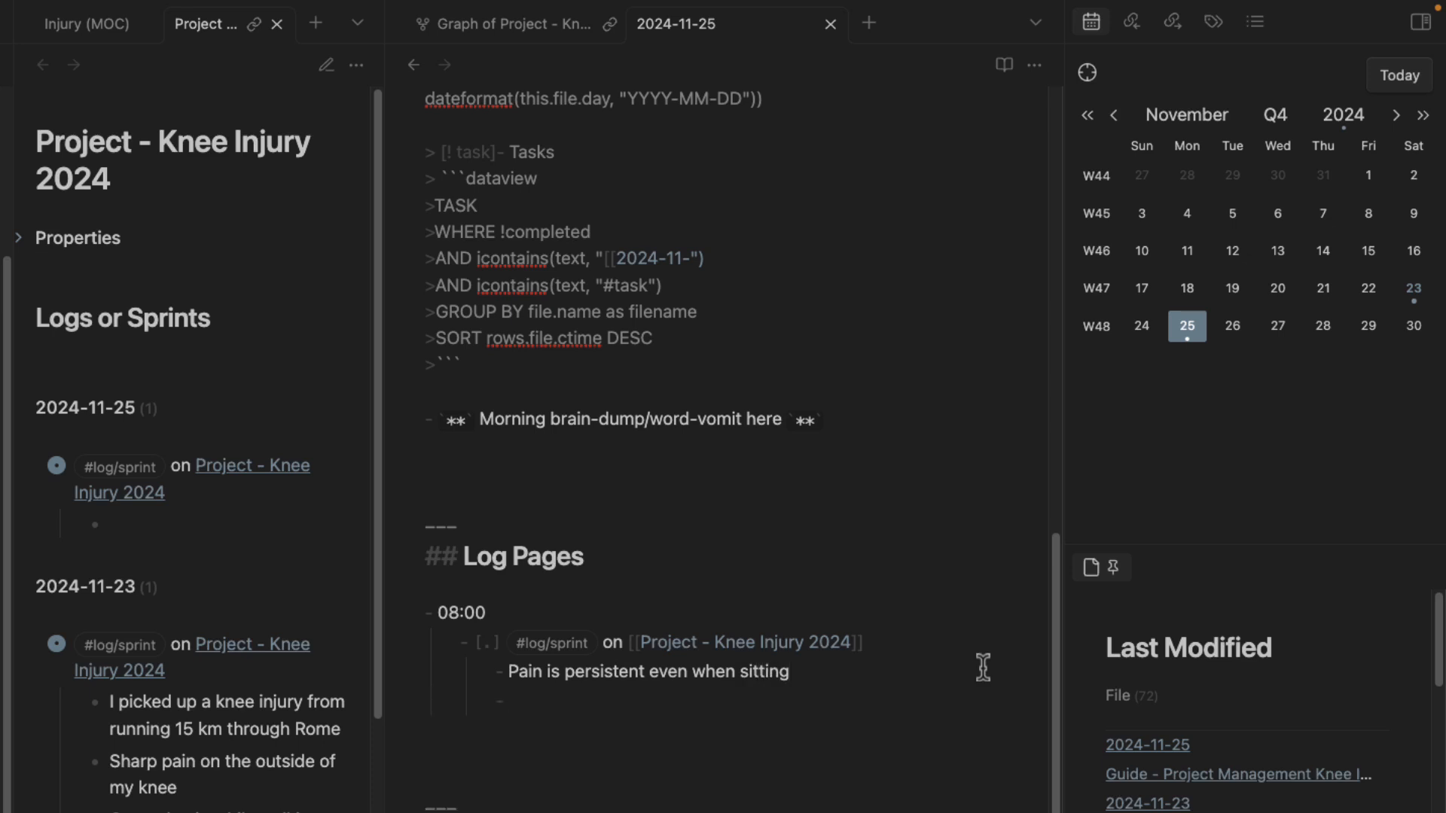
text(Not getting better with RICE)
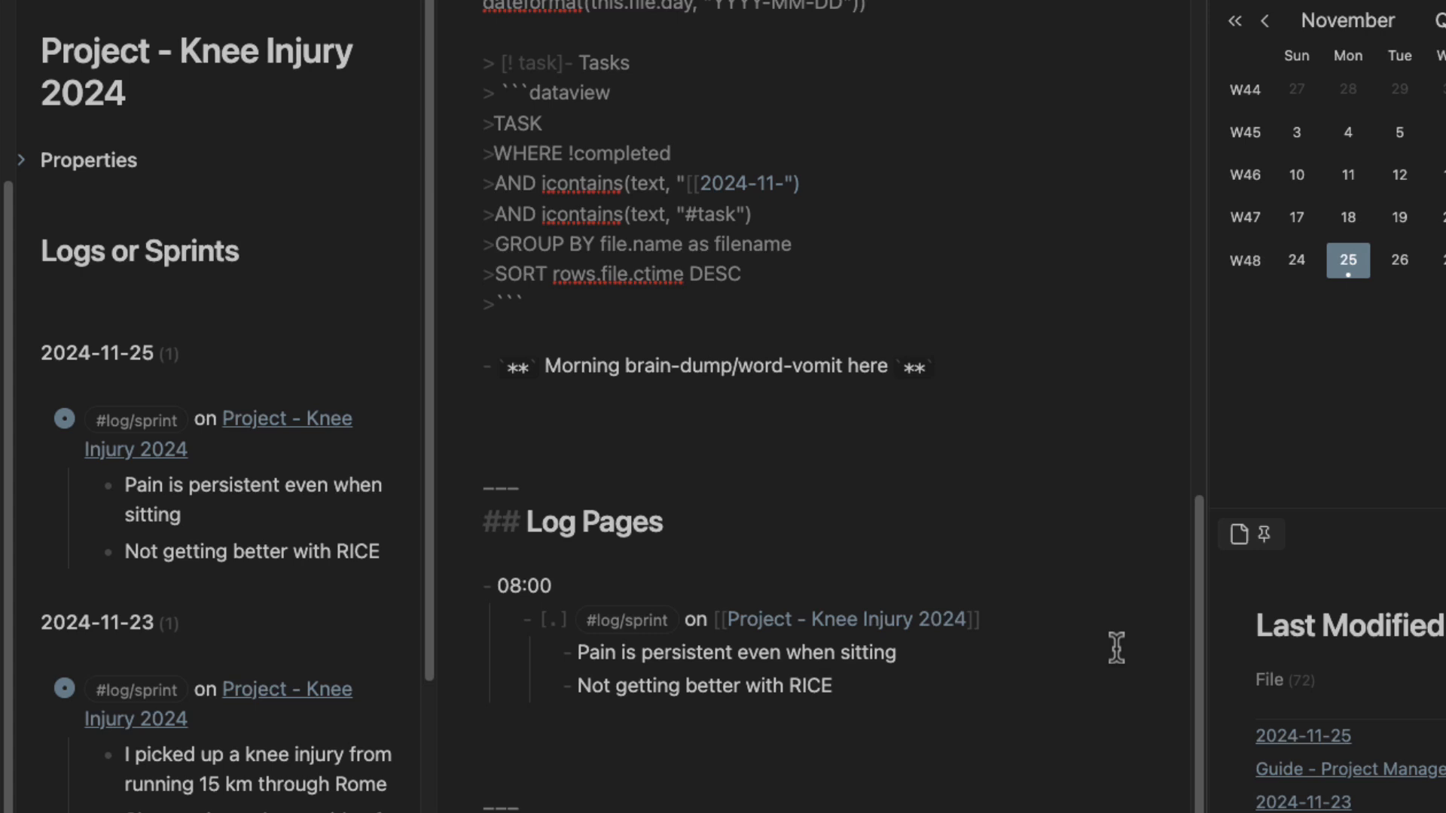
Add the checkbox item "#task Set up physio session for this week" to the sprint log and start a "[[project" link after it.
key(Return)
text([ ] #task Se)
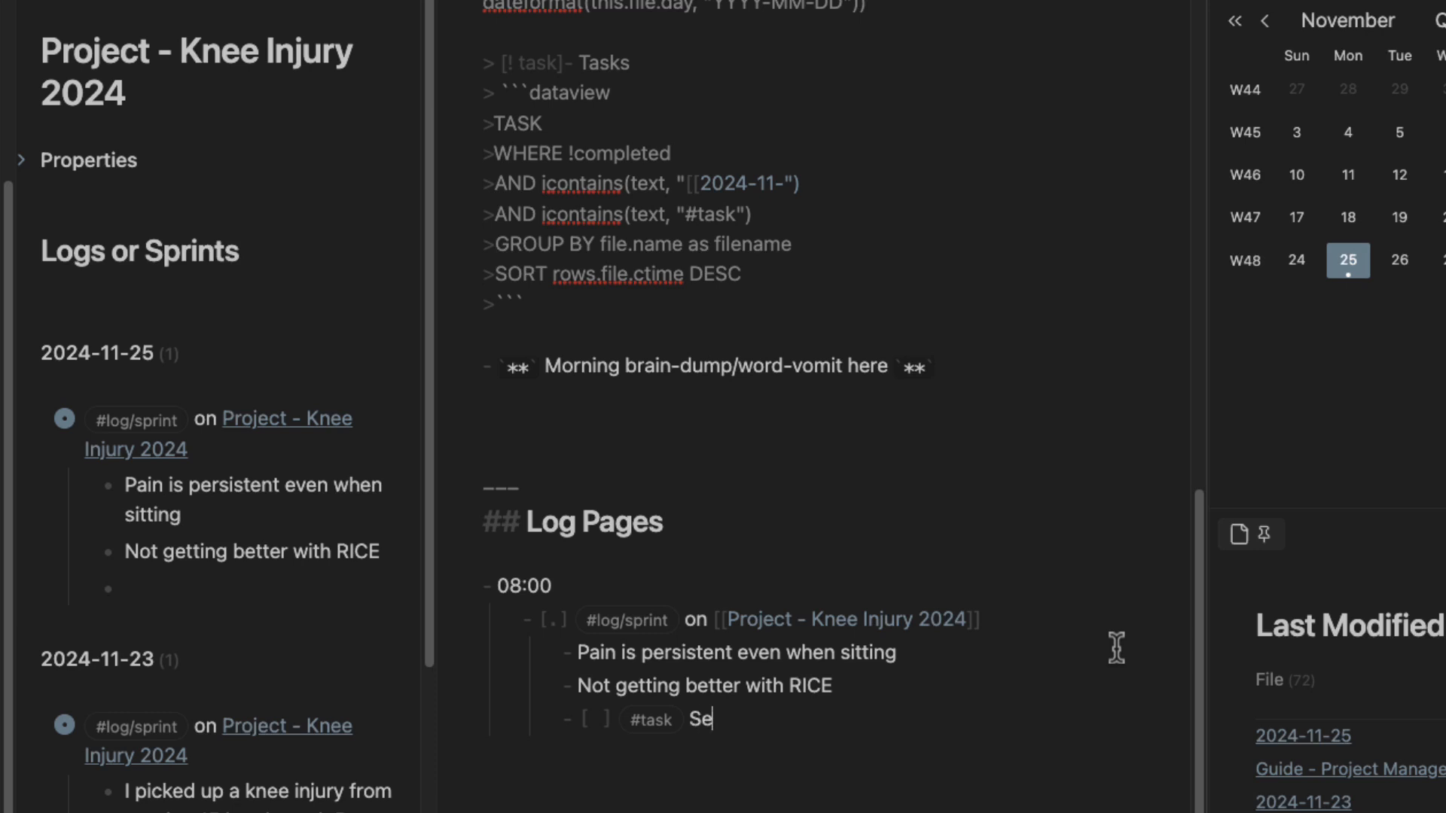
text(t up physio session)
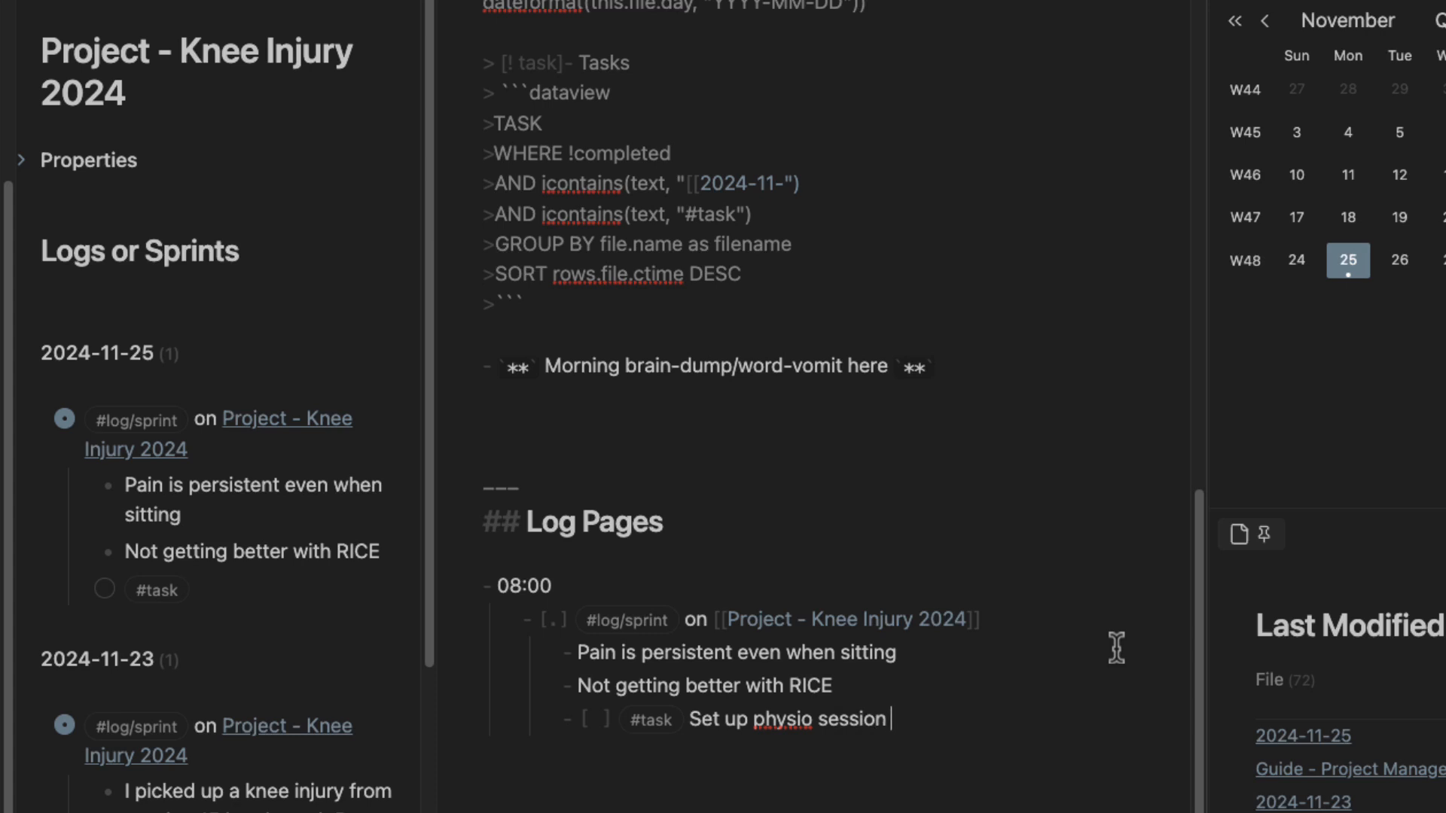
text( for this week)
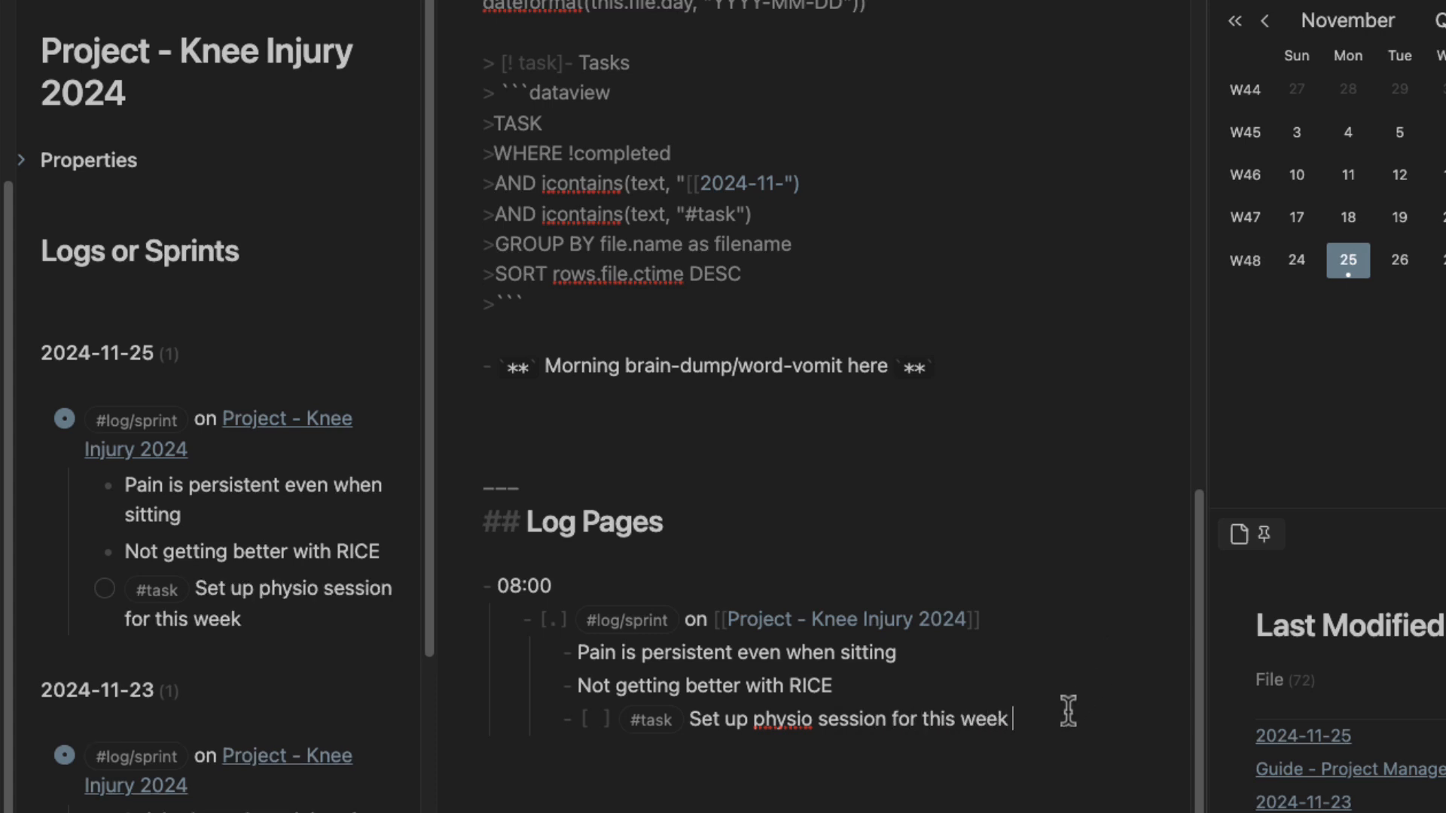
text( [[project)
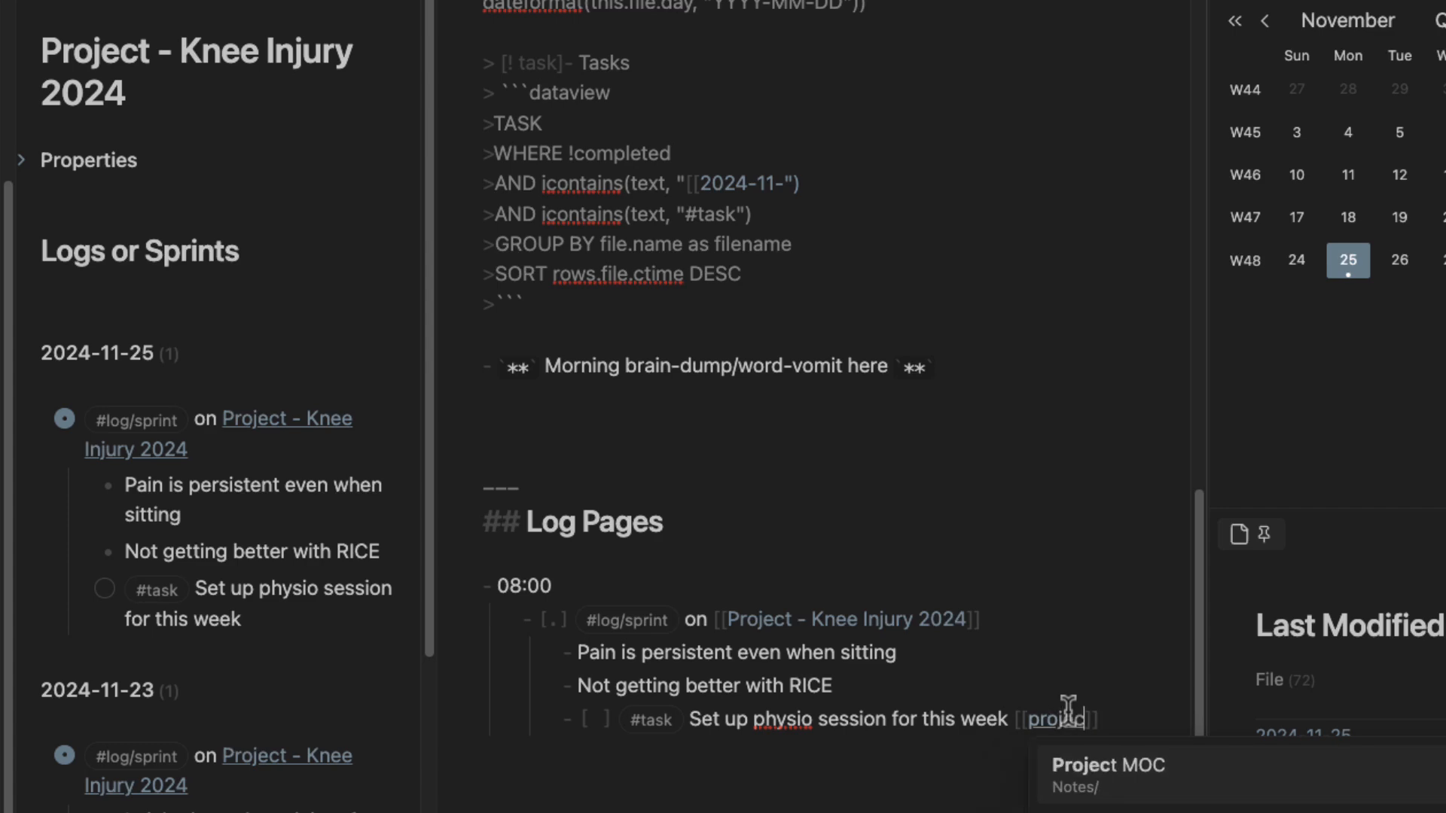
Collapse Logs or Sprints and expand Tasks and Questions in the knee injury project note.
scroll(312, 738, down, 7)
scroll(312, 738, up, 7)
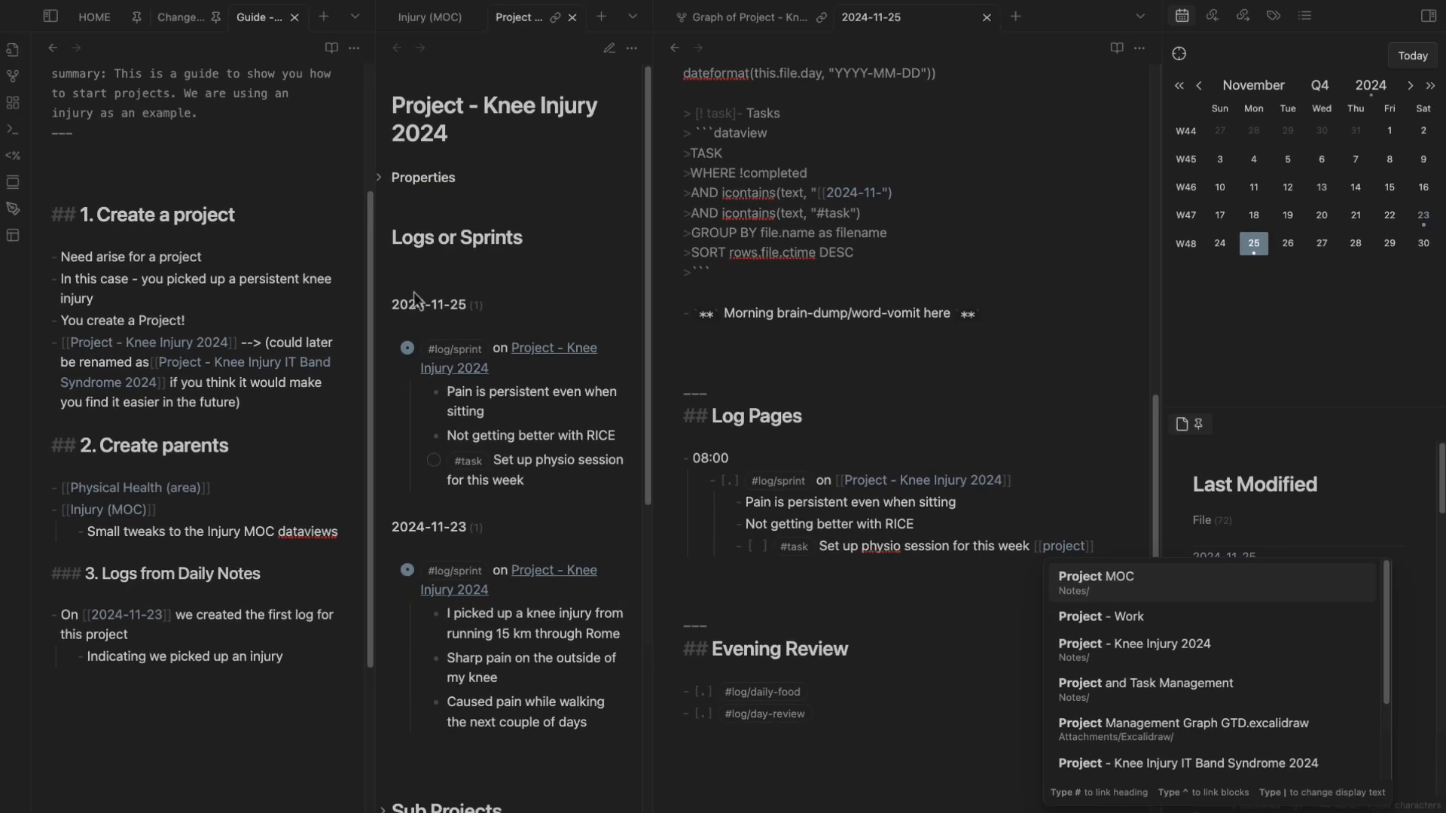
click(27, 251)
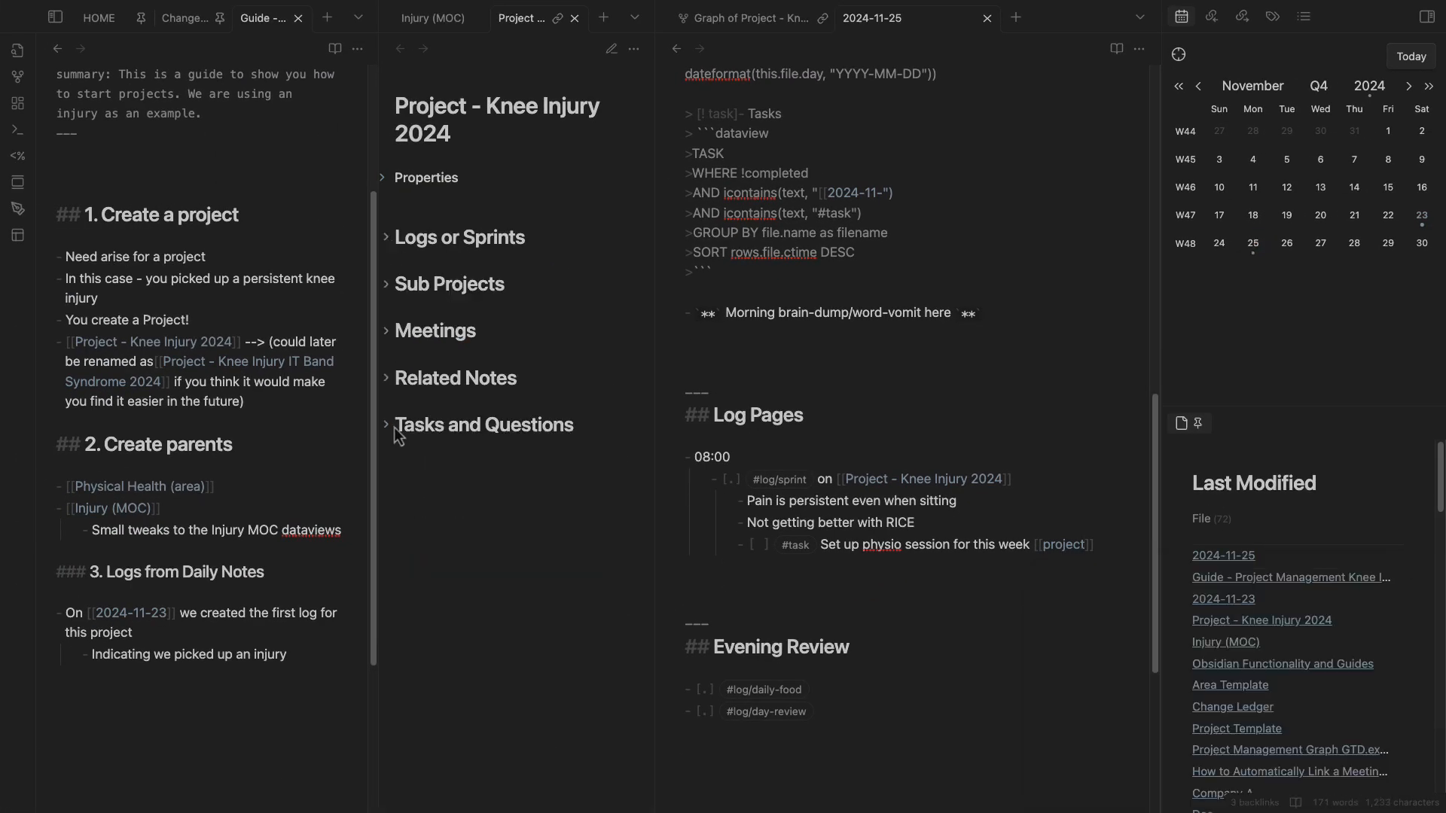
click(392, 426)
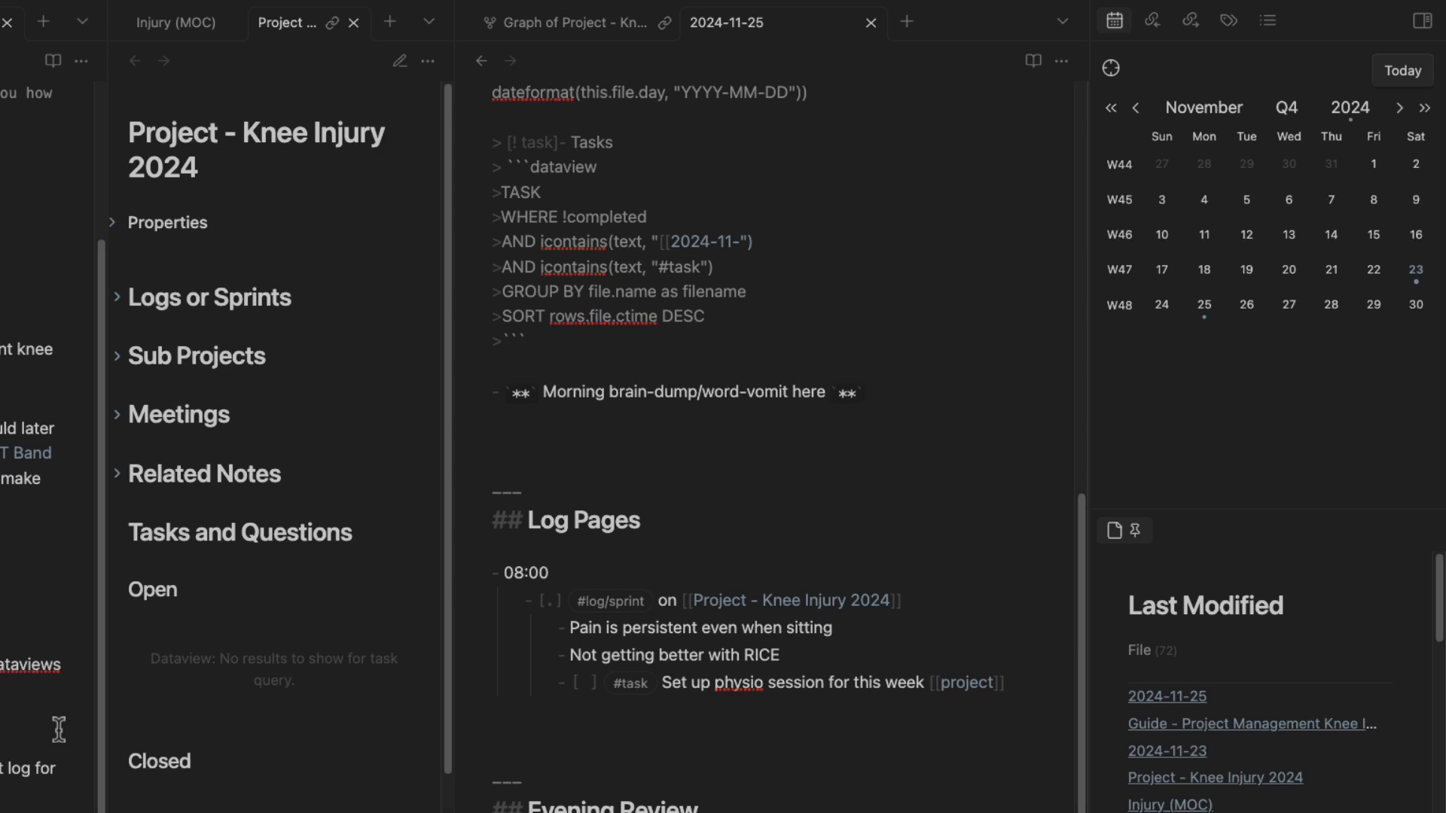
Complete the task's unfinished link so it points to Project - Knee Injury 2024.
click(1011, 683)
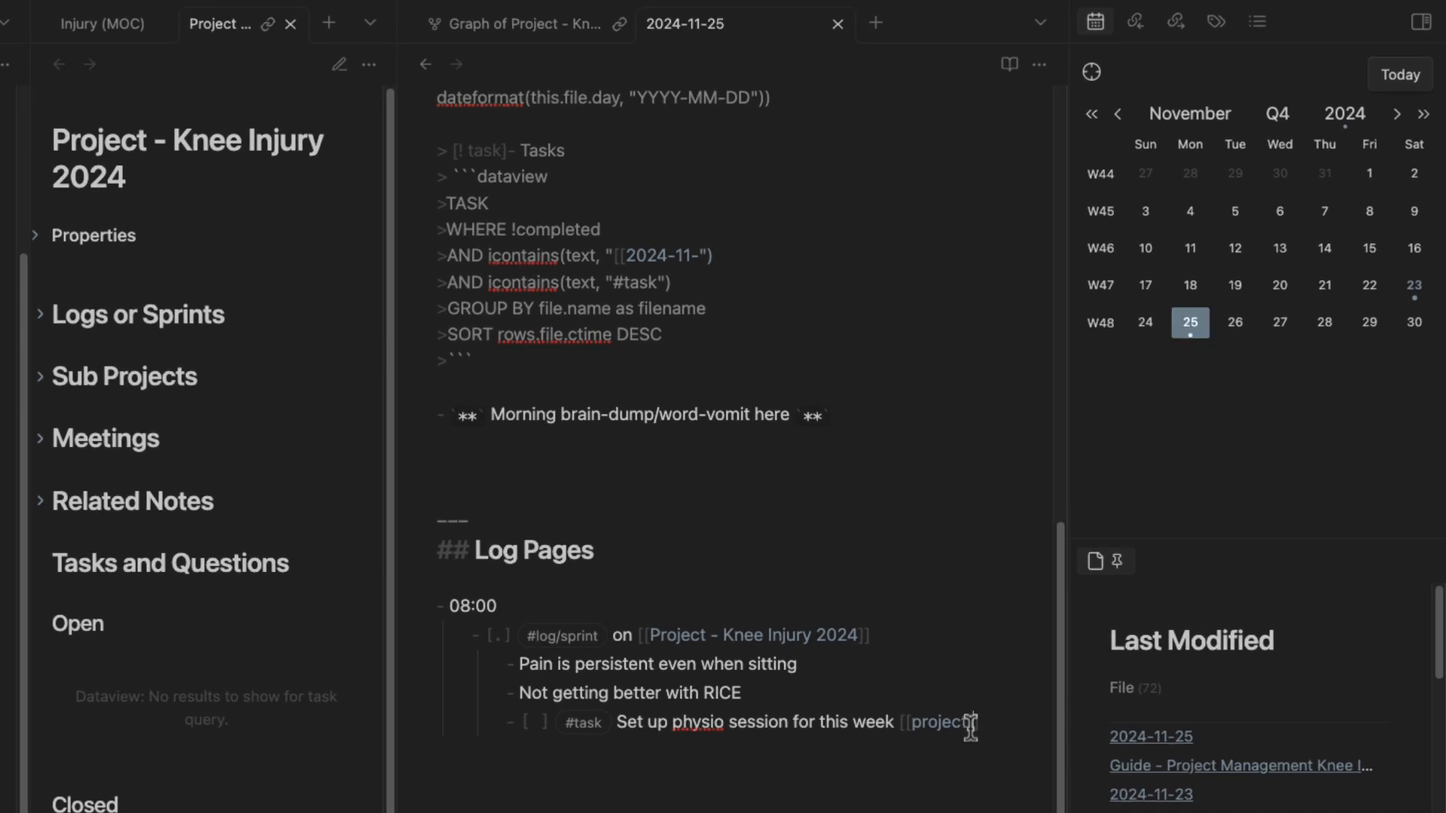
text(- kn)
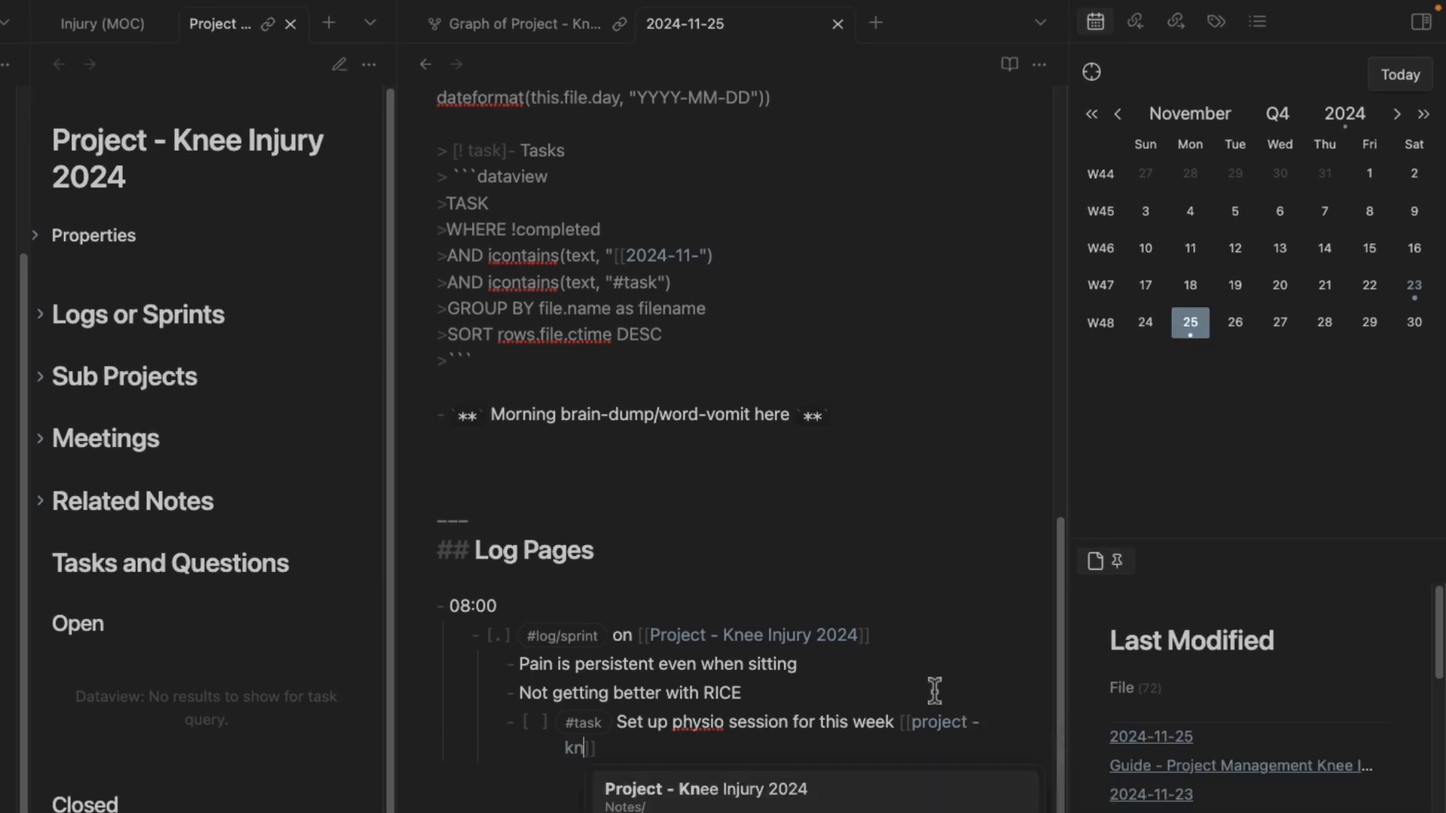
key(Return)
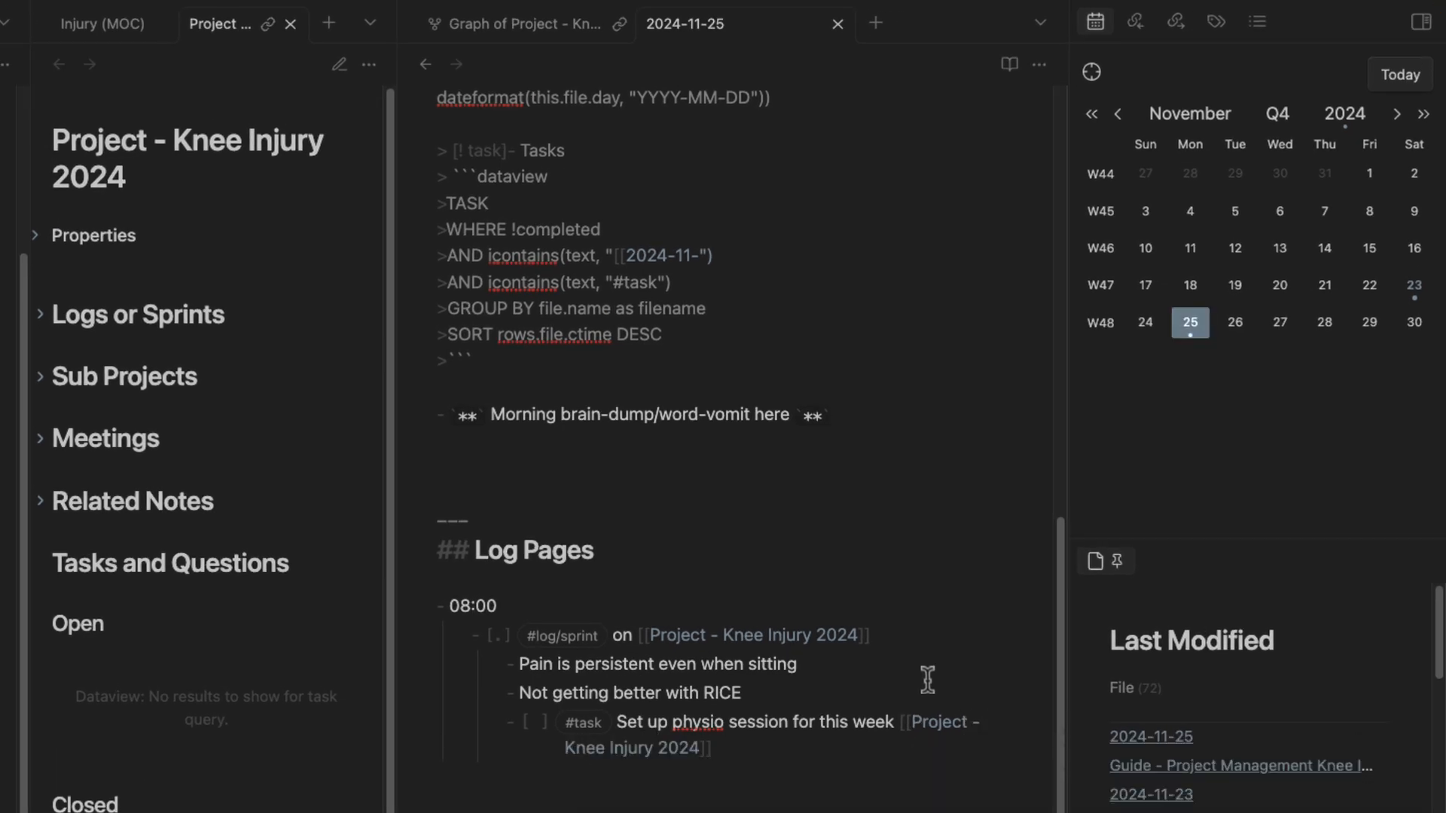
right_click(696, 721)
click(628, 752)
click(756, 744)
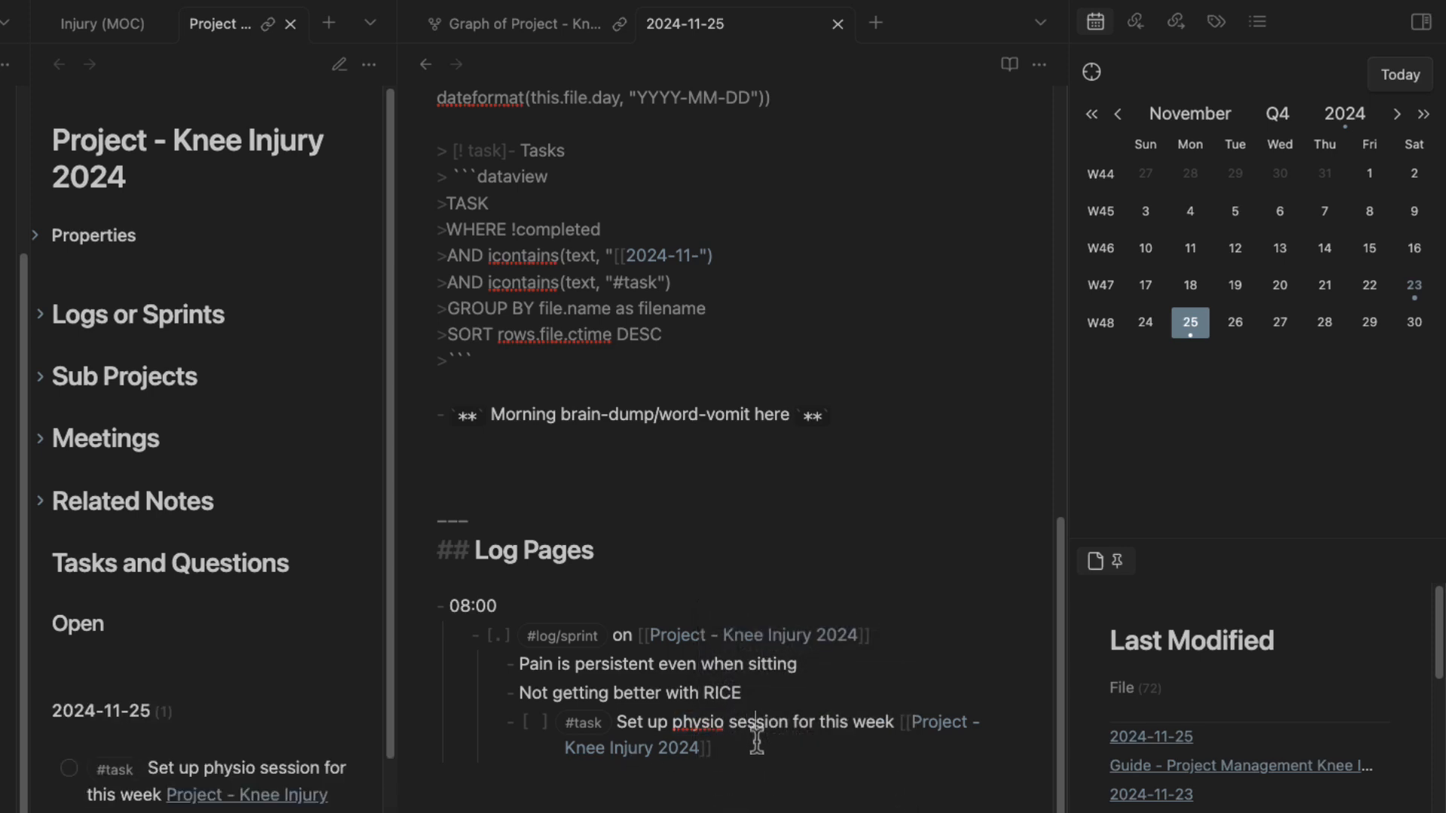
click(695, 722)
key(BackSpace)
key(BackSpace)
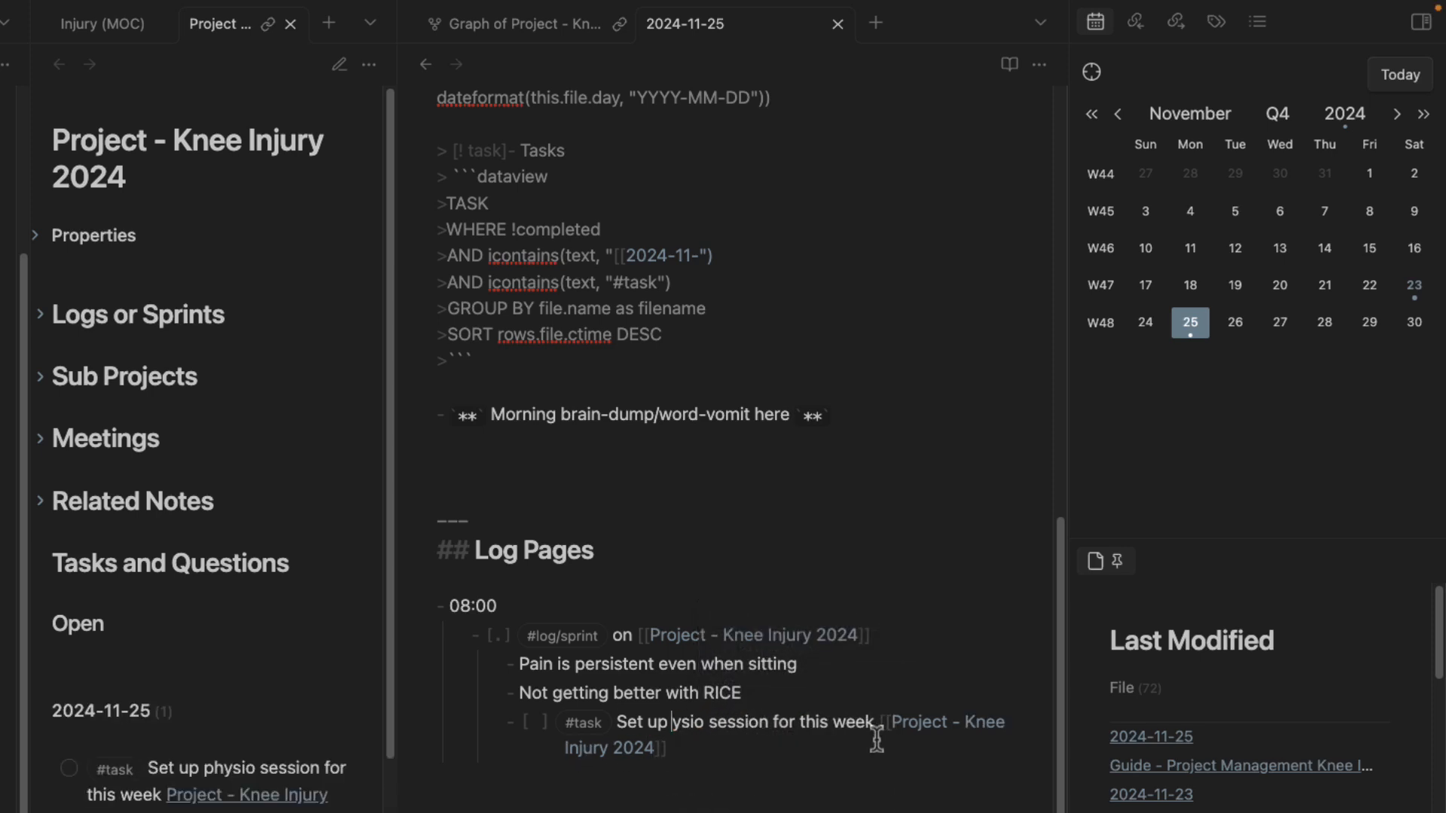
text(f)
click(879, 743)
key(ctrl+z)
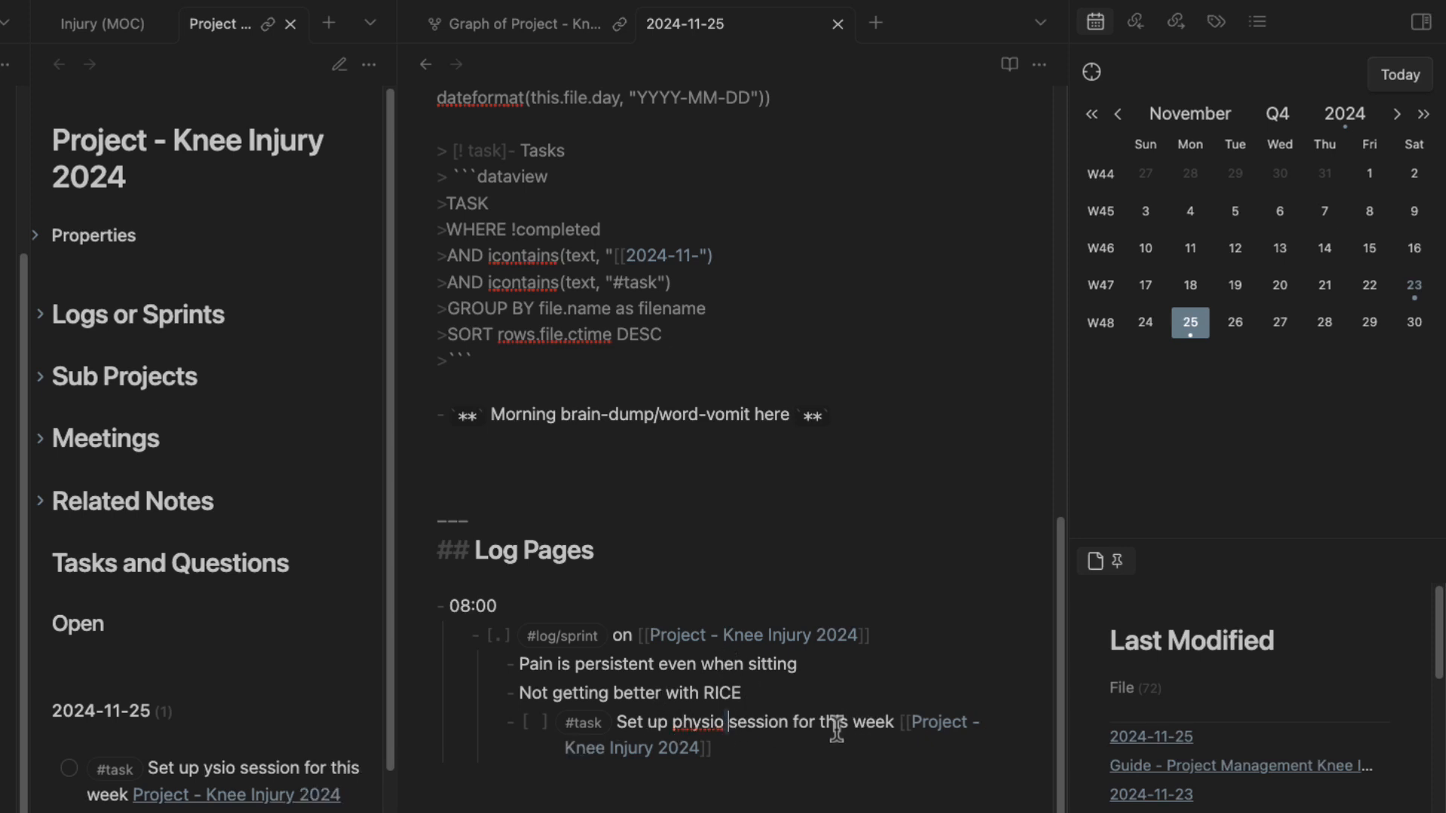
Extend "physio" to "physiotherapy" in the task text.
text(therapy)
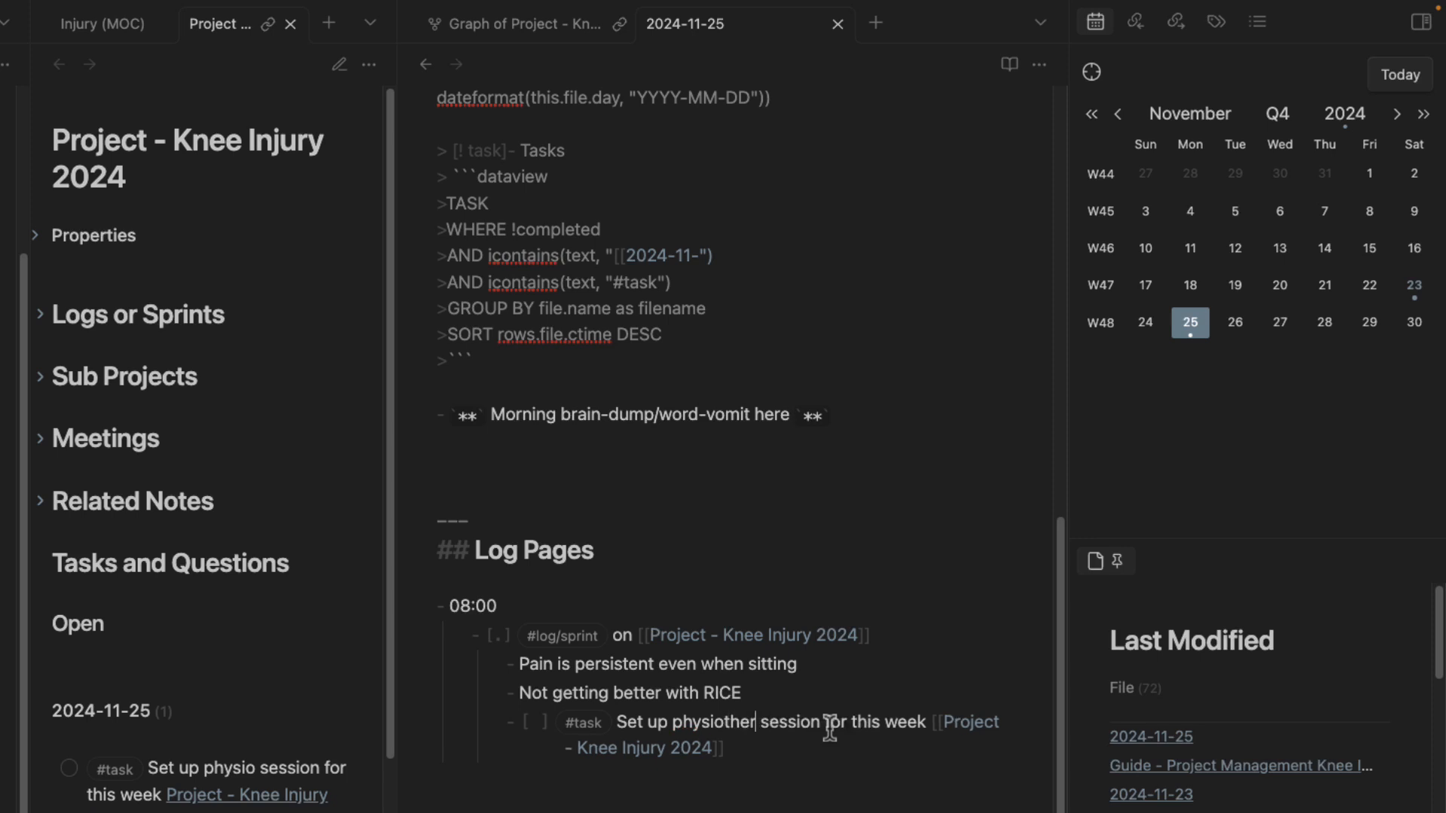
click(803, 762)
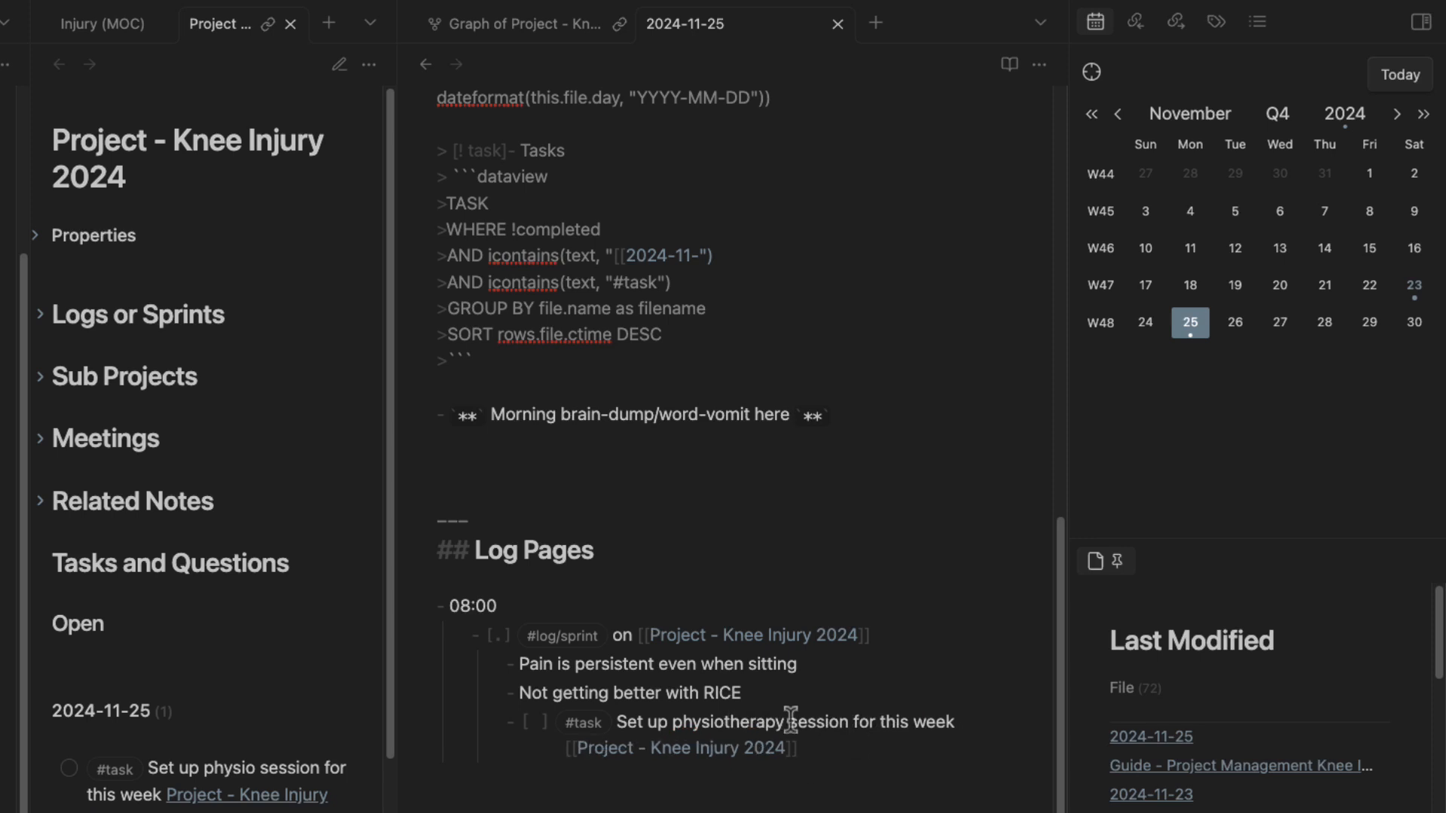
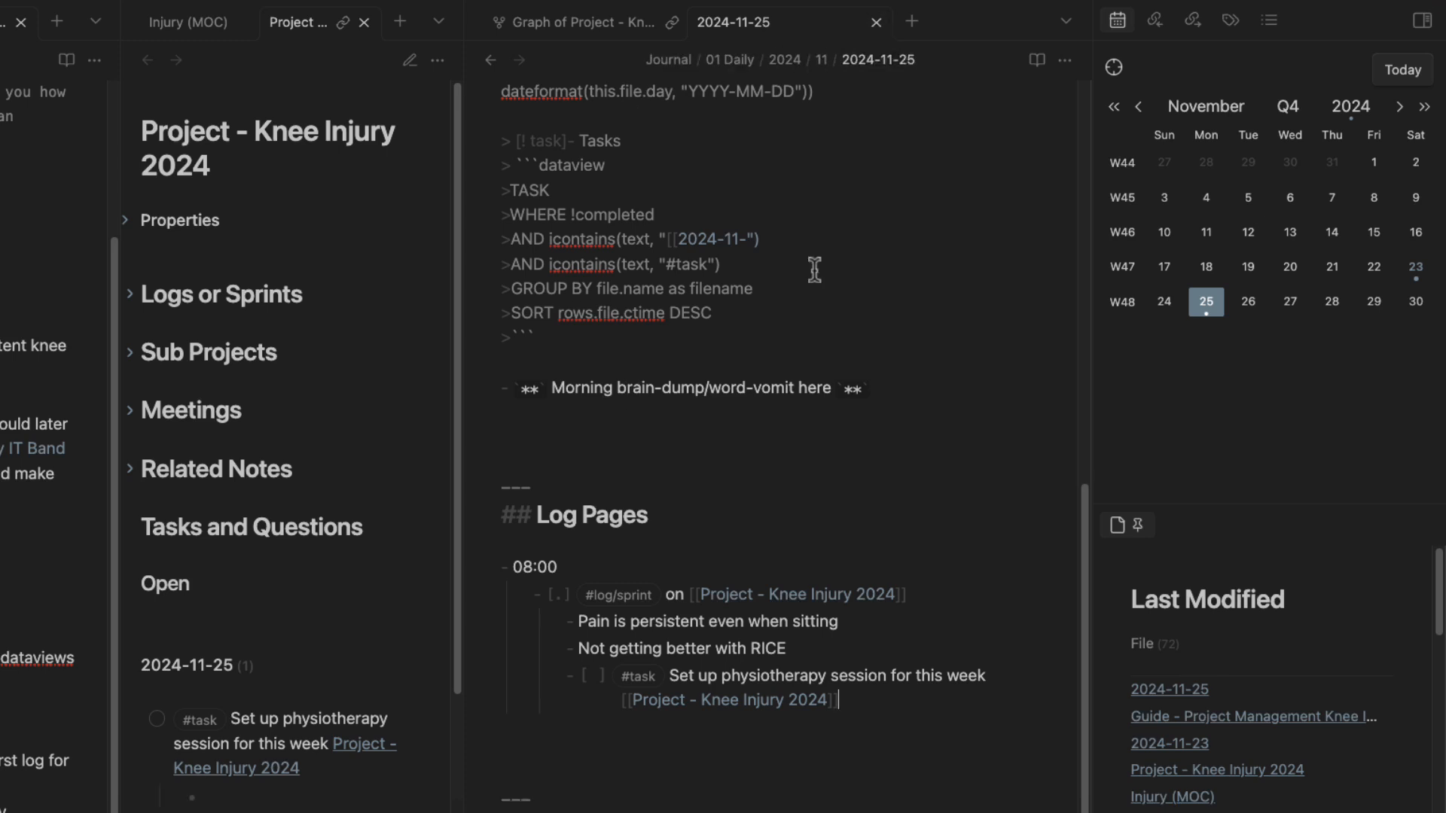
Close the 2024-11-25 daily note and dock the project's graph view in a widened sidebar.
click(876, 23)
drag(1071, 40, 1154, 28)
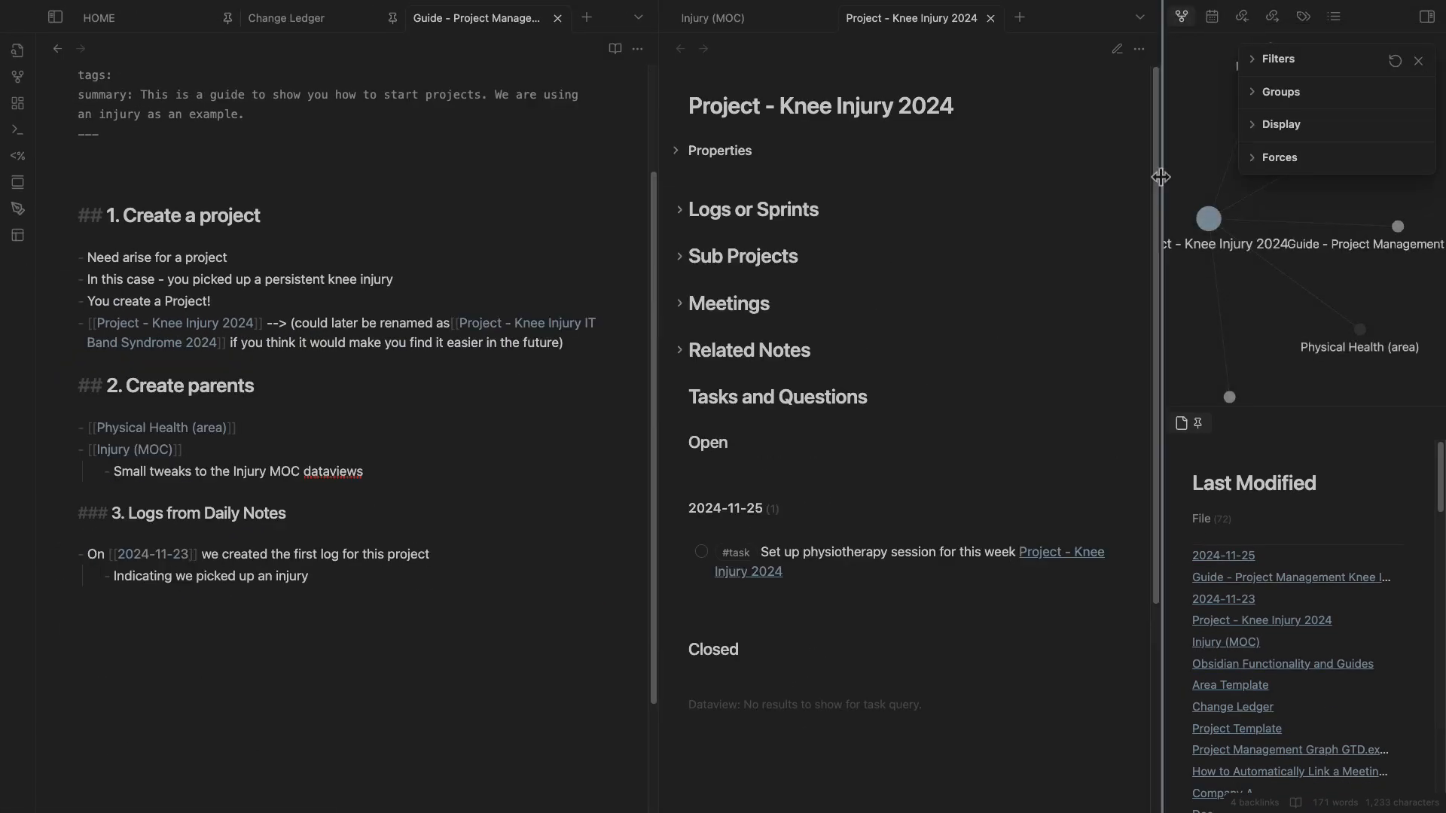
drag(1161, 176, 1097, 176)
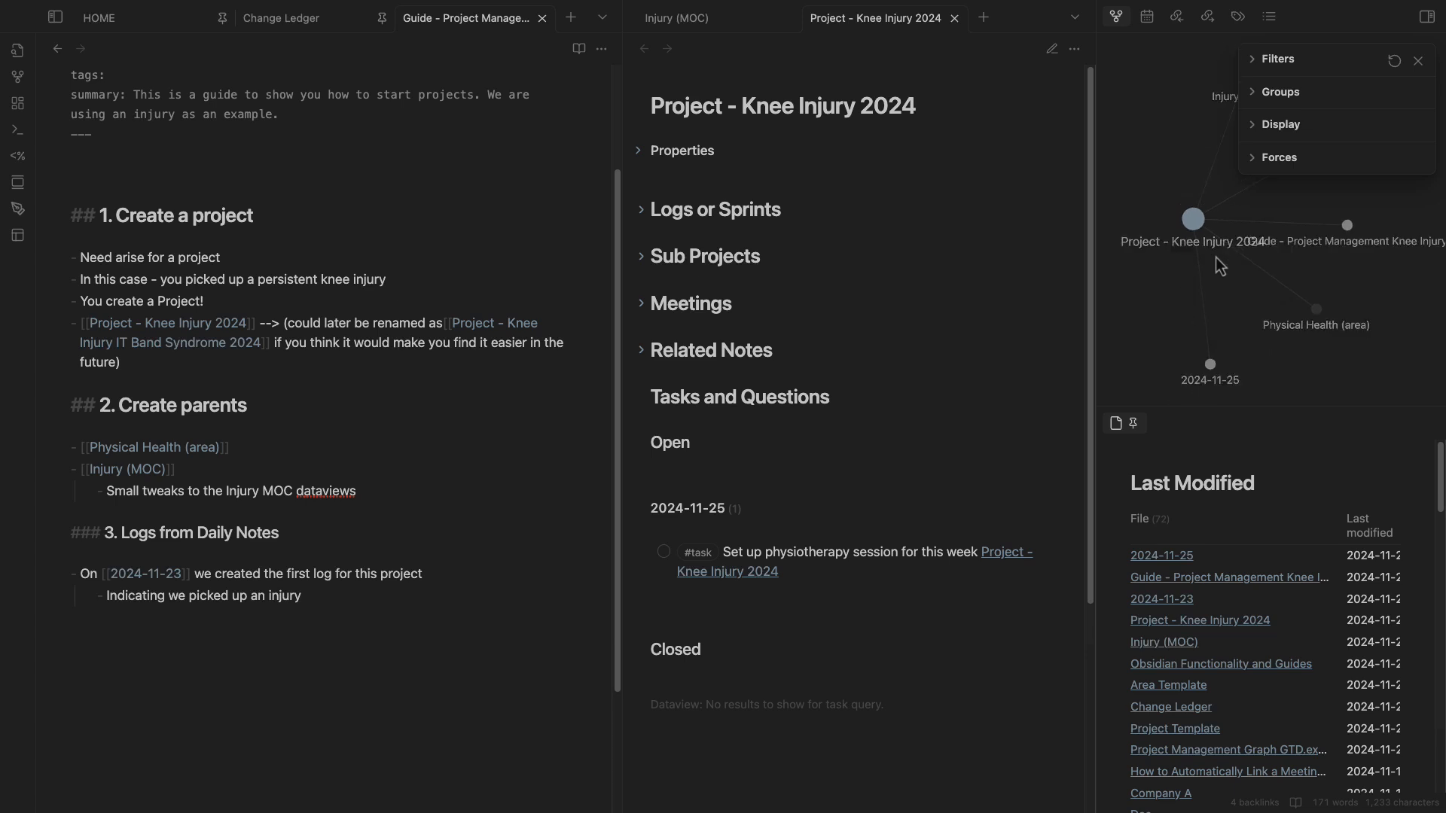
Close the graph settings and the Project - Knee Injury 2024 and Injury (MOC) notes beside the guide.
click(1418, 61)
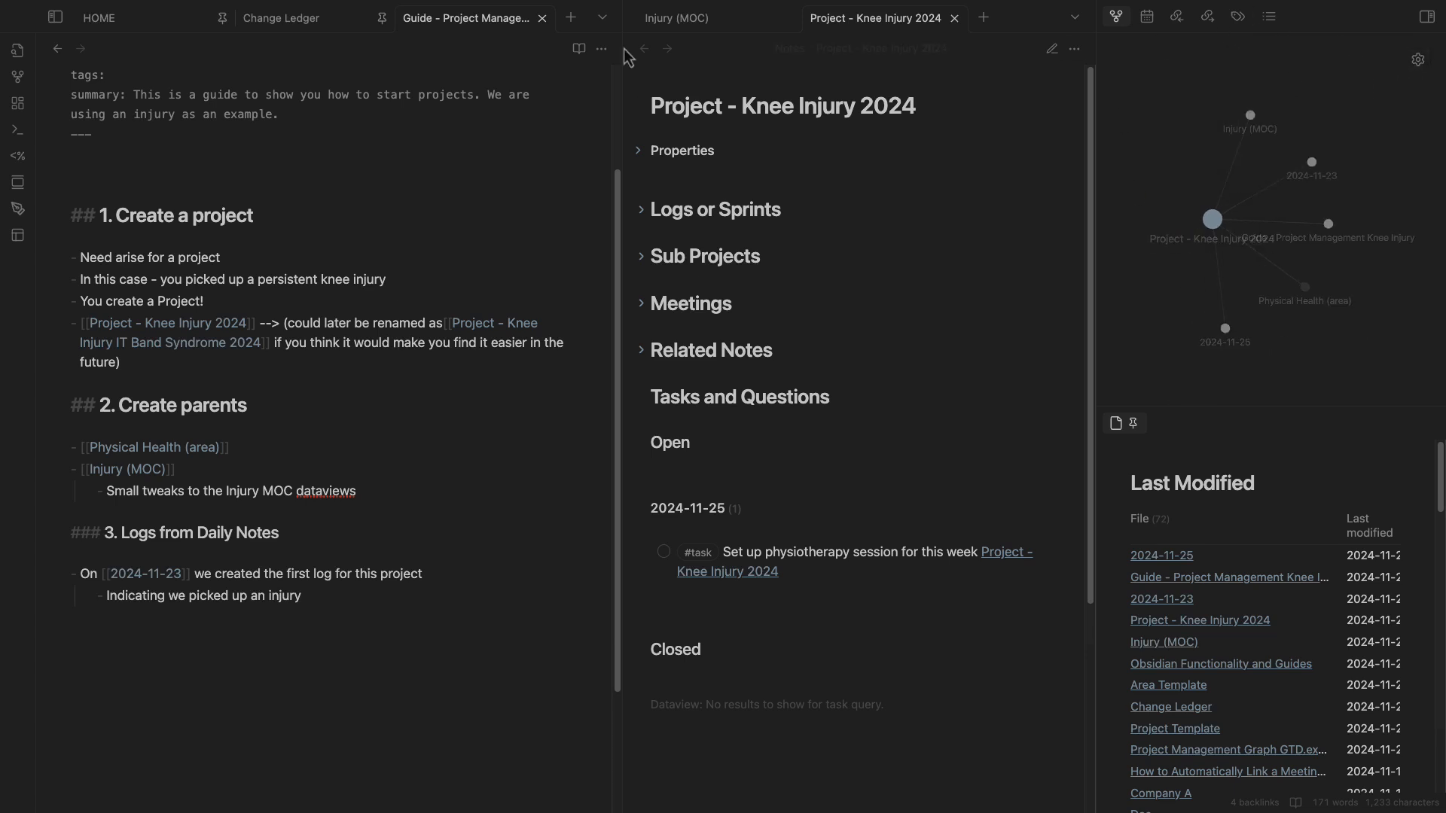
click(954, 19)
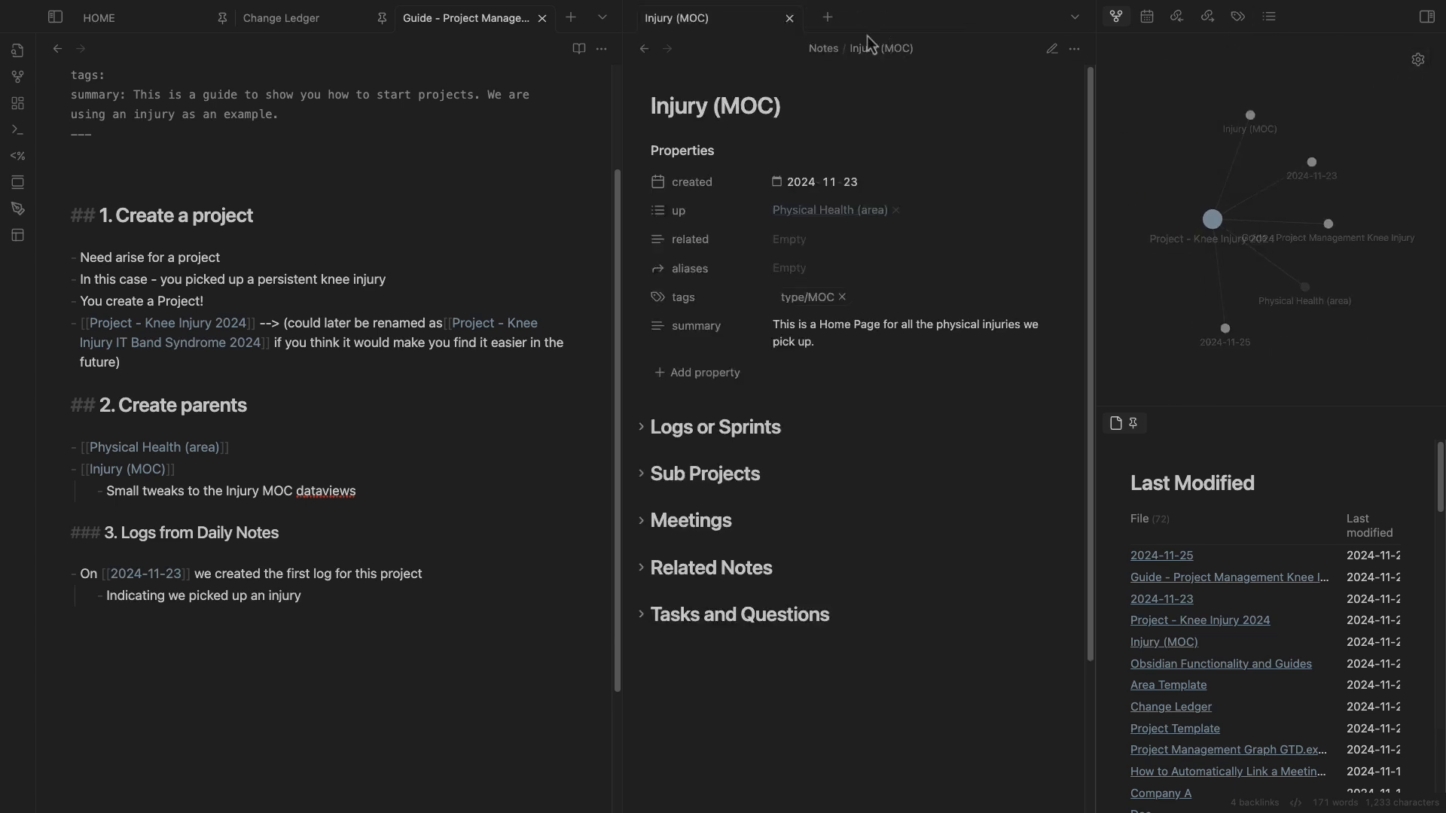
click(788, 18)
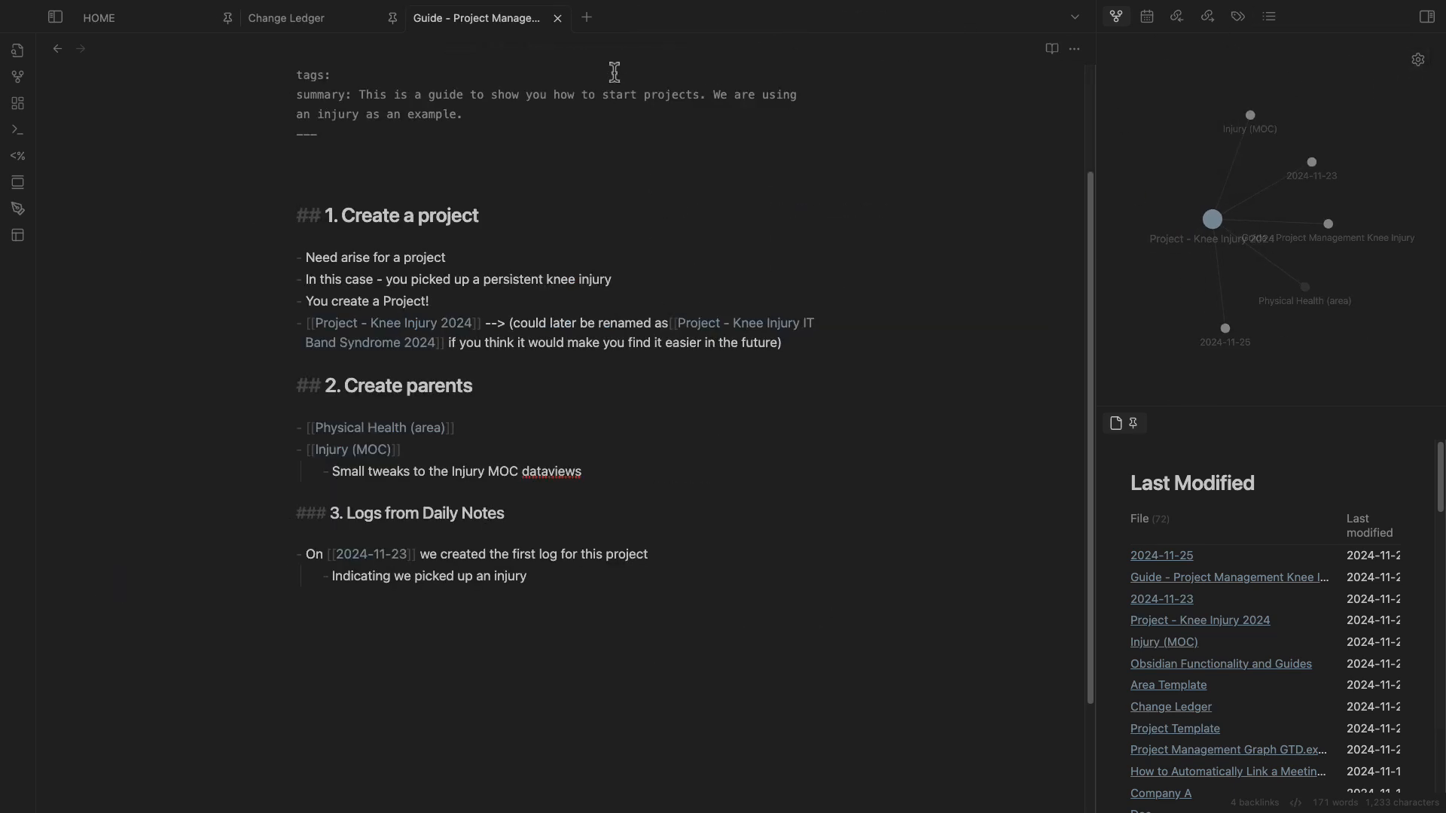
Open an empty tab in a split beside the guide and narrow the guide's pane.
click(586, 18)
drag(599, 18, 962, 241)
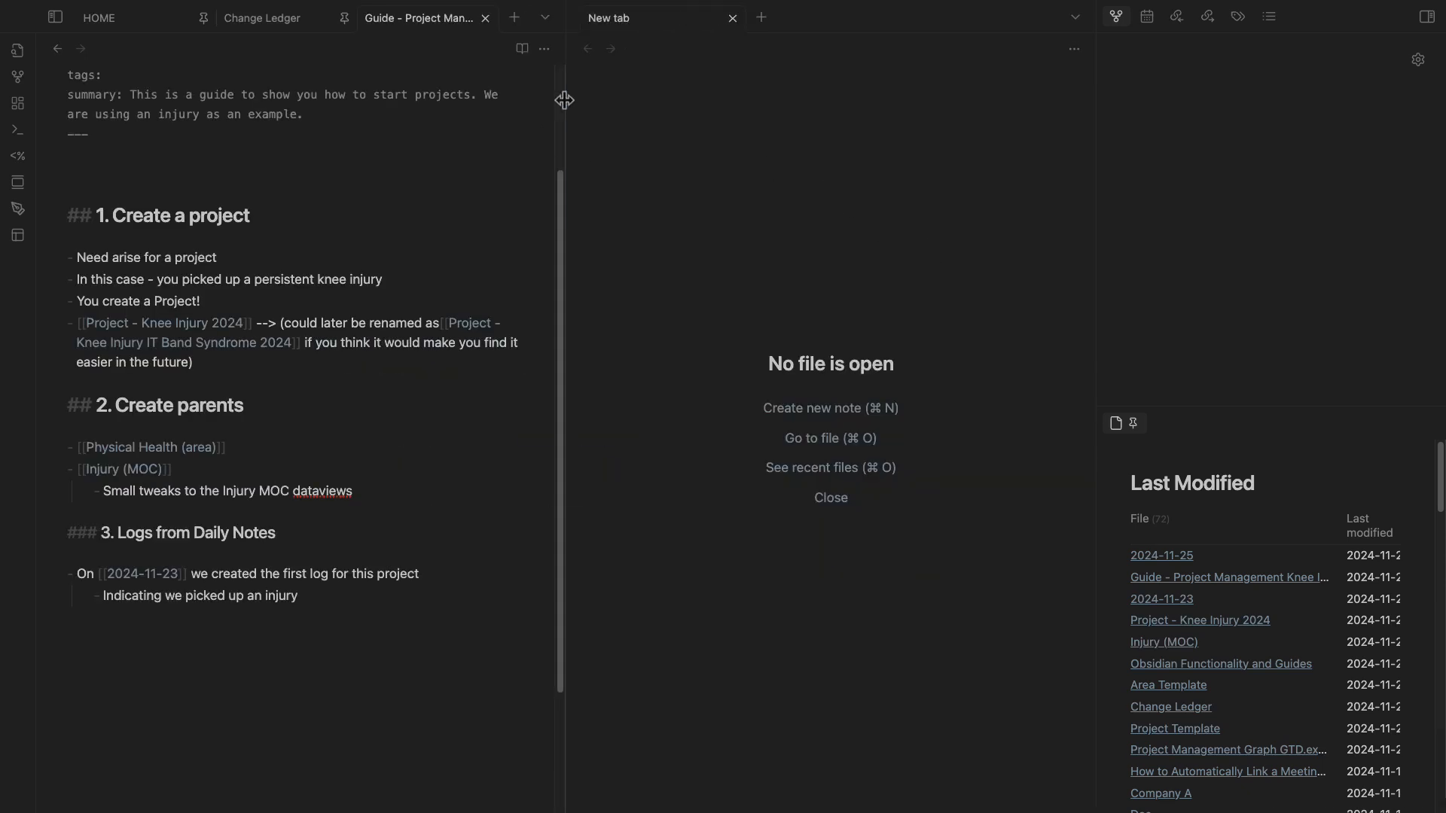
drag(564, 100, 389, 121)
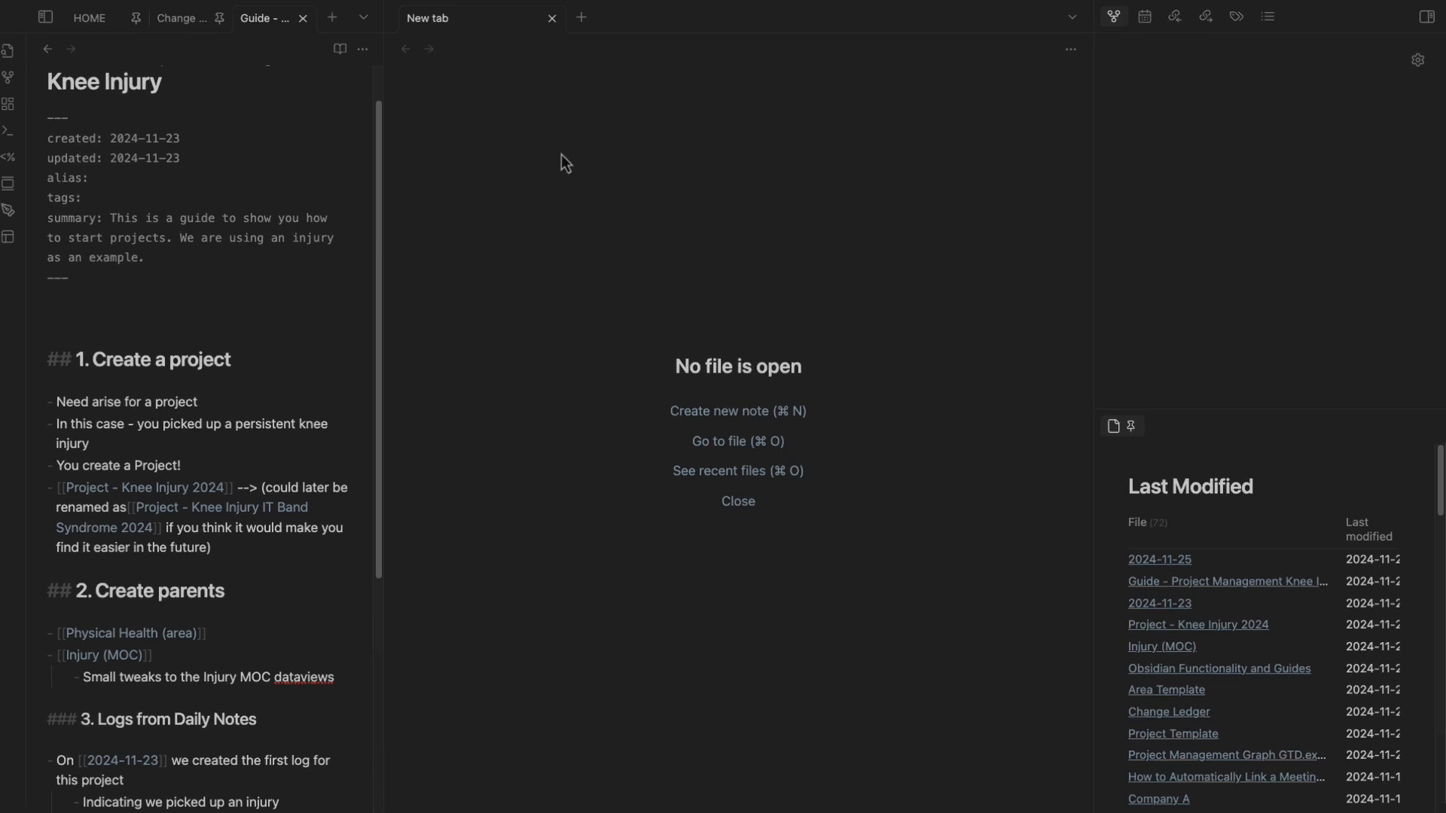
Find and open the Project - Knee Injury 2024 note in the empty tab.
key(super+o)
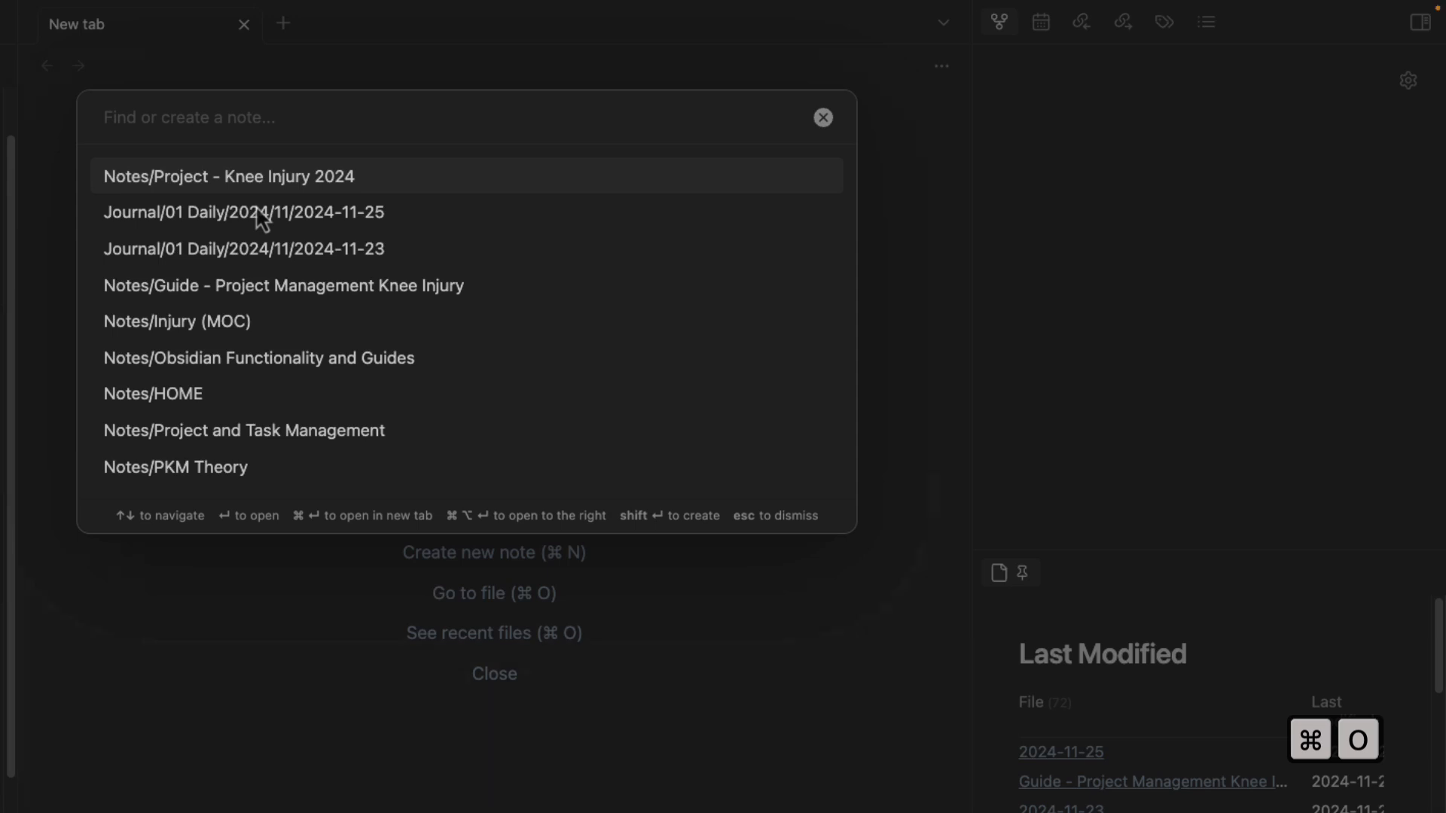
text(project - )
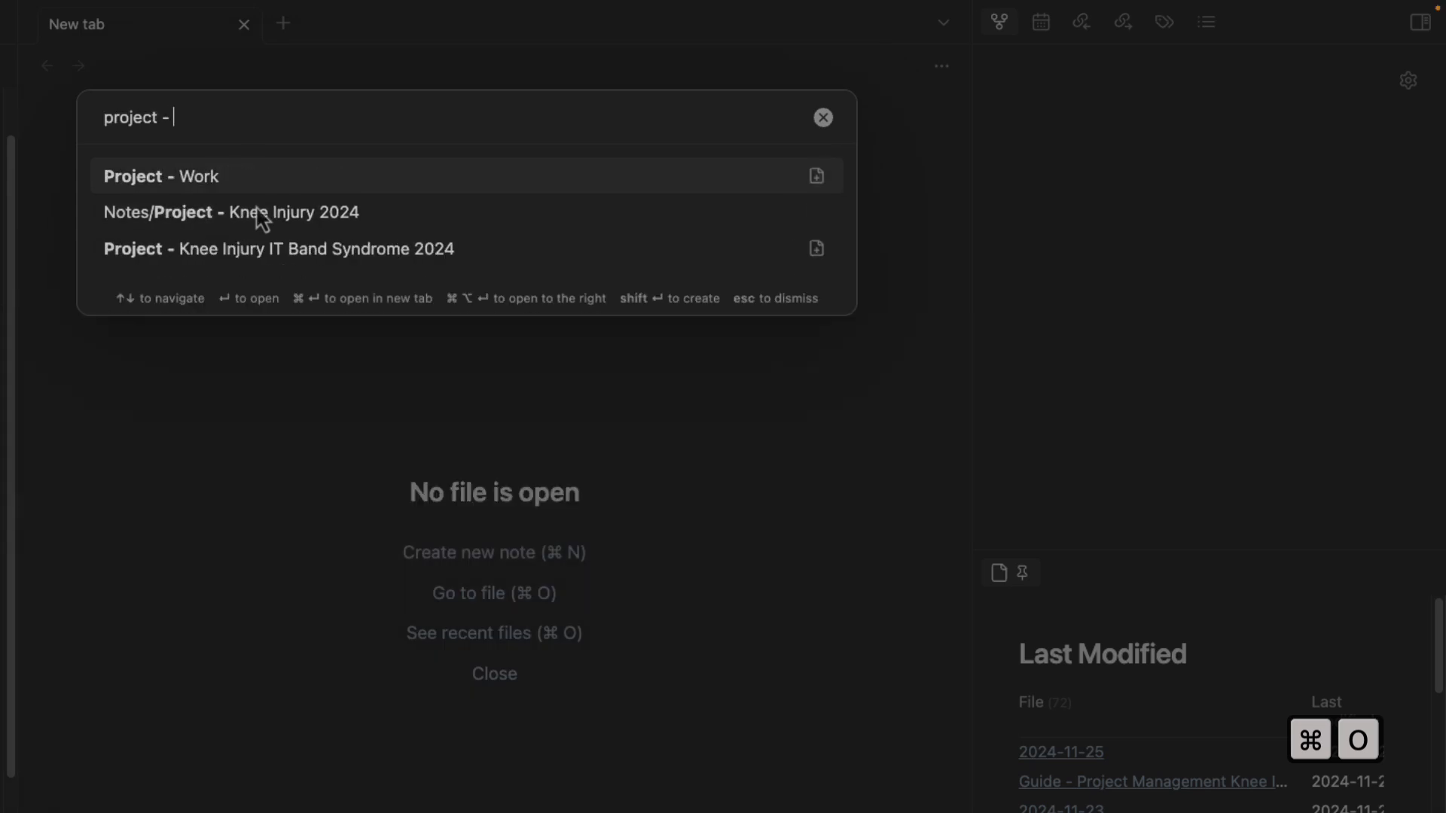
text(kne)
key(Return)
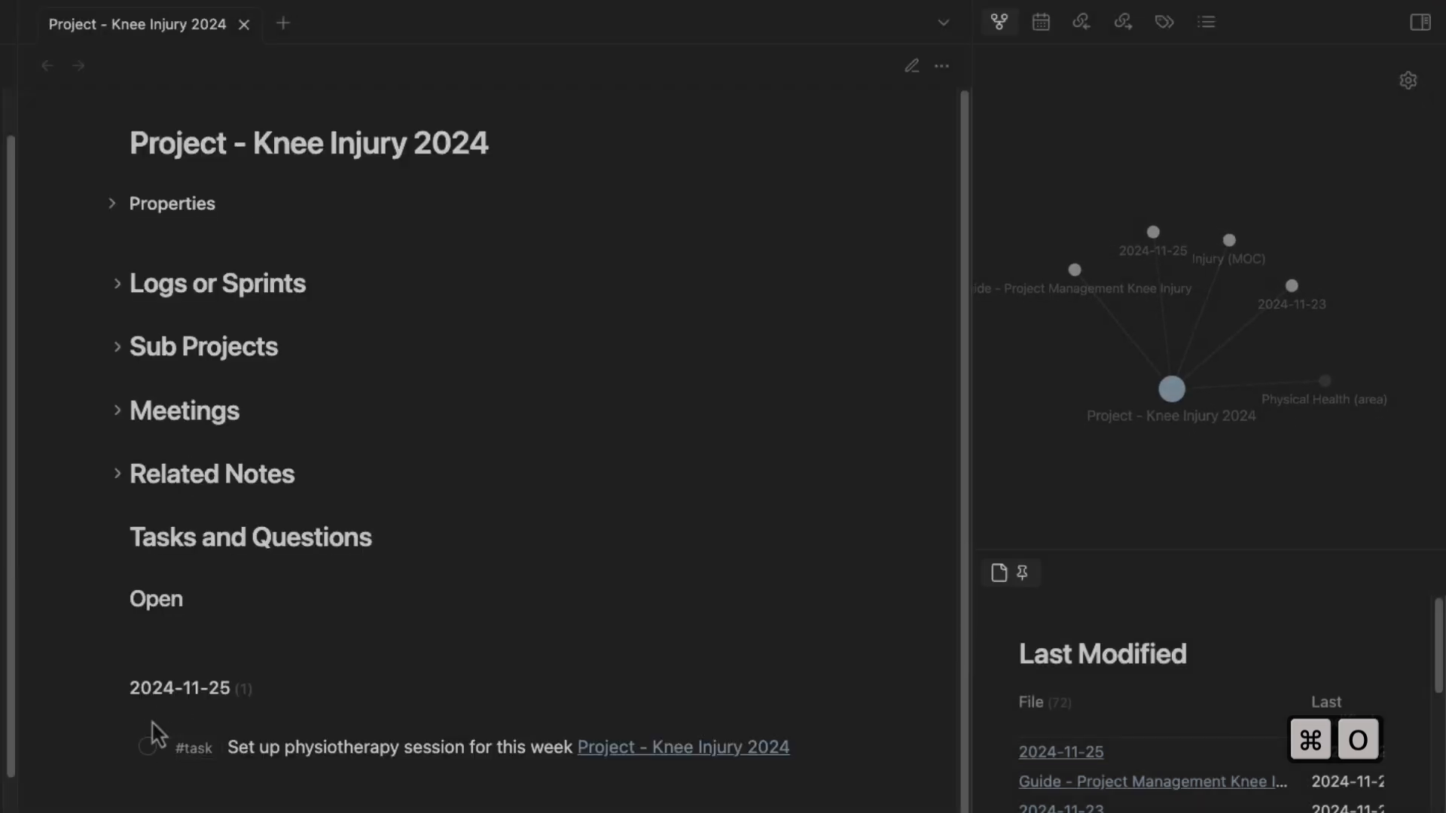
Collapse the Closed list under Tasks and Questions and leave the Open list expanded.
click(116, 603)
click(116, 661)
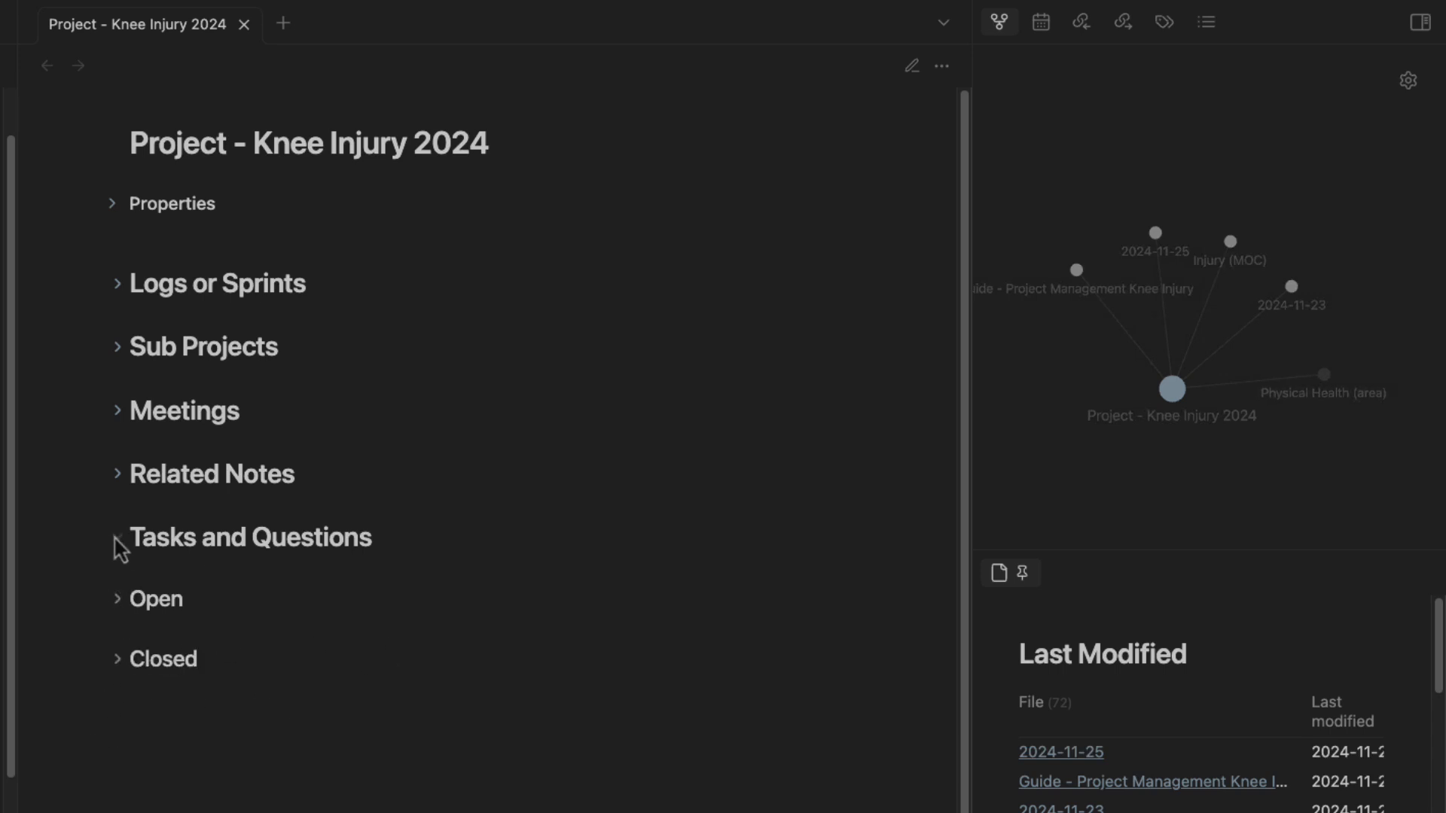
click(115, 537)
click(117, 538)
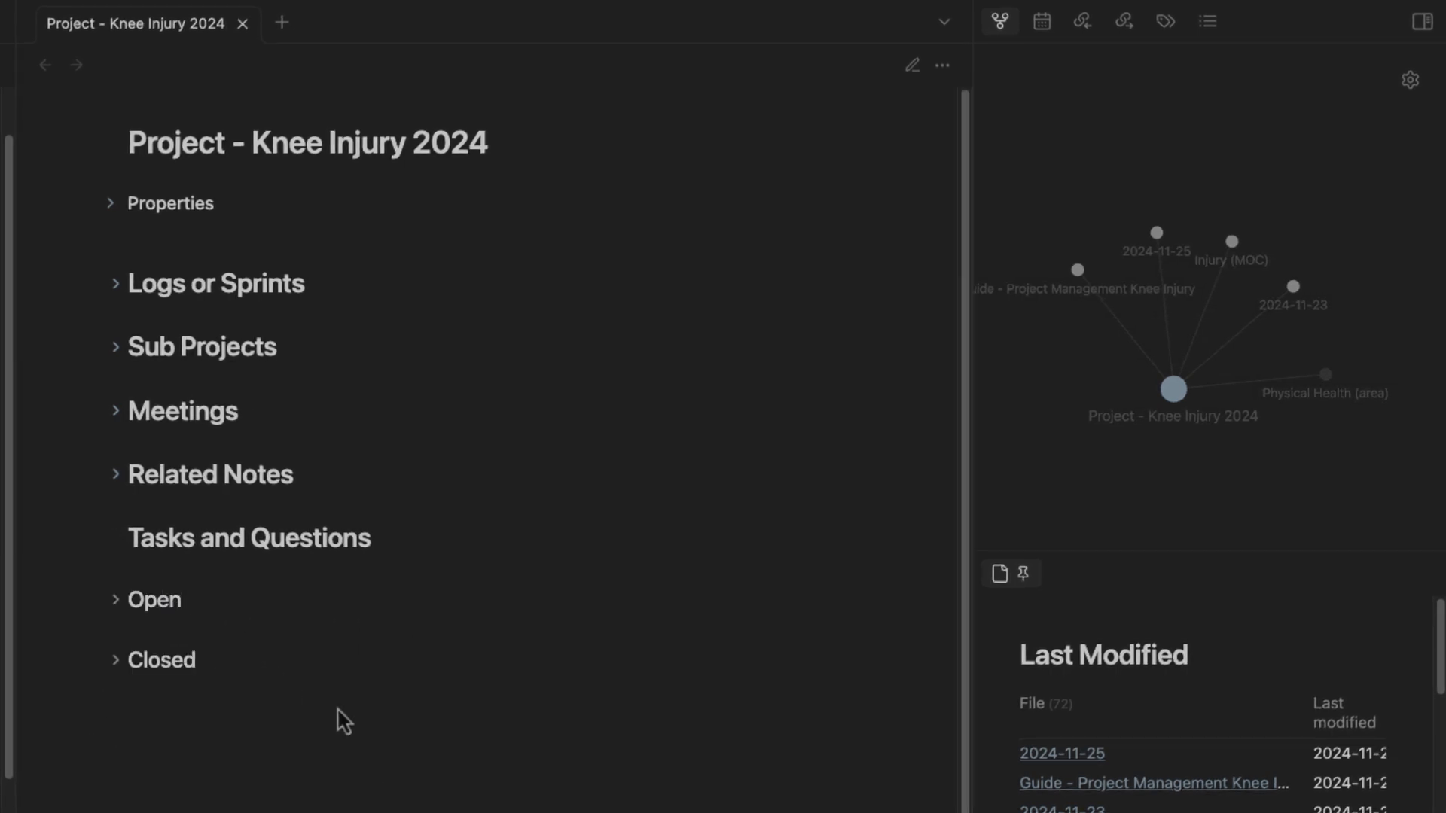
click(115, 607)
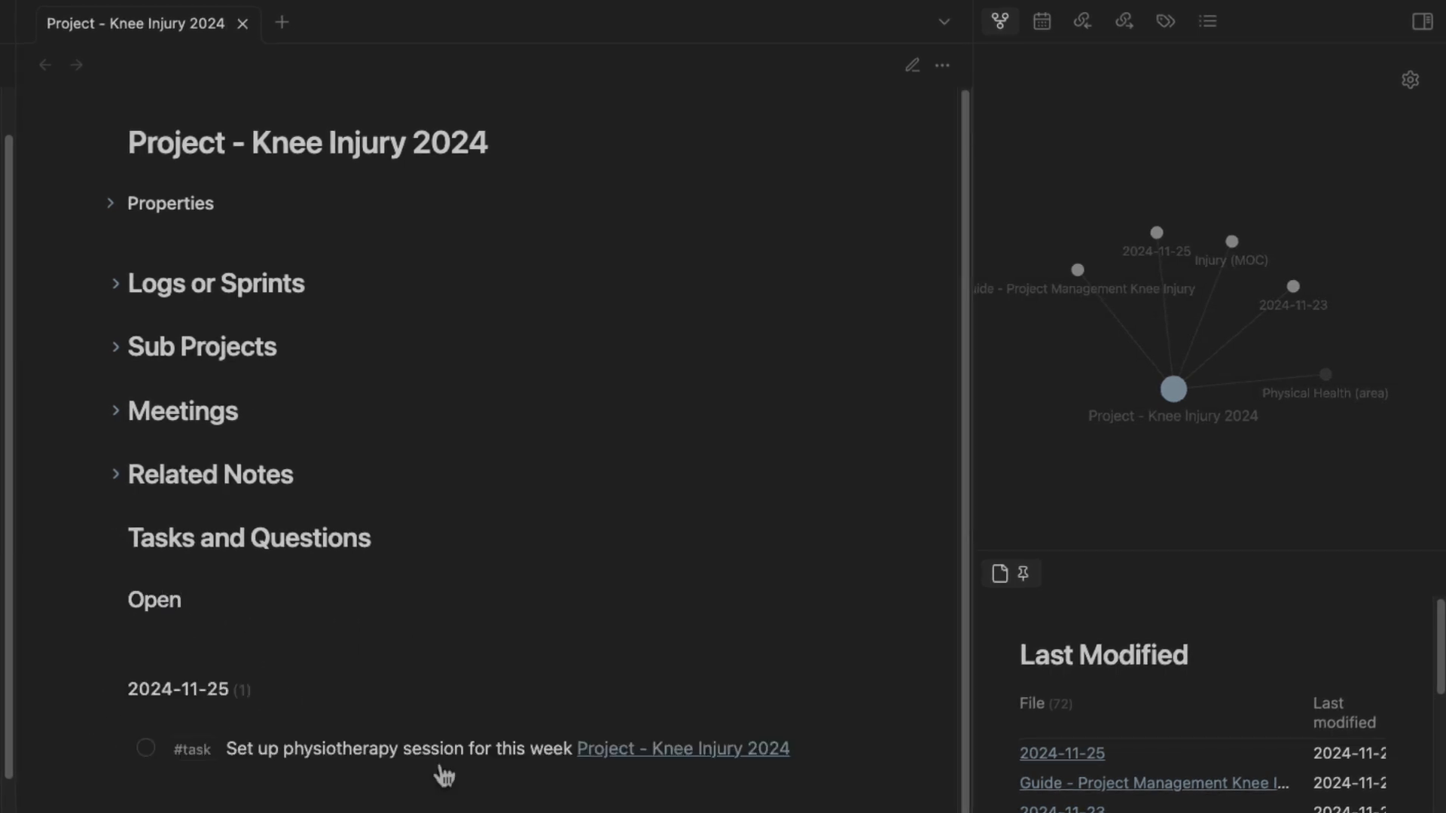
In the physiotherapy task's source daily note, add the sub-bullet "I completed this task on [[2024-11-26]]".
click(384, 764)
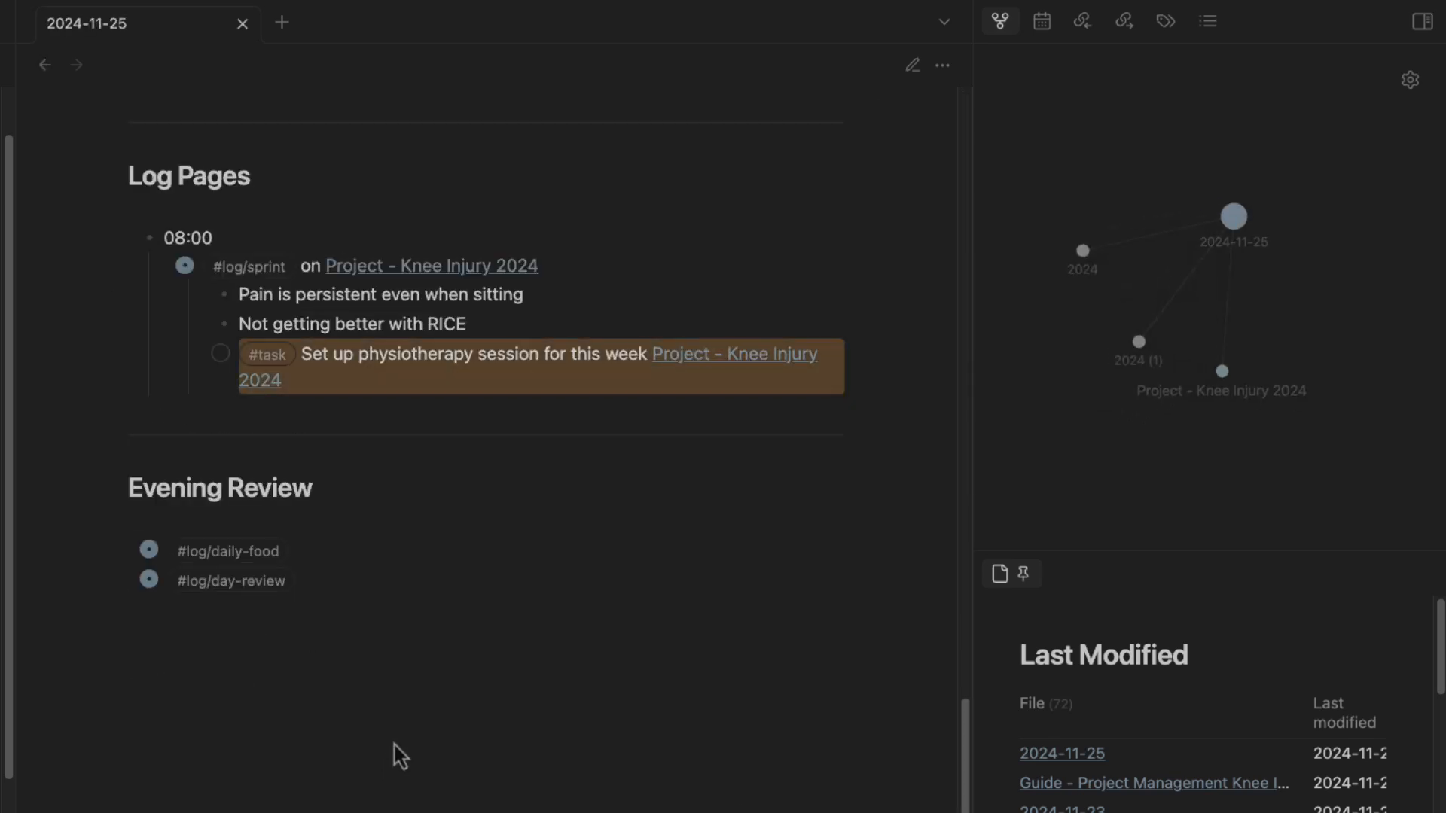
key(ctrl+e)
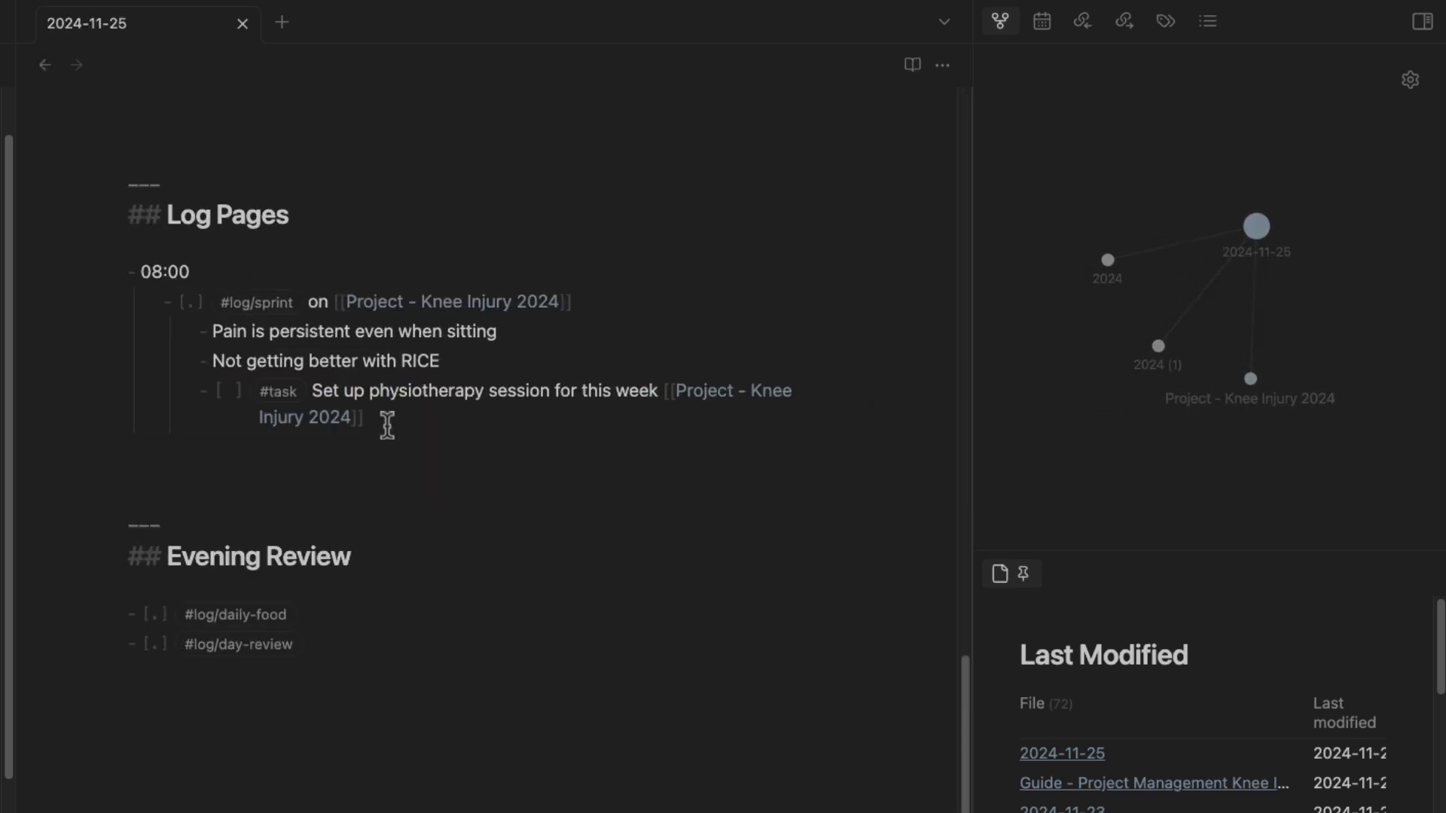
click(387, 423)
key(Return)
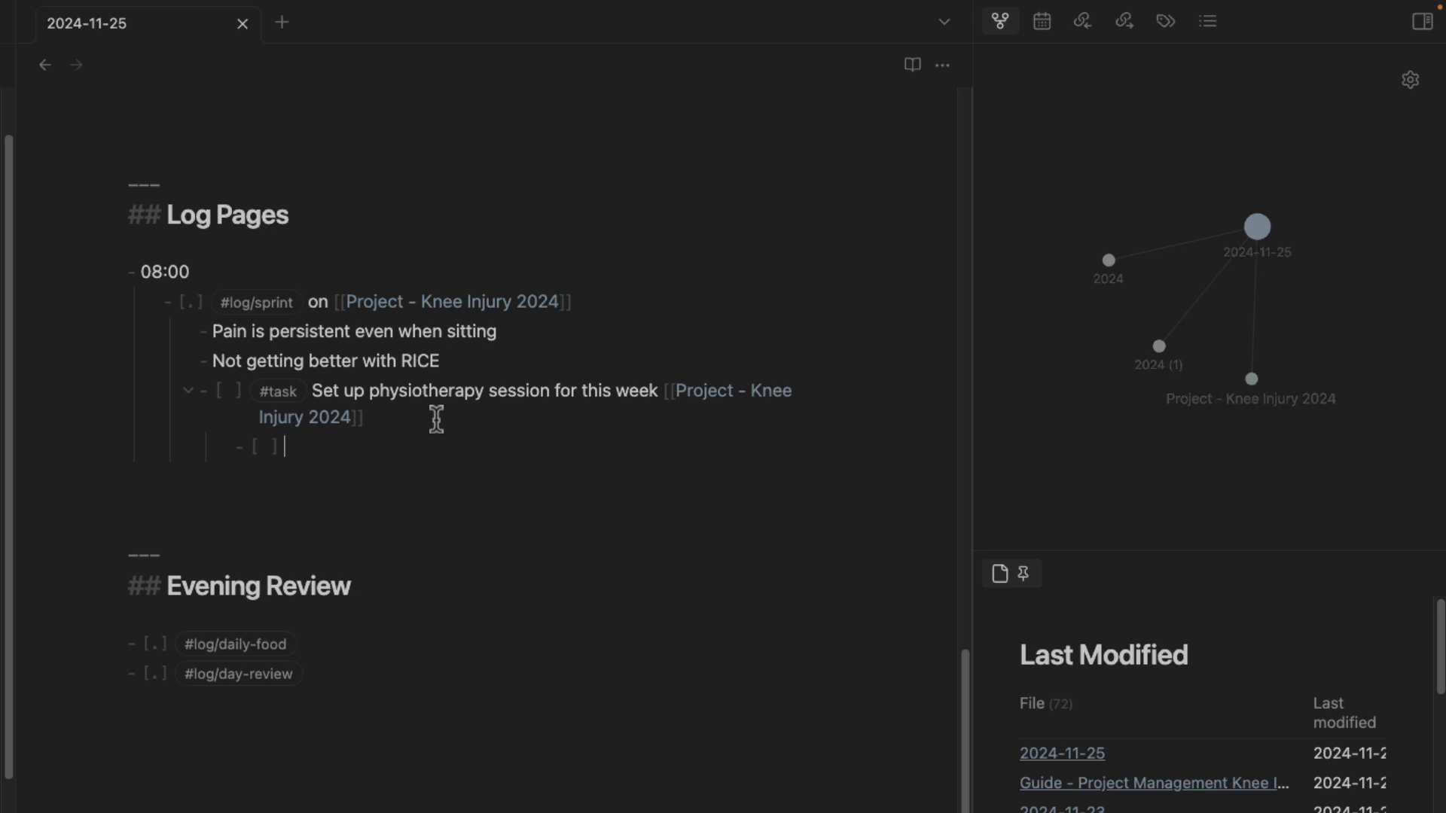
key(BackSpace)
key(BackSpace)
key(BackSpace)
text(I completed this task)
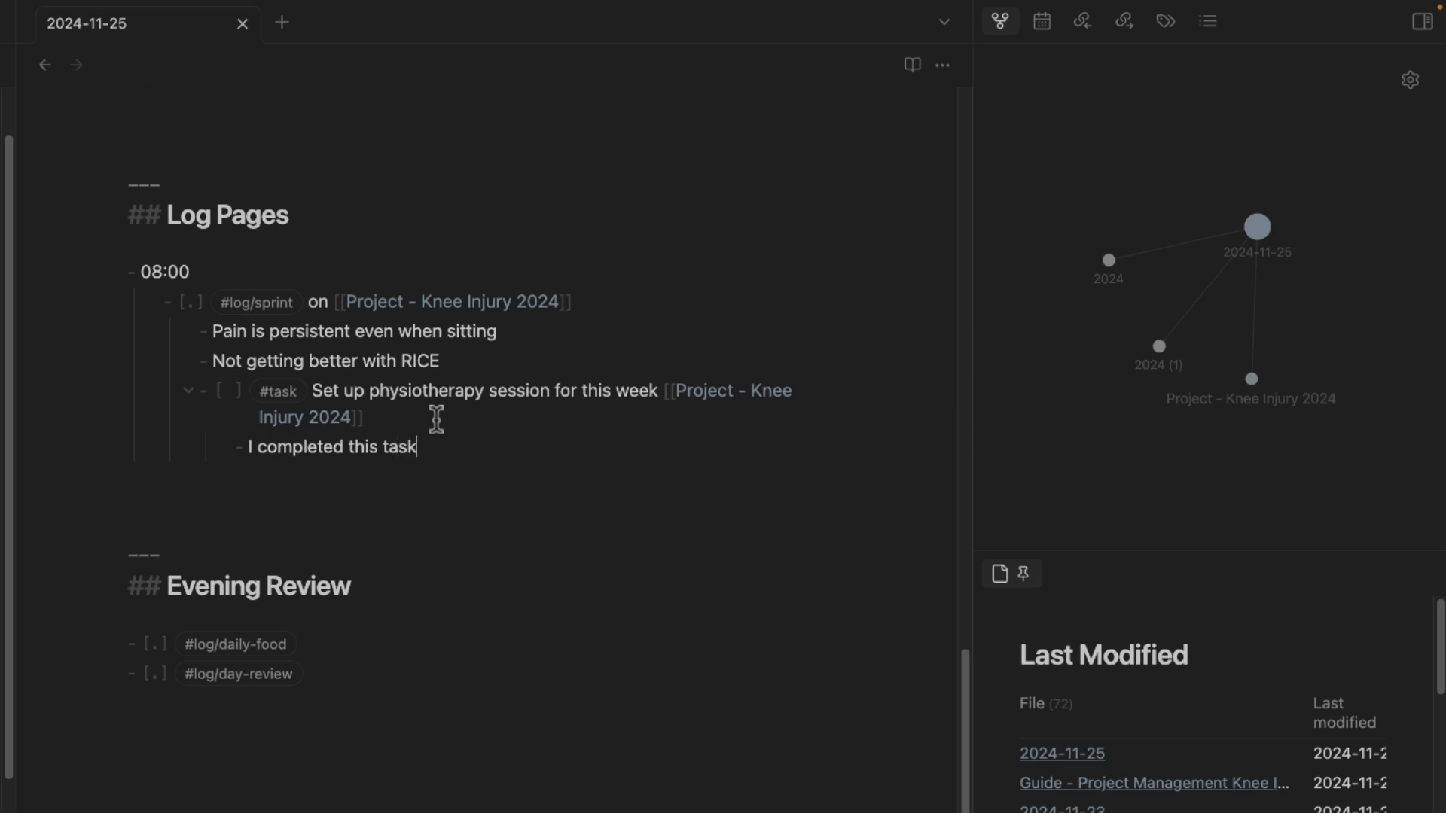
text( on [[2024-)
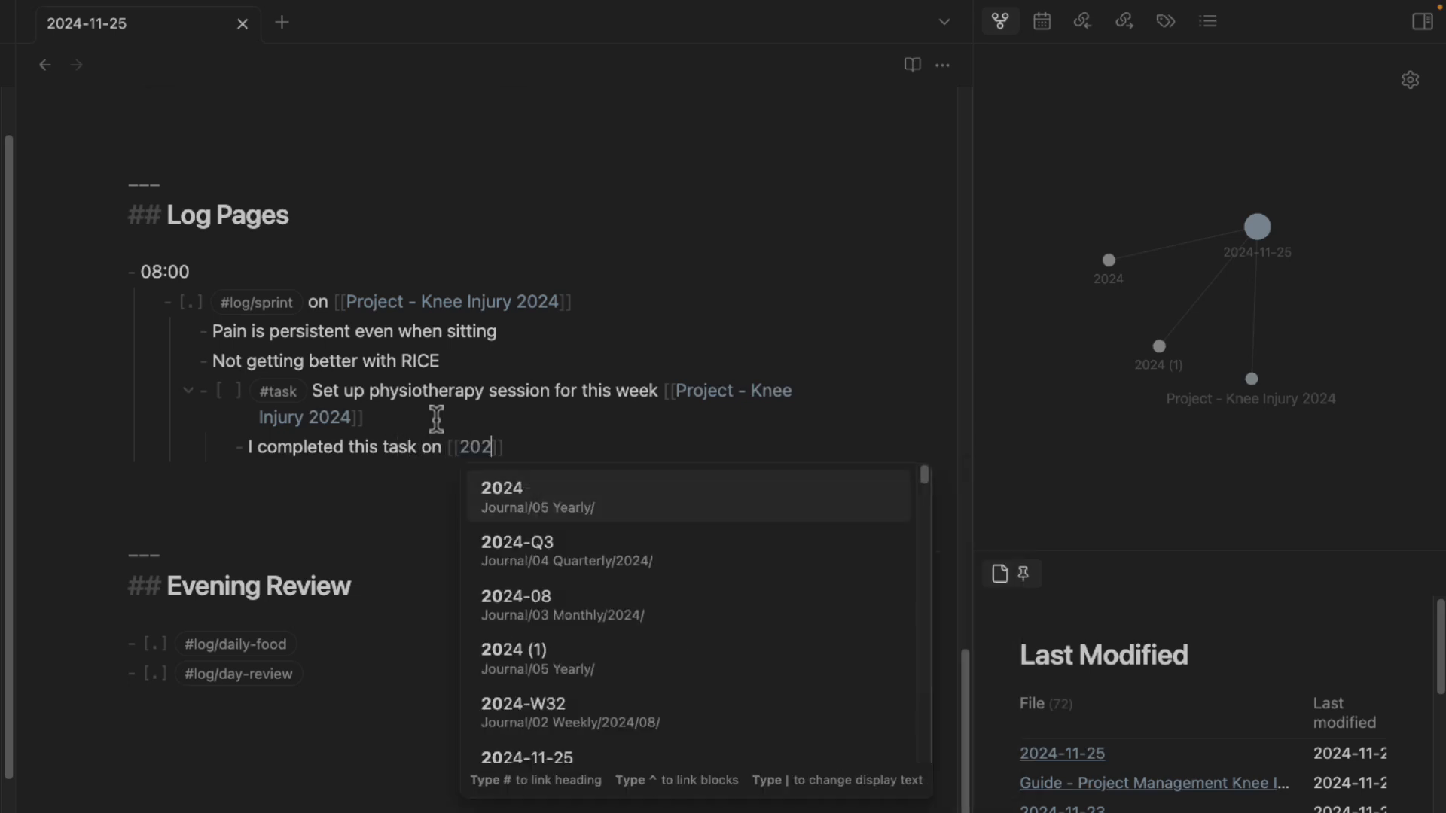
text(11)
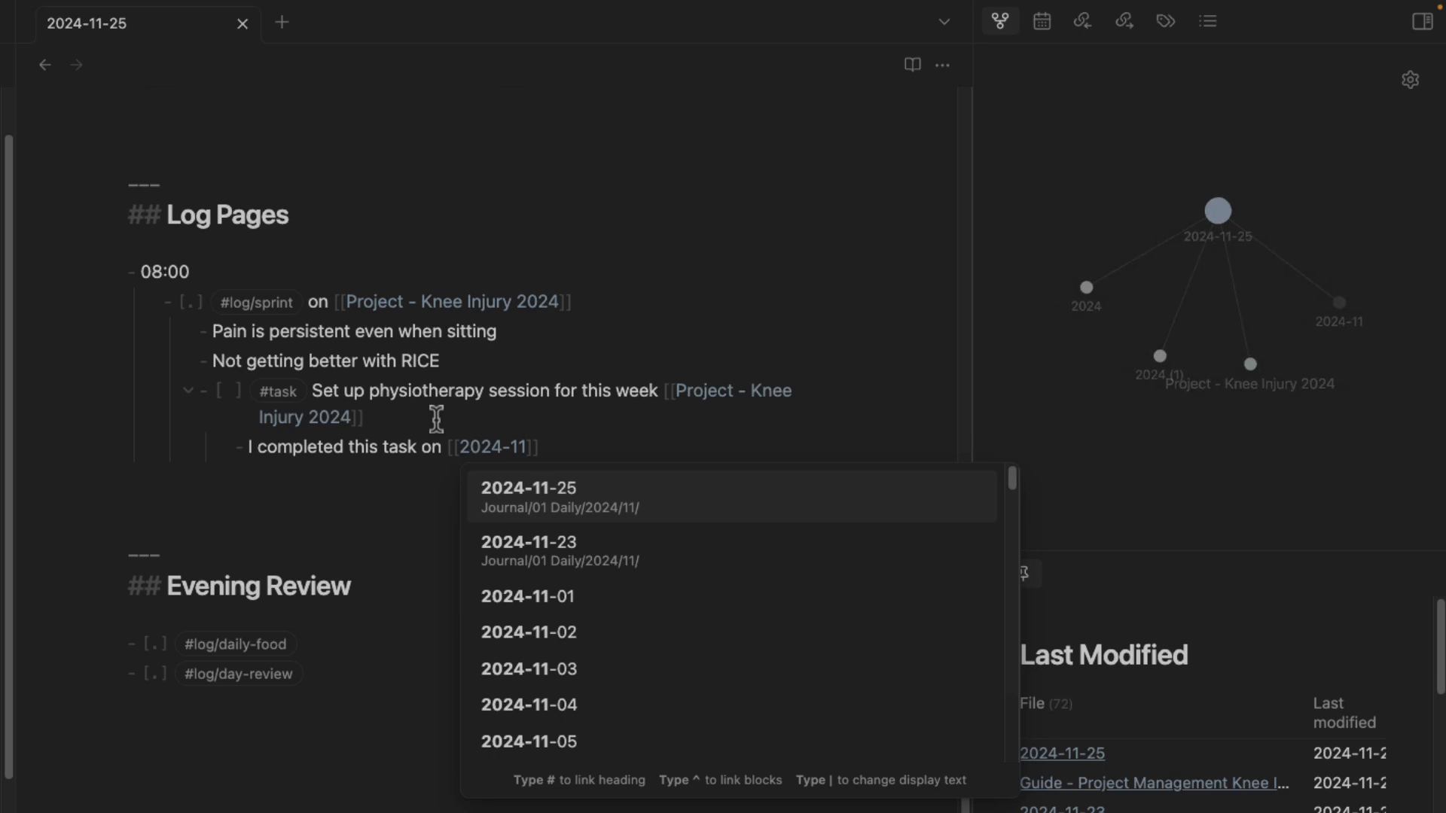
text(-26)
key(Return)
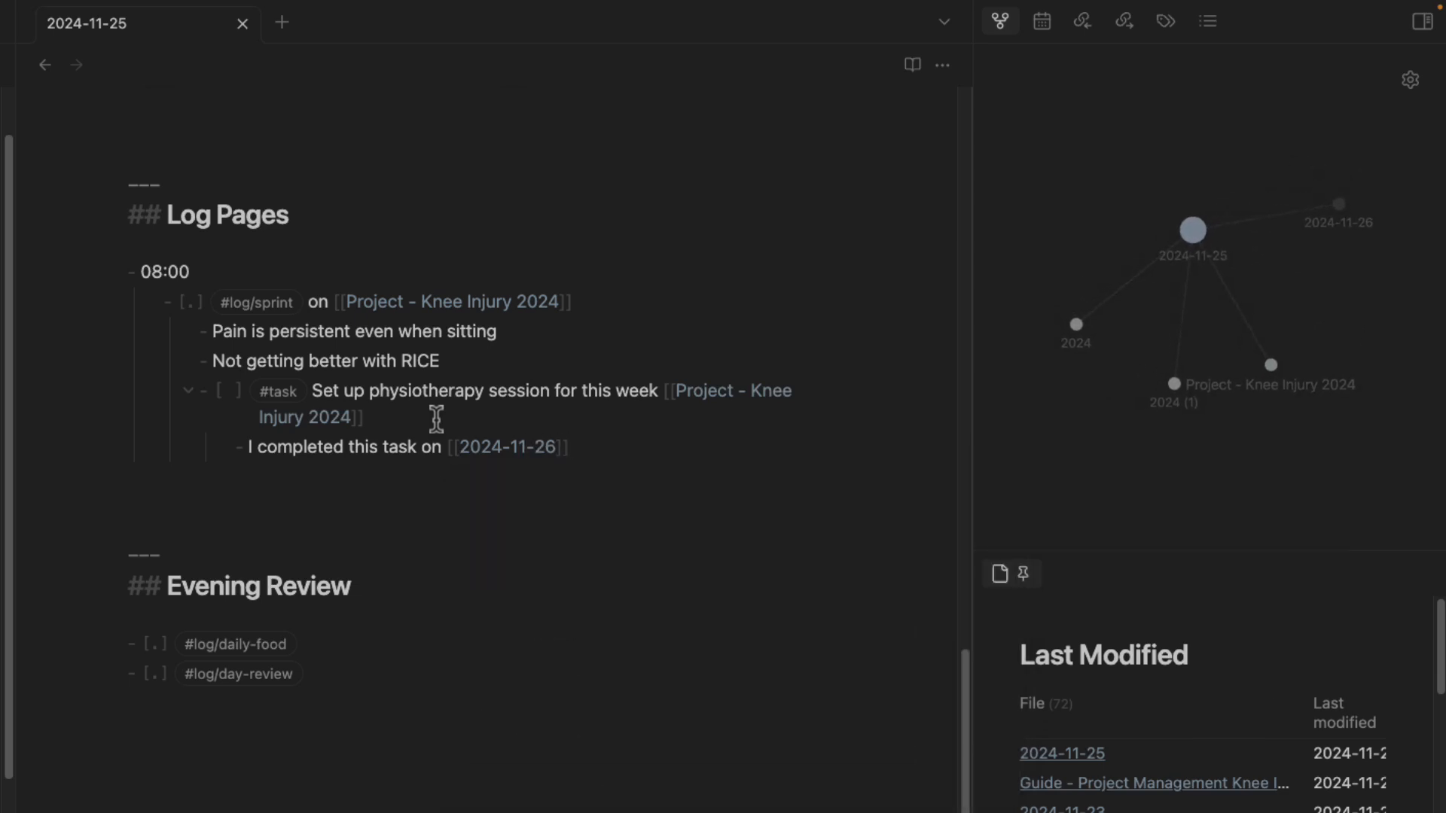
Add a second sub-bullet linking to a note titled "2024-11-27 Physiotherapy session with" plus the physiotherapist's name.
key(Return)
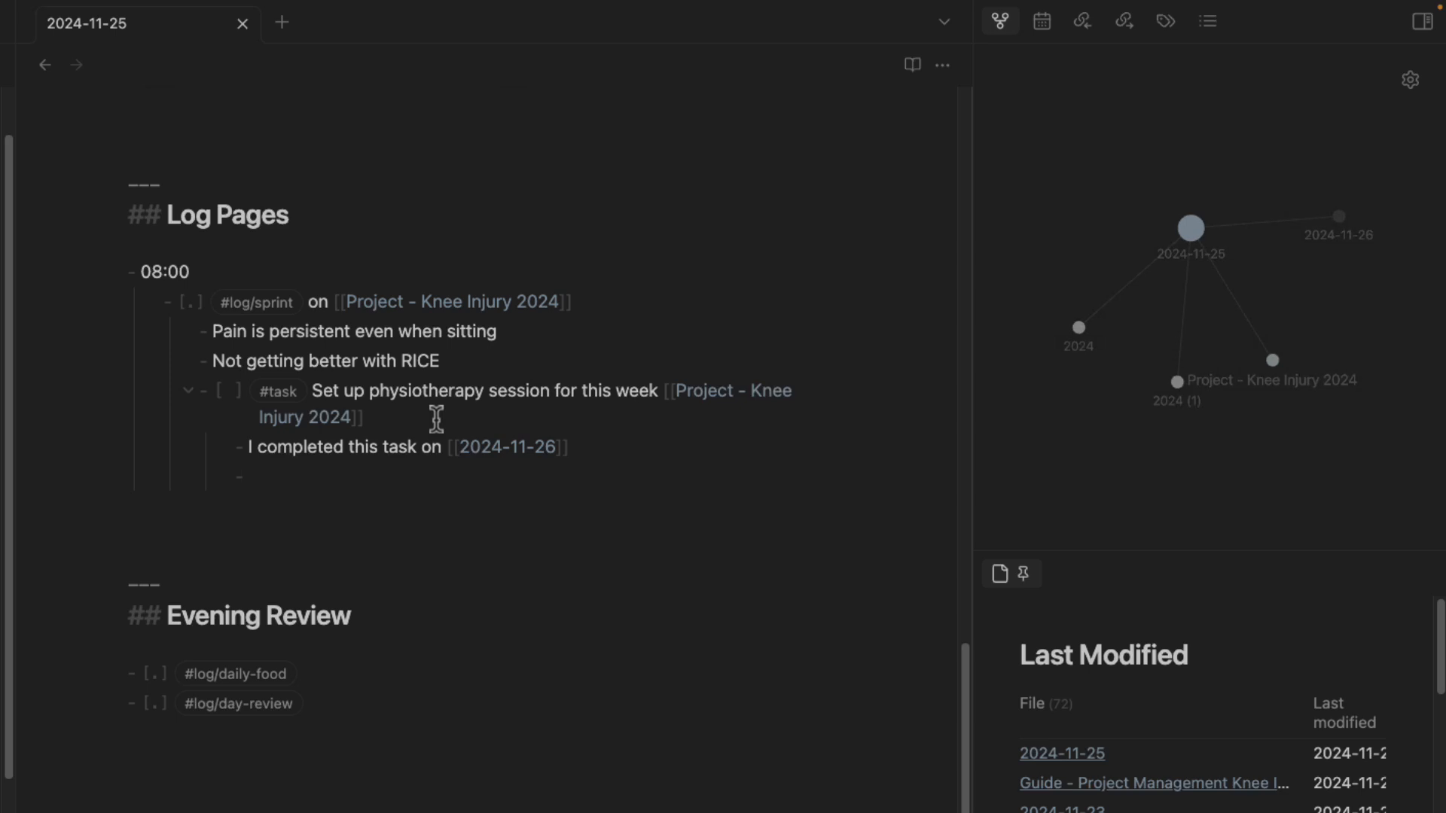
text([[202)
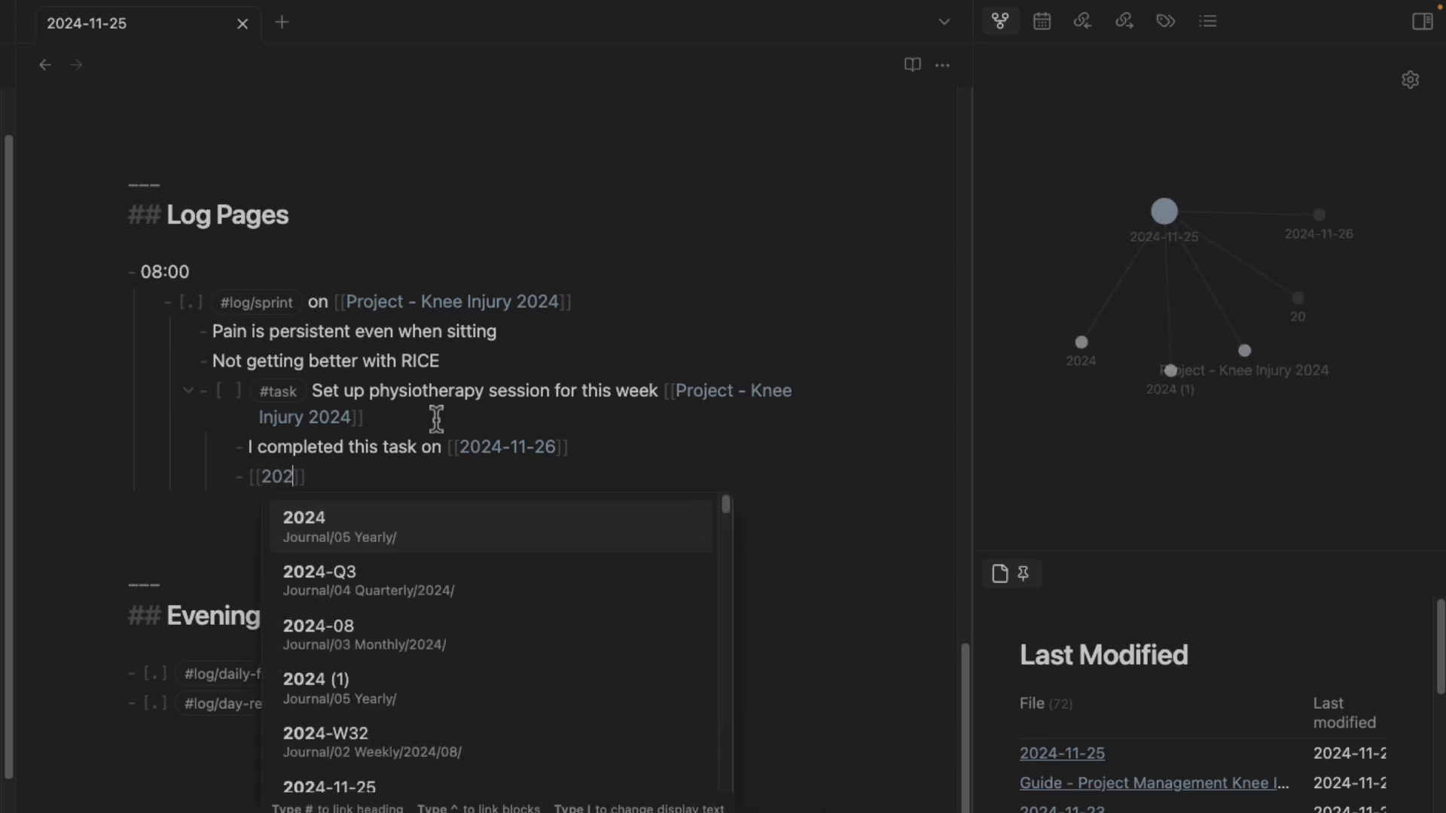
text(4)
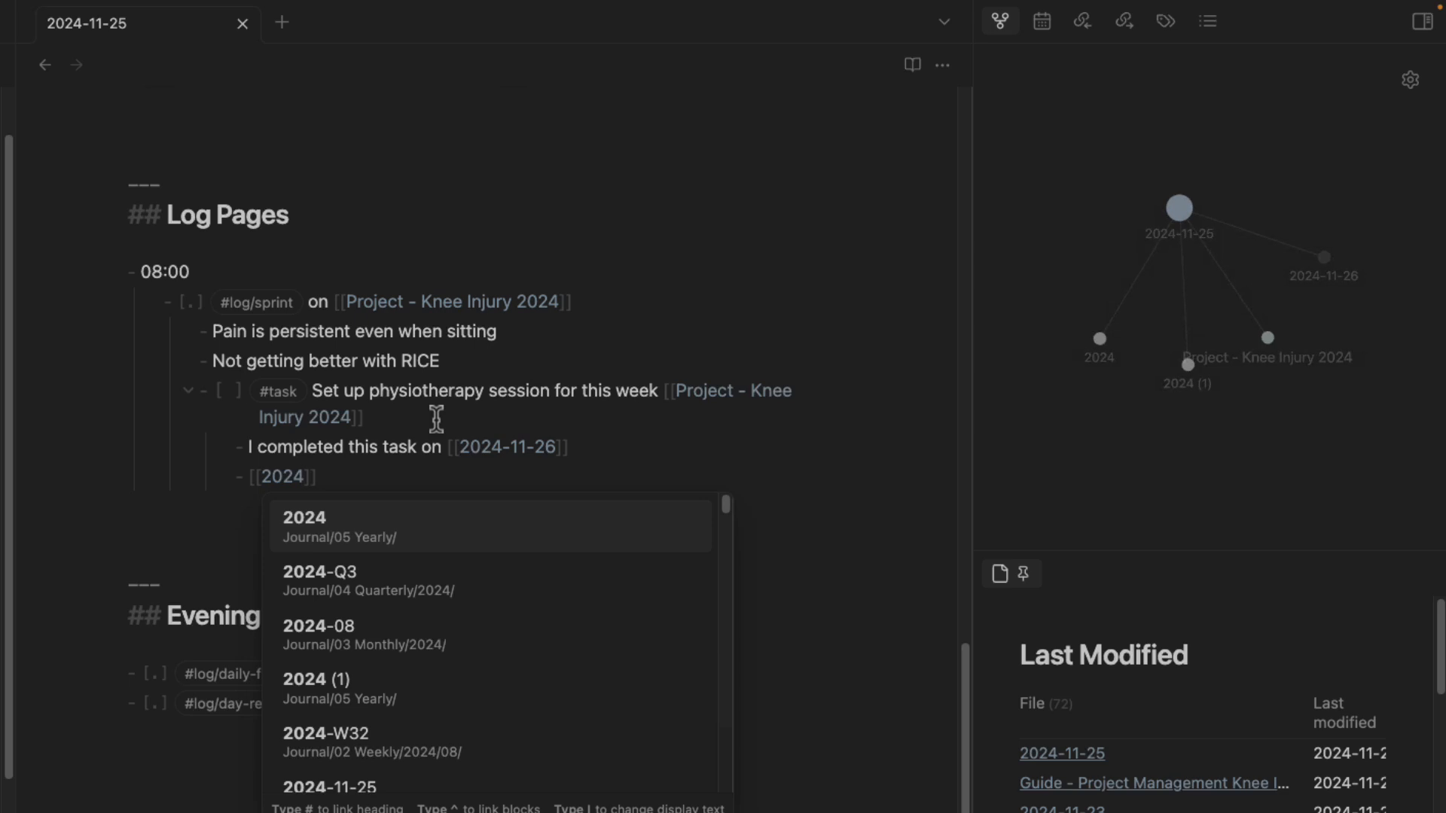
text(-11-2)
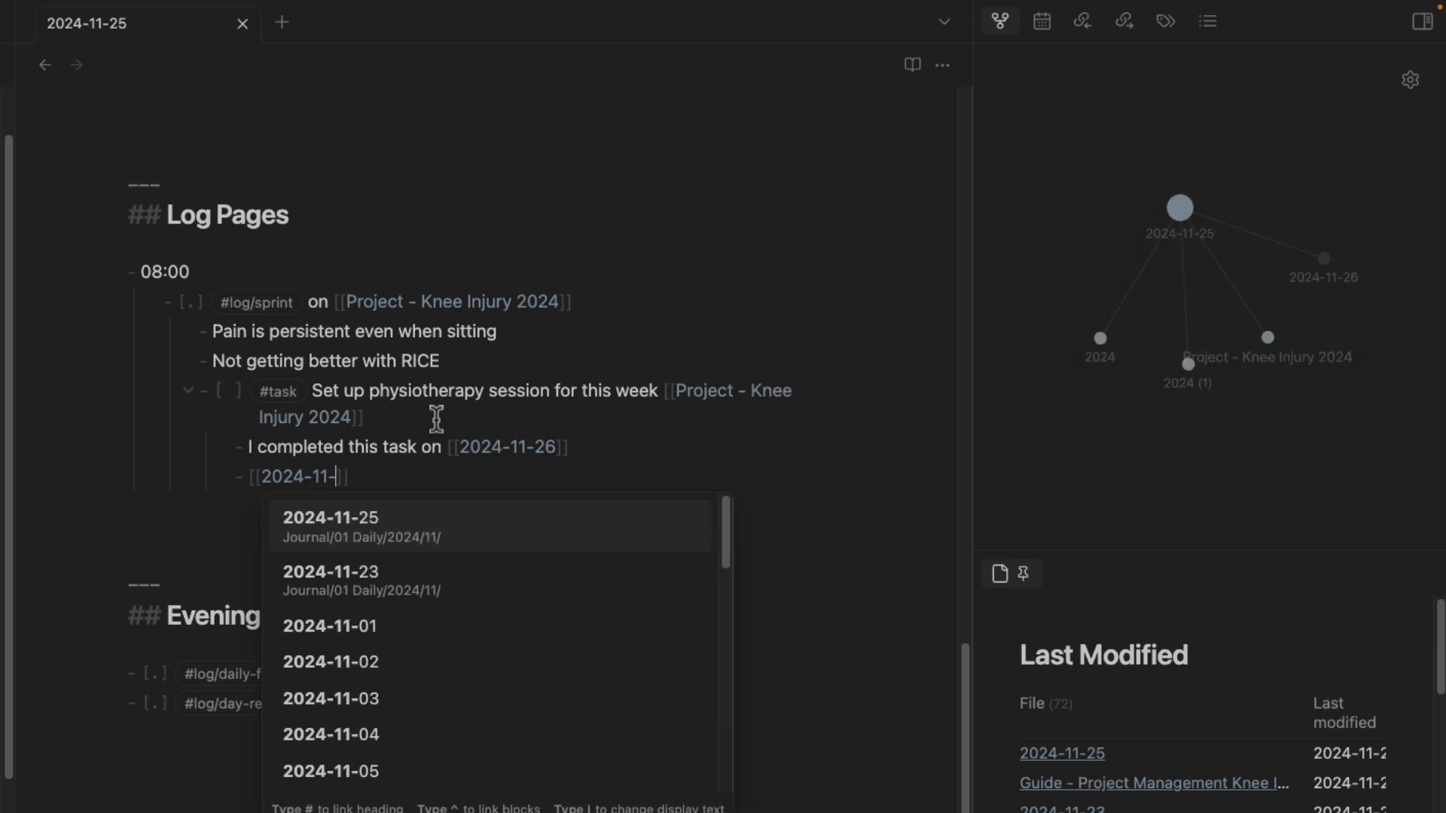
text(7)
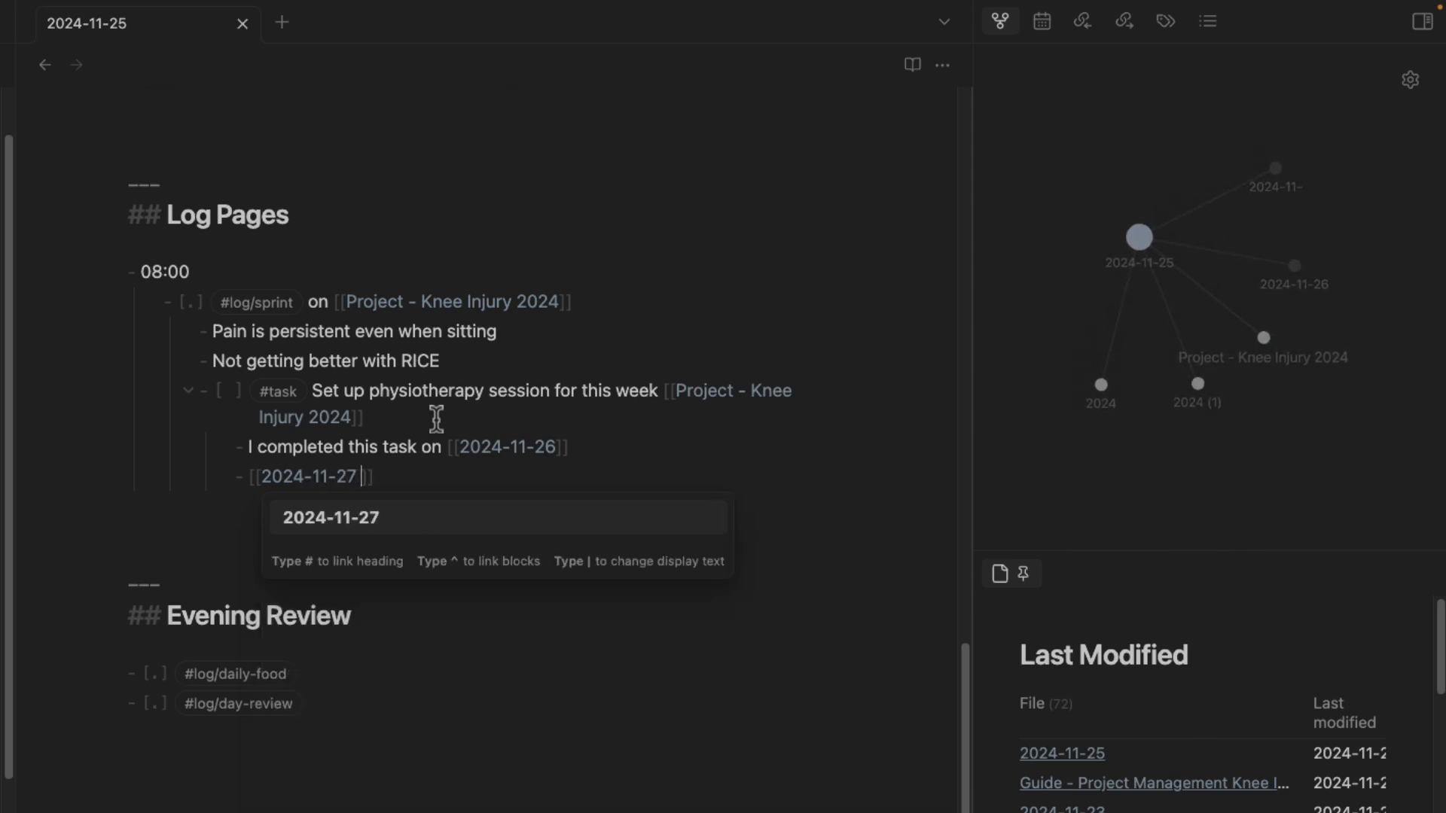
text( Phyiso)
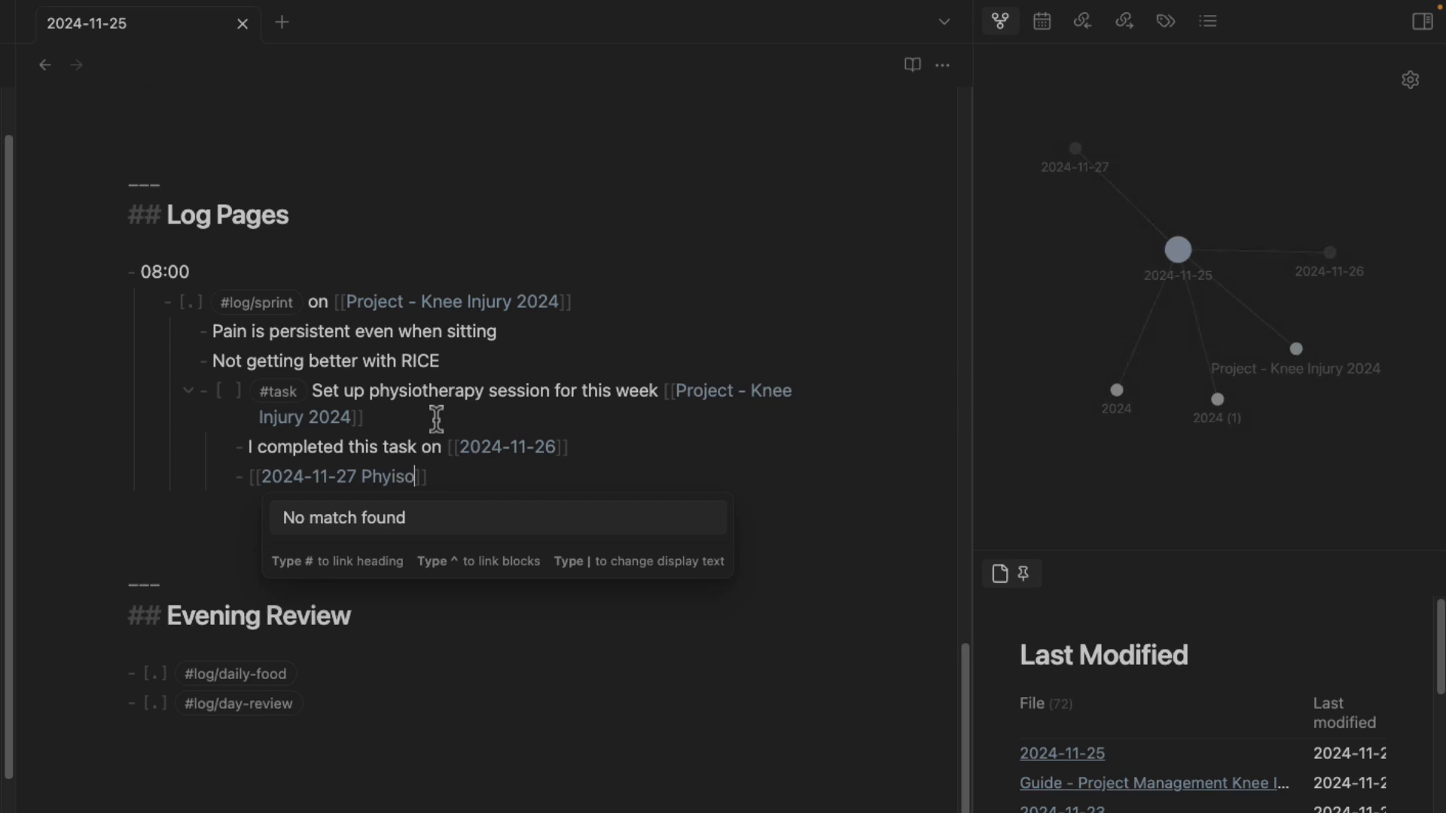
key(BackSpace)
key(BackSpace)
key(BackSpace)
text(siot)
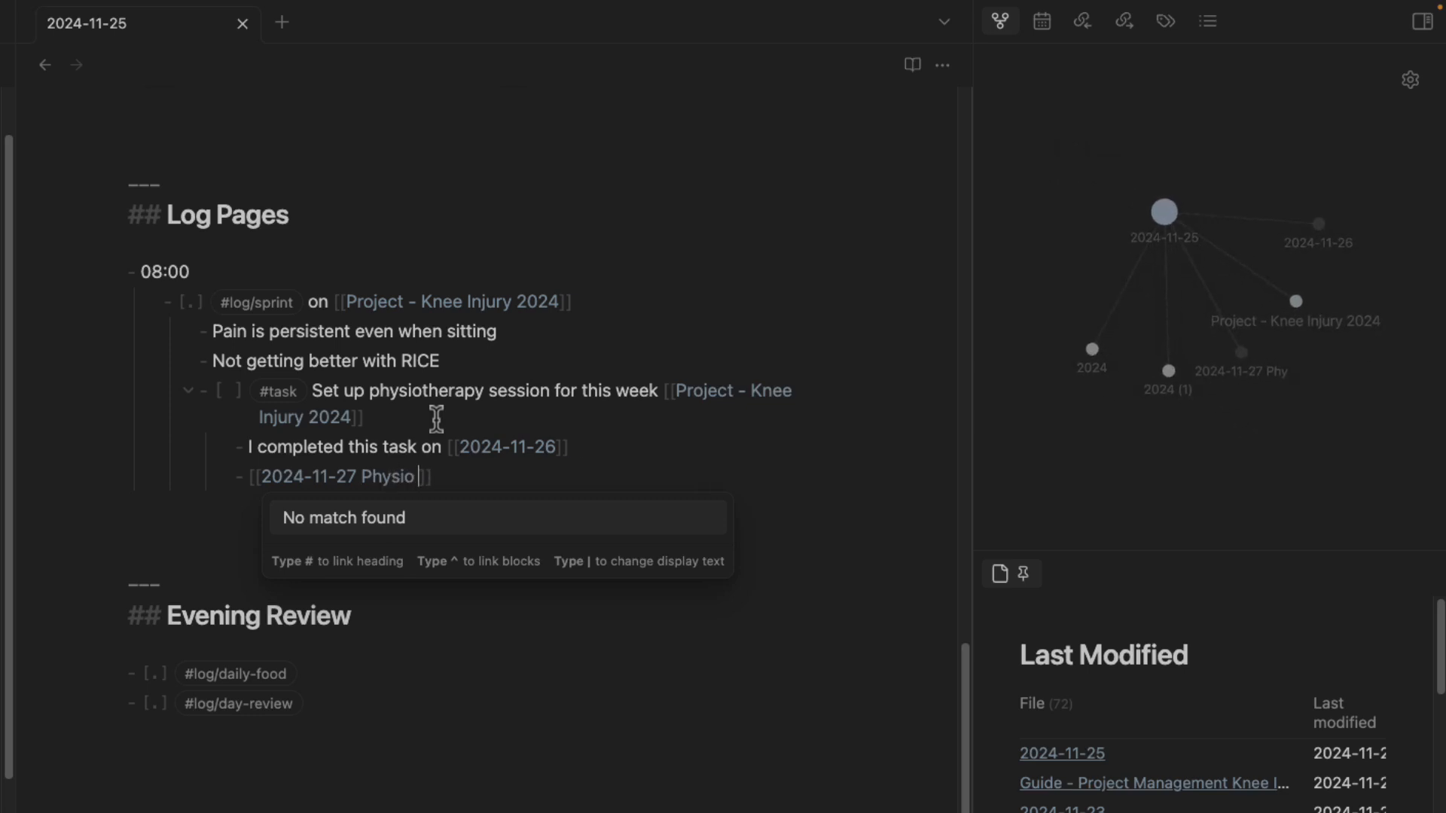
text(herapy session wi)
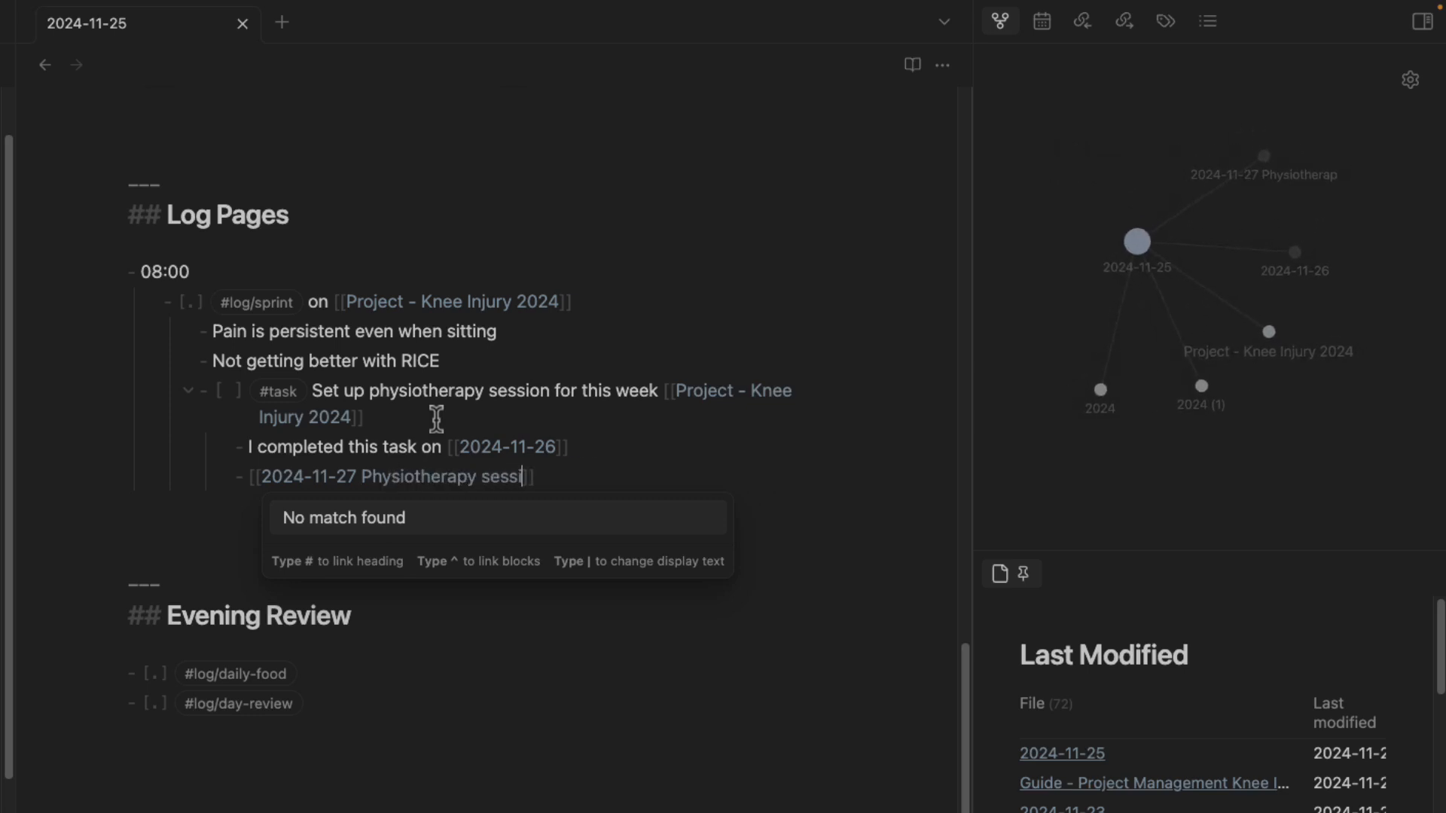
text(th Niels)
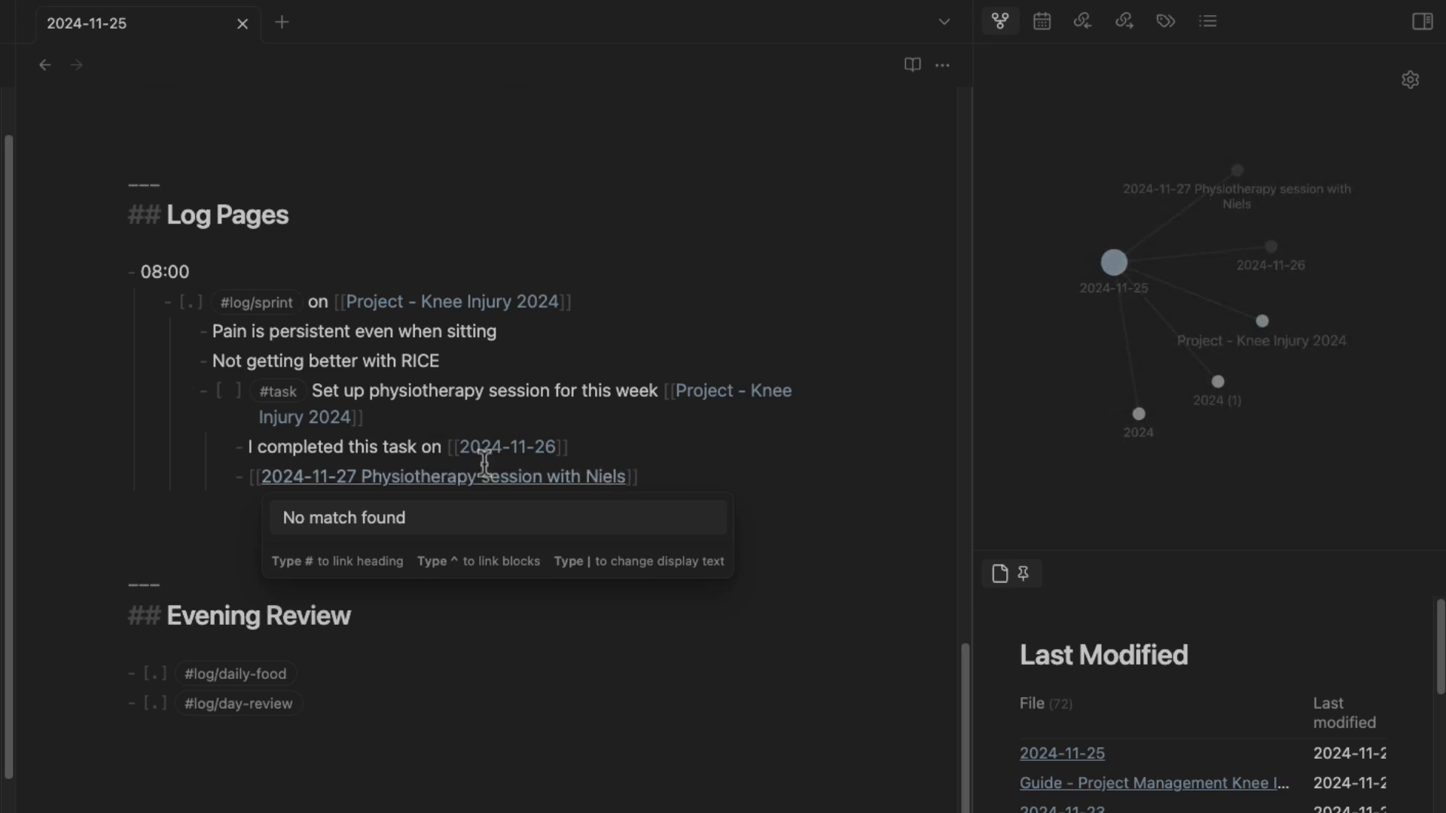
click(678, 478)
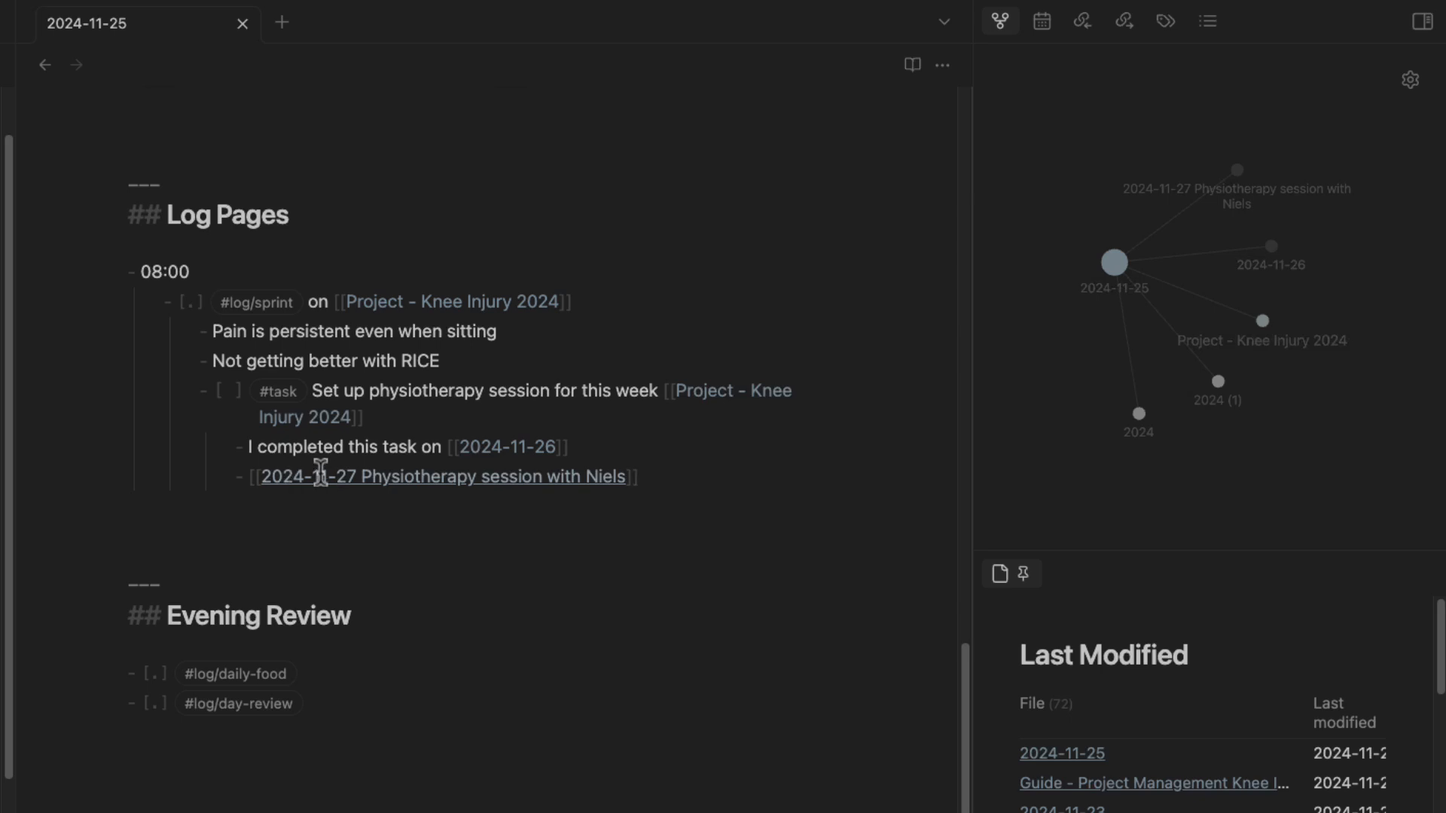
drag(264, 482, 626, 479)
click(650, 479)
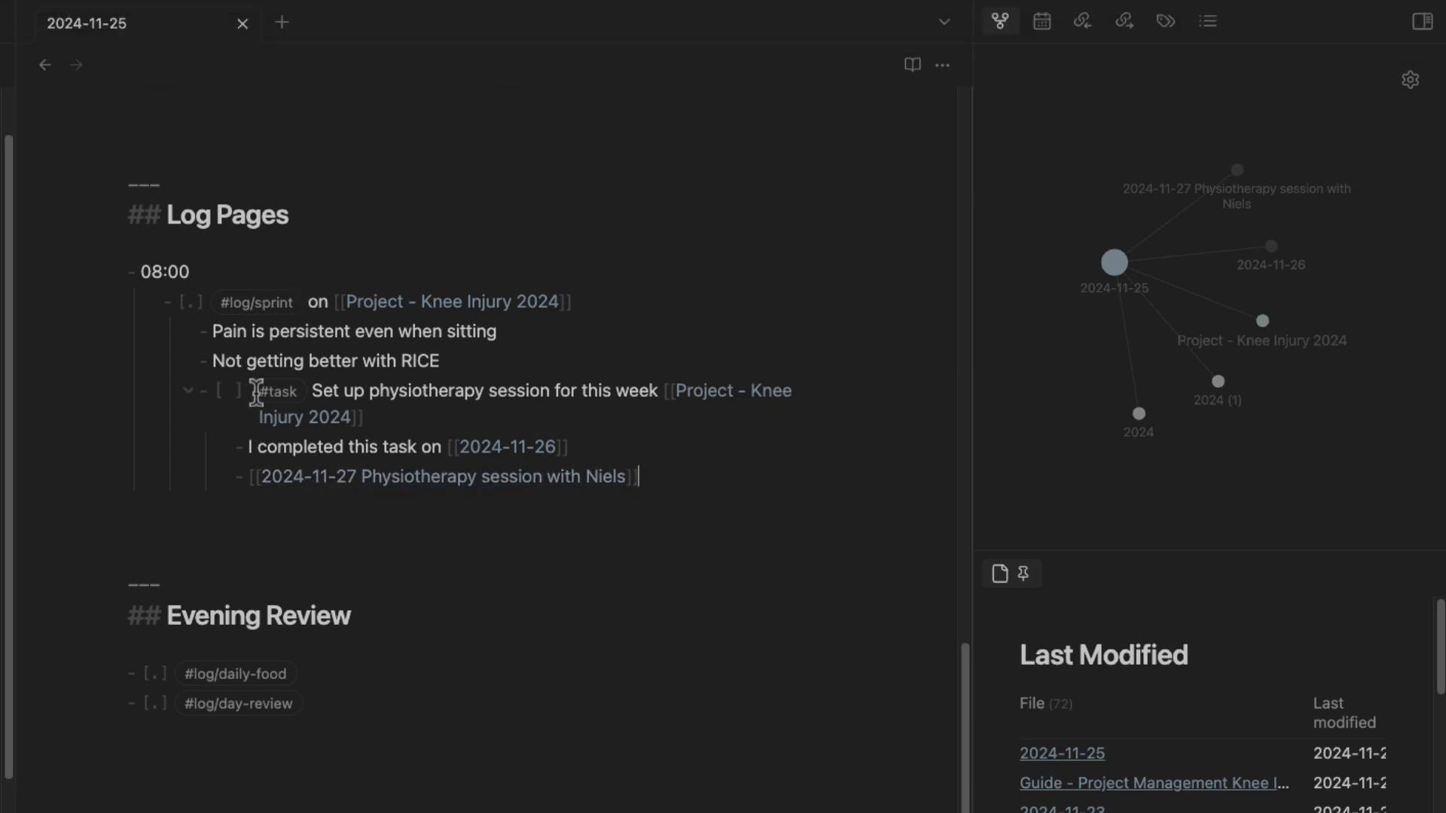
Mark the physiotherapy task as completed in reading view and return to the Project - Knee Injury 2024 note.
key(ctrl+e)
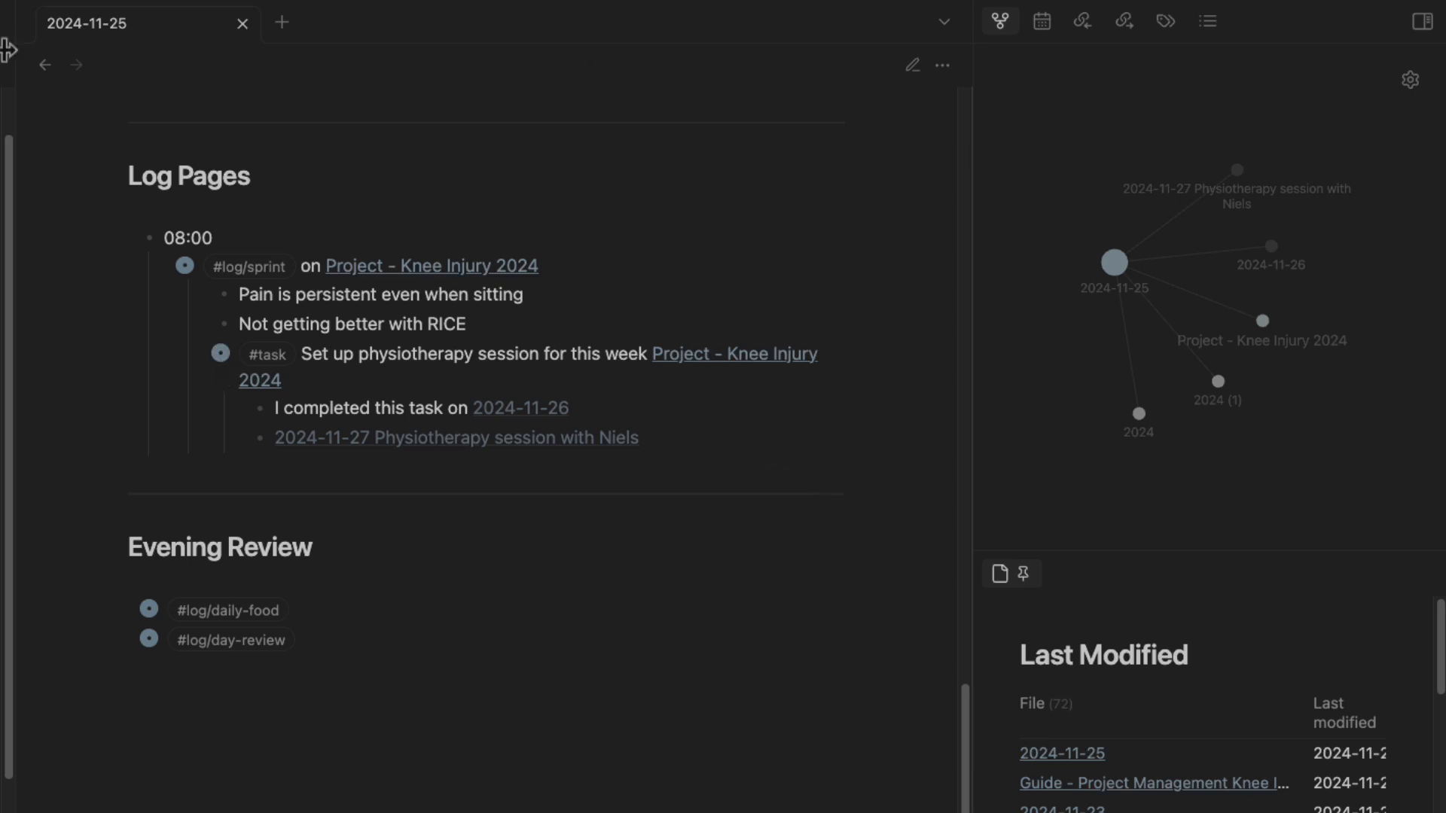
click(51, 78)
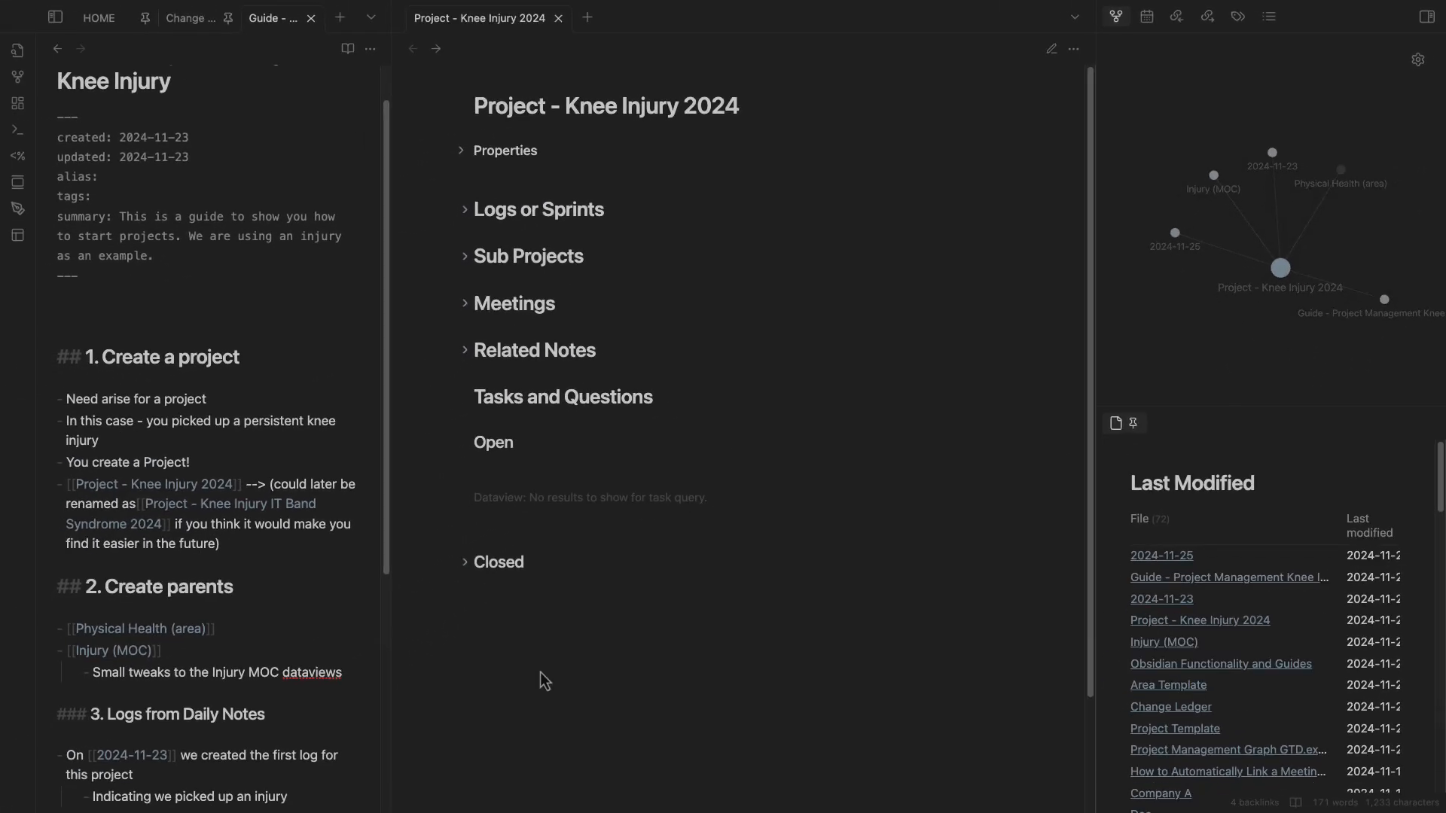
Collapse Open, check the Closed tasks and fold them again, and expand Meetings in the project note.
click(465, 443)
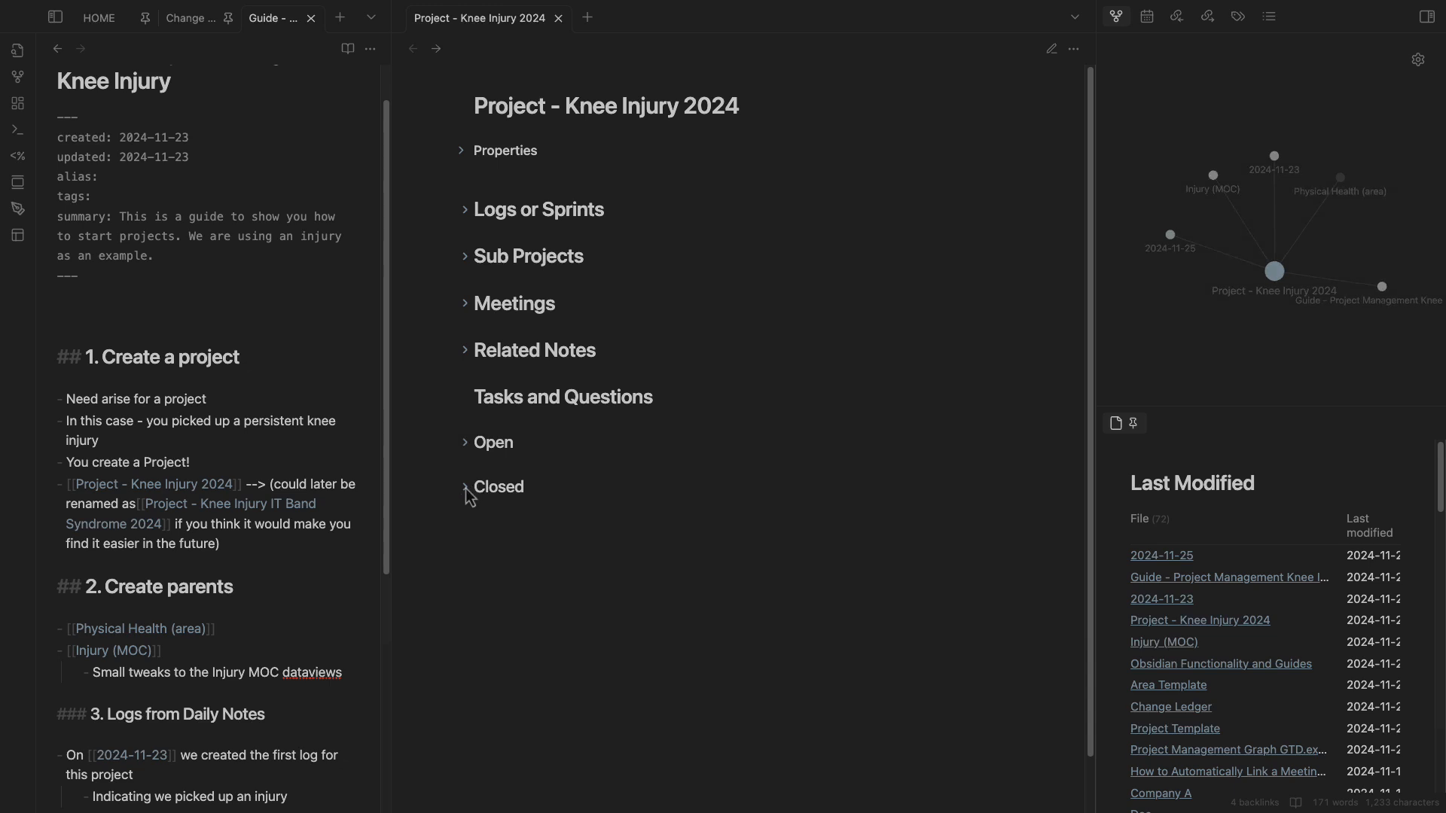
click(466, 488)
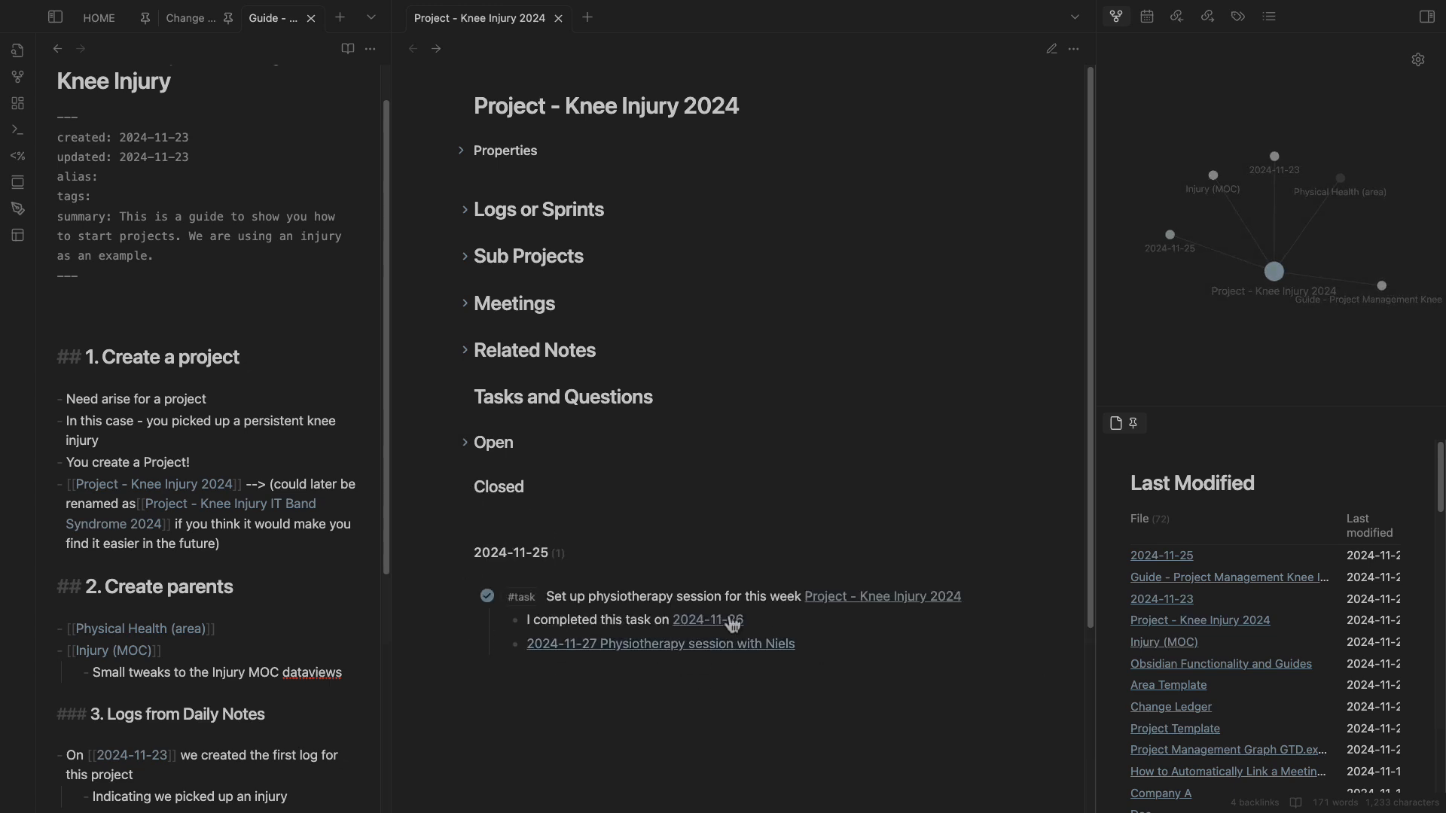
click(465, 488)
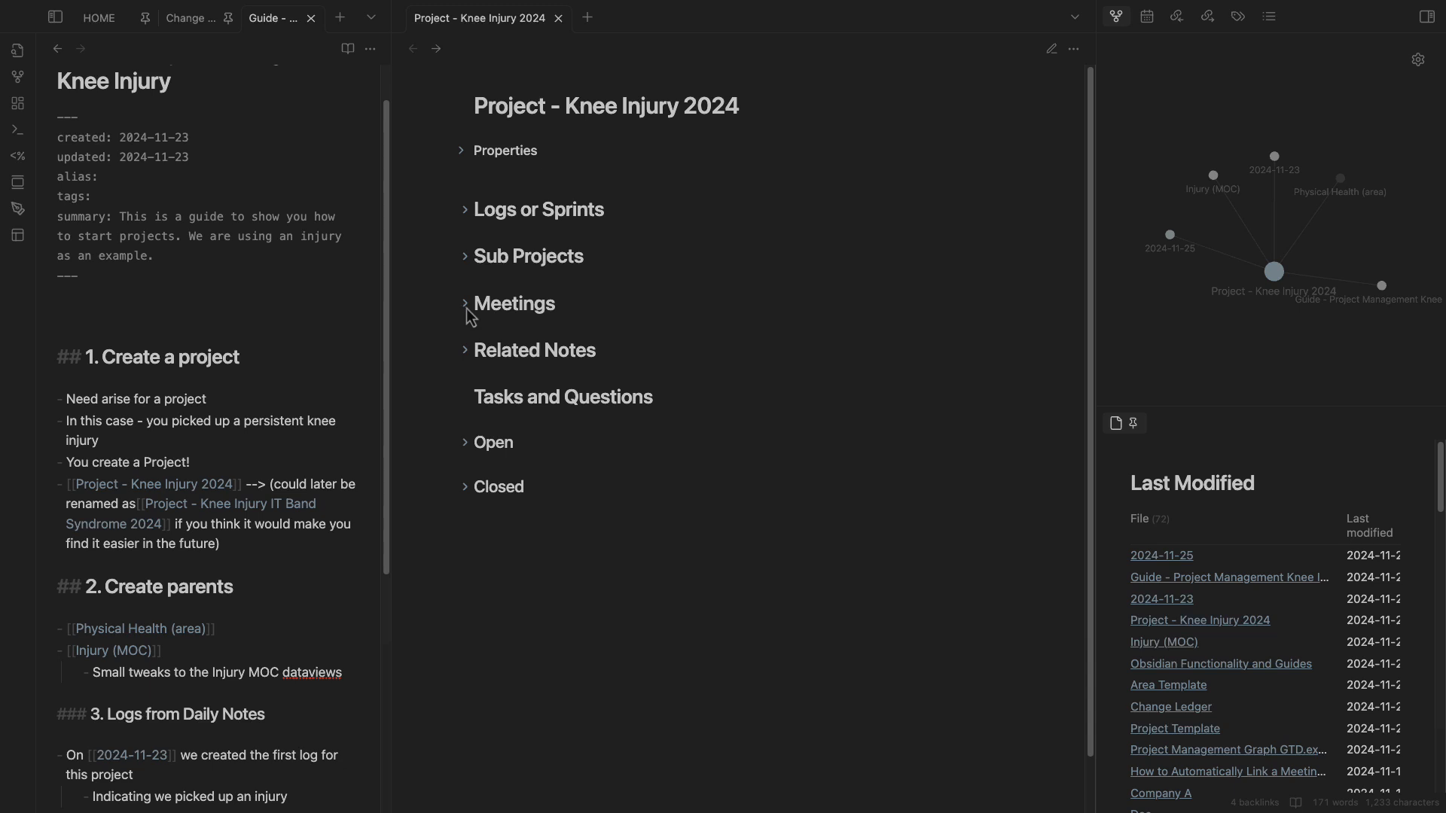
click(465, 305)
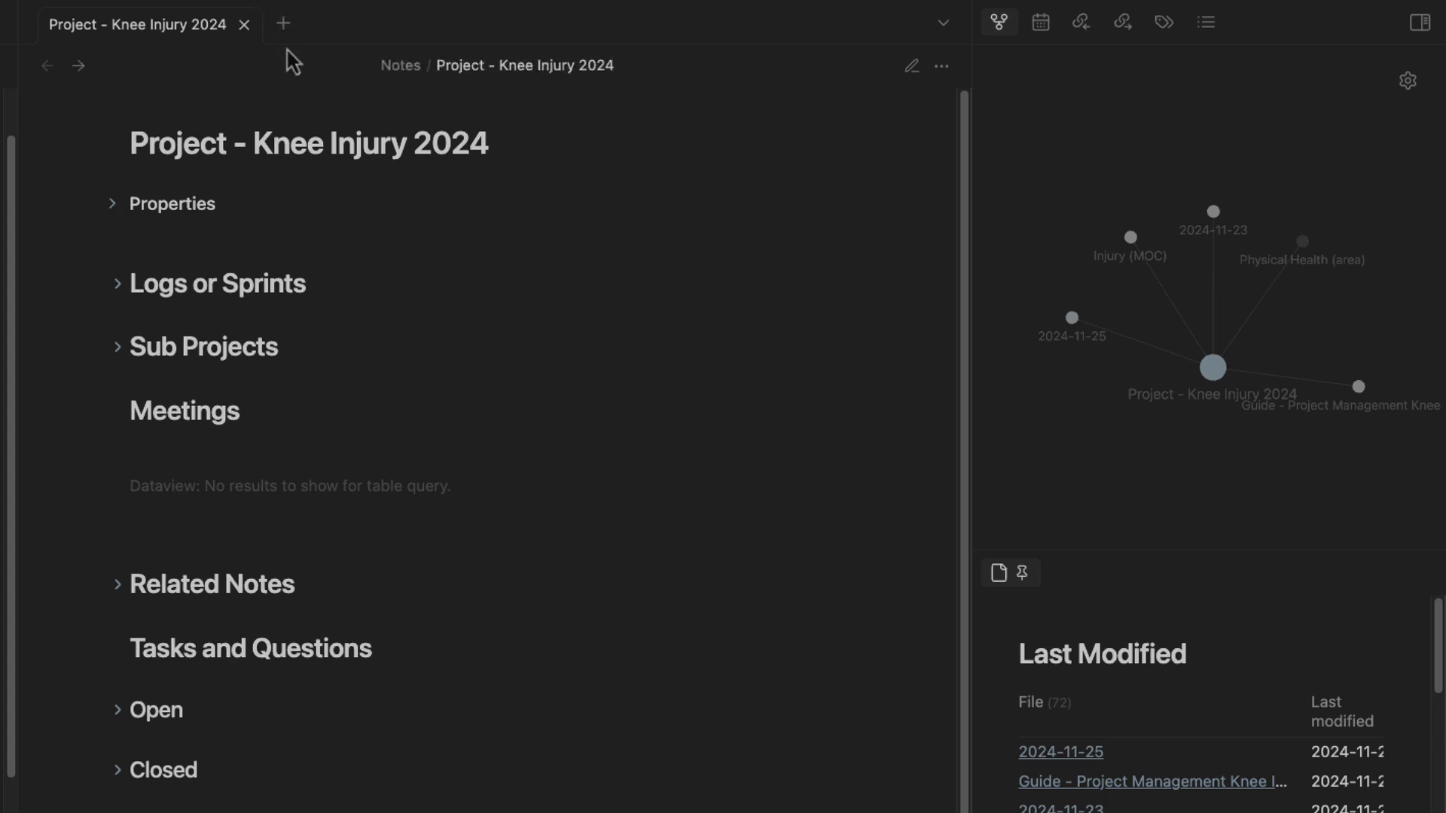
Open the daily note for 2024-11-27 from the calendar and set its first log time to 13:00 in source view.
click(1040, 22)
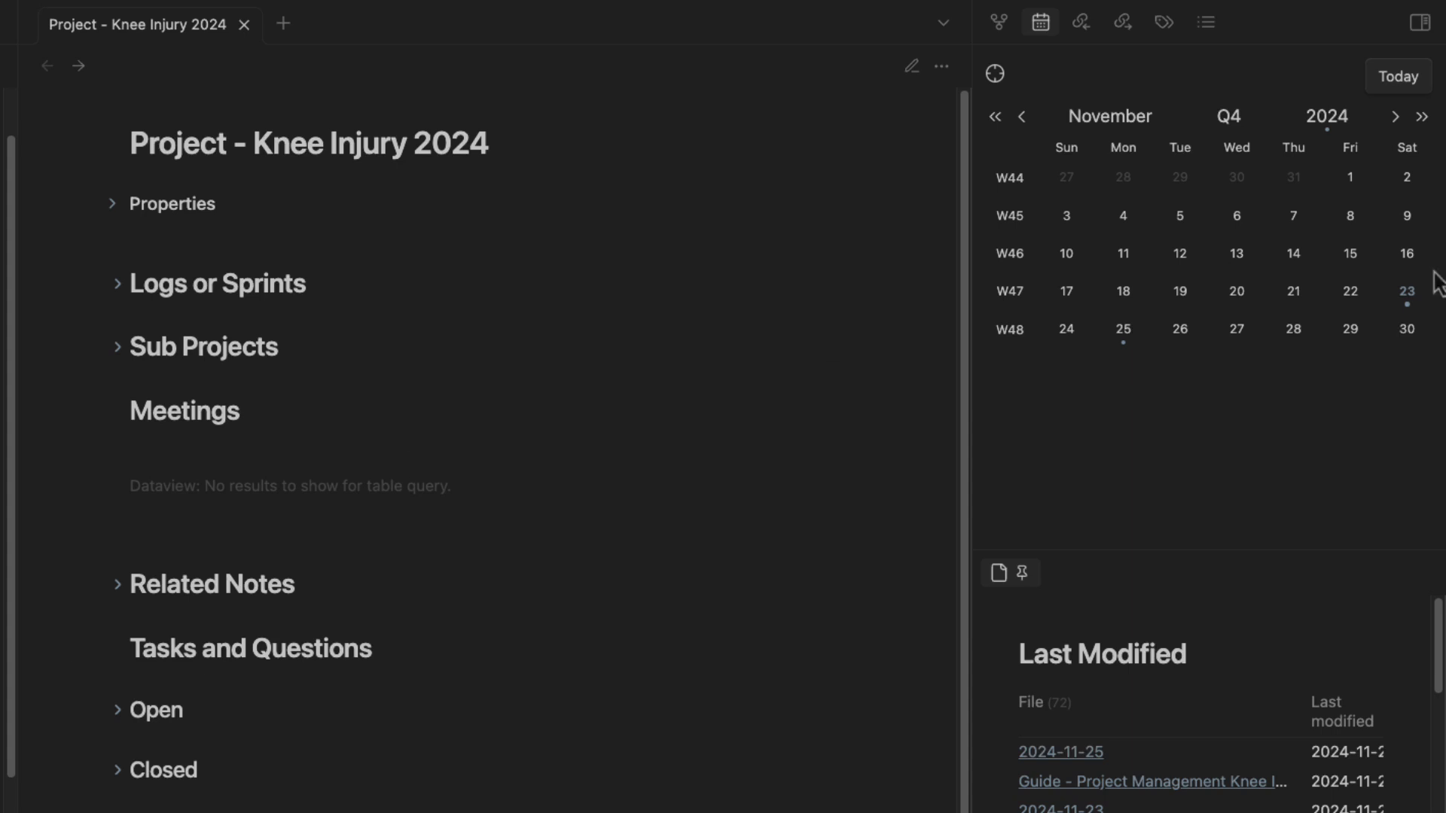
click(1237, 331)
scroll(395, 550, down, 5)
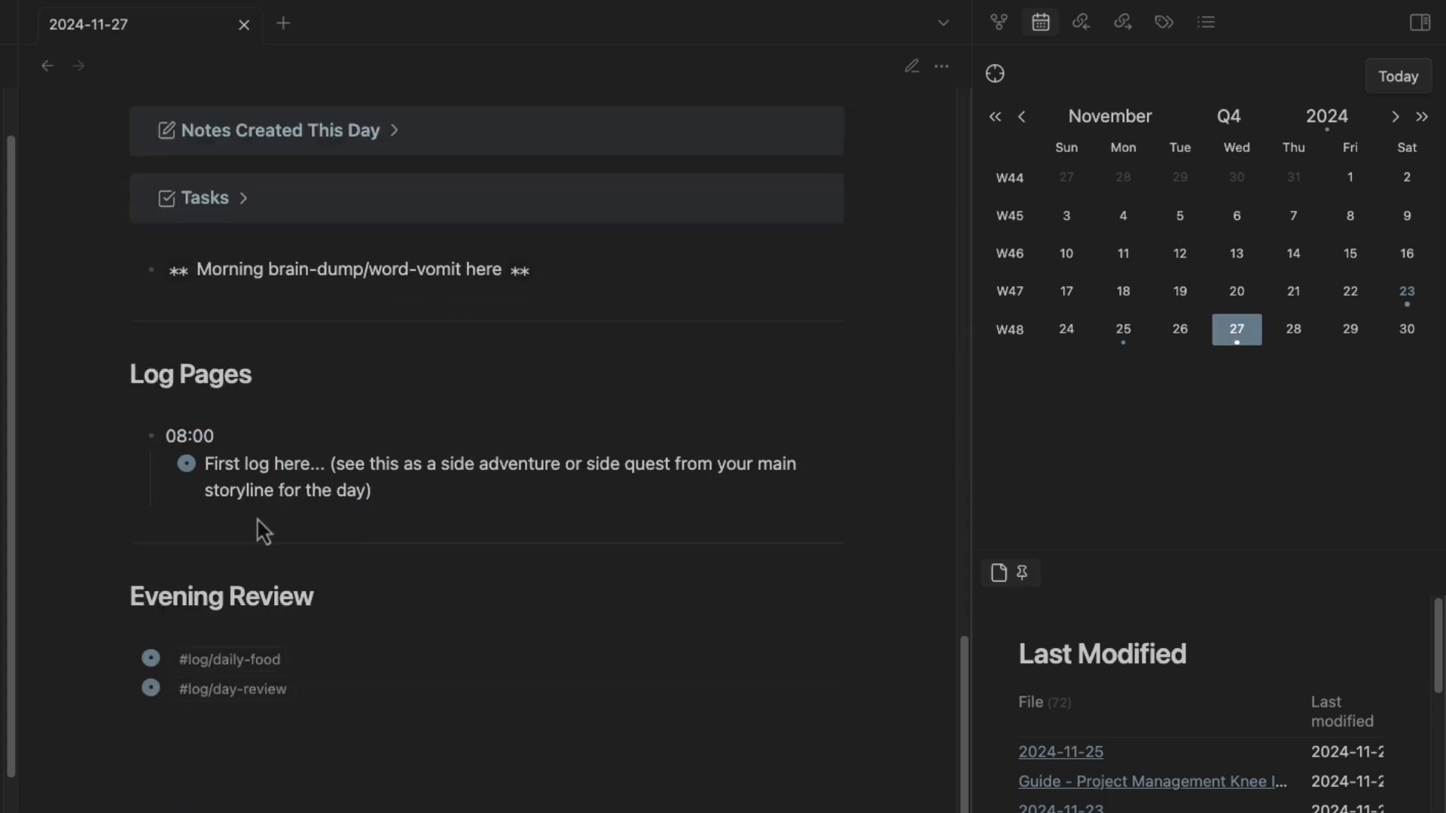
key(ctrl+e)
scroll(409, 497, down, 10)
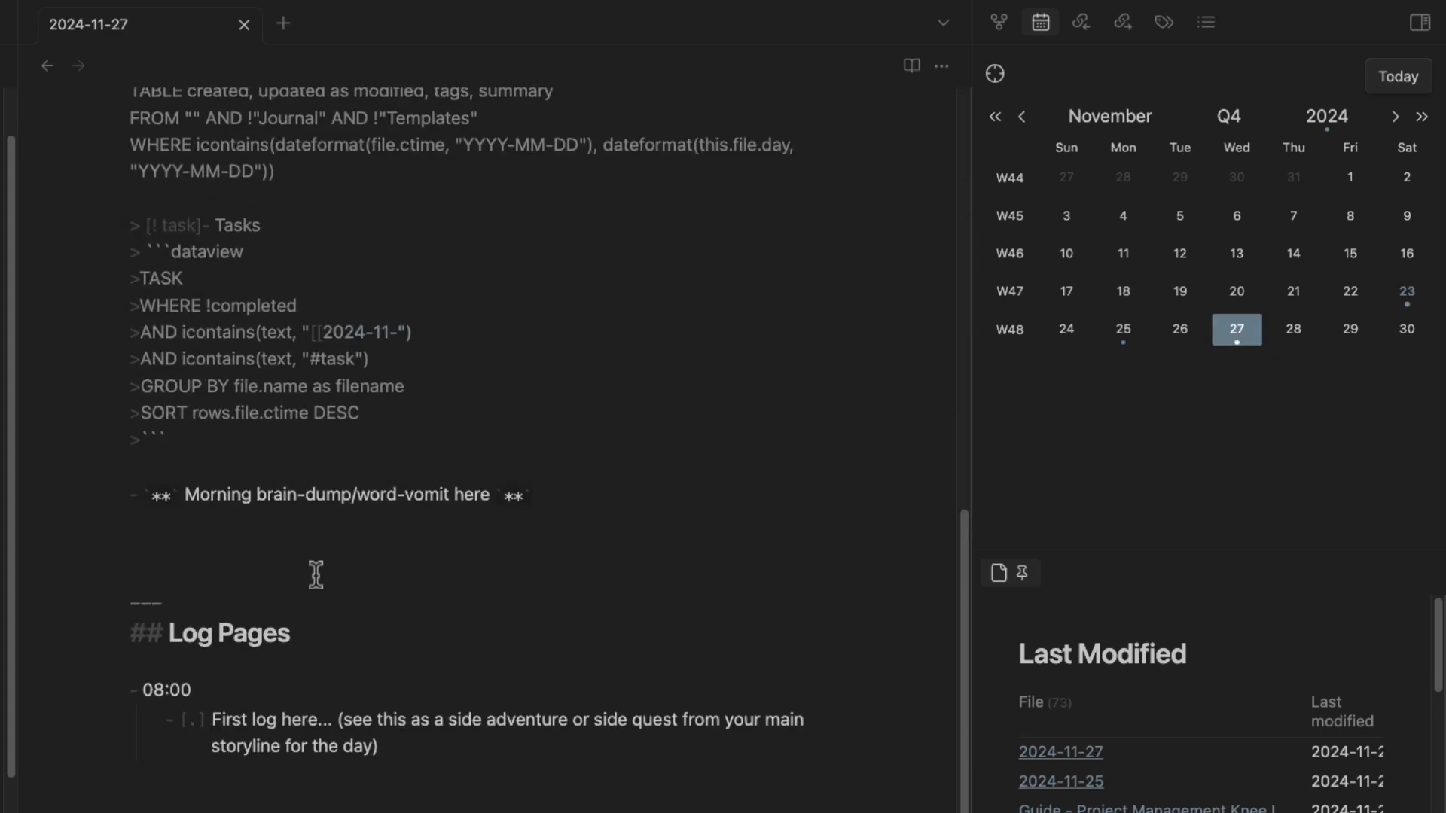
drag(162, 512, 150, 501)
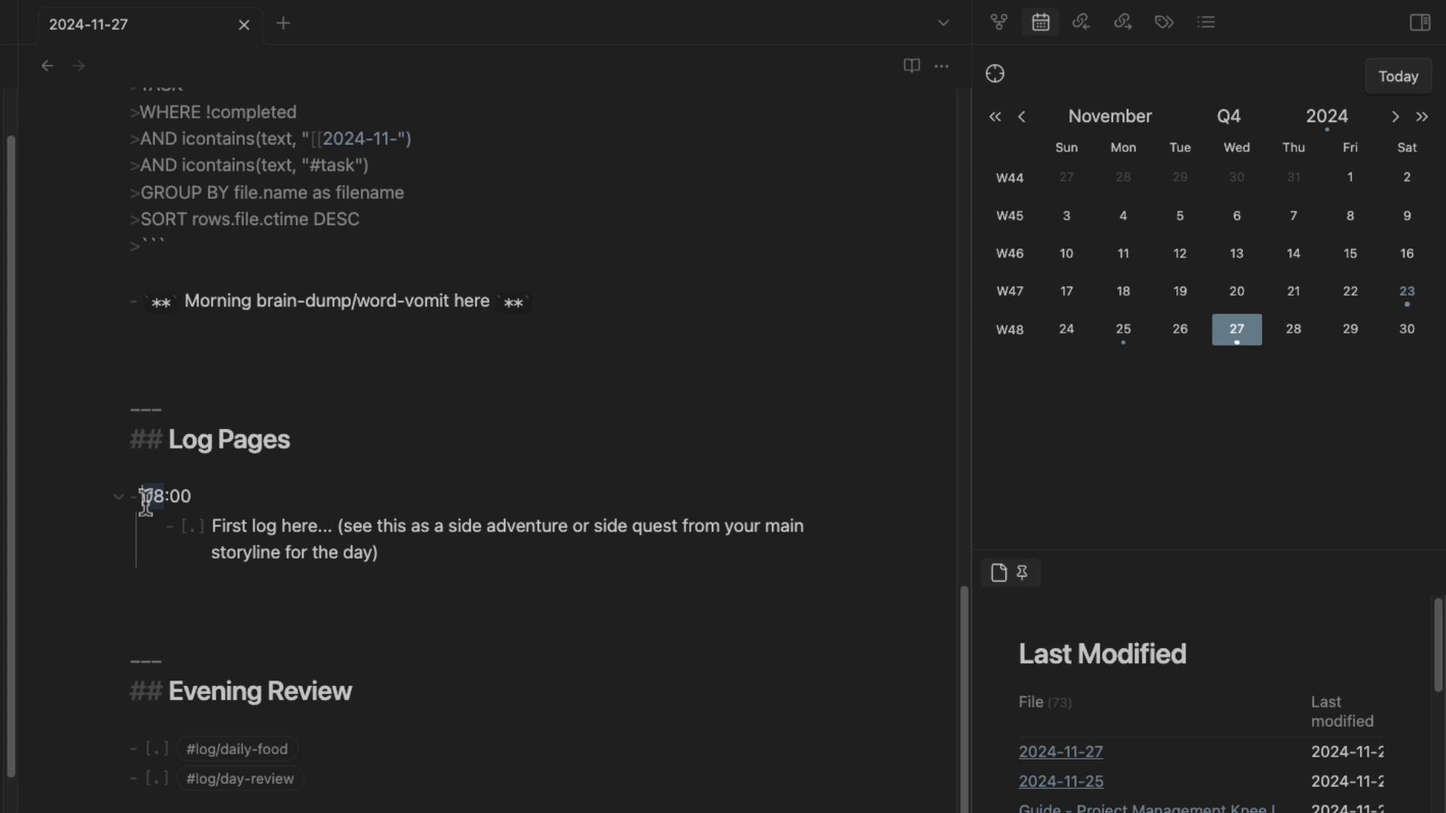
text(13)
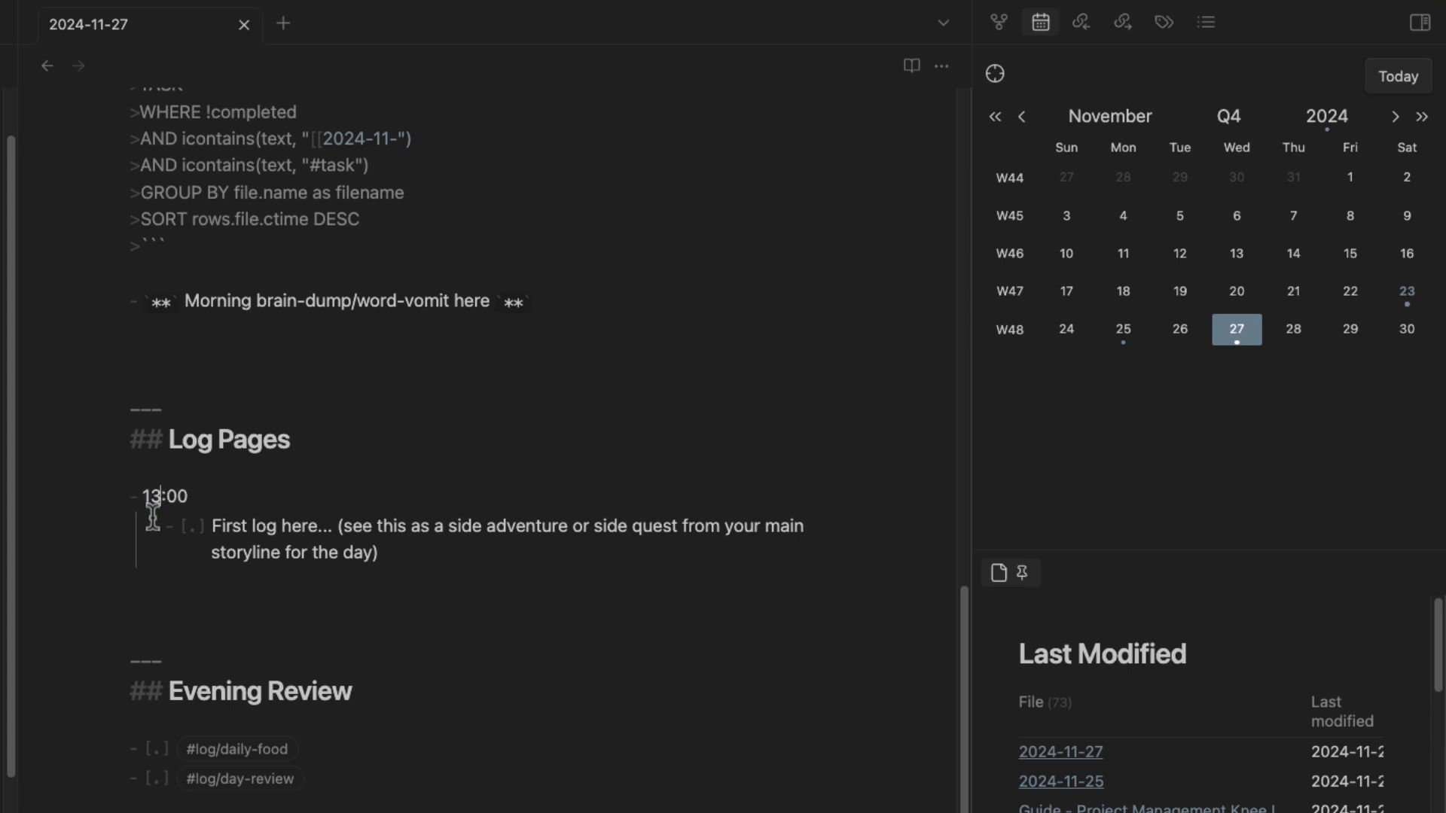
drag(461, 561, 213, 521)
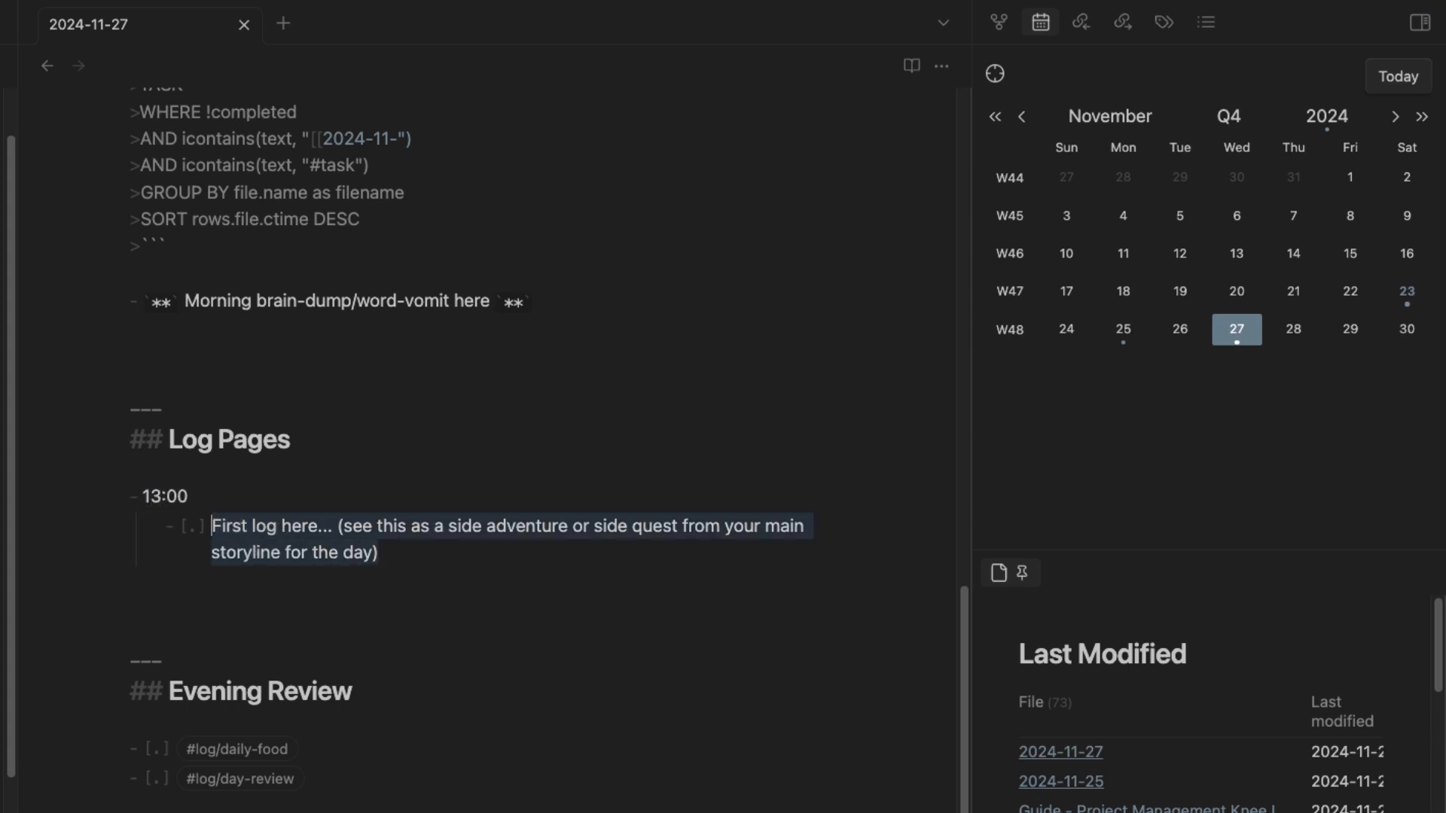
Open Project - Knee Injury 2024 in a split pane beside the 2024-11-27 note, show the local graph and widen the note panes.
click(283, 23)
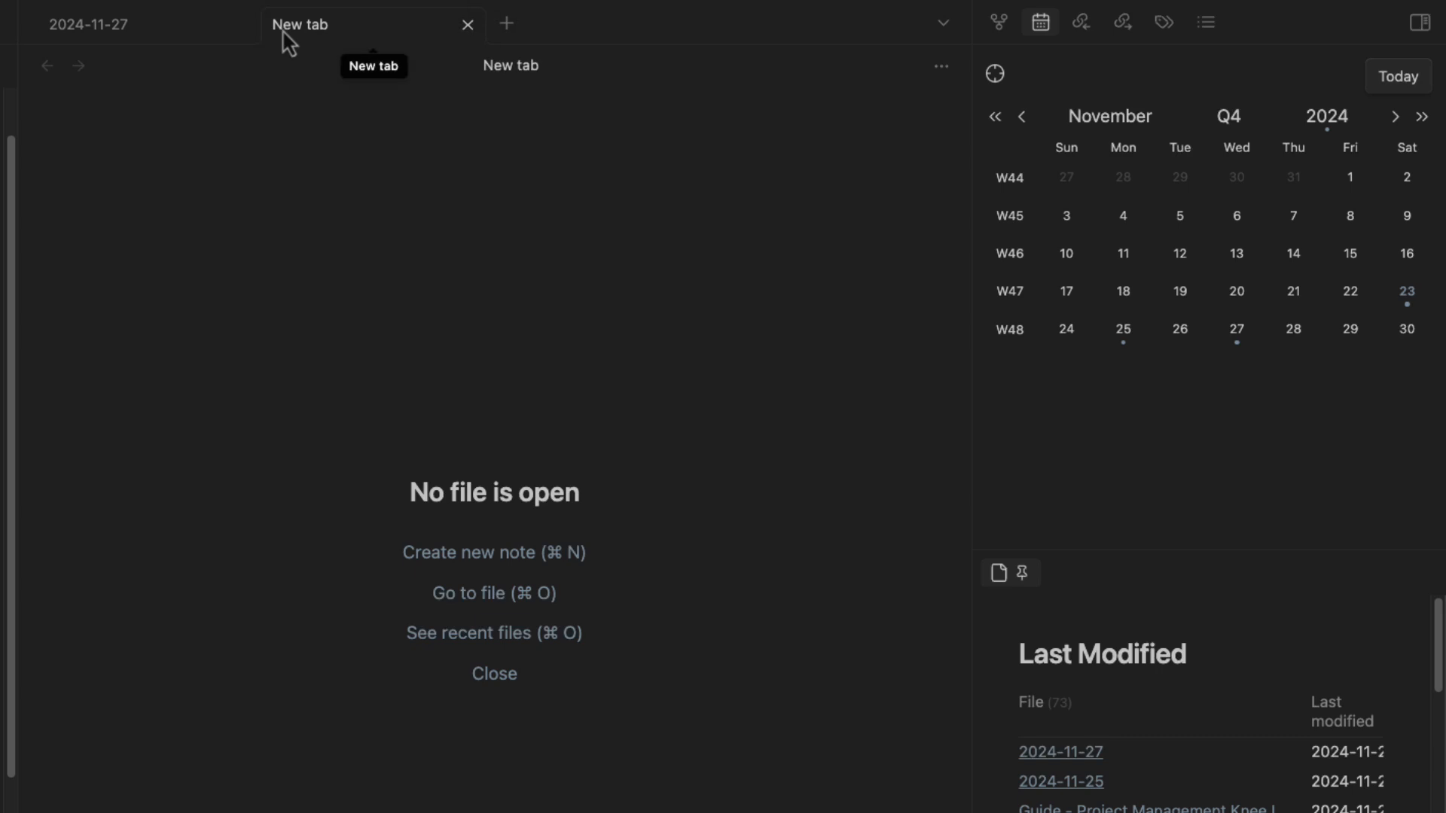
key(super+o)
text(project)
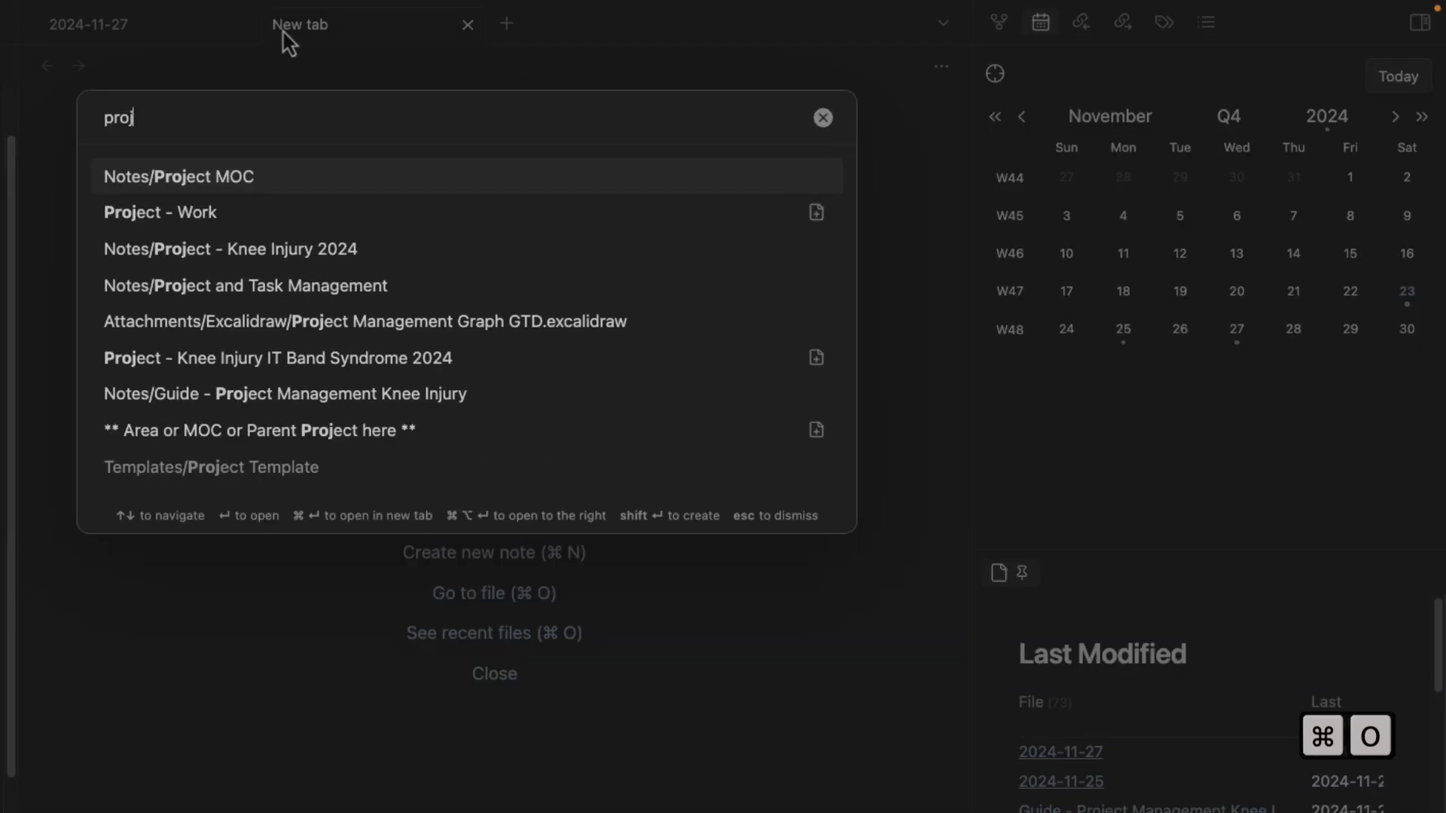
click(373, 263)
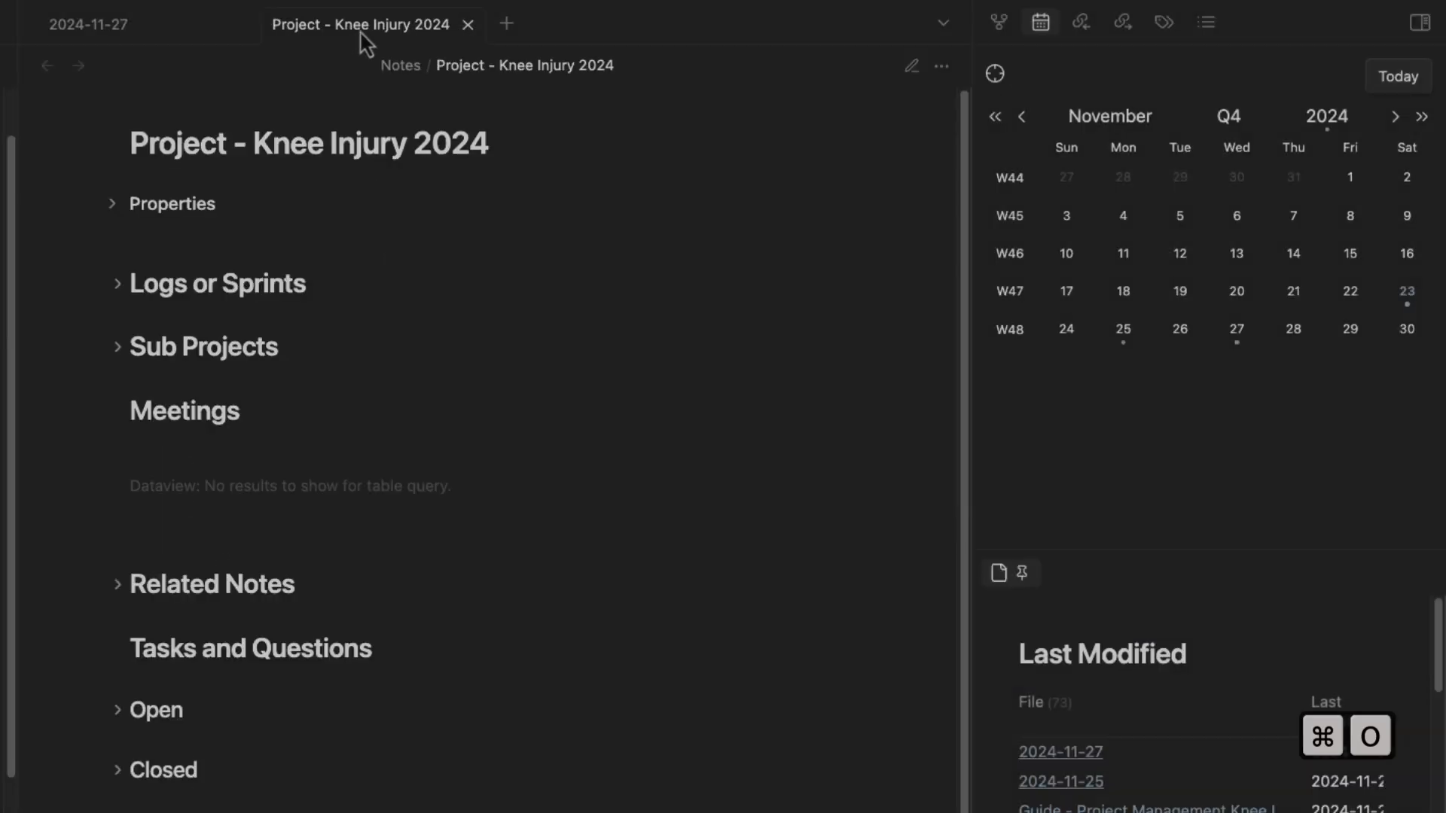
drag(362, 30, 761, 475)
click(999, 22)
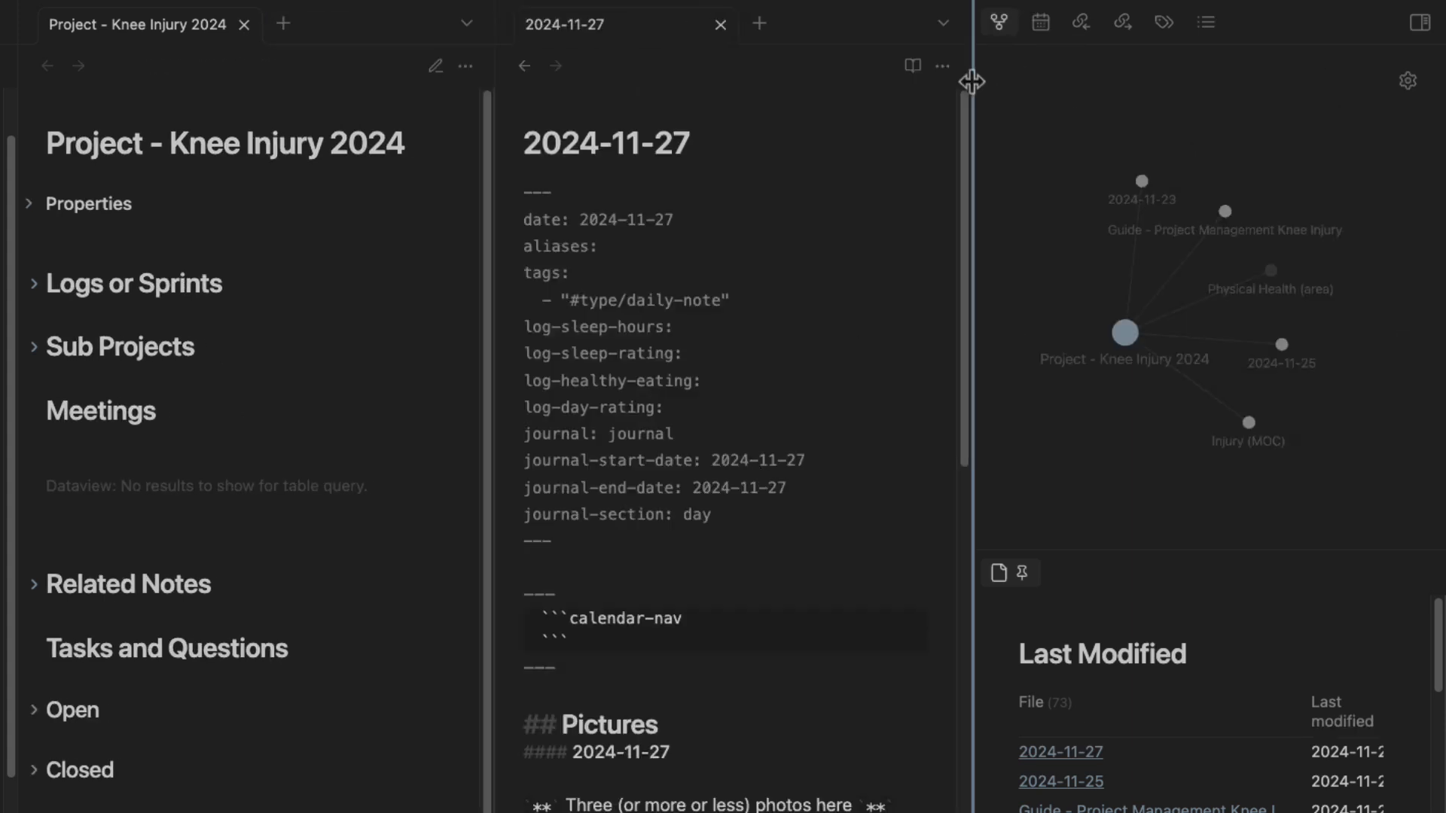
drag(972, 77, 1122, 103)
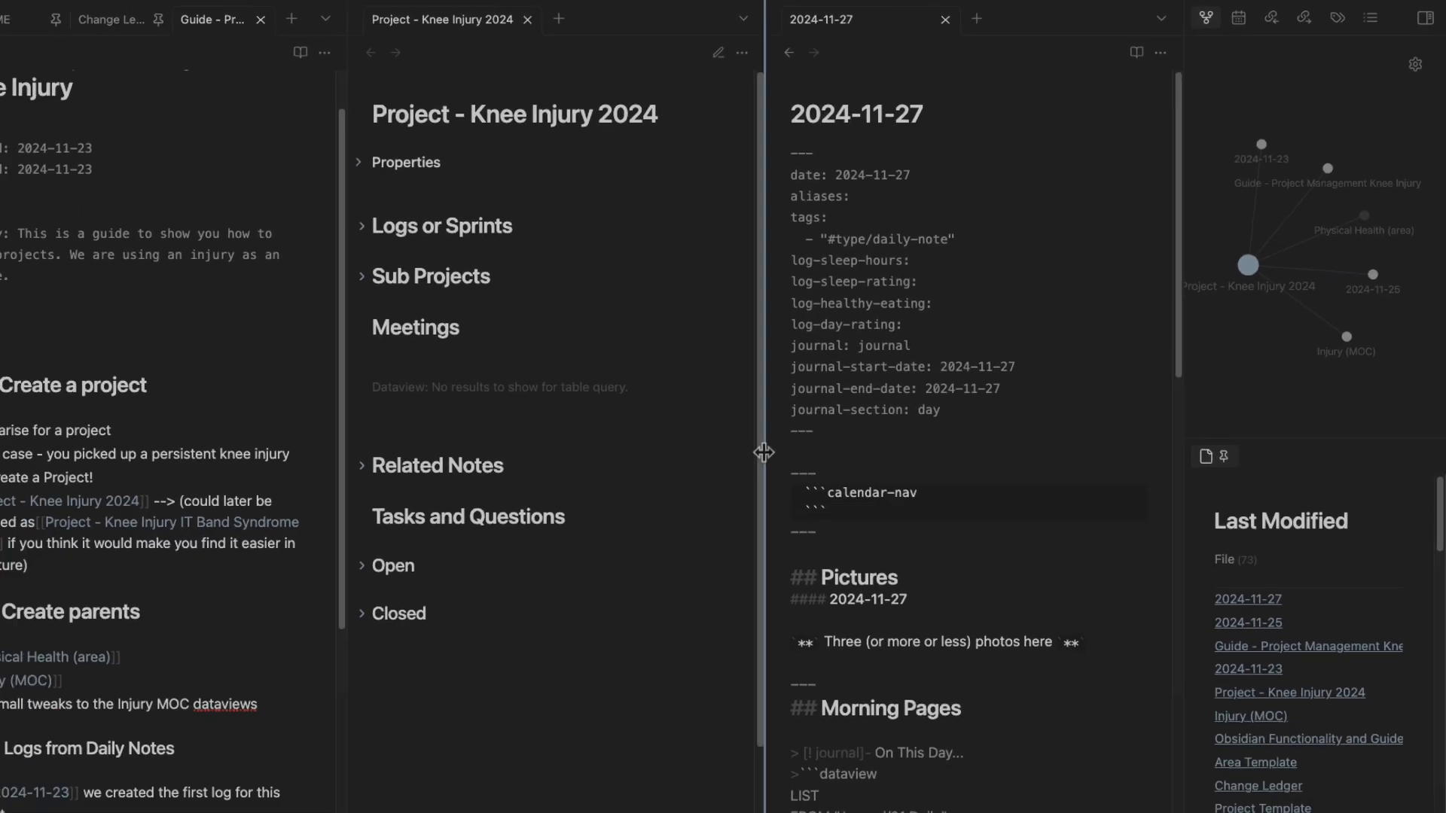
Change the default editing mode to Live Preview in the editor settings.
scroll(750, 692, down, 7)
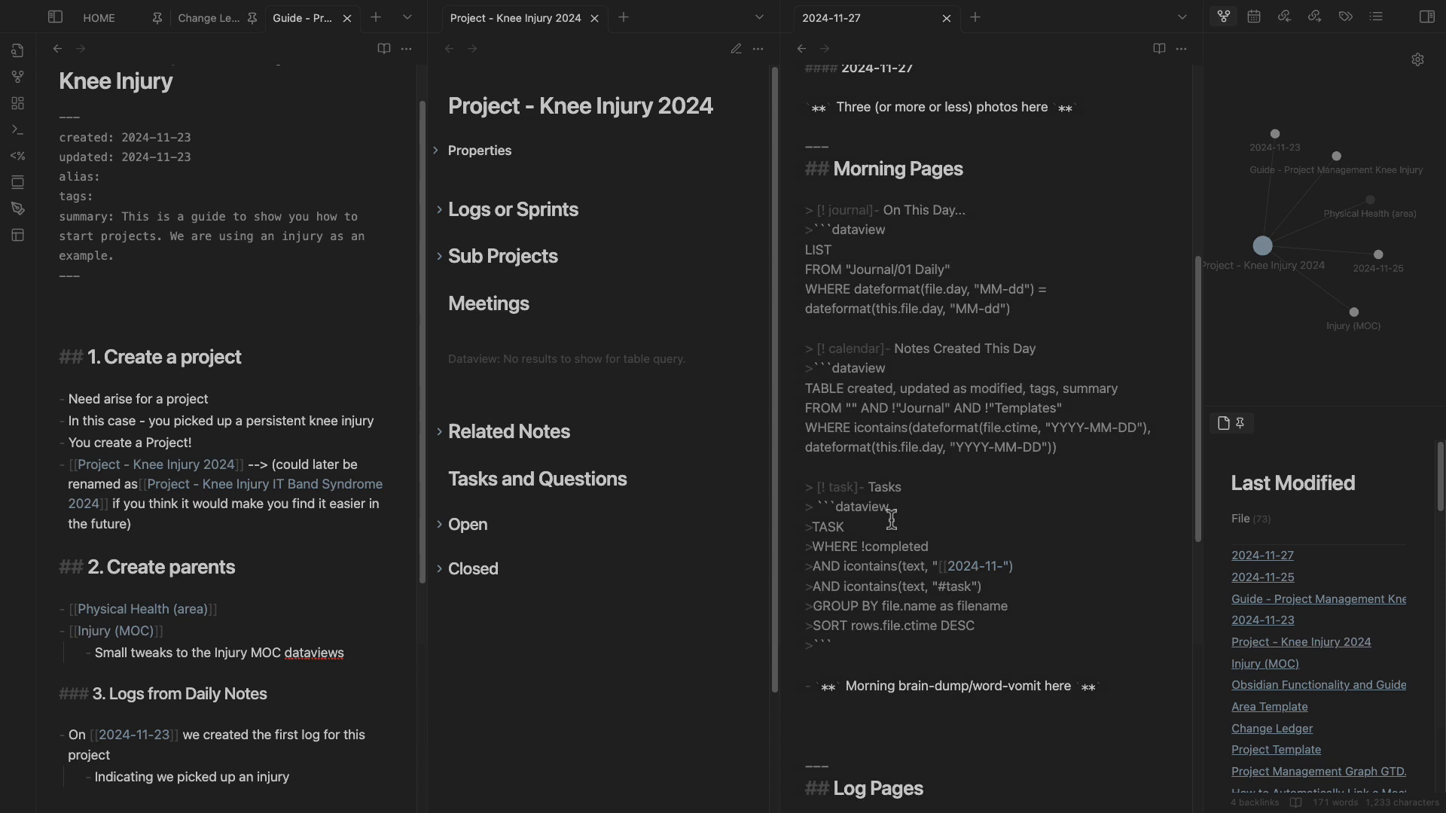
scroll(892, 519, down, 8)
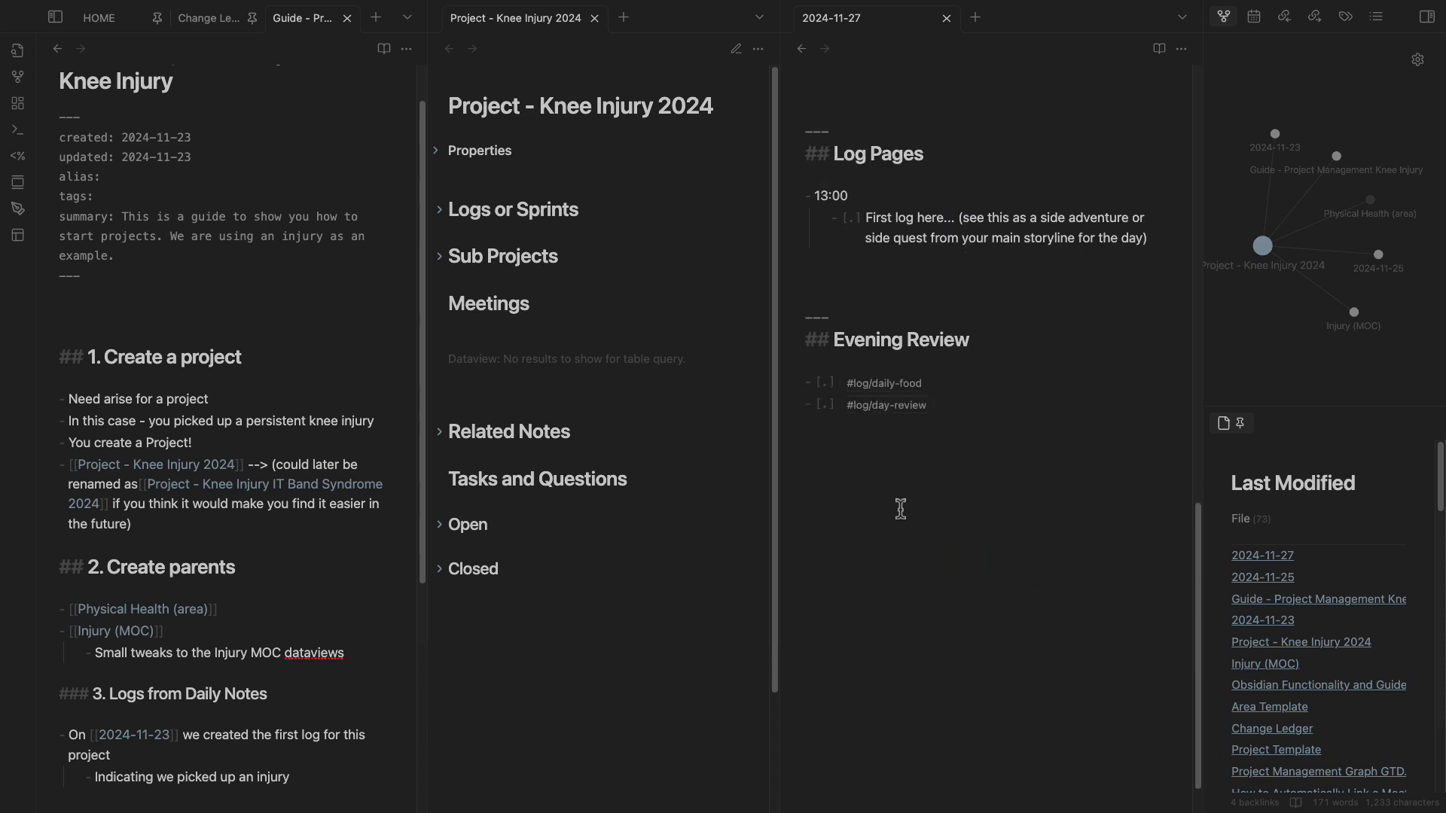
scroll(895, 507, up, 6)
scroll(910, 452, down, 4)
click(1158, 410)
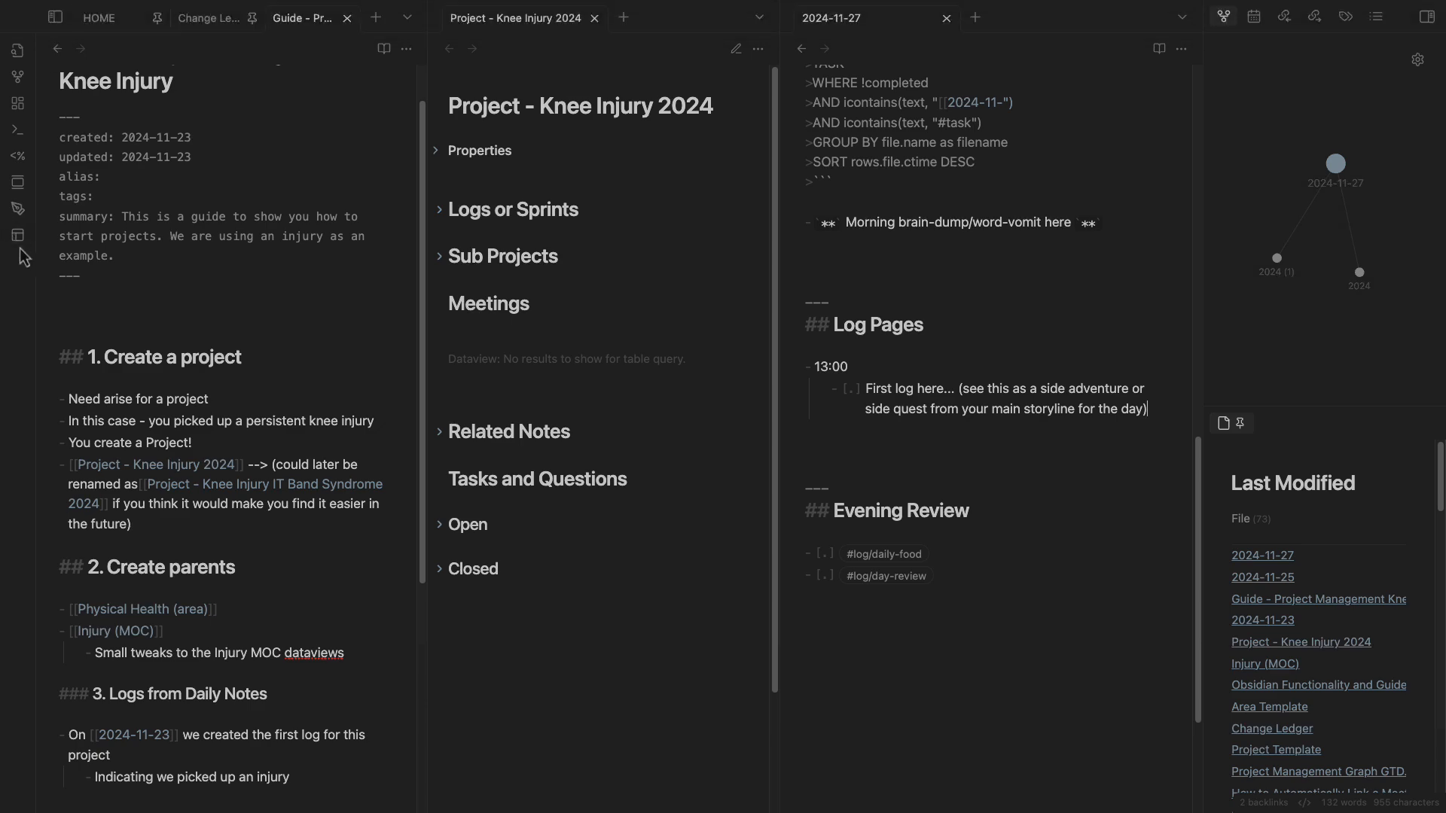
click(55, 16)
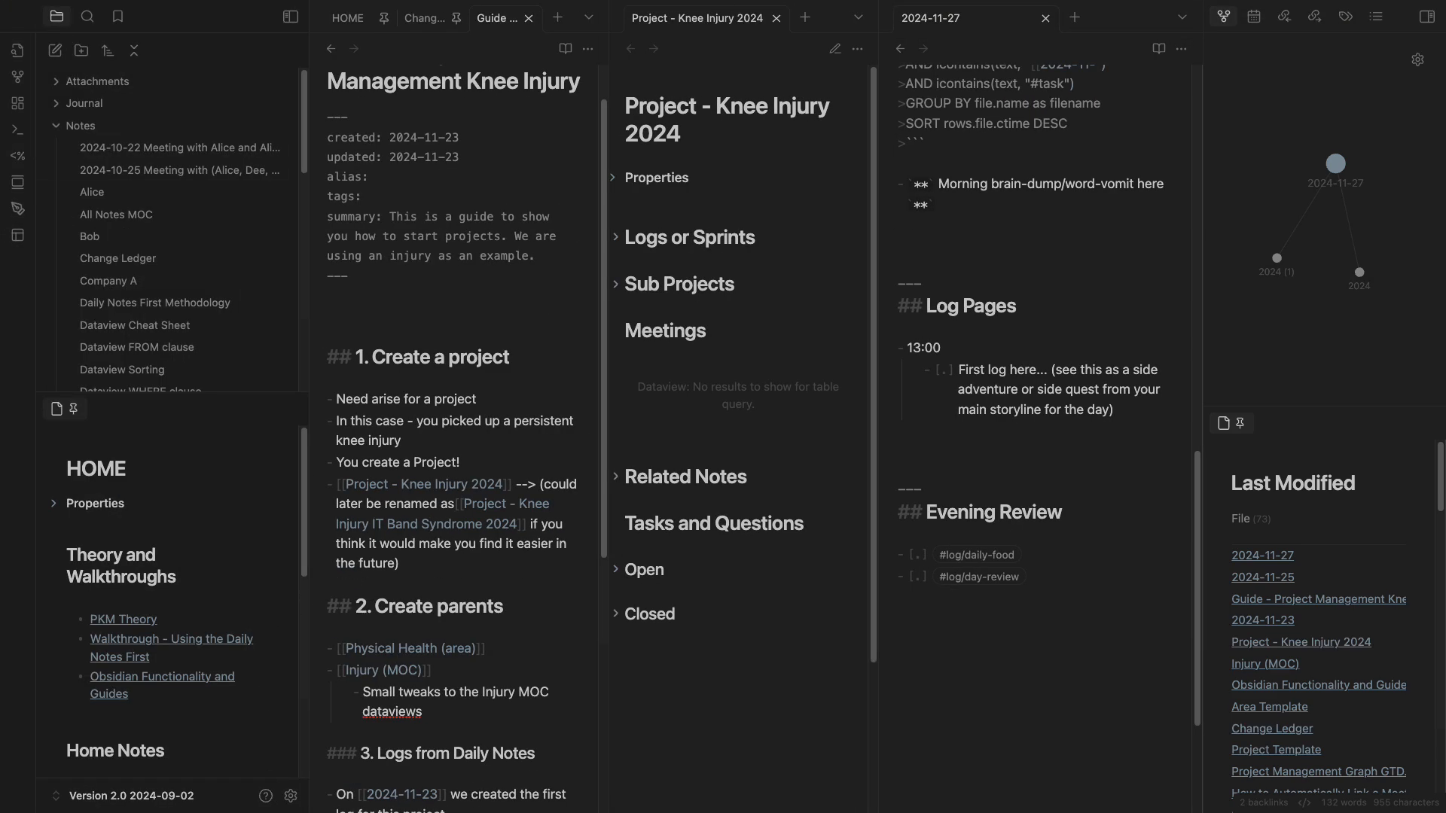
click(291, 796)
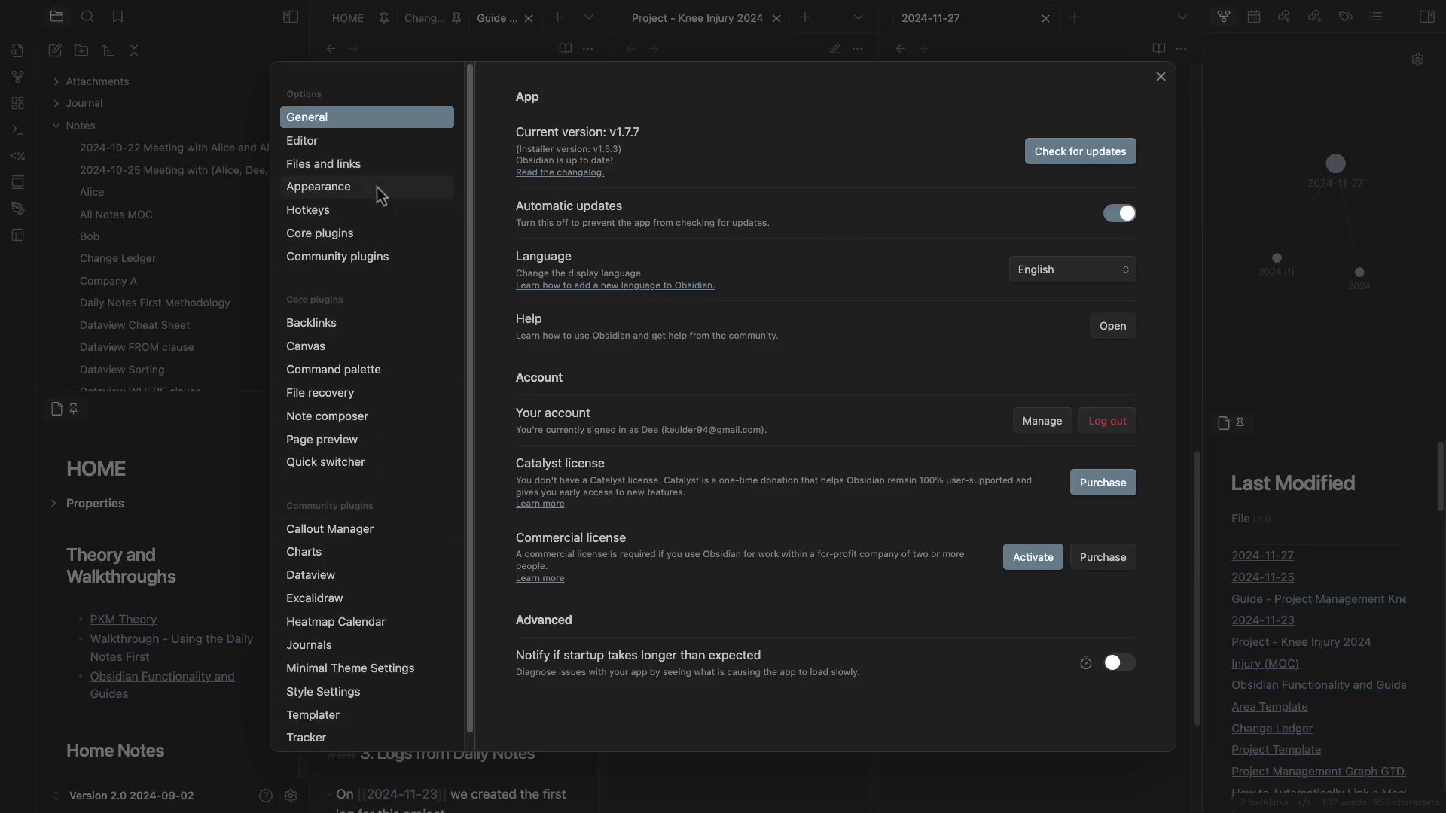
click(333, 194)
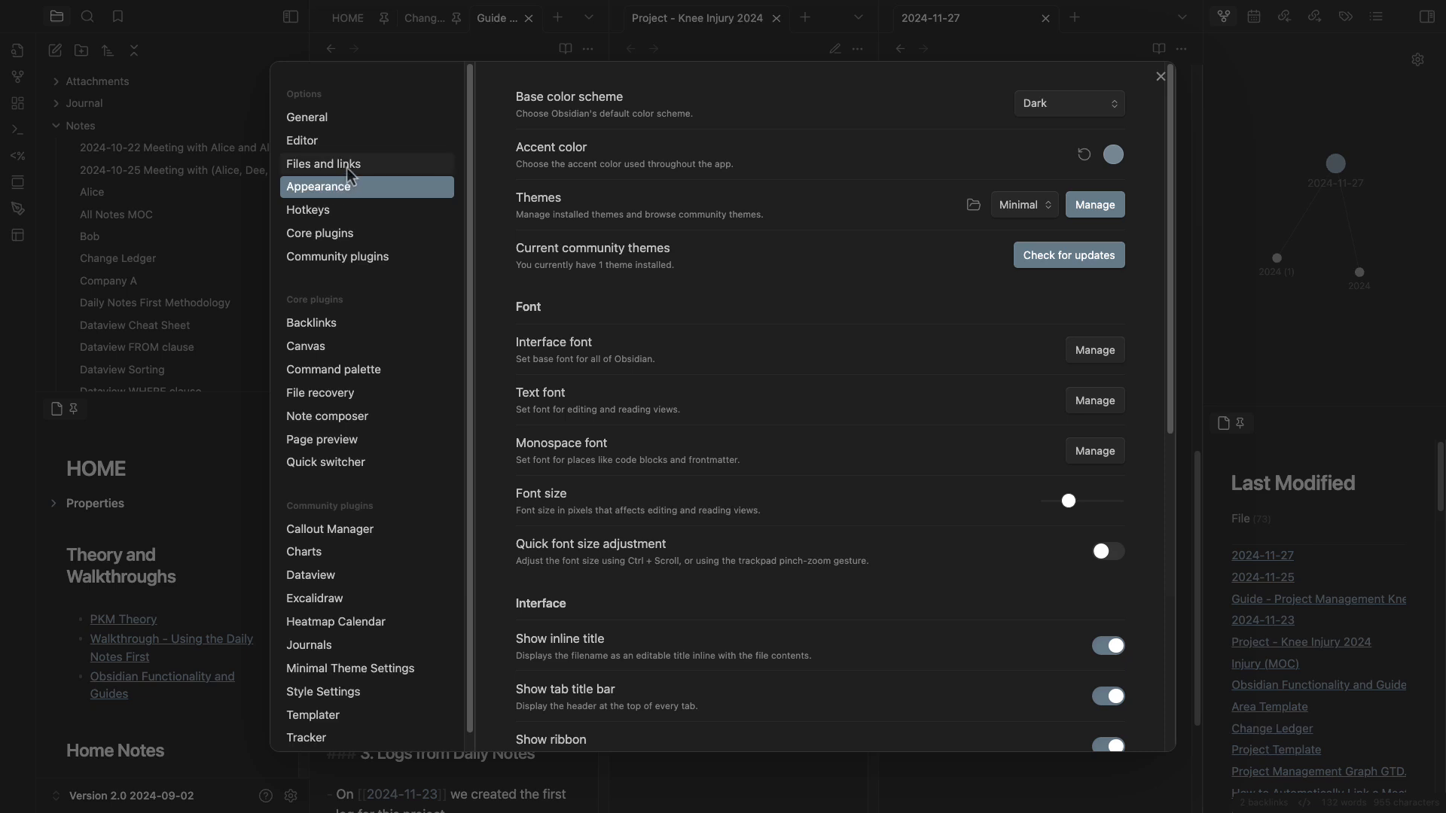
click(356, 145)
click(1084, 215)
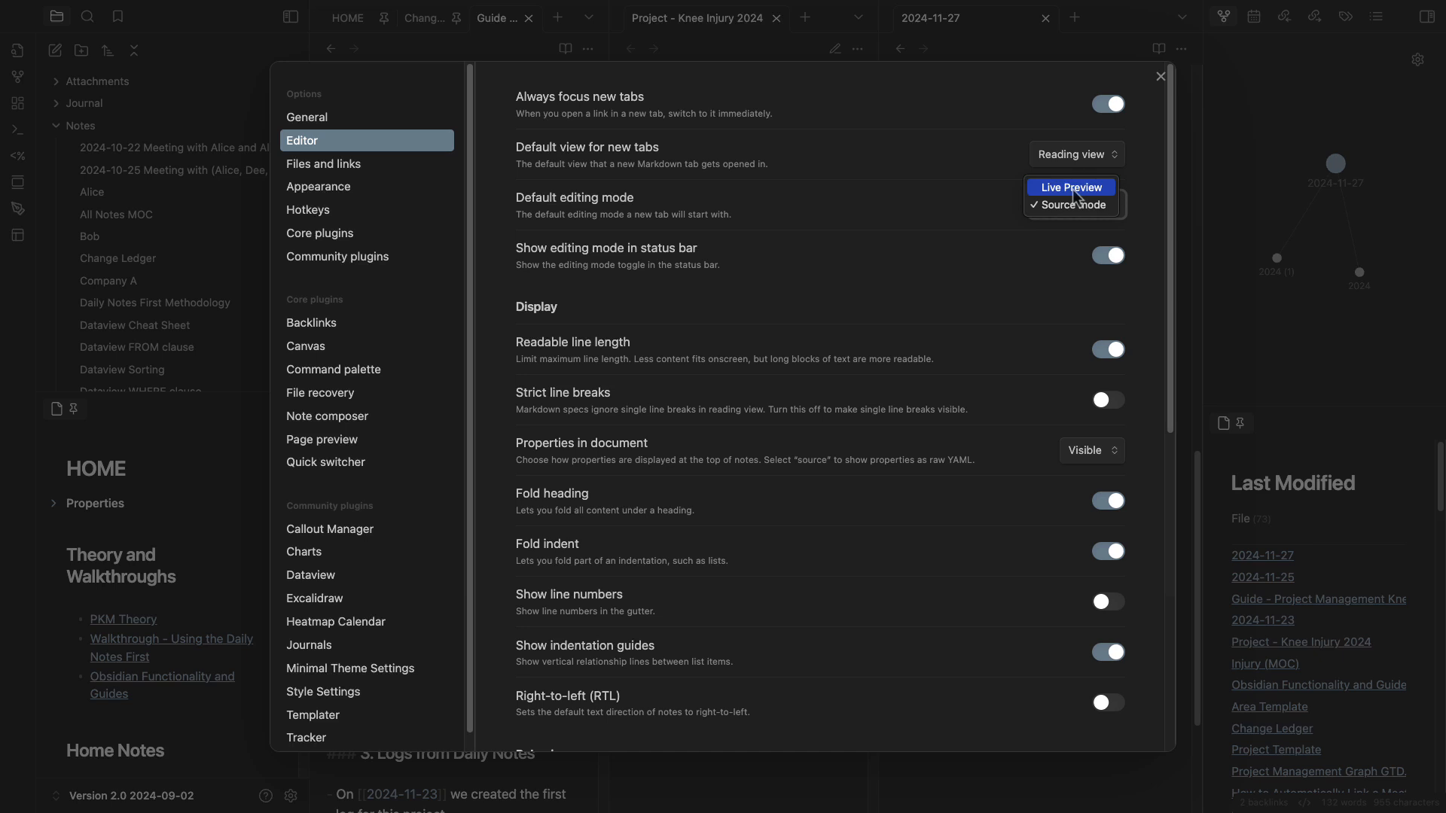
click(1096, 160)
click(1160, 76)
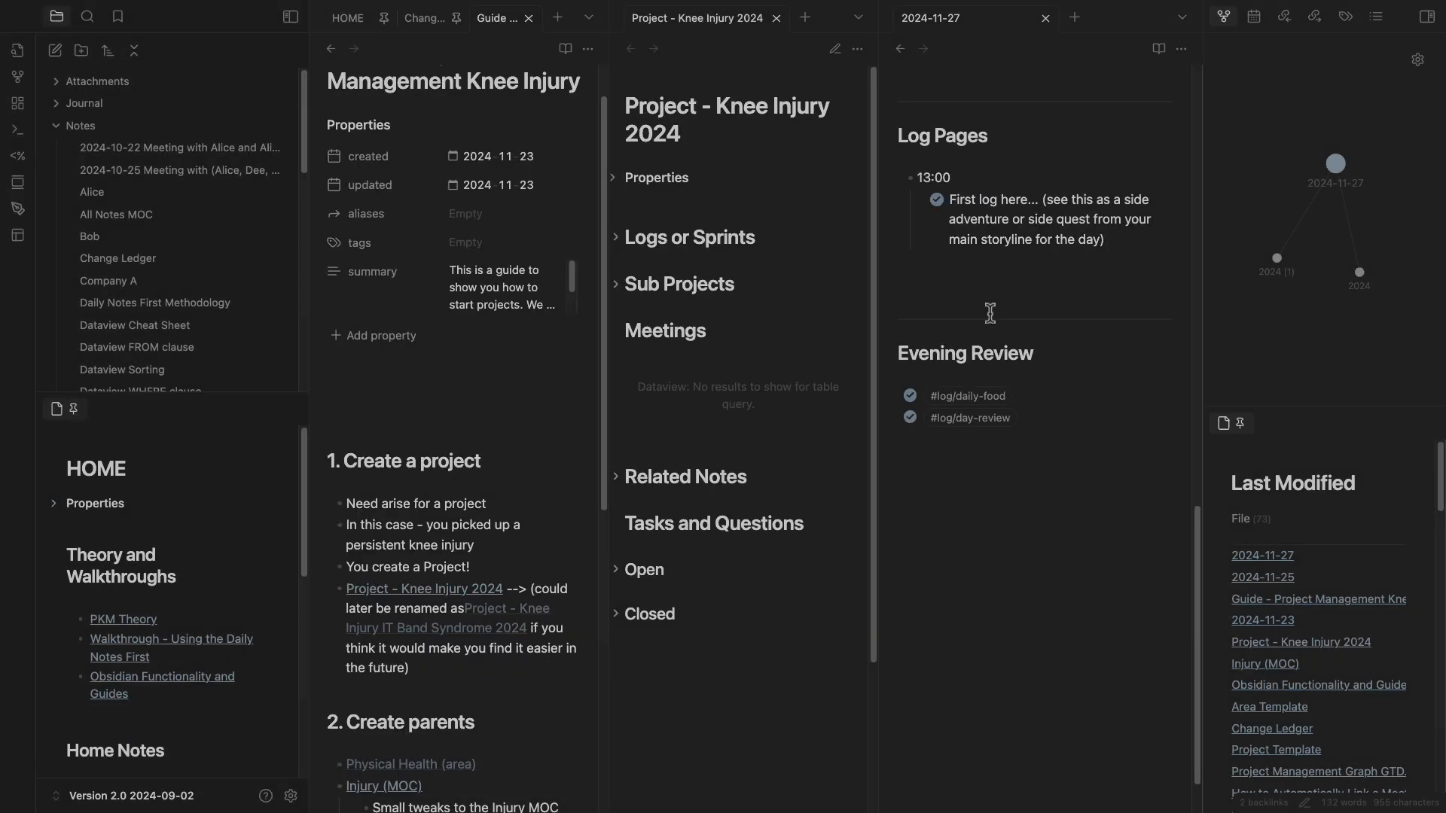
Collapse the Meetings and the Tasks and Questions sections in the Project - Knee Injury 2024 note.
click(1075, 444)
scroll(1075, 446, up, 7)
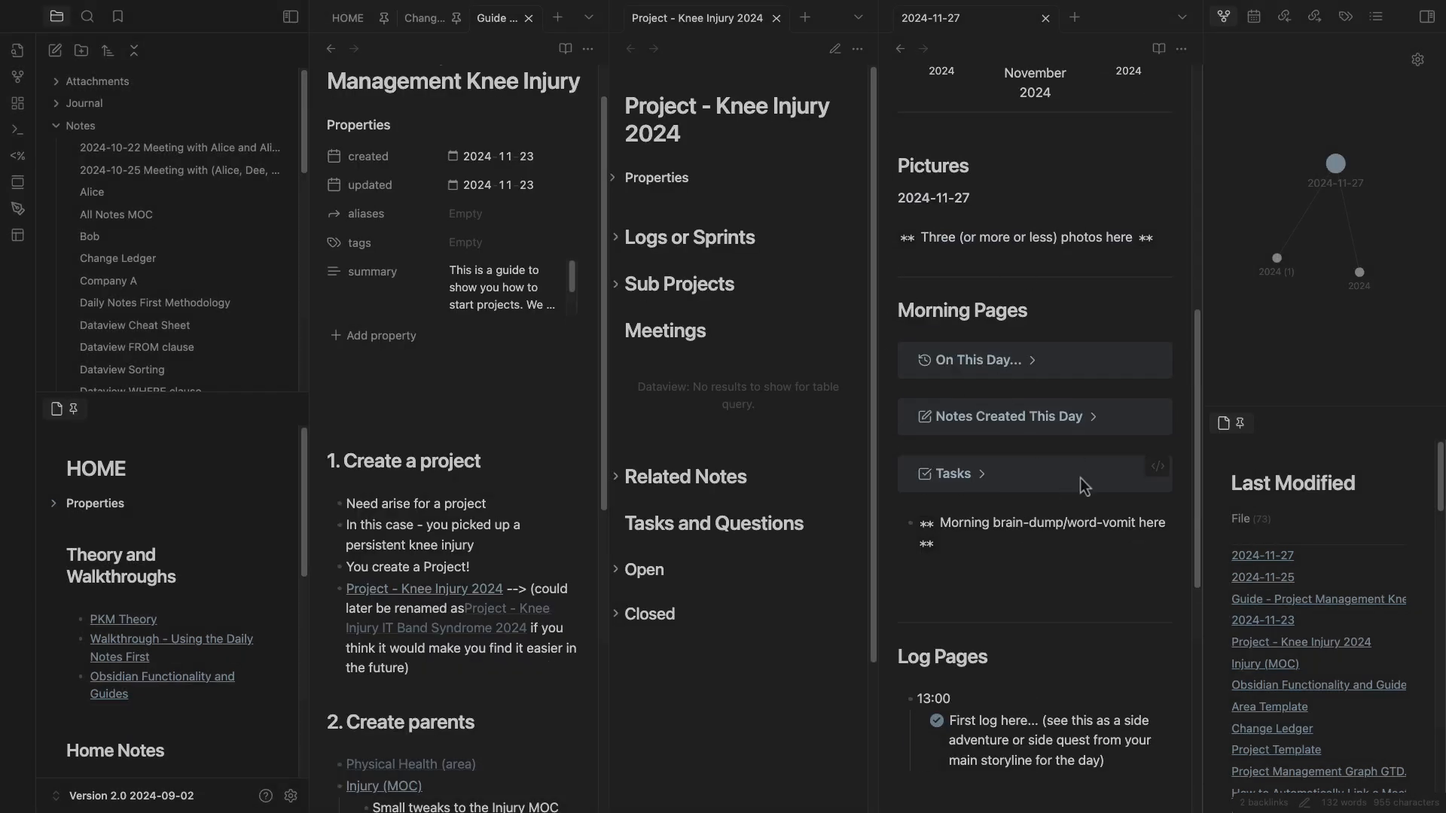
scroll(1062, 494, down, 4)
click(1130, 471)
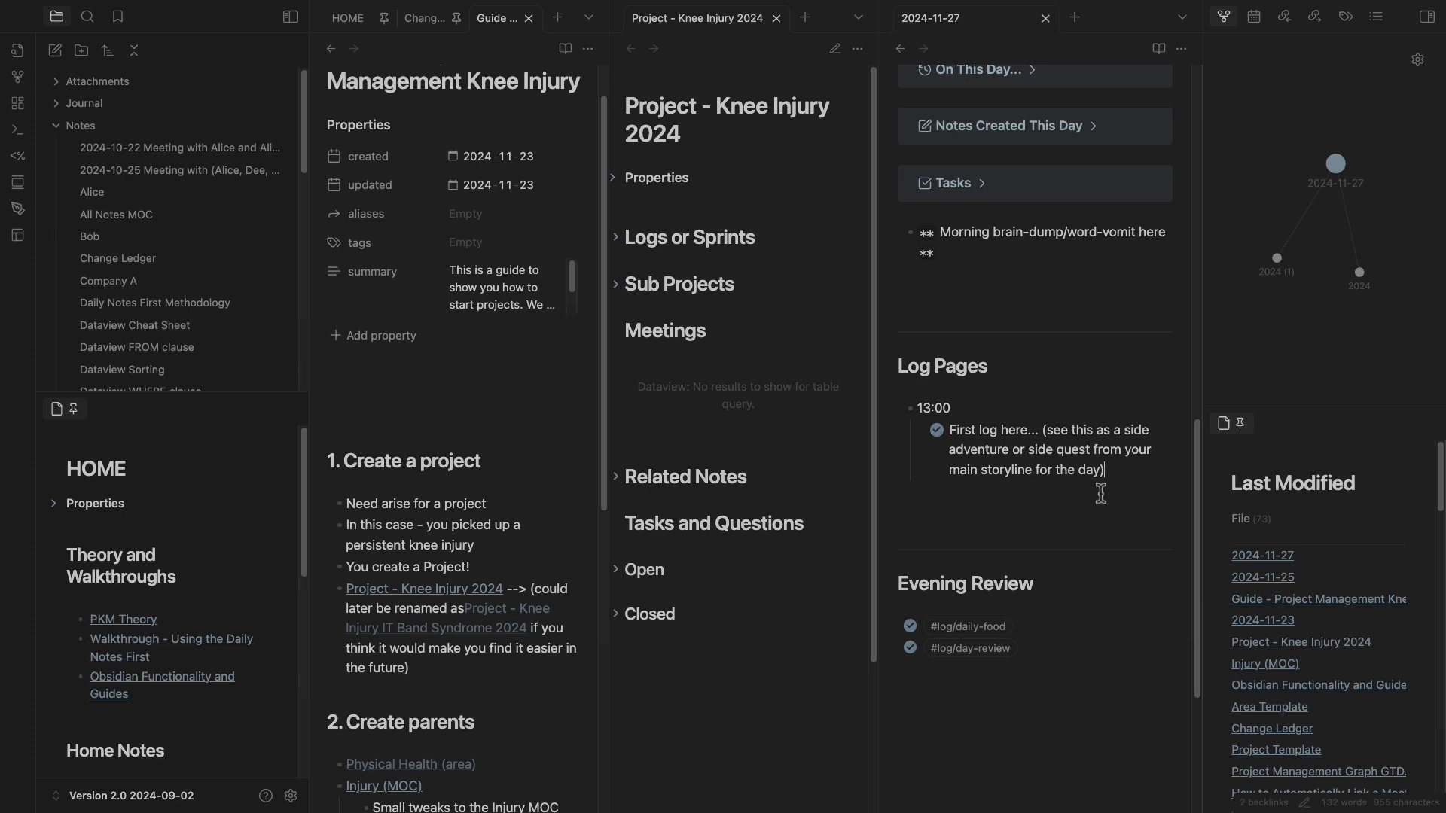
drag(1109, 479, 951, 437)
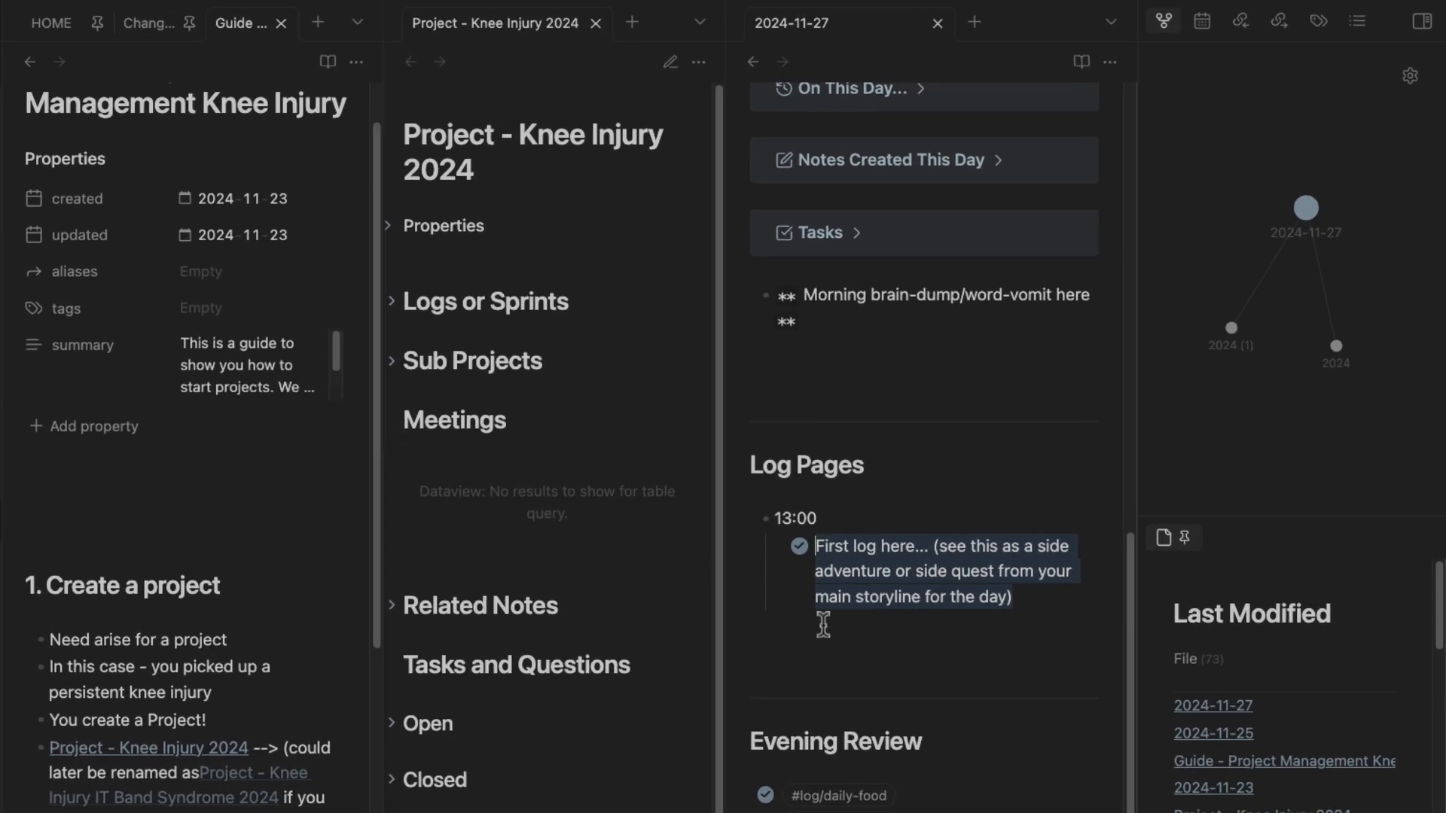
click(392, 421)
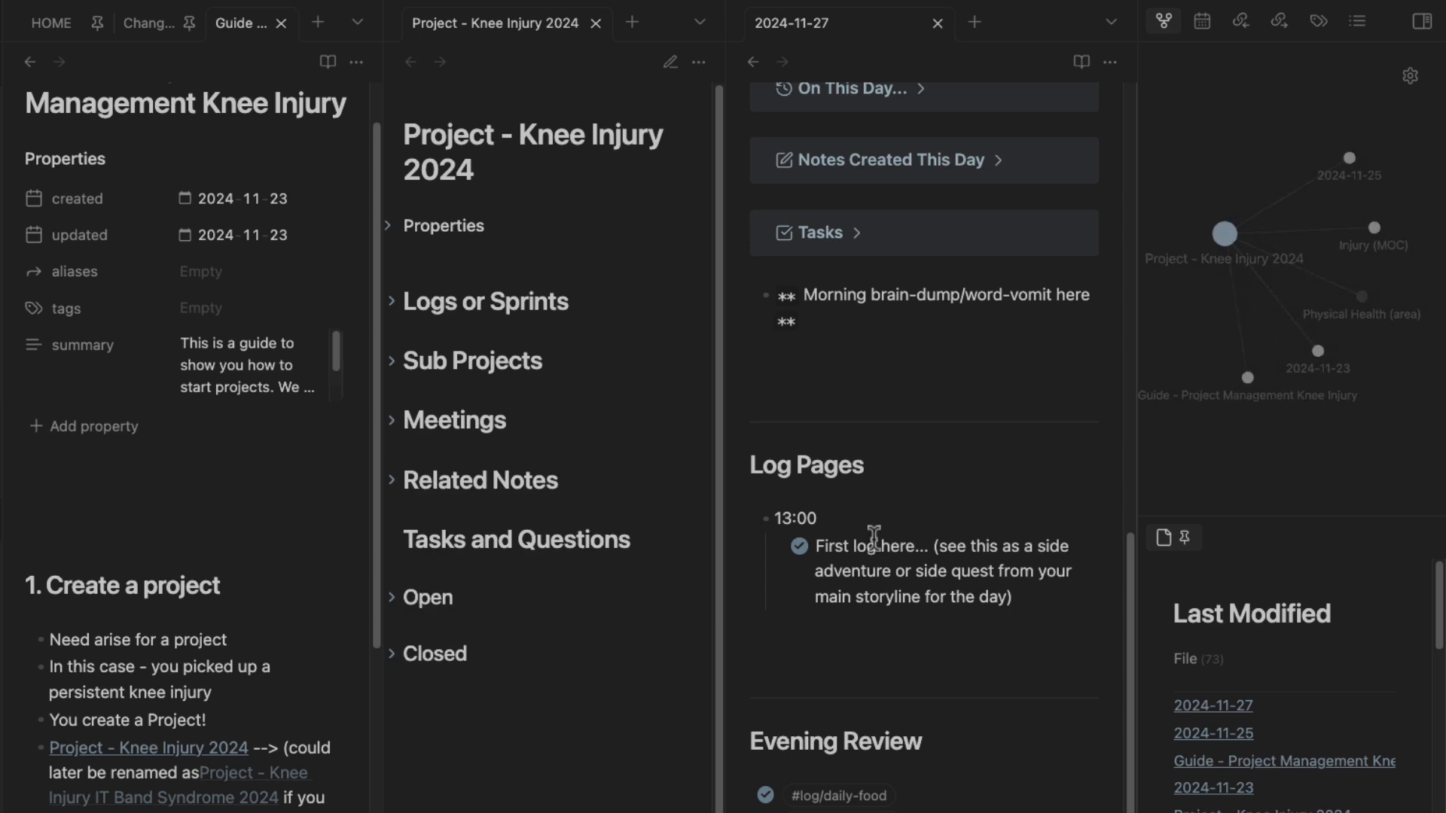
click(392, 540)
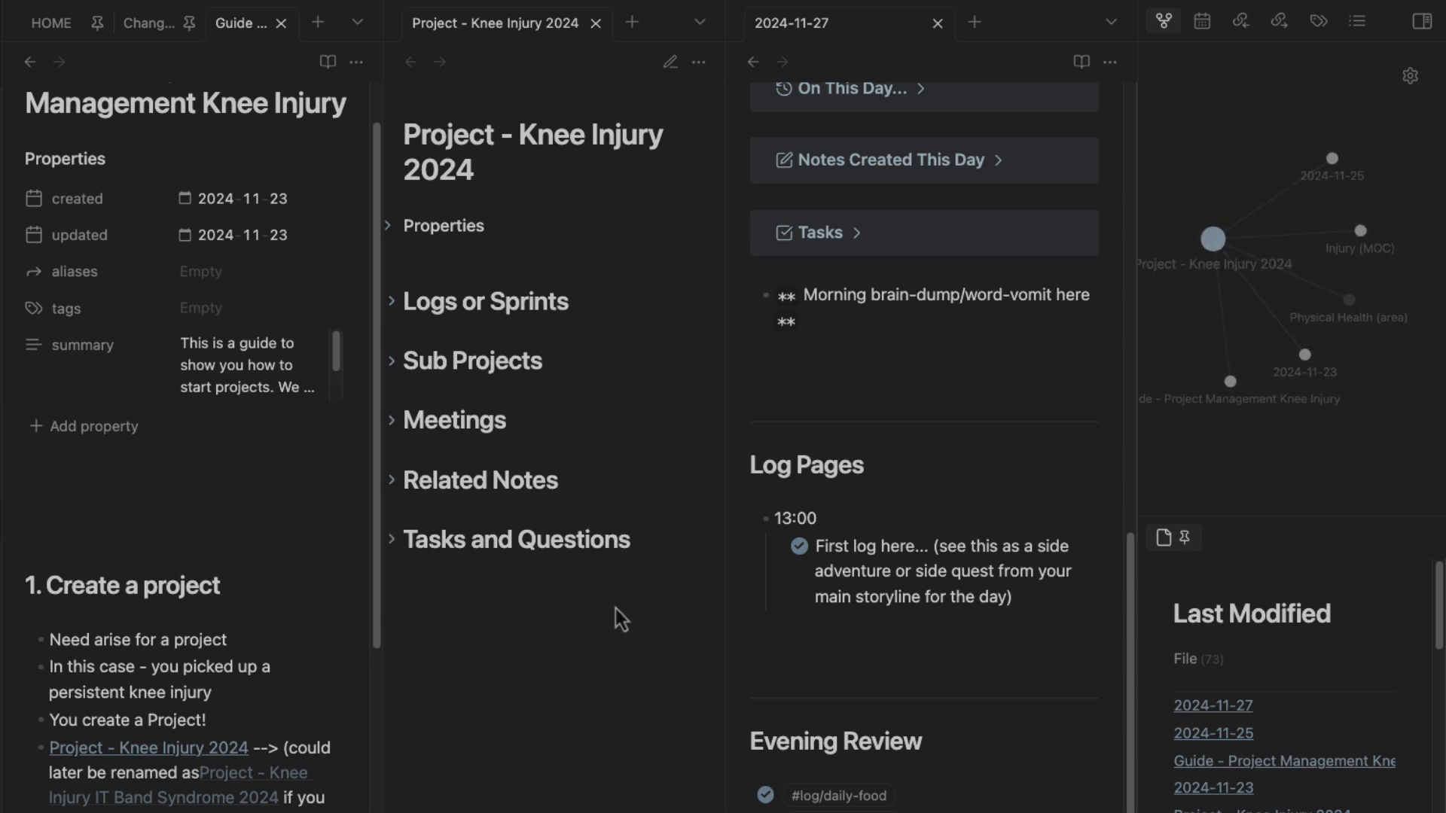
Hide the file sidebar and replace the placeholder text under 13:00 in the daily note with the tag #log/sprint.
drag(1039, 597, 816, 546)
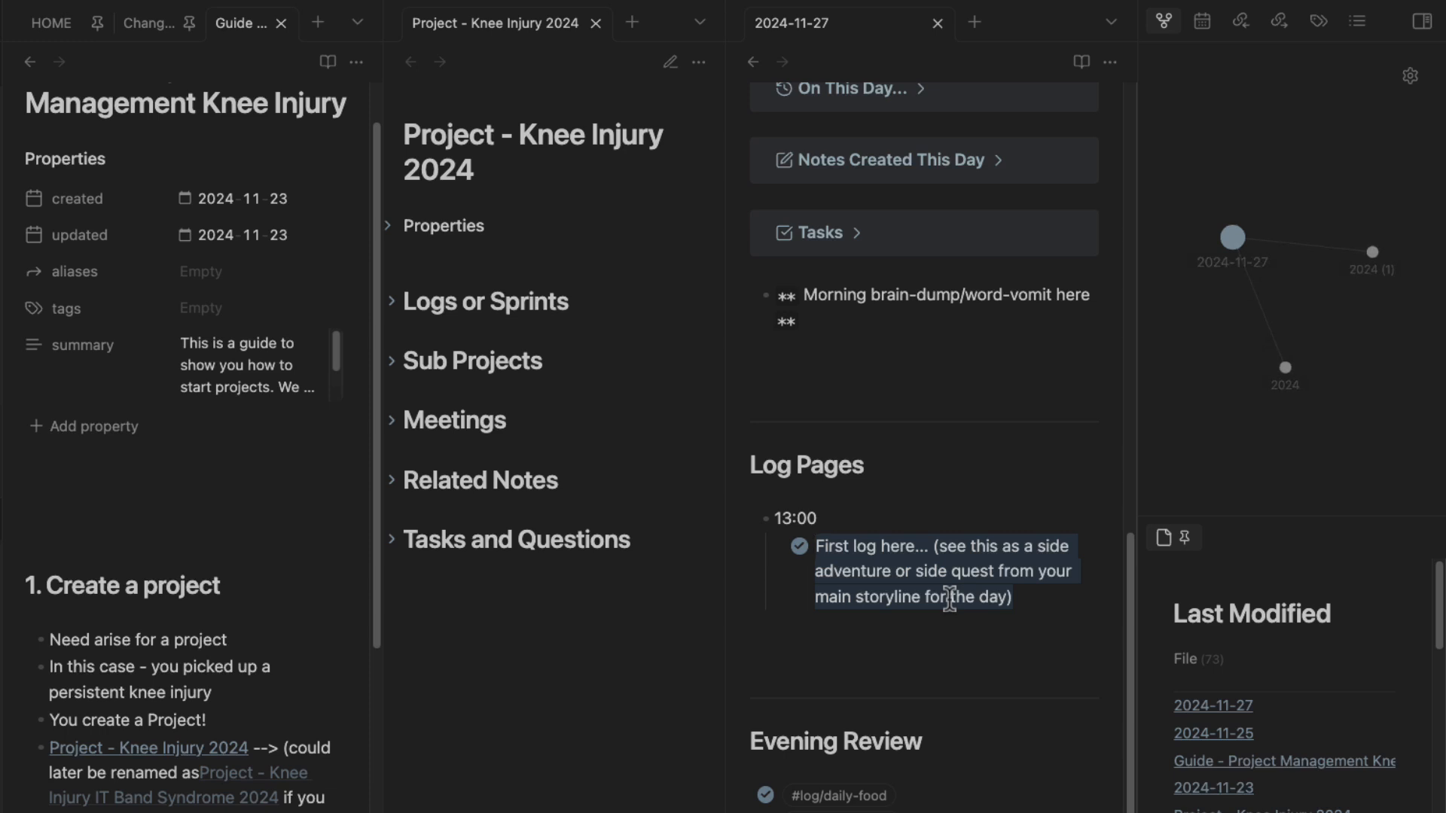
click(2, 22)
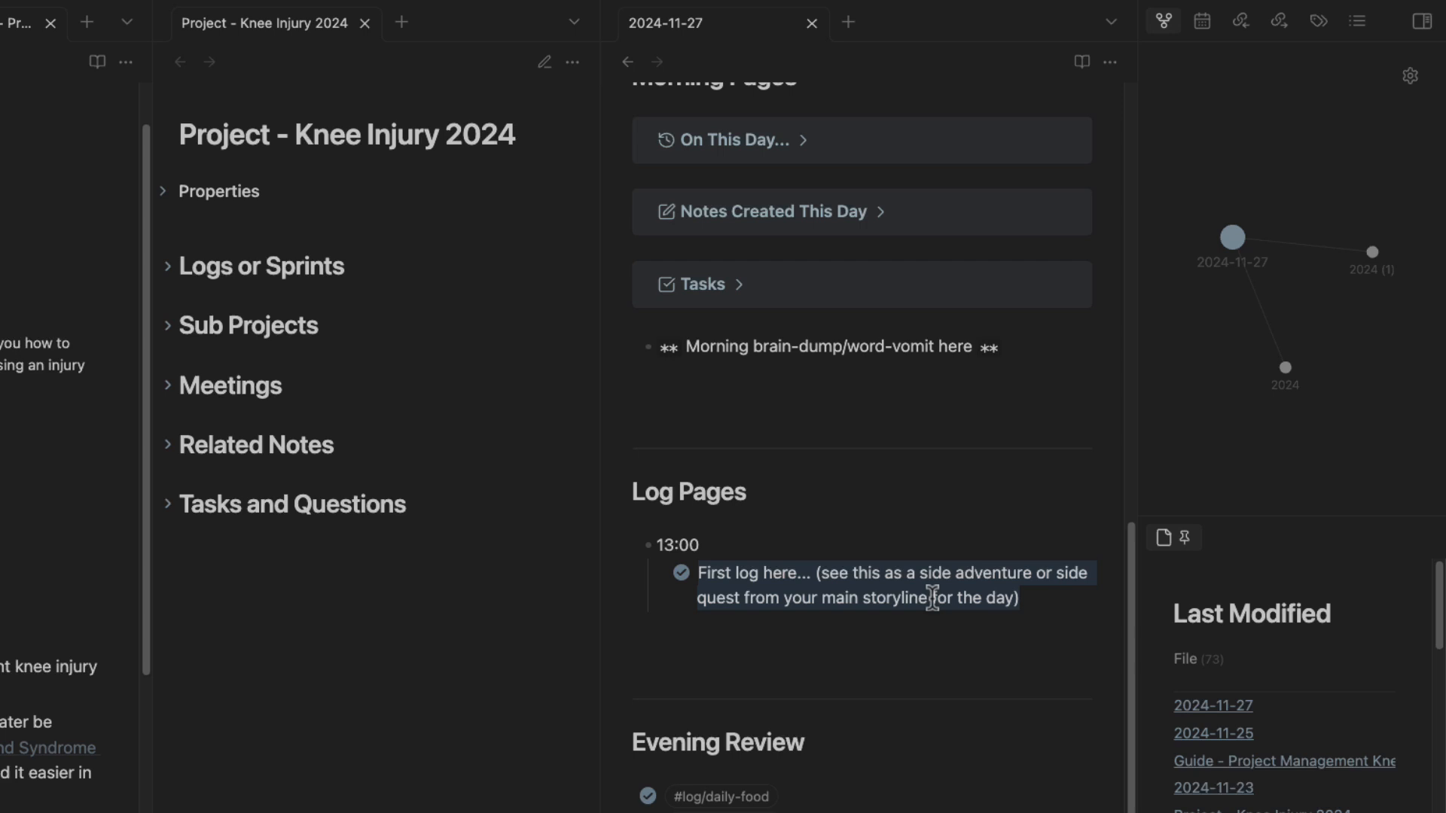
click(1042, 603)
drag(1043, 603, 699, 574)
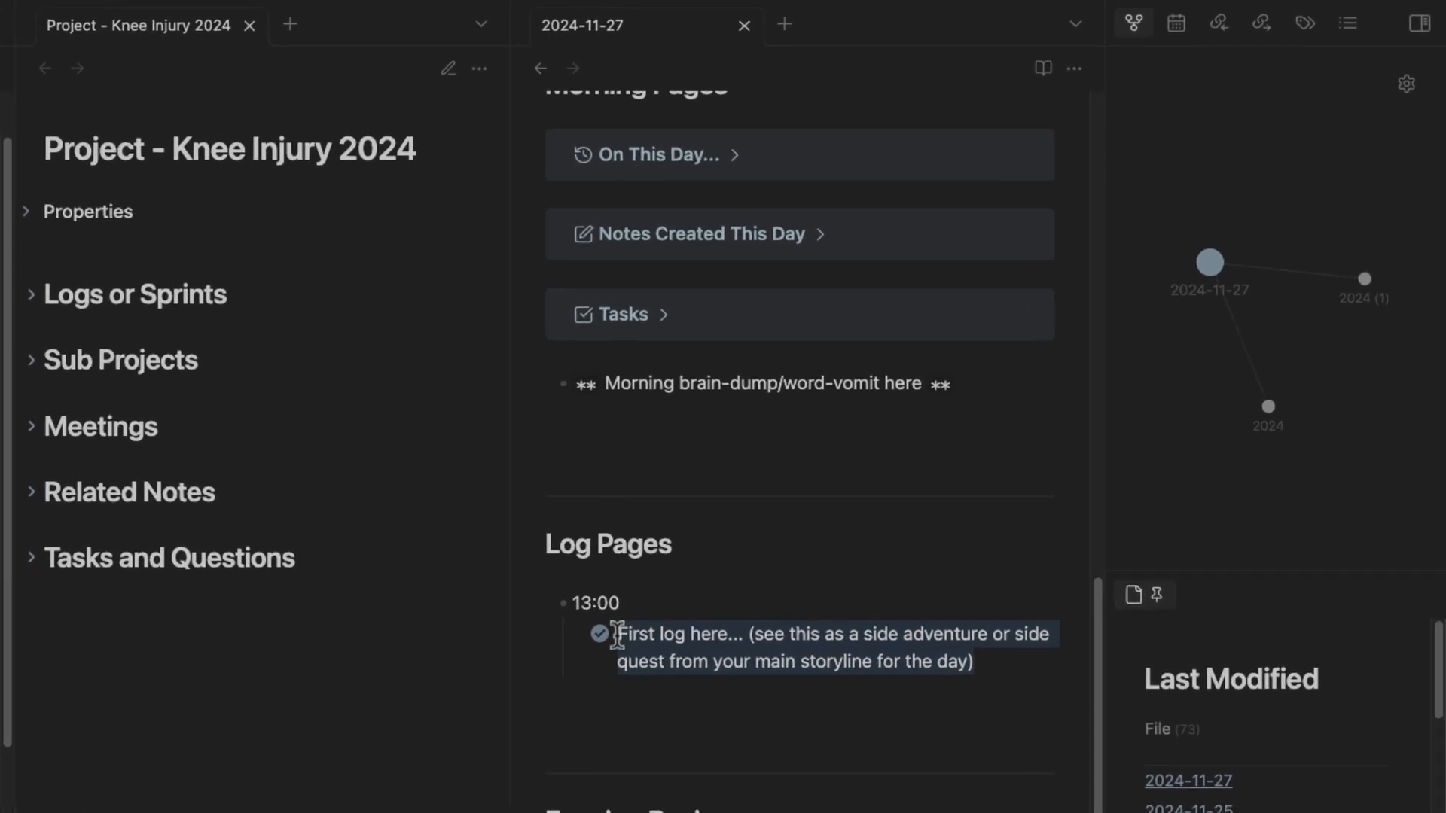
key(BackSpace)
text(#log/)
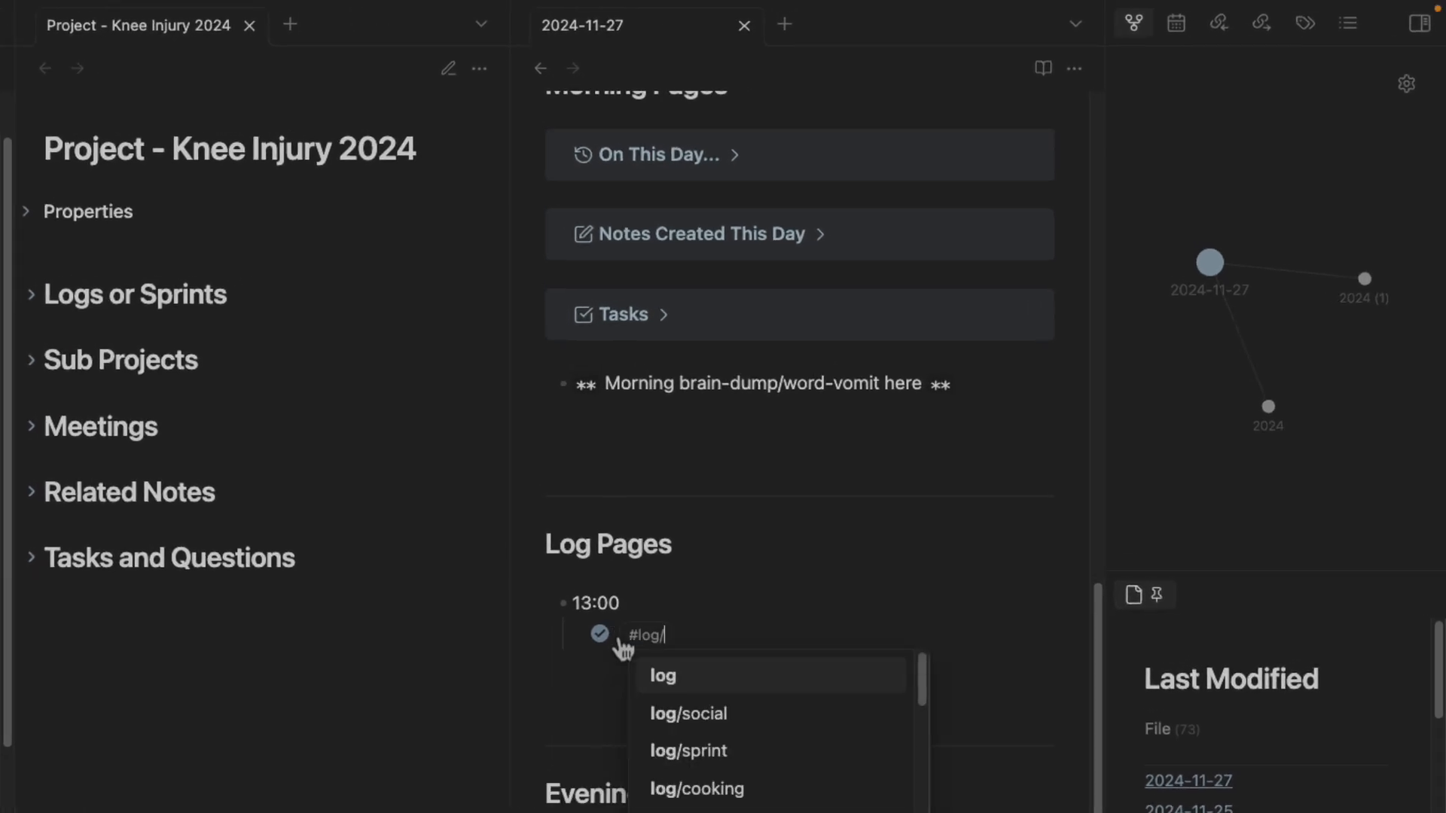
text(sprint)
key(Return)
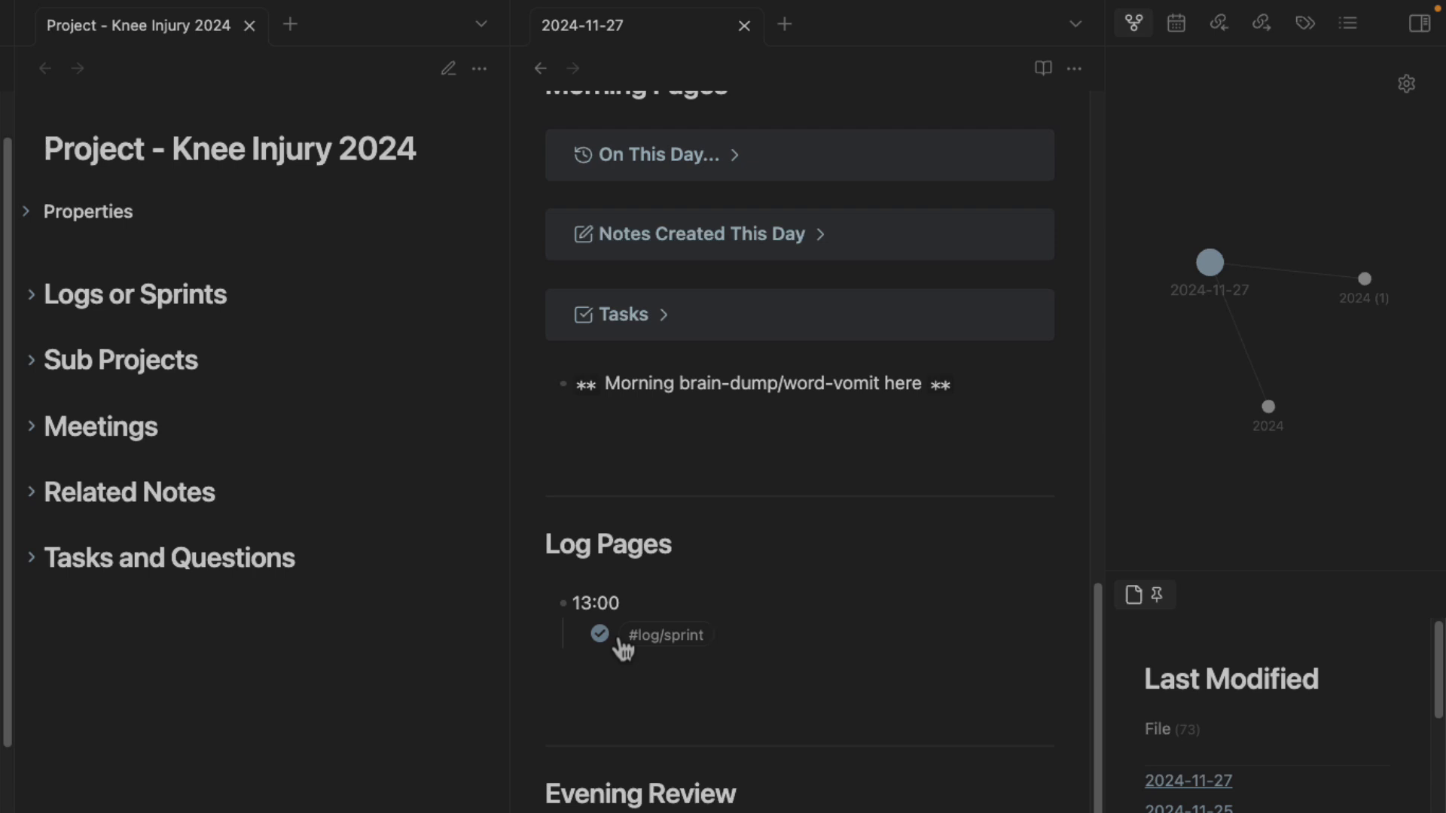
Continue the 13:00 log entry with "on" and a link to the note Project - Knee Injury 2024.
text(on [[project 0)
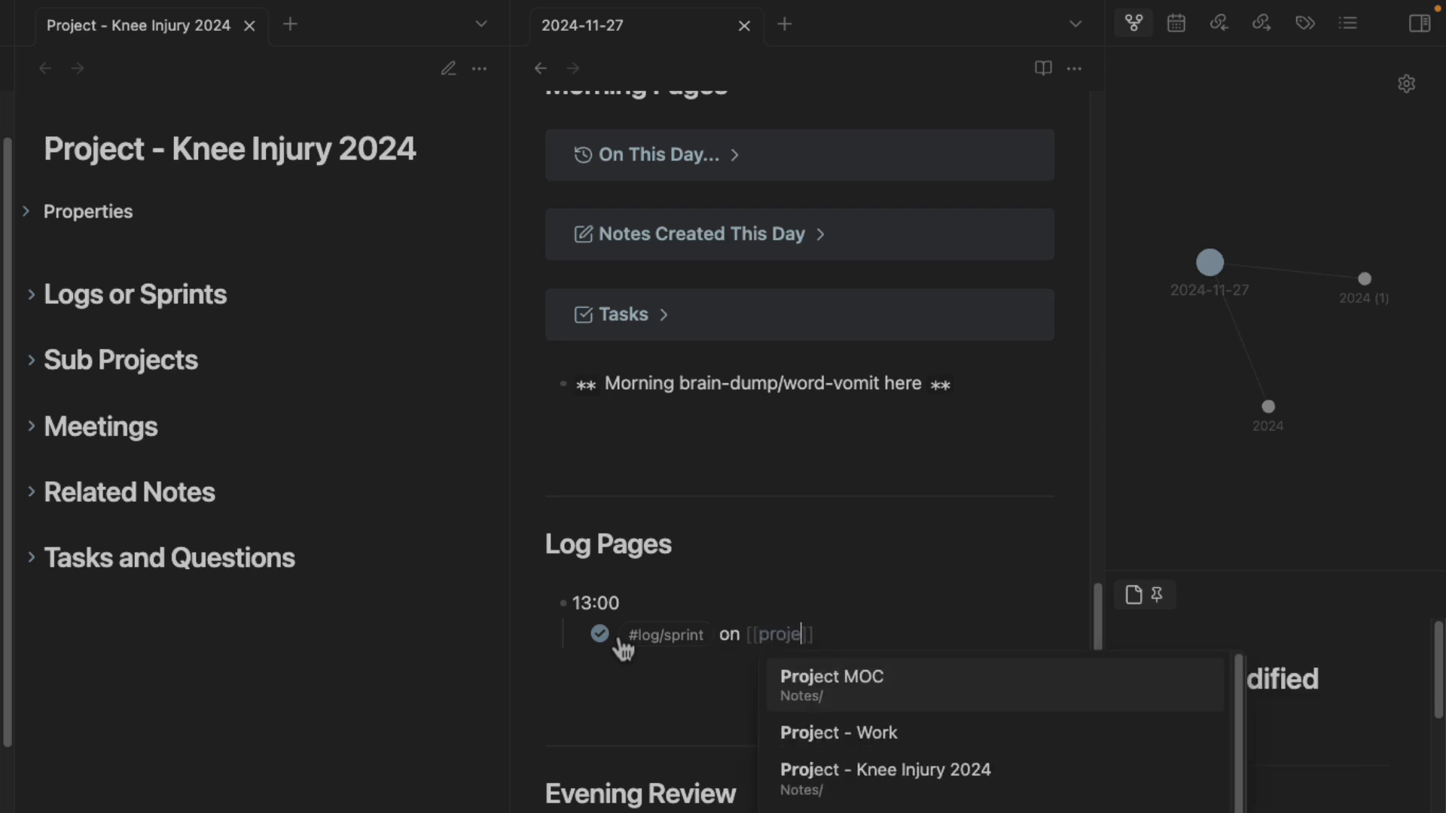
key(BackSpace)
text(- knee)
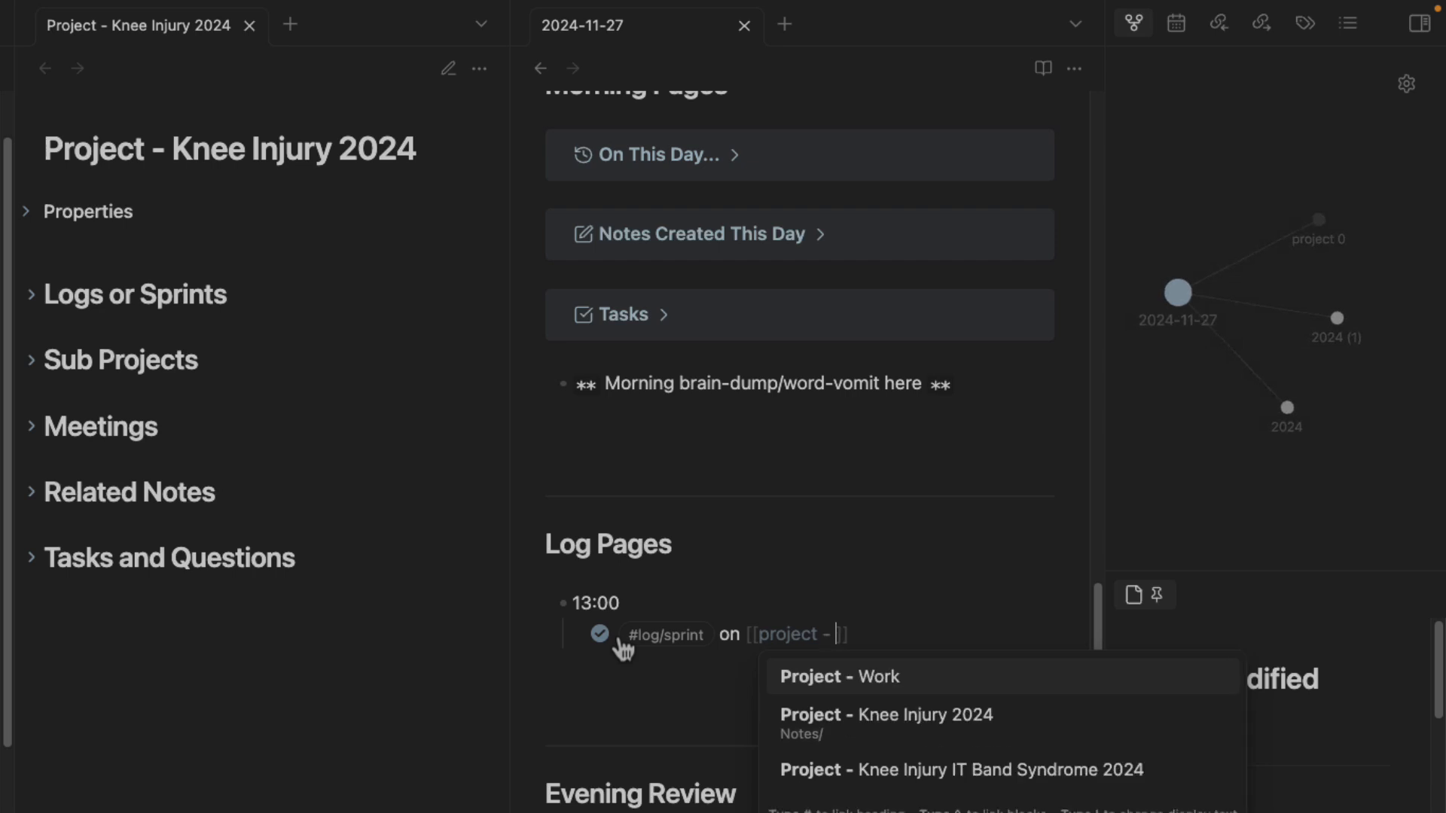
key(Return)
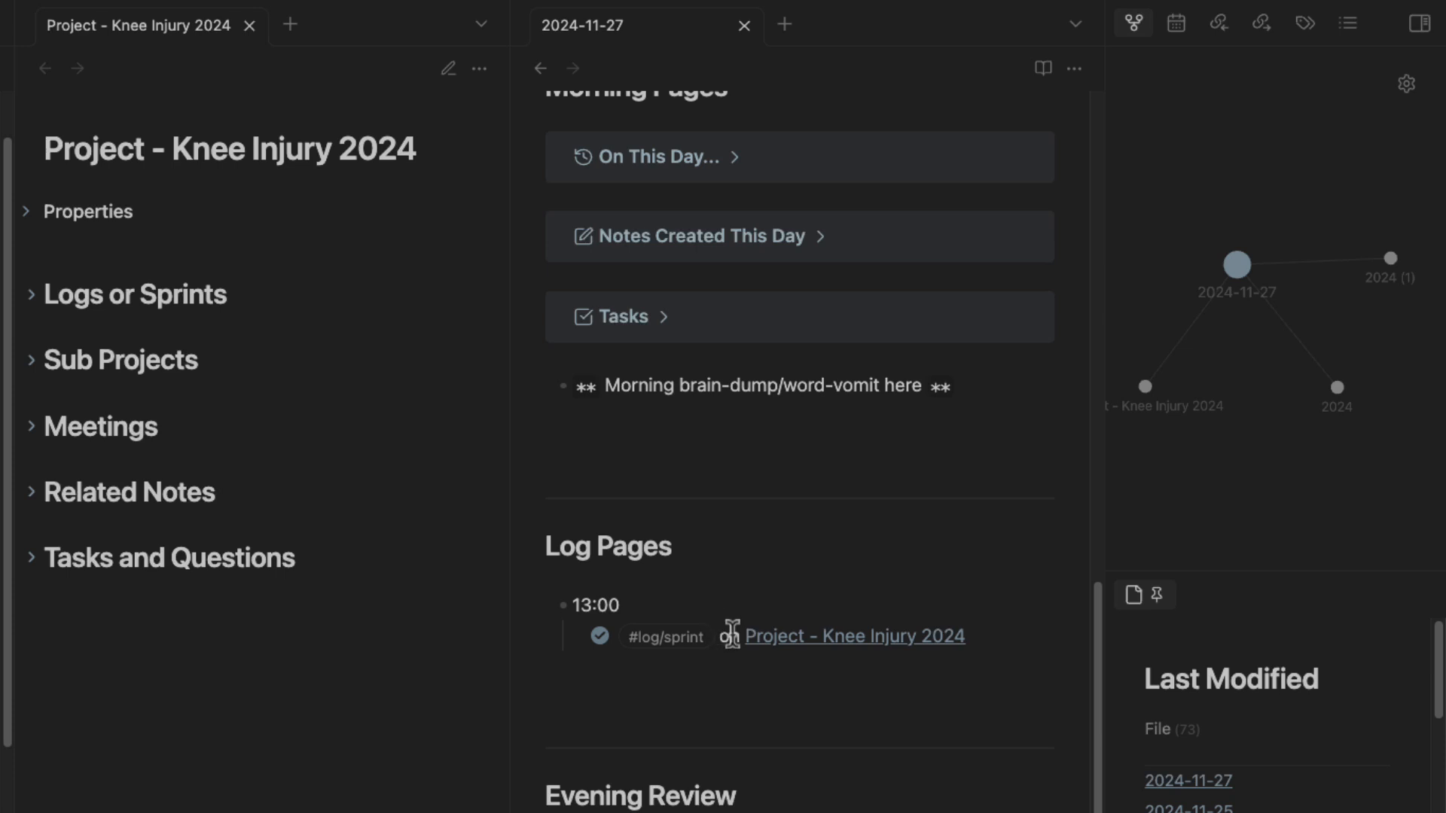
Insert the tag #log/physio-session after #log/sprint in the 13:00 log entry of the daily note.
click(737, 637)
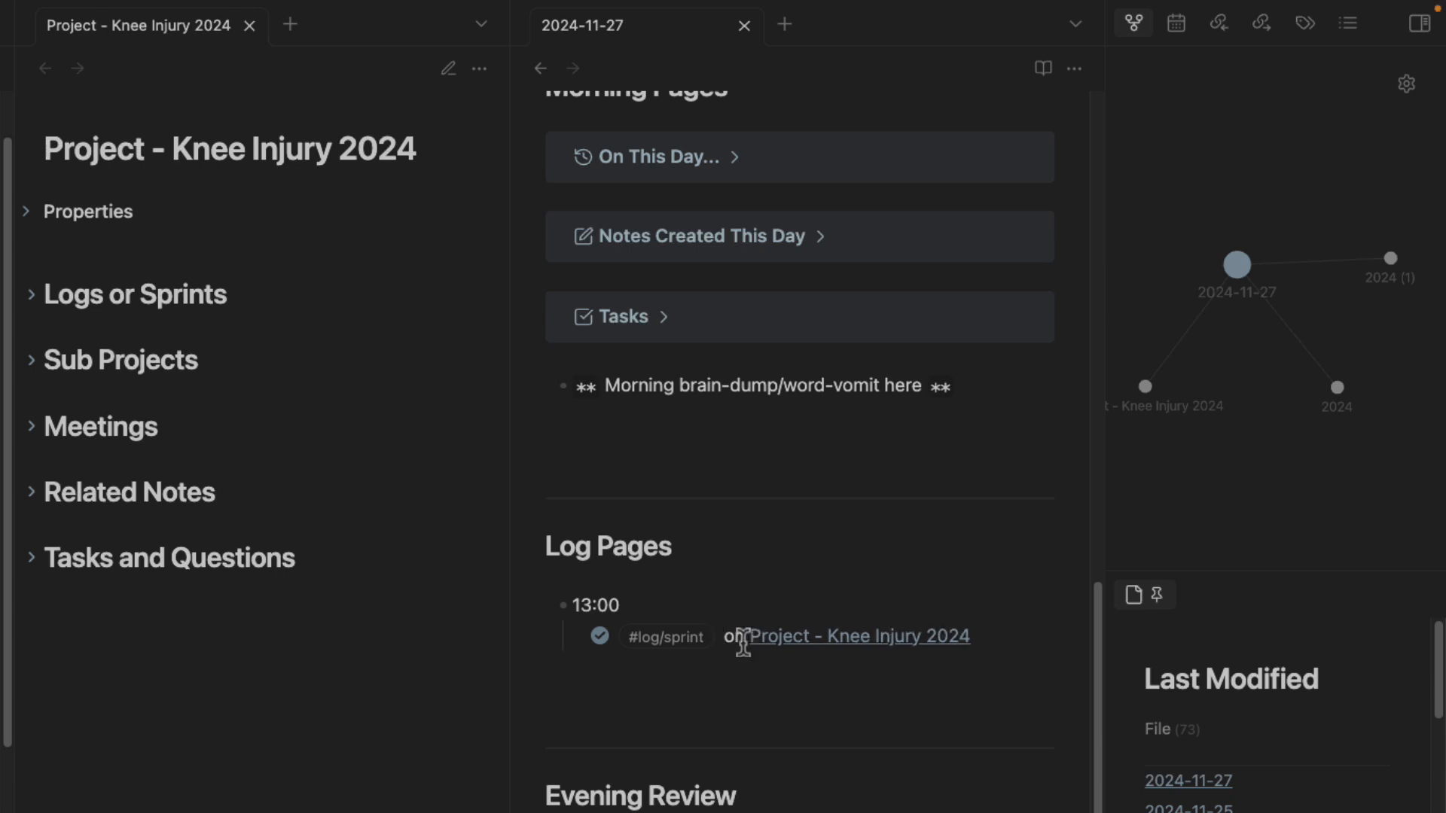
text(#log/)
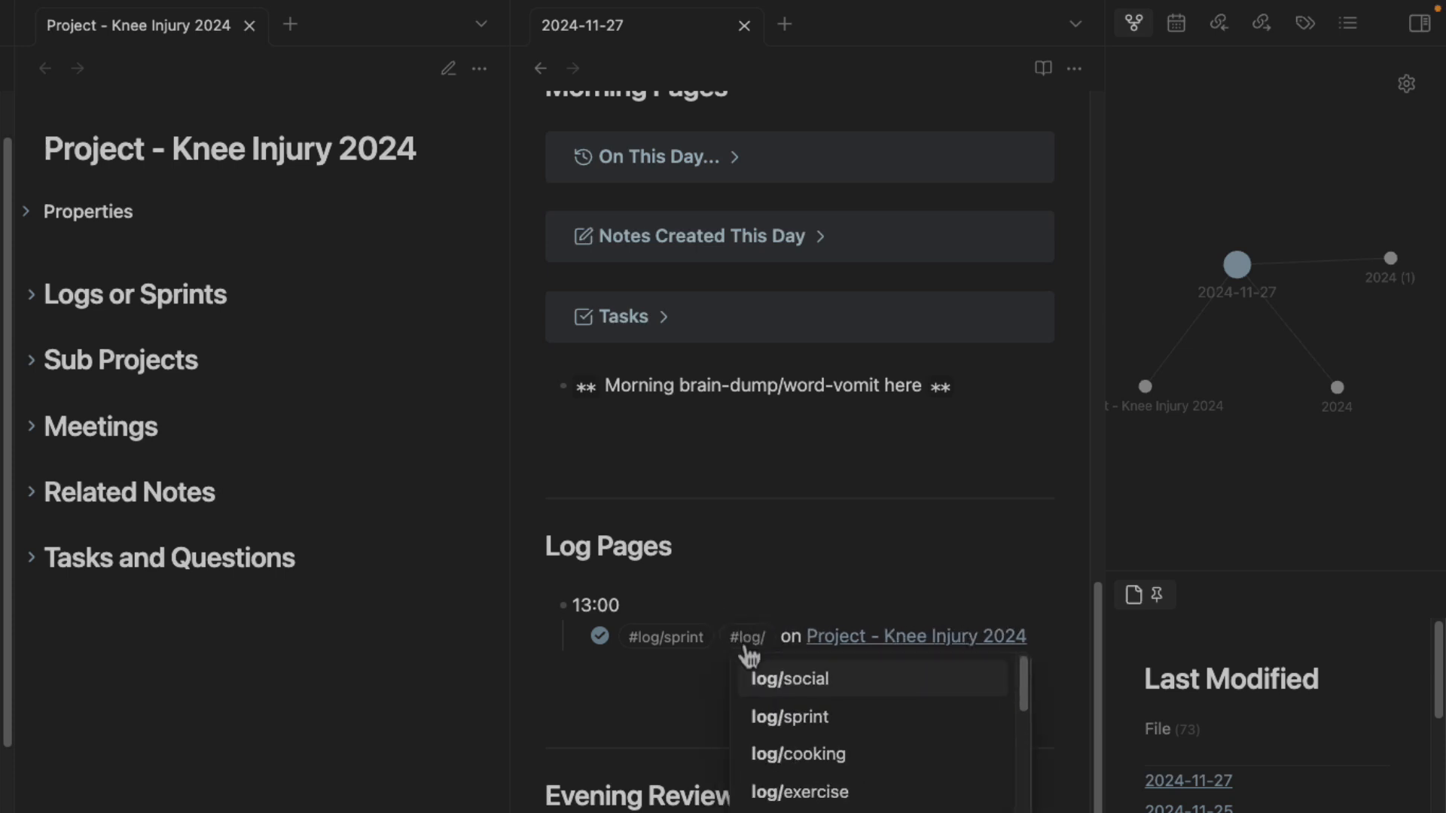
text(physio0)
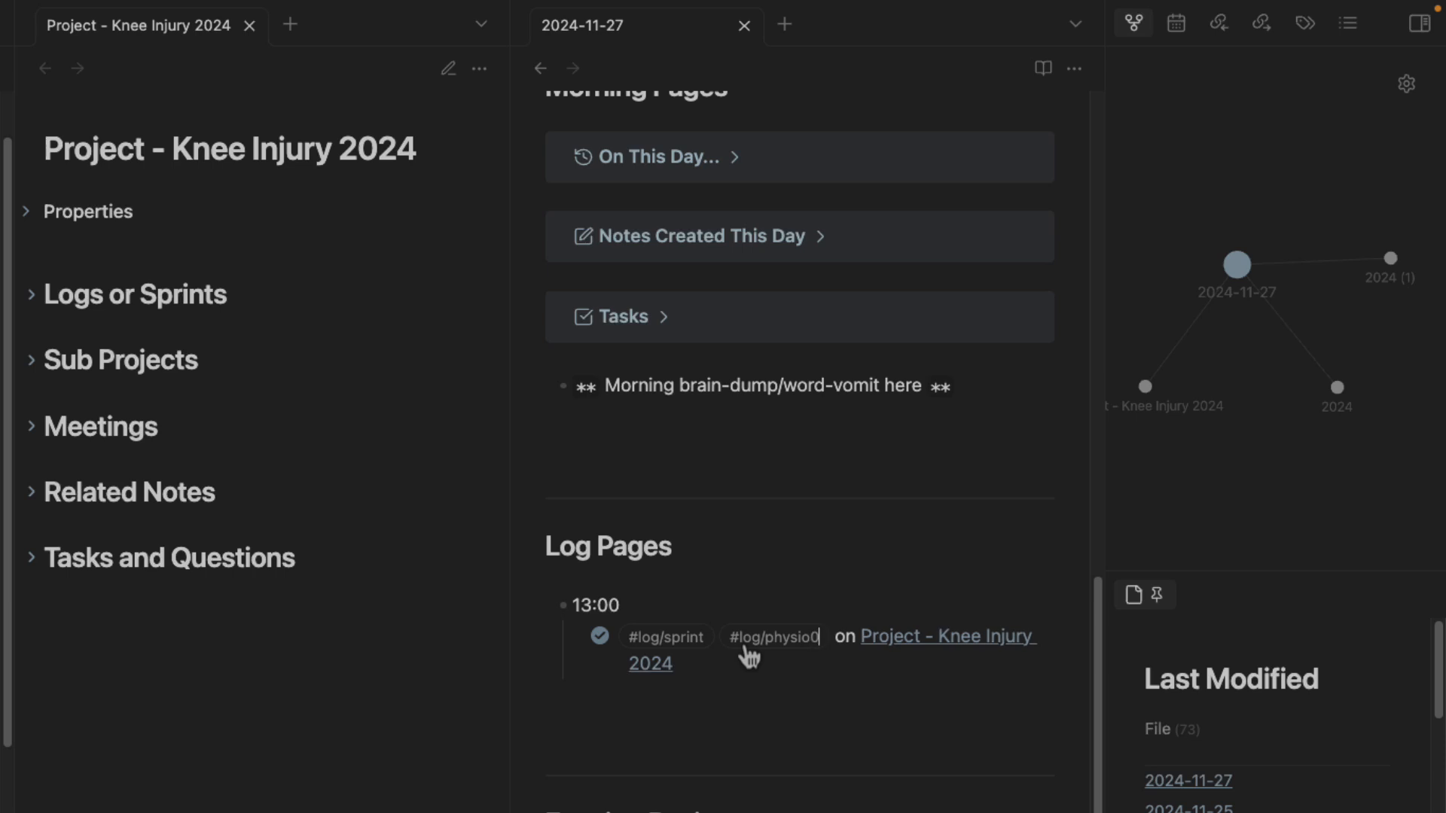
key(BackSpace)
text(-session)
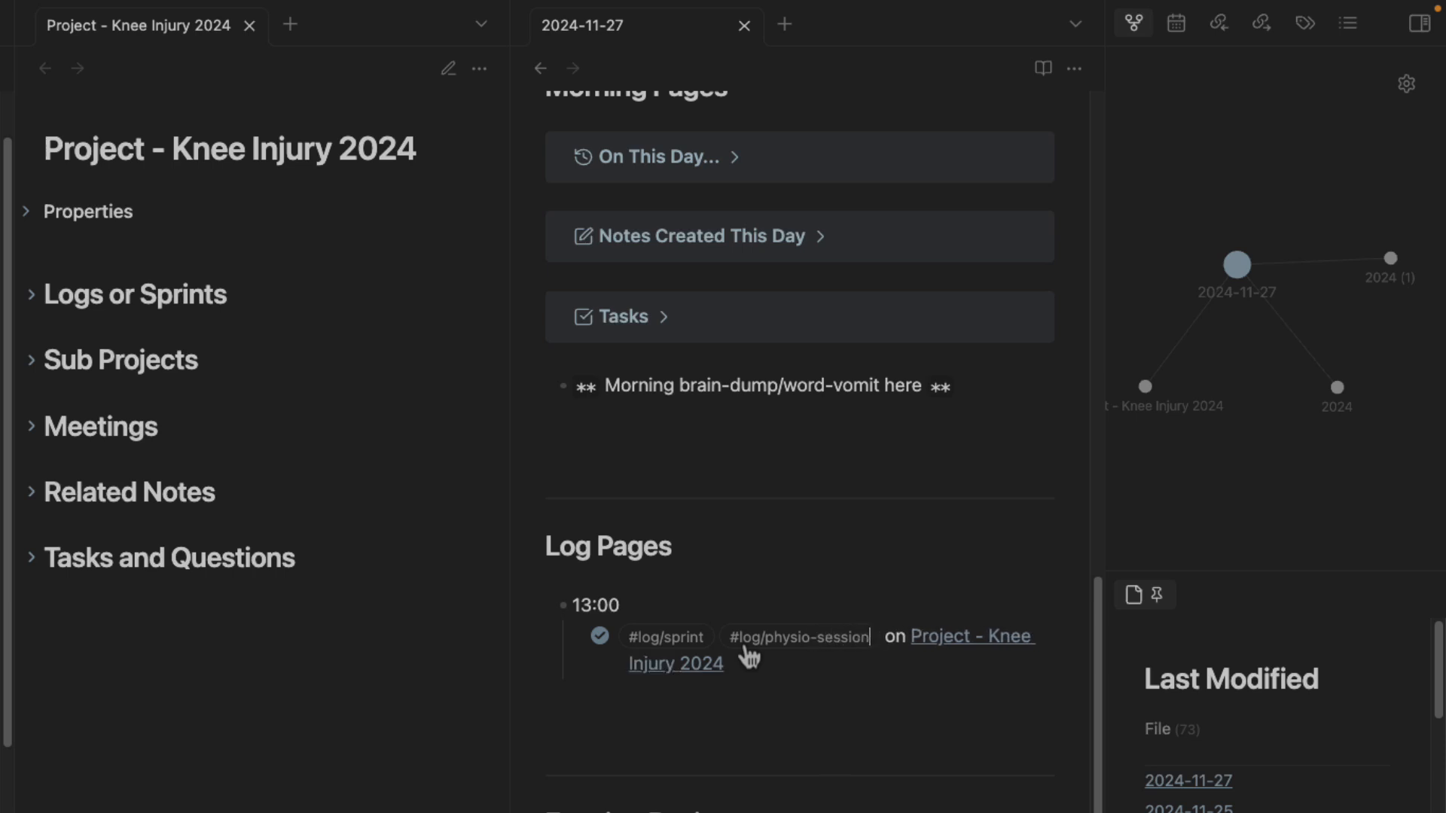
Add a nested bullet under the 13:00 log entry linking to the 2024-11-27 physiotherapy session note, and open that note in a new tab.
click(811, 676)
click(821, 671)
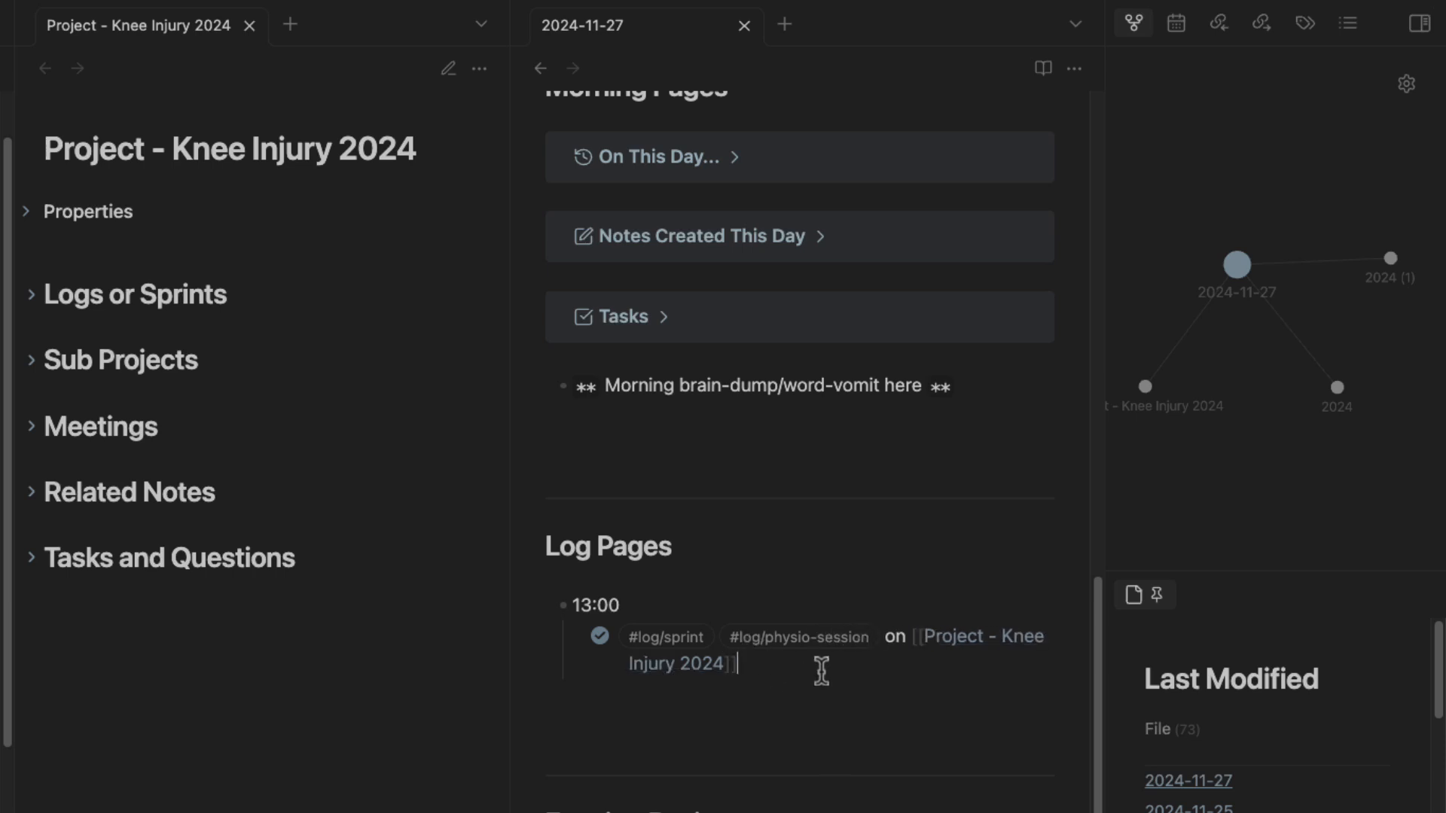
key(Return)
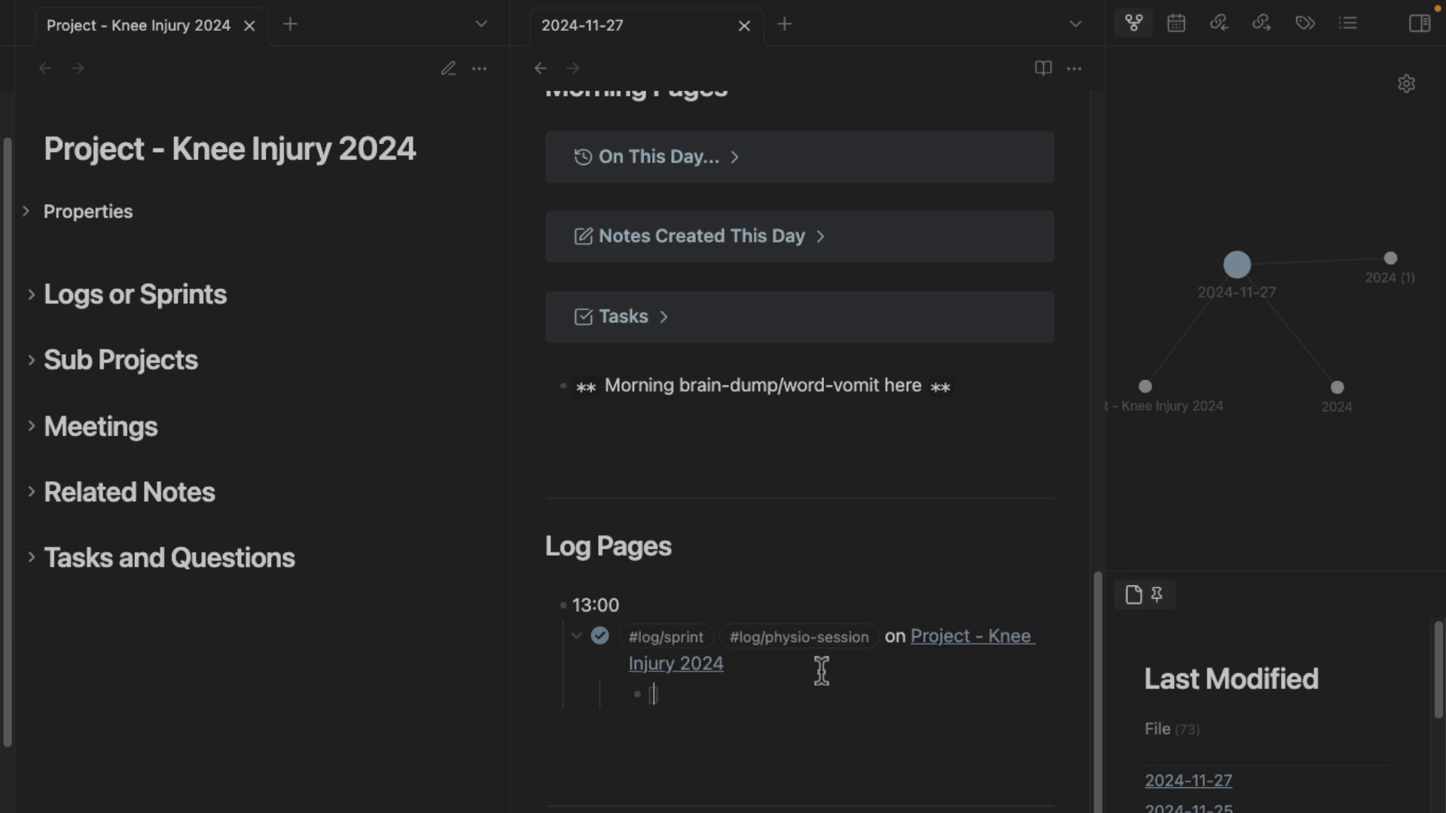
text([[2024-)
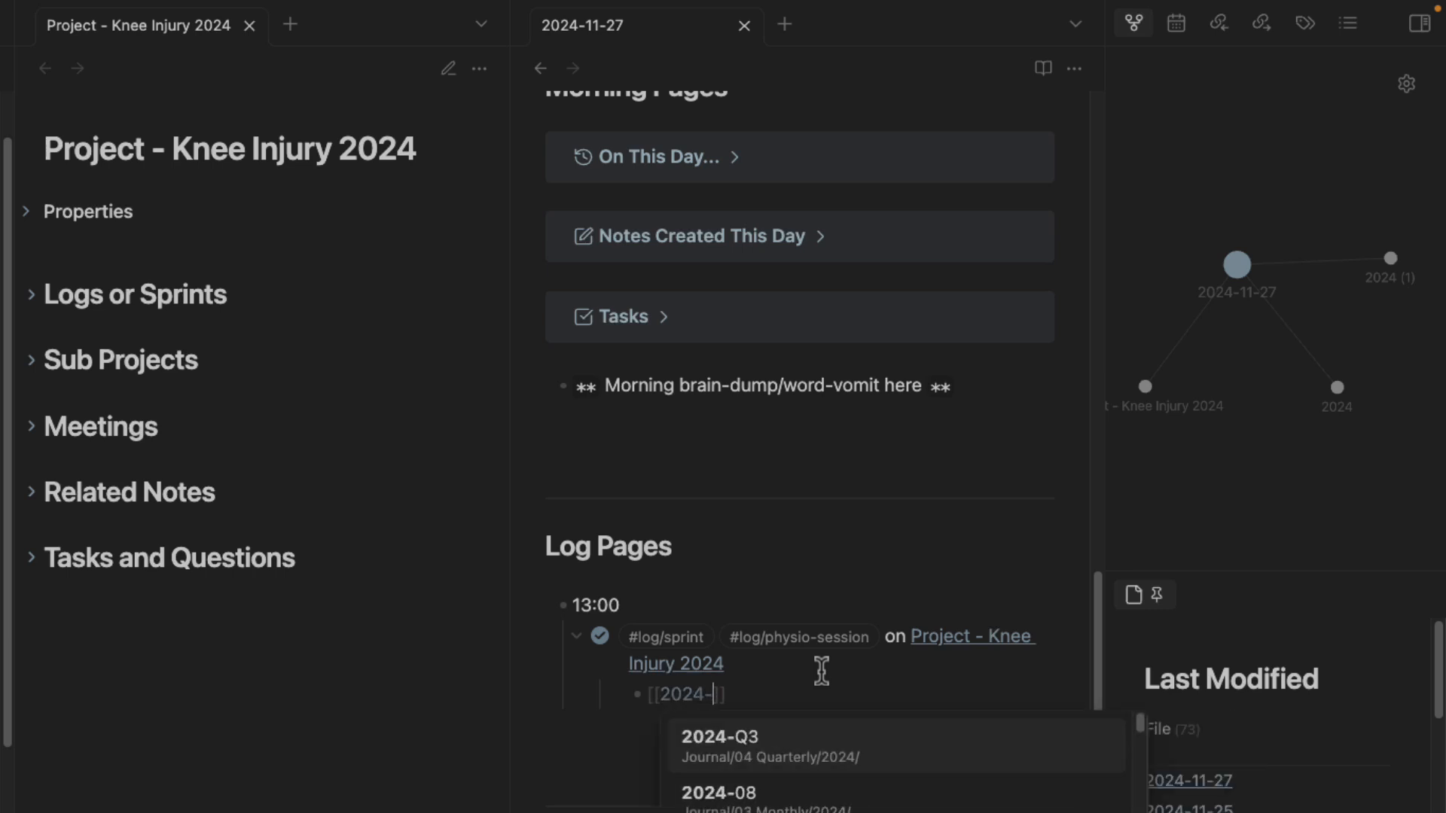
text(11-)
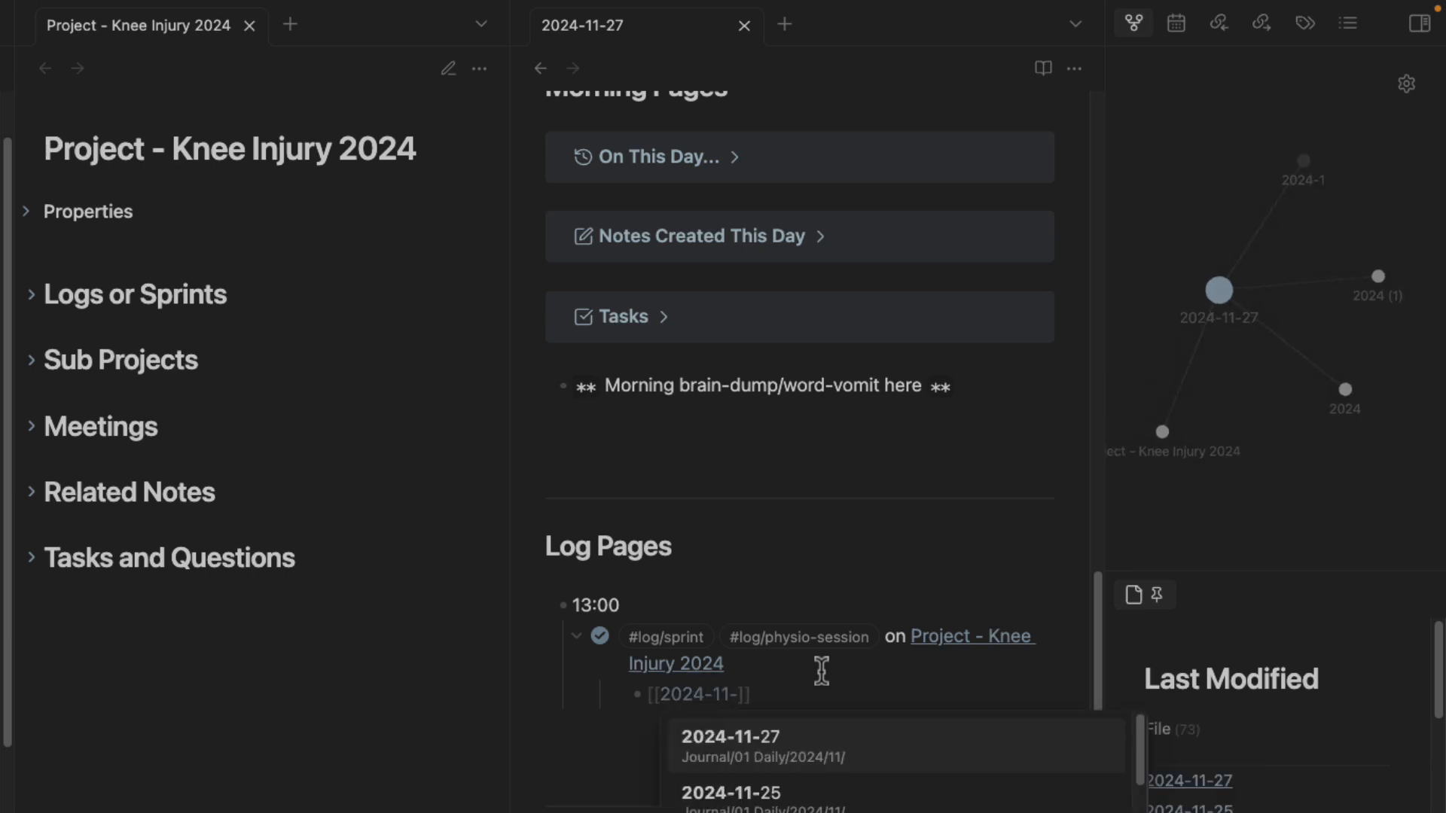
text(27)
key(Down)
key(Return)
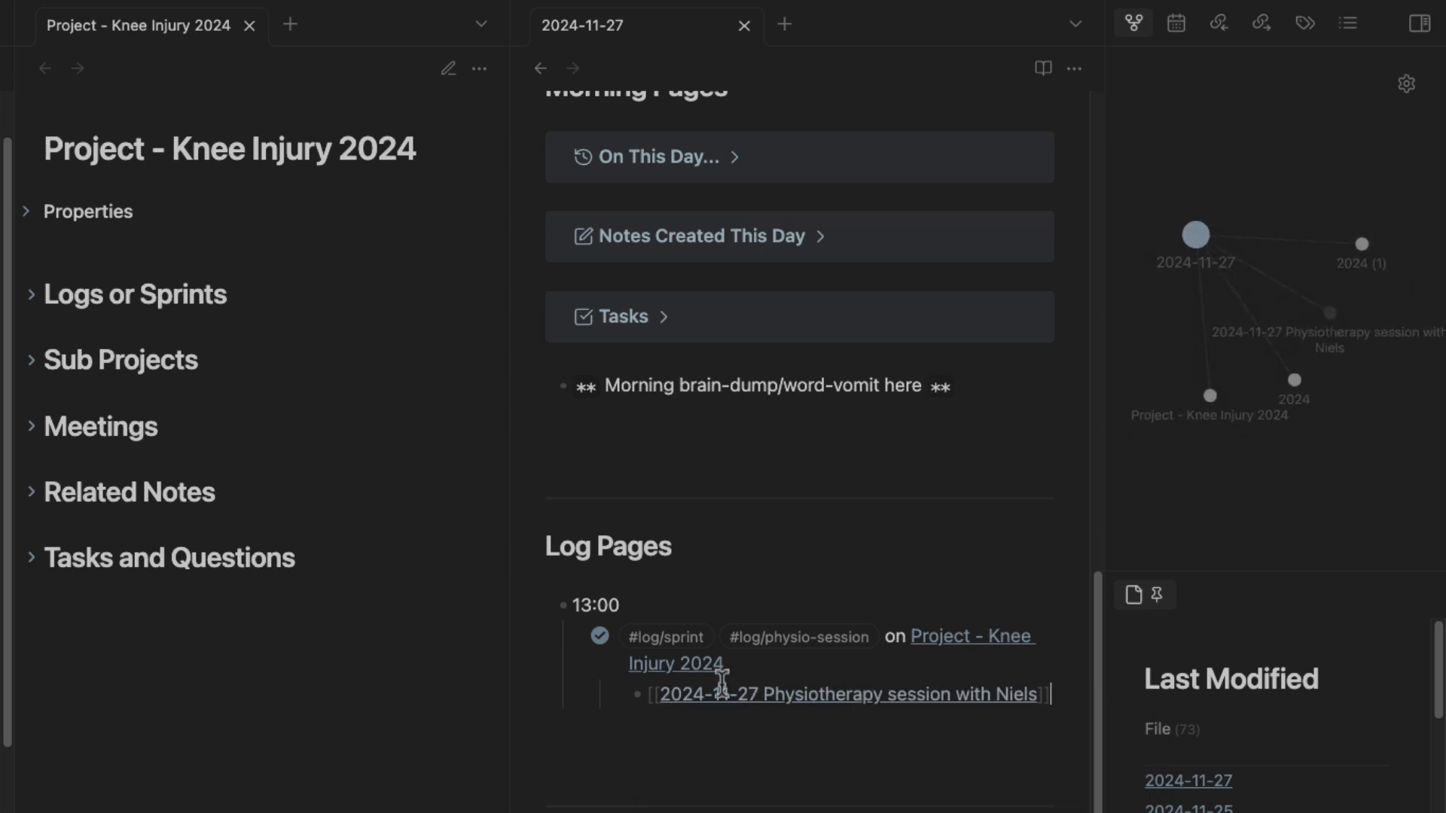
super+click(821, 699)
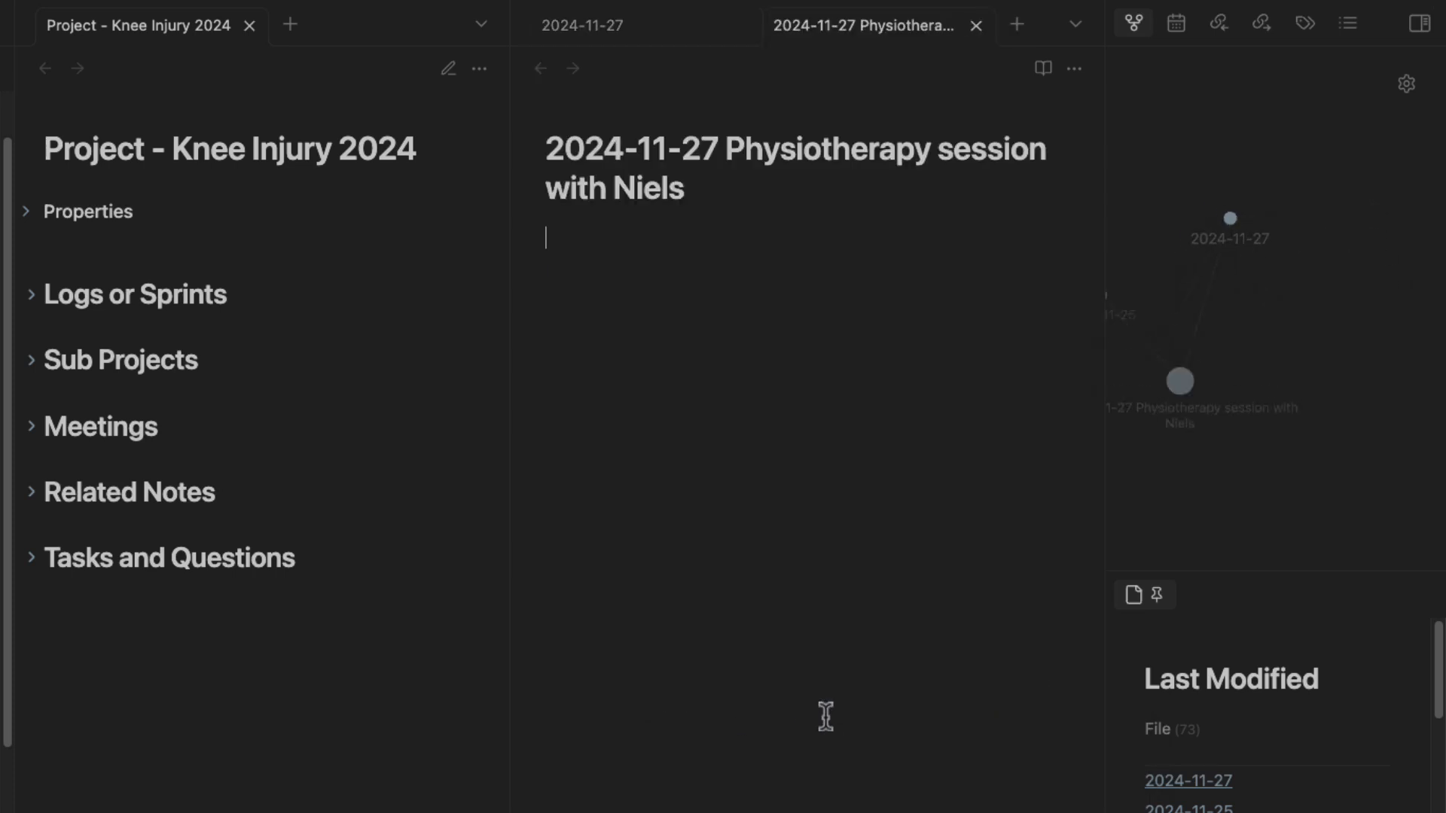
drag(565, 152, 922, 175)
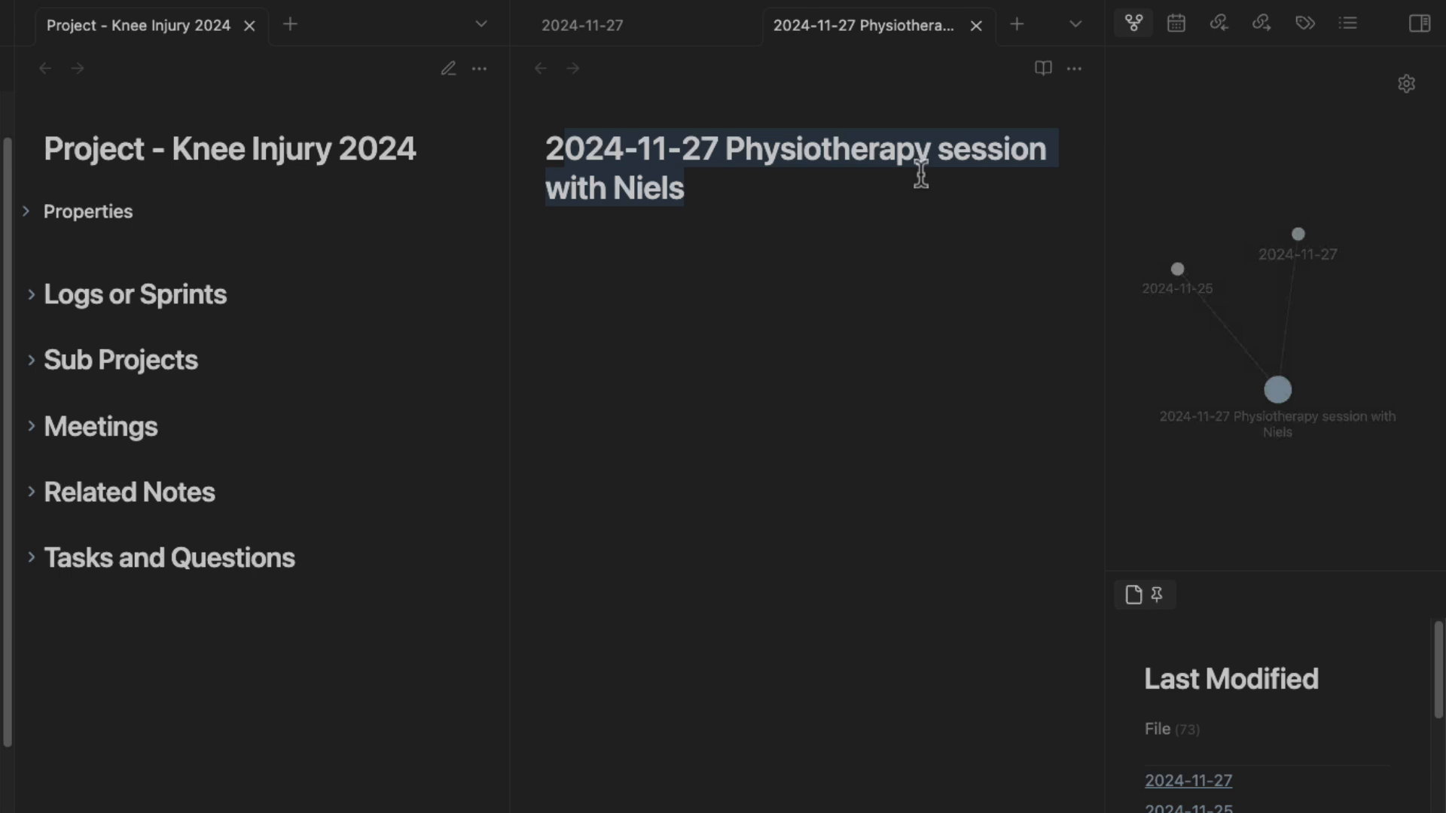
click(644, 267)
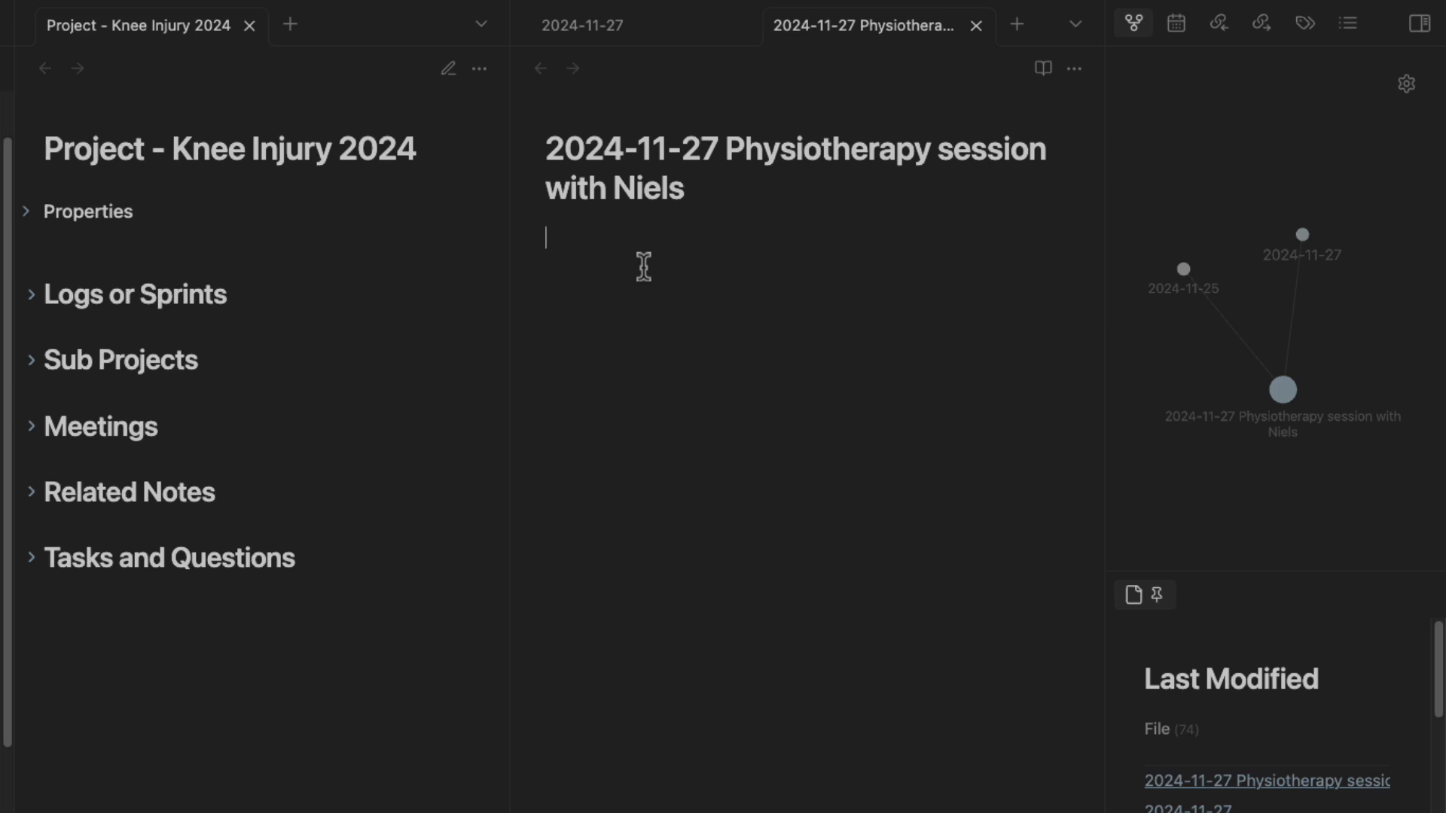
key(alt+t)
text(meet)
key(Return)
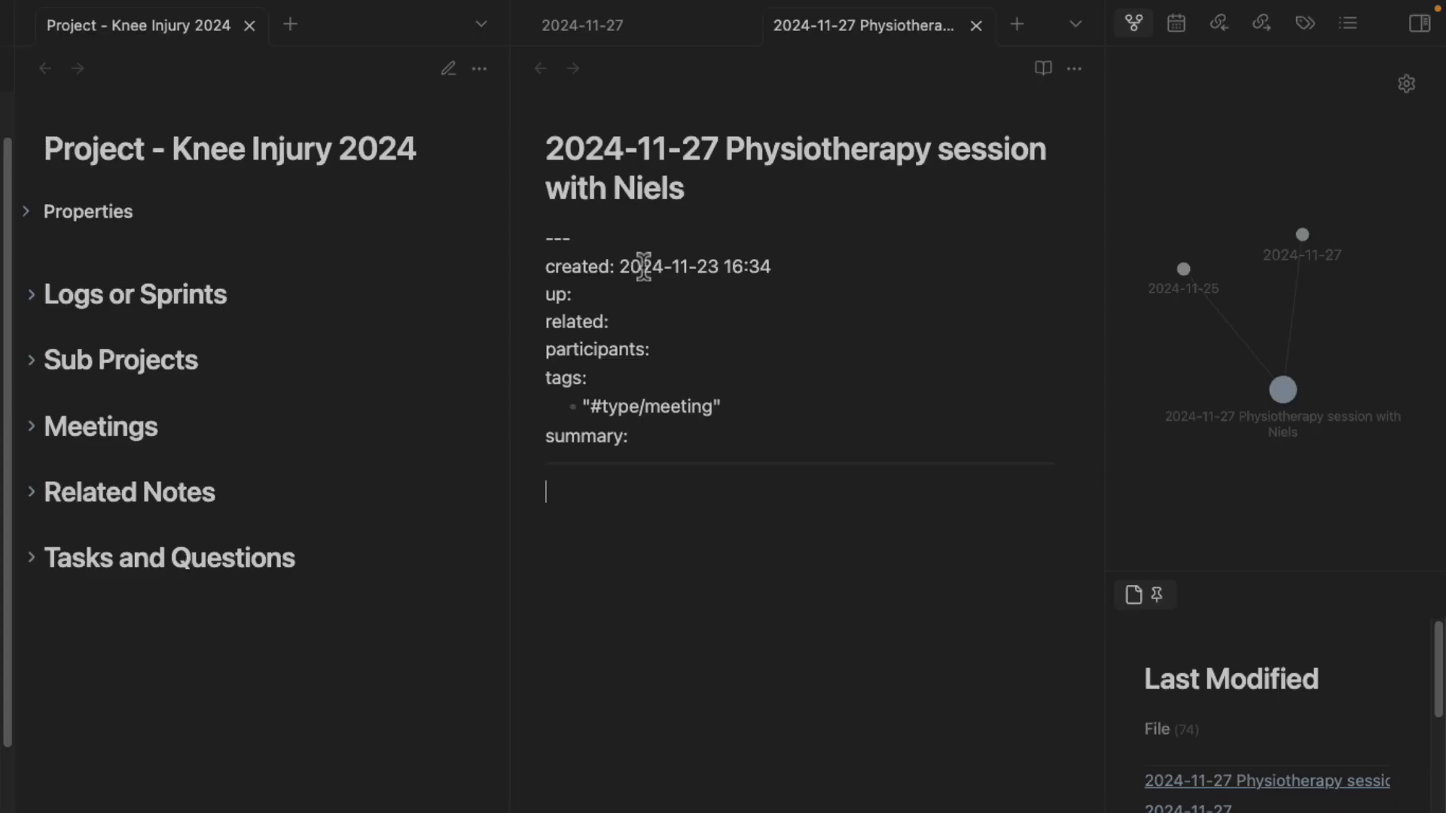
click(566, 463)
click(653, 473)
click(584, 222)
key(super+a)
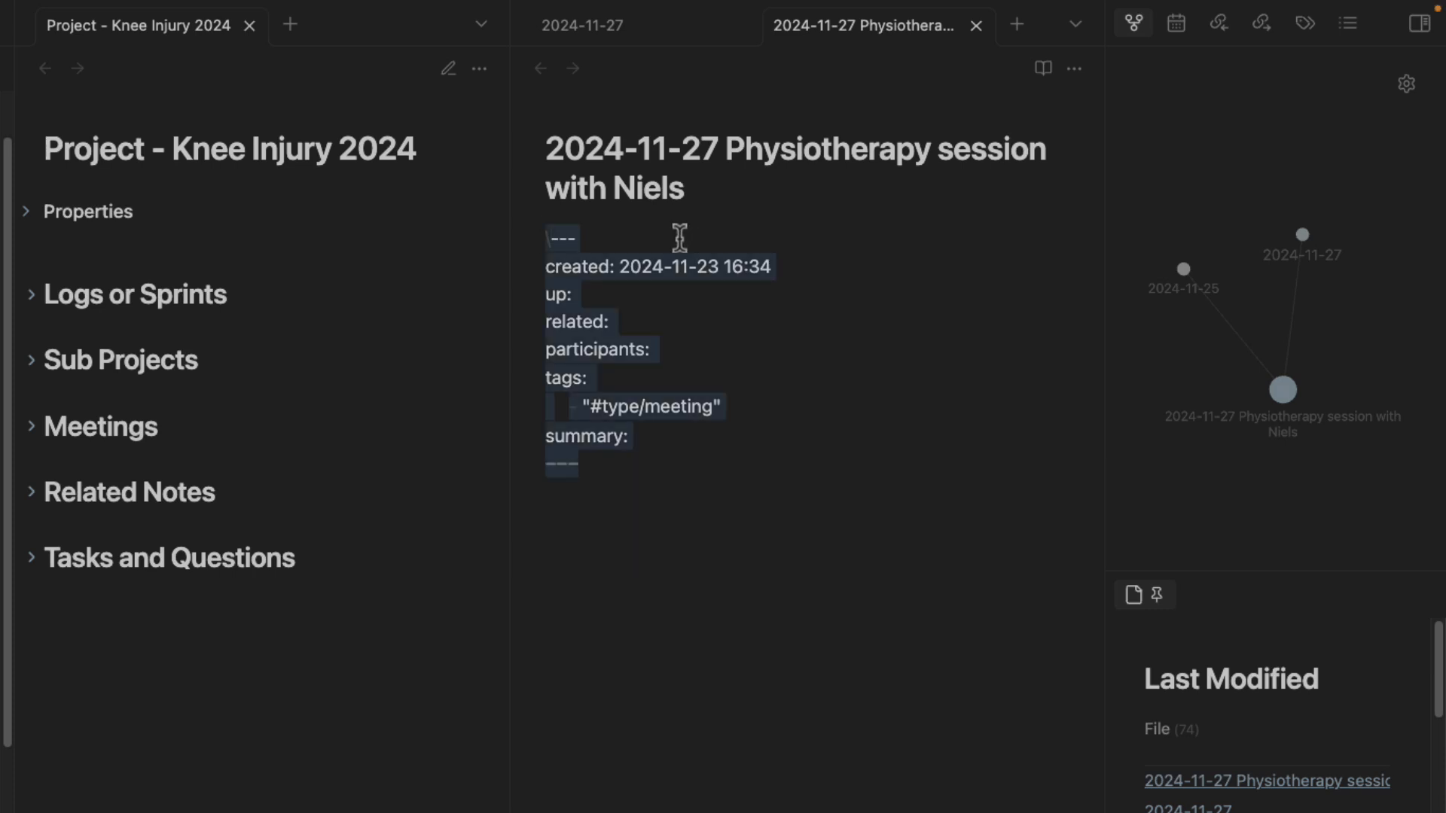
key(BackSpace)
Insert the meeting template into the empty physiotherapy session note.
key(super+e)
text(me)
key(Return)
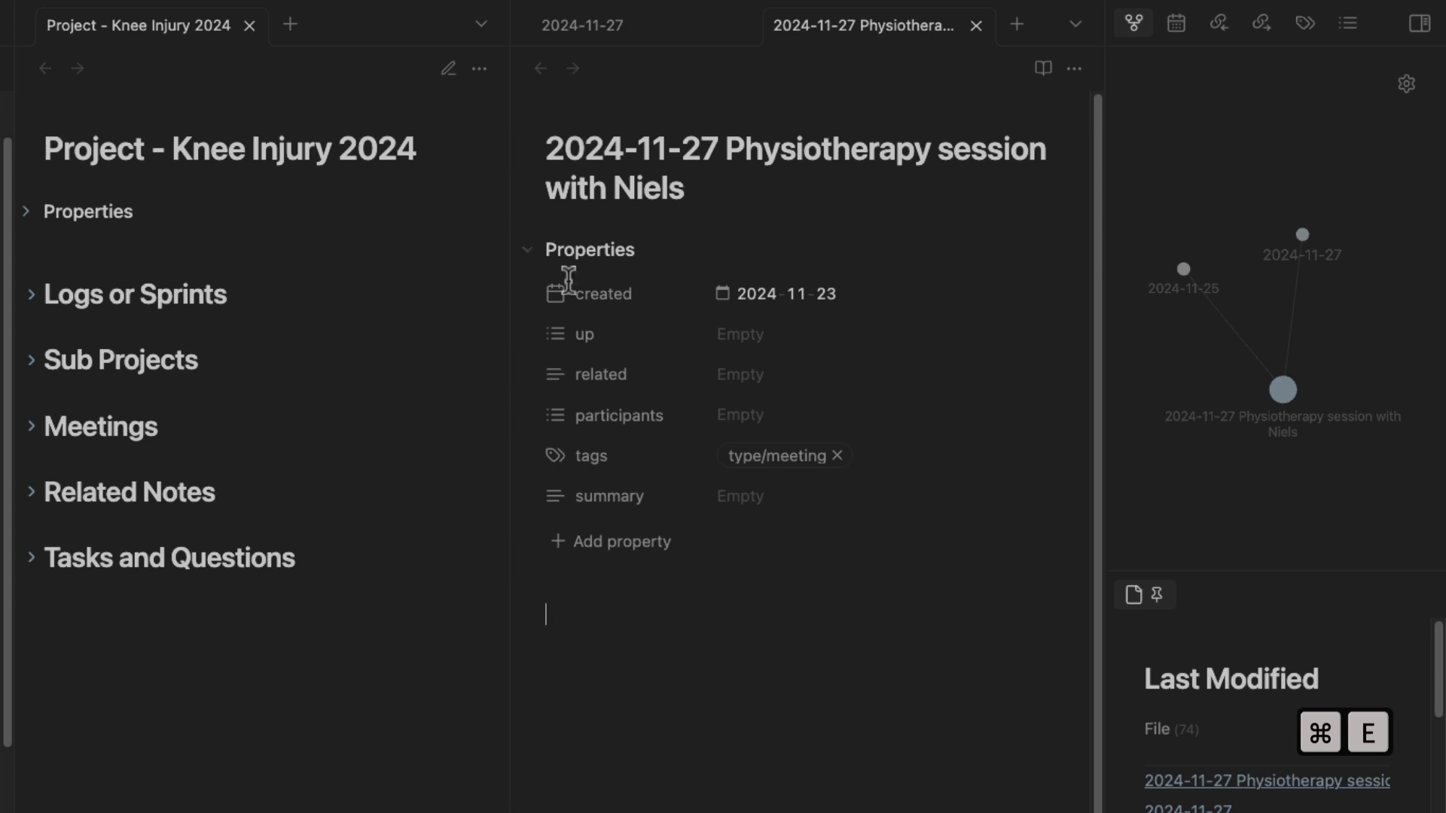
Set the note's up property to a link to Project - Knee Injury 2024 and add a link to the physiotherapist under participants.
click(775, 337)
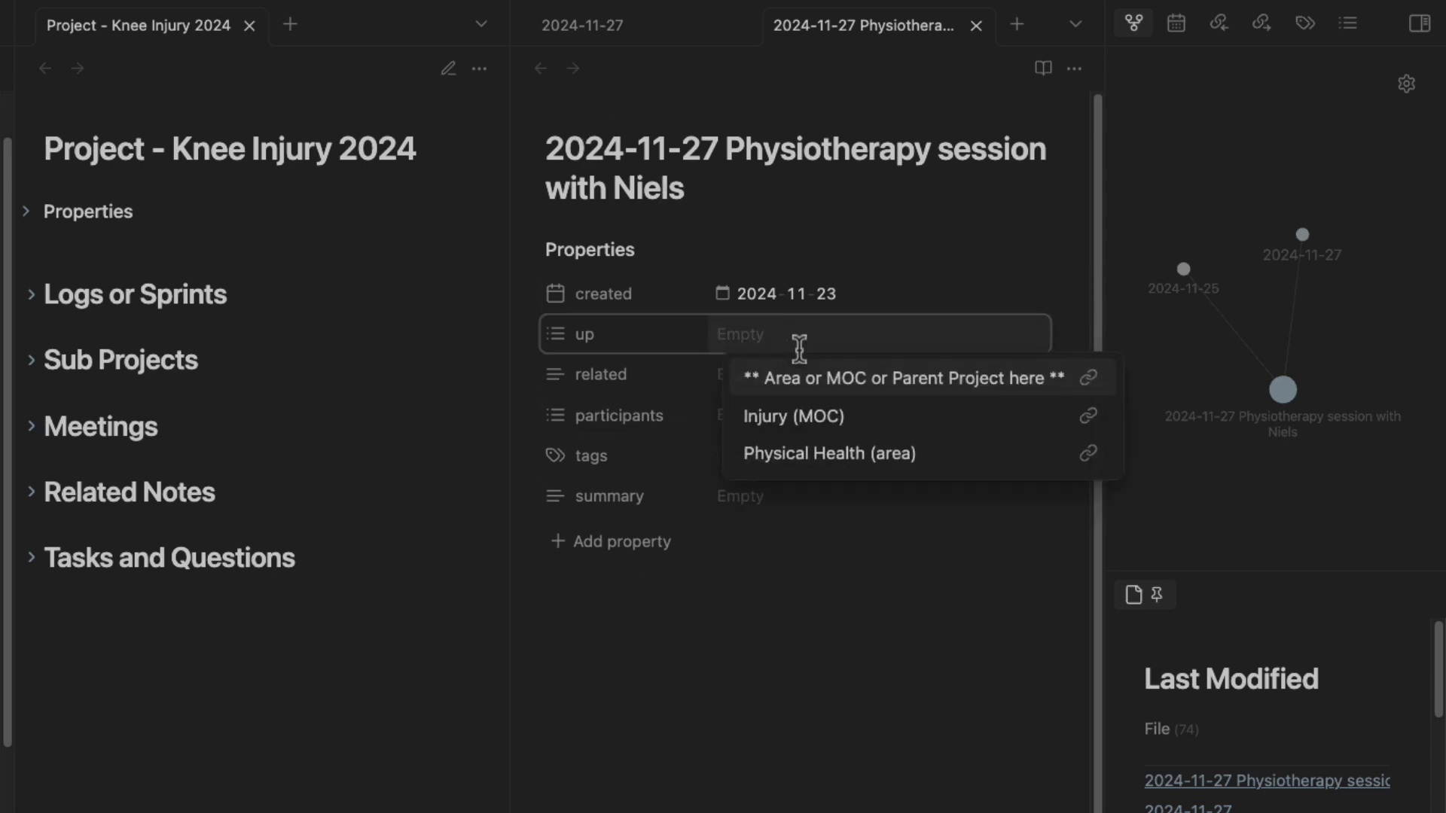
text([[p)
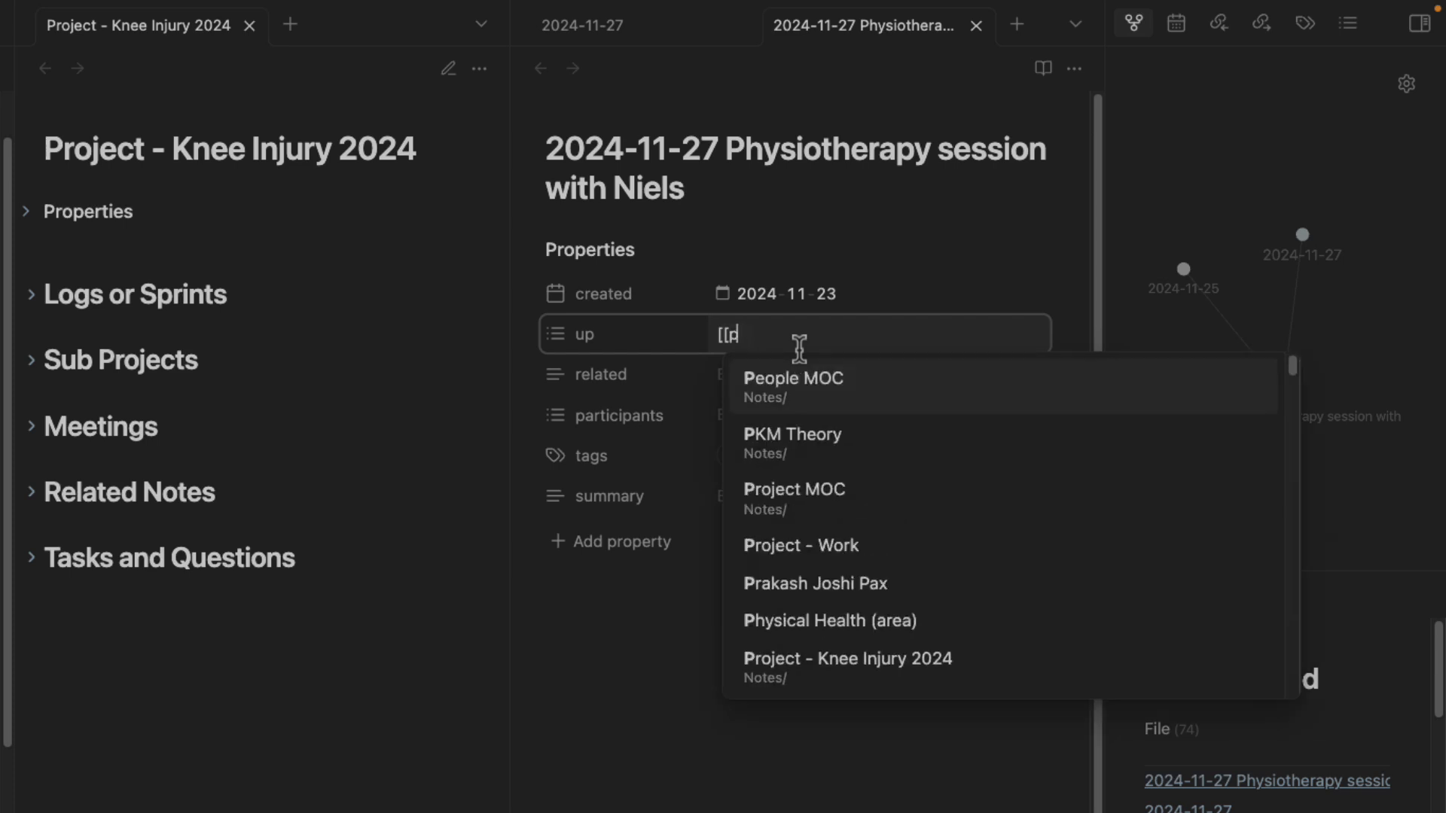
text(roject - k)
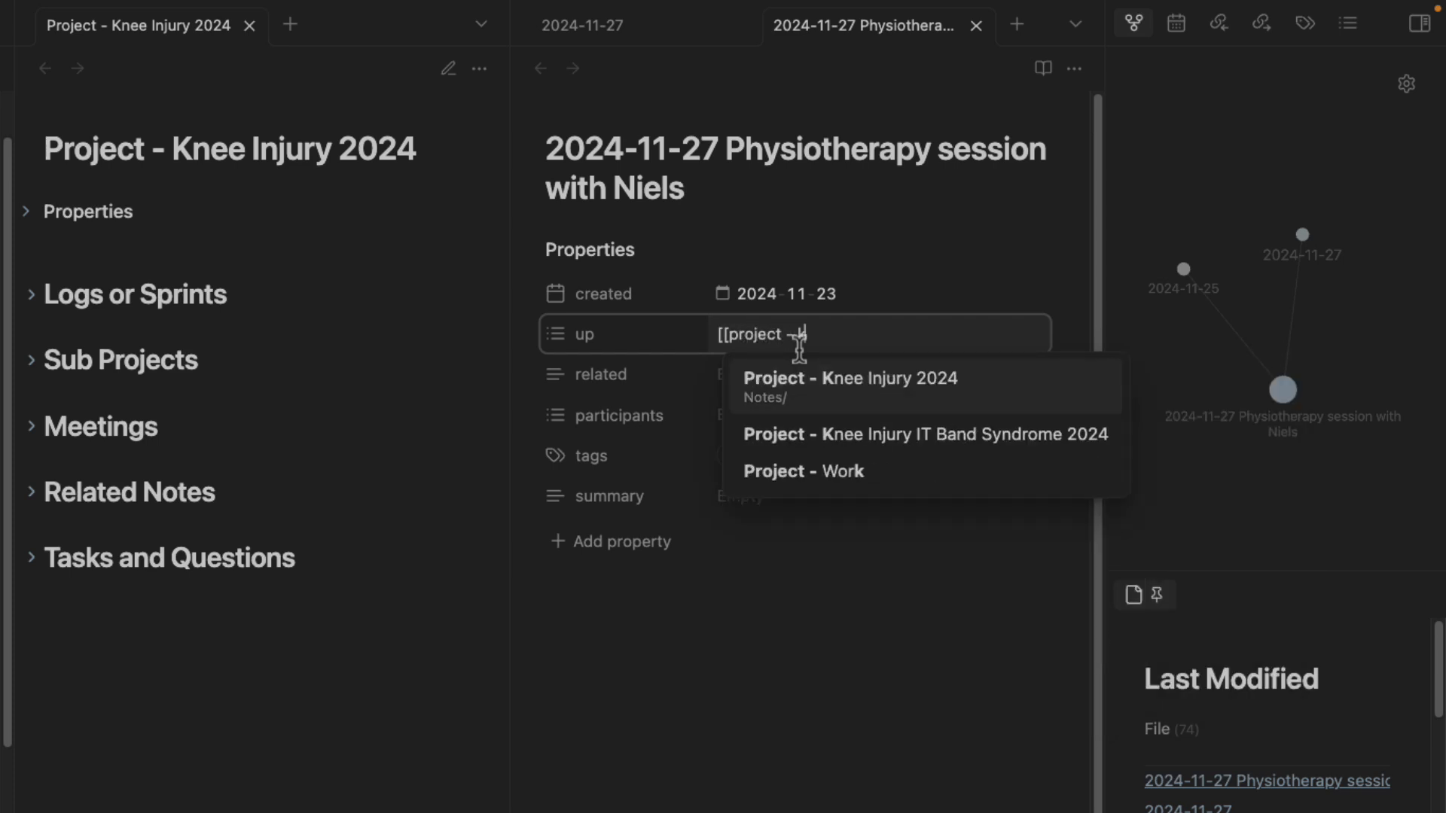
key(Return)
click(762, 417)
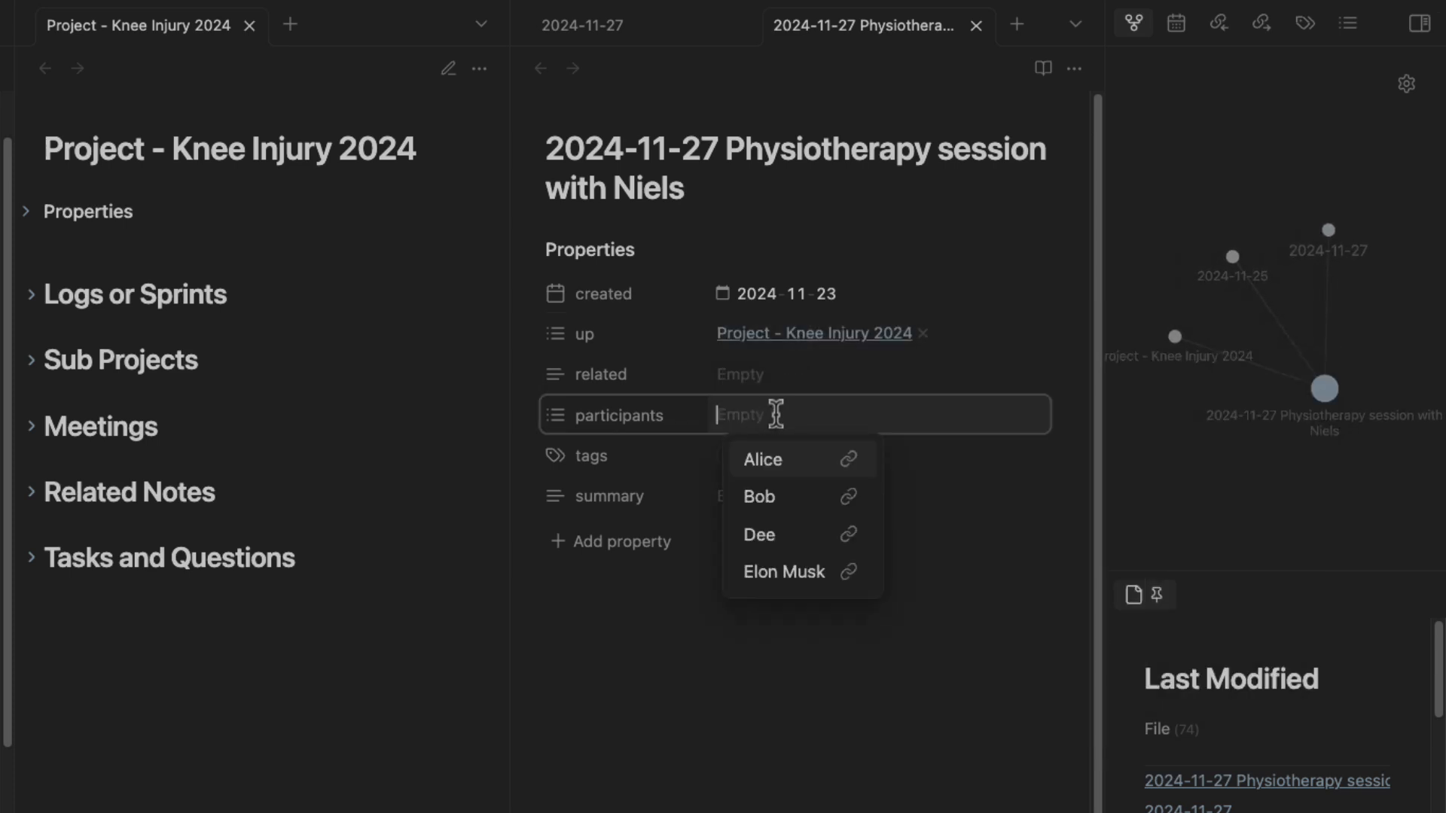
text([[Niels p)
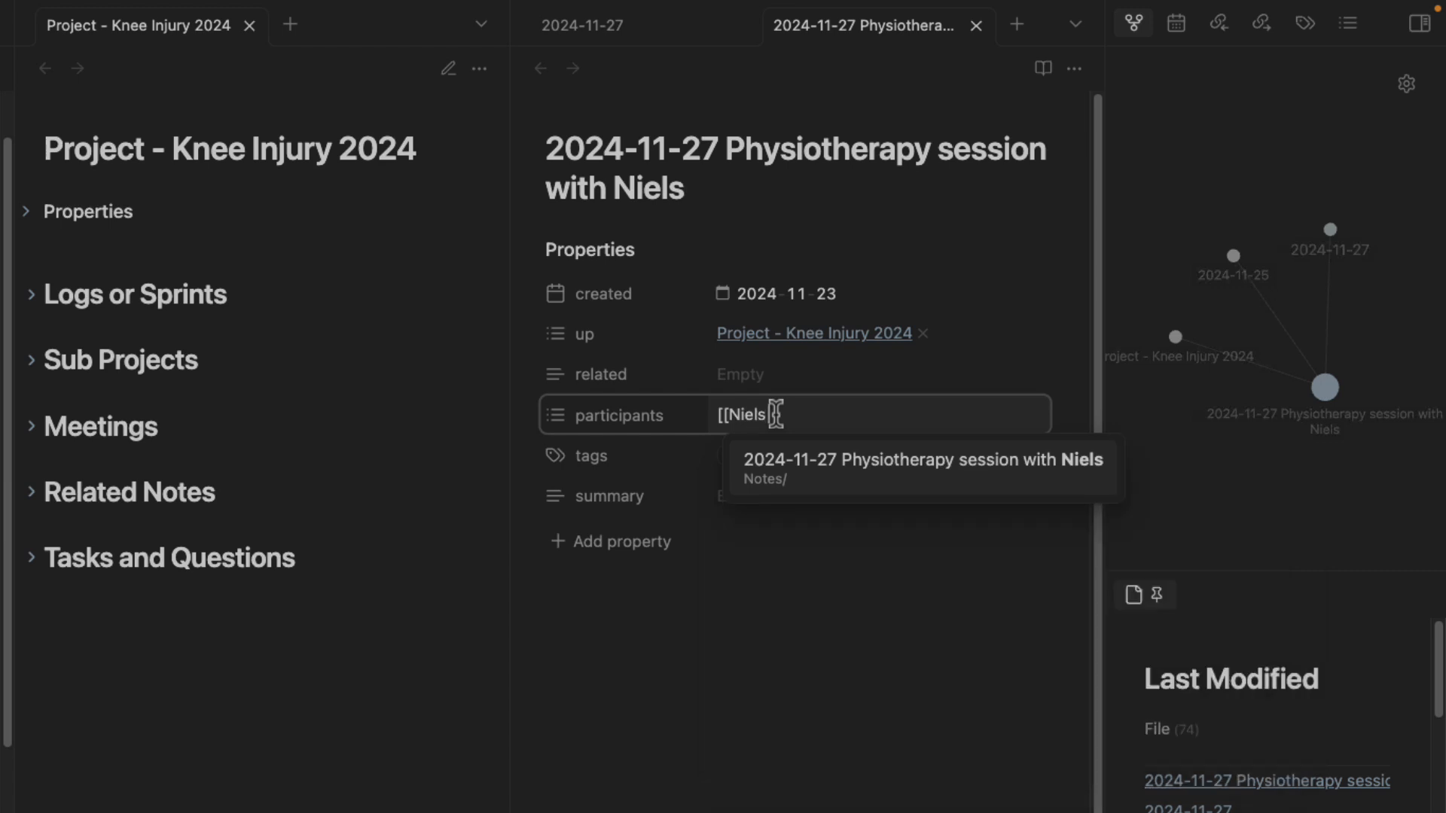
text(hysiotherapy guy)
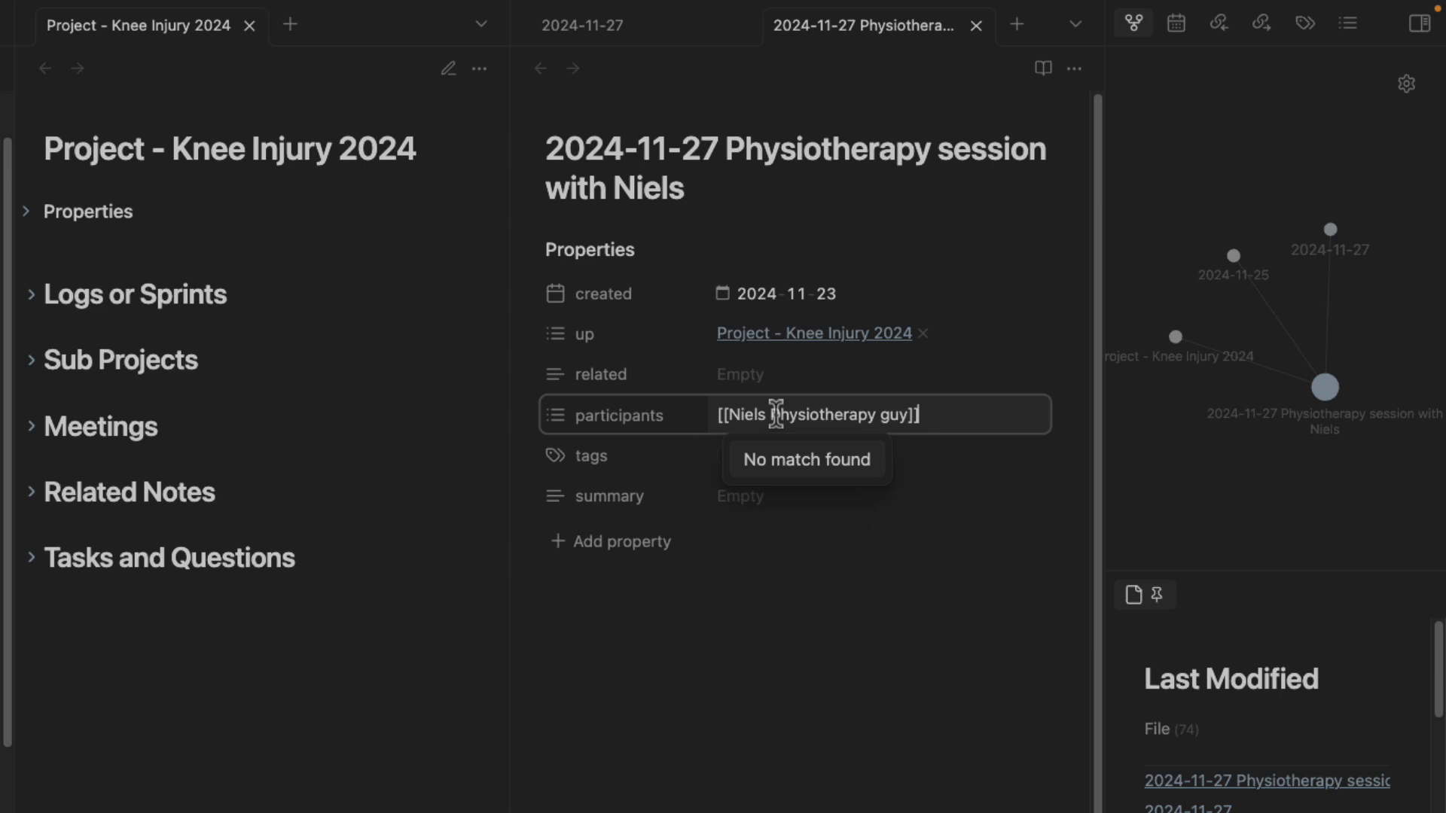
key(Return)
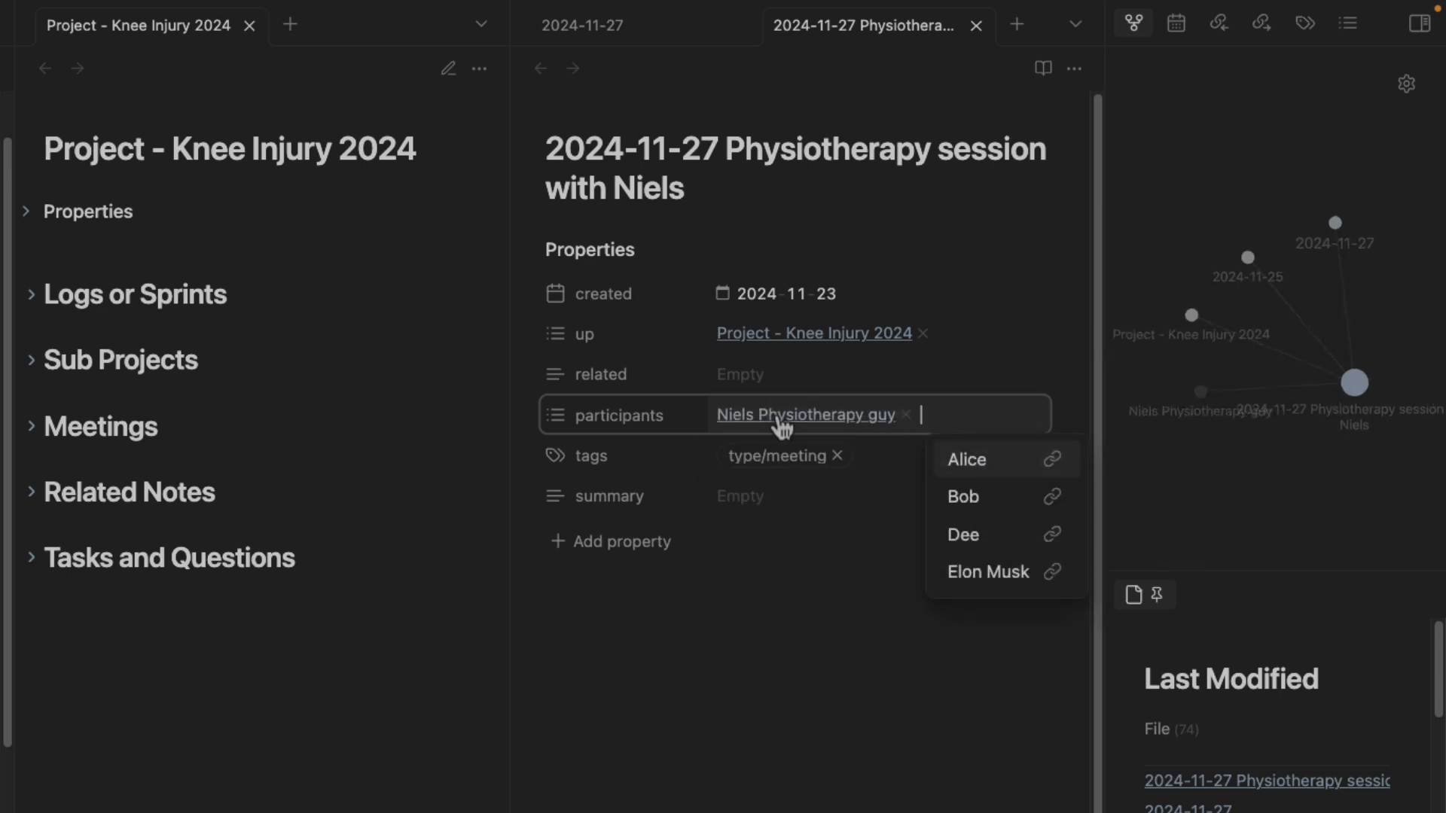
Enter "My first physiotherapy session regarding the knee injury" as the note's summary.
click(724, 498)
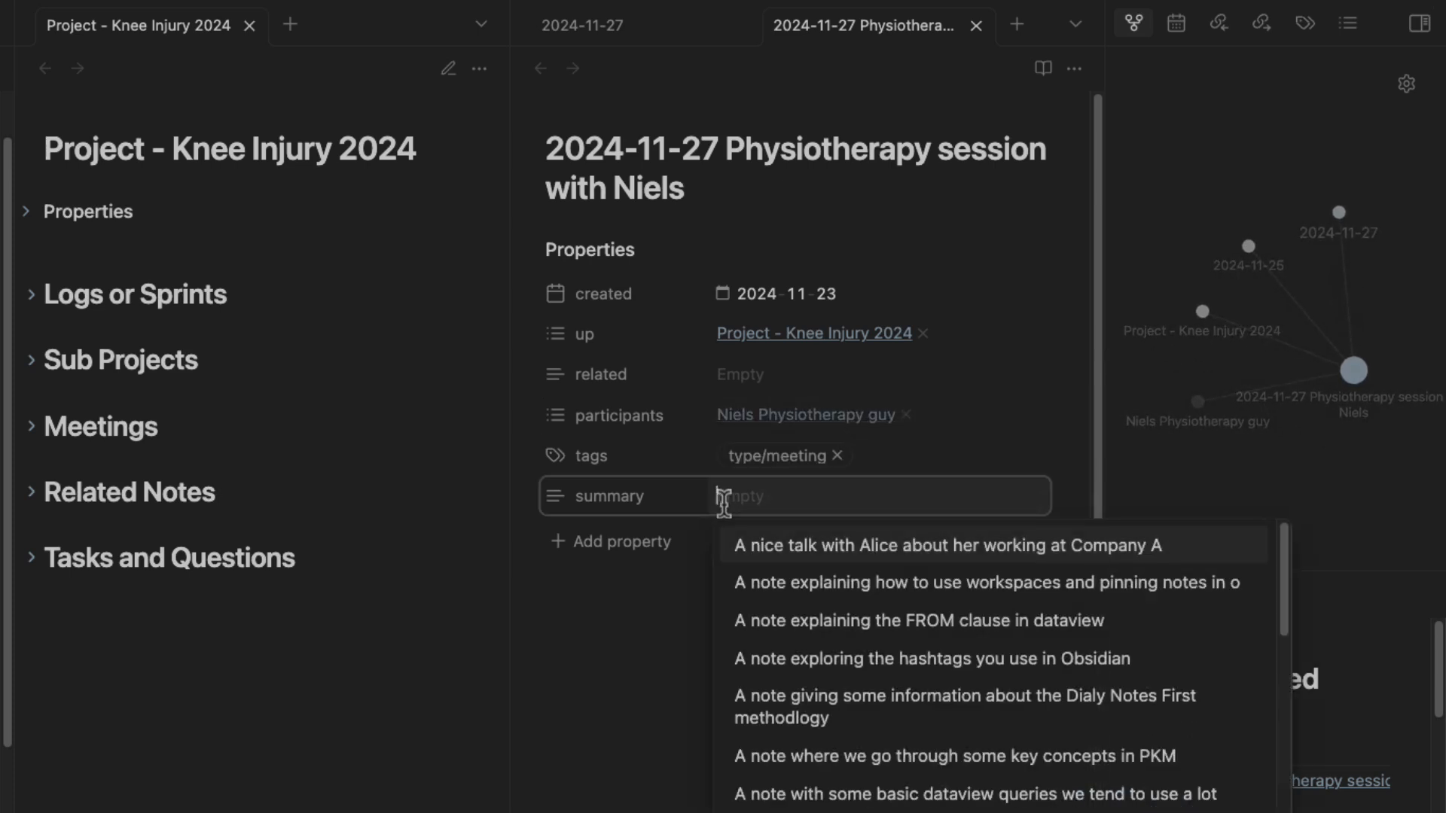
text(My first physio)
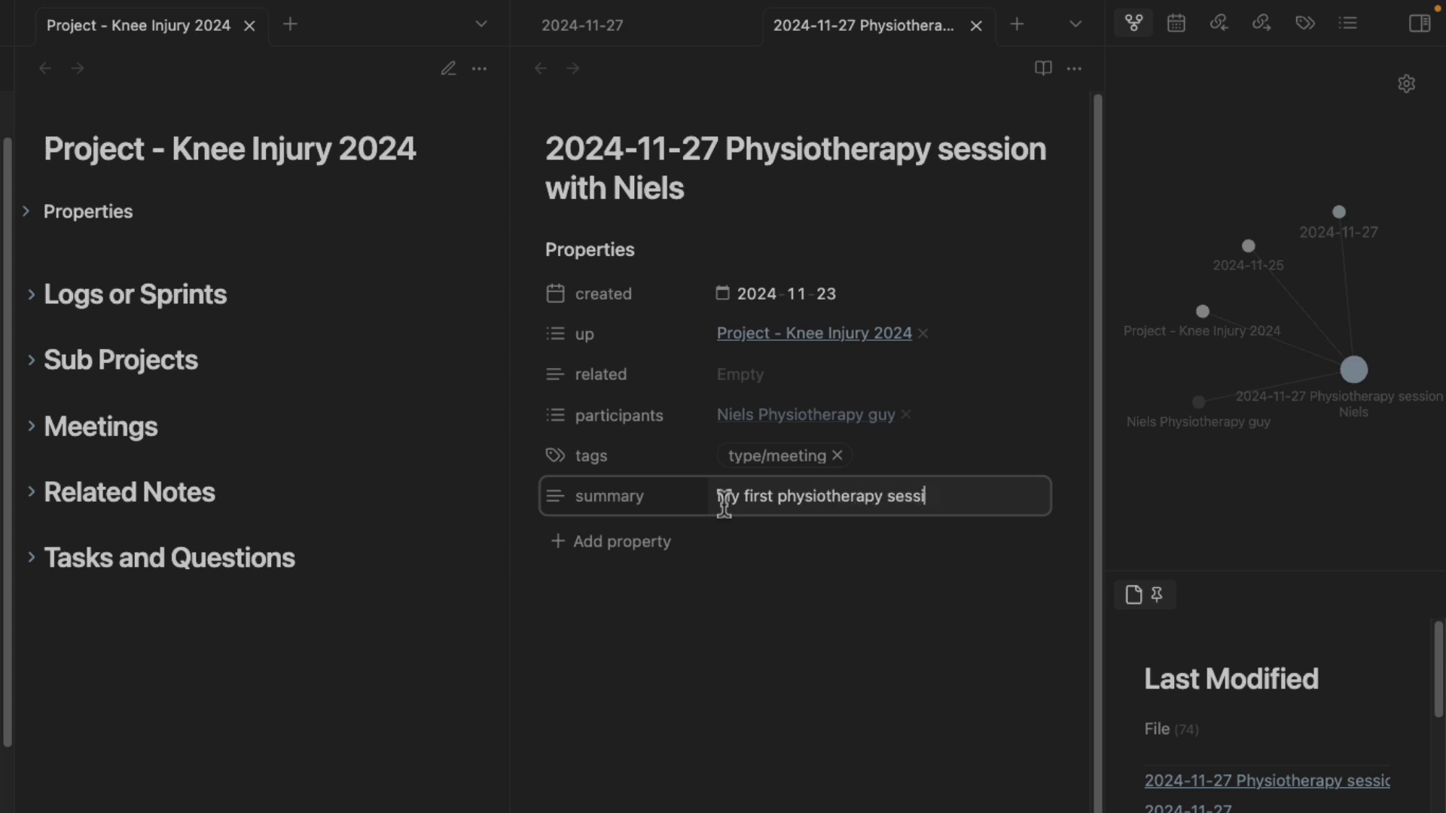
text(the knee injury)
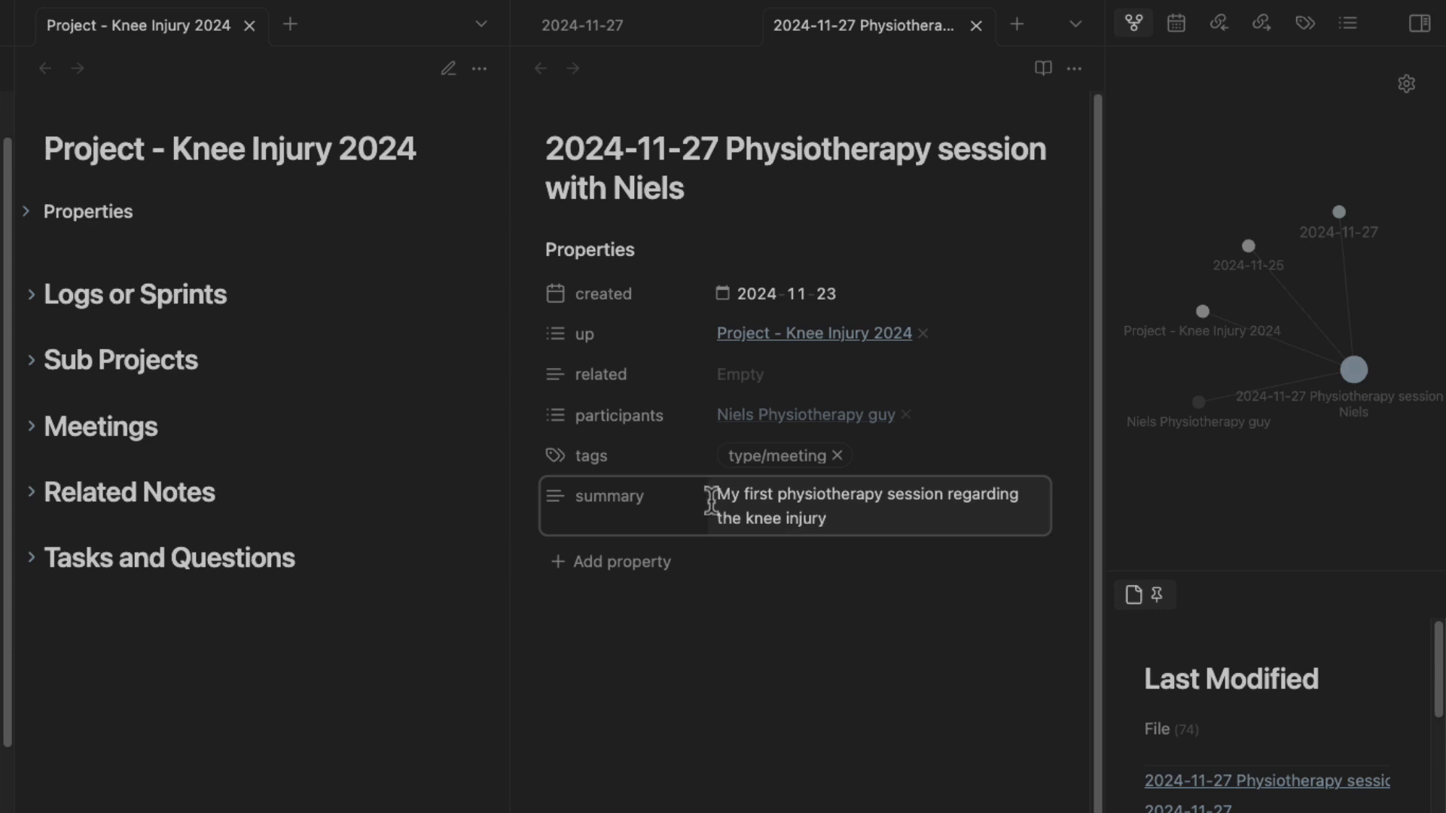
Add a level-2 Notes heading below the properties with a bullet reading "Went to" and a link to Location physiotherapy.
click(677, 690)
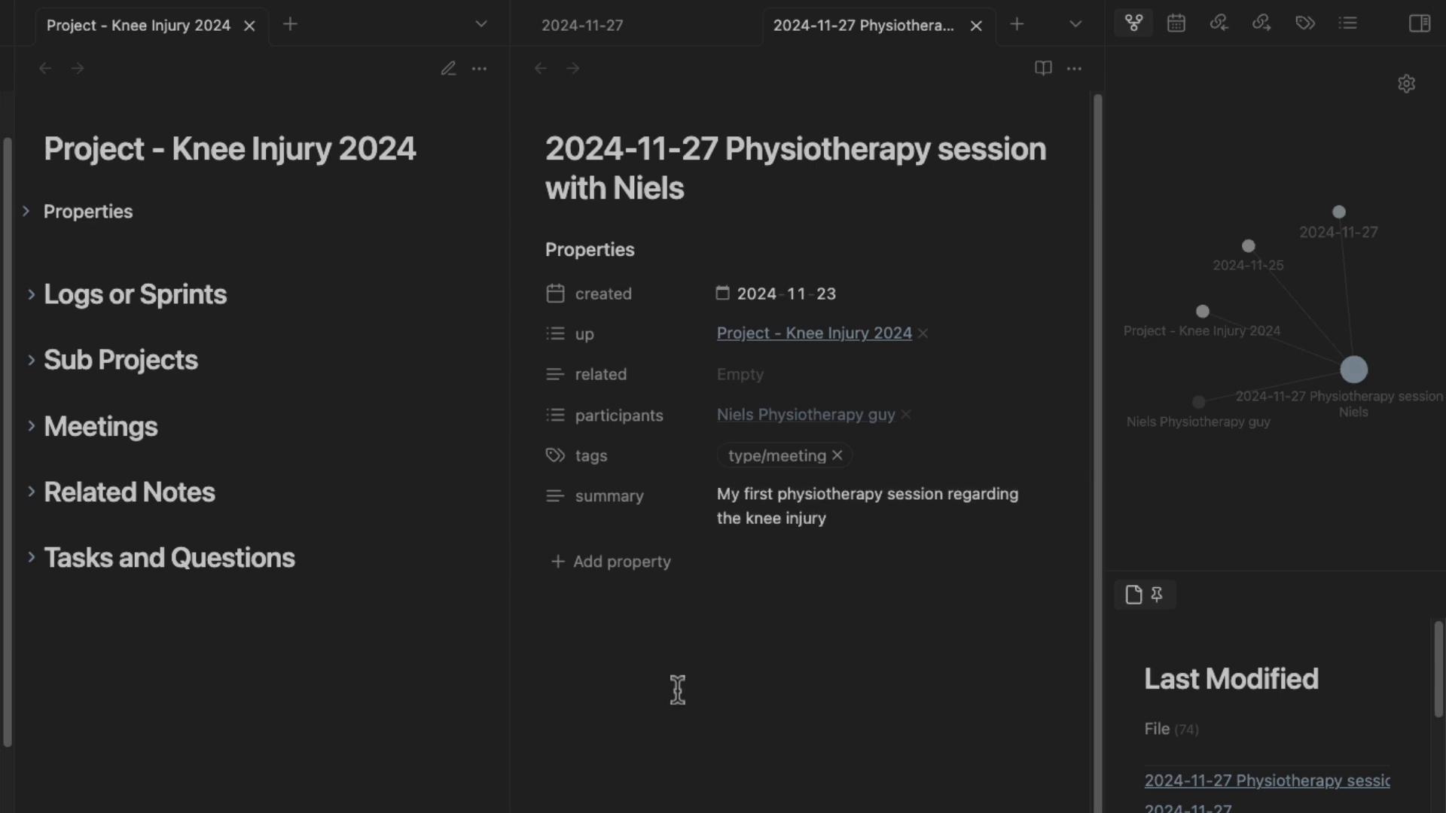
text(## Notes)
key(Return)
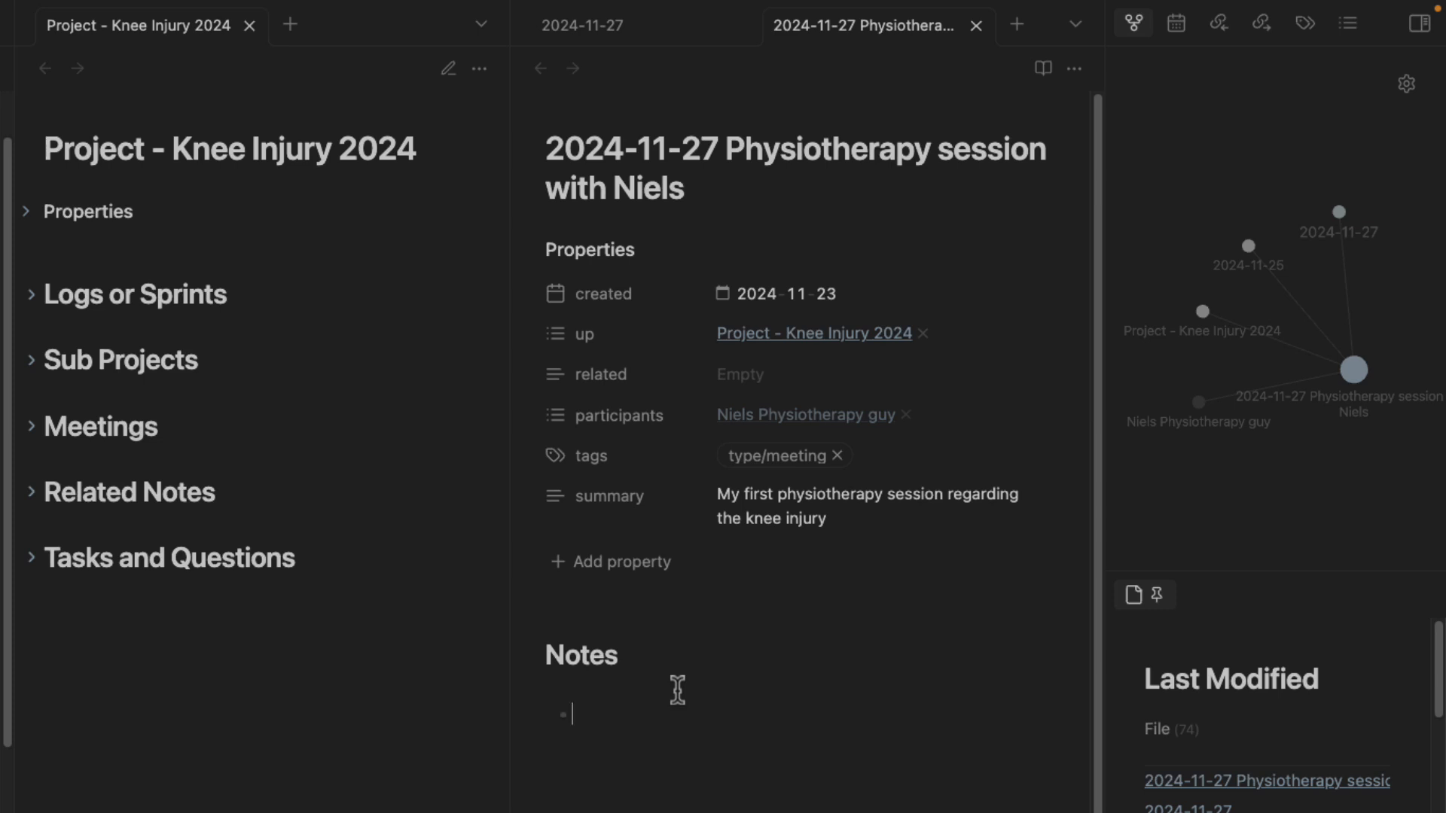
text(- Went to [[Location)
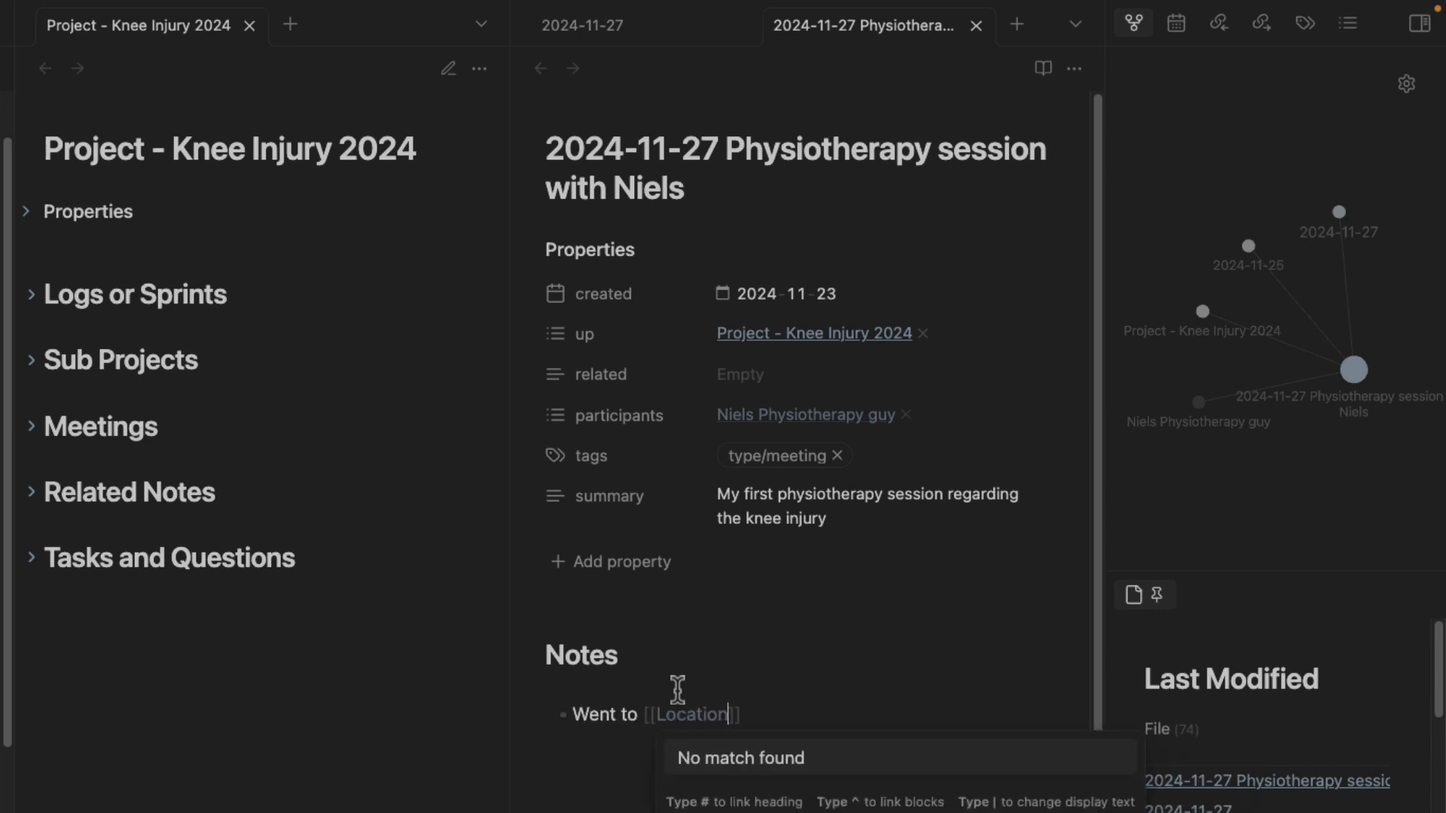
text( physi)
text(otherapy]])
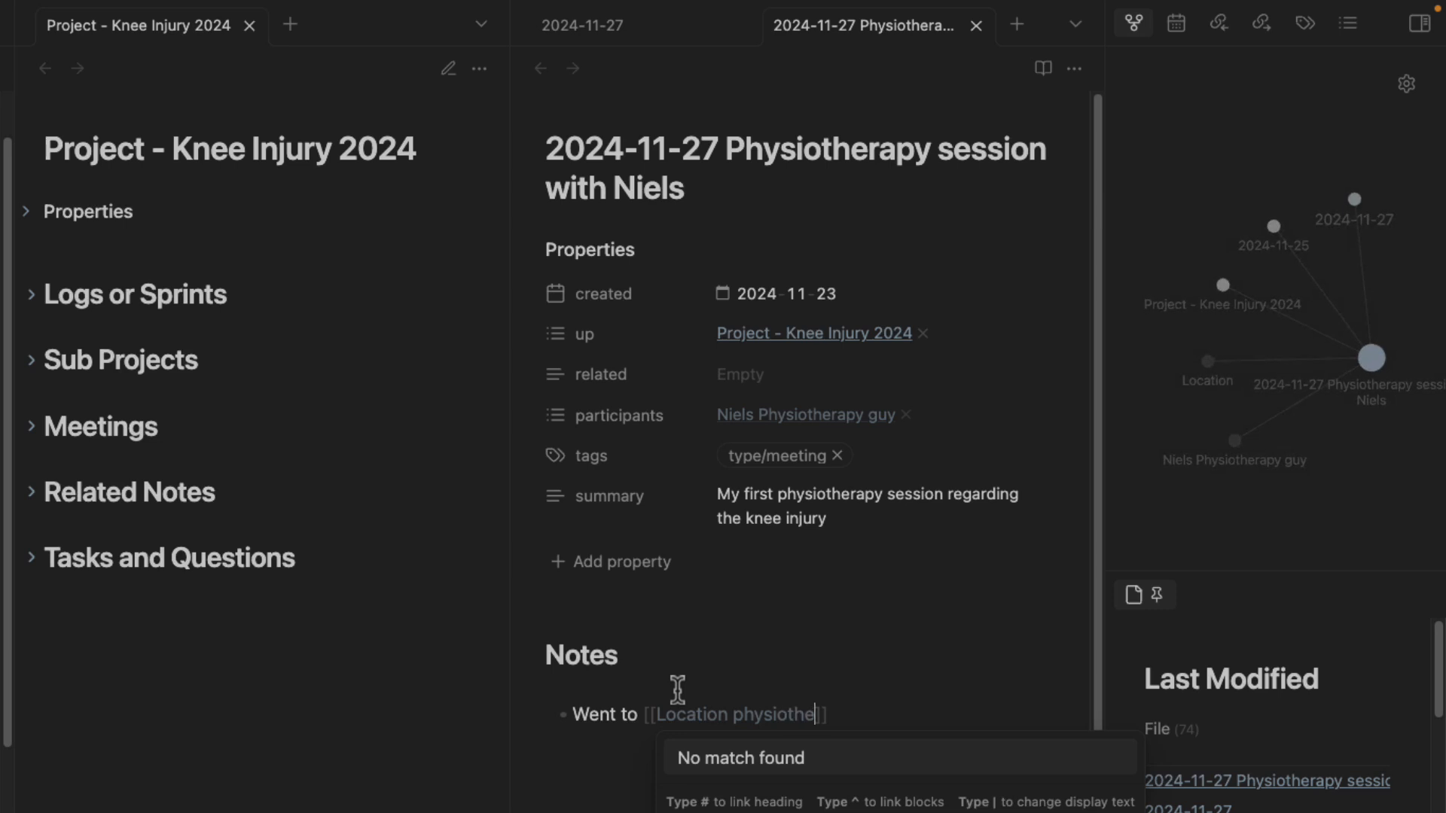
key(Return)
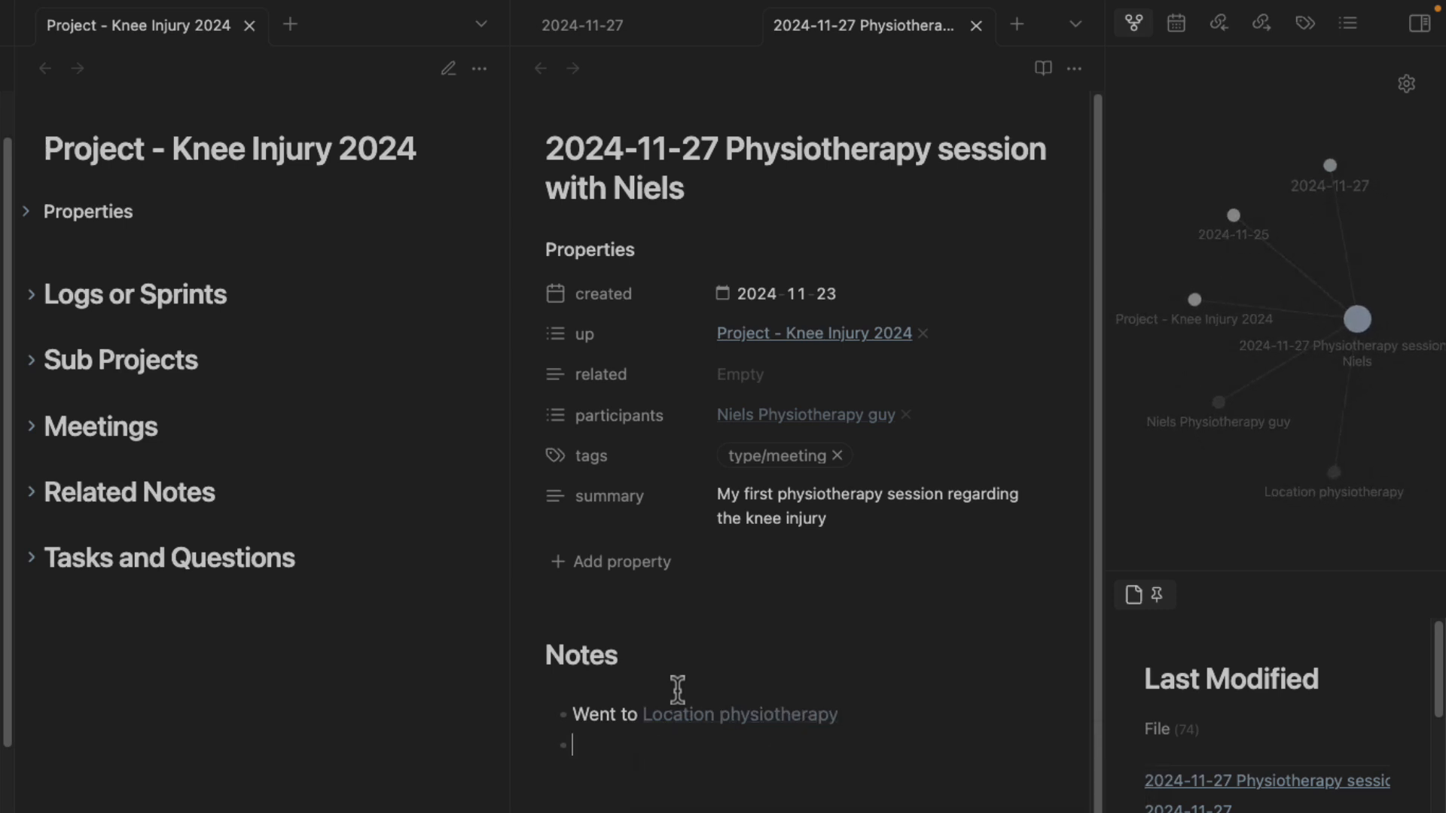
Add a second bullet reading "Met" with a link to the physiotherapist, and start a nested bullet under it.
text(Met [[Nie)
key(Return)
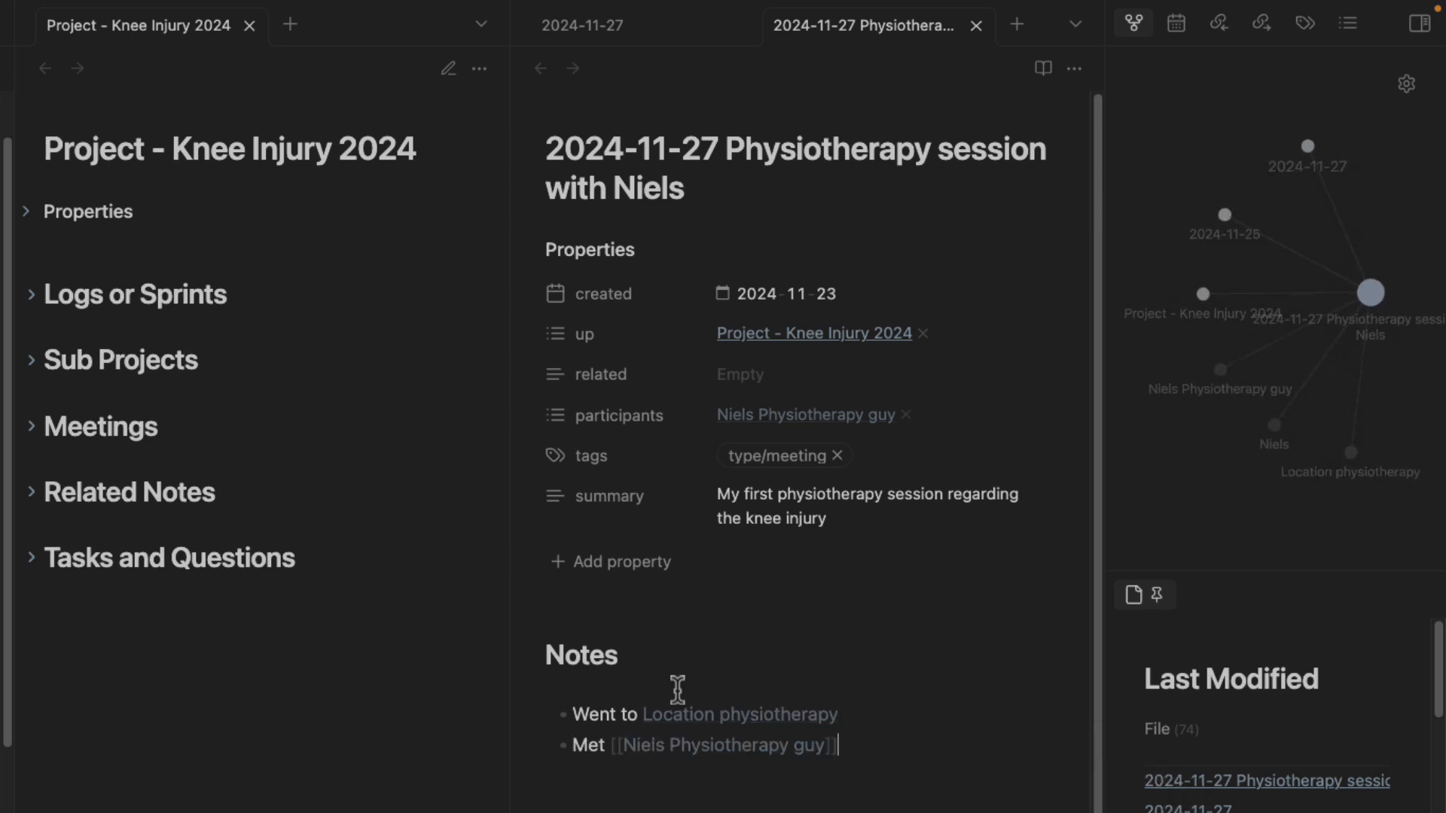
key(Return)
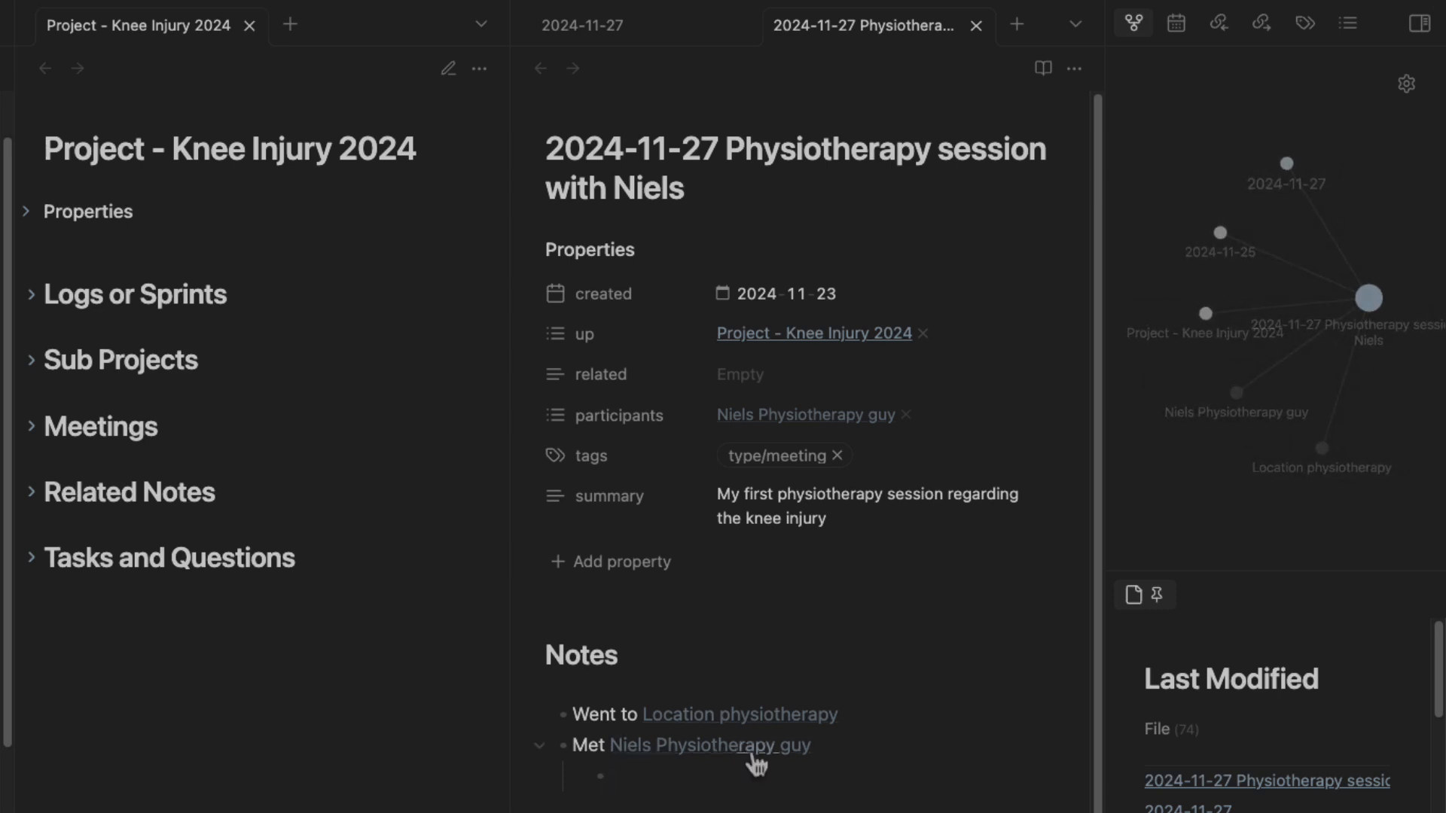
Open the physiotherapist's linked note in a split beside the meeting note and resize the panes to fit.
alt+super+click(692, 748)
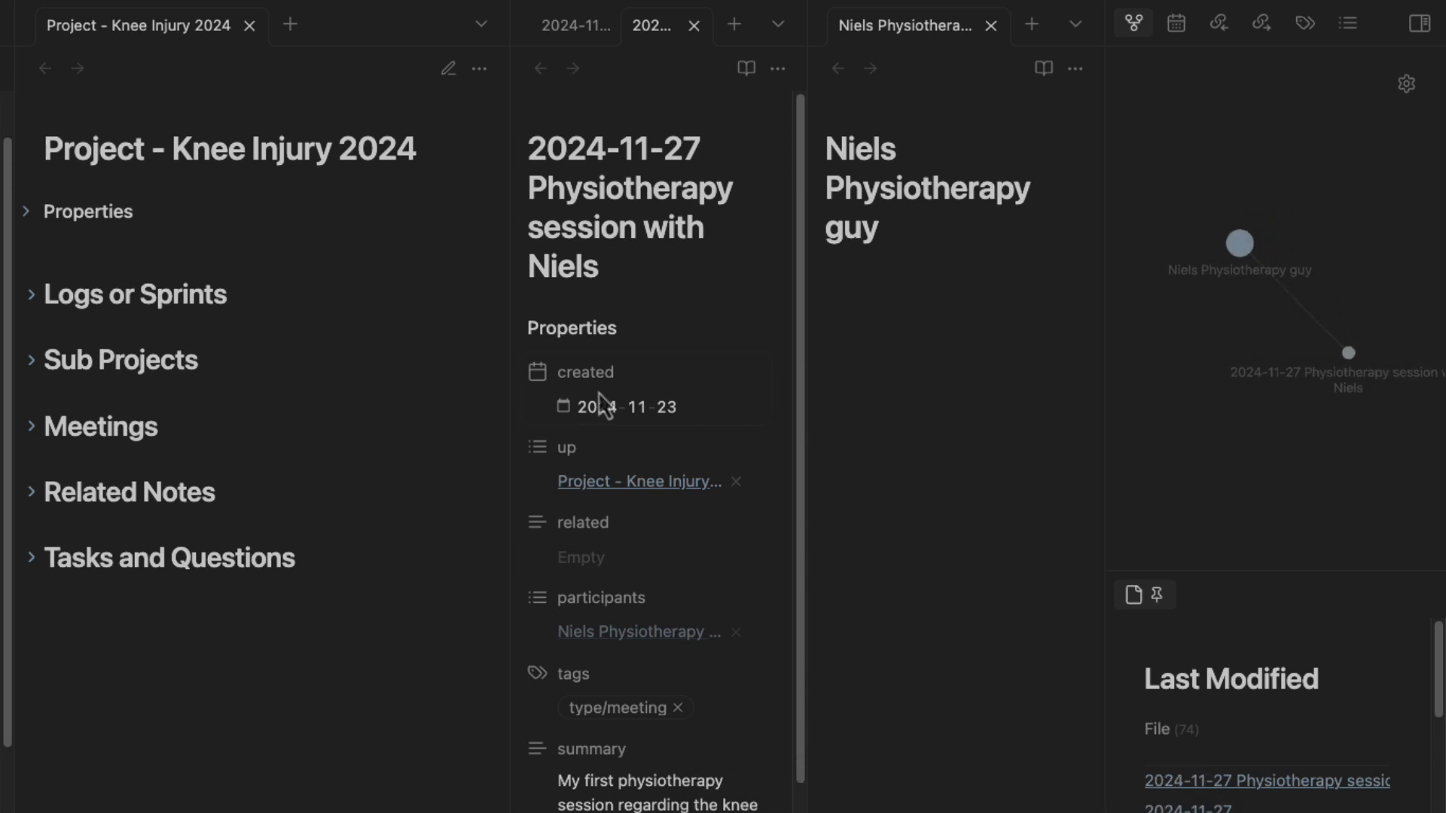
drag(512, 350, 296, 392)
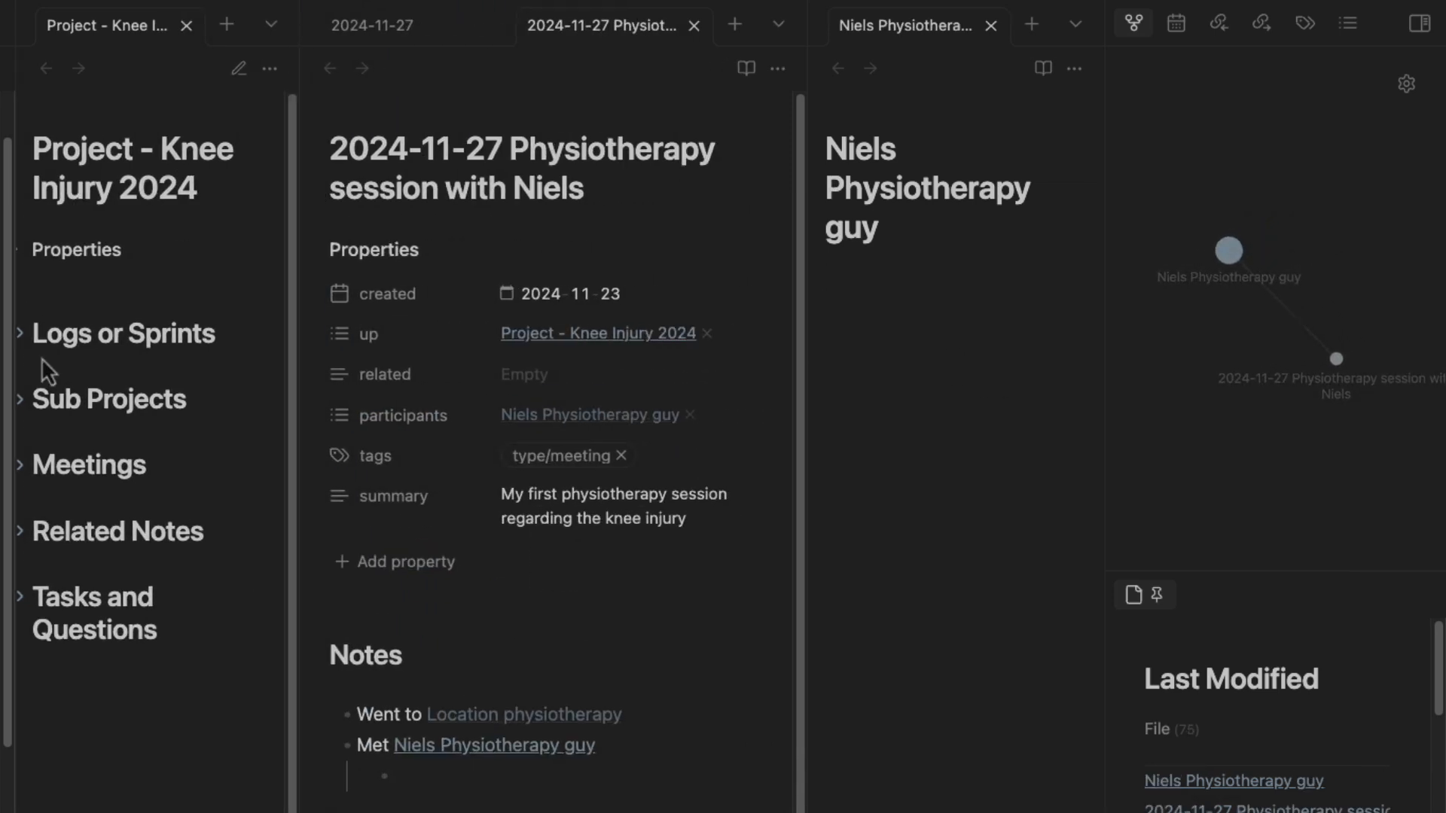
drag(14, 362, 0, 368)
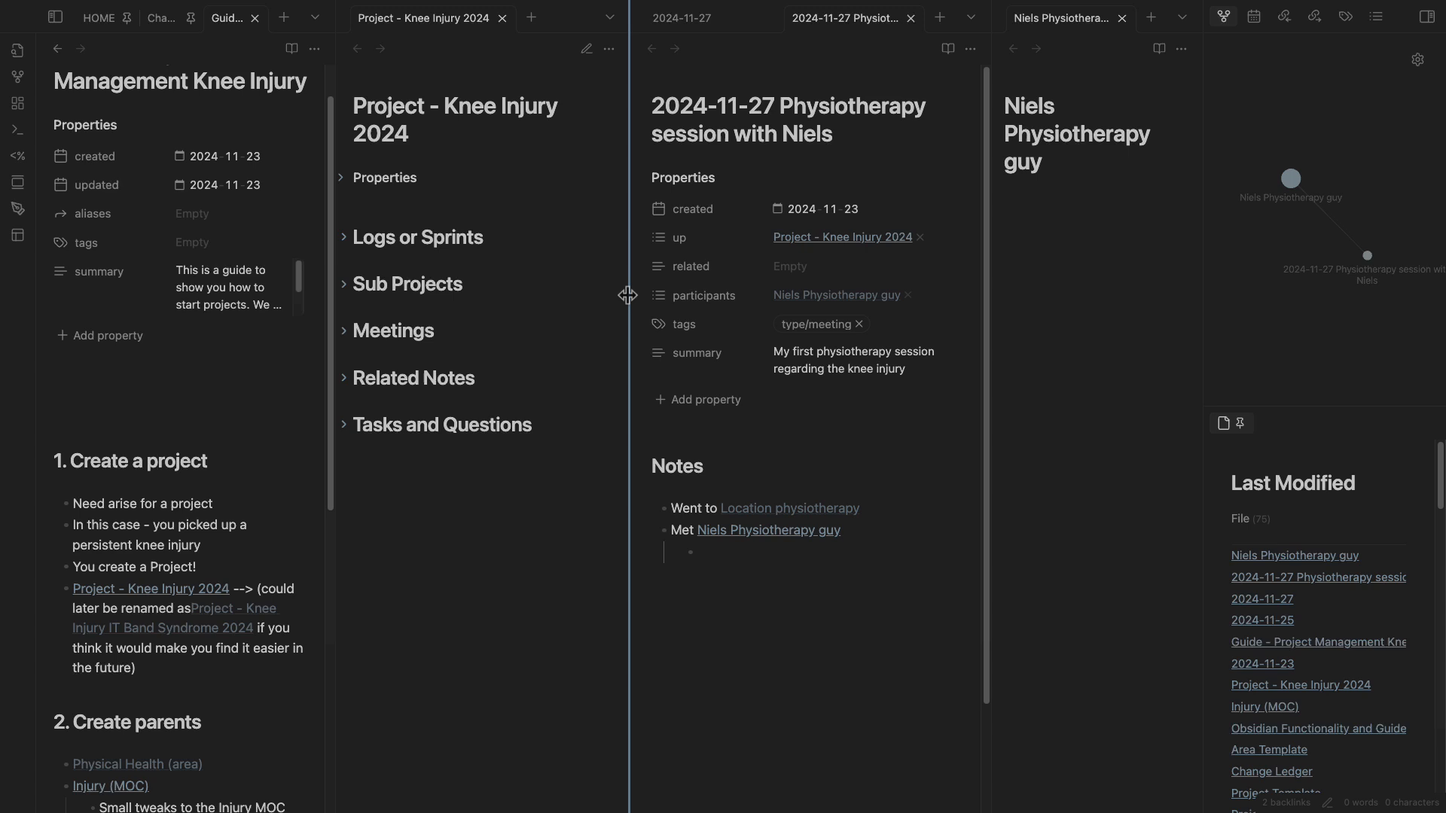
Resize the note panes for more room and apply the People Template to the physiotherapist's empty note.
drag(627, 295, 579, 298)
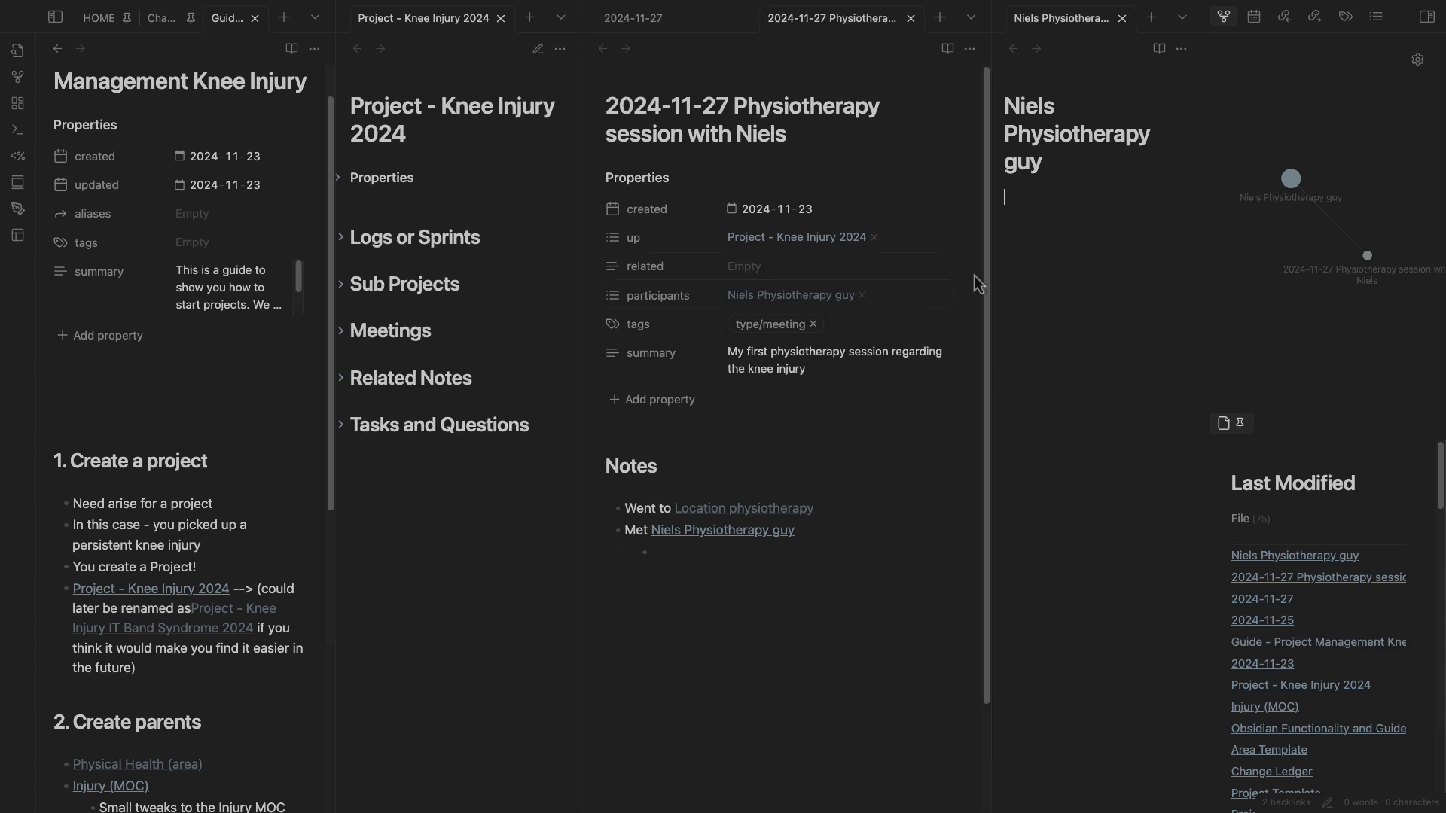
drag(991, 297, 919, 309)
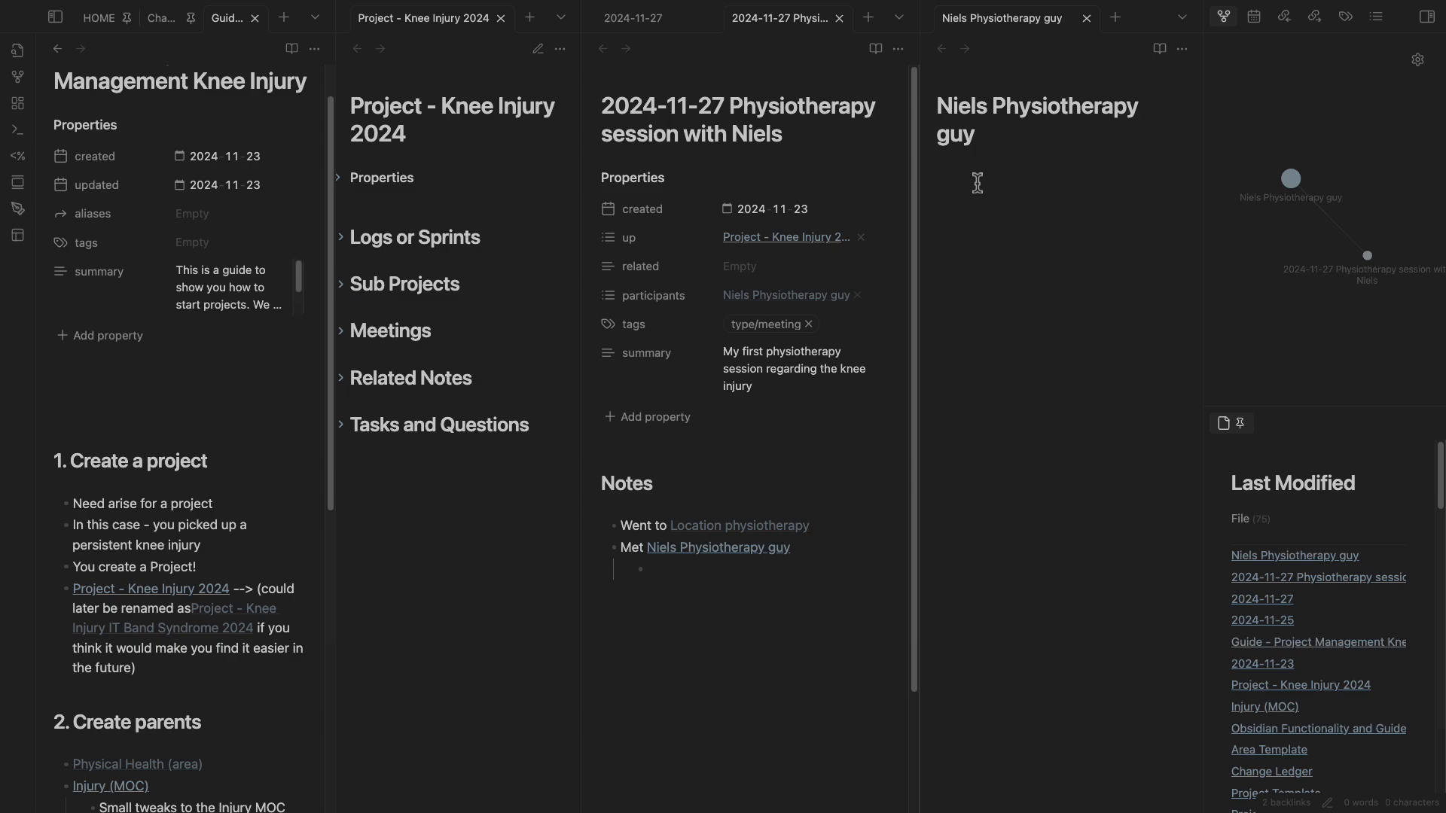
key(alt+e)
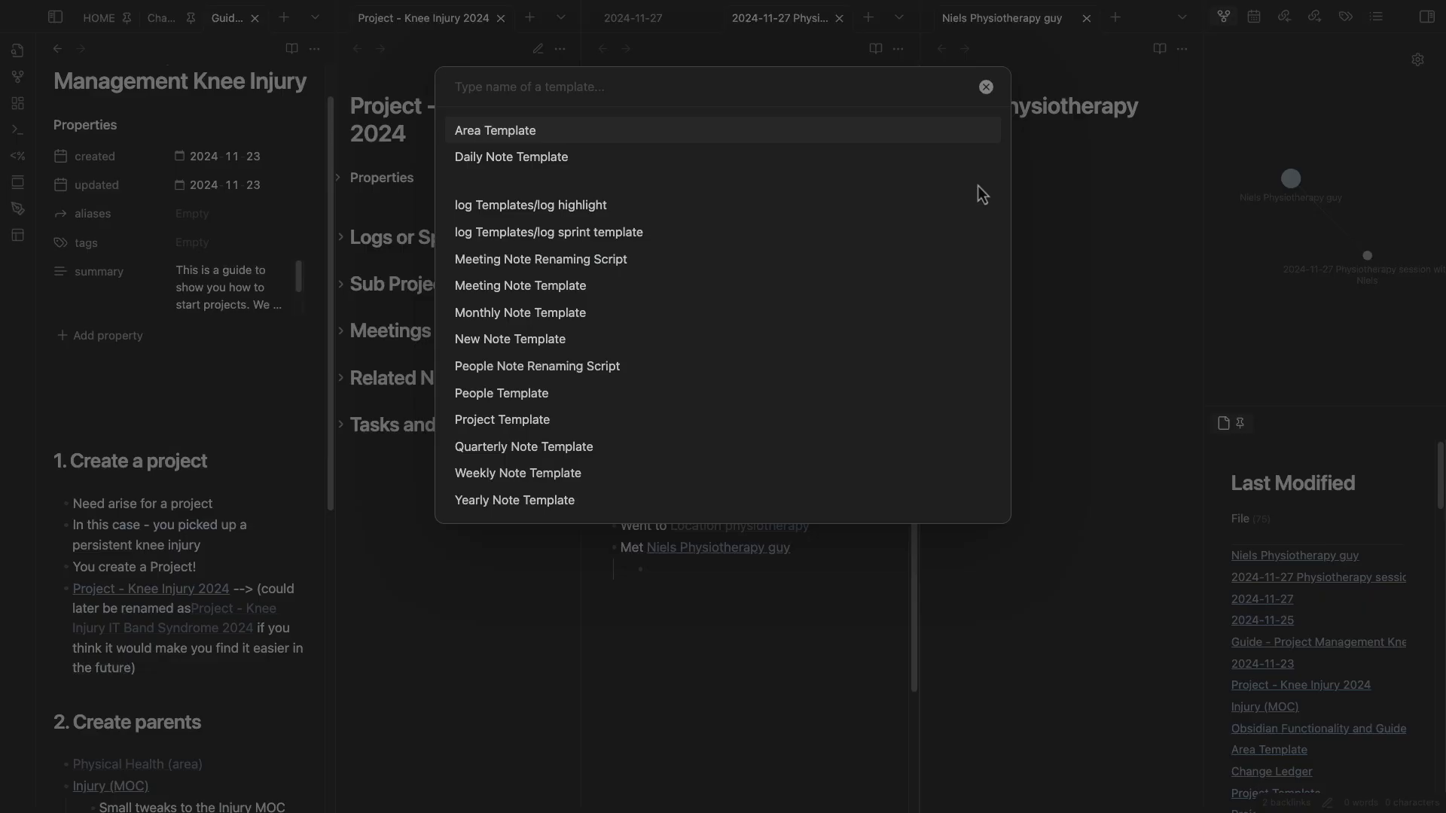
text(peop)
key(Return)
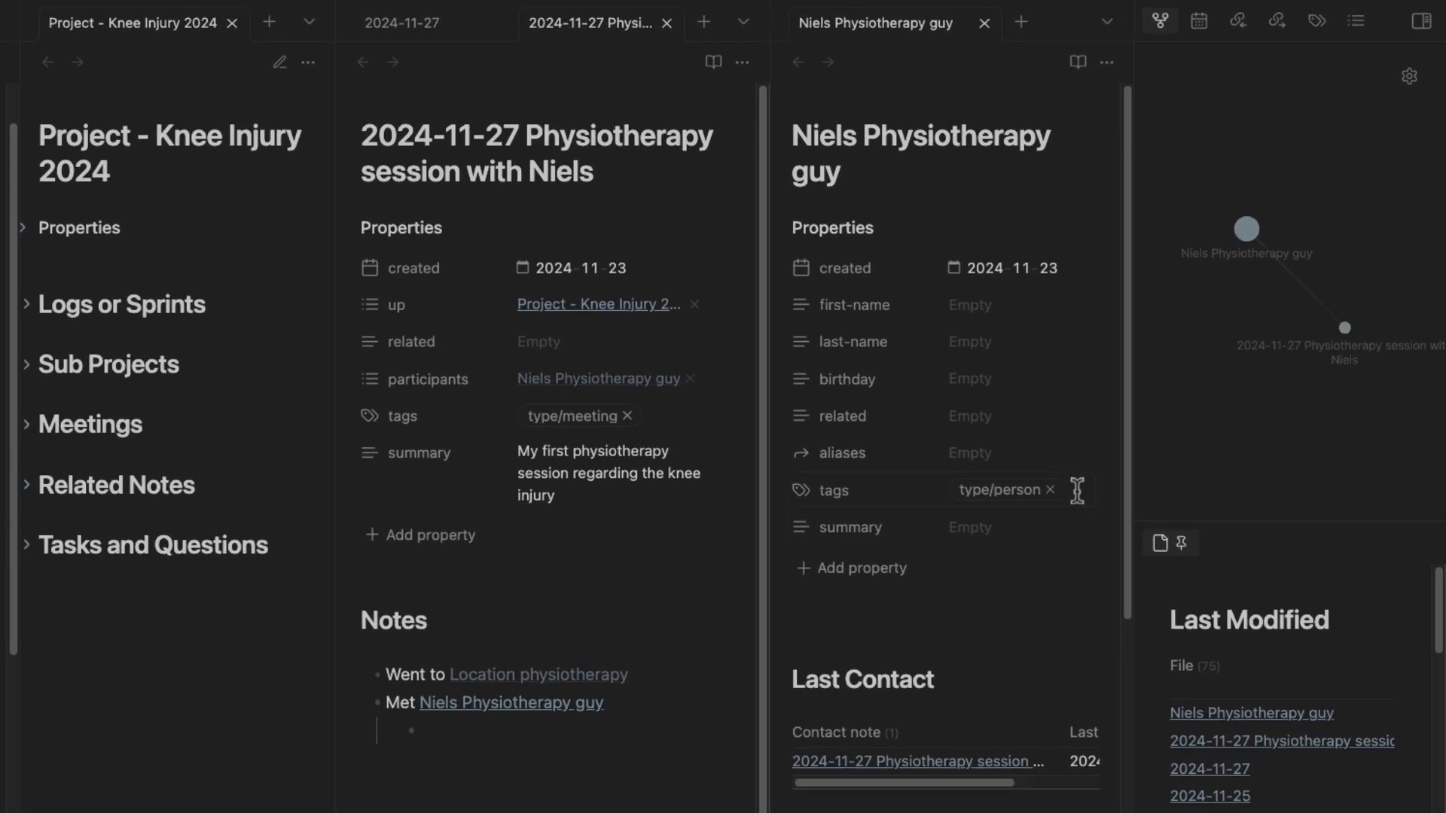
Add the tag type/physiotherapist to the physiotherapist's note.
click(1078, 491)
text(#type)
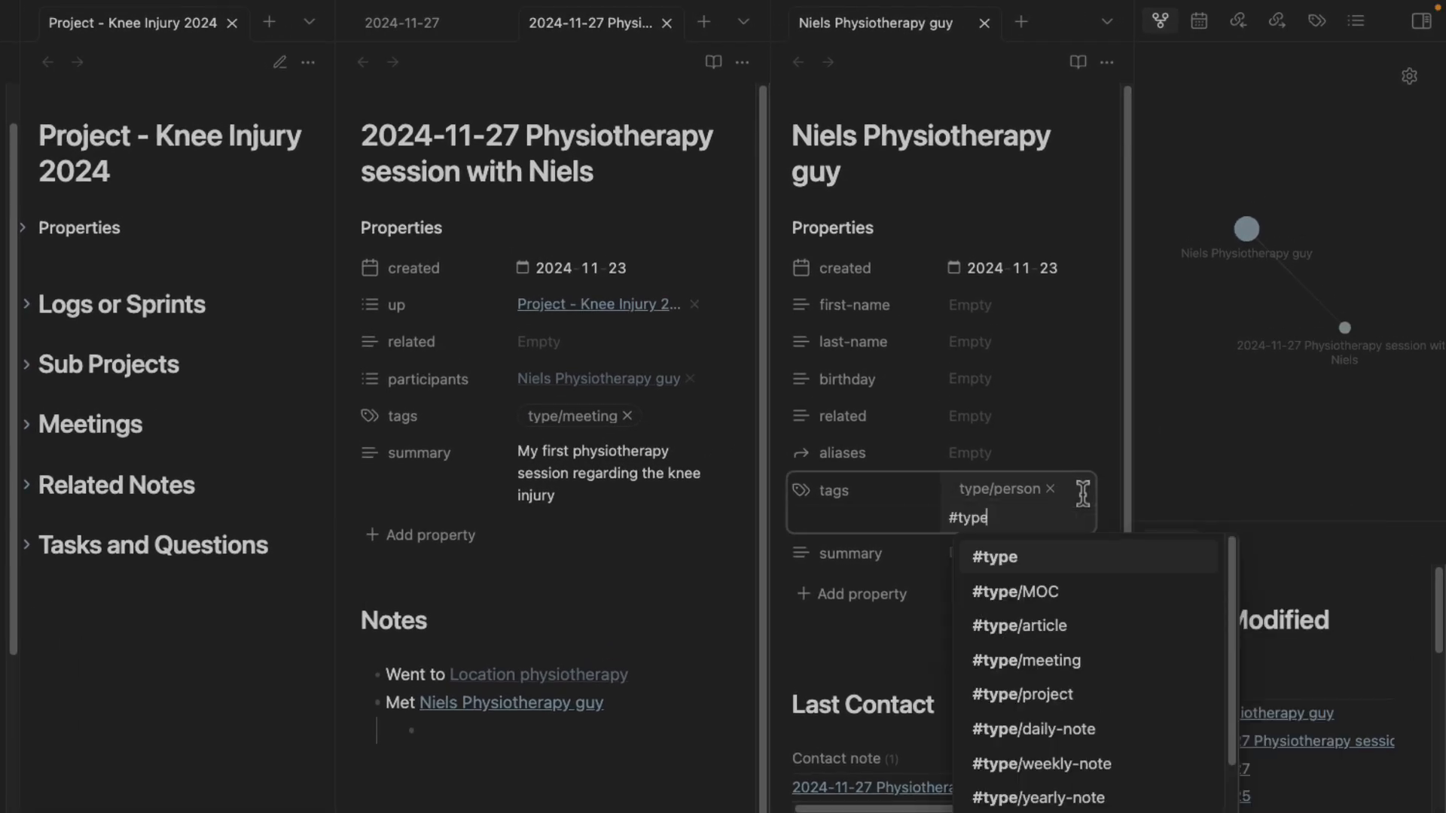
text(/phys)
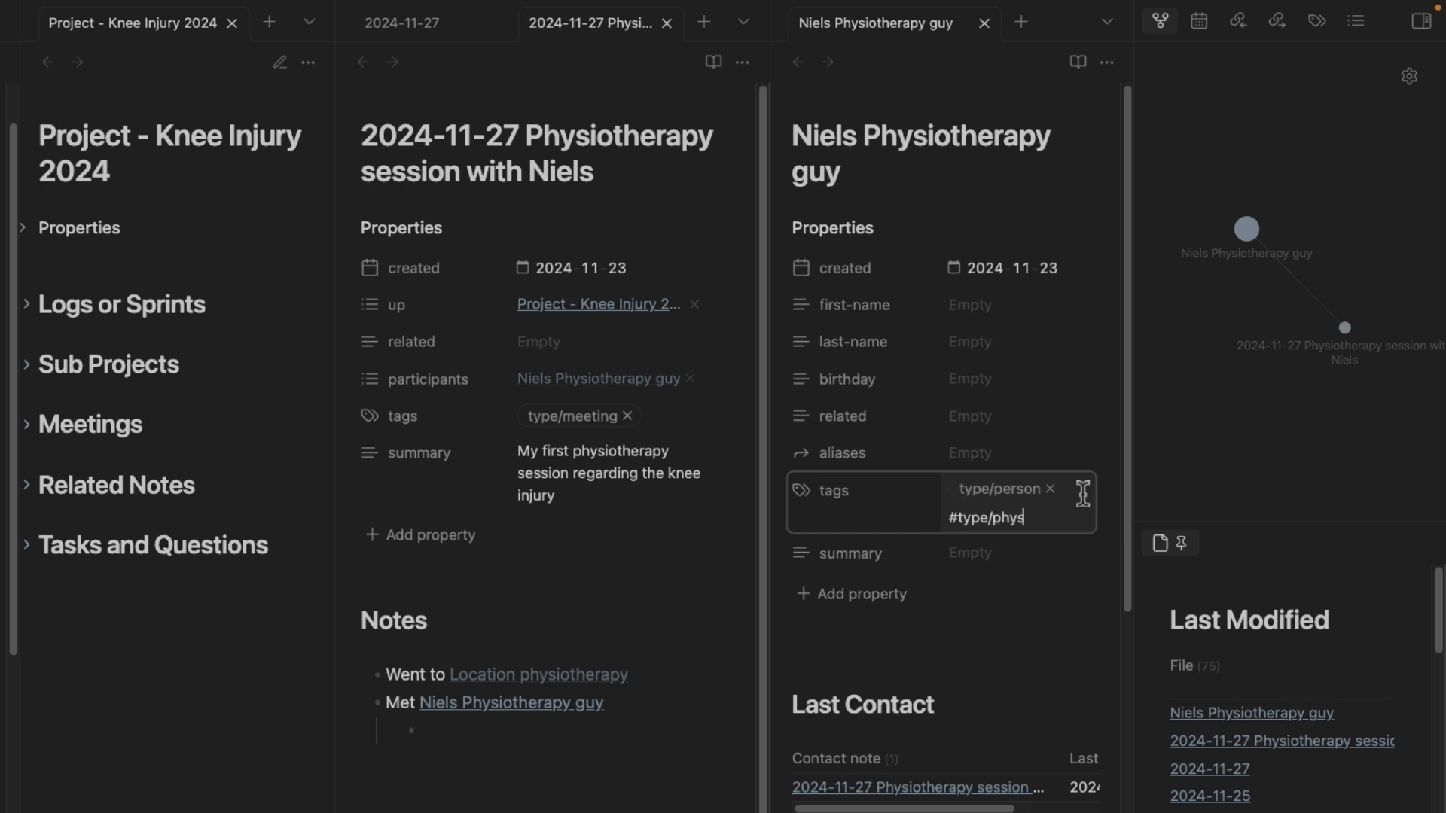
text(iptherapy)
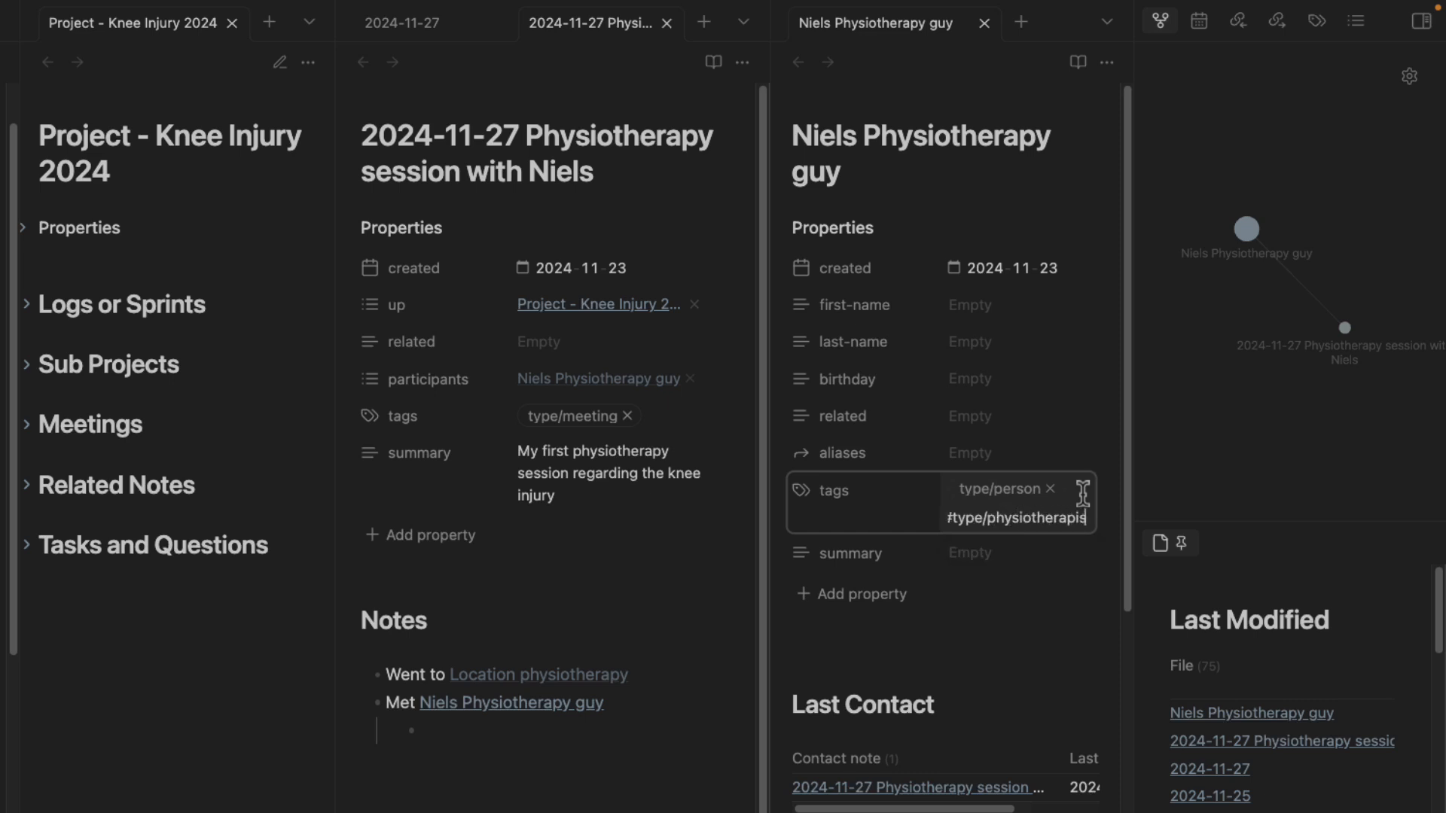
key(Return)
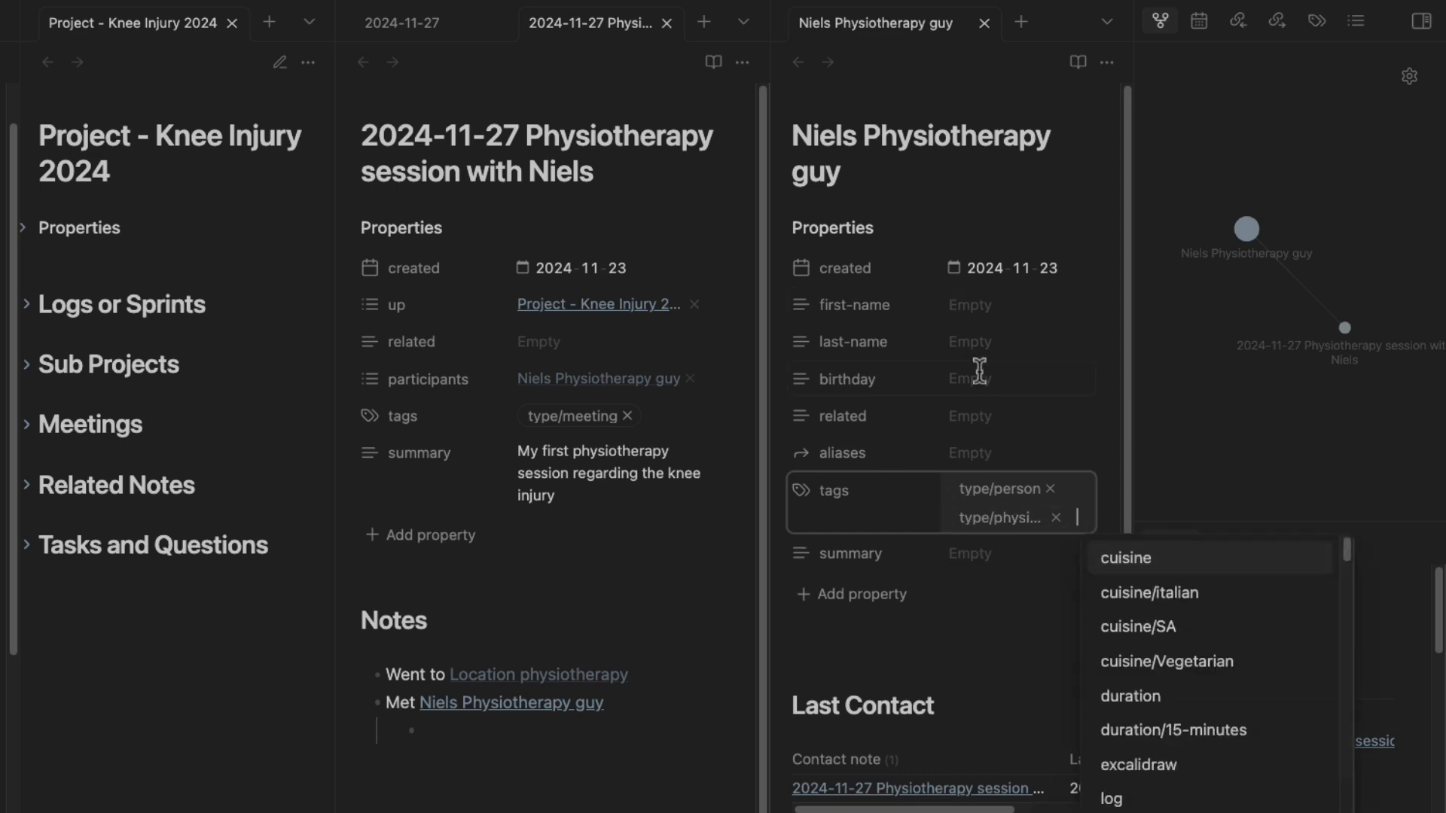
Set the physiotherapist note's related property to a link to Project - Knee Injury 2024.
click(1031, 427)
text([[Project)
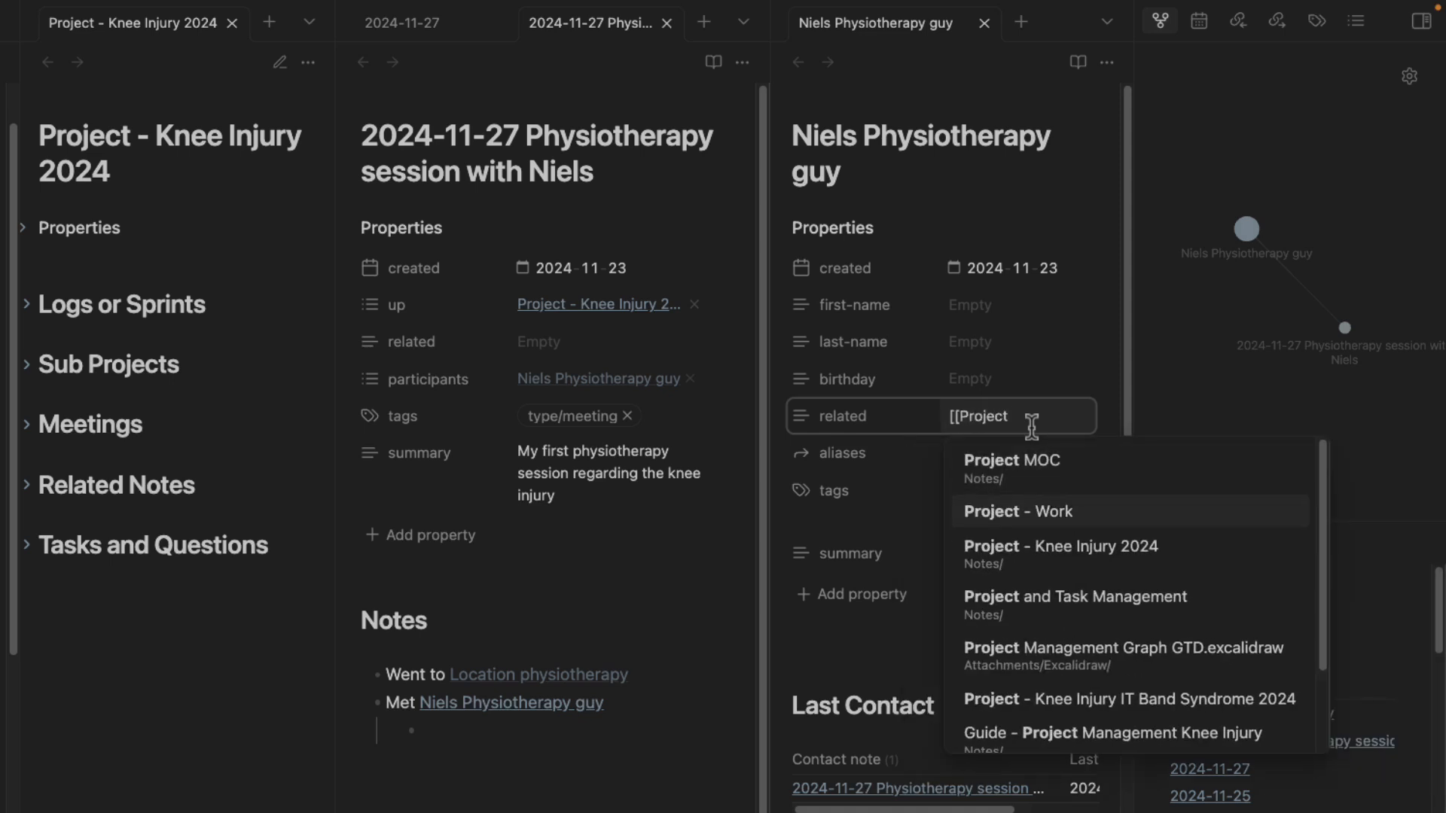
key(Down)
key(Return)
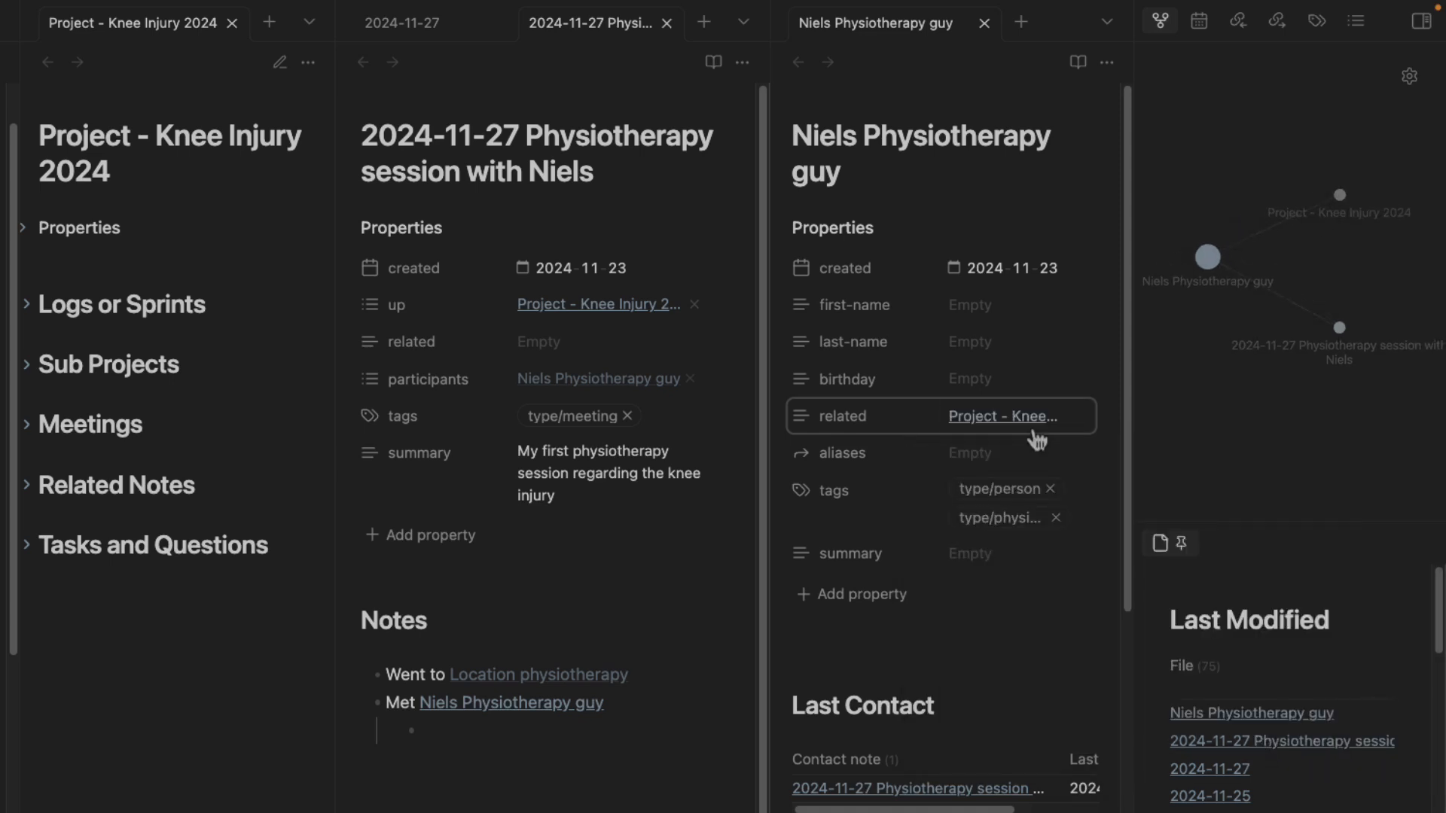
Enter "Dutch guy specializing in running injuries" as the summary of the physiotherapist's note.
click(1019, 561)
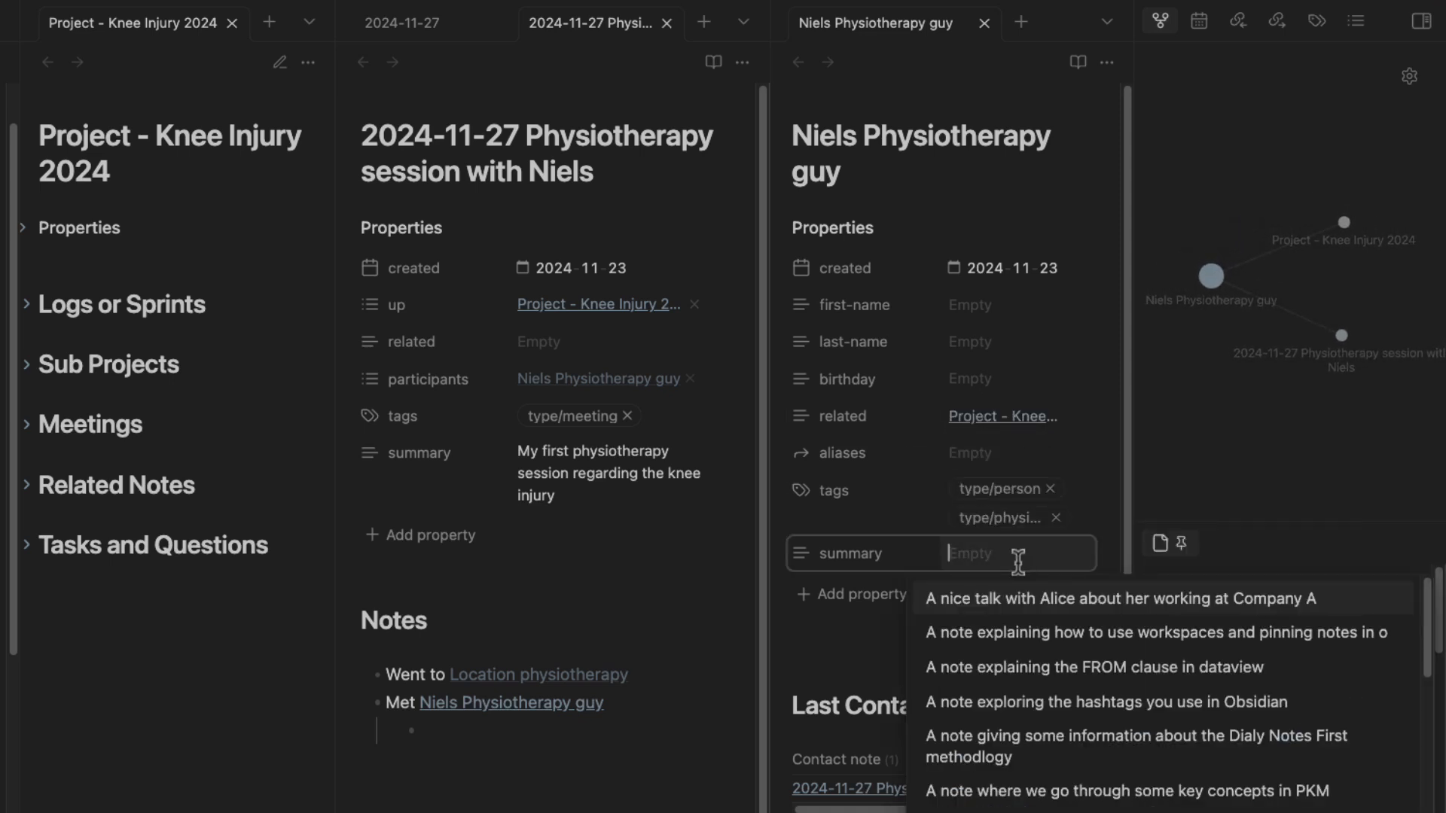
text(Dutch guy)
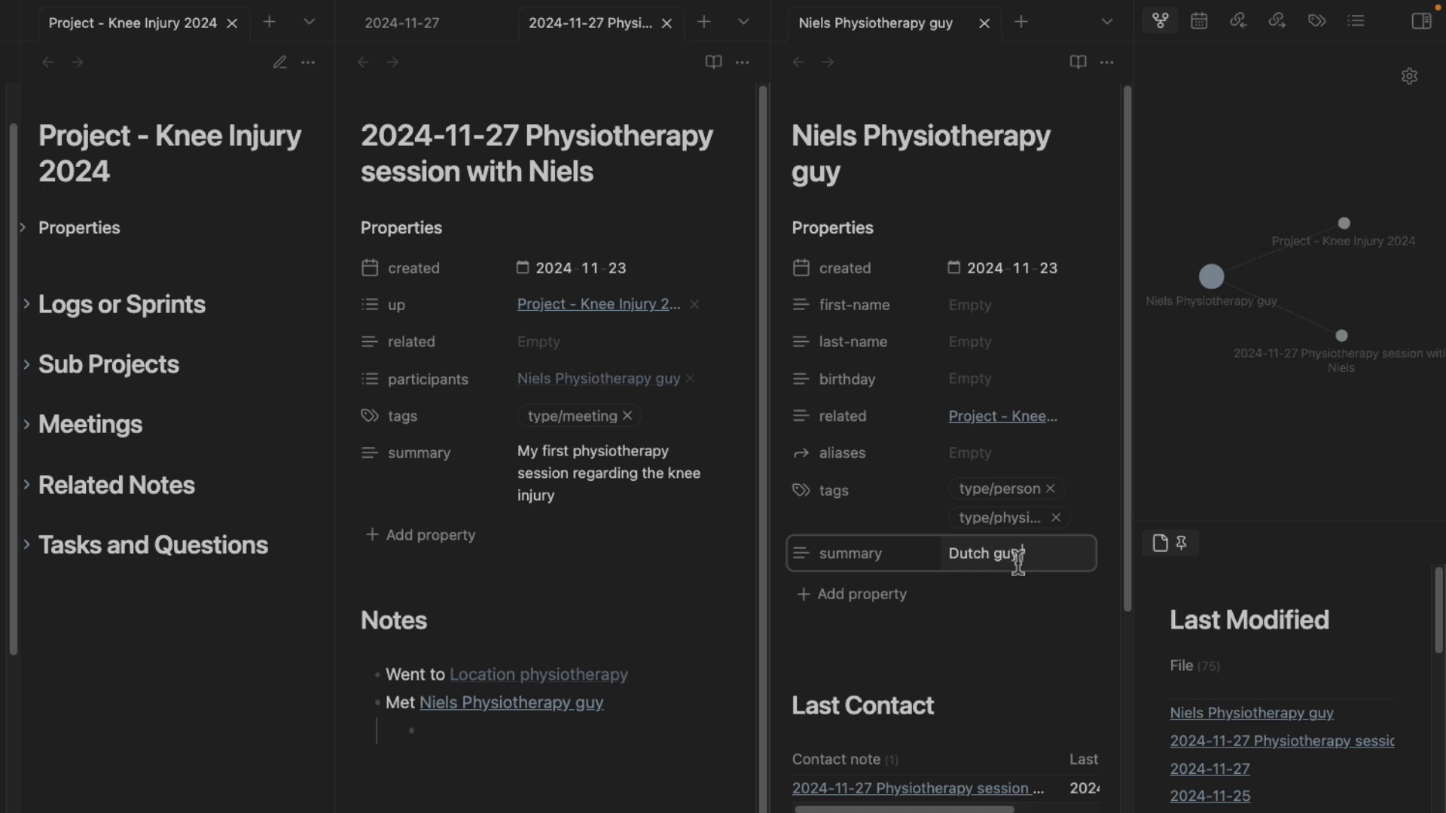
text( specializing in runn)
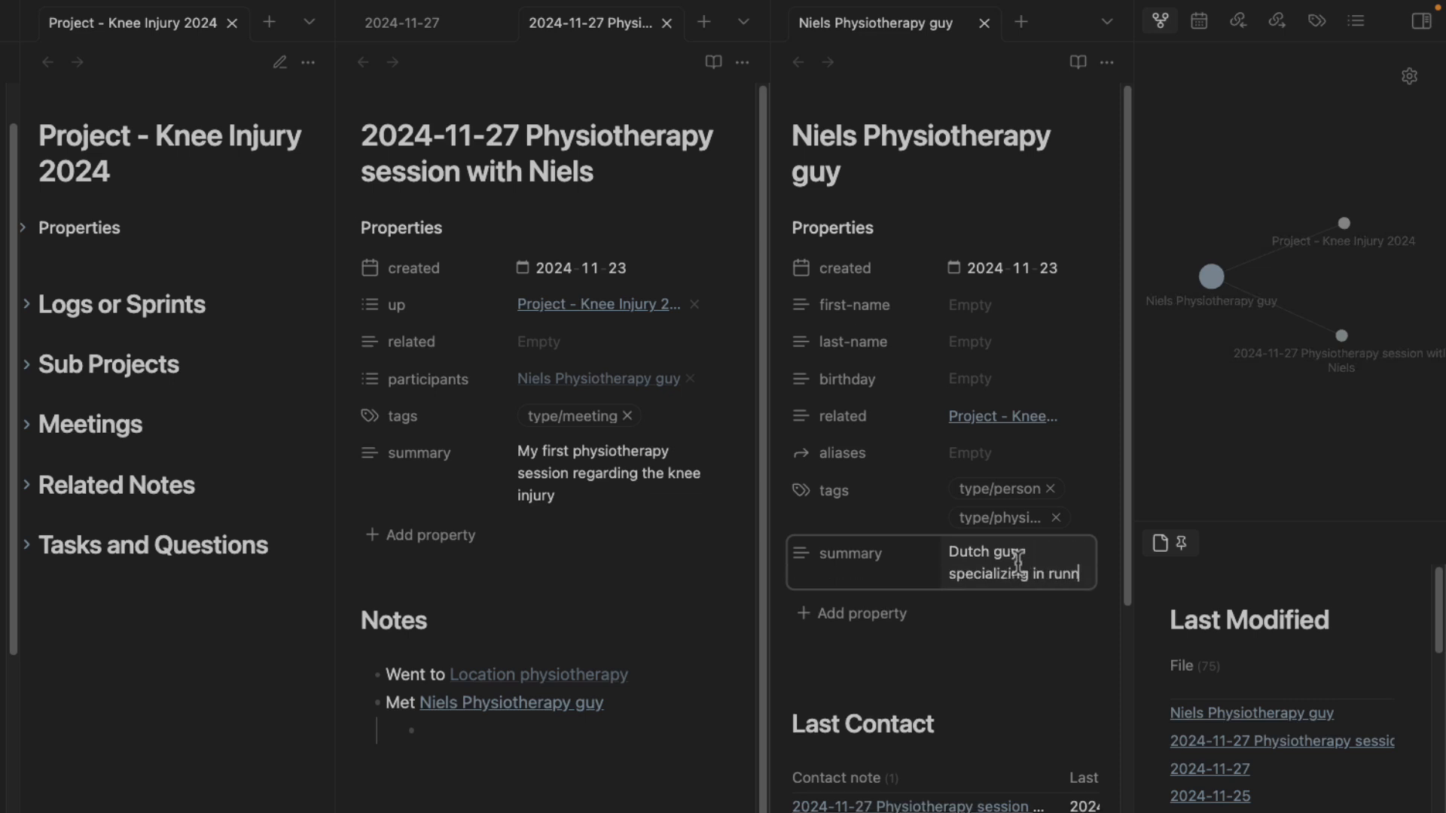
text(ing in)
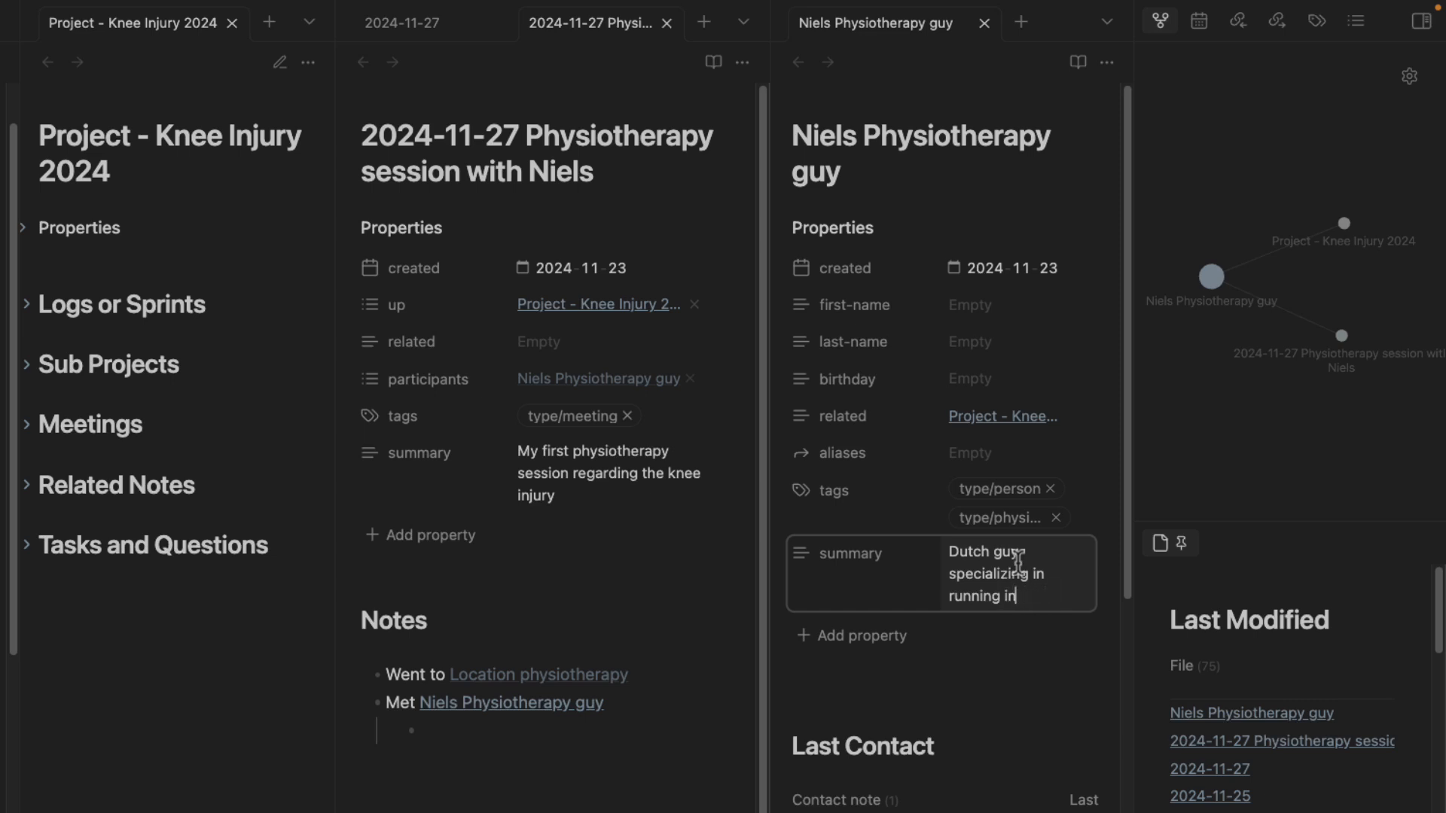
text(njurijuries)
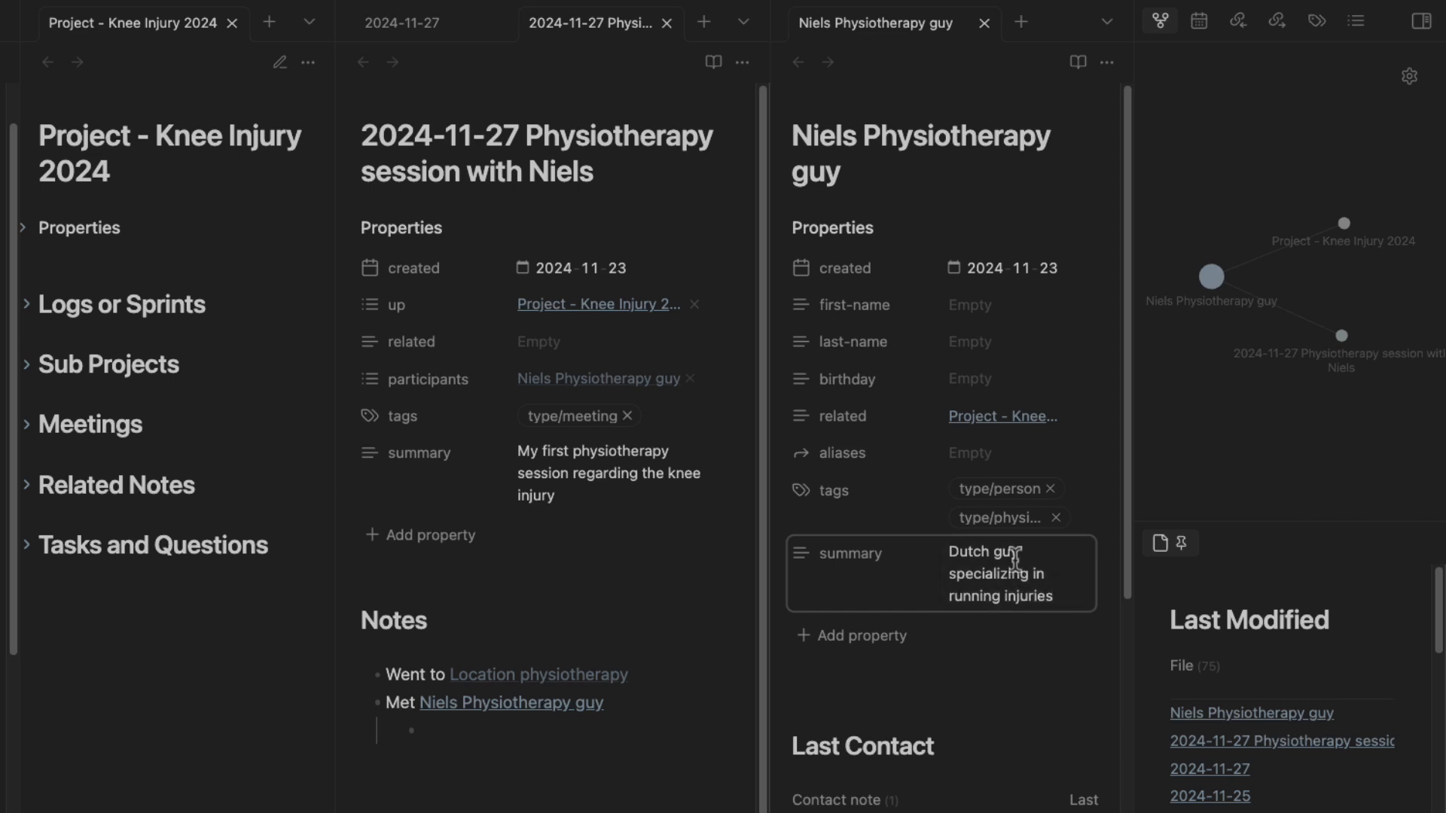
Switch the physiotherapist's note to reading view and review its Last Contact, Log, and Tasks and Questions sections.
scroll(956, 783, down, 5)
scroll(891, 651, down, 2)
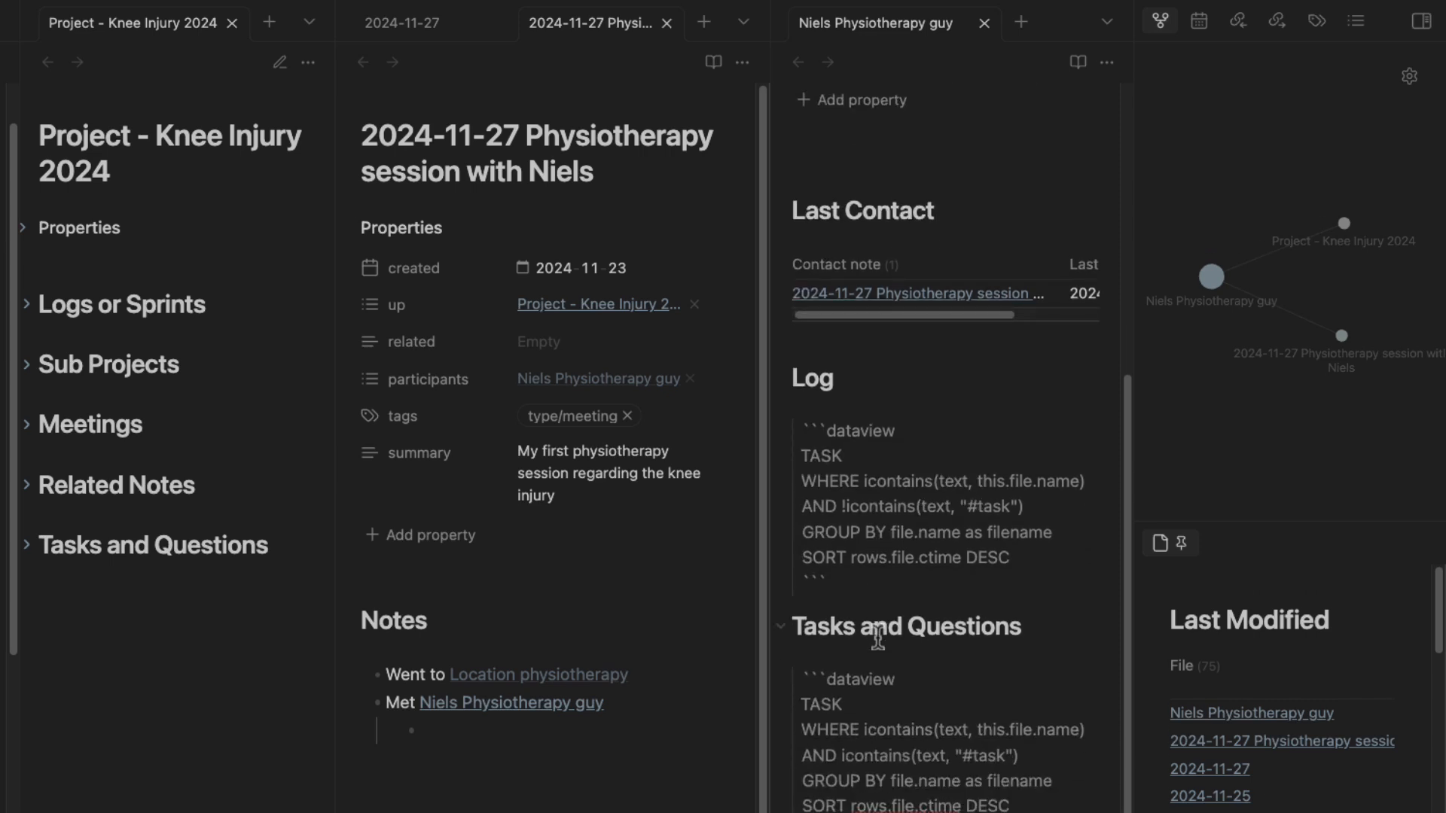
scroll(847, 428, up, 2)
scroll(847, 428, up, 1)
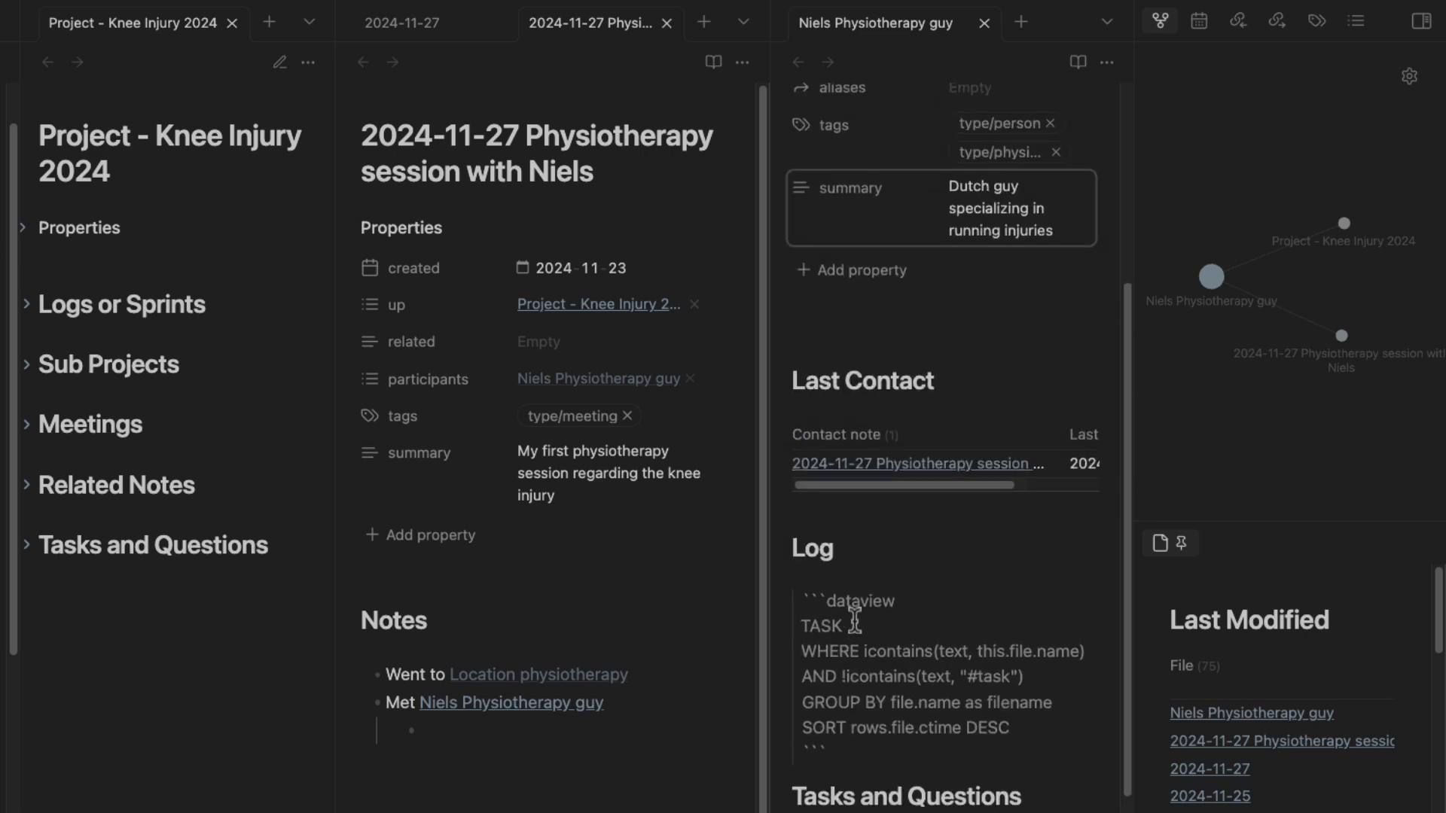
click(822, 783)
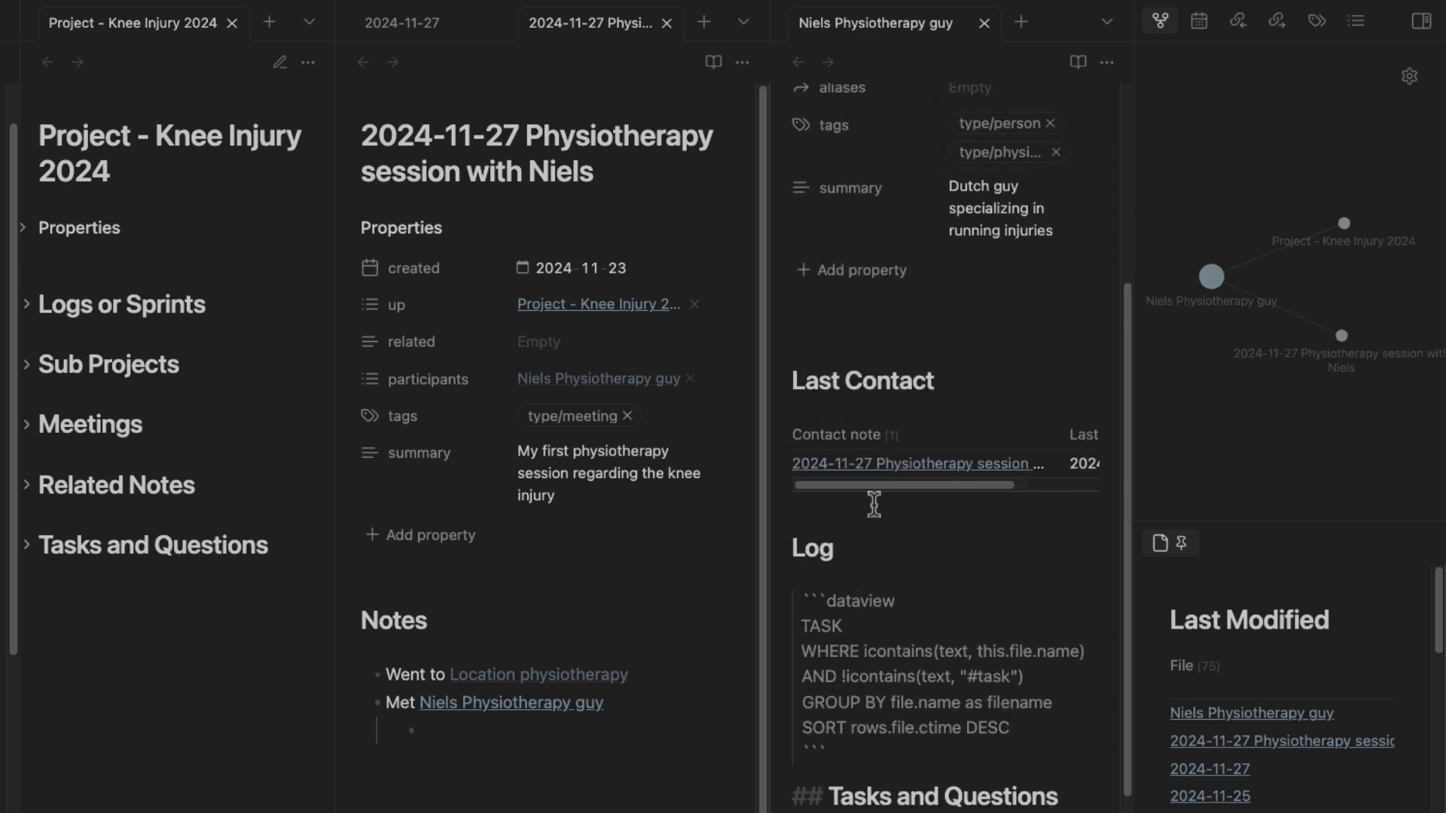
key(ctrl+e)
scroll(925, 622, up, 5)
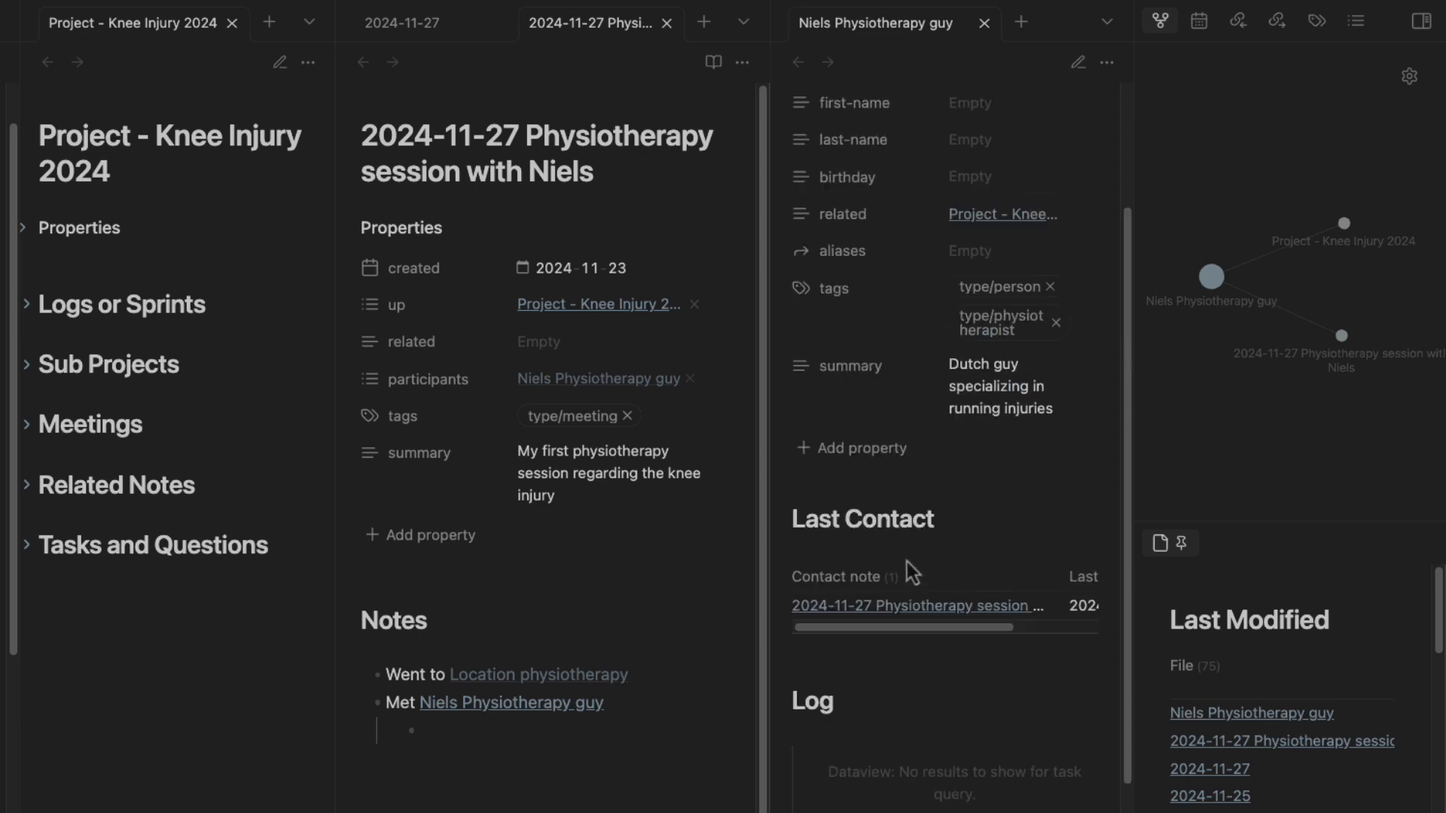
Turn the "Met" bullet in the meeting note into a [.] log entry and write "He is 25" in its nested bullet.
click(391, 704)
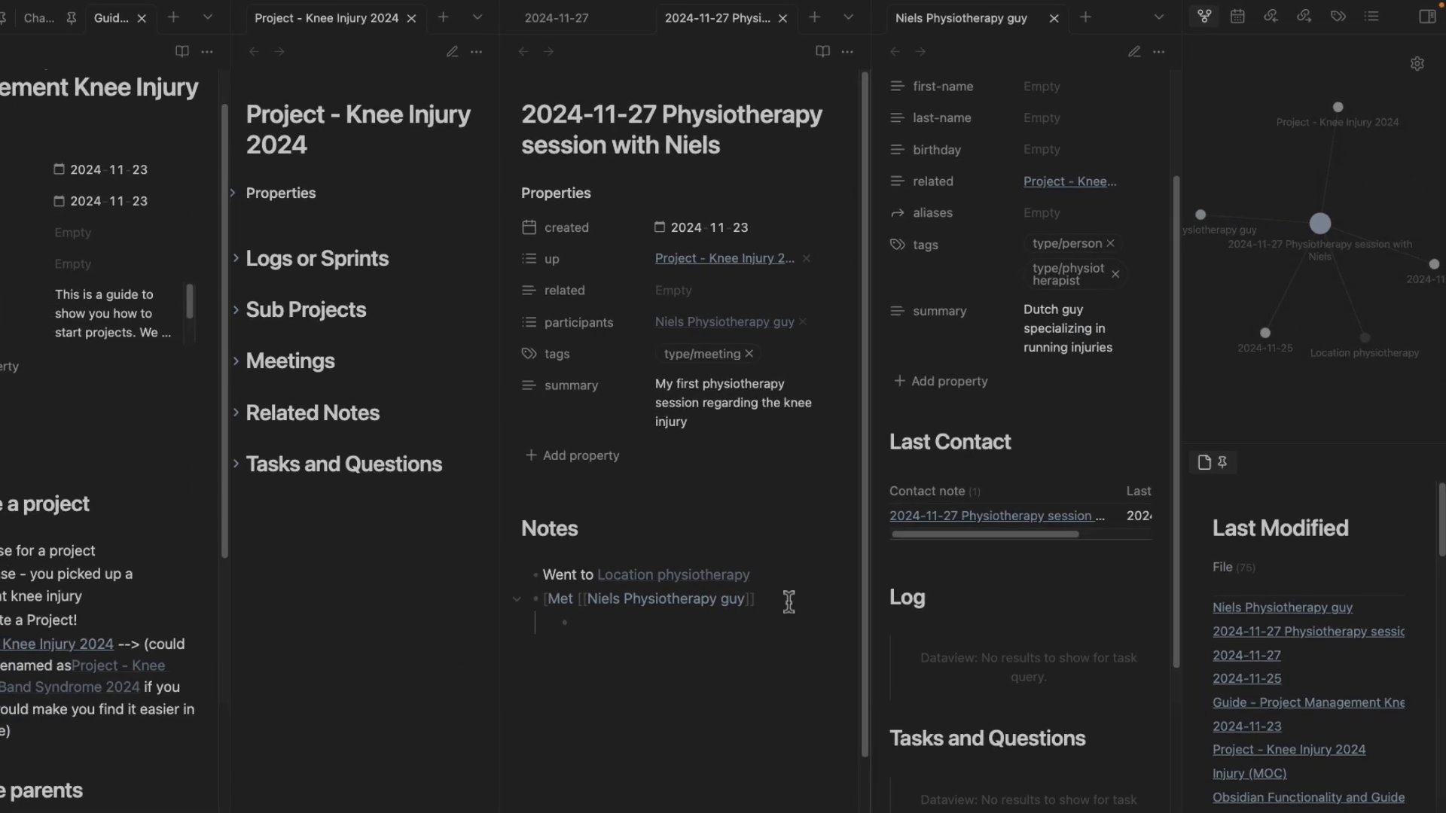
text([x])
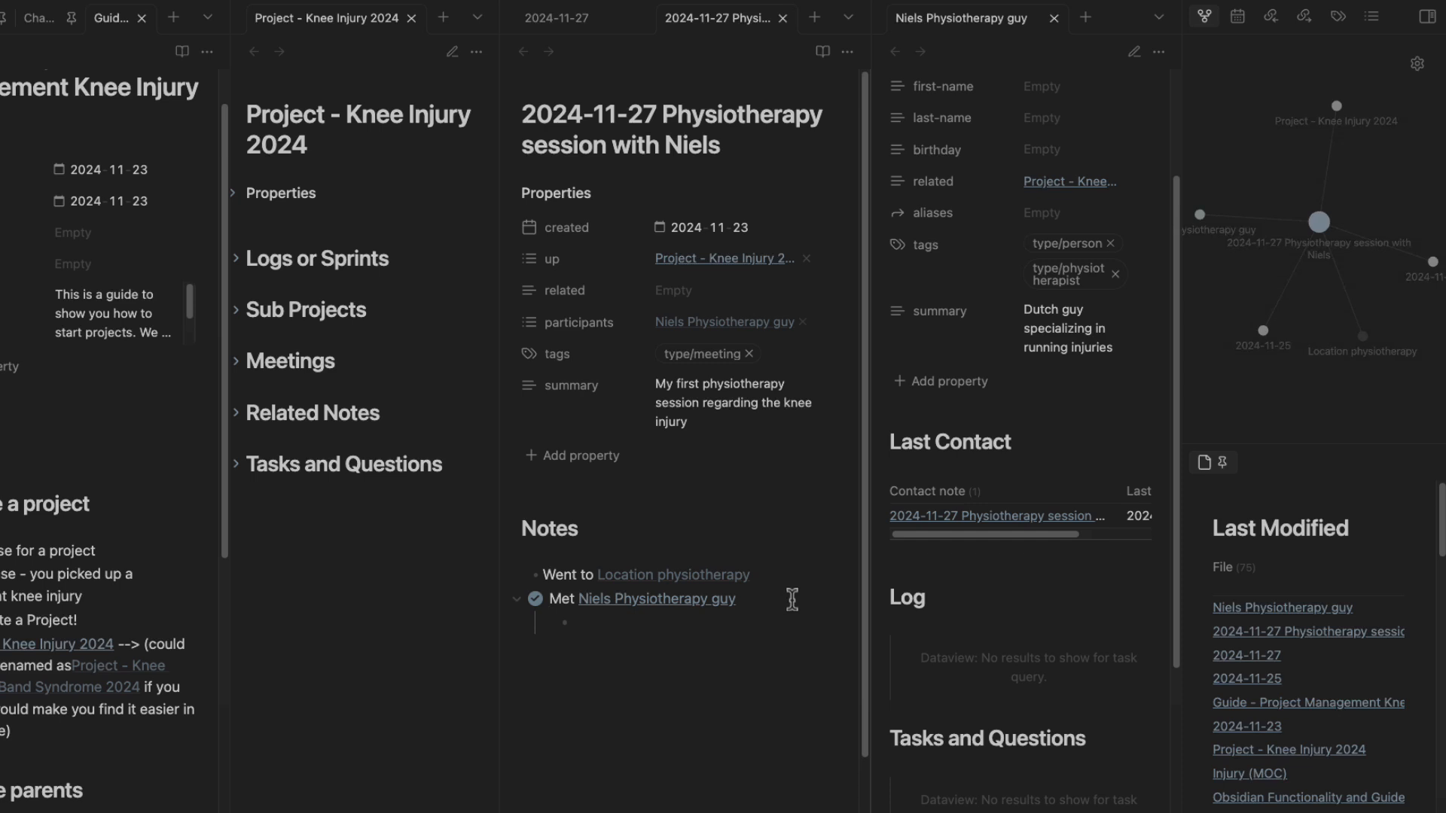
click(761, 631)
text(He is 25)
key(Return)
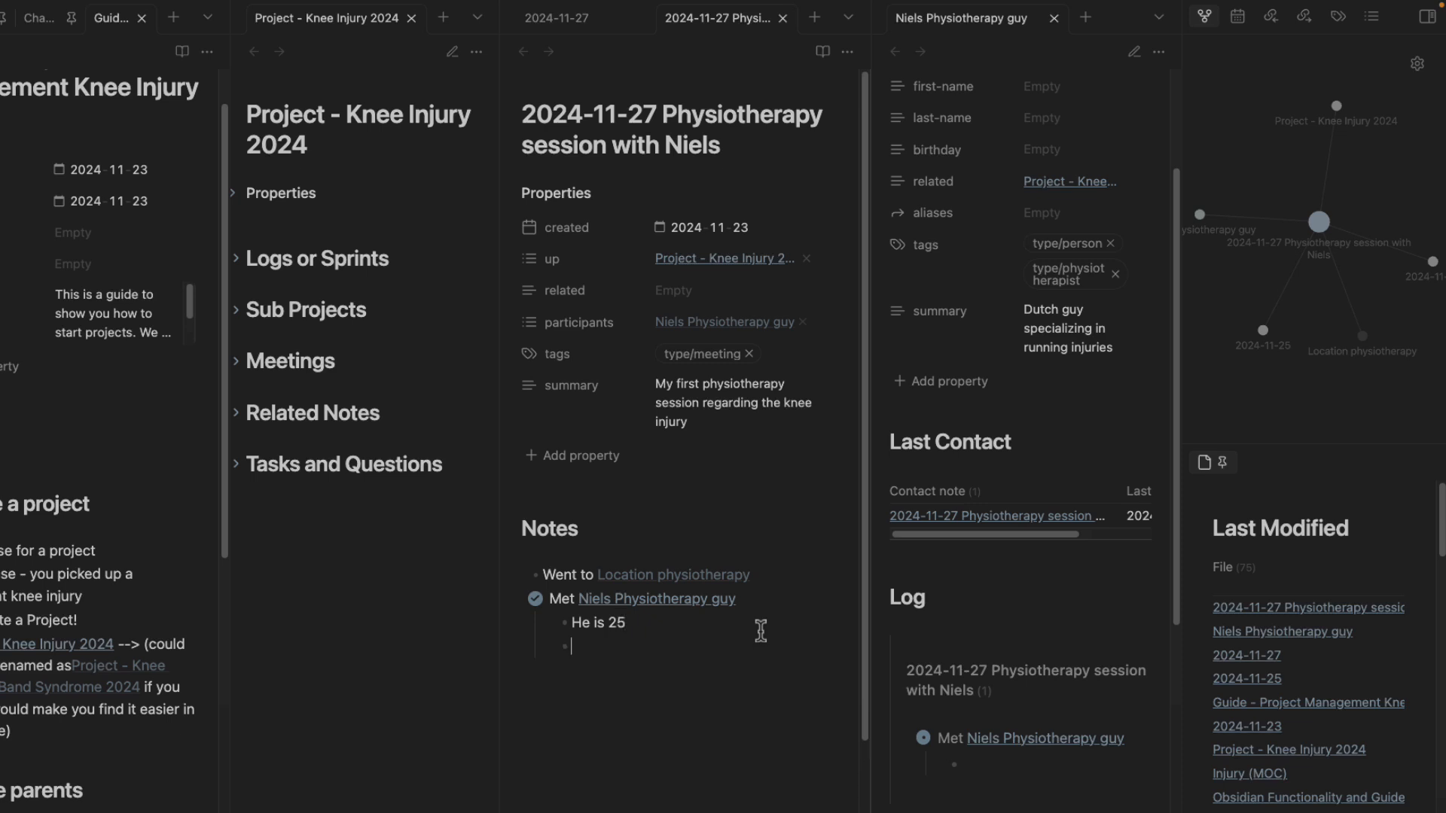
Add a second nested bullet under the "Met" entry reading "Lives in Amsterdam".
text(S)
text(Lives in AMster)
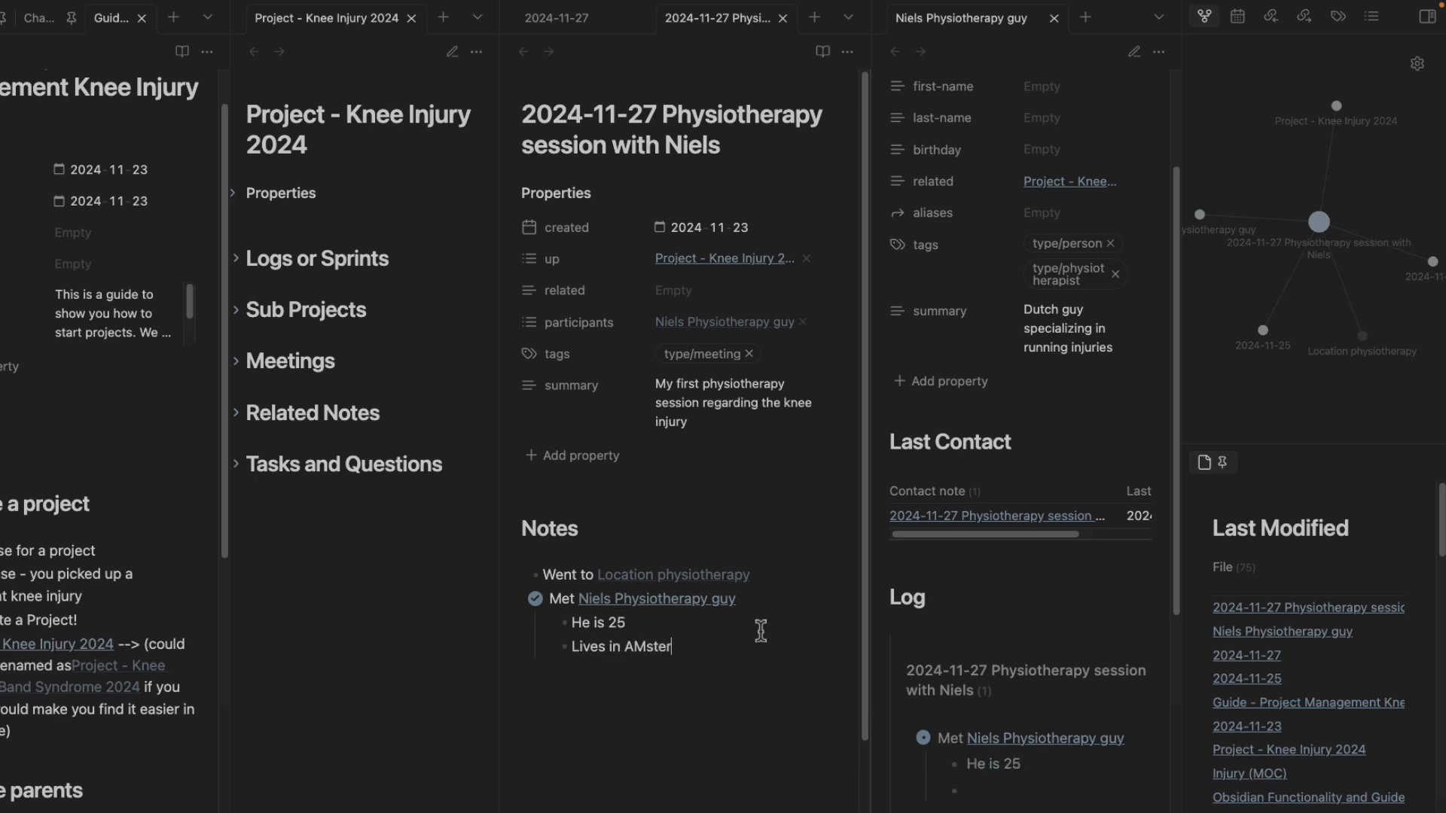
key(BackSpace)
key(BackSpace)
key(BackSpace)
key(BackSpace)
key(BackSpace)
text(mers)
key(BackSpace)
text(d)
text(ter)
text(dam)
Select the "Met" entry with its nested bullets and compare it with the Log section of the physiotherapist's note.
scroll(593, 661, down, 3)
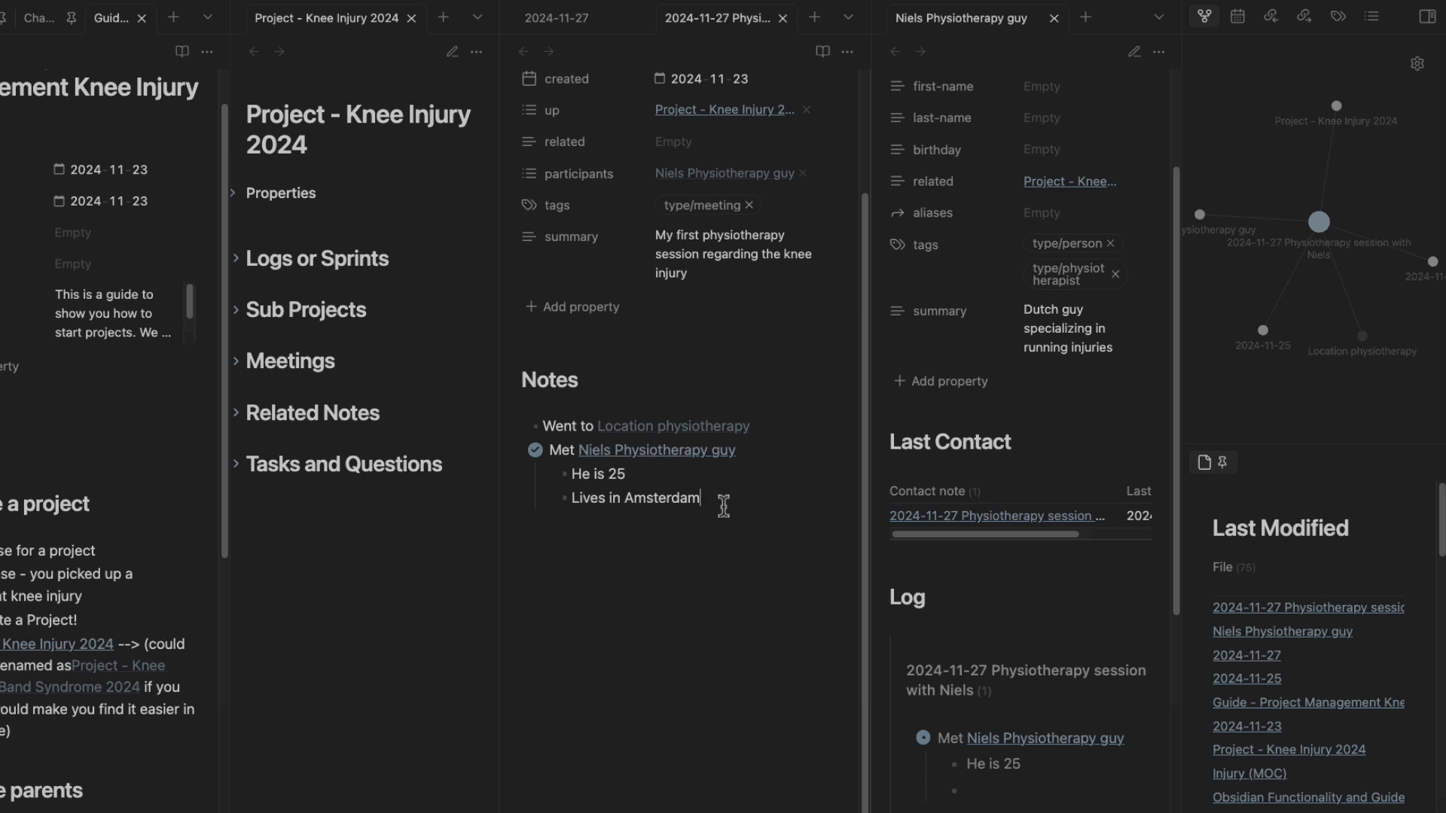
drag(722, 501, 494, 457)
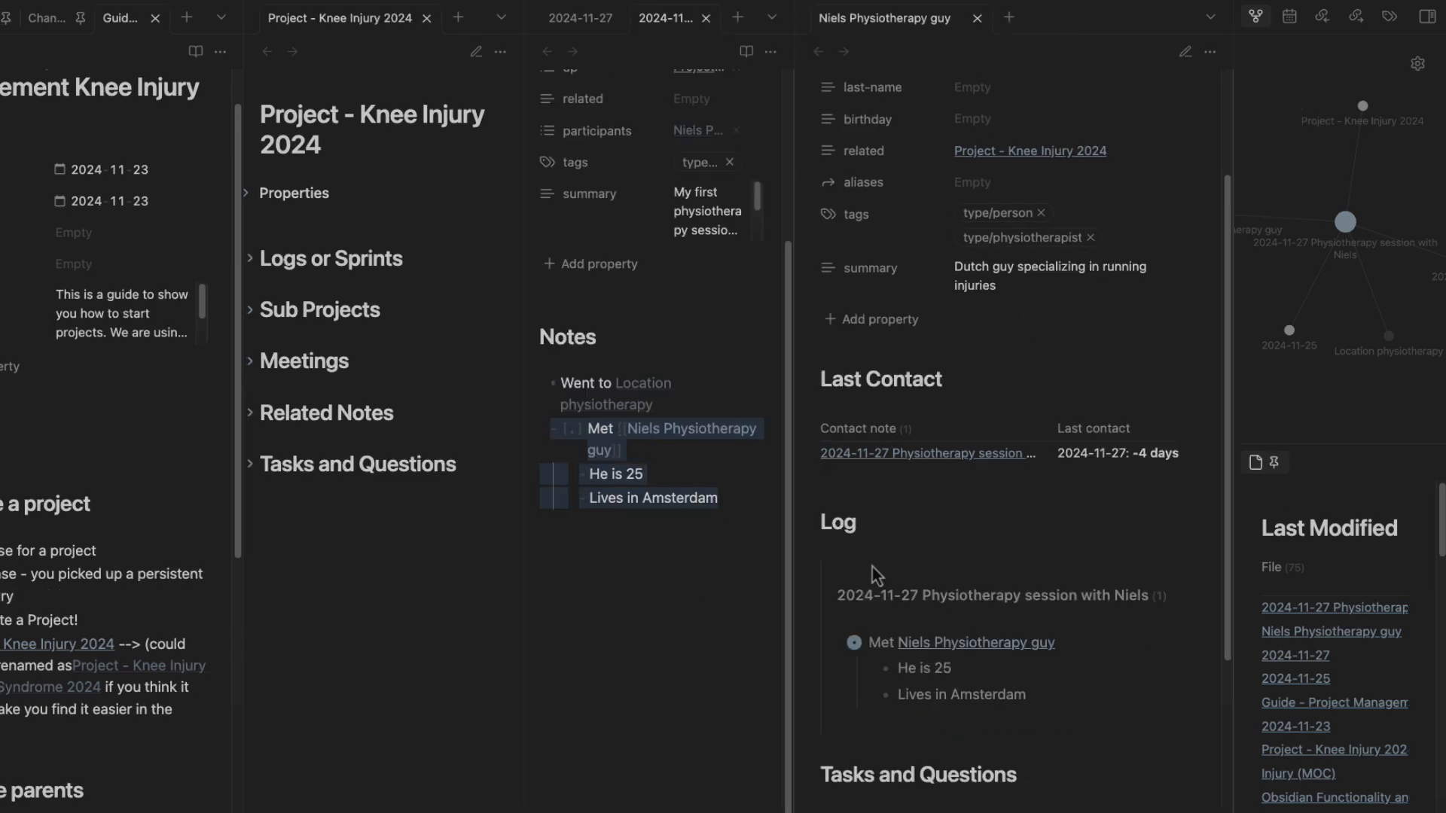
scroll(878, 576, down, 2)
Fold the physiotherapist note's Tasks and Questions and Last Contact sections, leave Log expanded for review, and close the note.
click(817, 630)
scroll(866, 595, up, 2)
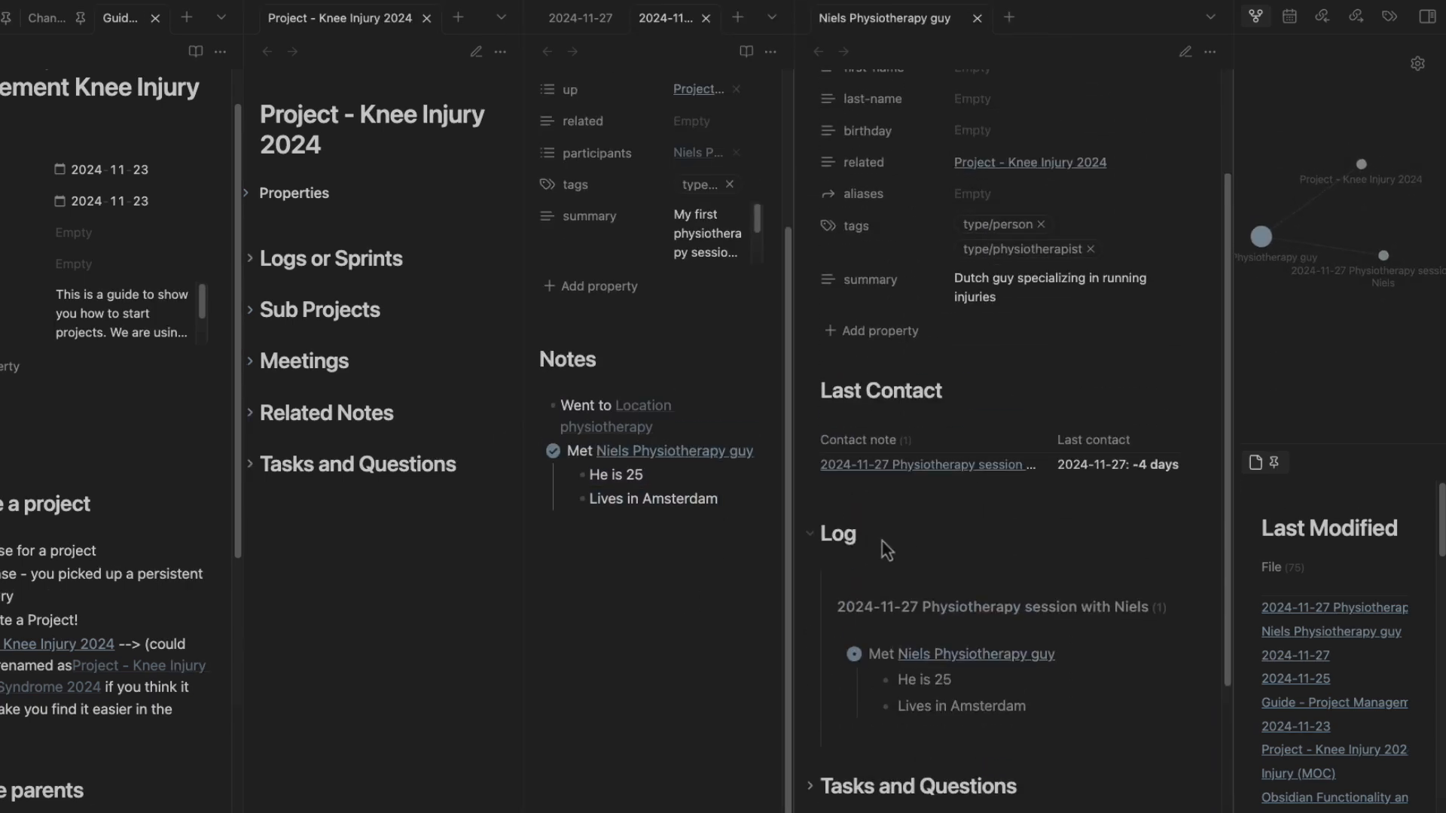
click(811, 534)
click(810, 390)
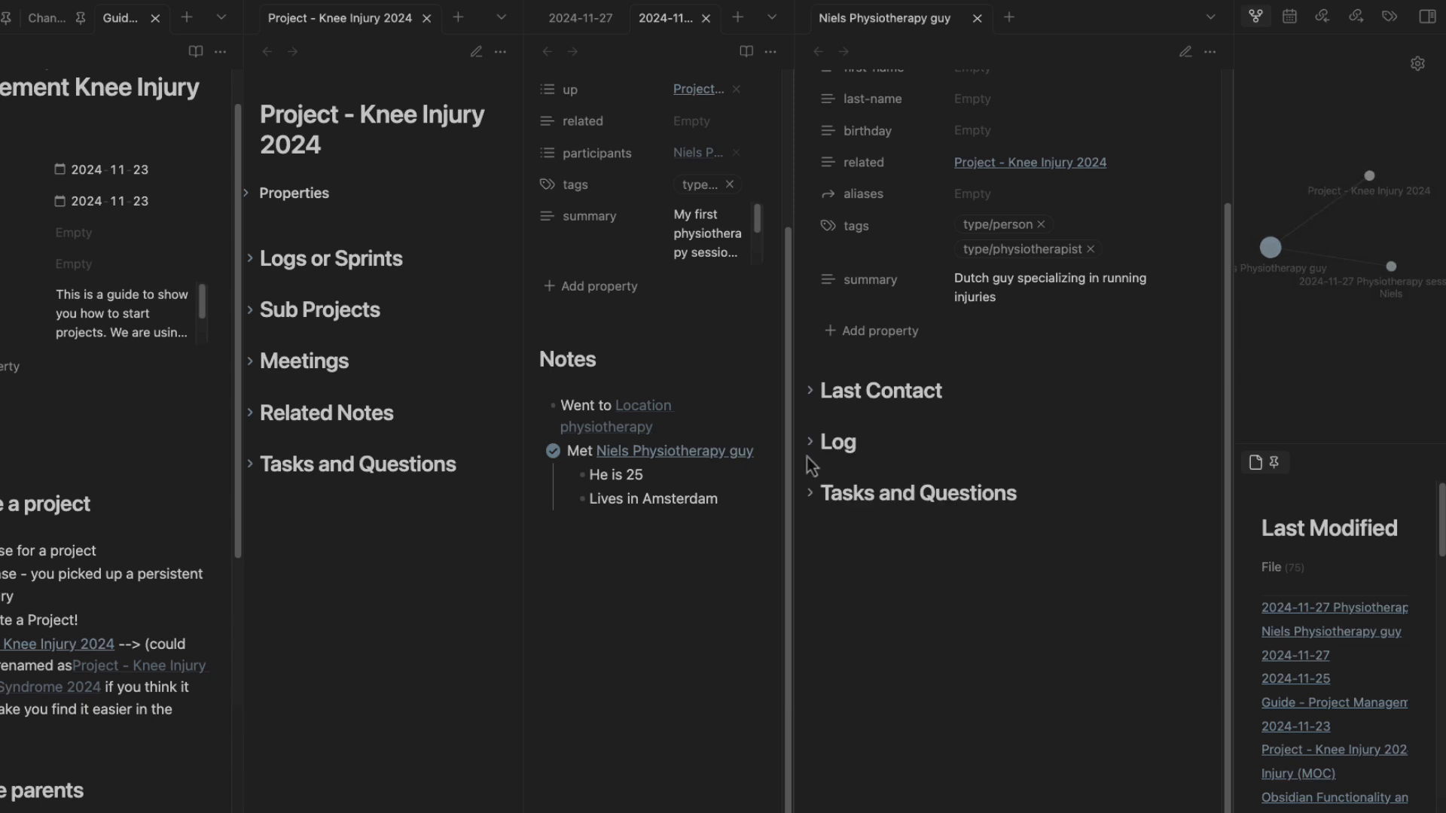
click(811, 444)
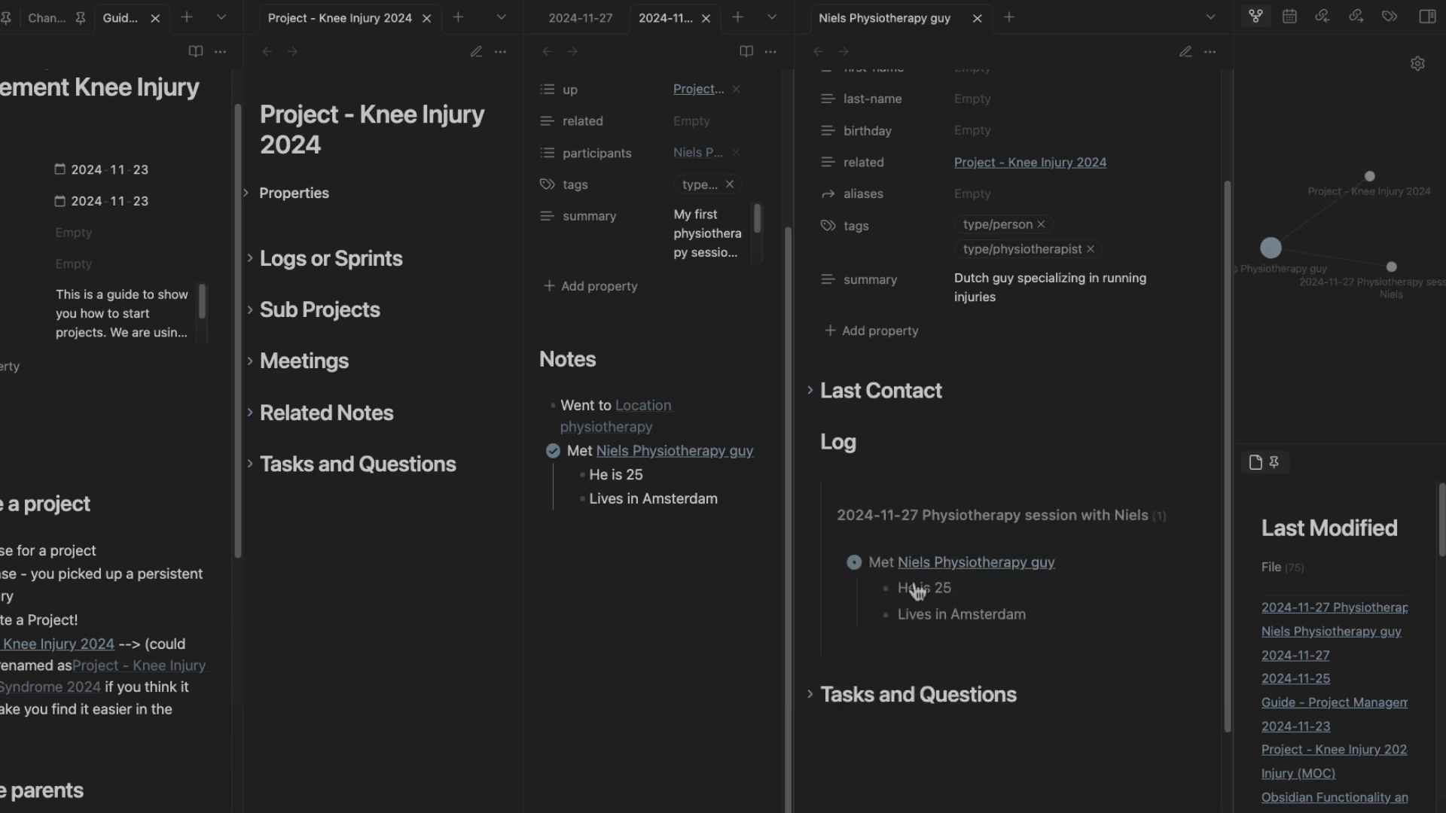
scroll(832, 504, up, 2)
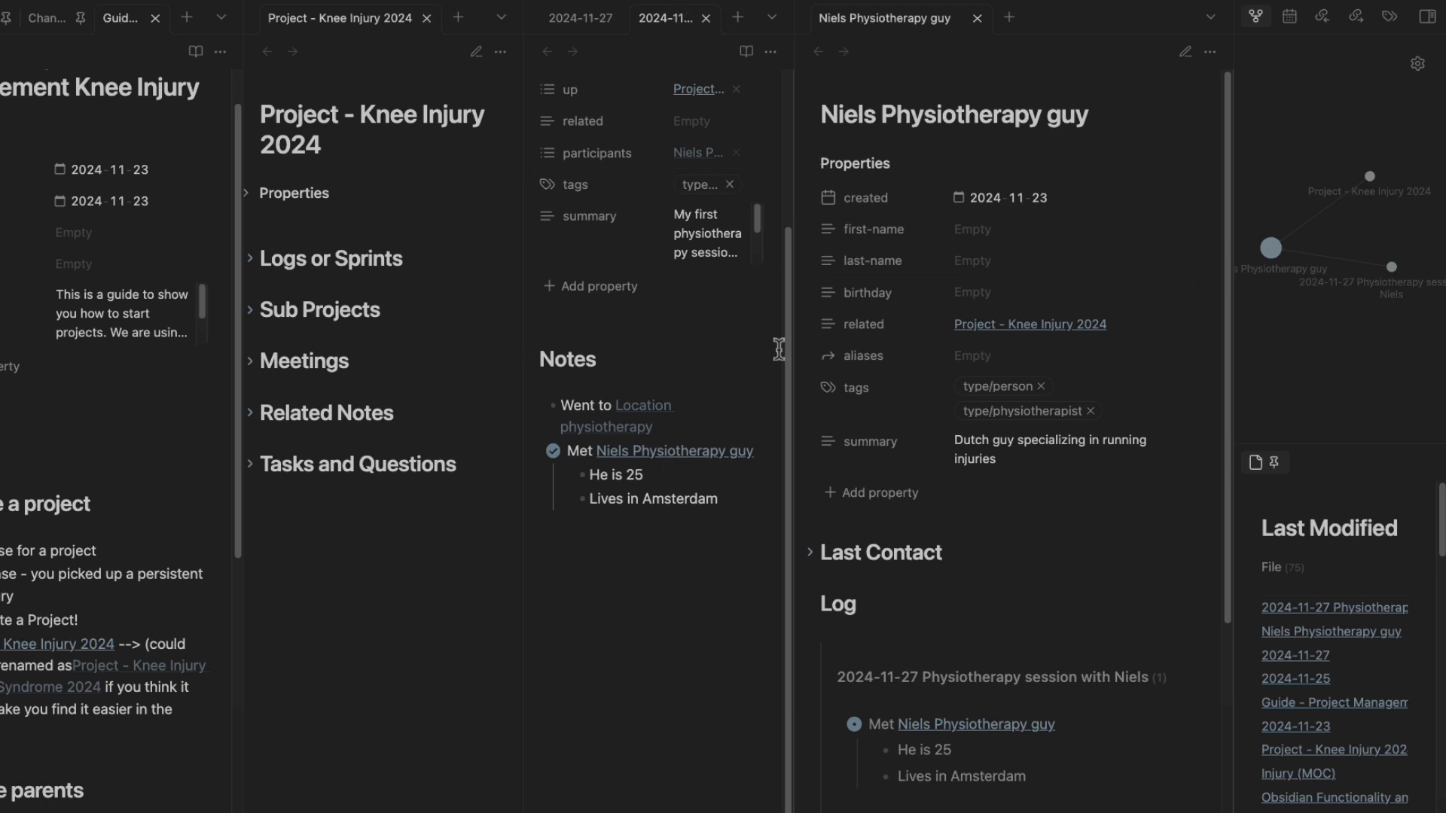
click(977, 18)
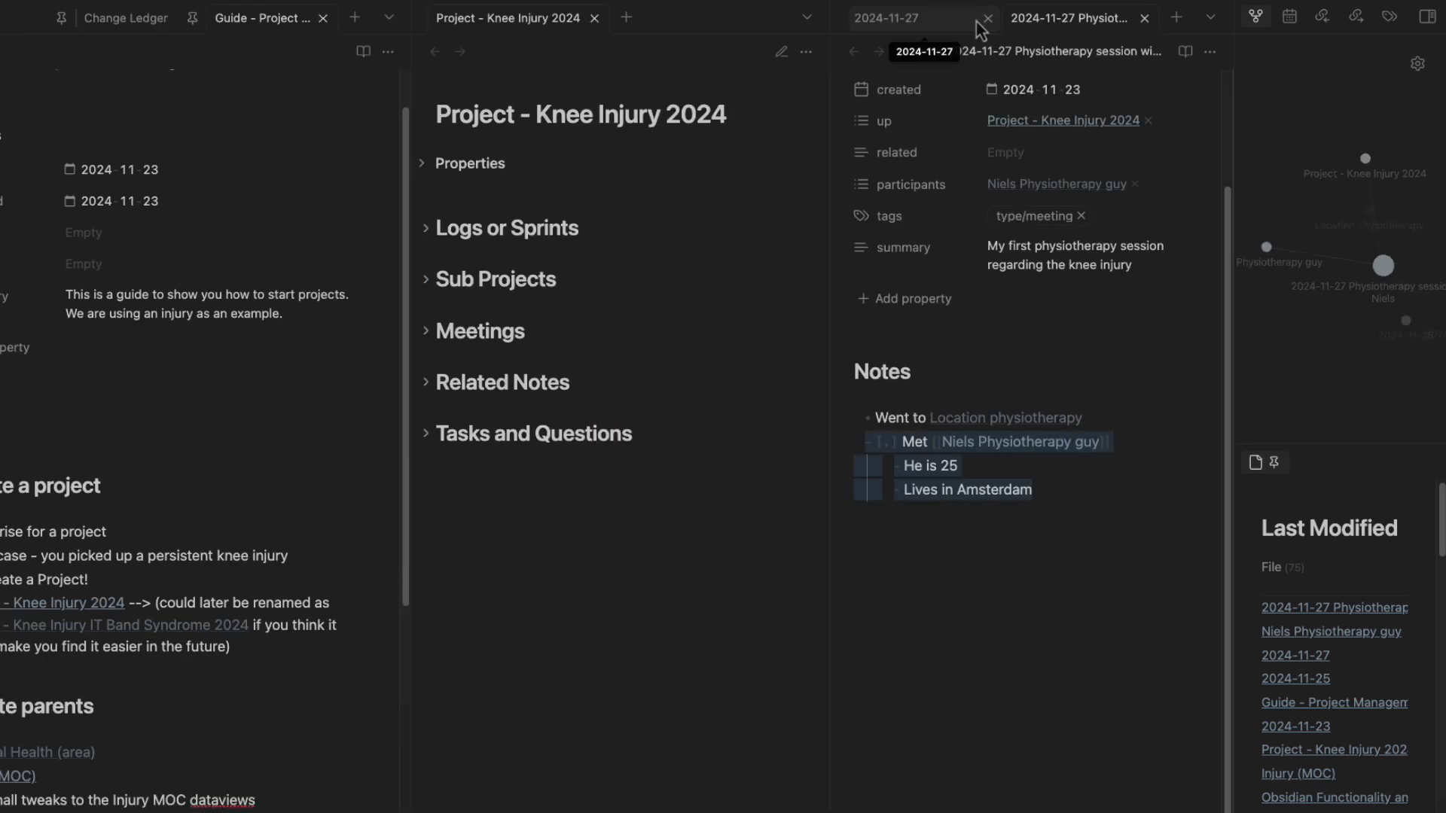
Add a #task checkbox below the meeting notes reading "for" with a link to Project - Knee Injury 2024, and start another checkbox.
click(1029, 646)
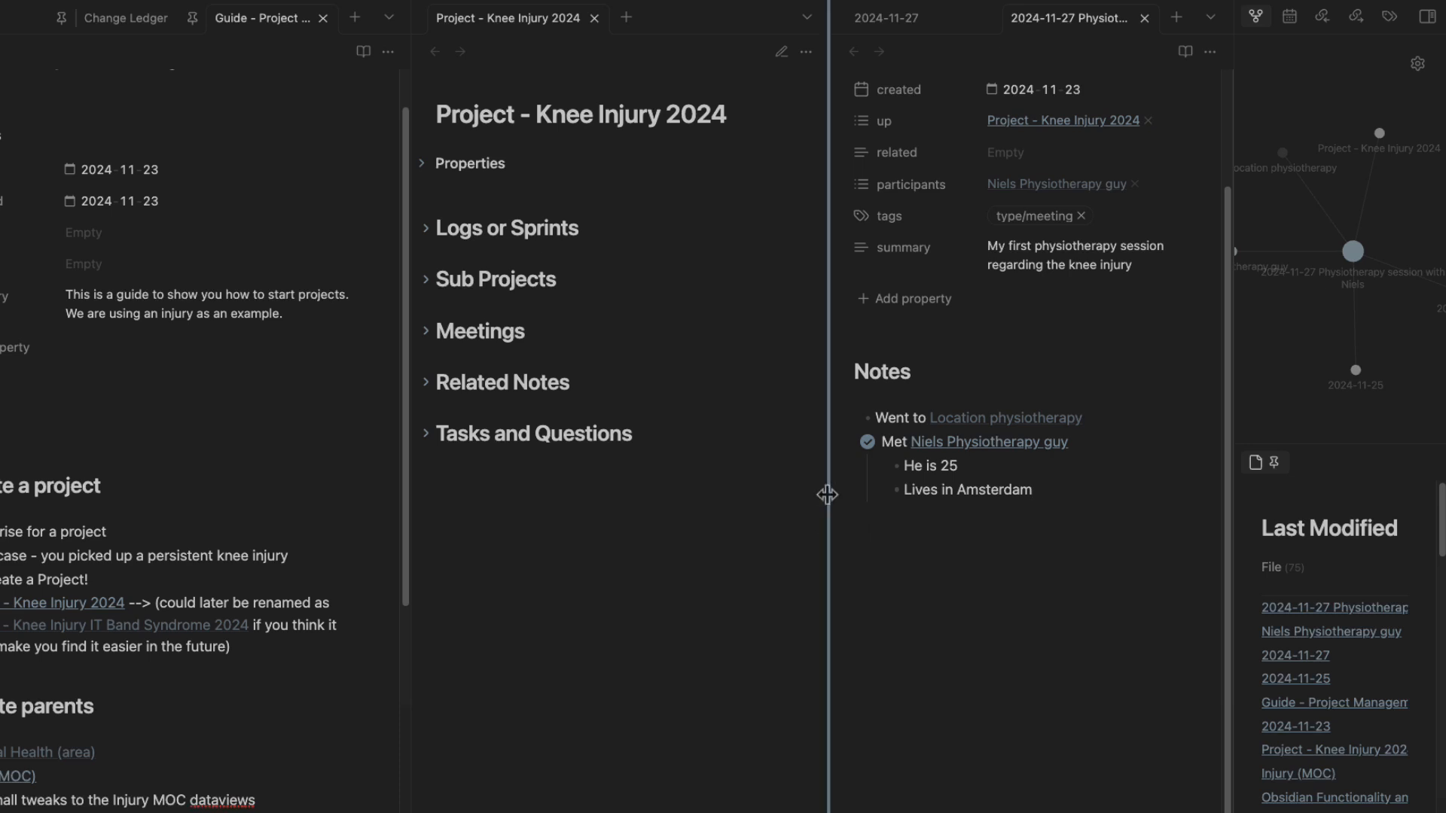
drag(830, 510, 819, 510)
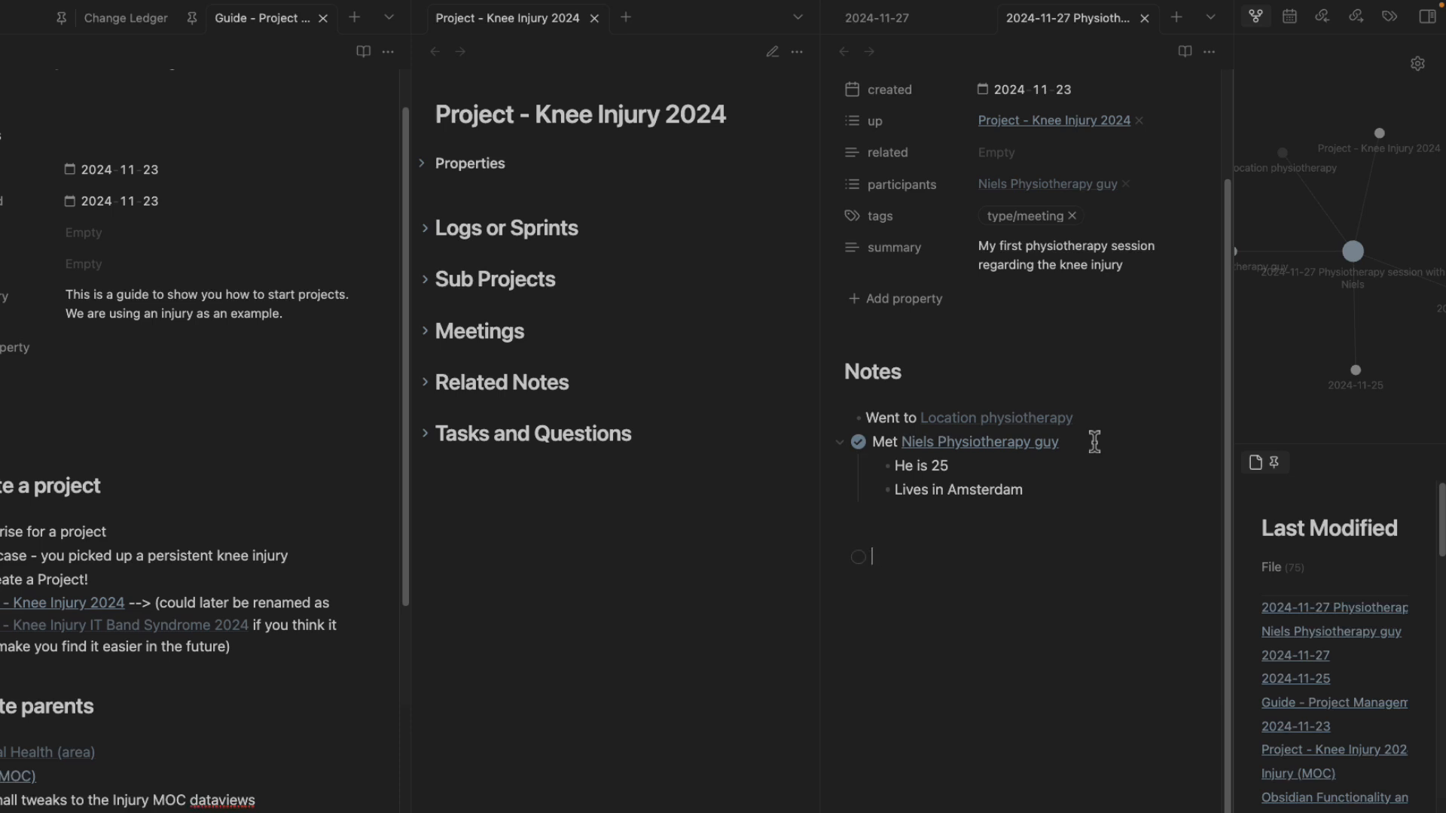
text(task)
key(Return)
text(for [[project)
key(Down)
key(Down)
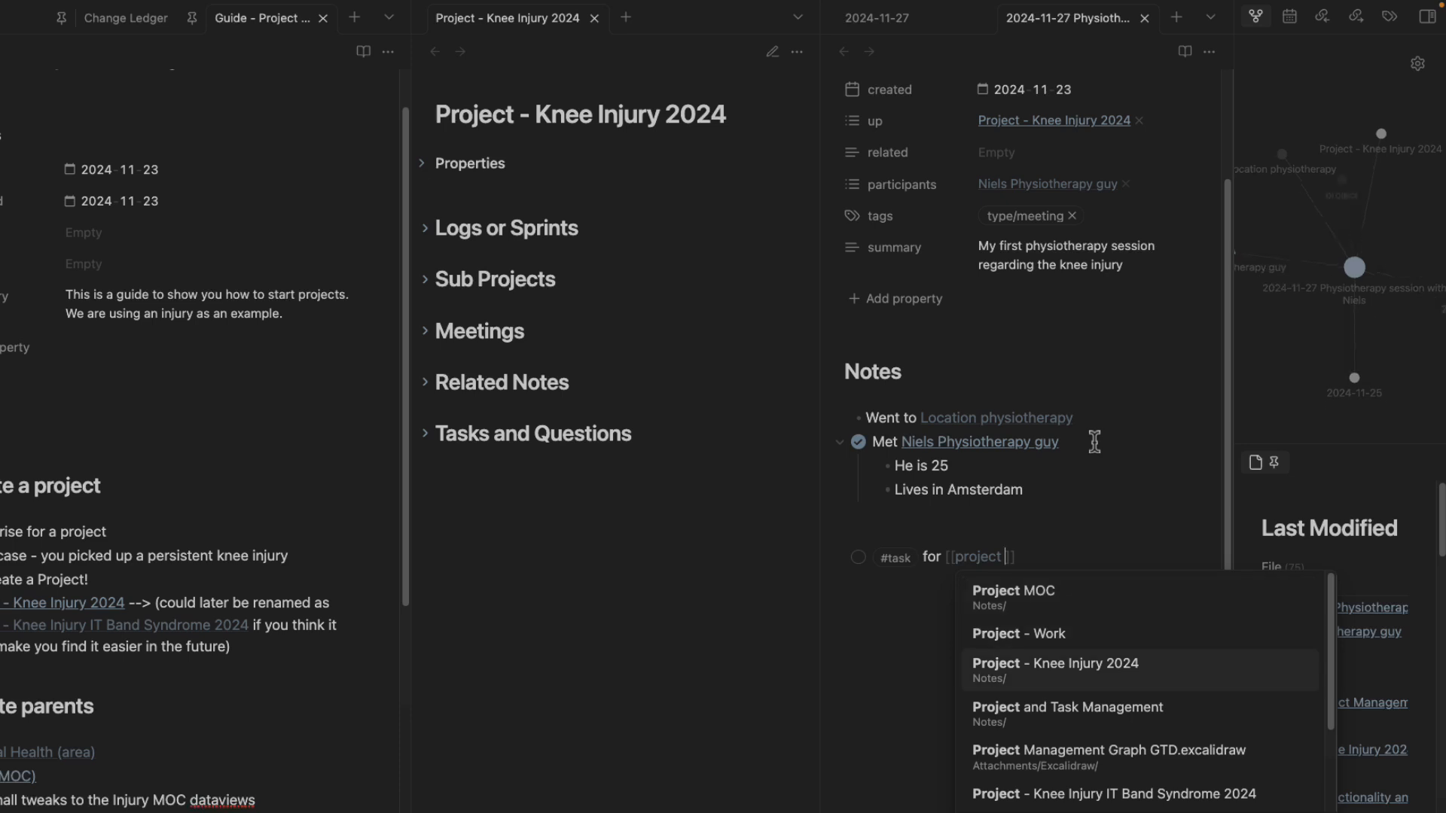
key(Return)
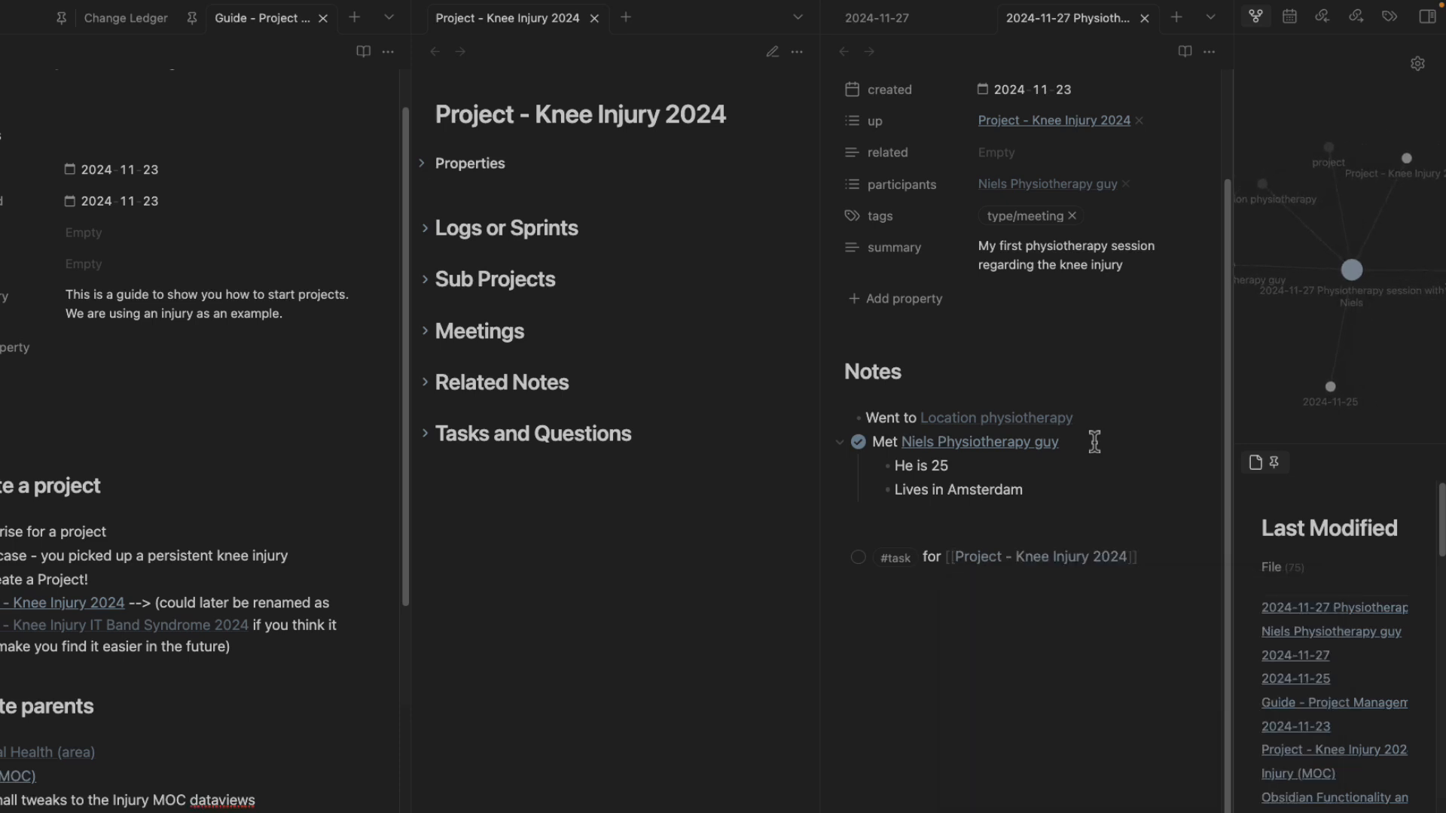
key(Return)
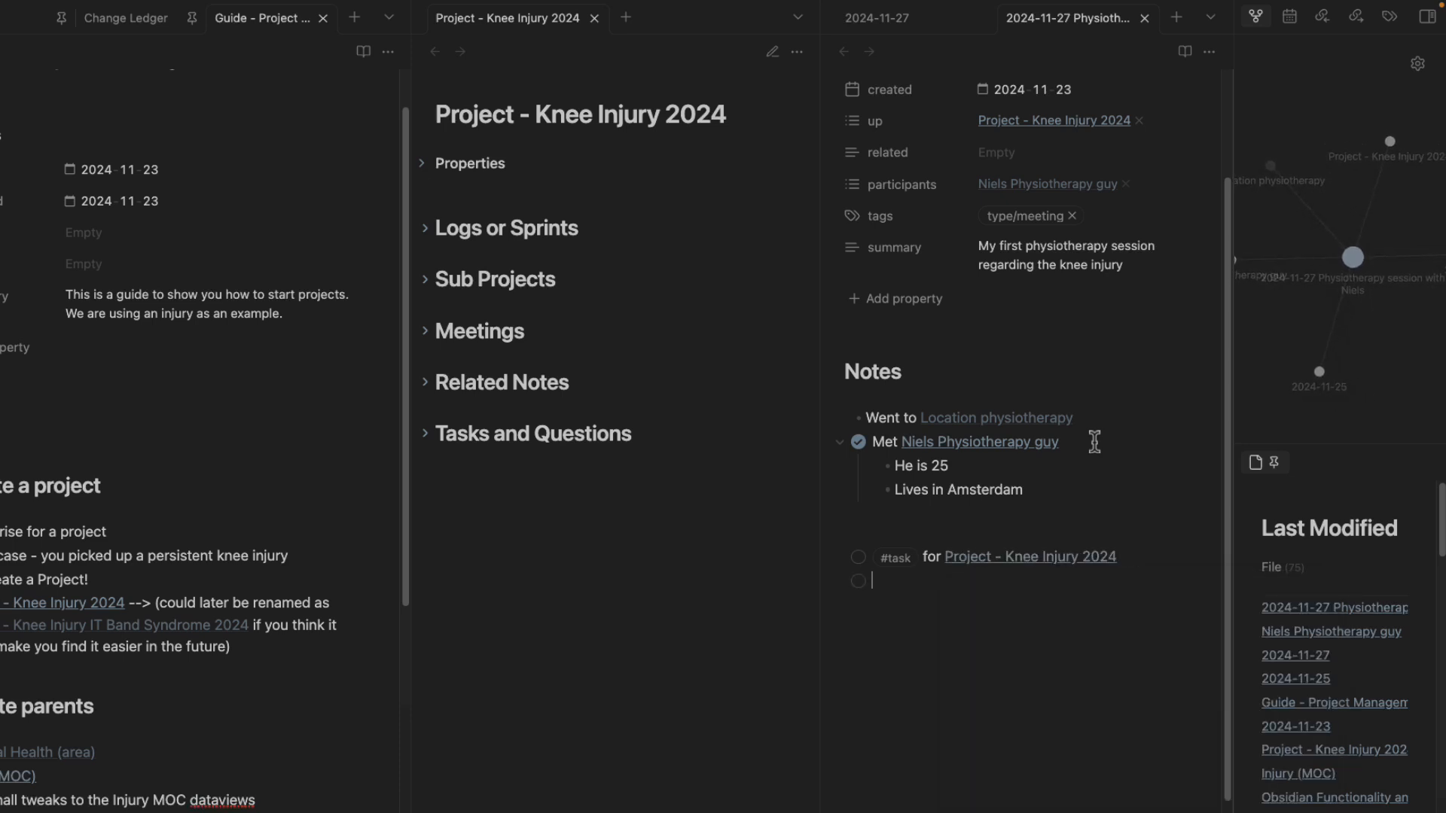
Replace the empty checkbox with a nested bullet under the task reading "Go for a run to recreate the pain sensation".
key(Tab)
key(BackSpace)
key(BackSpace)
text(Go for a run to rec)
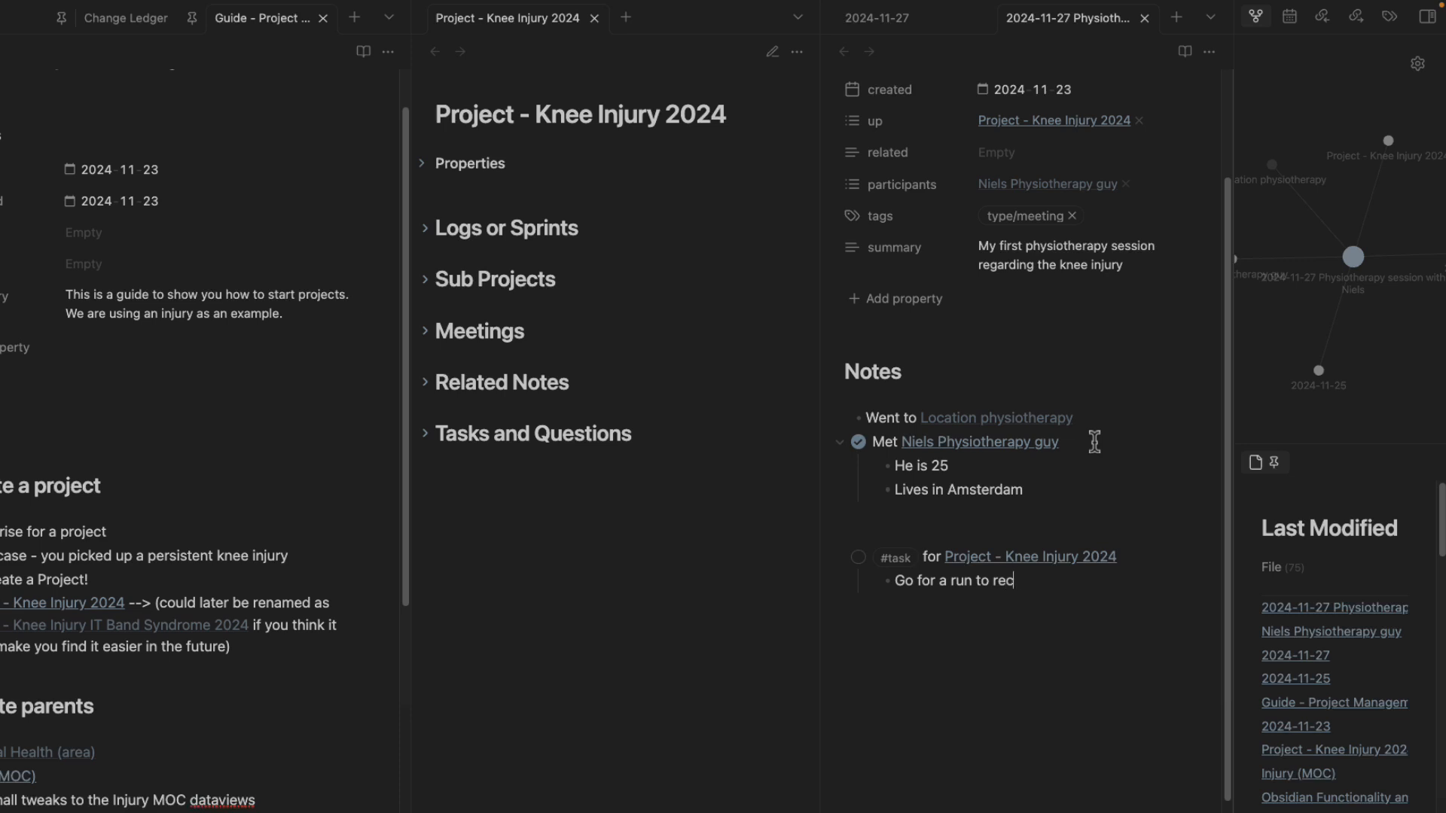
text(reate the pain sesa)
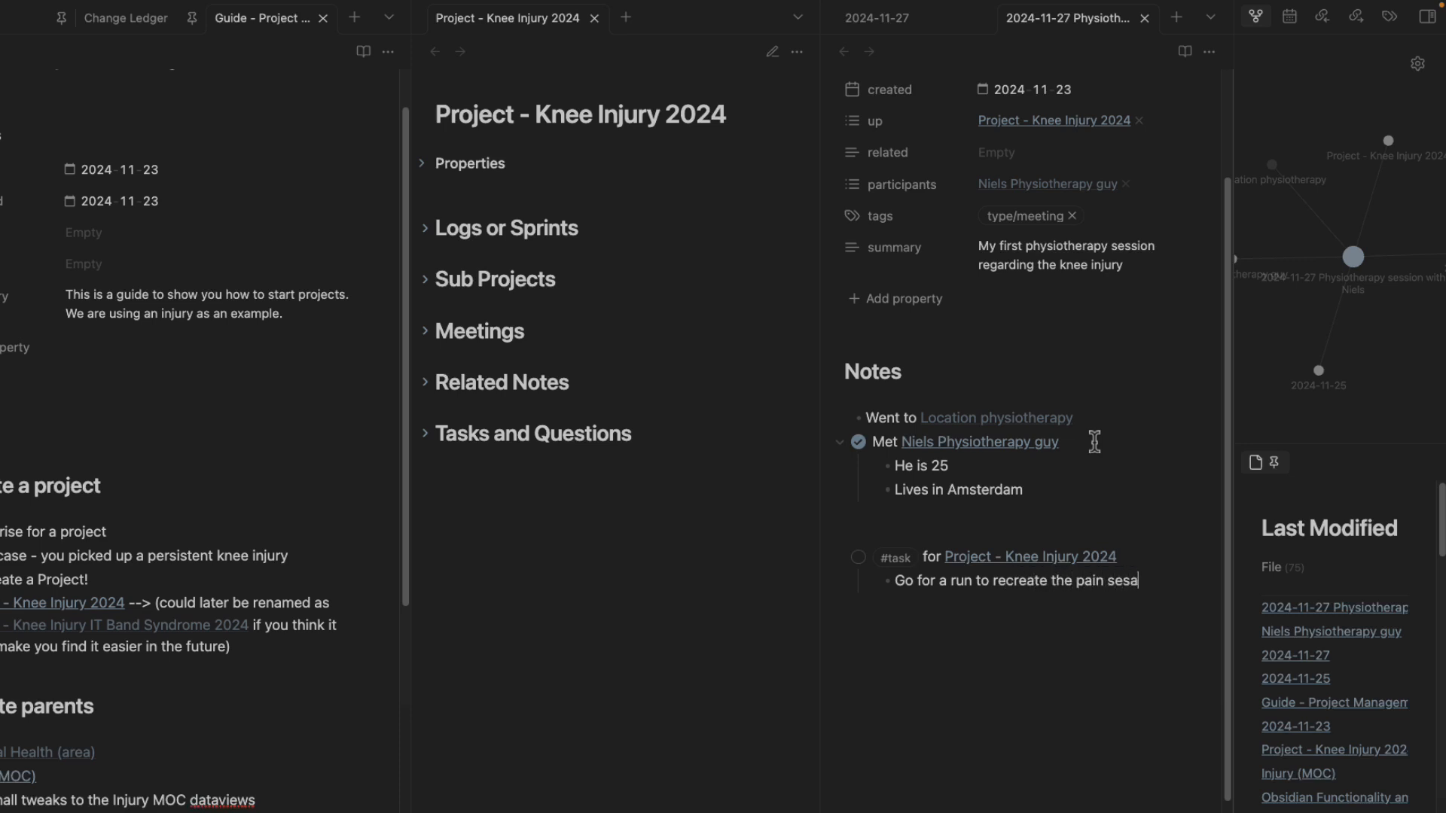
text(on)
key(BackSpace)
key(BackSpace)
key(BackSpace)
key(BackSpace)
key(BackSpace)
text(sat)
Add a second #task checkbox at the outer level reading "for" with a link to Project - Knee Injury 2024.
key(Return)
key(shift+Tab)
text(#t)
key(BackSpace)
key(BackSpace)
text(#ta)
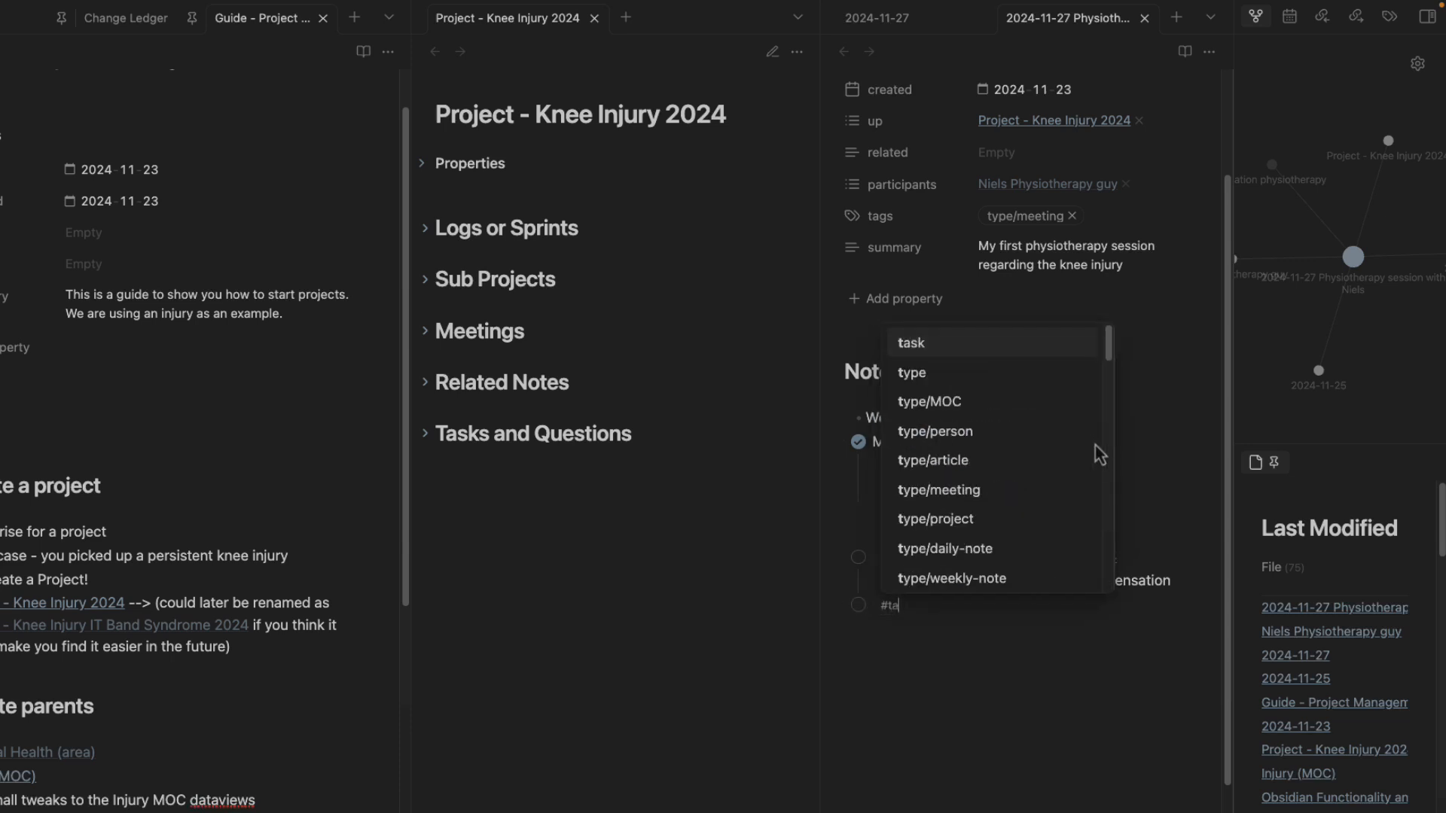
key(Return)
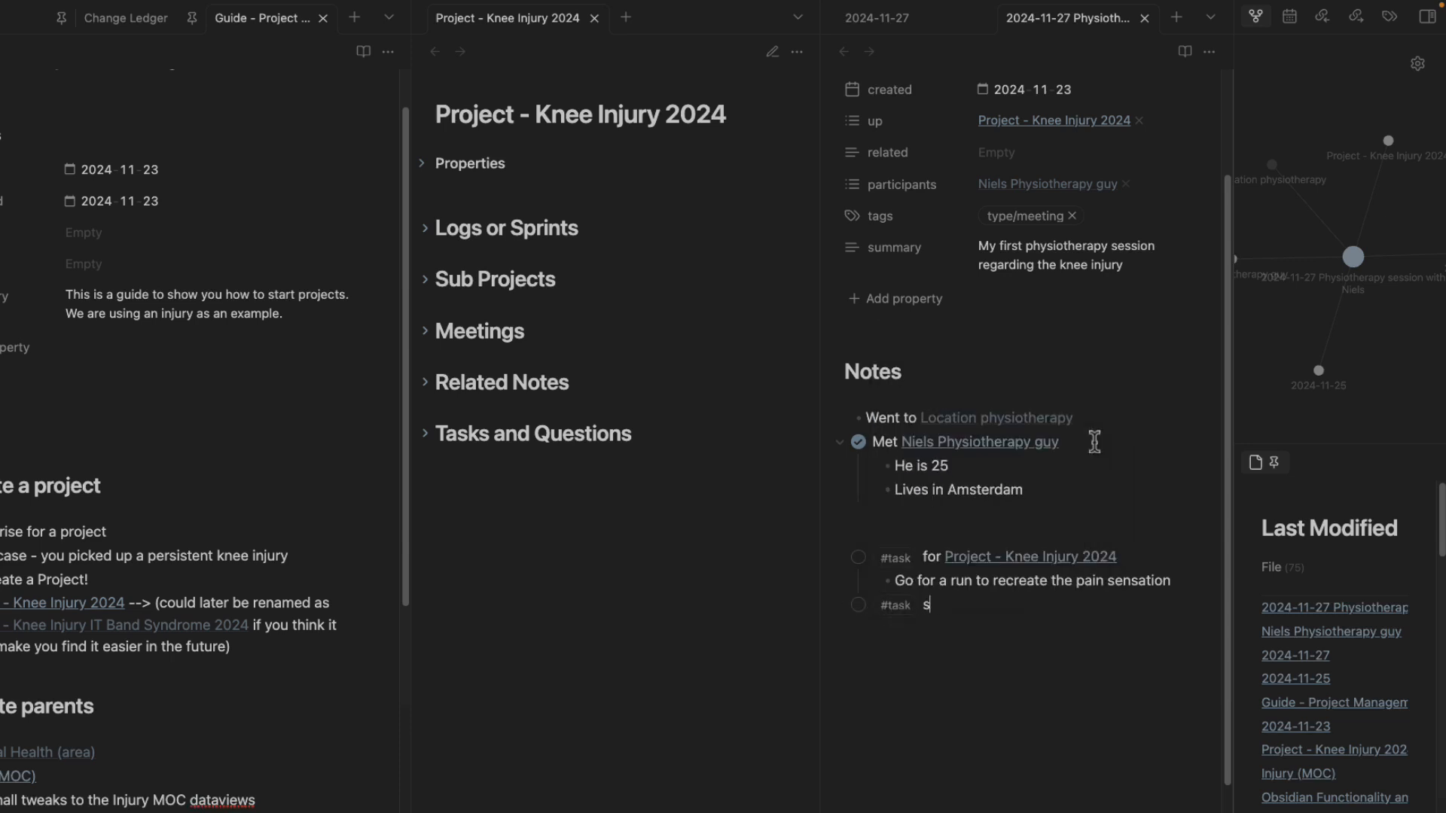
text(for [[Project - Kn)
text(ee)
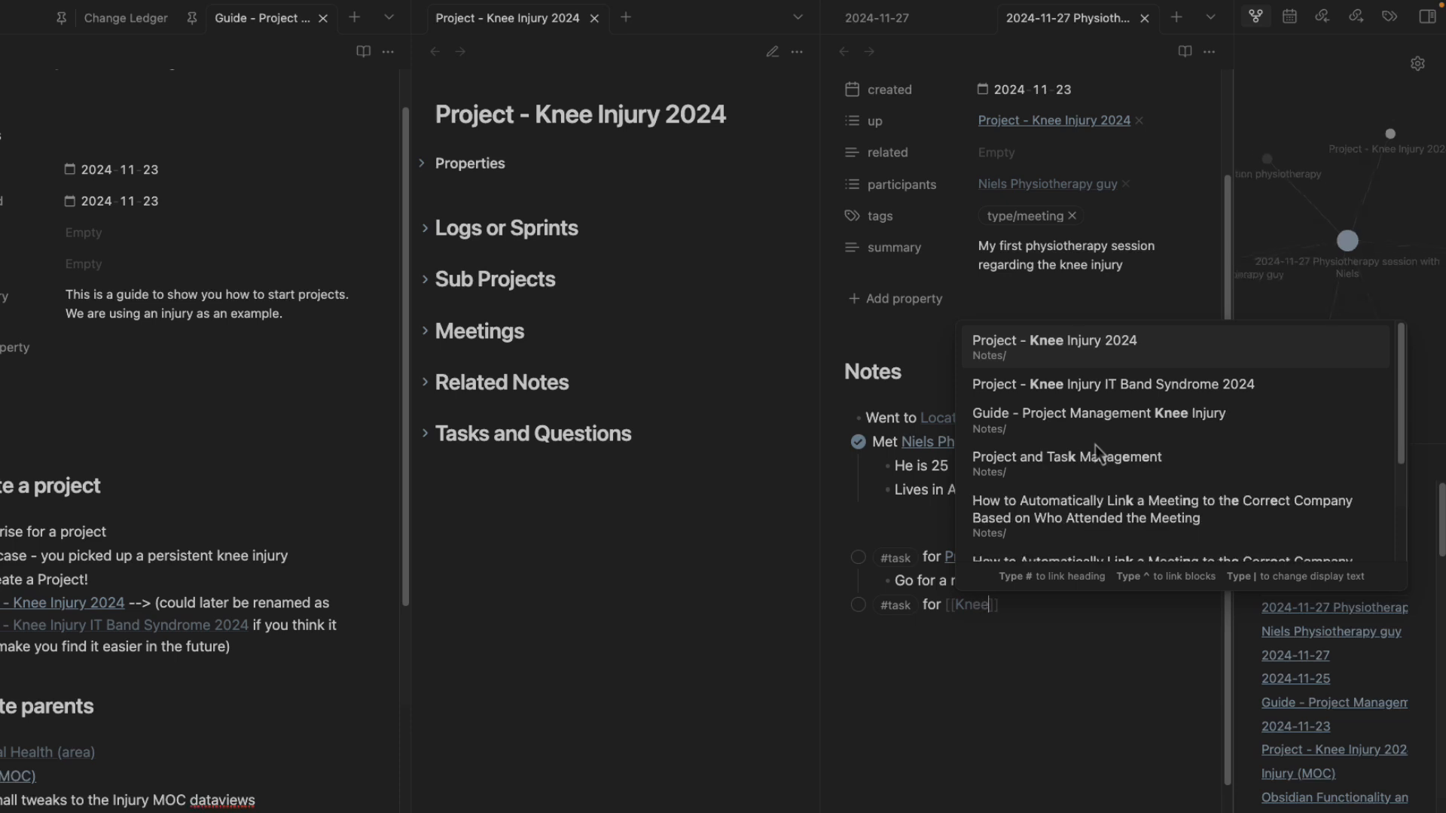
key(Return)
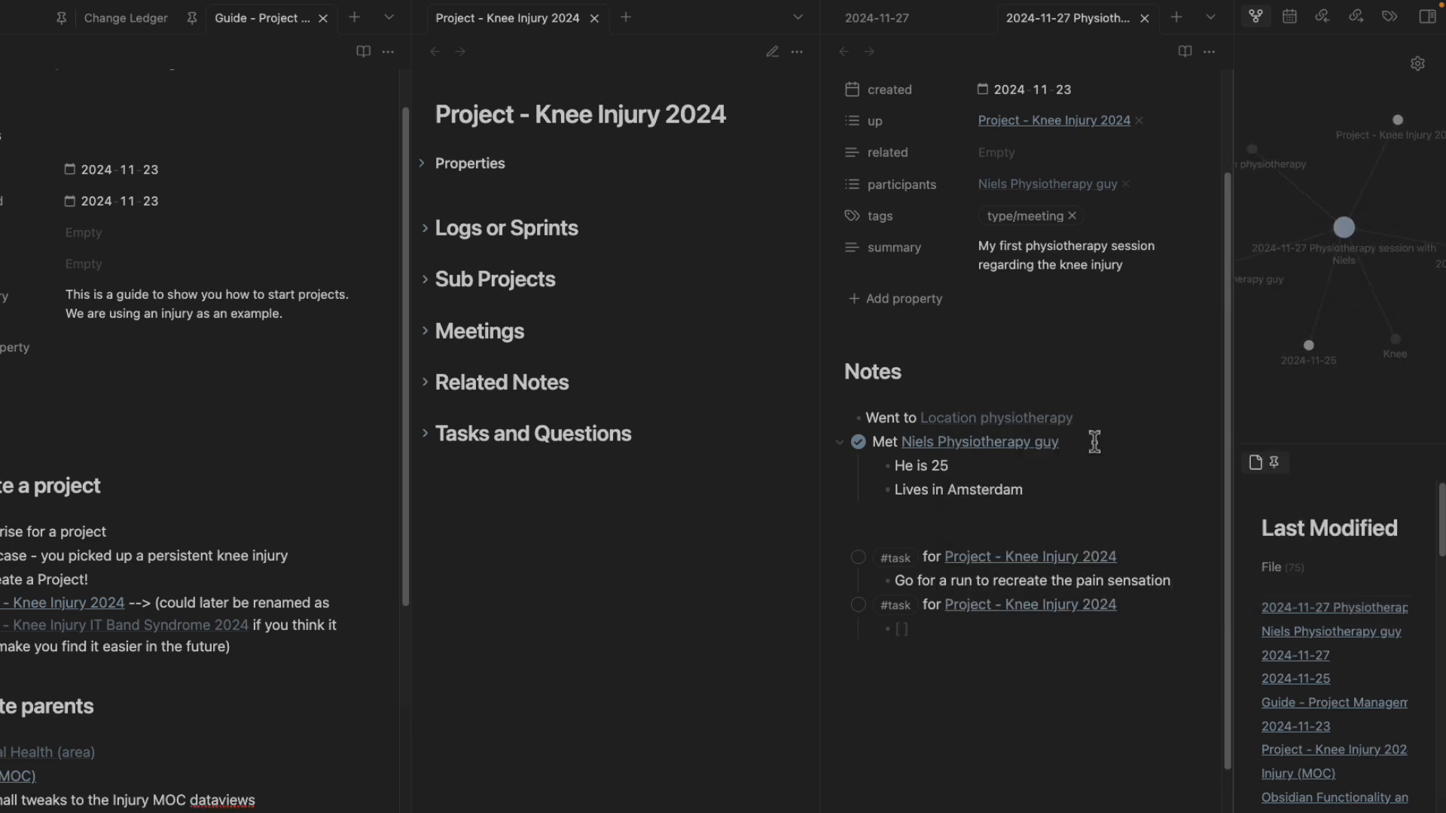
Nest "Set up the next physio session with" plus the physiotherapist's first name under the second task, and append a link to the physiotherapist's note to the task line.
text(Set)
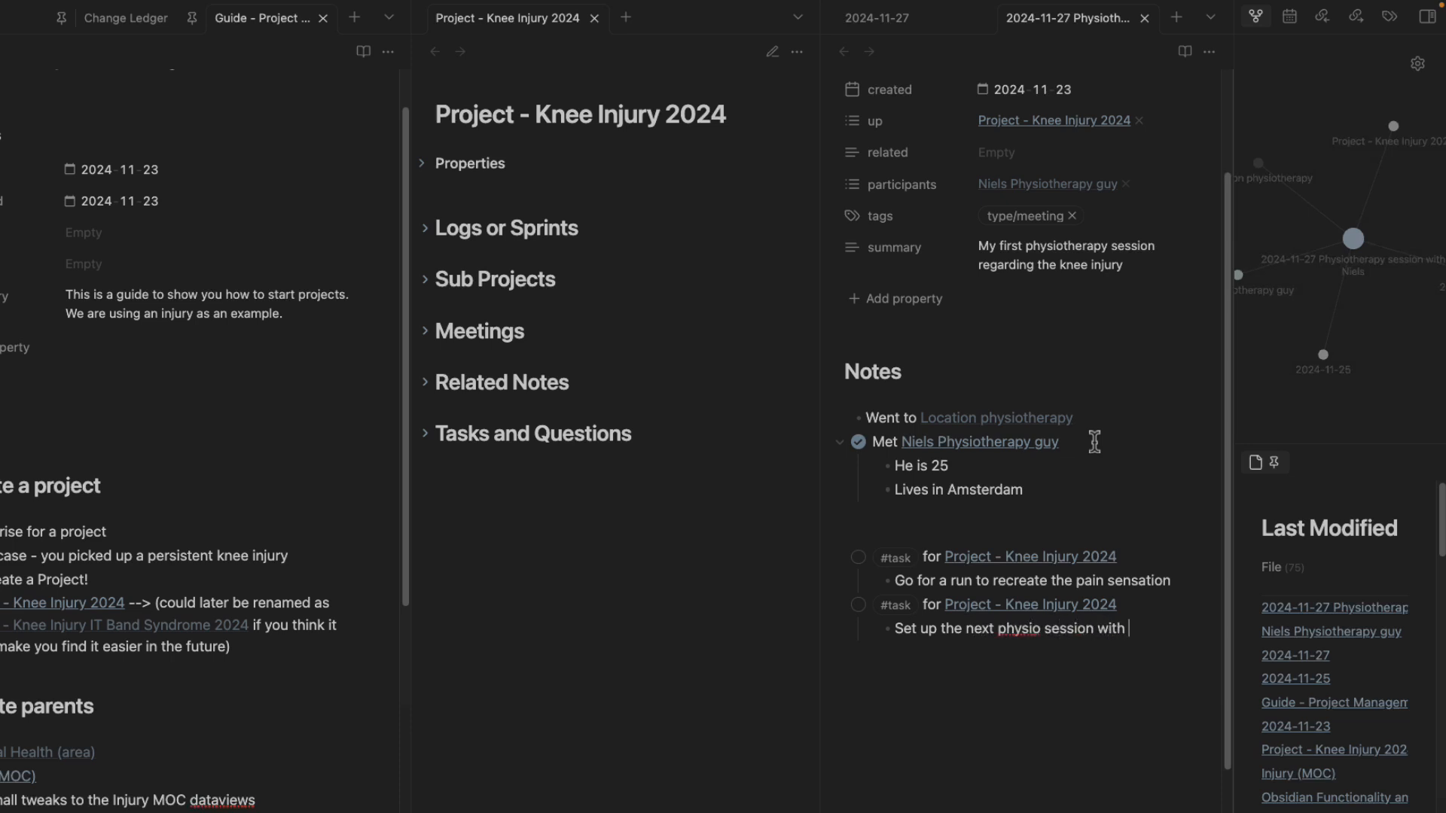
click(1142, 599)
text(- [[Niels Physiotherapy guy)
key(Return)
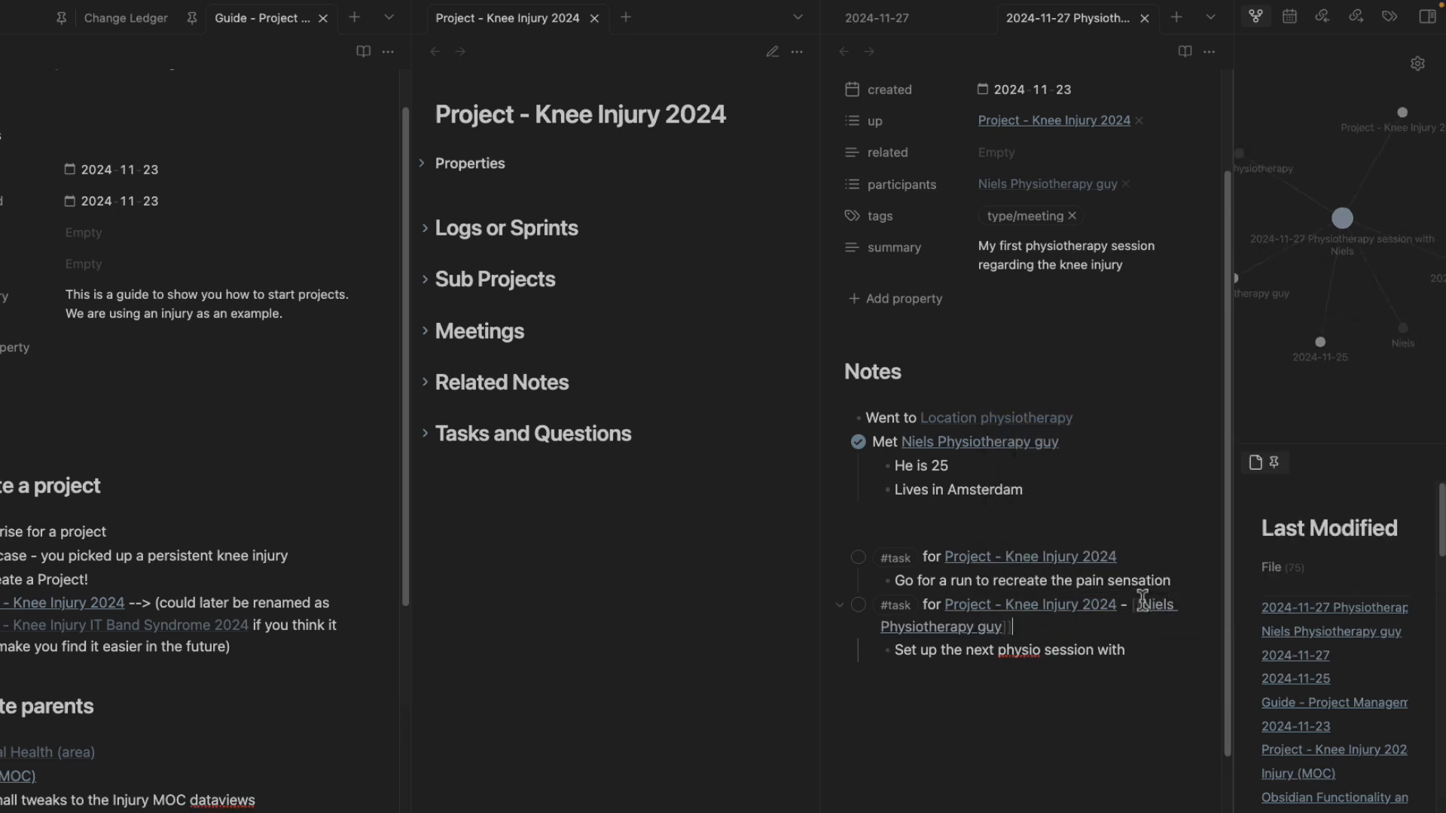
click(1151, 650)
text(Niels)
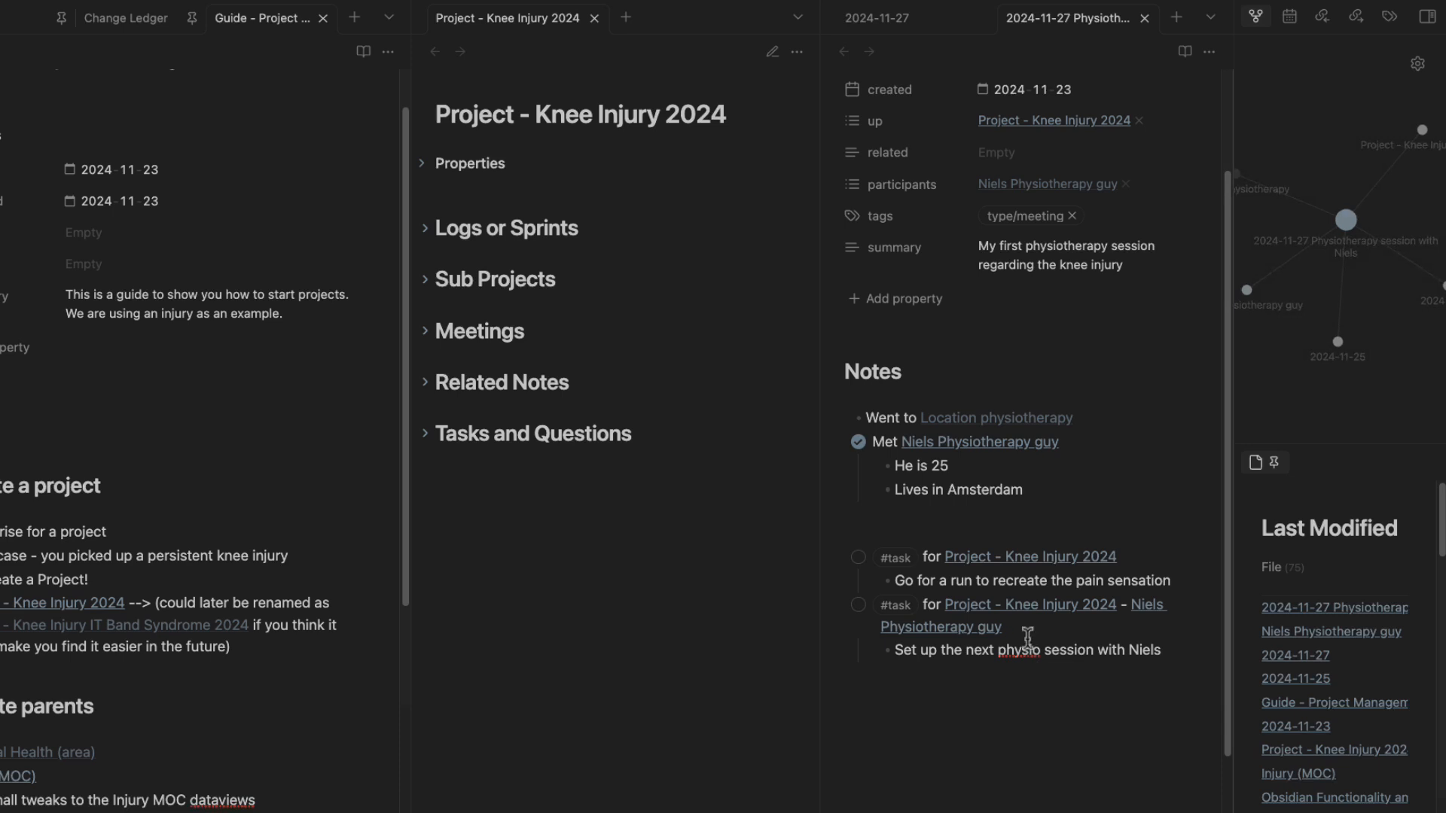
Highlight the session note's title, and open the 2024-11-27 daily note in a wider pane to view its physio session log entry.
scroll(946, 169, up, 2)
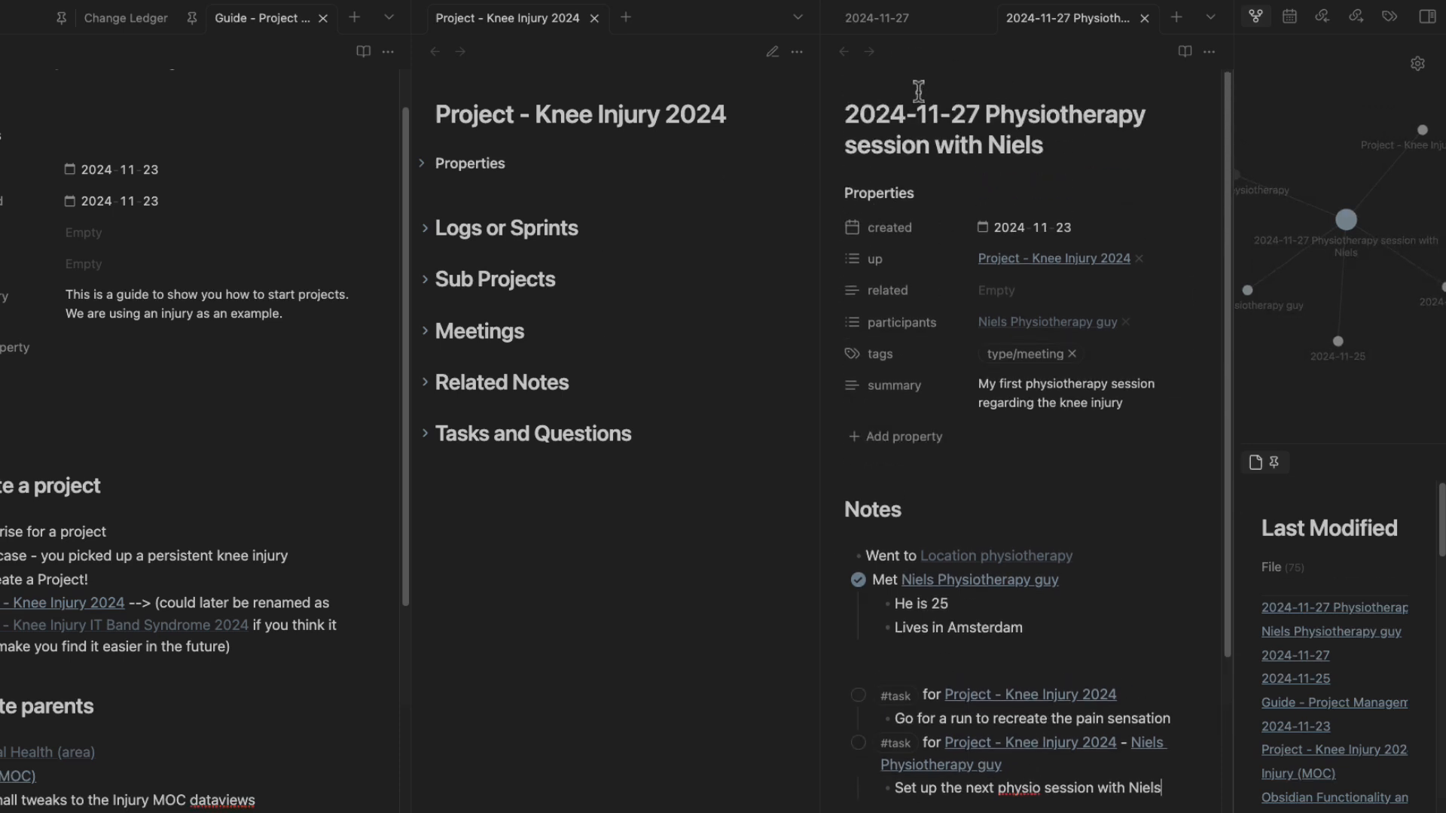
drag(870, 112, 987, 151)
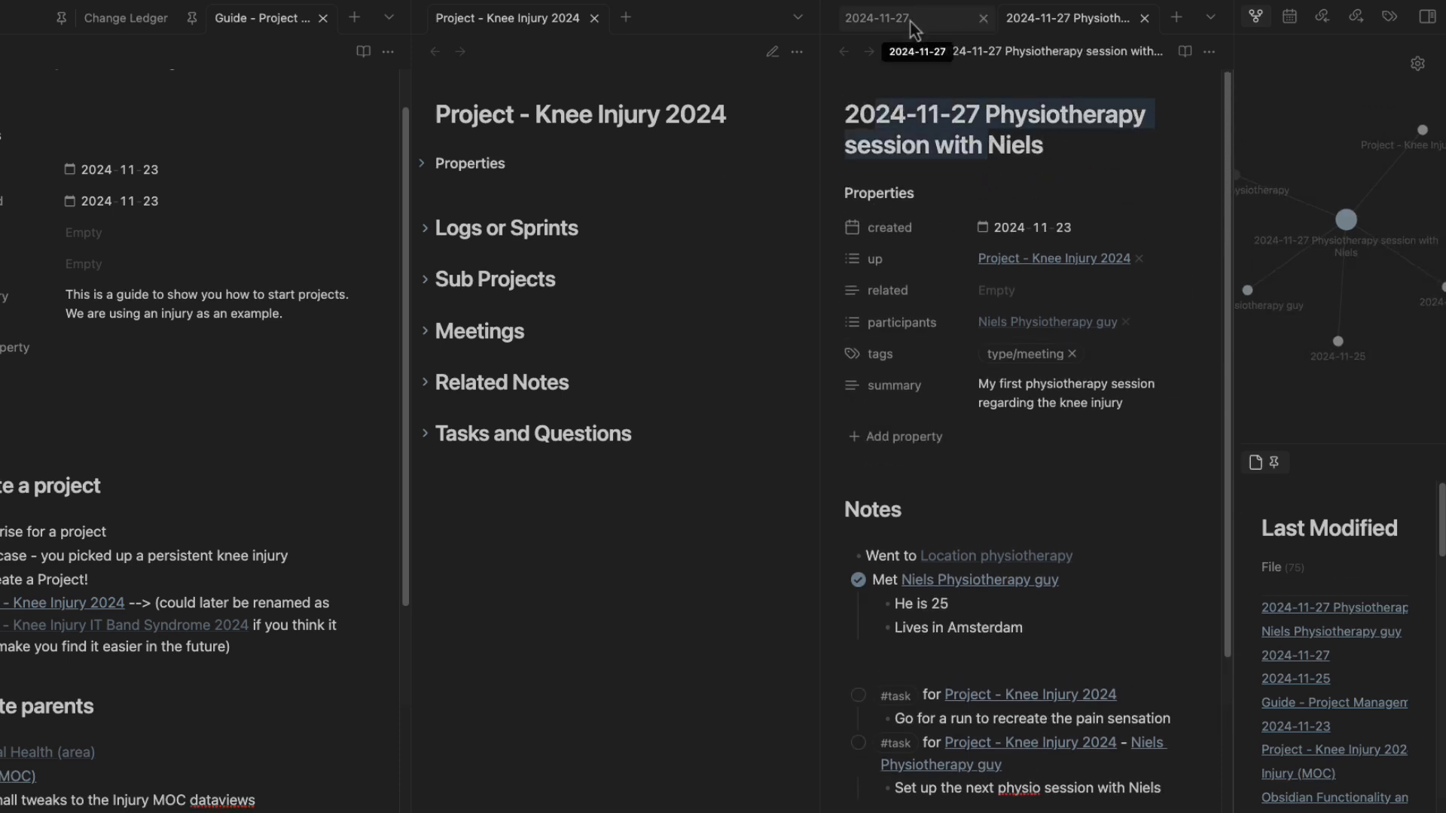
drag(909, 24, 912, 22)
click(903, 27)
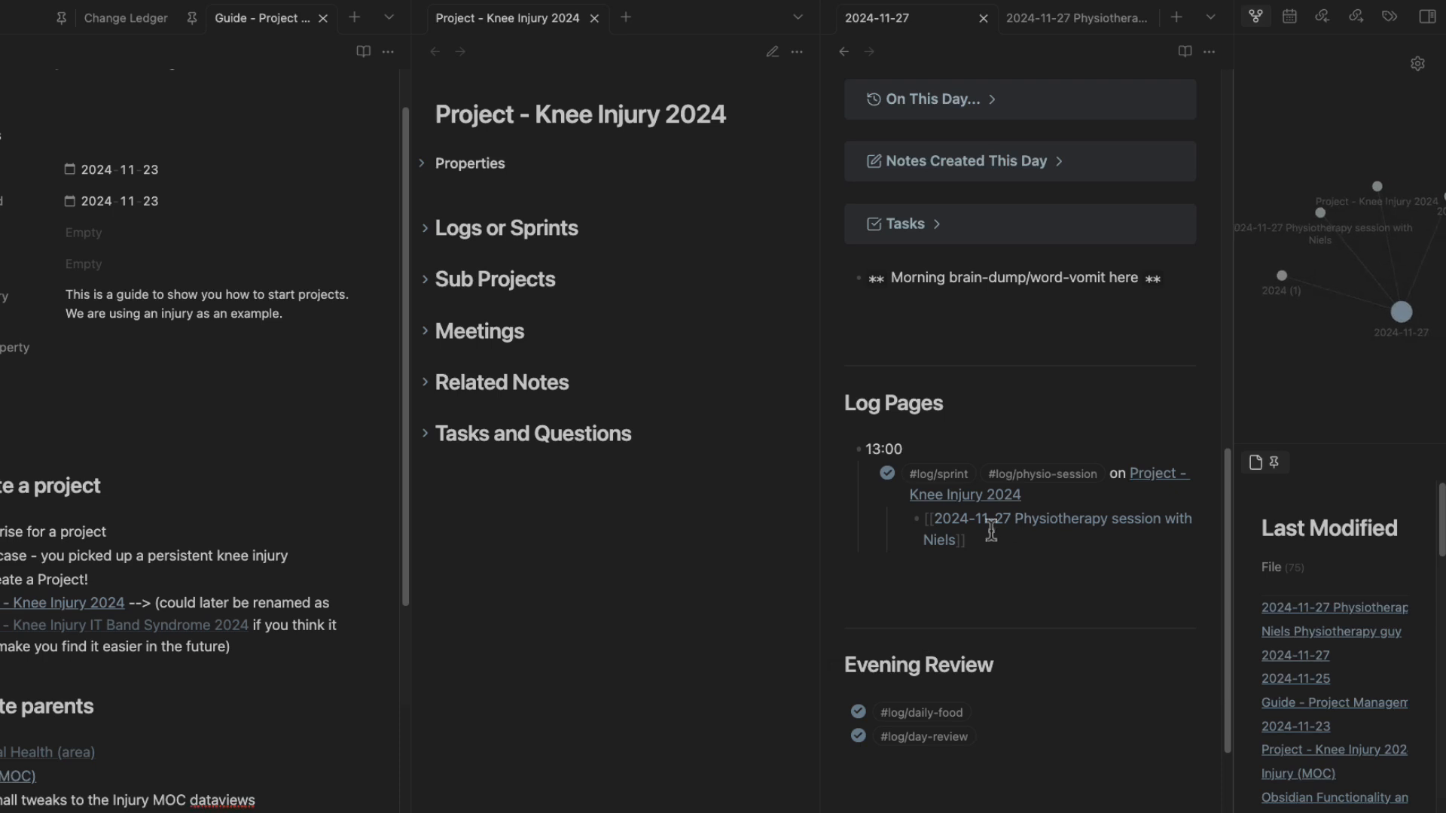
drag(819, 506, 744, 506)
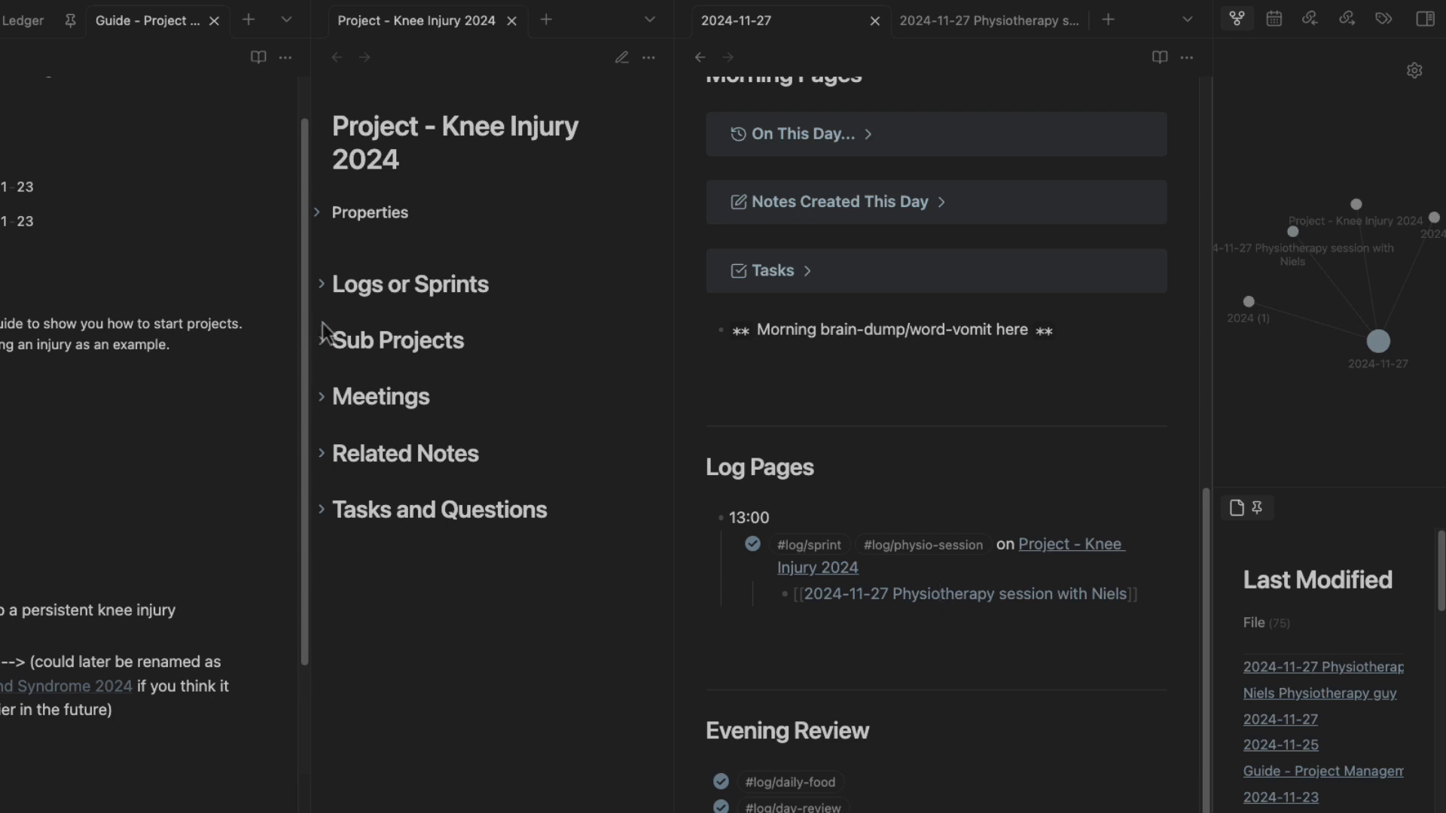
Expand the project note's Logs or Sprints section and review the dated log entries from 2024-11-27 back to 2024-11-23.
click(320, 288)
scroll(371, 775, down, 5)
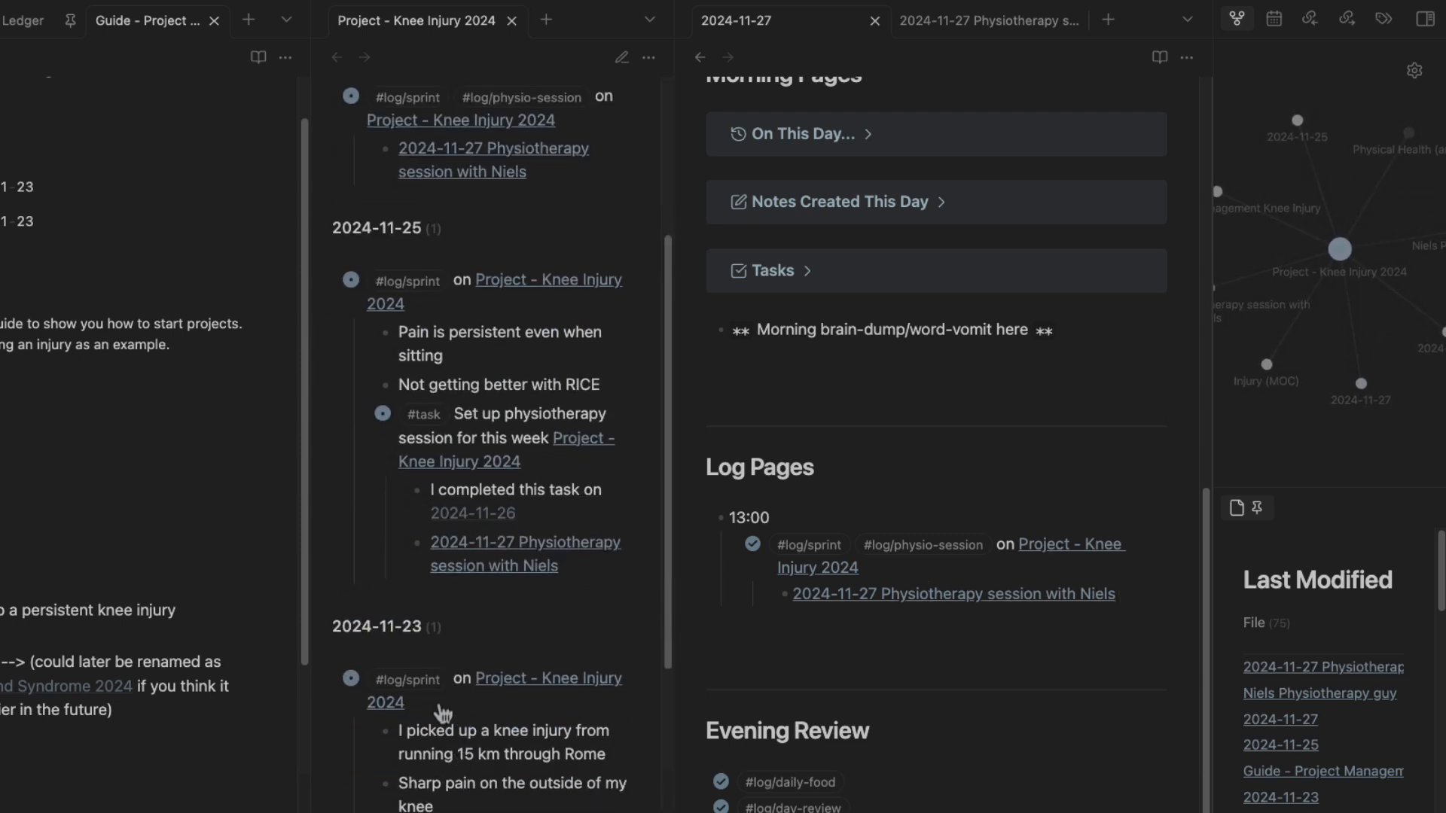
scroll(497, 685, up, 4)
scroll(514, 572, down, 7)
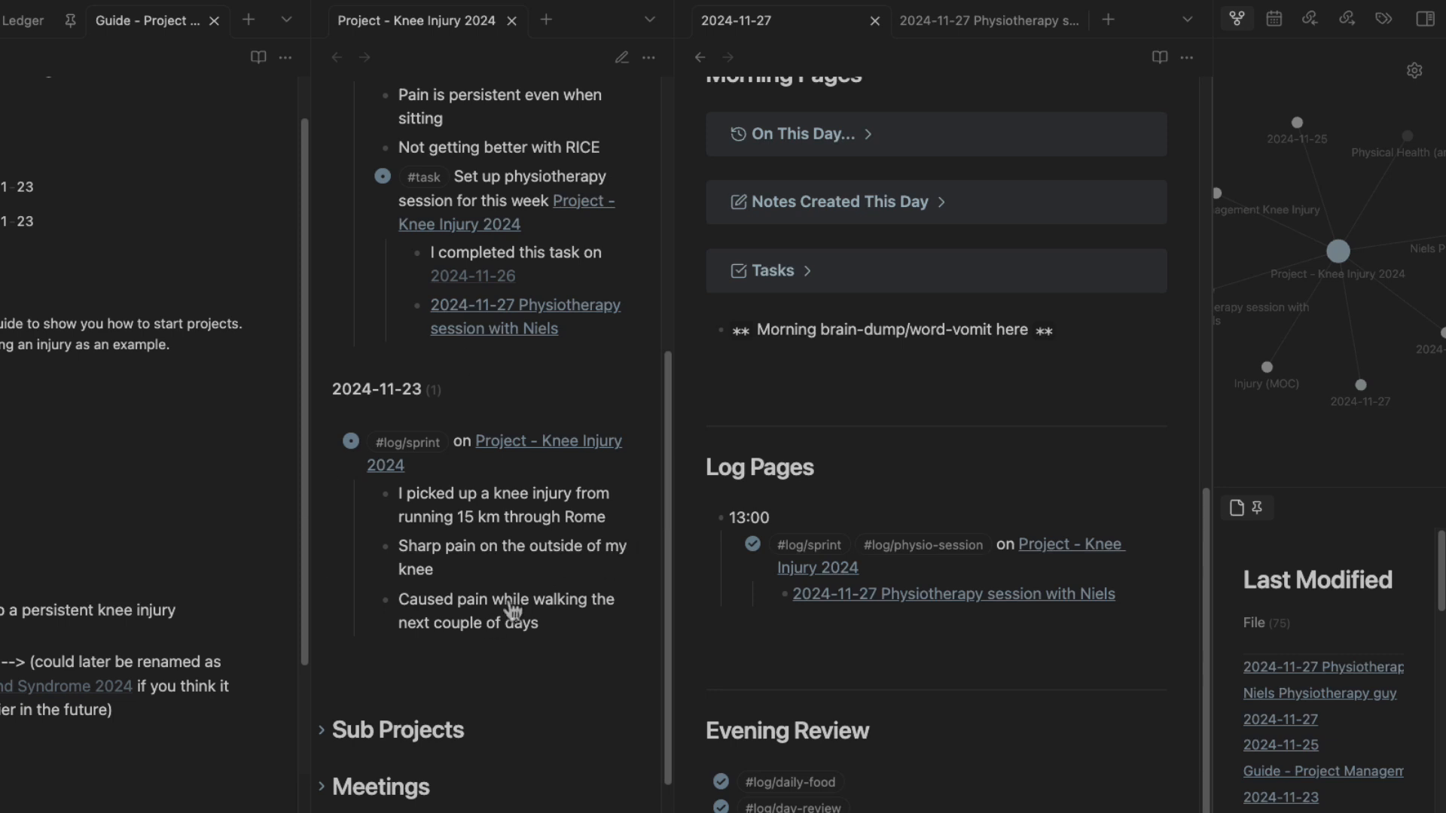
scroll(514, 621, up, 5)
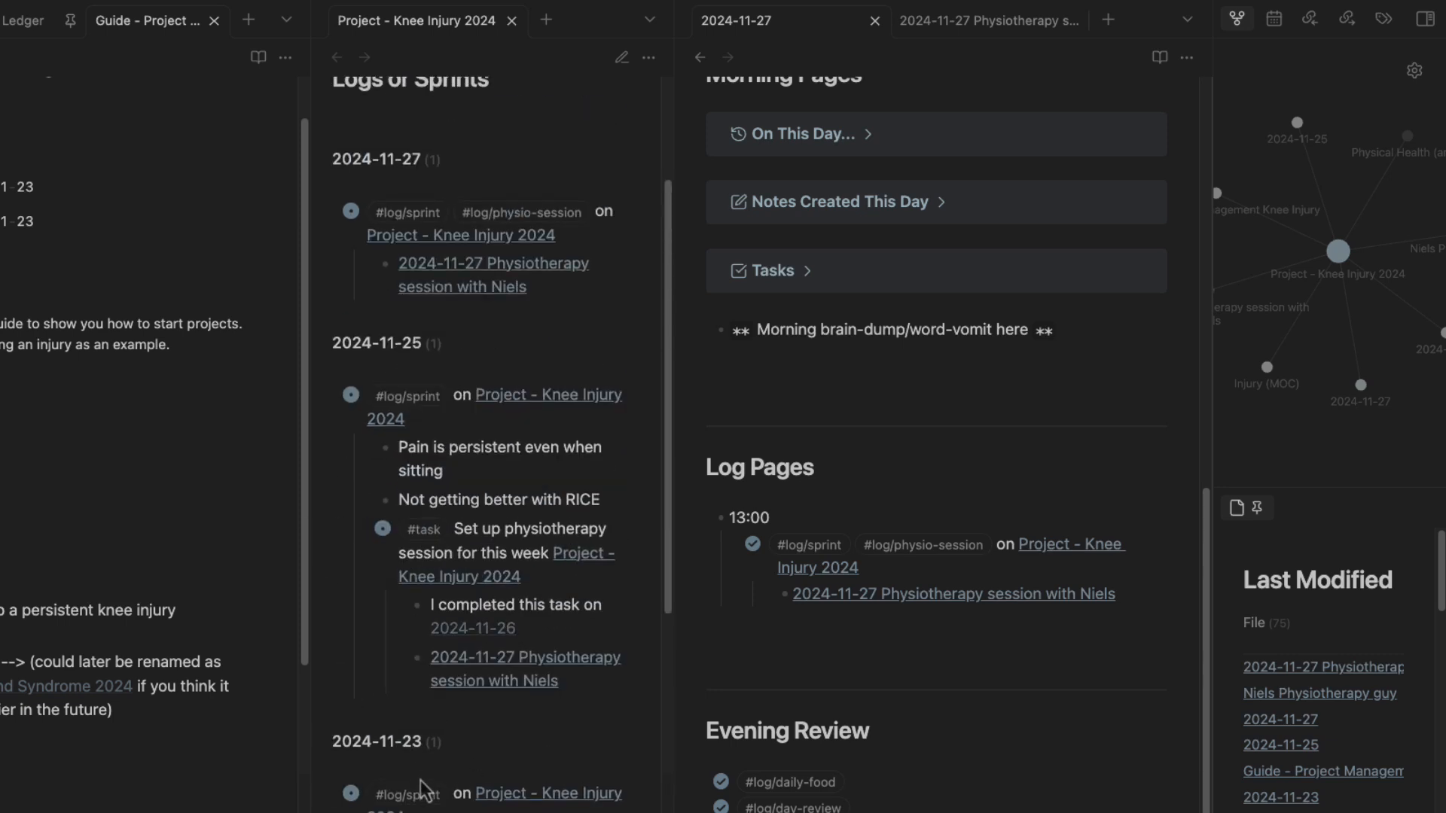
scroll(467, 603, up, 1)
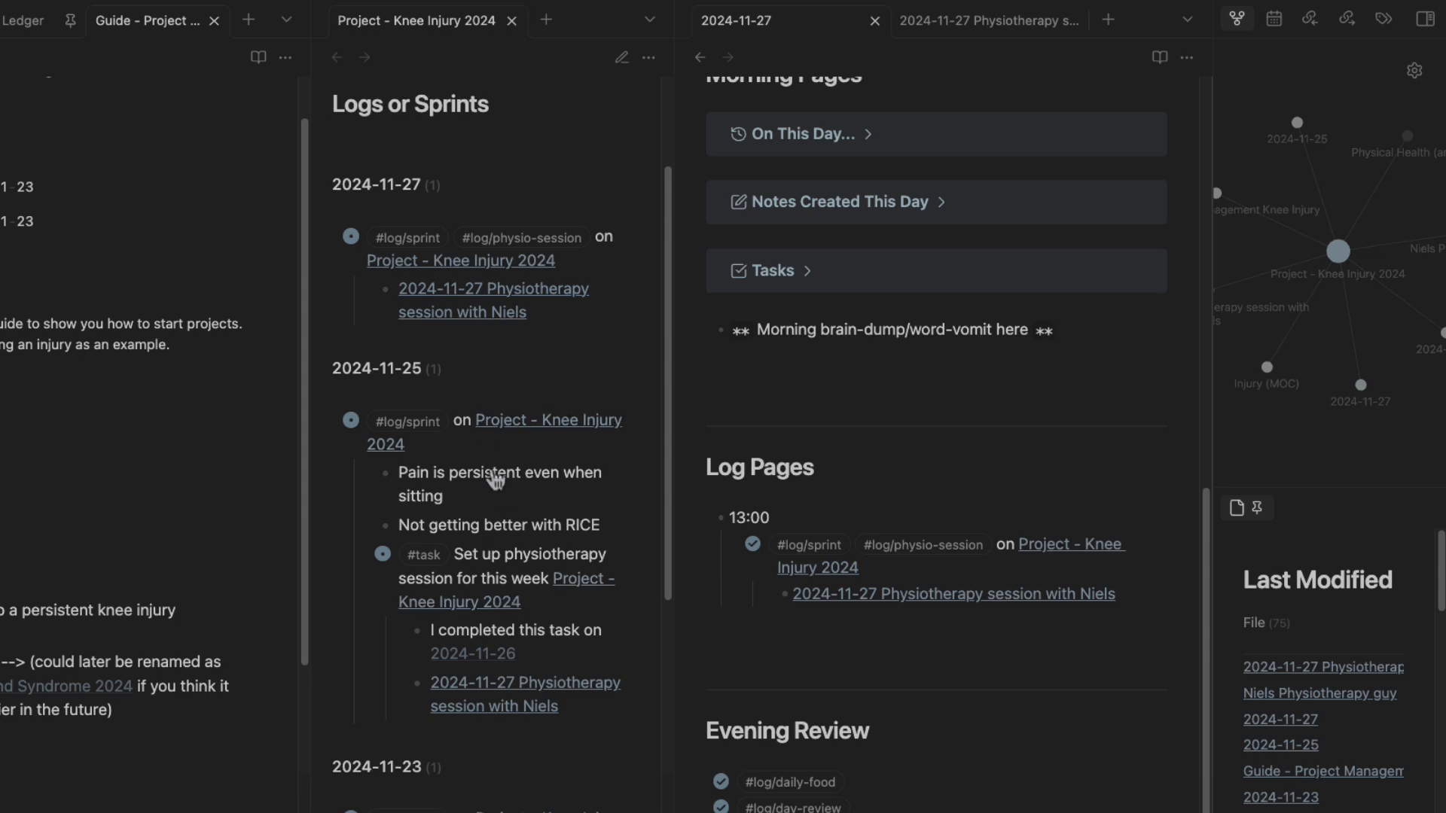
scroll(467, 316, up, 4)
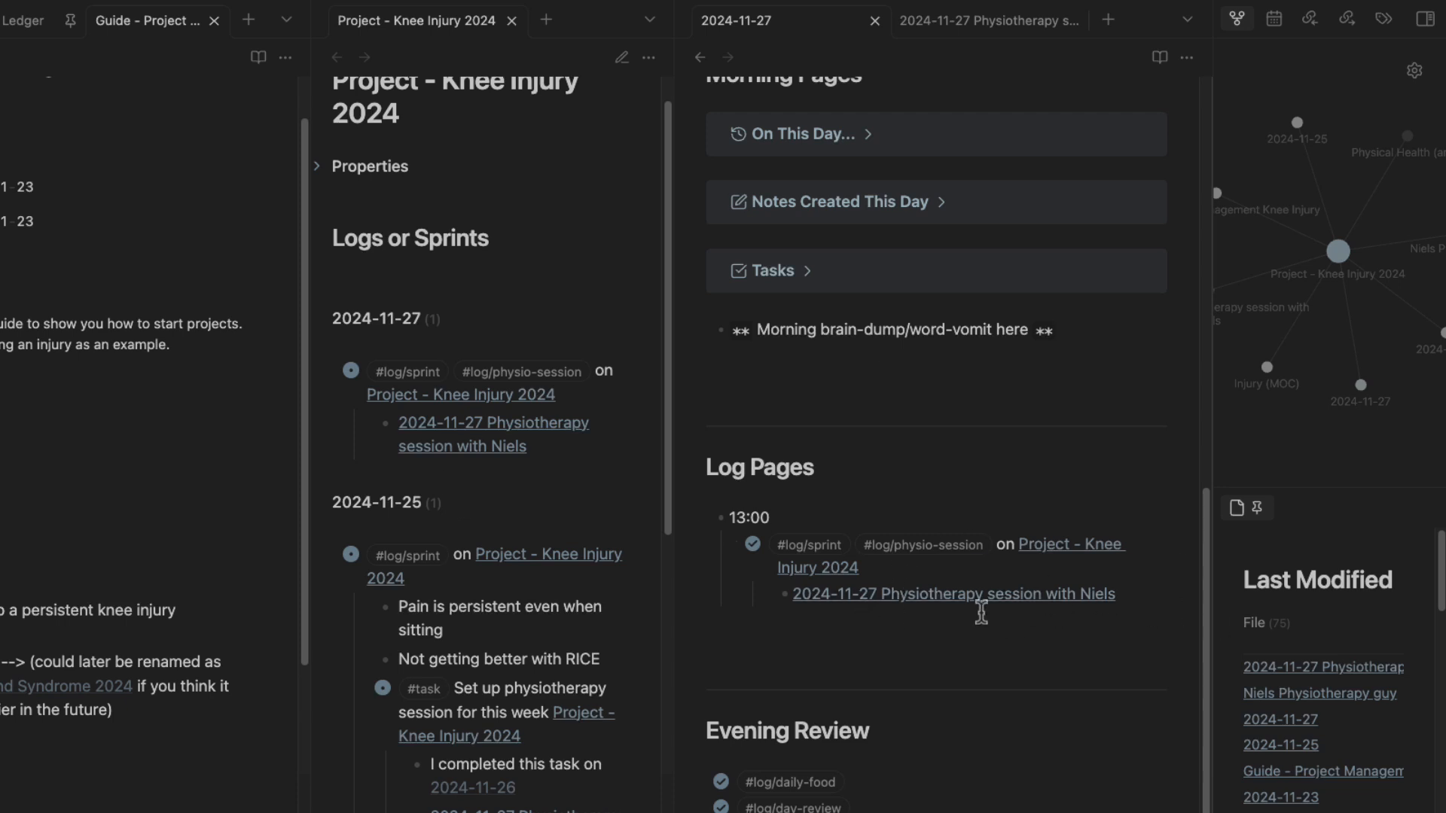
Return to the 2024-11-27 physiotherapy session note and review its properties and Notes section.
click(934, 23)
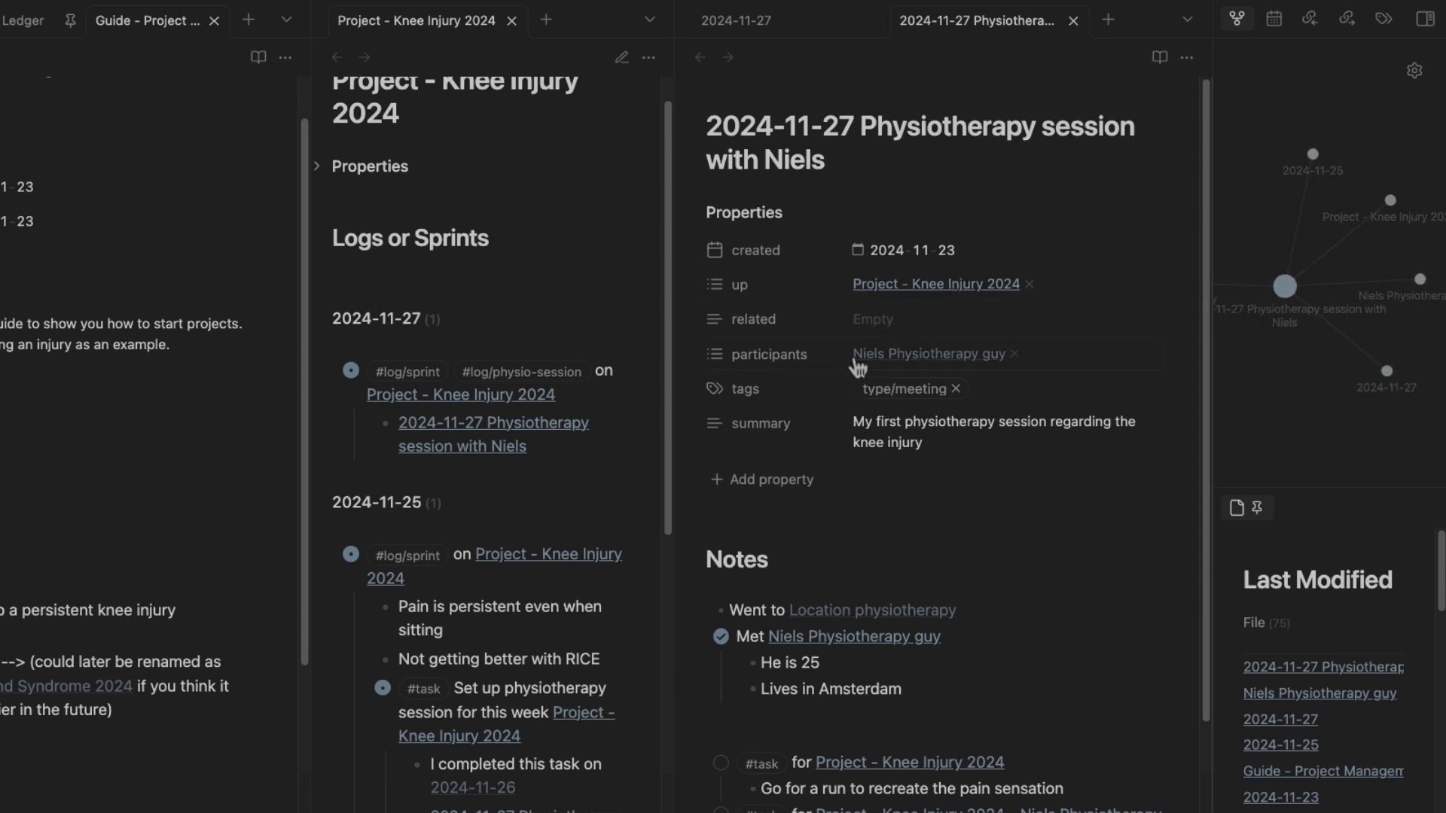
click(890, 323)
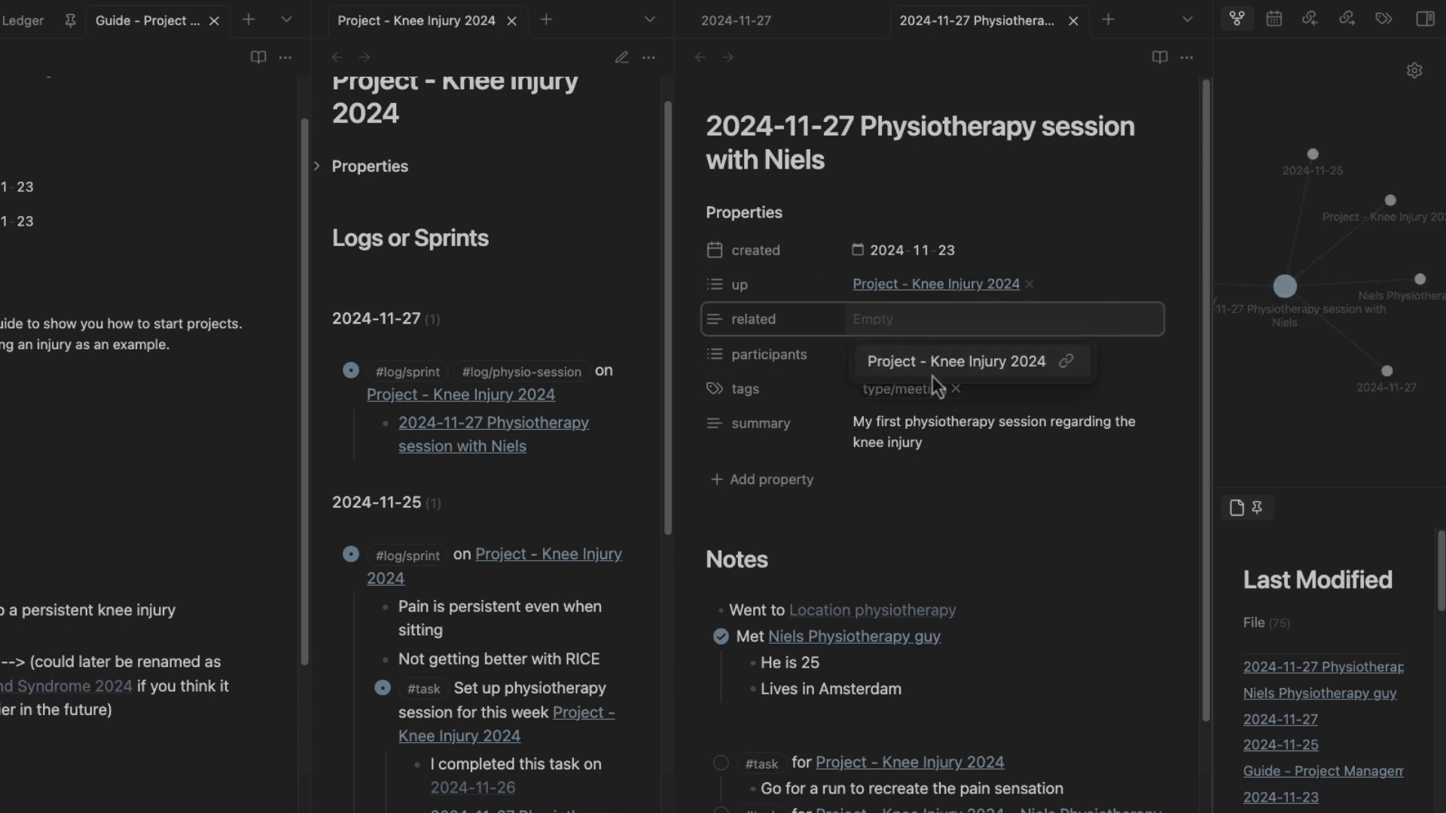
click(893, 550)
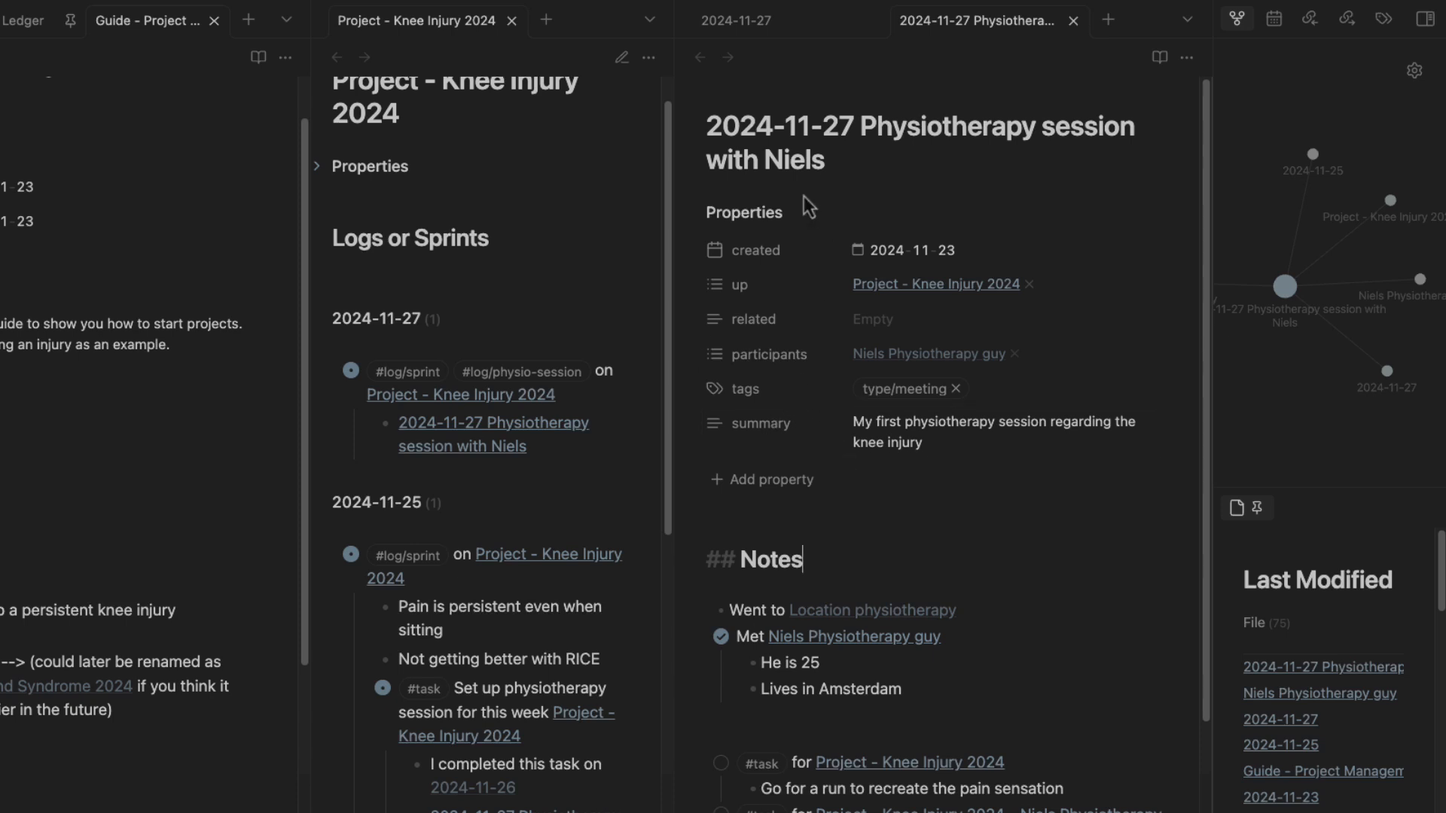
scroll(1065, 413, down, 5)
drag(1052, 433, 661, 297)
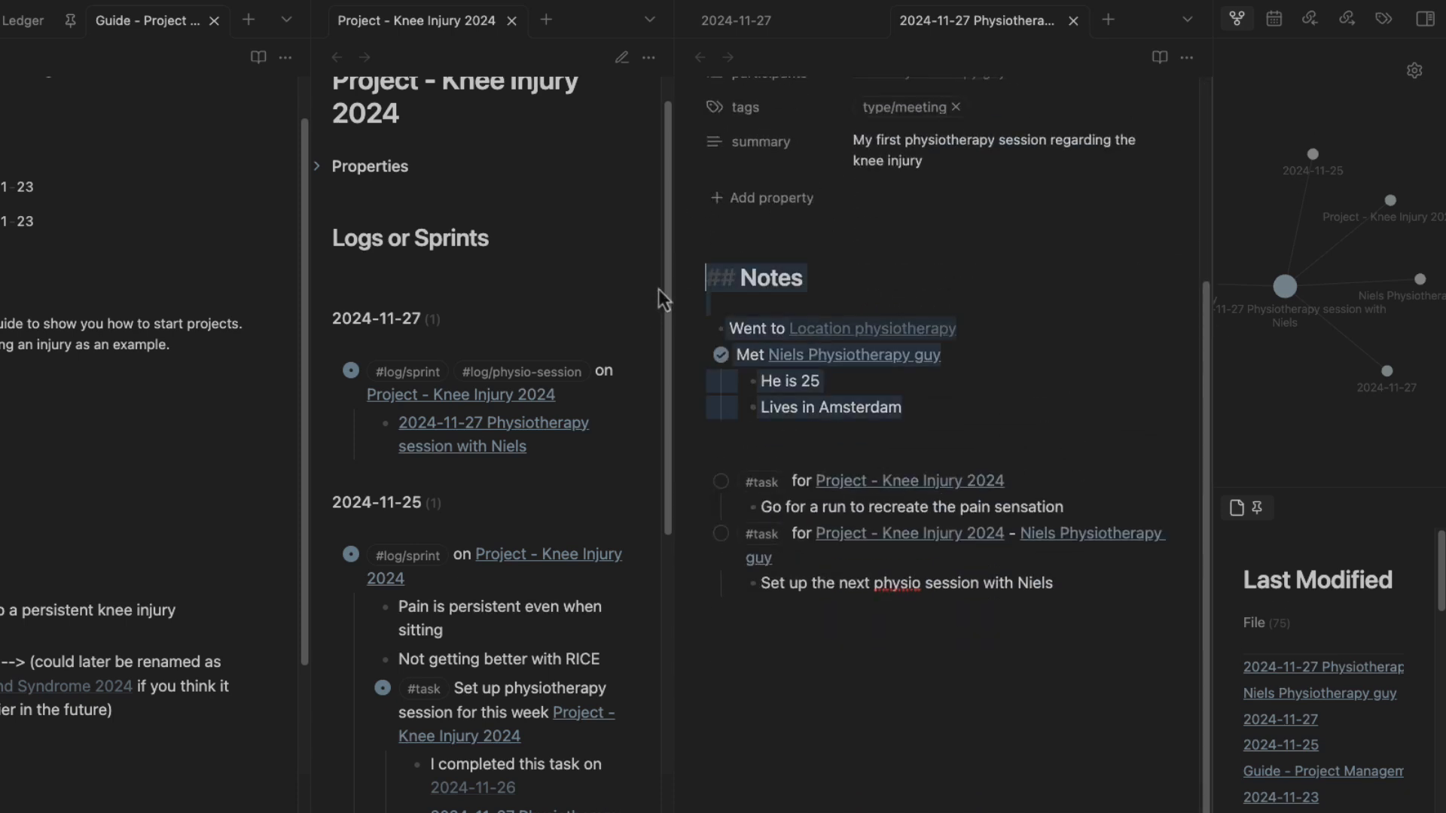
Add a second-level heading "Tasks" above the two #task checkboxes in the session note.
click(901, 455)
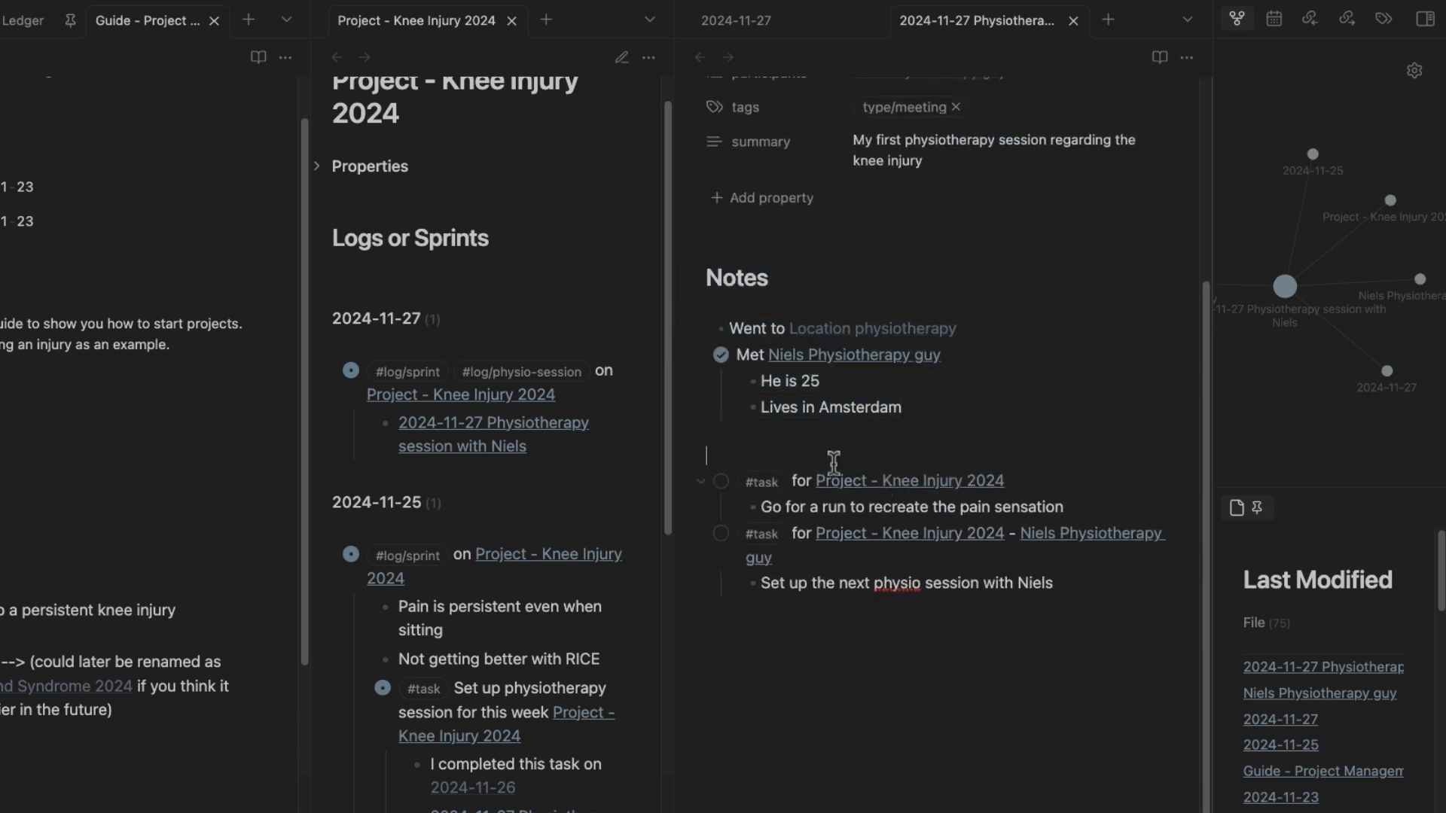
text(## )
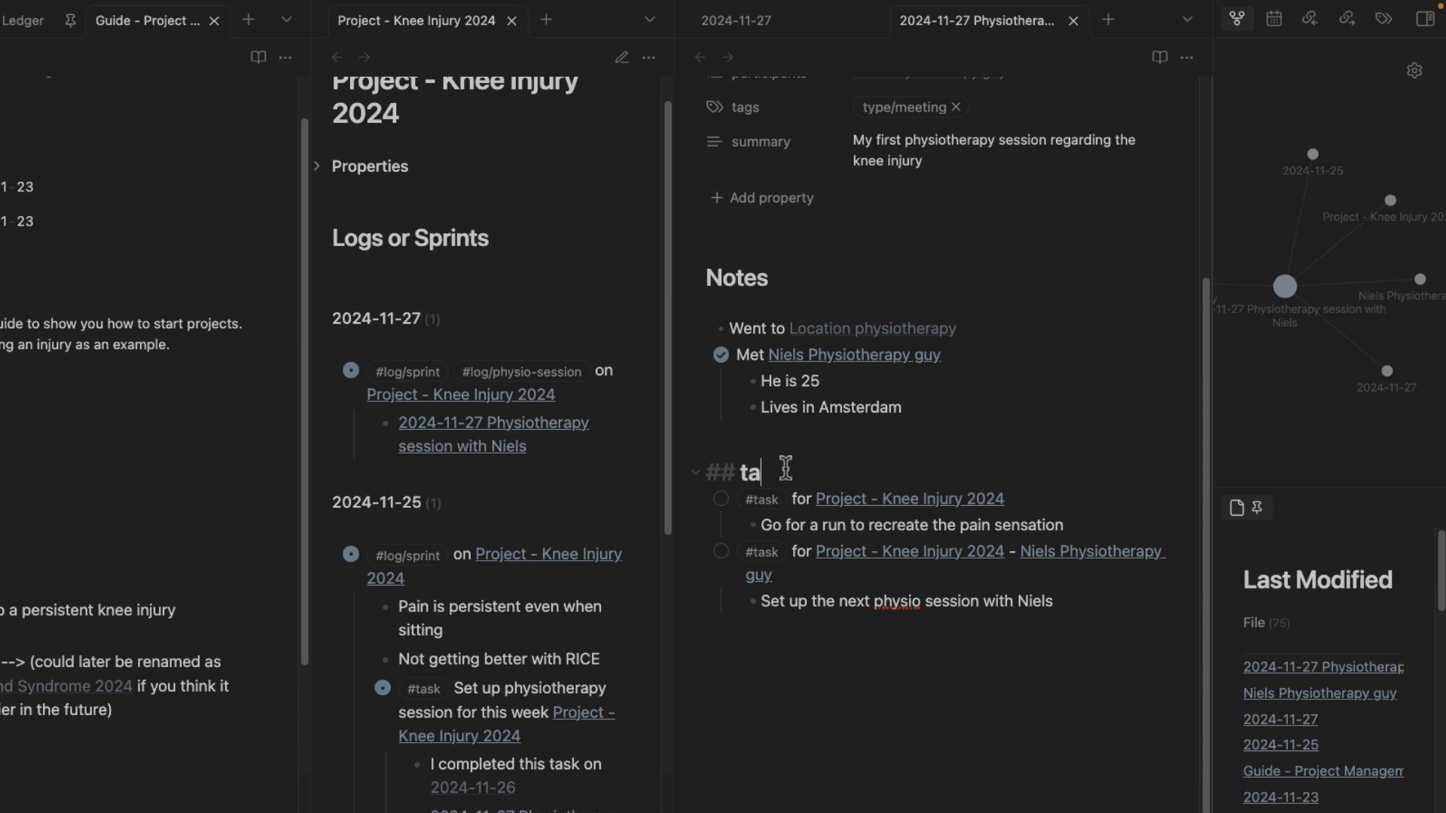
text(Tasks)
click(866, 703)
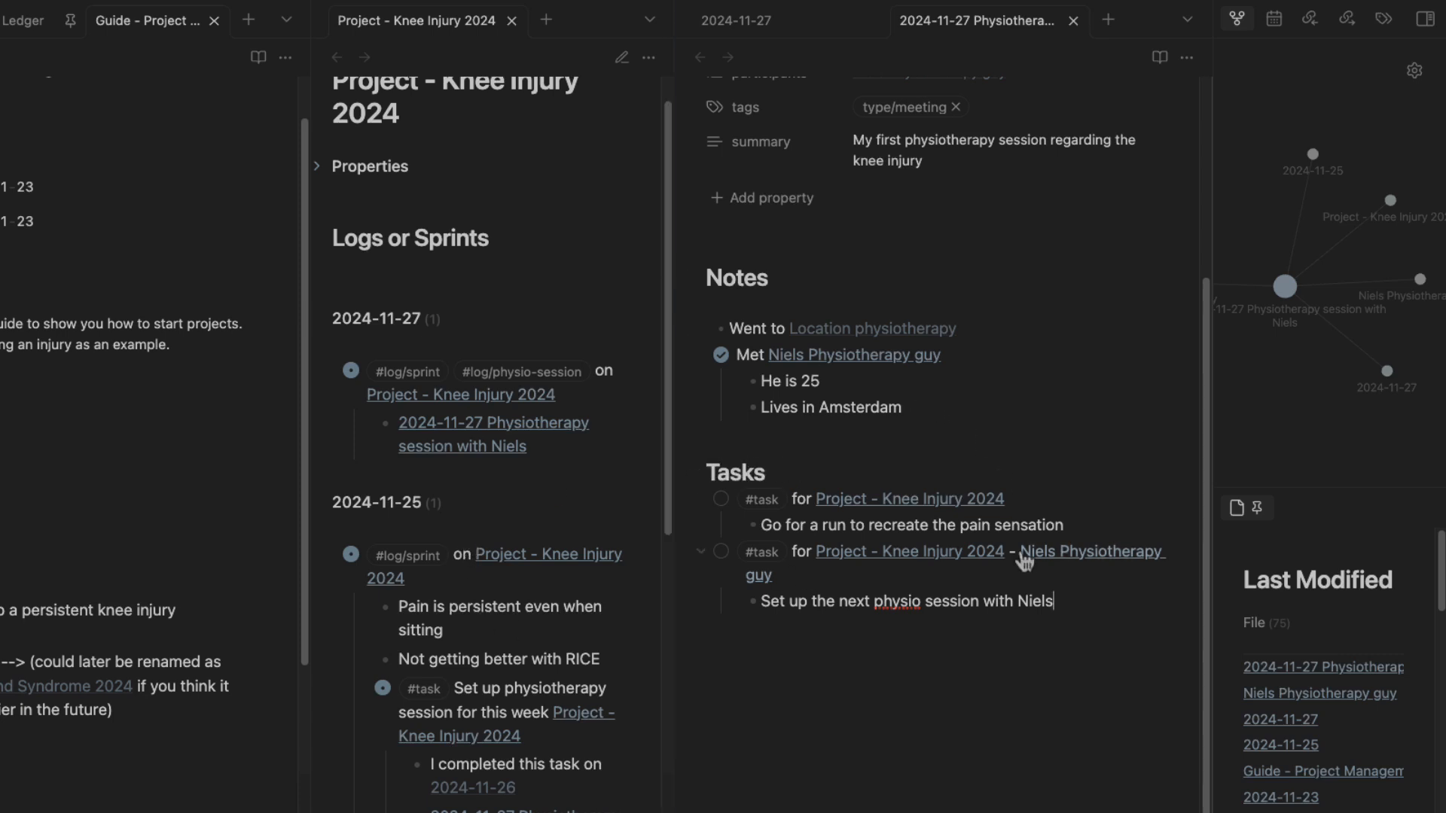
Look through the project note's log entries once more and fold the Logs or Sprints section.
scroll(441, 372, down, 7)
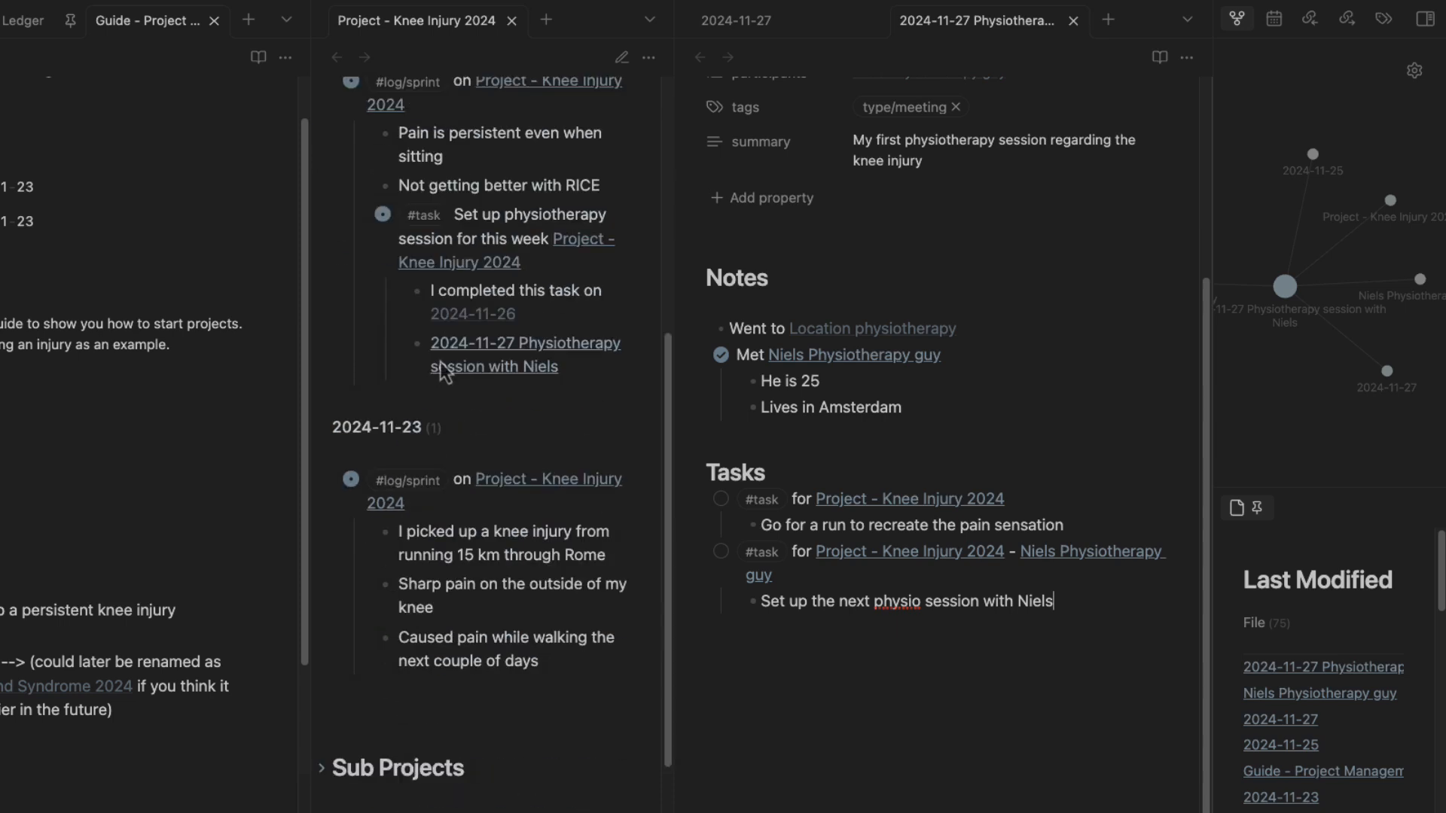
scroll(449, 418, up, 8)
click(321, 284)
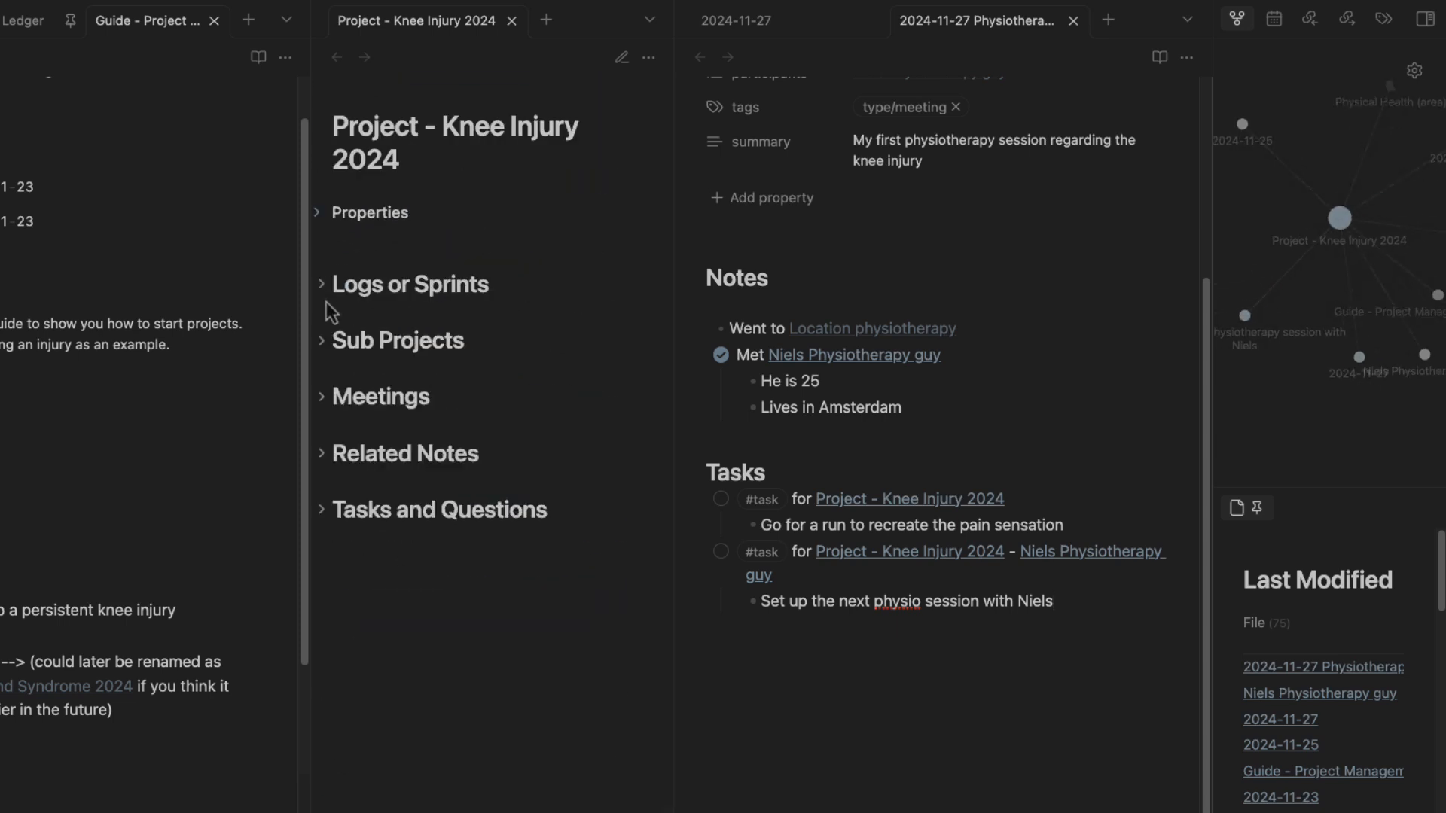
Expand the project note's Meetings section and widen the pane to examine the meeting table's created, participants and summary columns.
click(323, 397)
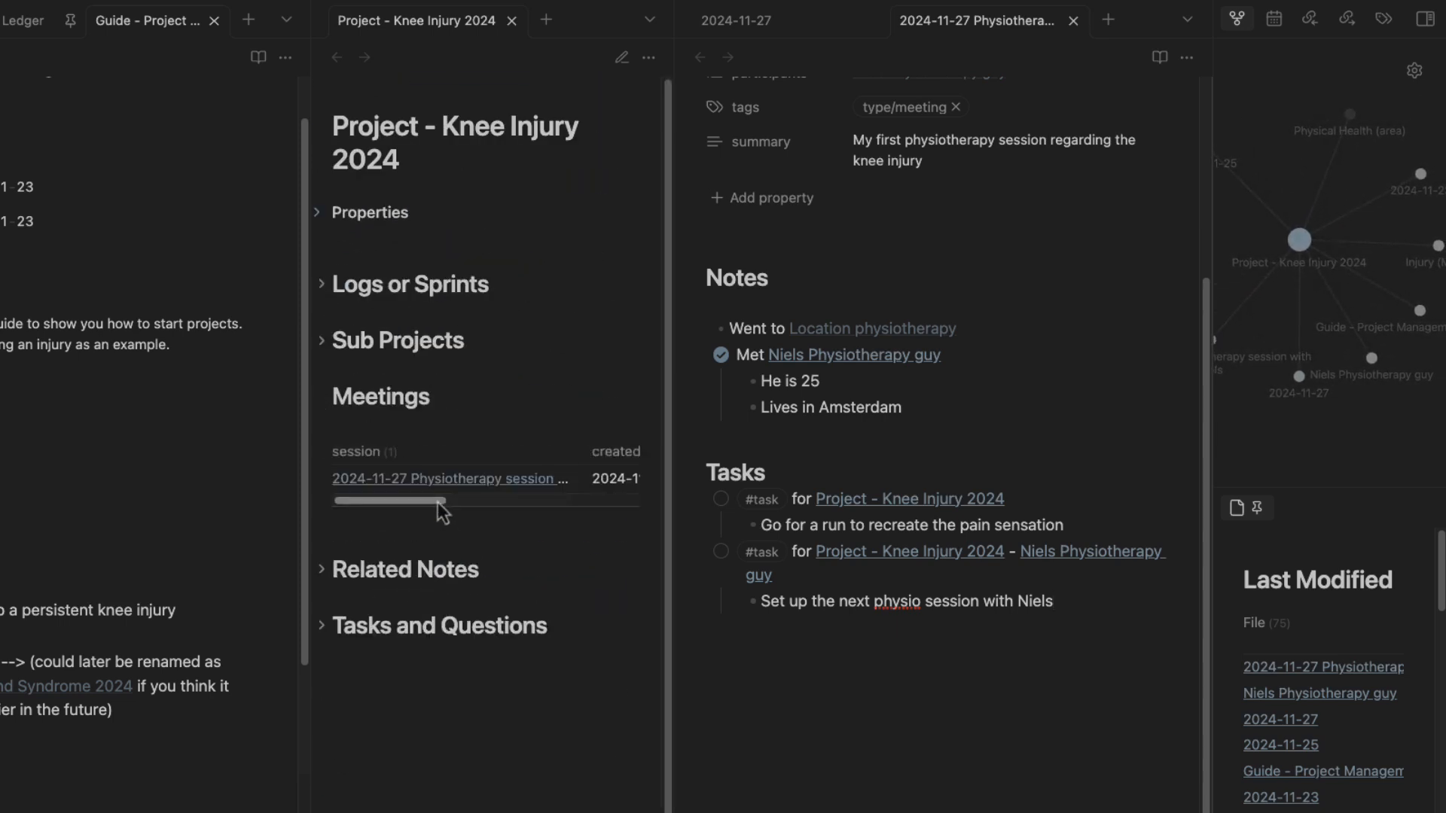
drag(441, 503, 490, 513)
drag(671, 268, 817, 354)
drag(306, 331, 34, 376)
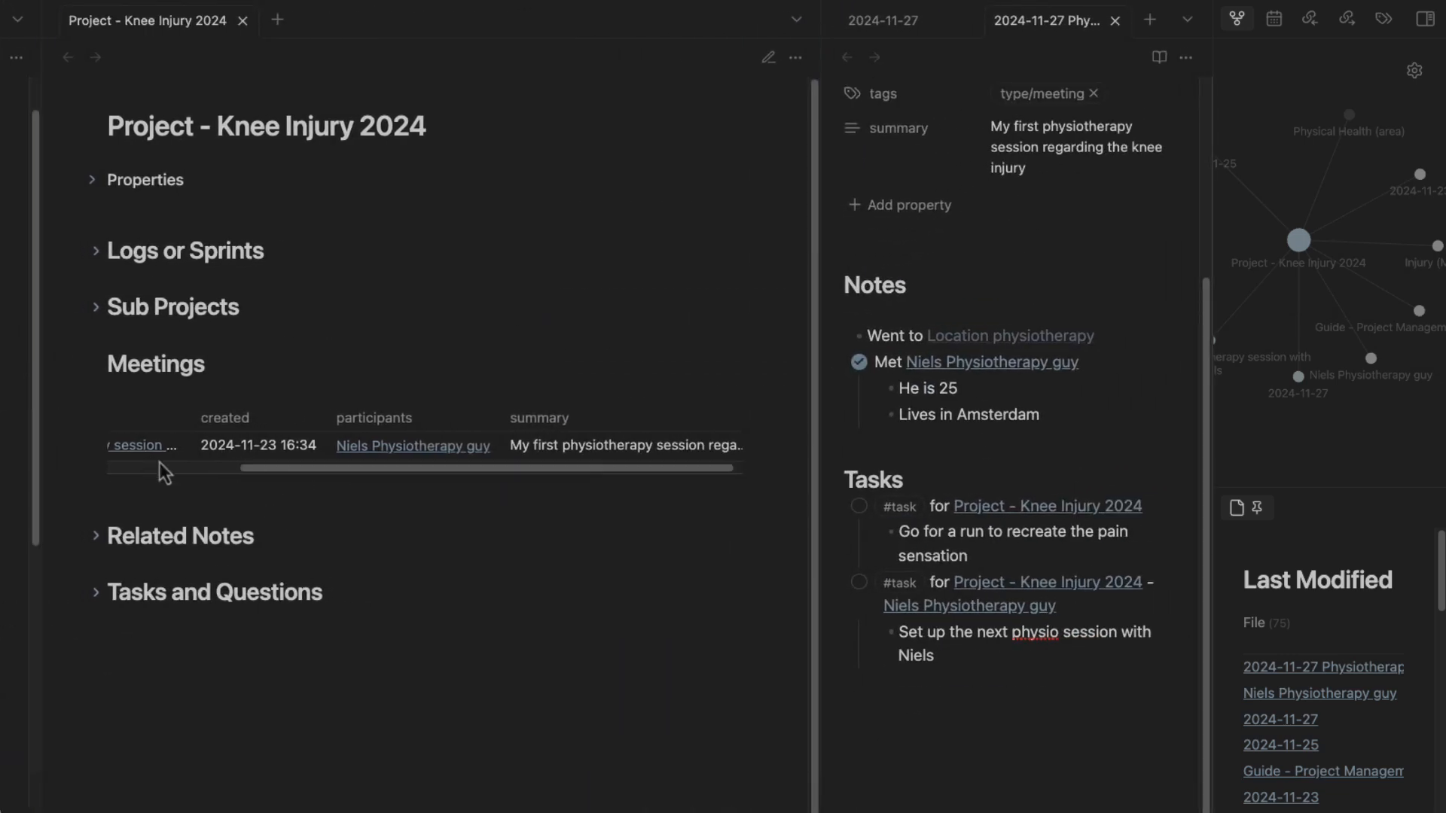
mouse_move(323, 482)
mouse_down()
mouse_move(171, 485)
mouse_move(348, 485)
mouse_up()
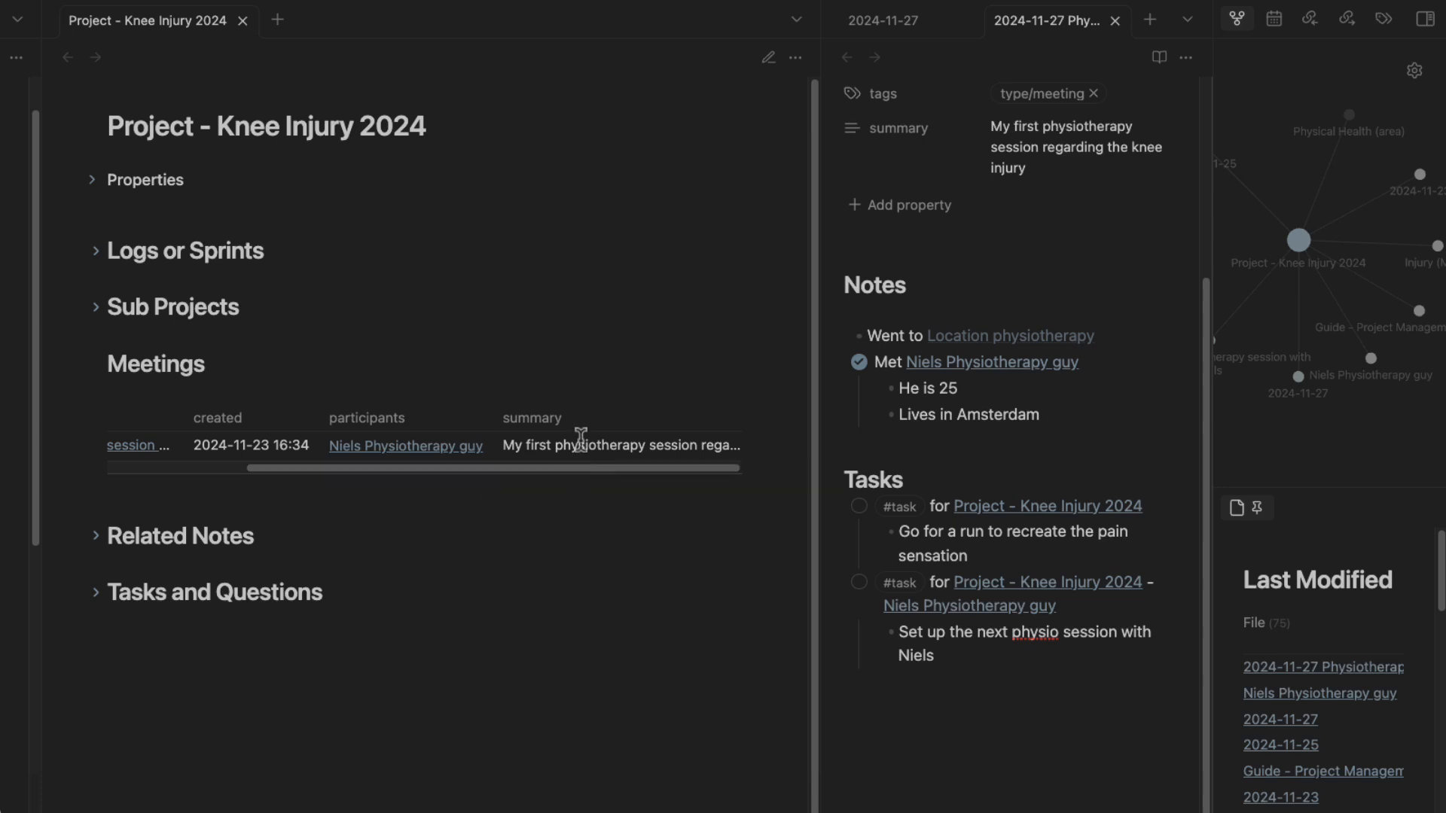
Expand the project note's Related Notes section and reveal its dataview query in editing mode.
click(98, 540)
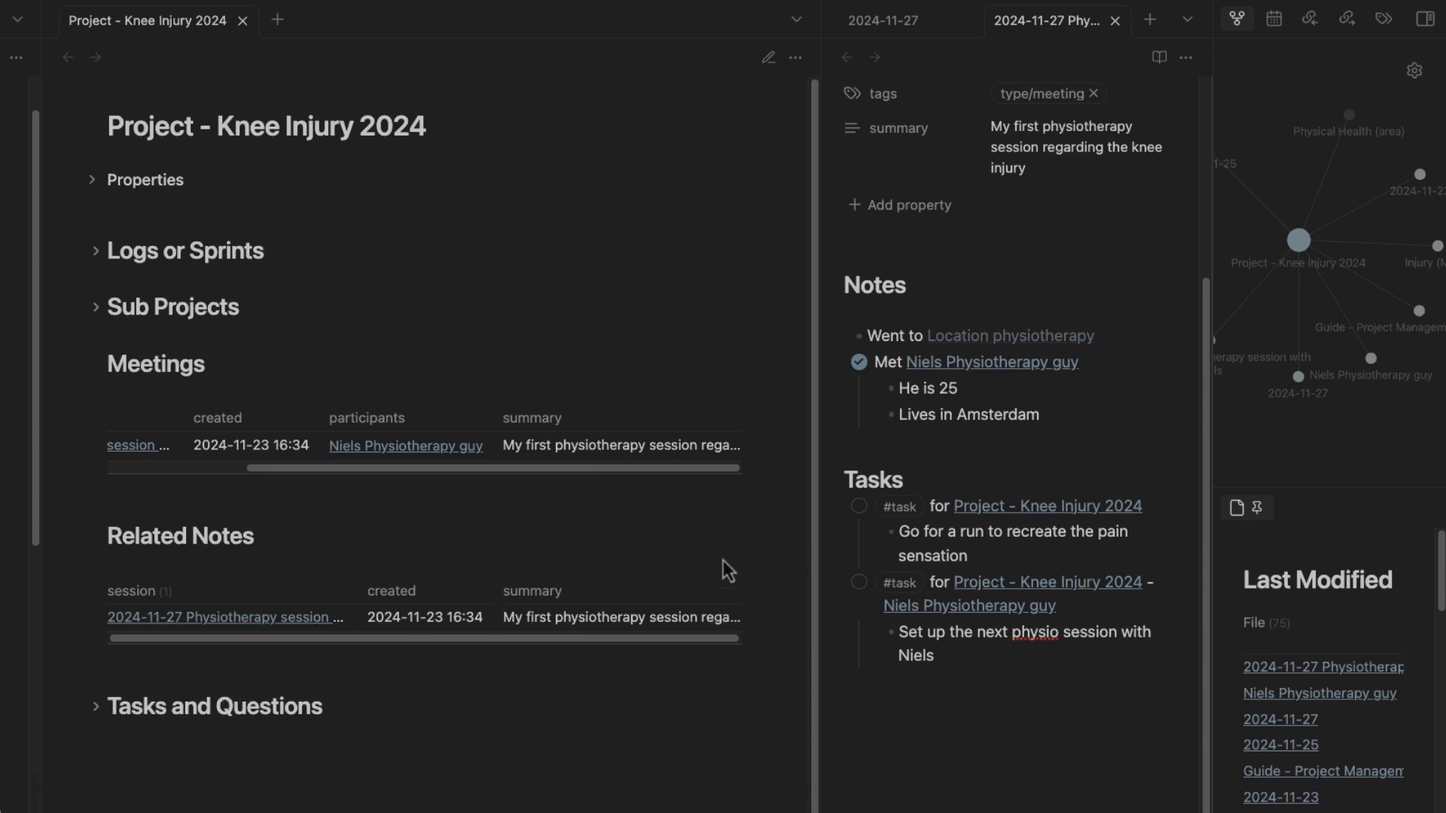
key(ctrl+e)
click(723, 583)
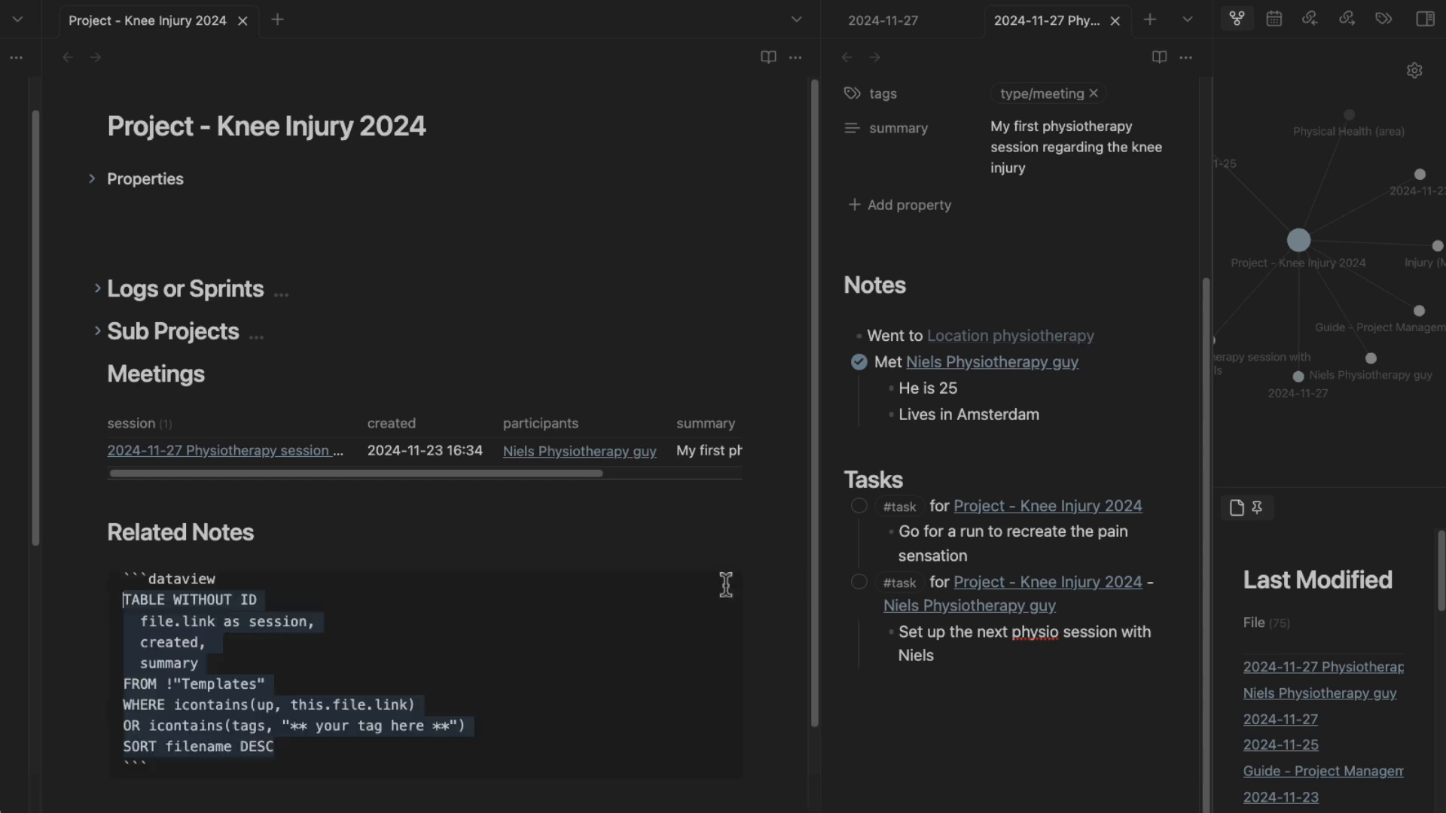
click(395, 726)
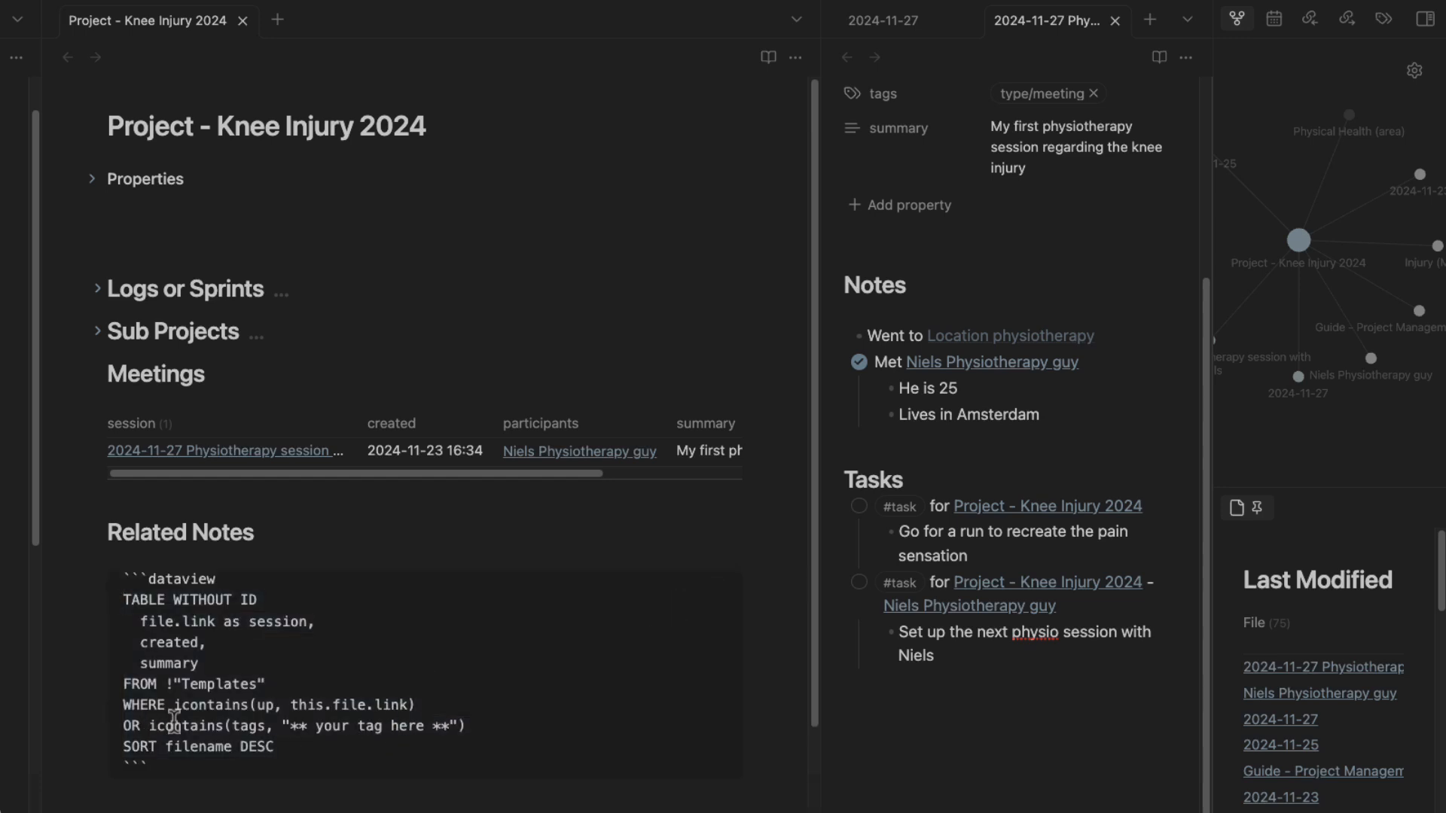
click(509, 724)
Highlight this.file.link and the up field in the WHERE condition of the Related Notes query.
scroll(356, 676, down, 2)
scroll(362, 665, up, 2)
drag(291, 704, 401, 702)
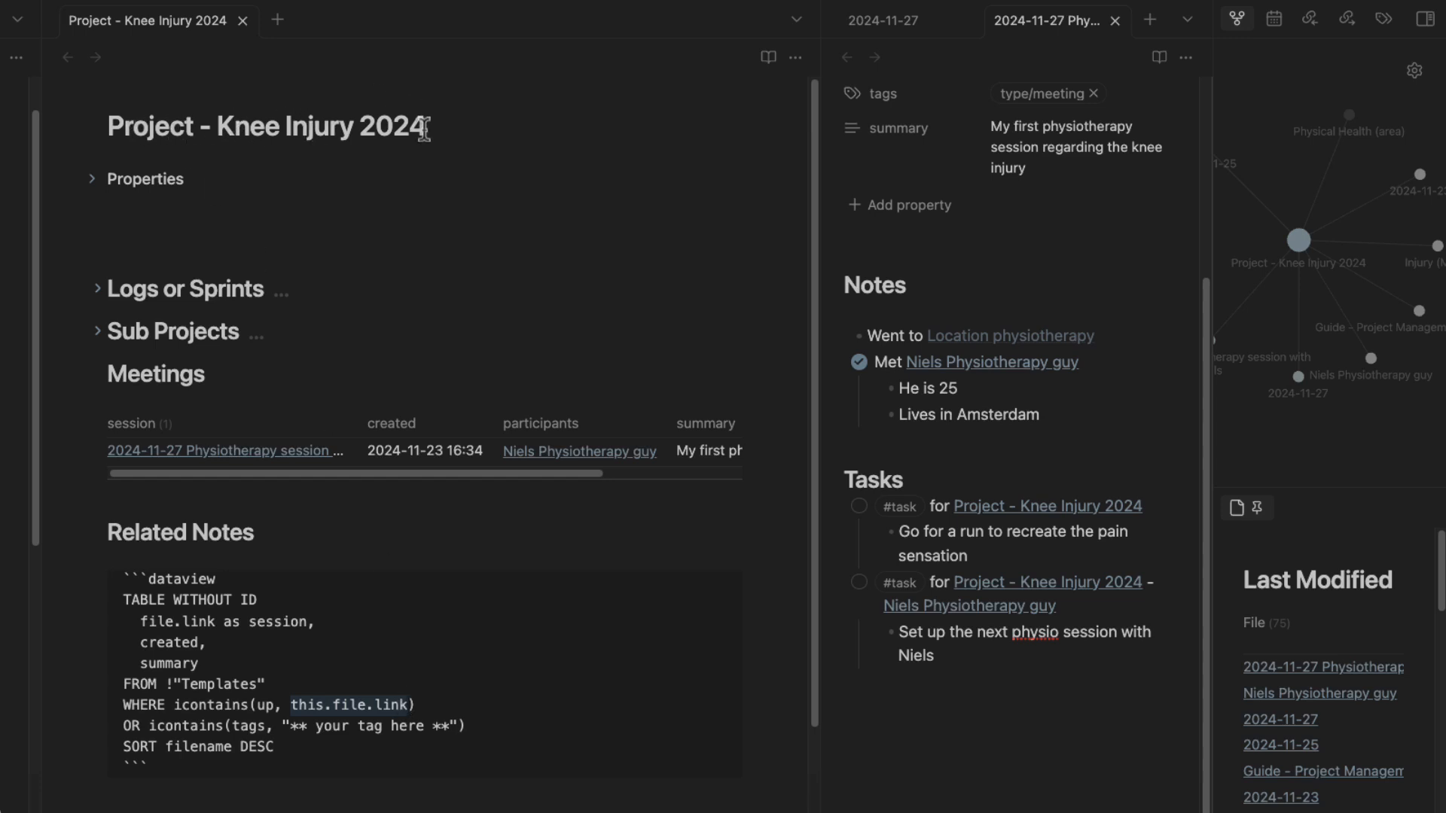
double_click(267, 705)
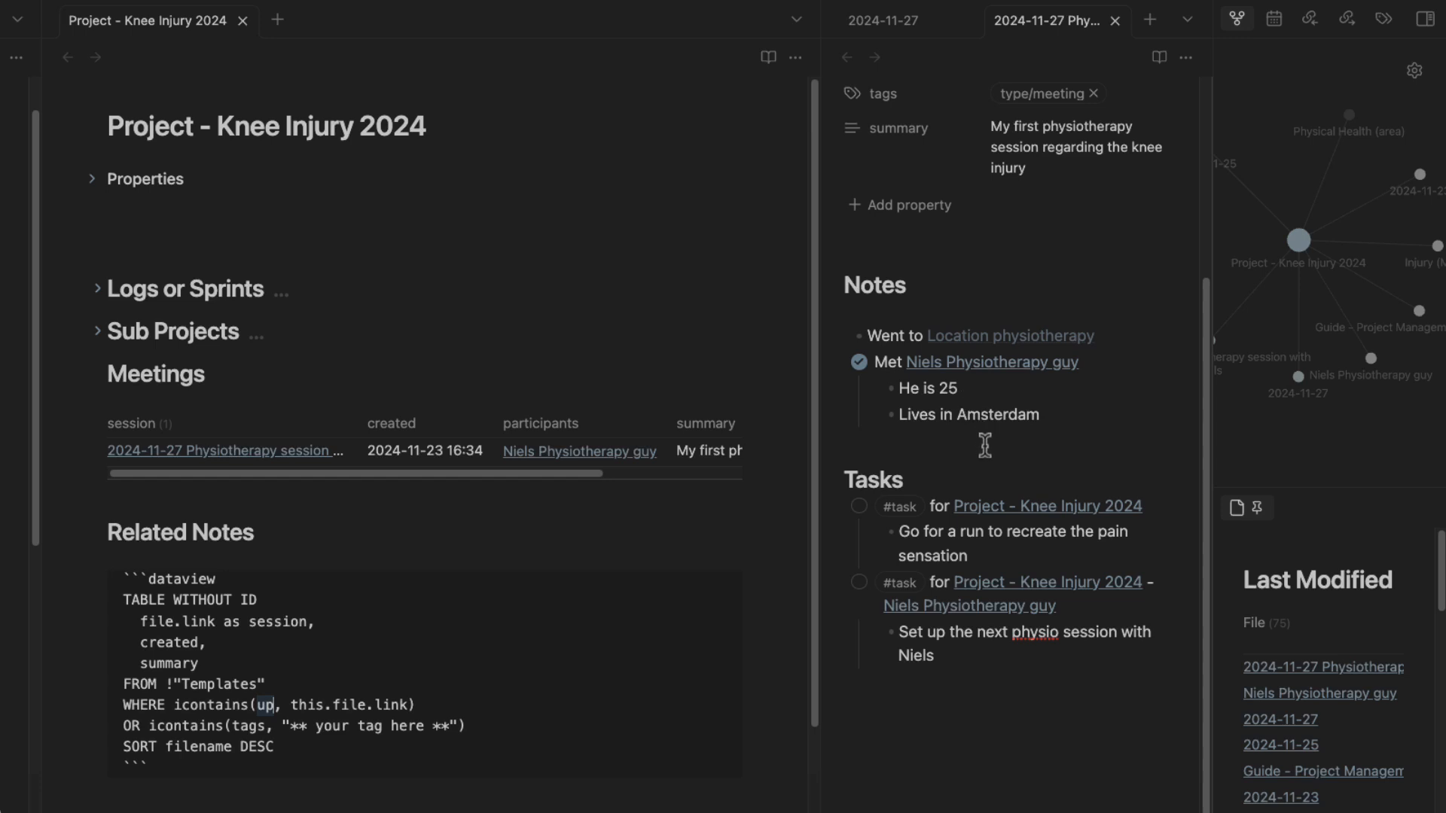
Examine the meeting note's up property and widen its pane to show the full Project - Knee Injury 2024 link.
scroll(1003, 480, up, 1)
scroll(1003, 479, up, 4)
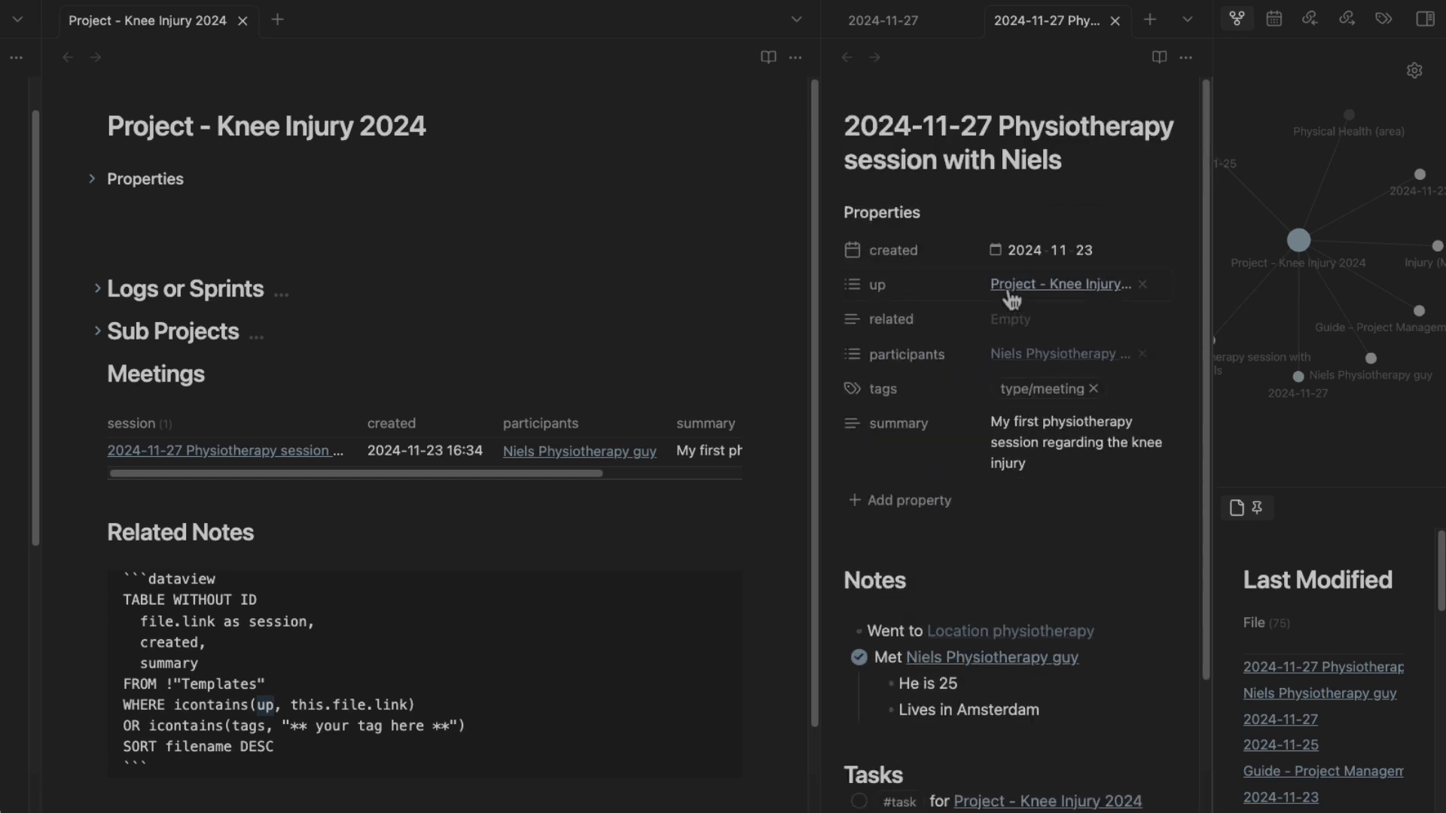
click(818, 370)
drag(821, 380, 758, 385)
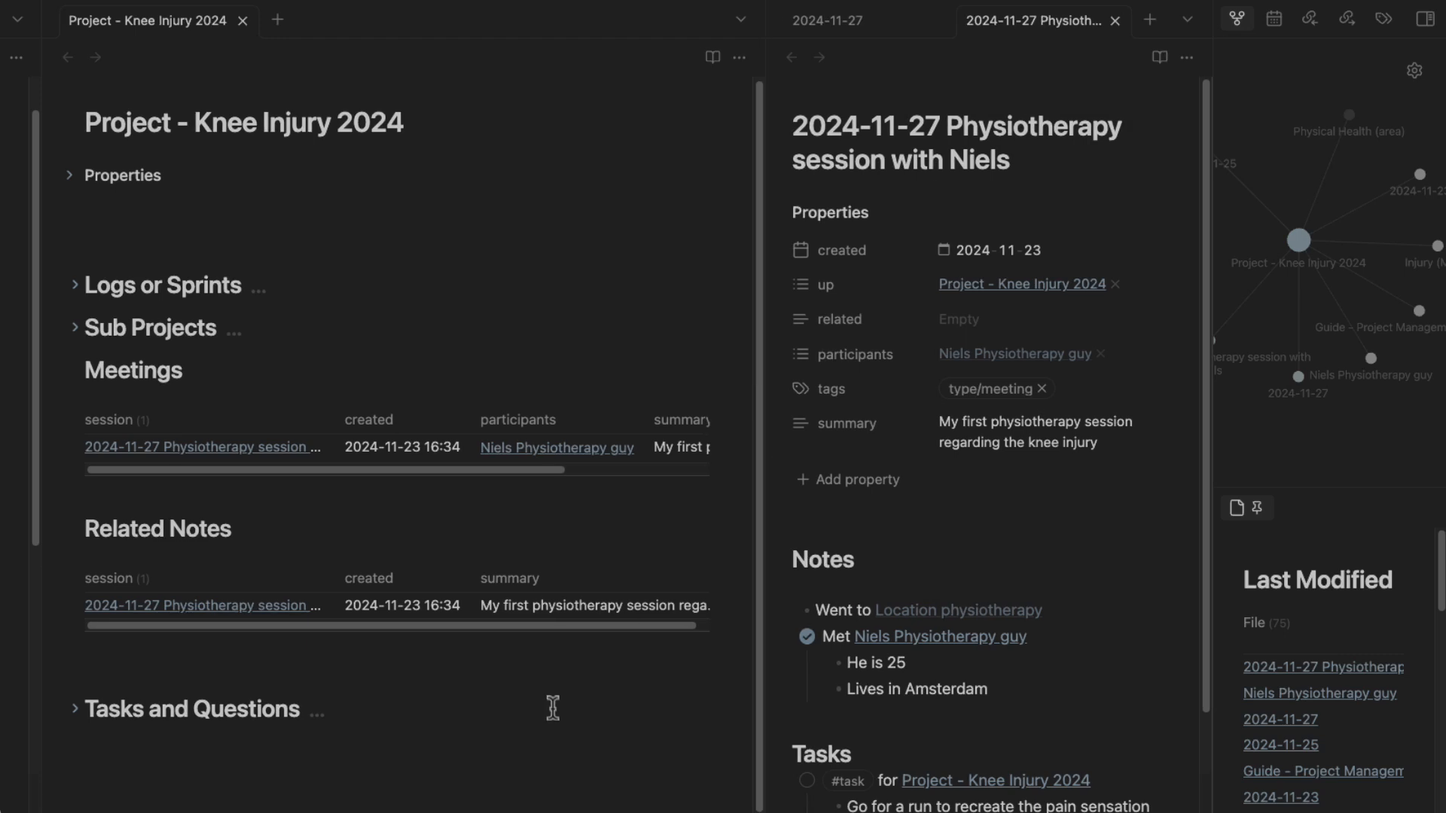
Reveal the Related Notes query and highlight its up condition and the "** your tag here **" placeholder in the tags condition.
click(692, 579)
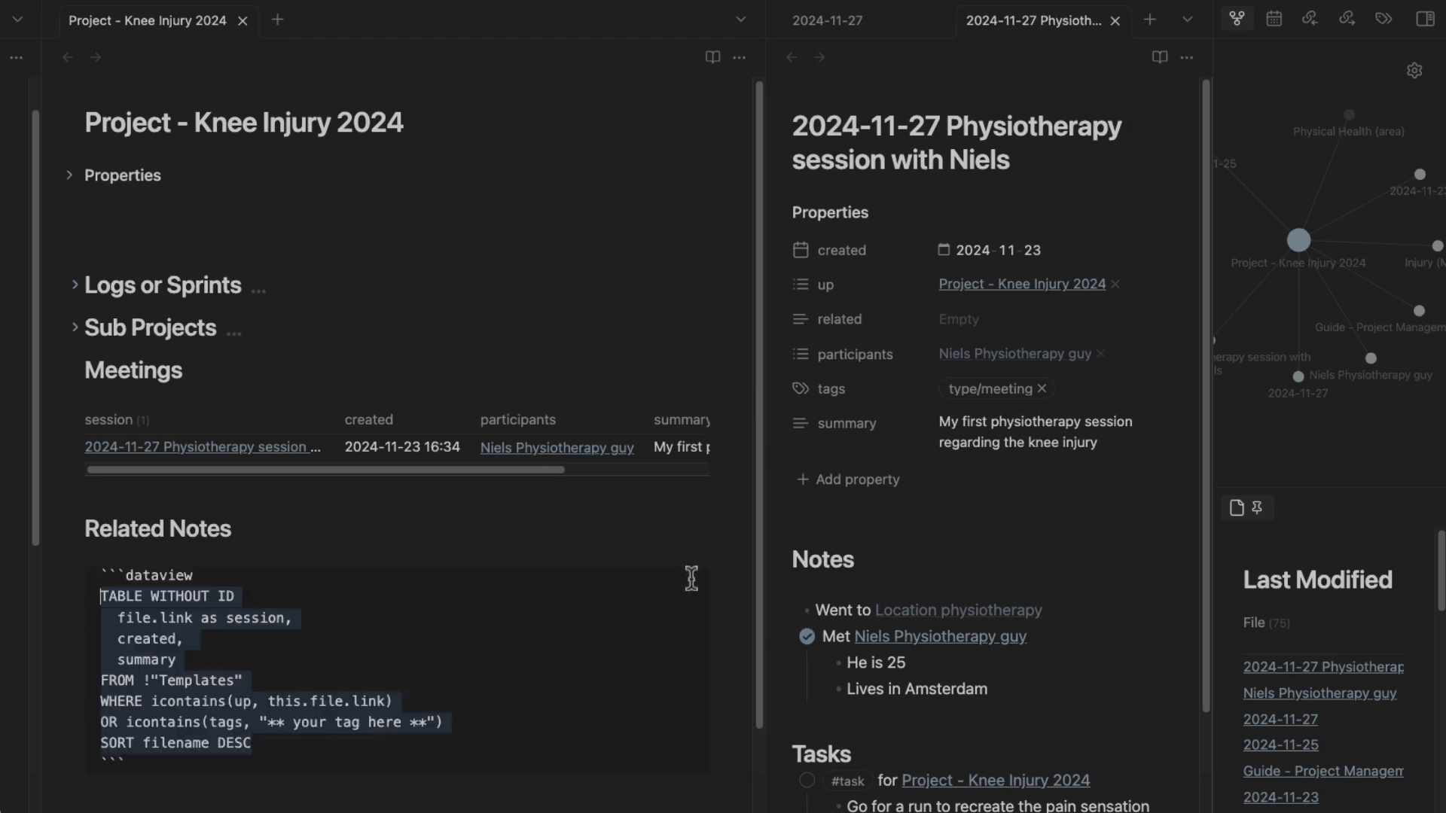
click(116, 722)
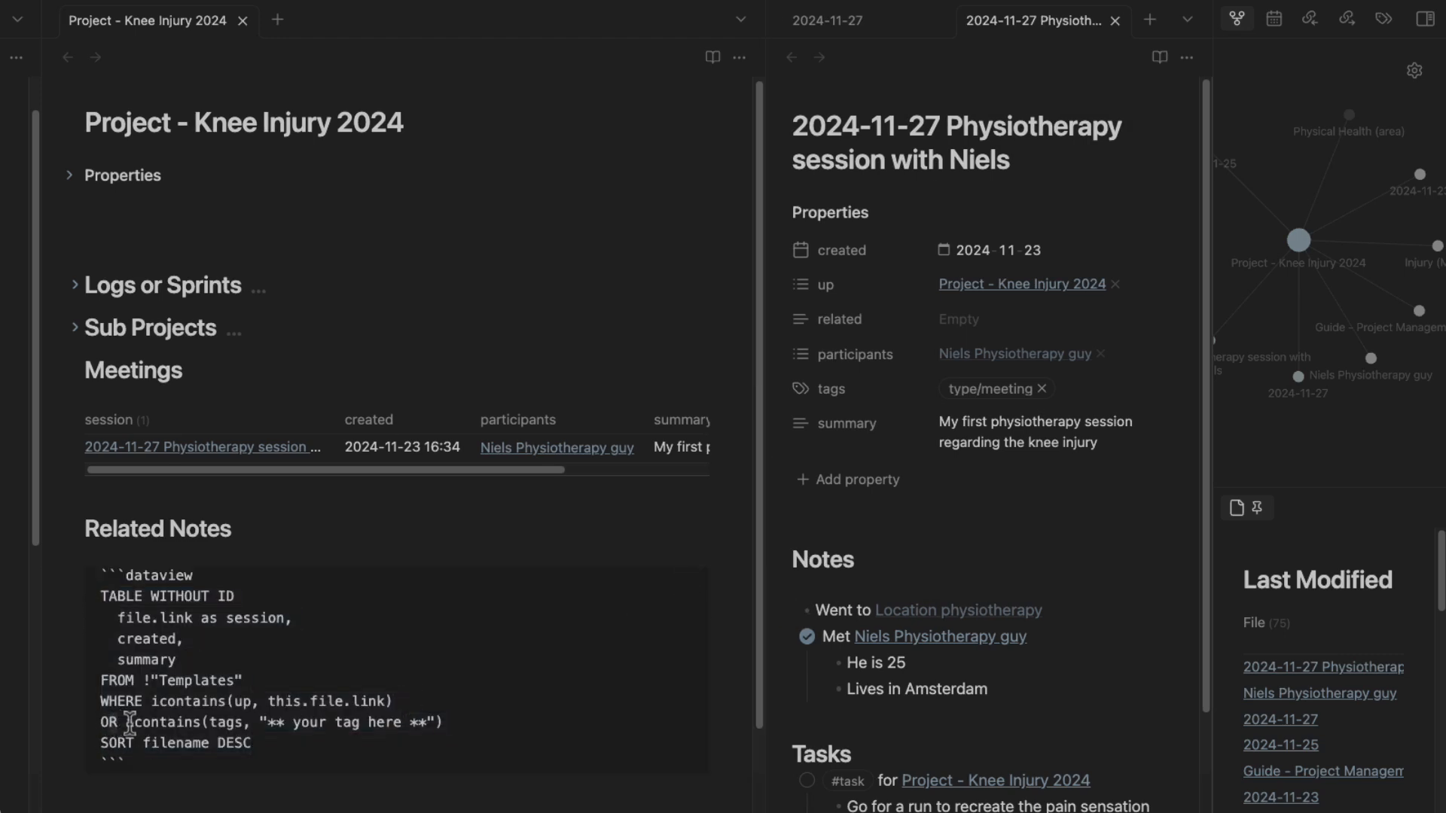
drag(153, 701, 424, 708)
drag(126, 722, 283, 725)
click(280, 725)
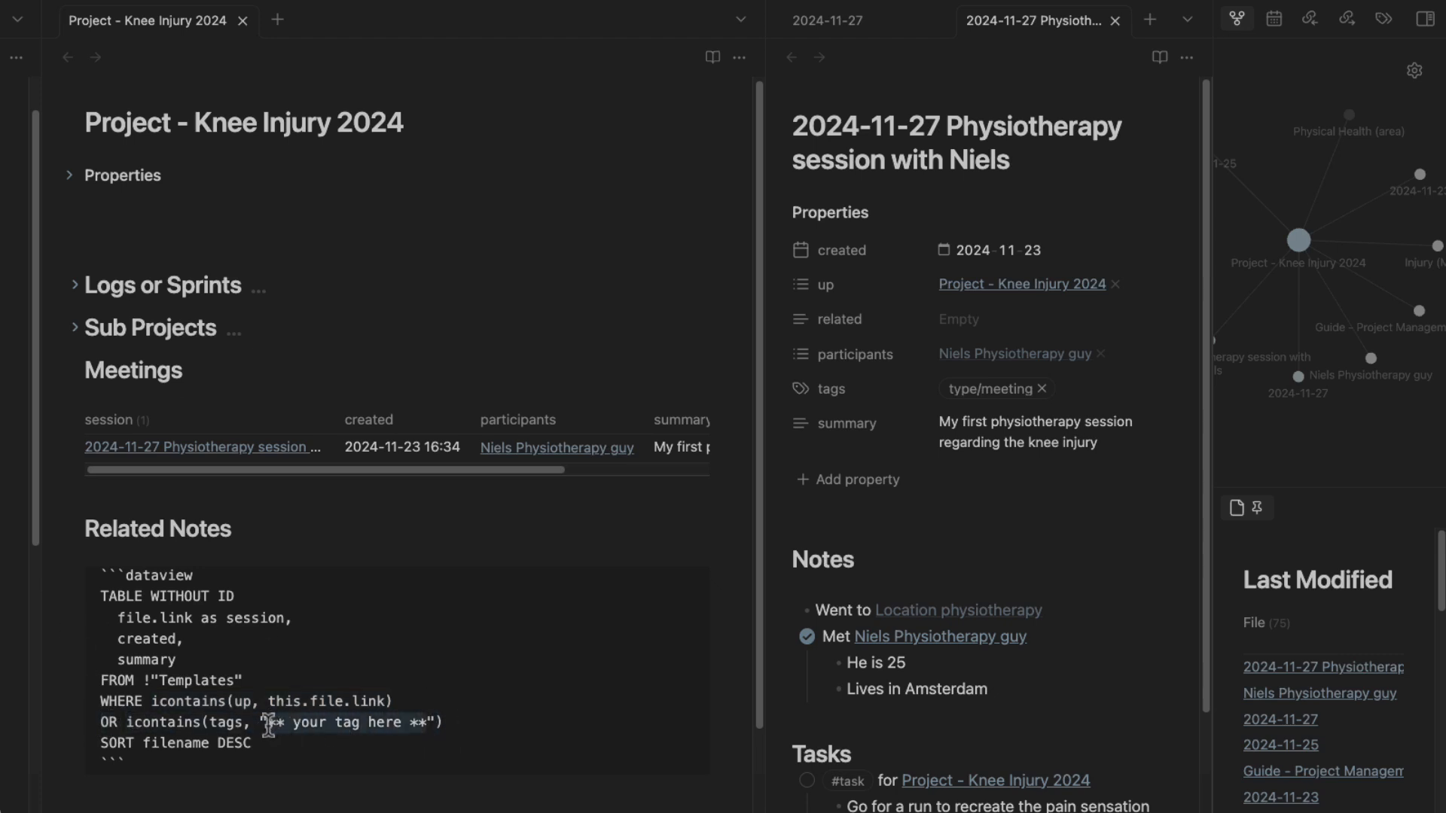
click(447, 722)
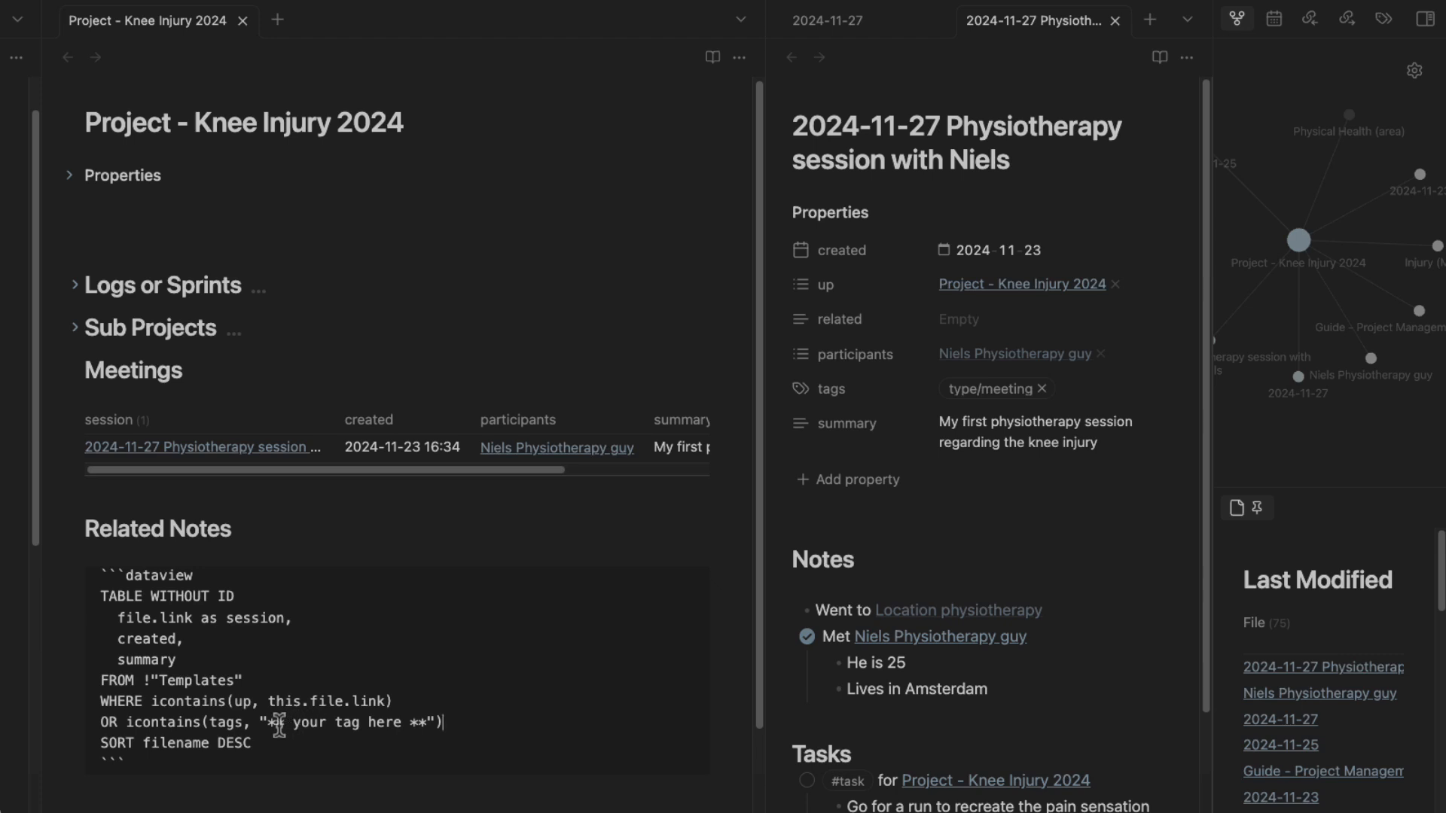
drag(267, 723, 422, 725)
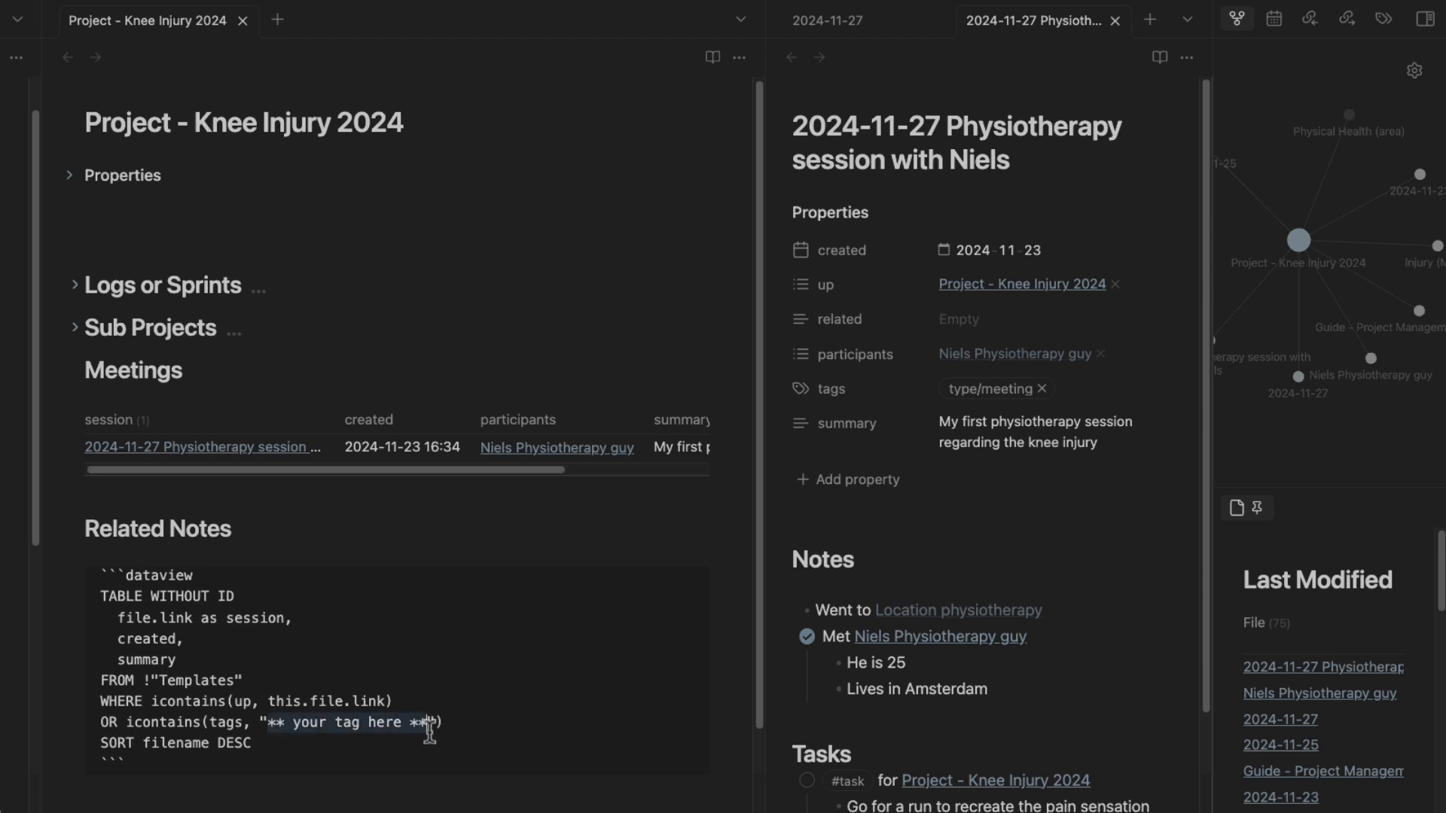
Add an AND !icontains condition on tags for #type/meeting below the OR line of the Related Notes query.
click(457, 723)
key(Return)
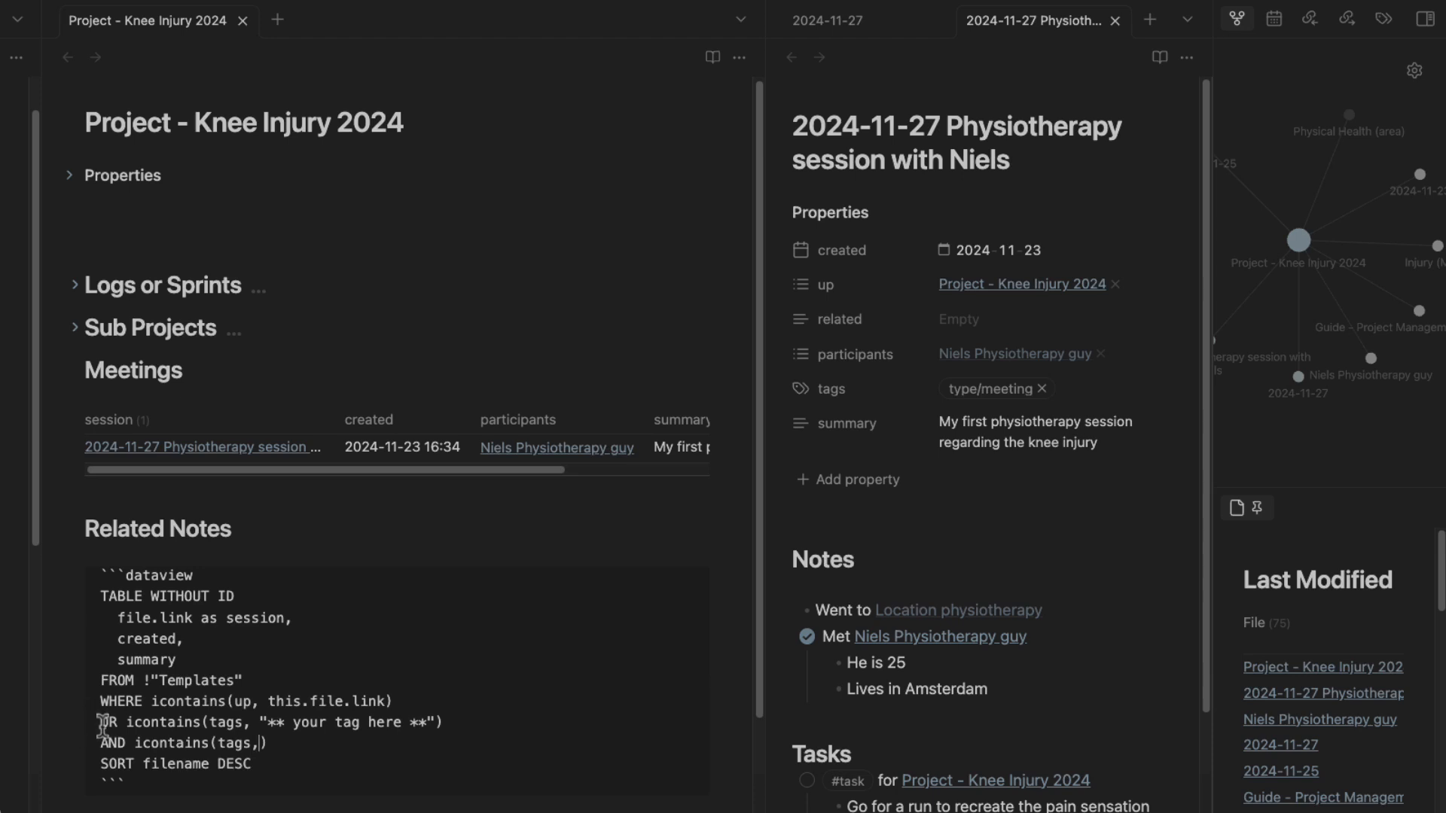
click(133, 743)
text(!)
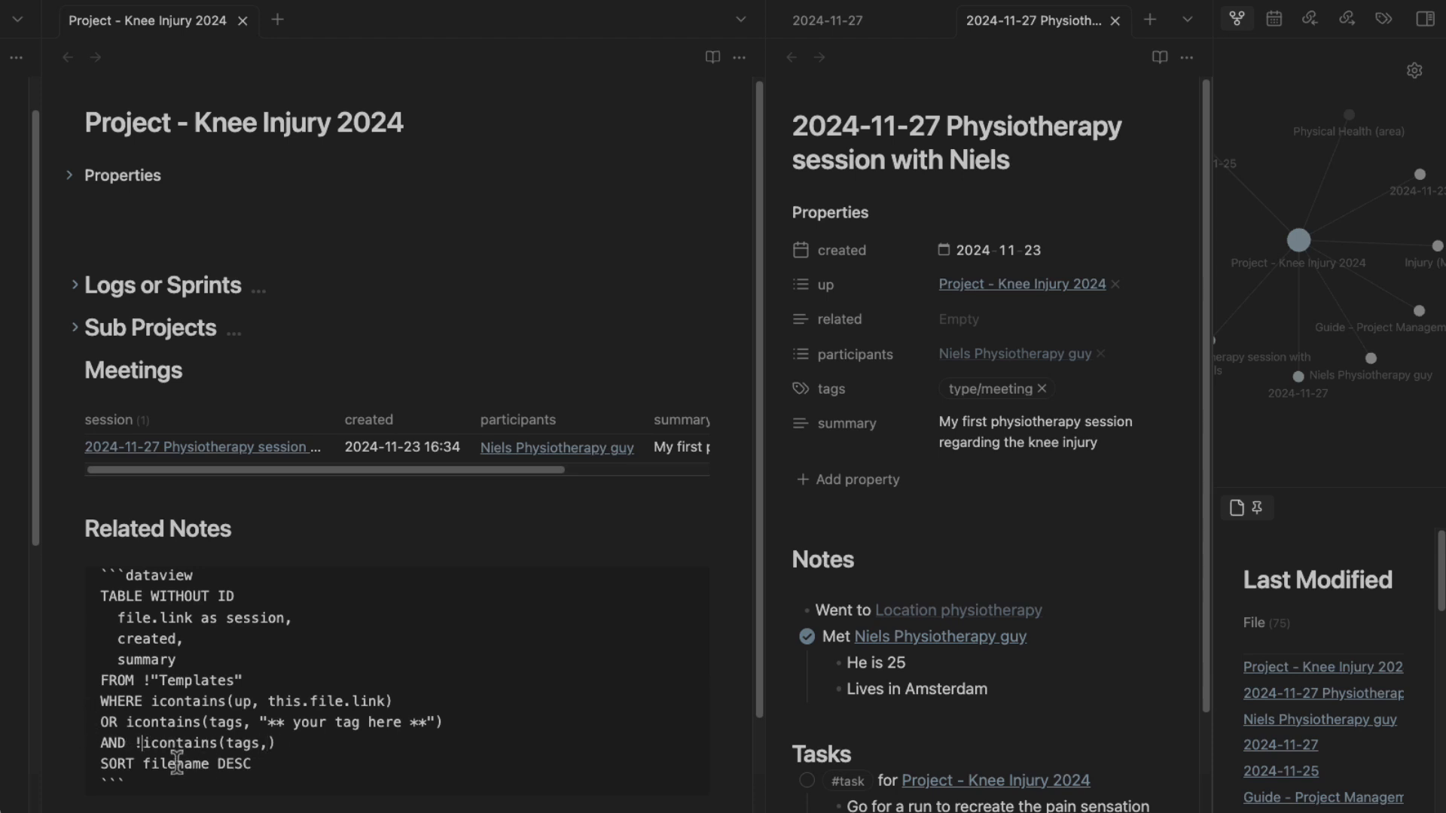
scroll(218, 744, down, 3)
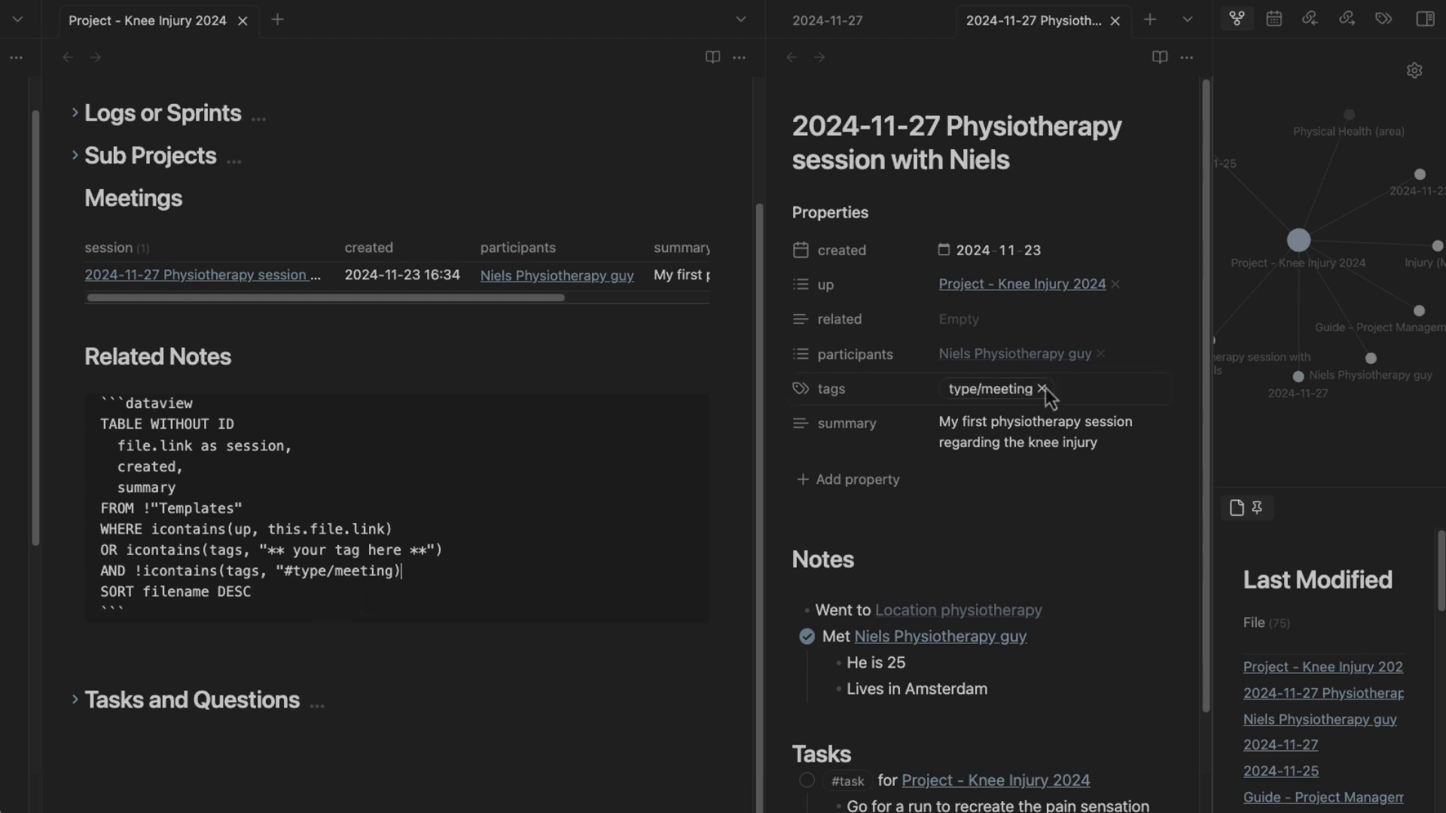
Add the tag type/physio-session to the physiotherapy meeting note's tags property.
click(1074, 388)
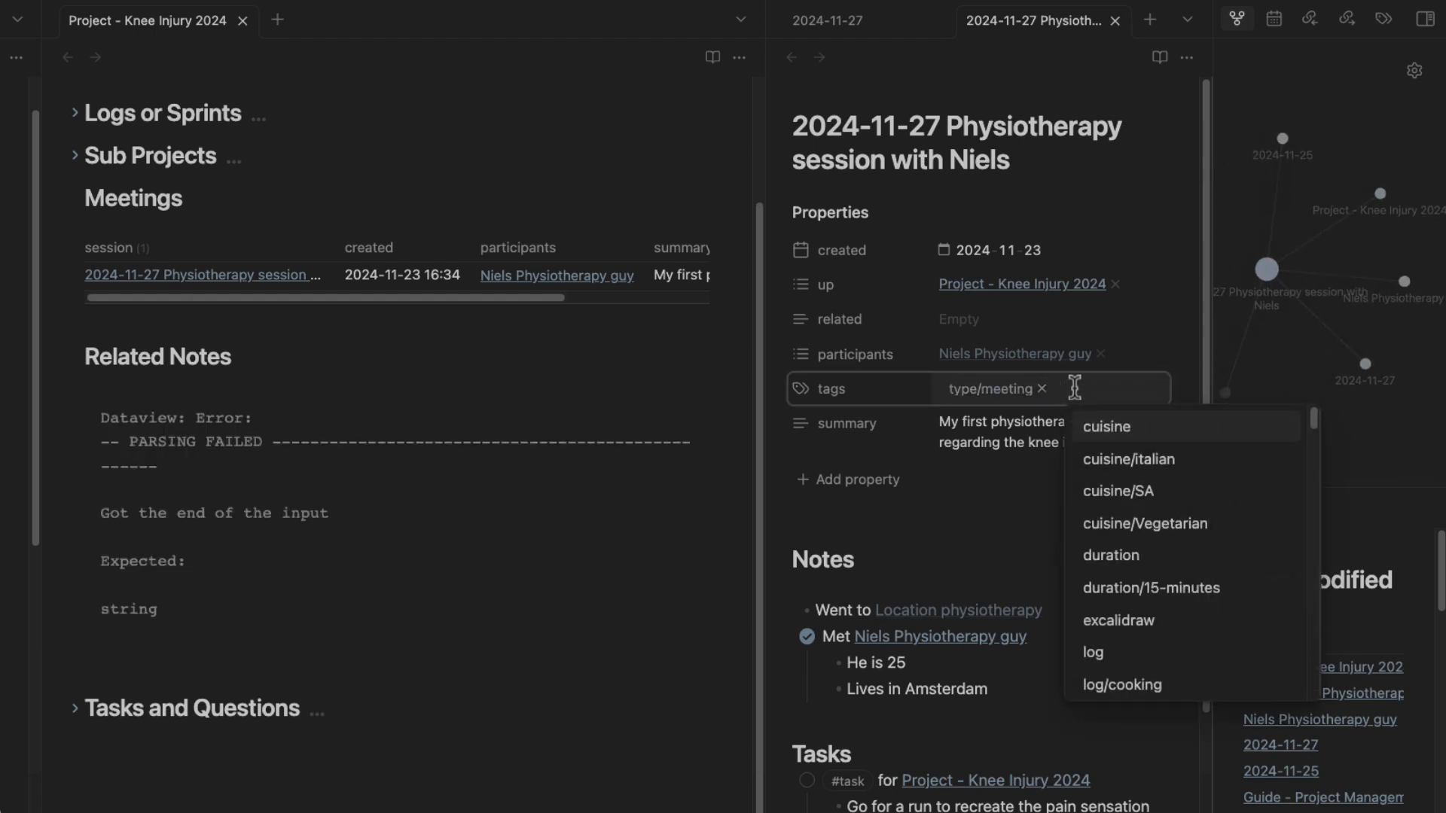
text(#type/phy)
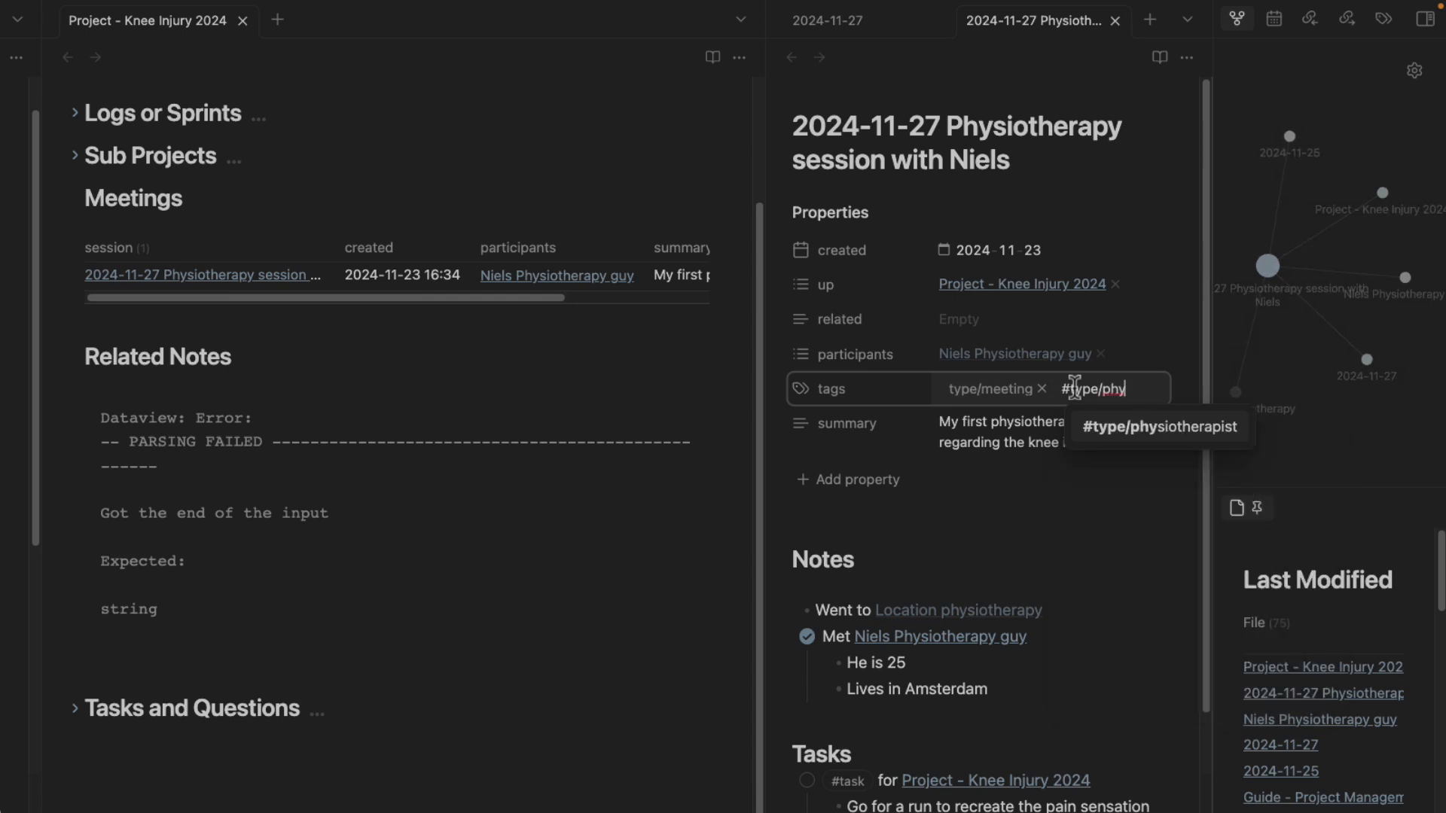
text(sio-session)
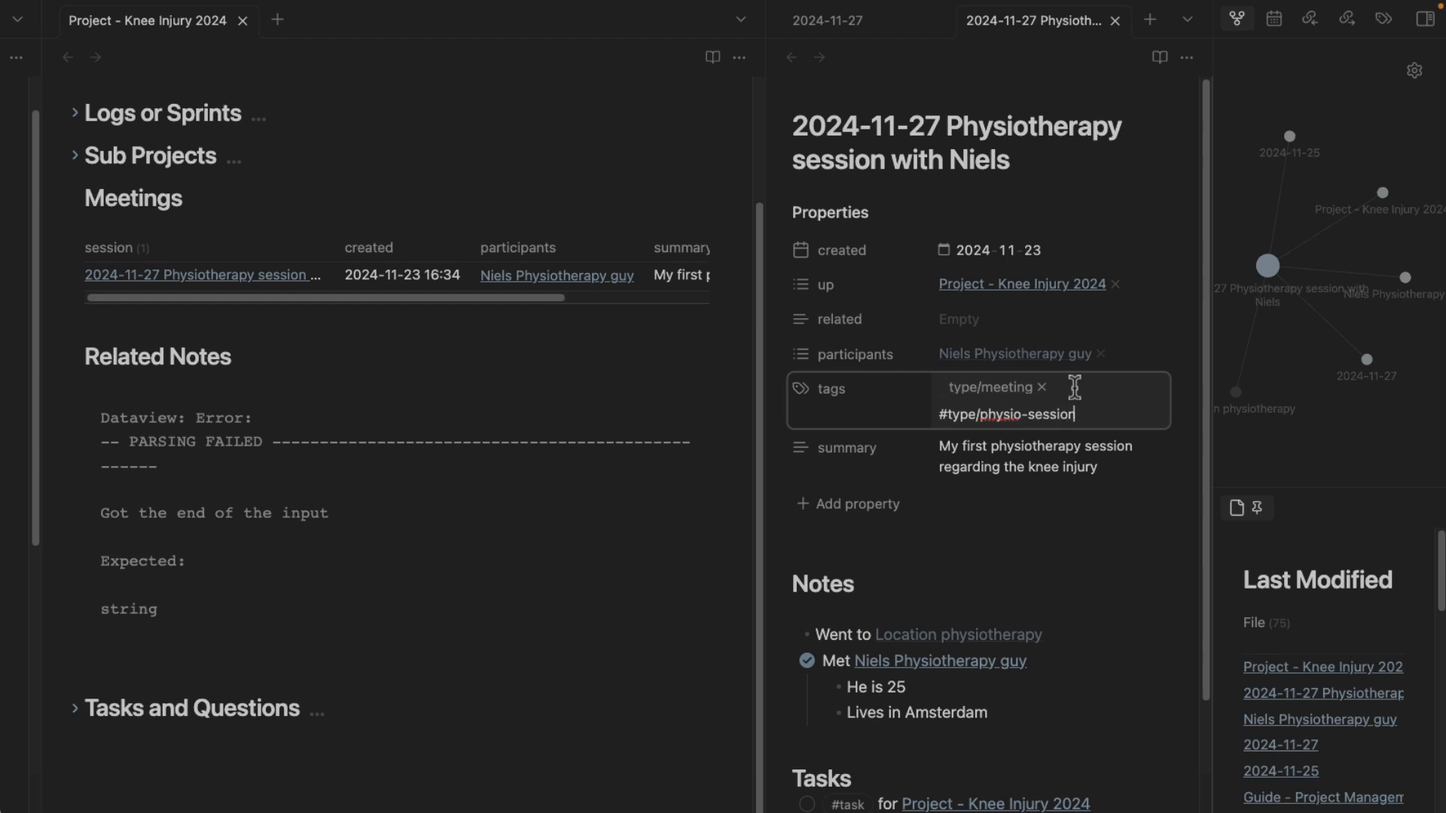
key(Return)
Enclose the up condition and the OR tags condition of the Related Notes query in one pair of parentheses.
click(333, 485)
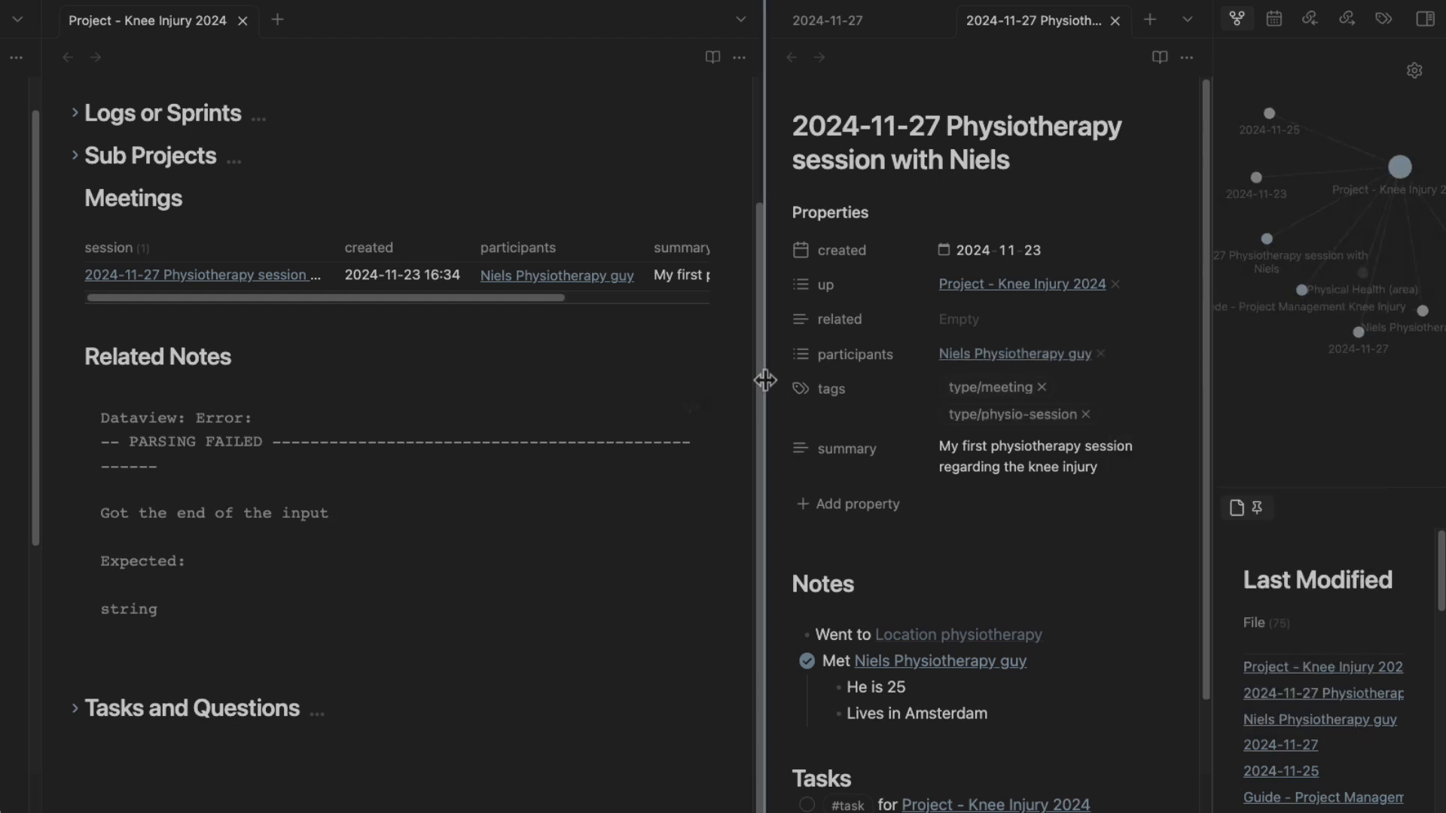
click(691, 408)
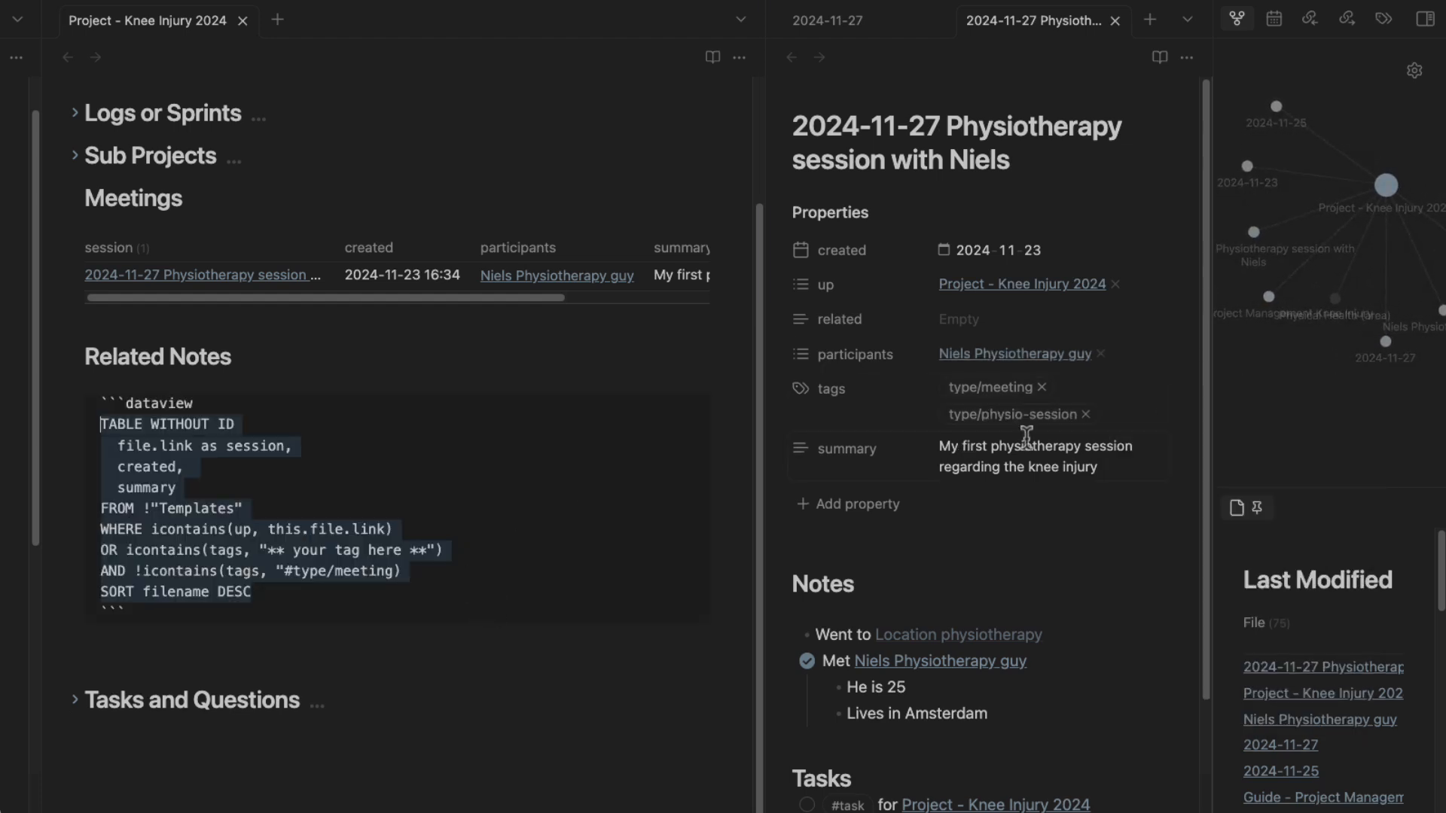
click(395, 571)
key(BackSpace)
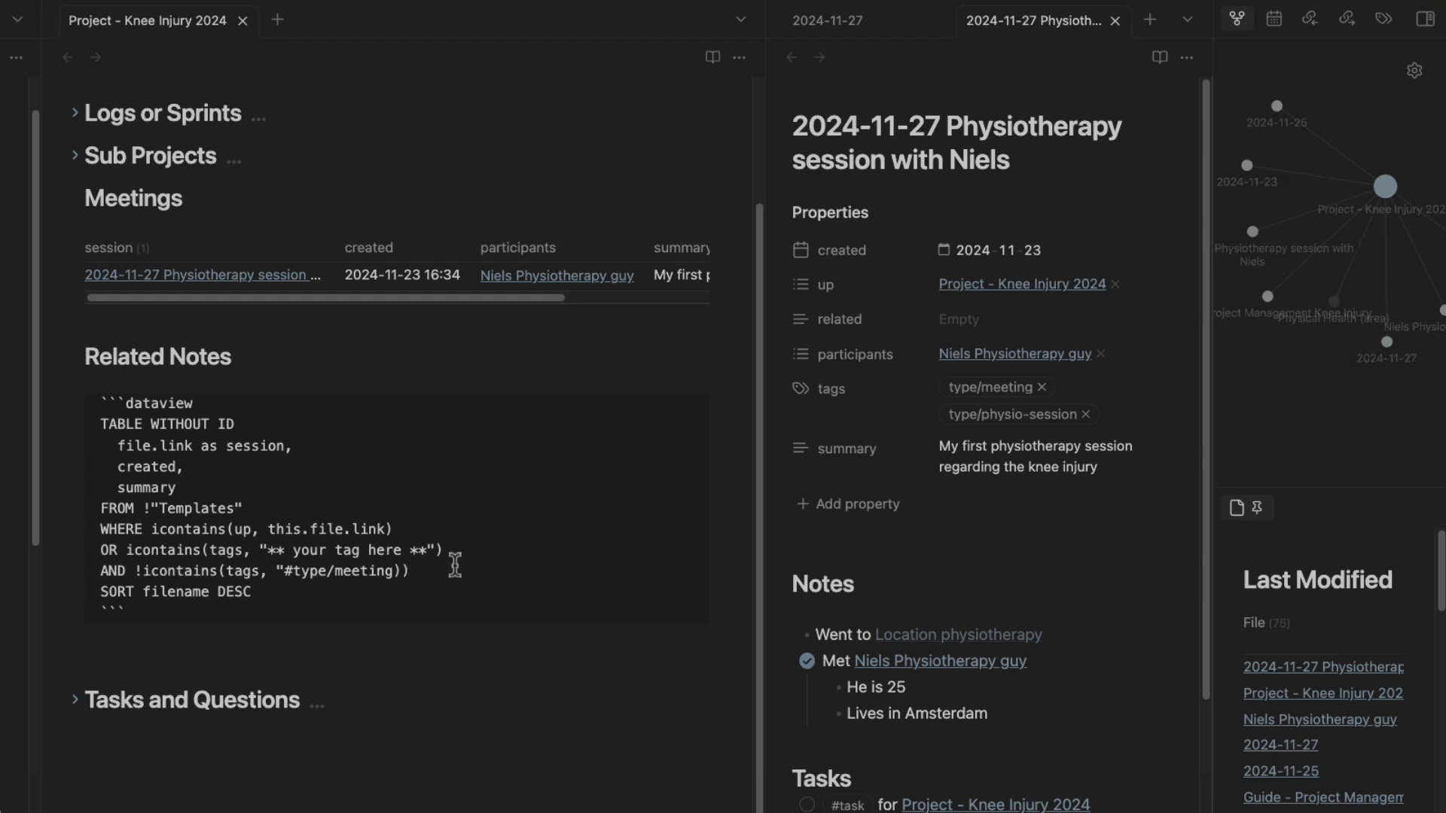
key(ctrl+e)
key(ctrl+e)
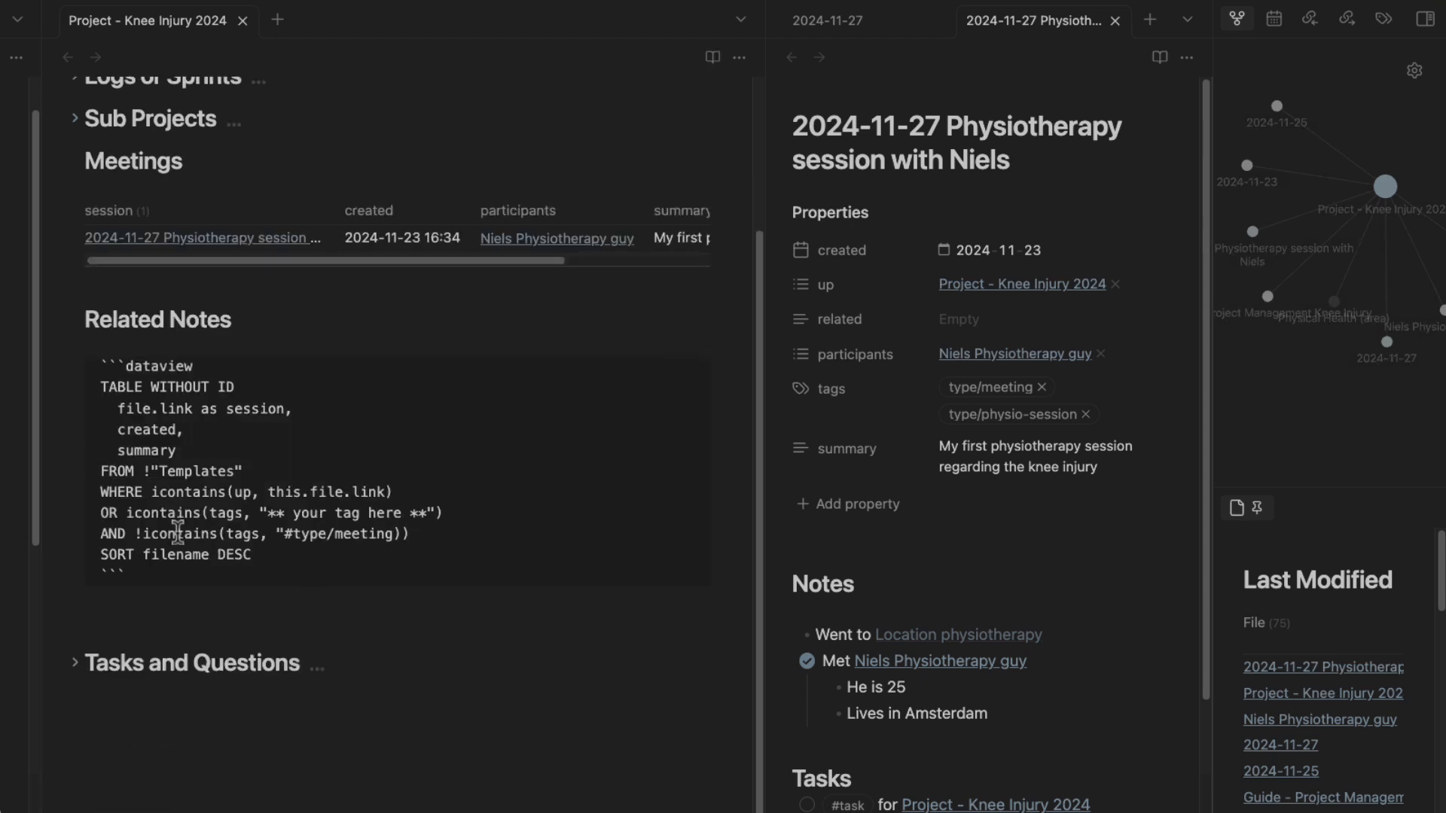
click(150, 493)
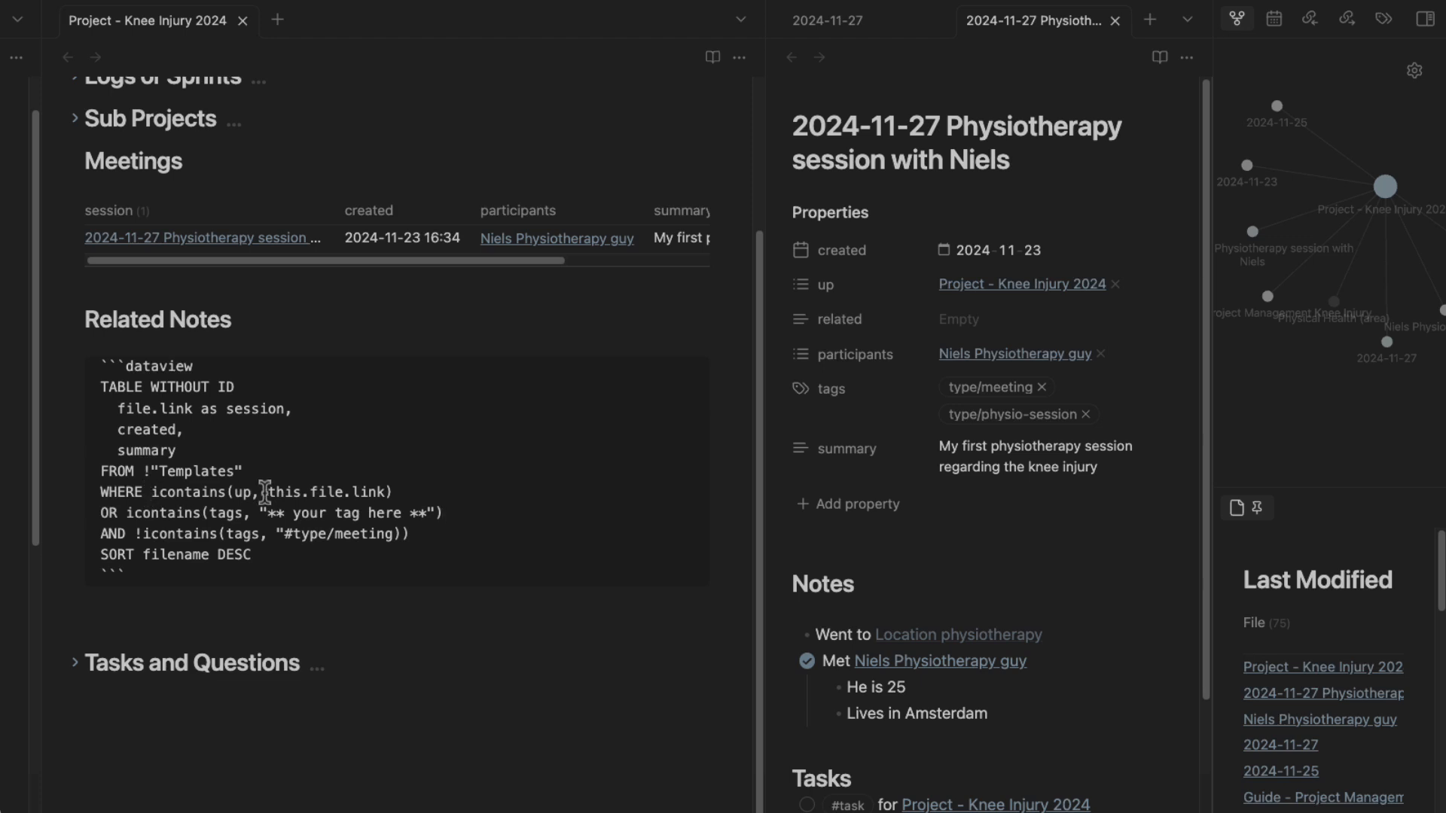
text(()
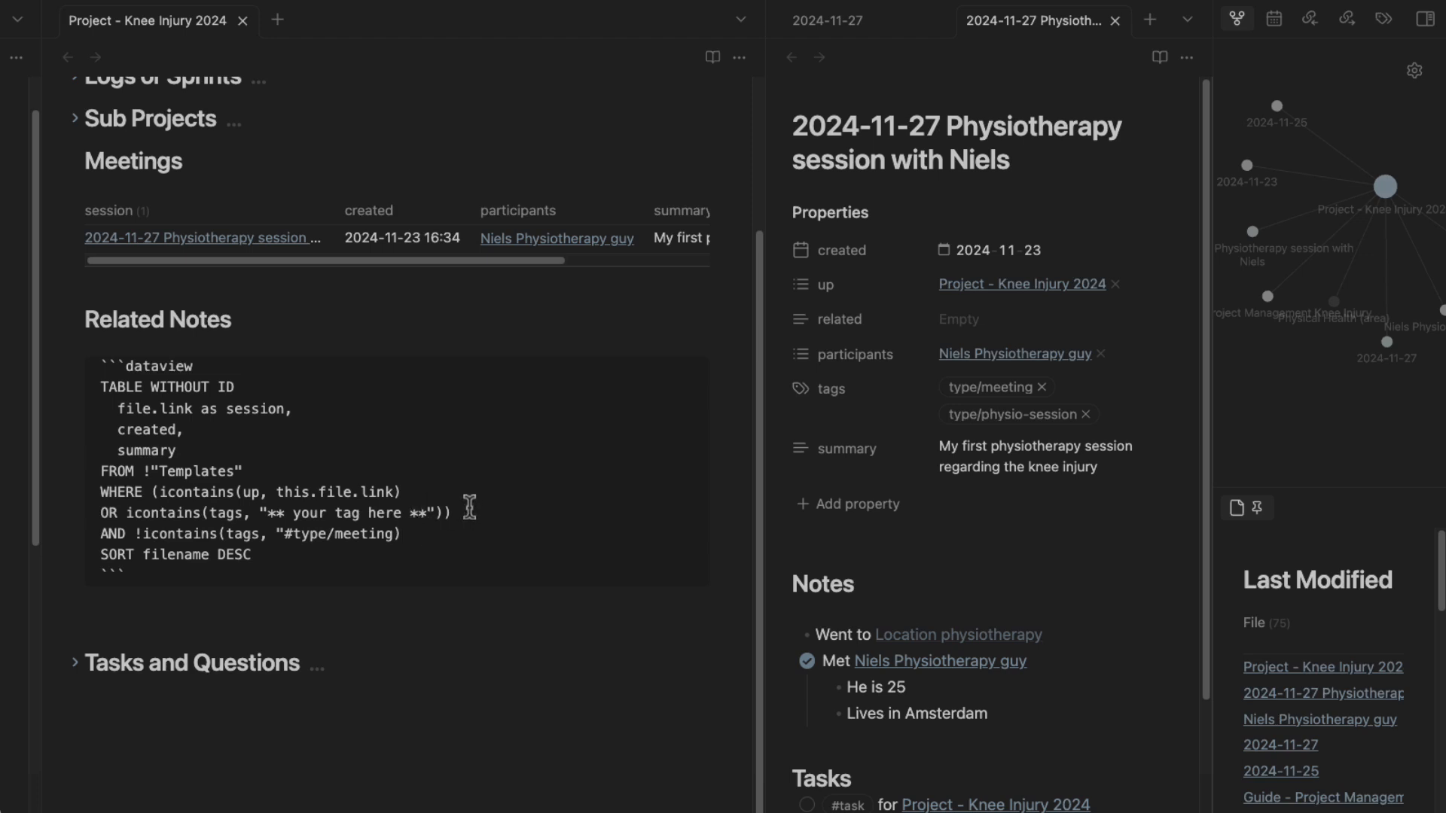
Highlight the parenthesized OR conditions, the !icontains meeting condition and the AND operator joining them.
drag(451, 513, 151, 493)
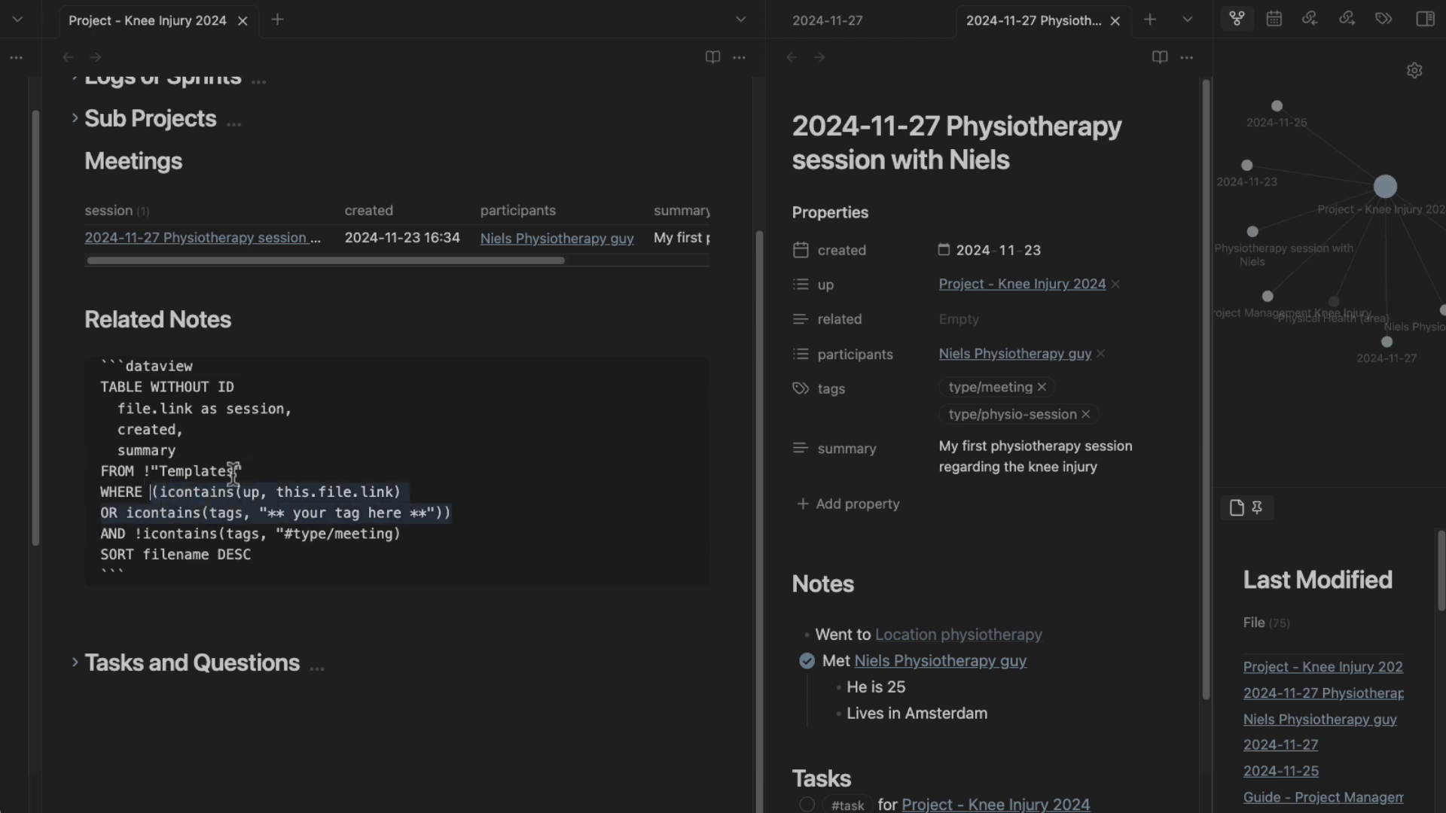
click(134, 536)
text(!)
drag(134, 536, 411, 541)
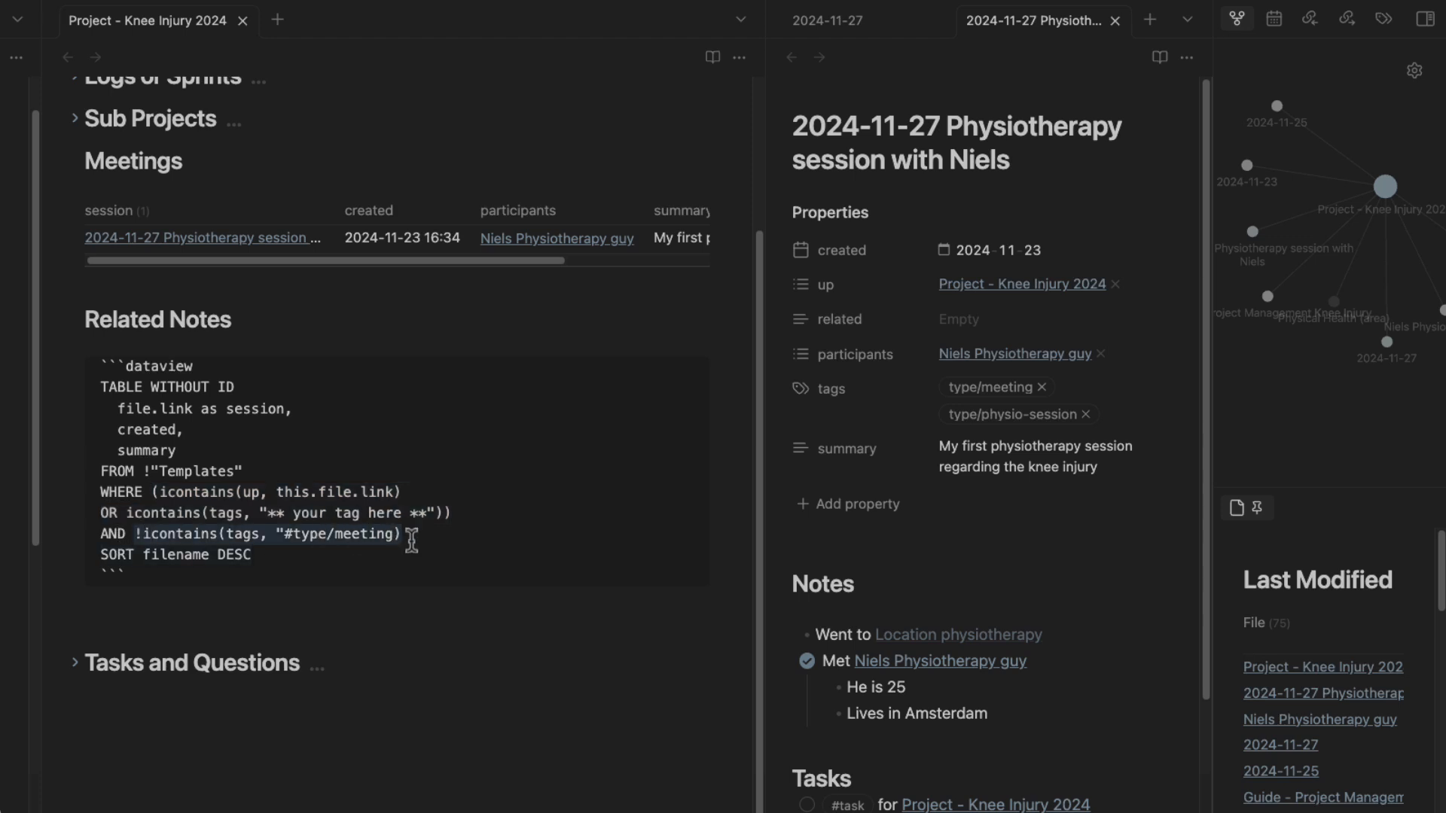
double_click(113, 534)
mouse_move(450, 513)
mouse_down()
mouse_move(154, 494)
mouse_move(226, 535)
mouse_move(437, 537)
mouse_up()
key(BackSpace)
Add the missing closing quote after #type/meeting in the Related Notes query and leave the block to render it.
click(549, 668)
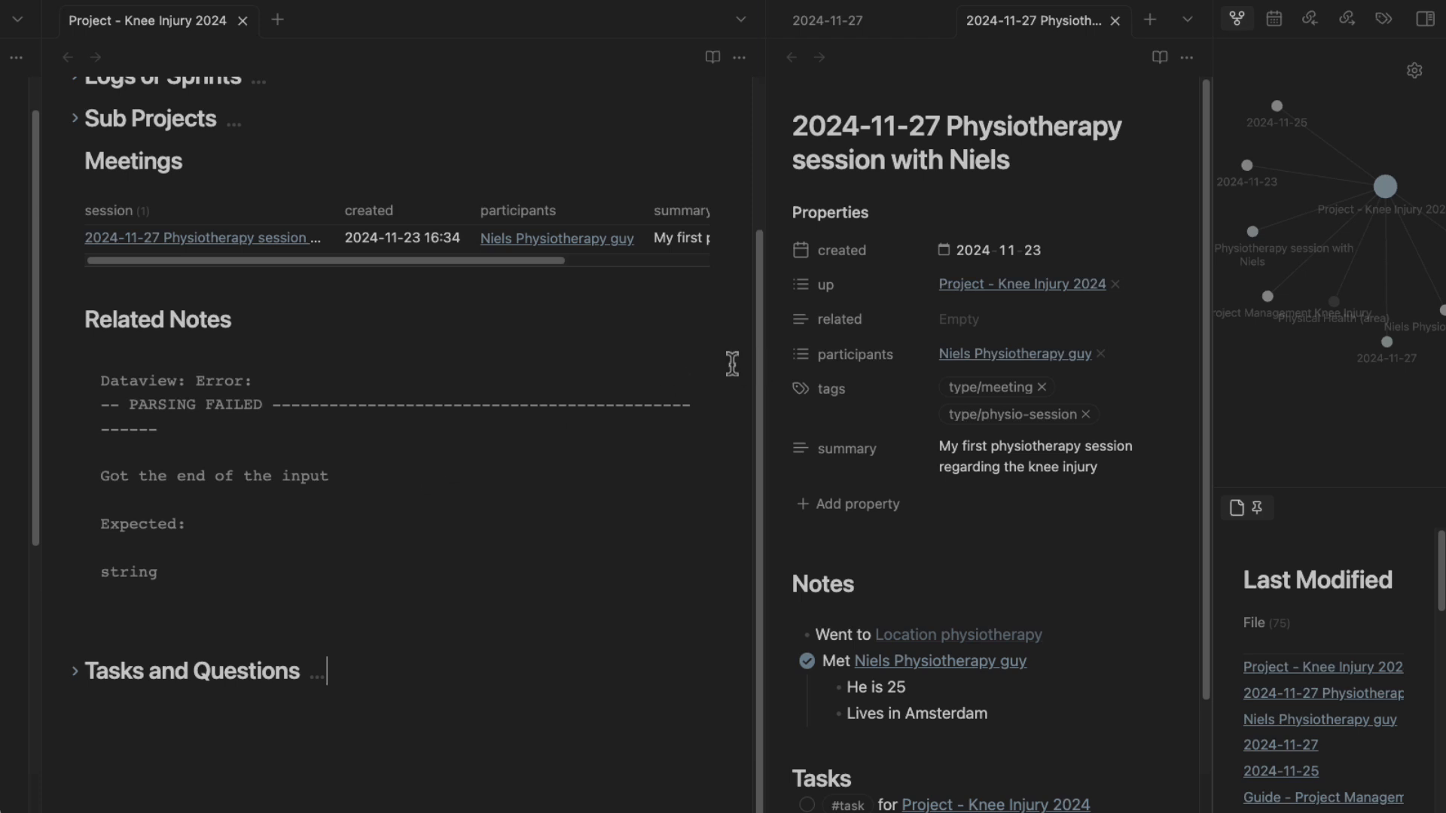
click(691, 369)
click(415, 537)
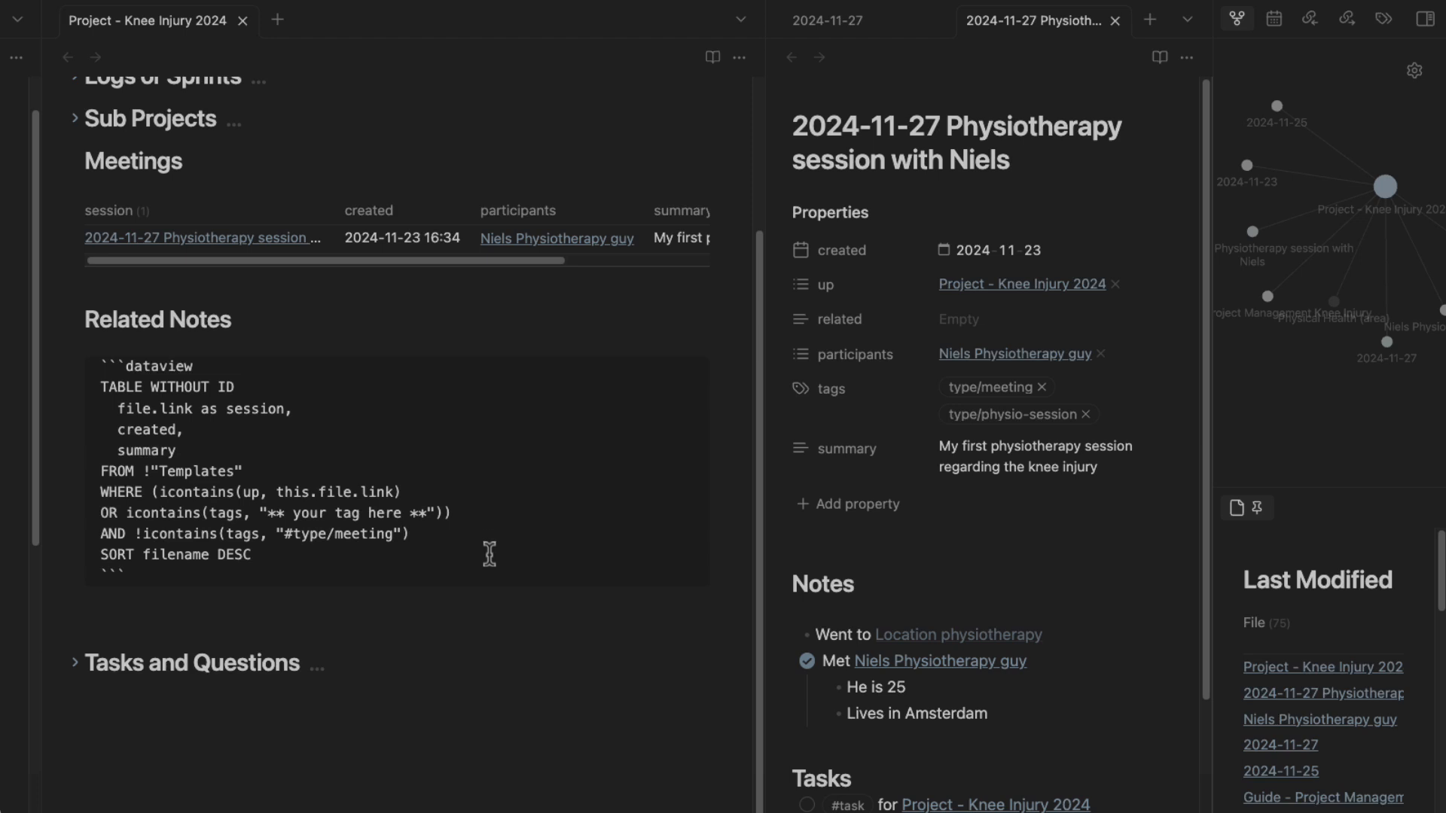
click(471, 700)
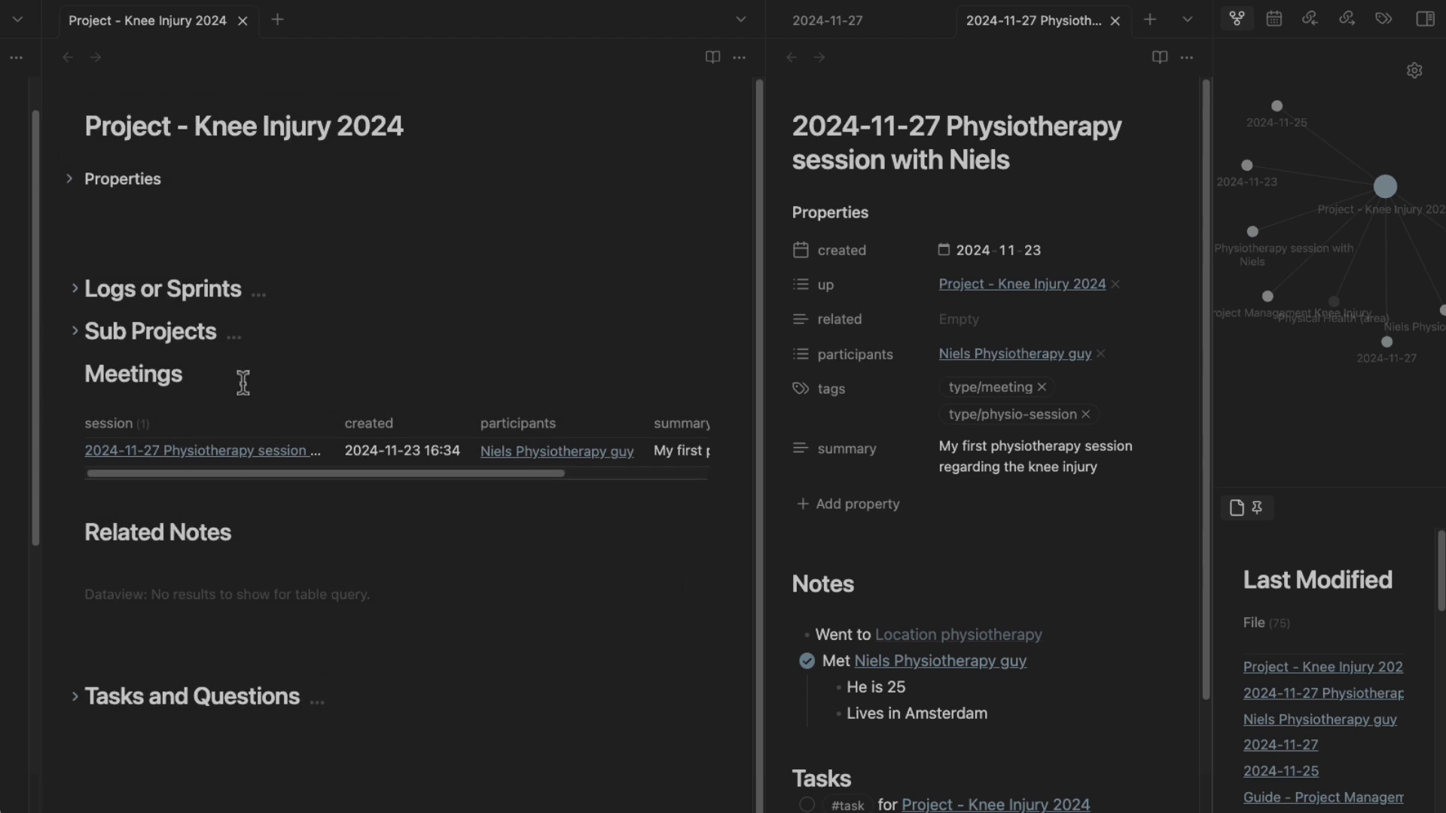
Fold the project note's Meetings and Related Notes sections and expand Tasks and Questions with its Open tasks.
click(77, 377)
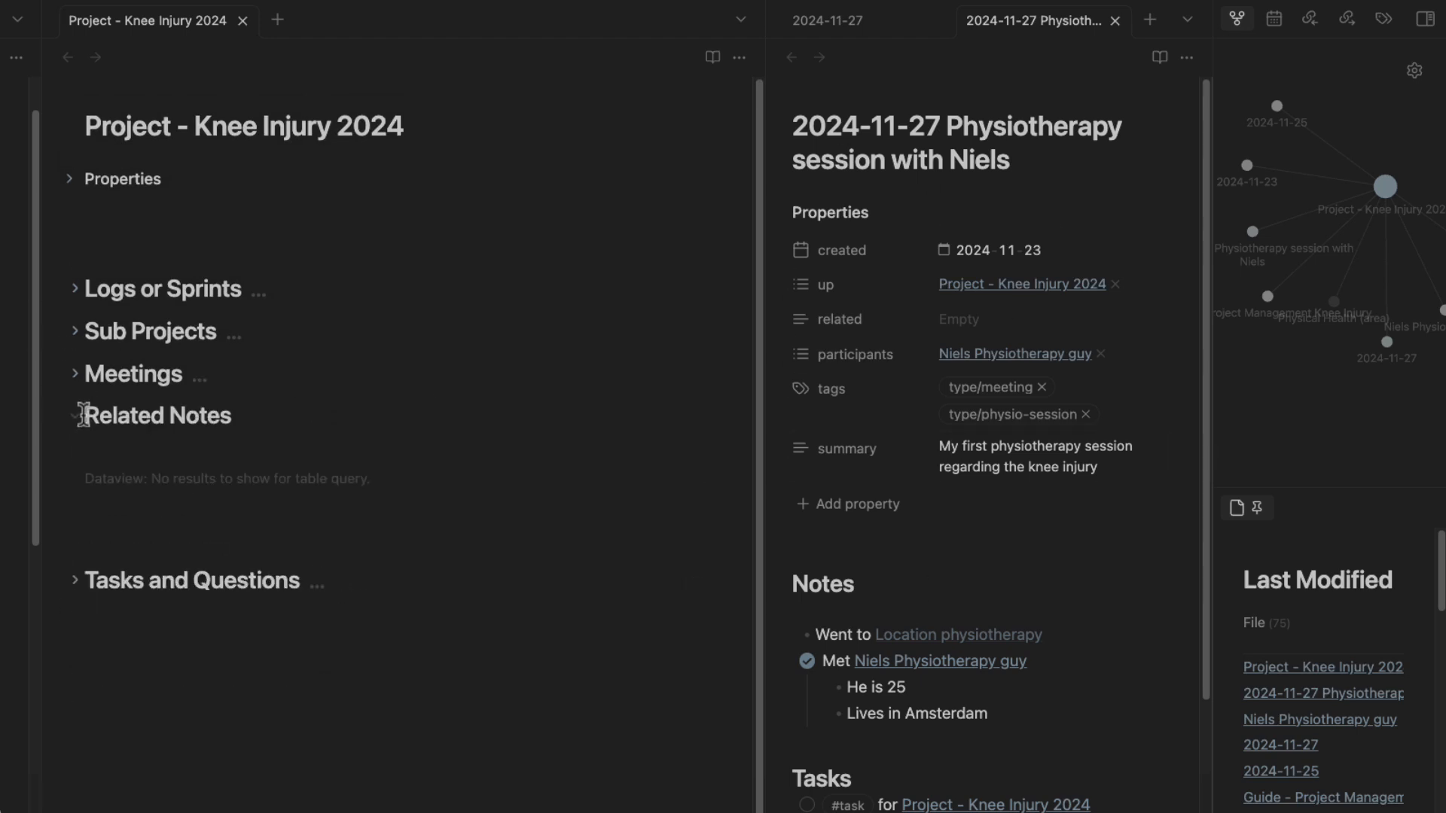
click(77, 416)
scroll(871, 625, down, 4)
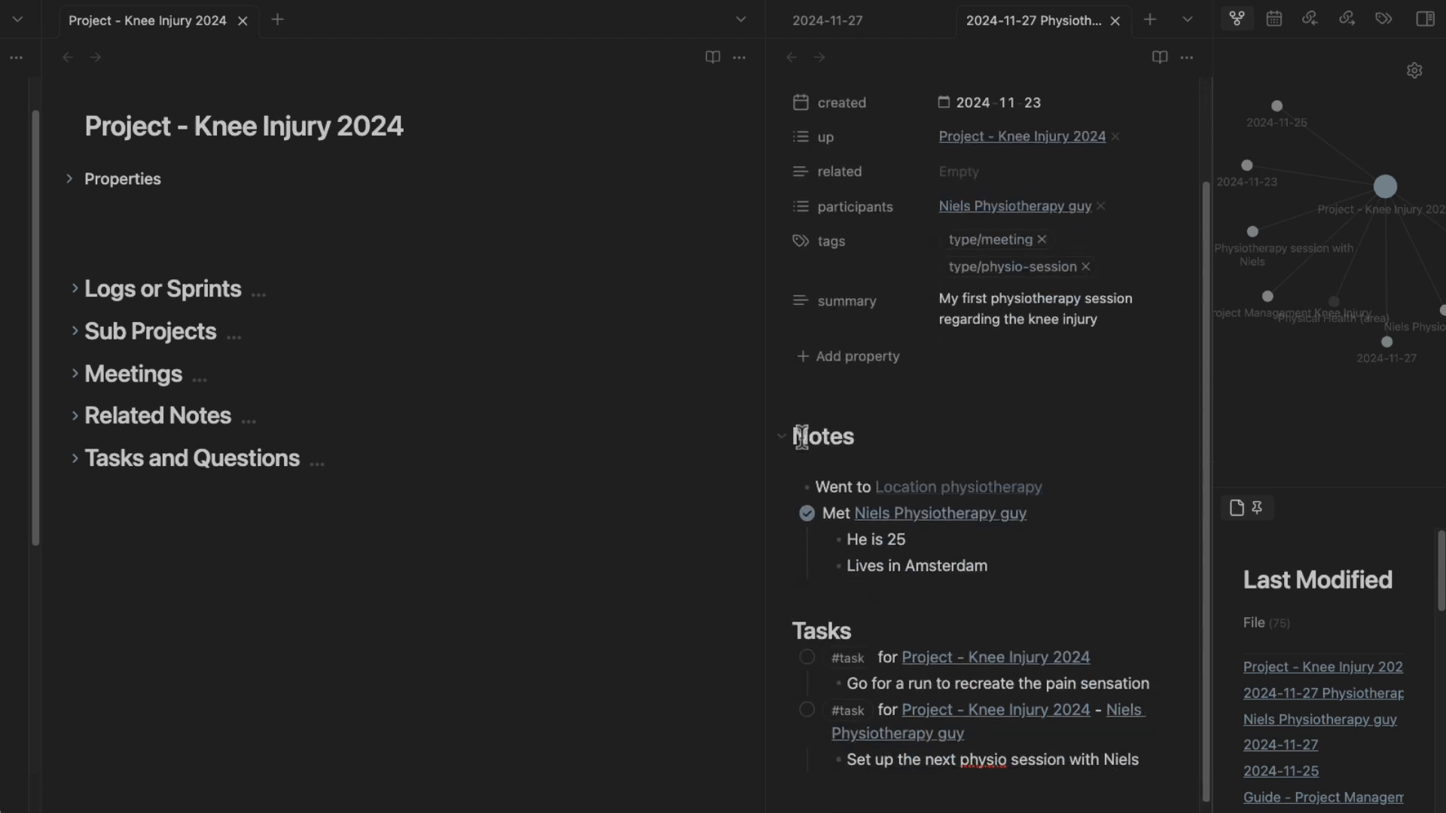
scroll(941, 708, up, 4)
drag(940, 146, 1005, 253)
scroll(979, 376, down, 6)
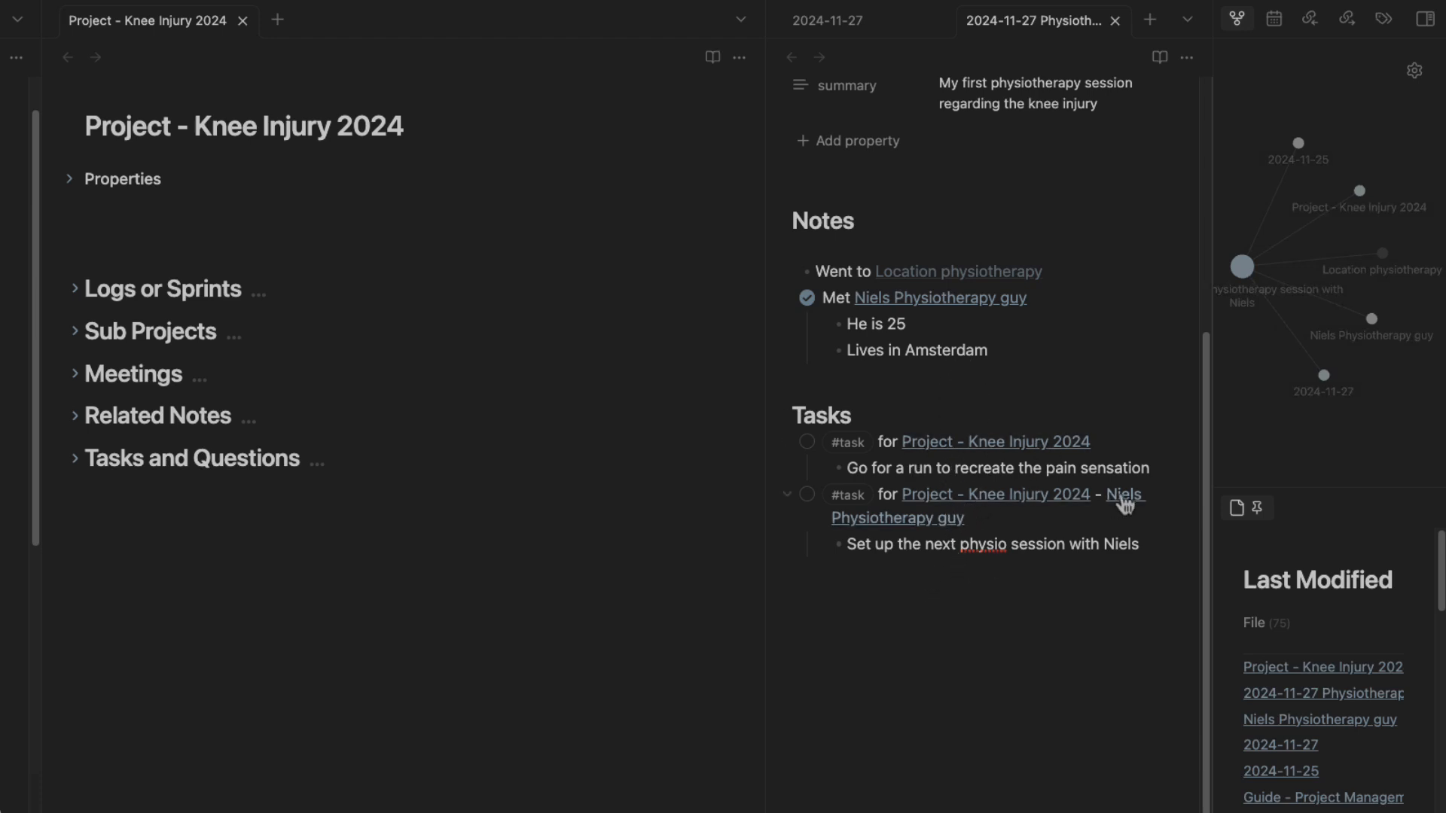
click(89, 463)
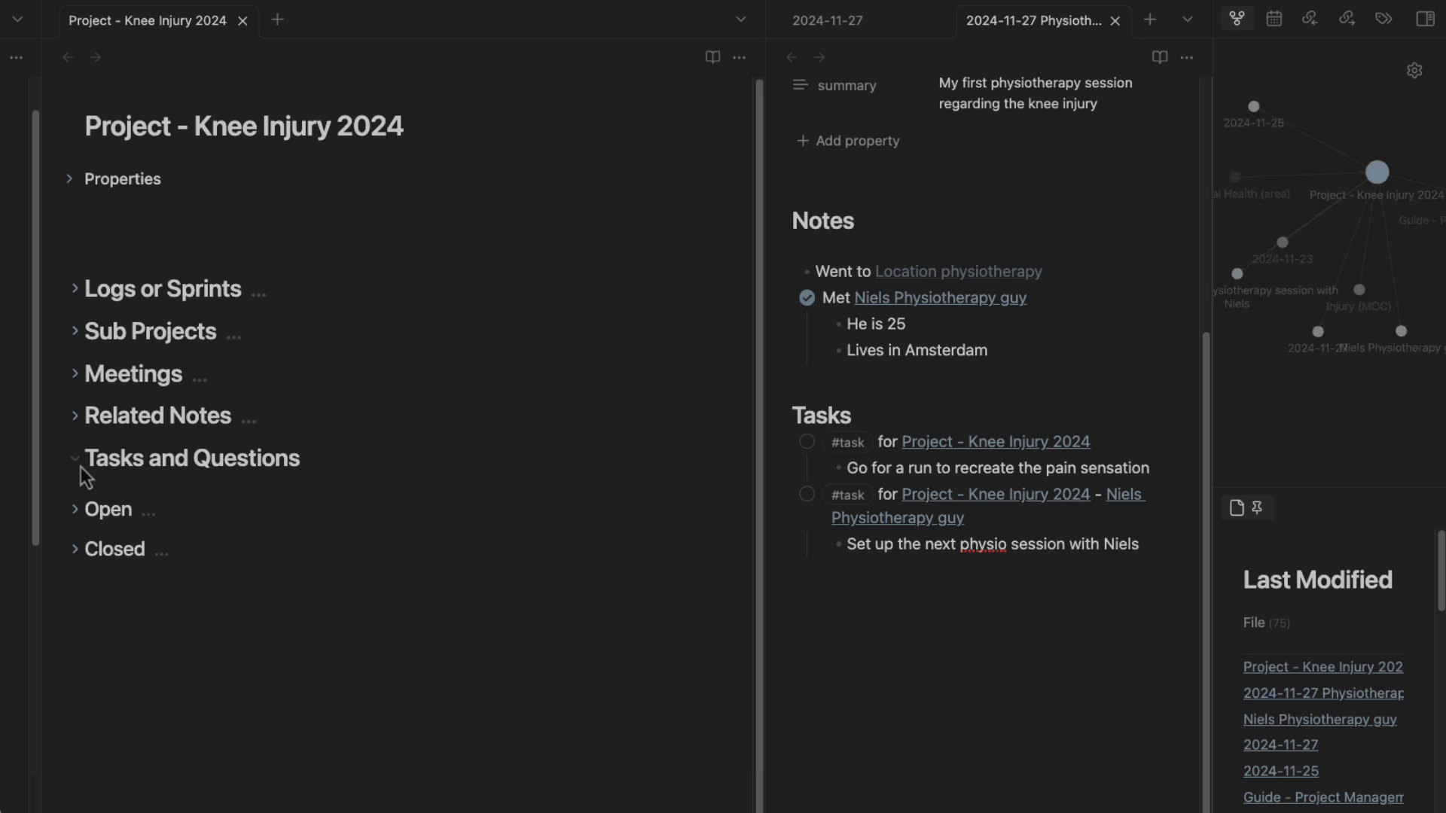
click(86, 509)
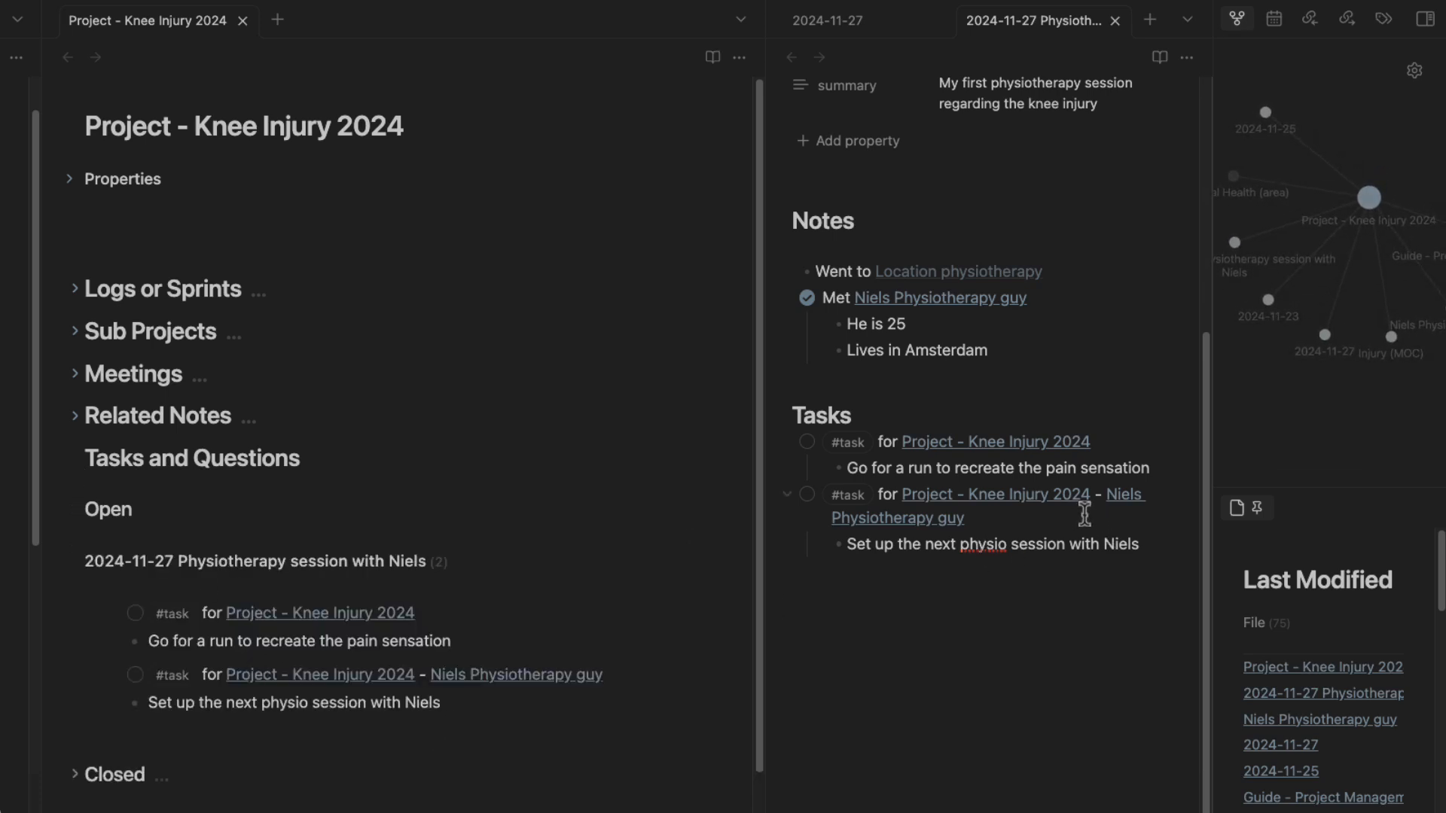
Add a sub-bullet "Finished this task on" linked to the 2024-11-27 daily note under the meeting note's next-physio-session task.
click(1158, 466)
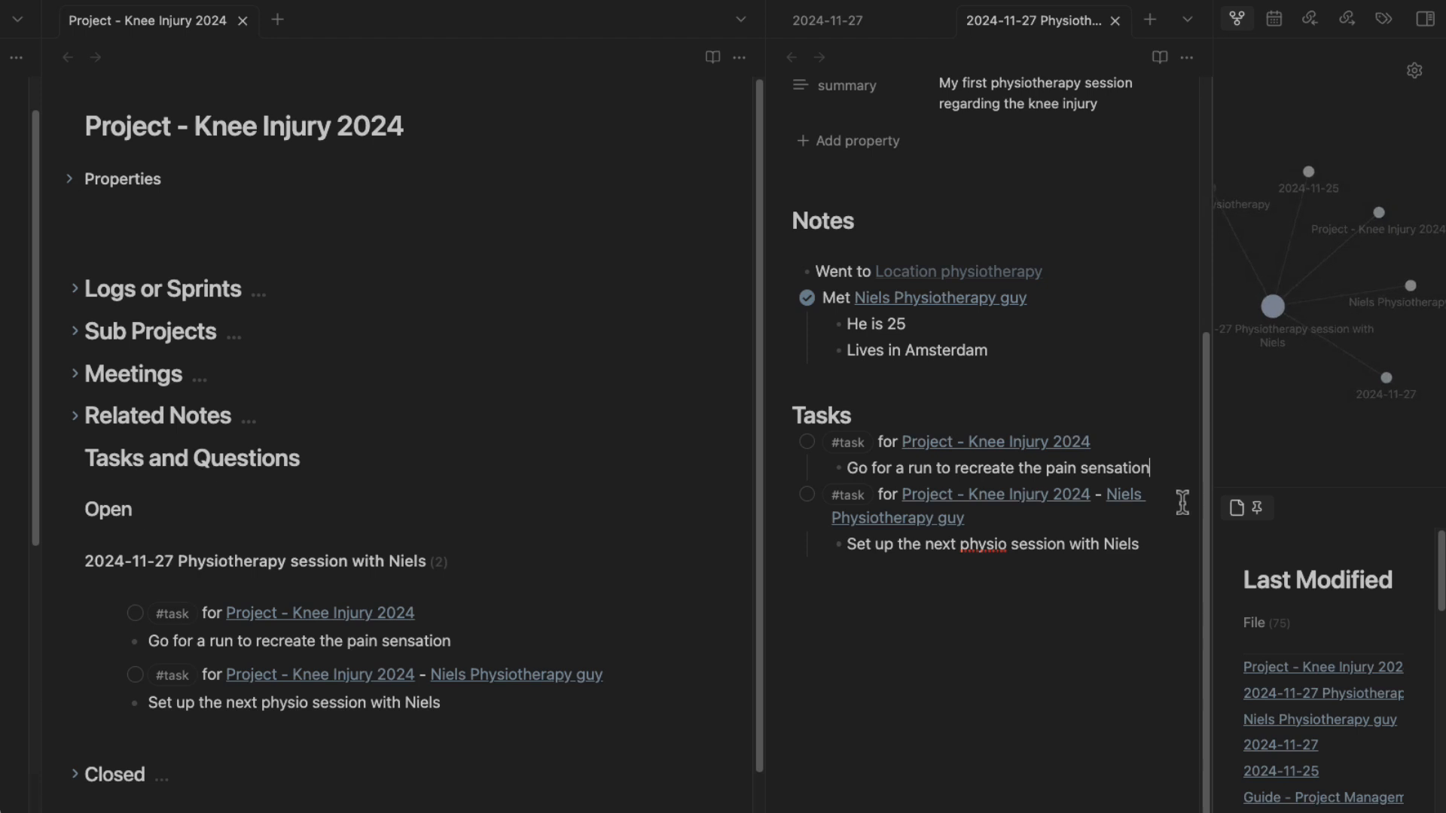
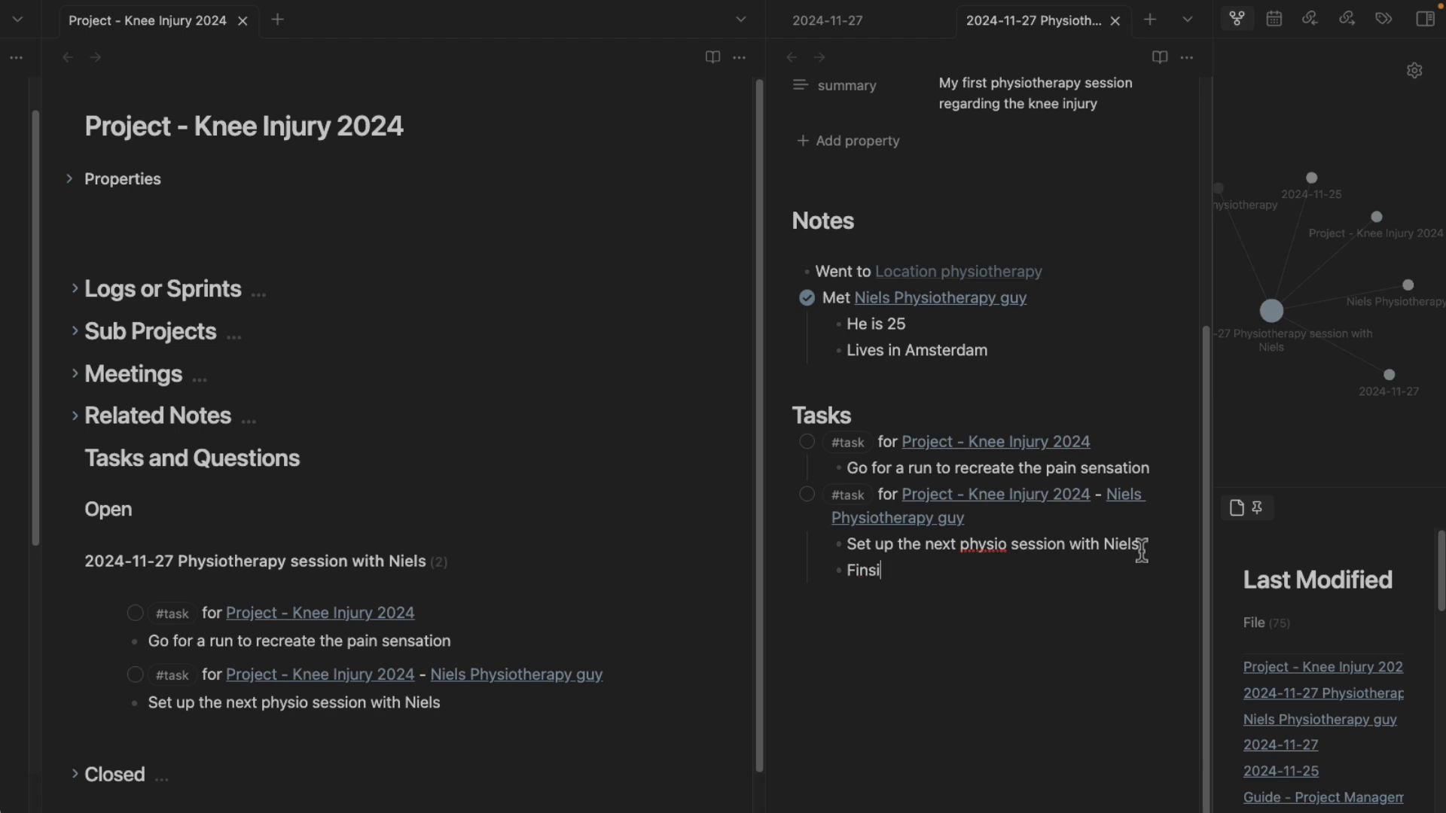
text(d this t)
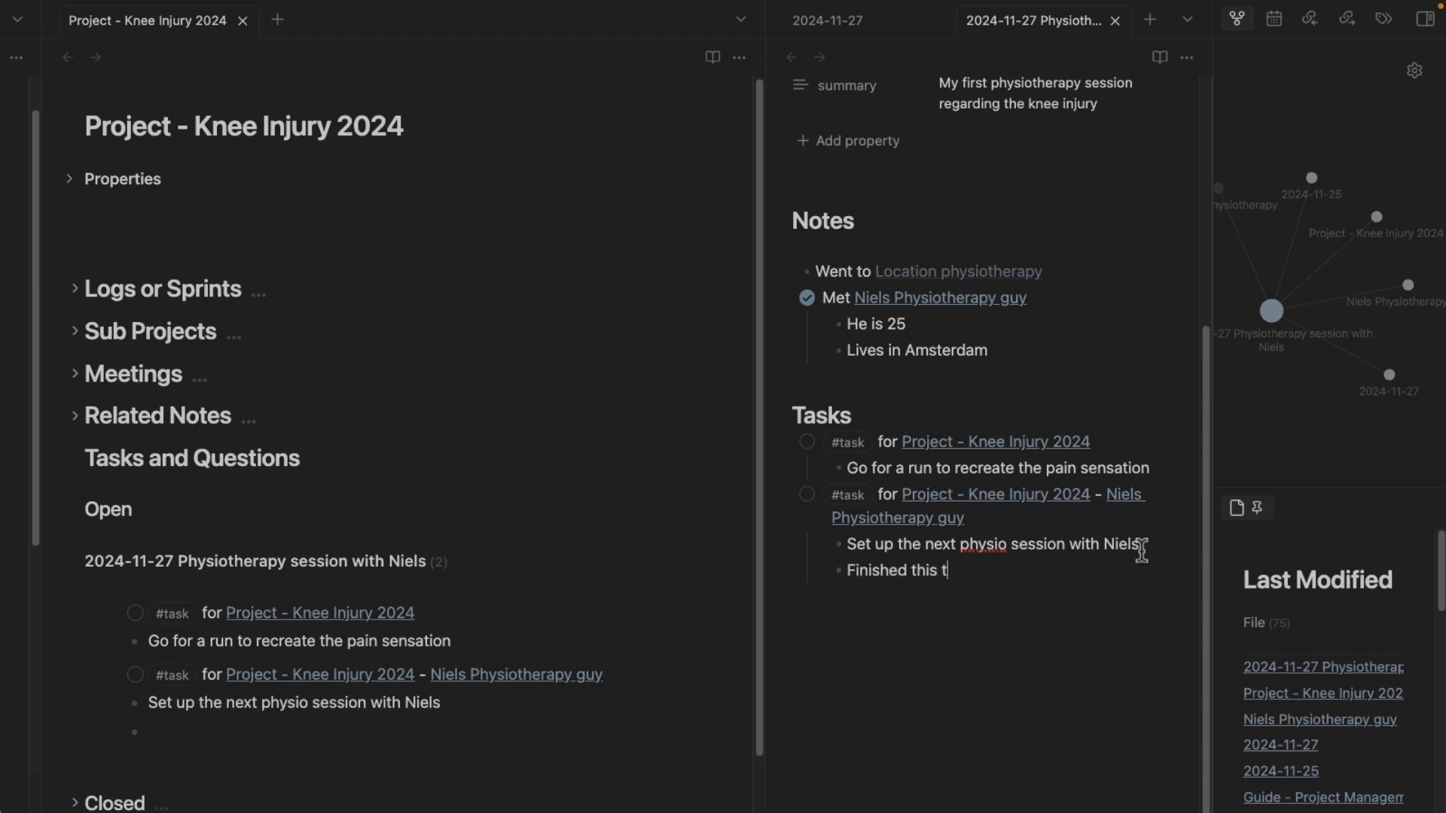
text(ask on [[2024-)
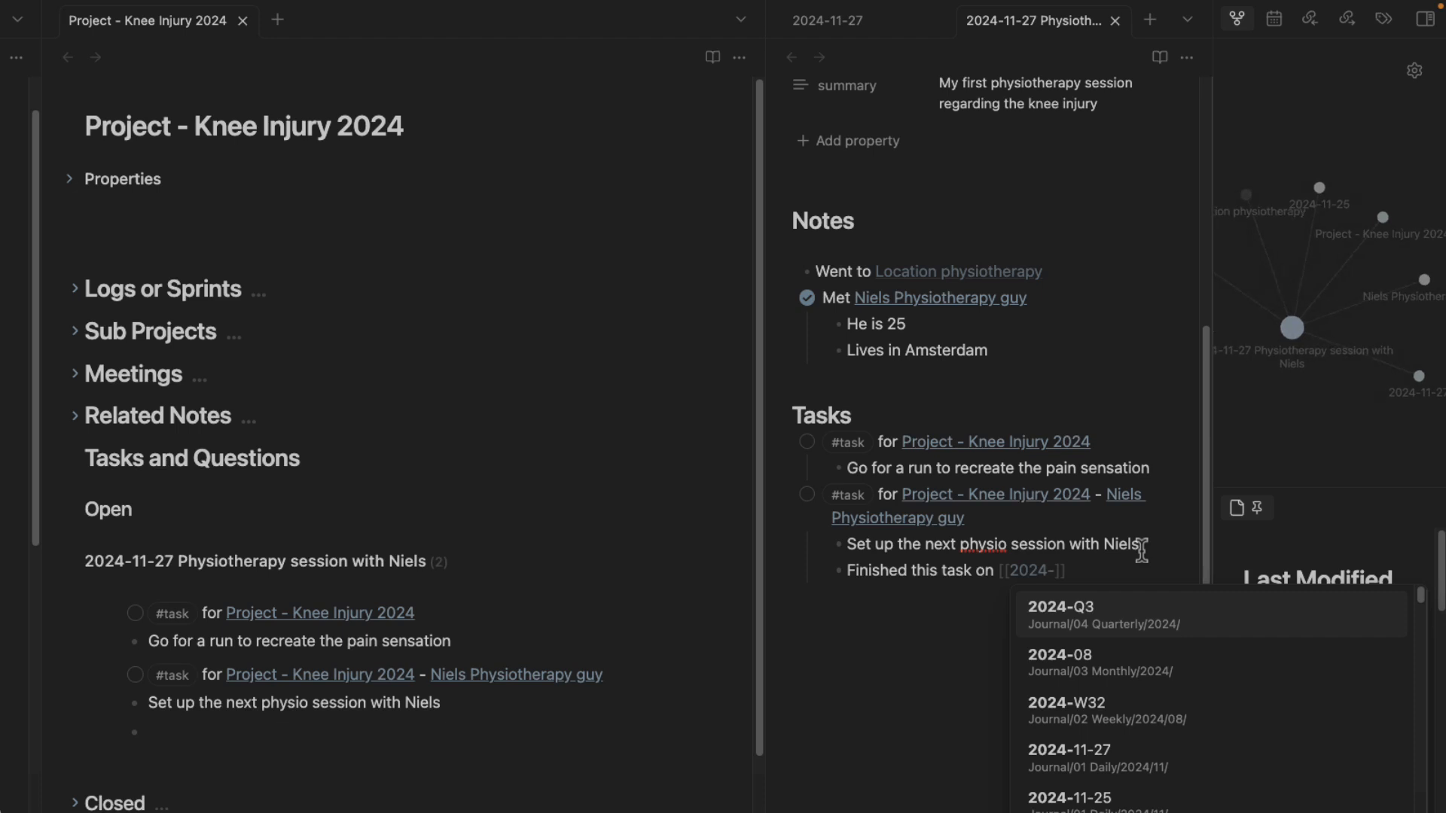
text(11-27)
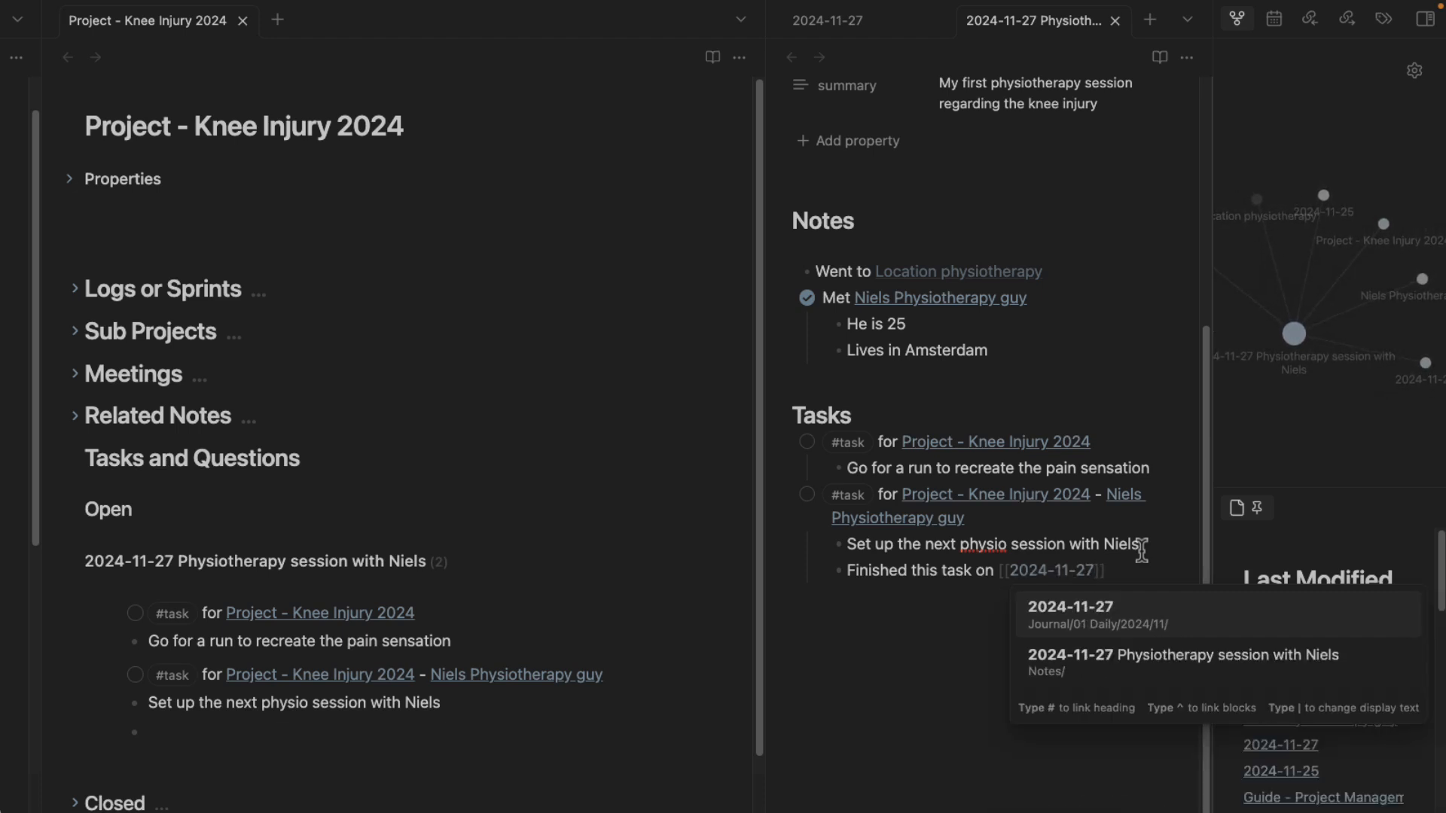
key(Return)
Nest a link to a new note, "2024-11-29 Physiotherapy session 2" with the physiotherapist's first name, beneath the finished-task bullet.
key(Return)
key(Tab)
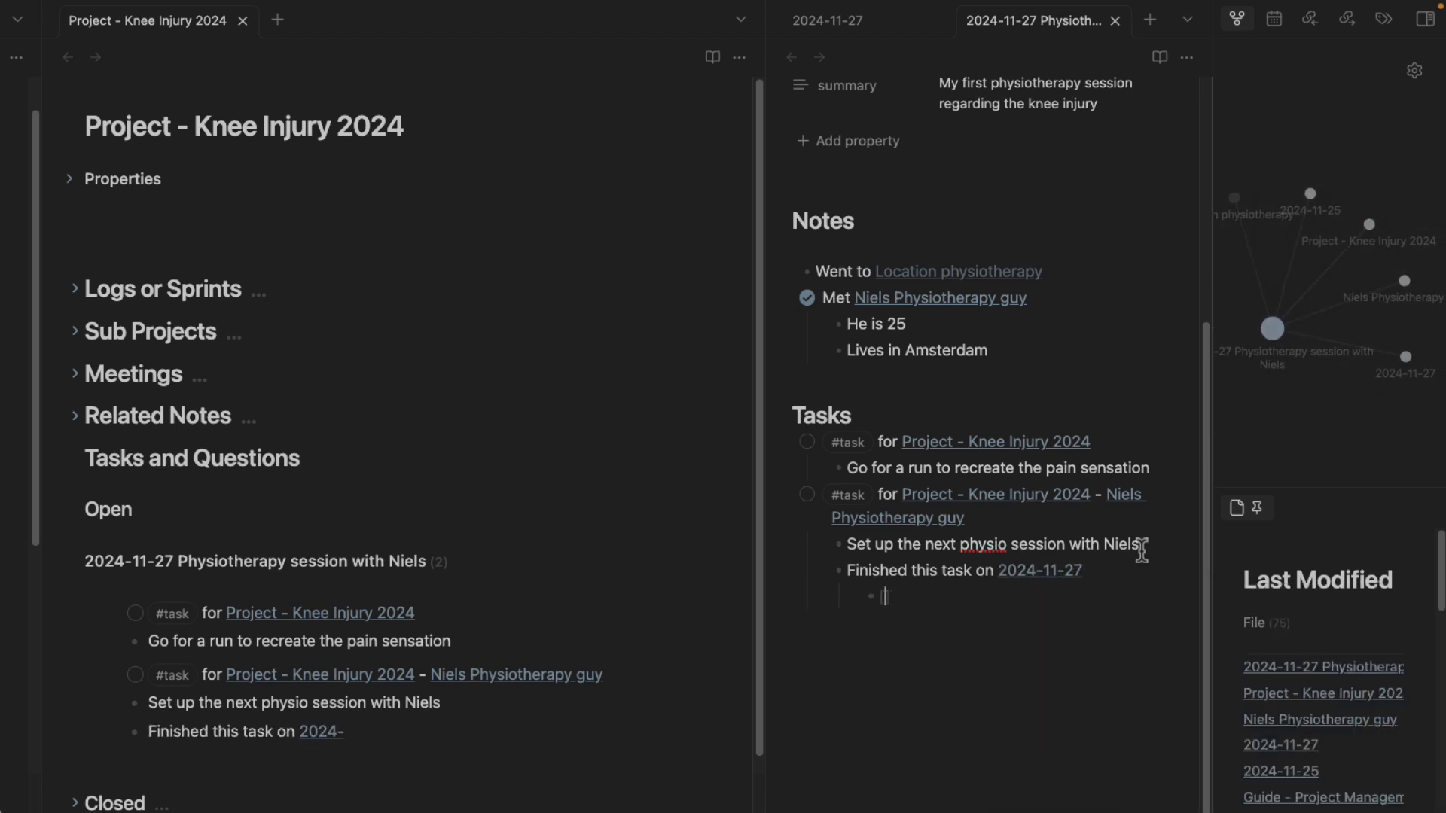
text([[2024-1)
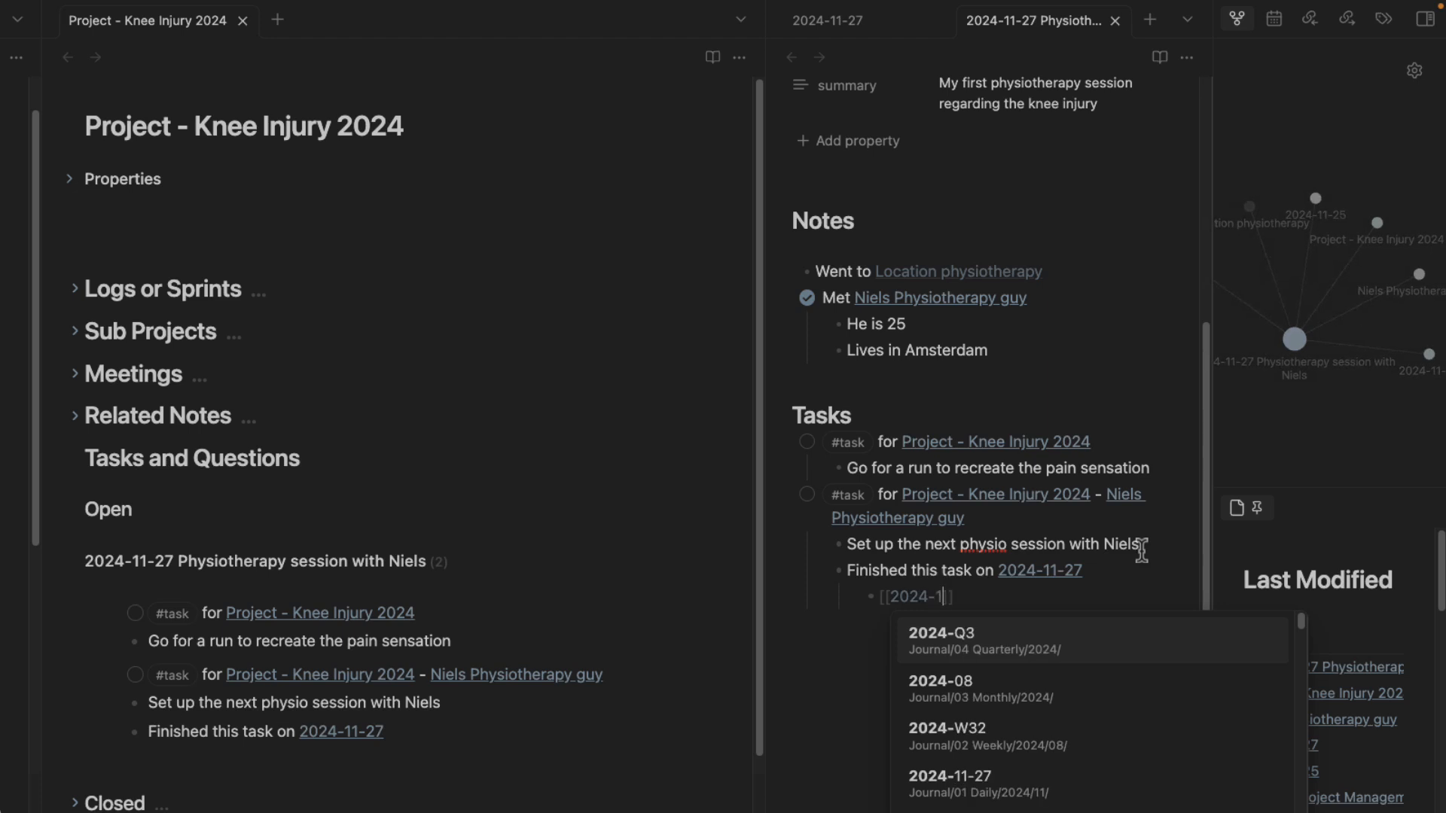
text(1)
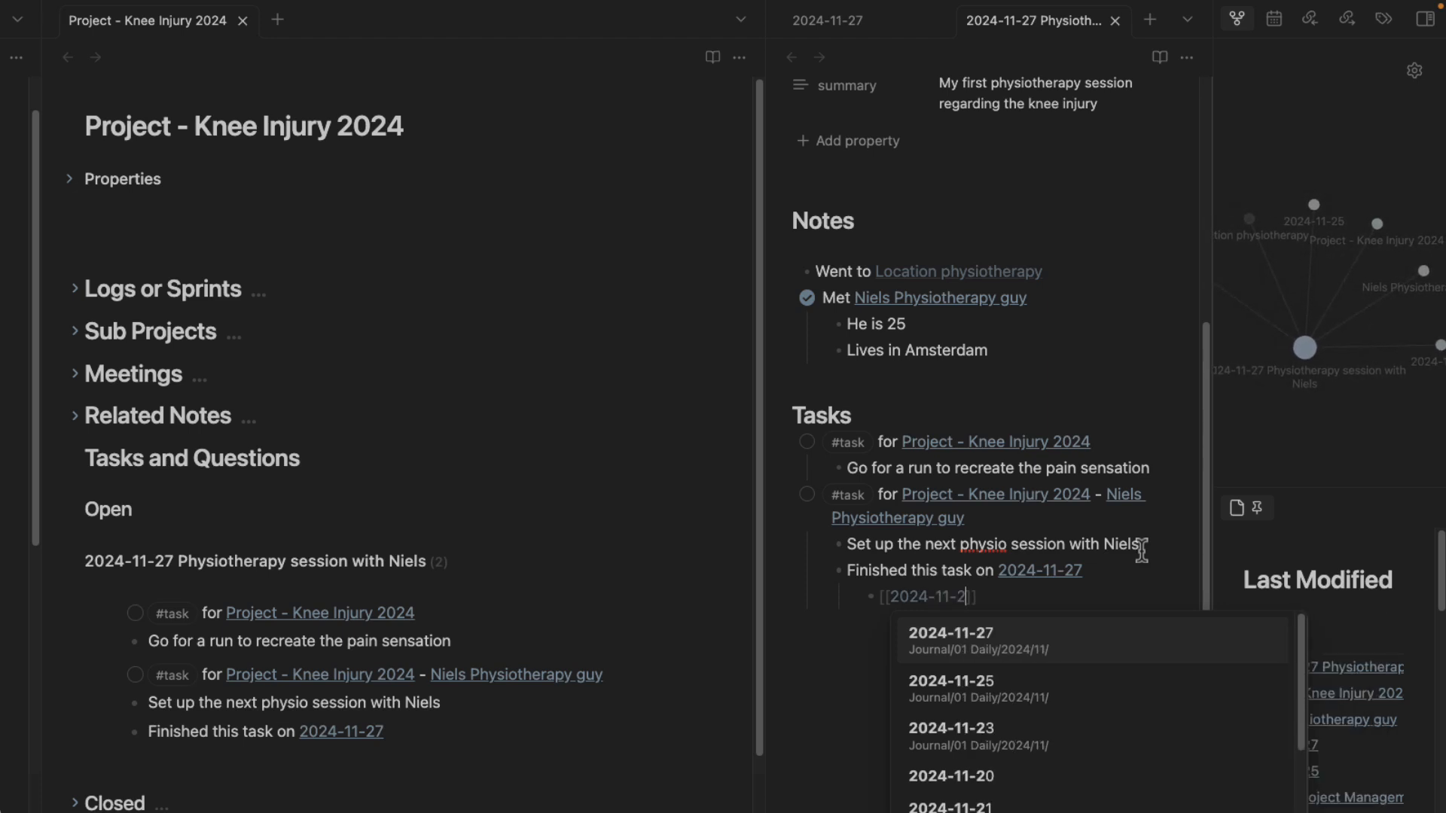
text(-29)
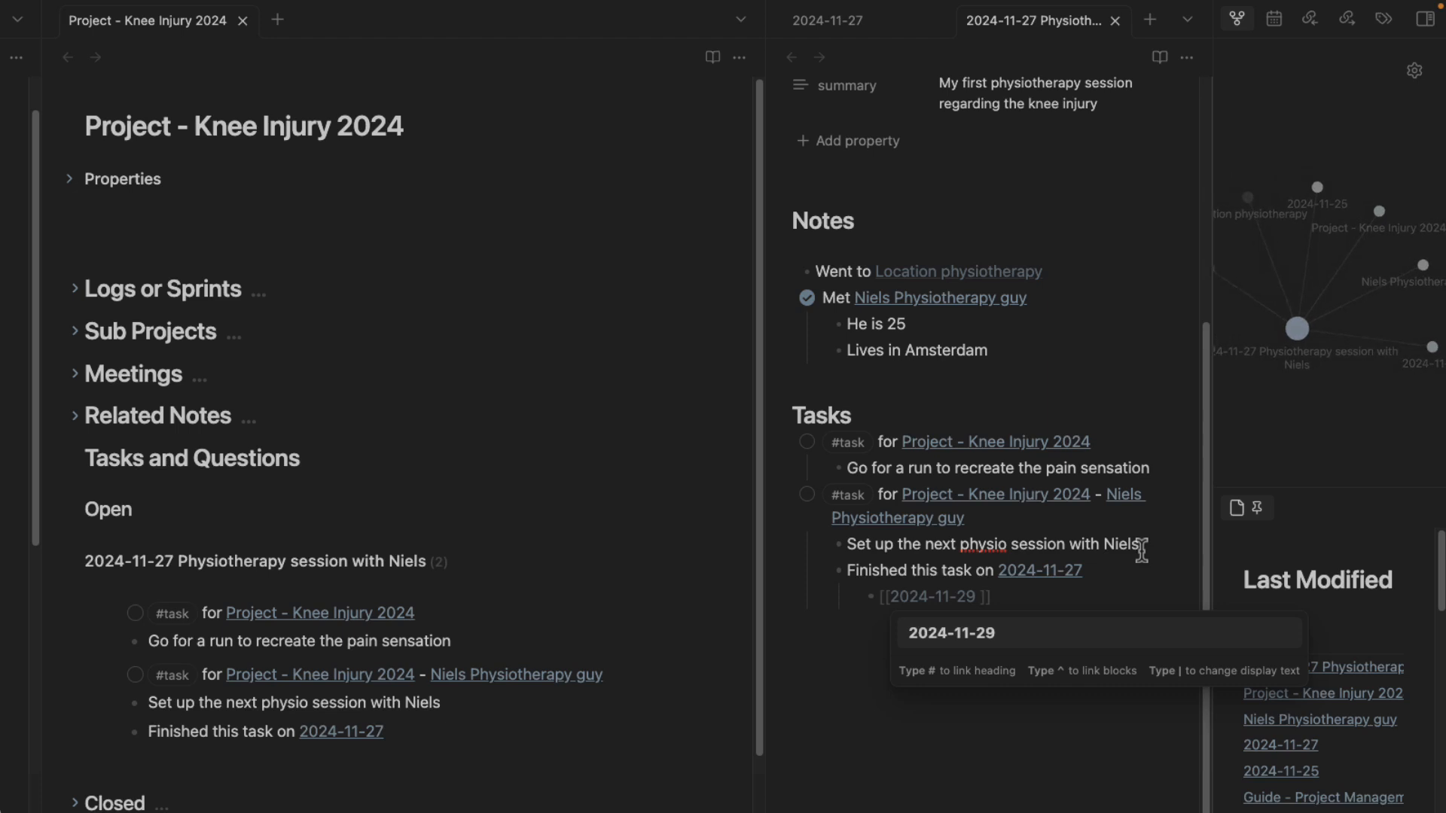
text( Pysioth)
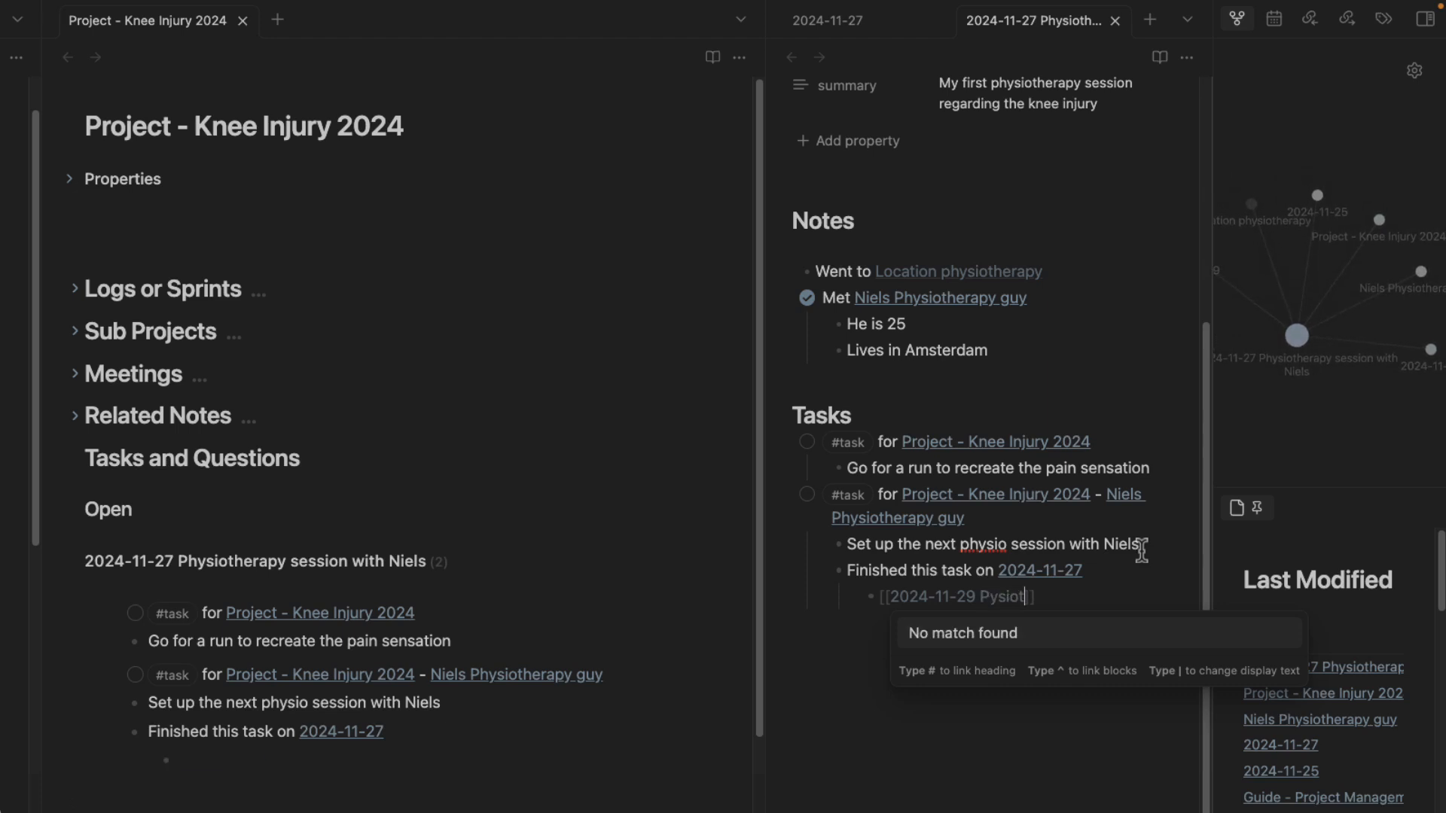
key(BackSpace)
key(BackSpace)
key(BackSpace)
key(BackSpace)
key(BackSpace)
key(BackSpace)
text(hysi)
text(otherap)
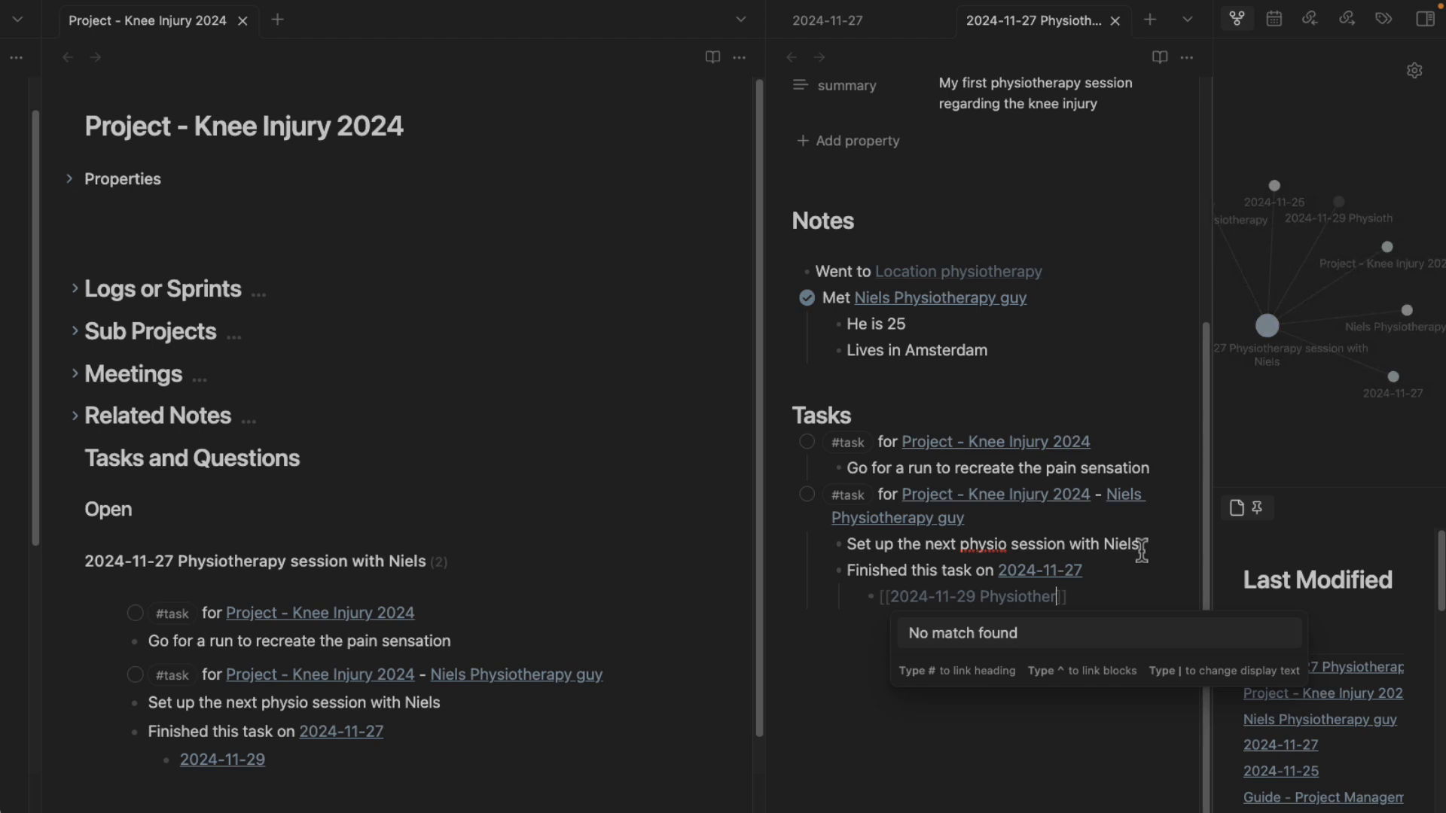
text(y session)
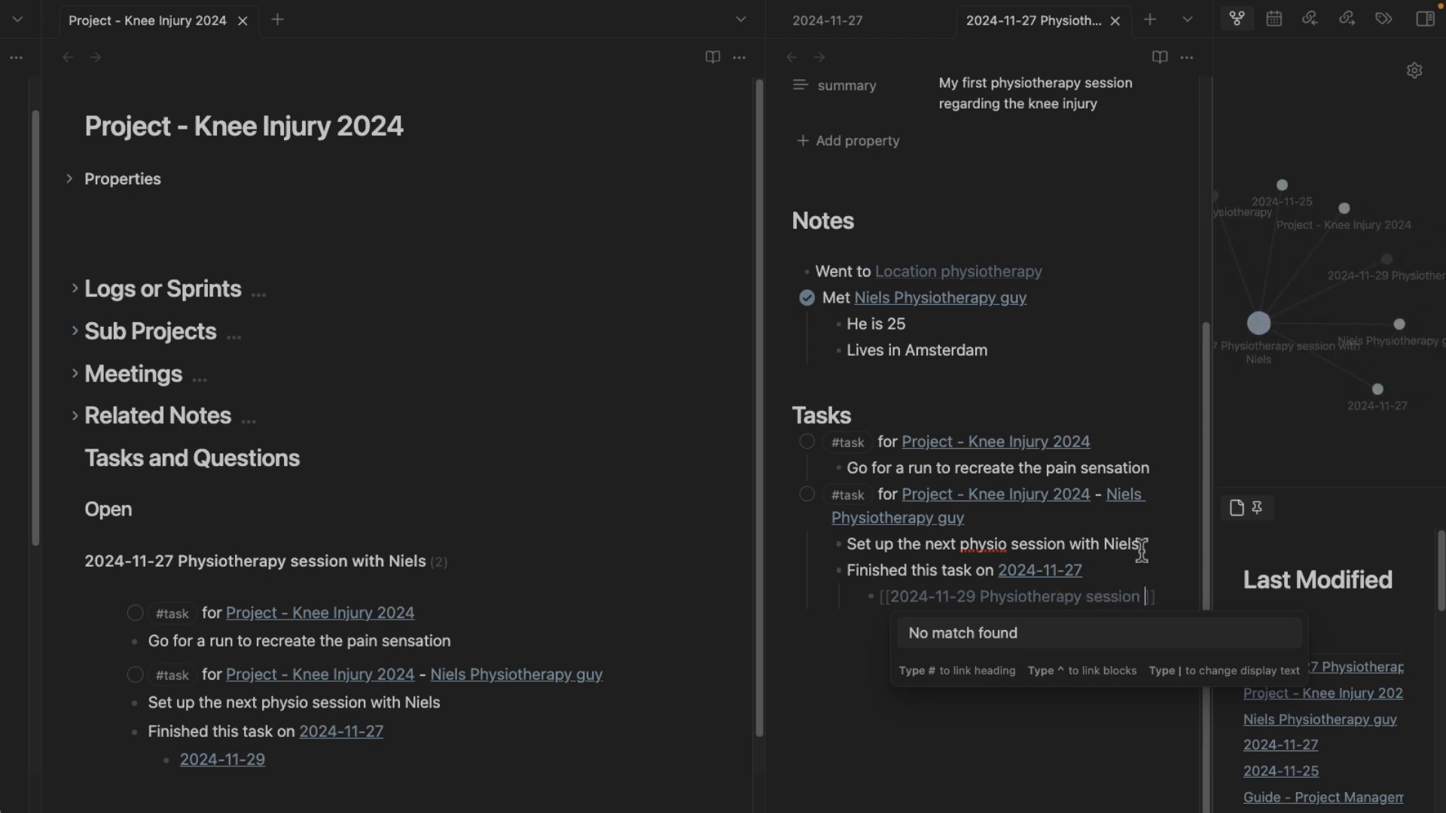
text( 2 with Ni)
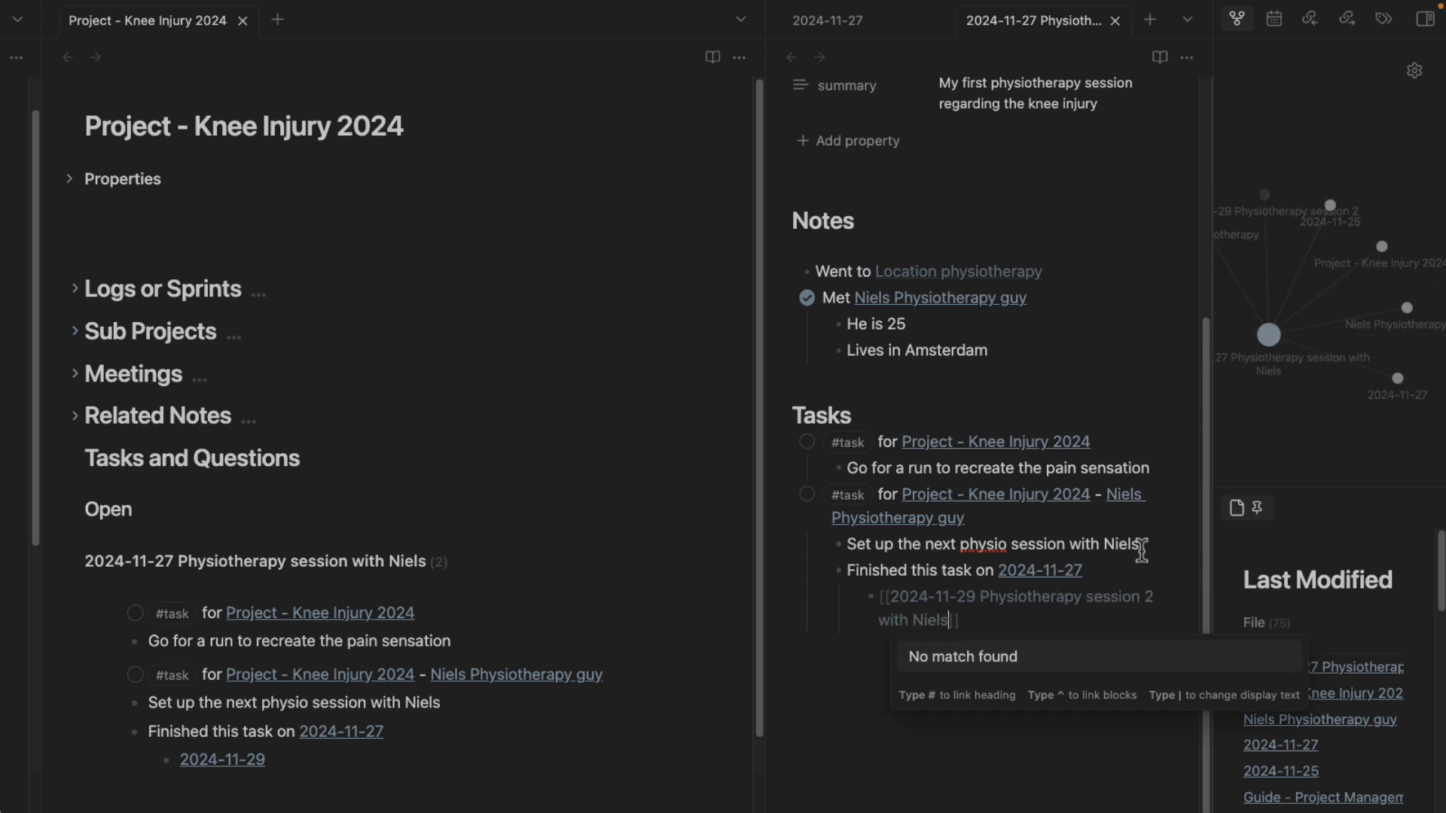
text(els)
key(Escape)
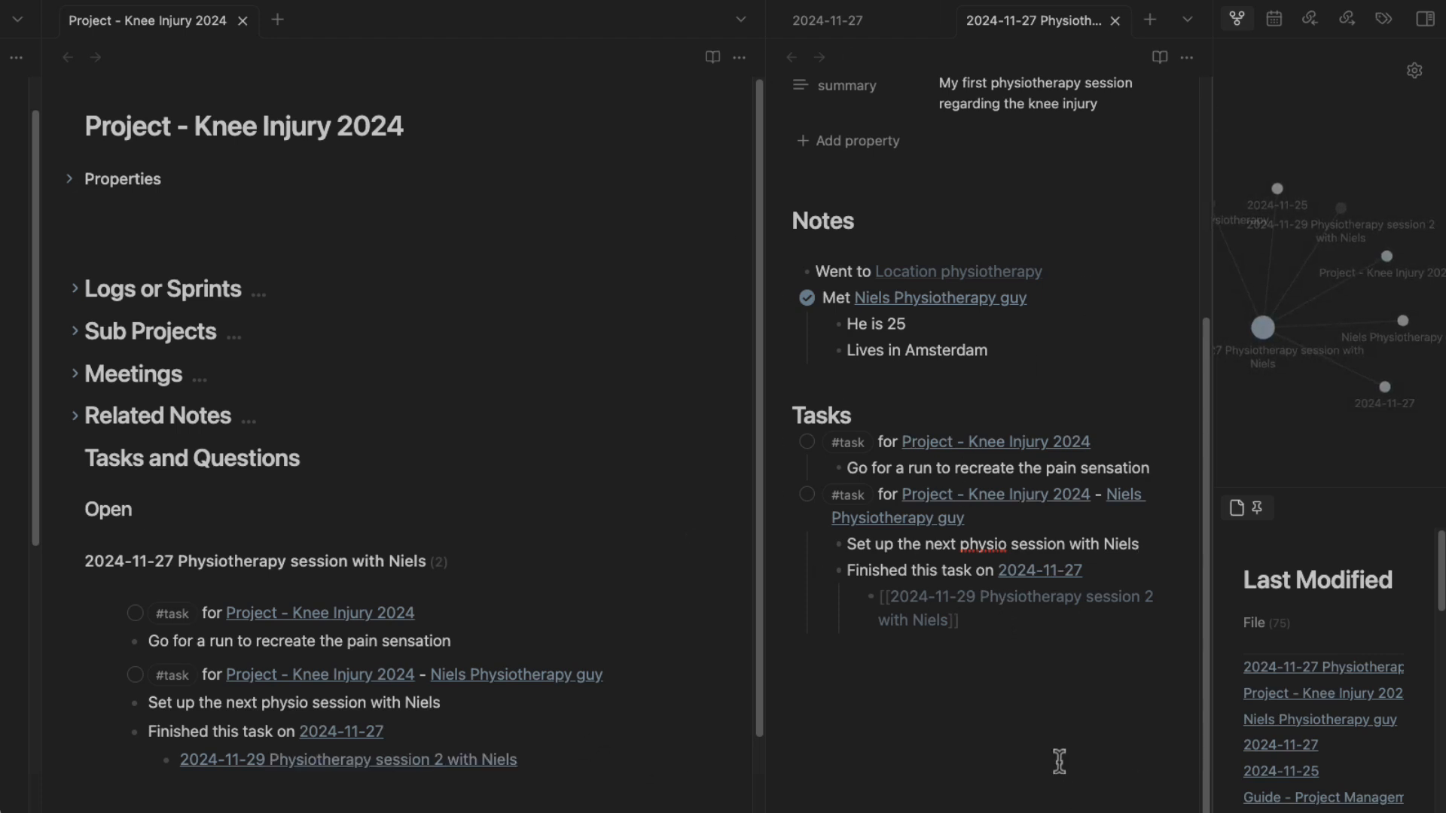
Mark the next-physio-session task as complete and check it in the project note's Closed section before folding that section again.
click(806, 495)
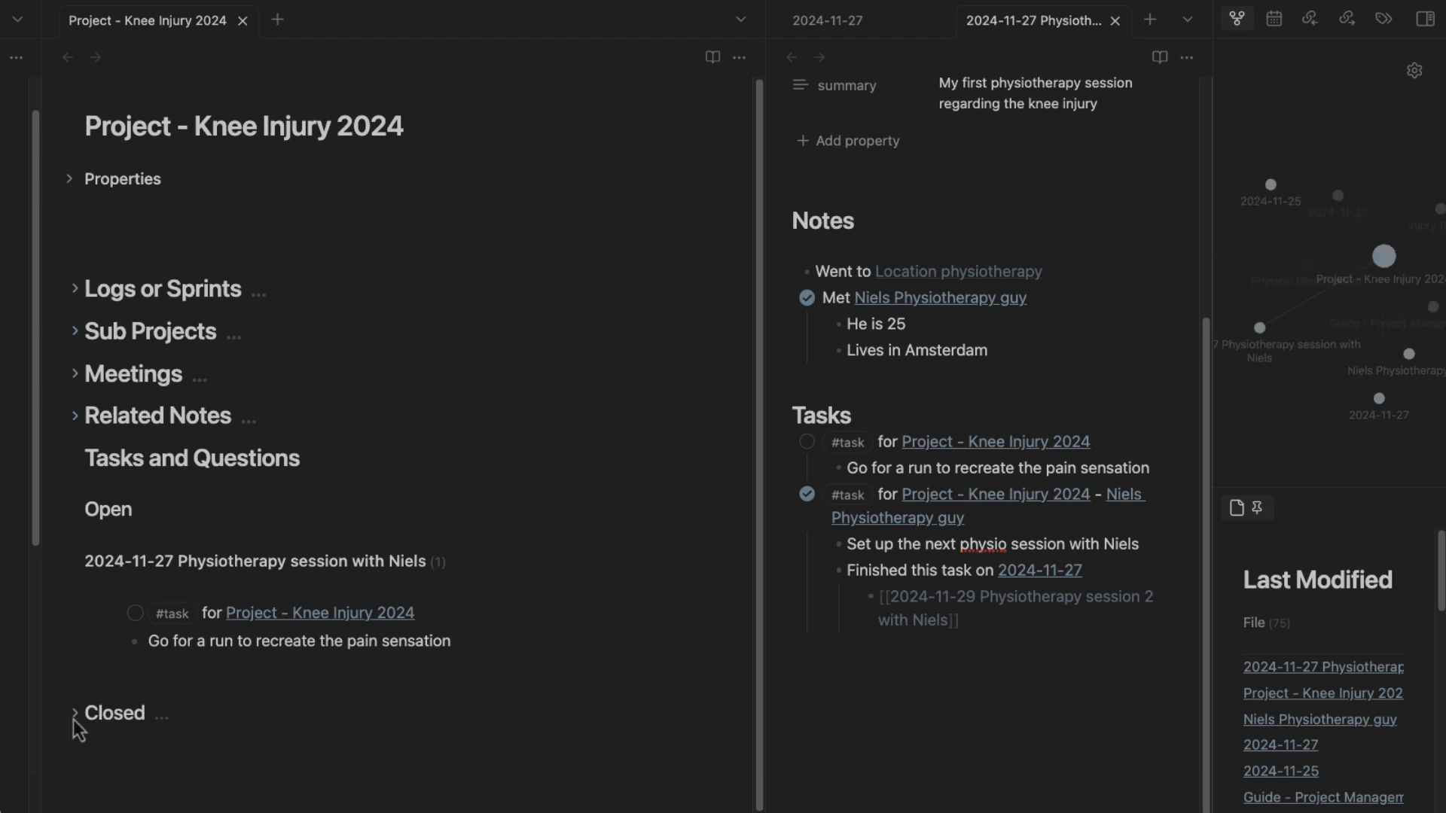
click(74, 714)
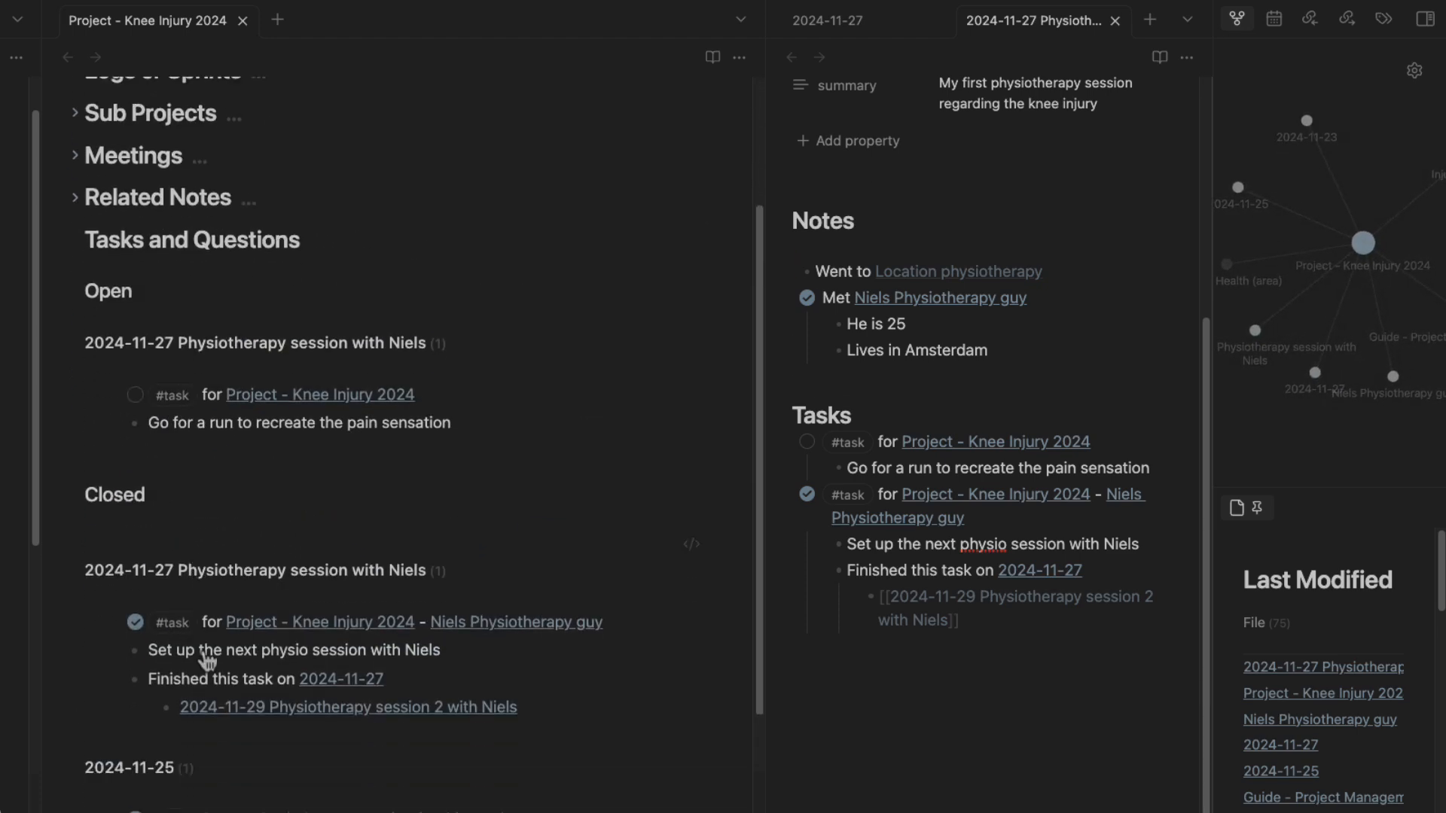
click(75, 411)
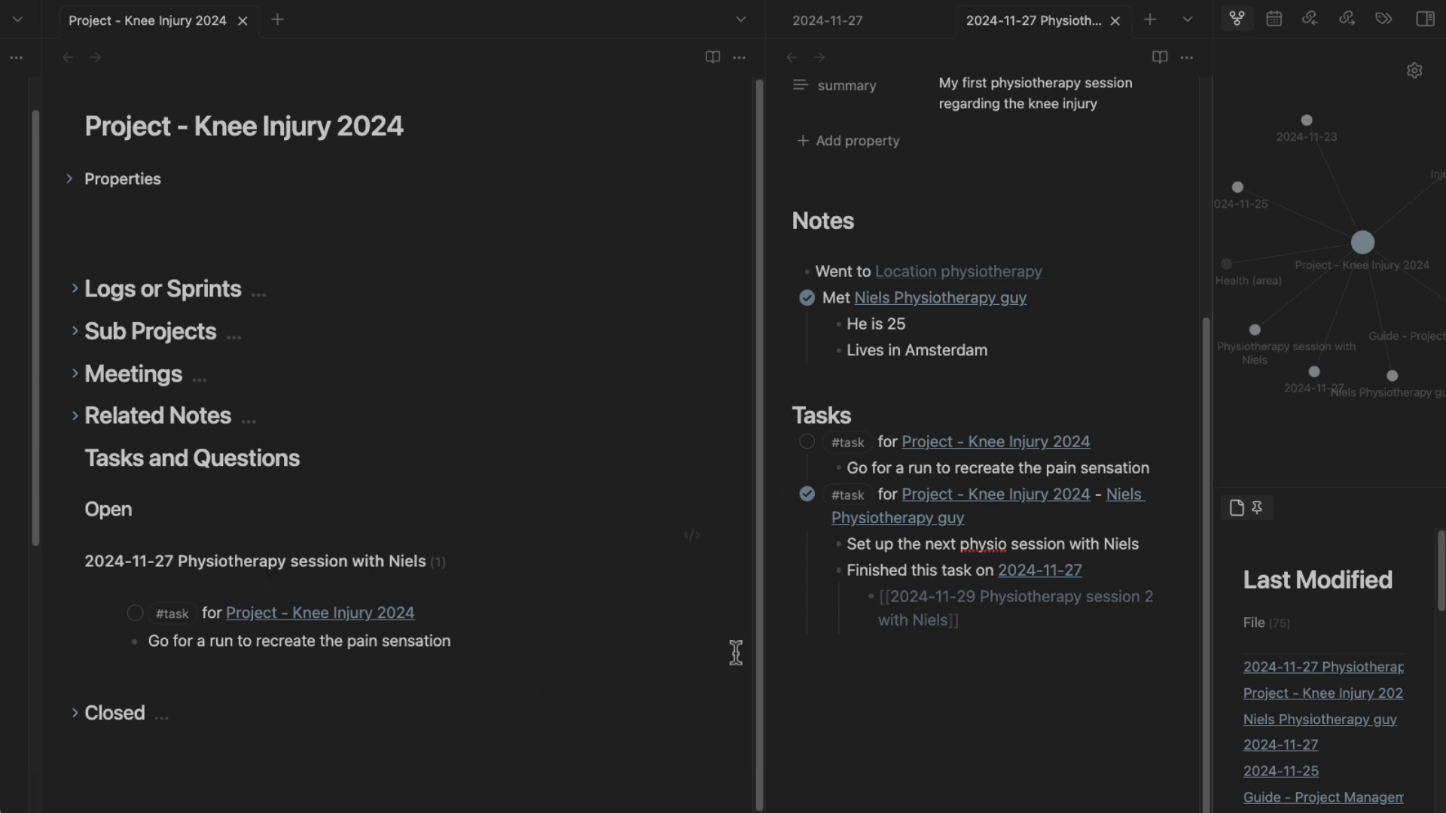
scroll(967, 549, up, 1)
scroll(967, 550, up, 3)
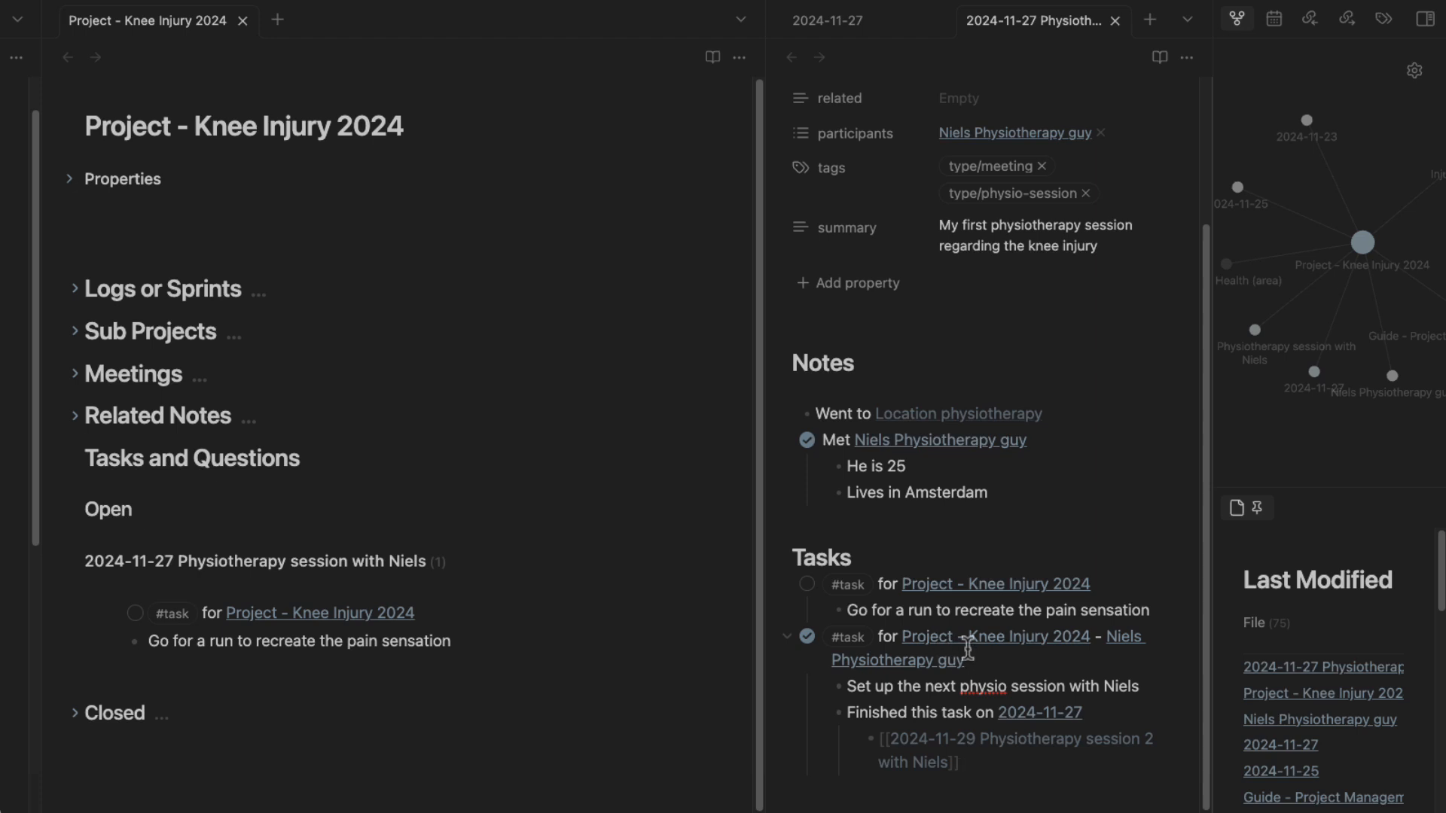
click(75, 510)
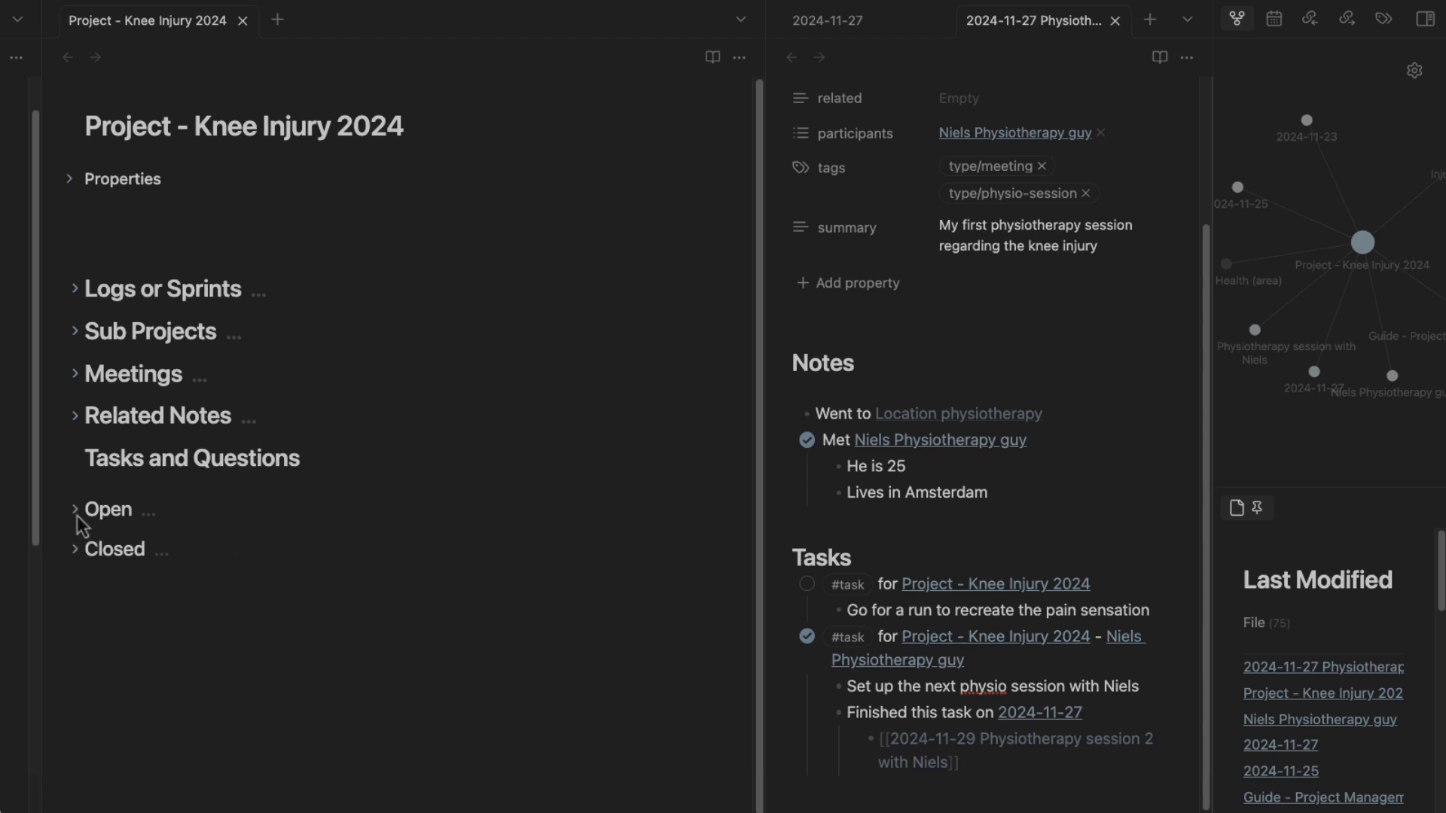
click(76, 512)
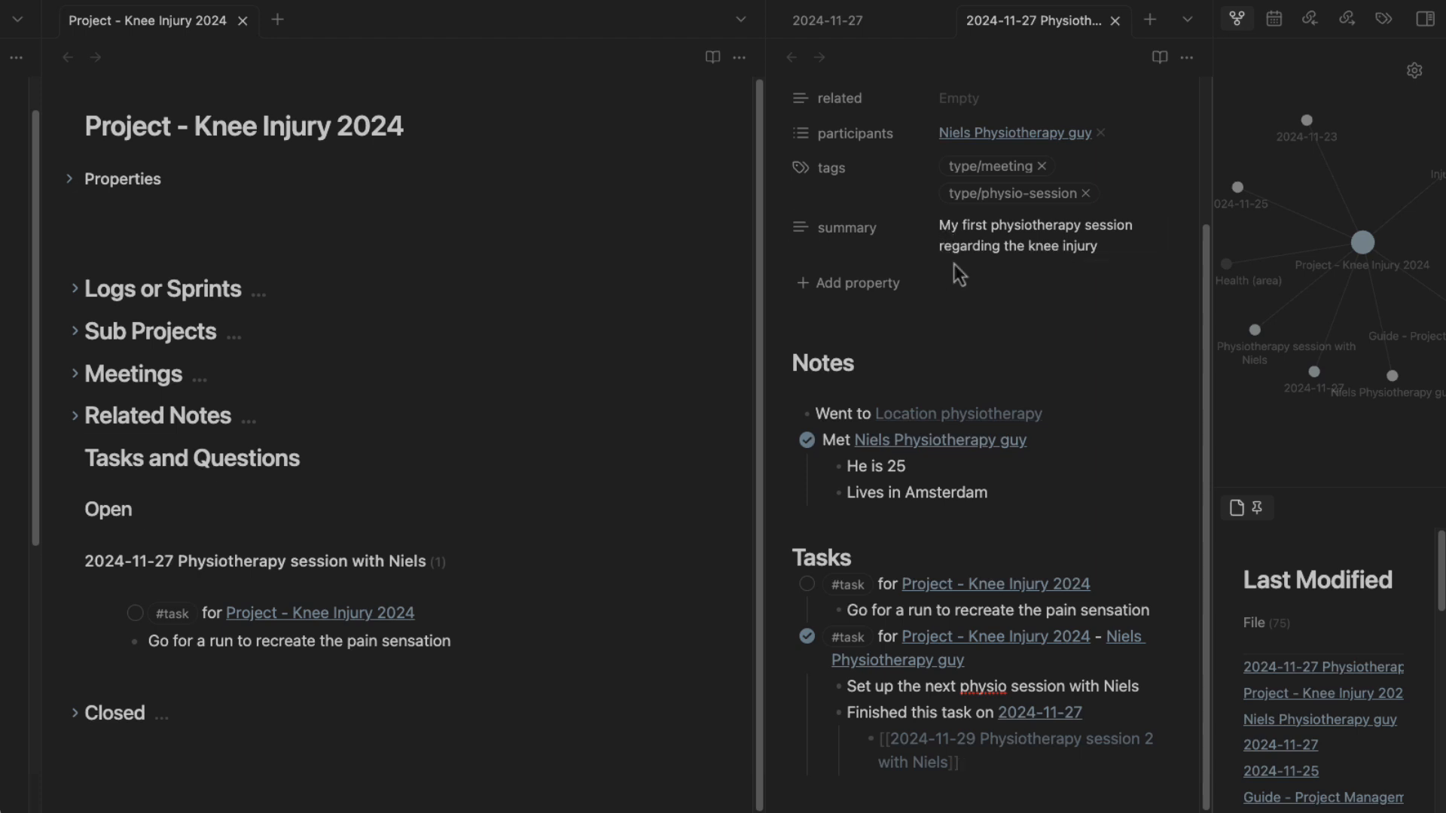
Open the physiotherapist's person note in place of the 2024-11-27 daily note and widen its pane.
click(842, 32)
key(super+o)
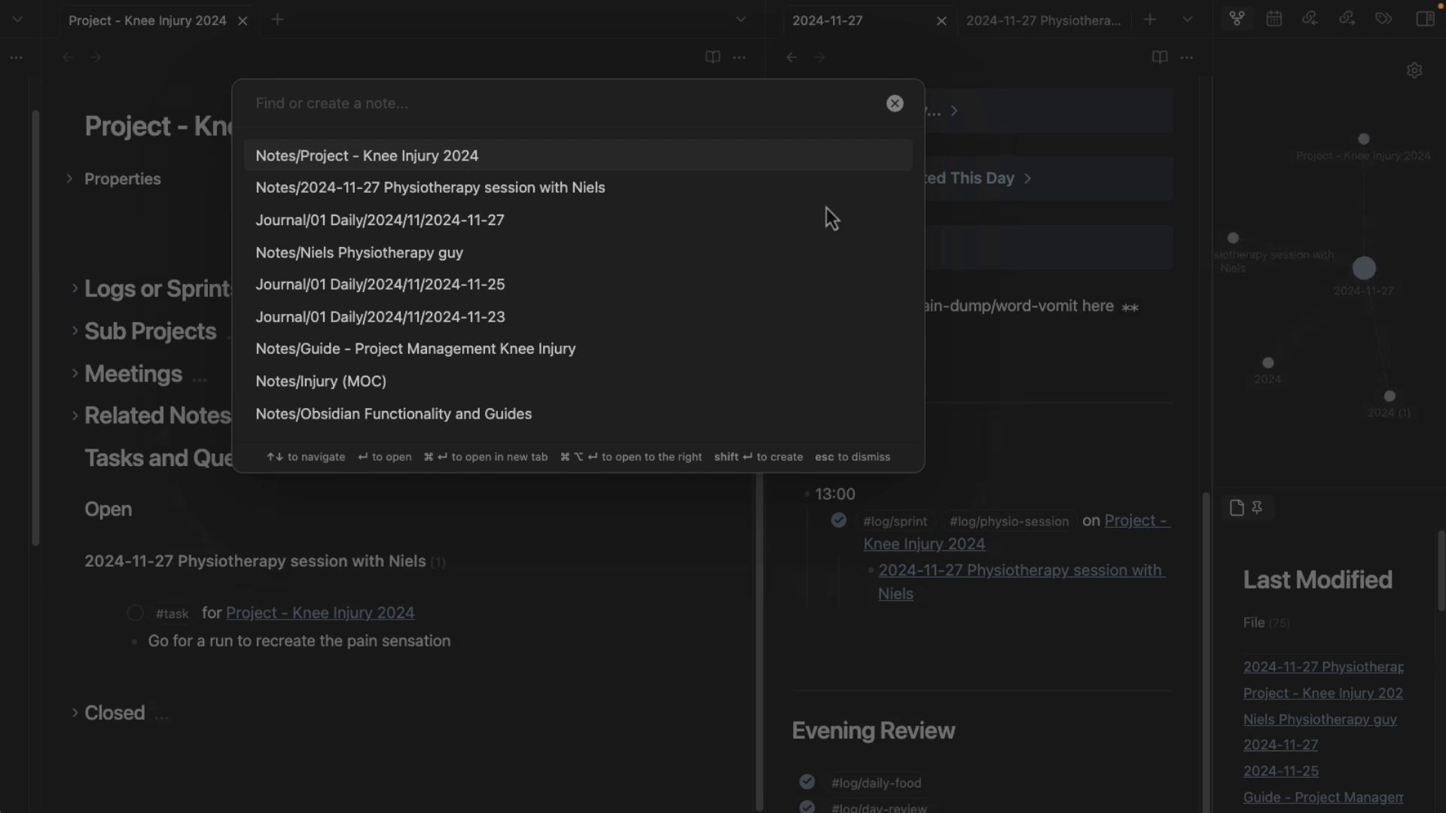
text(niels)
key(Return)
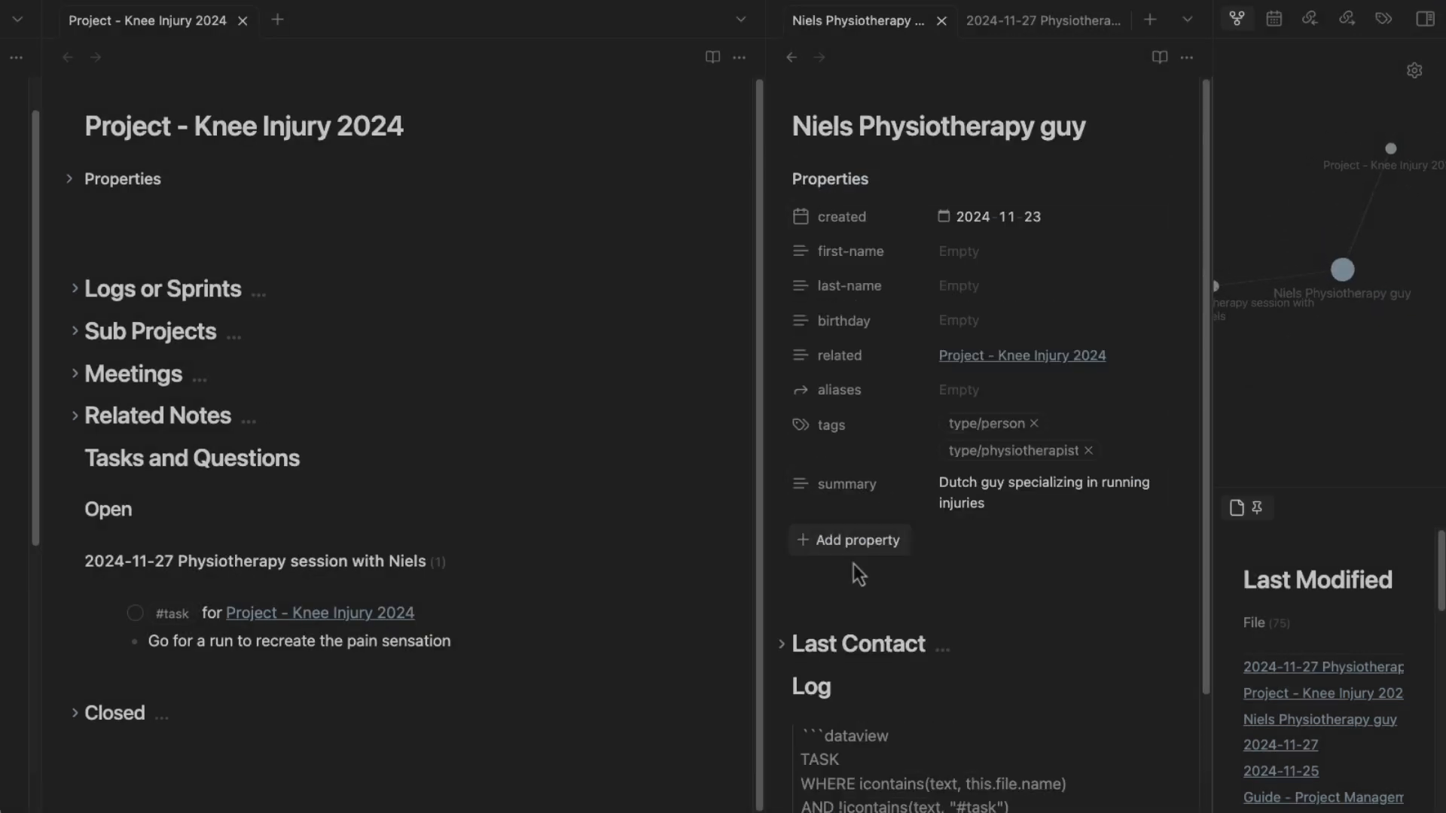
drag(759, 613, 540, 631)
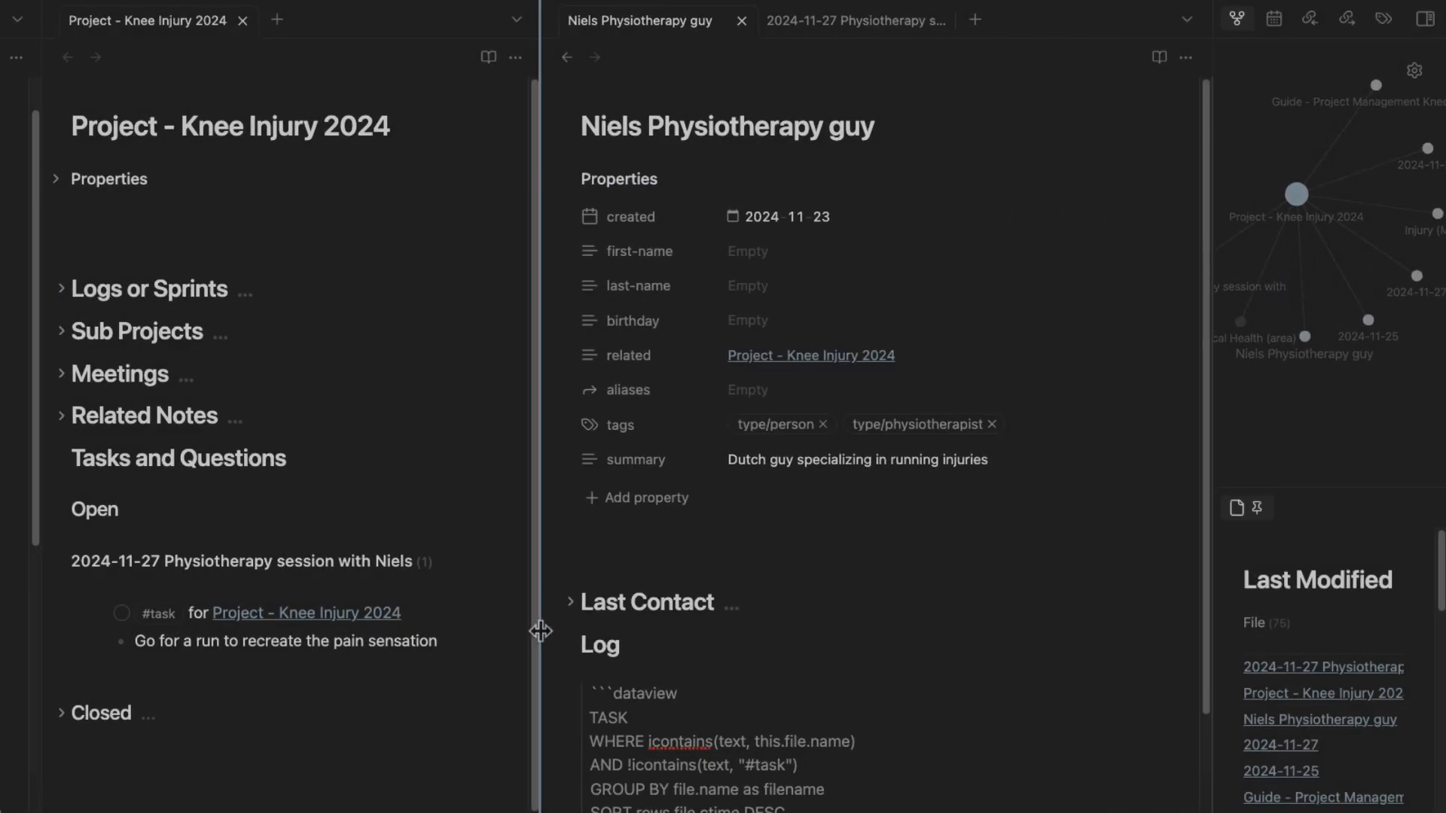
Examine the person note's Log and Tasks and Questions query results in reading view and close the note.
scroll(642, 678, down, 5)
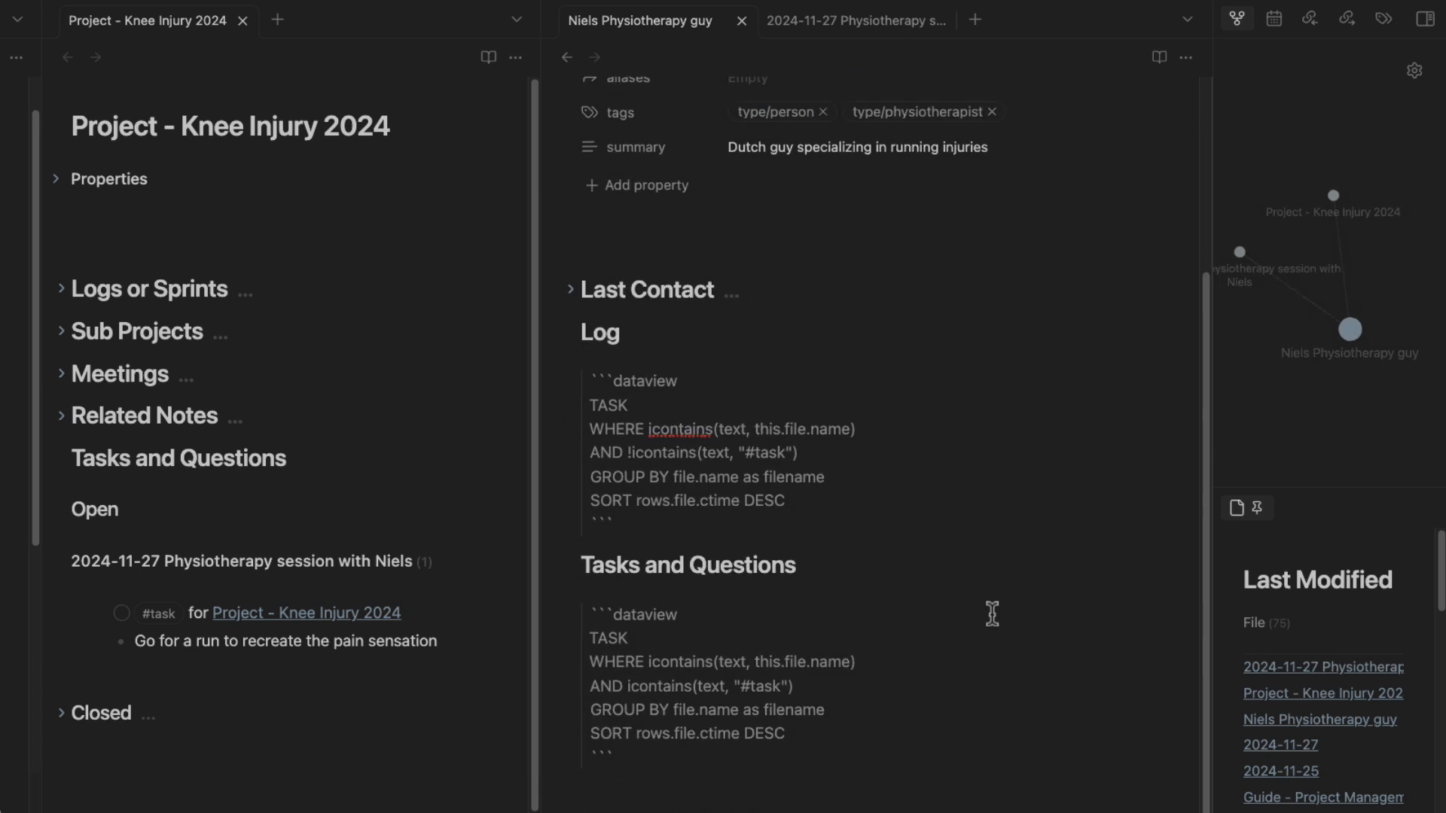
key(ctrl+e)
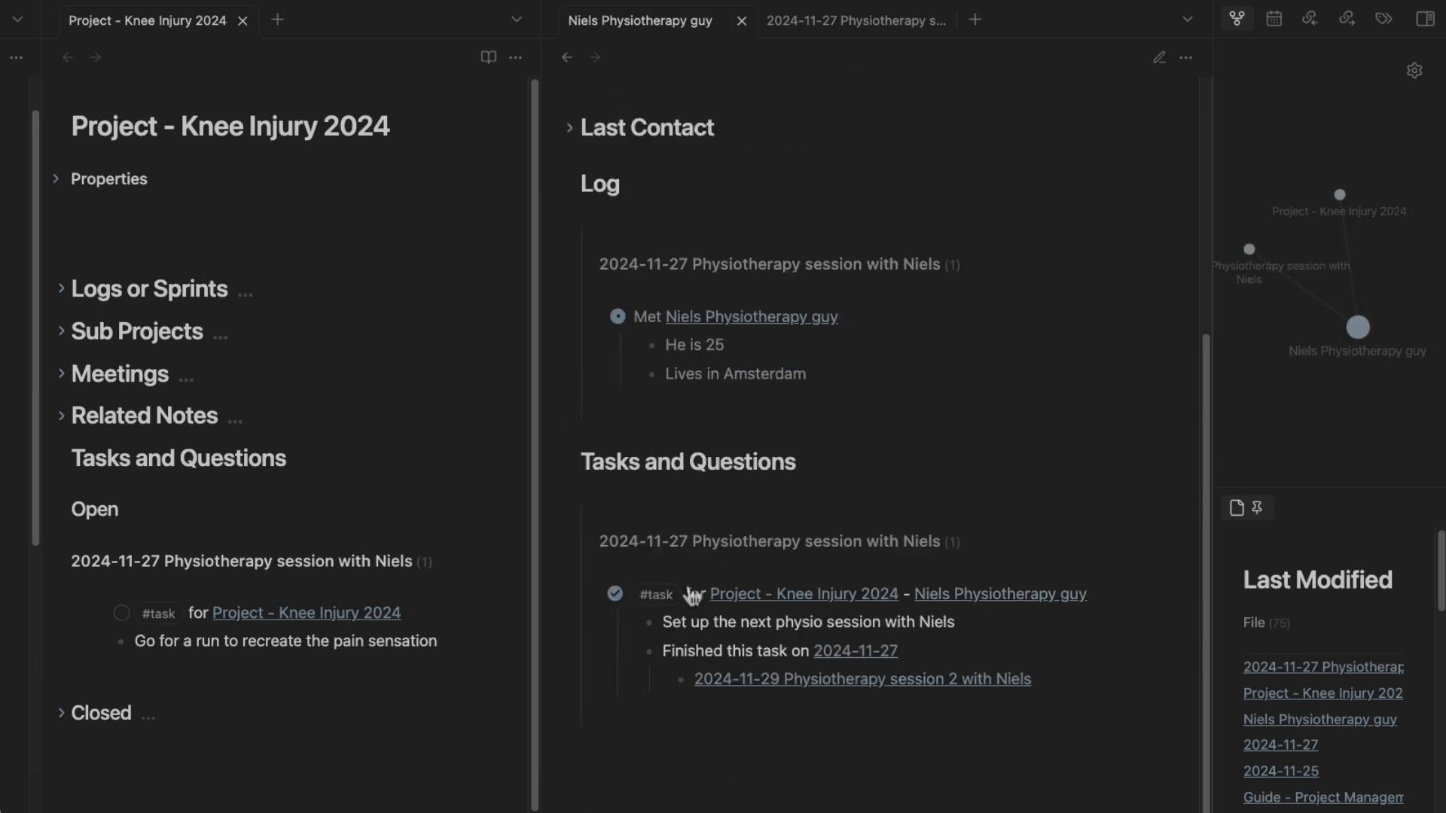
scroll(869, 751, up, 7)
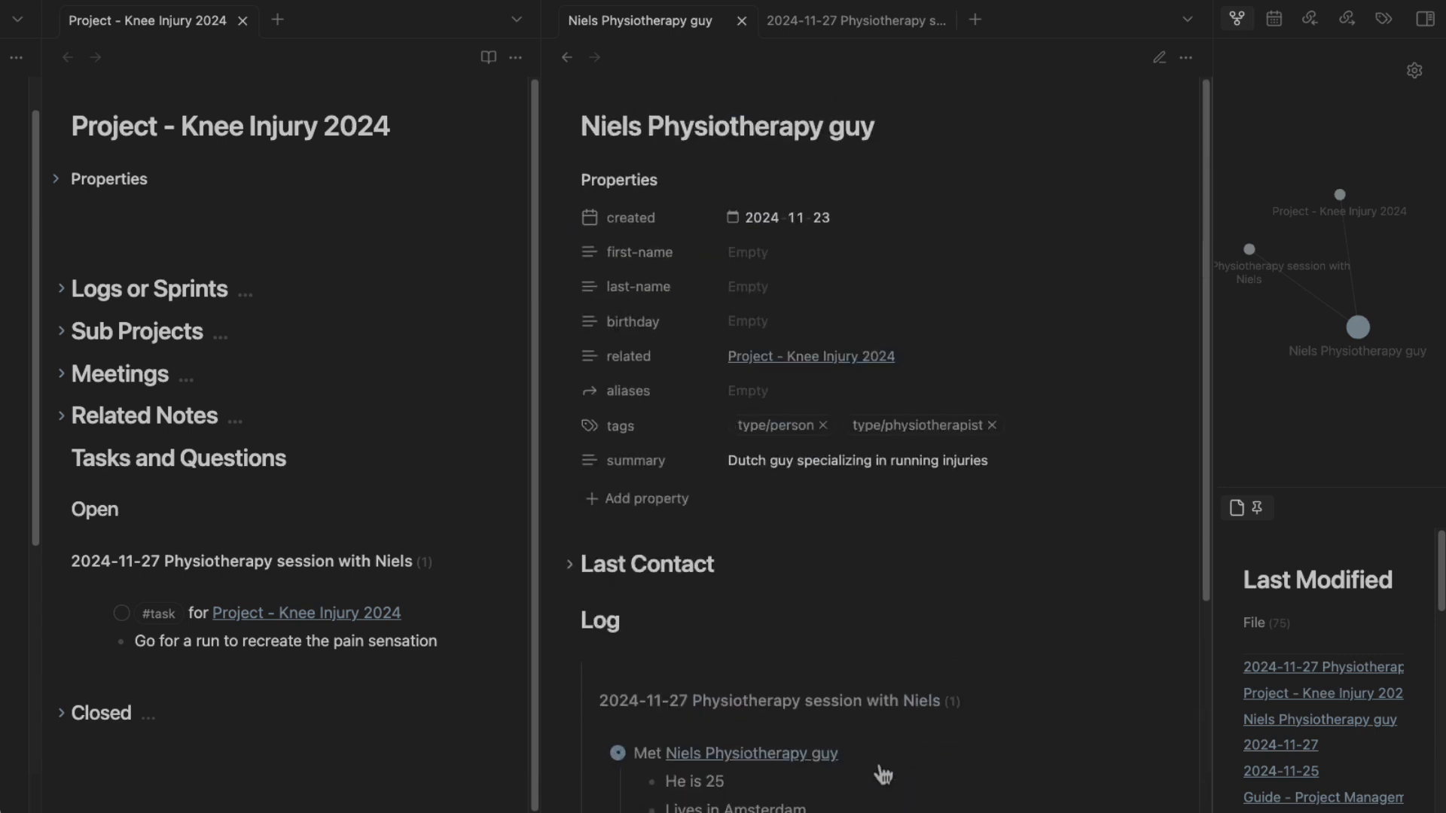
click(742, 20)
Open the 2024-11-29 daily note from the calendar and go to its Log Pages section.
scroll(855, 313, up, 3)
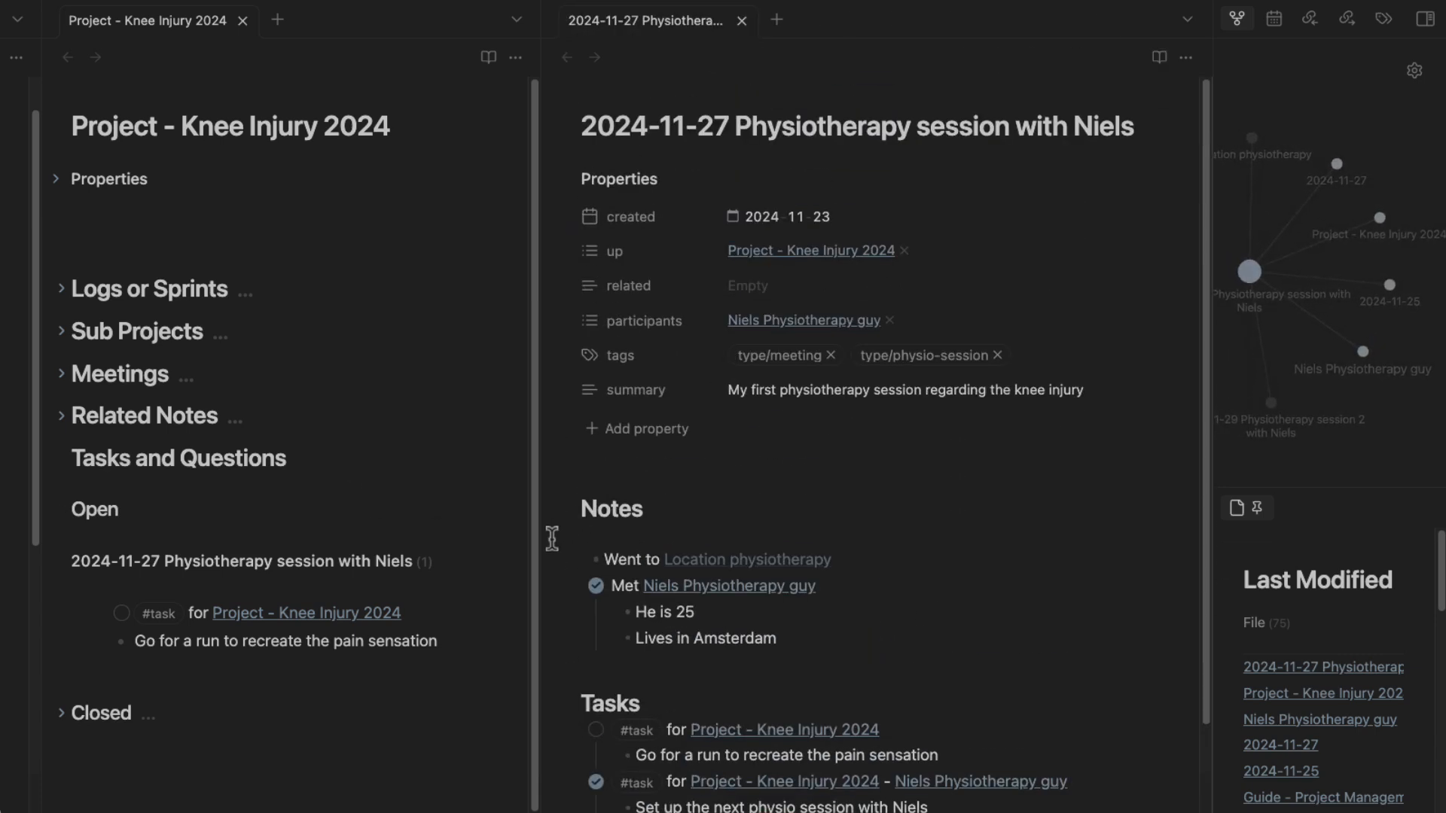
scroll(1027, 542, down, 3)
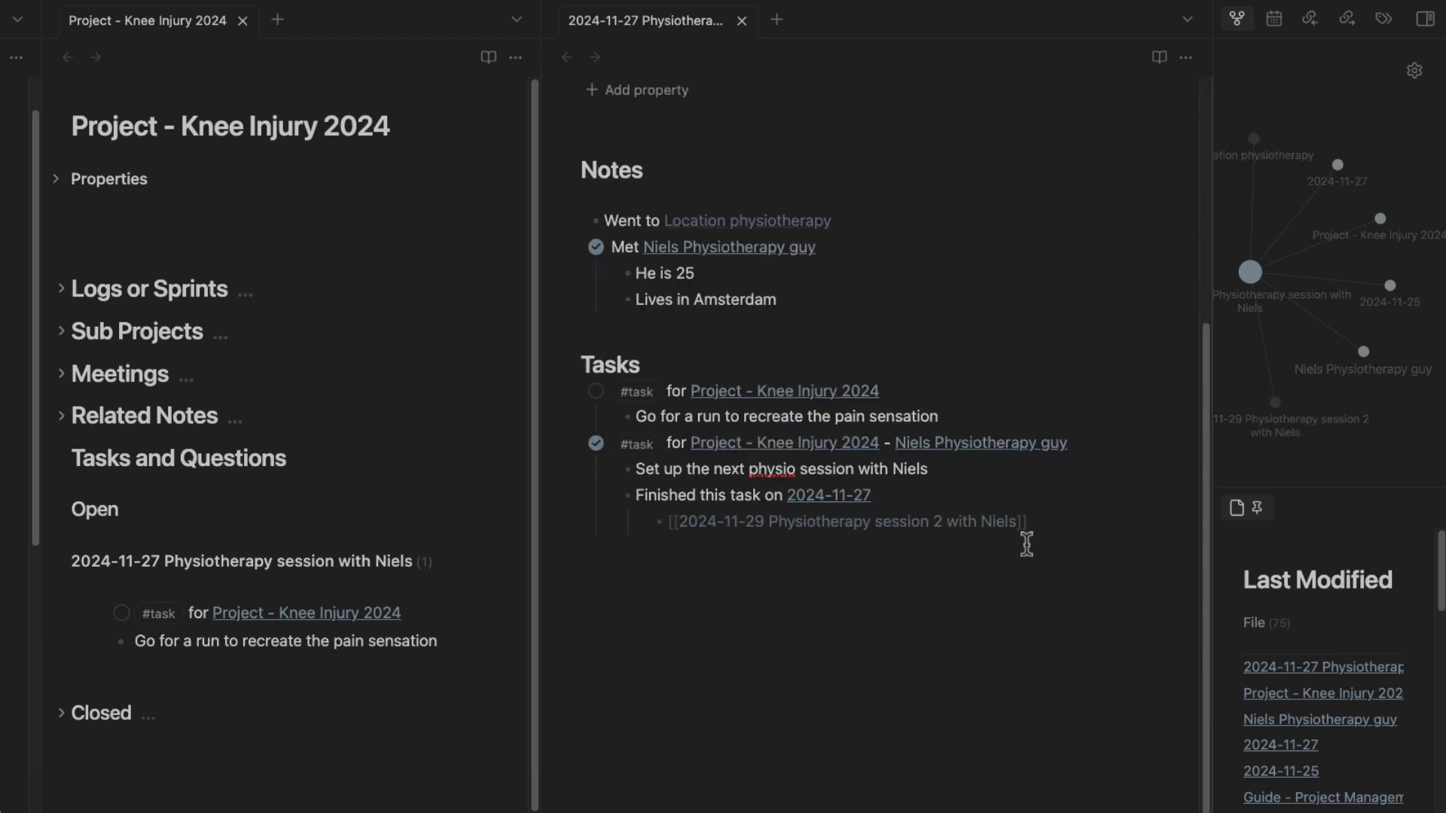
scroll(934, 566, up, 3)
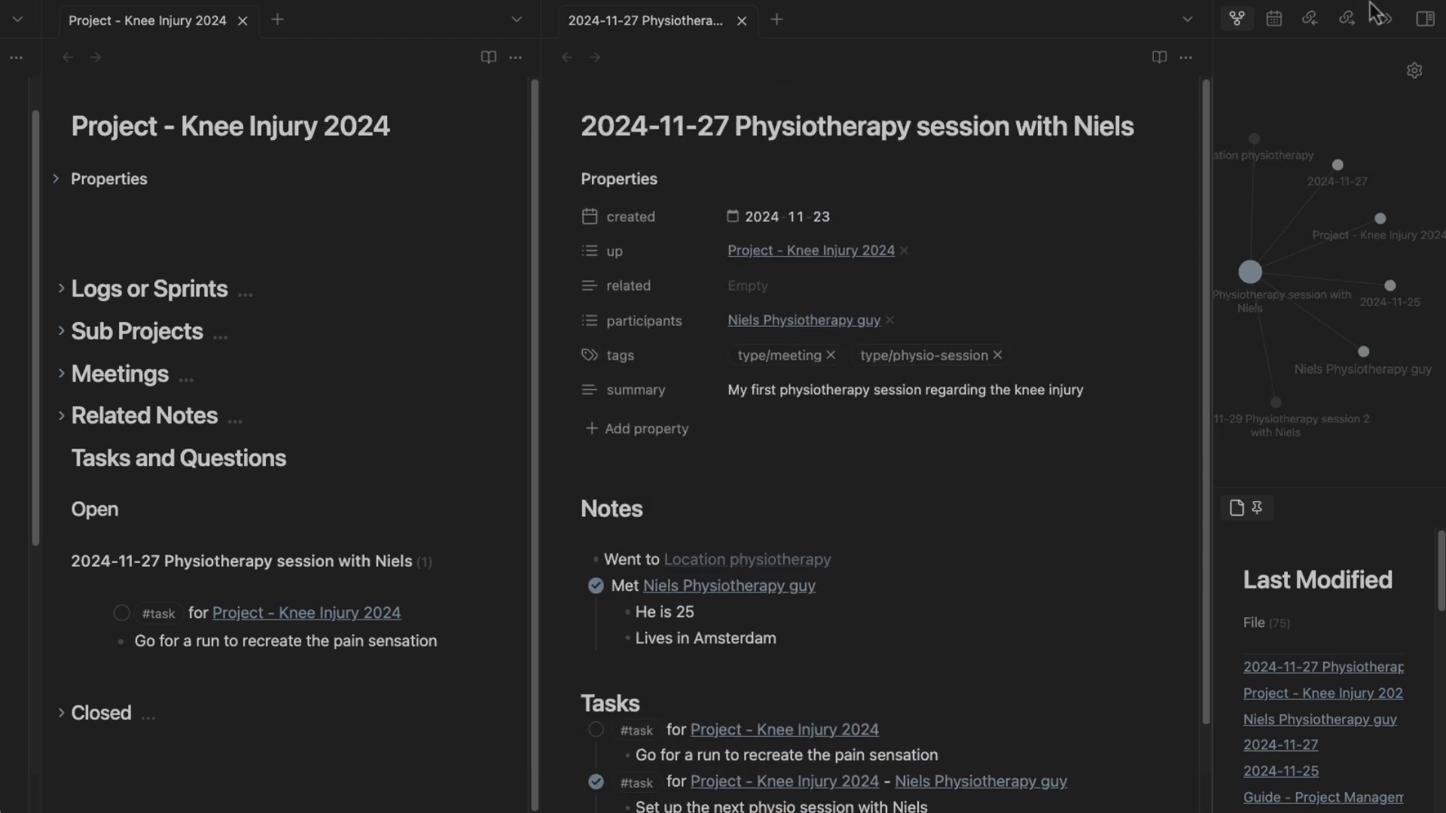
click(1273, 23)
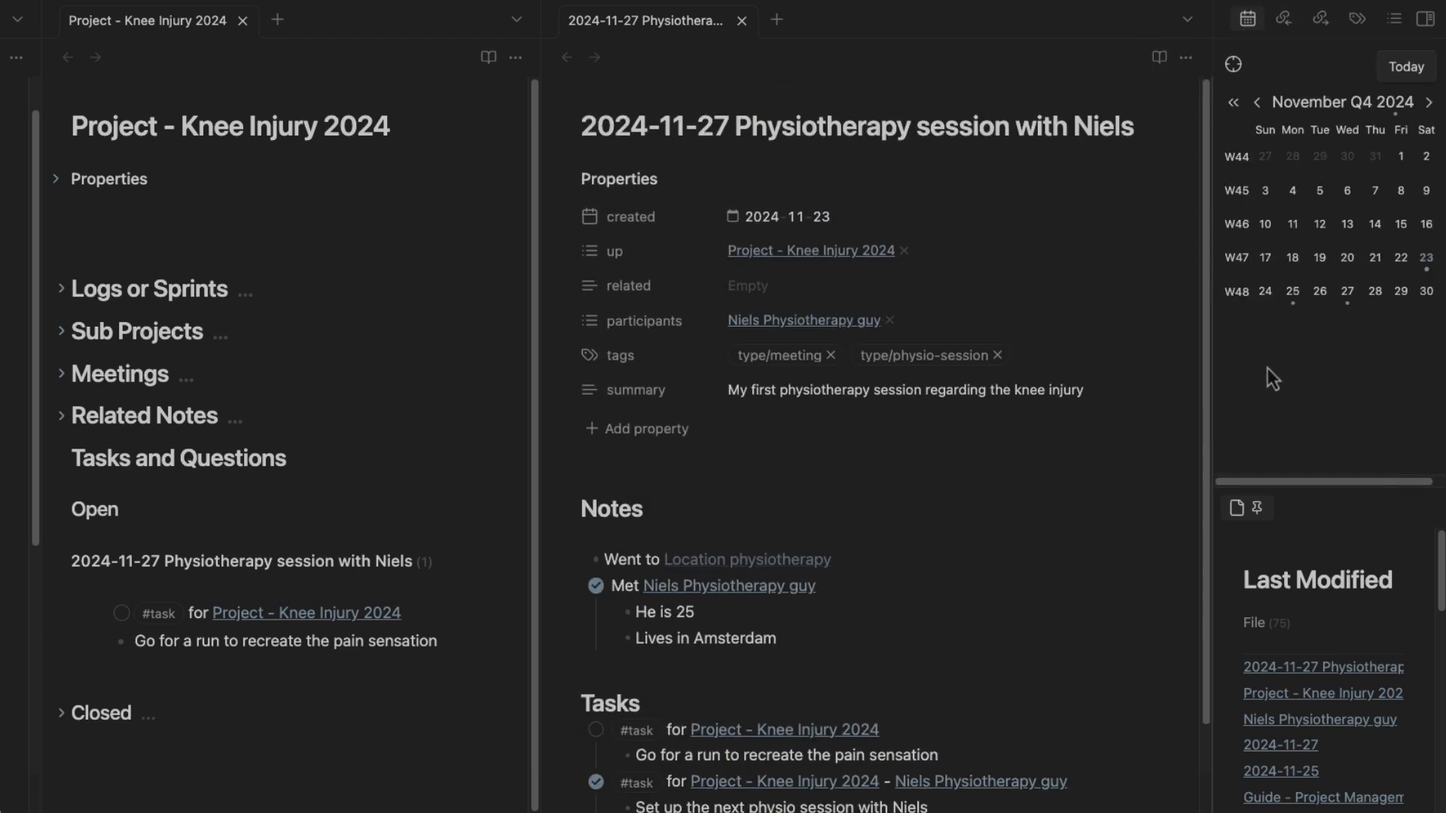
click(1401, 293)
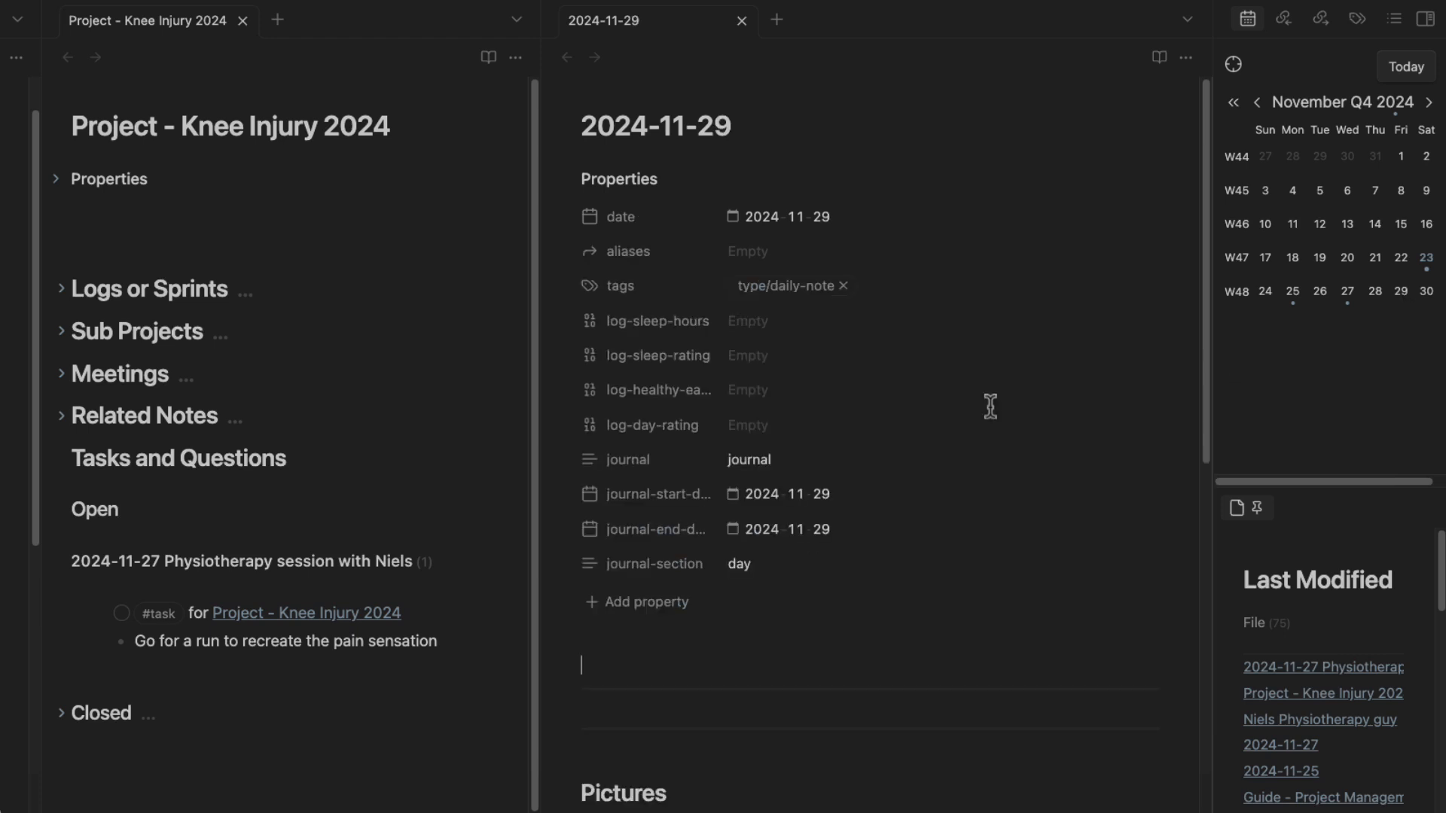
scroll(756, 320, down, 5)
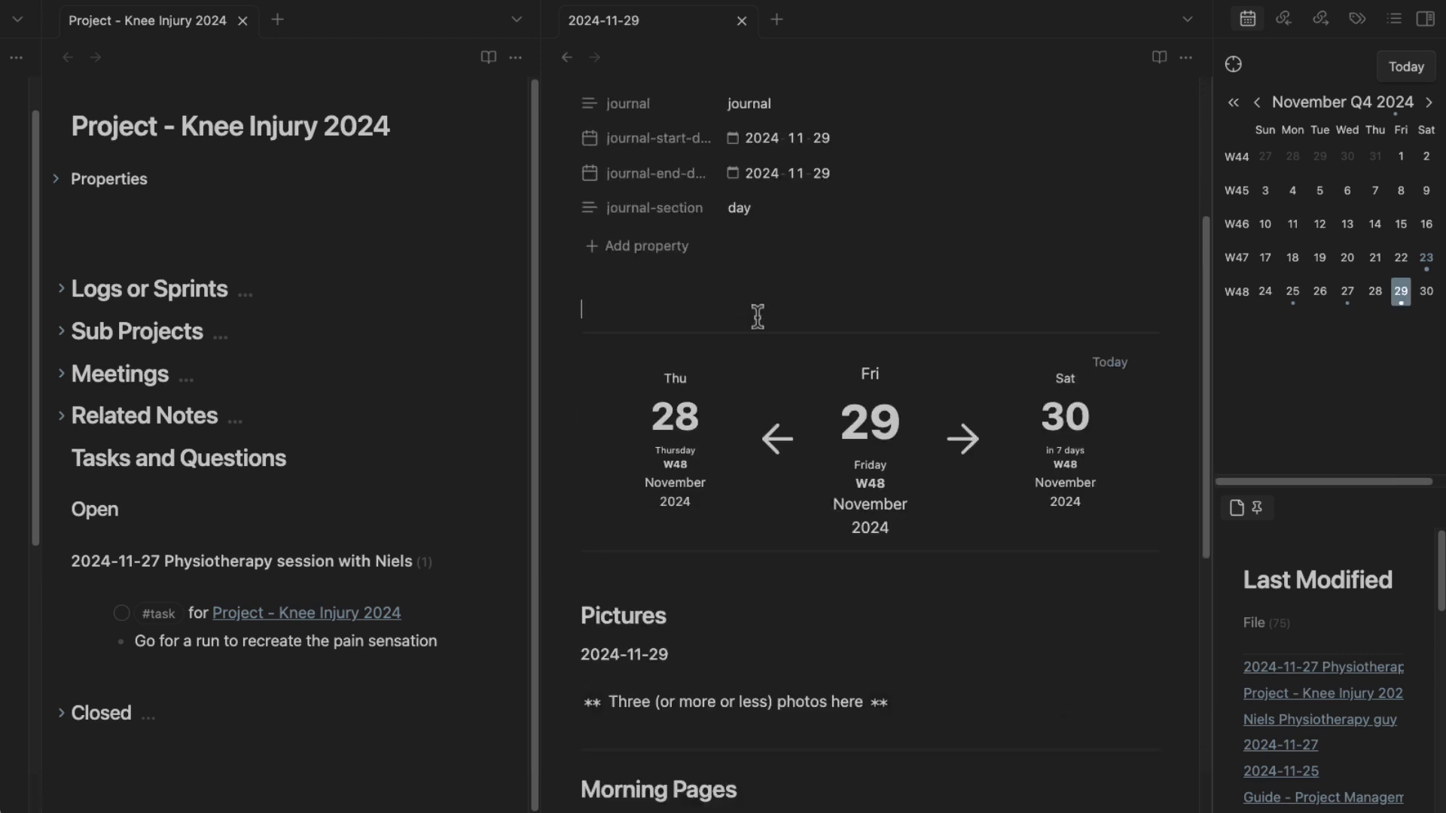
key(super+e)
scroll(757, 323, down, 10)
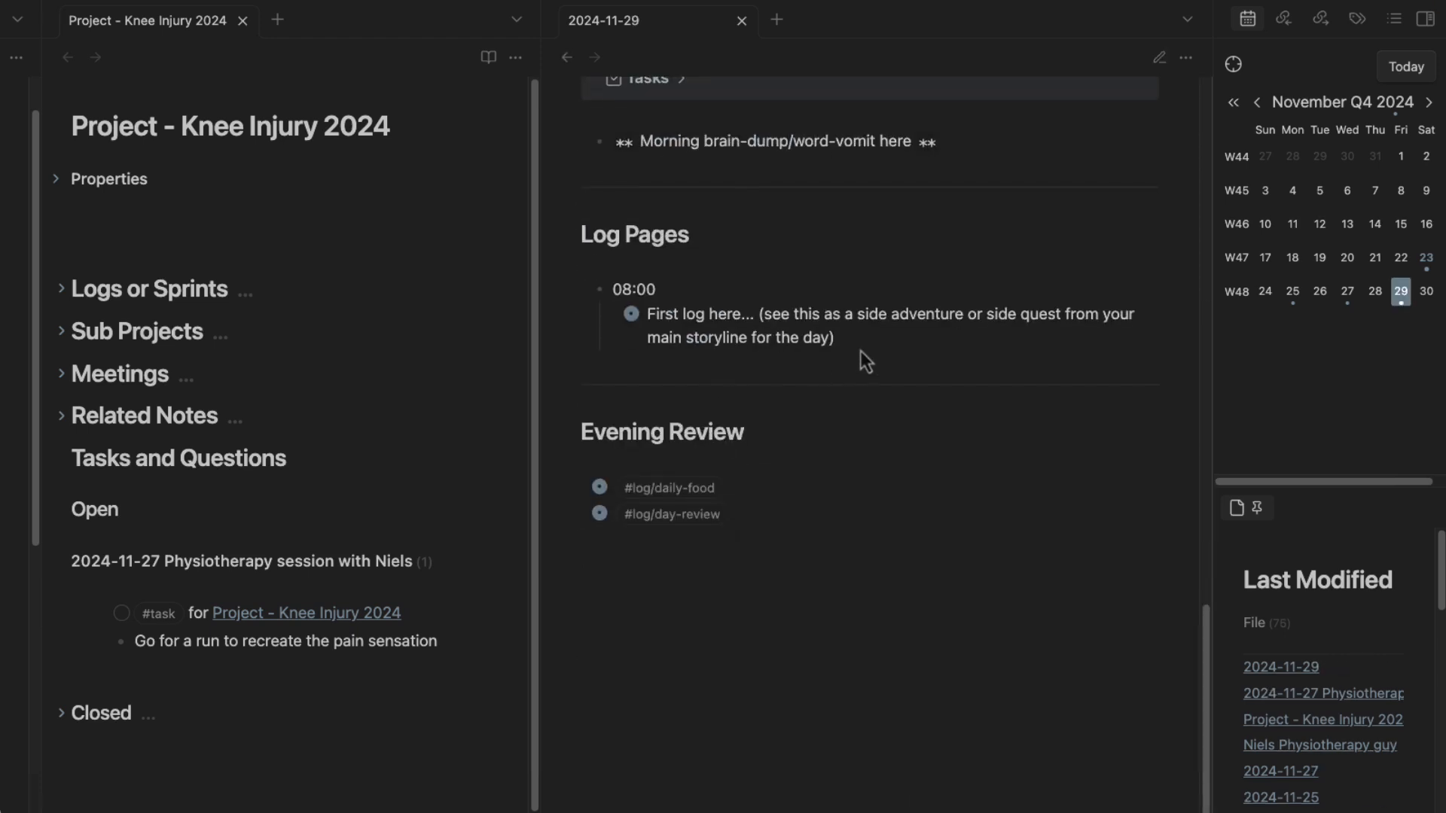
Return the daily note to editing mode and delete the placeholder text of the first log entry under 08:00.
key(super+e)
drag(856, 381, 639, 362)
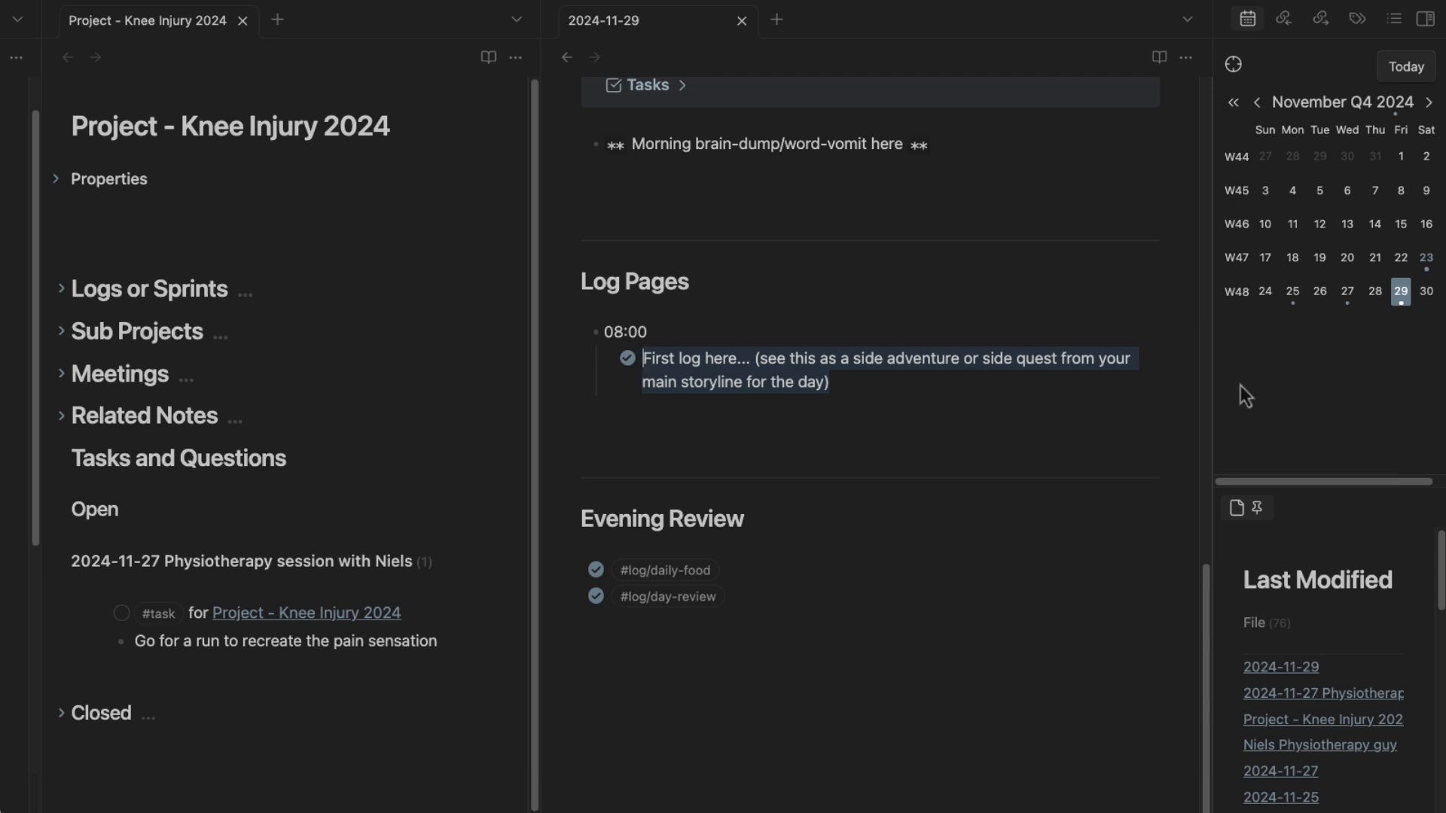
key(BackSpace)
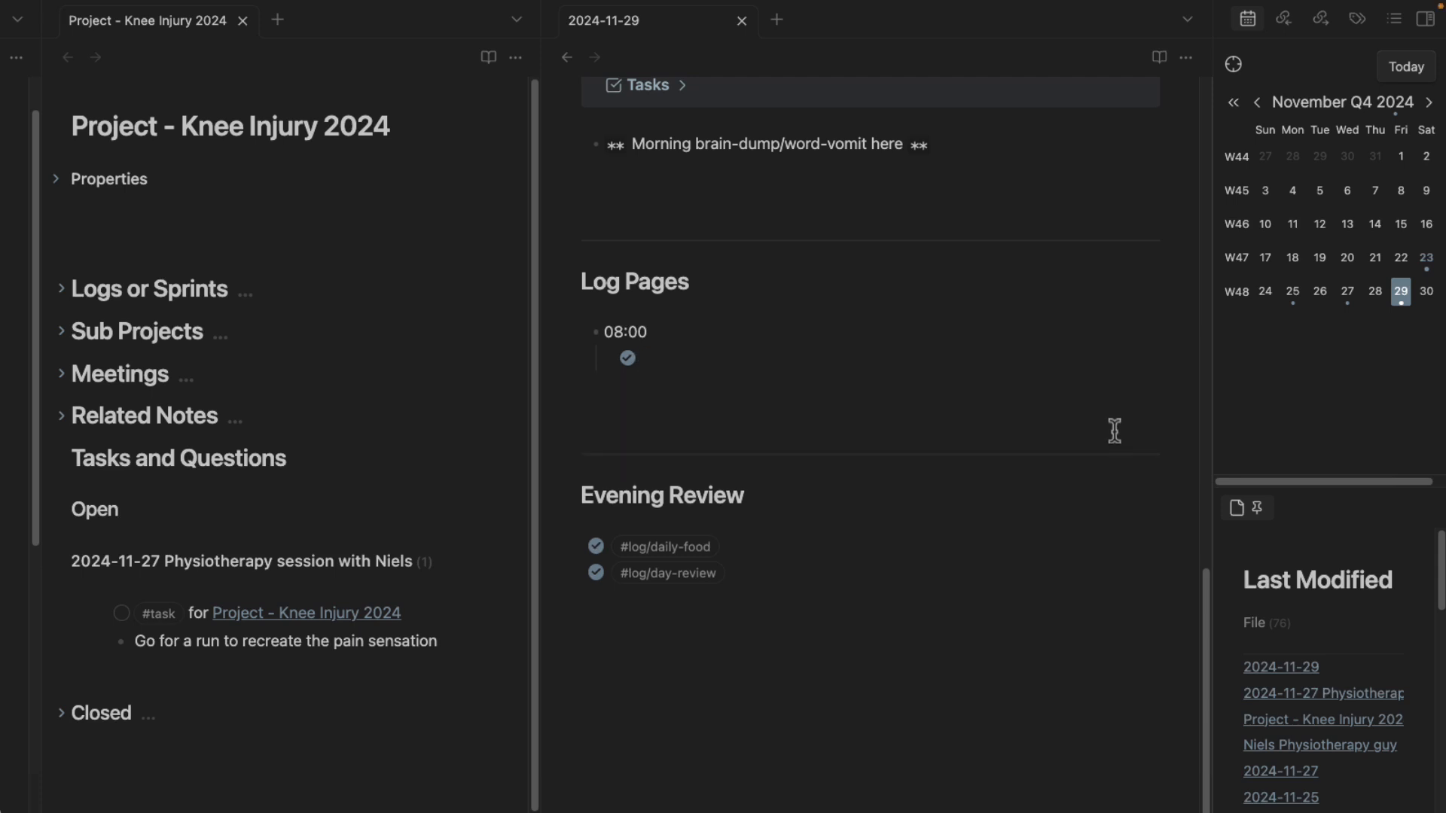
Fill the 08:00 log entry with the tags #log/sprint and #log/physio-session and the text "on" linking to Project - Knee Injury 2024.
text(#log/spri)
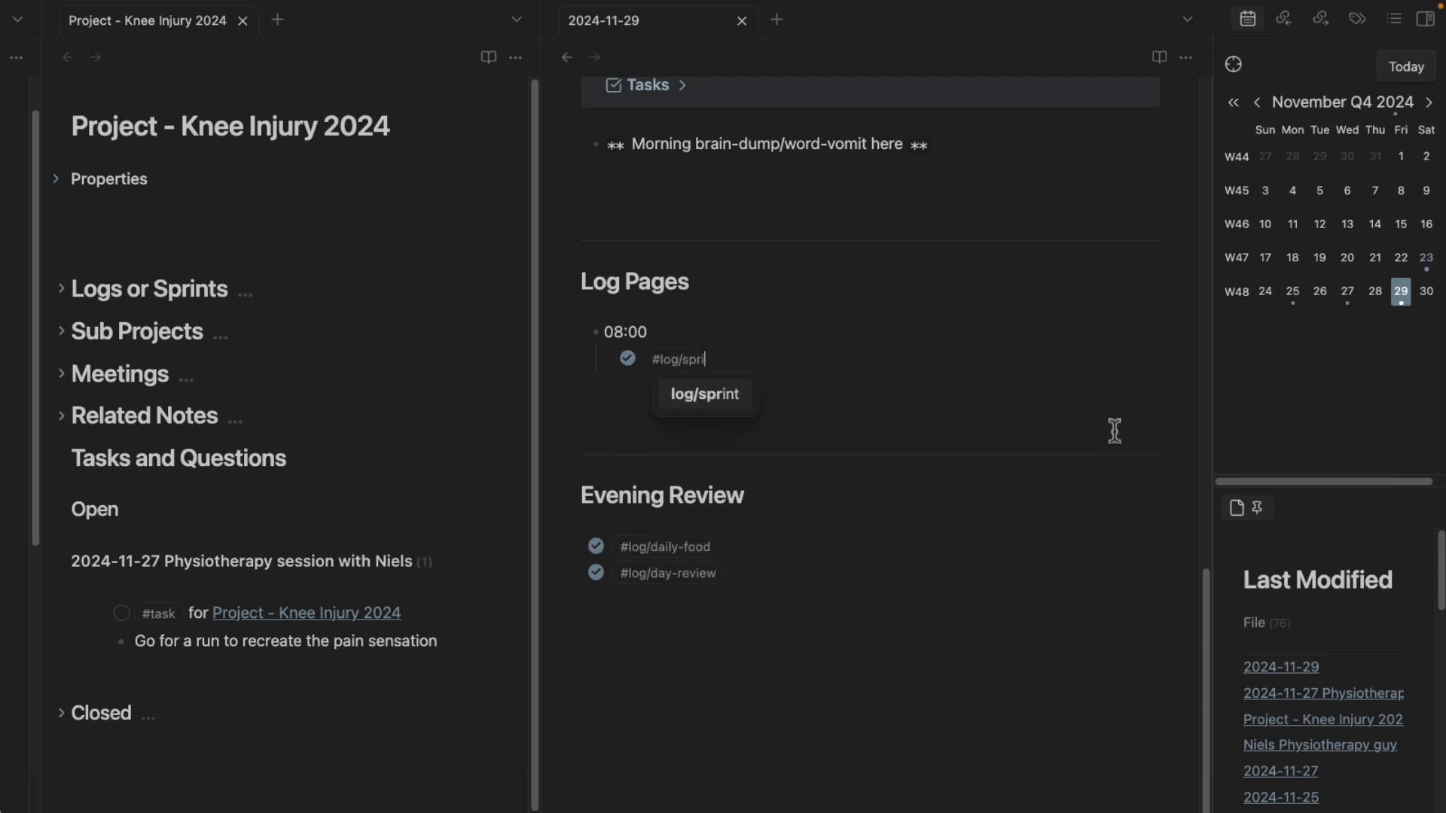
key(Return)
text(#log)
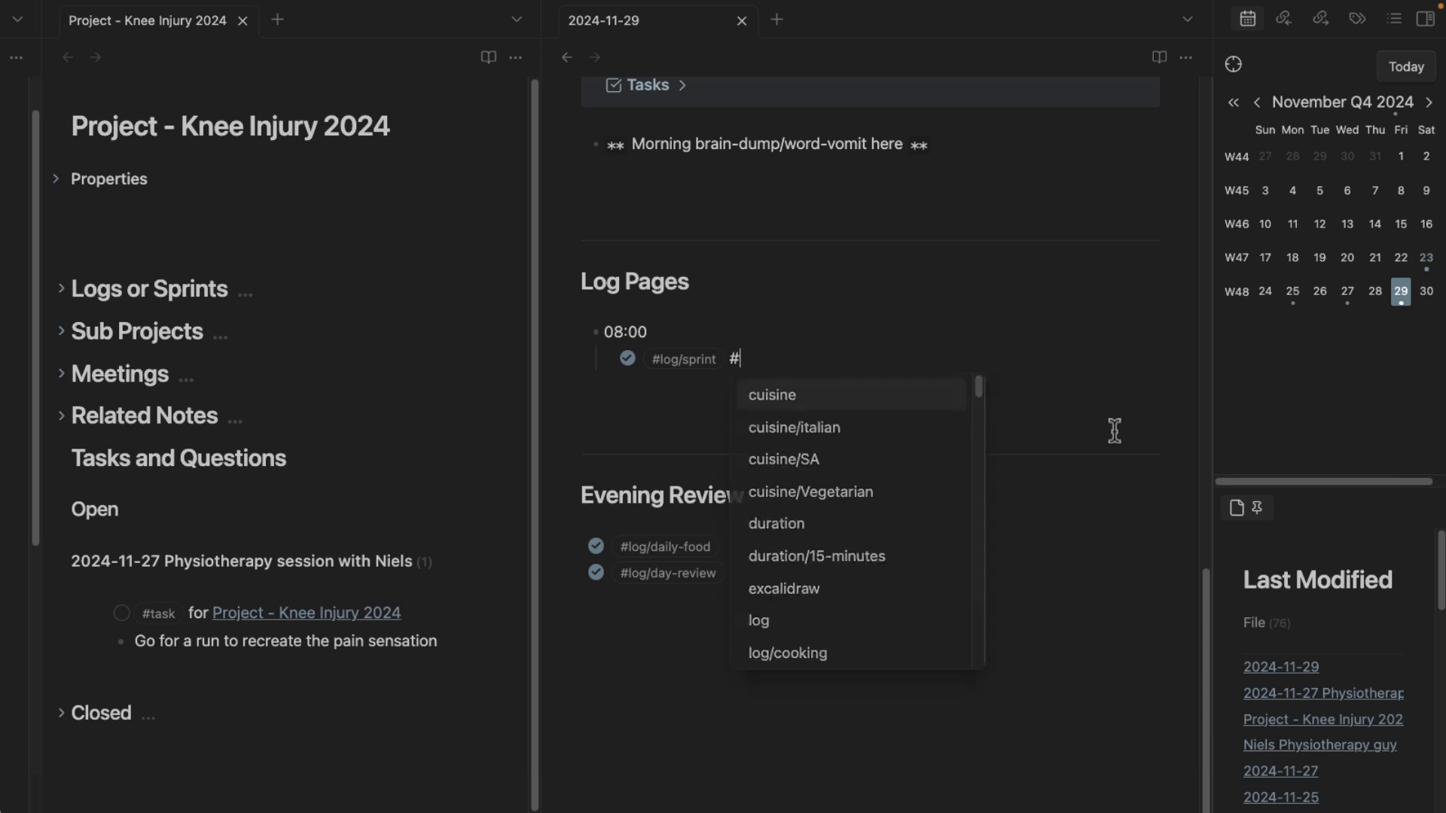
text(/phy)
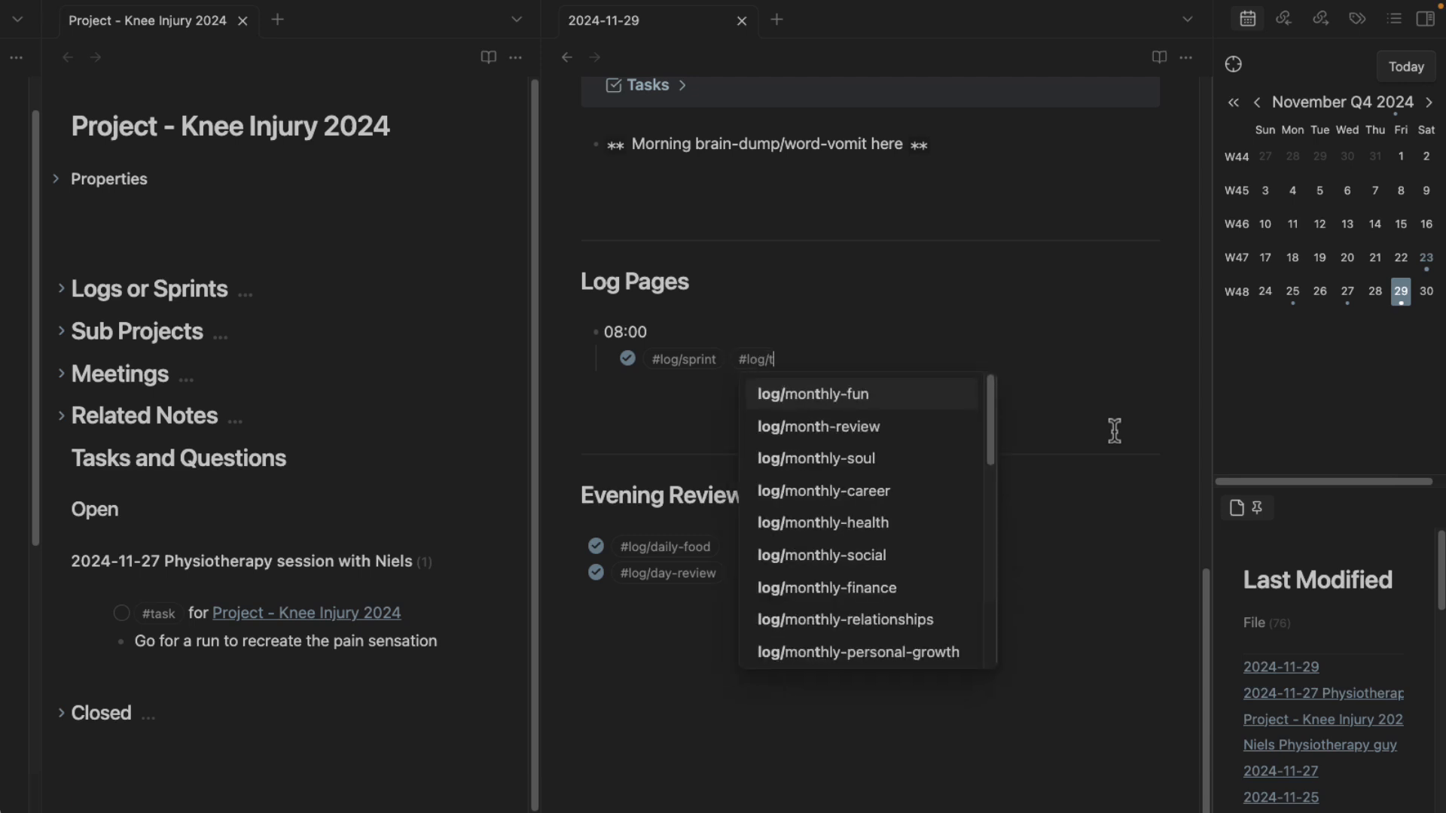
key(Return)
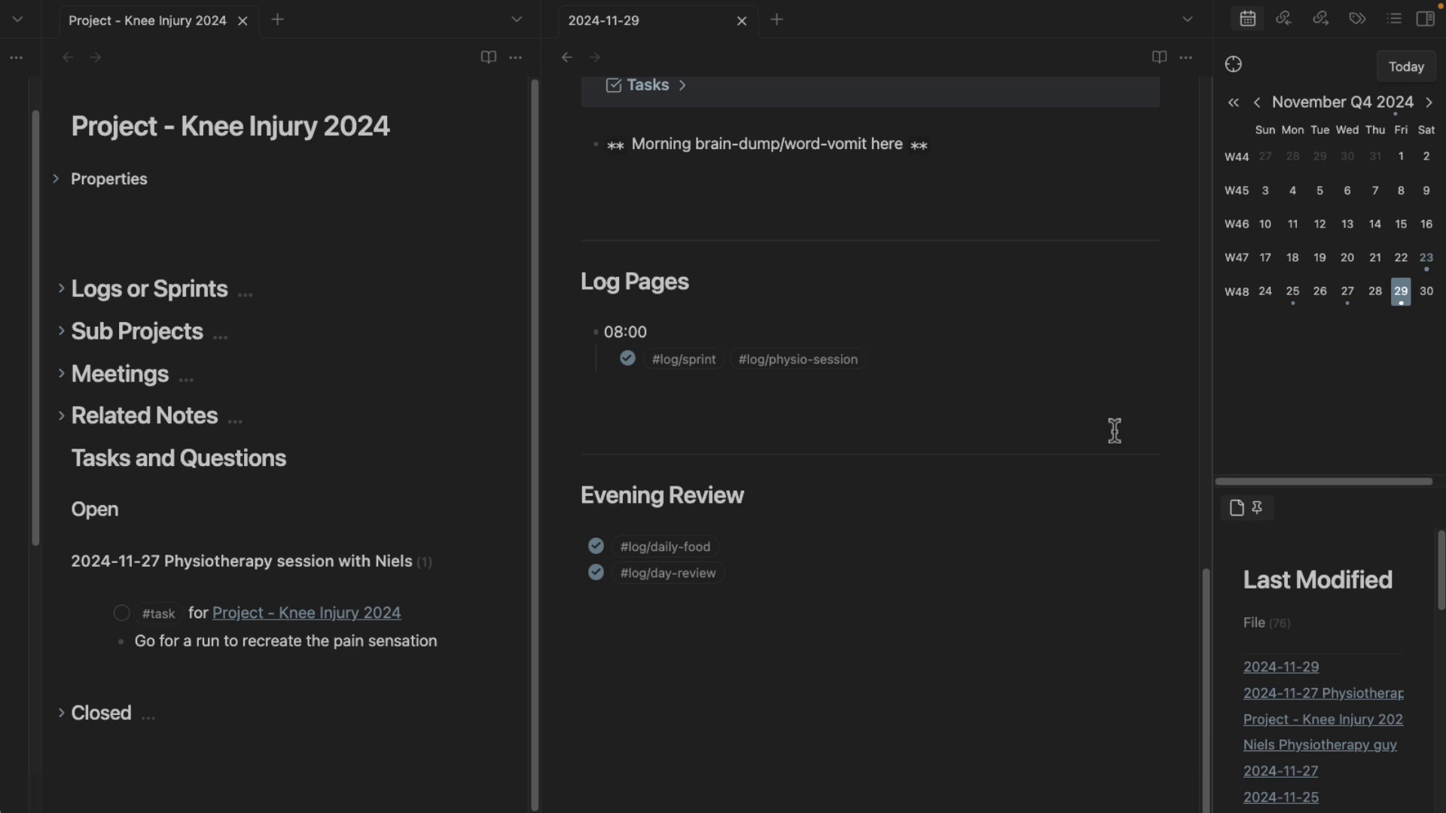
text(on [[Project)
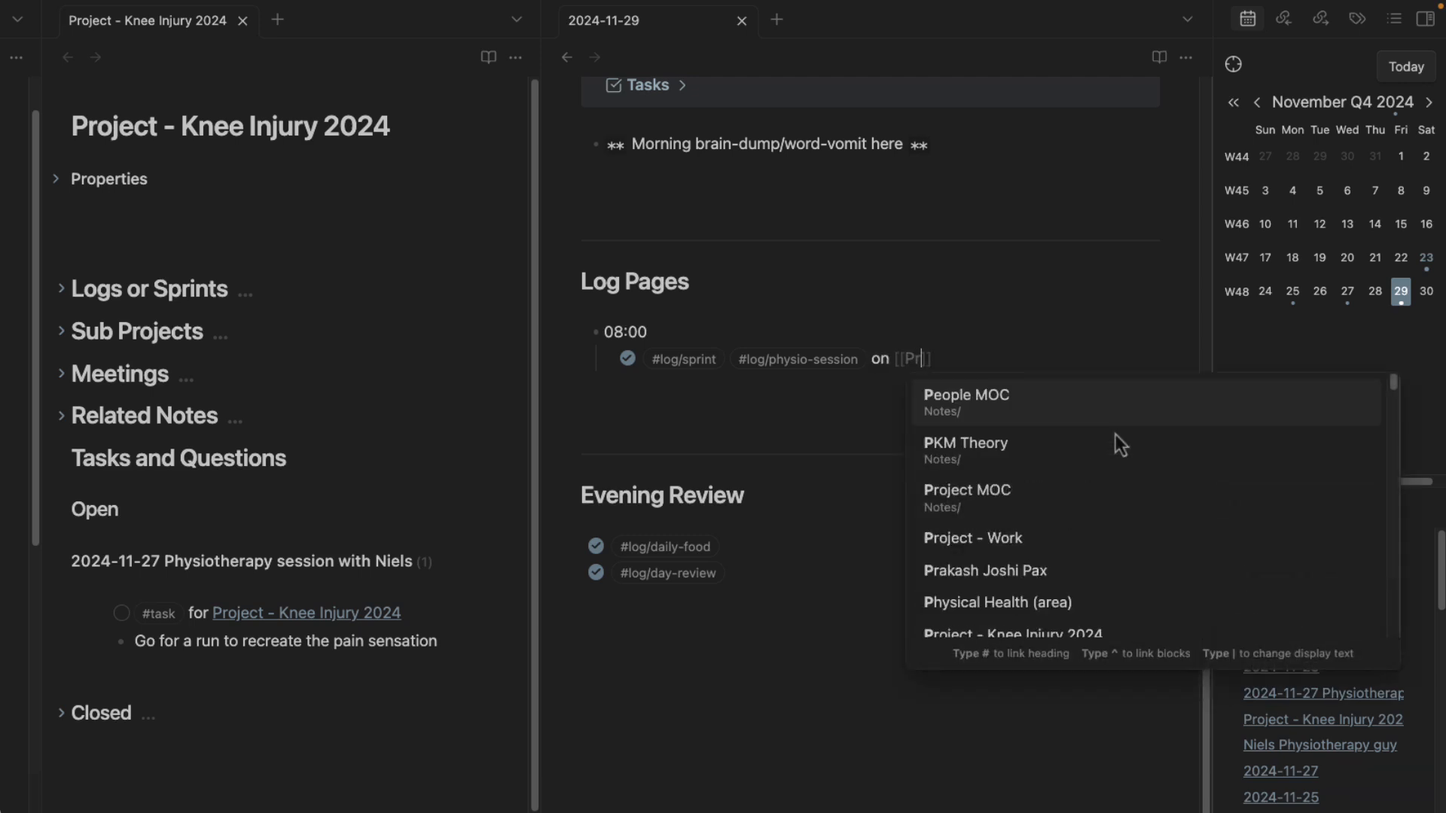
key(Down)
key(Down)
key(Return)
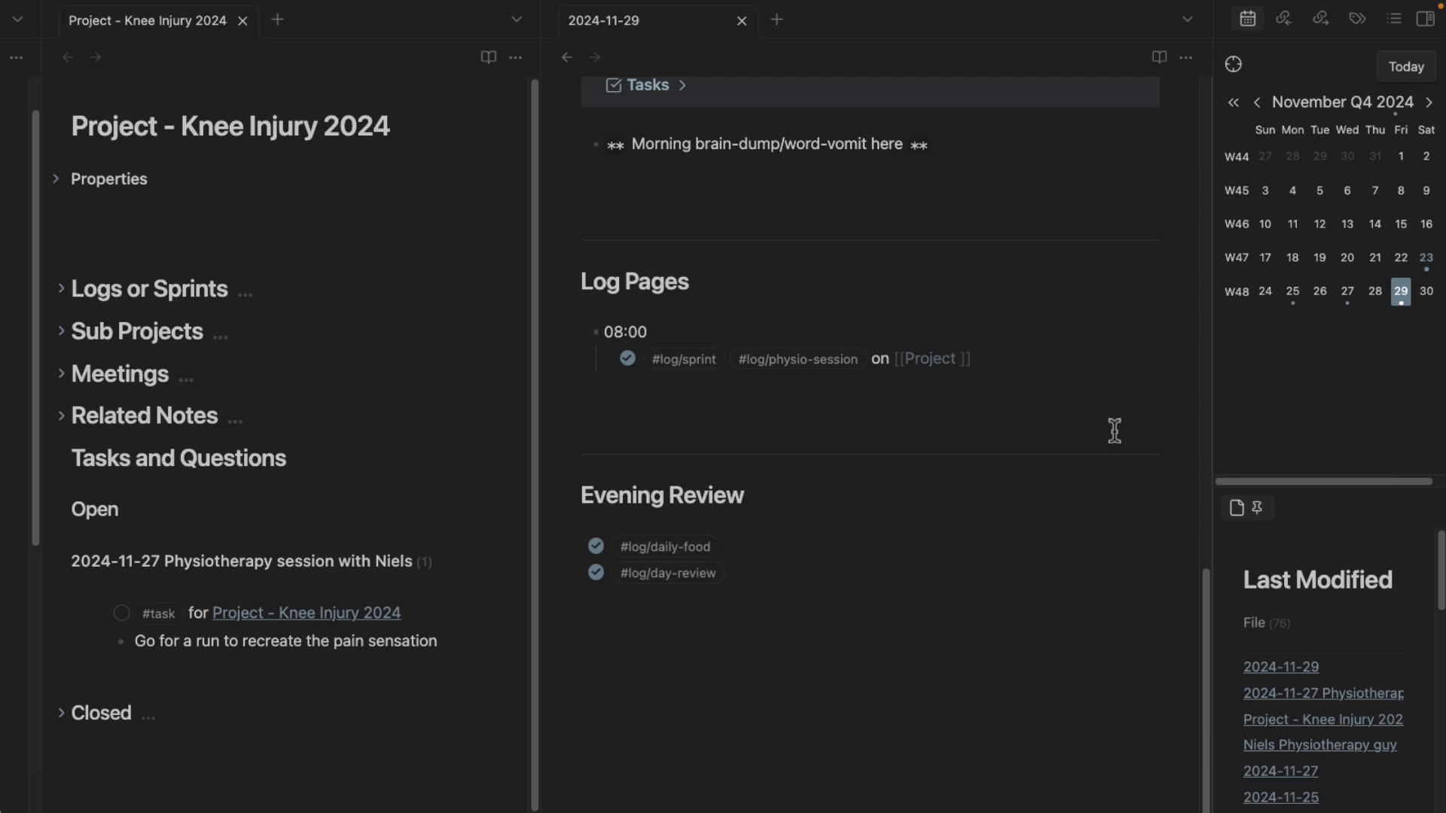
text(- Knee Injury 2024)
key(Return)
Add a nested bullet under the 08:00 log entry that links to the 2024-11-29 Physiotherapy session 2 note.
key(Return)
key(Tab)
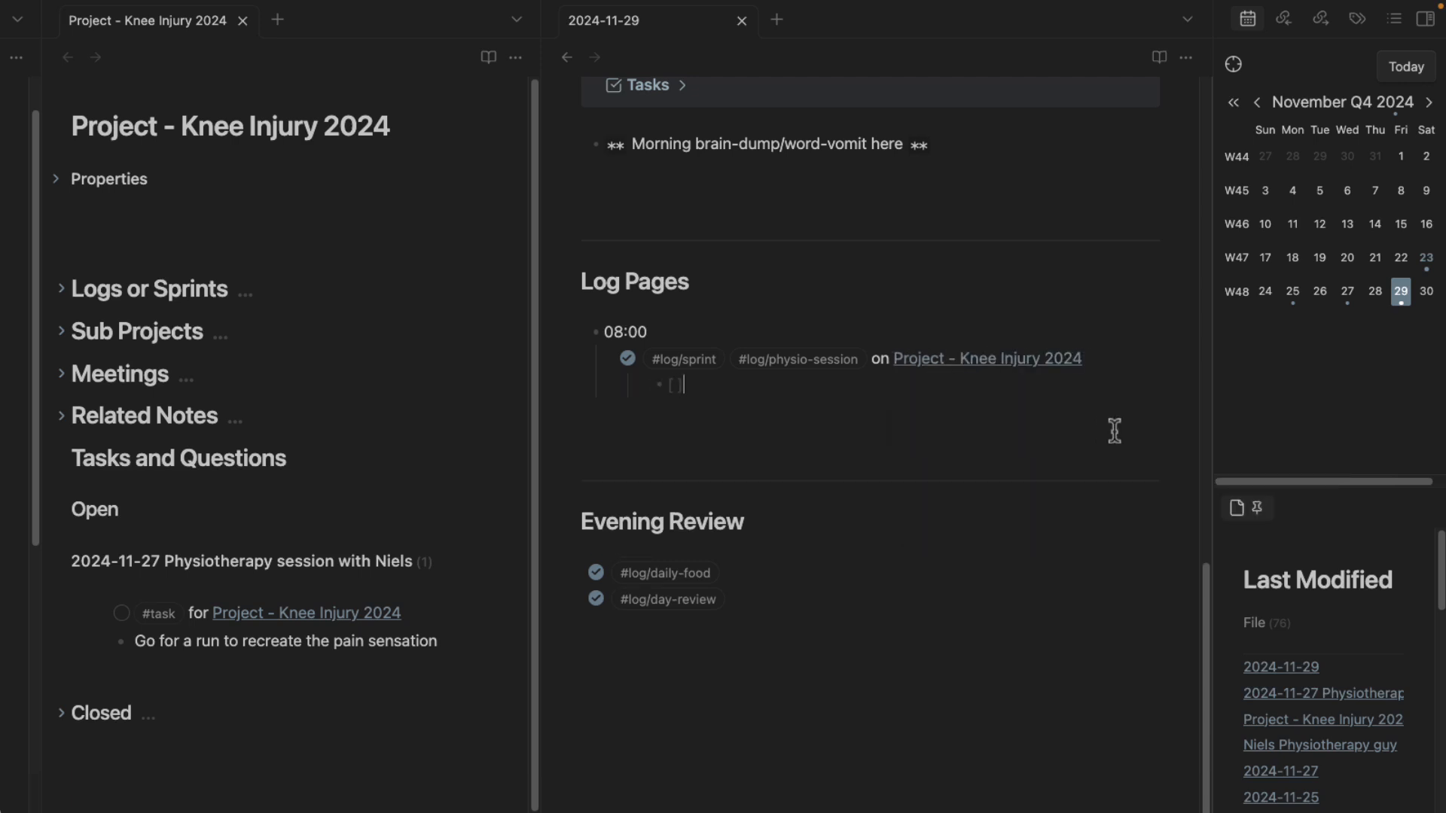
text([[2024-11-)
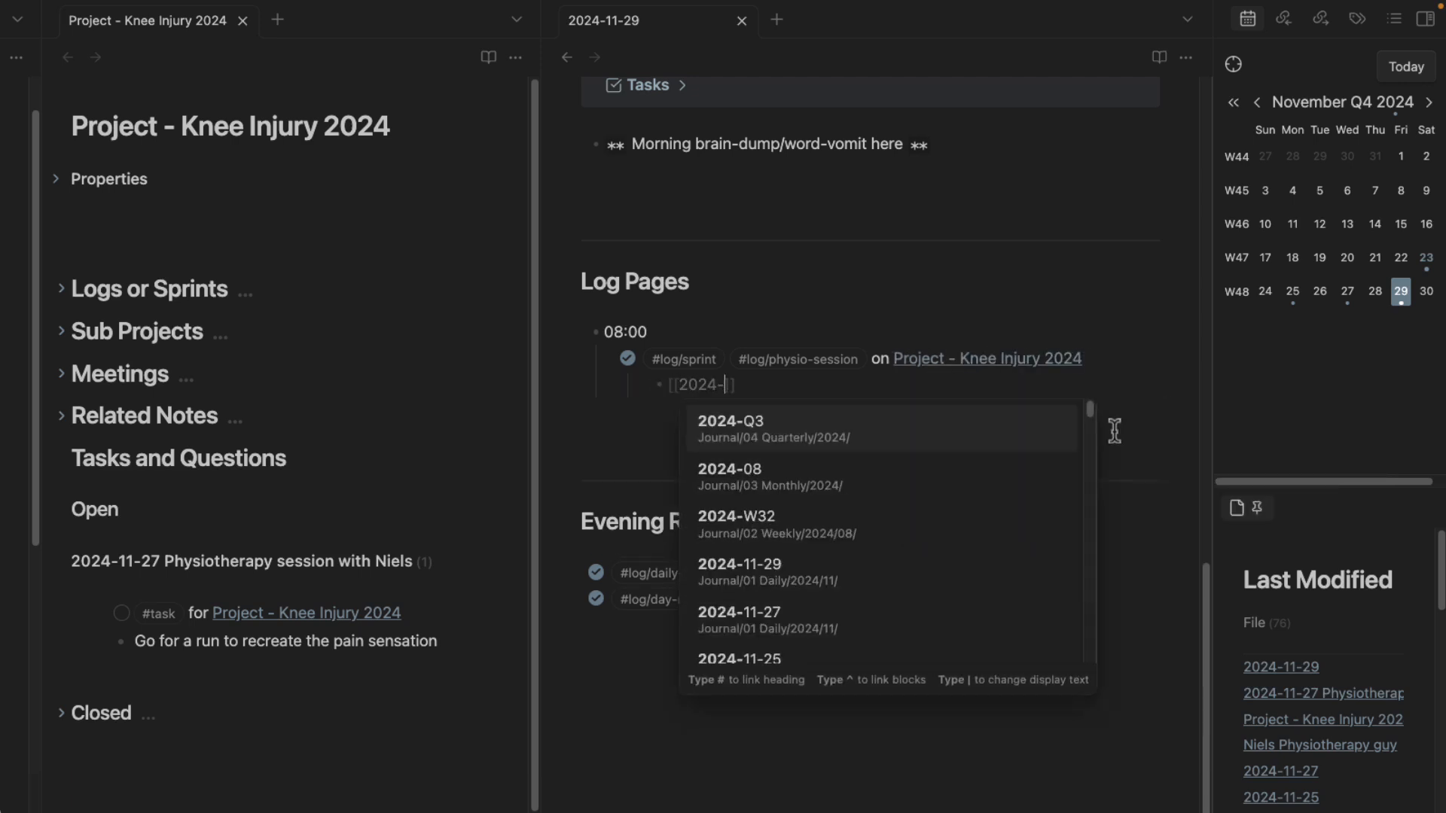
text(29)
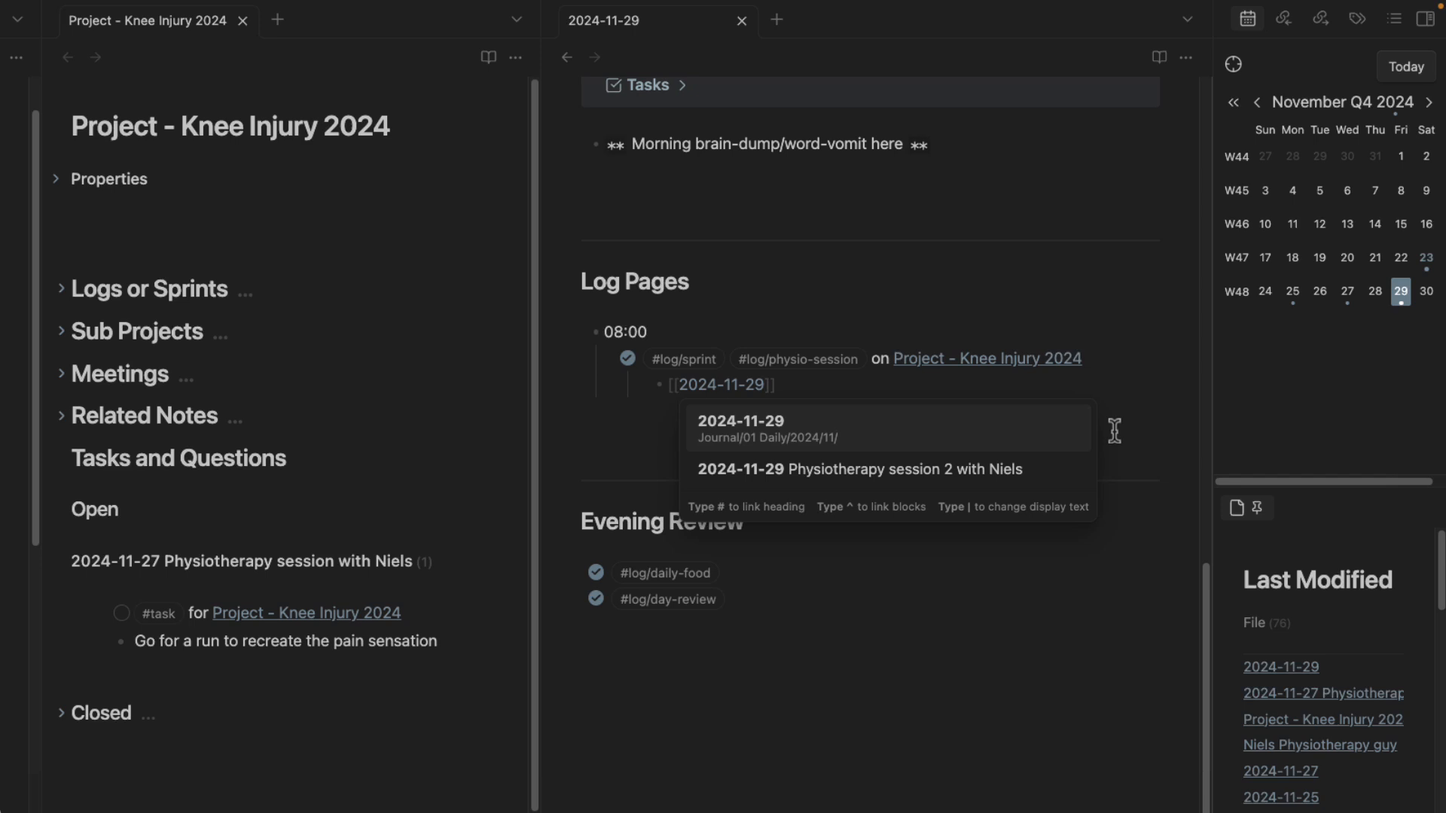
key(Down)
key(Return)
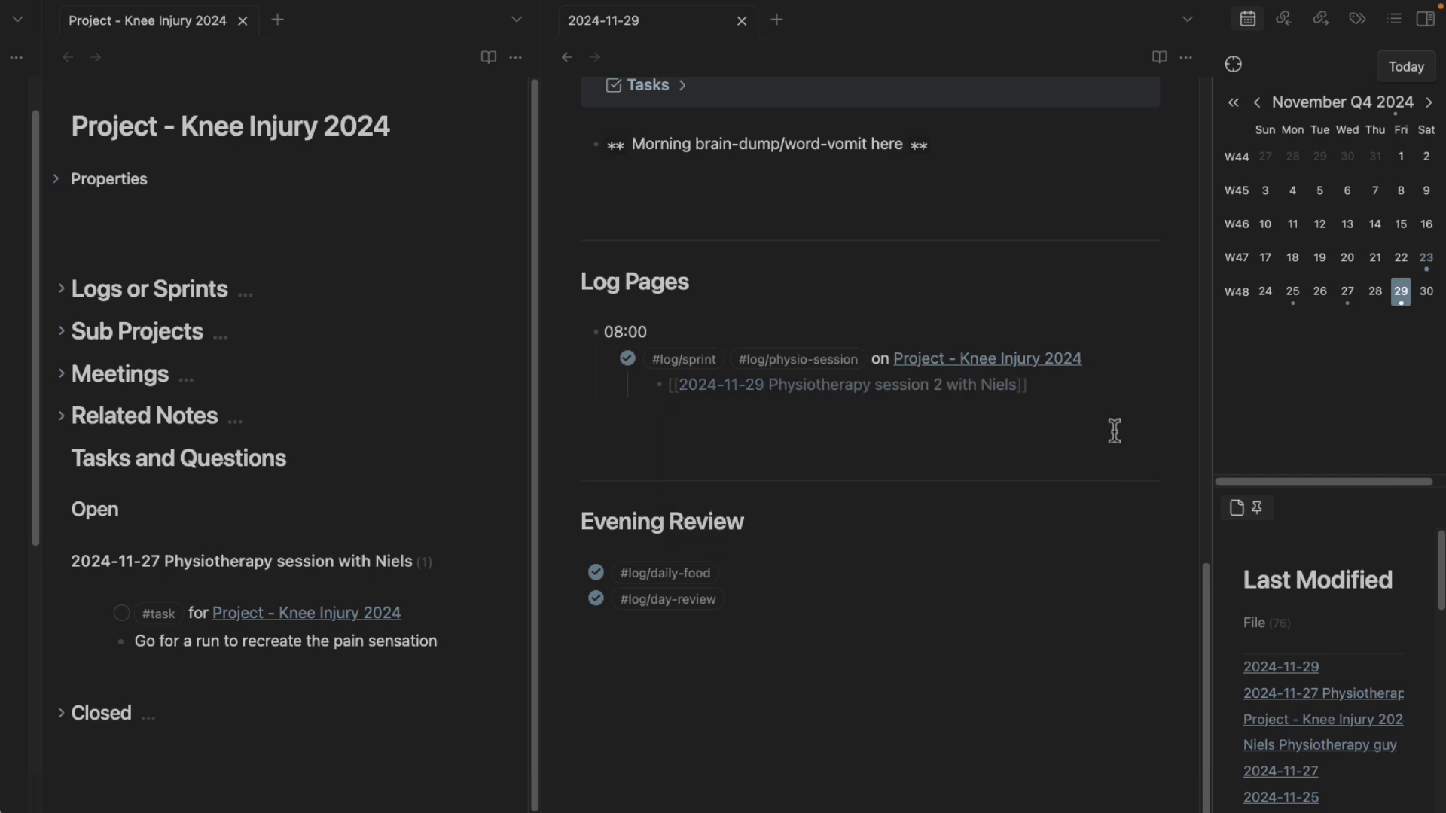
Open the linked session 2 note, group it with the 2024-11-29 daily note and insert the Meeting Note Template.
alt+super+click(878, 392)
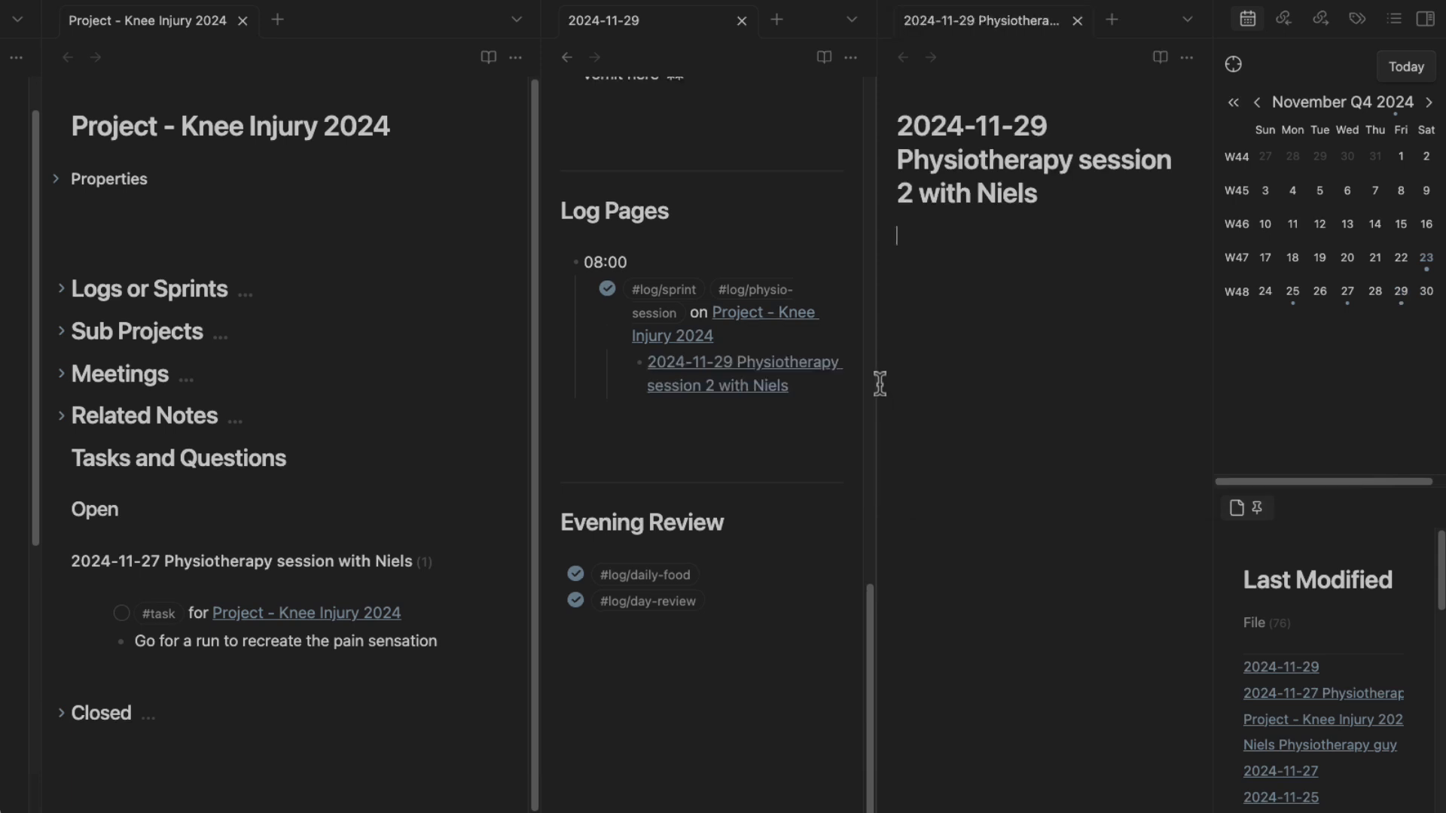
mouse_move(936, 20)
mouse_down()
mouse_move(962, 38)
mouse_move(762, 45)
mouse_up()
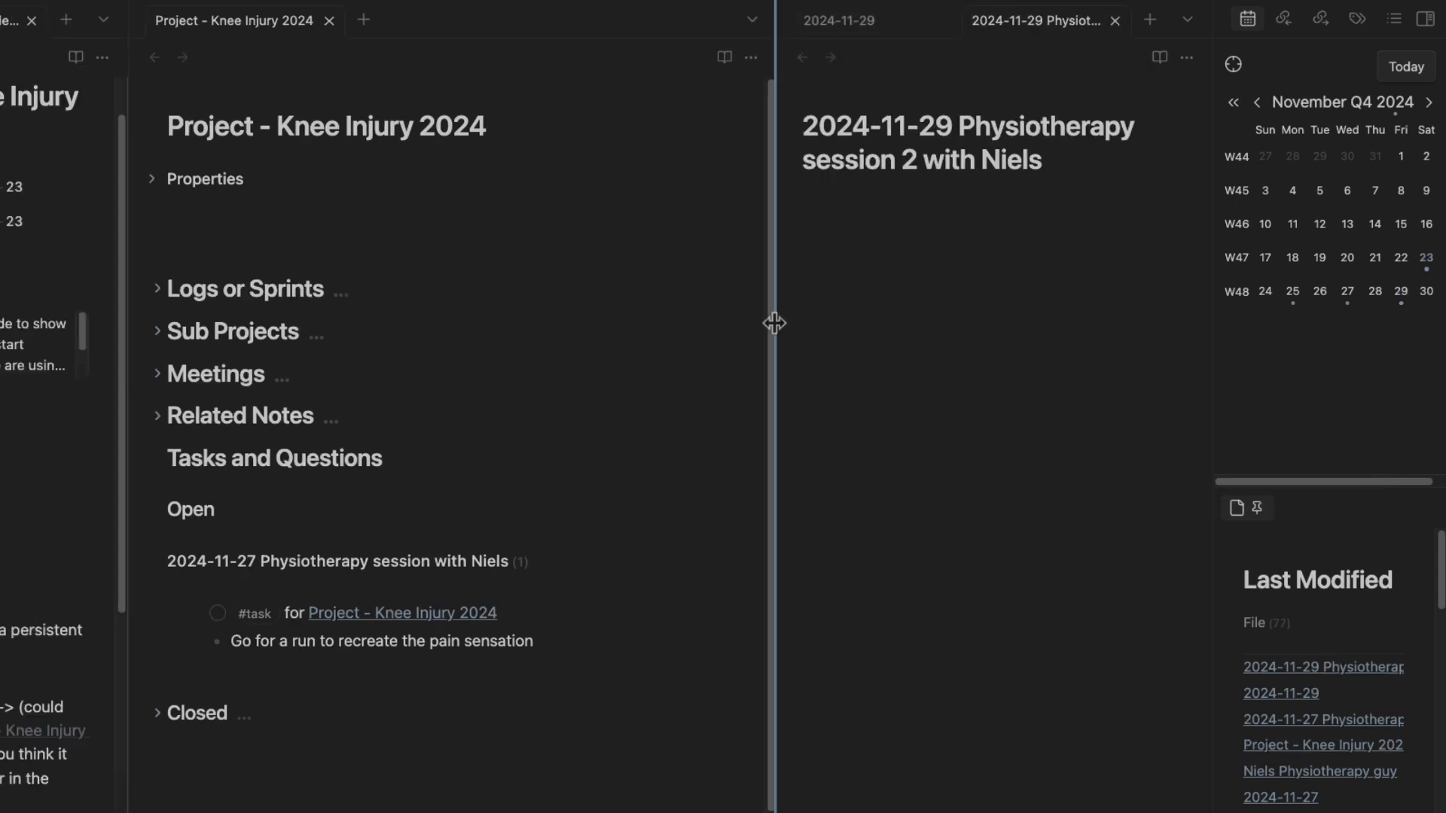
key(super+e)
key(alt+e)
text(meet)
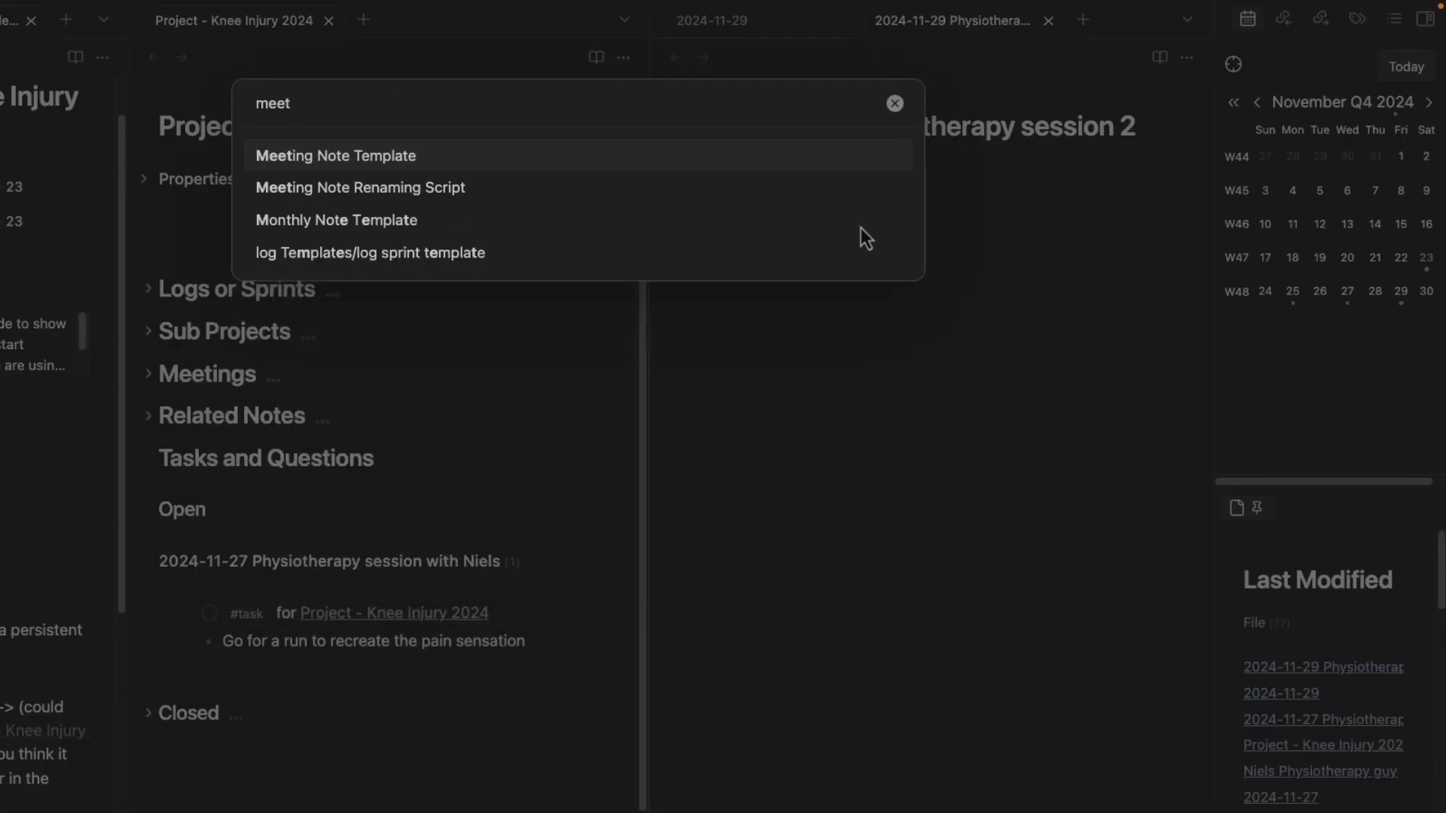
key(Return)
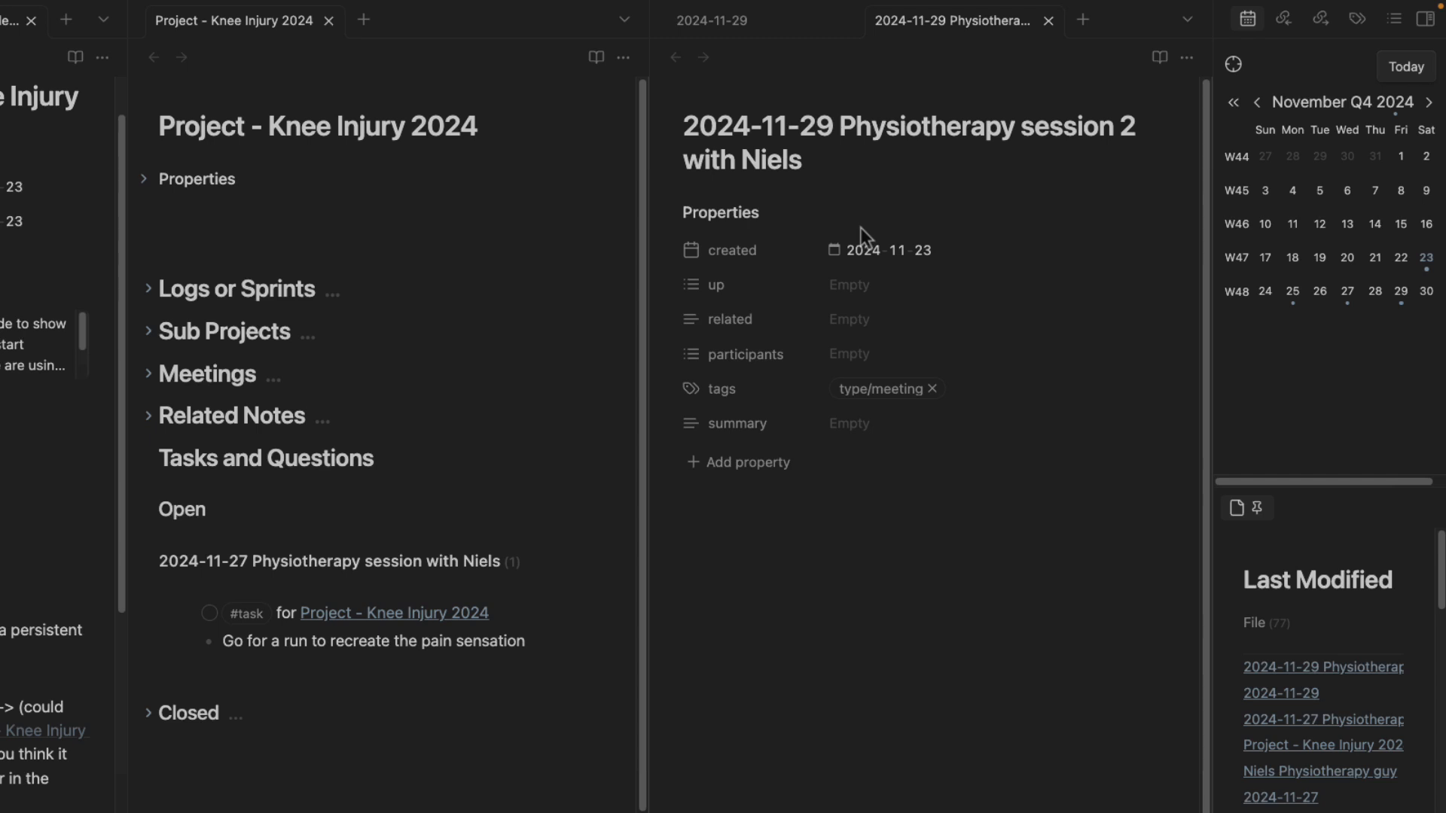
click(956, 387)
text(#)
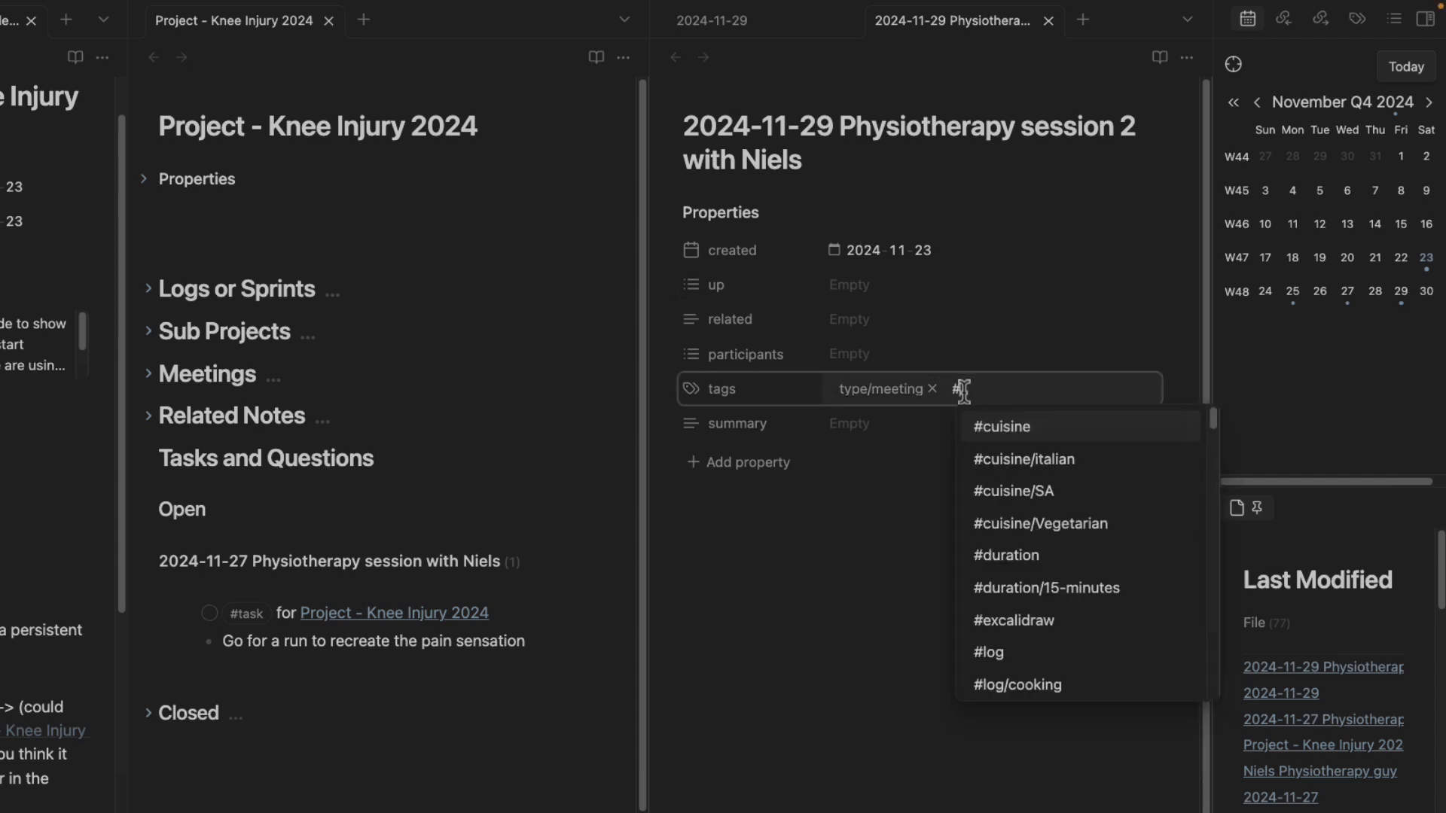
text(type/ther)
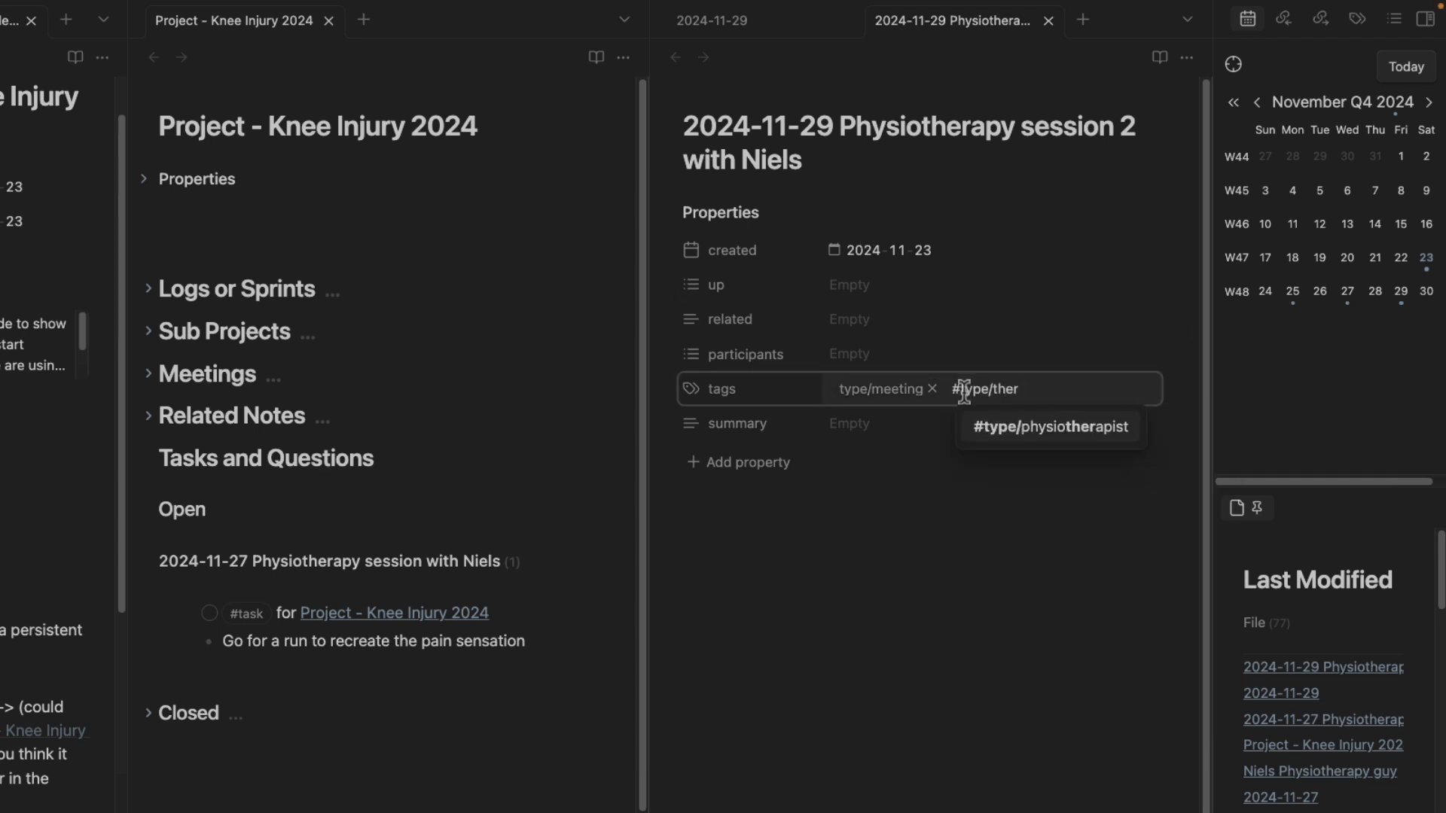
key(Return)
Add the tag type/physio-session to the session 2 note's properties.
click(1102, 390)
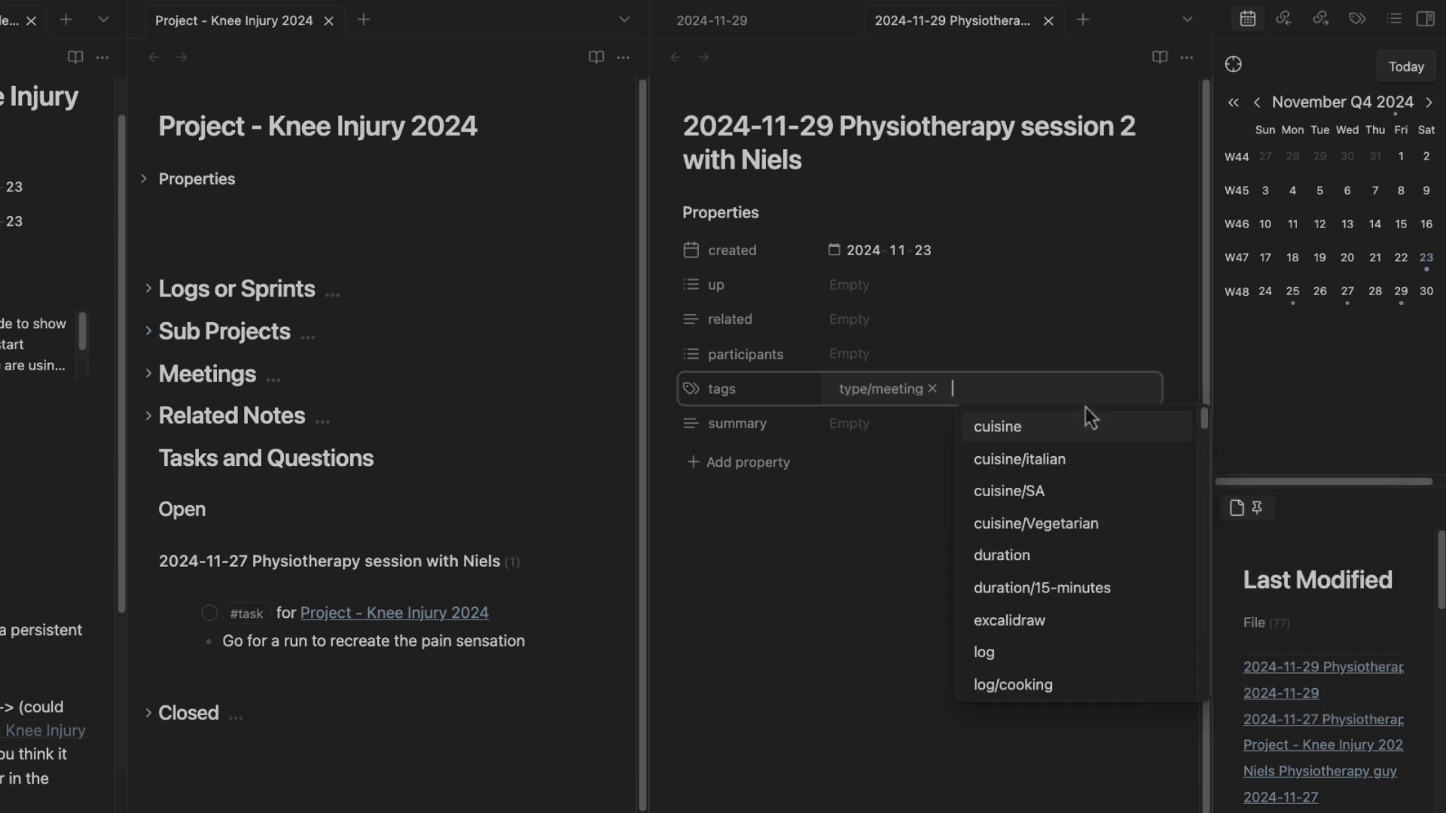
text(#type/)
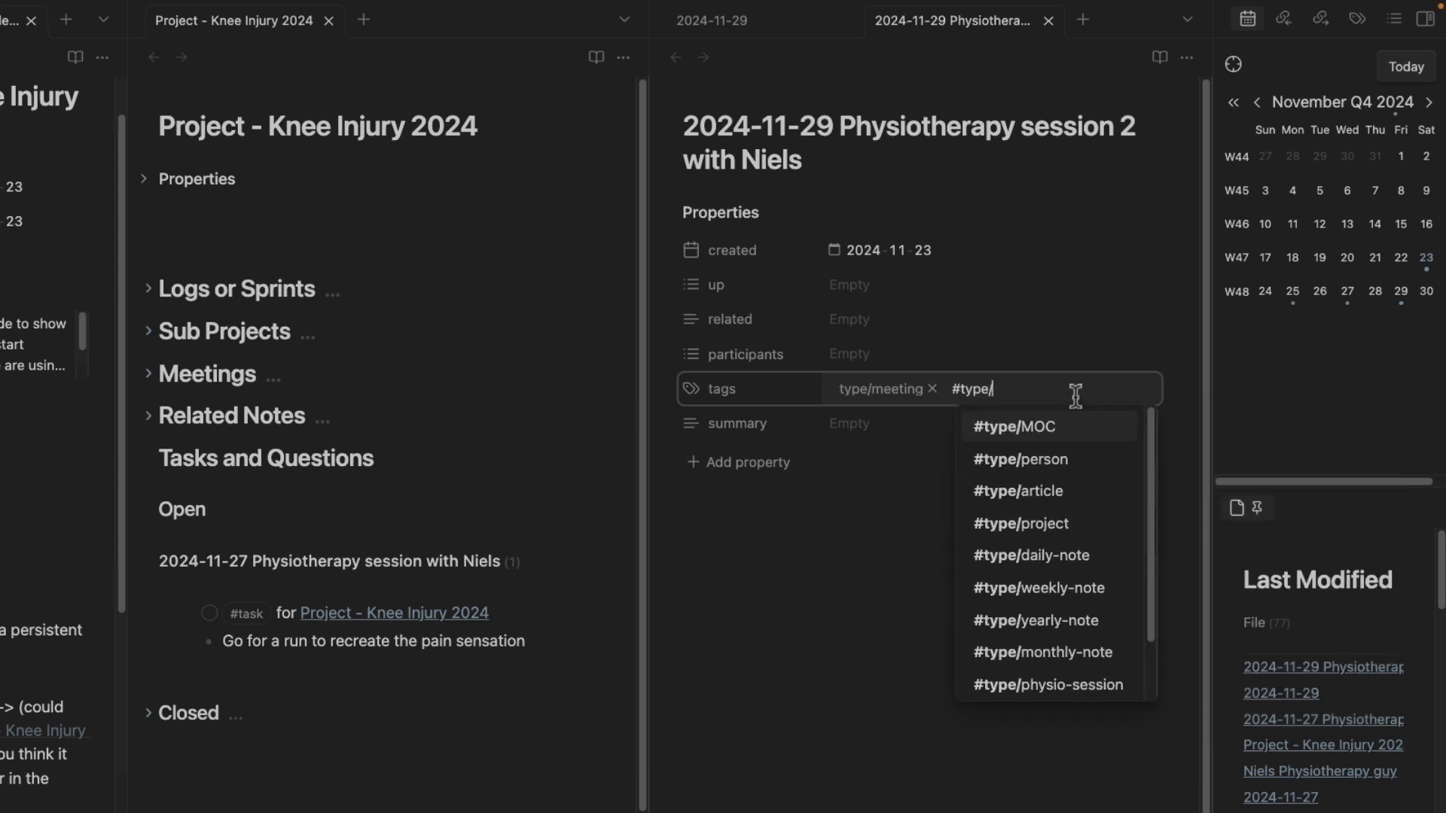
text(phys)
key(Return)
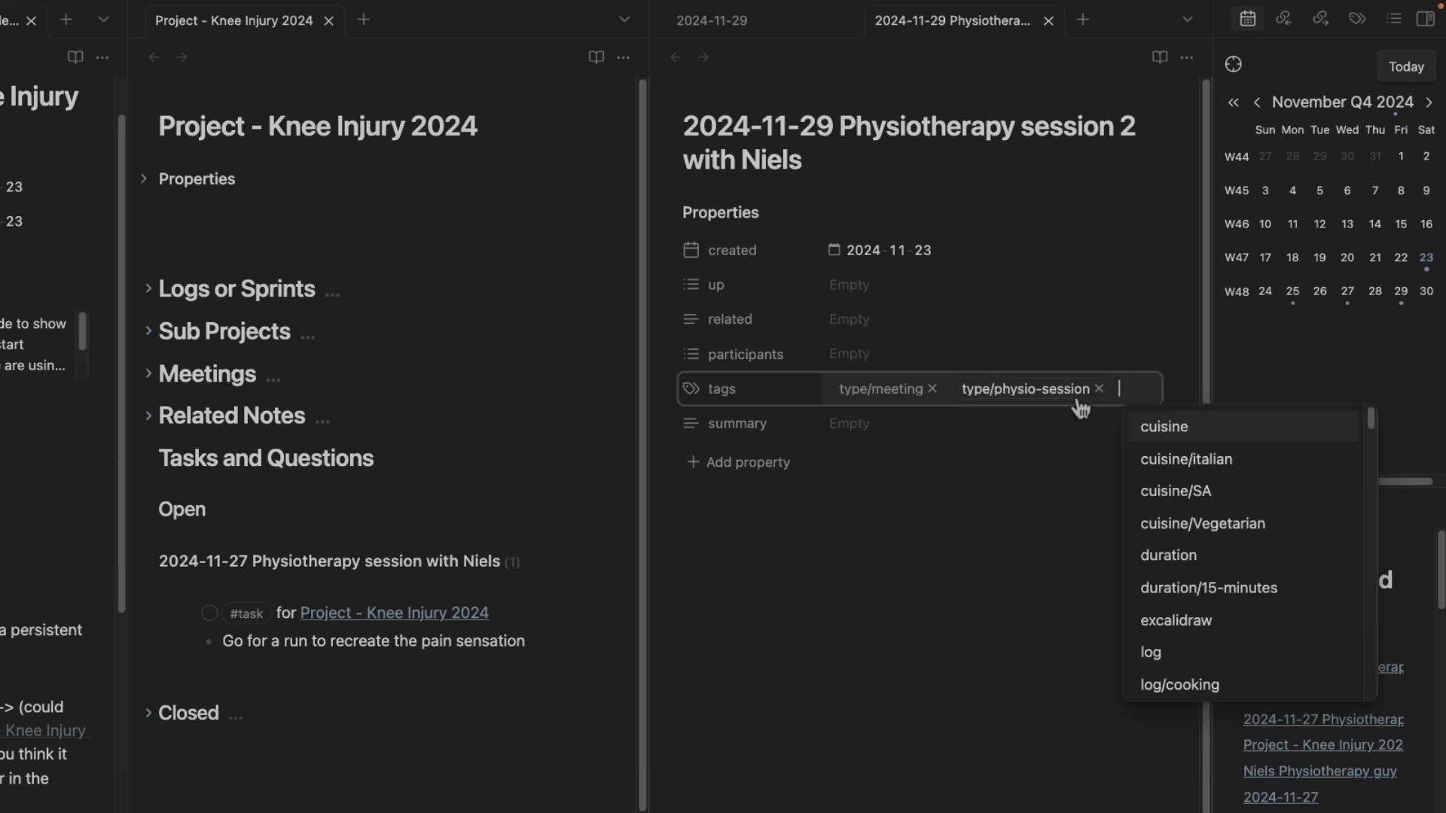
Set the note's summary to "Second session where I got dry needling treatment" and add the physiotherapist's person note as participant.
click(919, 426)
text(Second session where I got dry needling treatment)
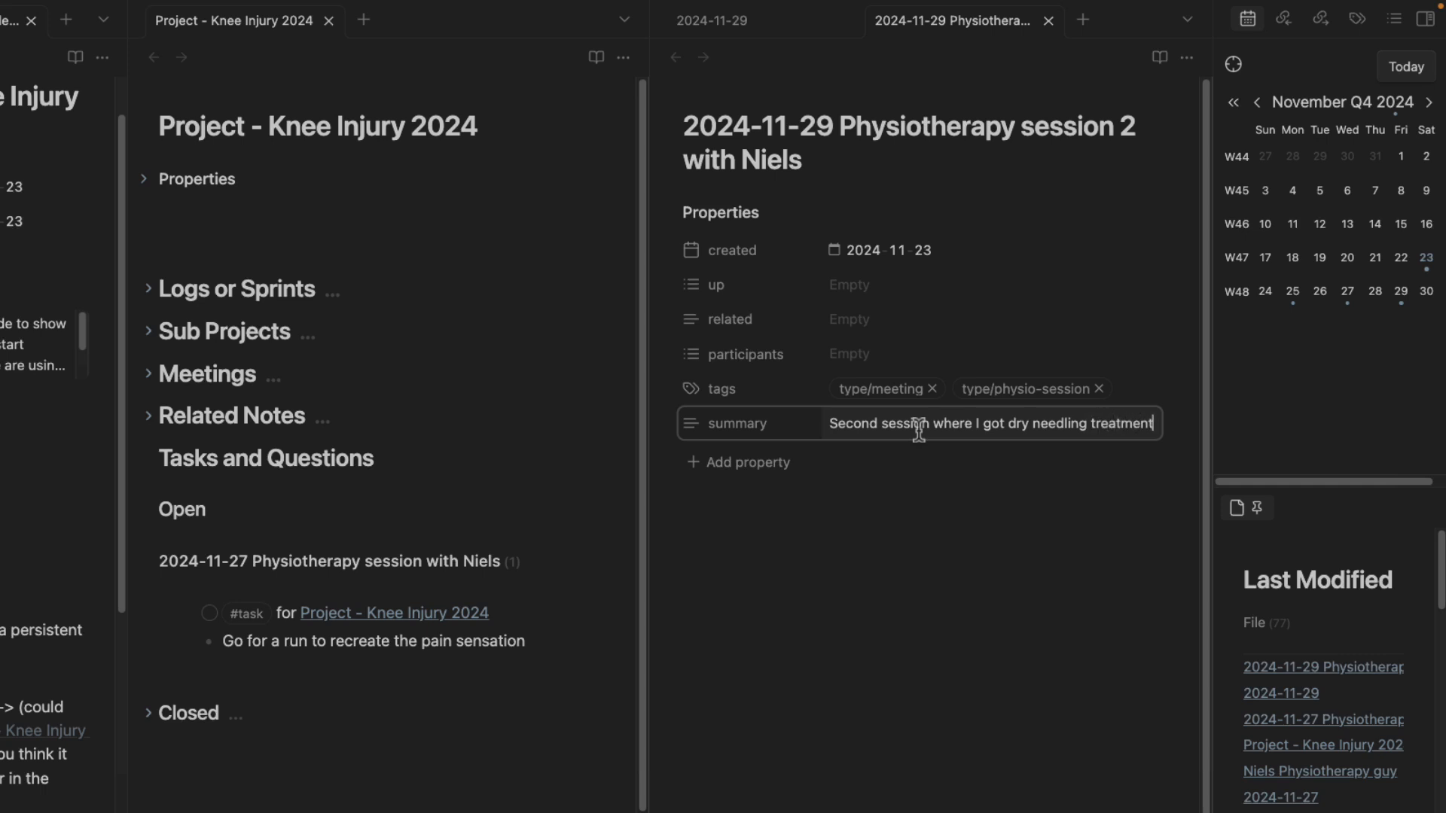
click(865, 354)
text(Nie)
key(Return)
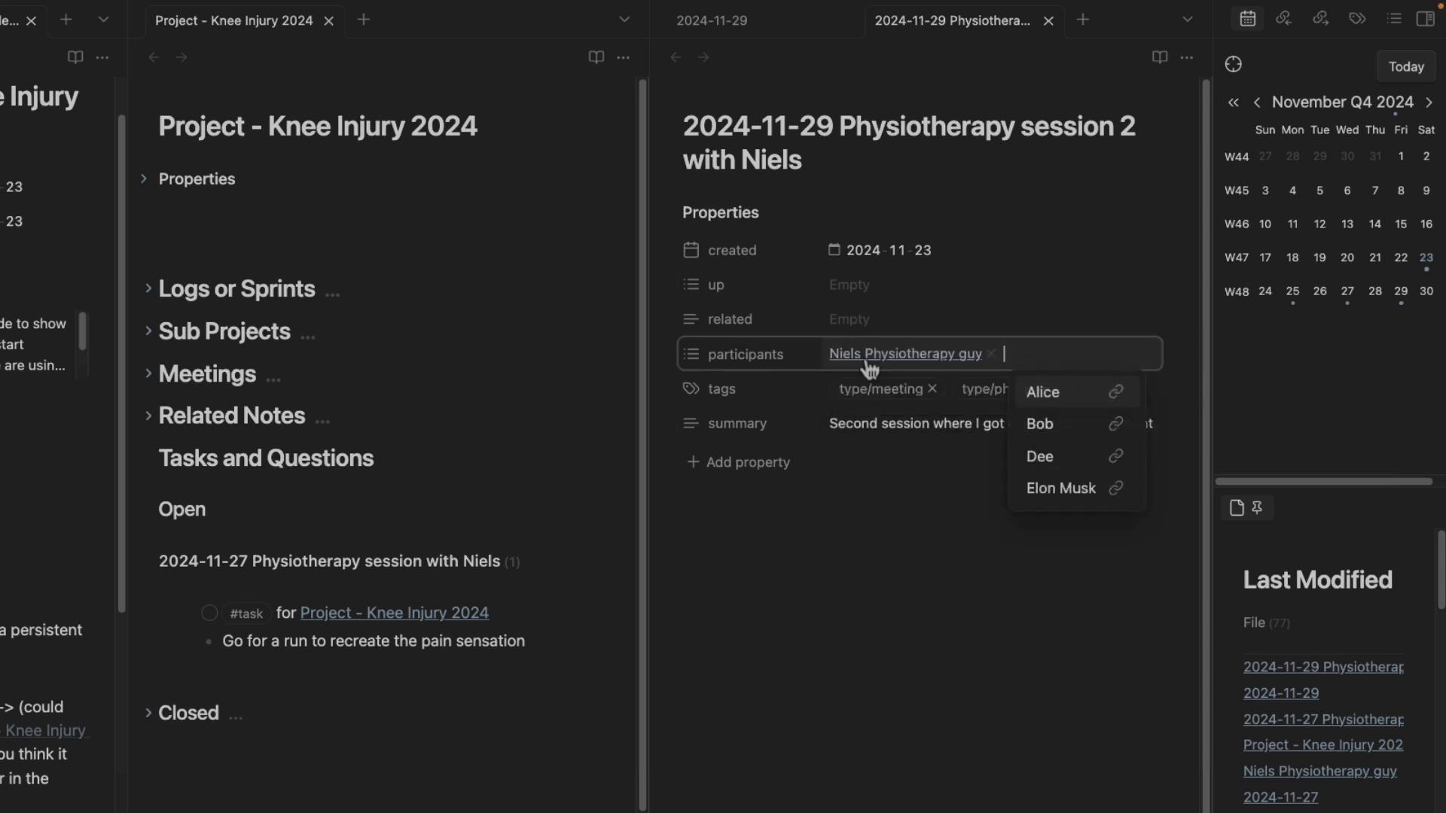
Set the session 2 note's up property to a link to Project - Knee Injury 2024.
click(872, 287)
text([[)
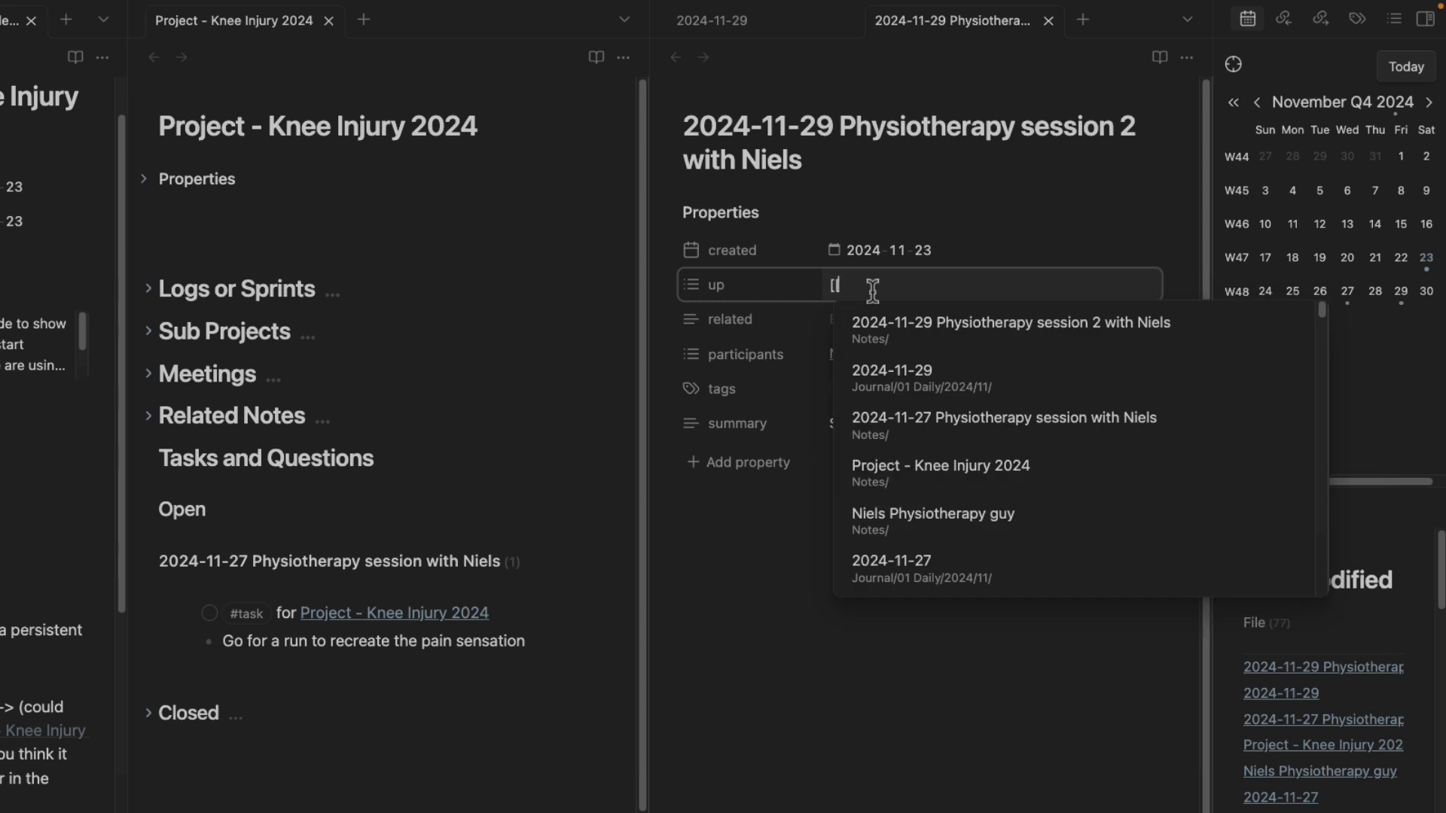
text(project)
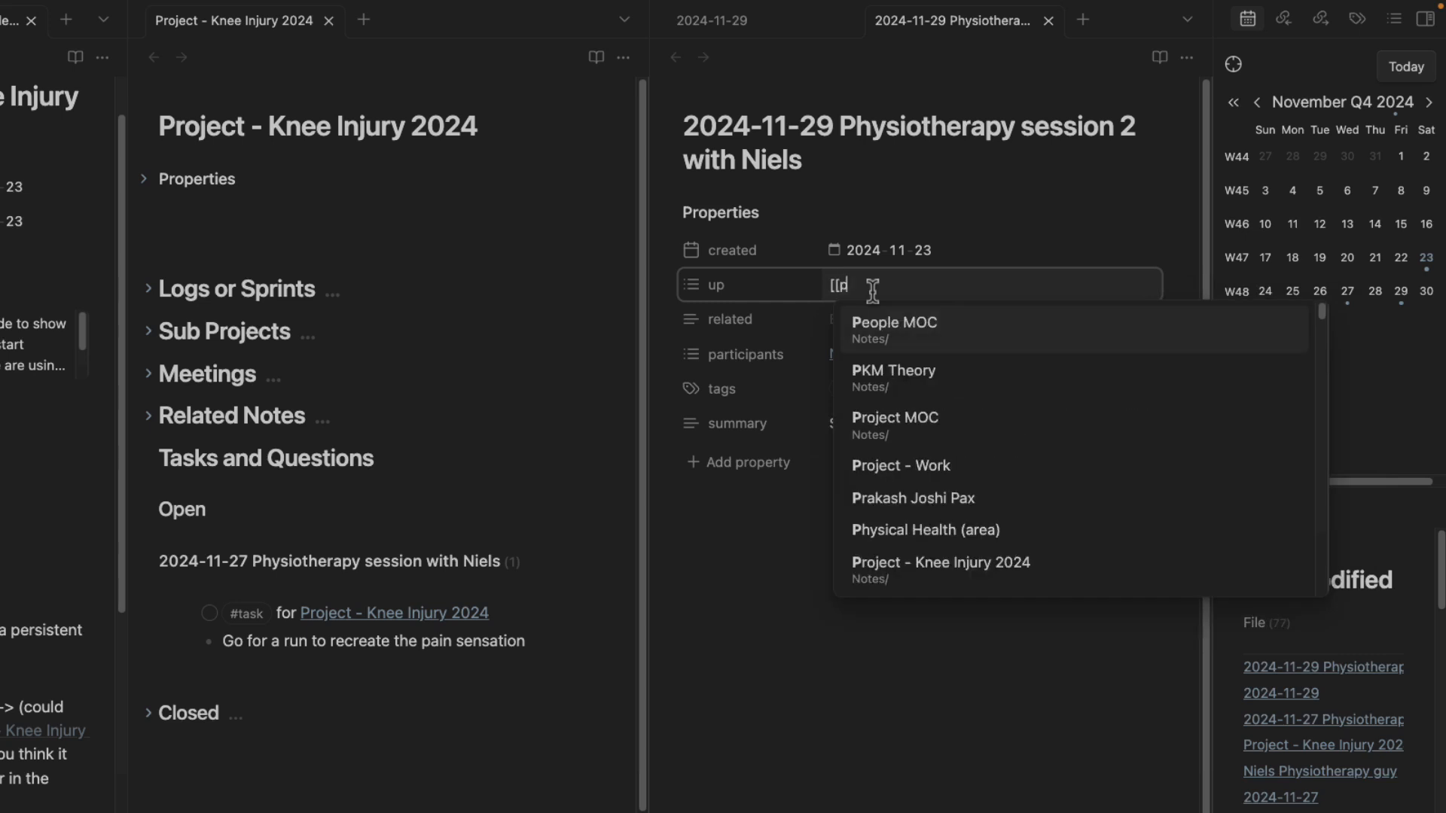
key(Down)
key(Down)
key(Return)
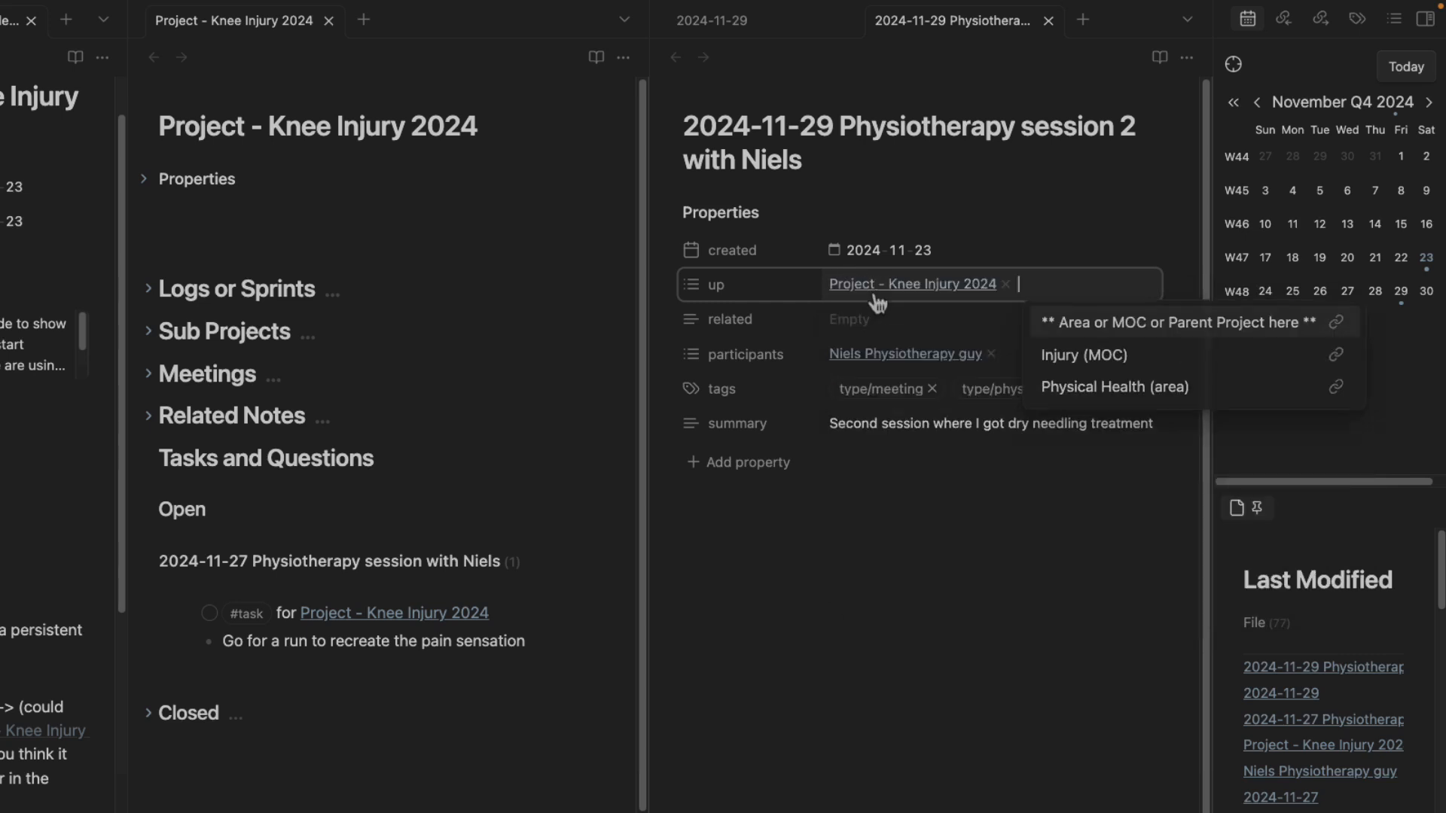
Add a level-two Notes heading below the properties with the bullet "Outcome of run".
click(780, 539)
text(## Notes)
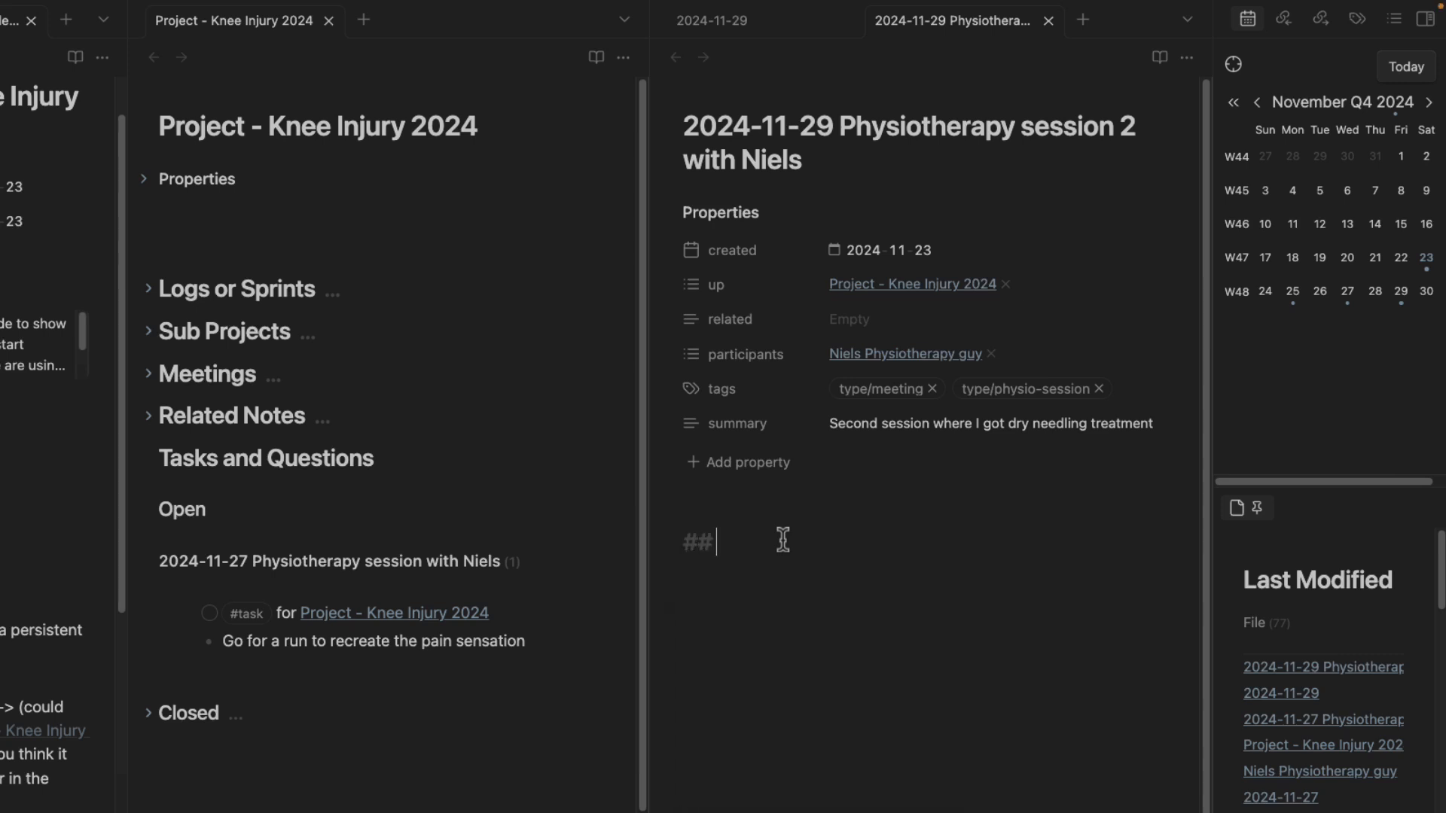
key(Return)
text(- Outcome )
text(of r)
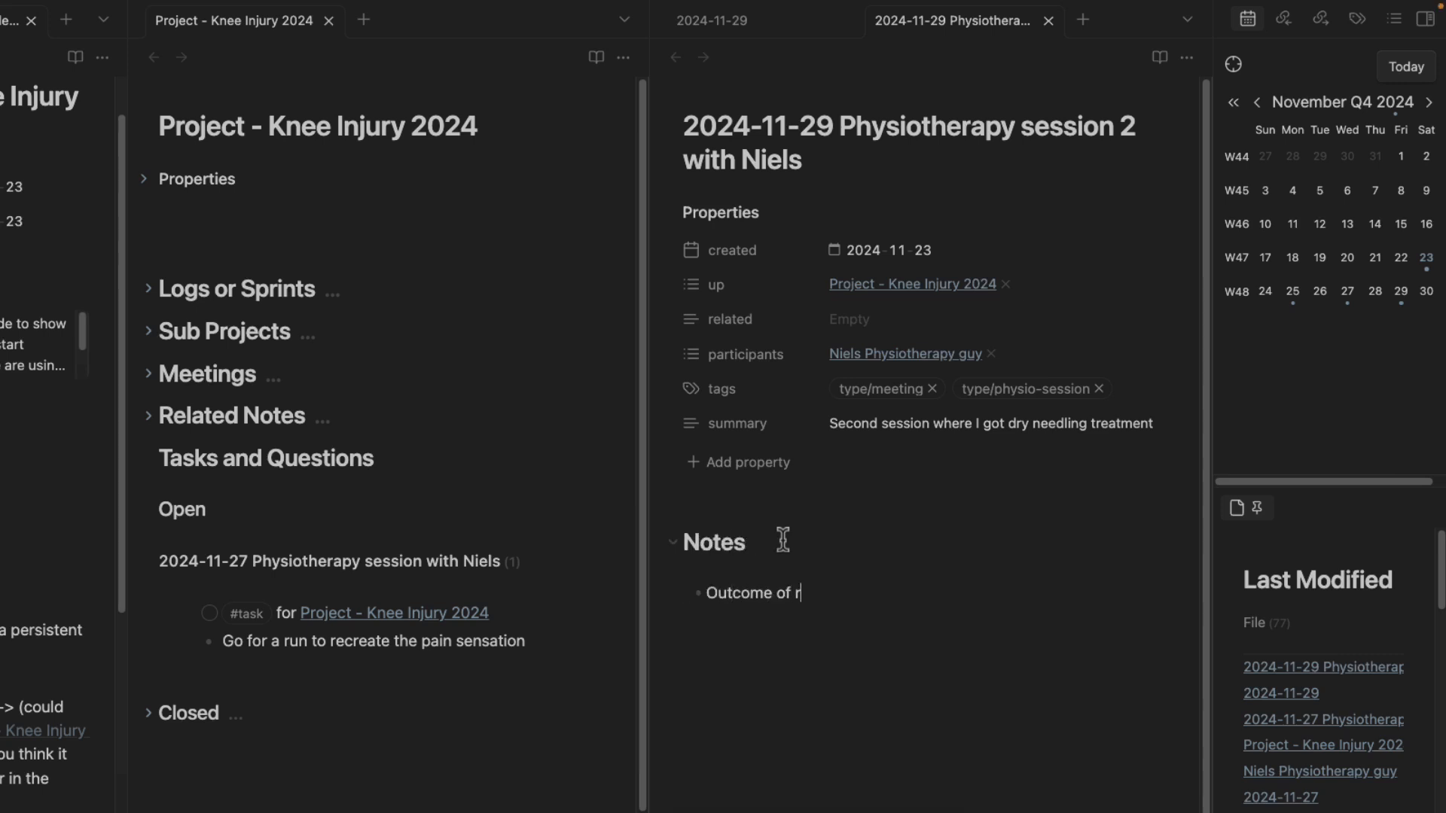
text(un)
Open the 2024-11-27 session note from the project's run task and add an "Outcome:" bullet with nested "Intense pain" to that task.
click(452, 652)
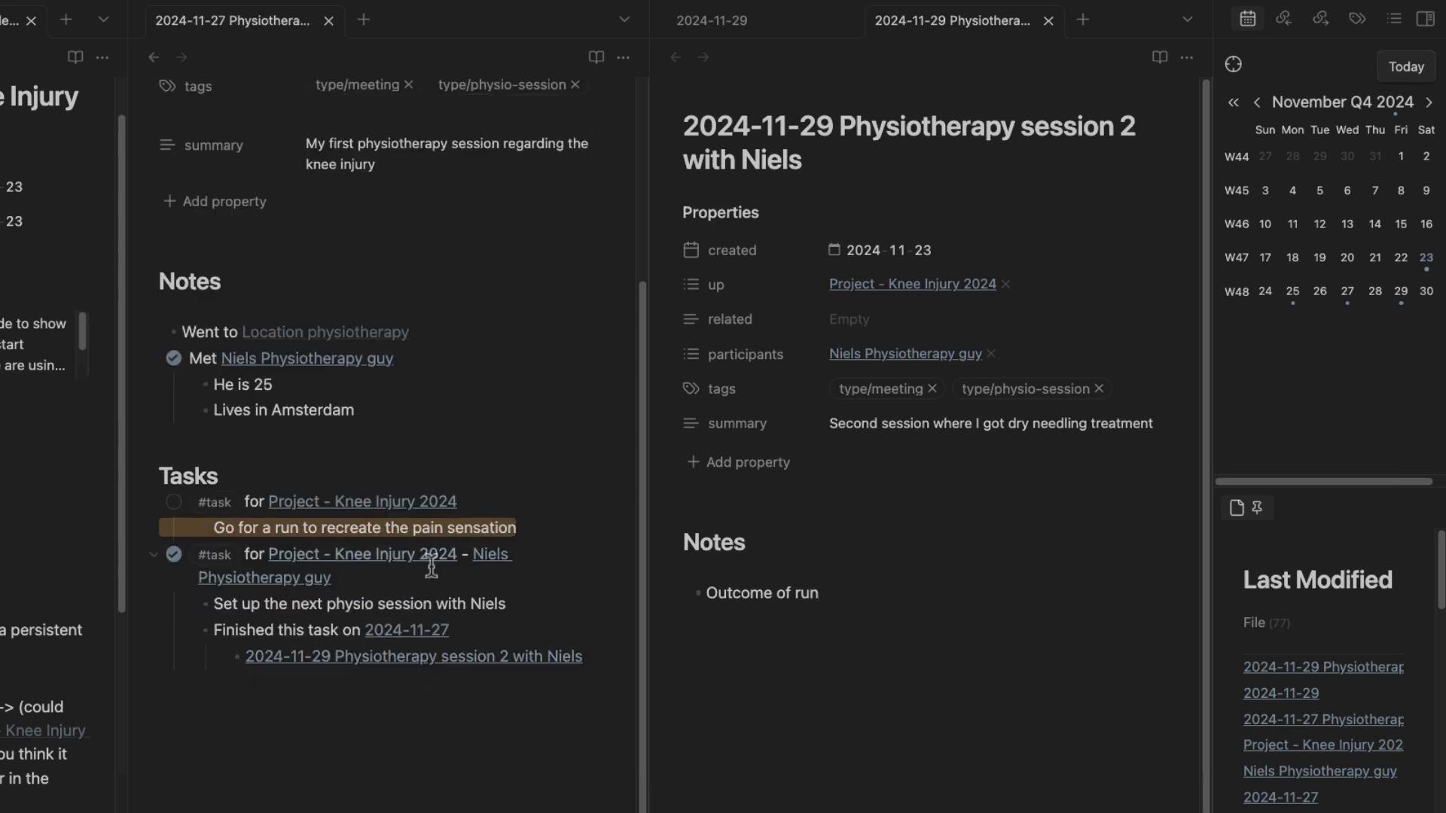
click(544, 521)
key(Return)
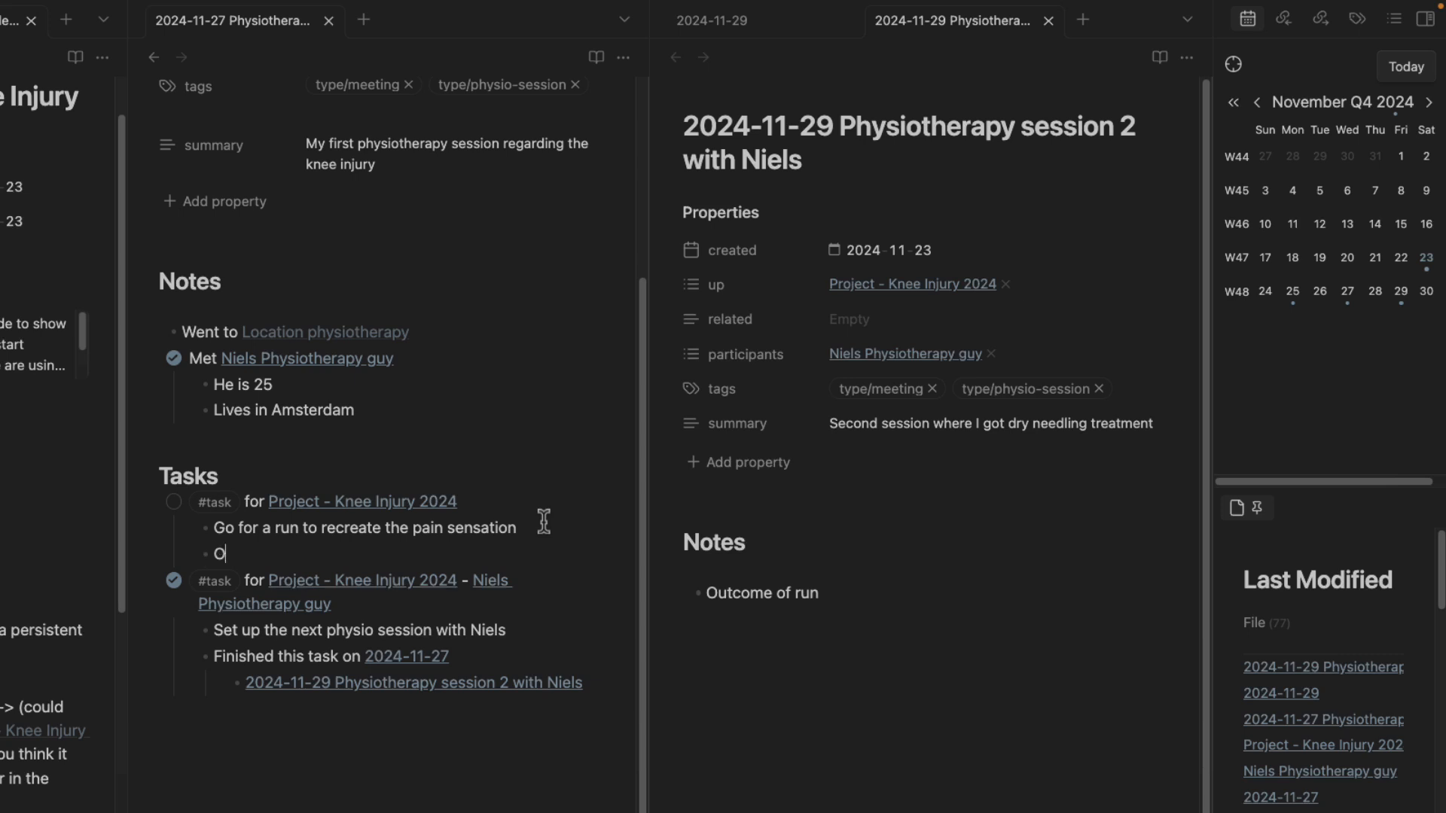
text(Outcome:)
key(Return)
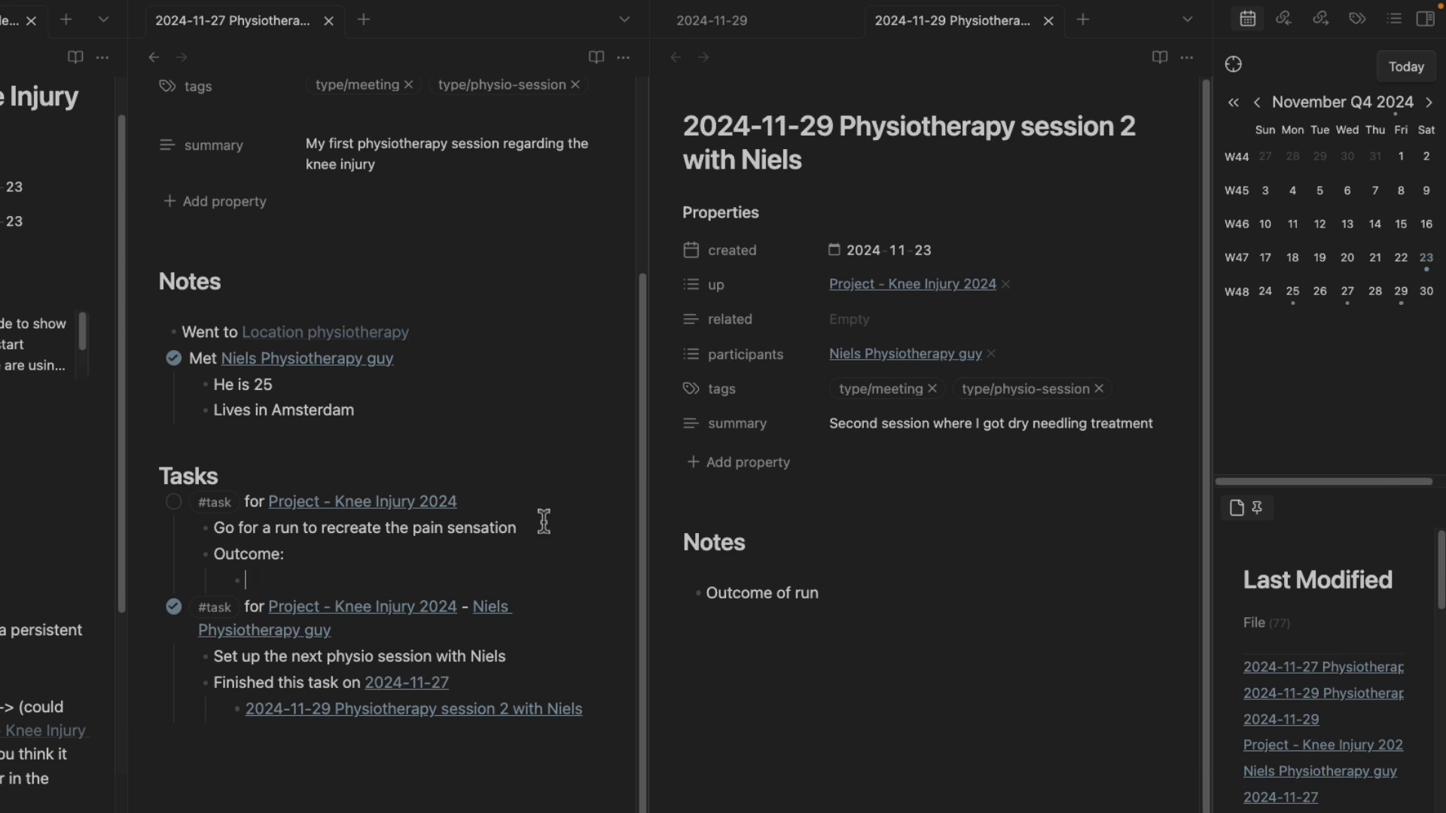
text(Intense pain)
key(Return)
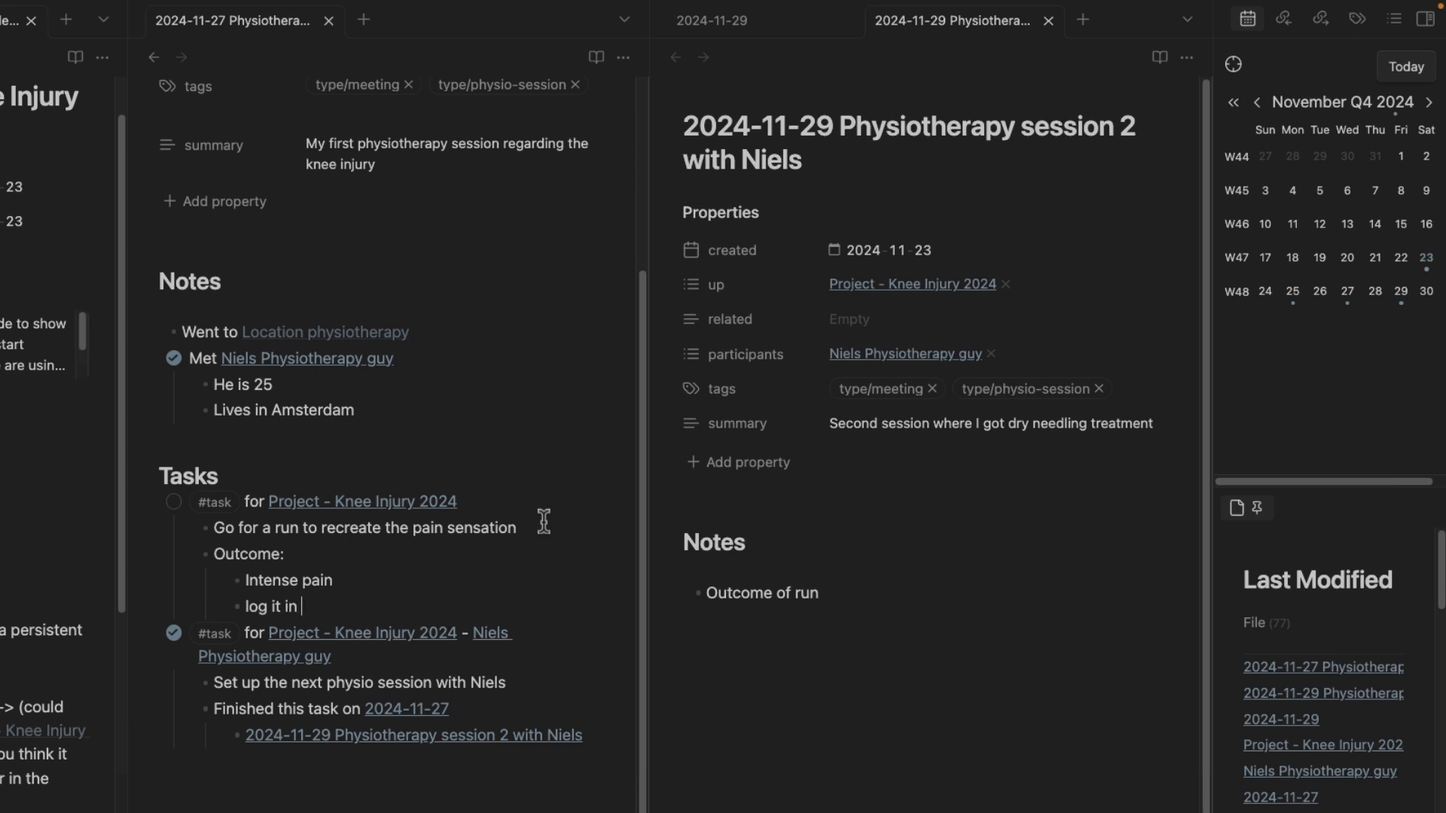
Add a second bullet under Outcome reading "log it in" with a link to the 2024-11-29 Physiotherapy session 2 note.
text(log it in [[2024-11)
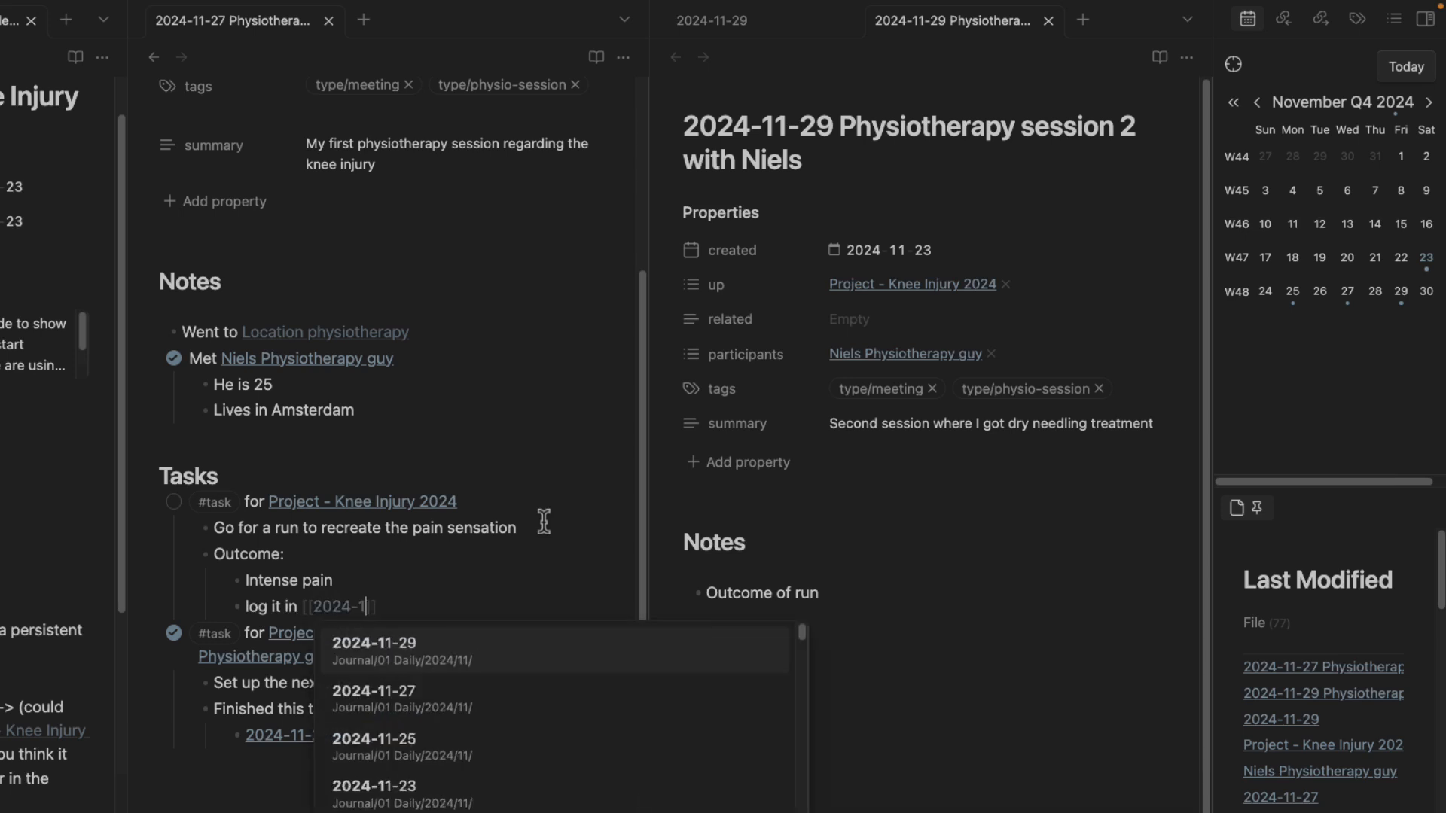
text(-29)
key(Down)
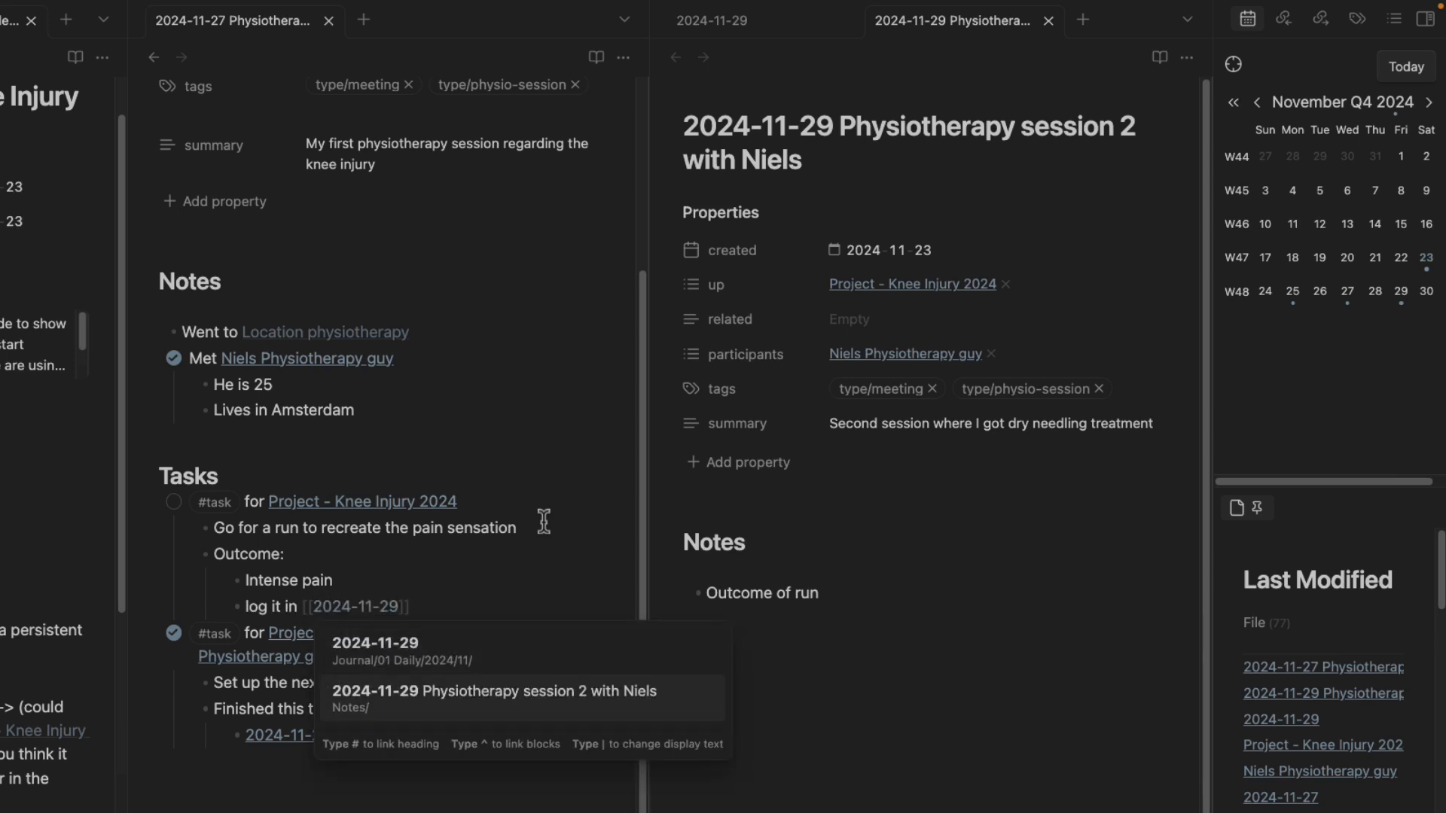
key(Return)
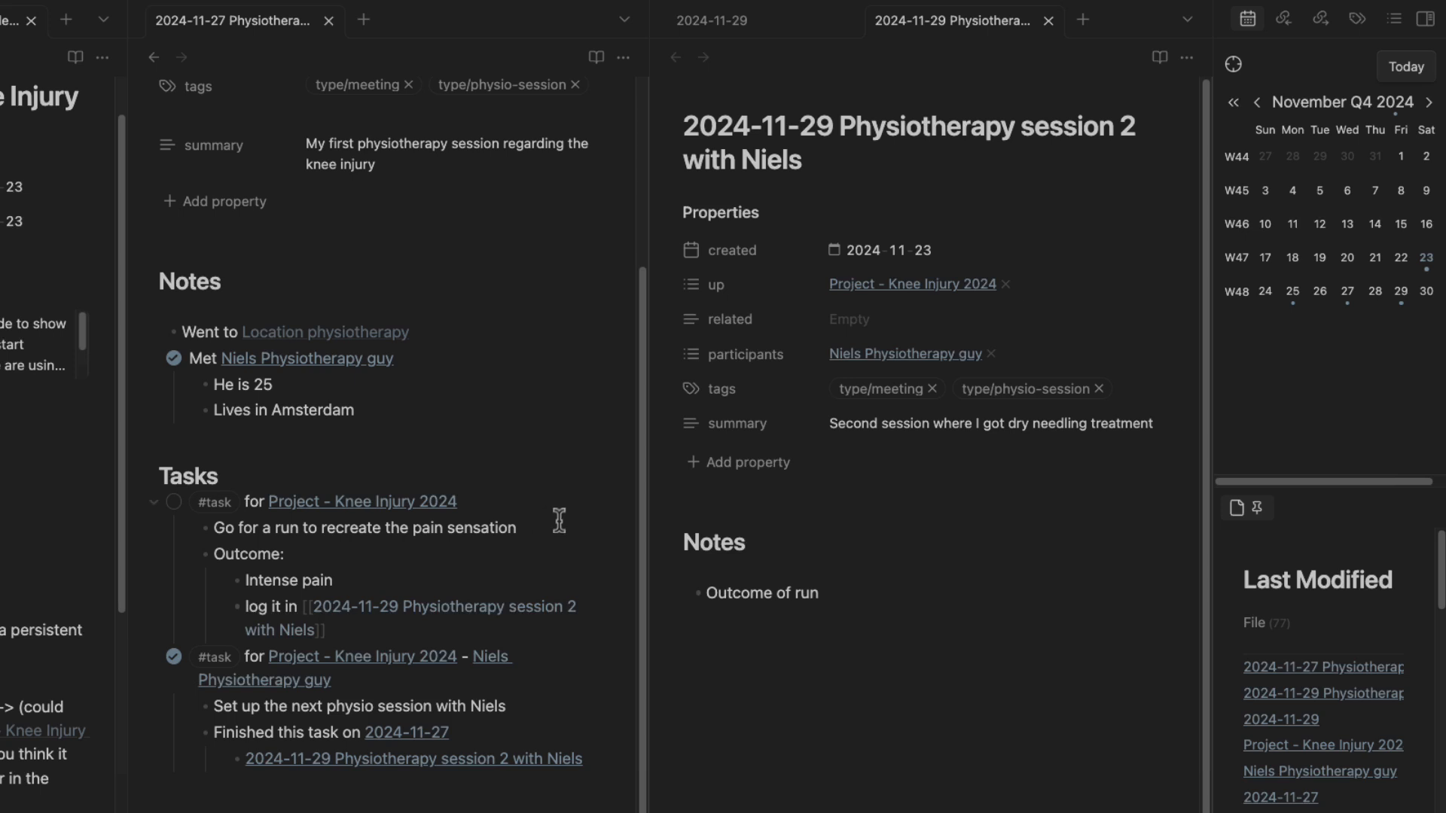
Write "I had intense pain" after "Outcome of run" in the session 2 note.
click(900, 605)
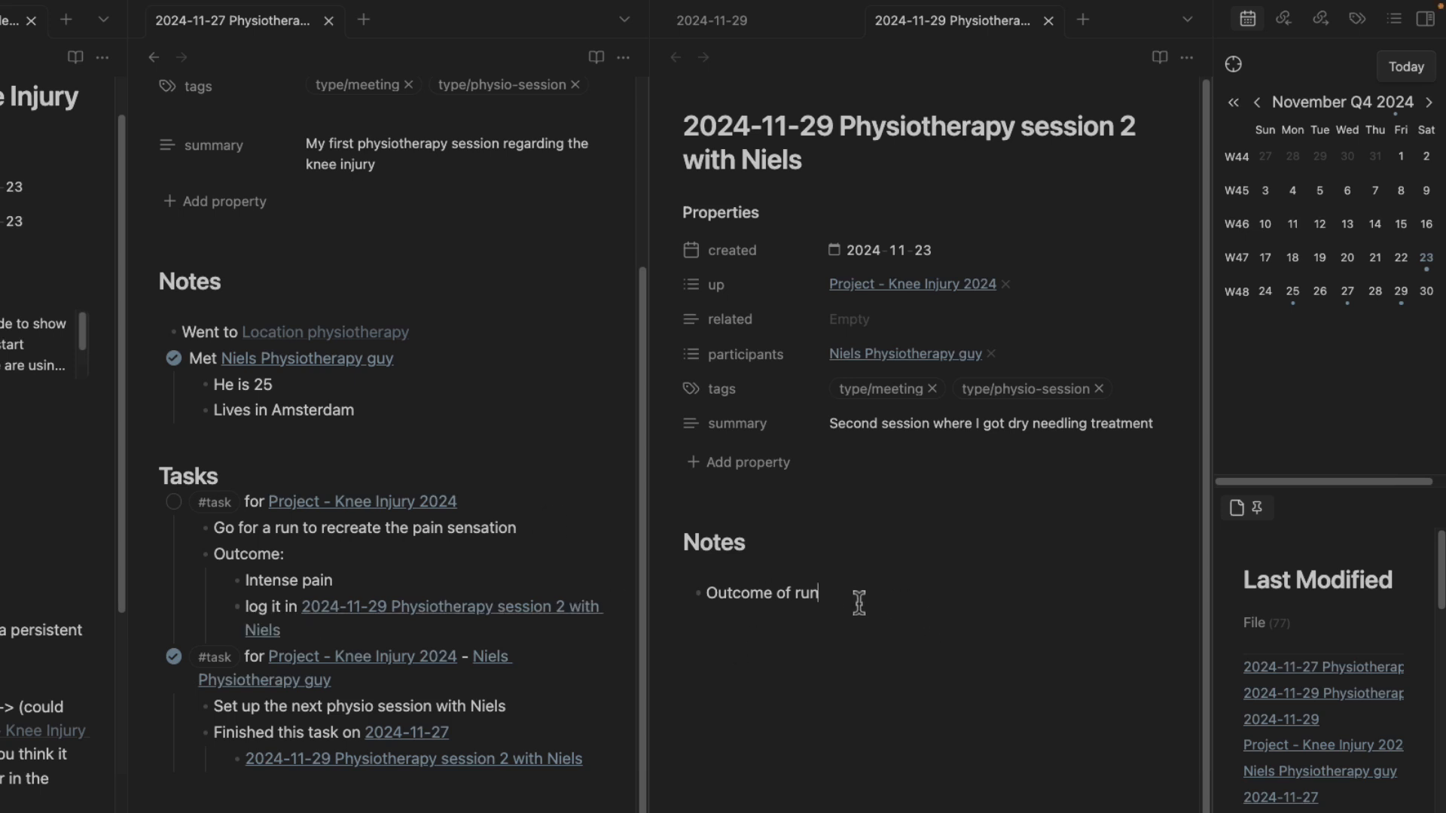
text(I had intense pain)
Return to the 2024-11-29 daily note and start a new time entry beginning with 05 above 08:00 in Log Pages.
click(753, 27)
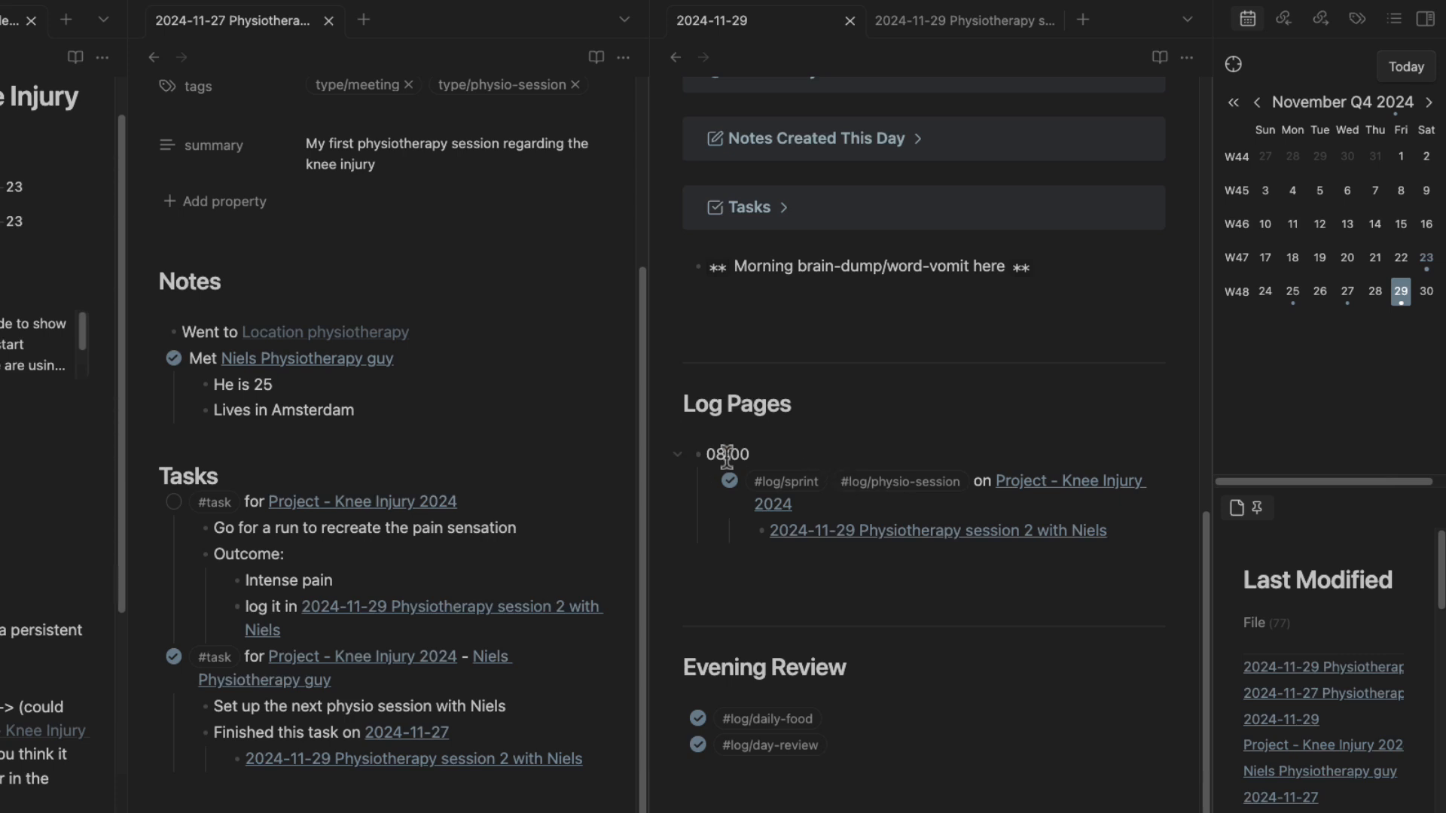
key(Return)
text(- )
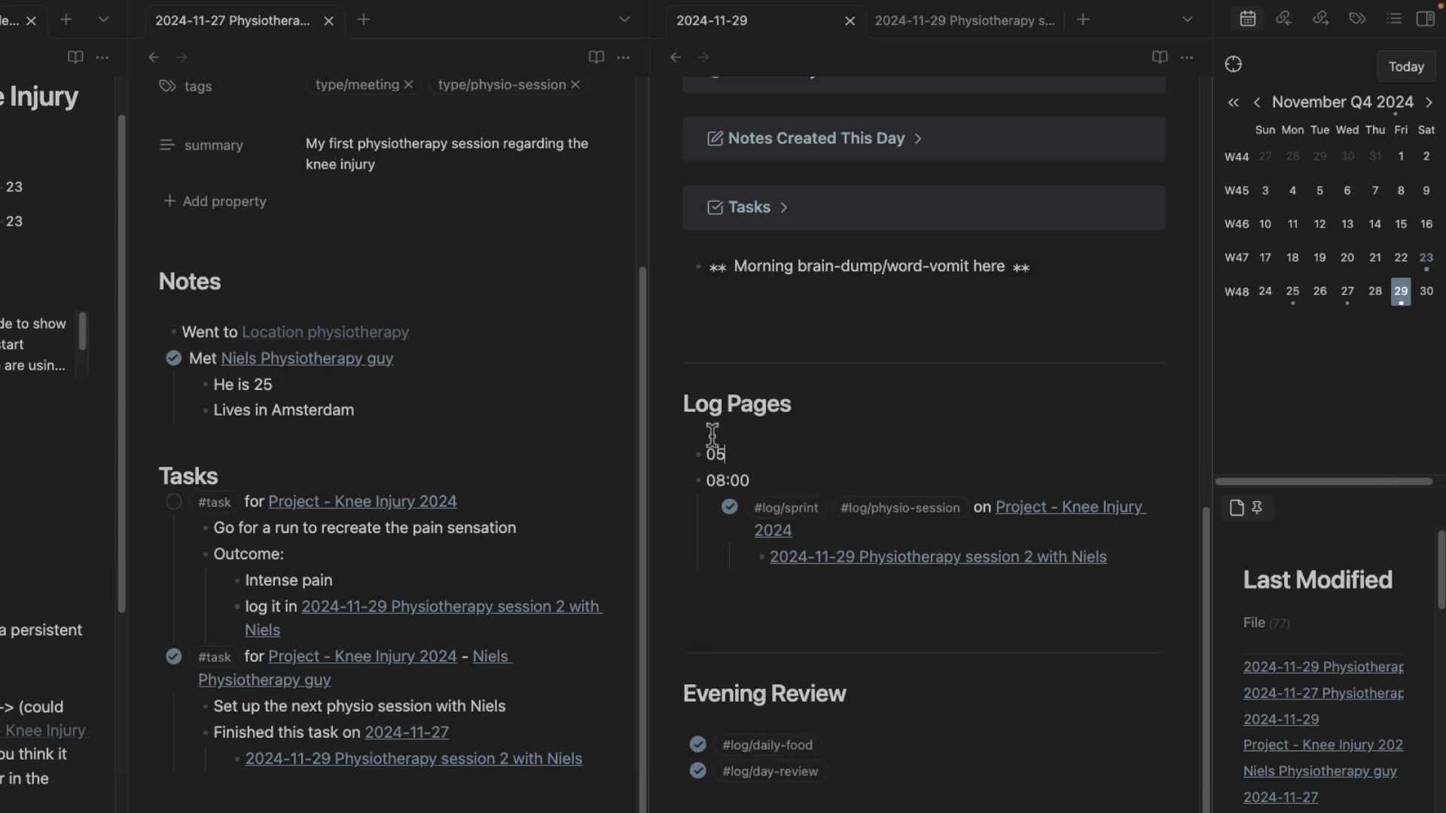
Add a 05:00 entry above 08:00 under Log Pages with a nested bullet tagged #log/exercise/run.
text(05:00)
key(Return)
key(Tab)
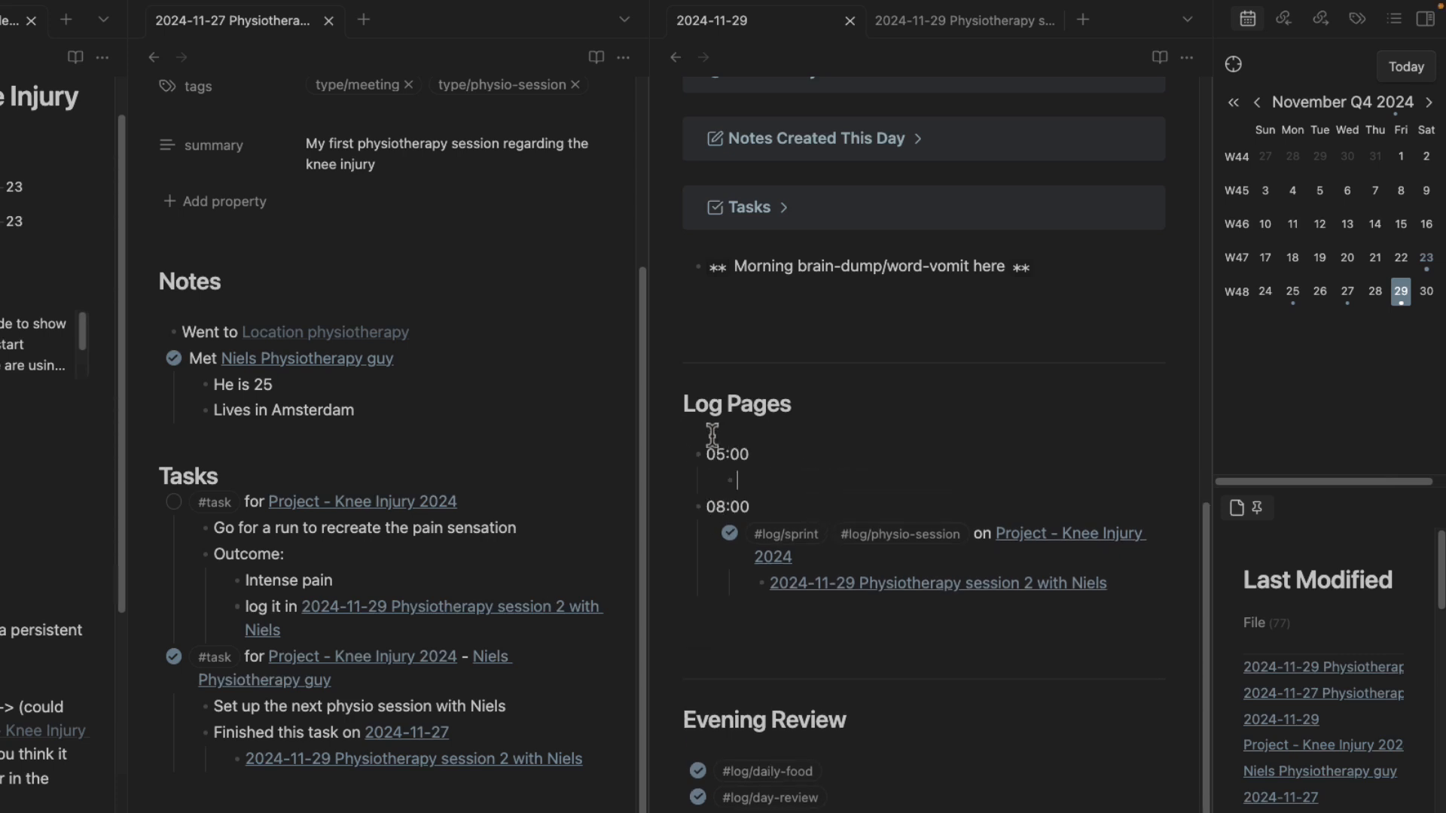
text(#log/exerc)
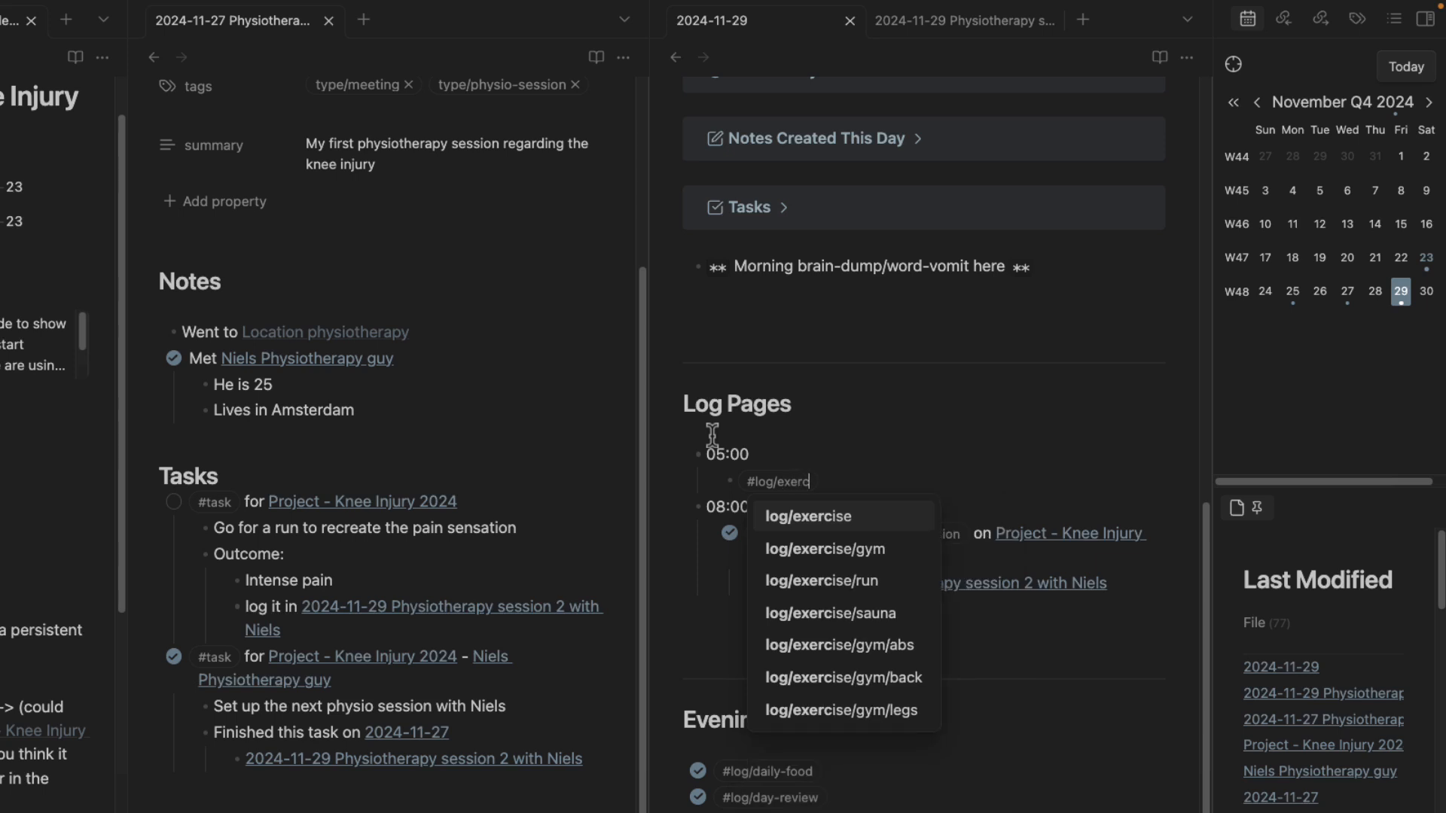
text(ise/run)
key(Return)
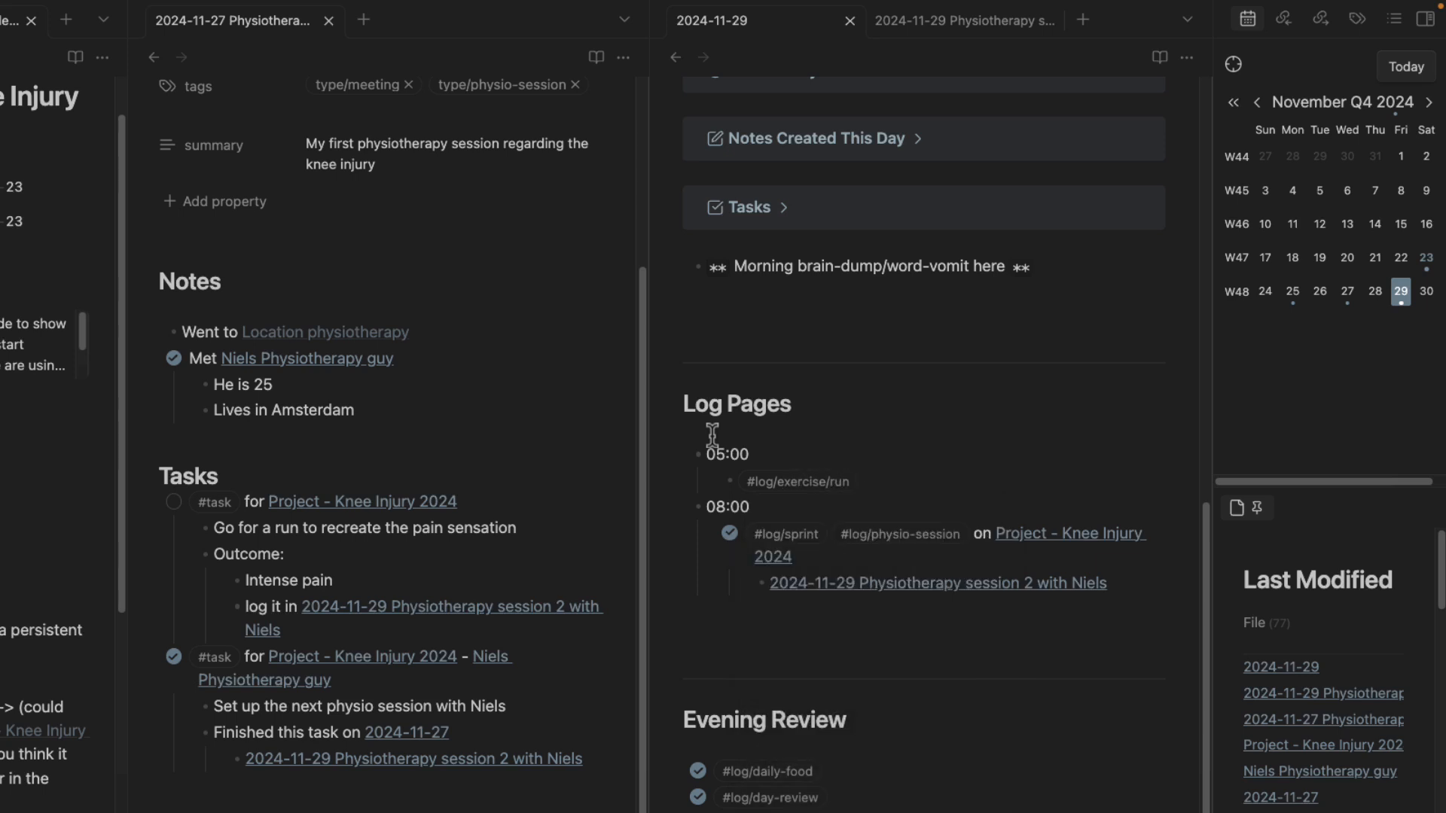
text(#log/)
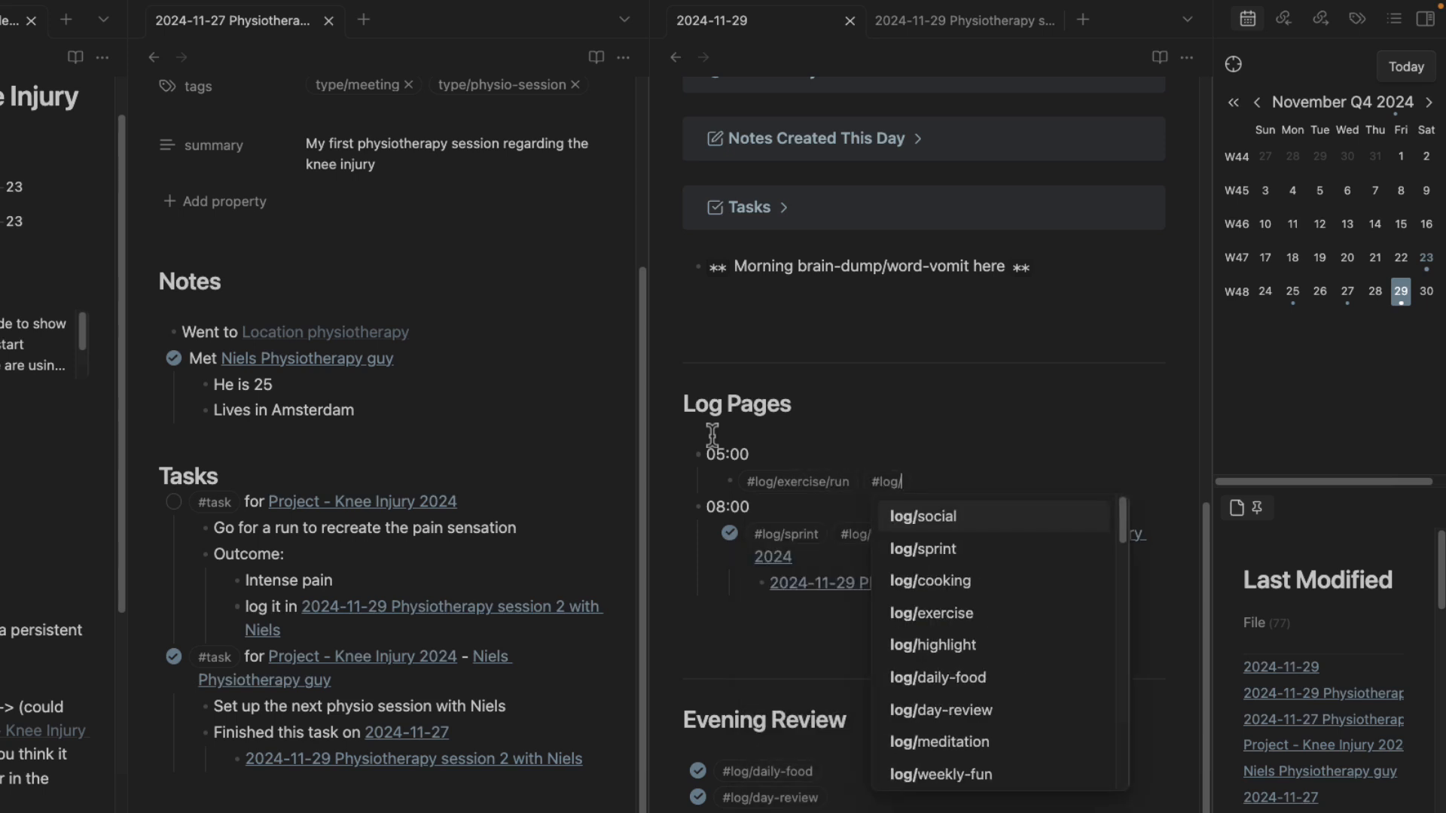
key(BackSpace)
text(/)
key(BackSpace)
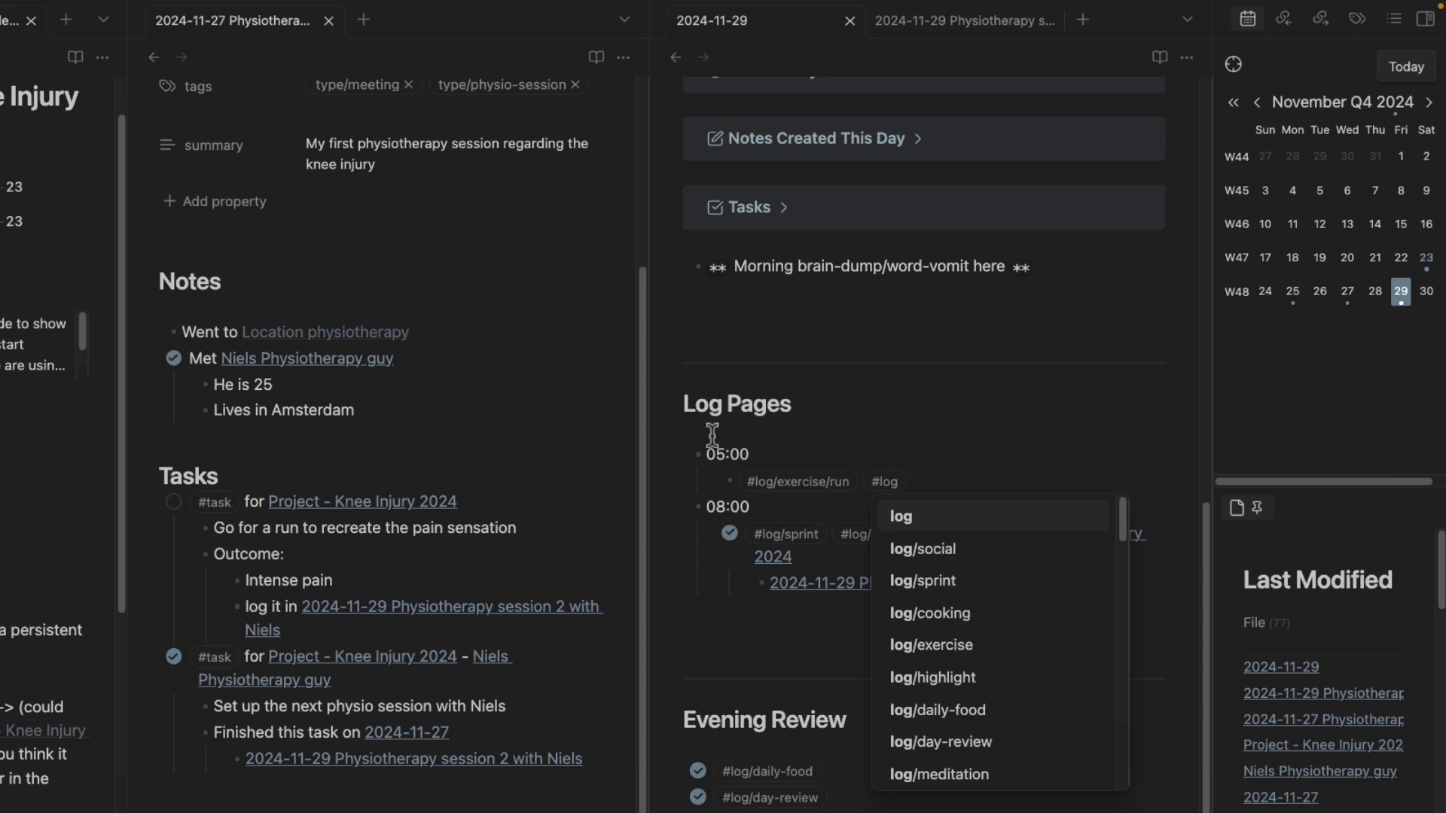
text(/in)
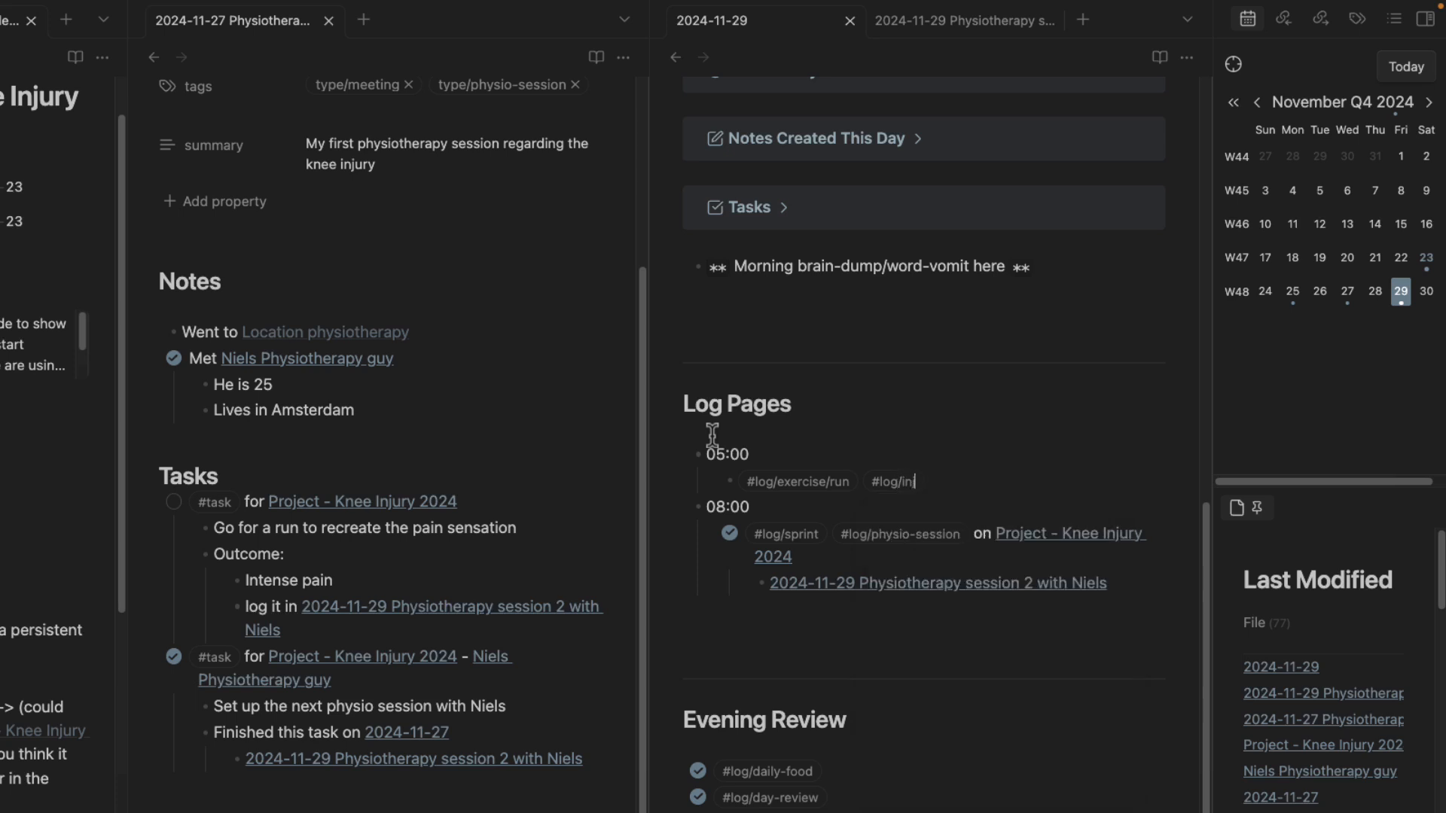
key(BackSpace)
key(BackSpace)
key(BackSpace)
key(BackSpace)
key(BackSpace)
key(BackSpace)
key(BackSpace)
Extend the 05:00 run bullet with the #log/sprint tag and "on" followed by a link to Project - Knee Injury 2024.
text(elat#log)
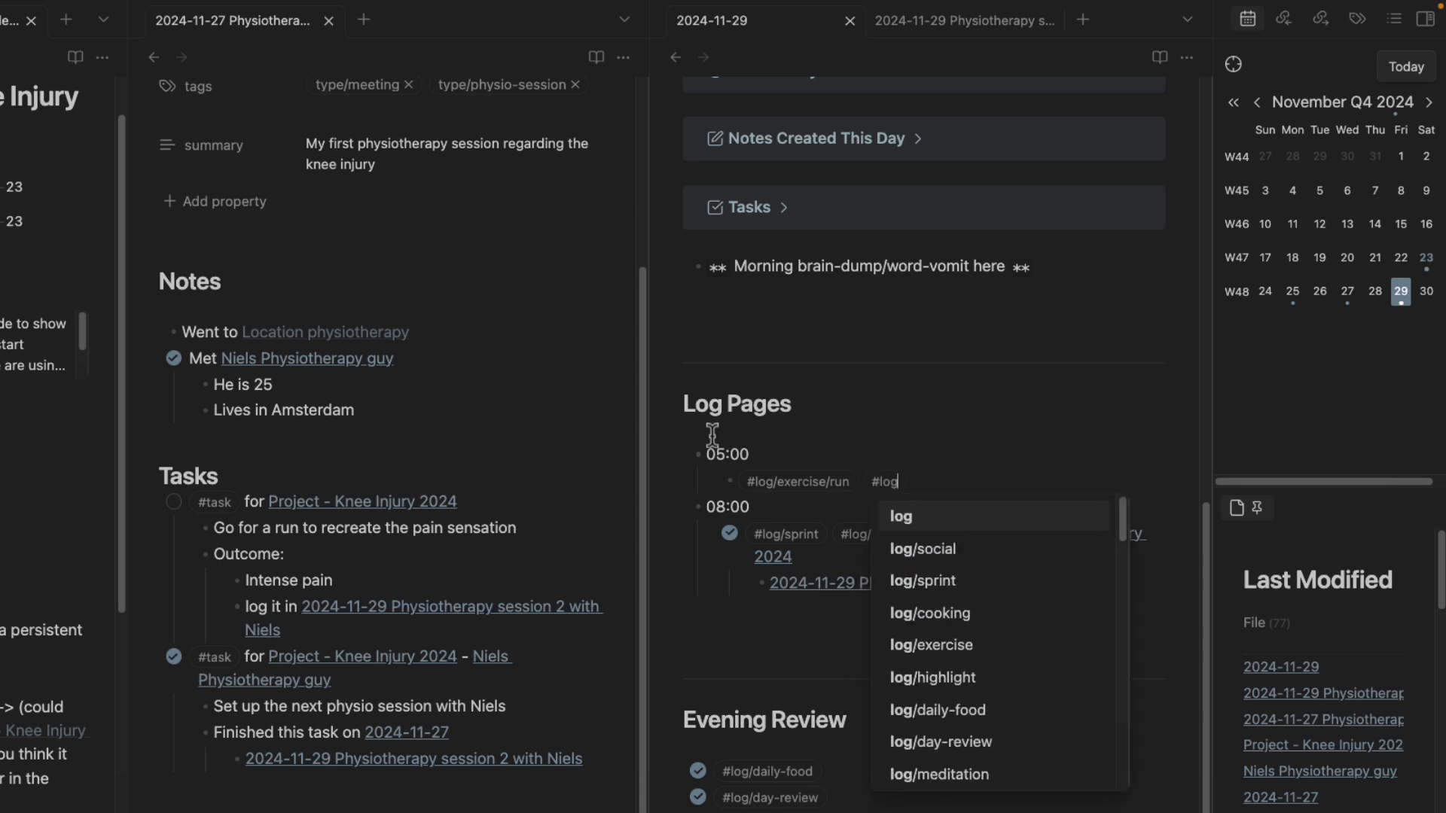
text(/sprint on )
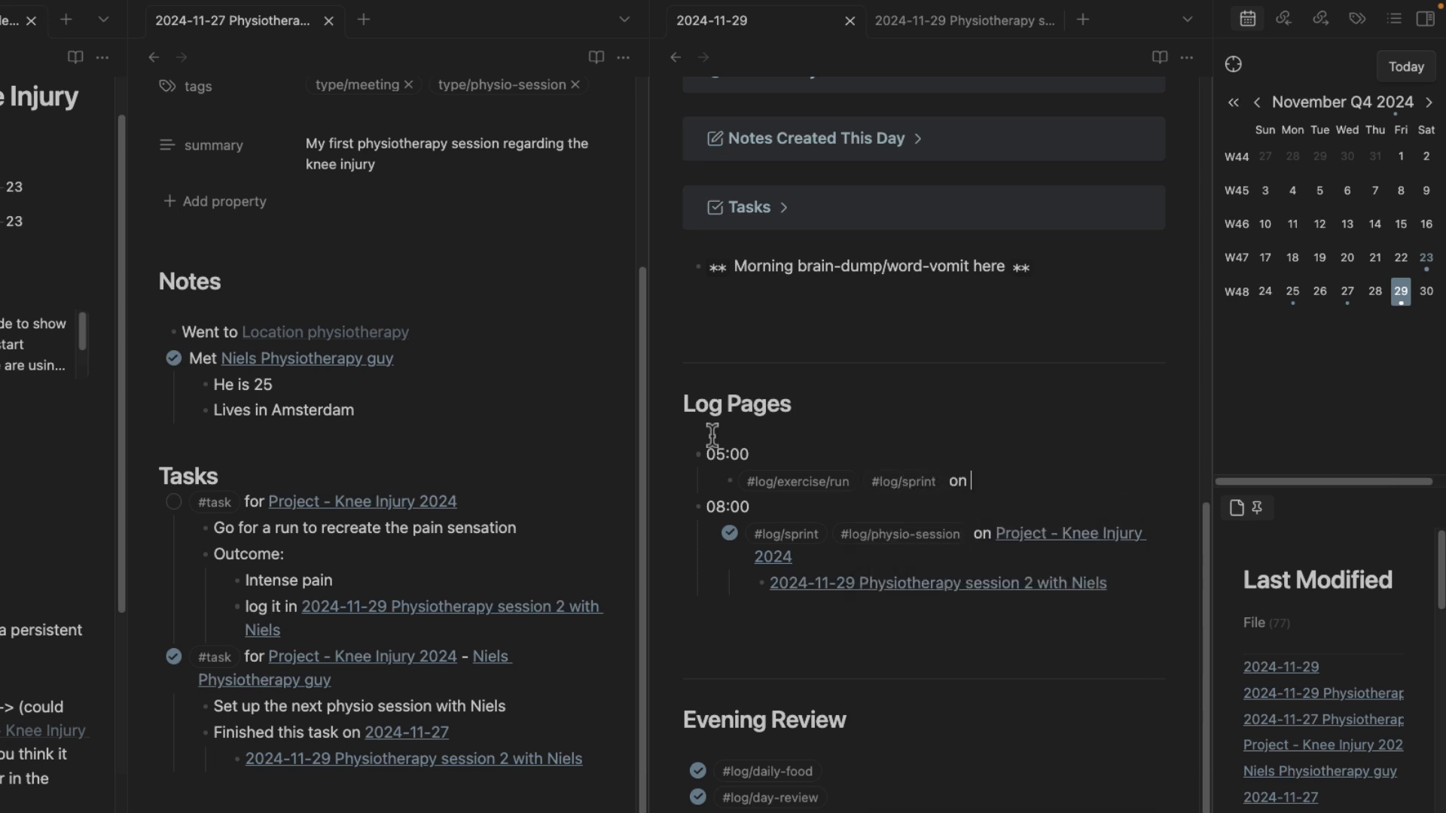
text([[pr)
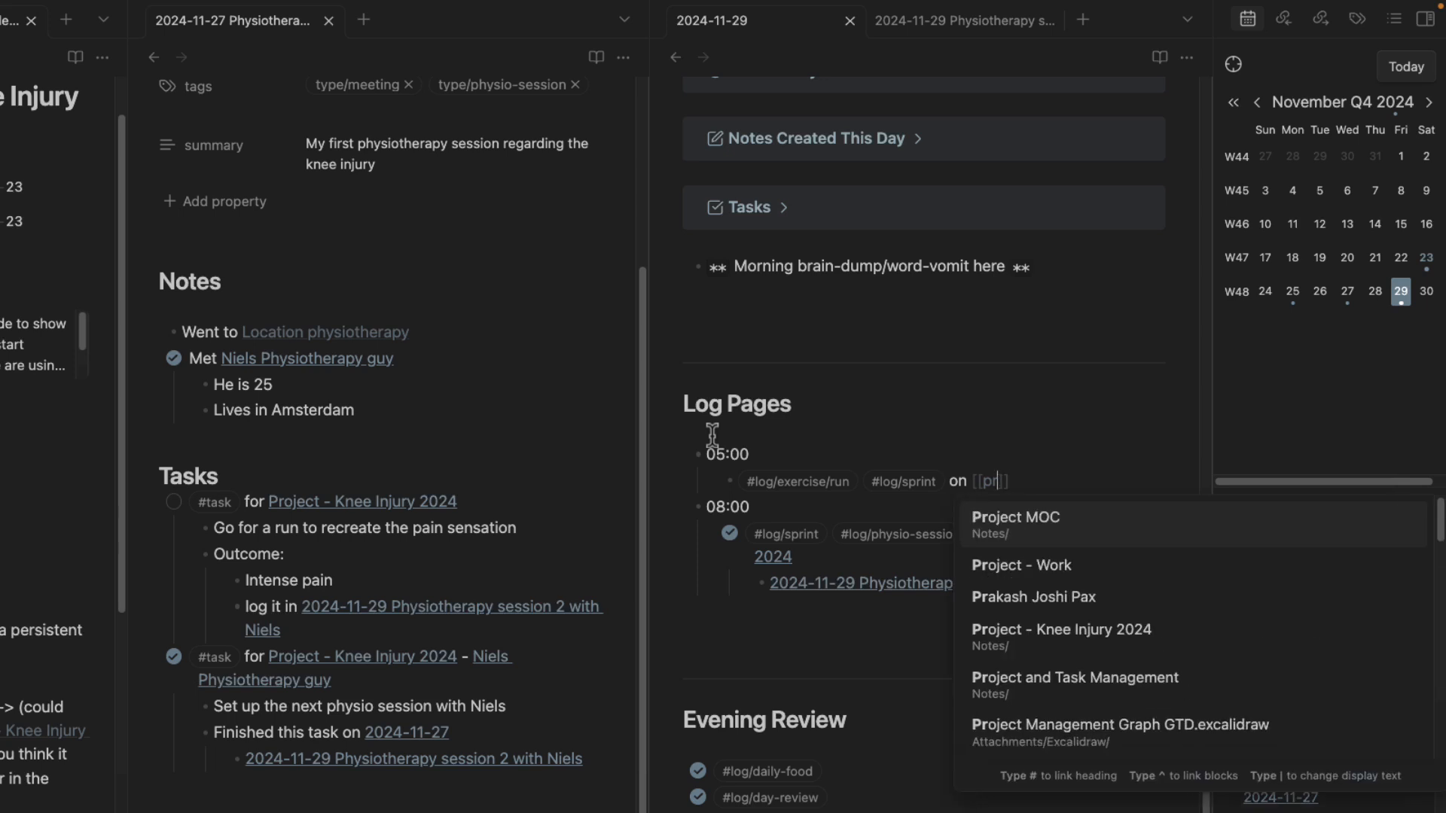
text(oject)
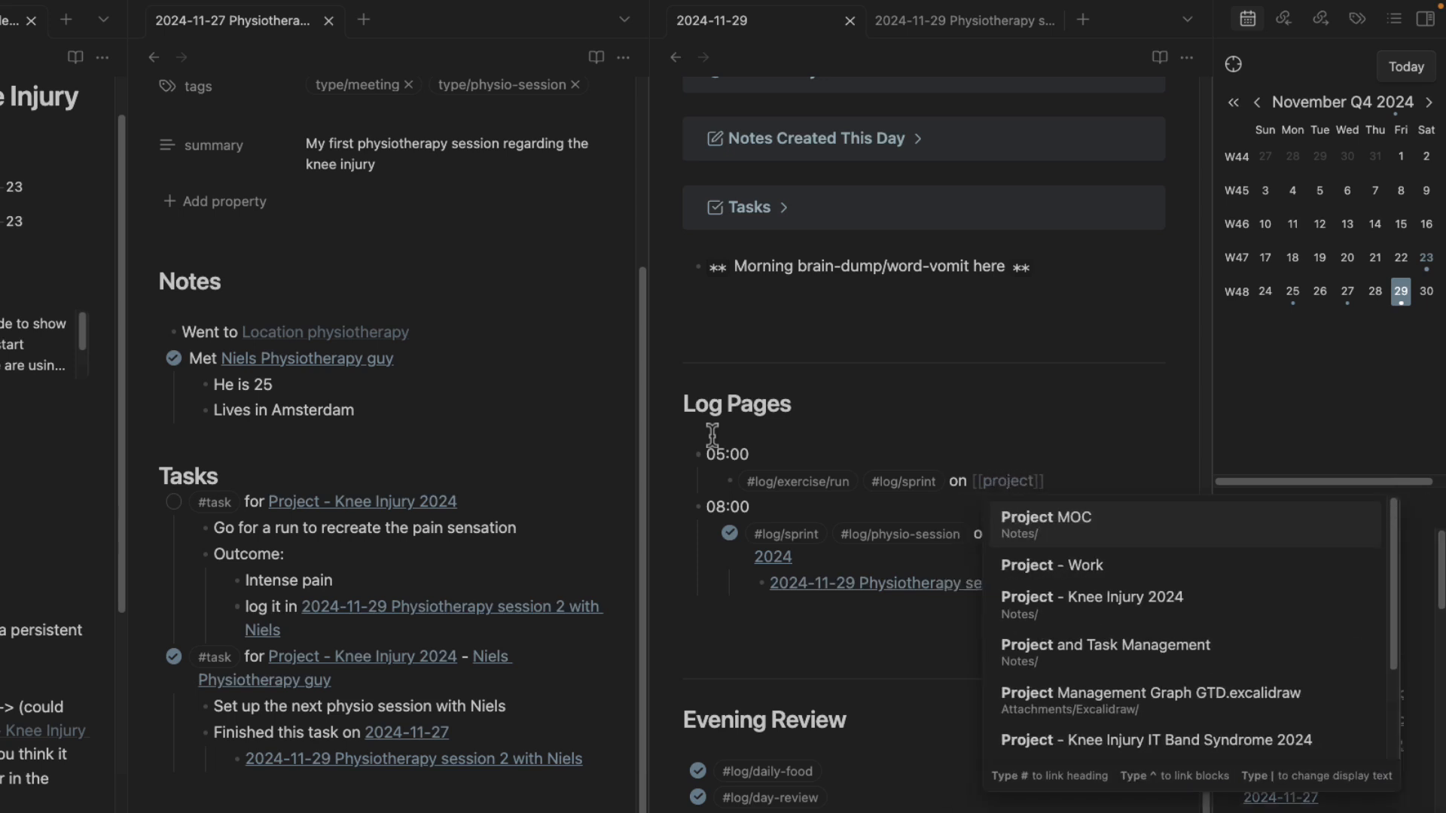
text( k)
key(BackSpace)
text(knee)
key(Return)
key(Return)
key(Tab)
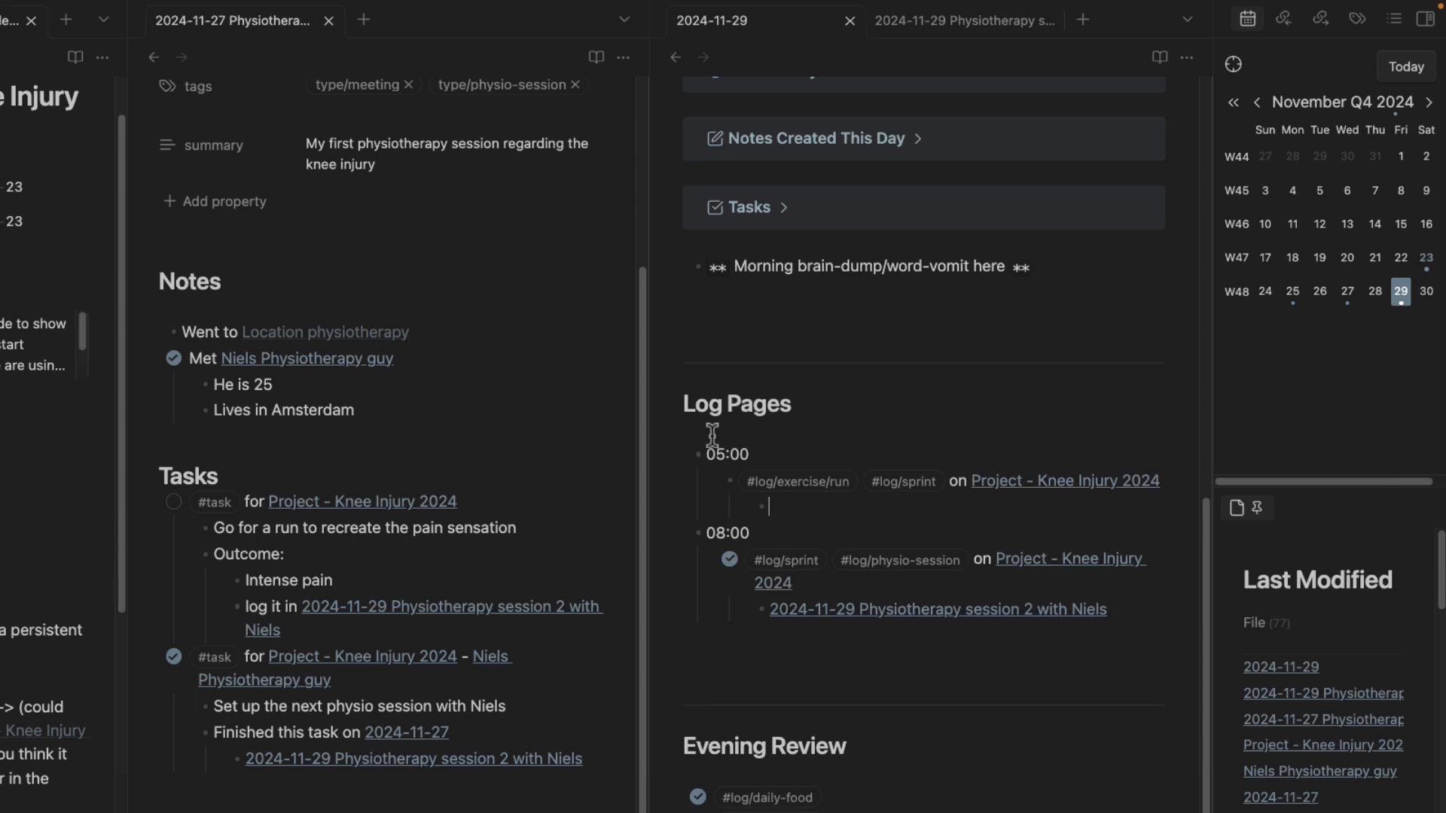
Add two sub-bullets under the run entry: "I had intense pain after kilometer 6" and "Stingy on outside of left knee".
text(I had intense pain a)
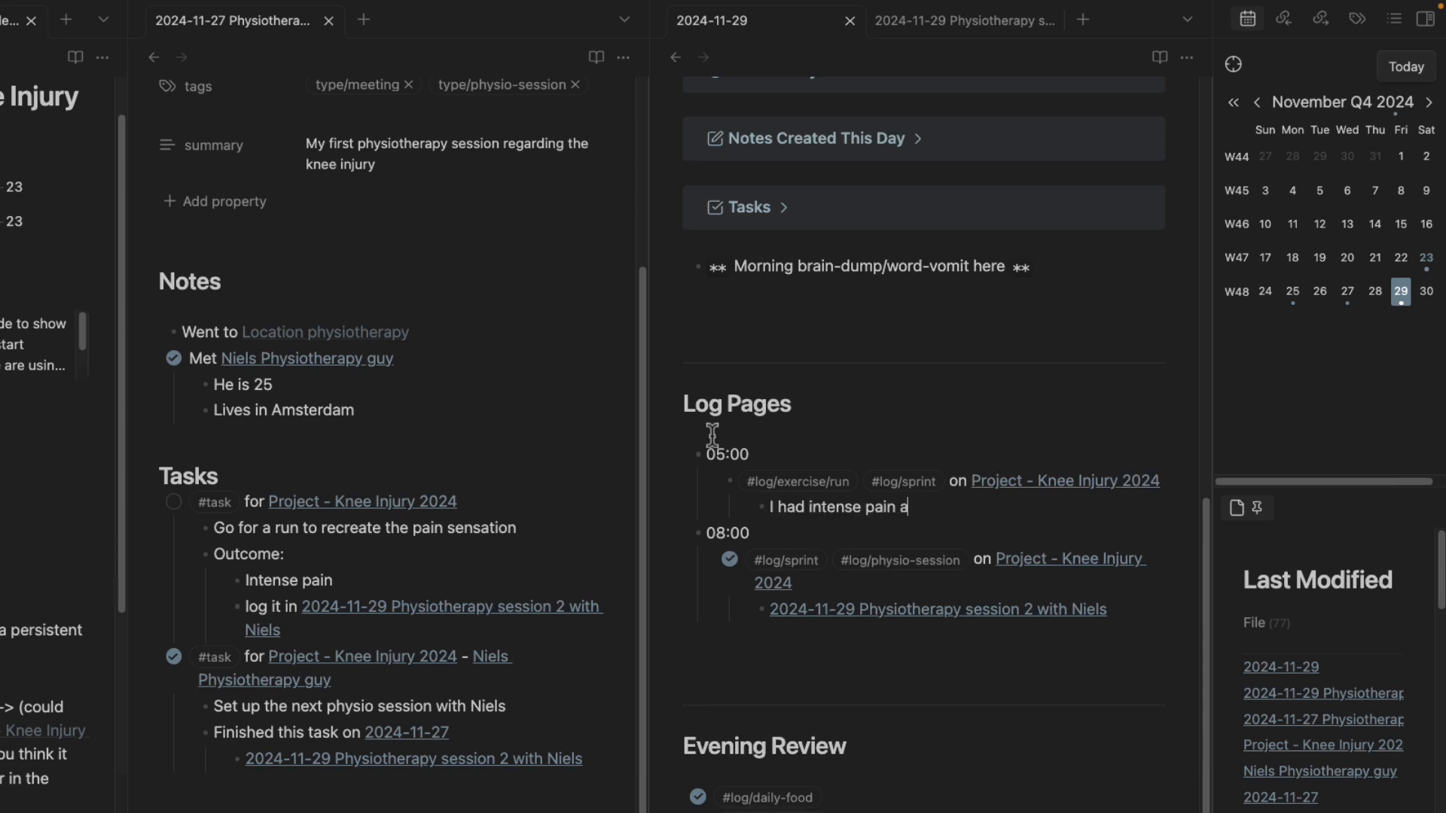
text(fter kilometer 6)
key(Return)
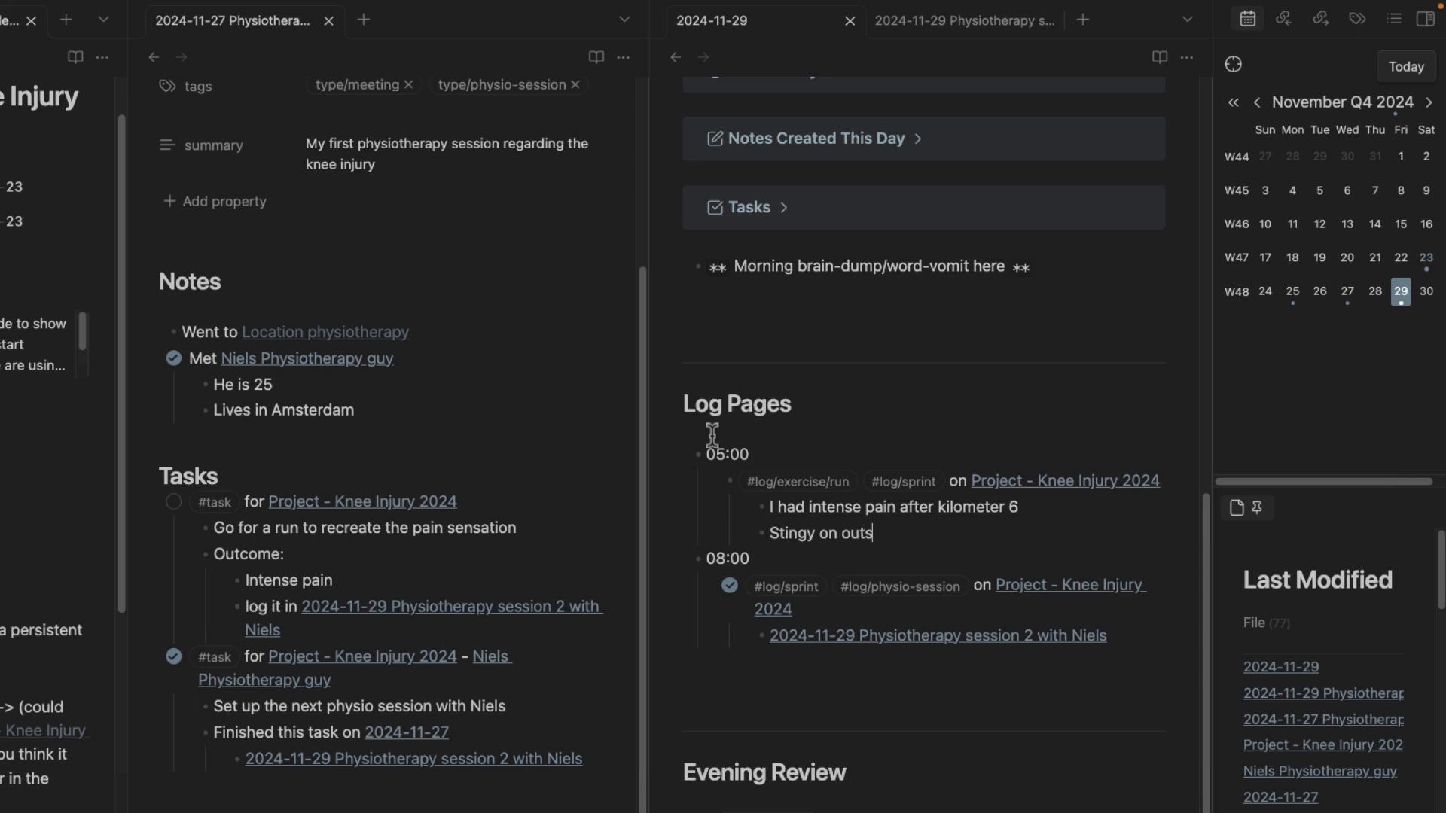
text(ife of)
key(BackSpace)
key(BackSpace)
key(BackSpace)
key(BackSpace)
Return to the Project - Knee Injury 2024 note and mark the open task about going for a run as completed.
scroll(275, 520, up, 5)
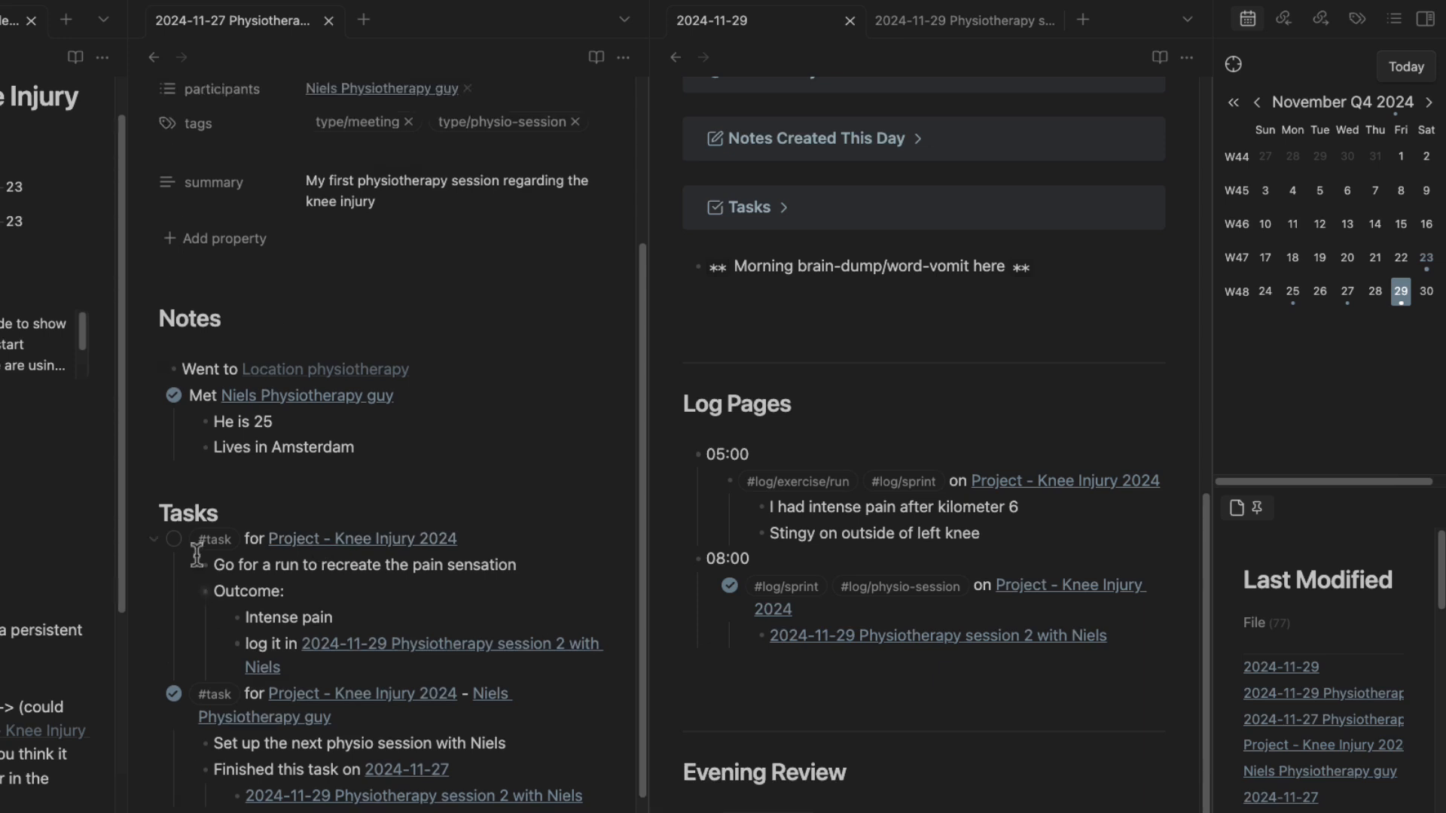
click(154, 57)
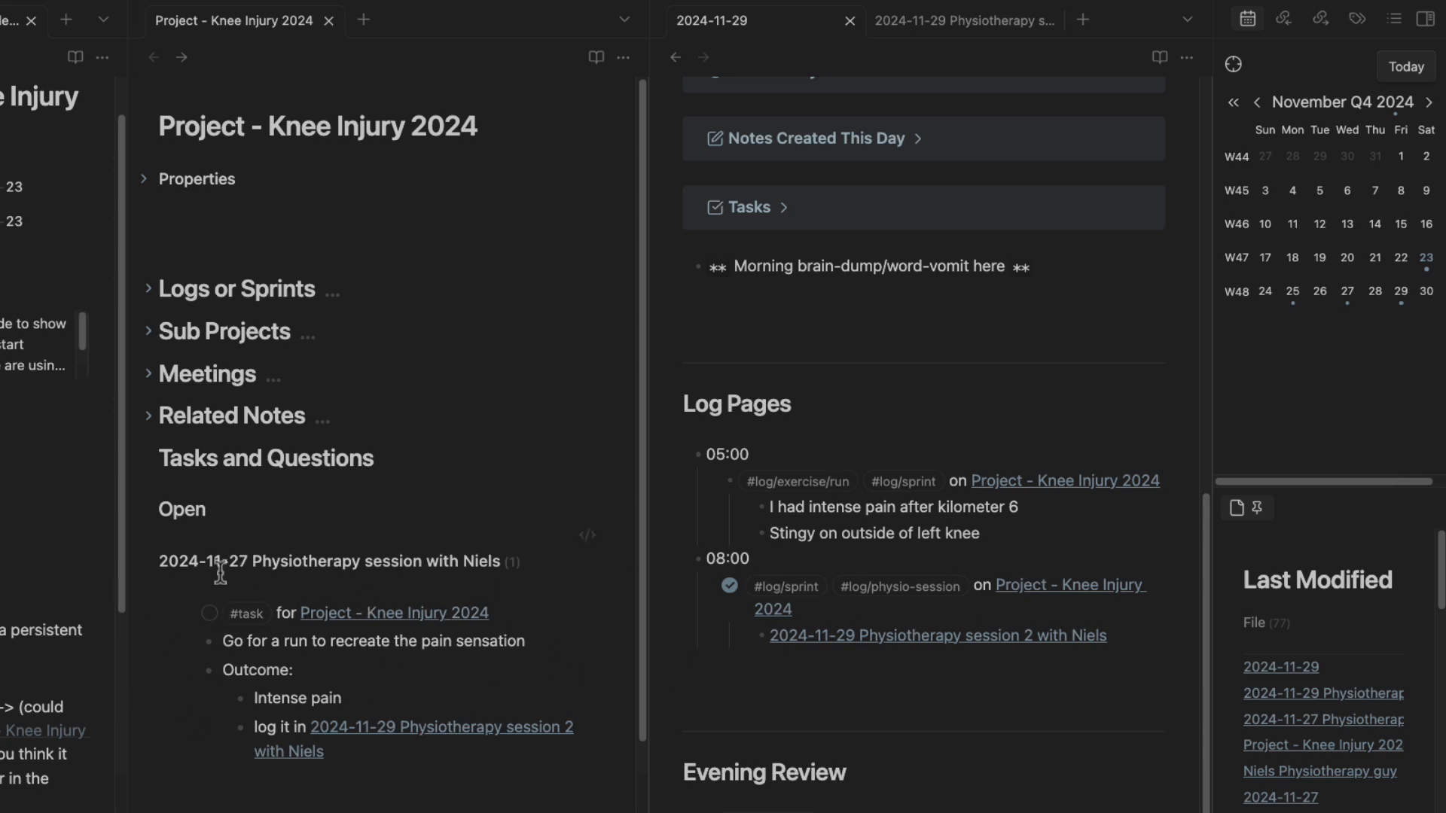
click(210, 613)
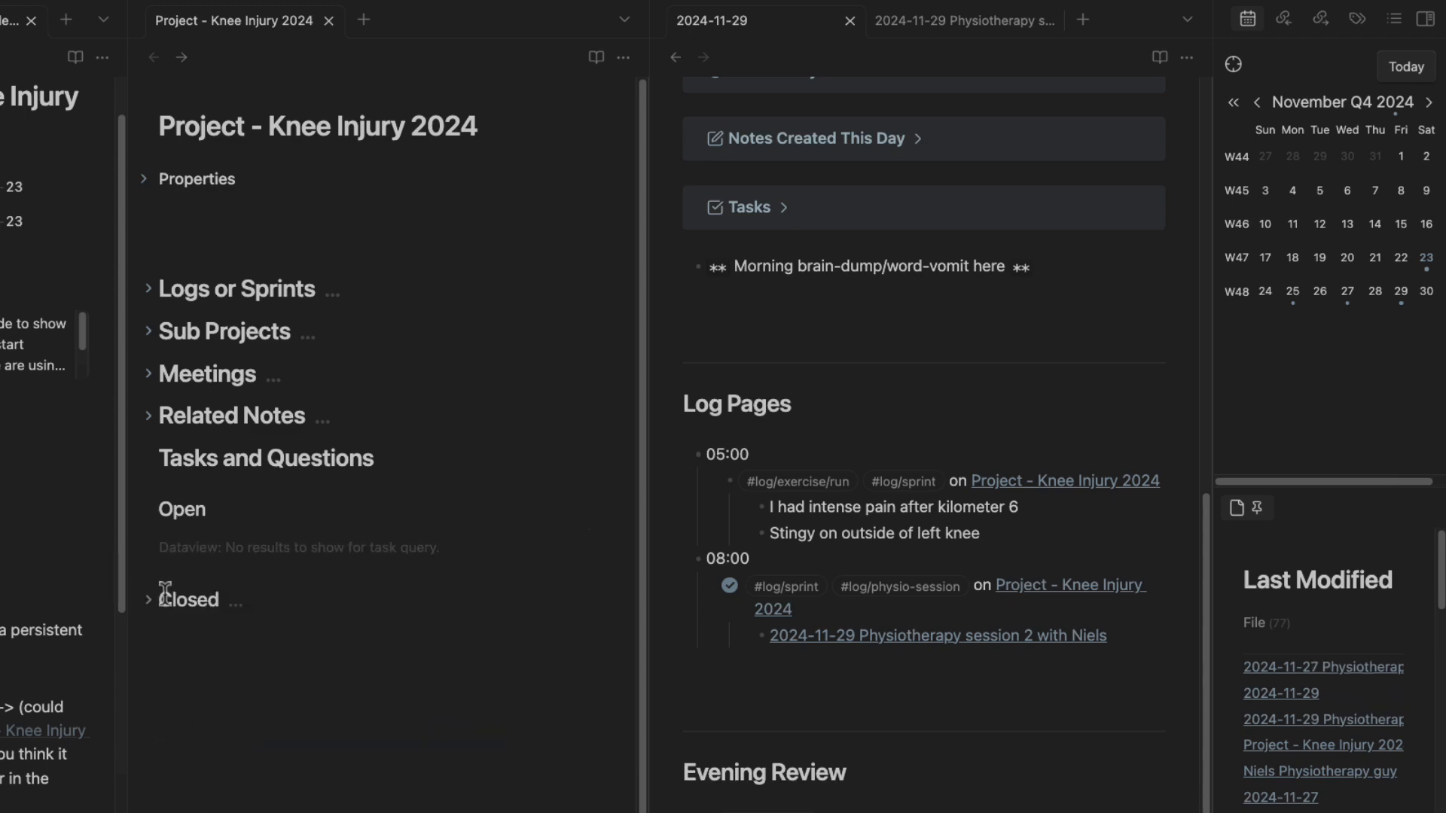
Expand the Closed section of the project note and examine its completed tasks and their outcomes.
click(153, 601)
scroll(287, 614, down, 10)
scroll(287, 616, up, 8)
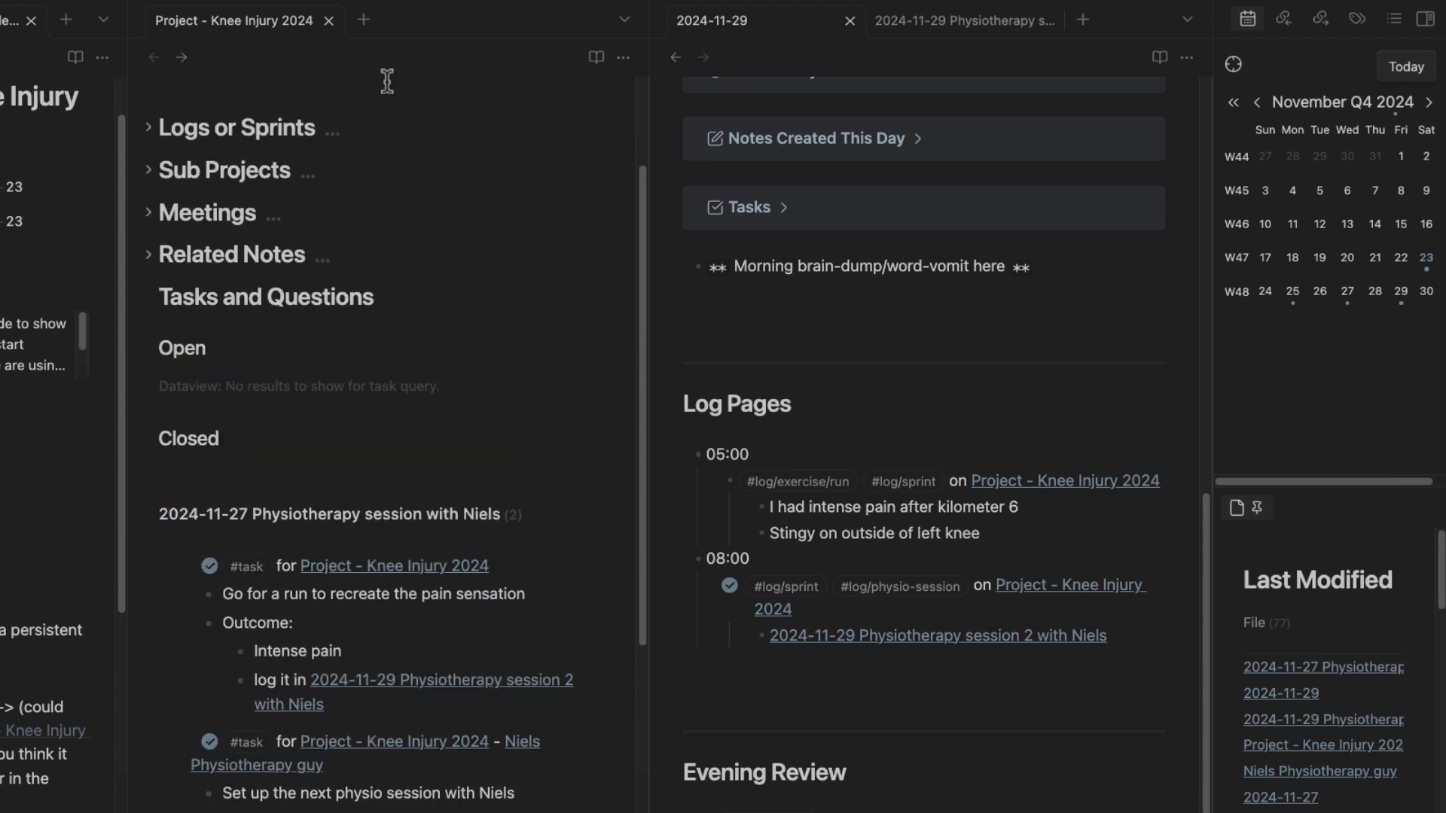
scroll(319, 434, down, 8)
scroll(314, 467, up, 10)
scroll(366, 561, down, 1)
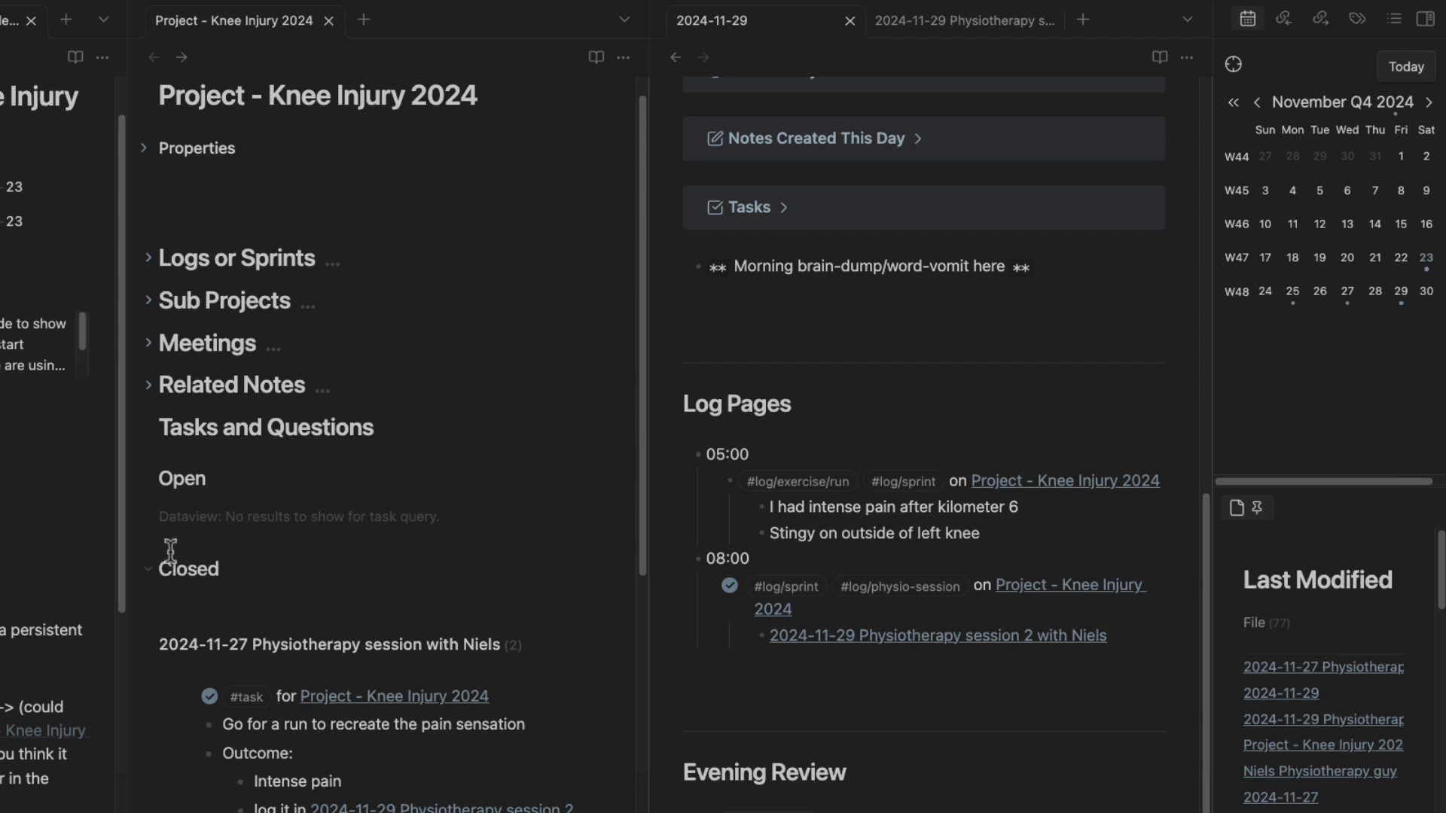
scroll(170, 550, down, 5)
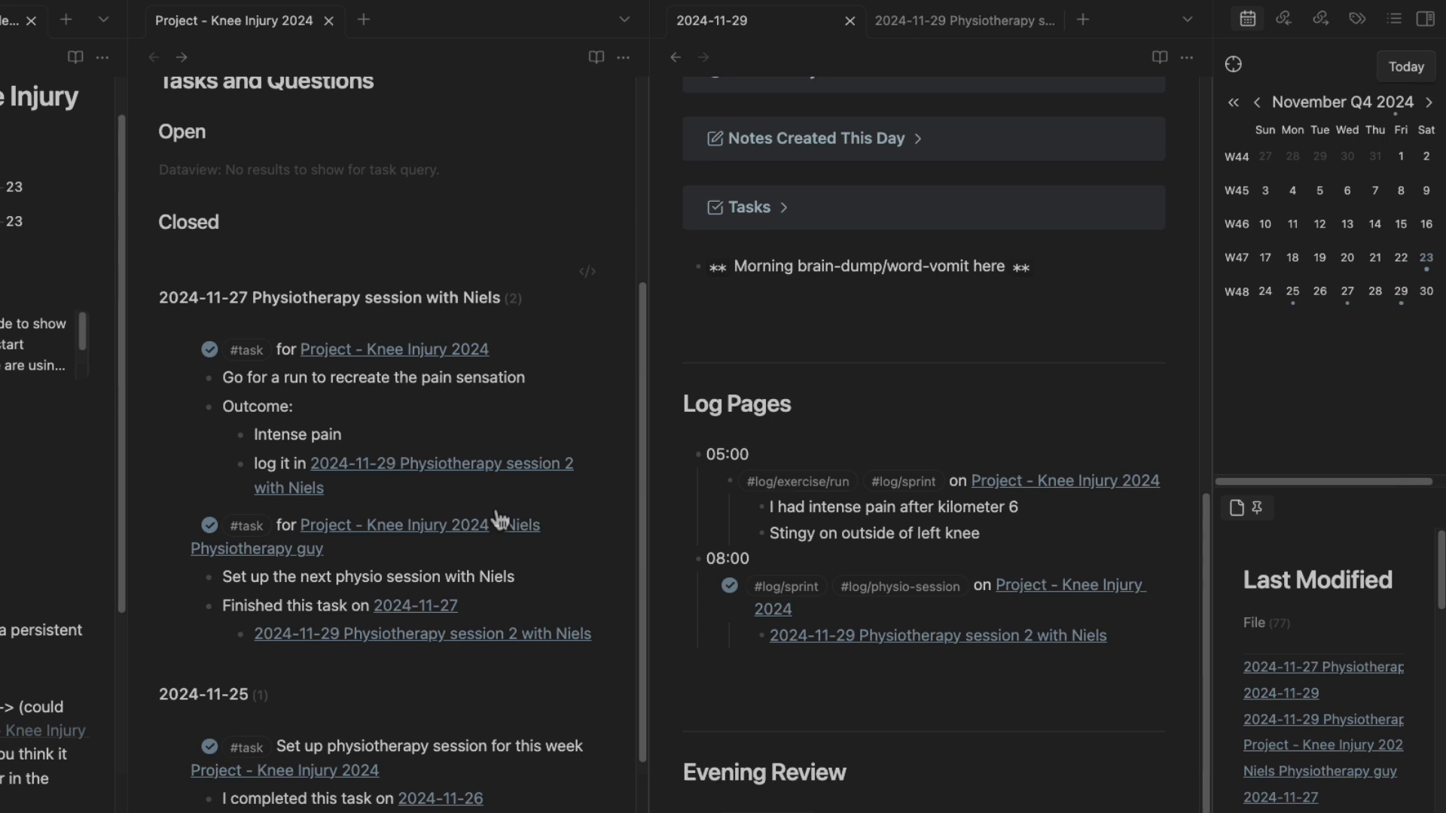
scroll(316, 556, up, 2)
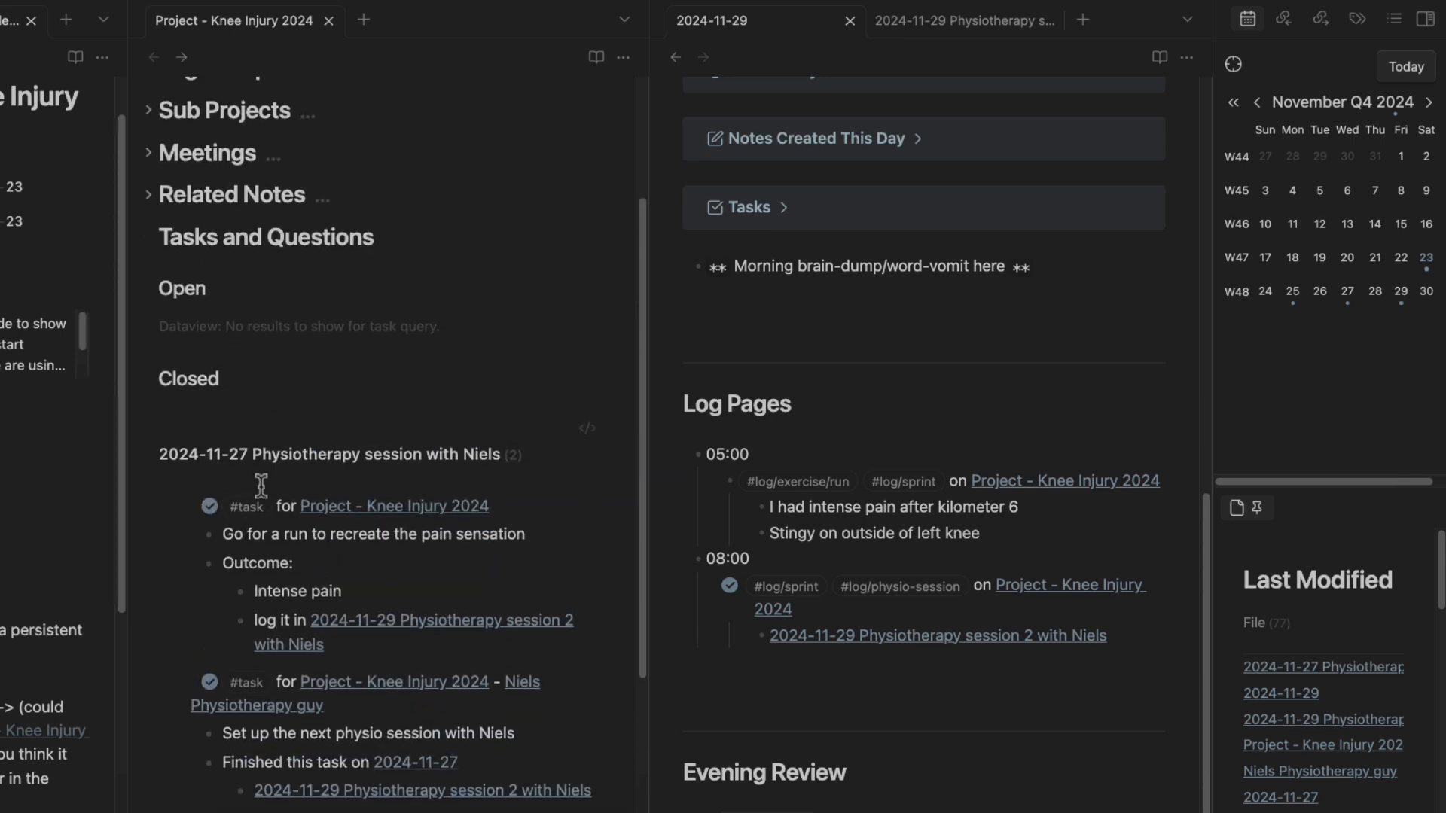
scroll(261, 486, down, 2)
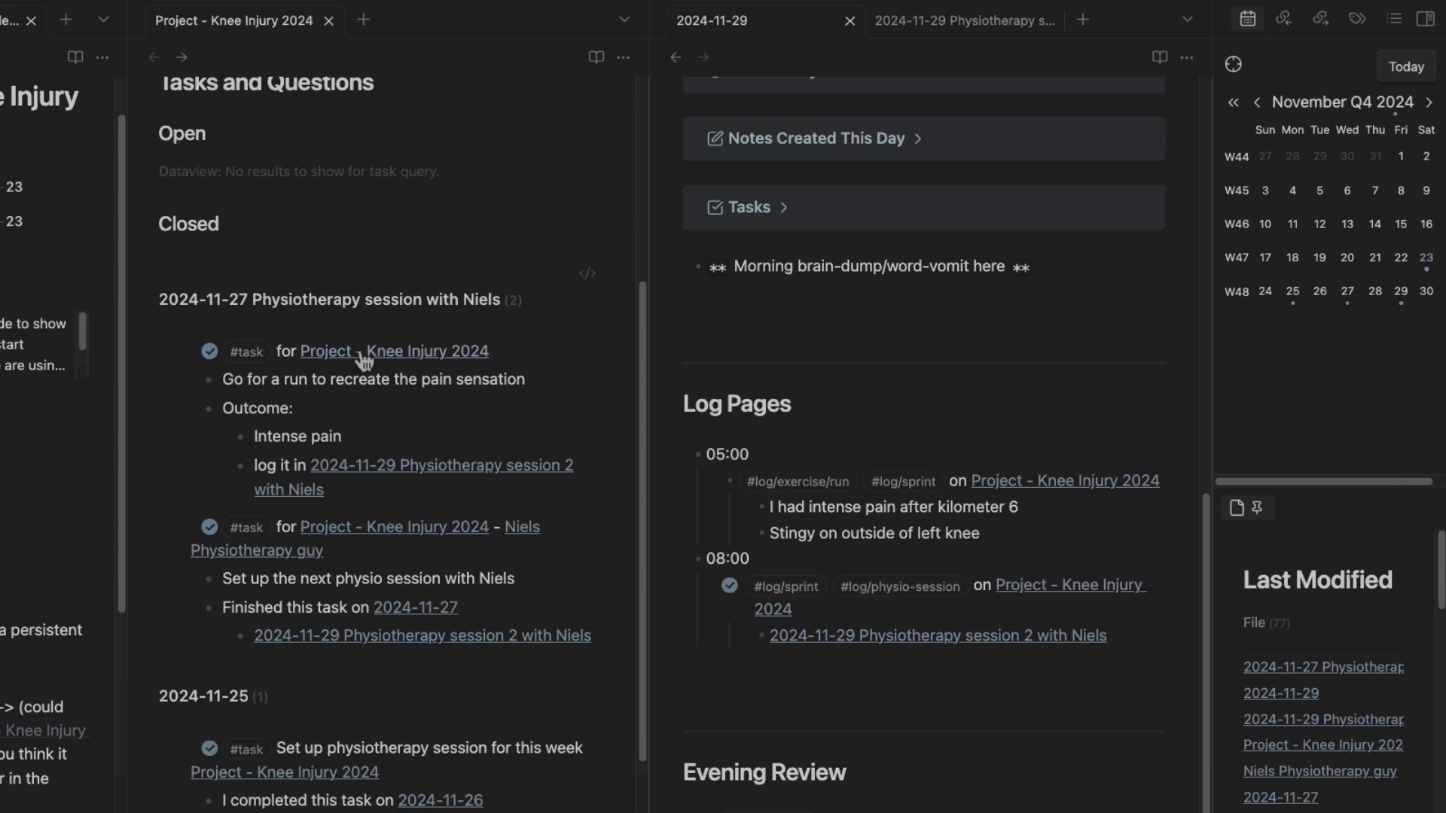
scroll(312, 430, up, 5)
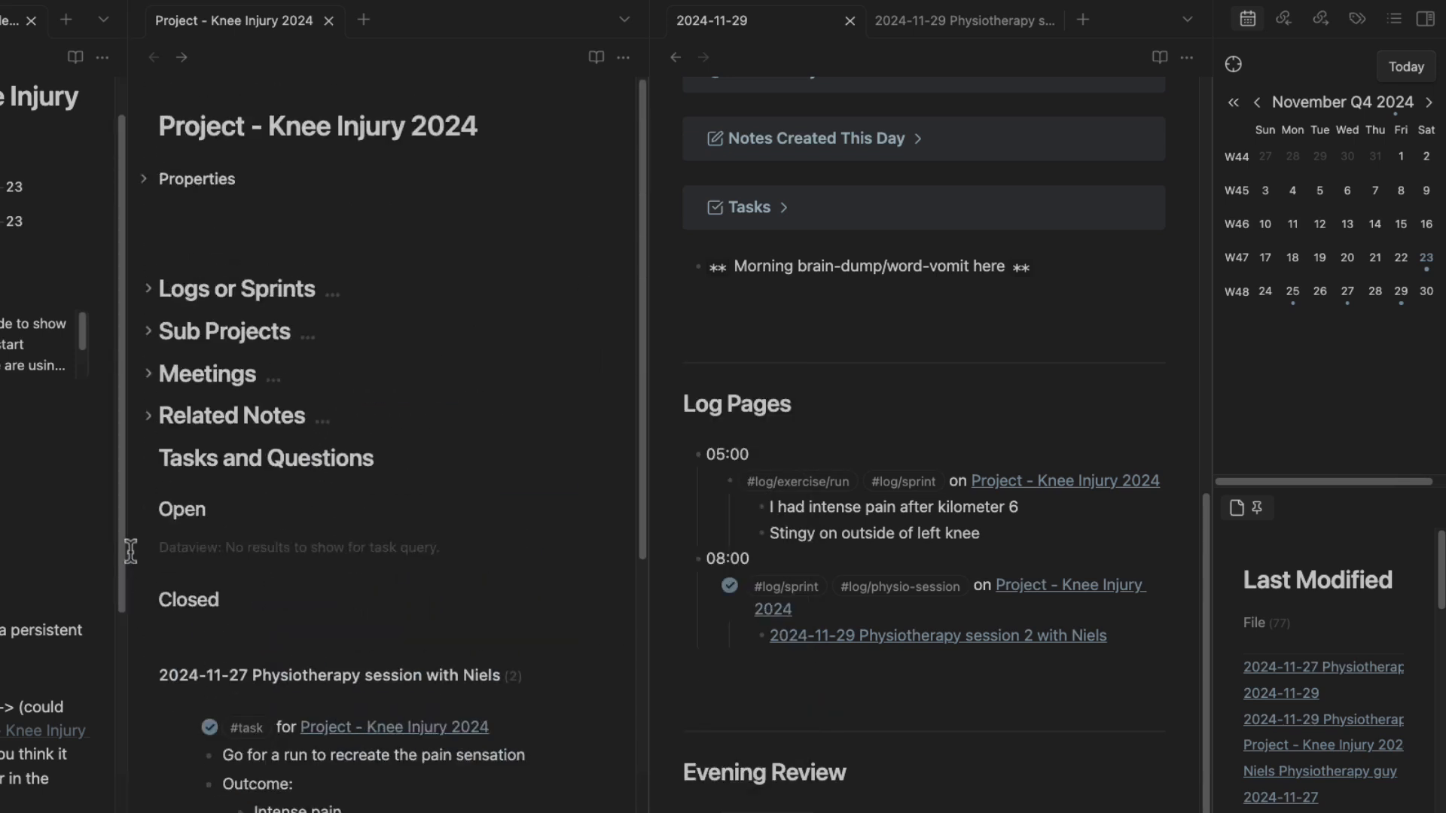
Collapse the Closed, Open, and Tasks and Questions sections, and expand Logs or Sprints to review its entries.
click(148, 599)
click(150, 512)
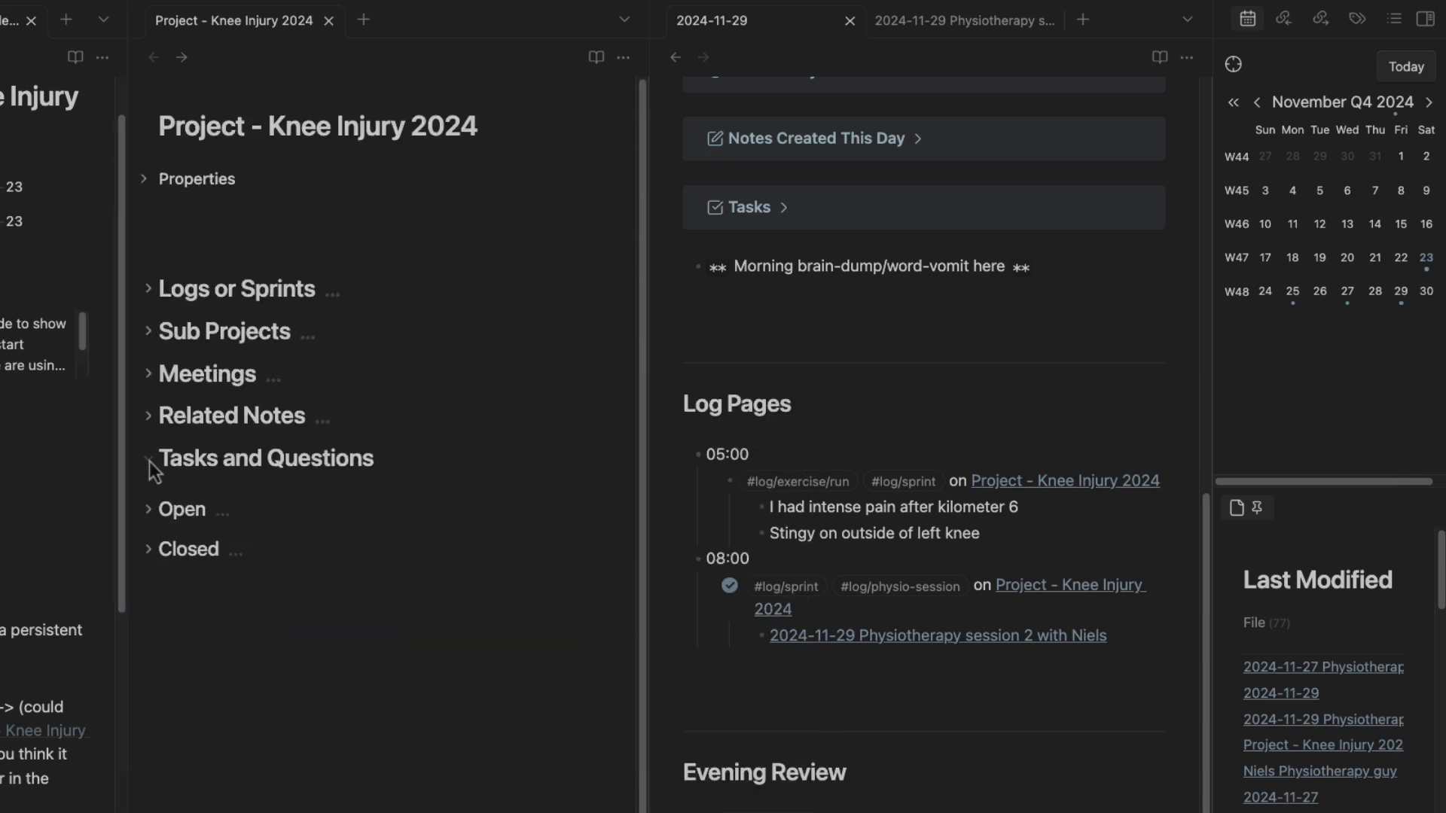
click(149, 458)
click(150, 298)
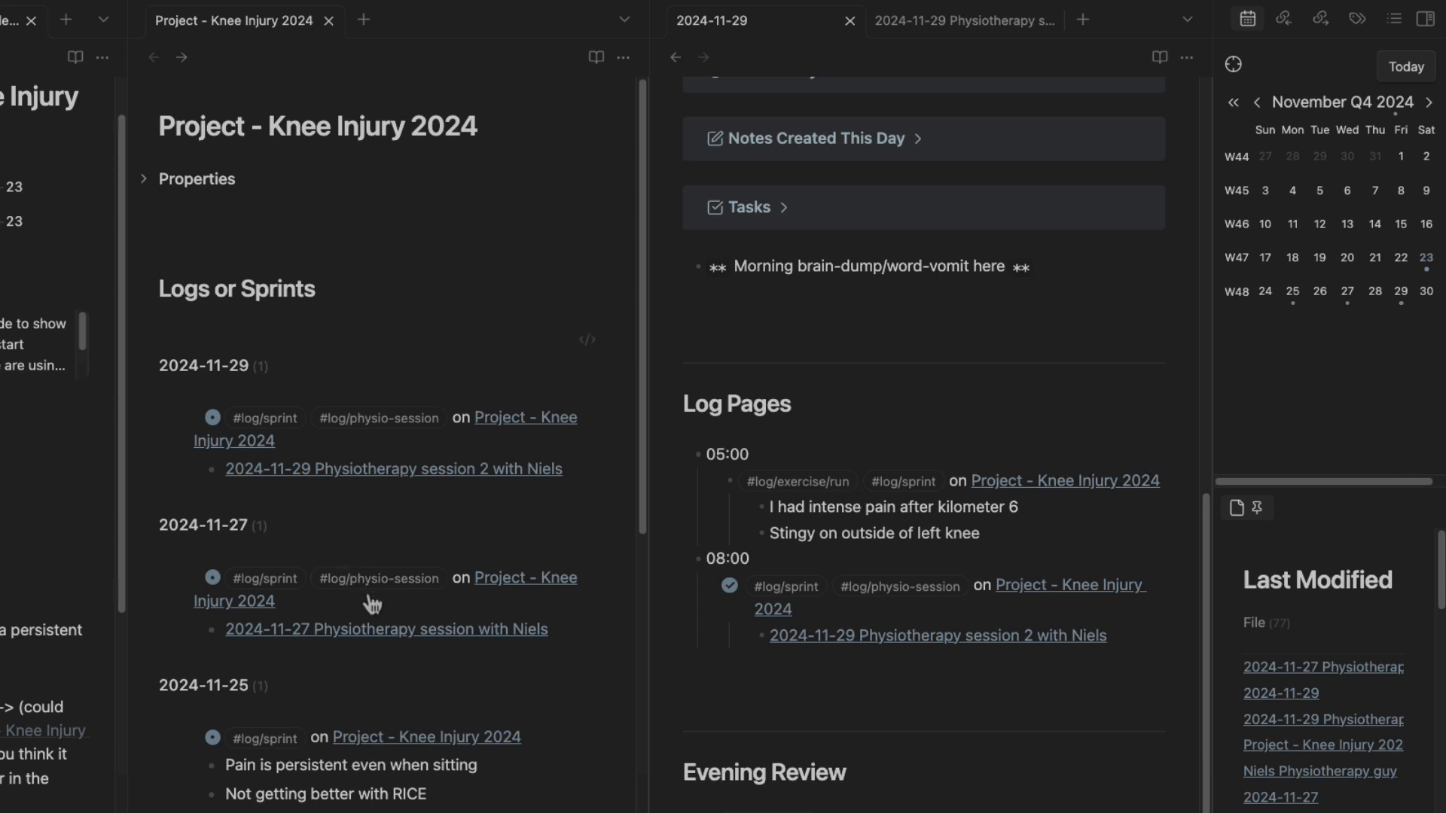
scroll(370, 603, down, 5)
scroll(368, 604, up, 4)
scroll(369, 603, up, 2)
Turn the 05:00 run entry in the daily note into a checked checkbox item and switch the note to reading view.
click(929, 533)
drag(1024, 538, 773, 540)
click(742, 489)
text([)
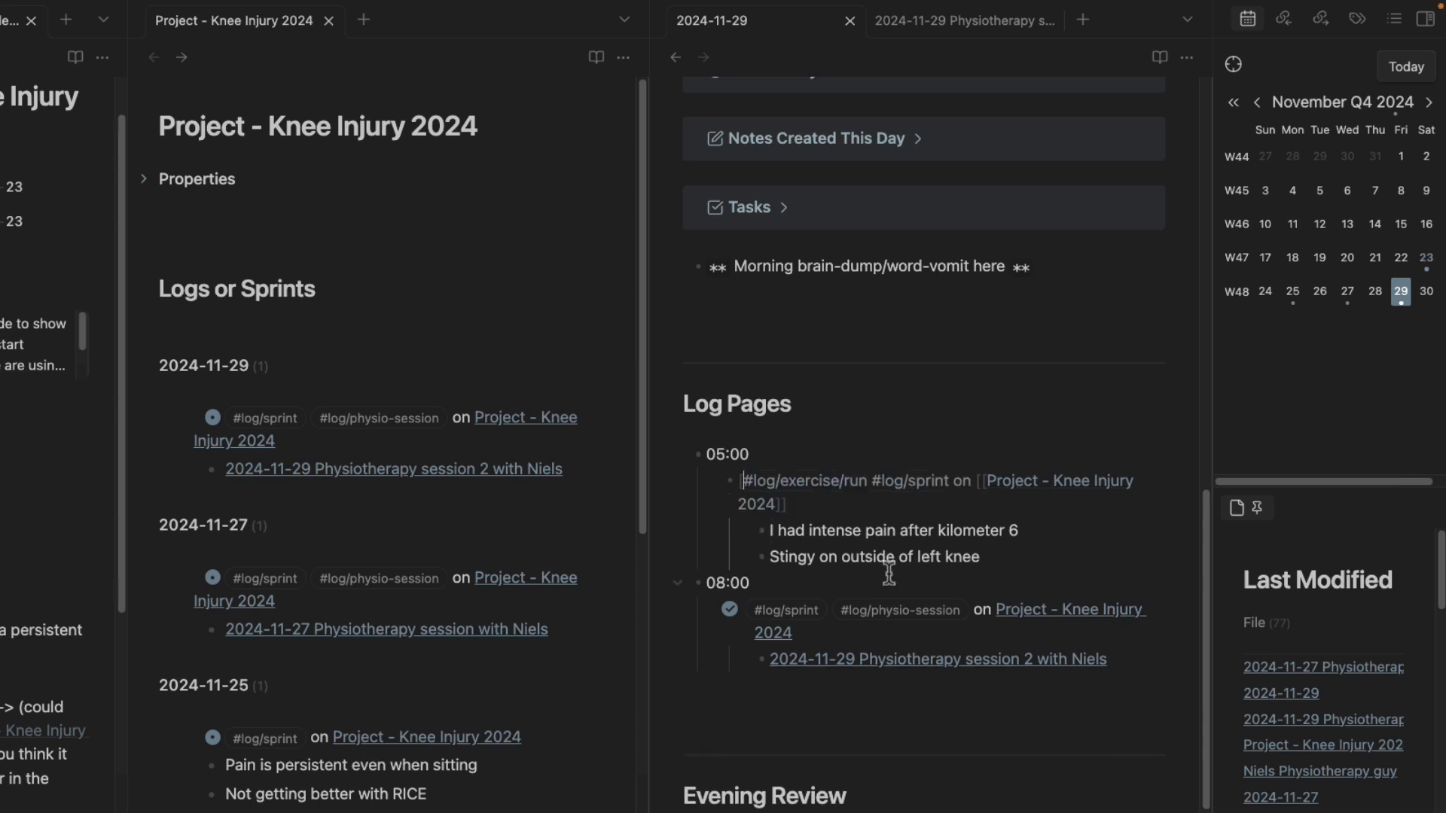
text(x])
click(852, 515)
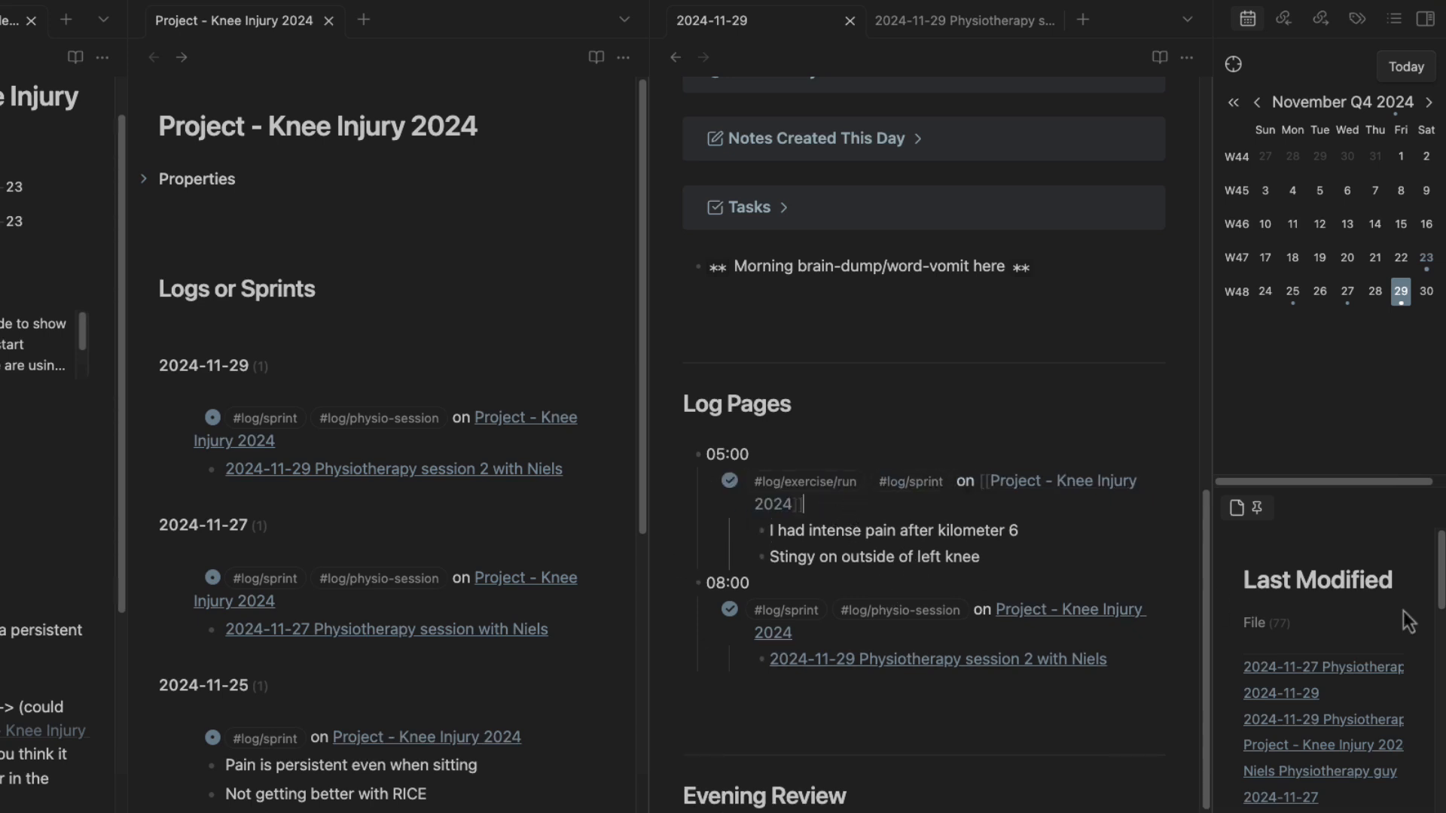
key(ctrl+e)
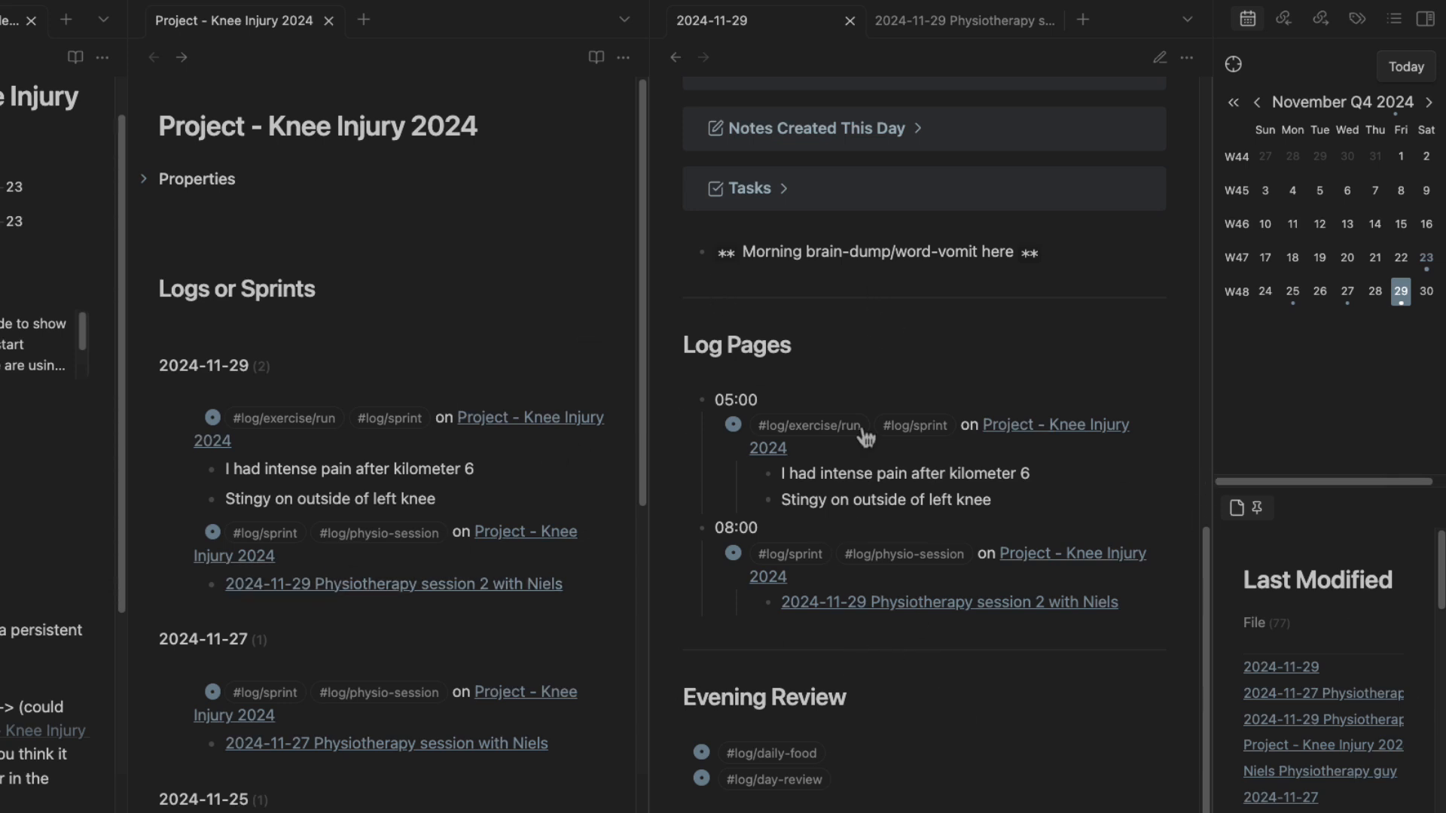
Open the 2024-11-29 physiotherapy session 2 note and add the bullet "sting on outside" under Outcome of run.
click(942, 31)
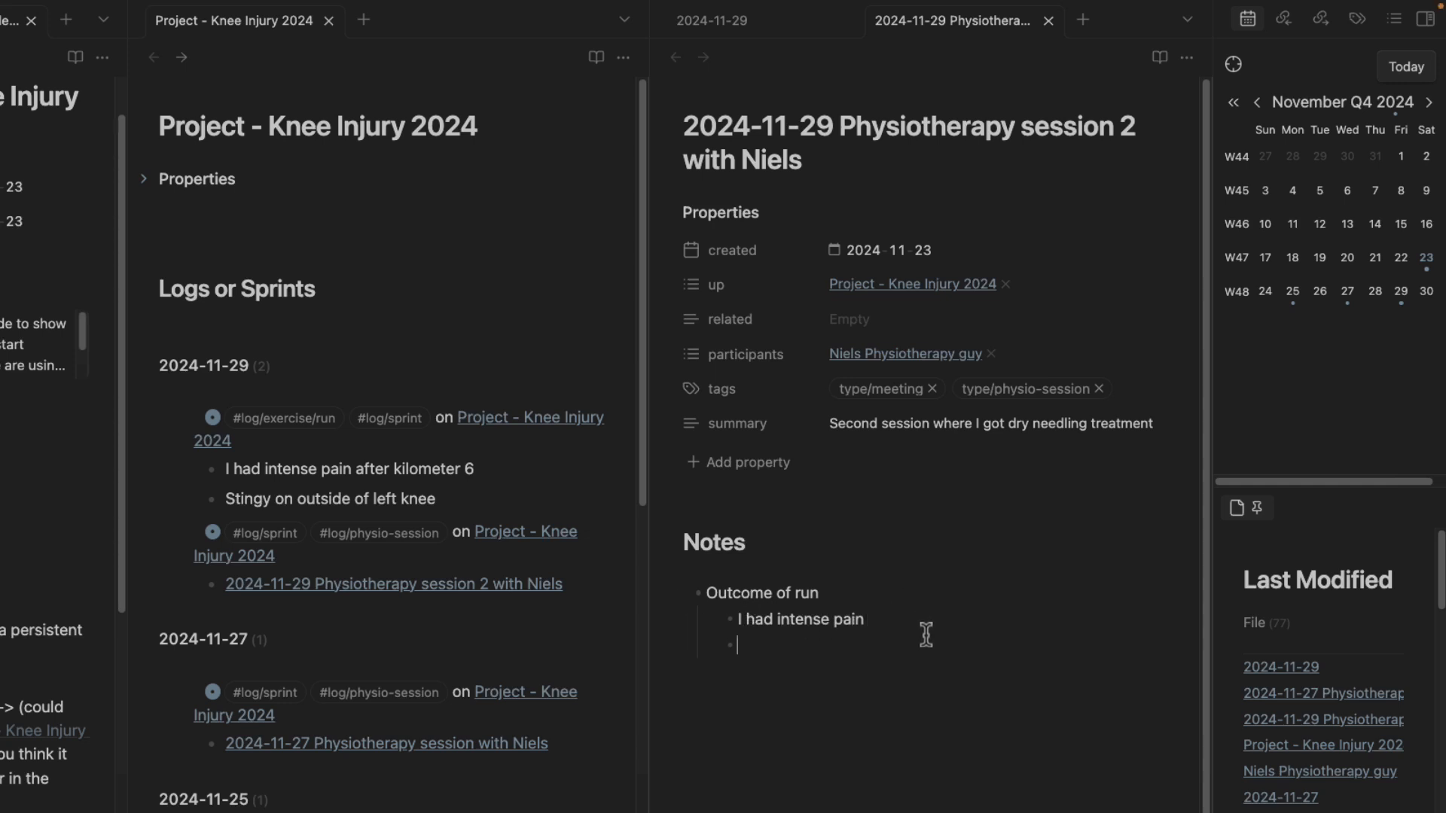
text(sting on outside)
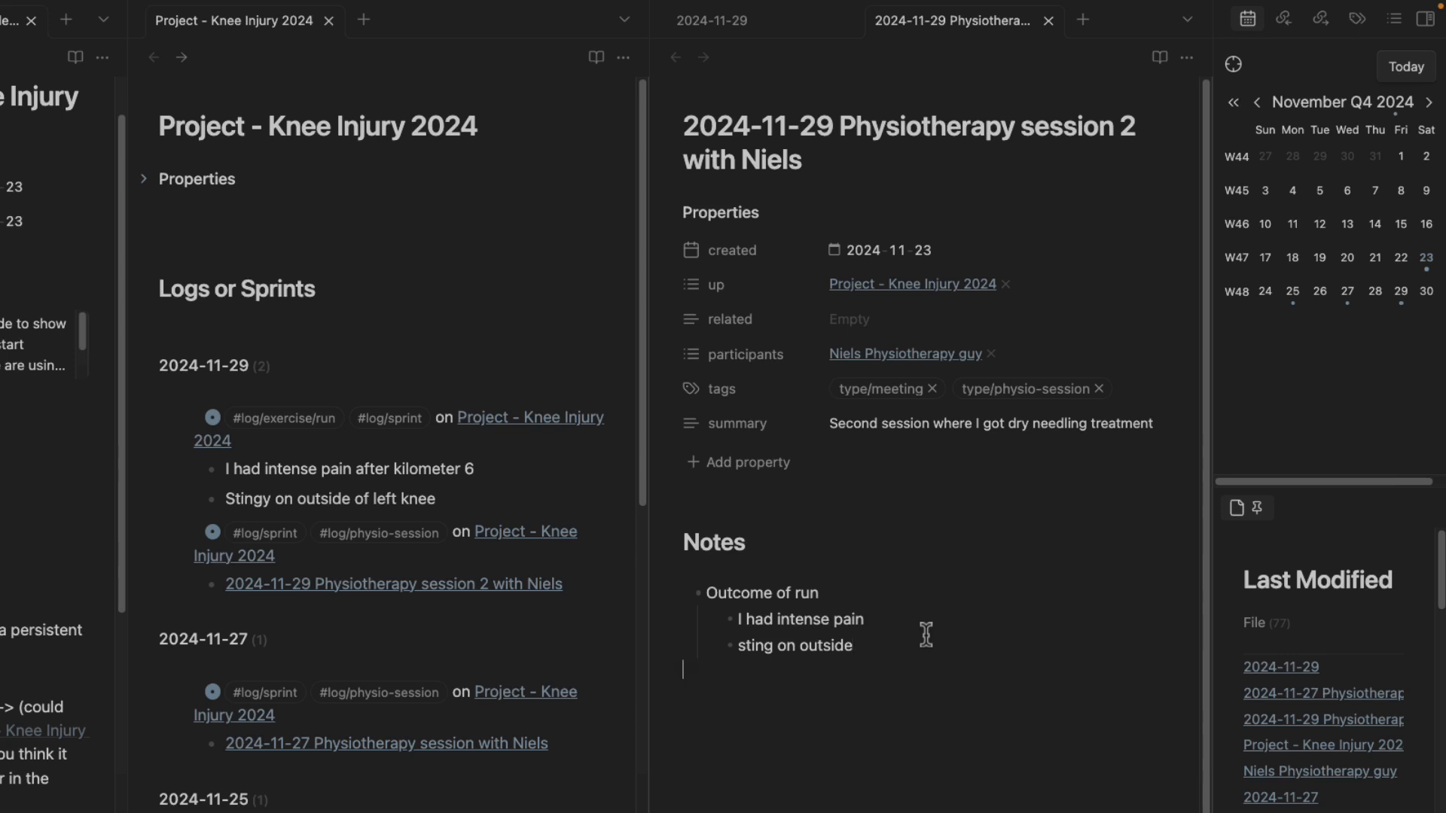
Add a level-two Tasks heading below the notes with an unchecked #task item reading "on" and linking Project - Knee Injury 2024.
key(Return)
text(## Tasks)
key(Return)
text([ ] )
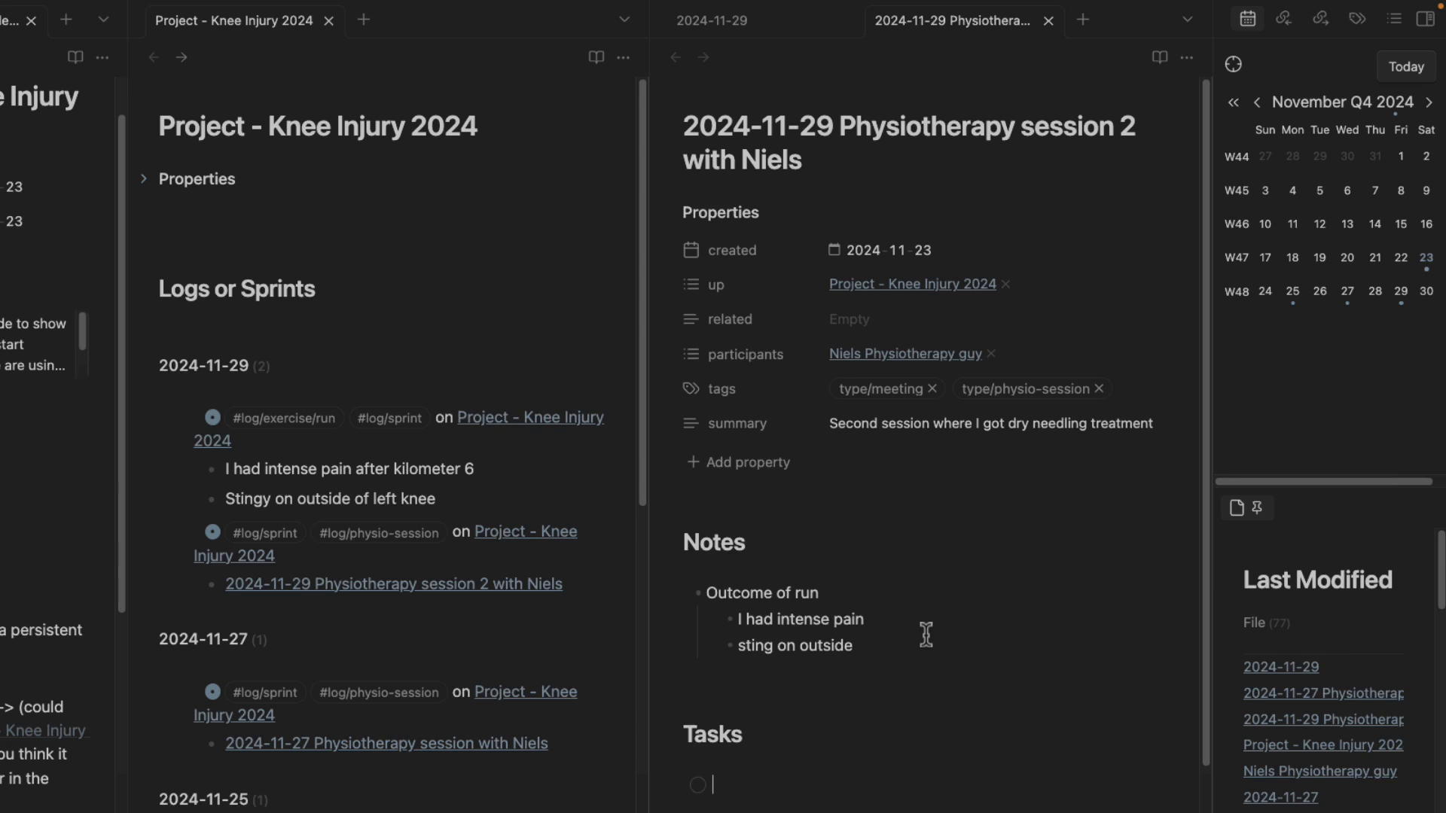
text(#task )
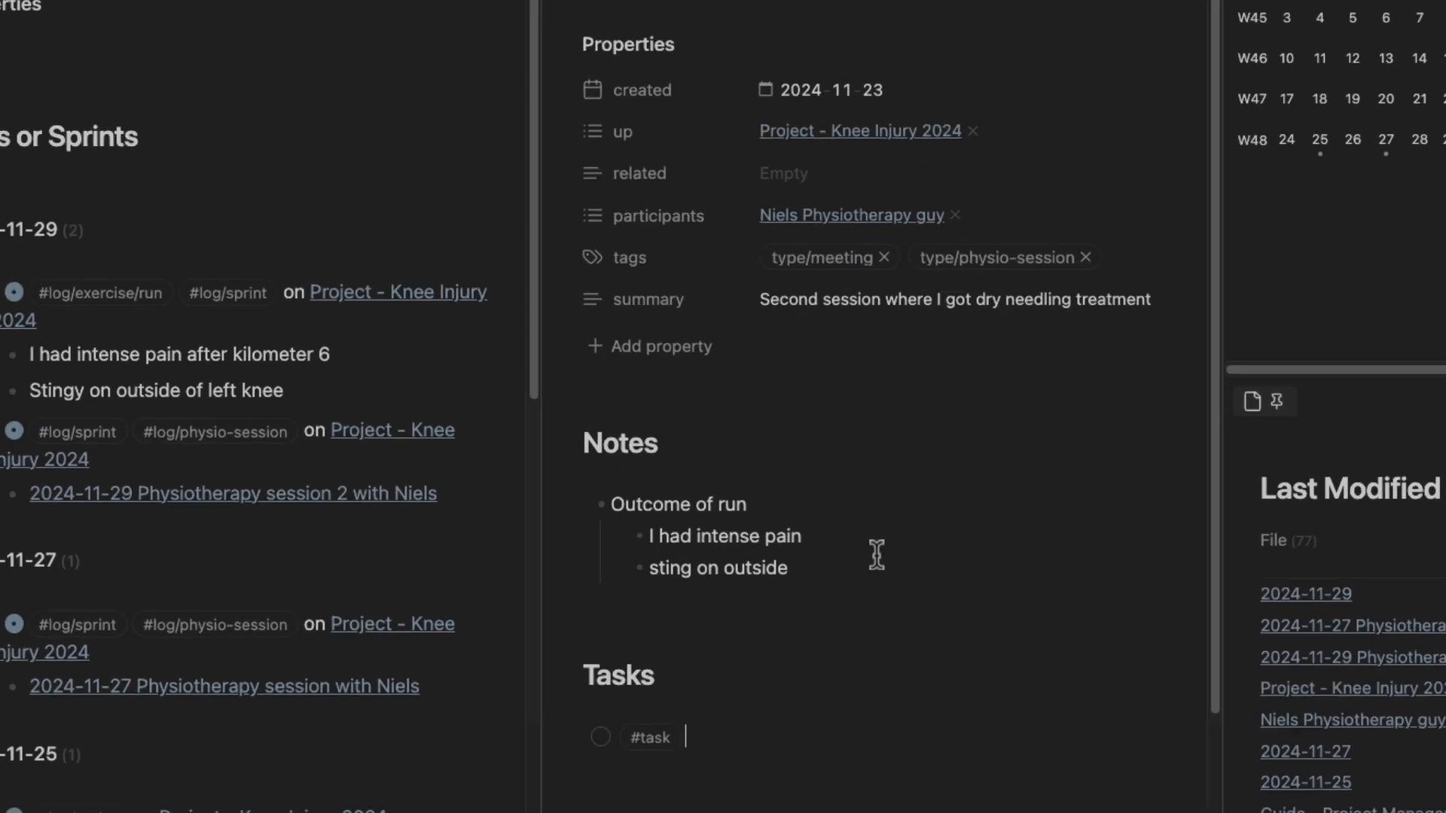
text(on [[project)
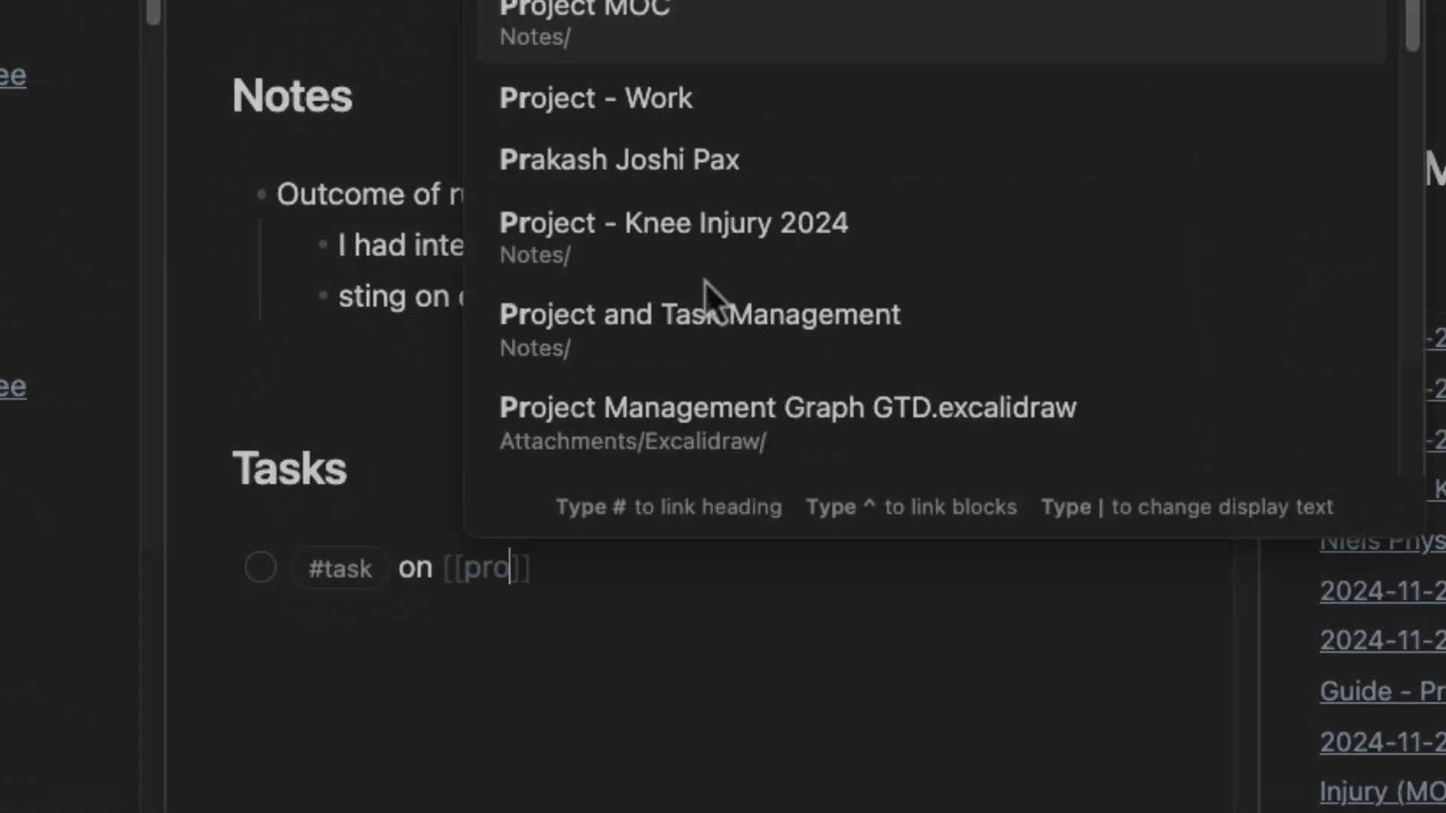
key(Down)
key(Down)
key(Return)
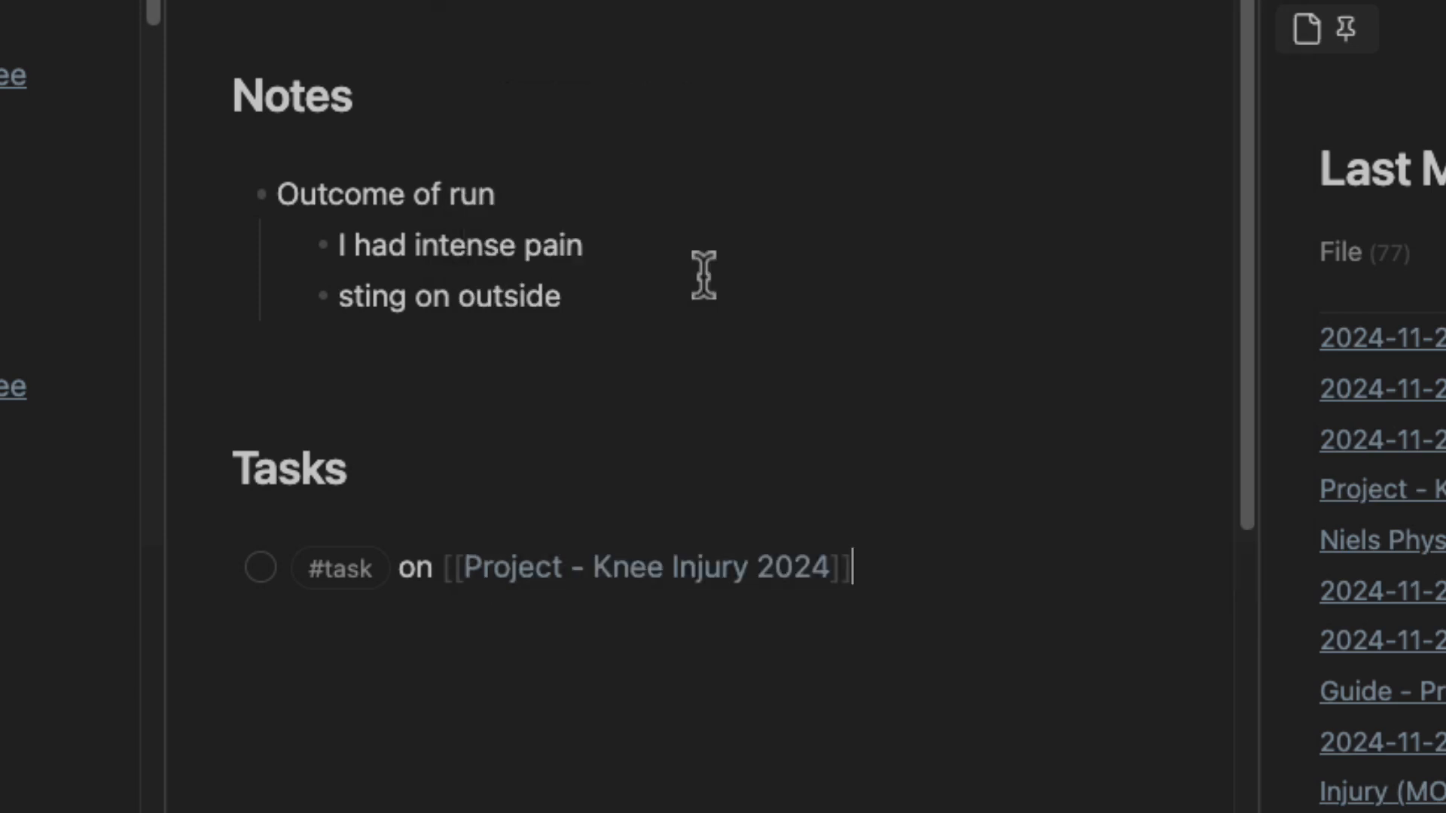
Add the sub-bullets "Foam roll hip muscle" and "Specific stretch" under the #task item in the physiotherapy session 2 note.
key(Return)
key(Tab)
text(Fo)
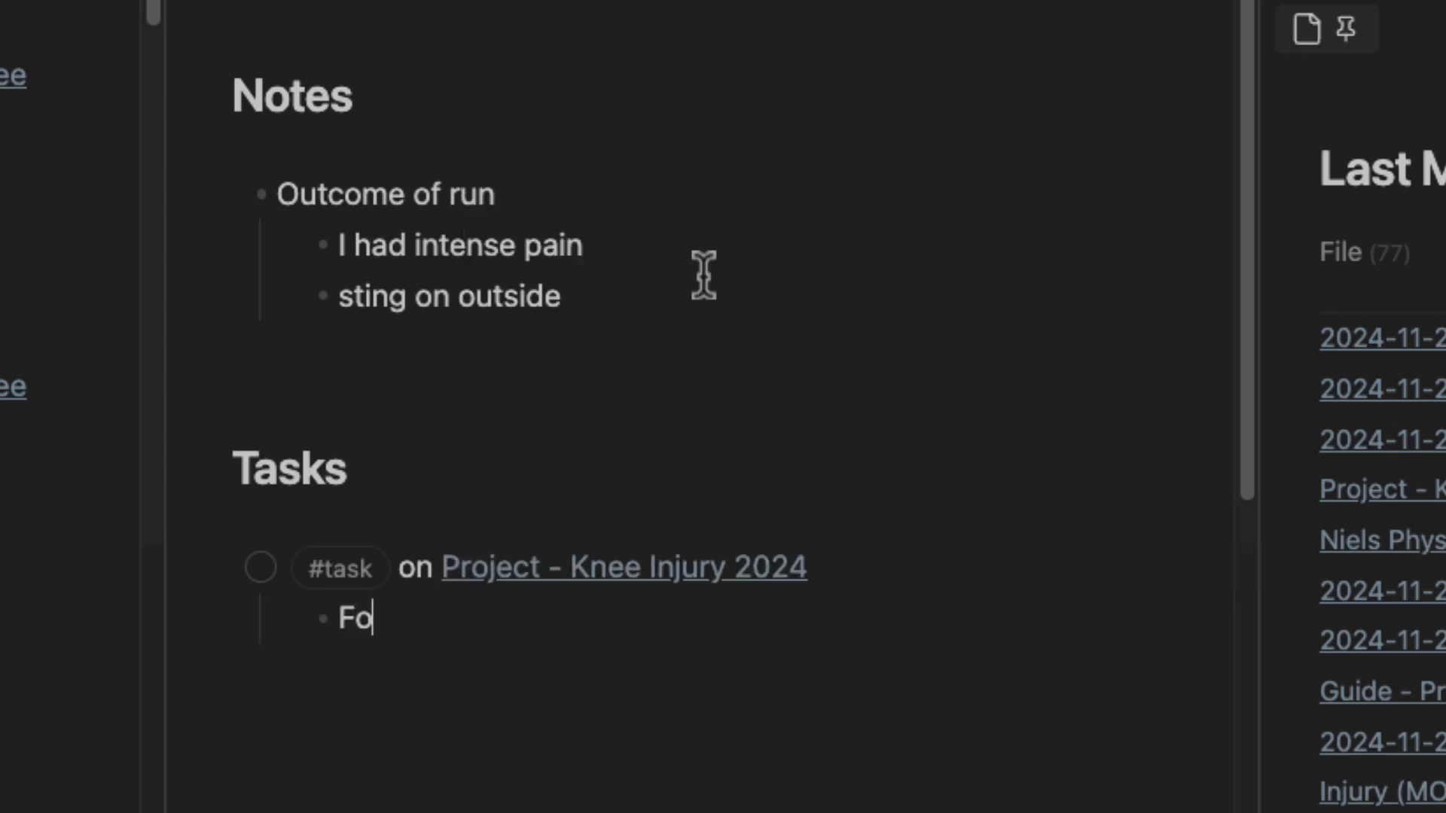
text(am roll hi)
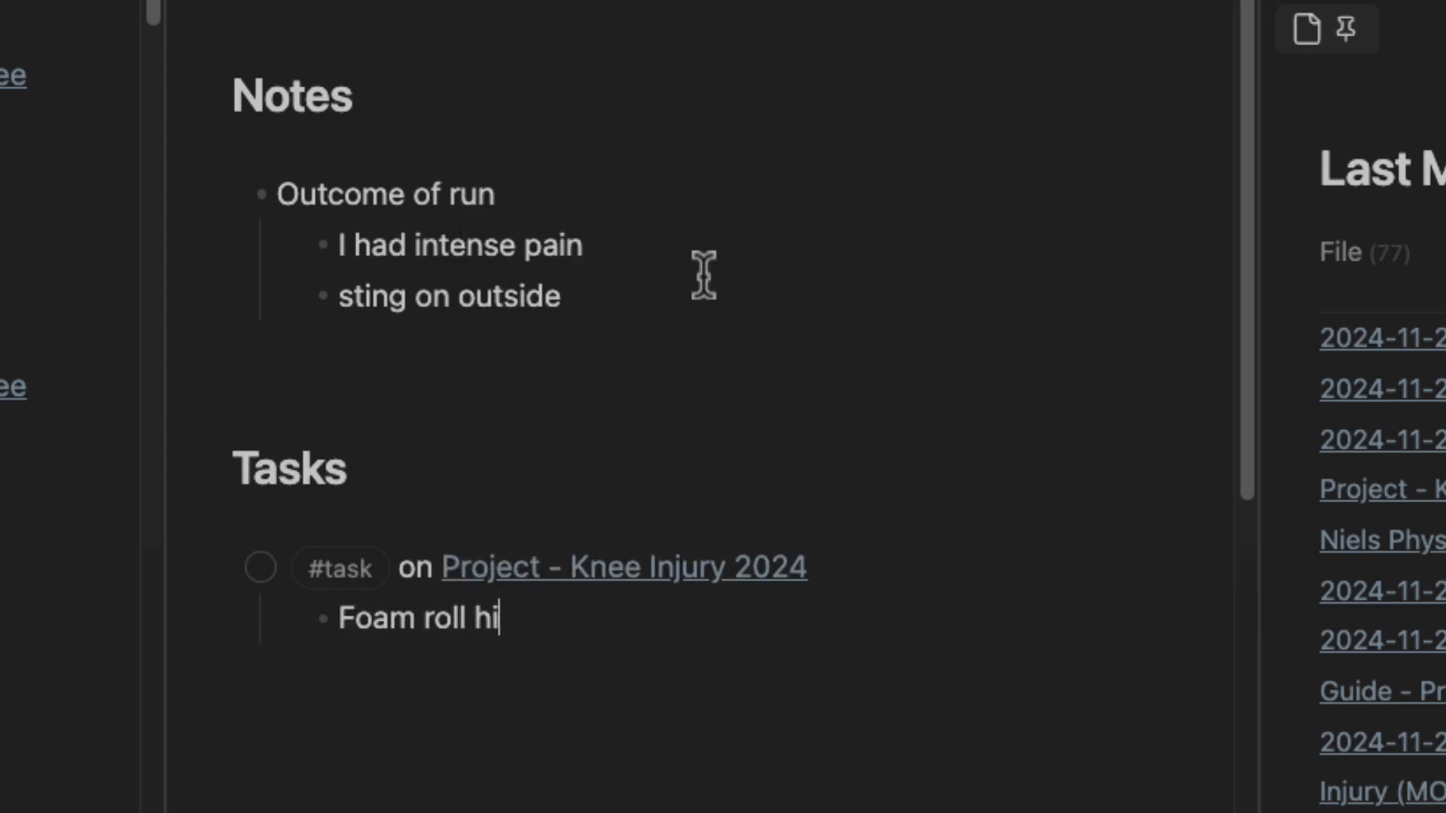
text(p muscle)
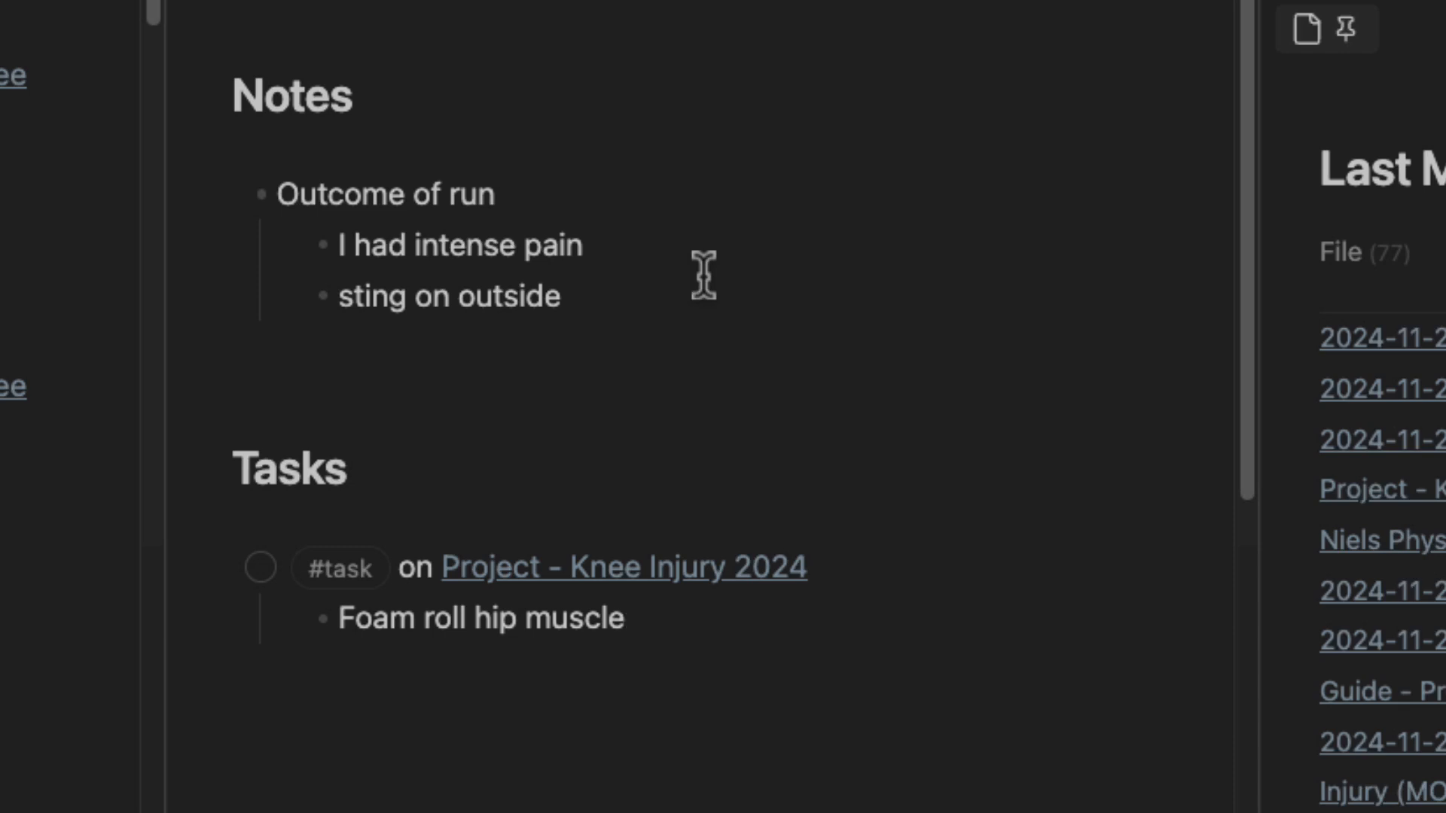
key(Return)
text(Speicfi)
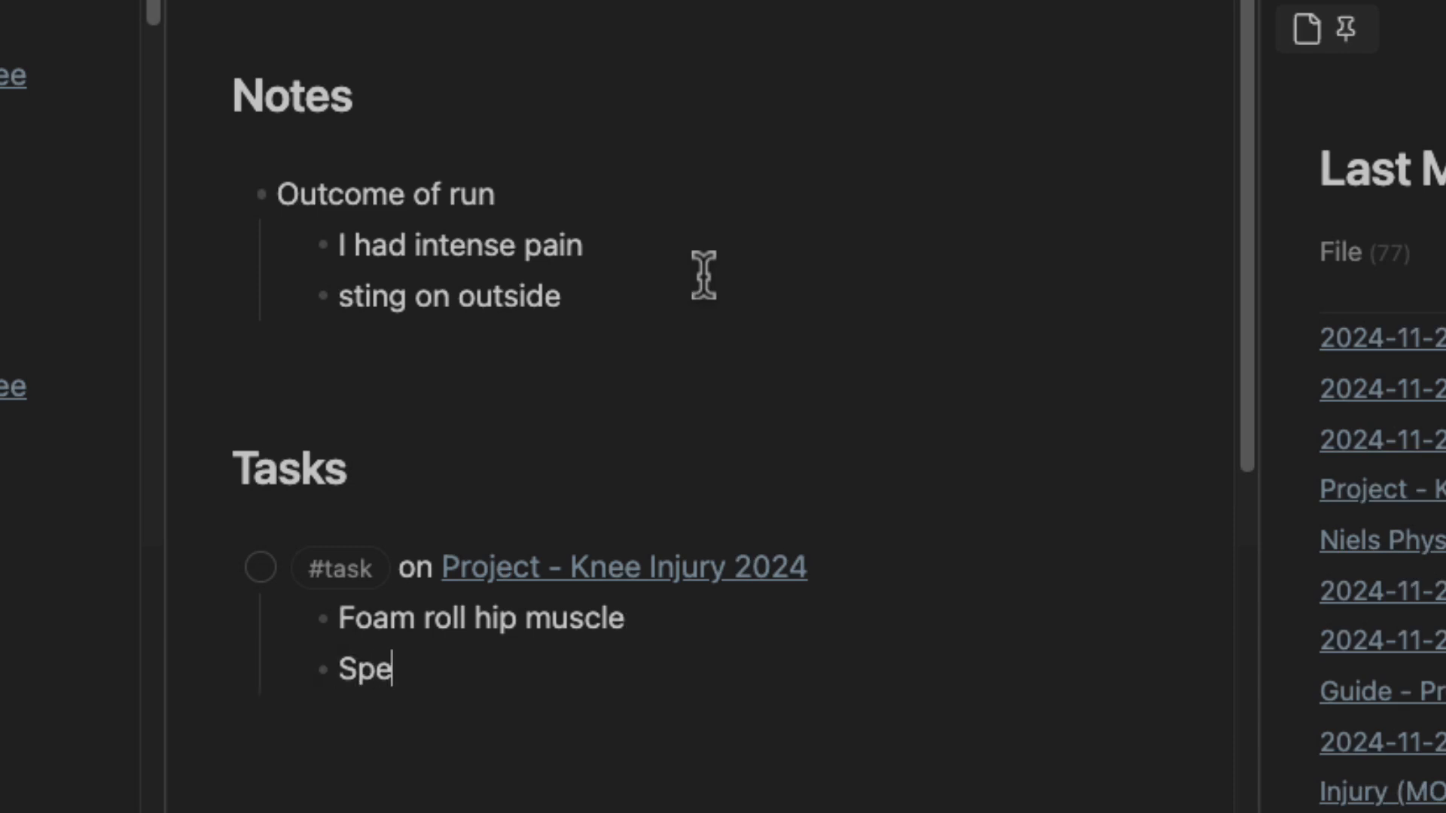
key(BackSpace)
key(BackSpace)
key(BackSpace)
key(BackSpace)
text(cific )
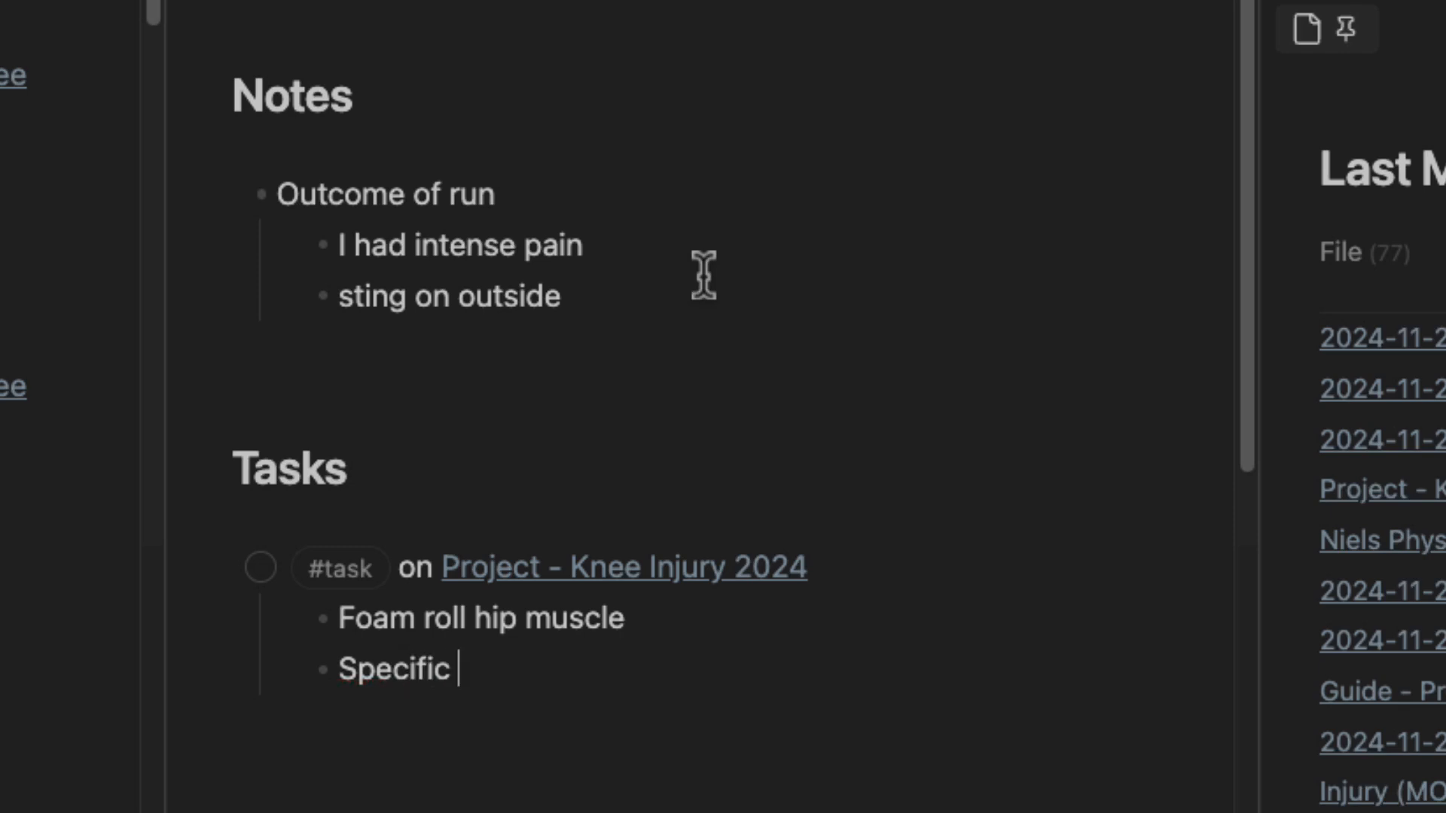
text(stretch)
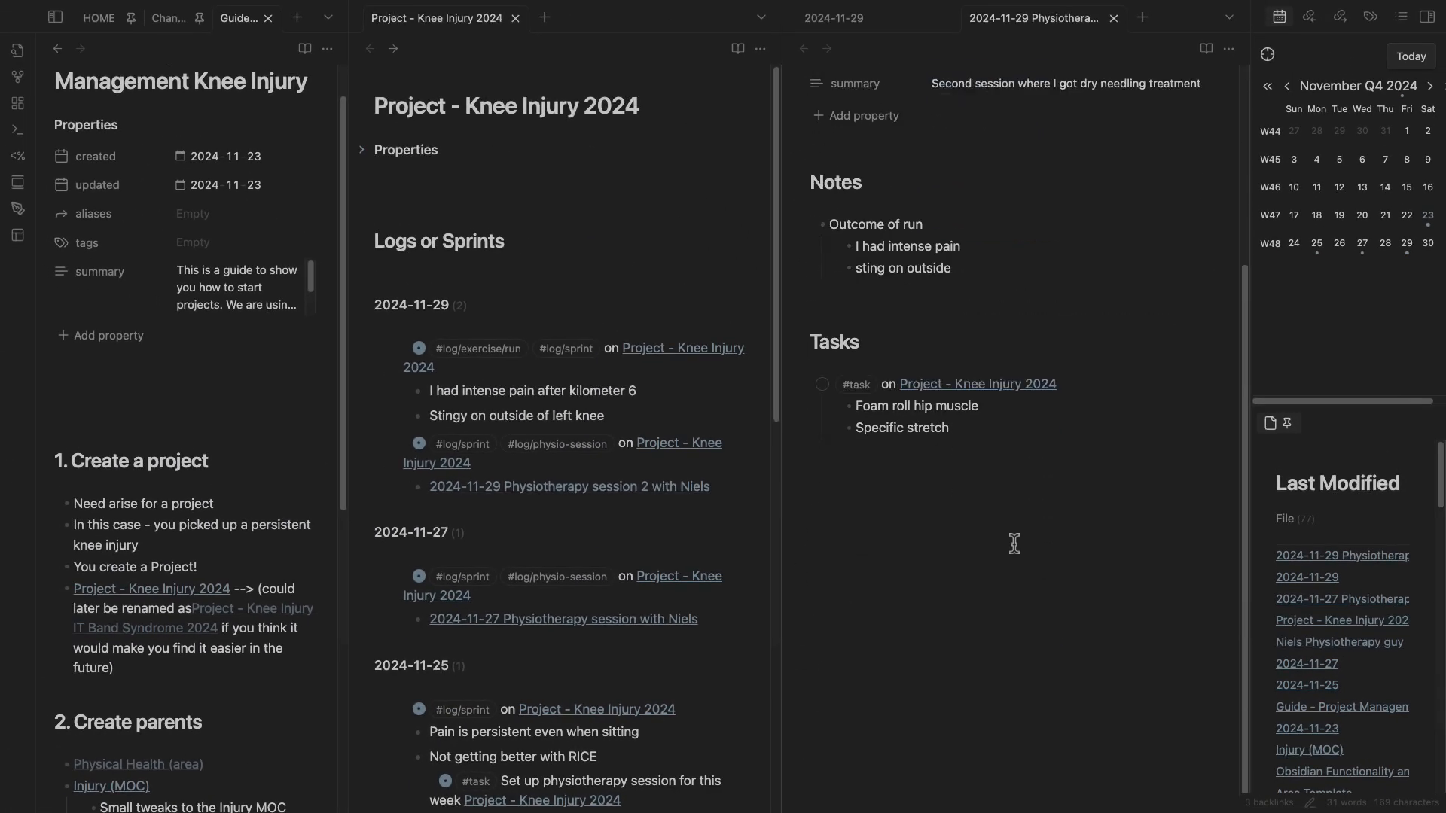
Collapse Logs or Sprints in the project note and check the open tasks under Tasks and Questions.
scroll(1015, 544, up, 2)
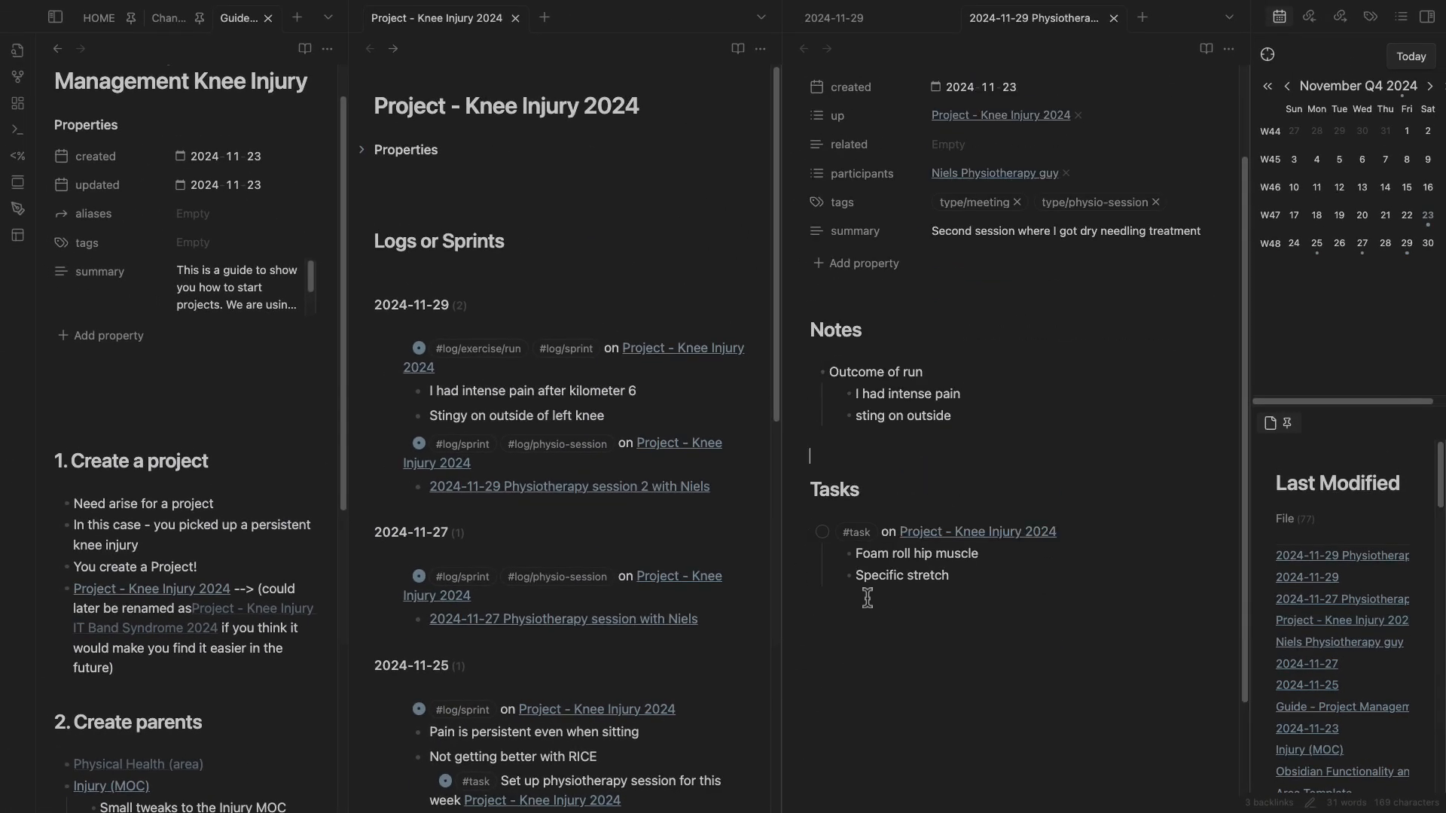
click(365, 243)
click(365, 472)
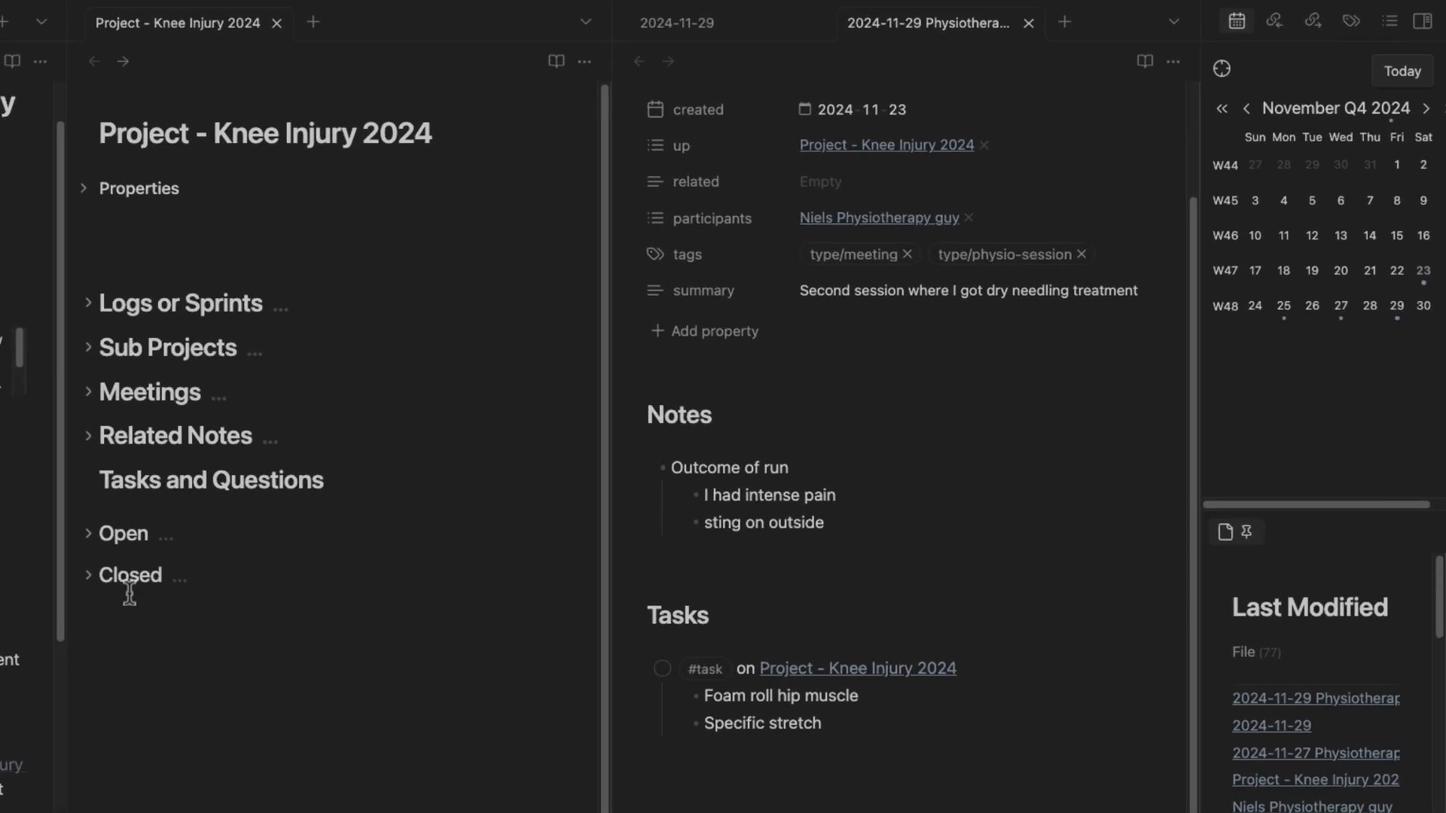
click(95, 535)
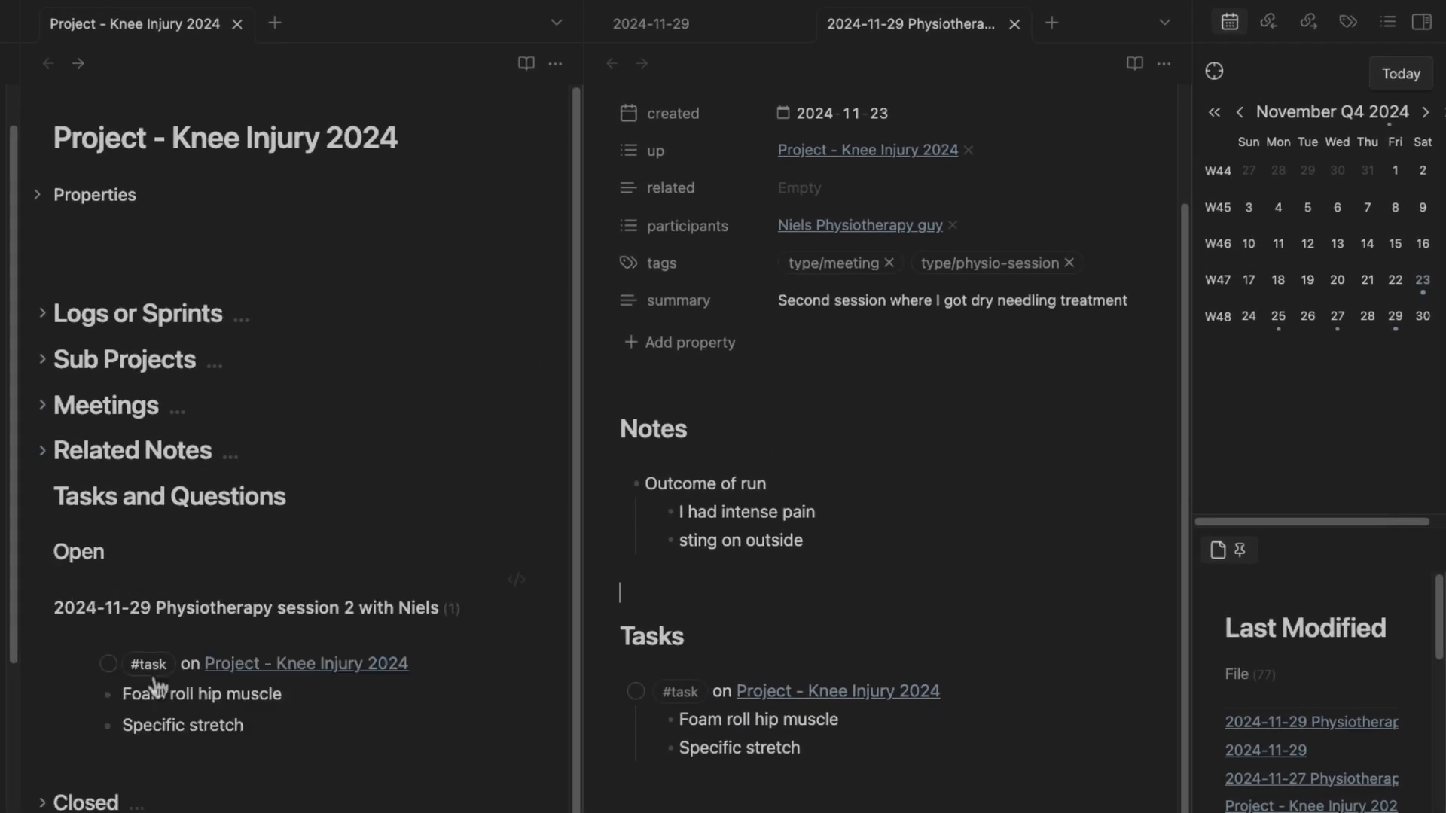
click(57, 561)
Expand the Meetings section of the project note and examine its table of physiotherapy sessions.
scroll(719, 155, up, 2)
drag(637, 134, 957, 170)
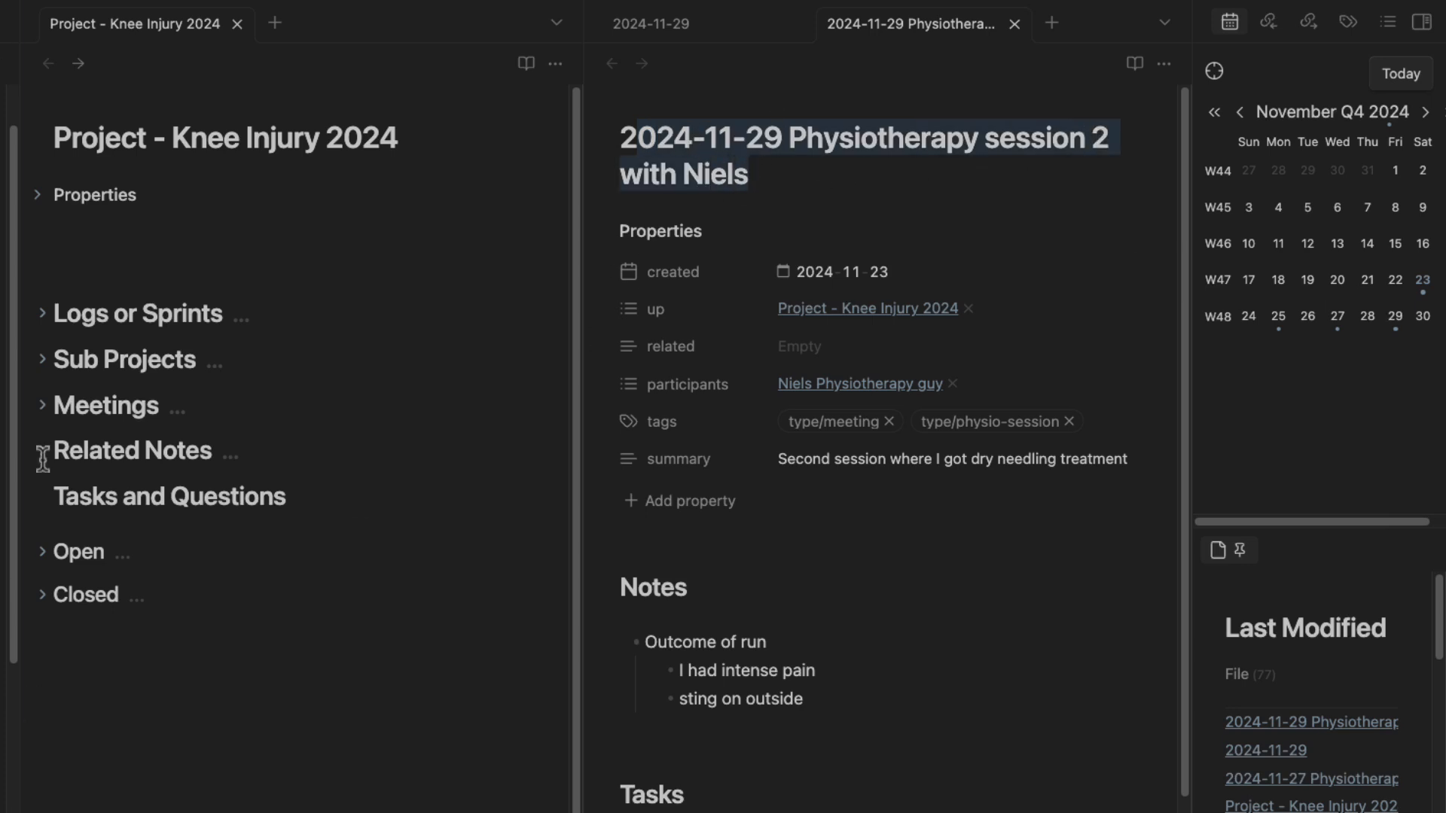
click(45, 408)
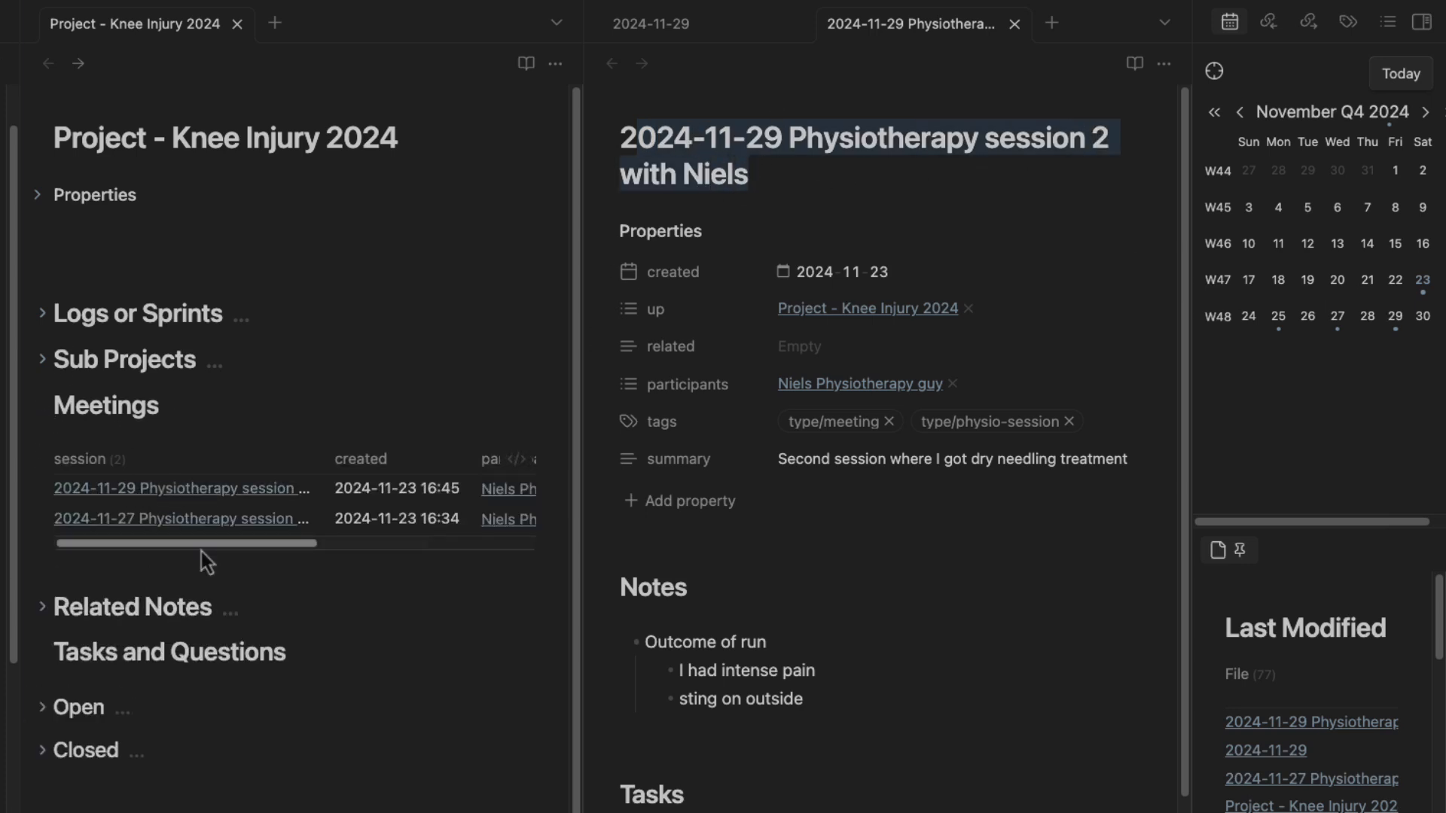
drag(201, 551, 61, 555)
drag(187, 546, 16, 526)
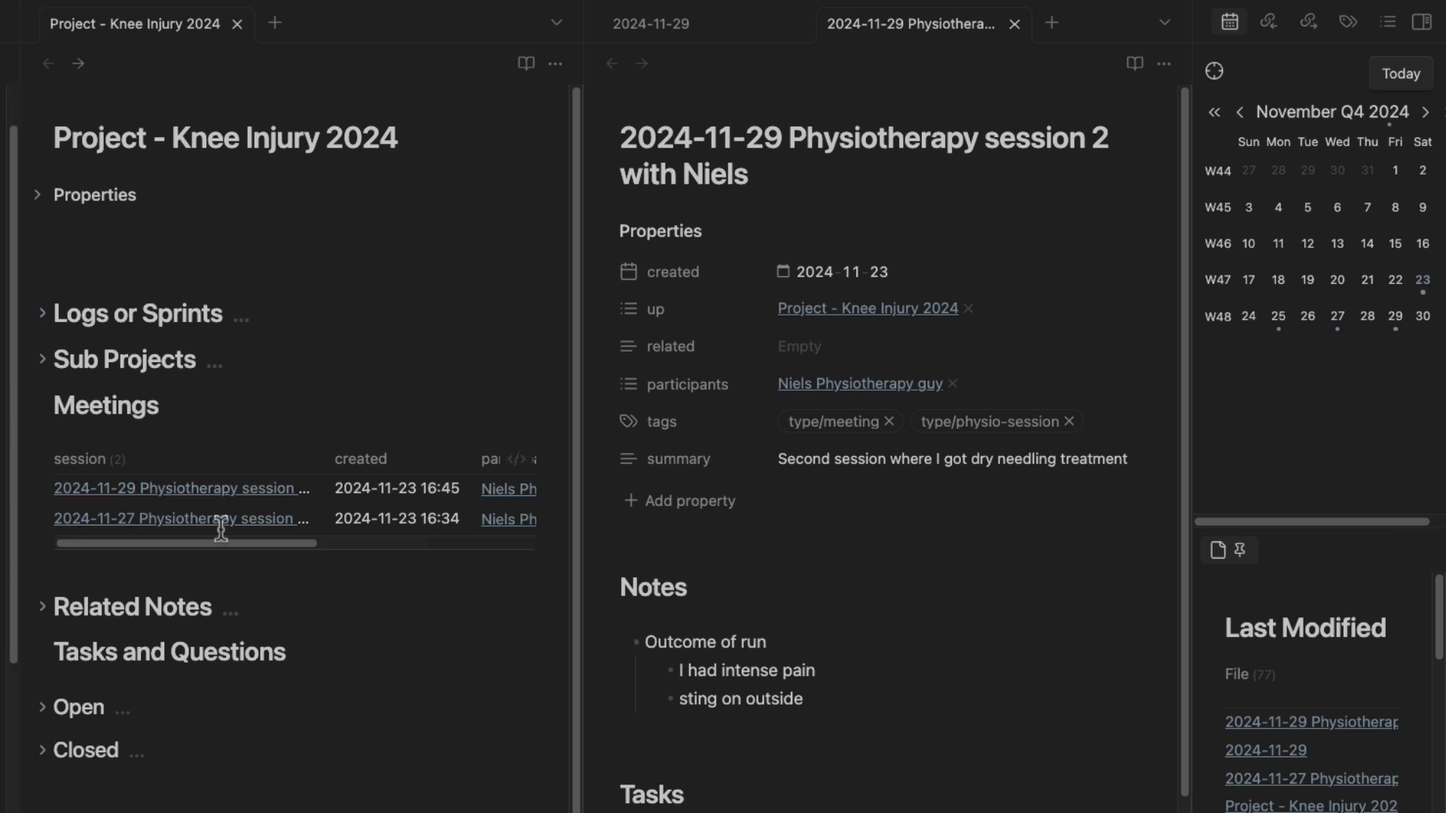
Add a top-level bullet at the end of the session's Notes linking to a new note, "Upper hamstring stretch for it band syndrome".
click(742, 736)
scroll(793, 736, down, 1)
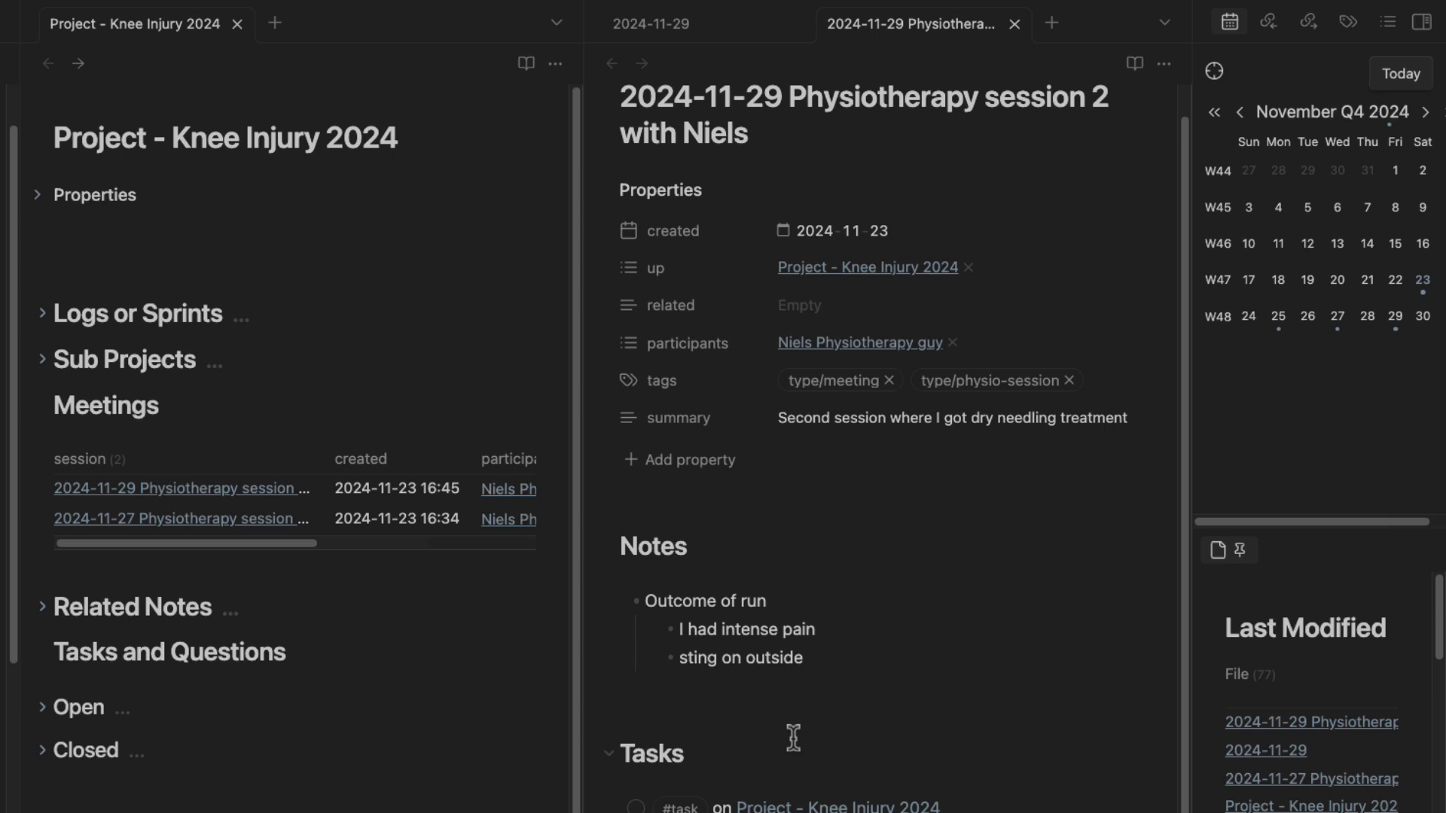
key(Return)
key(shift+Tab)
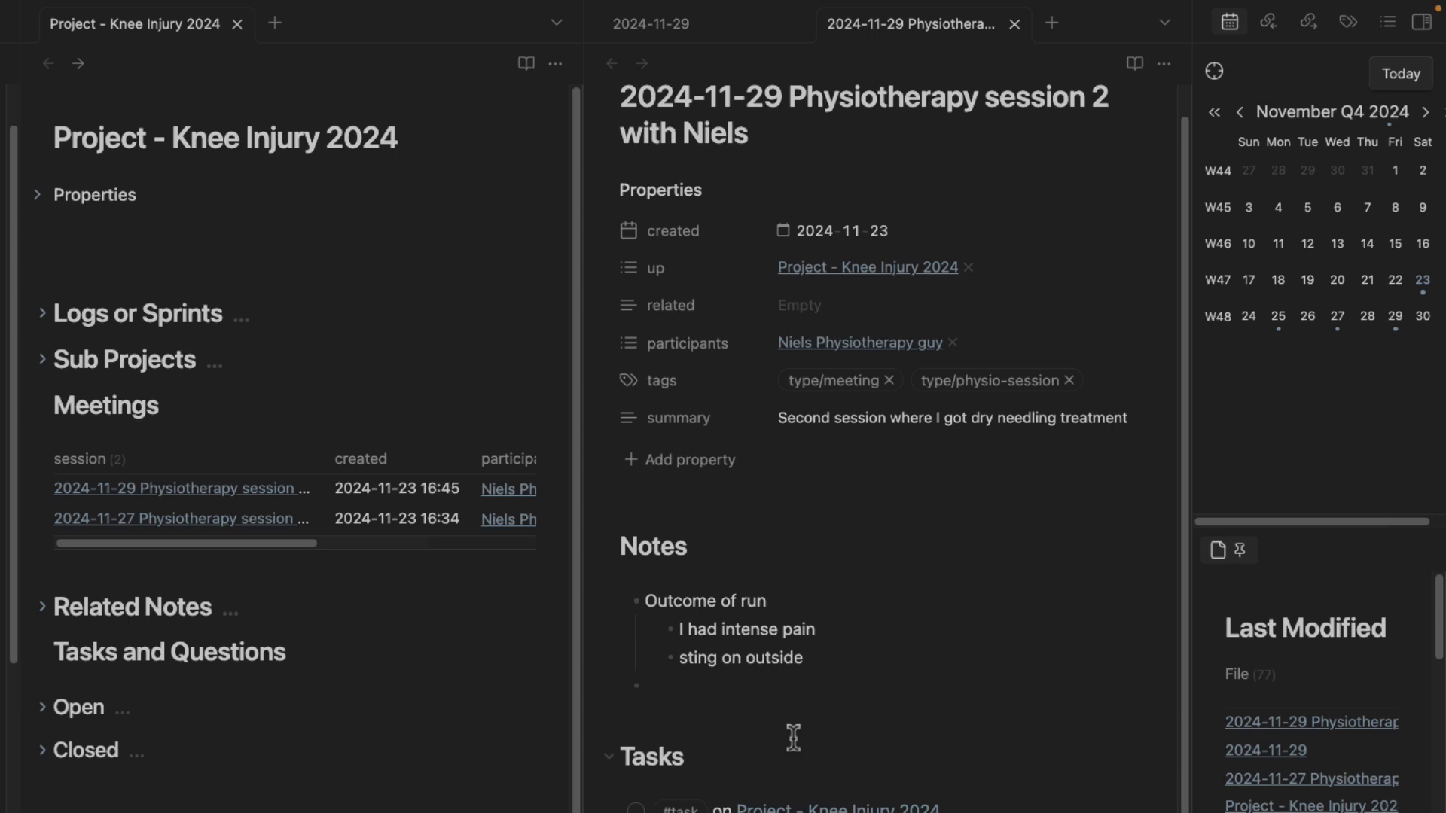
text([[)
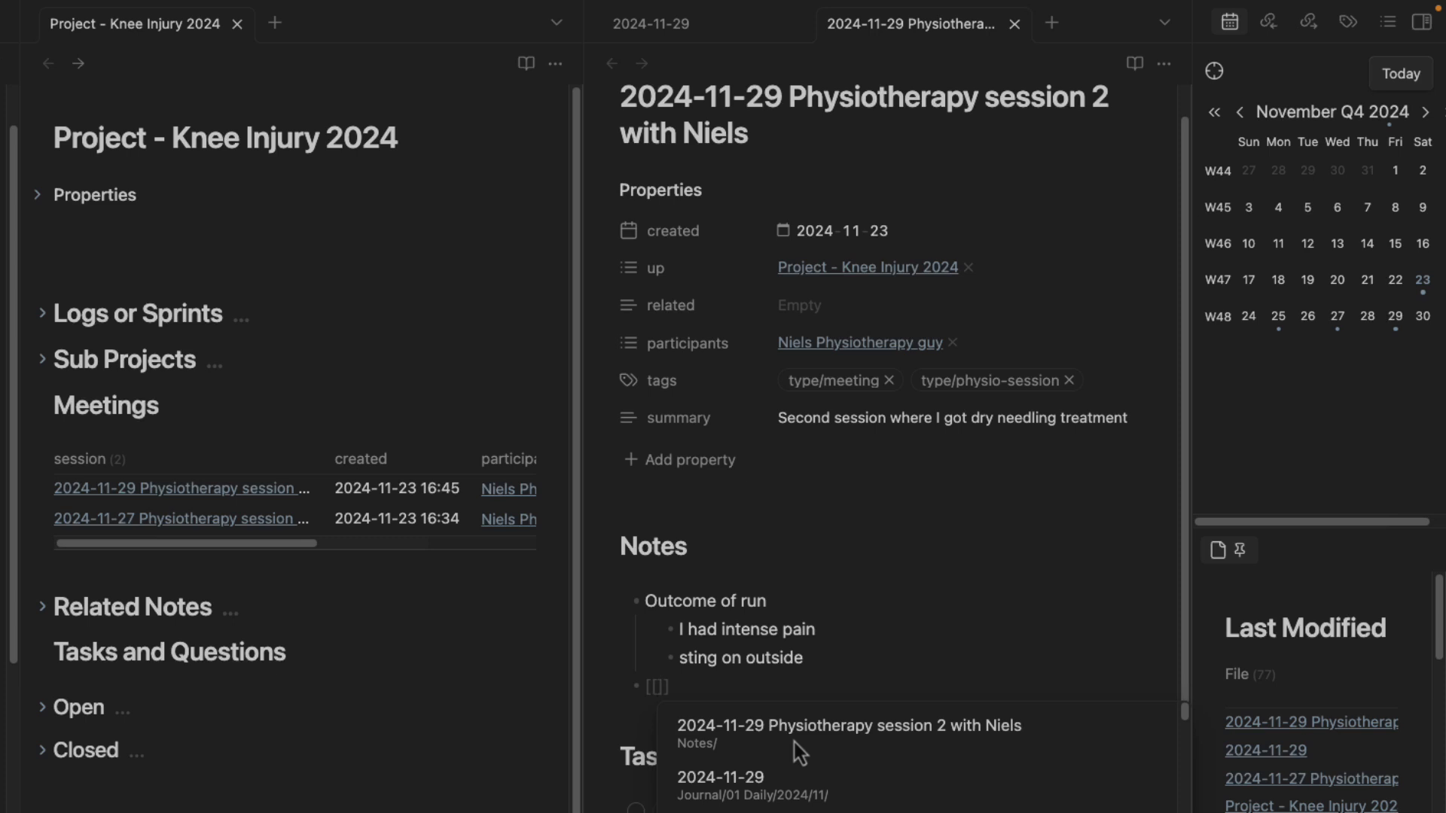
text(Upper hams)
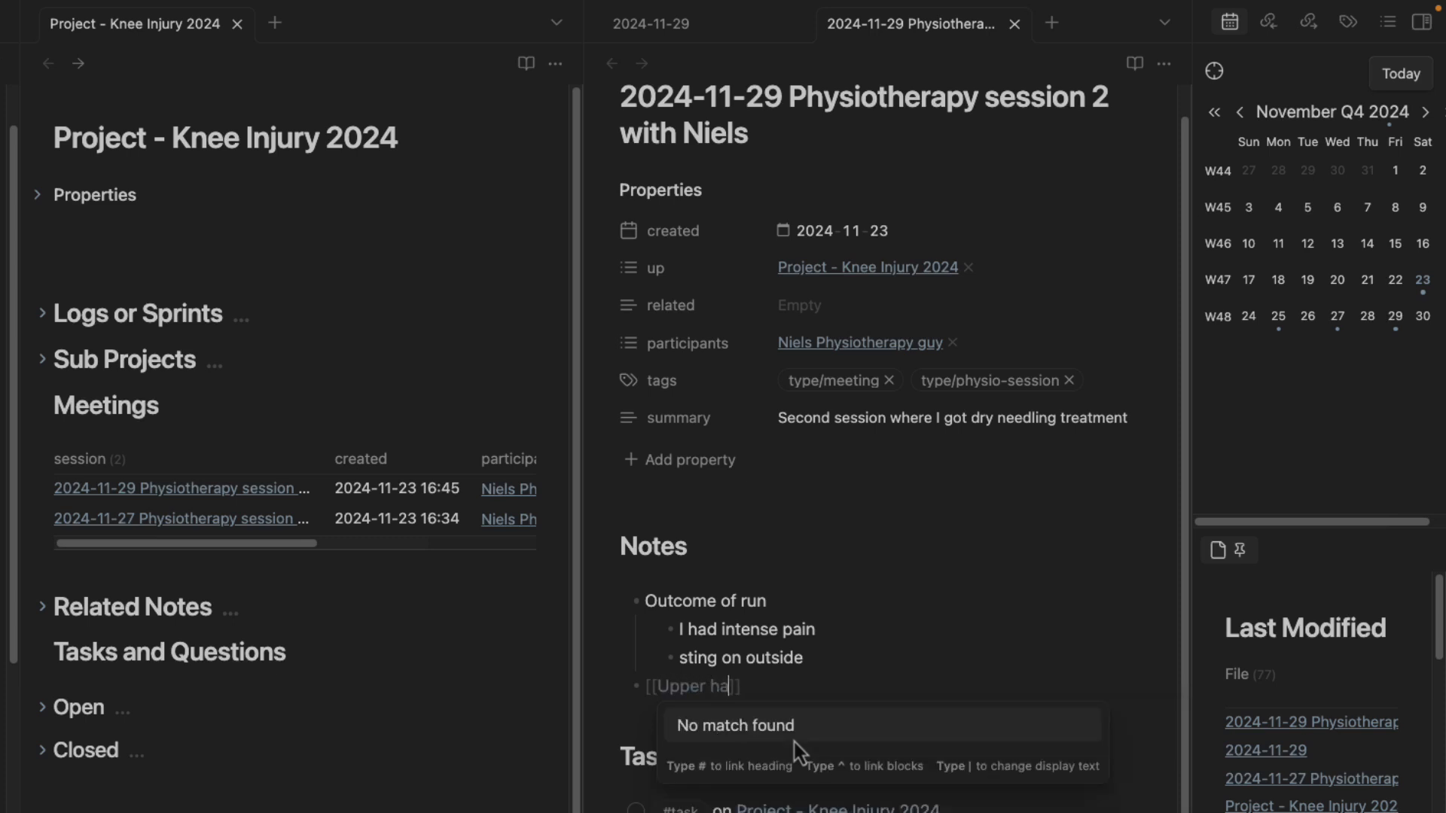
text(tring stretch )
text(for it ban)
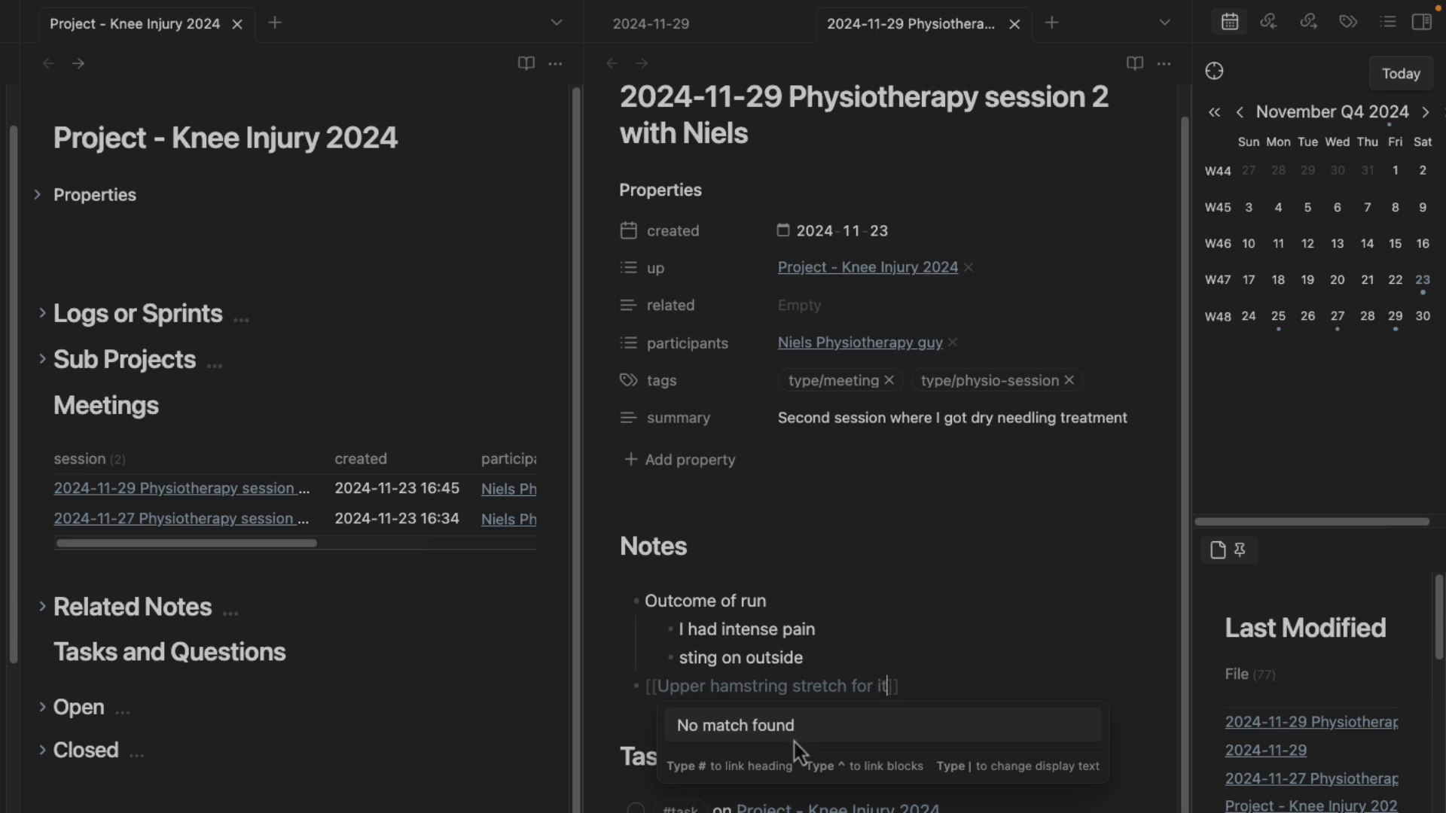
text(d syndrome)
key(Return)
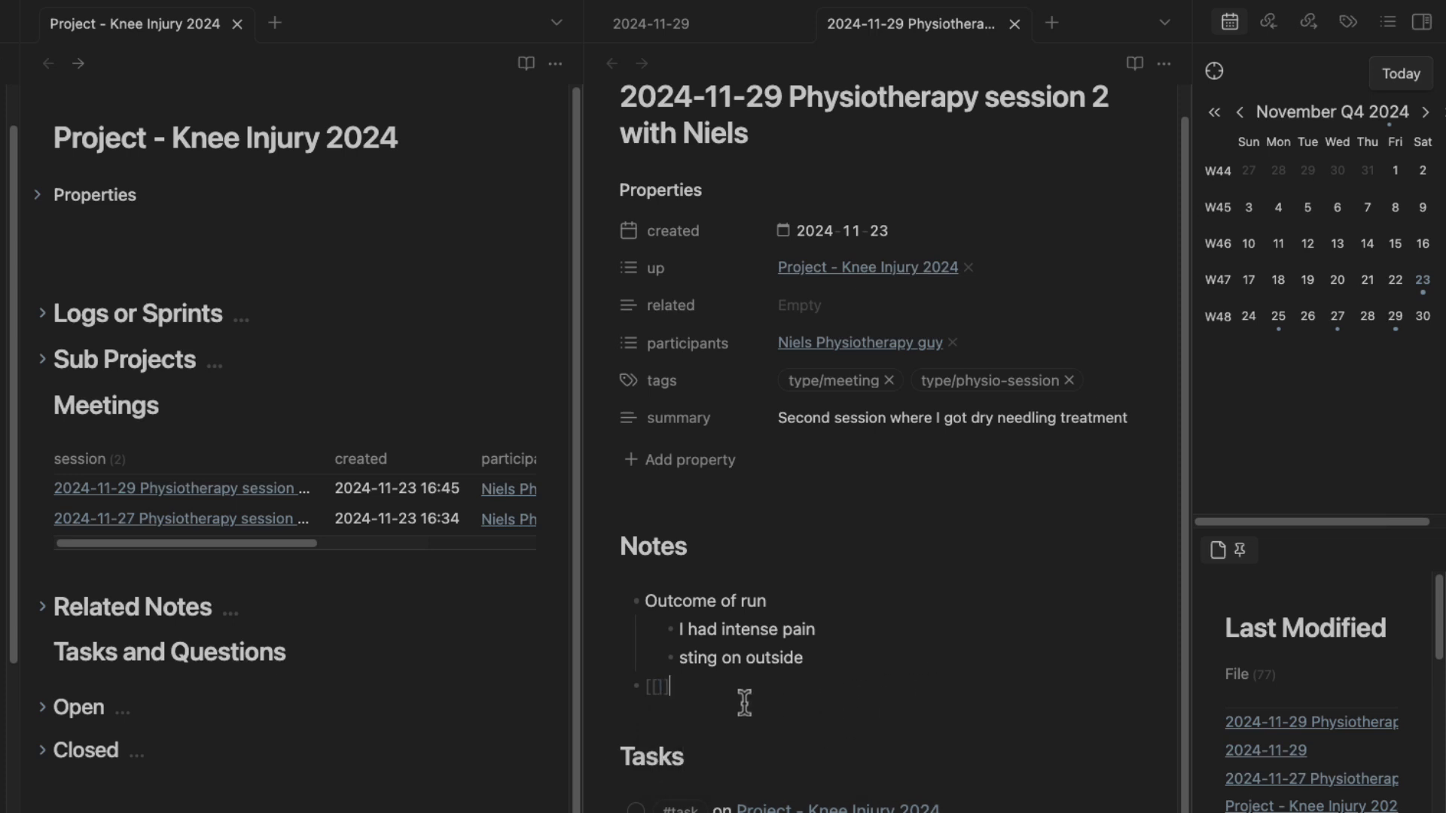
click(1065, 692)
click(929, 746)
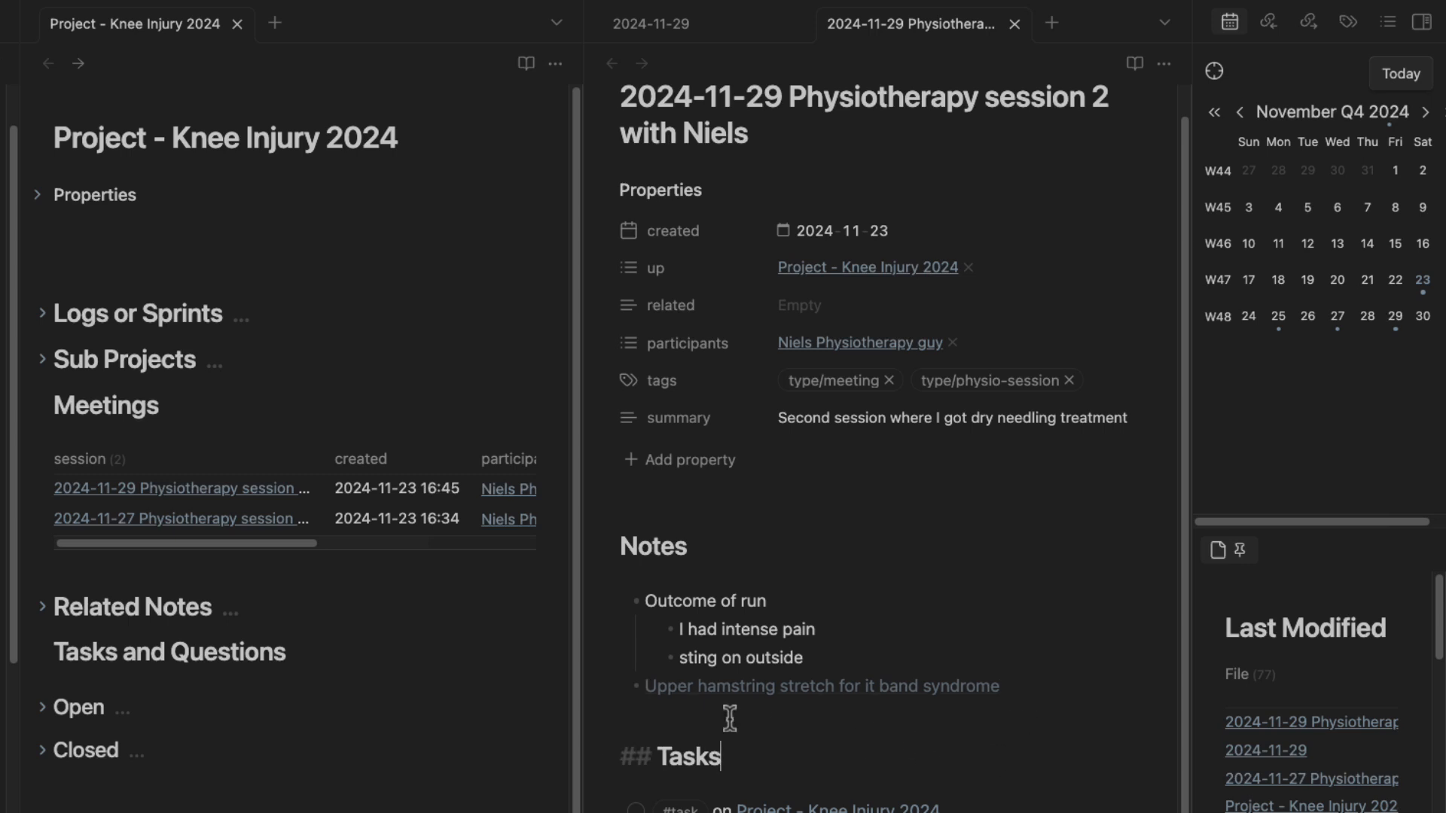
click(640, 715)
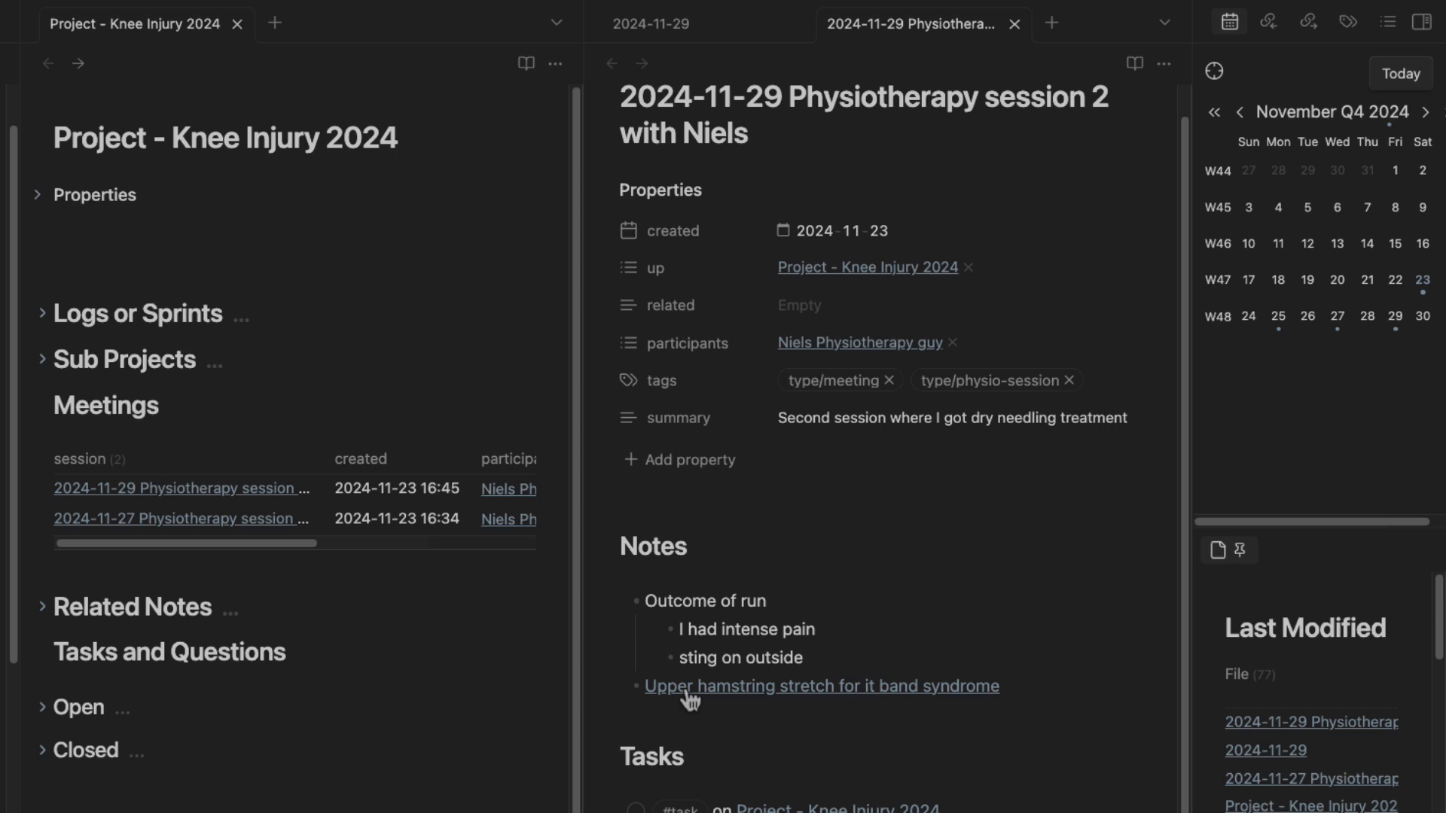
scroll(851, 742, up, 1)
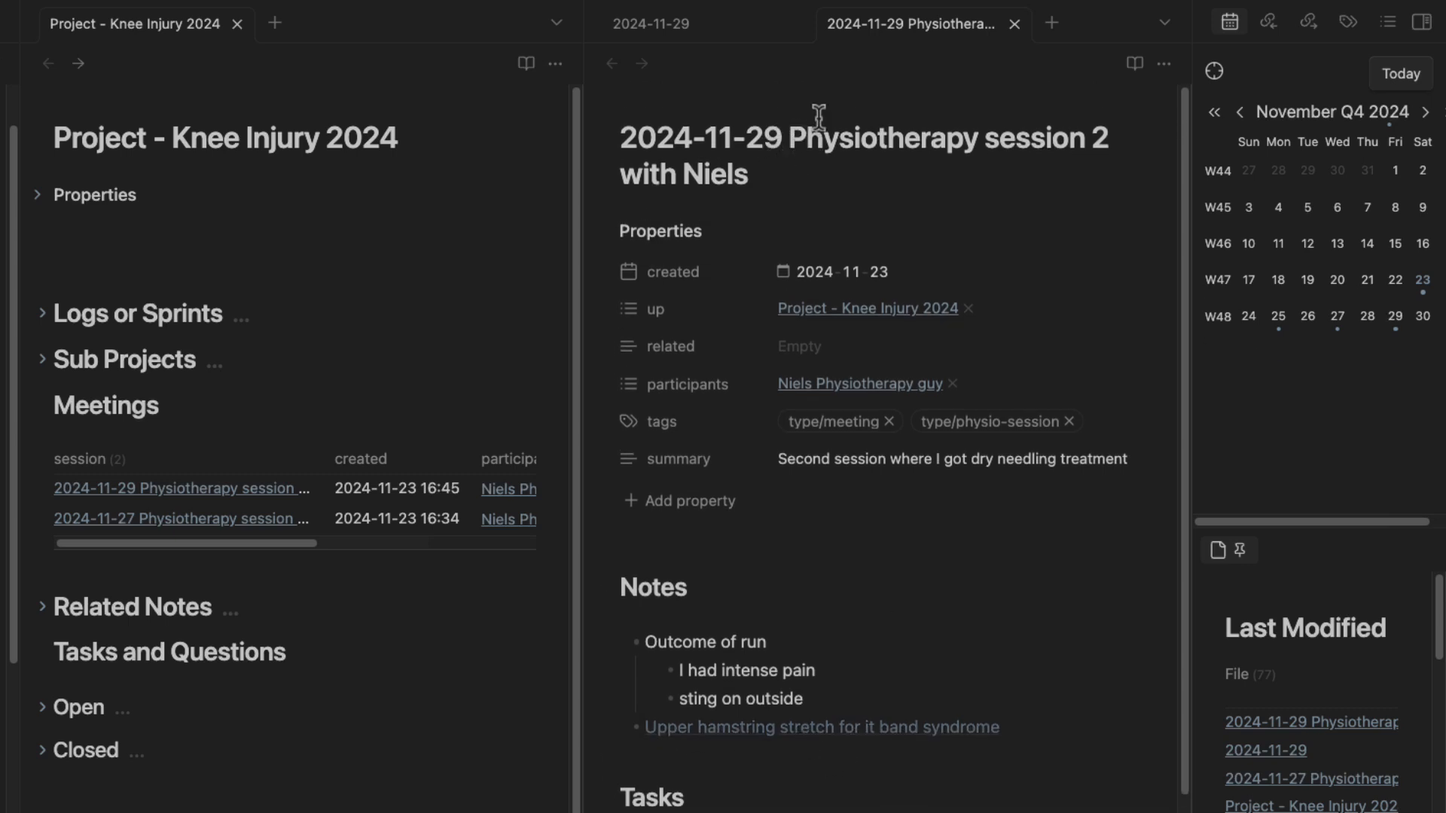
drag(789, 138, 1015, 138)
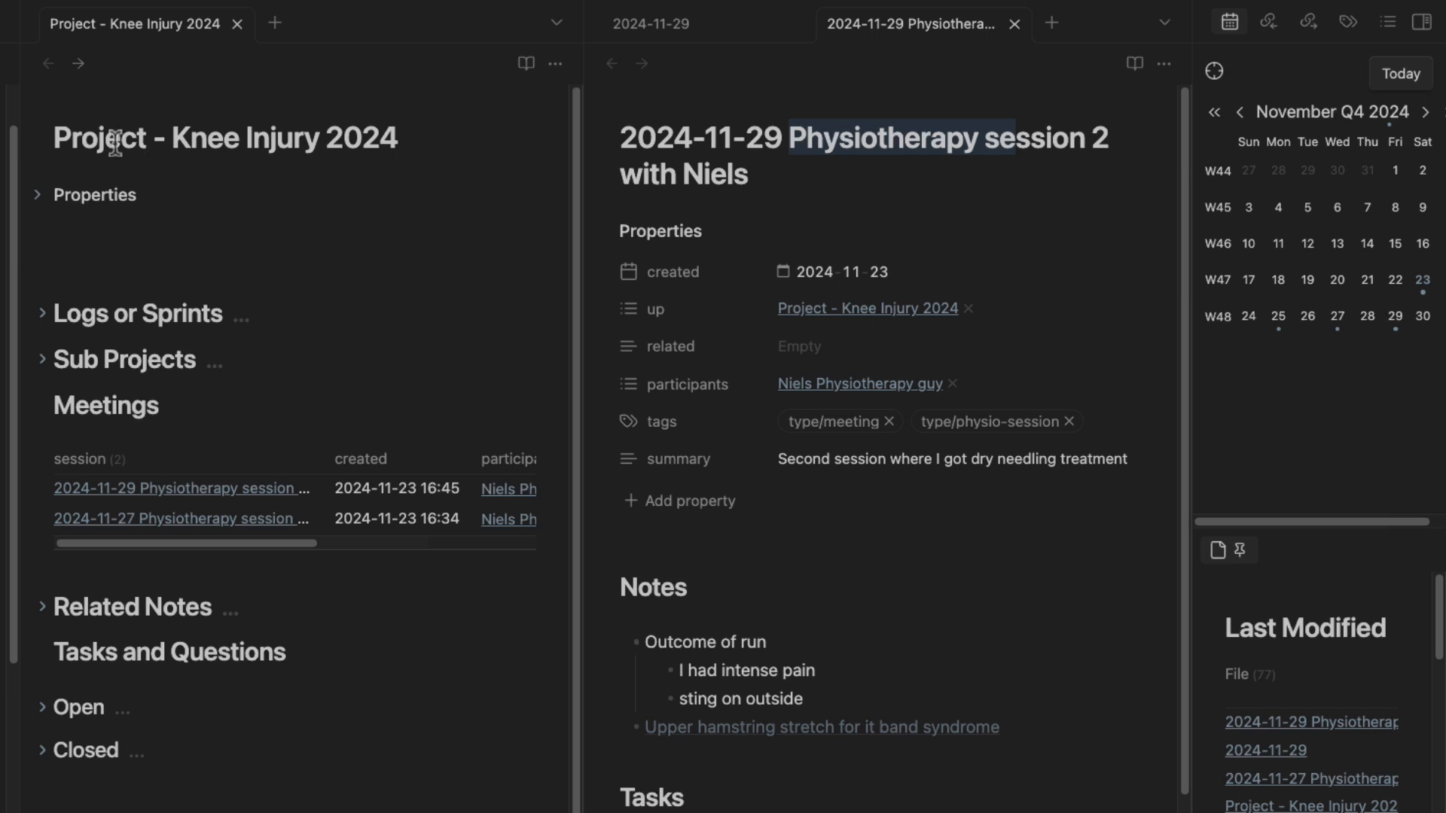
drag(106, 140, 348, 141)
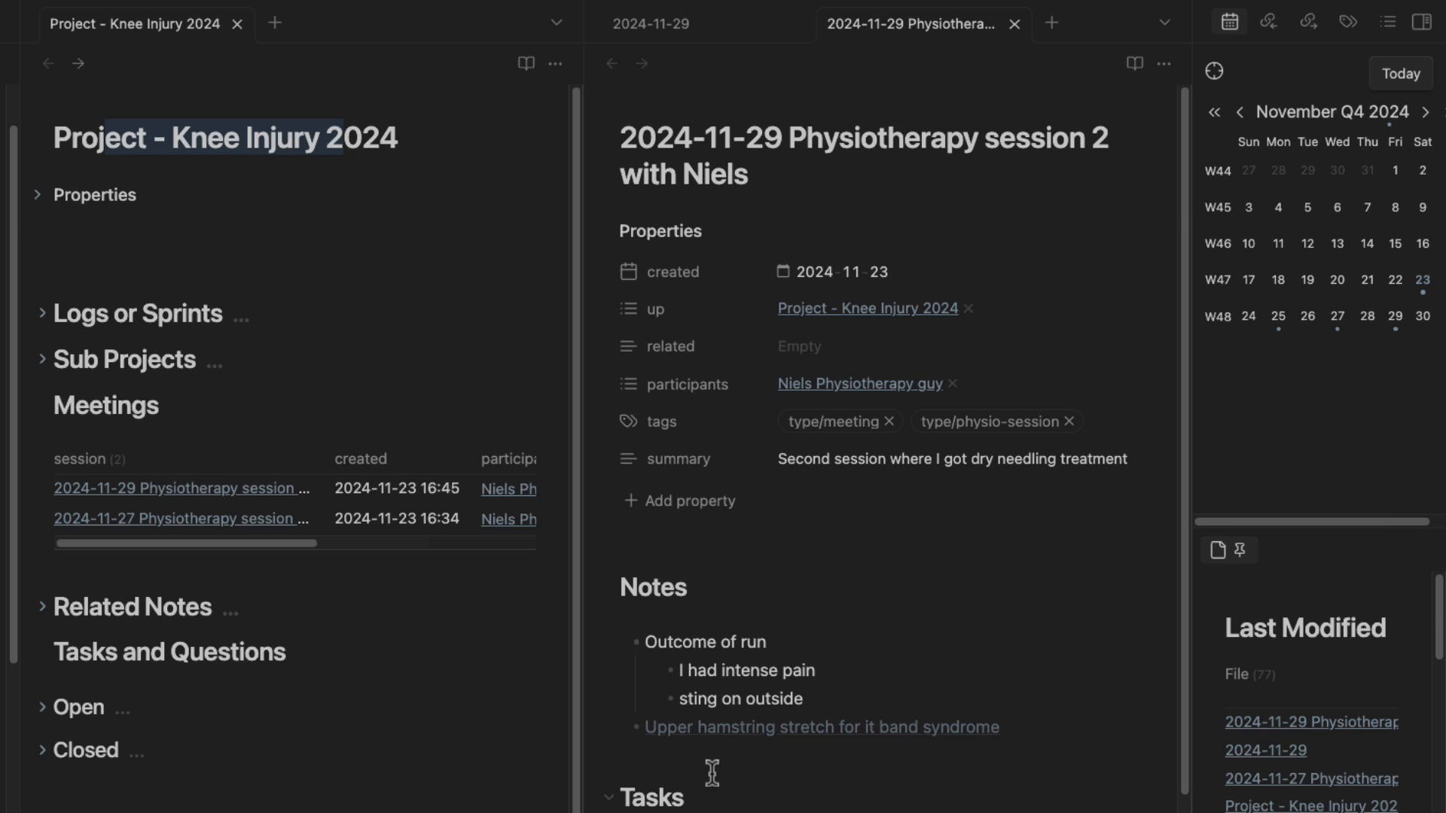
Open the linked Upper hamstring stretch note in a split pane and apply the New Note Template to it.
alt+super+click(815, 732)
key(alt+e)
text(not)
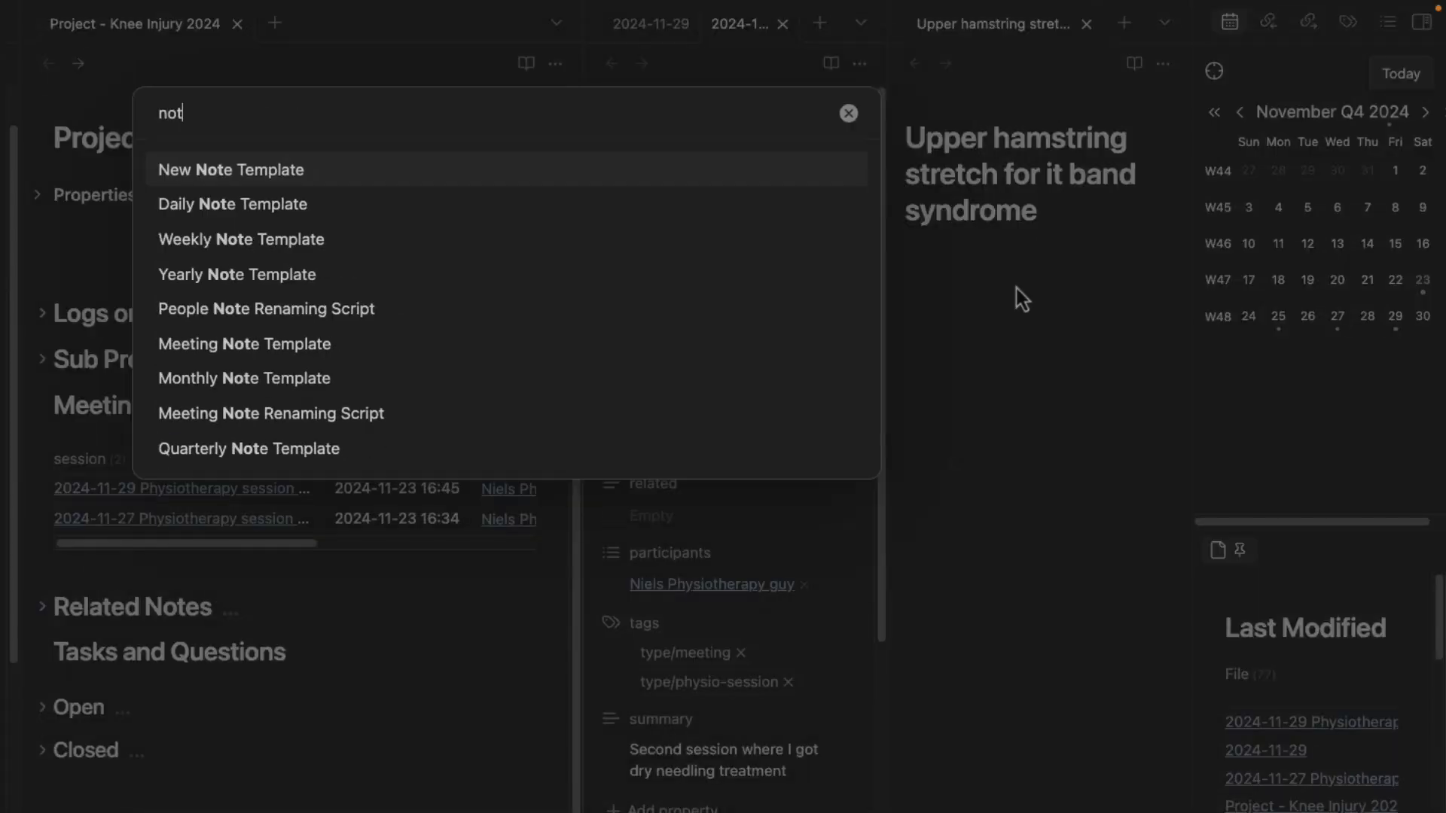
text(e)
key(Return)
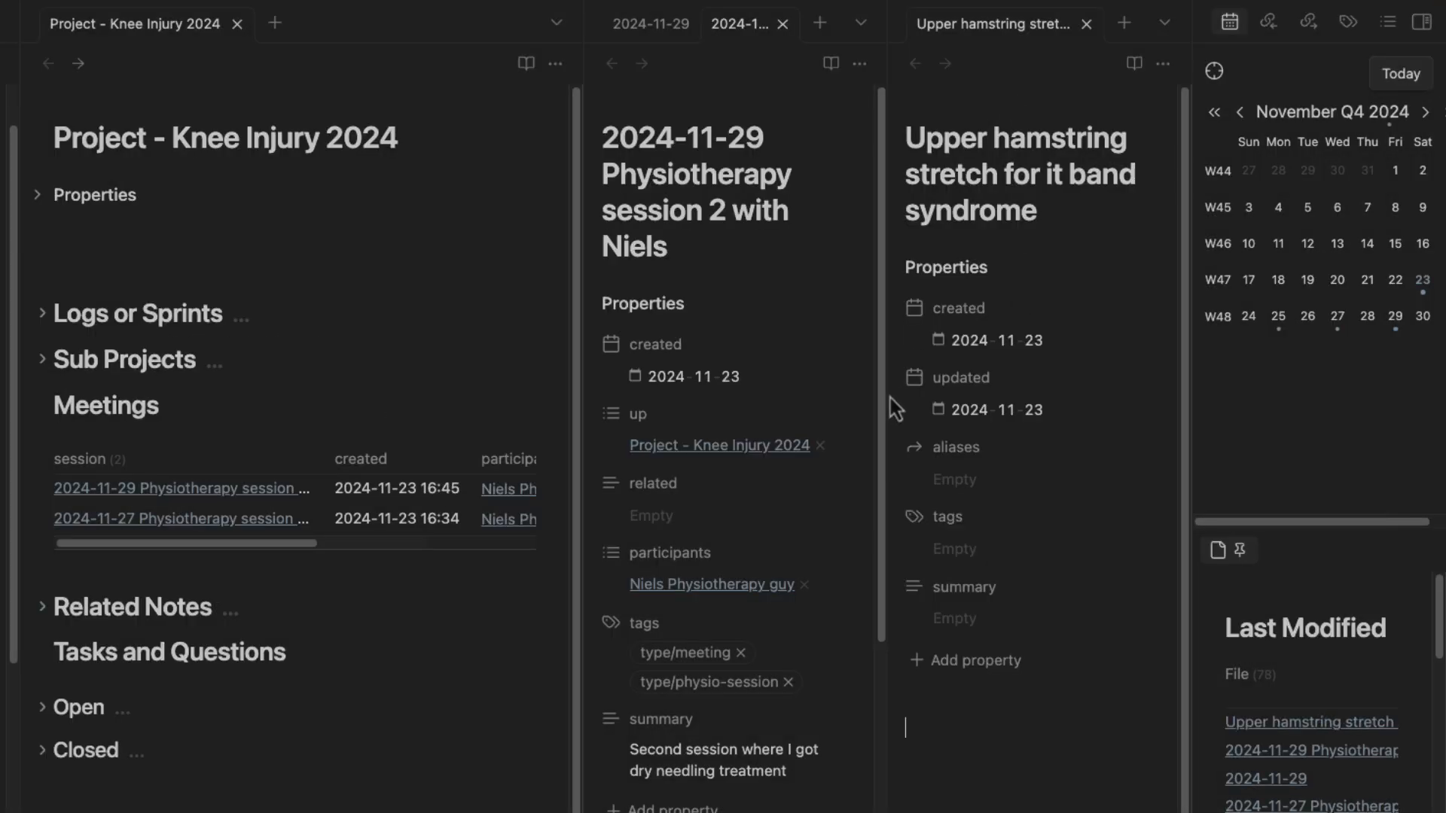
Widen the stretch note's pane and tag the note with on/injury/knee, on/it-band-syndrome and on/recovery.
drag(882, 407, 687, 422)
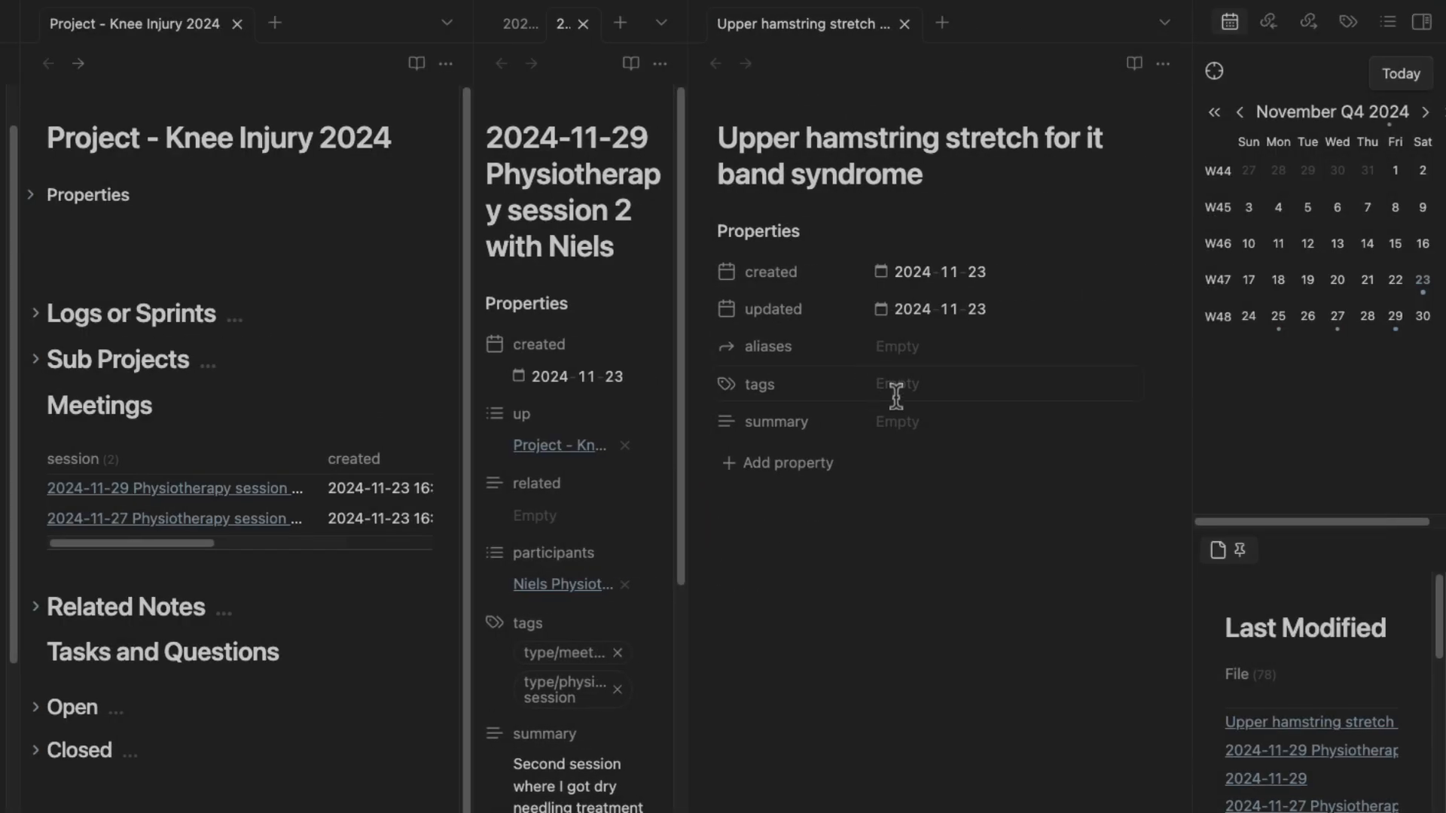
click(959, 385)
text(#on)
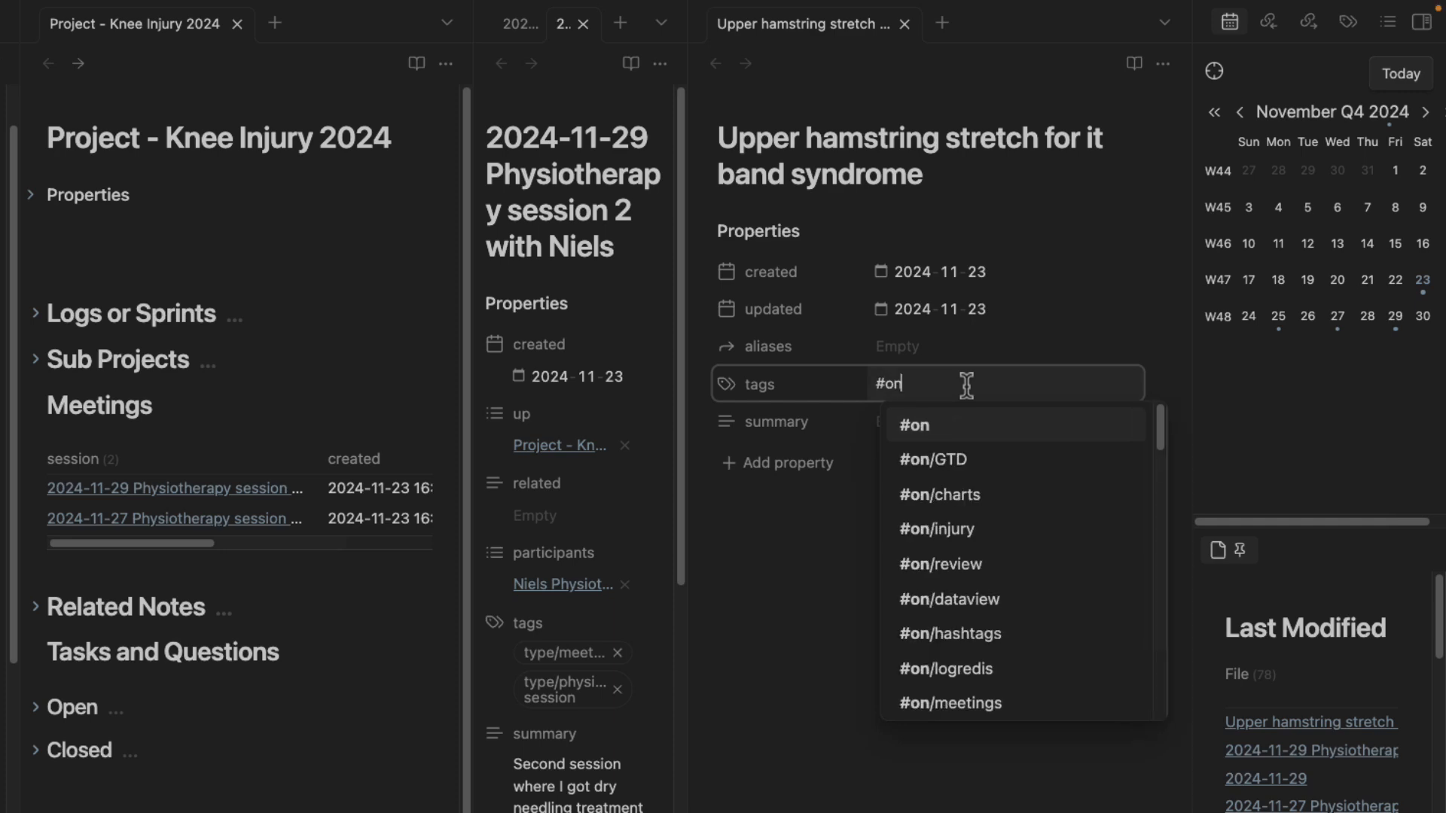
text(/injury)
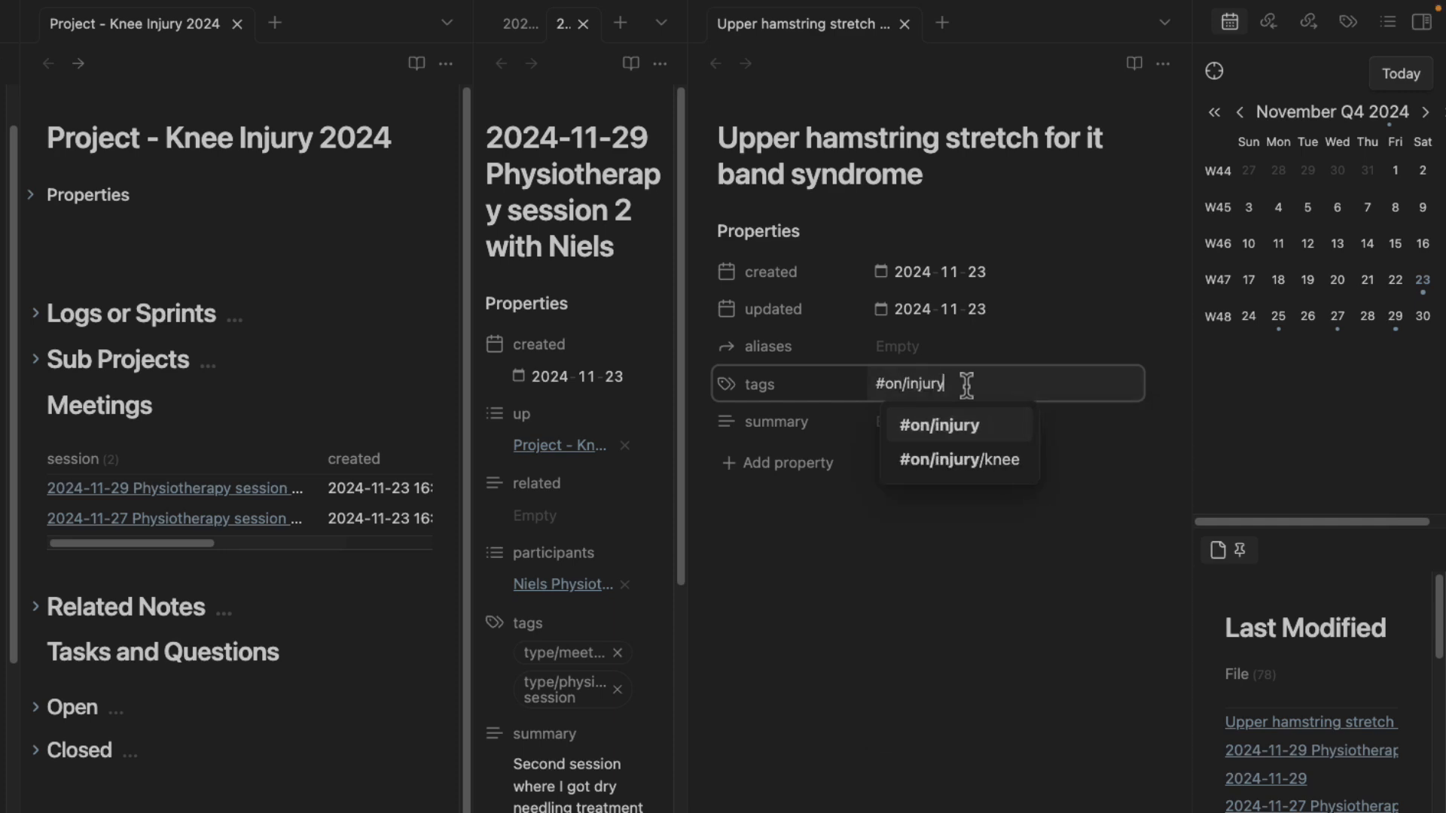
key(Down)
key(Return)
text(#on/i)
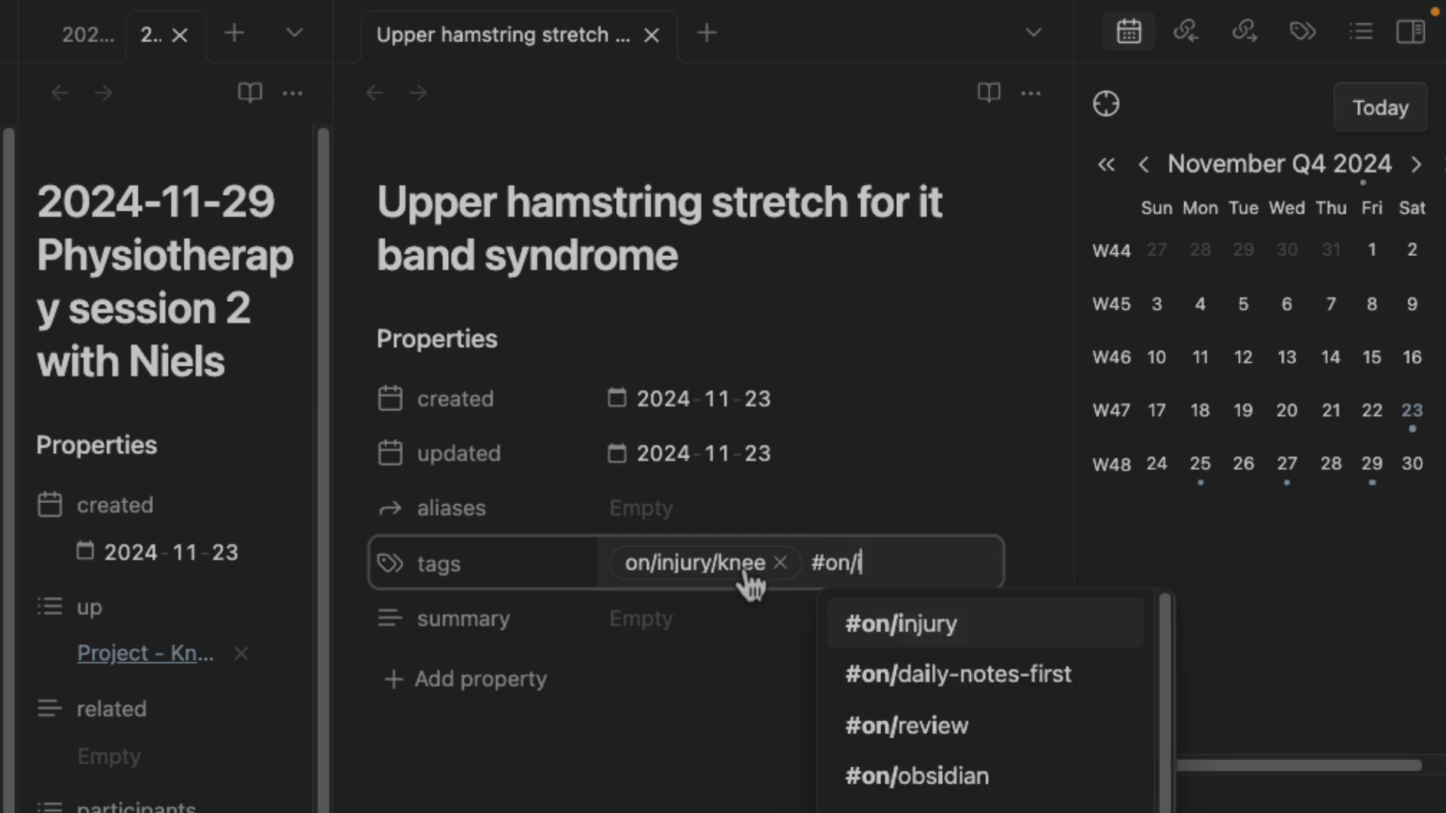
text(t)
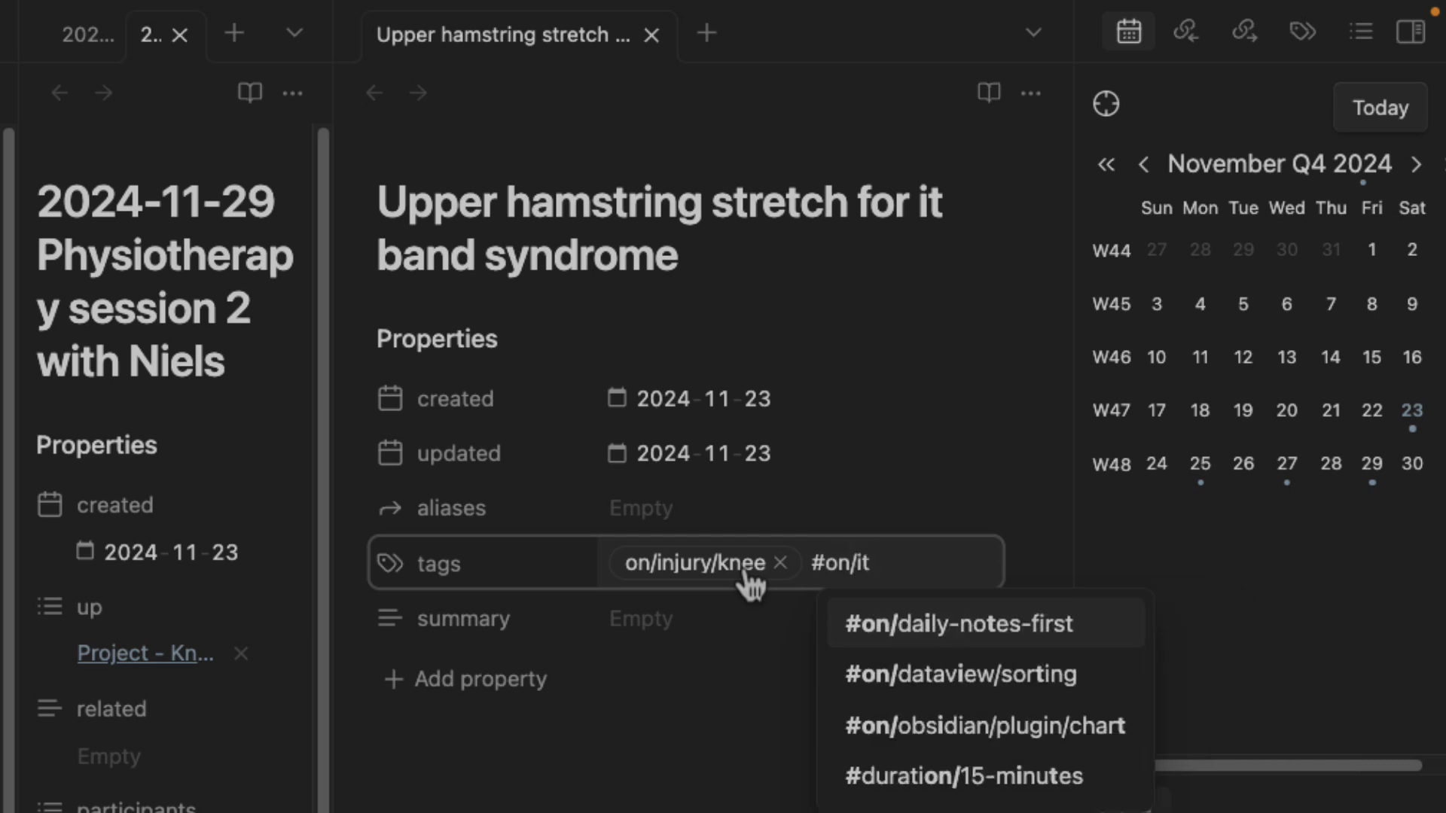
text(-band-s)
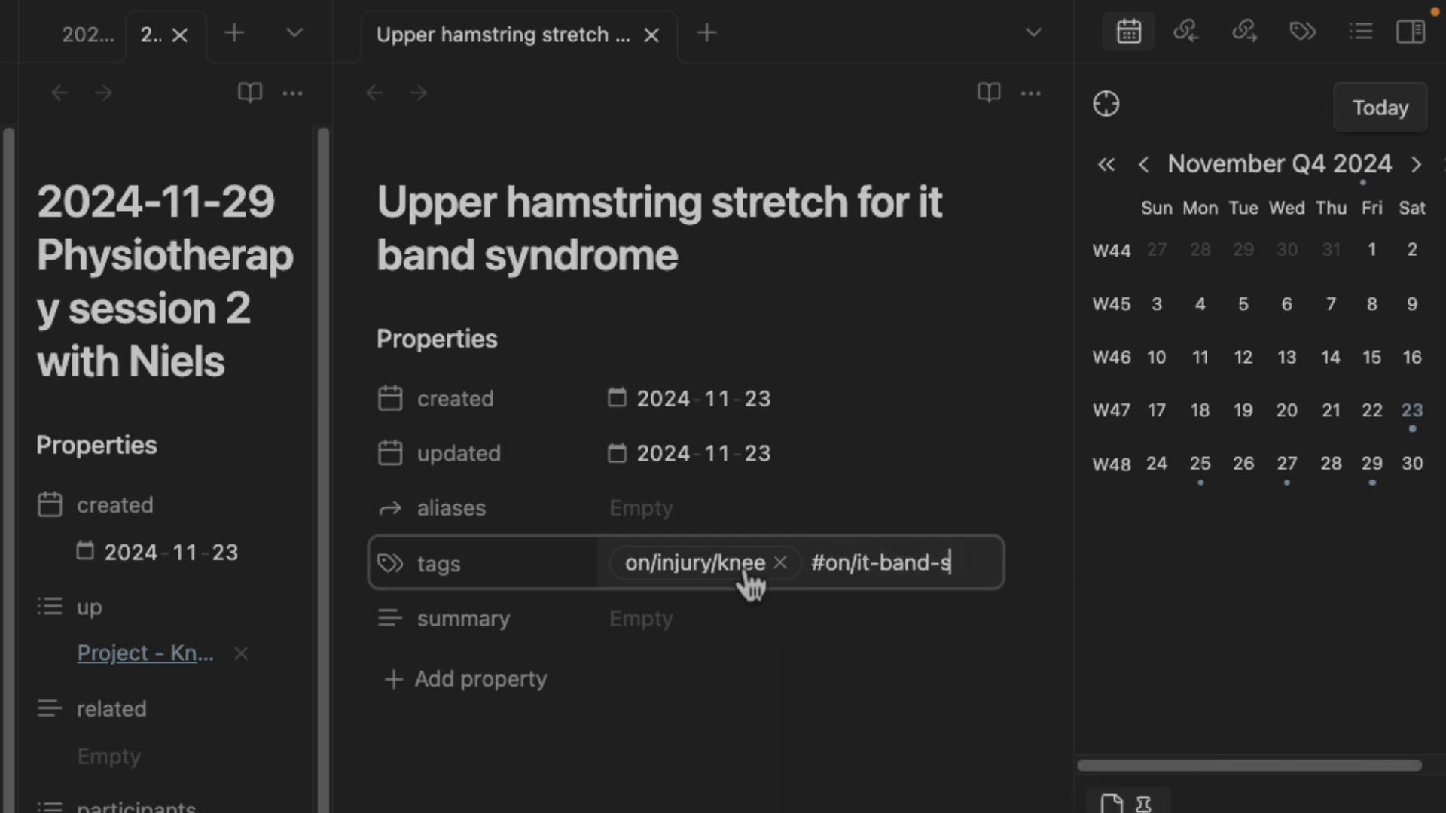
text(yndrome)
key(Return)
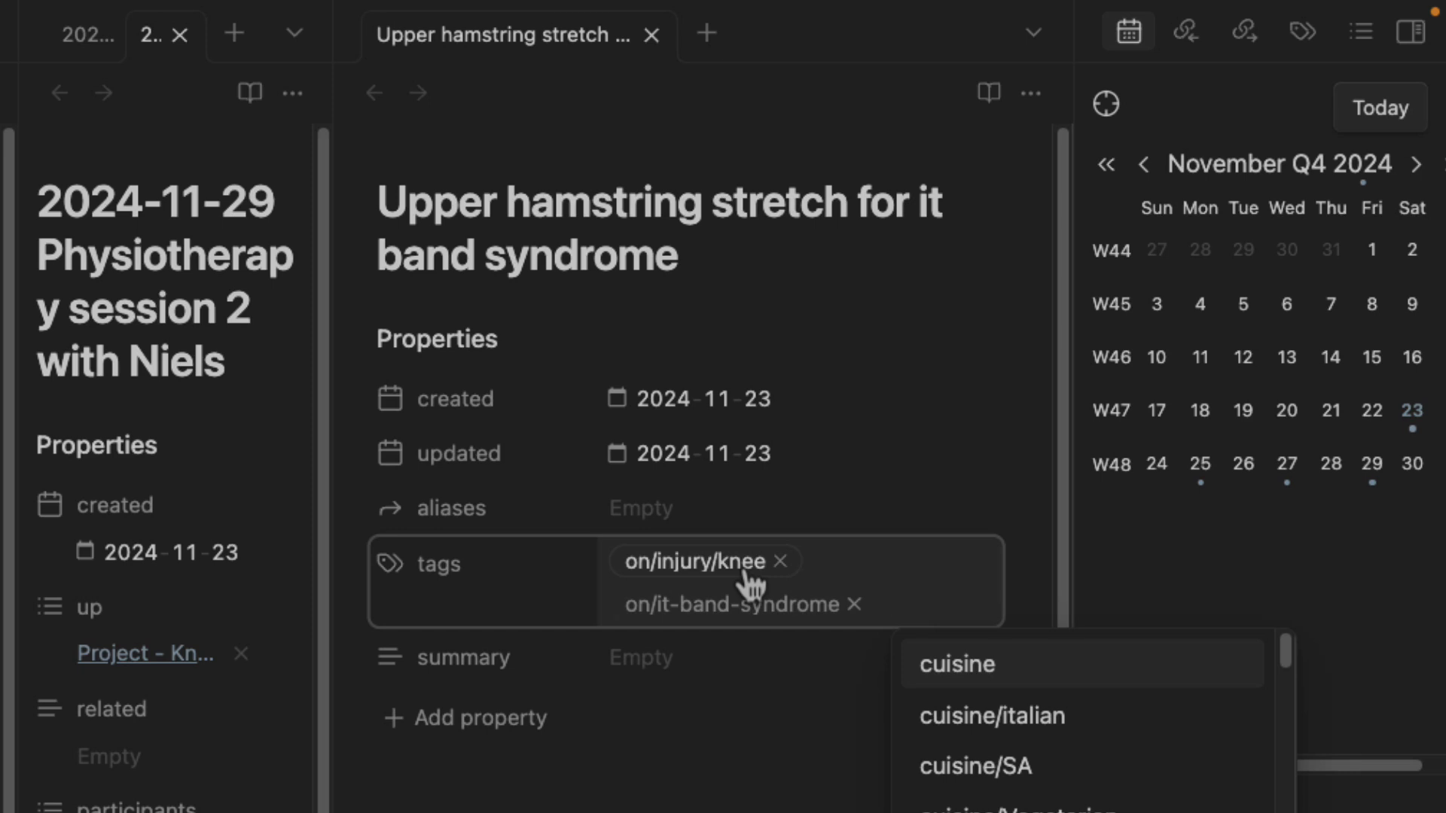
text(#on/recovery)
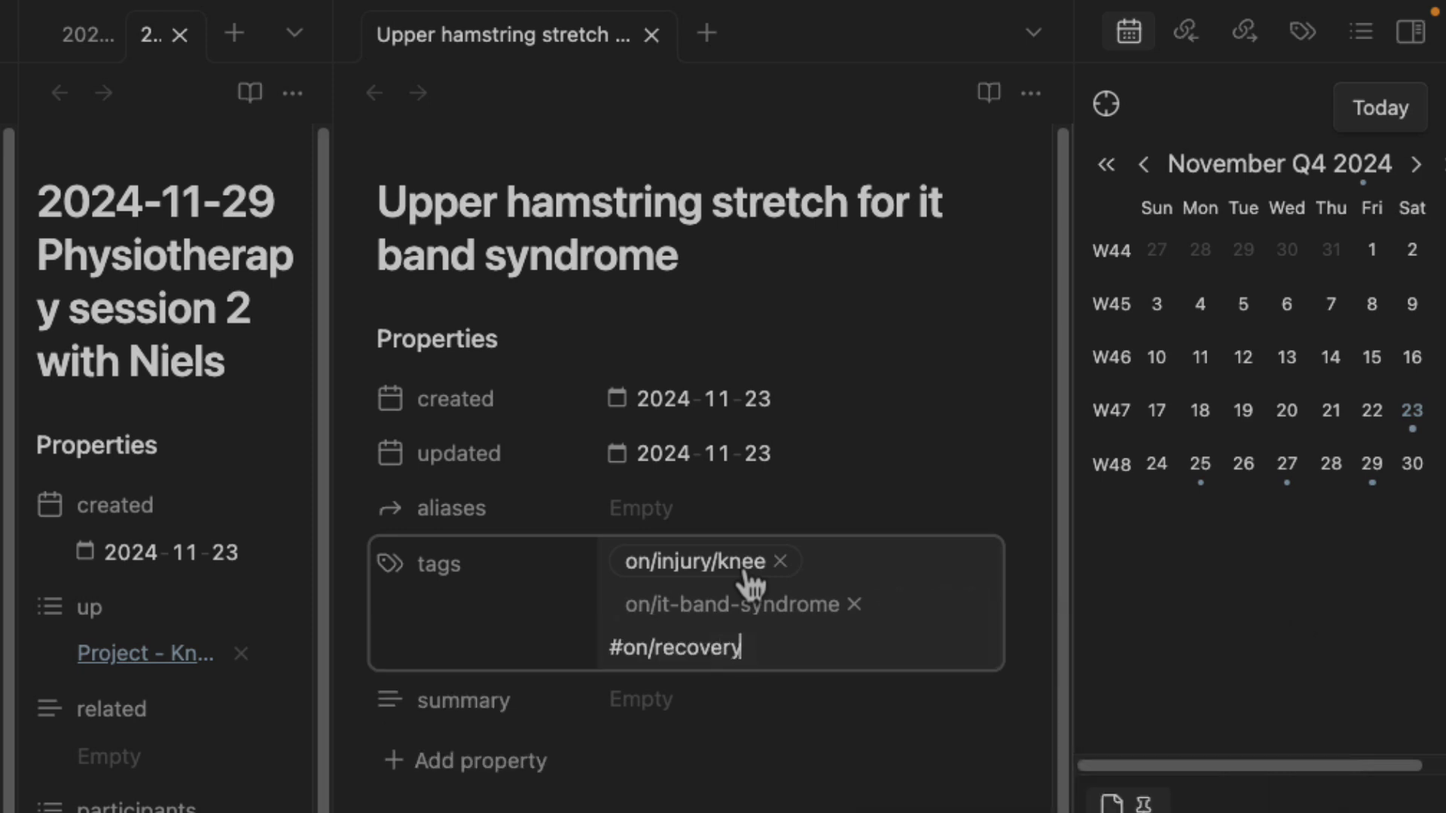
key(Return)
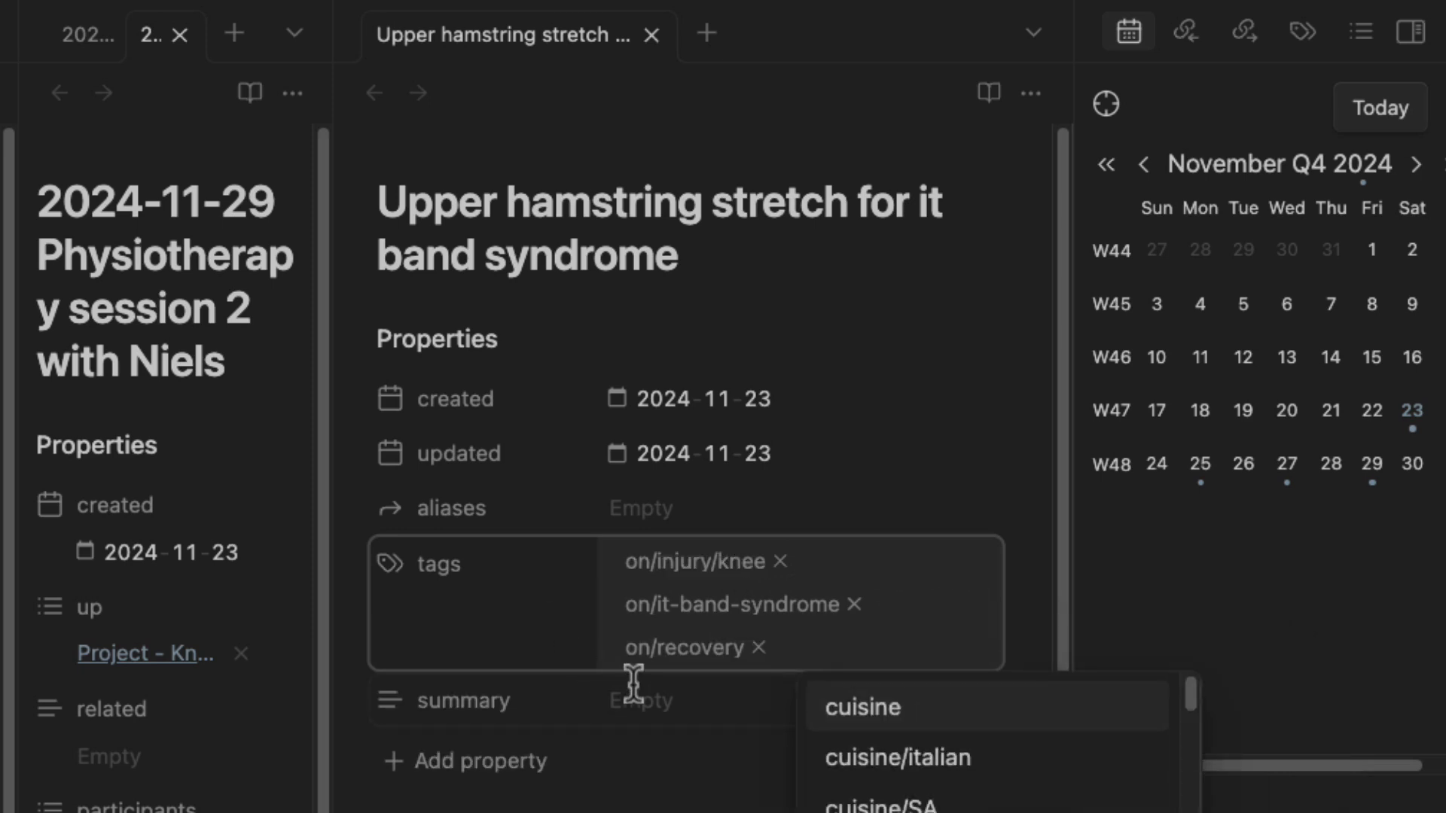
Set the stretch note's summary to "A specific stretch for when you have IT band syndrome".
click(654, 708)
text(A specif)
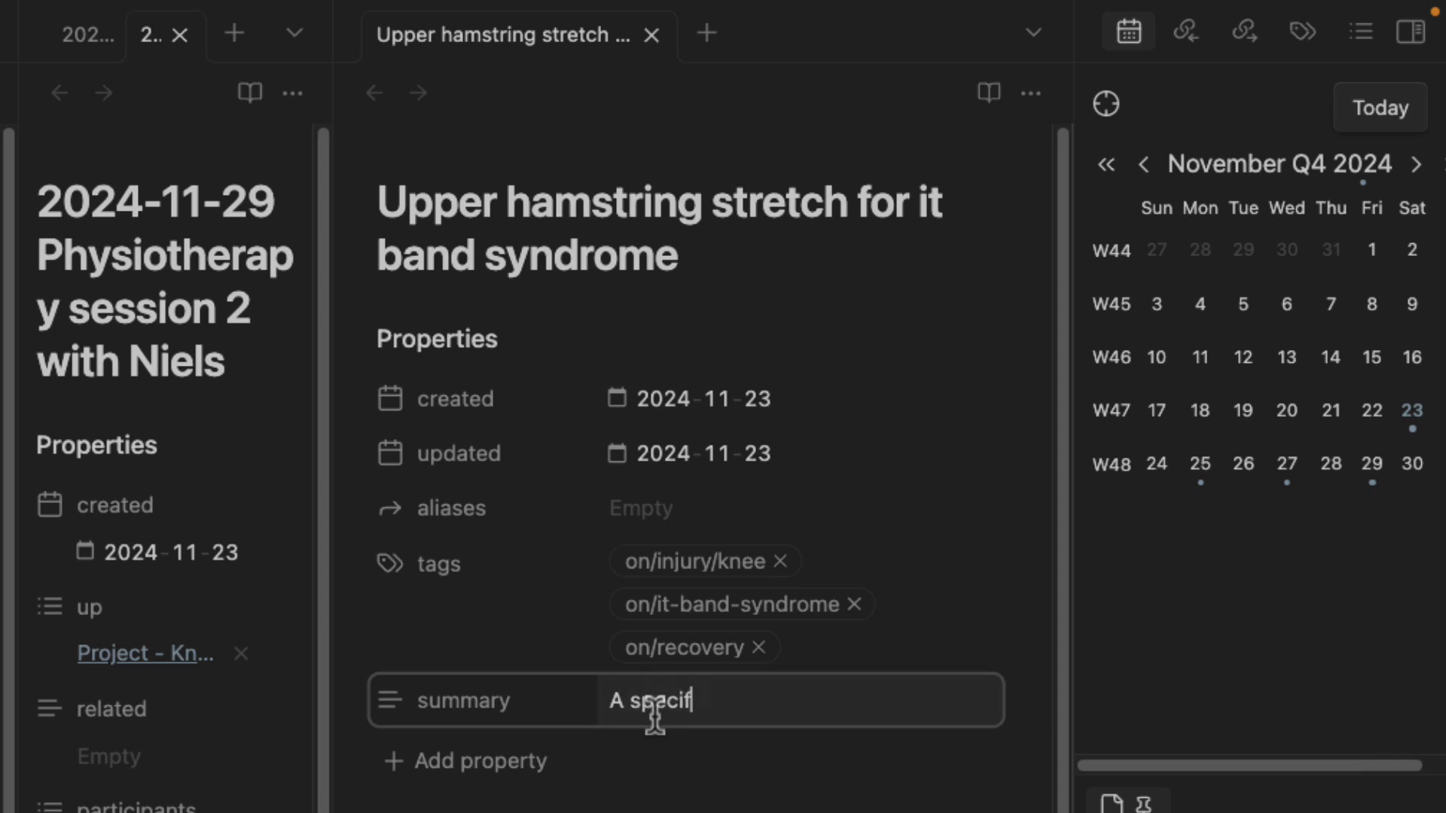
text(ic stretch for)
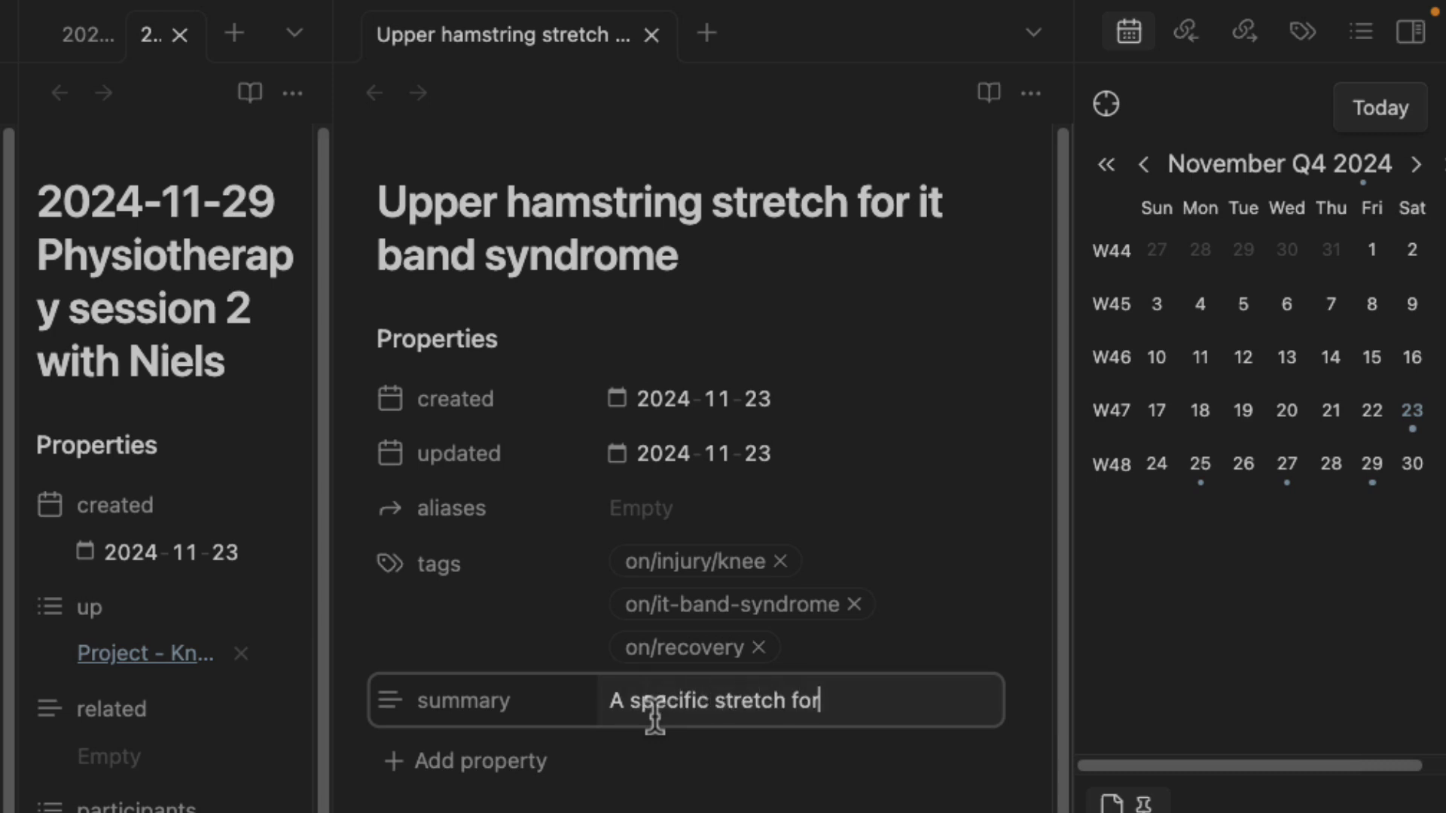
text( when you hav)
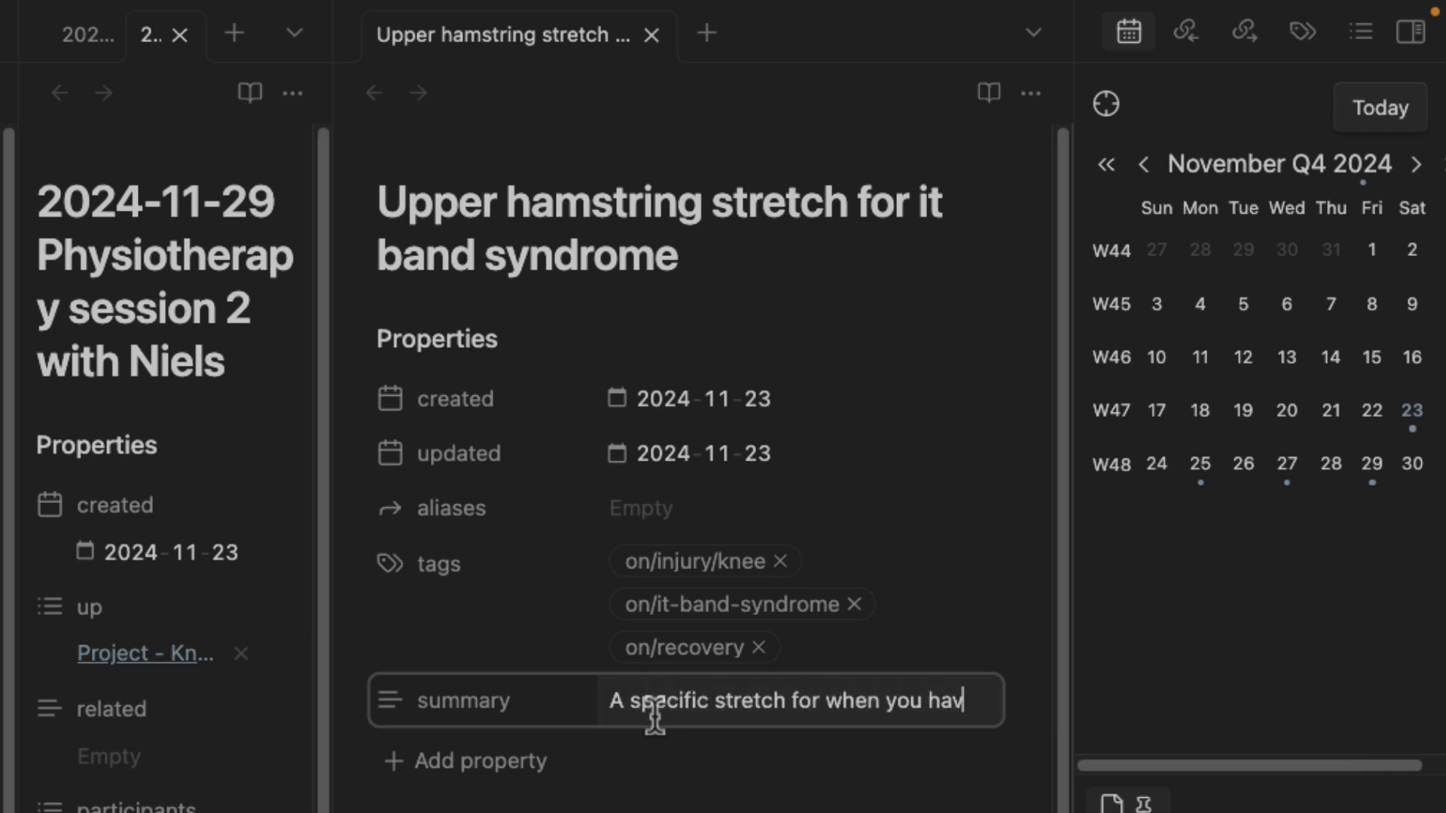
text(e IT band syndrome)
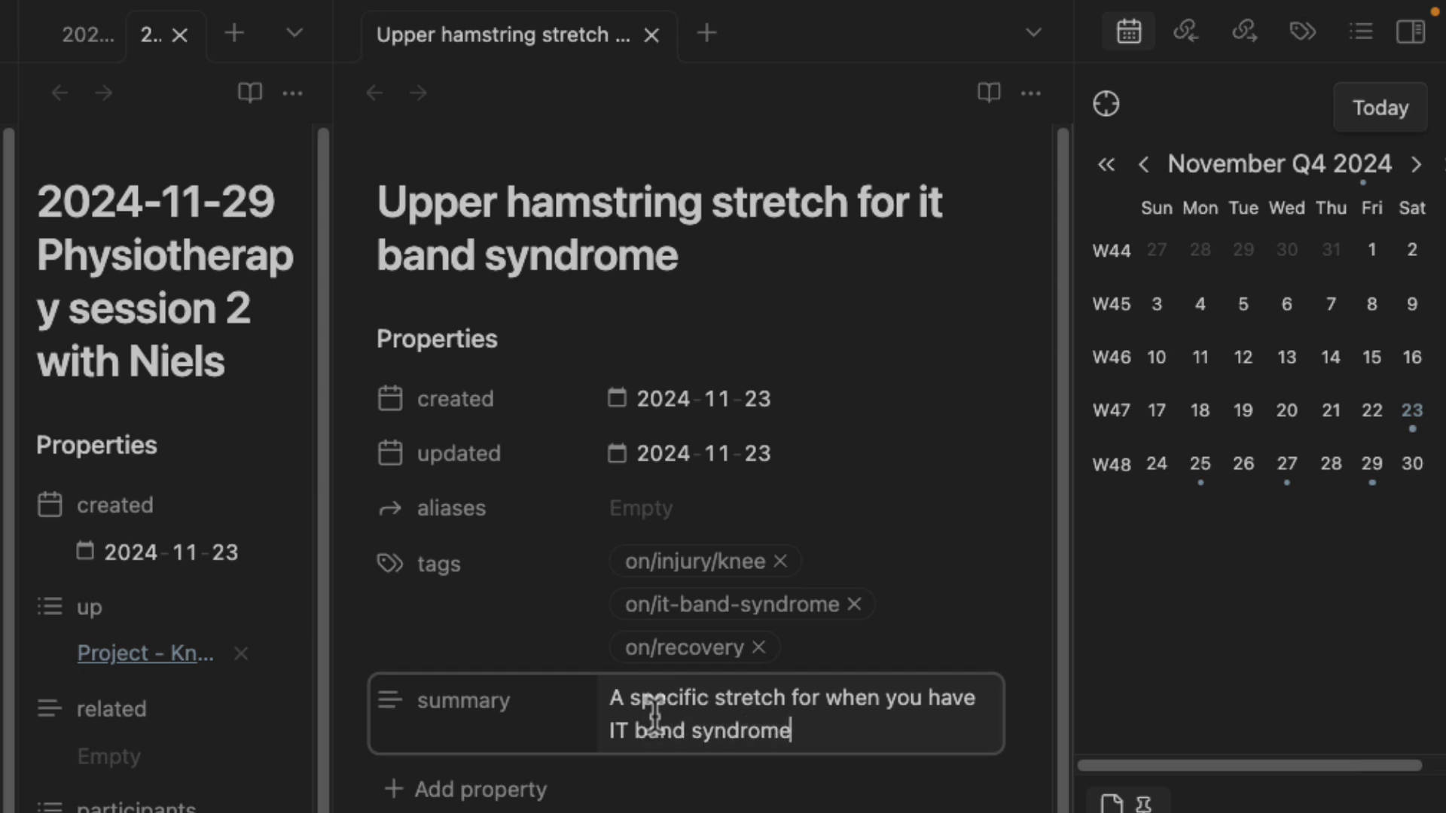
Add the tag on/stretching to the Upper hamstring stretch note.
click(829, 652)
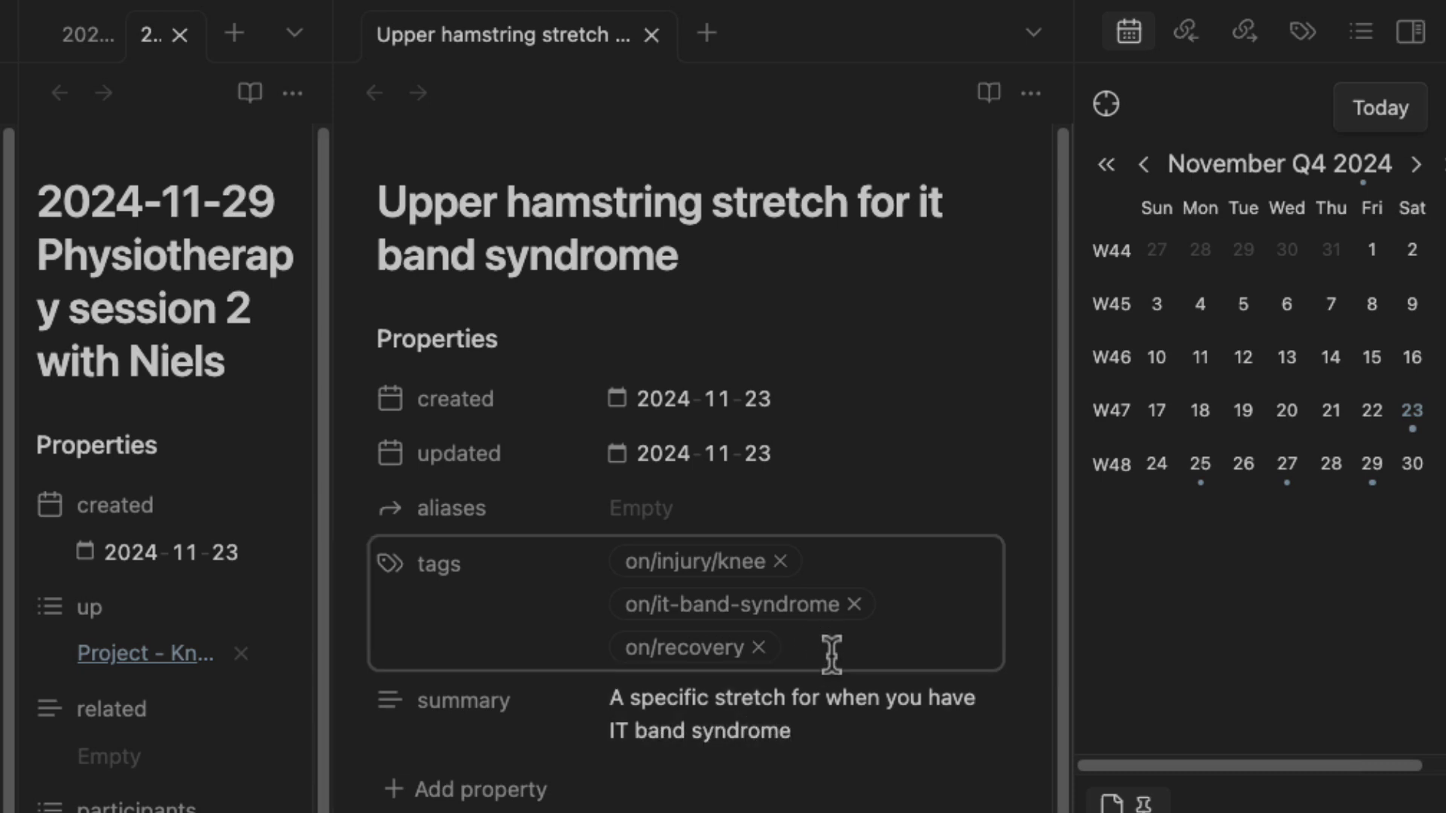
text(#on/s)
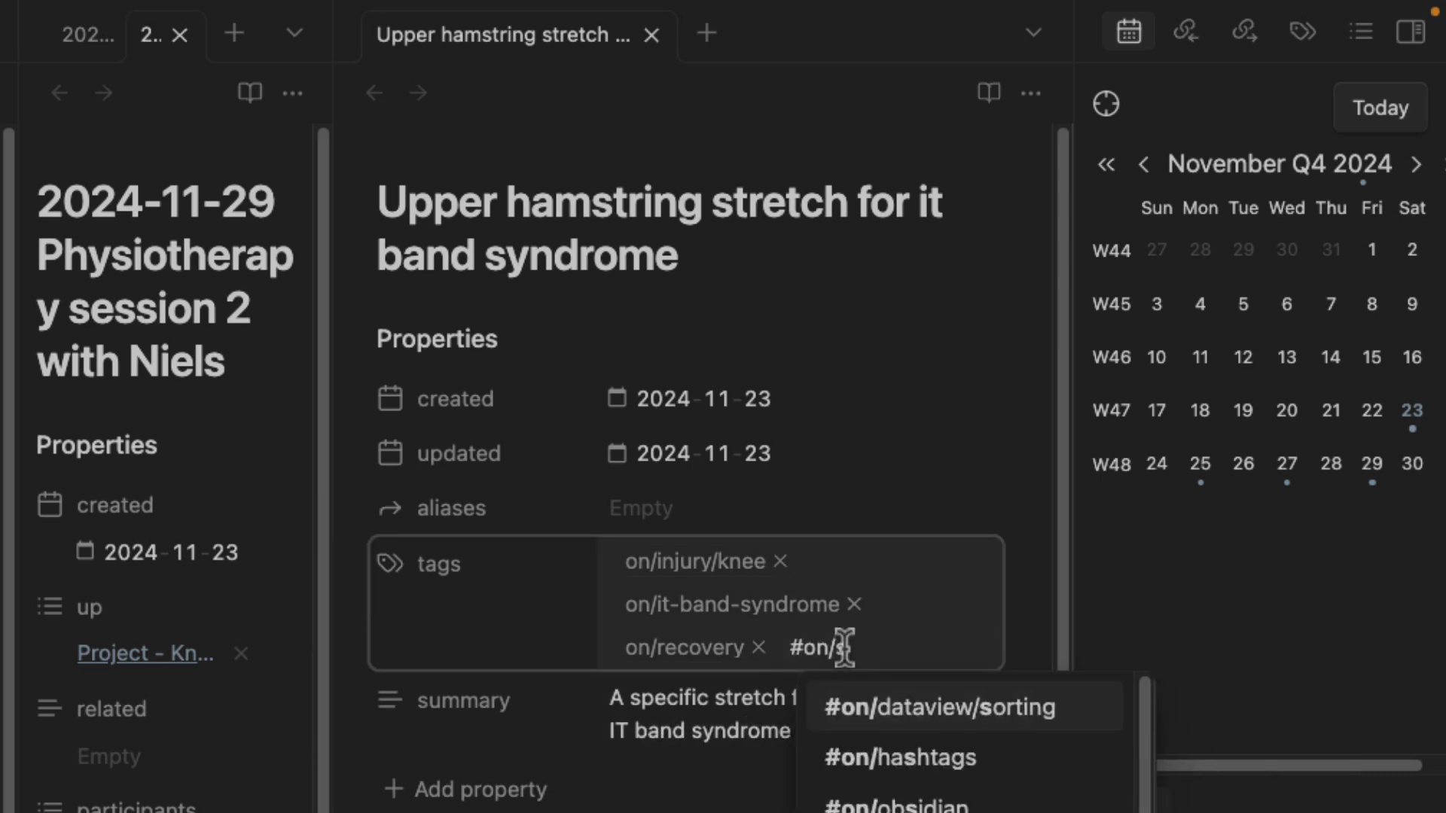
text(tretching)
key(Return)
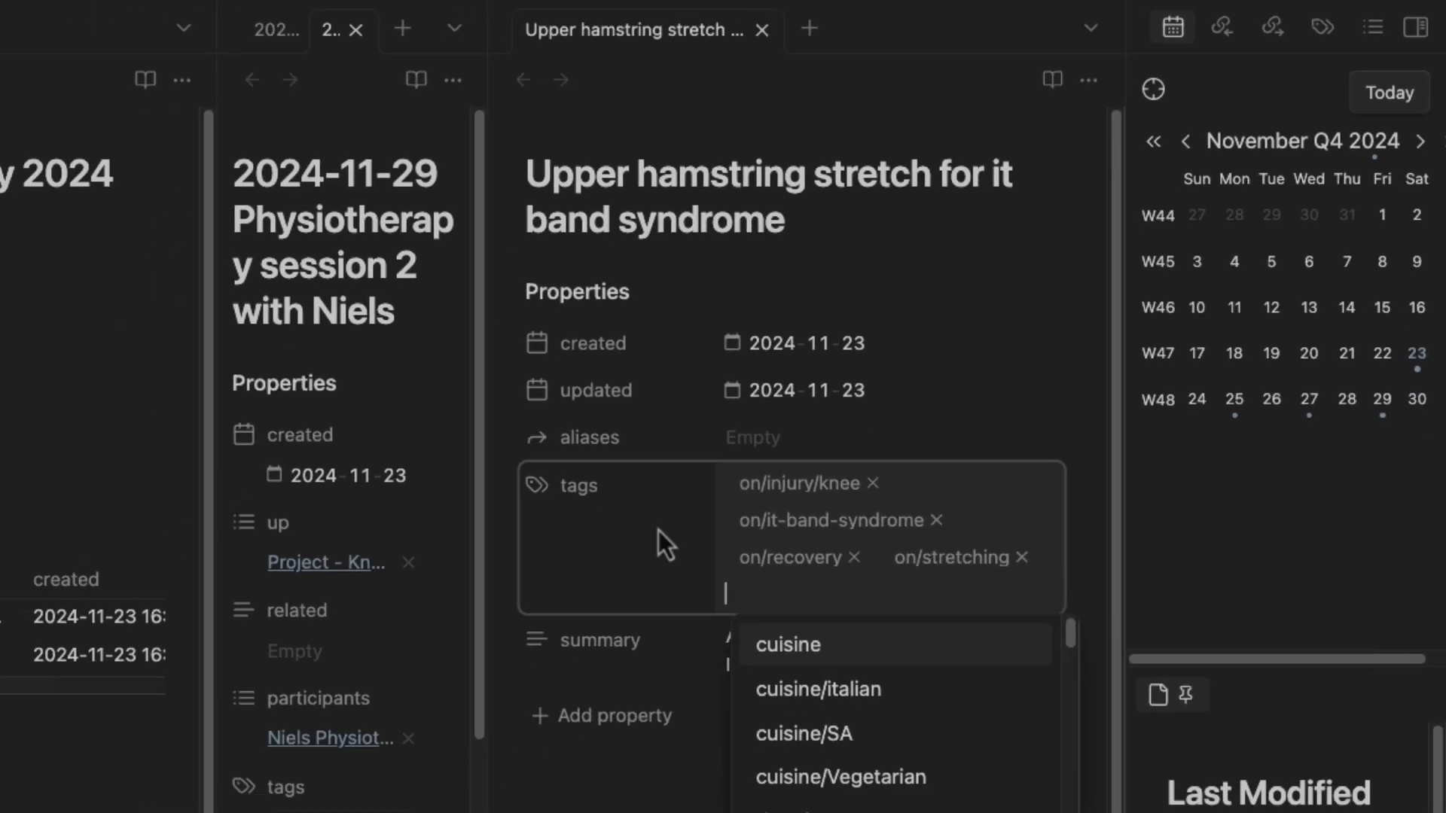
click(804, 773)
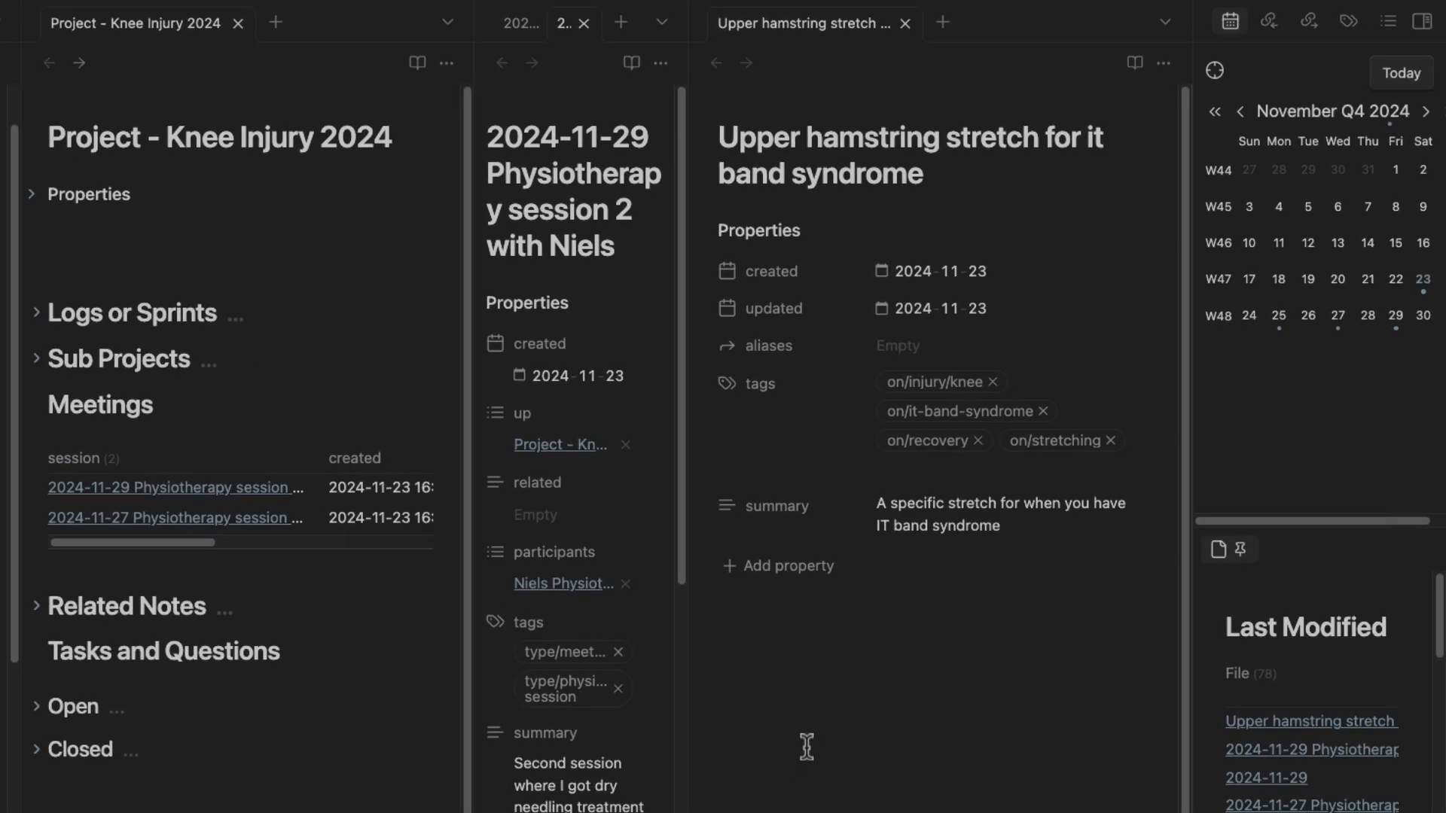
Add an "up" property to the stretch note and link it to a new note, "IT Band Syndrom (MOC)".
click(749, 566)
text(up)
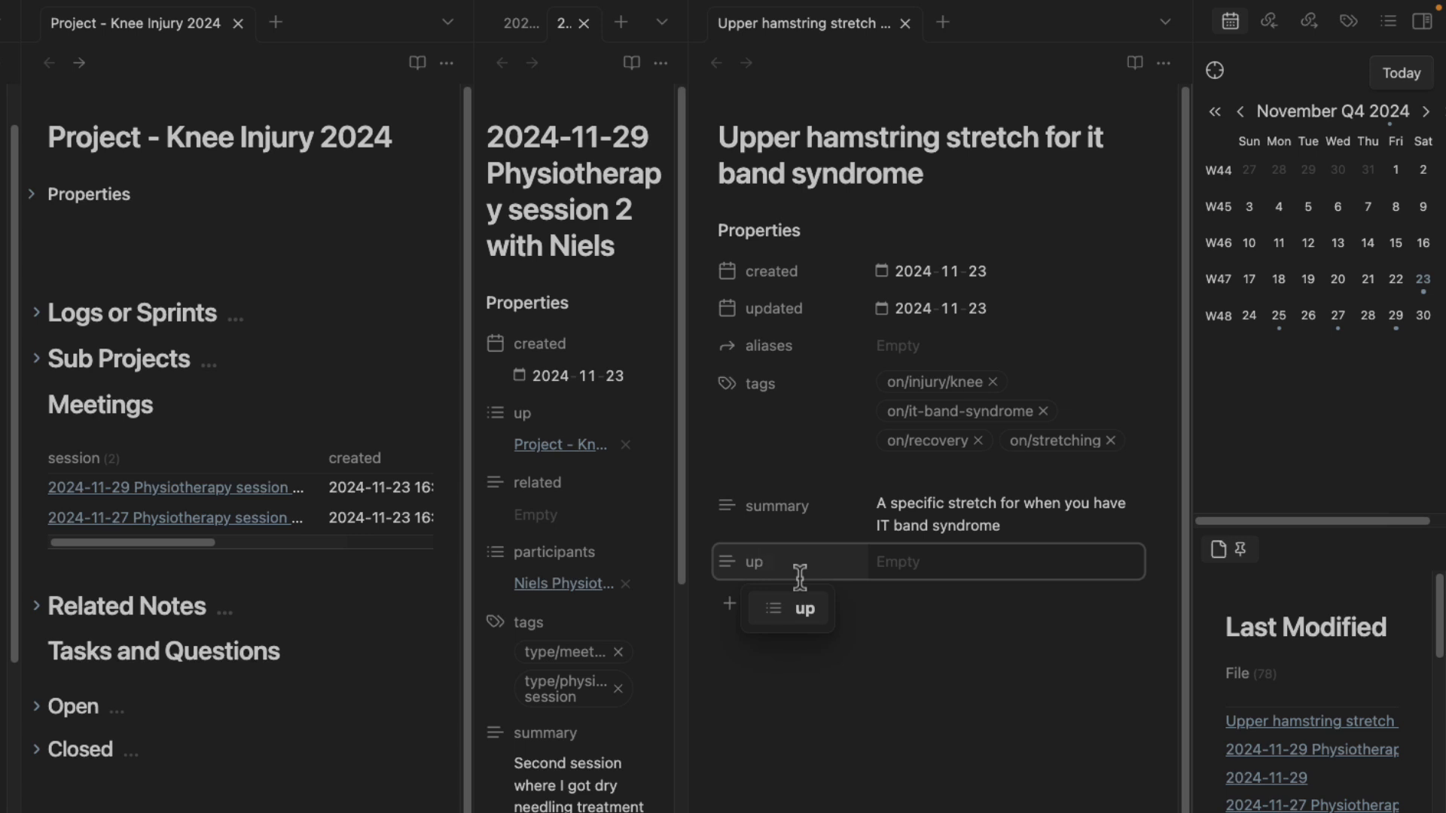
click(864, 572)
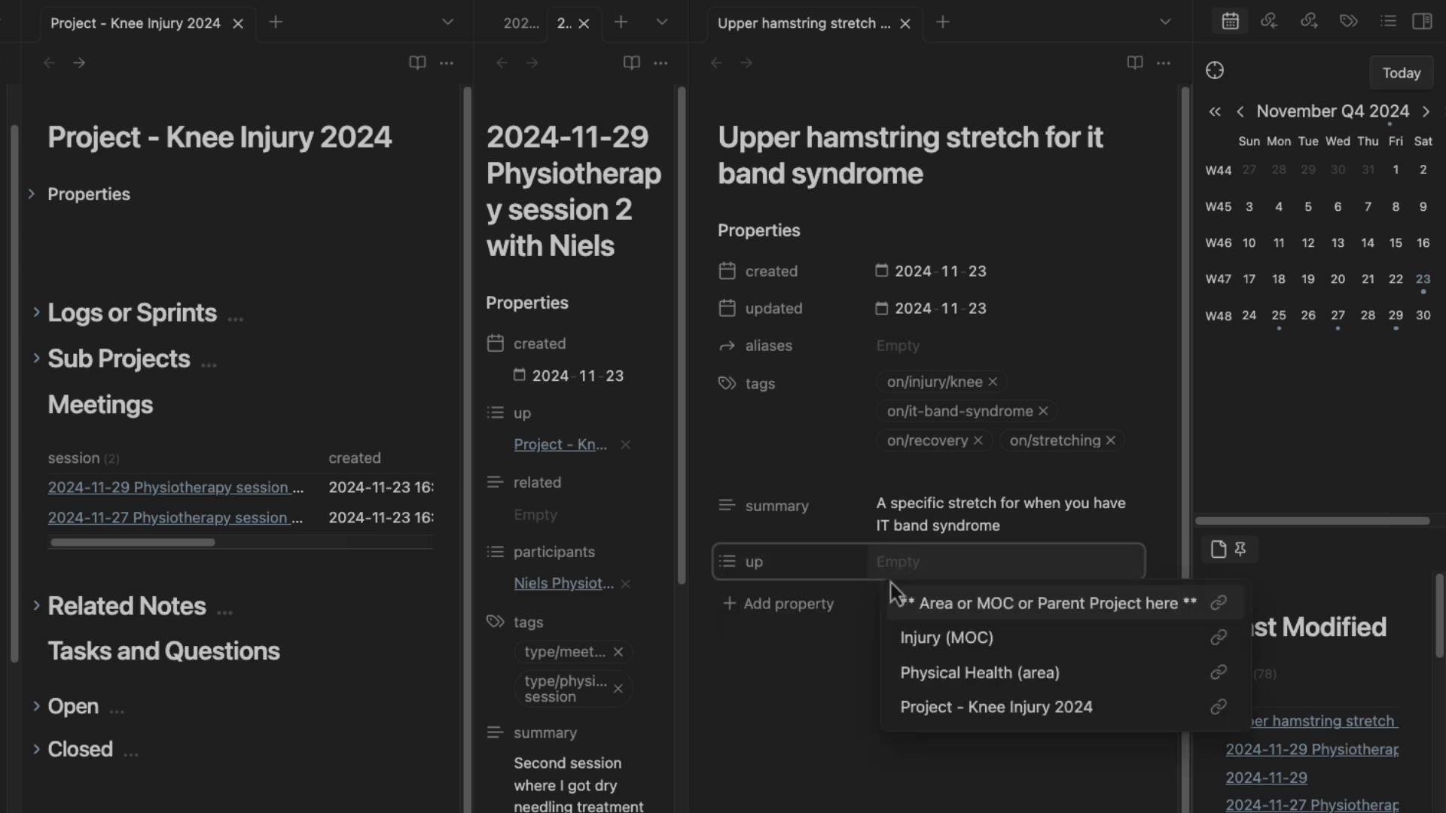
text(IT)
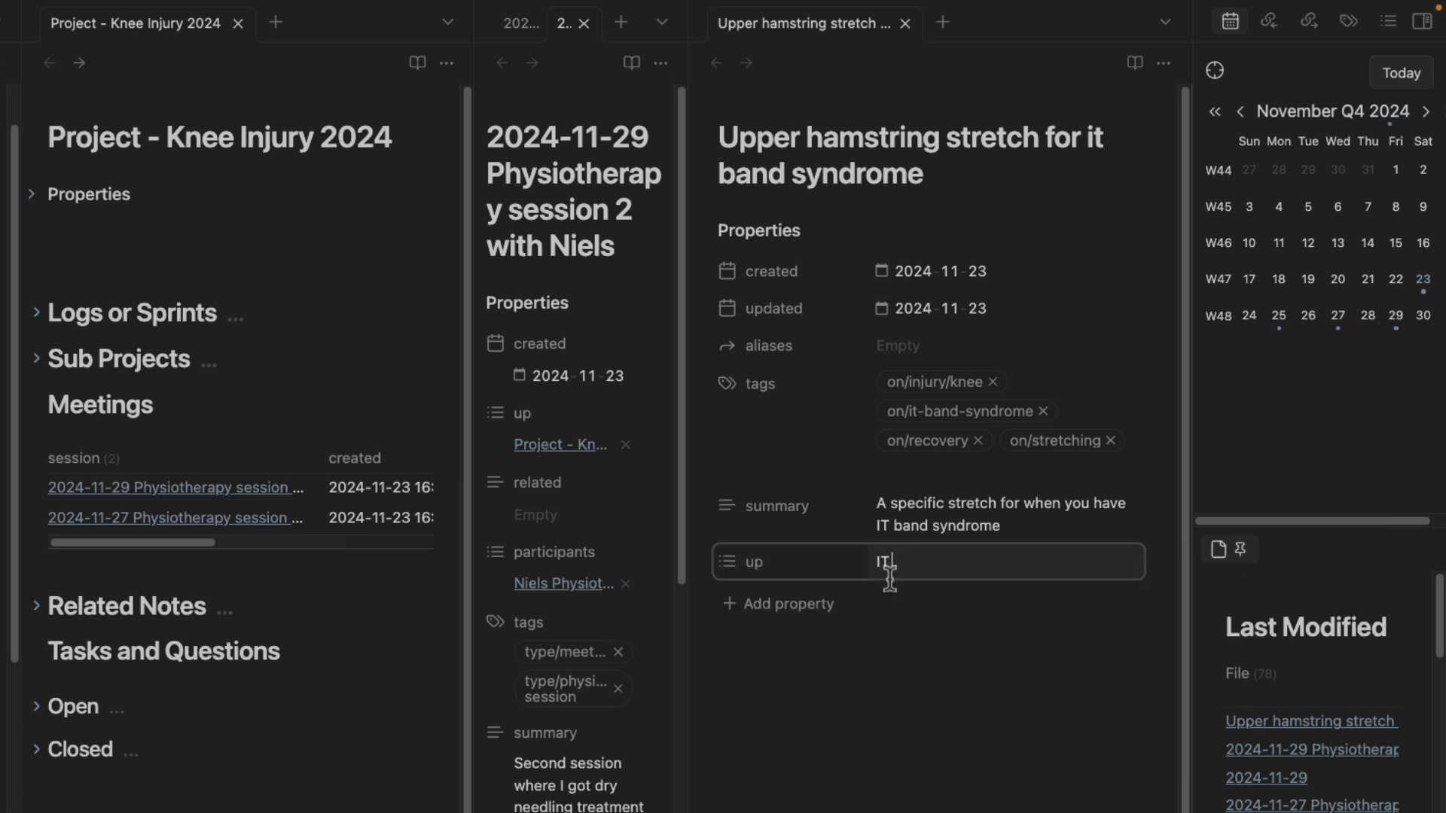
key(BackSpace)
key(BackSpace)
text([[IT BA)
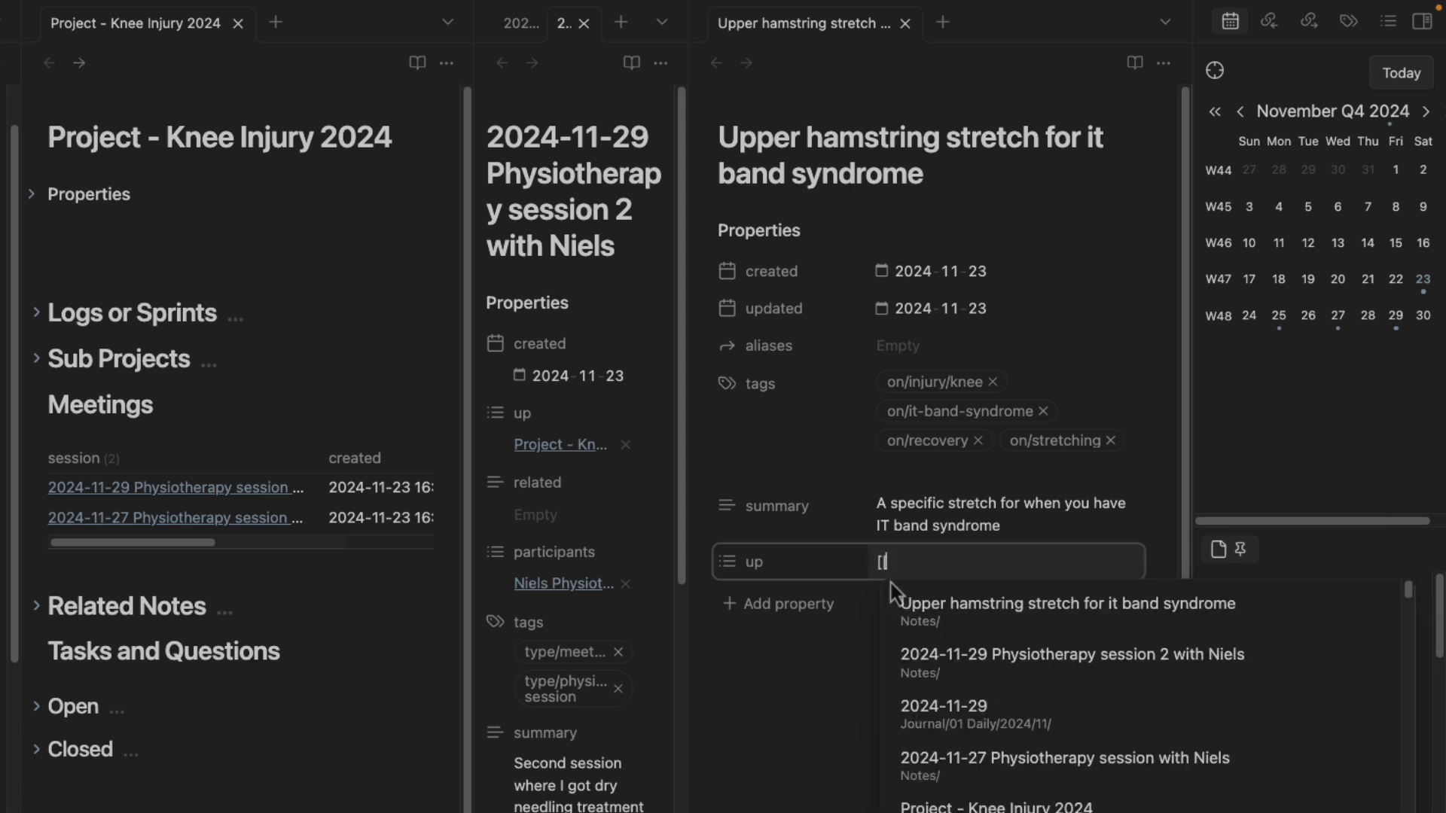
text(ND S)
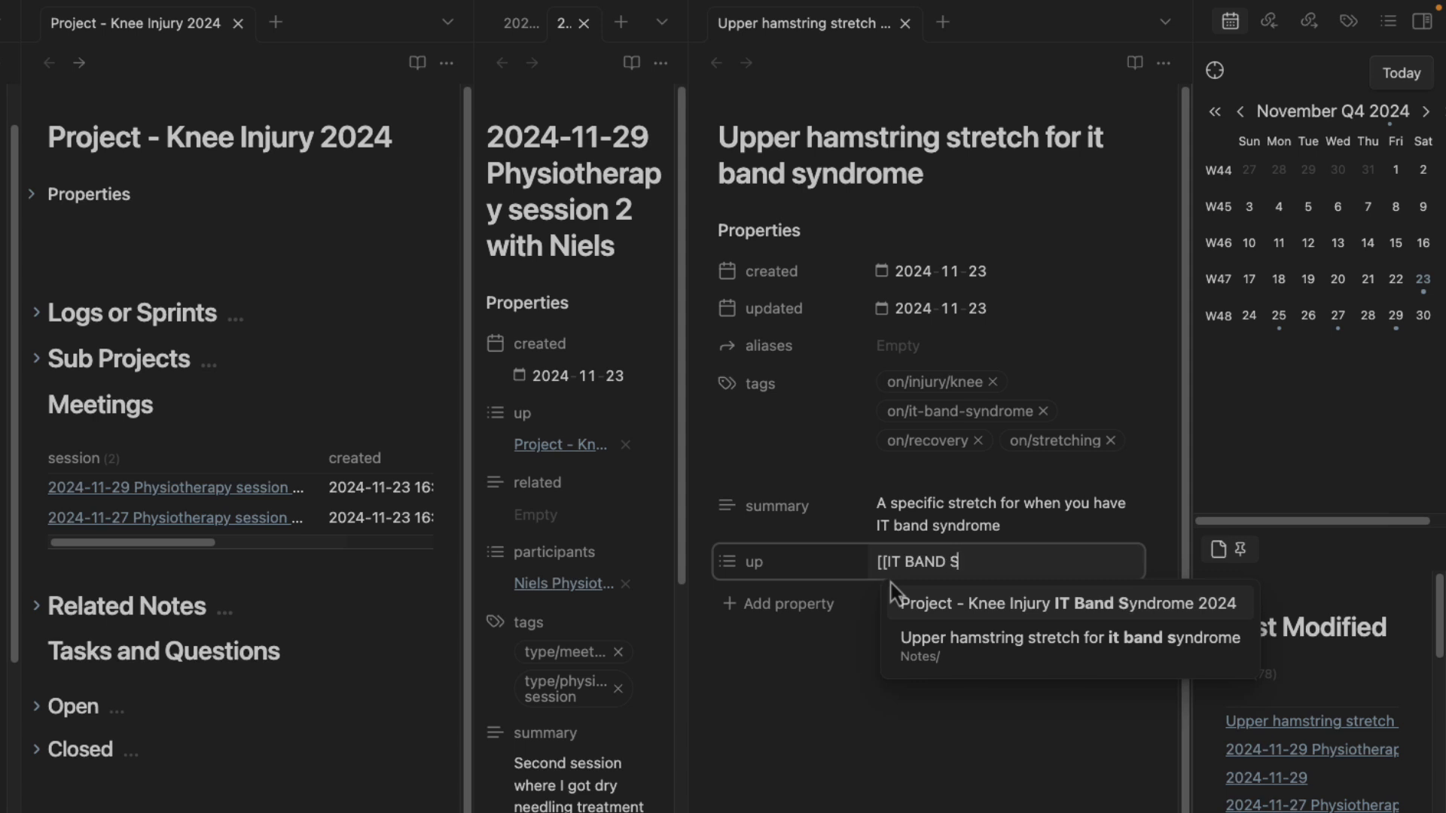
key(BackSpace)
key(BackSpace)
key(BackSpace)
text(and Syndrom (MOC)
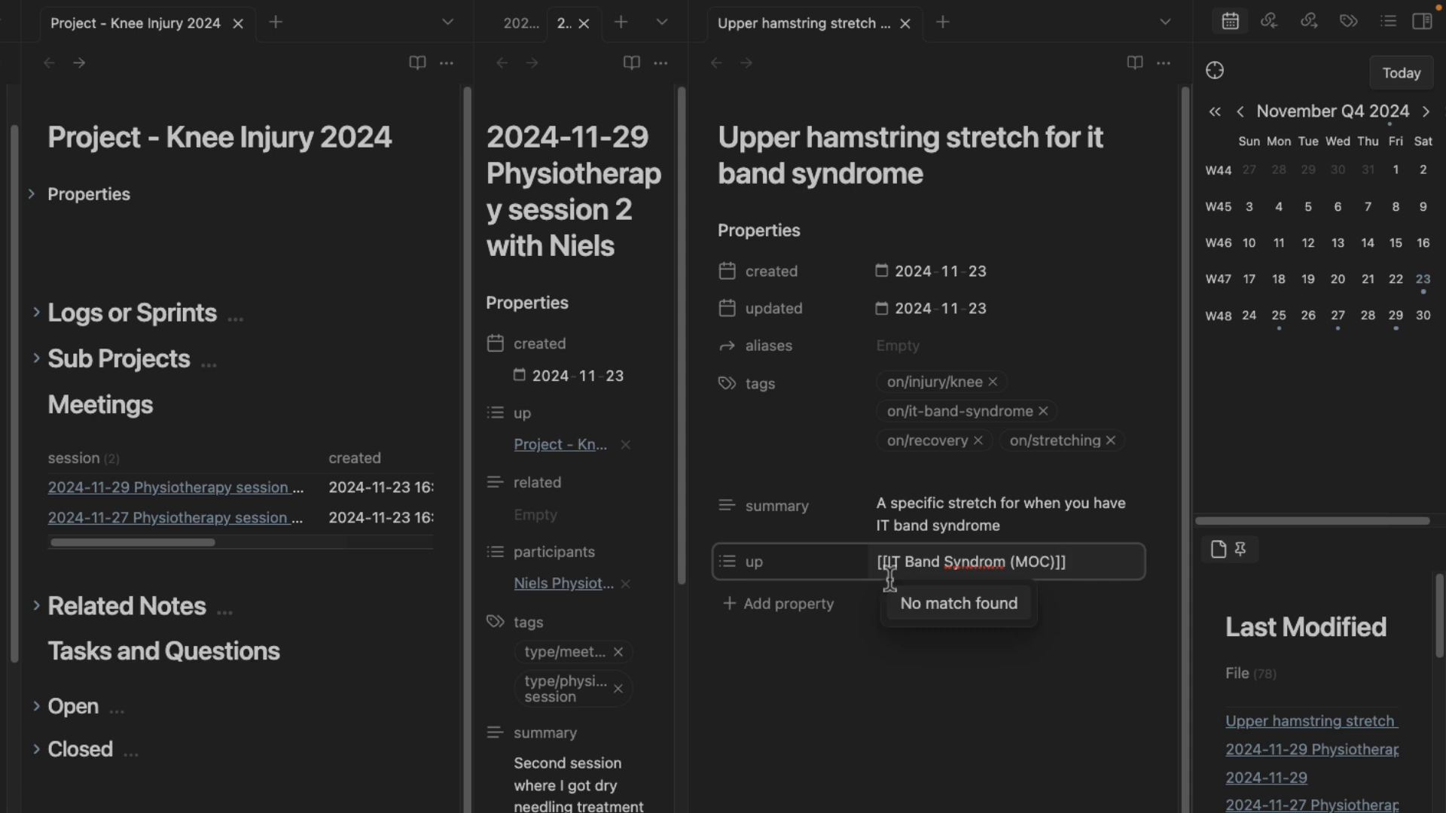
key(Return)
Add Injury (MOC) as a second link in the stretch note's "up" property.
text([[)
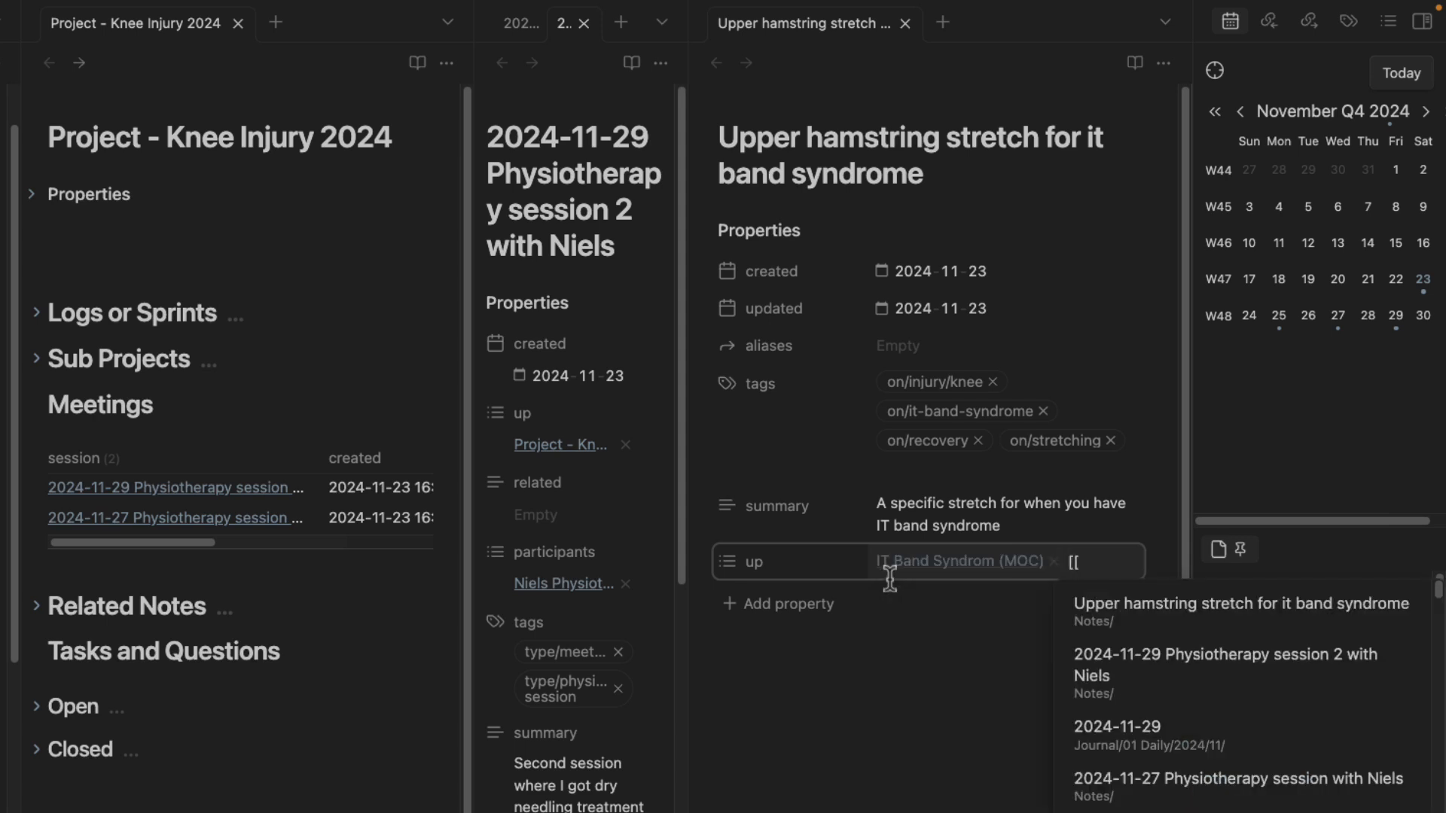
text(Inj)
key(Return)
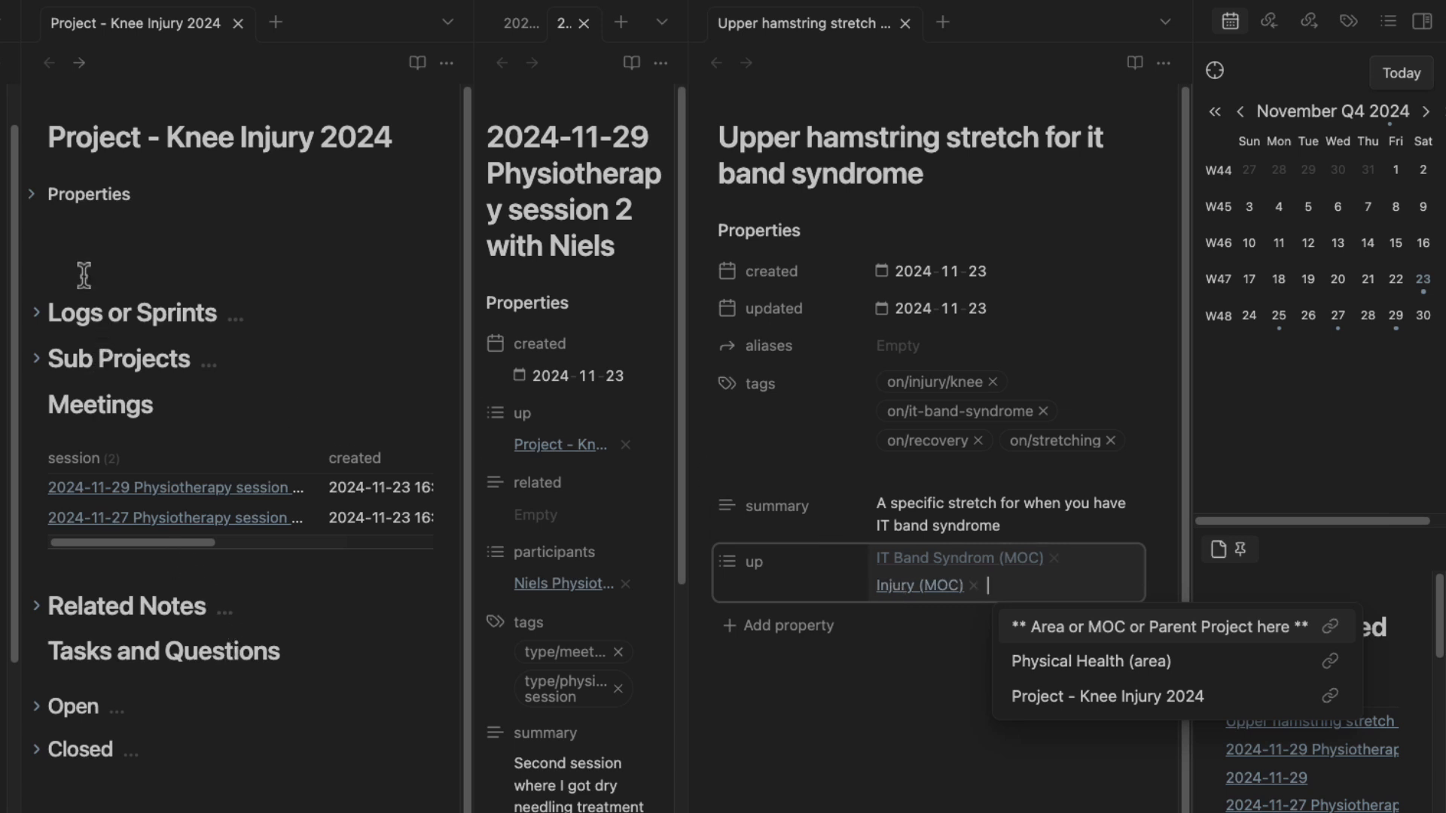
Open the Injury (MOC) note from the knee injury project's properties and delete its Logs or Sprints section.
click(27, 196)
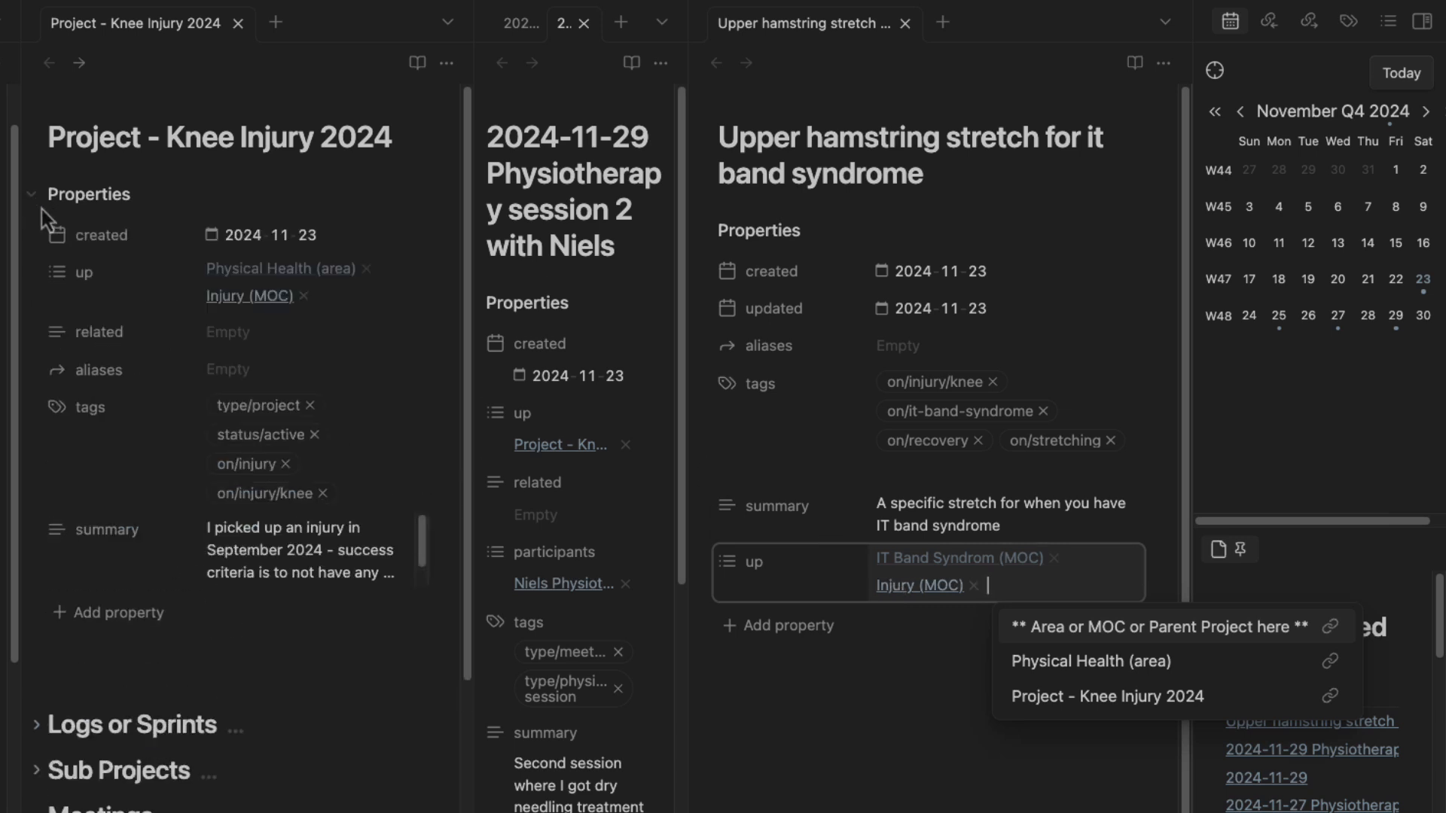
click(248, 297)
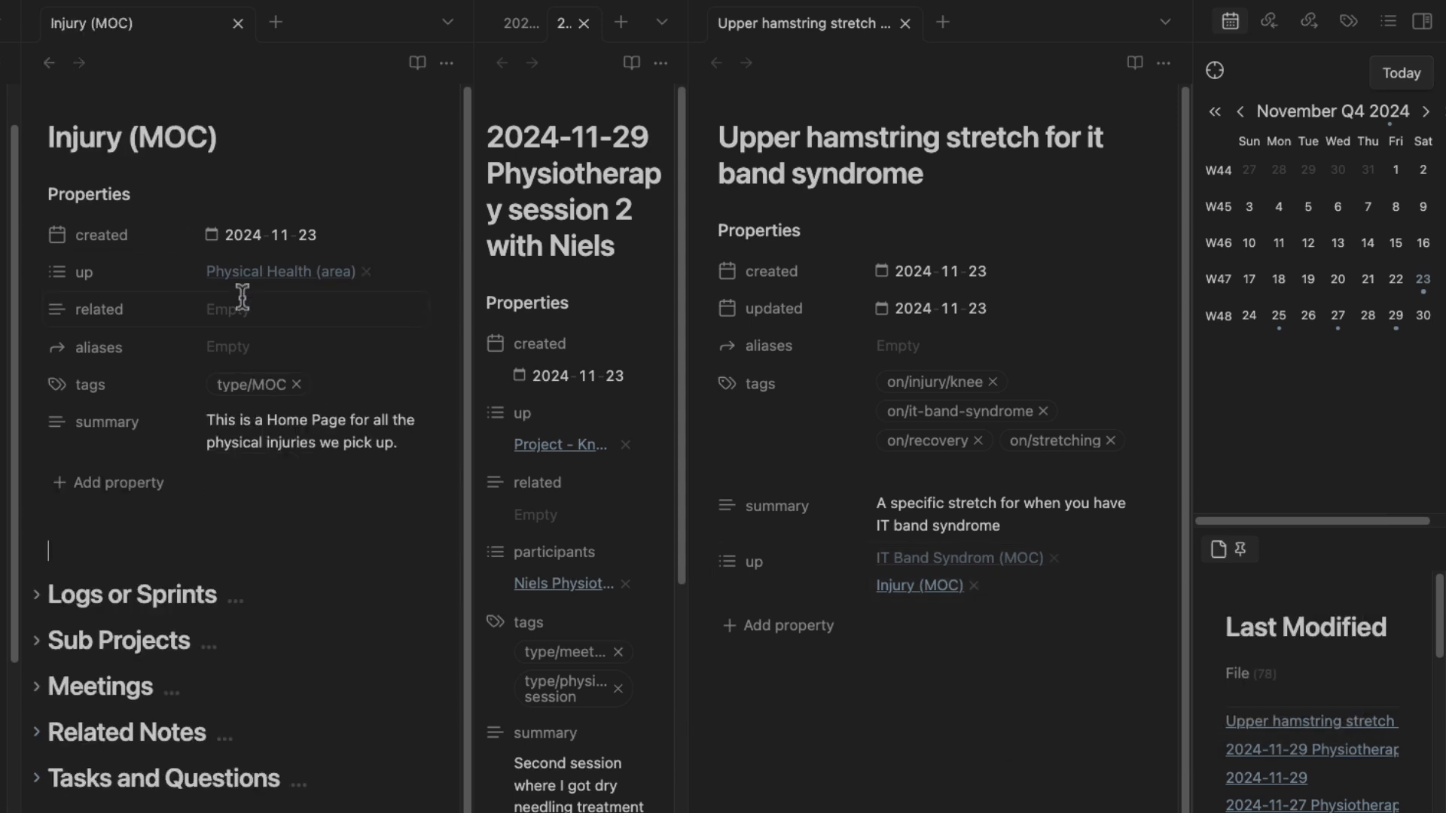
click(37, 597)
click(37, 597)
drag(266, 595, 4, 595)
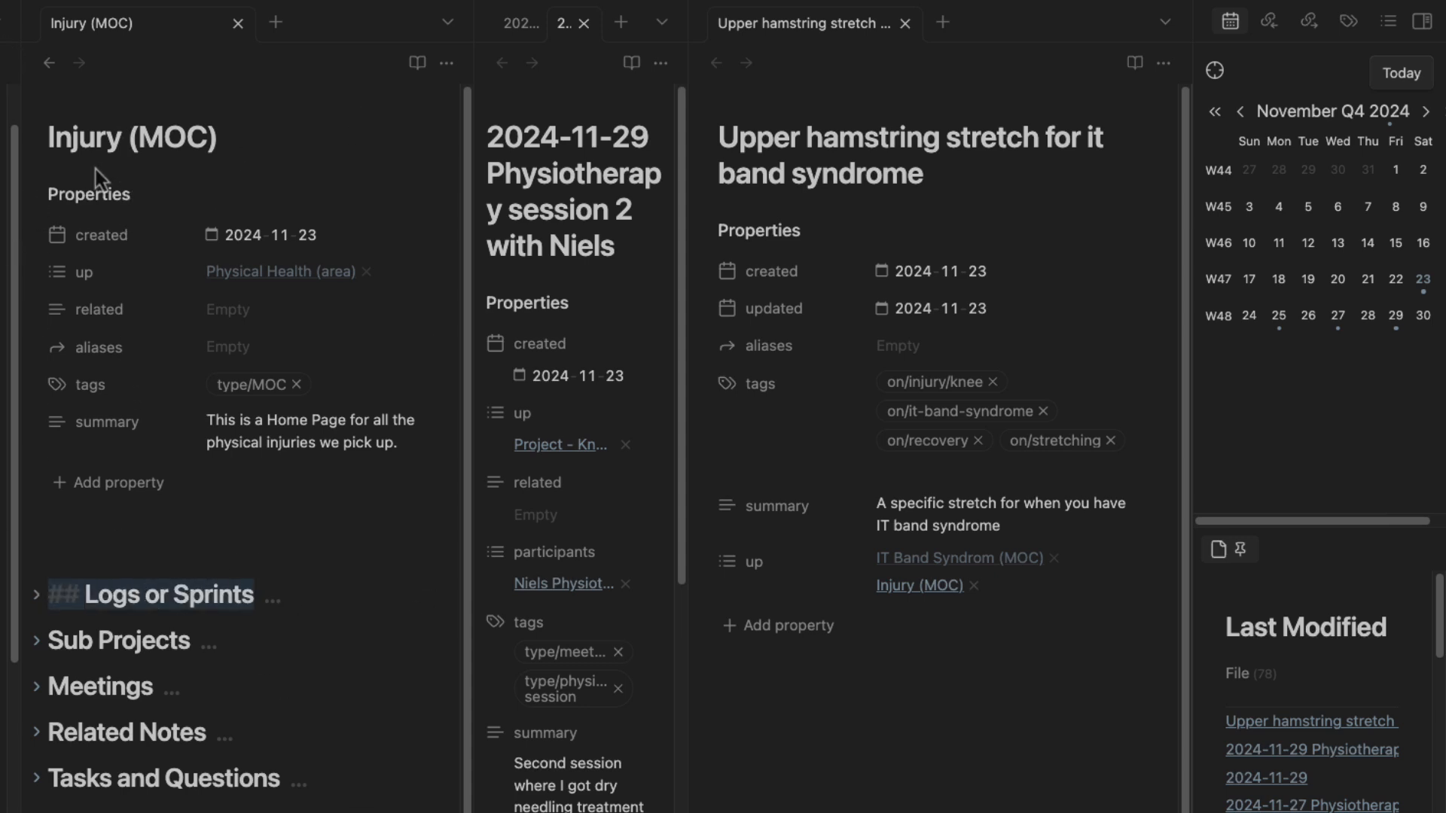
key(BackSpace)
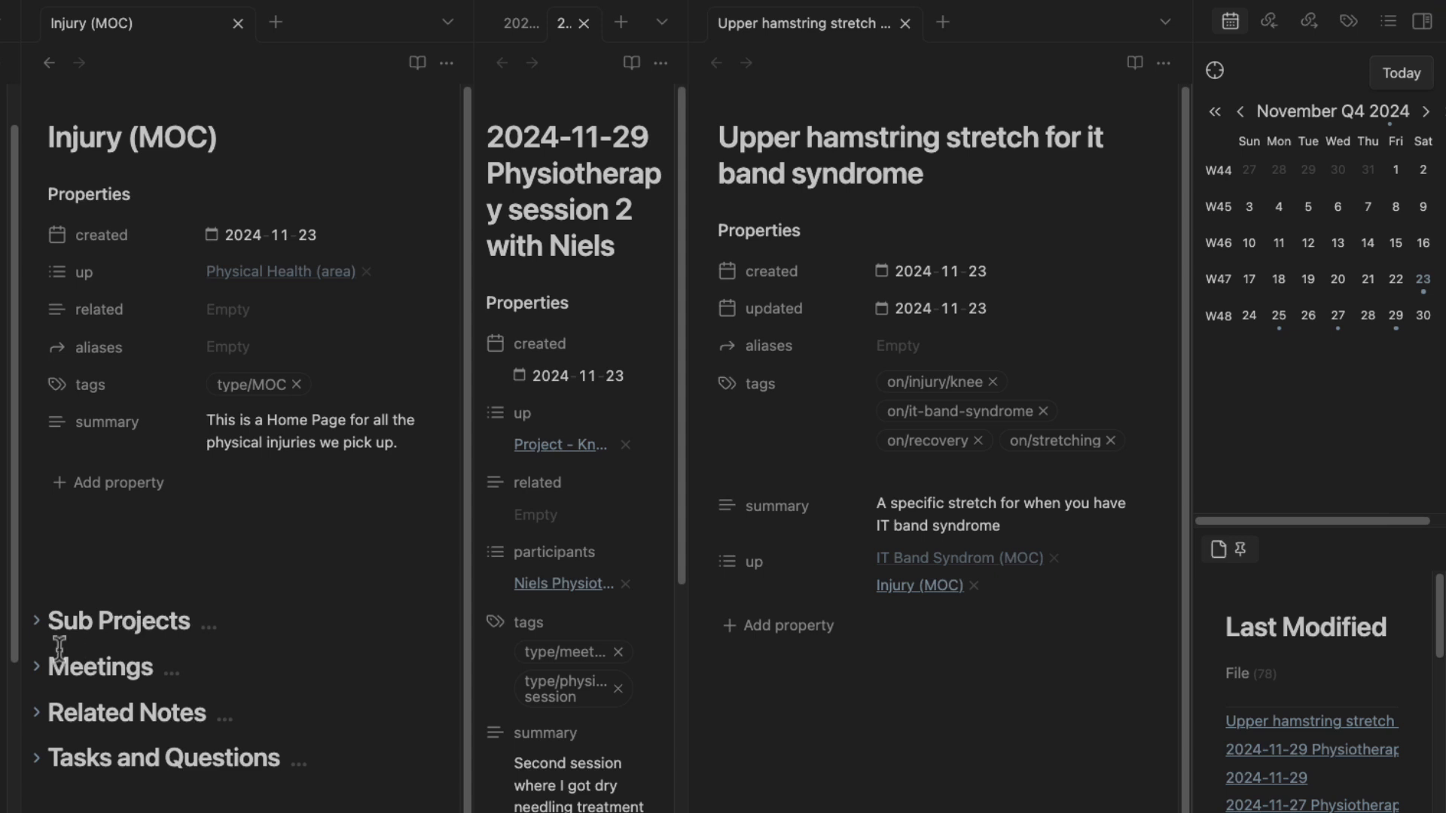
Check the Injury note's Sub Projects section, then widen the physiotherapy session pane and hide the calendar sidebar.
click(37, 623)
scroll(91, 613, down, 2)
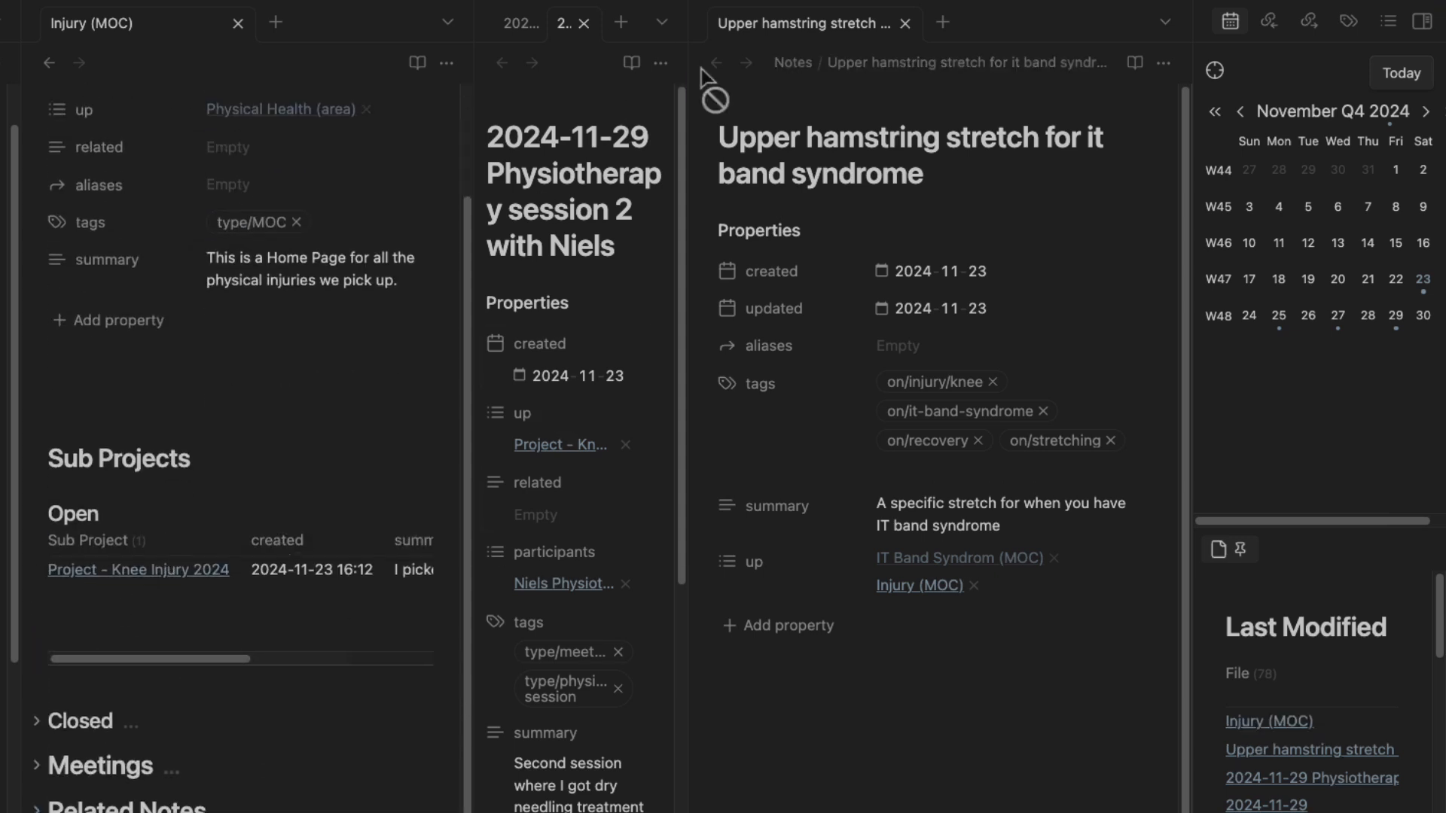
drag(687, 87, 909, 92)
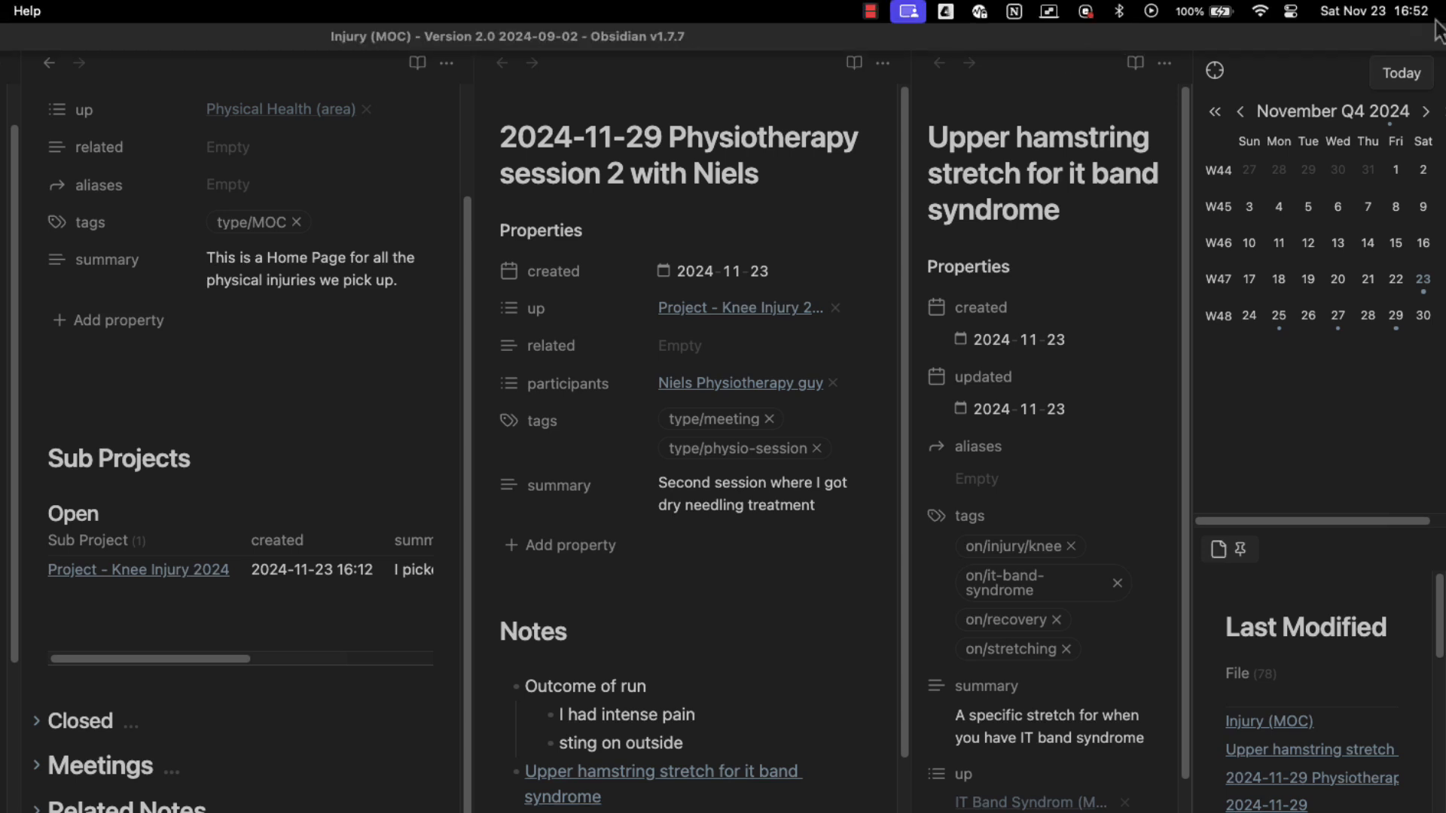
click(1422, 21)
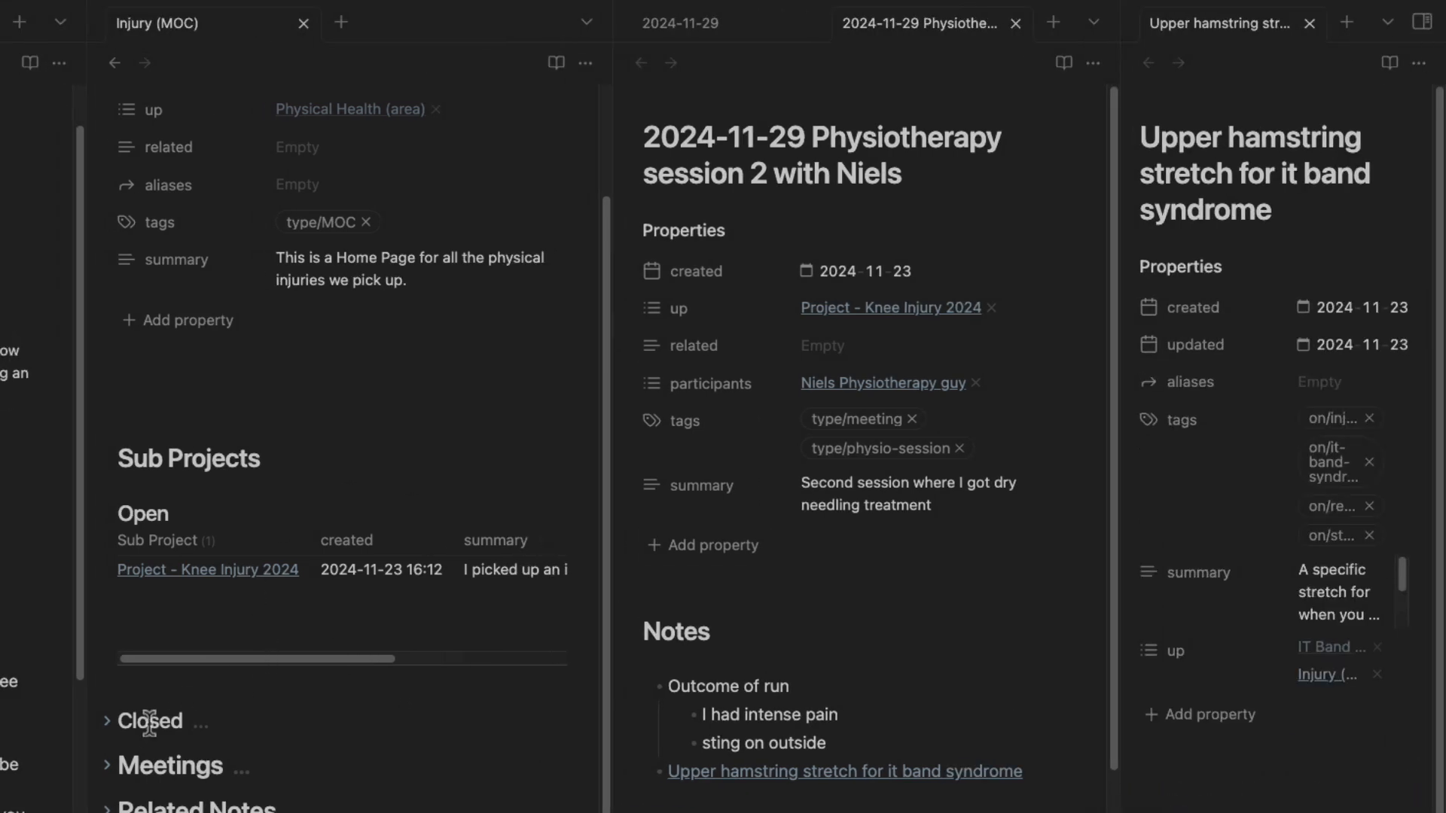
click(107, 460)
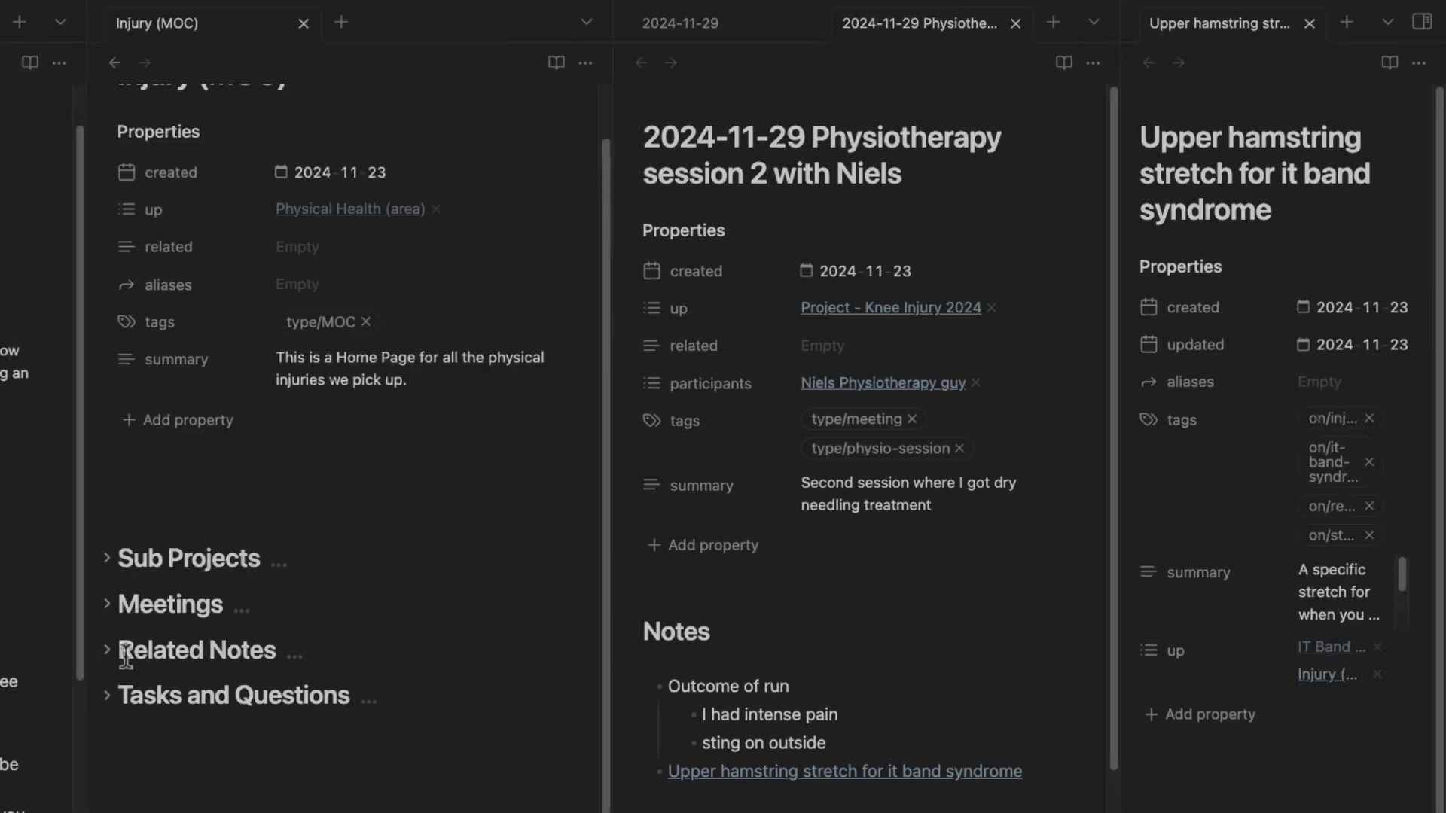
Delete the Meetings section from the Injury (MOC) note and collapse Sub Projects.
click(108, 611)
click(114, 613)
drag(388, 619, 53, 604)
key(BackSpace)
key(BackSpace)
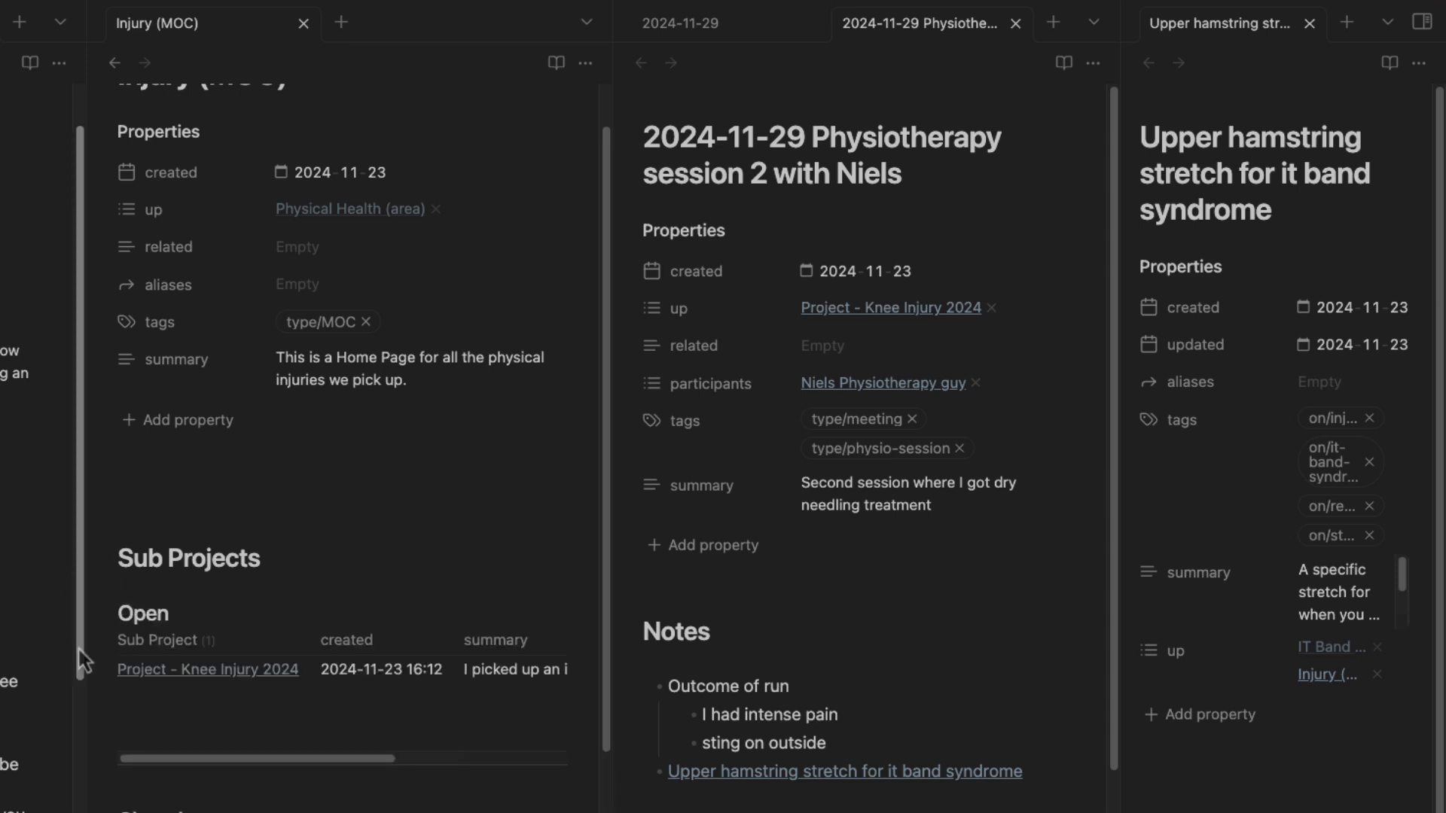
click(107, 561)
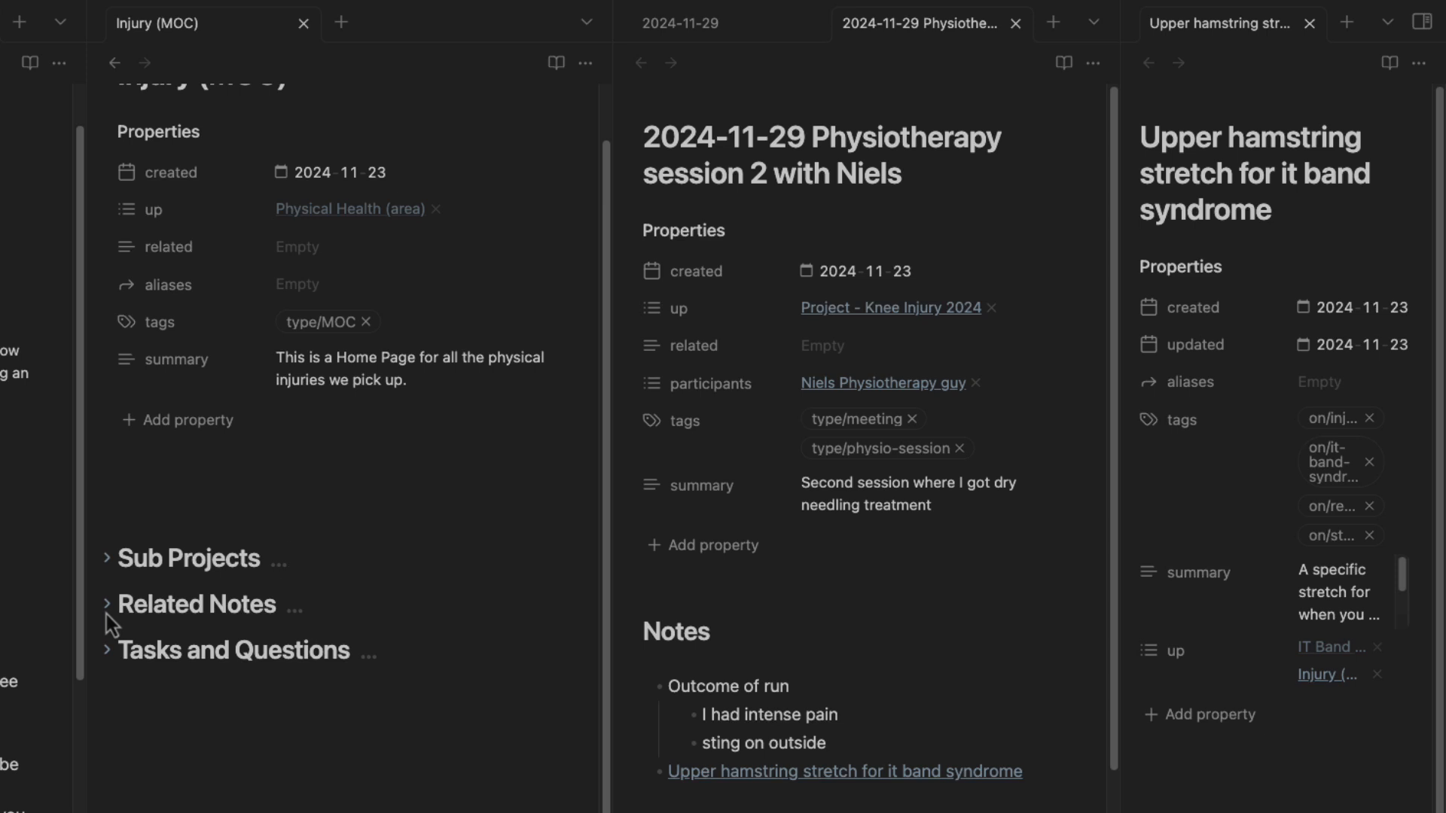
Expand the Injury note's Related Notes section and examine its table of notes.
scroll(153, 638, up, 2)
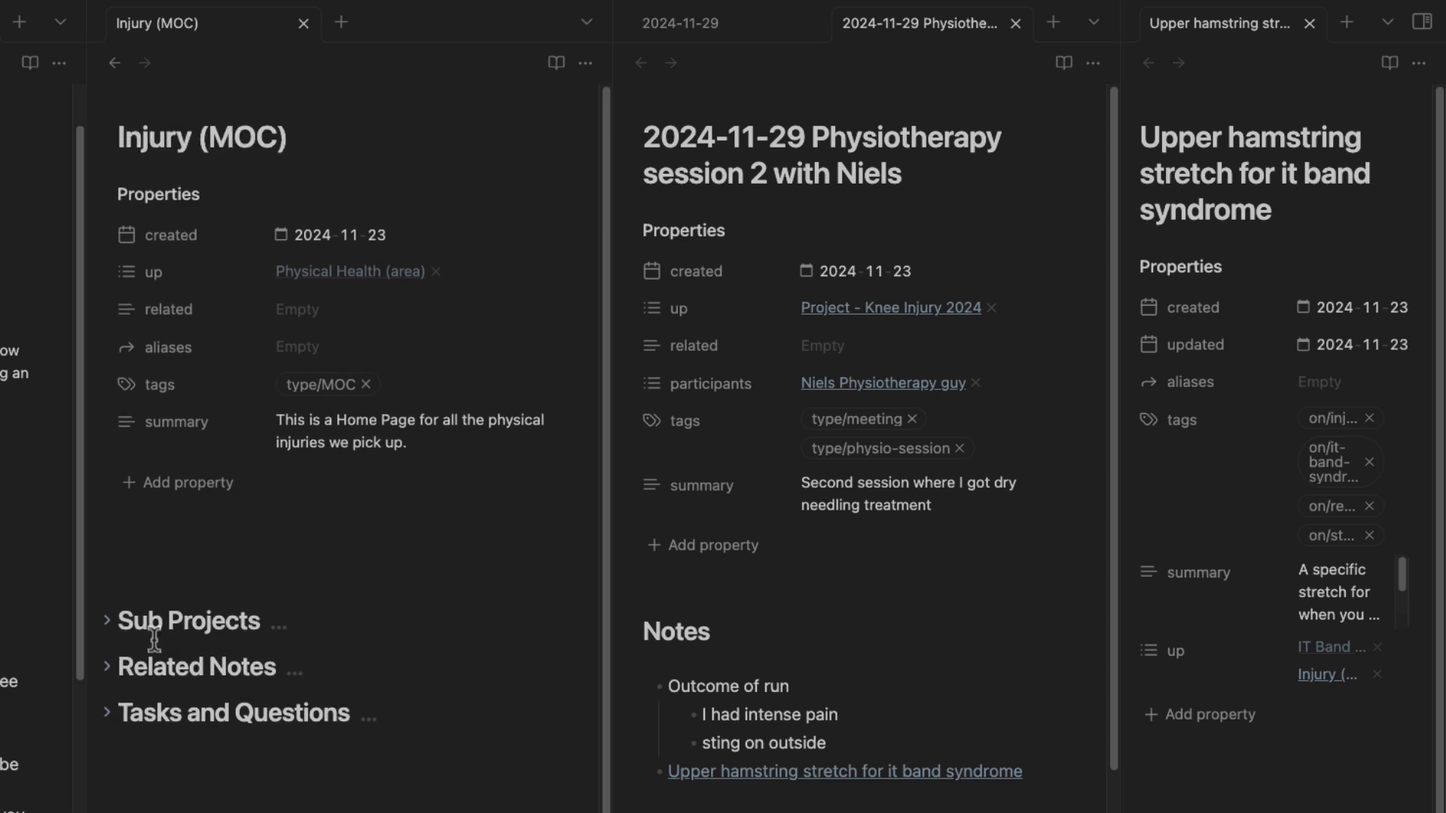
click(109, 671)
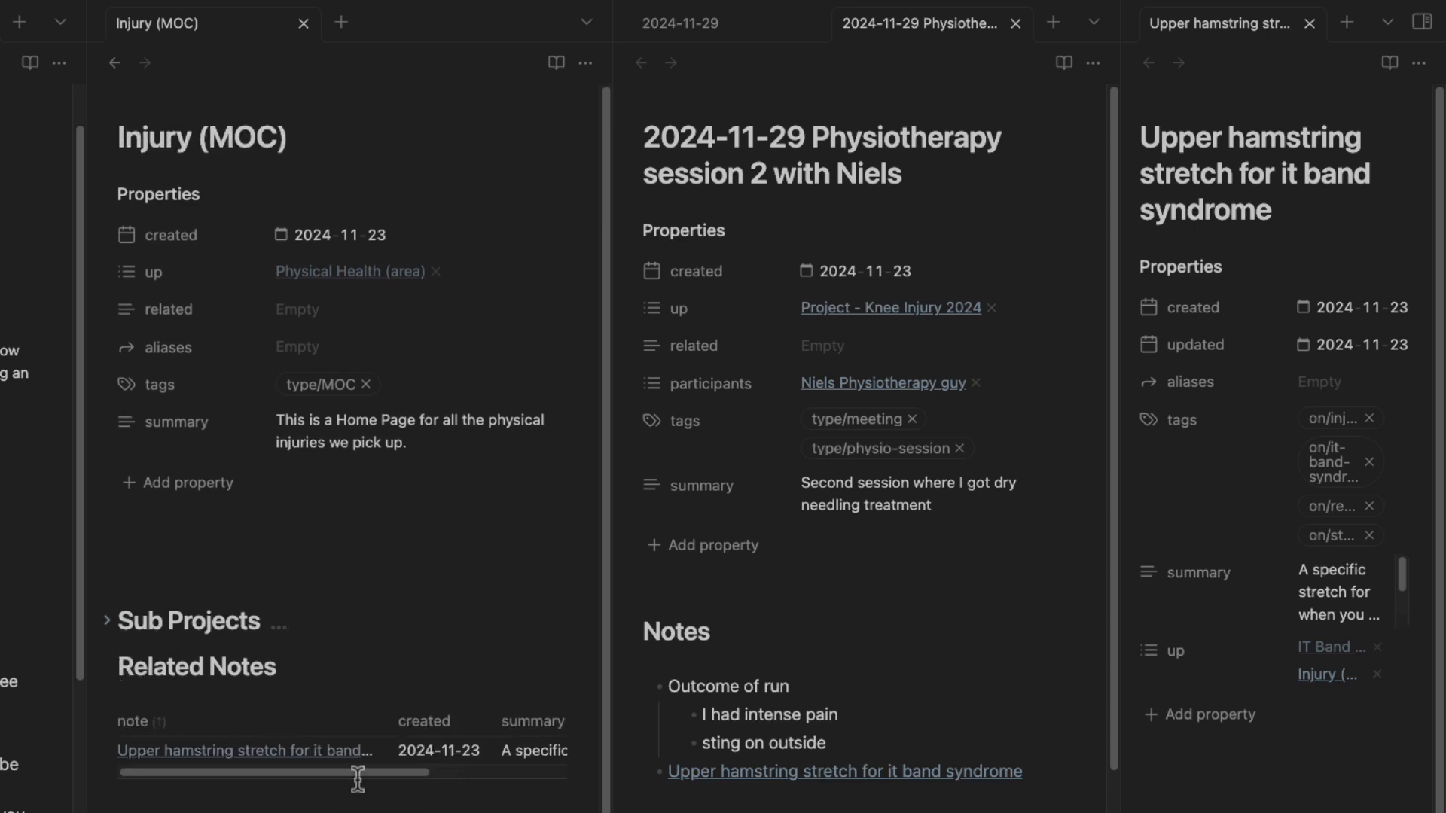
drag(371, 772, 354, 802)
Add a second-level heading "Related MOCs" above Sub Projects in the Injury (MOC) note.
click(184, 587)
text(## )
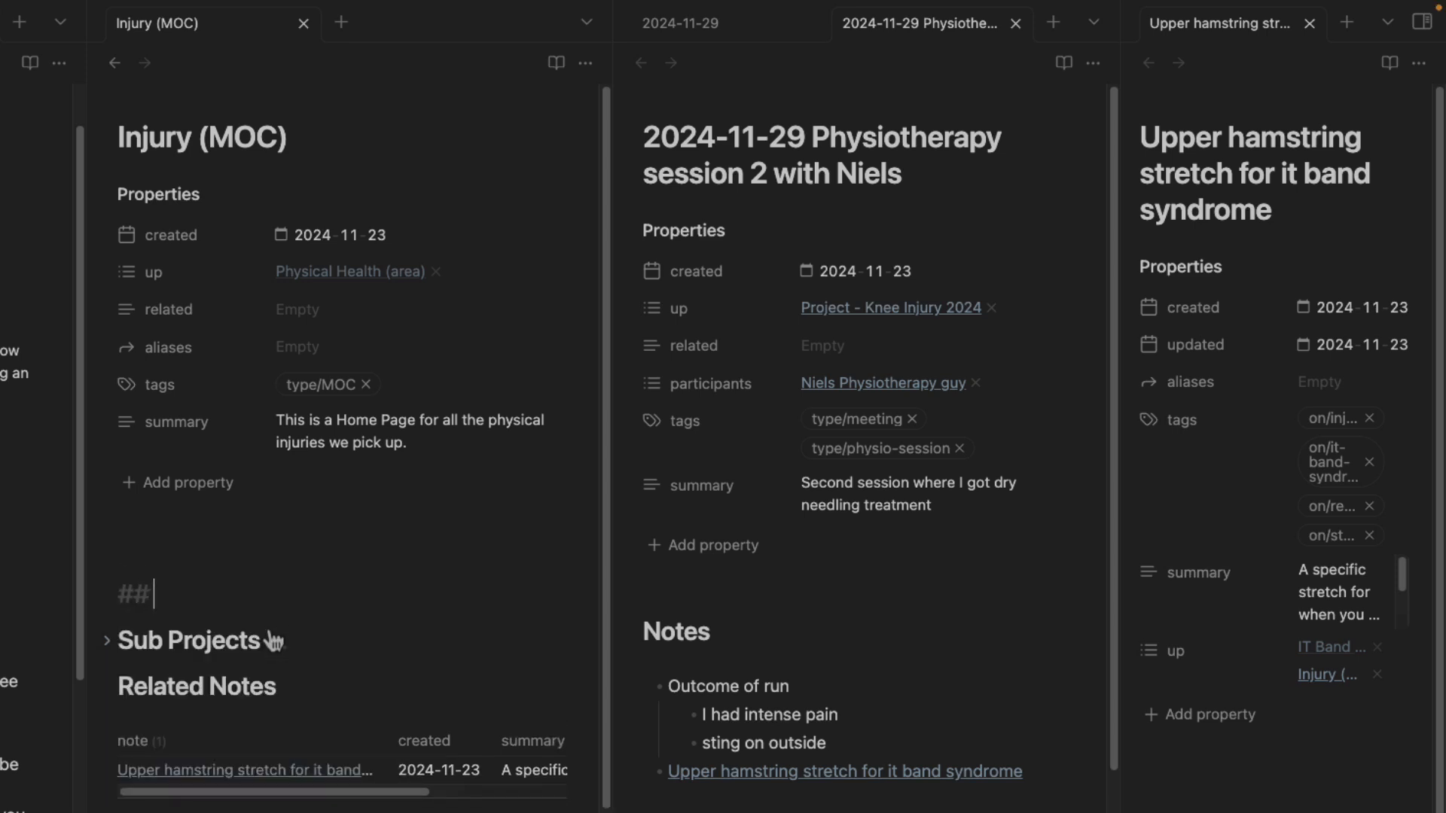
text(MOCMOC)
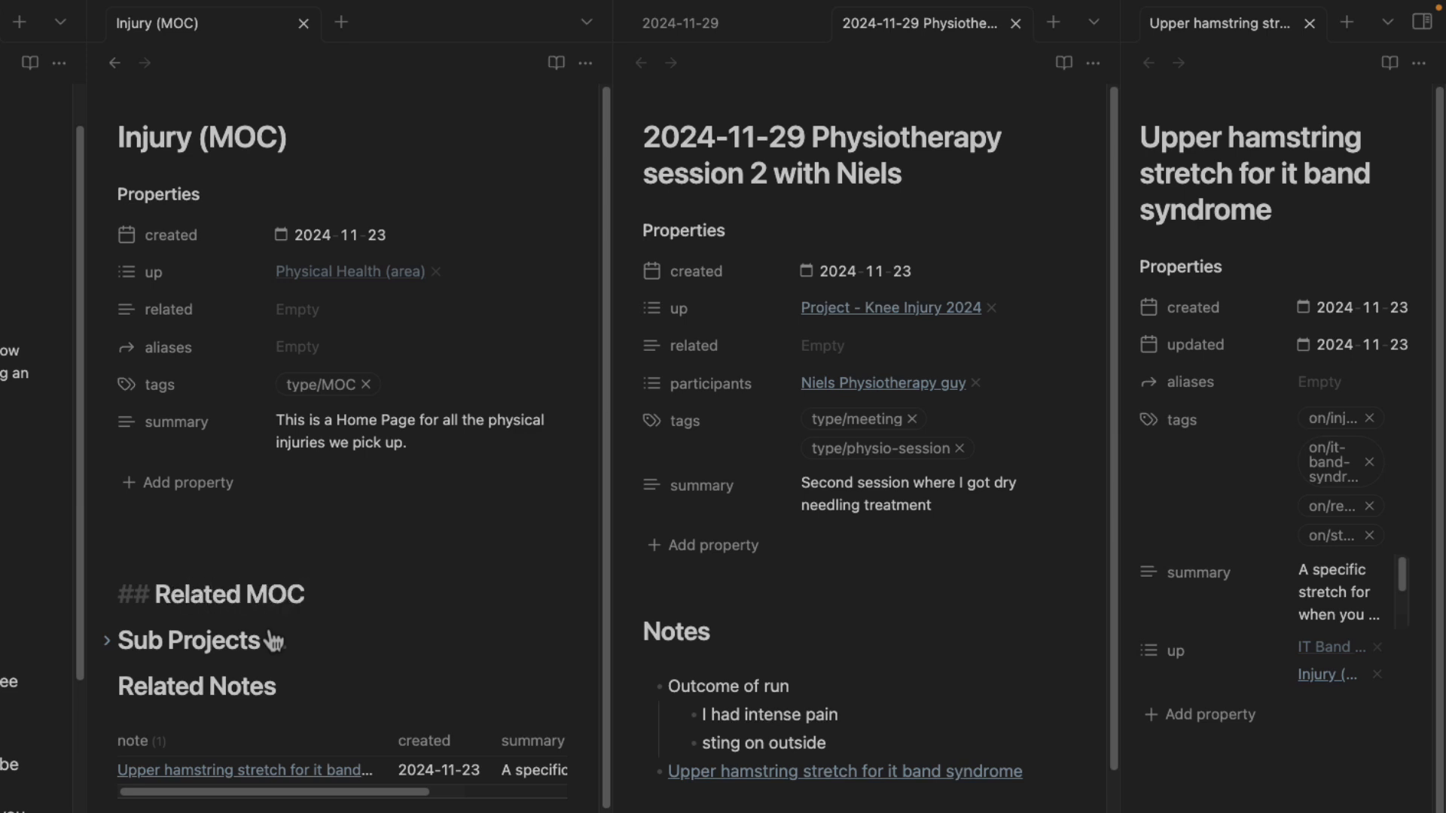
text(s)
key(Return)
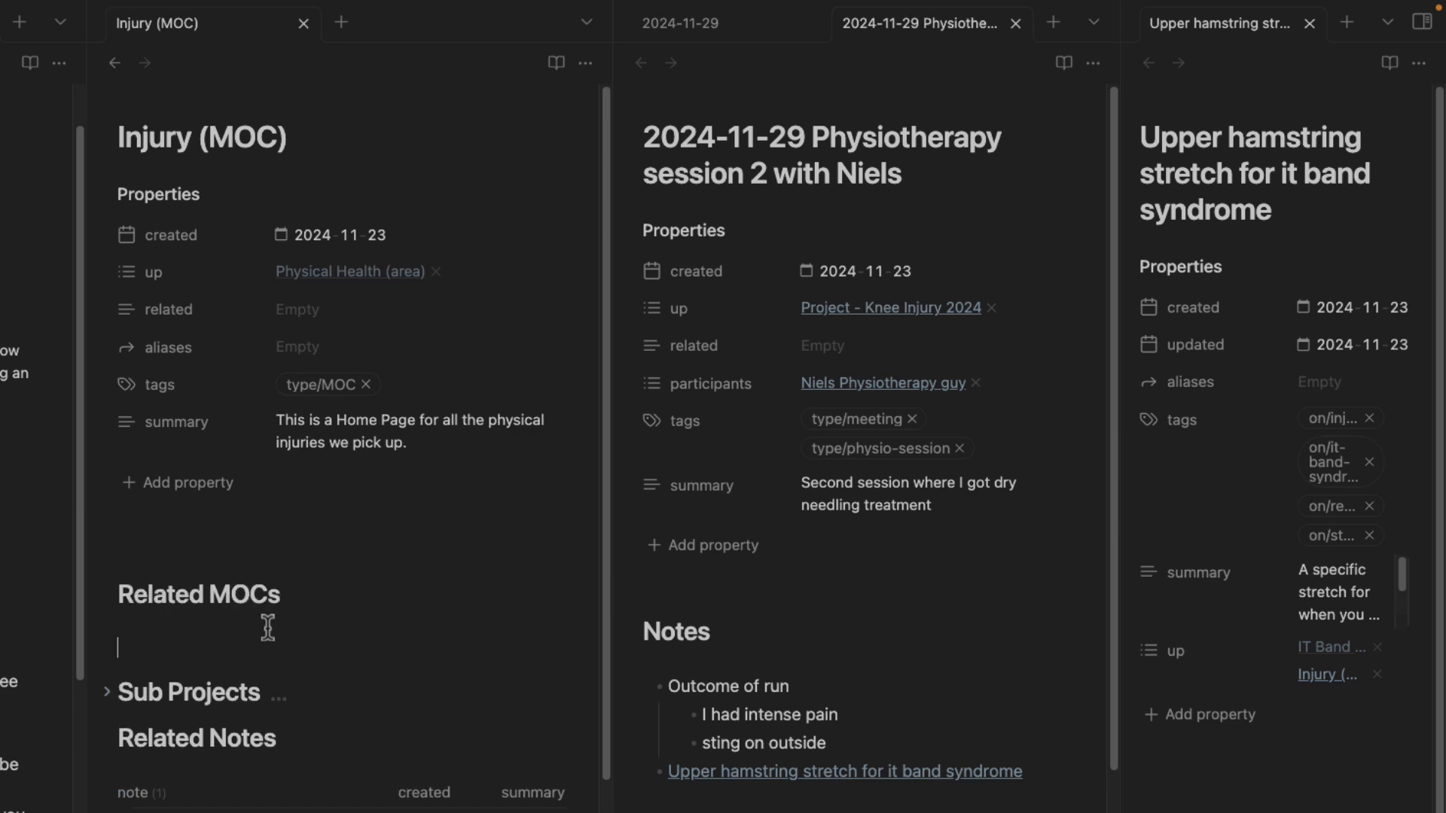
Add a bullet under Related MOCs linking to "IT Band Syndrom (MOC)" and review it alongside the Related Notes table.
text(- [[)
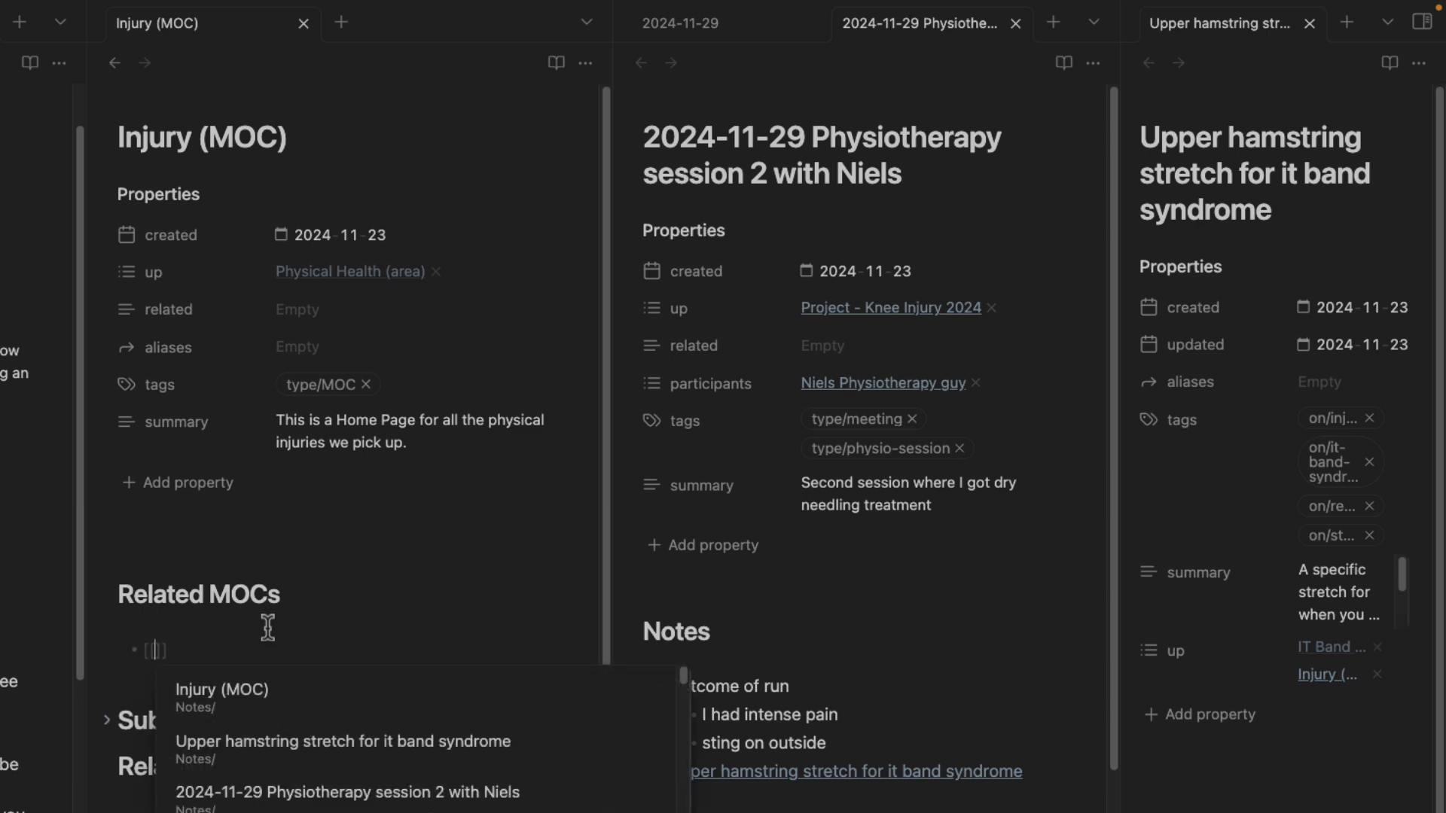
text(IT Band Syndrom (MOC))
key(Return)
scroll(286, 625, down, 3)
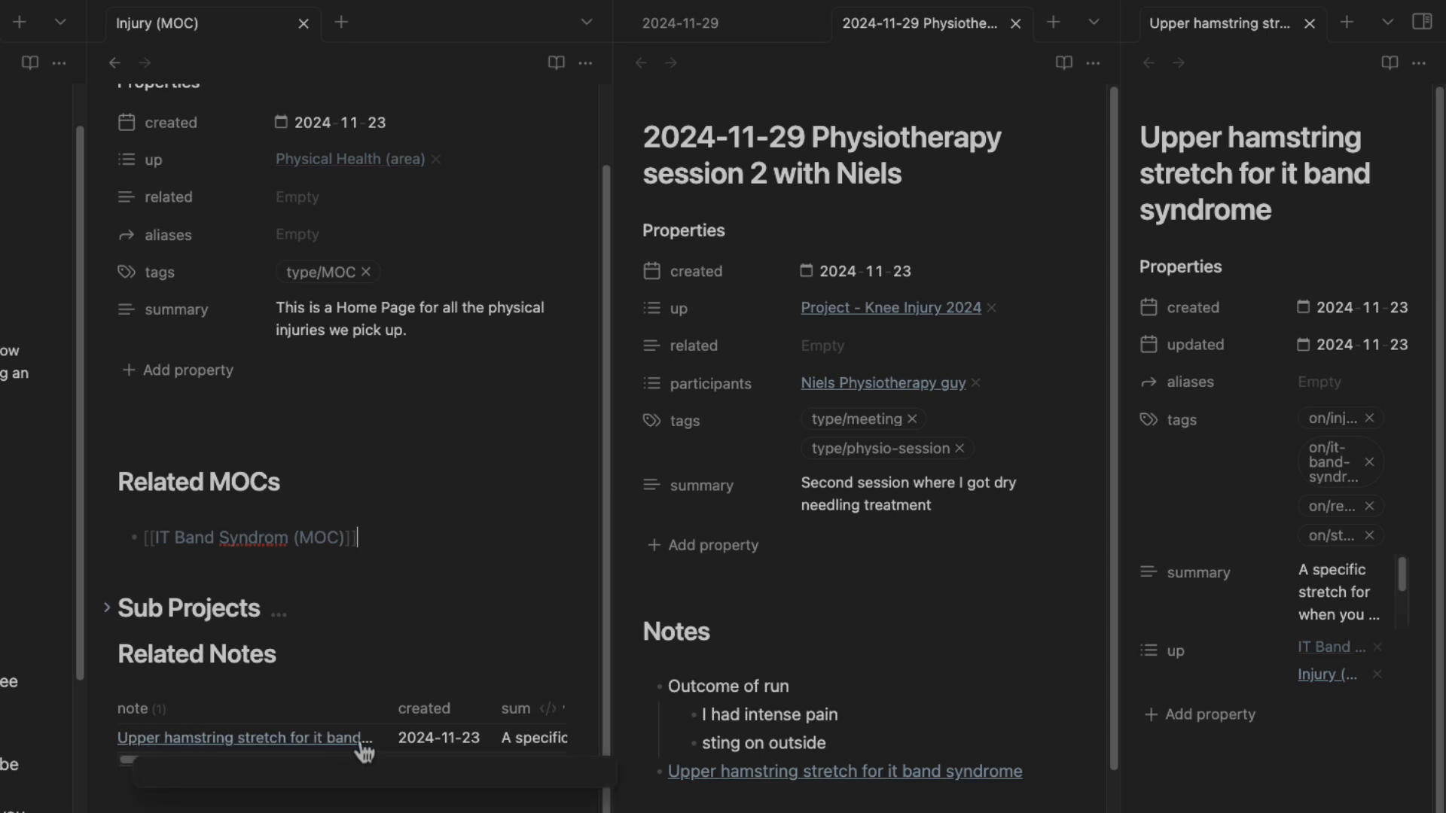
scroll(238, 347, up, 3)
scroll(324, 701, down, 4)
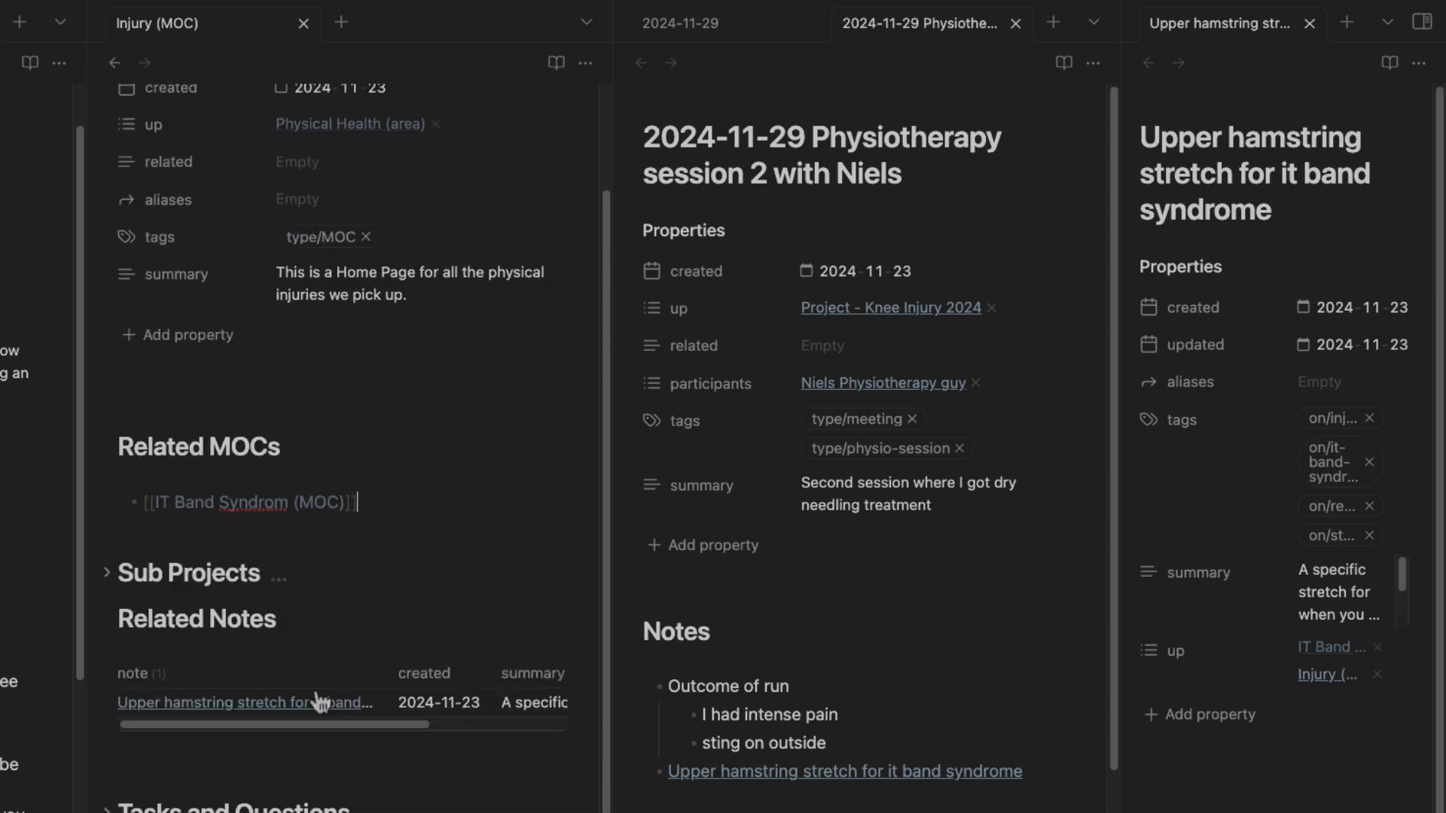
scroll(319, 701, down, 1)
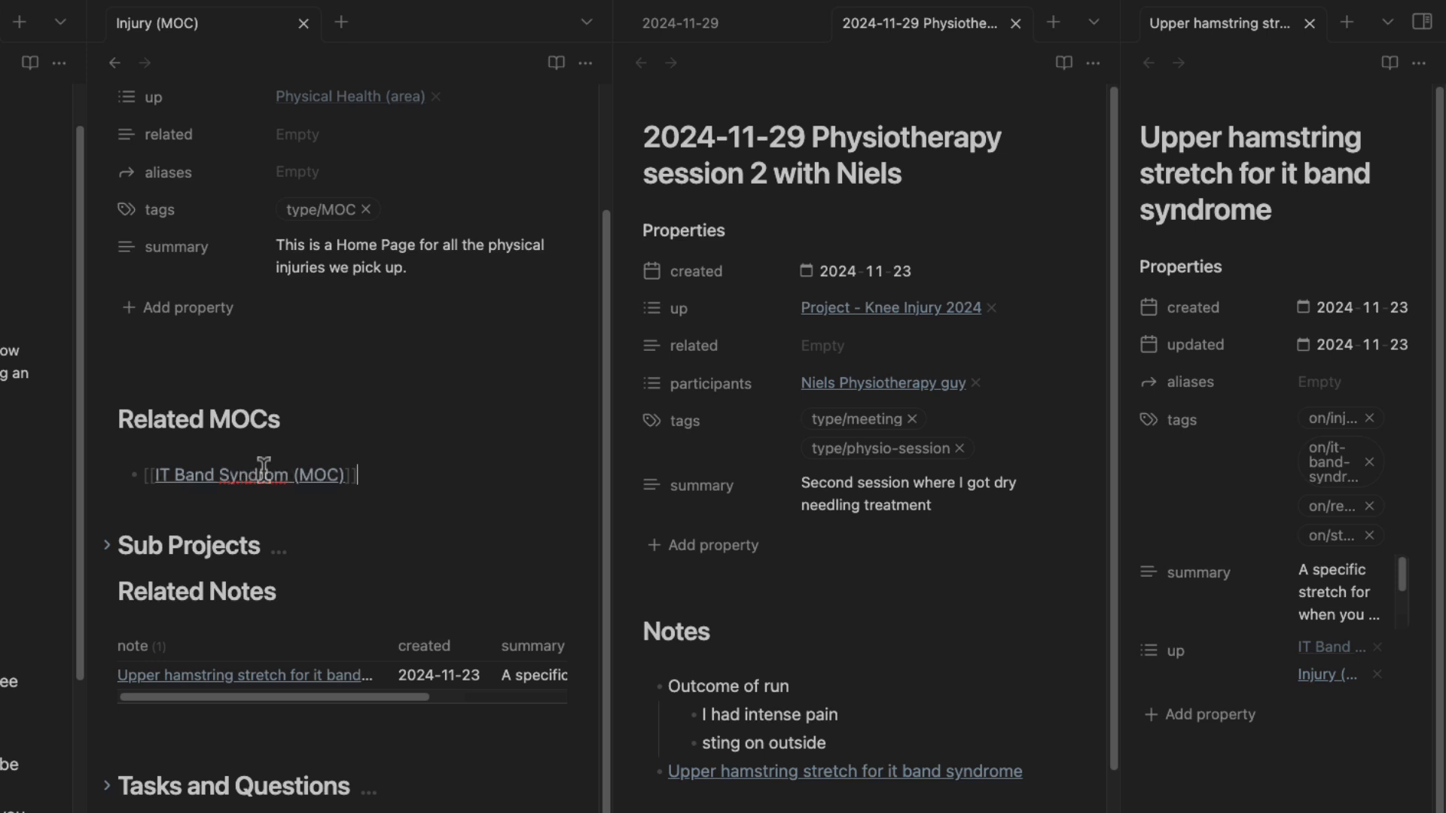
Return to the Project - Knee Injury 2024 note, expand its Related Notes section, and widen the stretch note's pane.
click(119, 64)
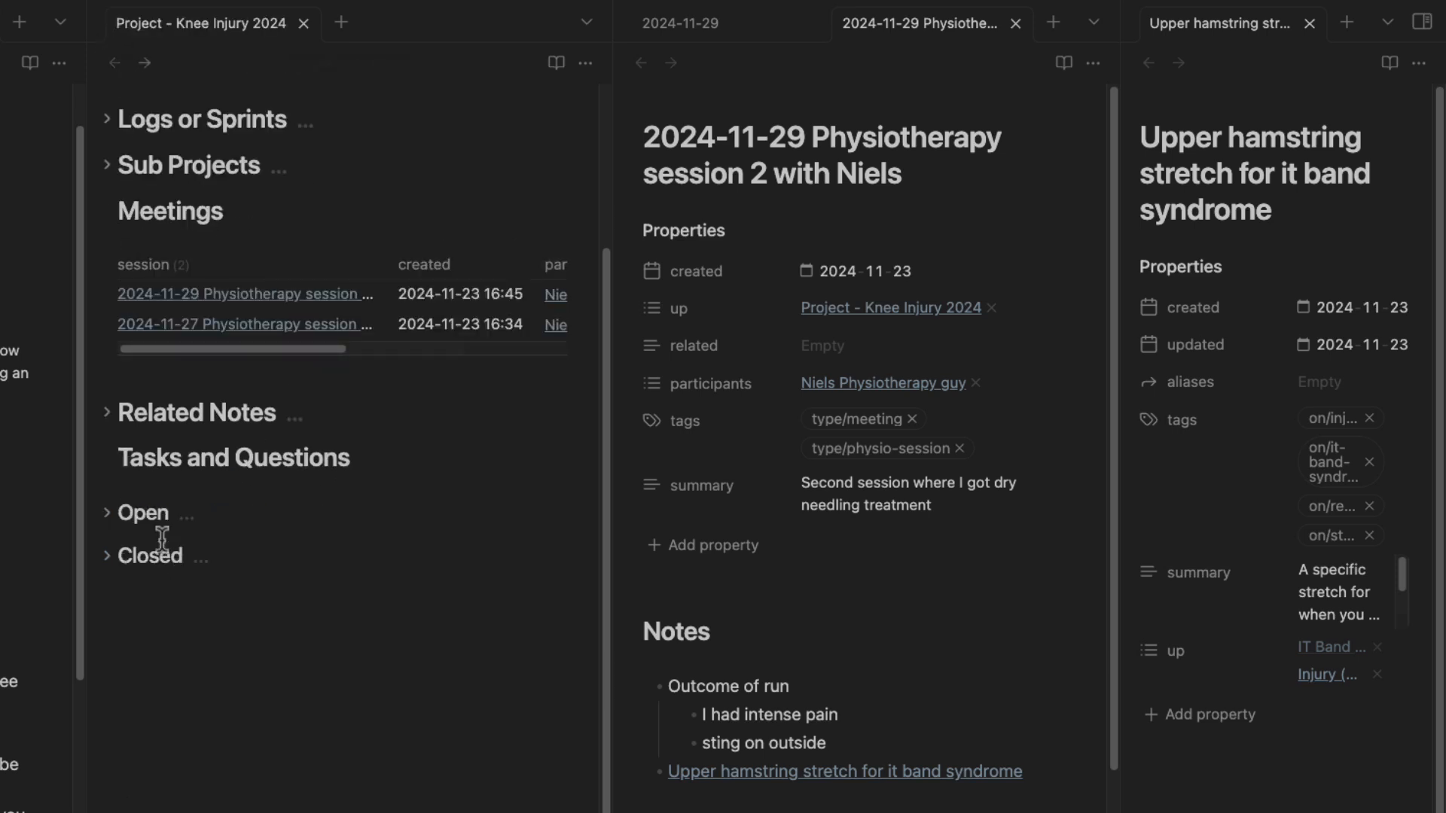
click(120, 614)
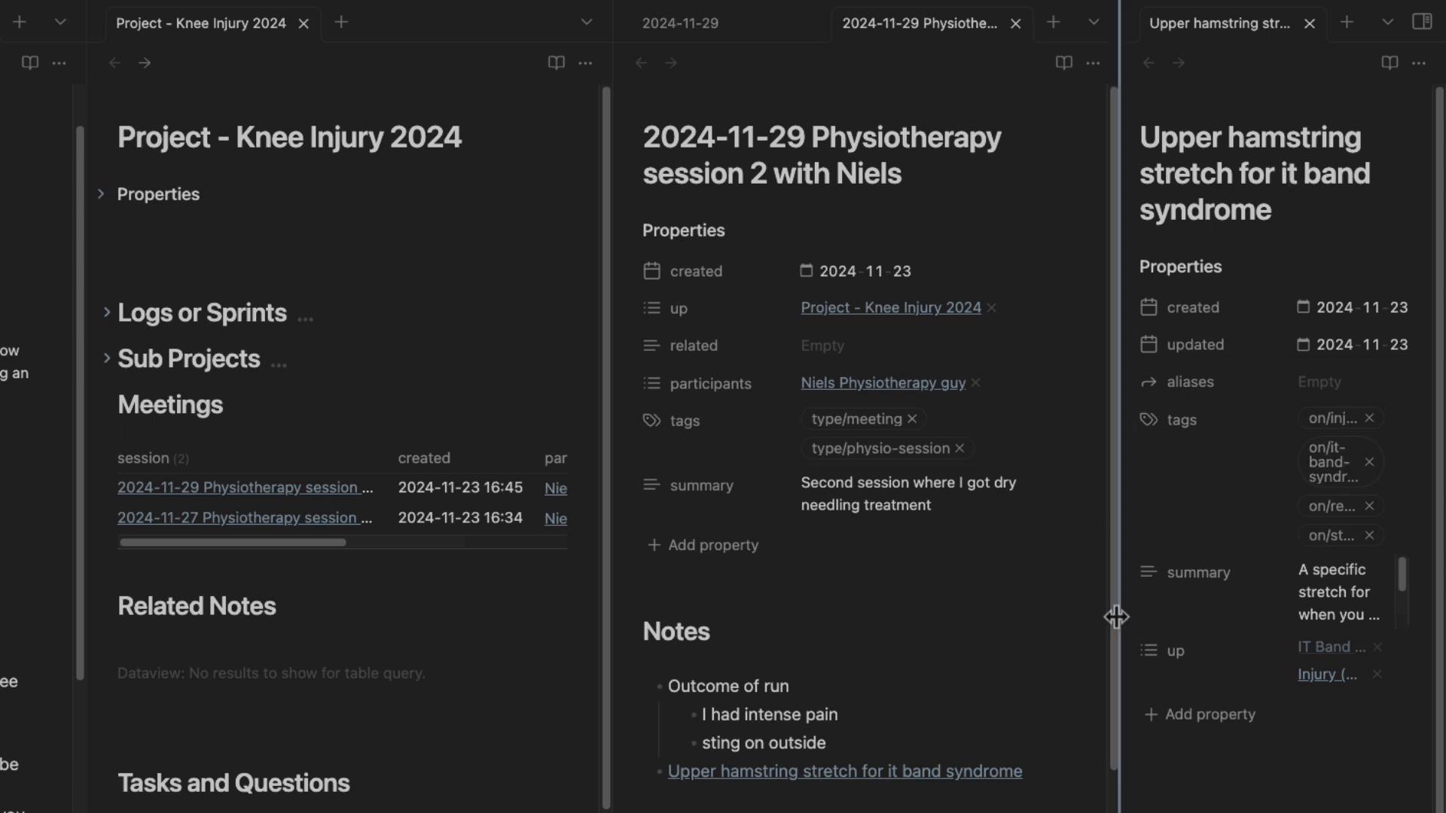
drag(1117, 618, 953, 687)
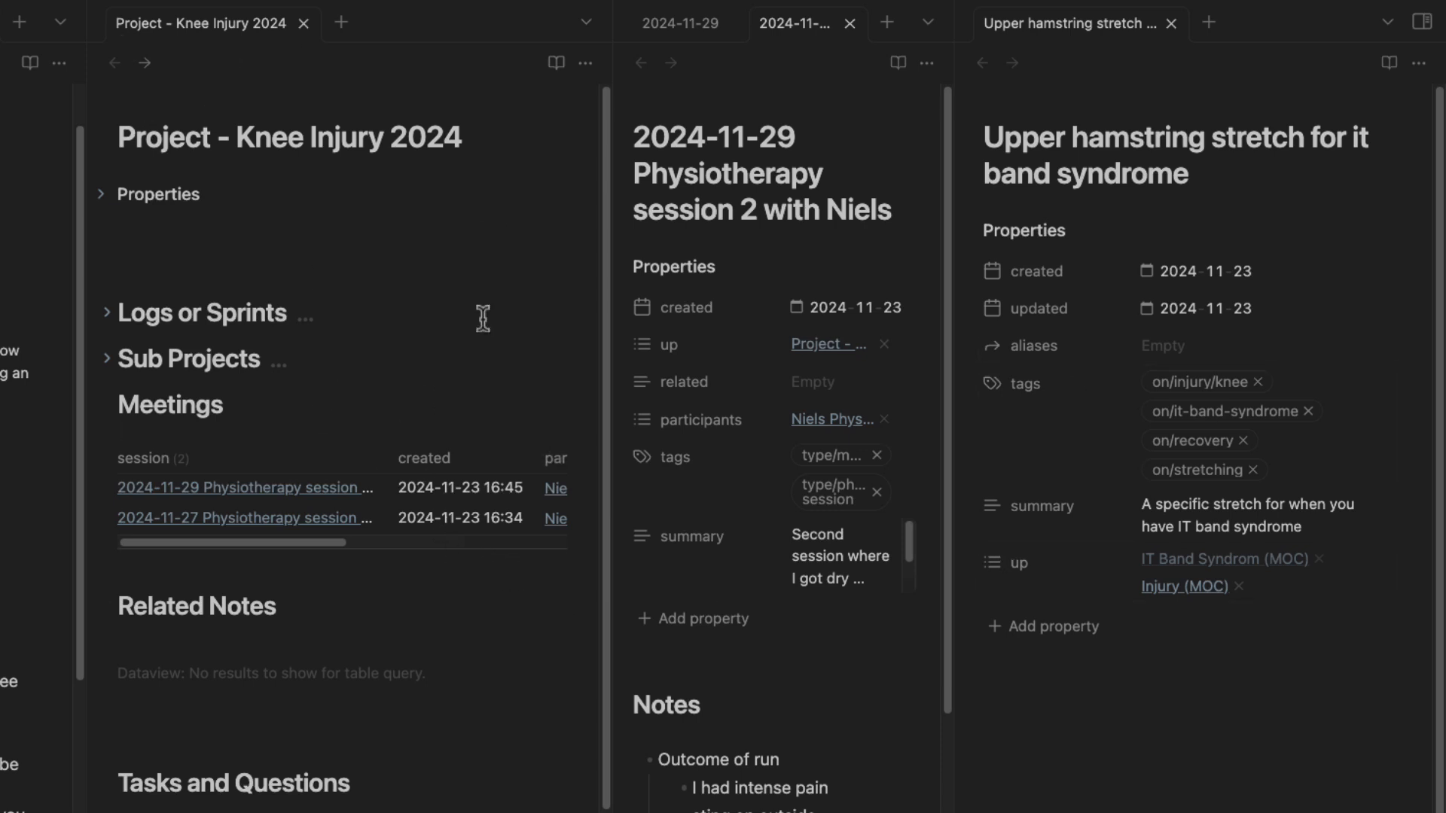
Add a "related" property to the Upper hamstring stretch note, linking to Project - Knee Injury 2024.
click(1044, 629)
text(relate)
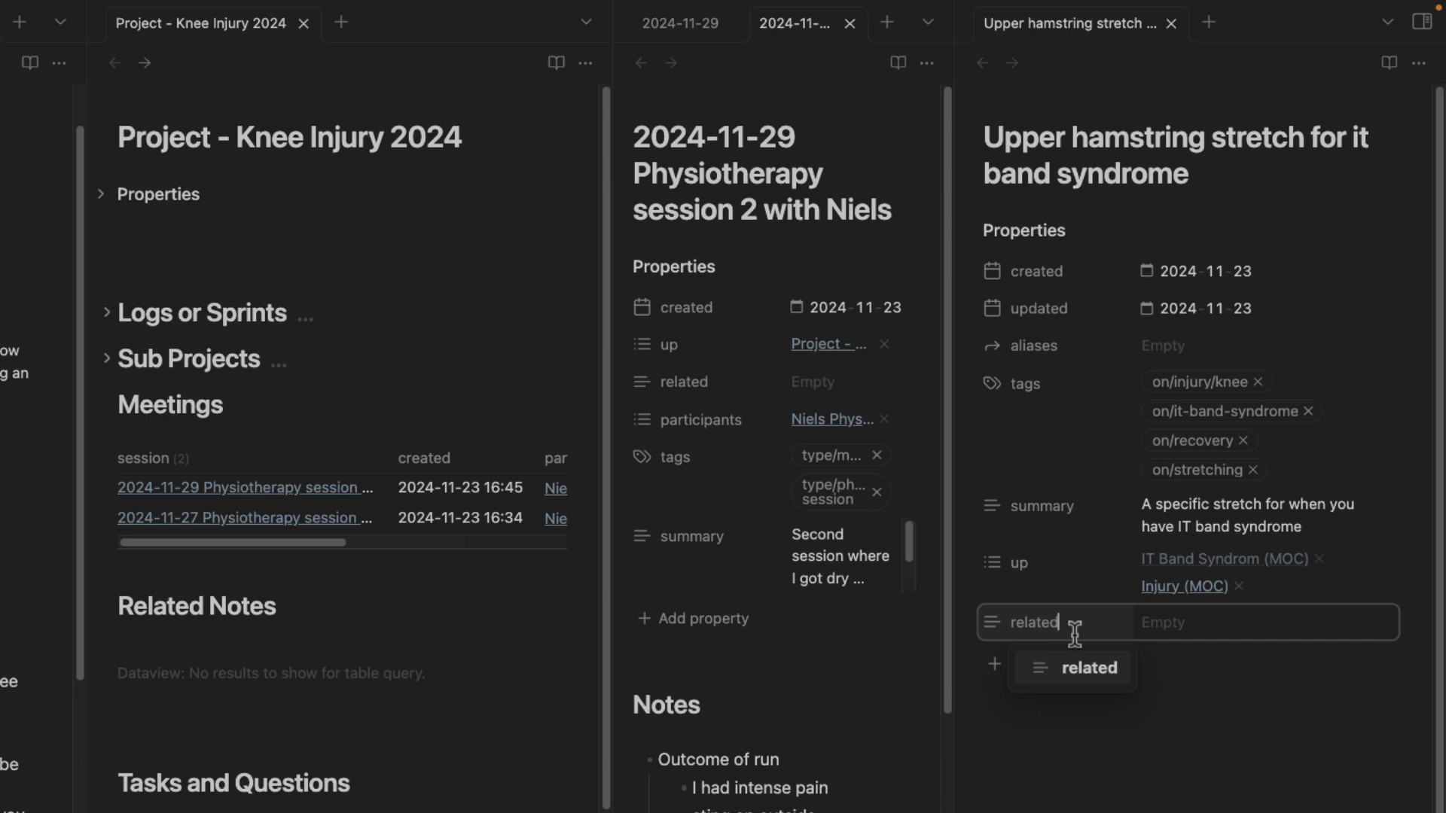
text(d)
click(1197, 625)
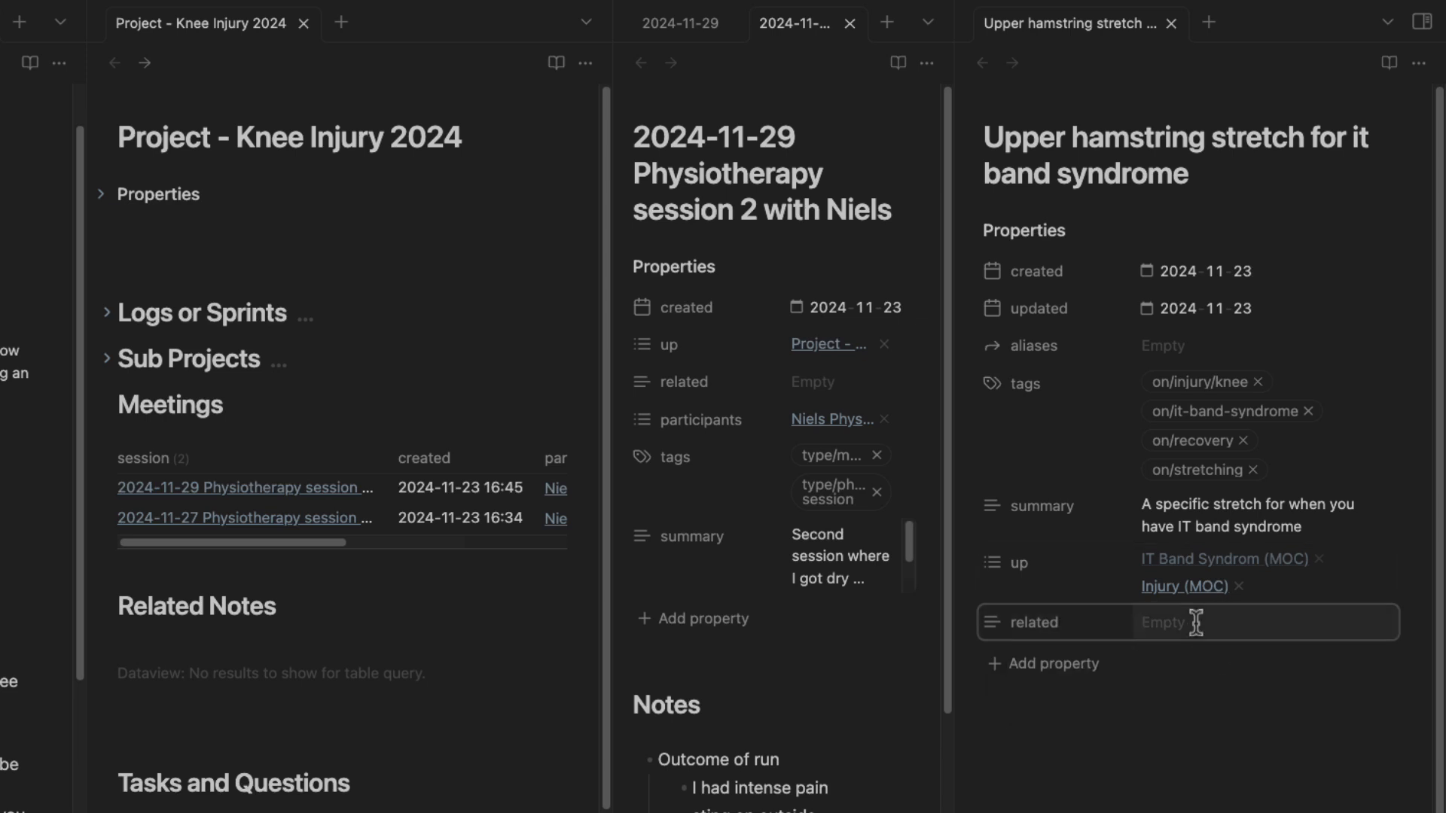
text([[Project)
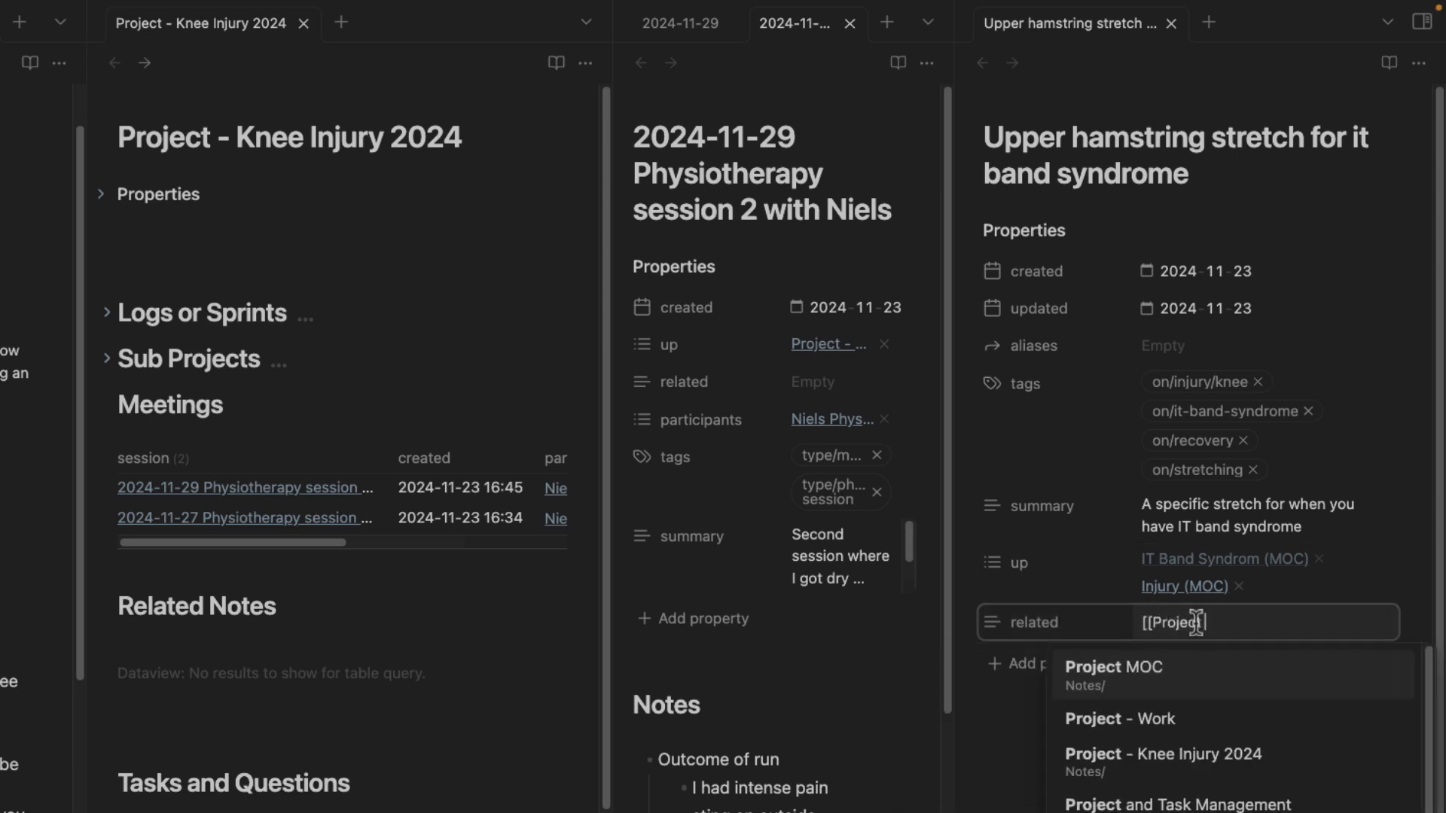
click(1213, 756)
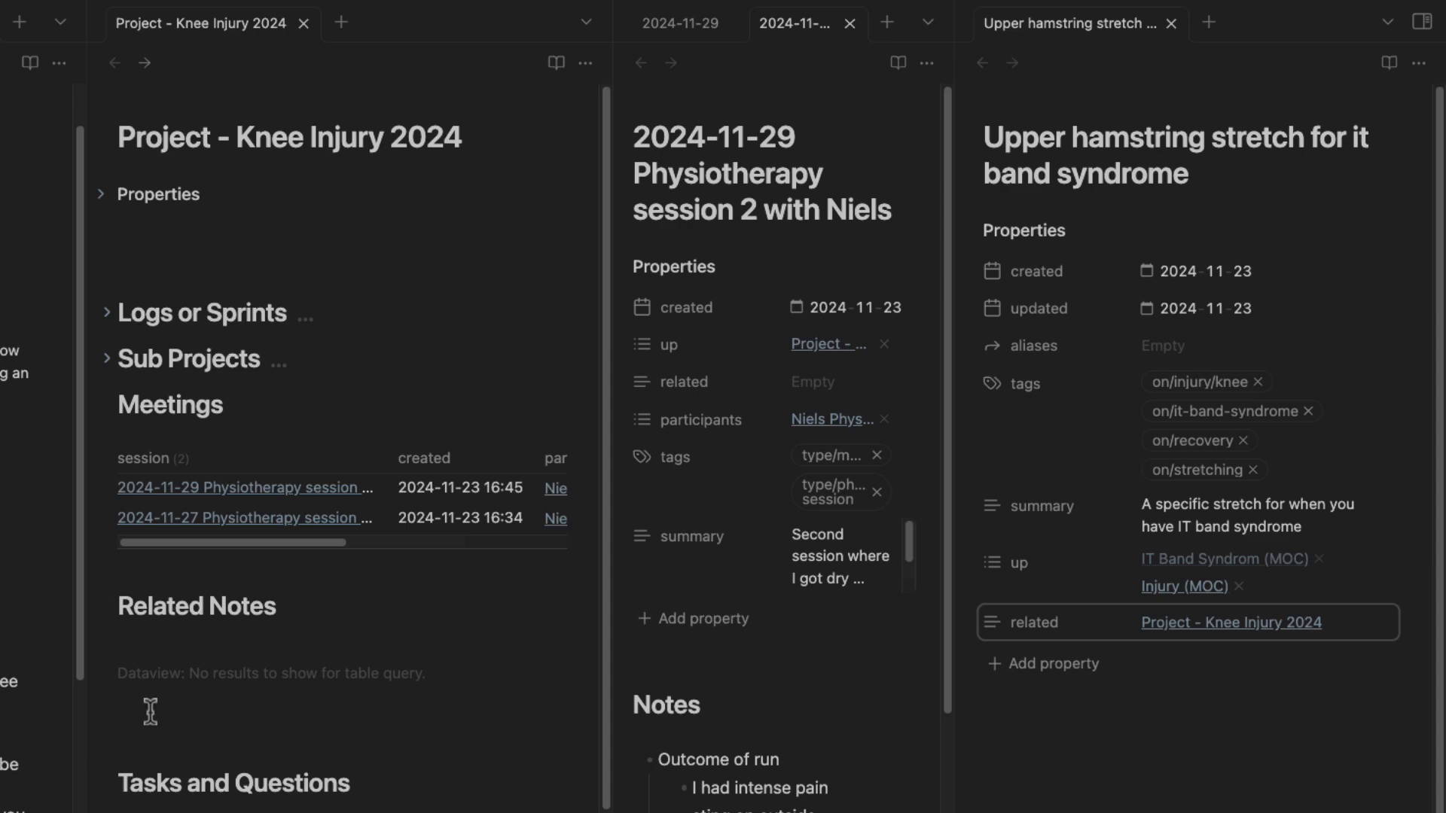
In the project's Related Notes dataview query, start a new OR line before the closing parenthesis of the WHERE group.
click(552, 663)
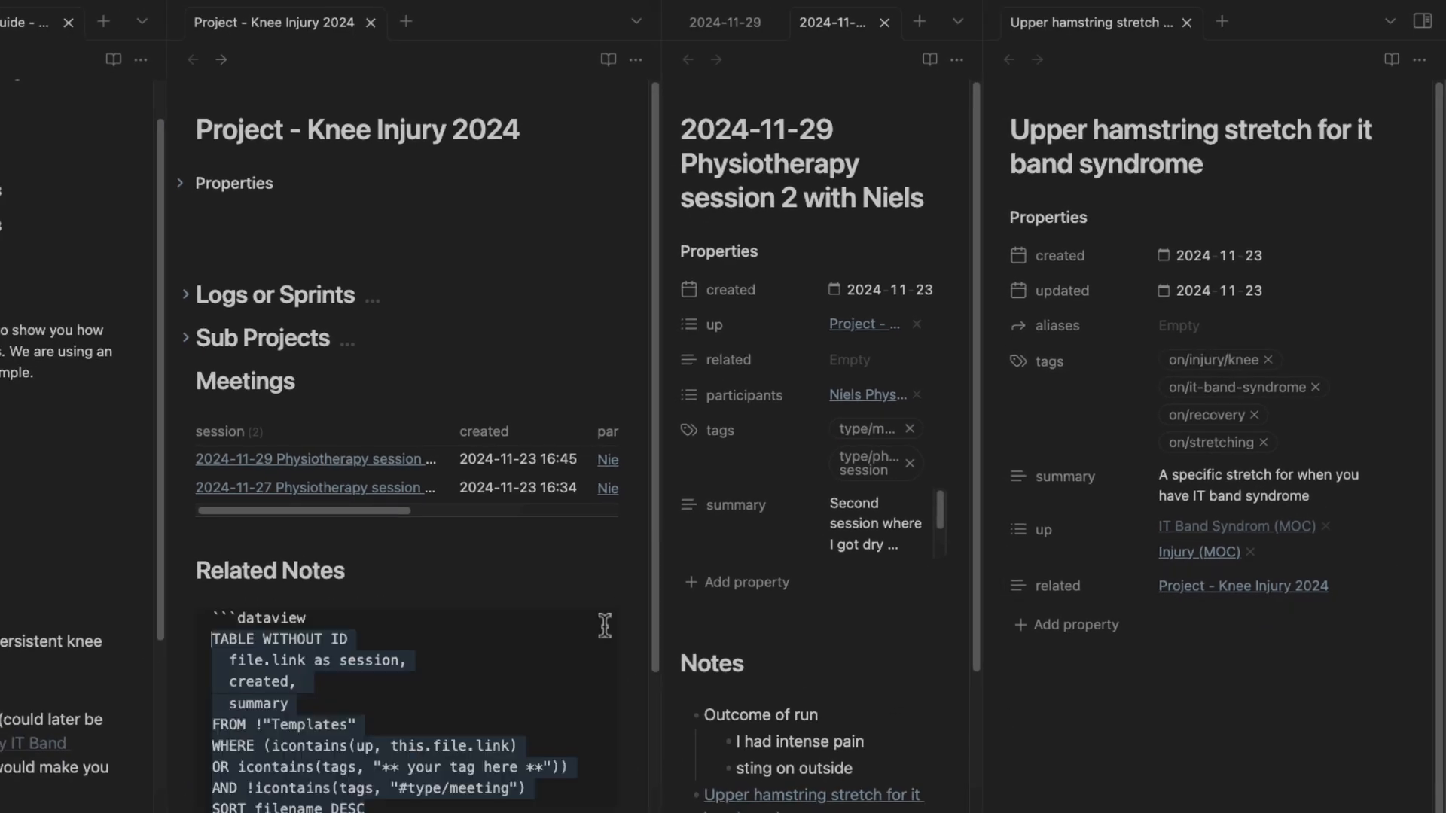
click(474, 767)
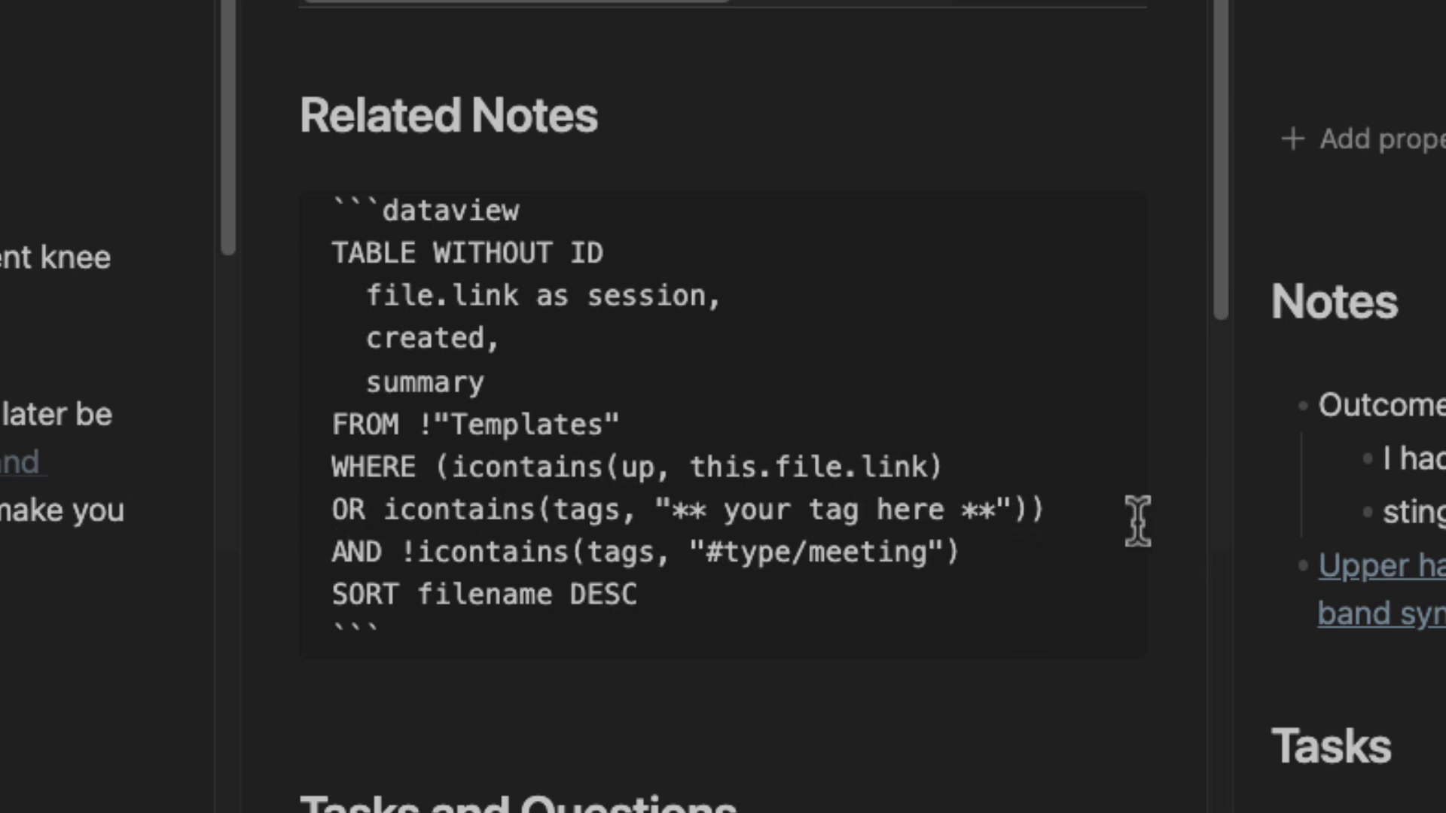
click(1030, 509)
key(Return)
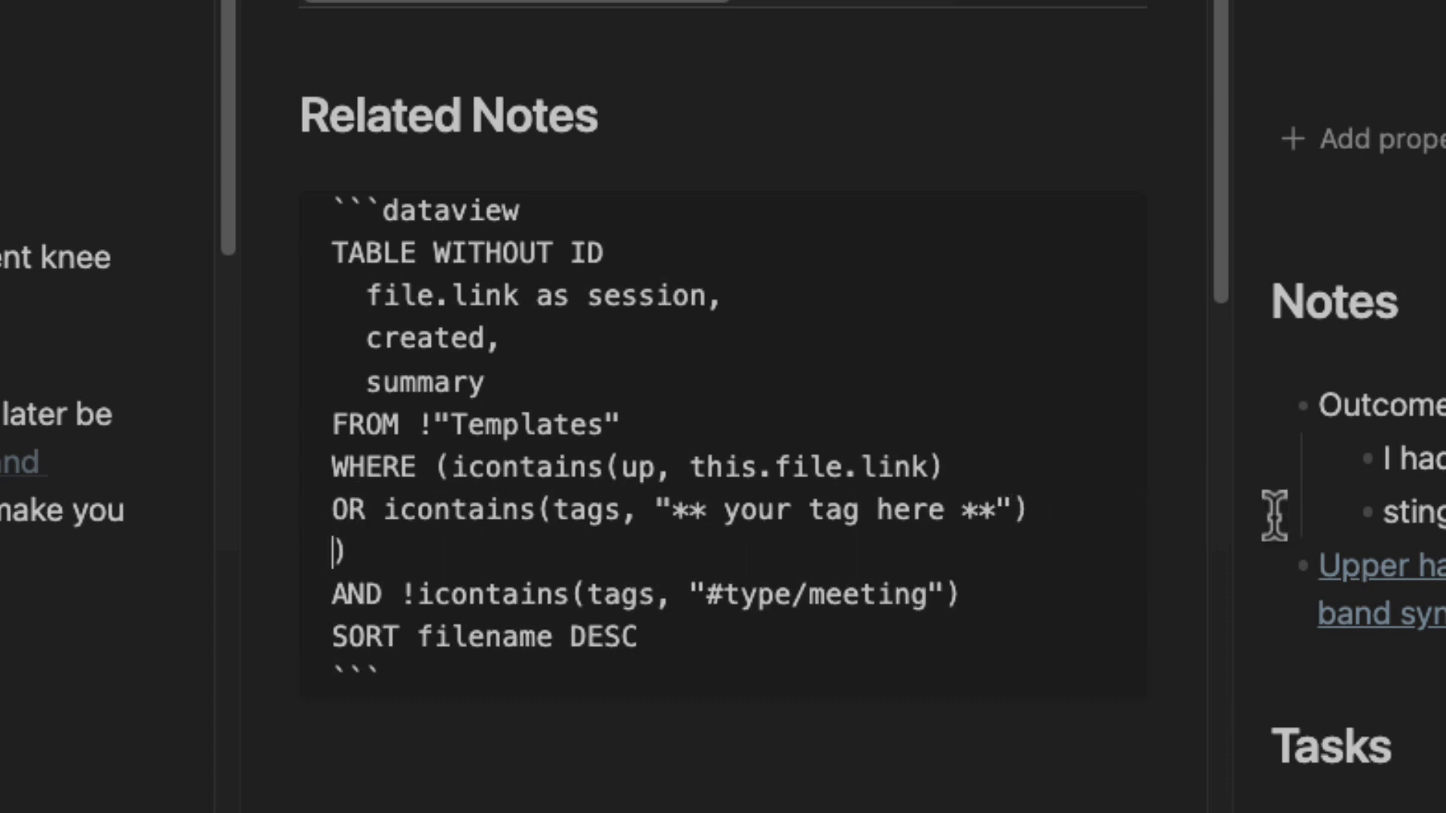
text(OR)
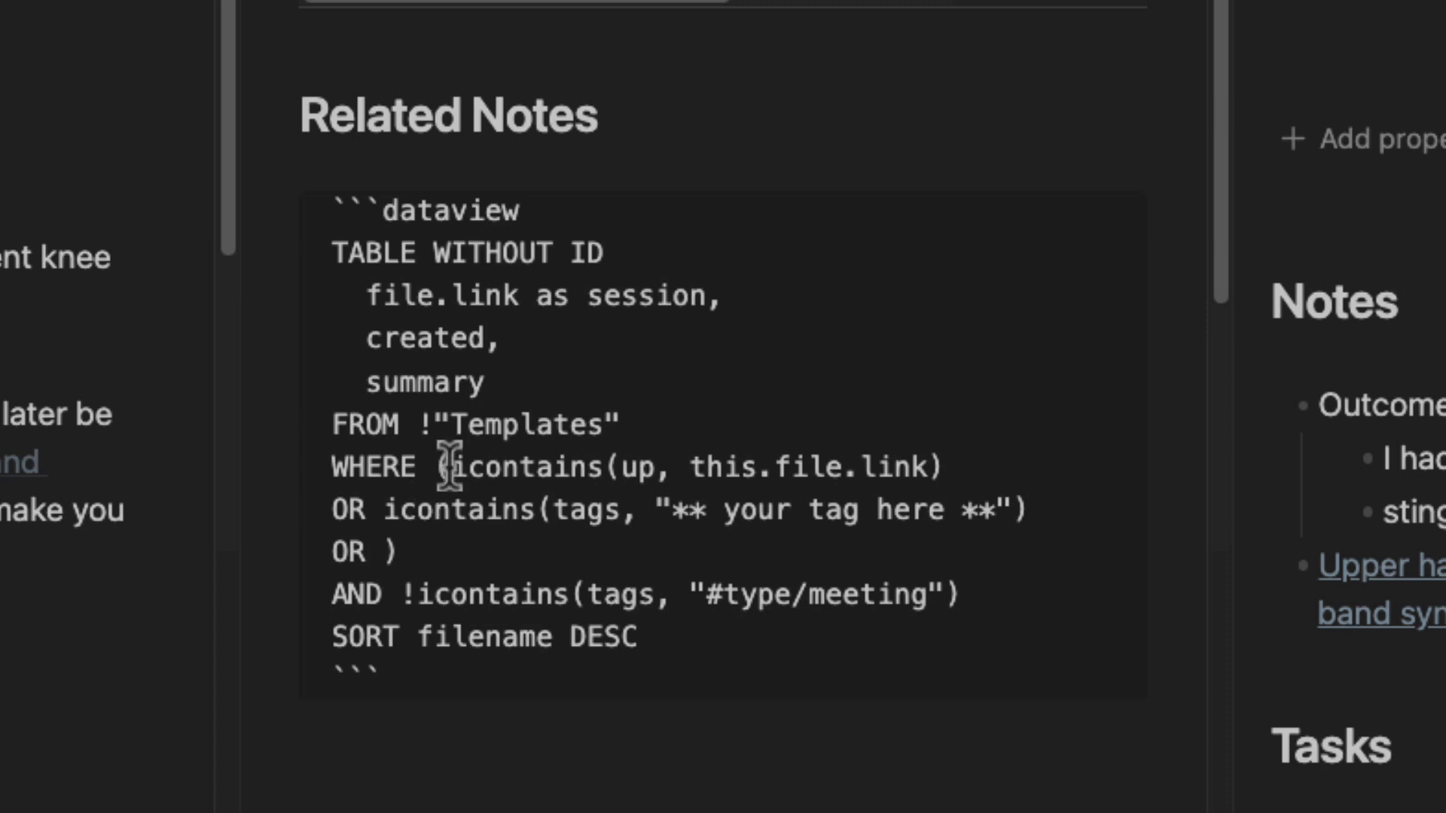
Complete the new OR line as icontains(related, this.file.link), reusing the "up" condition, and render the Related Notes query.
mouse_move(452, 467)
mouse_down()
mouse_move(941, 467)
mouse_move(452, 470)
mouse_up()
key(ctrl+c)
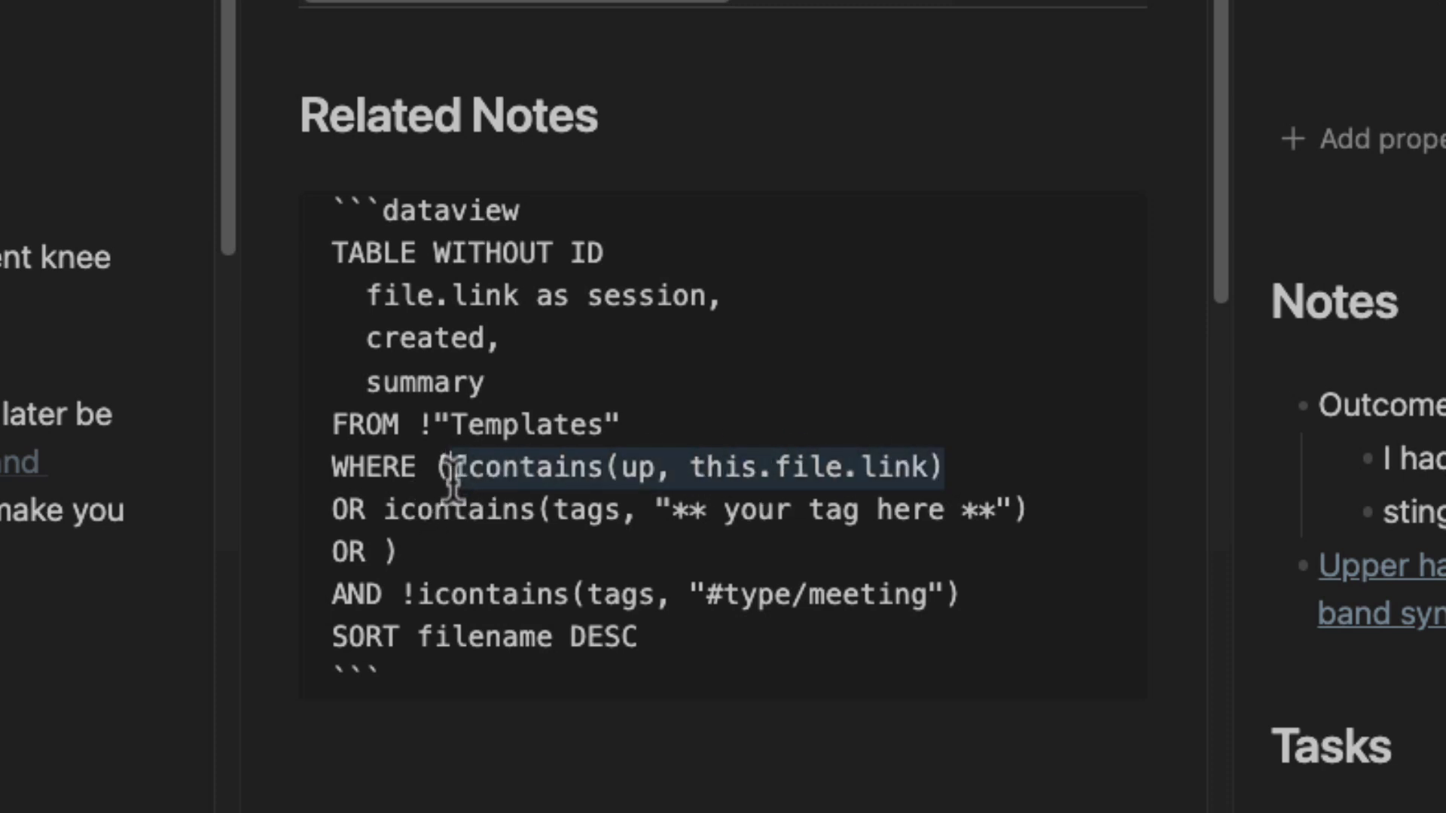
click(385, 554)
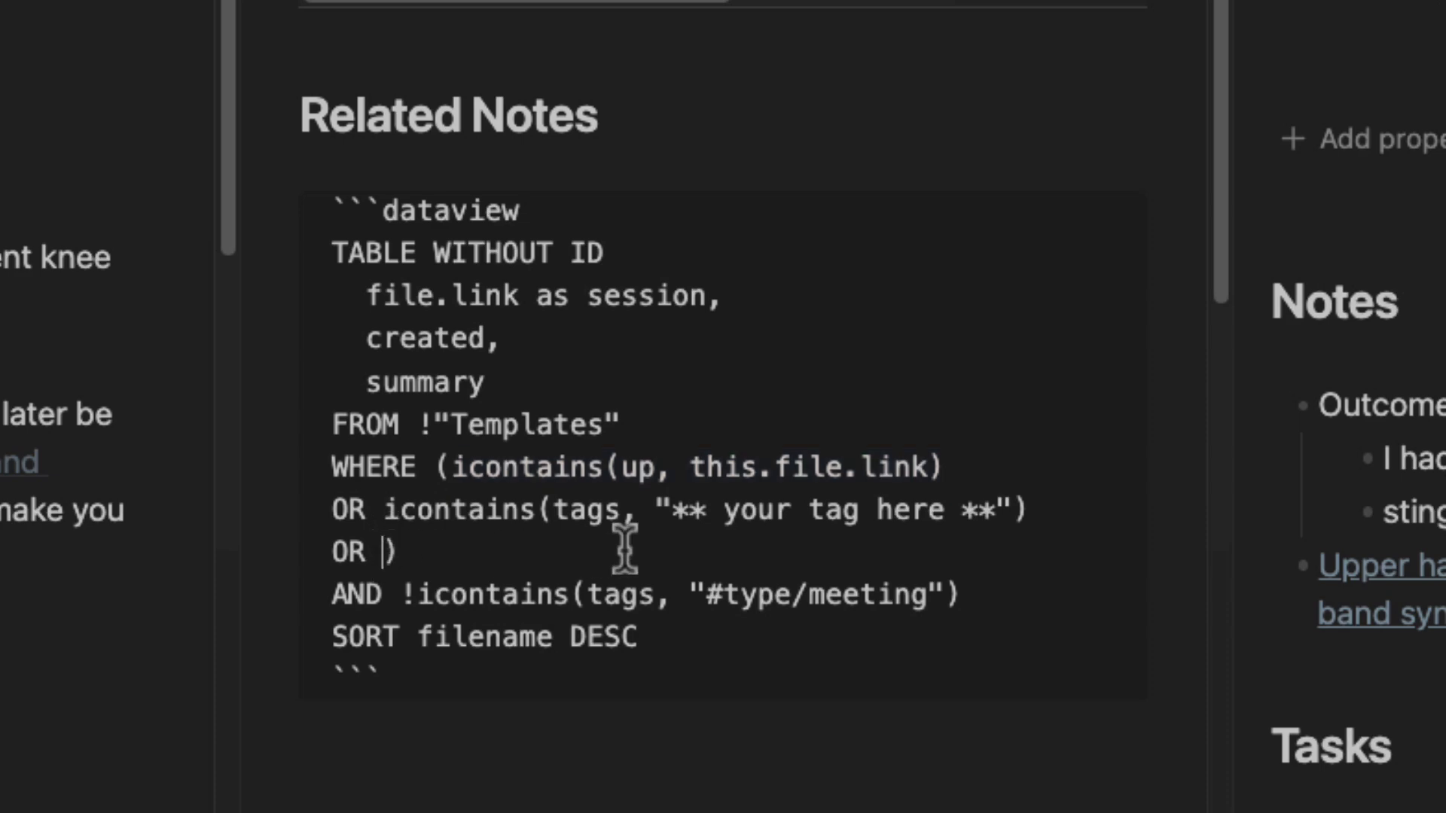
key(ctrl+v)
double_click(578, 556)
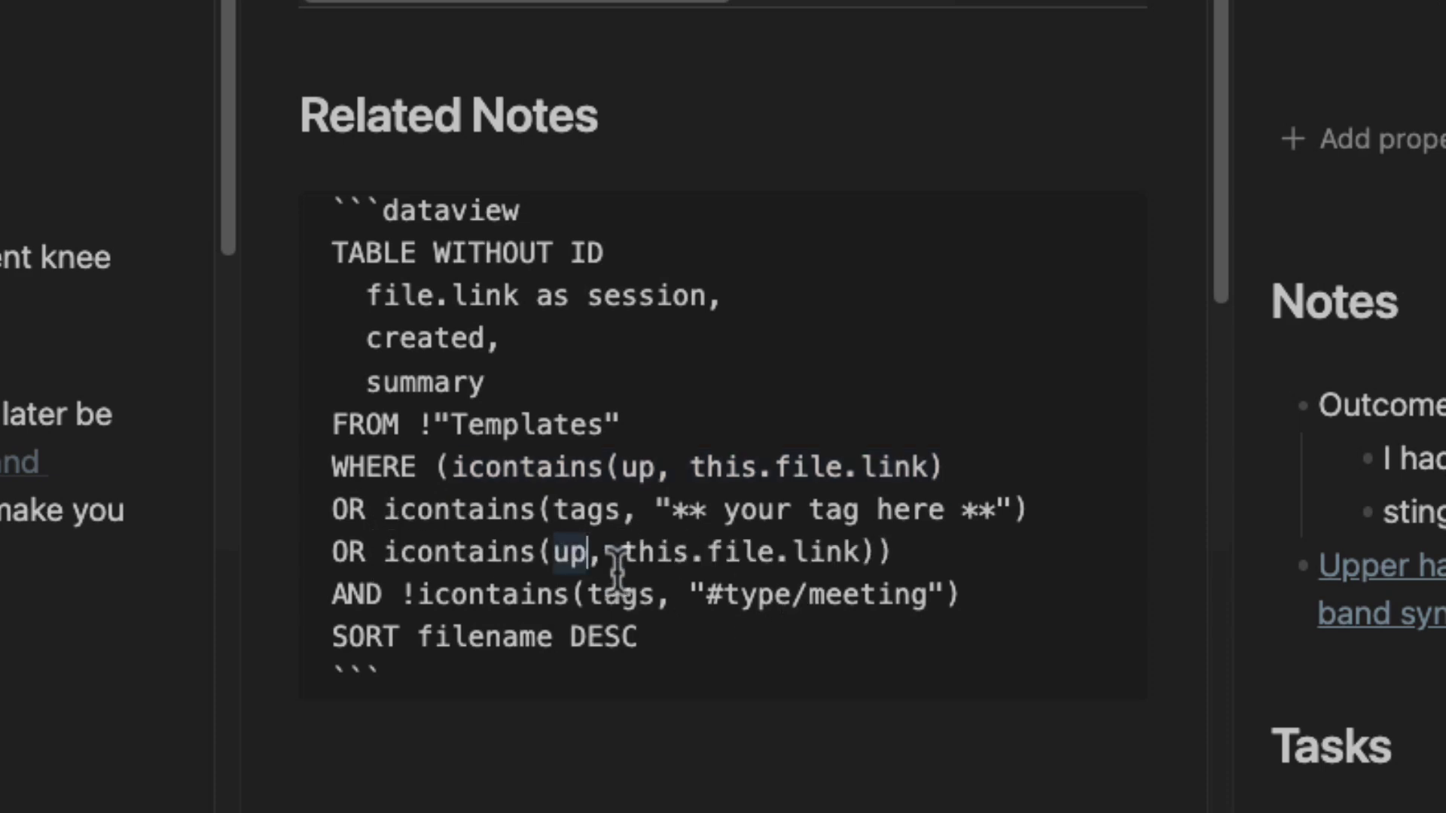
text(related)
key(End)
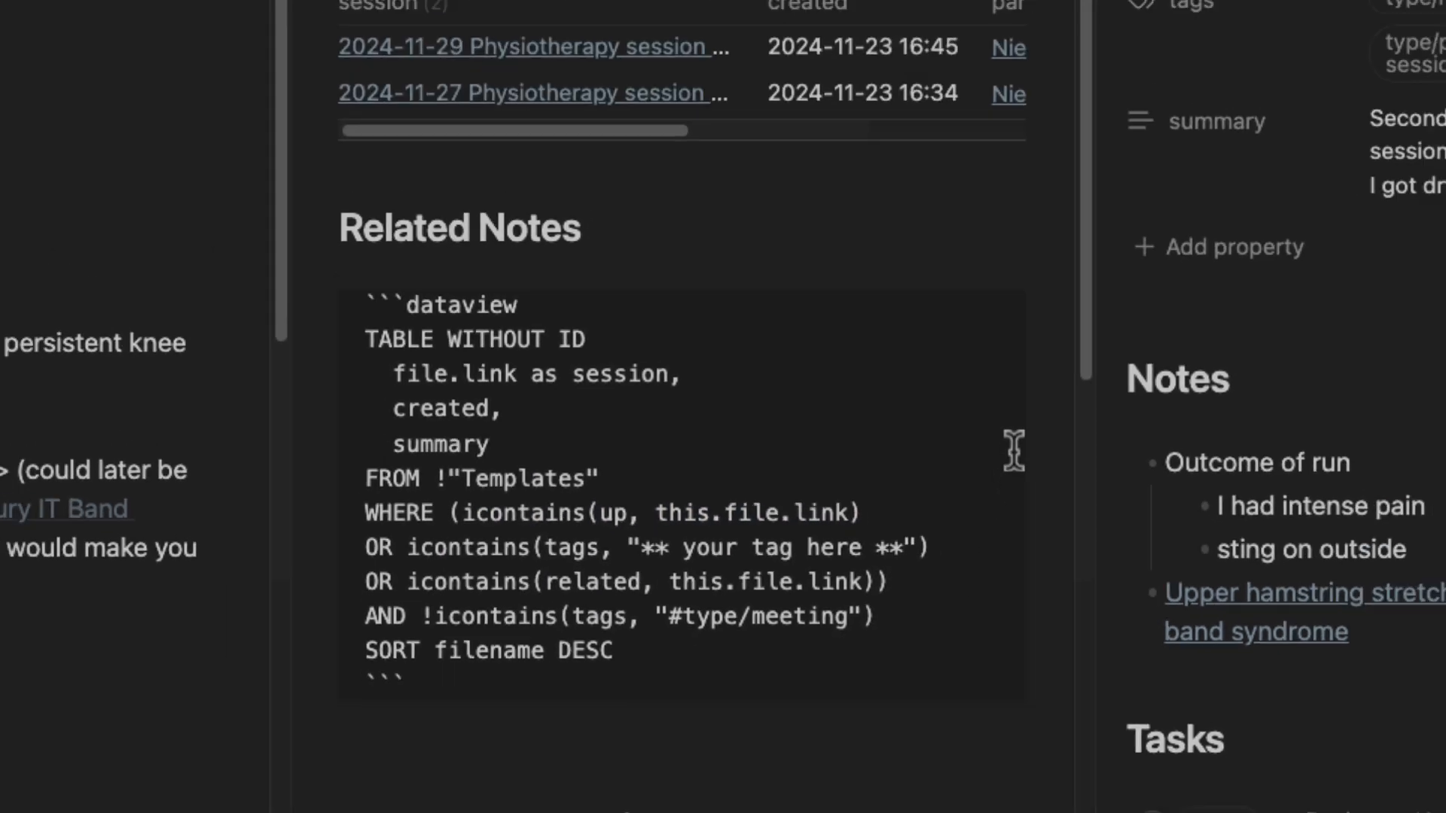
click(968, 230)
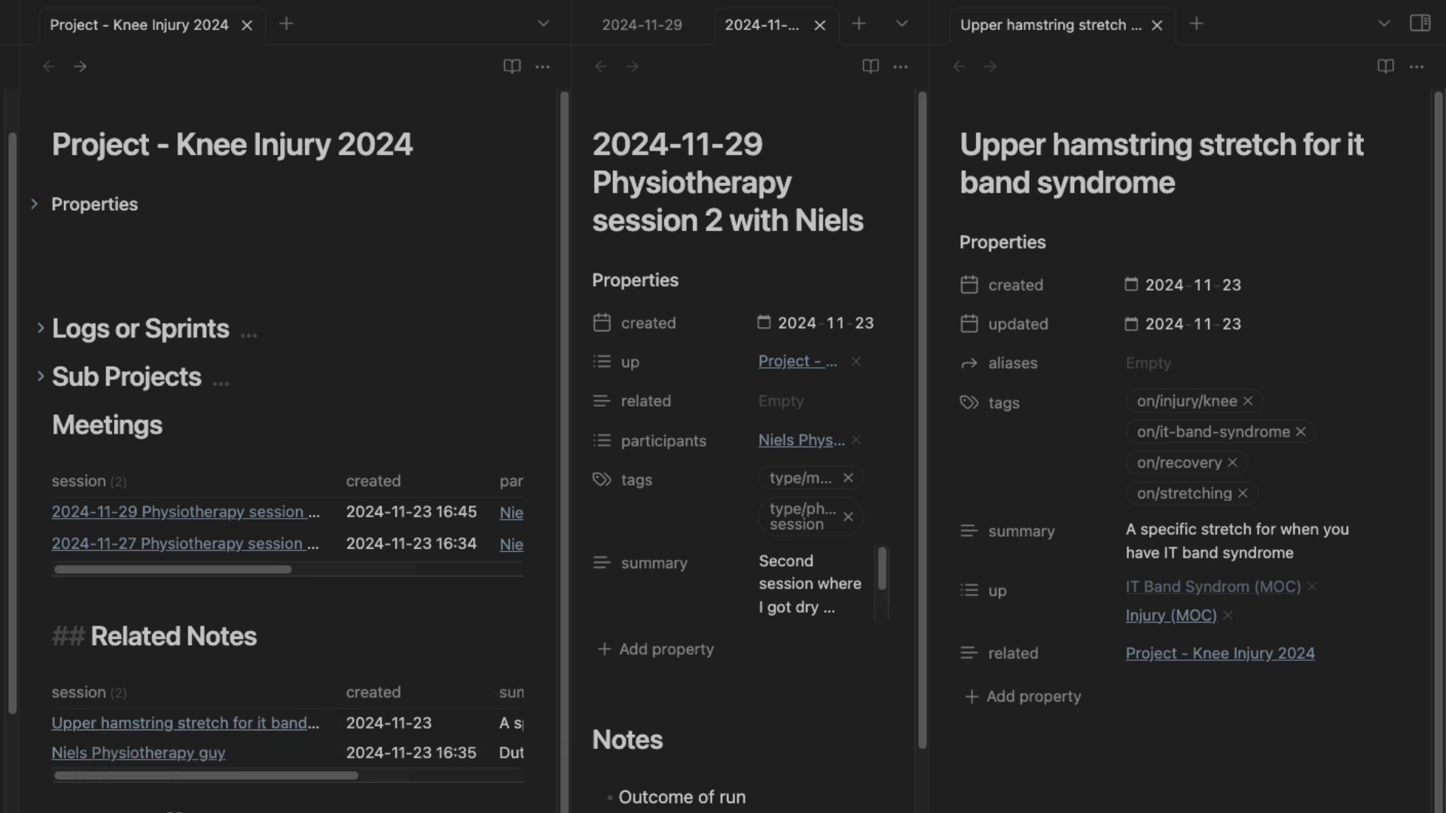
Widen the physiotherapy session pane and collapse the project note's Meetings and Tasks and Questions sections.
drag(220, 779, 3, 795)
drag(927, 400, 1059, 623)
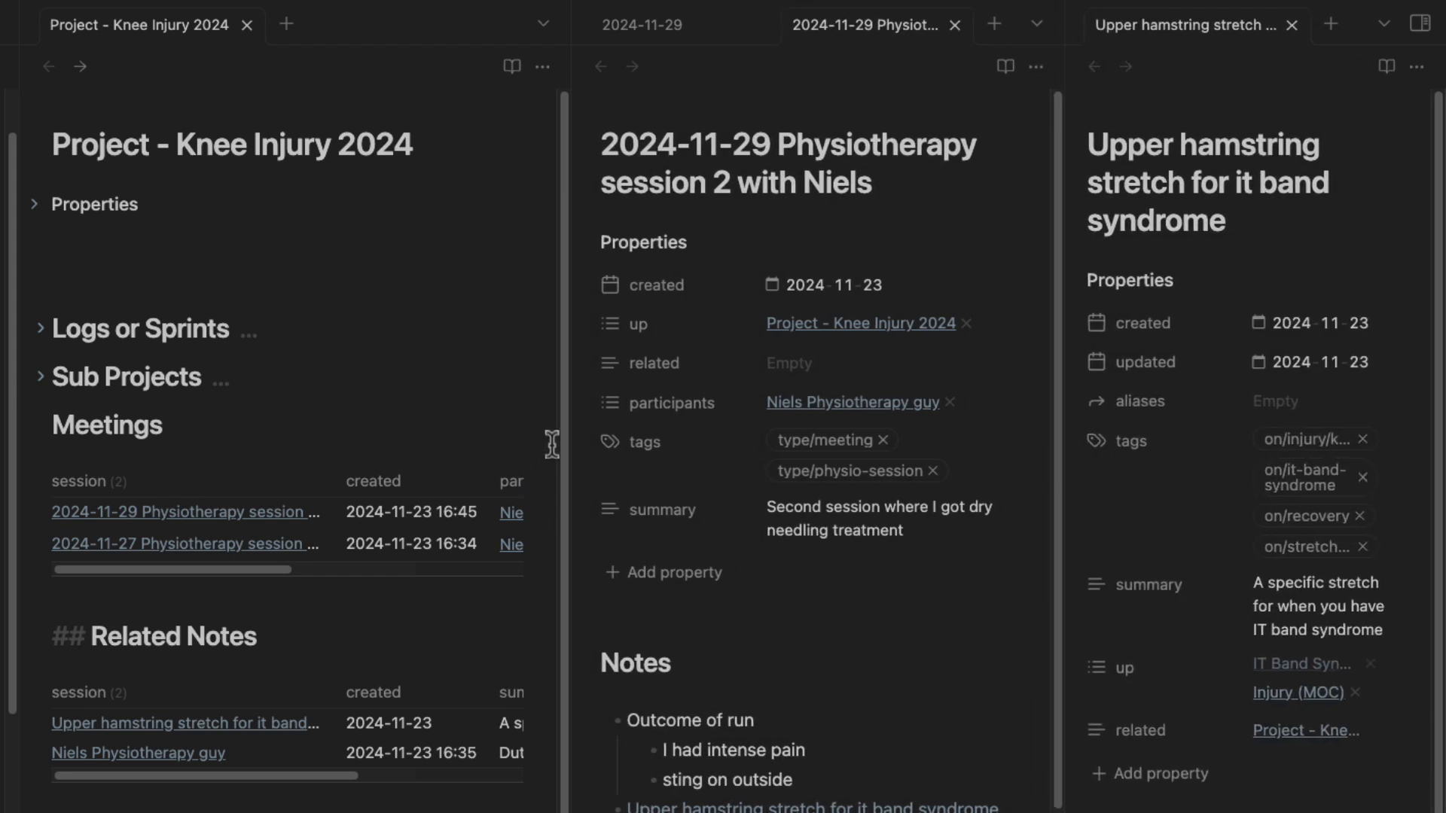
click(41, 426)
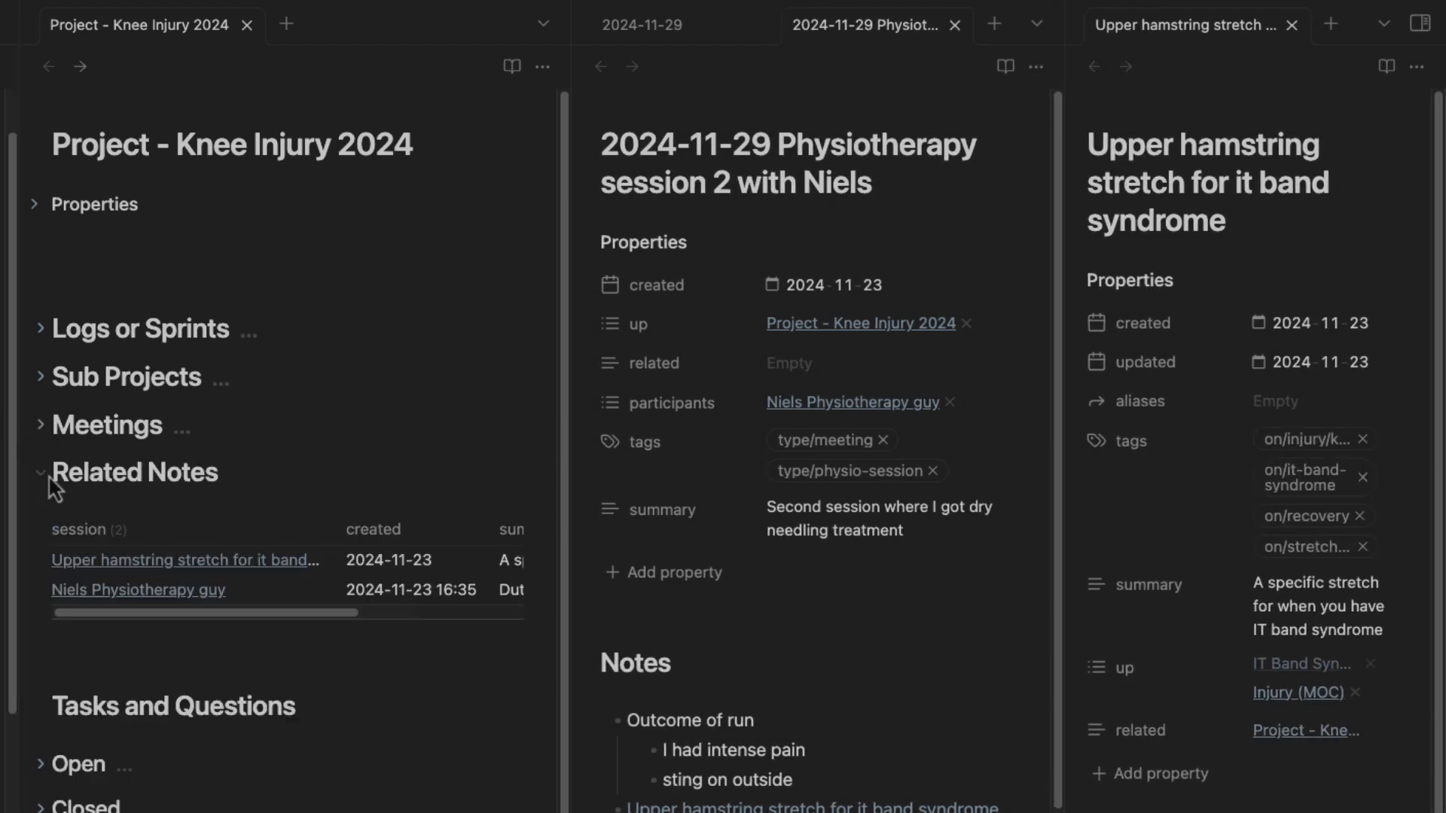
click(43, 705)
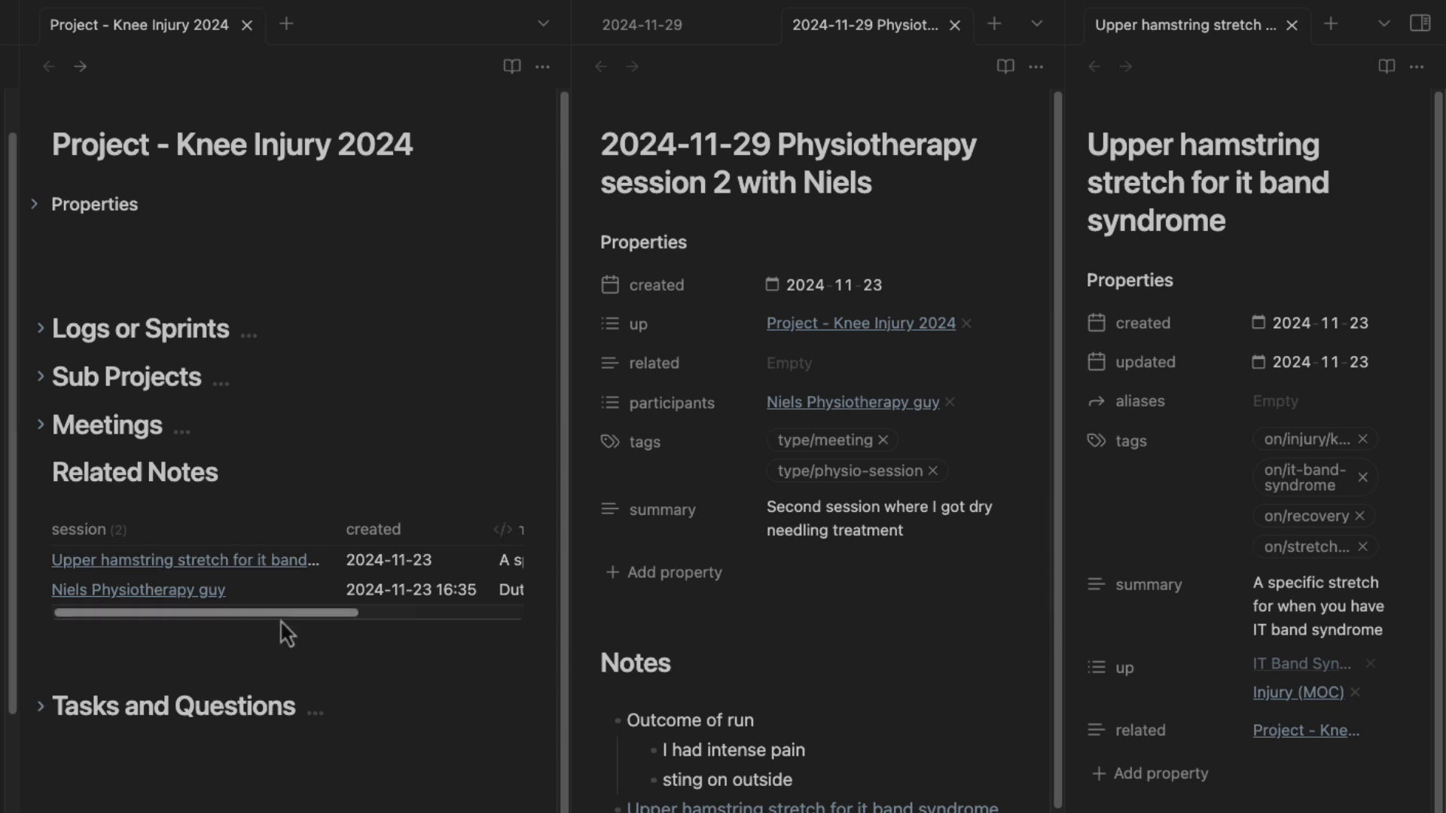
Examine the columns and linked notes in the Related Notes table of the Project - Knee Injury 2024 note.
drag(280, 615, 15, 607)
drag(286, 619, 116, 613)
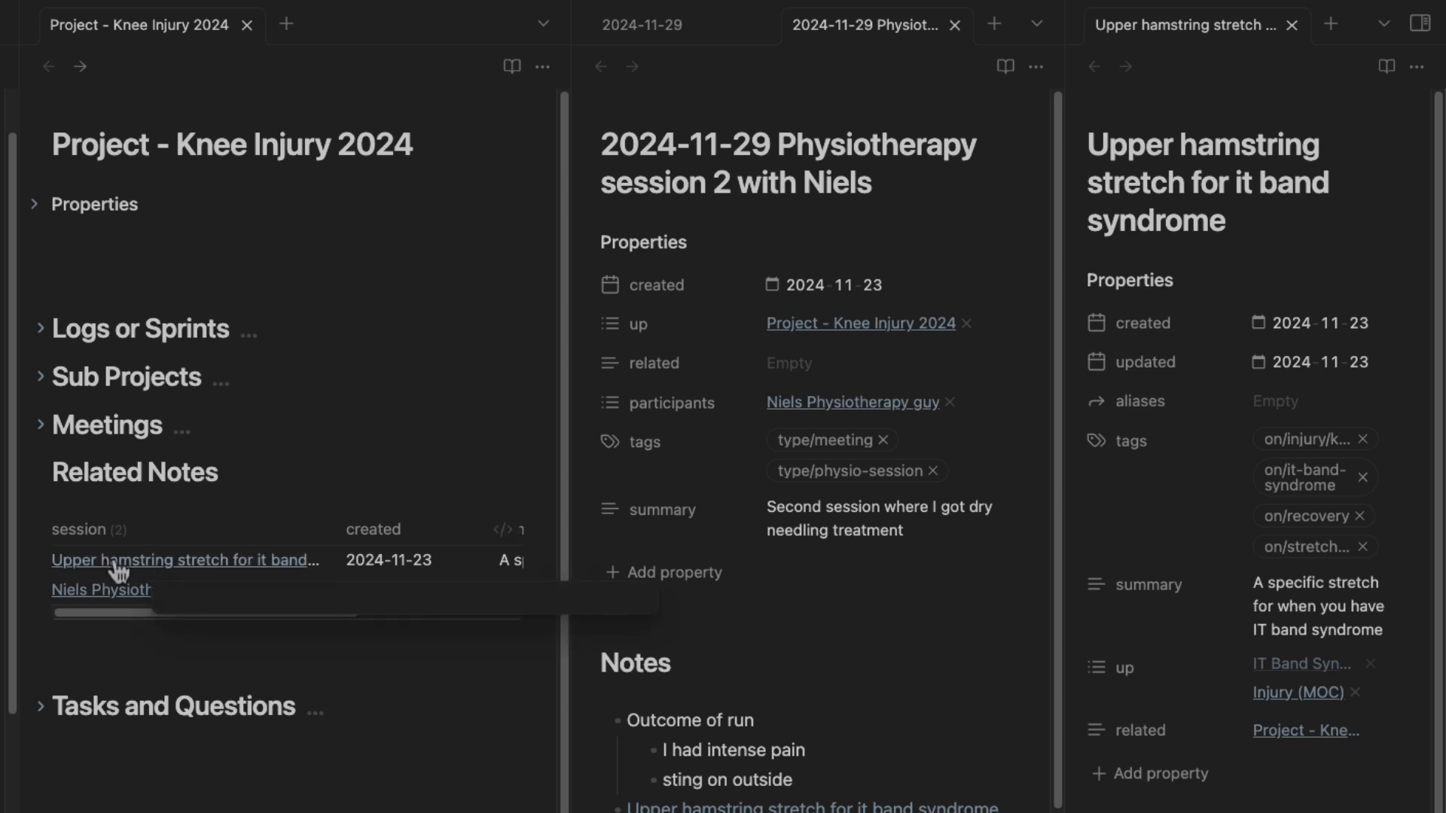
drag(60, 147, 432, 161)
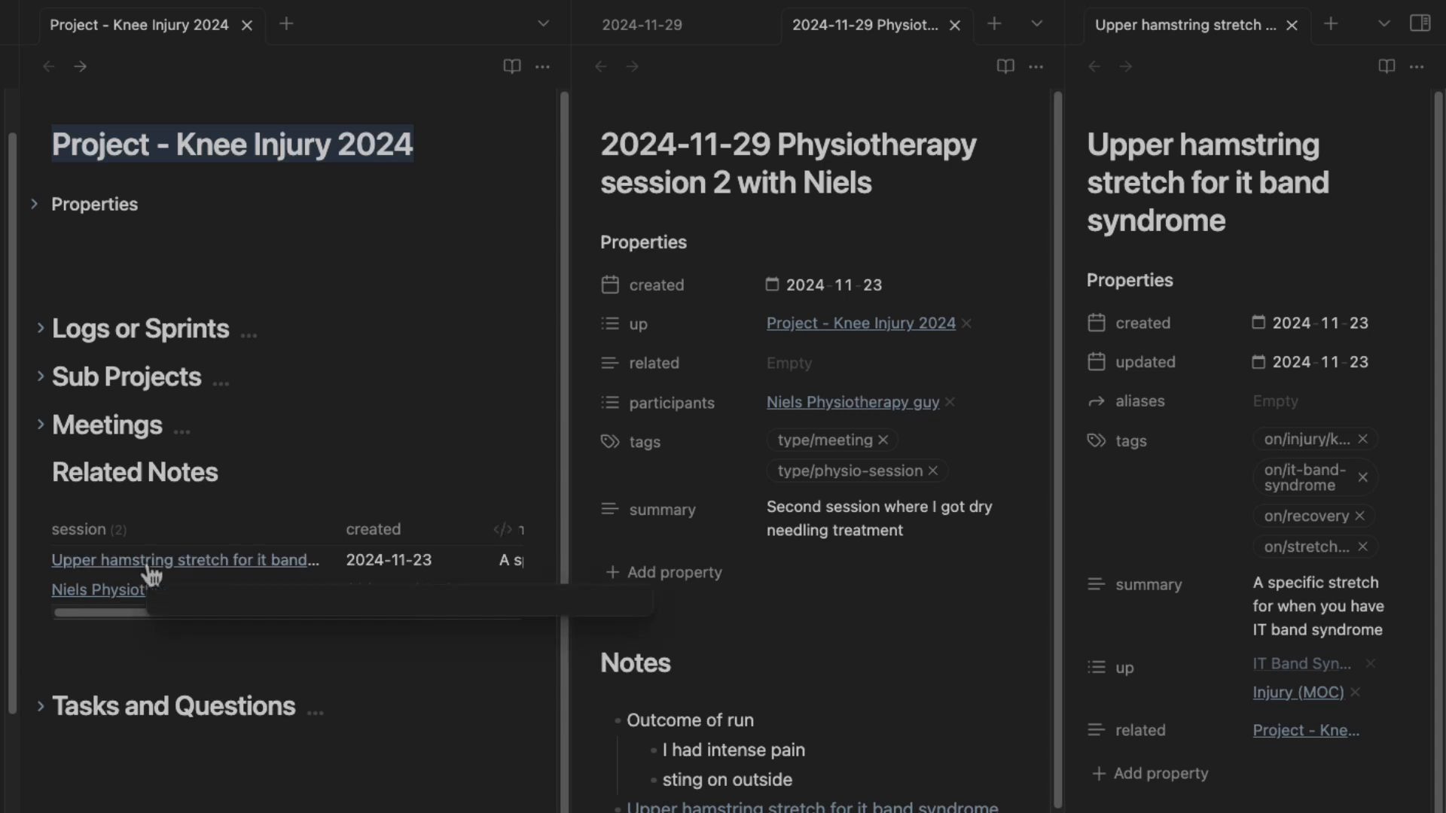
click(939, 713)
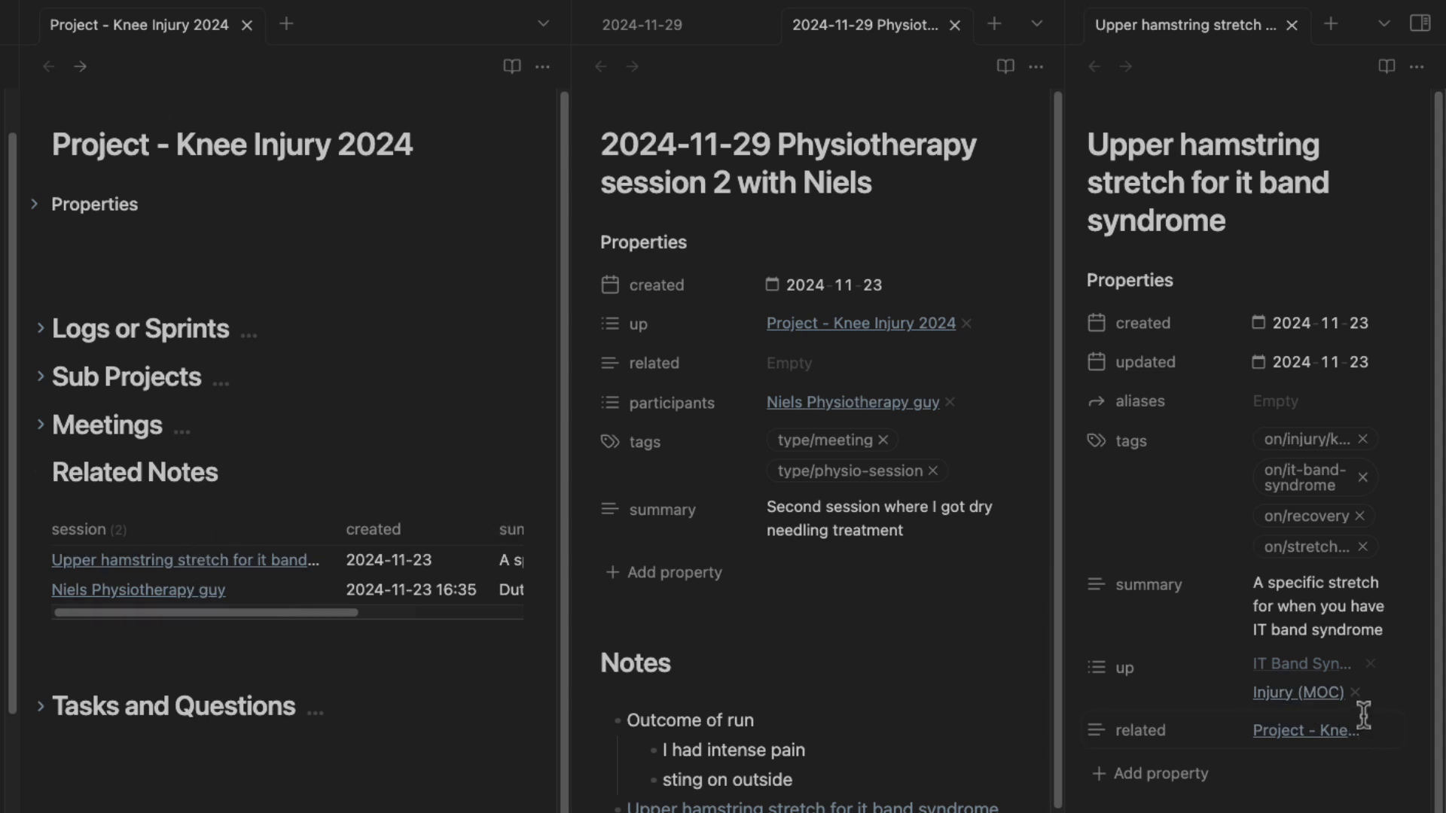
Create the IT Band Syndrom (MOC) note from the stretch note's "up" link and insert the area template into it.
click(1311, 672)
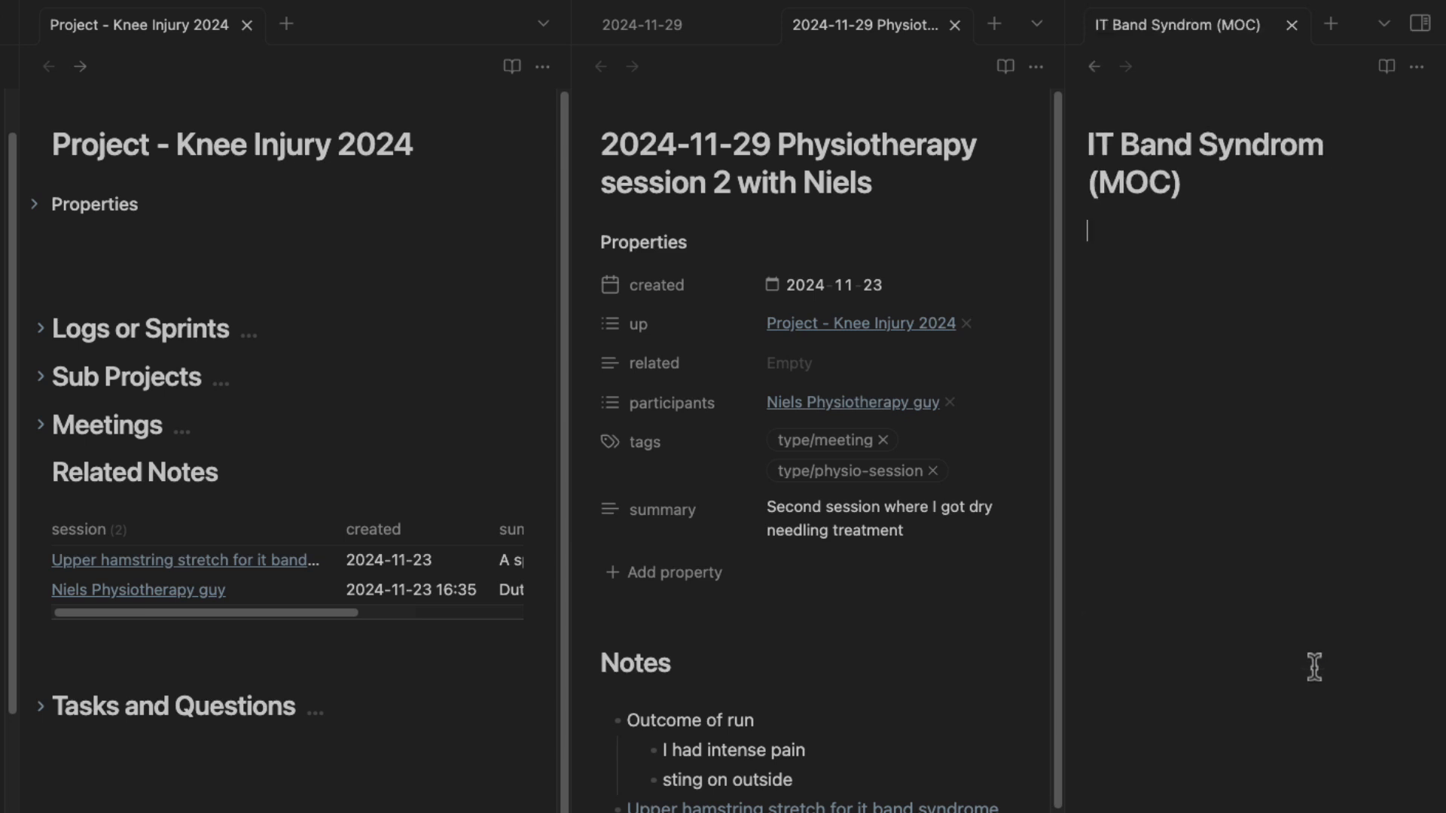
key(alt+e)
text(moc)
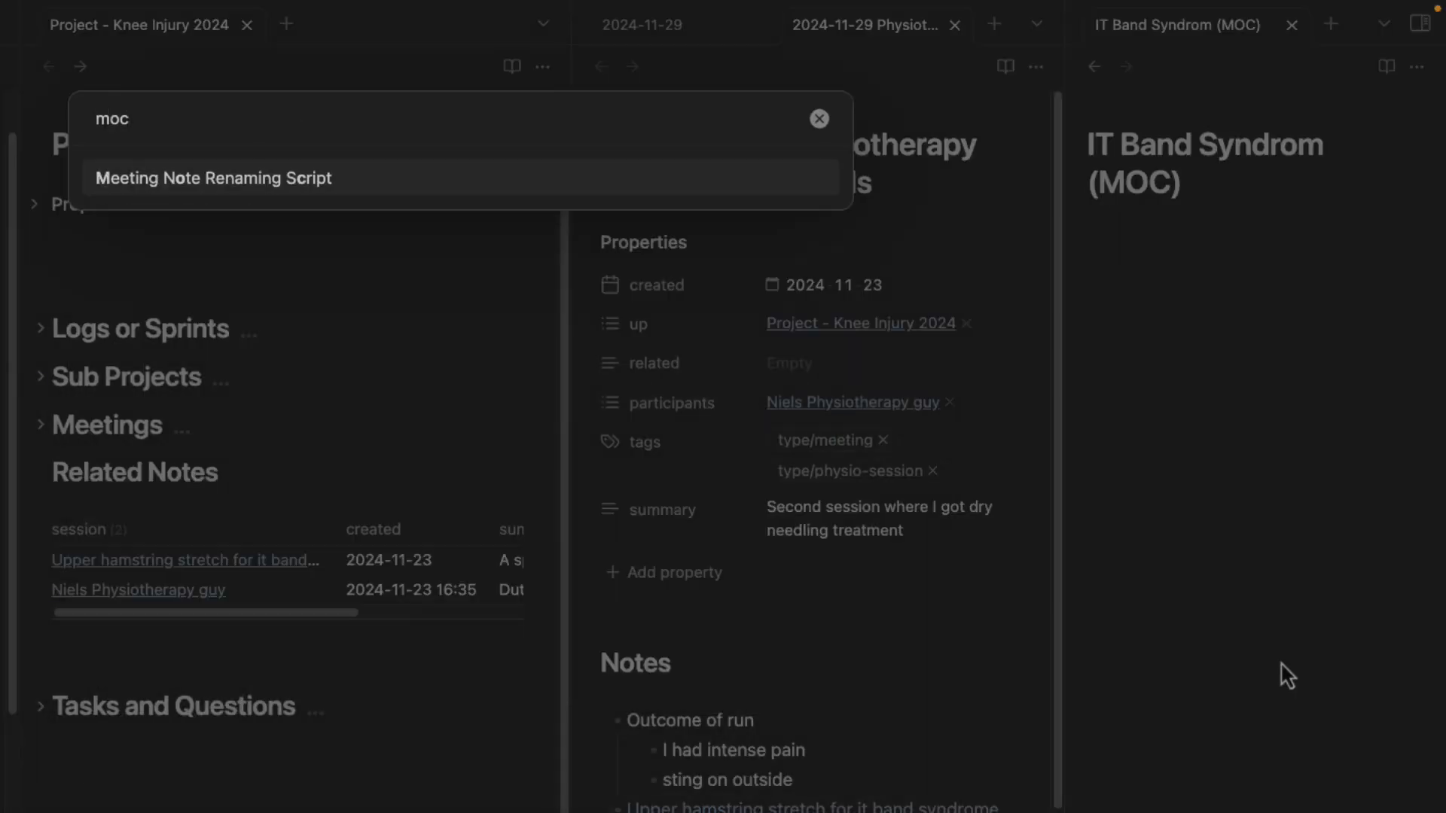
key(BackSpace)
key(BackSpace)
key(BackSpace)
text(are)
key(Return)
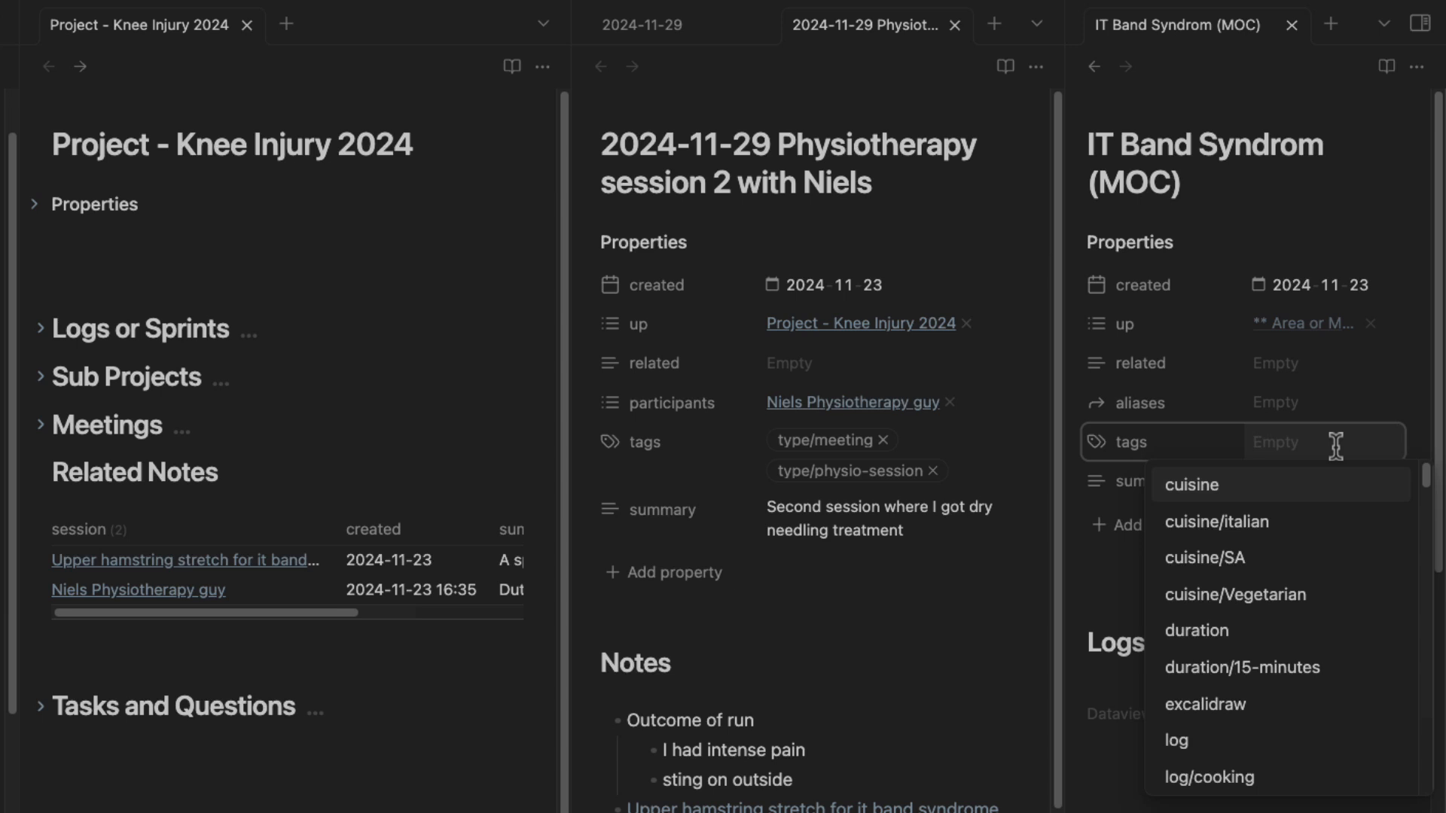
Tag the IT Band Syndrom (MOC) note type/MOC and set its related property to a link to Project - Knee Injury 2024.
text(#type/MOC)
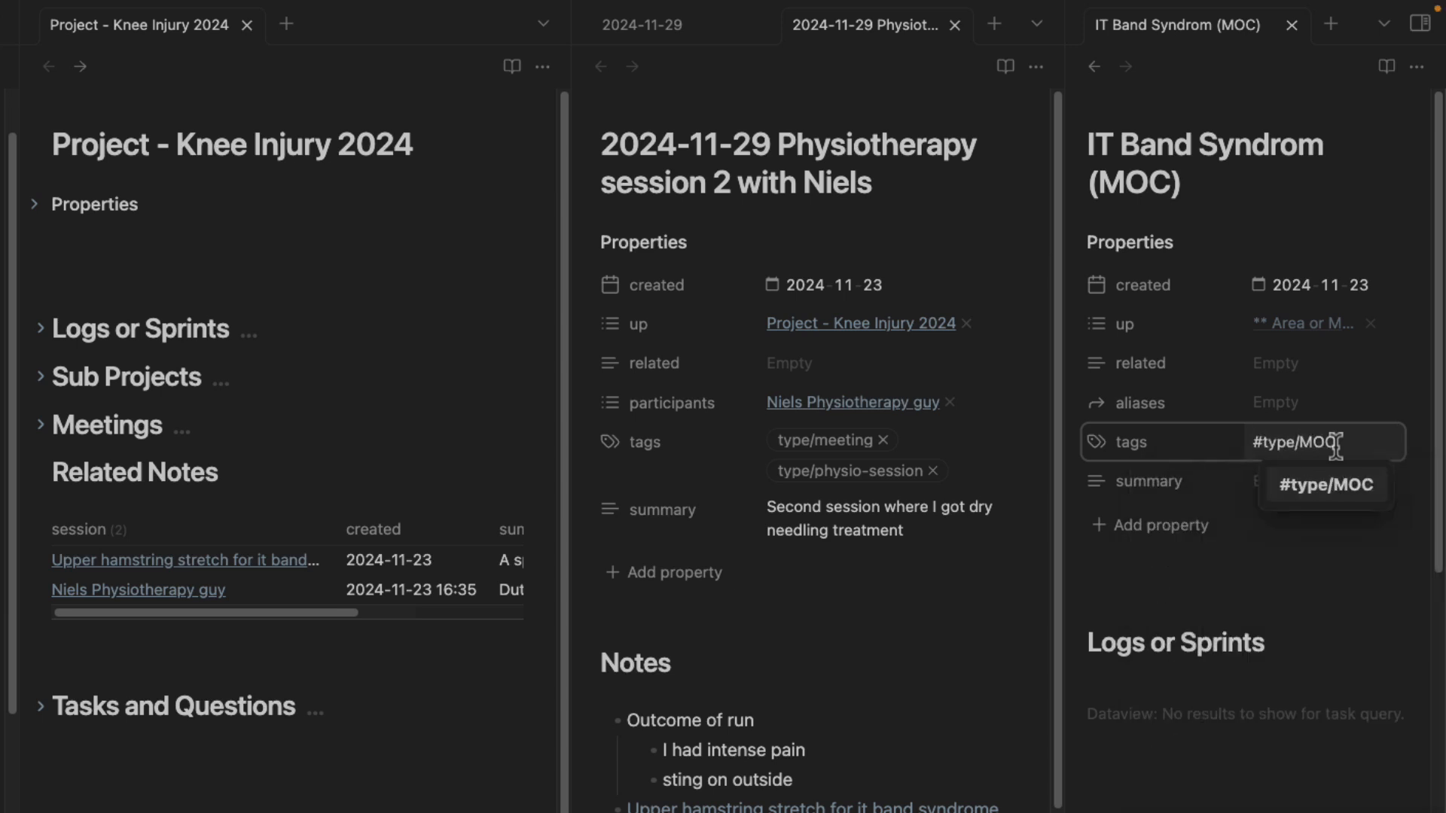
key(Return)
click(1272, 367)
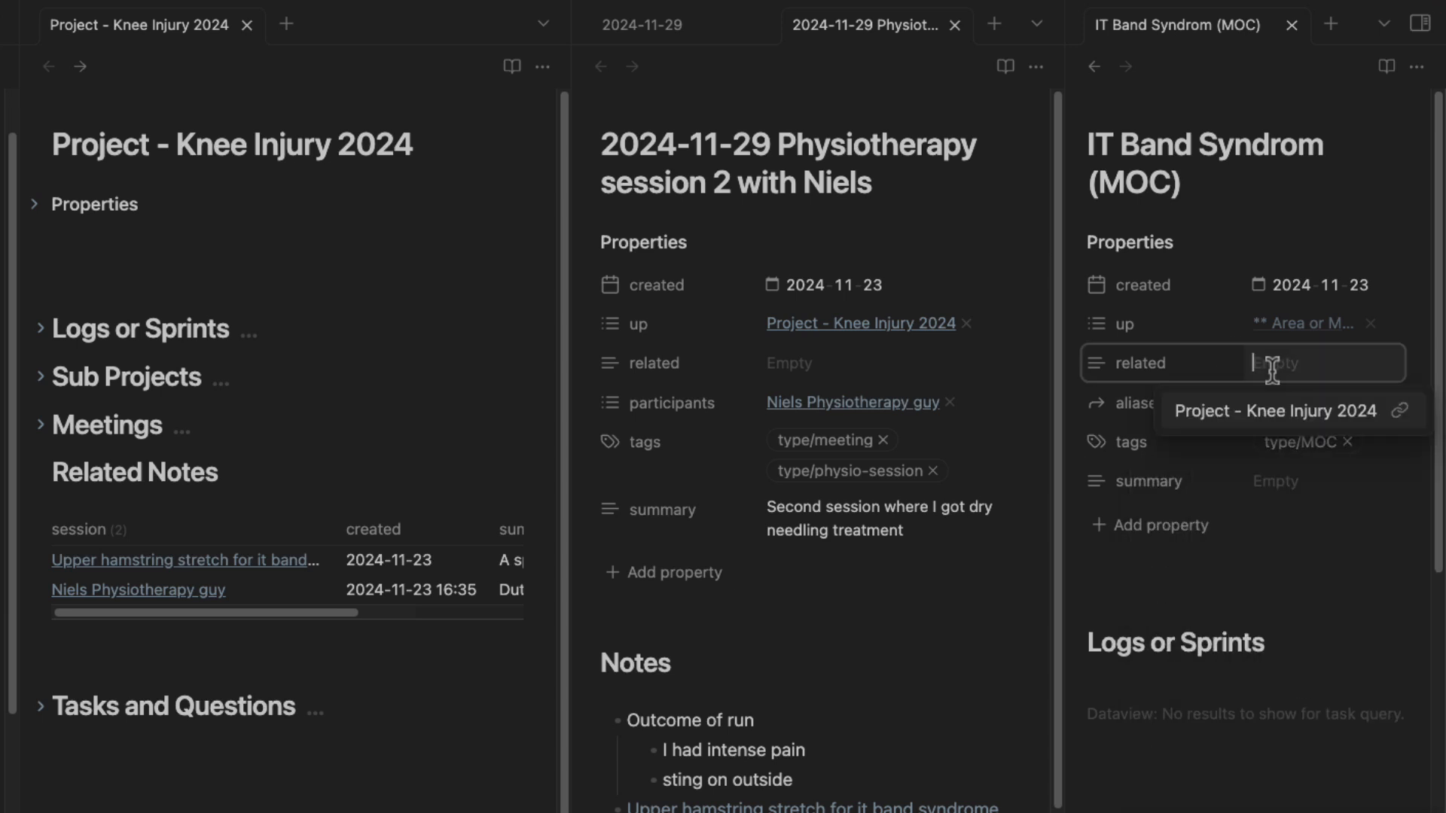
text([[Project- kne)
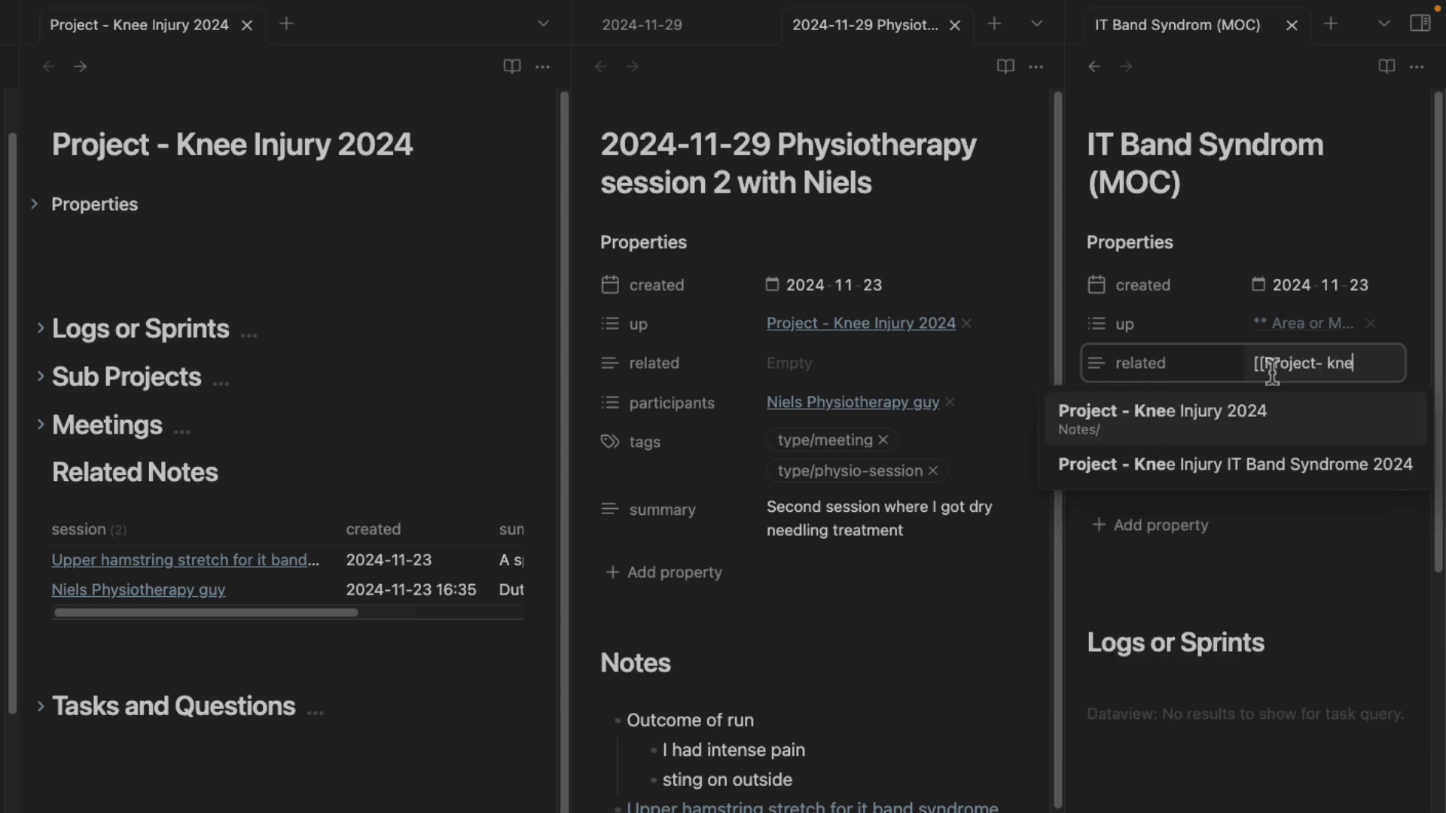
key(Return)
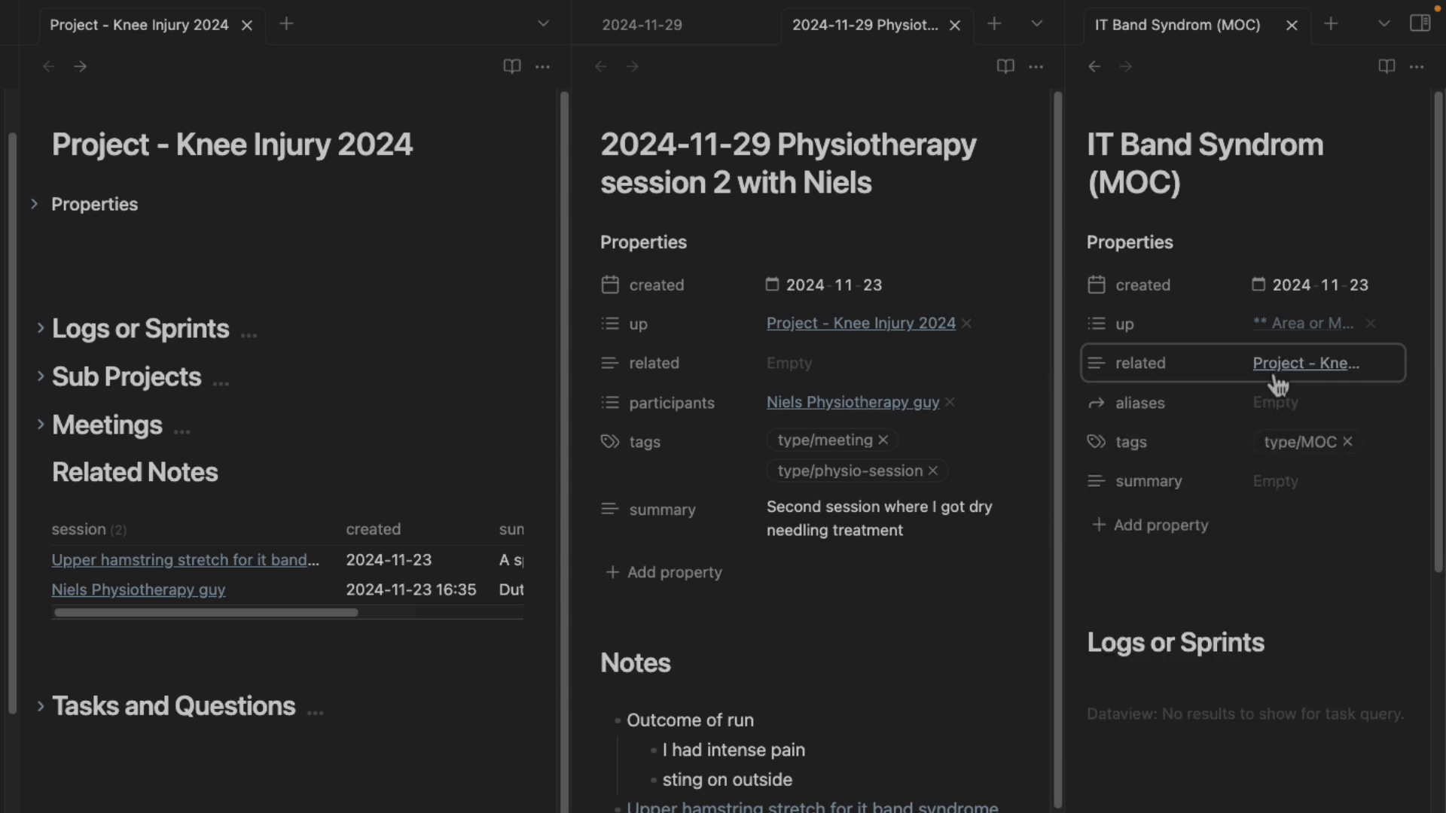
Set the MOC note's summary to "MOC for all it band syndrome related content" and check its entry in the project's Related Notes table.
click(1293, 490)
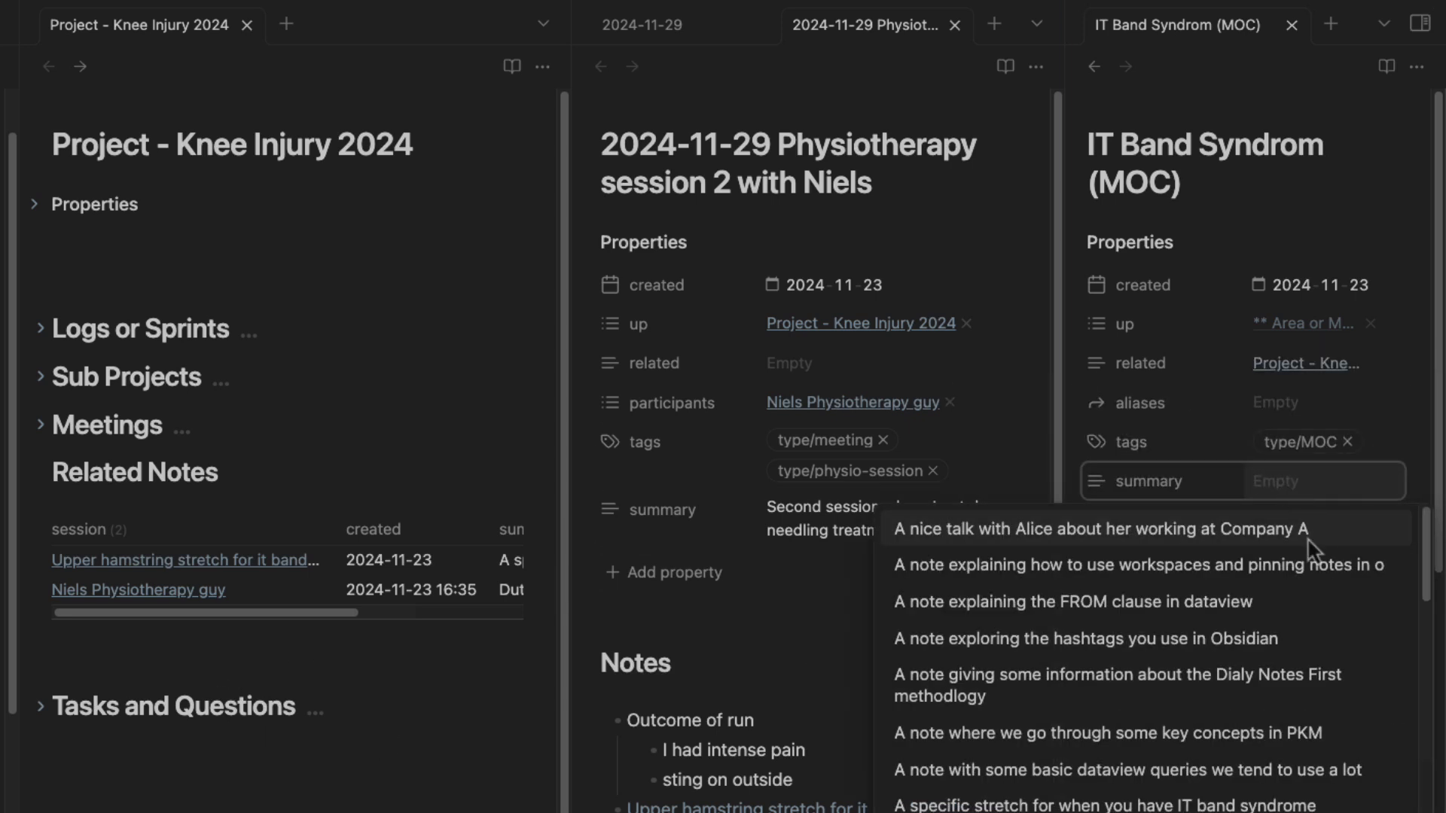
text(MOC for all)
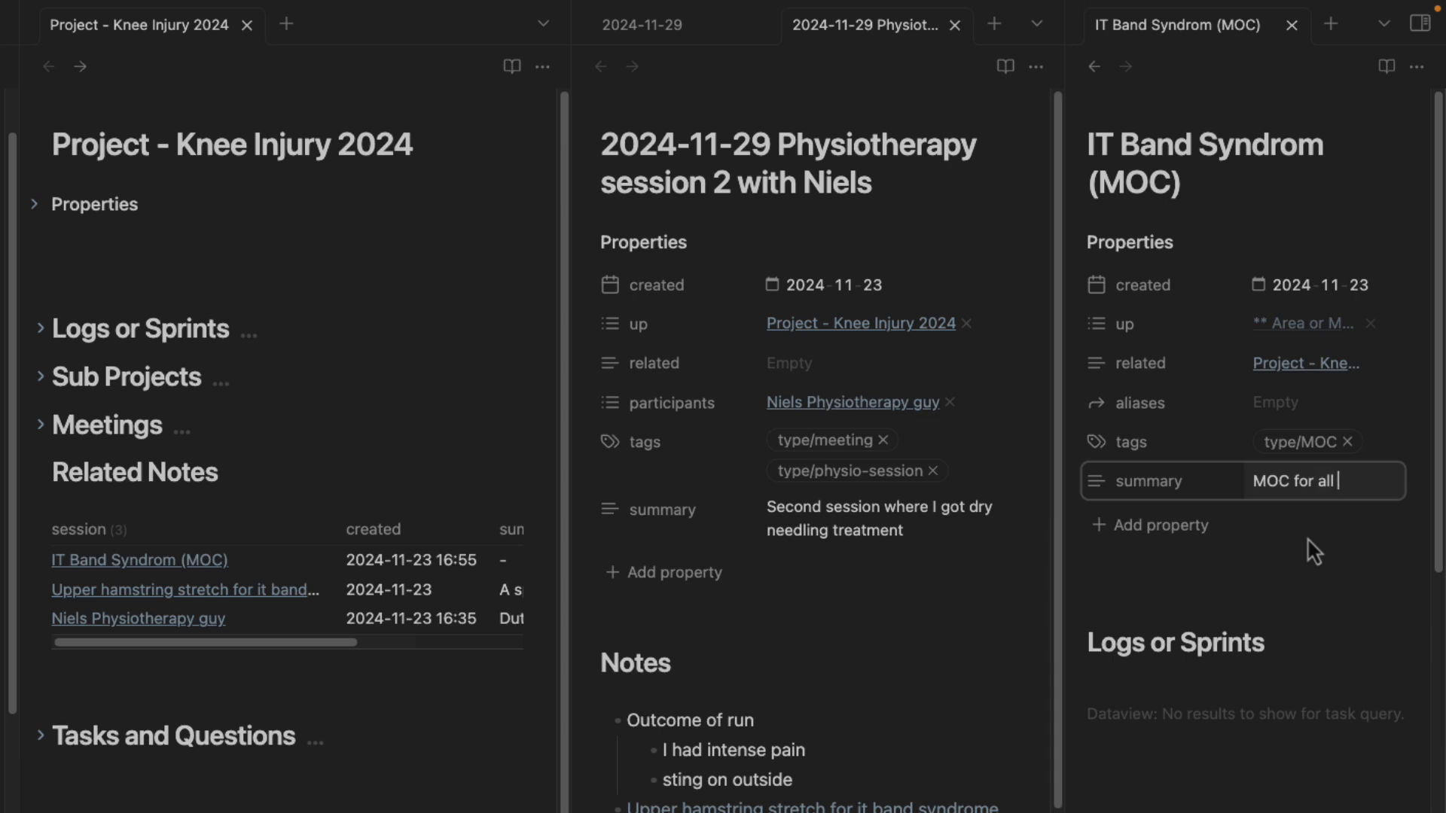
text( it band sy)
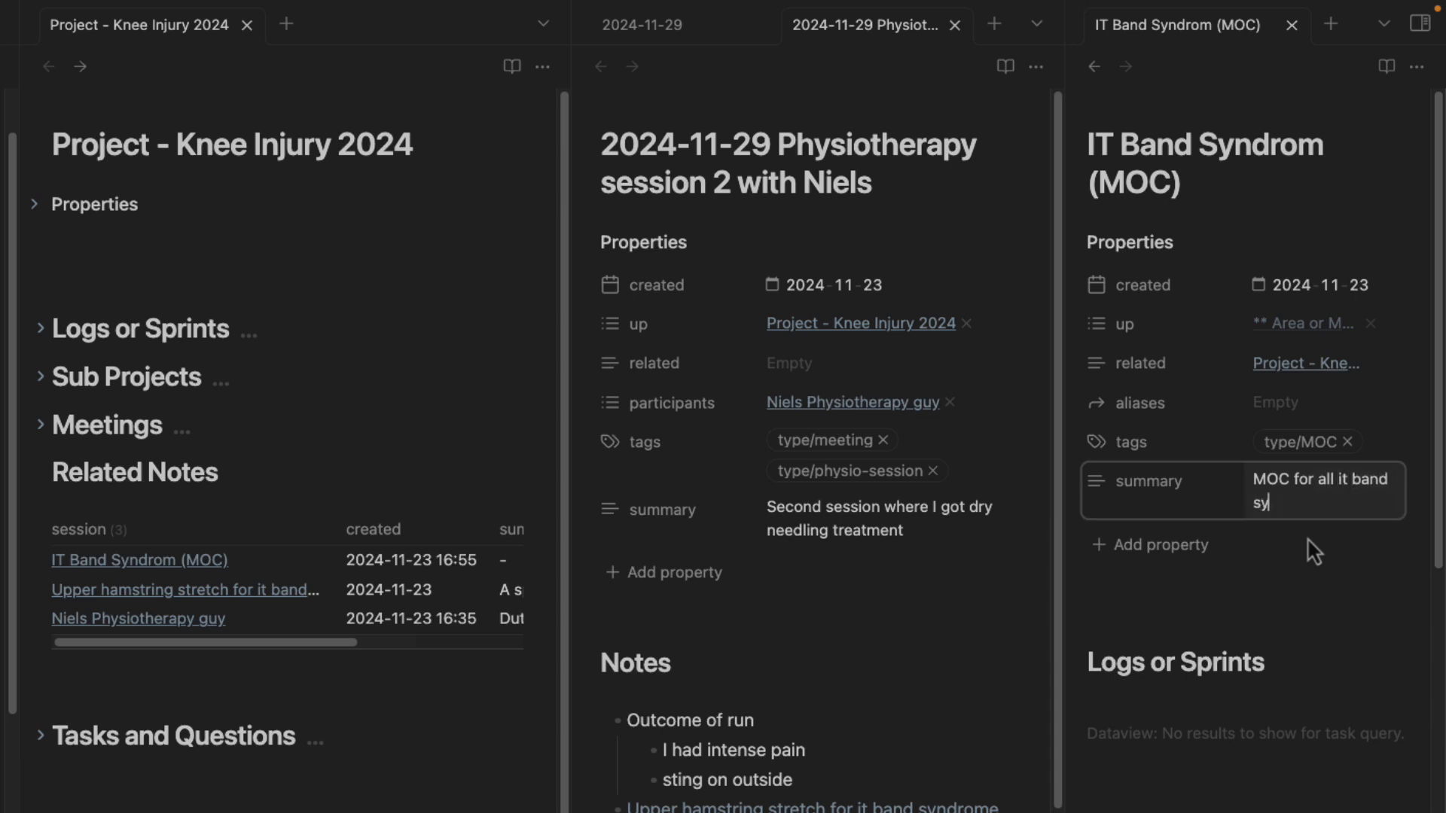
text(ndrome related conte)
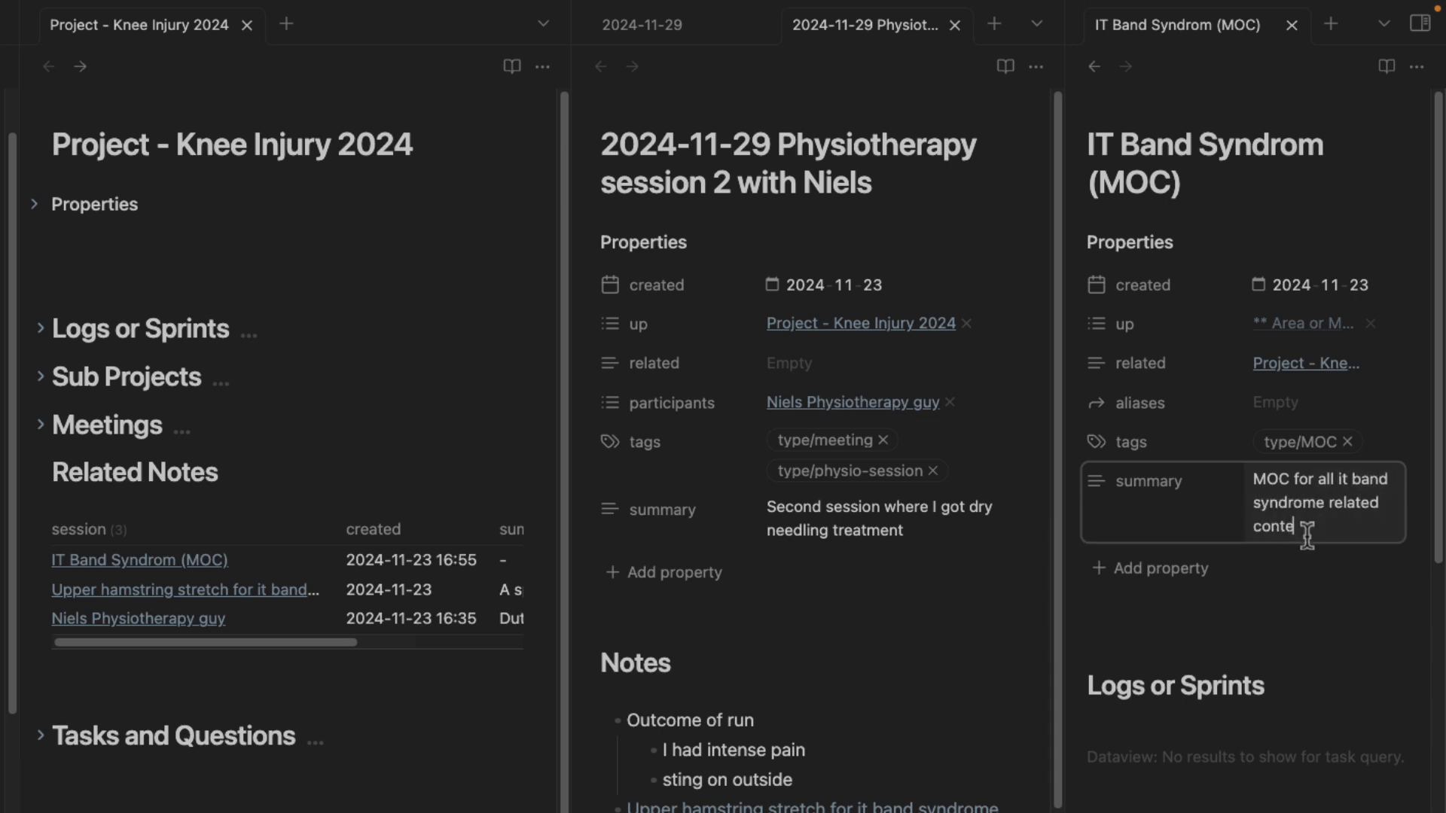
text(nt)
click(1195, 655)
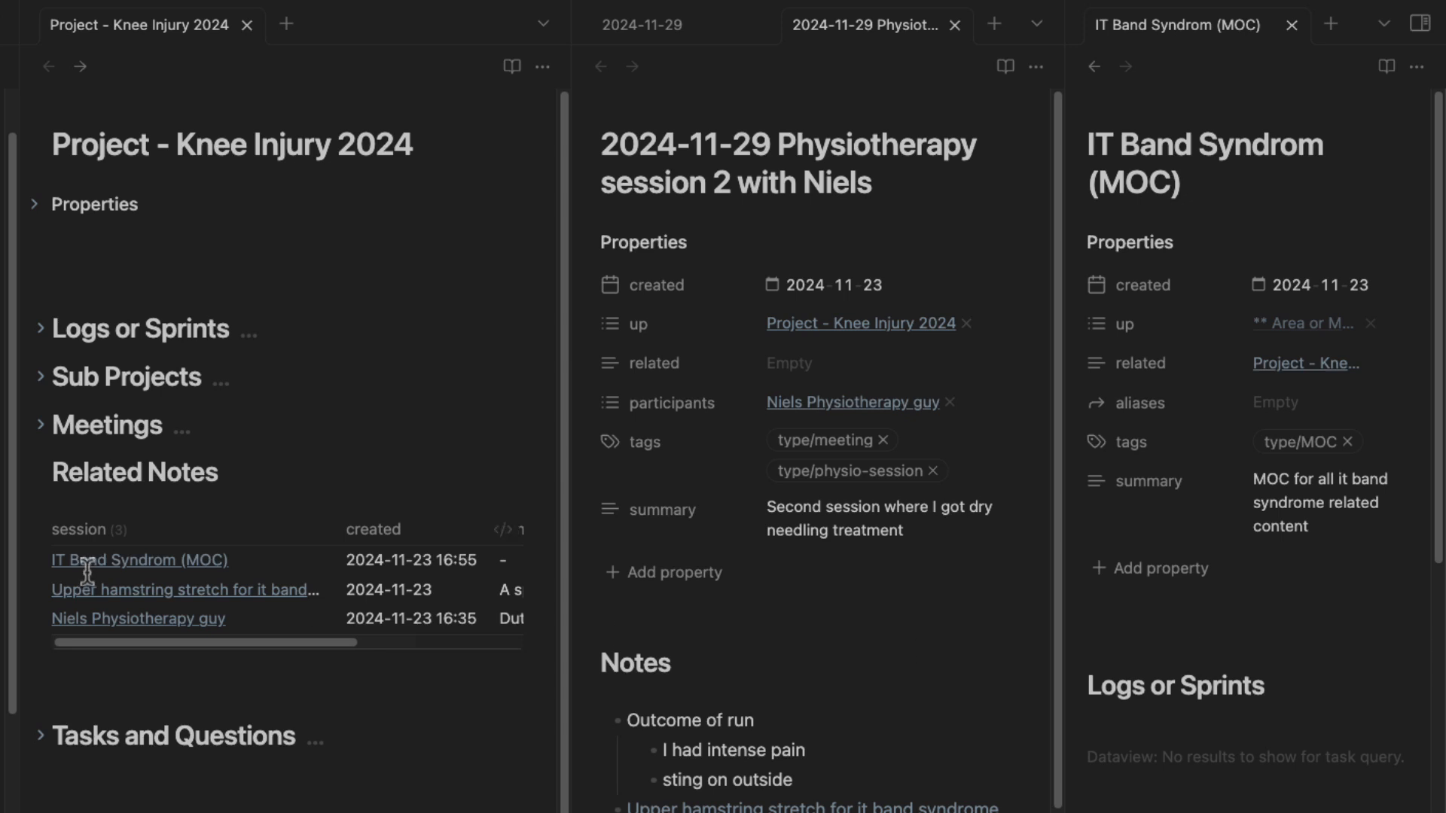
mouse_move(112, 570)
mouse_move(211, 642)
mouse_down()
mouse_move(458, 645)
mouse_move(203, 641)
mouse_up()
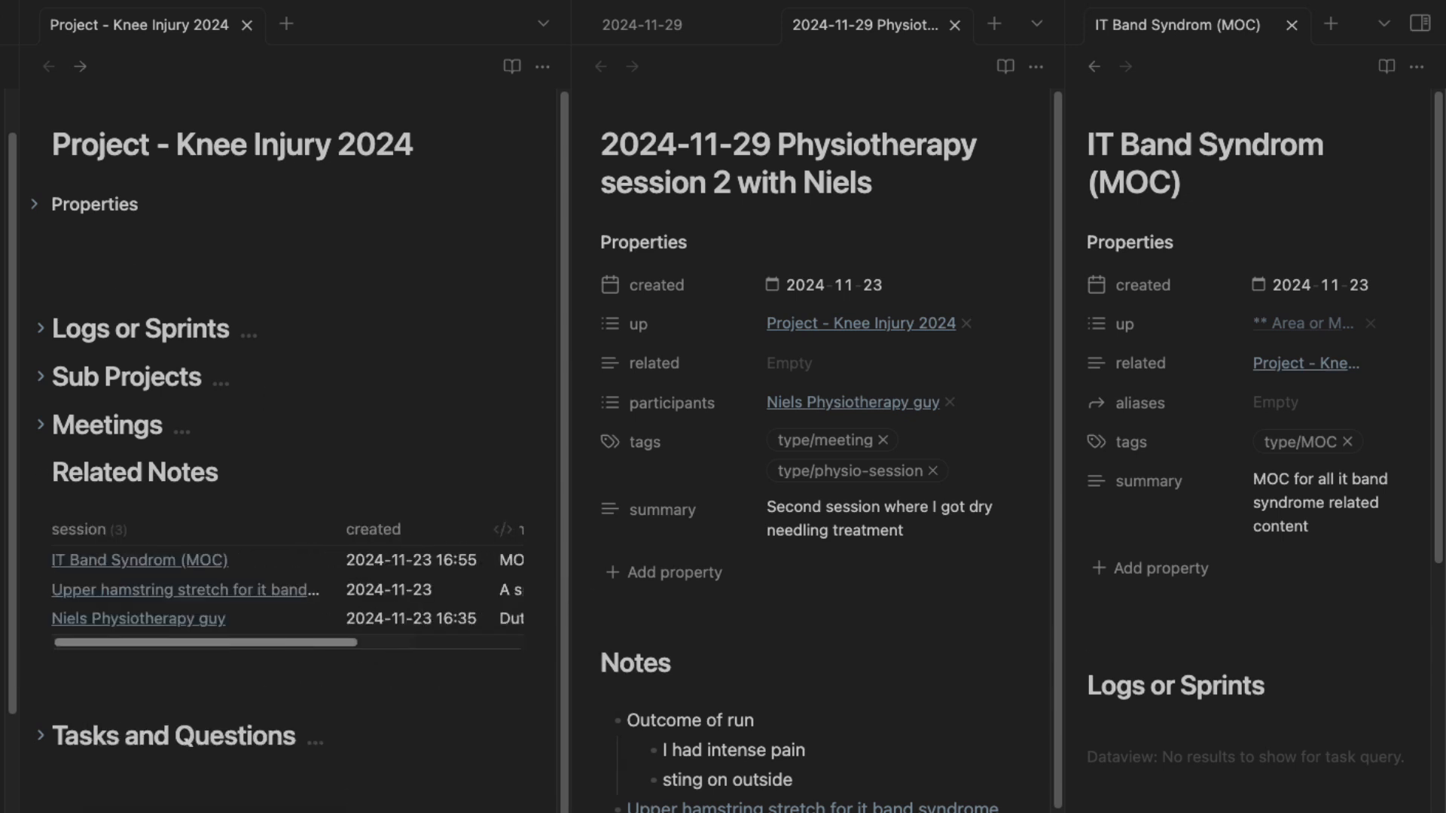
Correct the spelling in the MOC note's title so it reads "IT Band Syndrome (MOC)".
click(1339, 137)
text(e)
click(1218, 640)
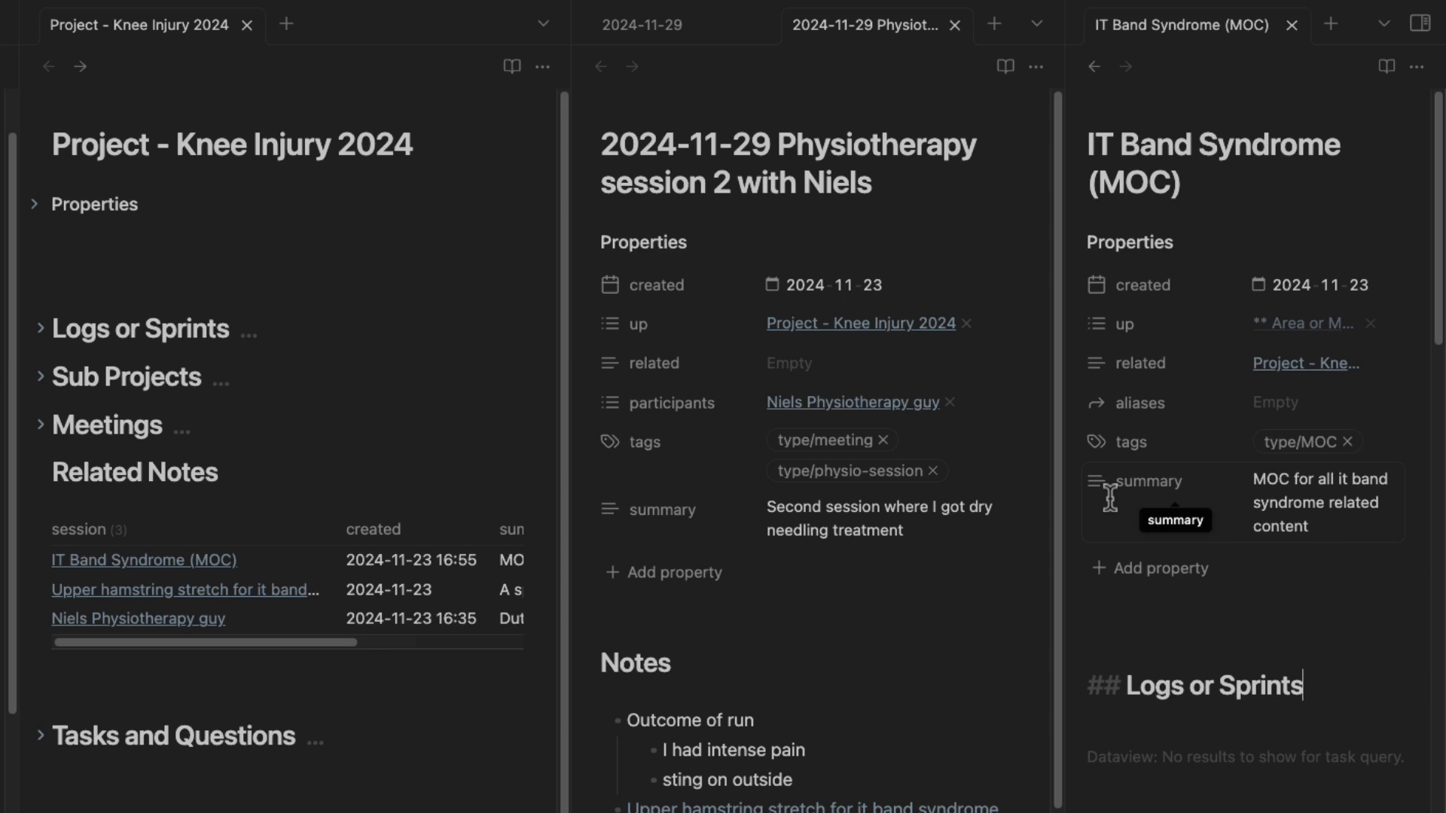
drag(1093, 143, 1293, 147)
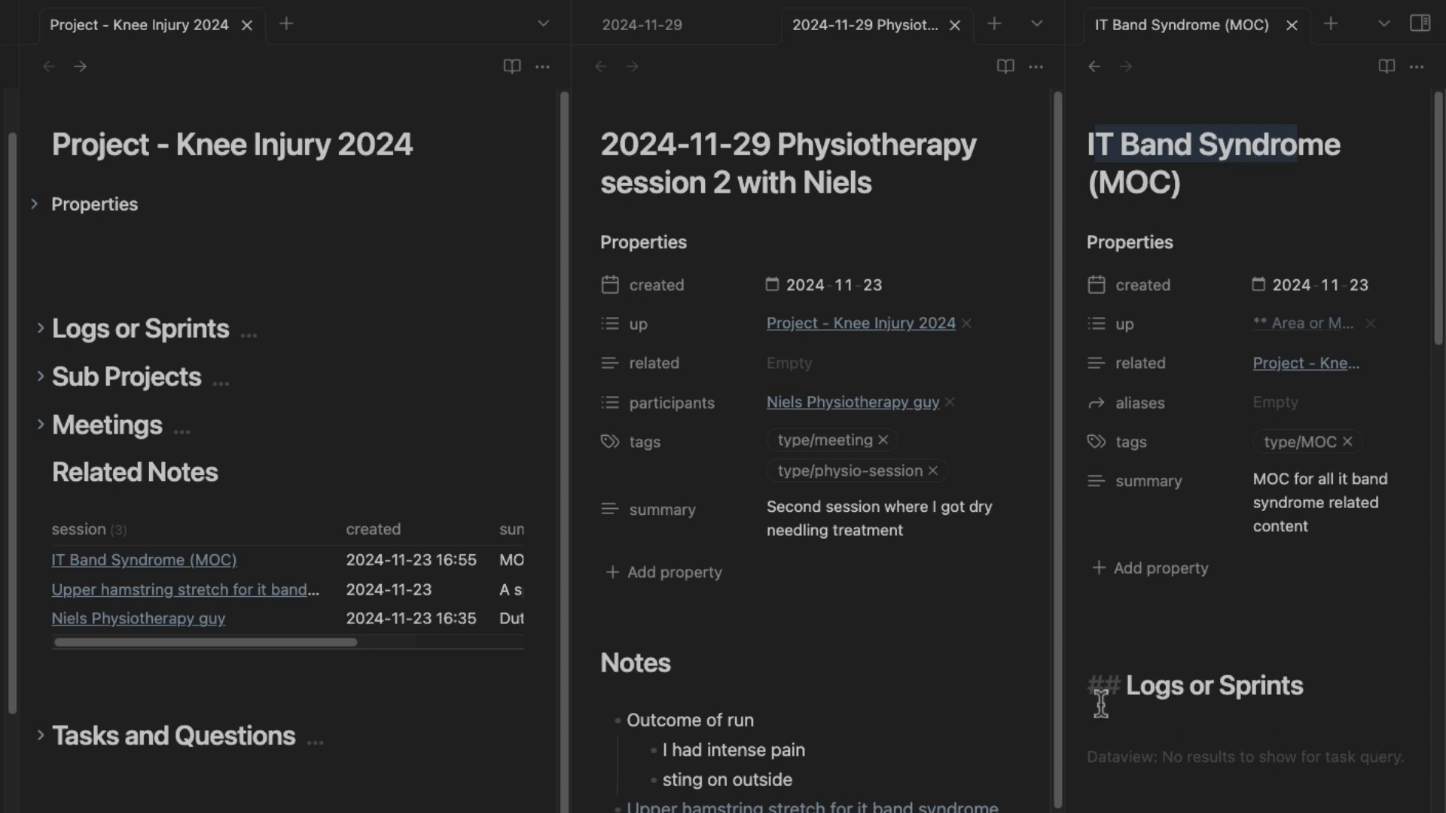
Collapse the main sections of the IT Band Syndrome (MOC) note and delete the Meetings section.
click(1075, 685)
click(1077, 734)
click(1079, 775)
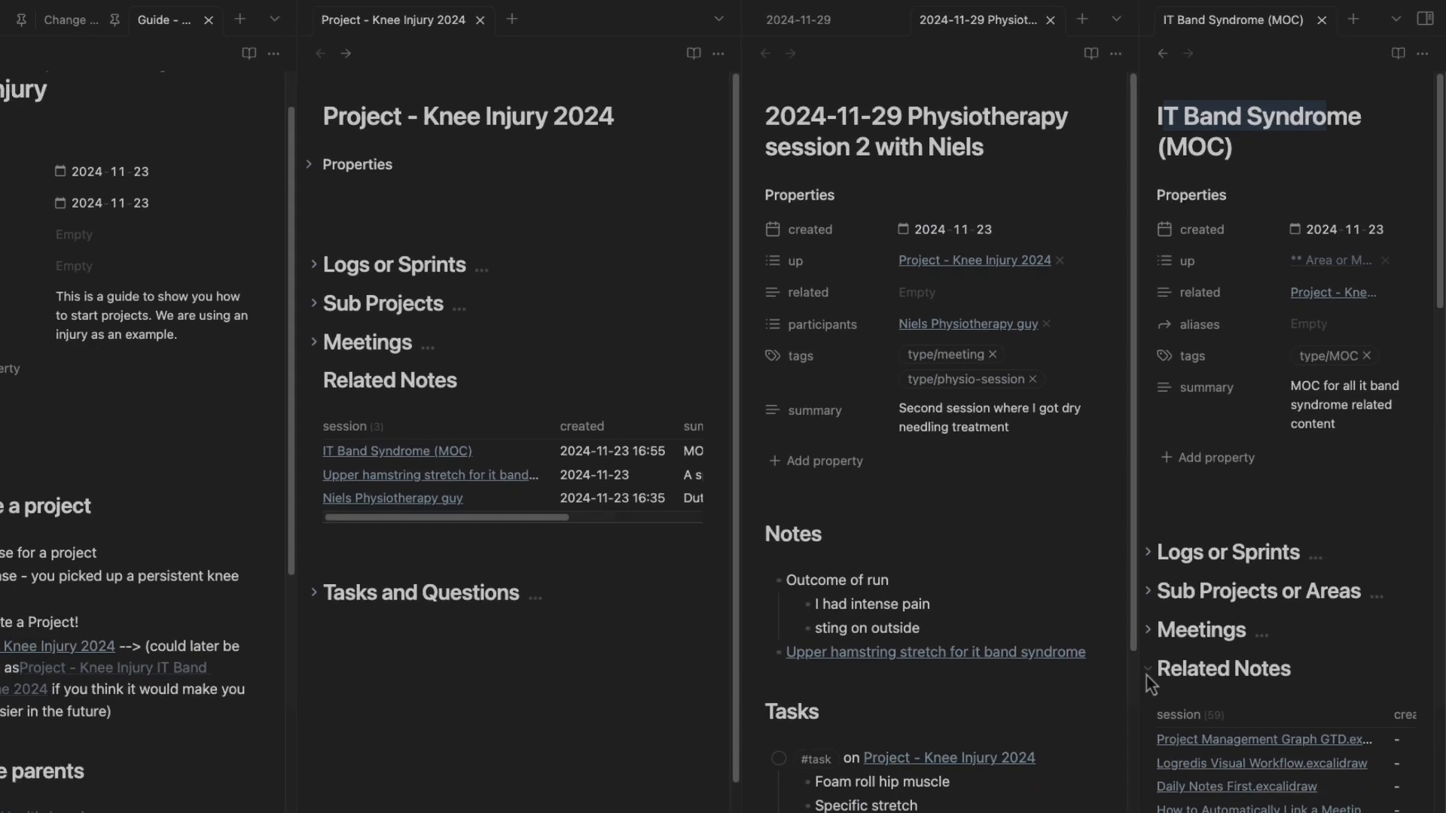
click(1147, 673)
drag(1211, 780, 1009, 770)
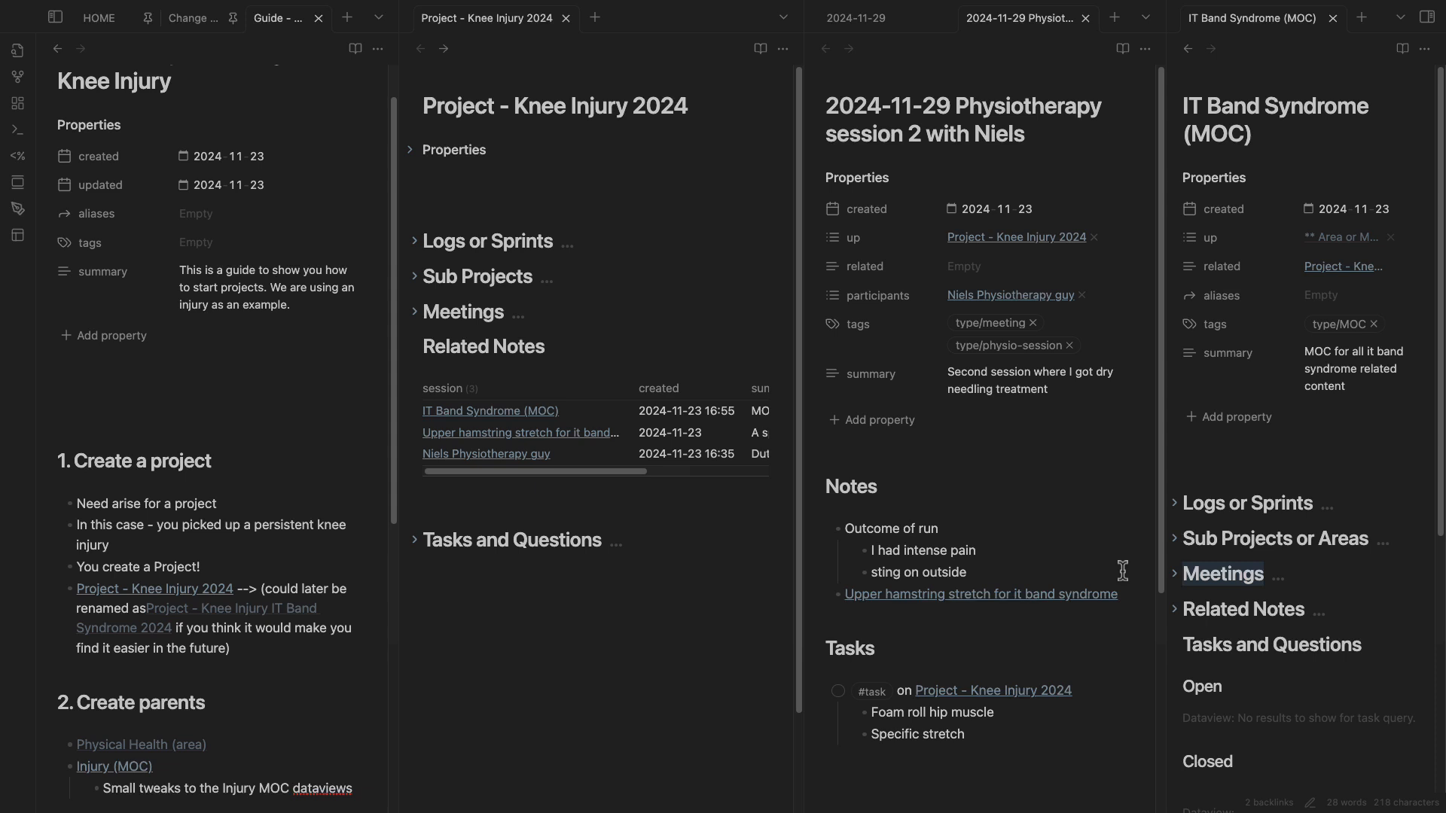
key(BackSpace)
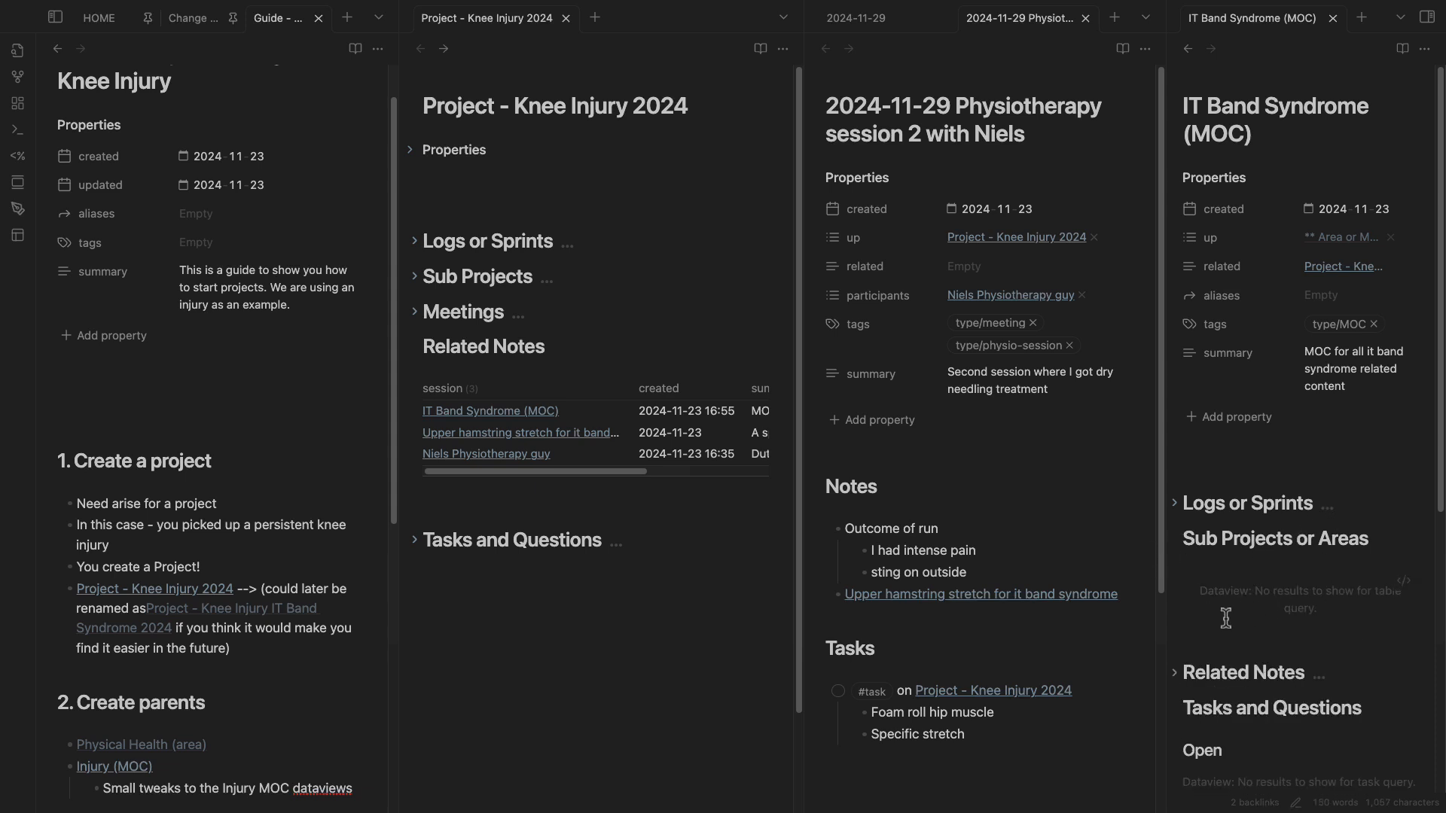
Rename the "Sub Projects or Areas" heading to "Sub MOC" and widen the IT Band Syndrome (MOC) note's pane.
drag(1194, 592, 1185, 552)
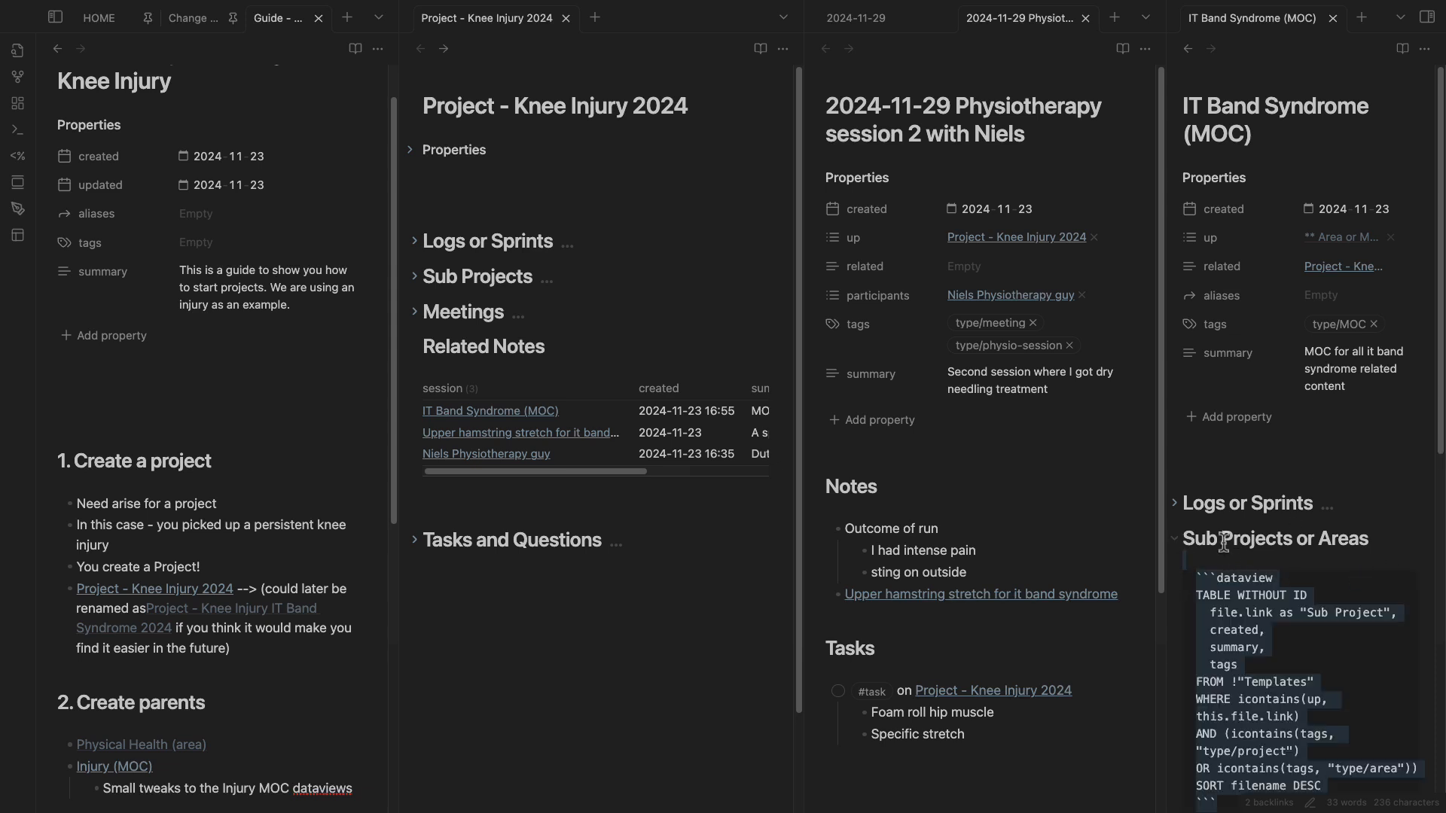
drag(1223, 542, 1359, 537)
text(MOPC)
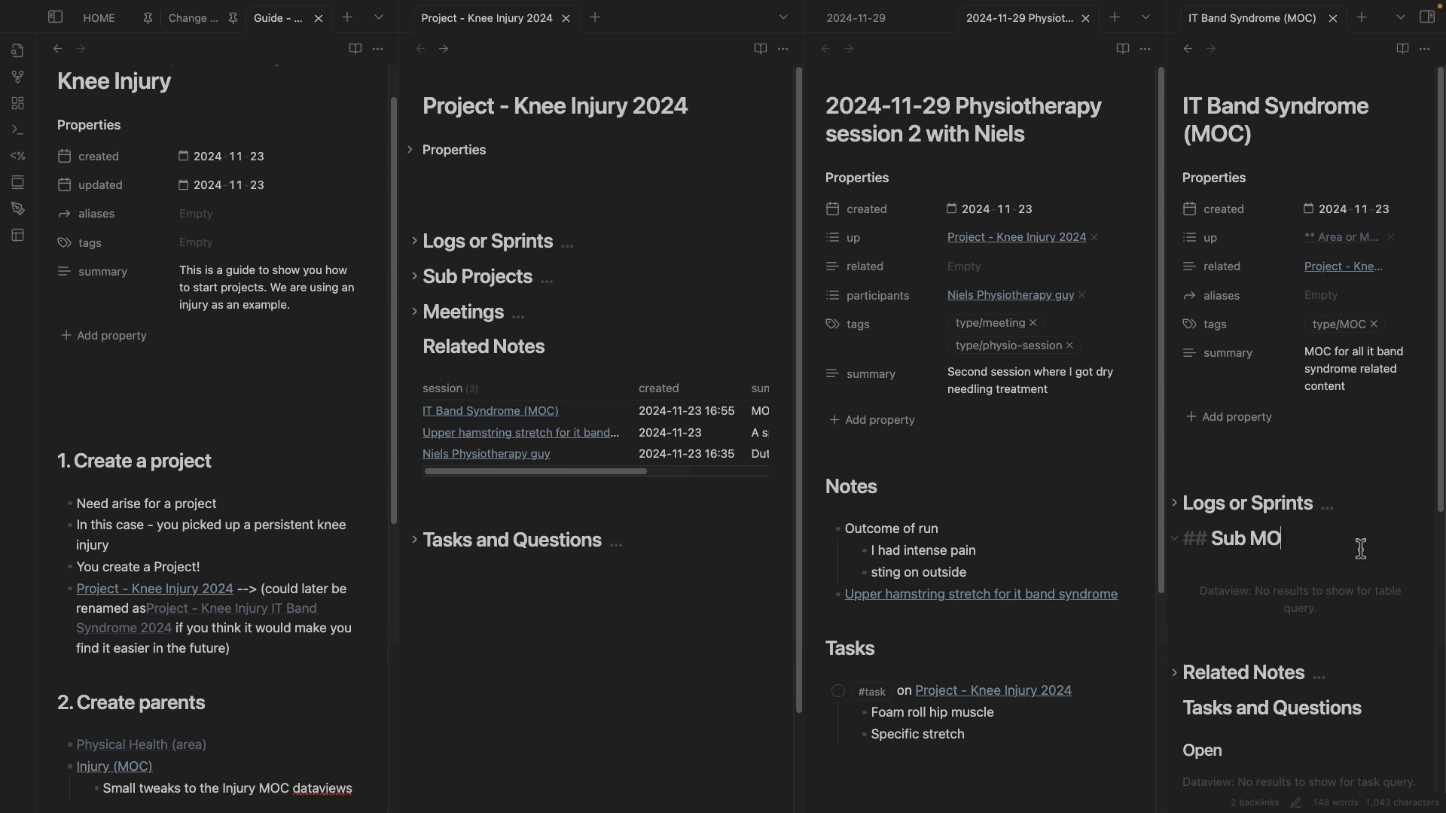
drag(1165, 521, 1026, 521)
drag(800, 452, 644, 452)
Change the "type/project" tag filter in the Sub MOC dataview query to "type/MOC".
click(1399, 541)
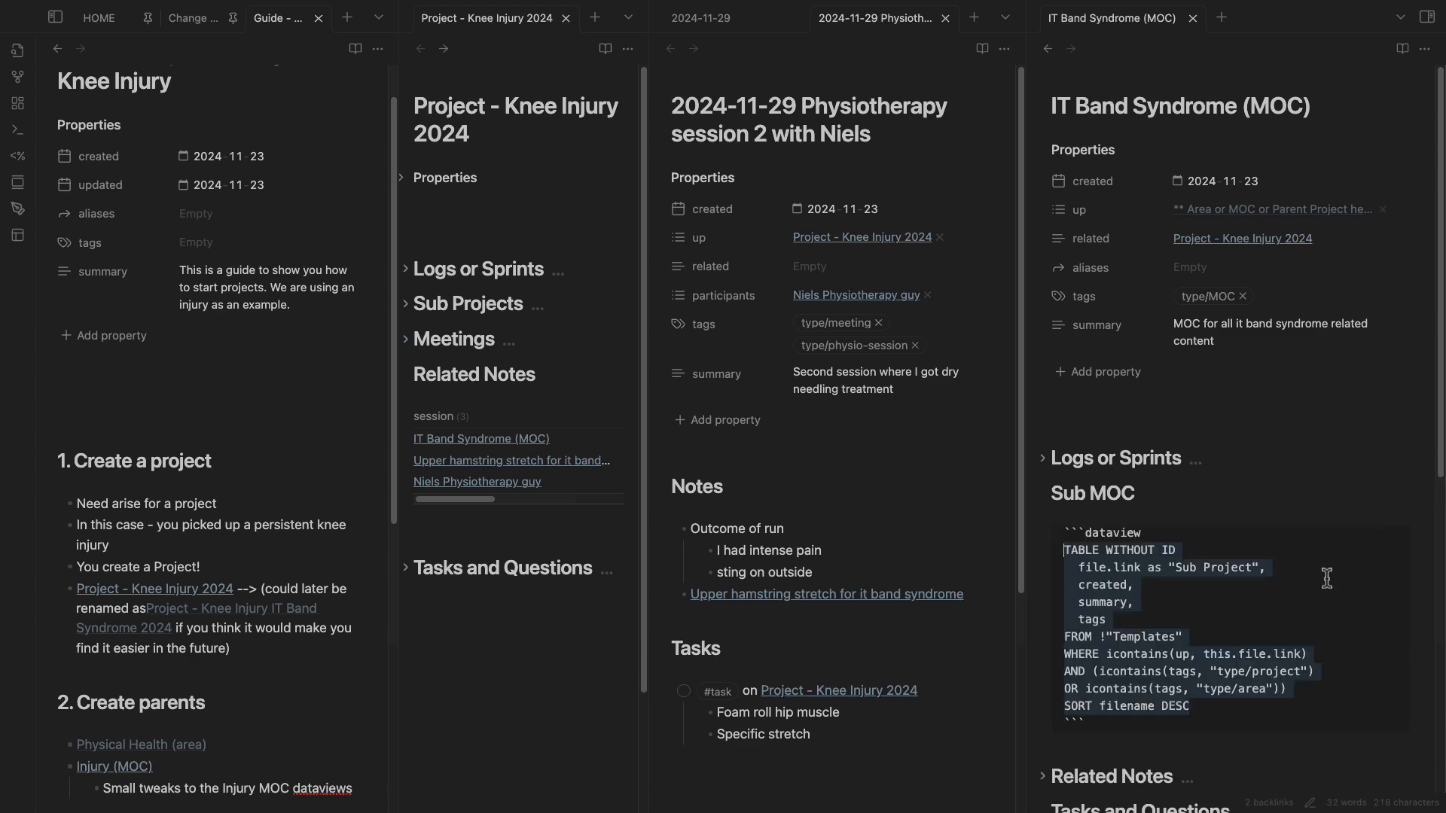
drag(1320, 682, 1058, 557)
click(1285, 689)
text())
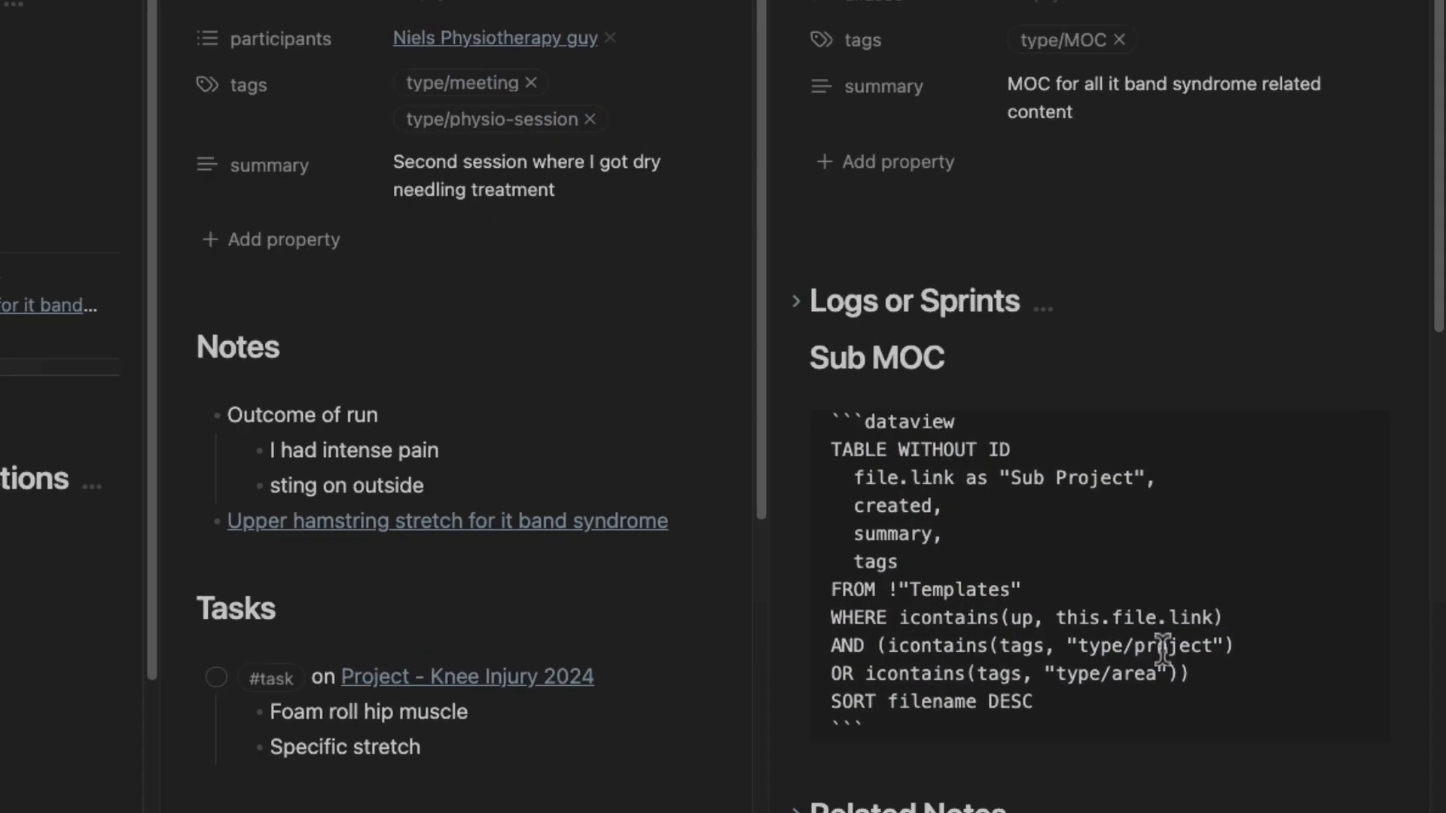
double_click(955, 588)
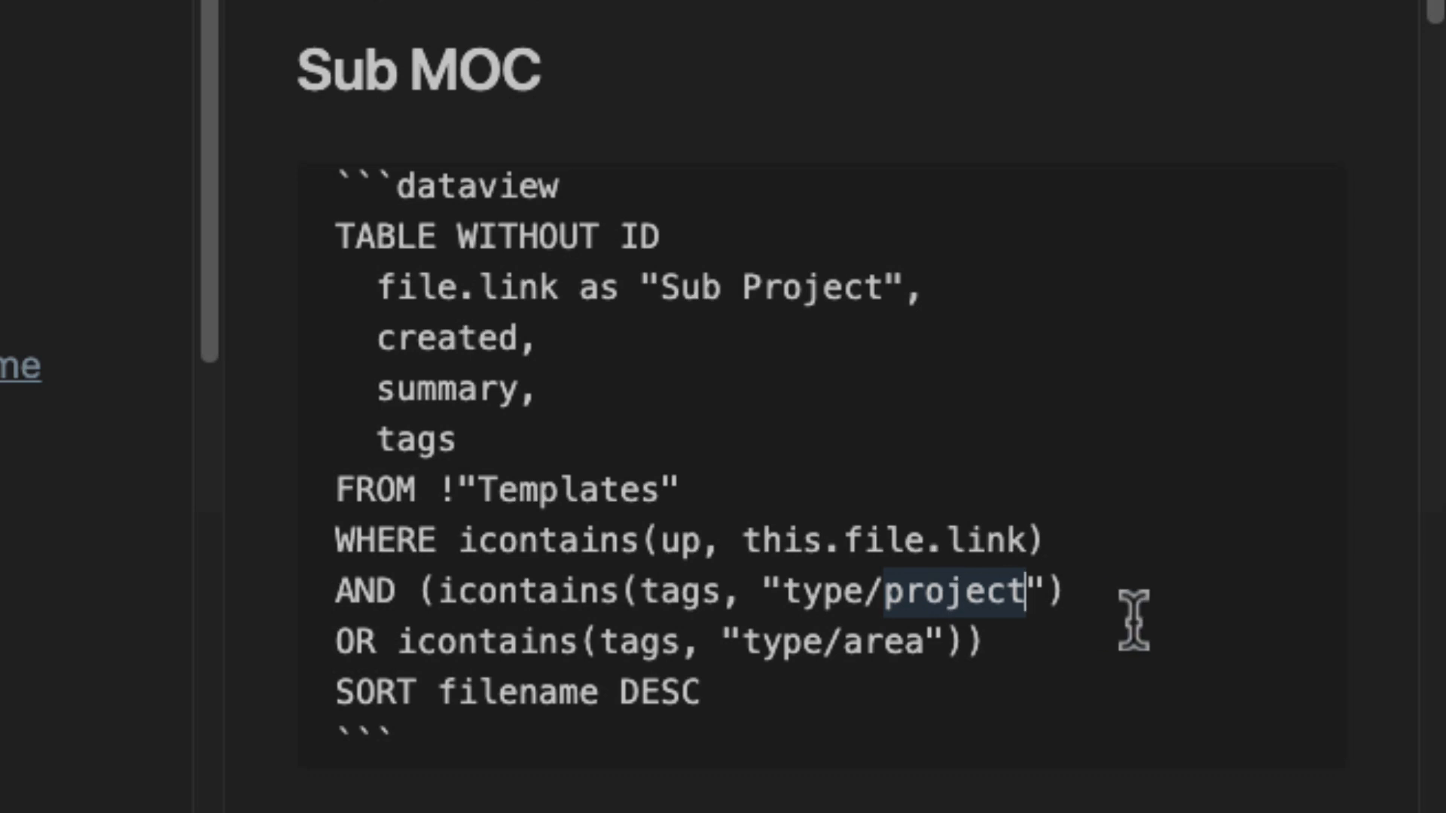
text(MOC)
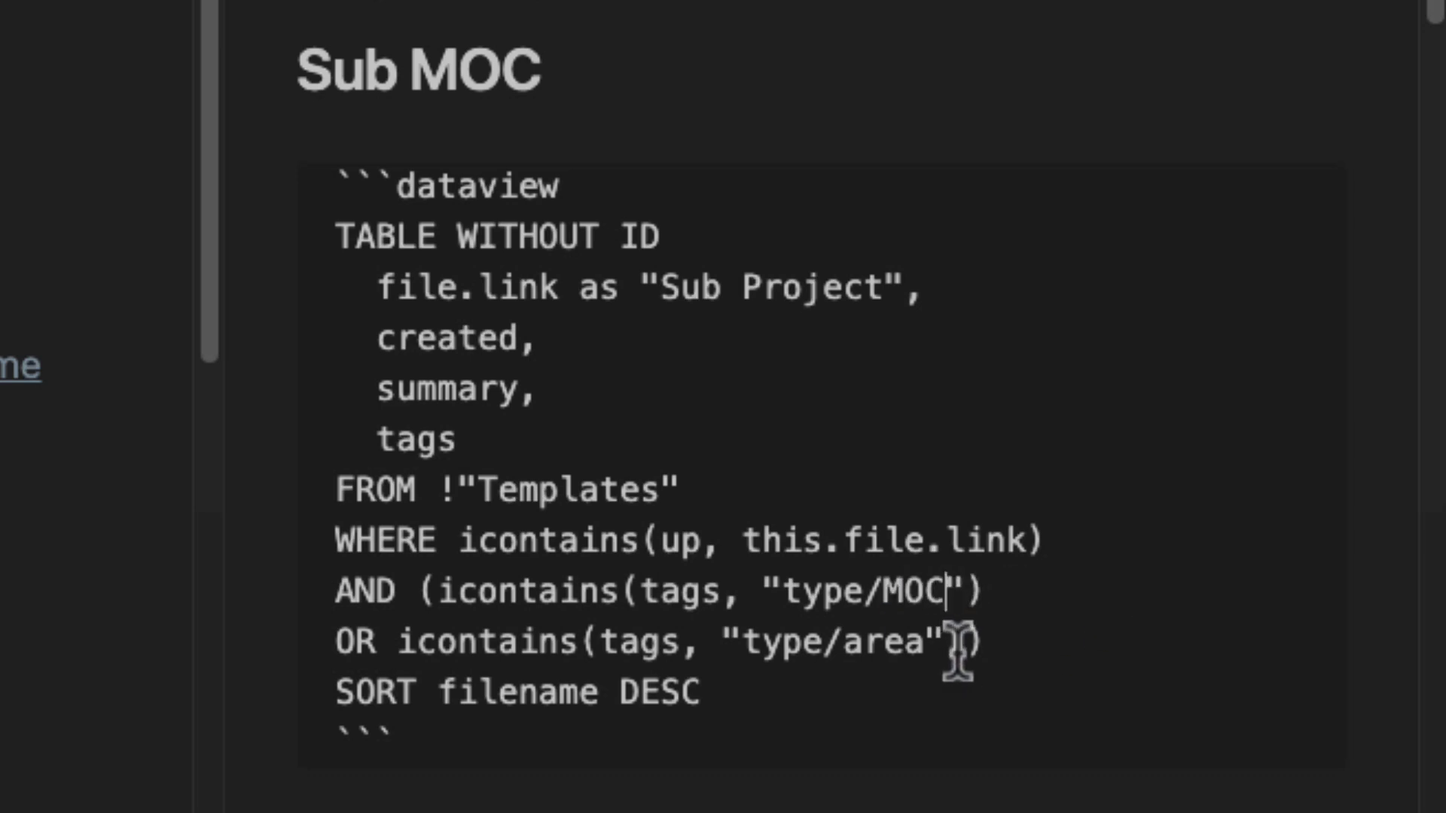
click(696, 123)
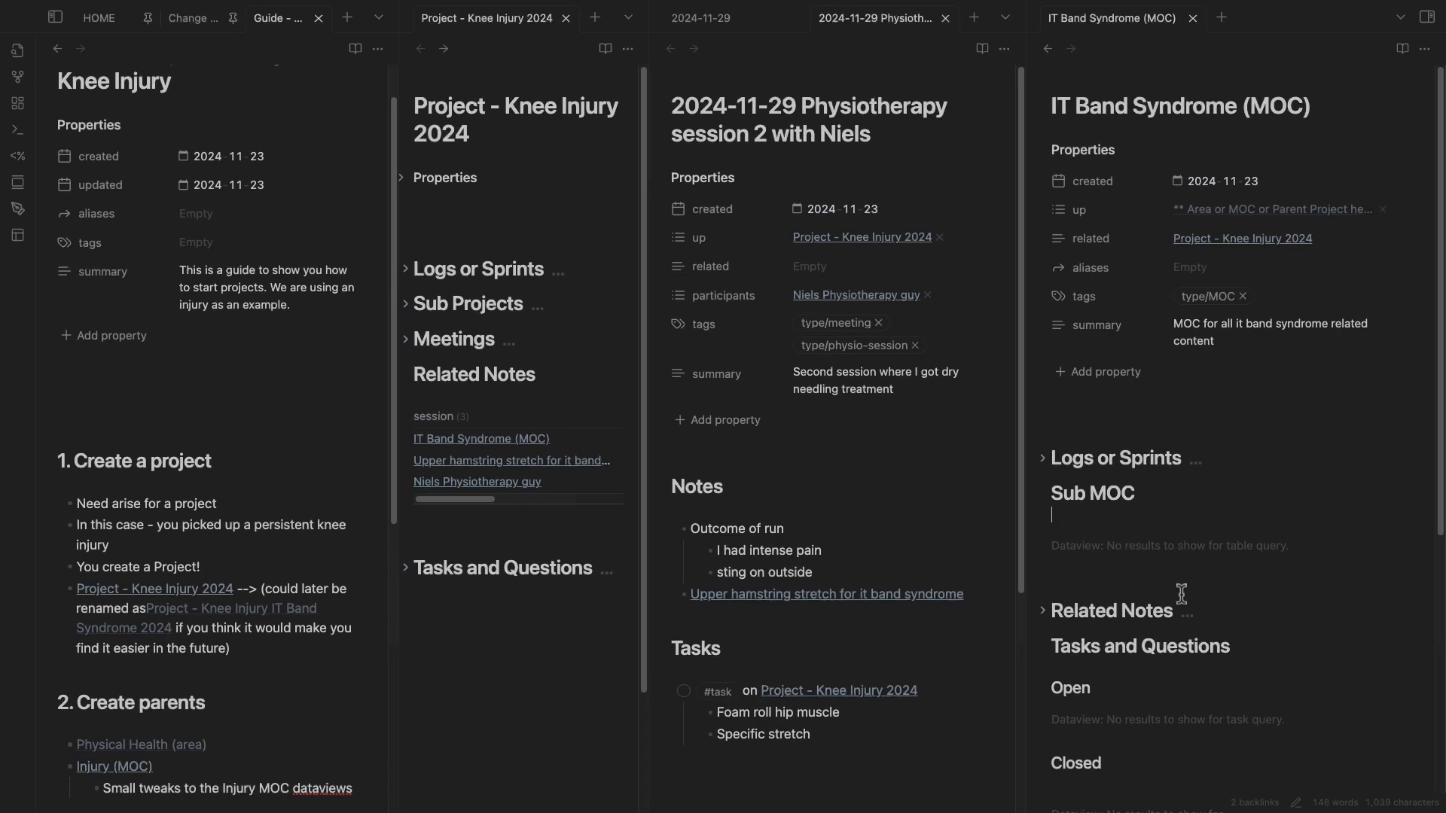
Examine the Related Notes table in reading view and the up and tag conditions of its dataview query.
click(1044, 493)
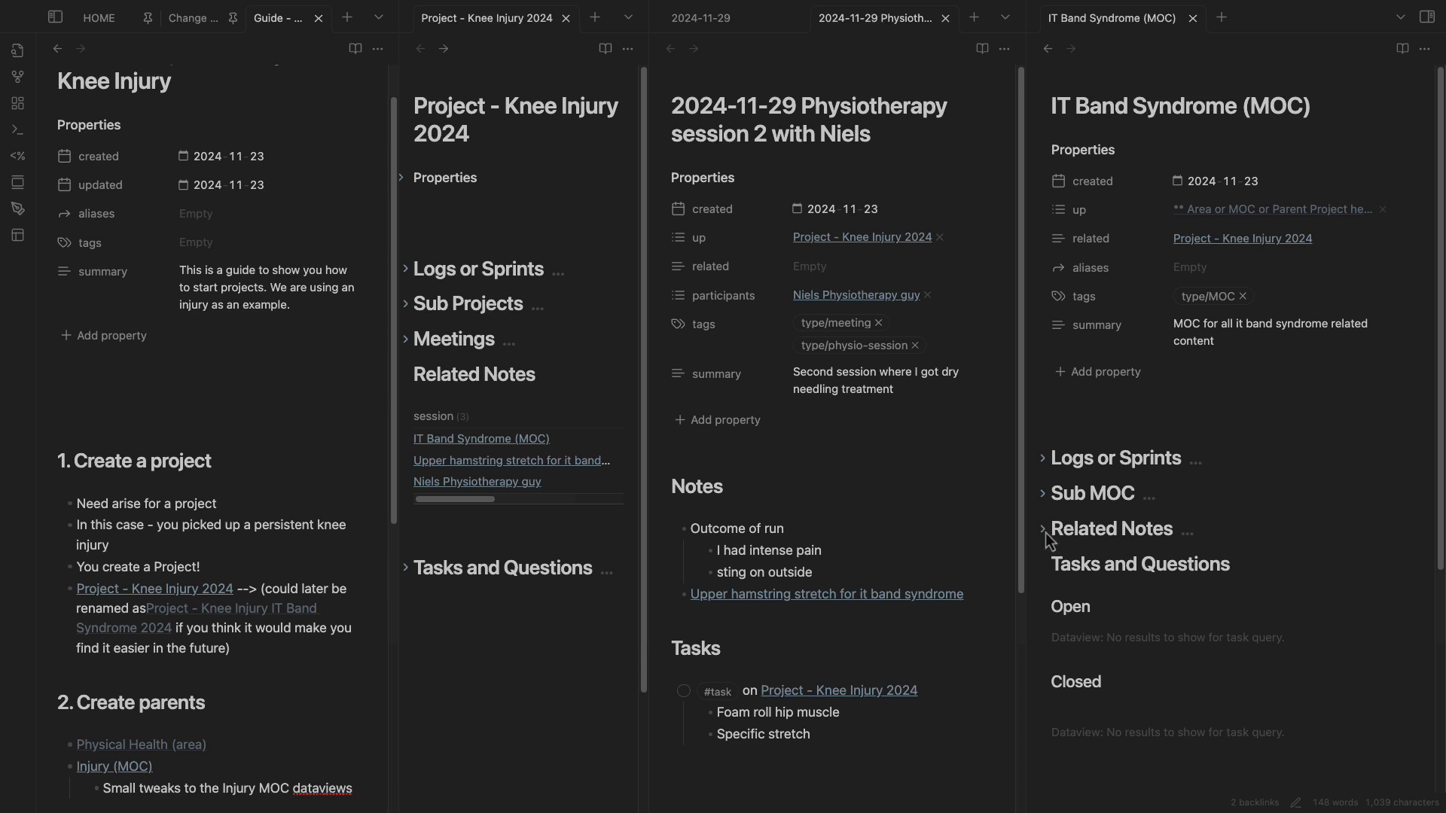
click(1044, 530)
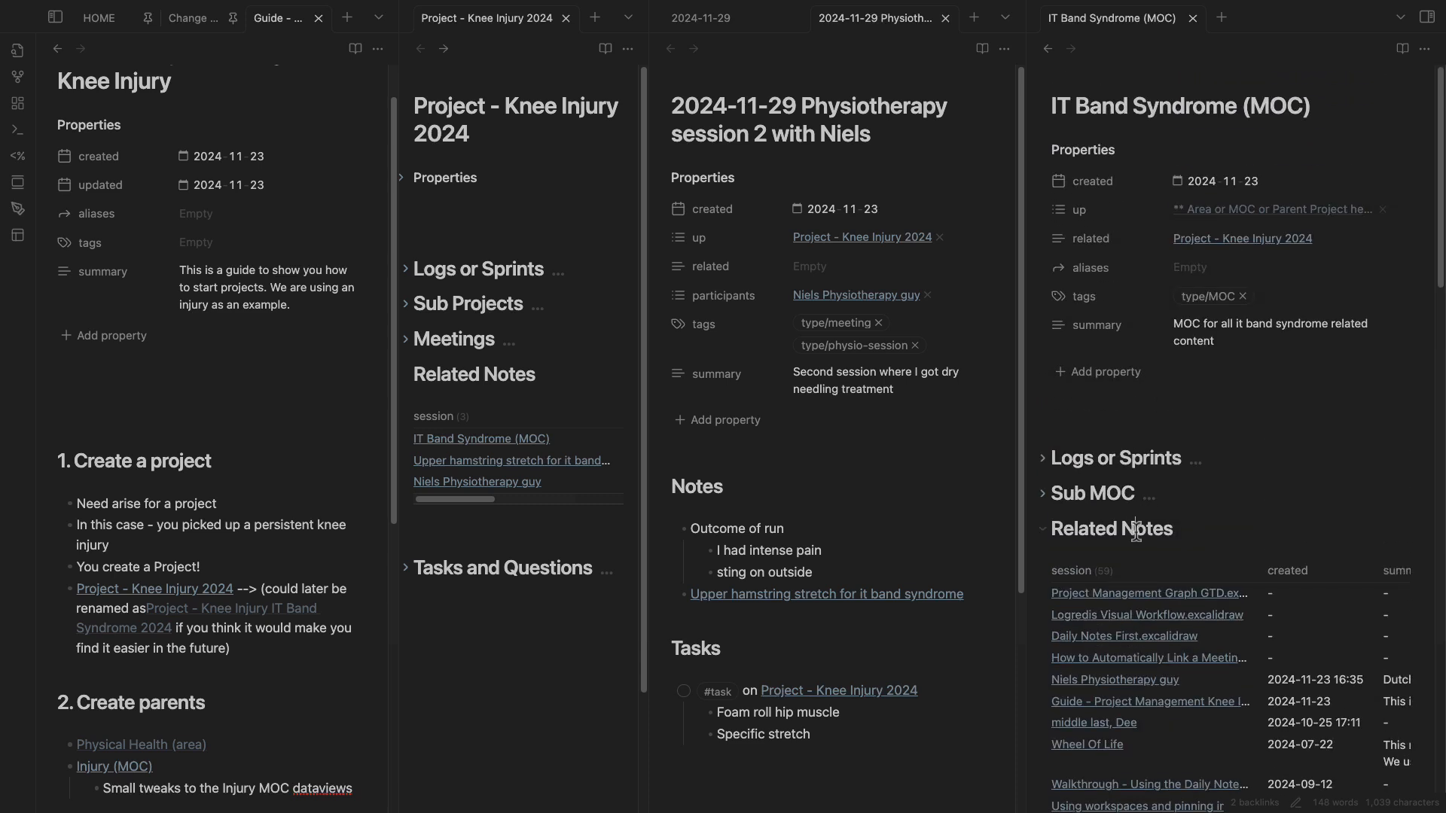
key(ctrl+e)
key(ctrl+e)
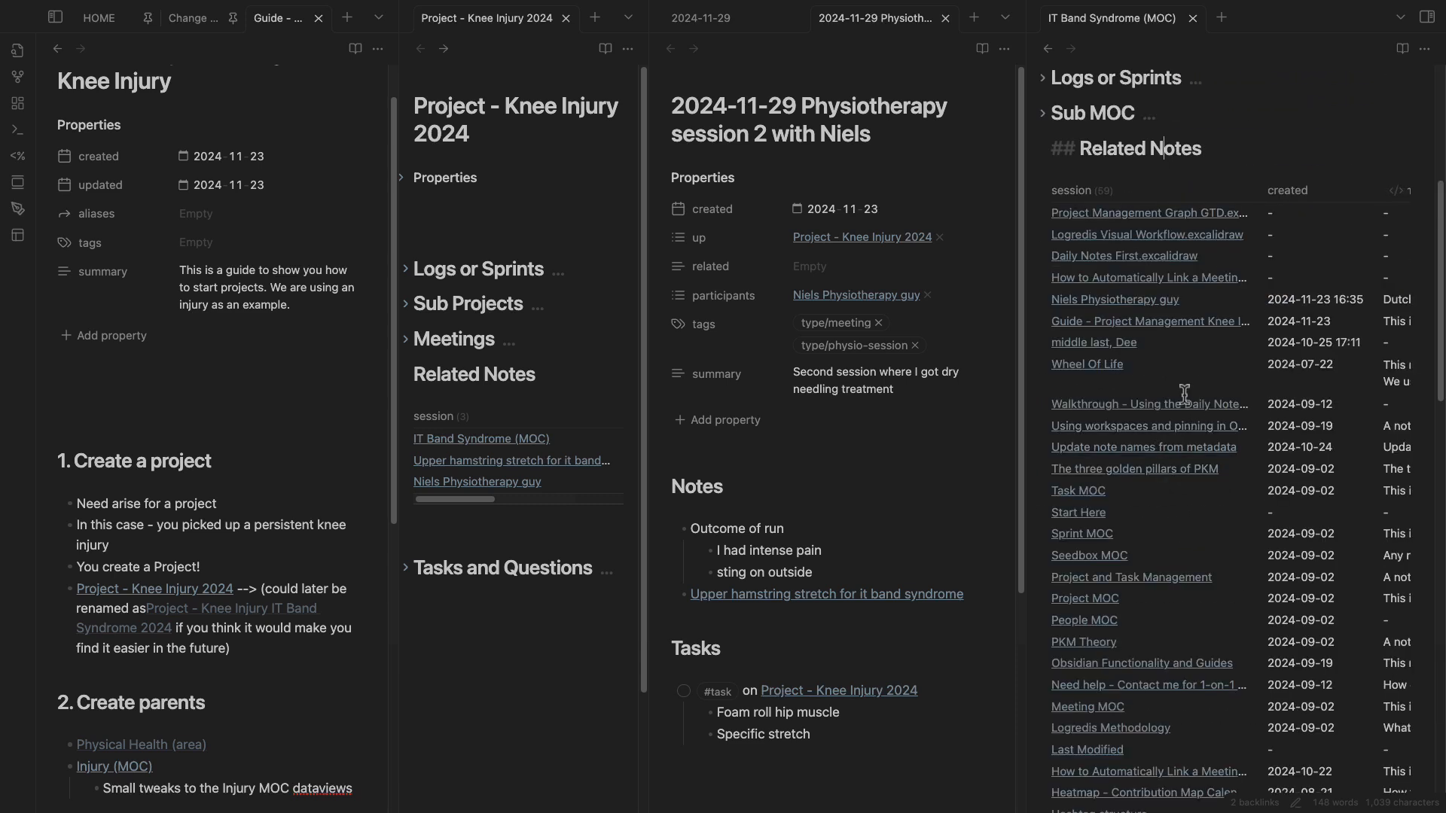
click(1398, 497)
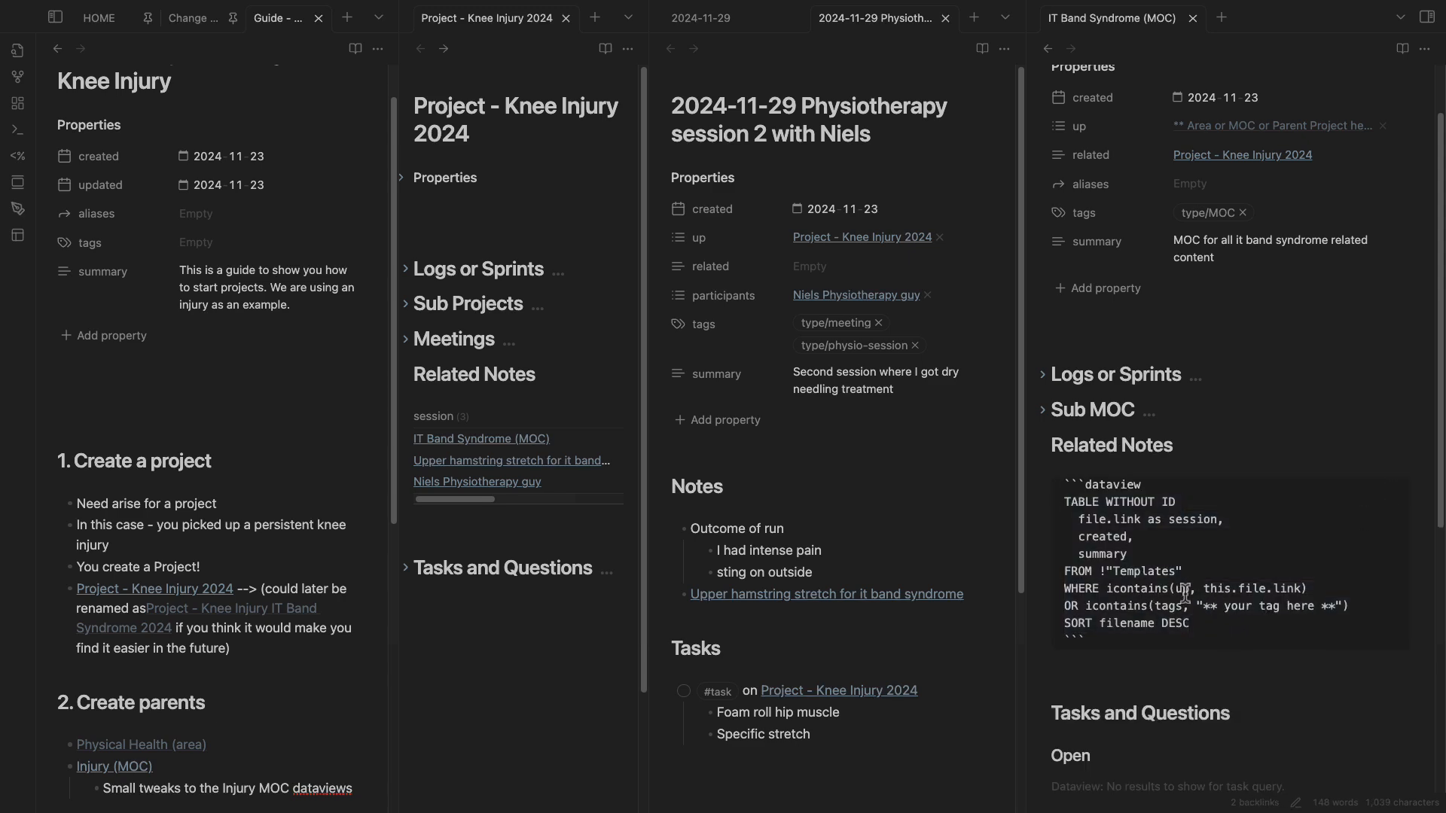
scroll(1176, 665, down, 5)
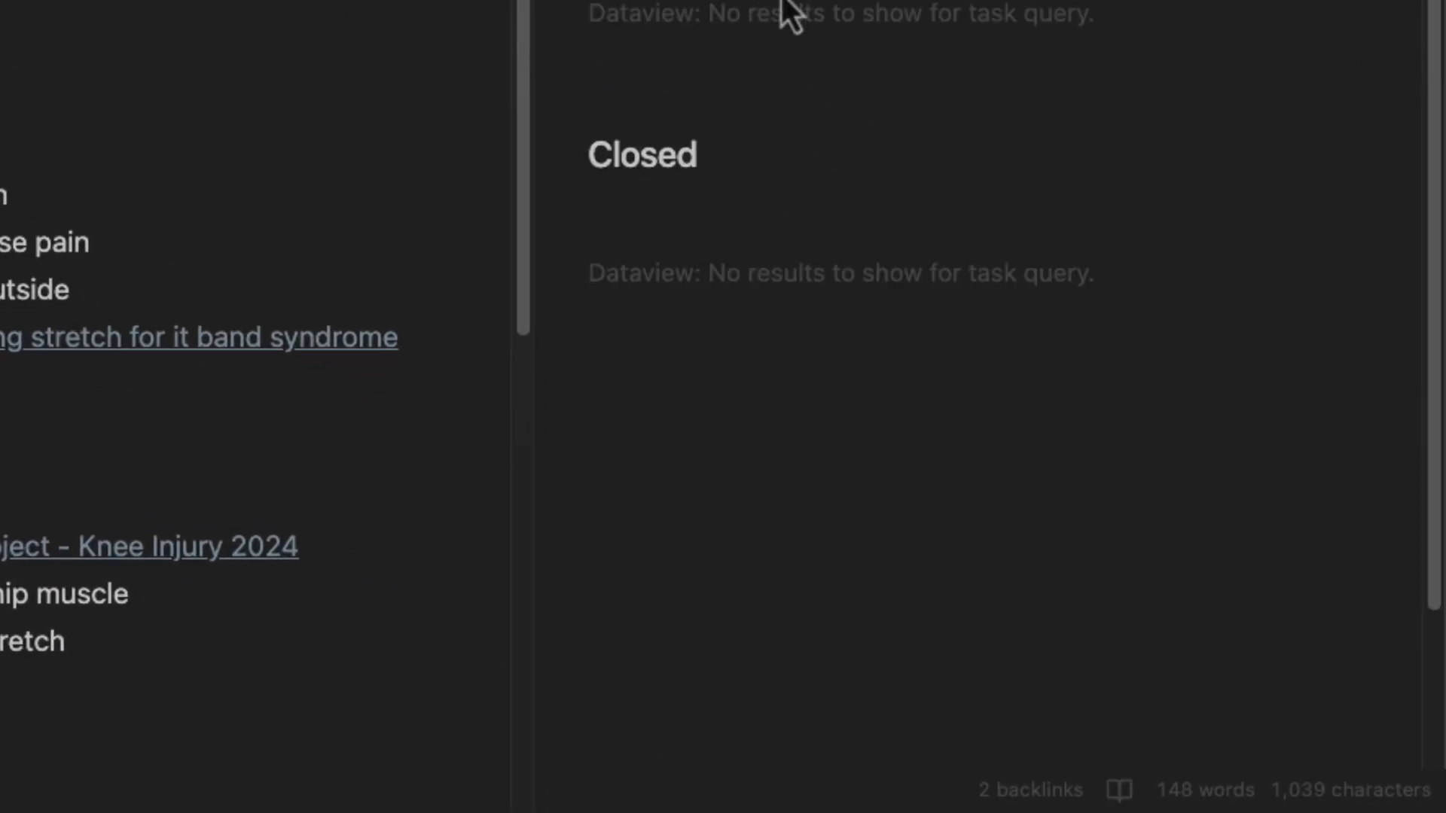
scroll(704, 120, up, 5)
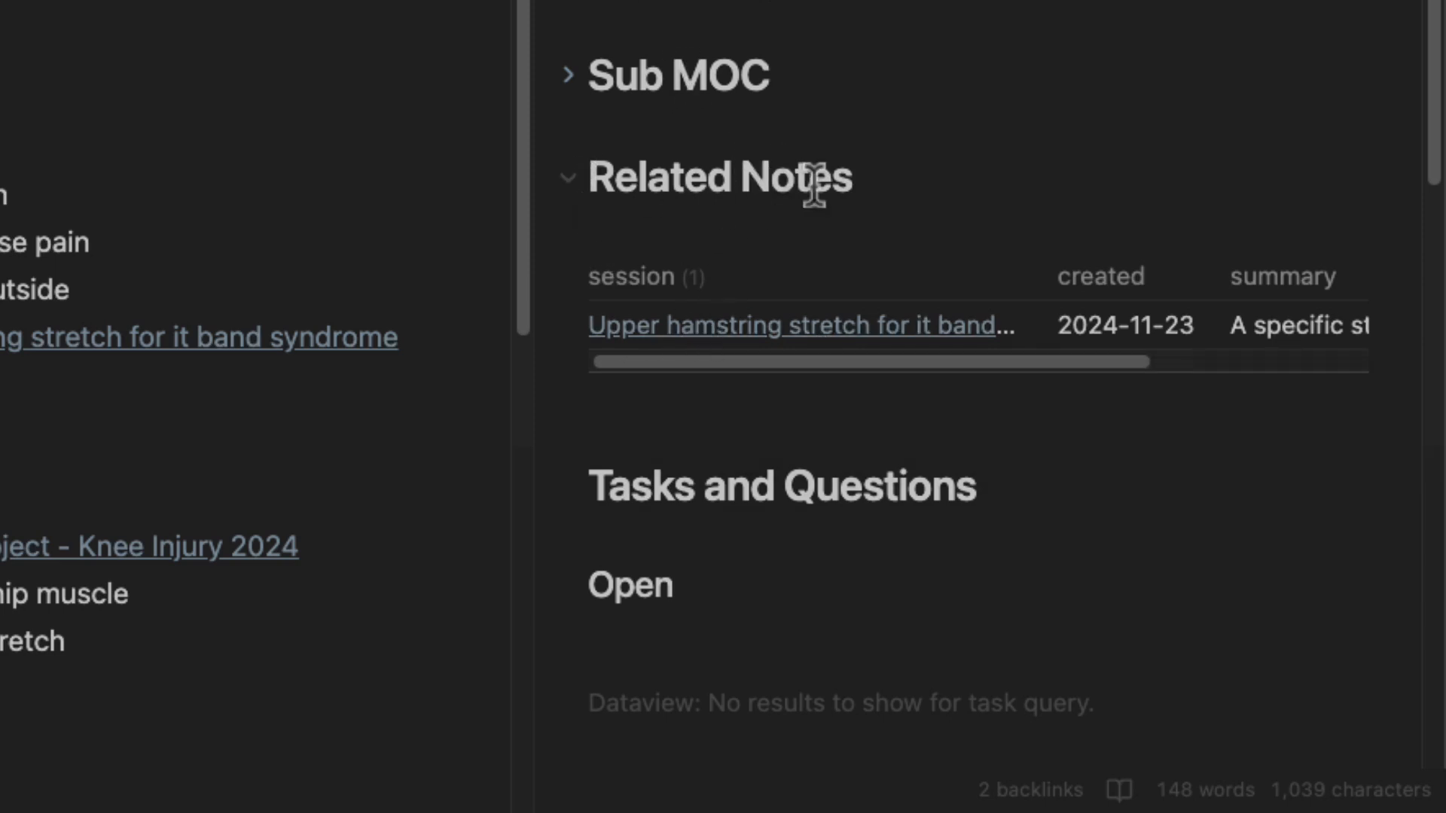
mouse_move(829, 335)
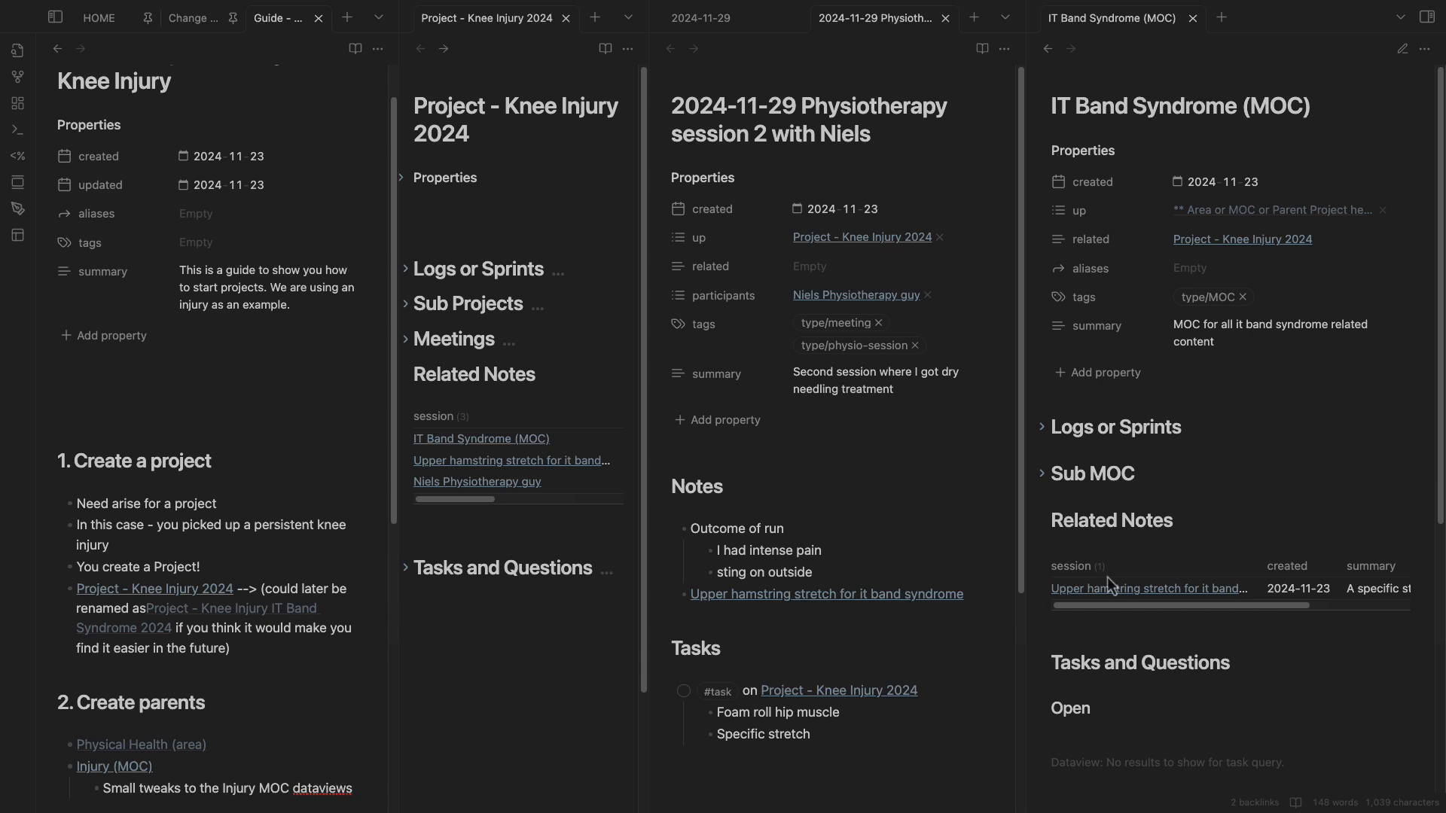
triple_click(1057, 118)
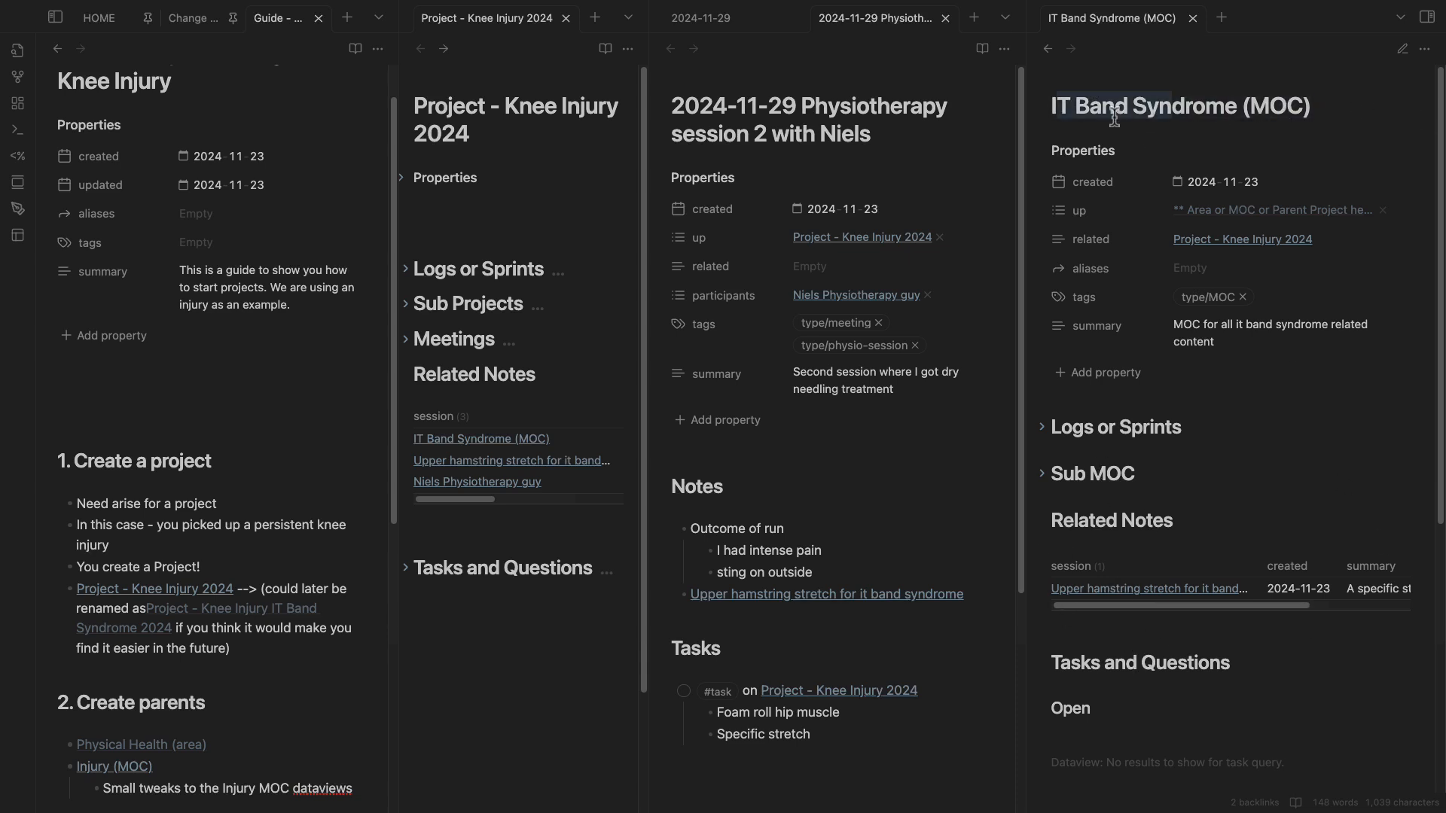
click(1116, 629)
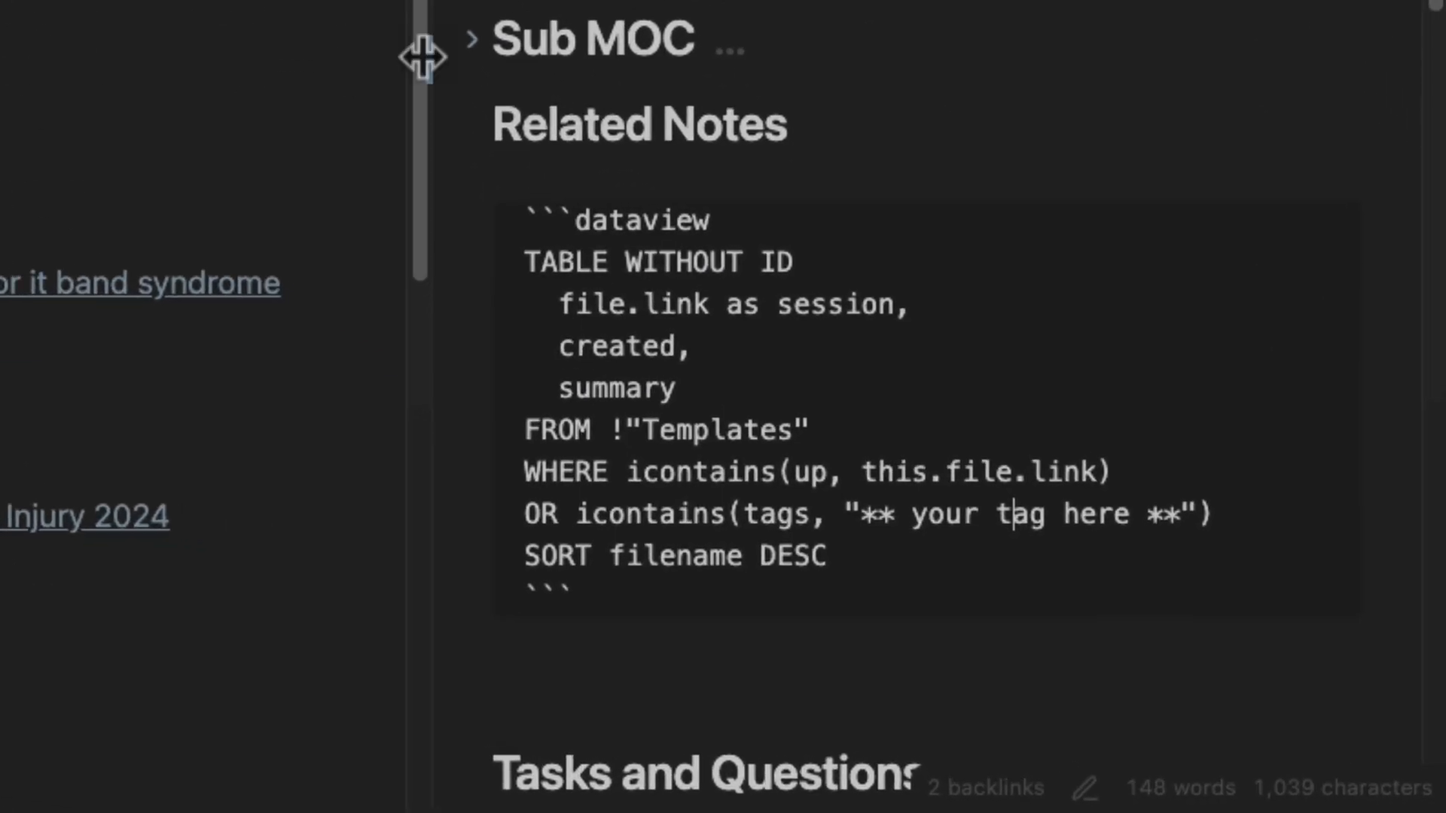
scroll(955, 365, down, 1)
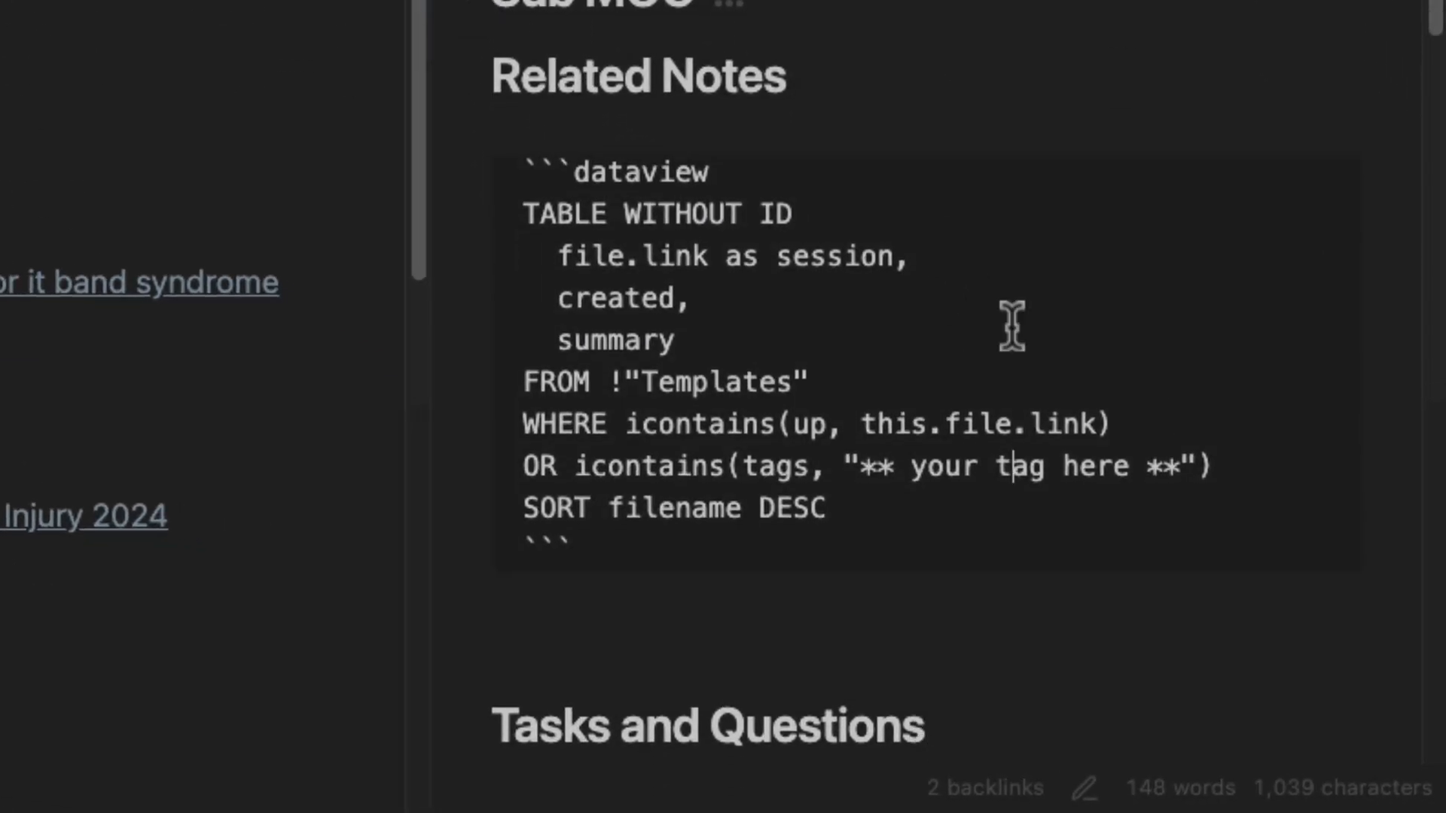
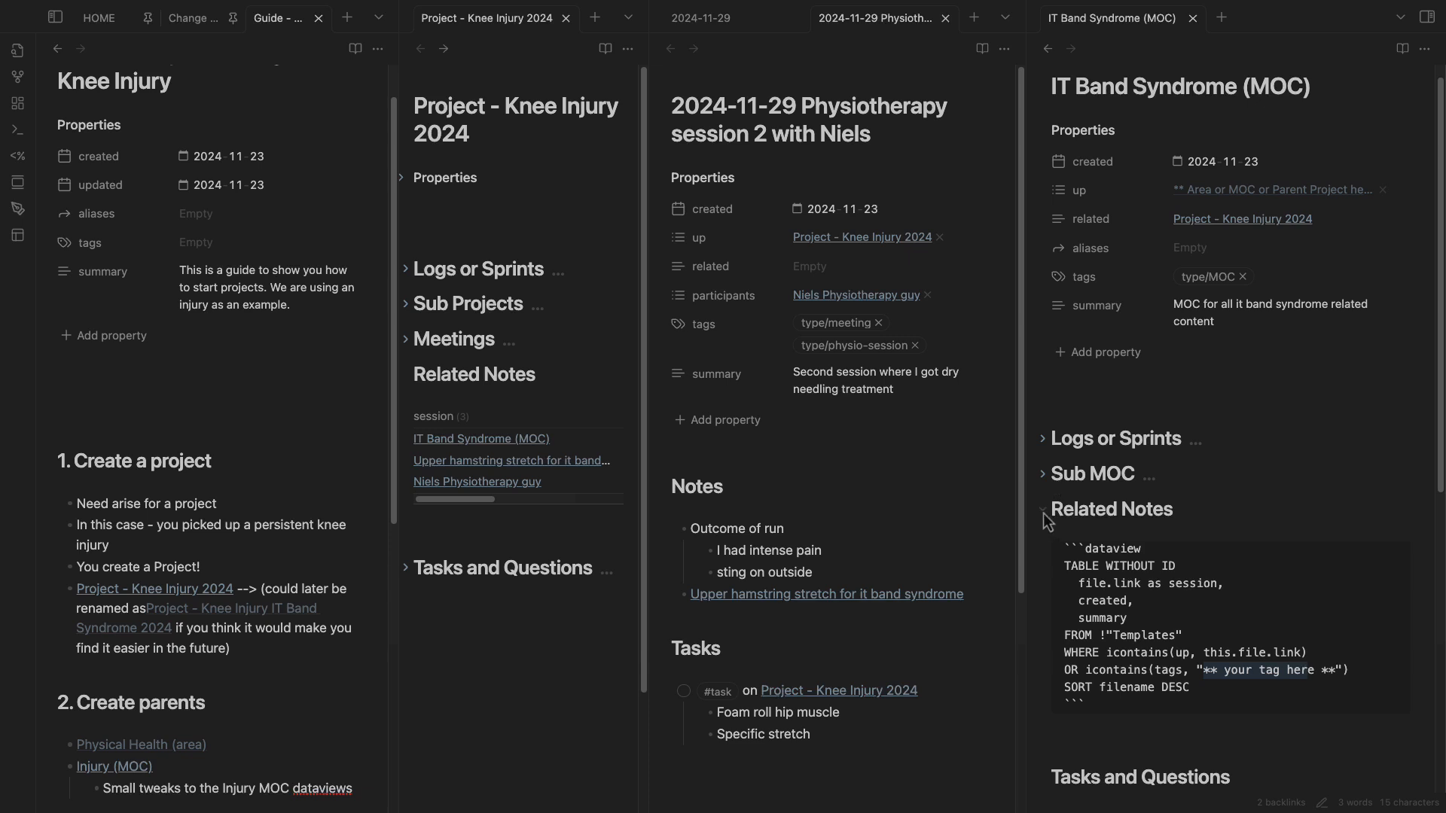
Delete the Tasks and Questions section and the Logs or Sprints section from the IT Band Syndrome (MOC) note.
click(1044, 512)
click(1045, 547)
drag(1265, 550, 1013, 535)
key(BackSpace)
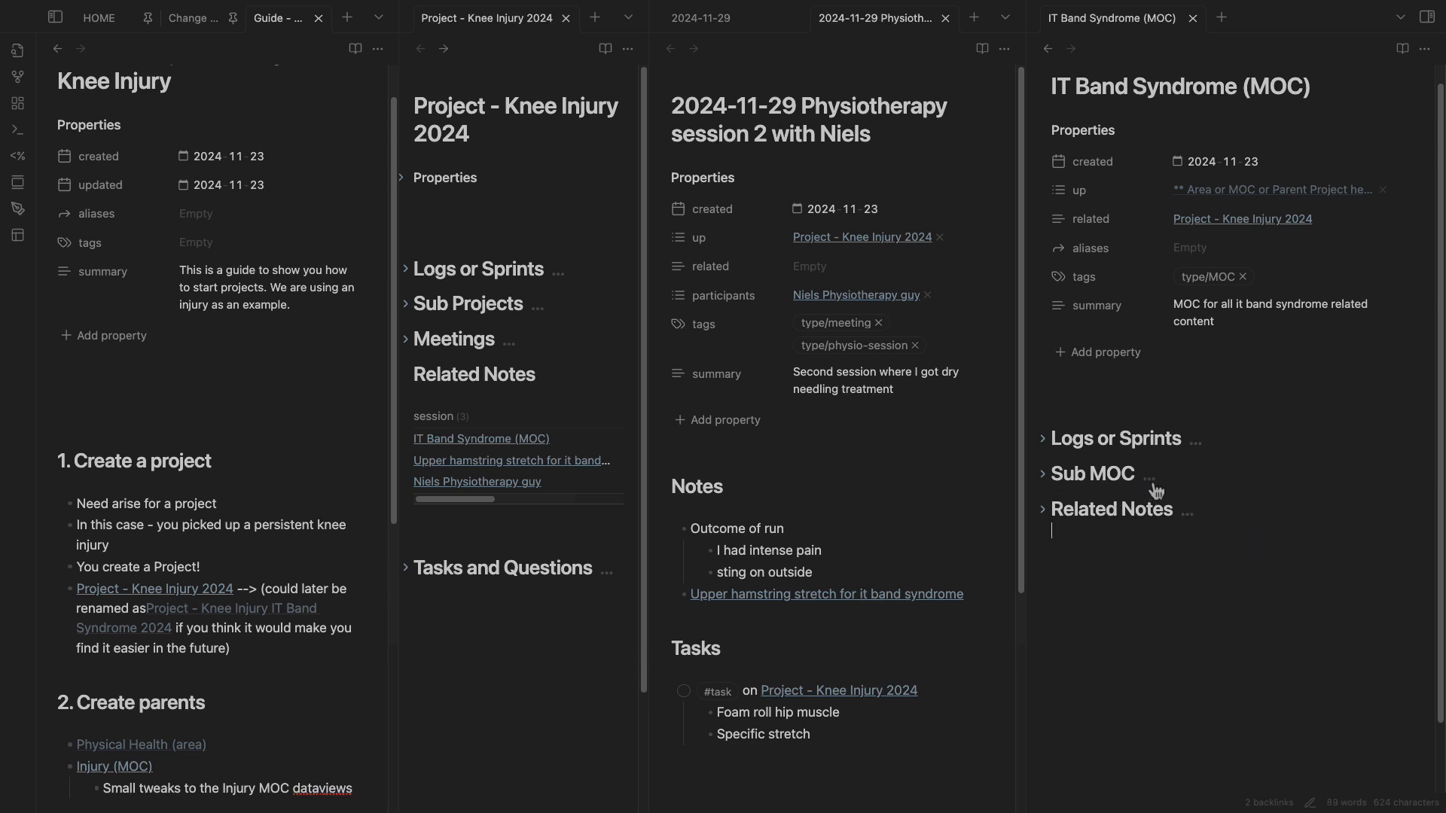
drag(1233, 438, 1047, 434)
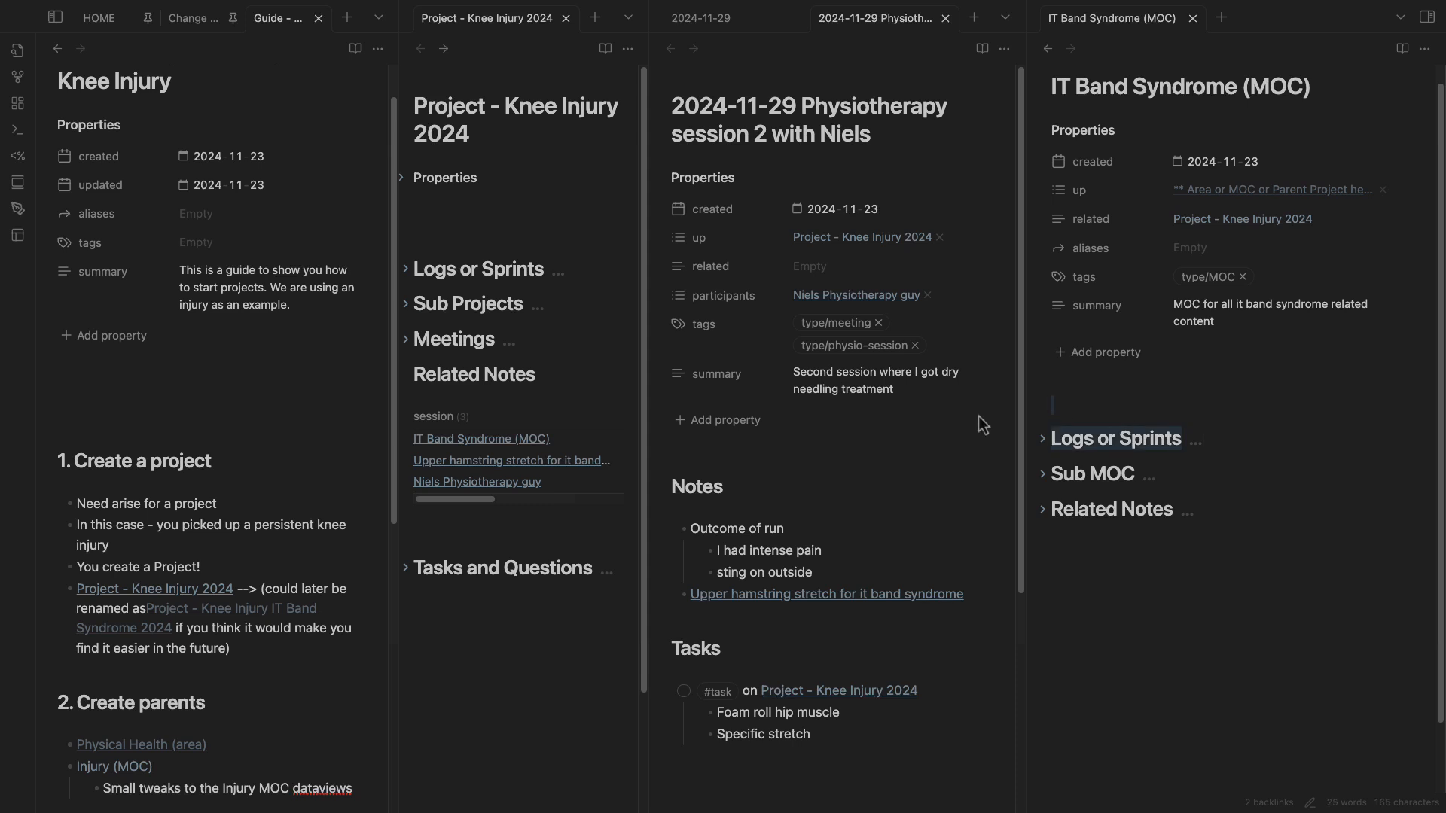
key(BackSpace)
scroll(1054, 452, up, 1)
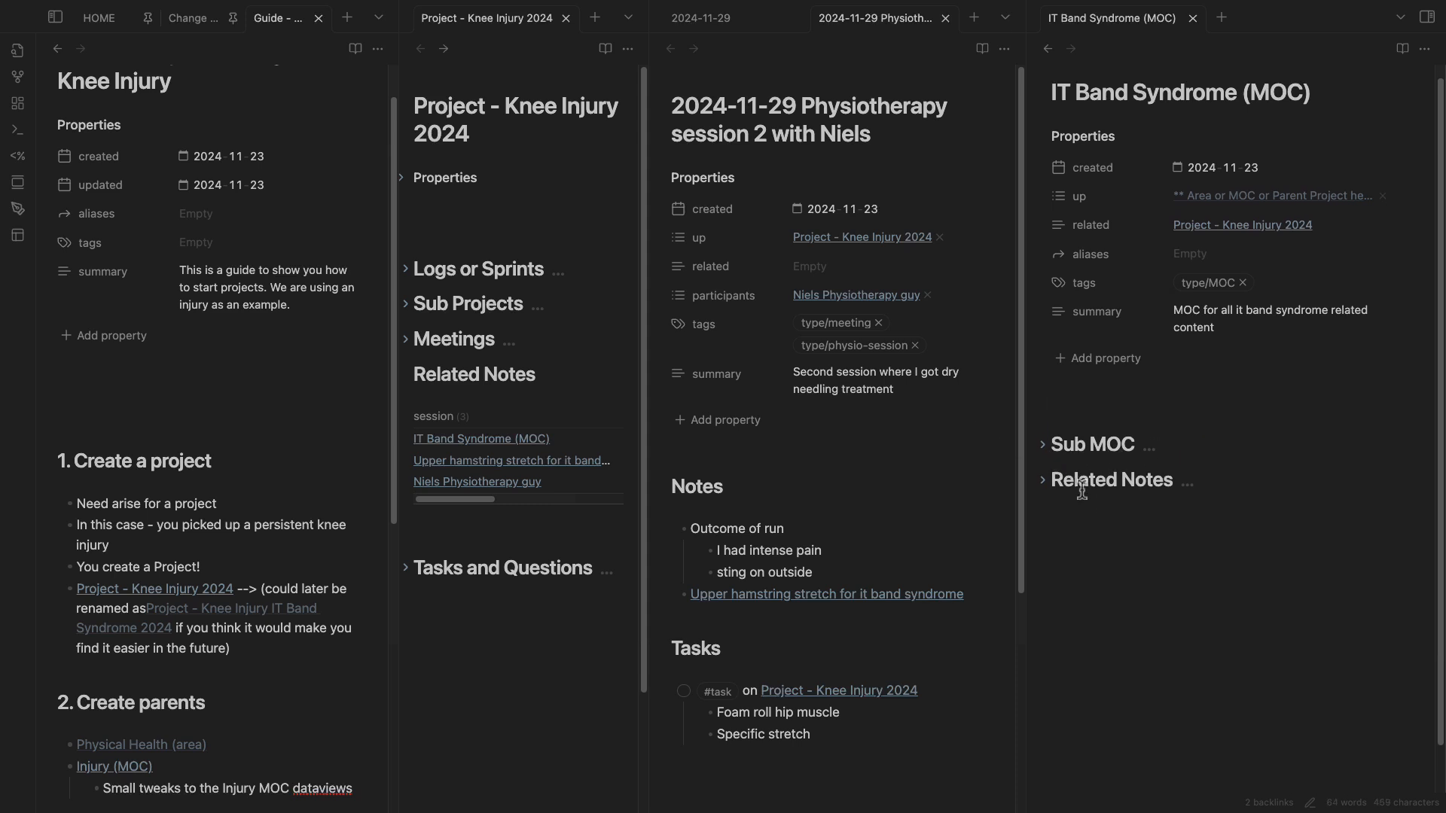
Expand the Sub MOC and Related Notes sections of the IT Band Syndrome (MOC) note to review their tables.
click(1255, 113)
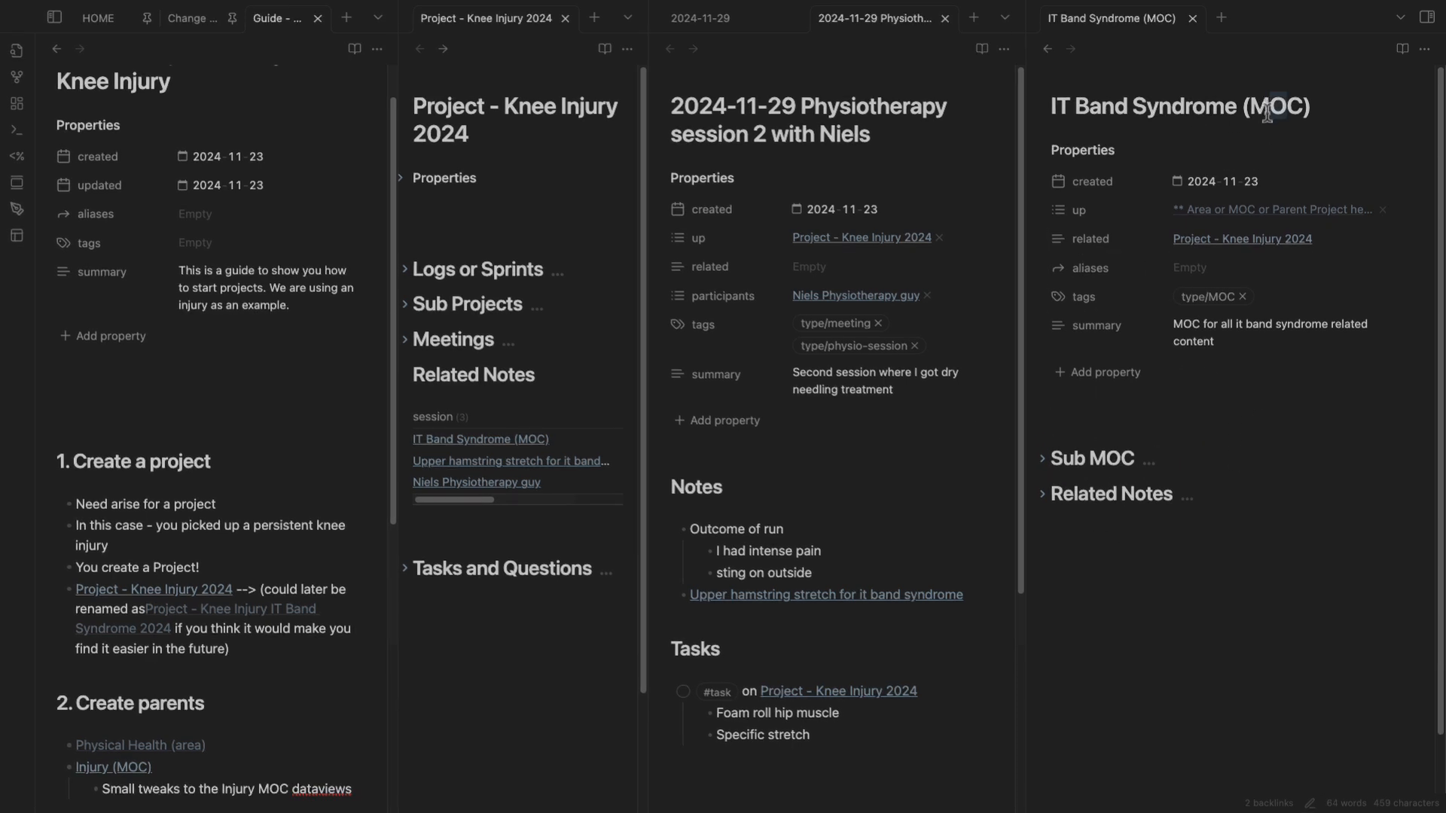
click(1043, 460)
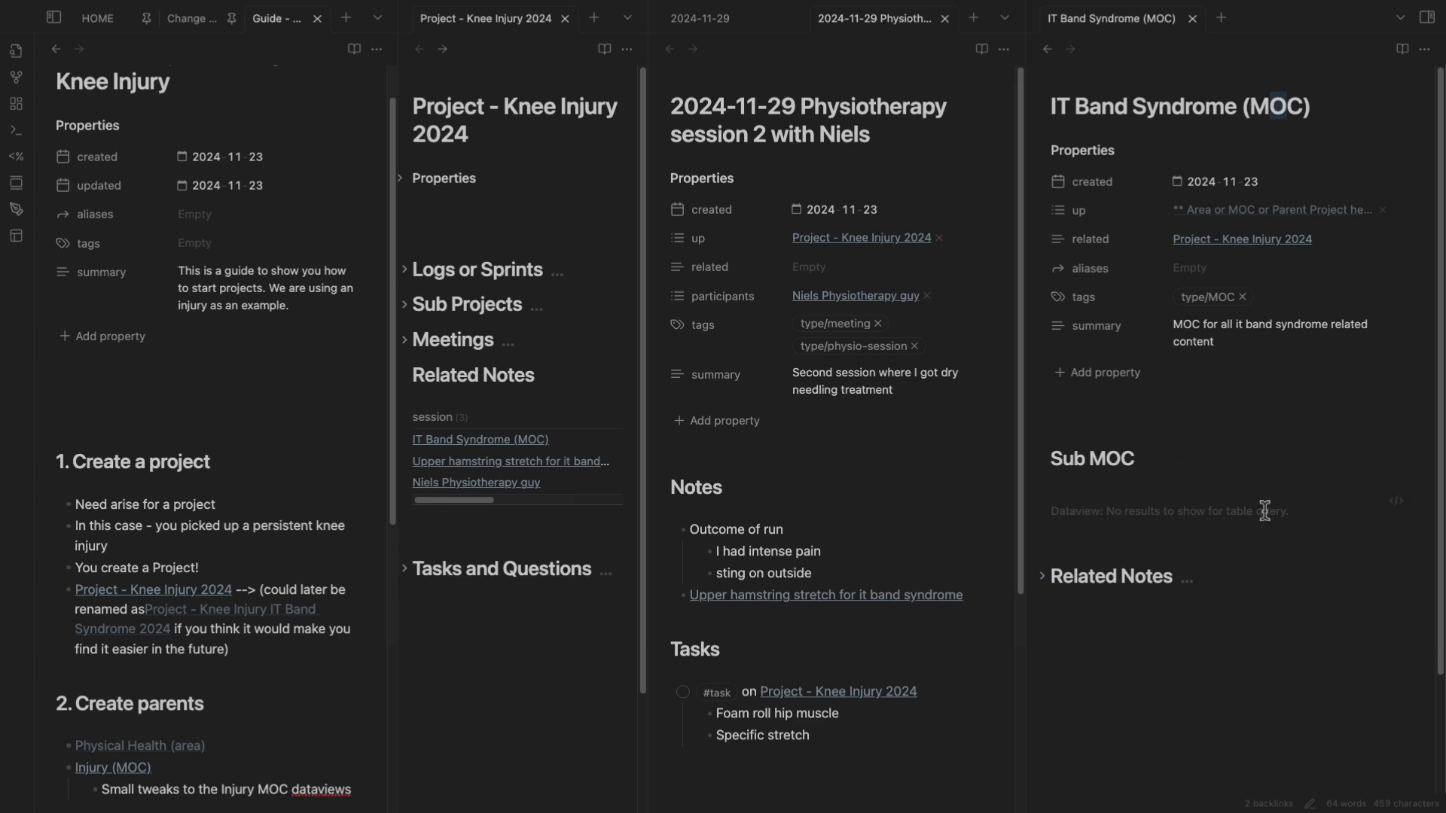
click(1042, 576)
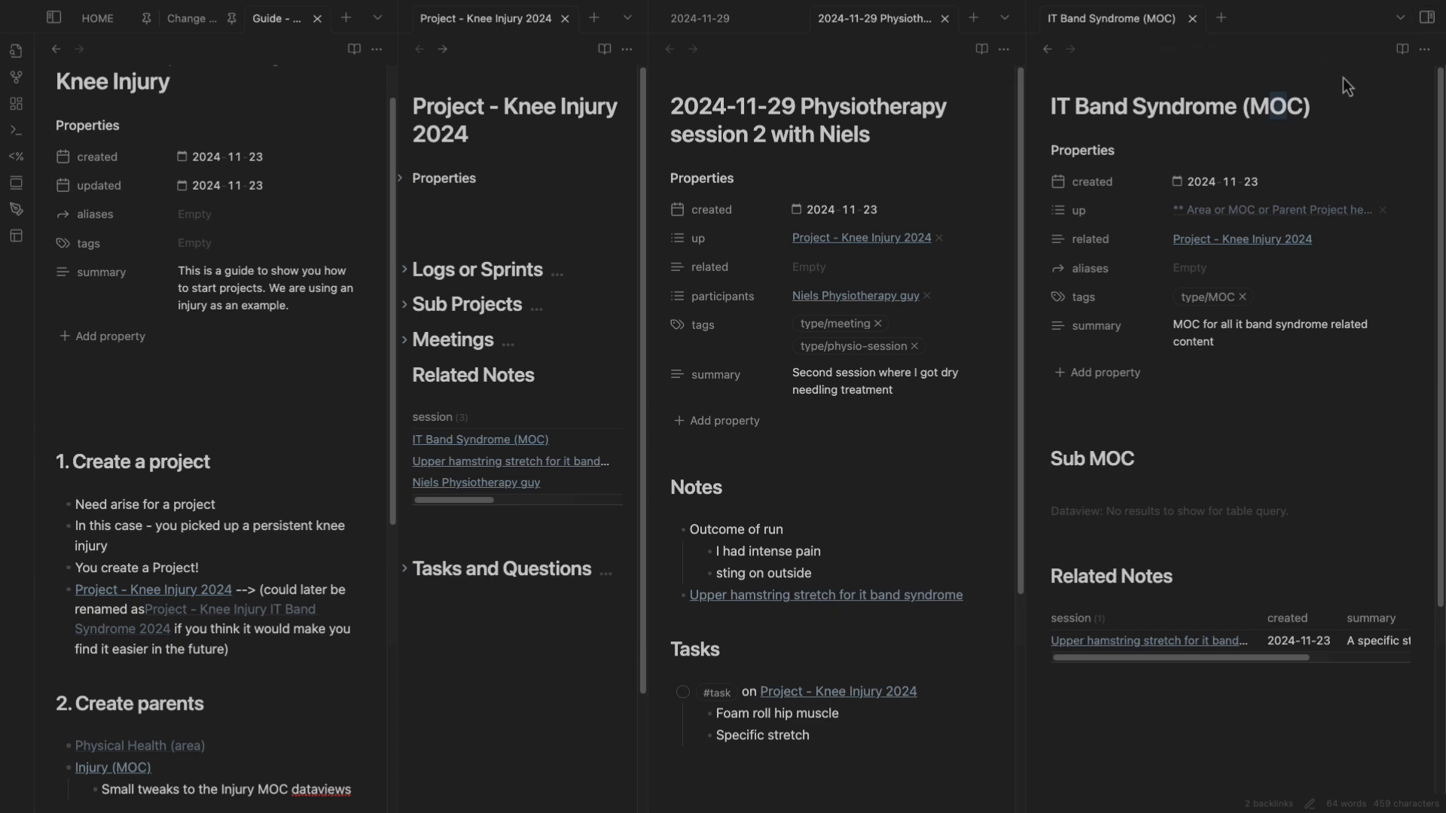
Show the local graph of the IT Band Syndrome (MOC) note and close the physiotherapy session 2 and 2024-11-29 notes.
click(1426, 18)
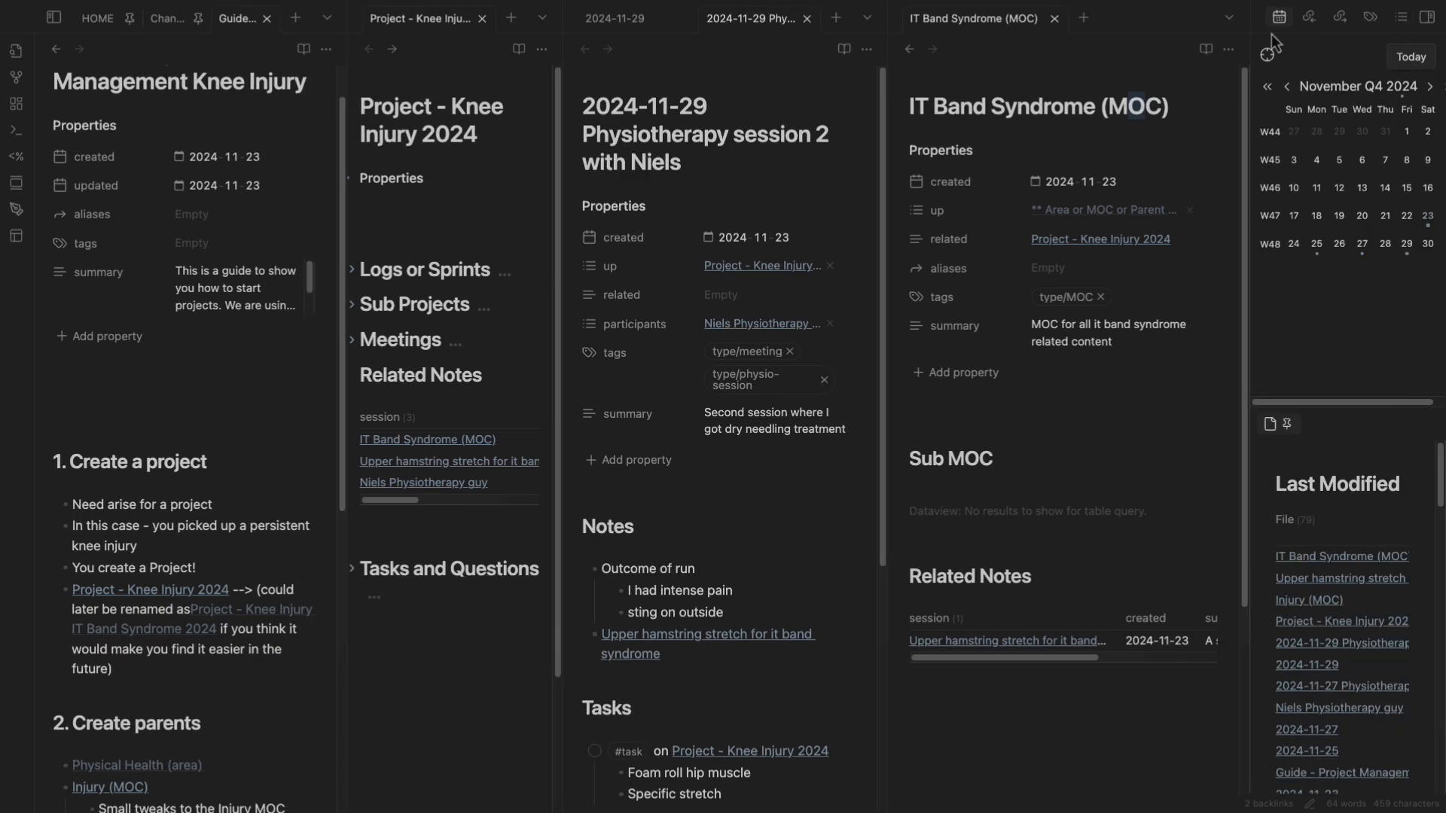
click(1271, 20)
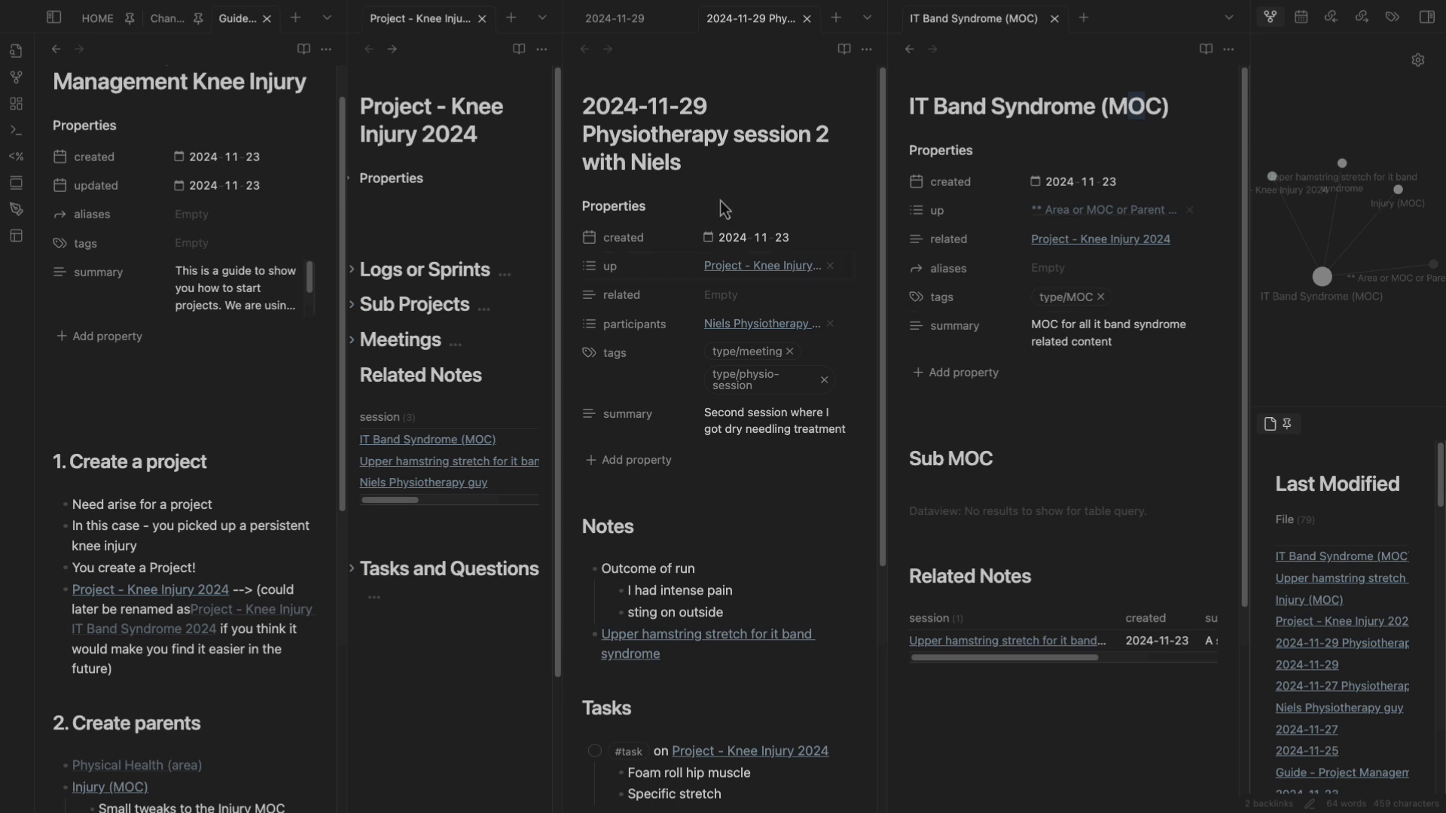
click(807, 18)
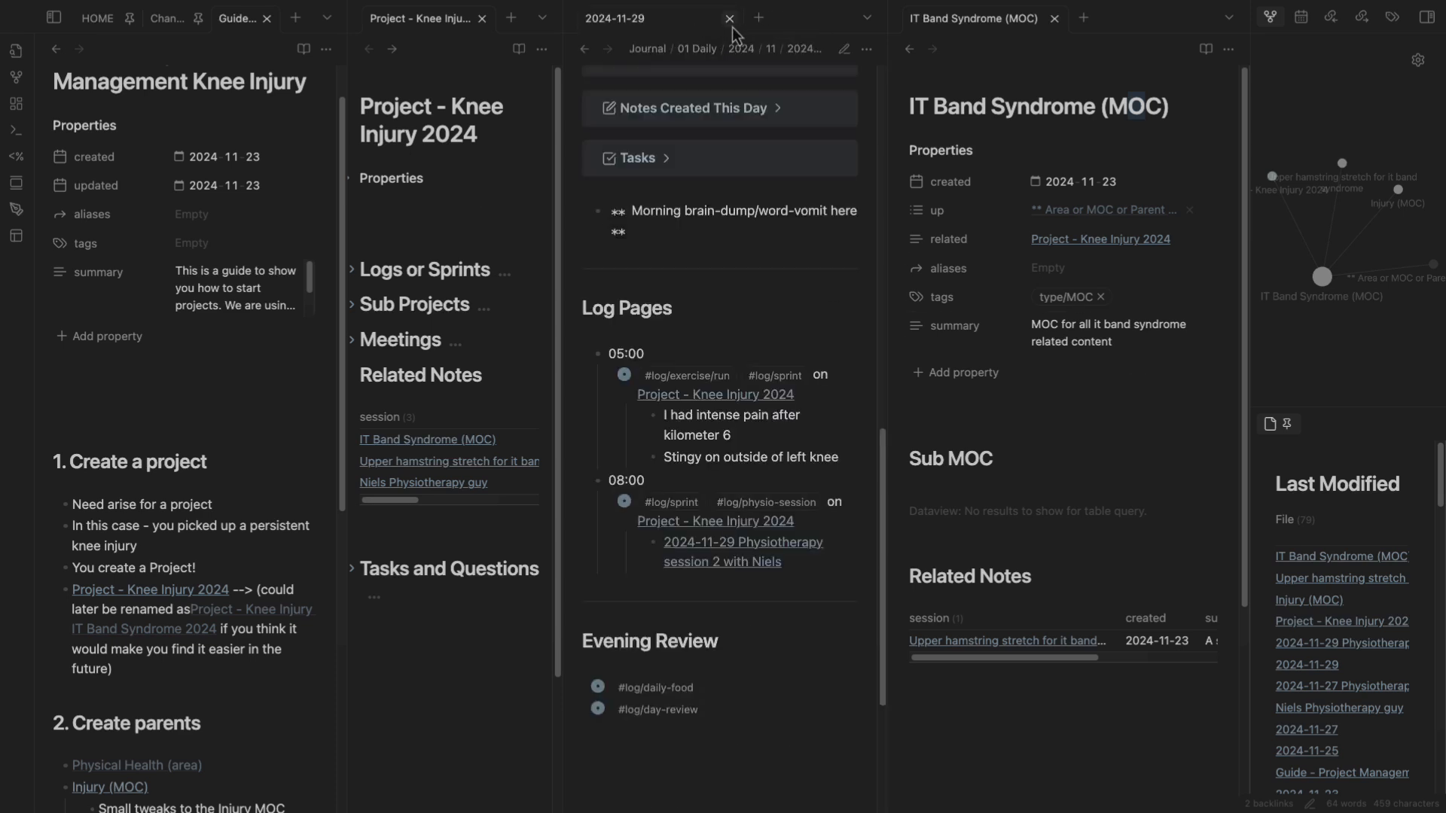
click(730, 18)
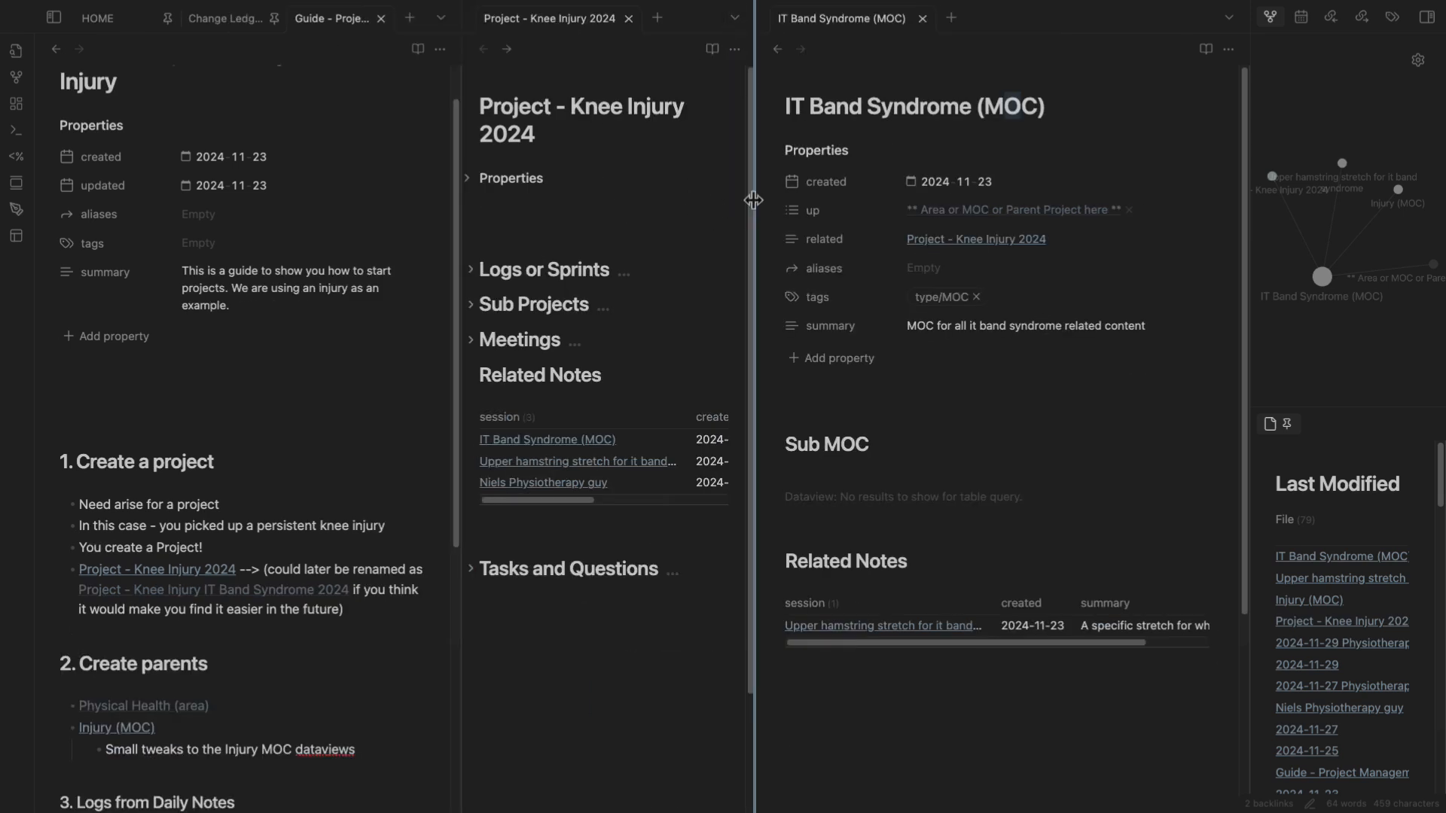
Close the IT Band Syndrome (MOC) note and enlarge the local graph by widening the sidebar.
drag(752, 207, 870, 218)
drag(1250, 265, 1183, 265)
click(995, 18)
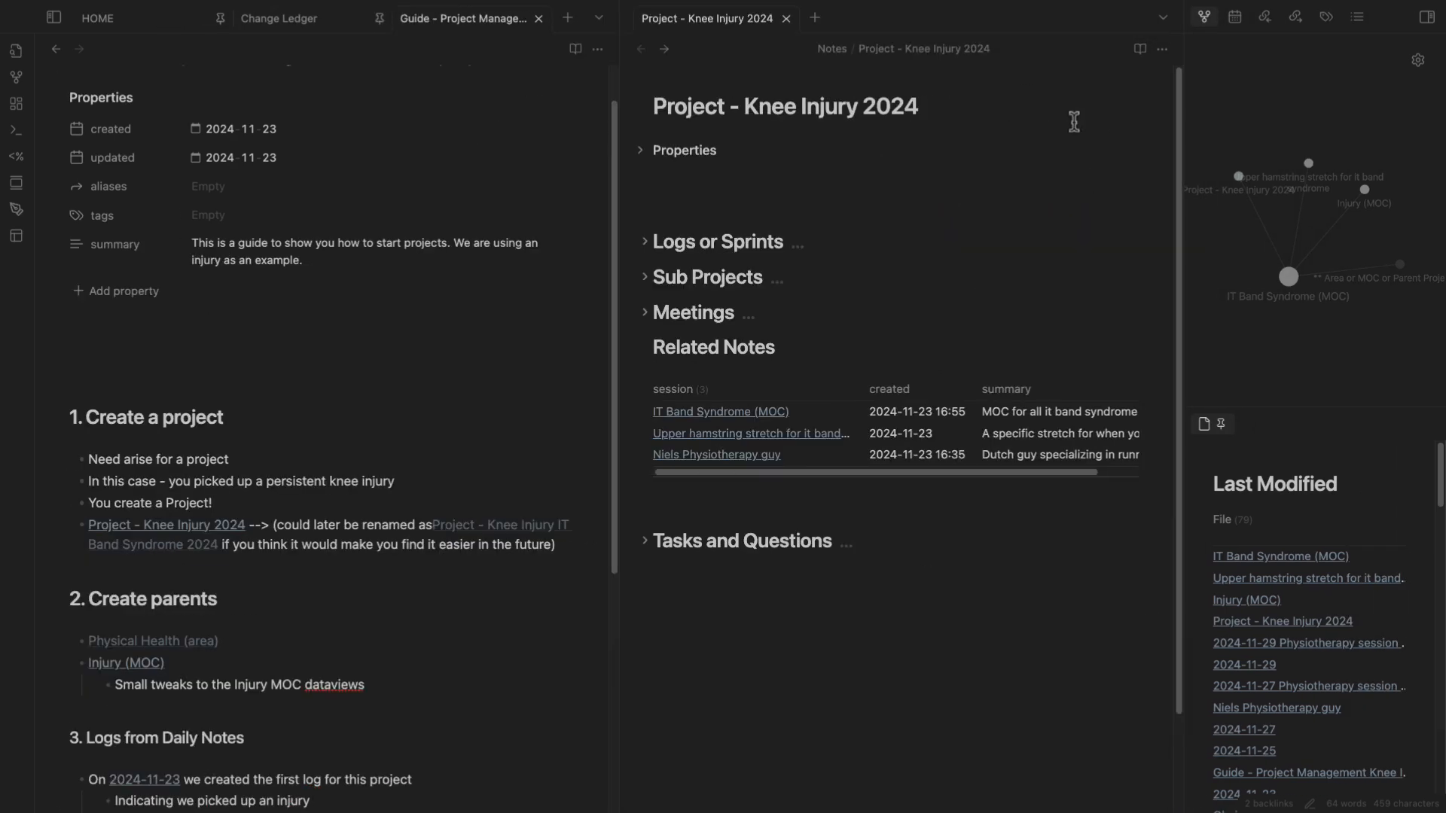
drag(1181, 215, 947, 305)
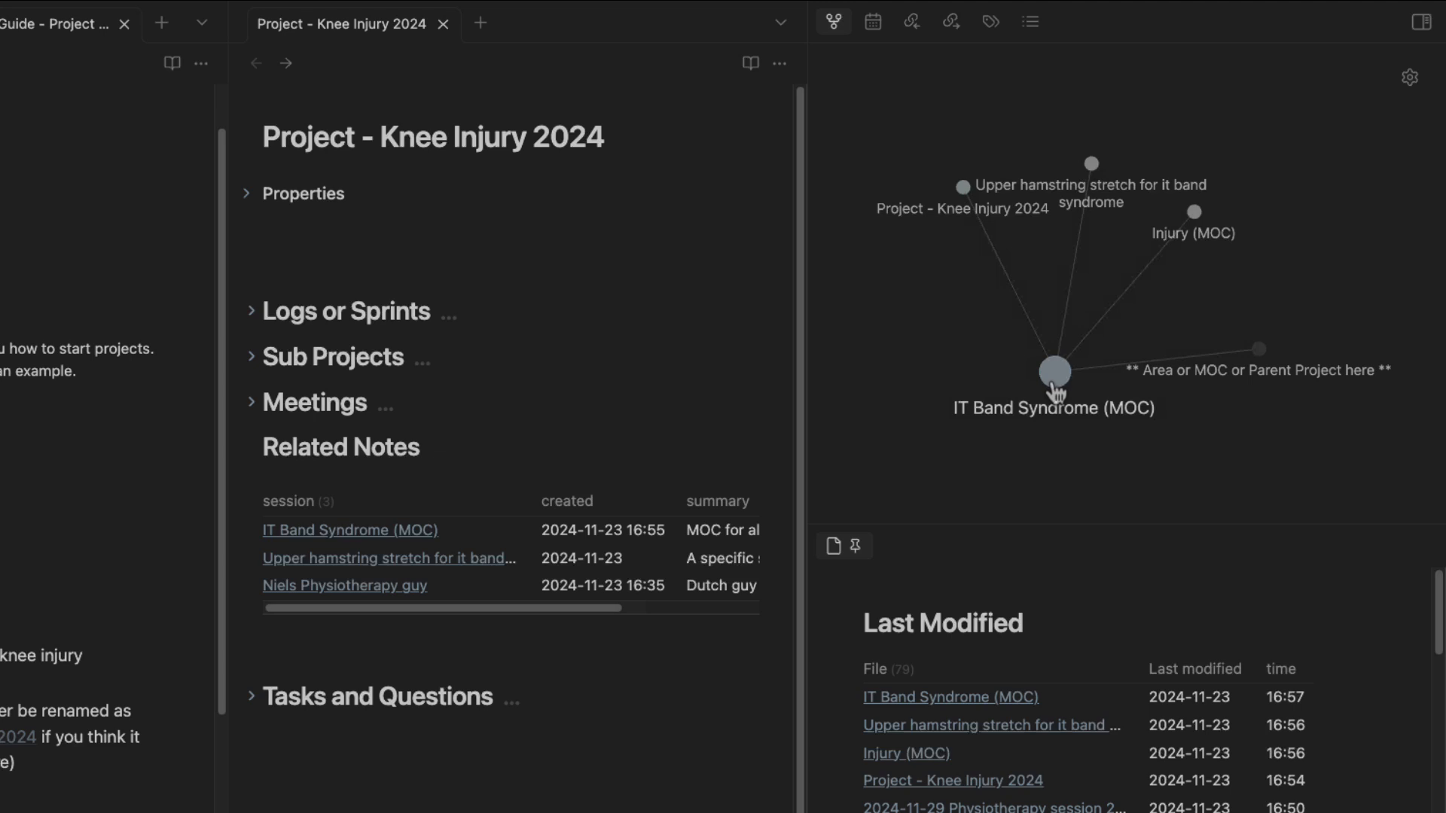
Open the Project - Knee Injury 2024 note from the local graph and switch it to reading view.
mouse_move(1055, 388)
mouse_down()
mouse_move(1071, 375)
mouse_move(1011, 401)
mouse_move(1089, 373)
mouse_move(1073, 373)
mouse_up()
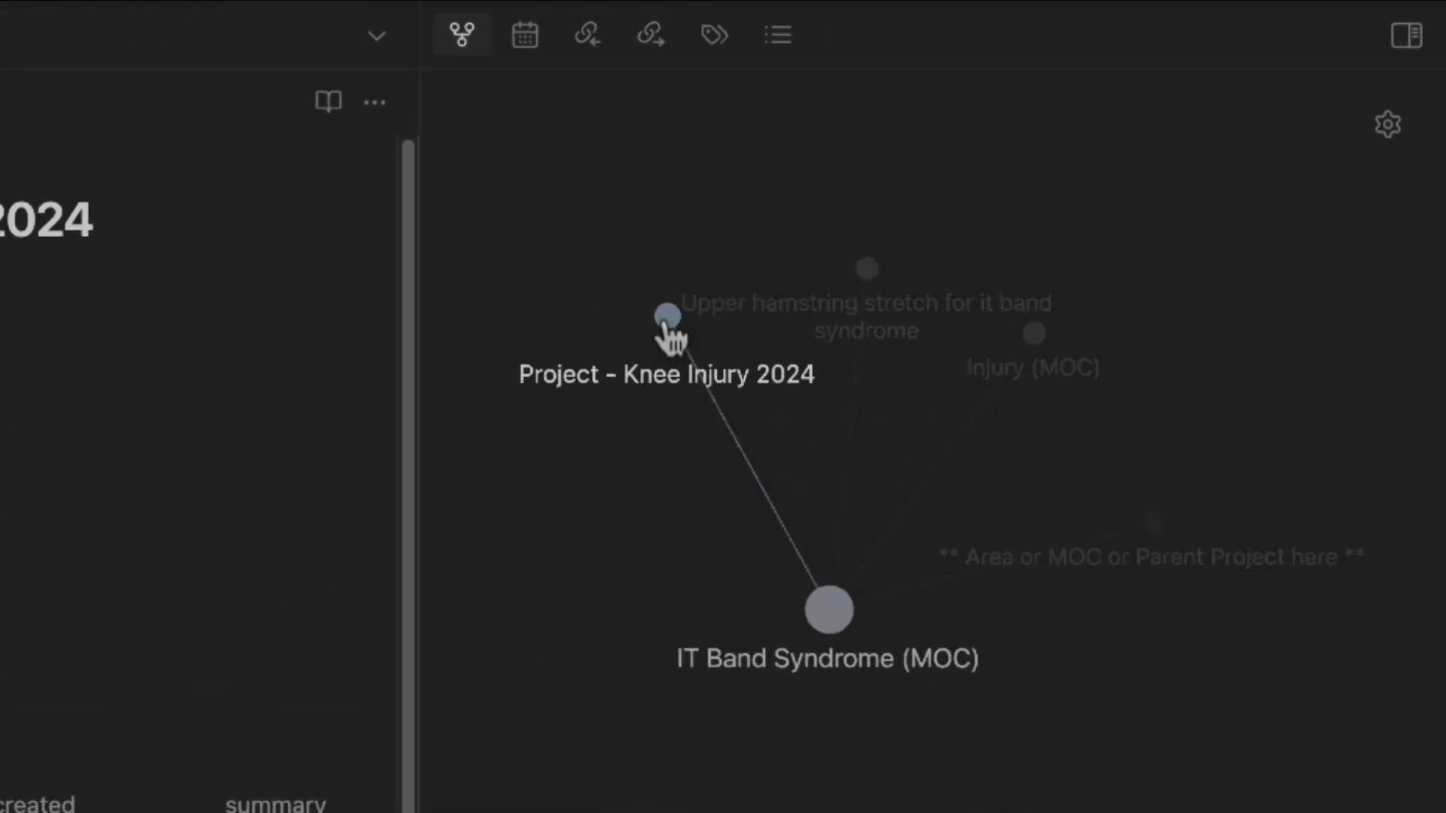
click(667, 315)
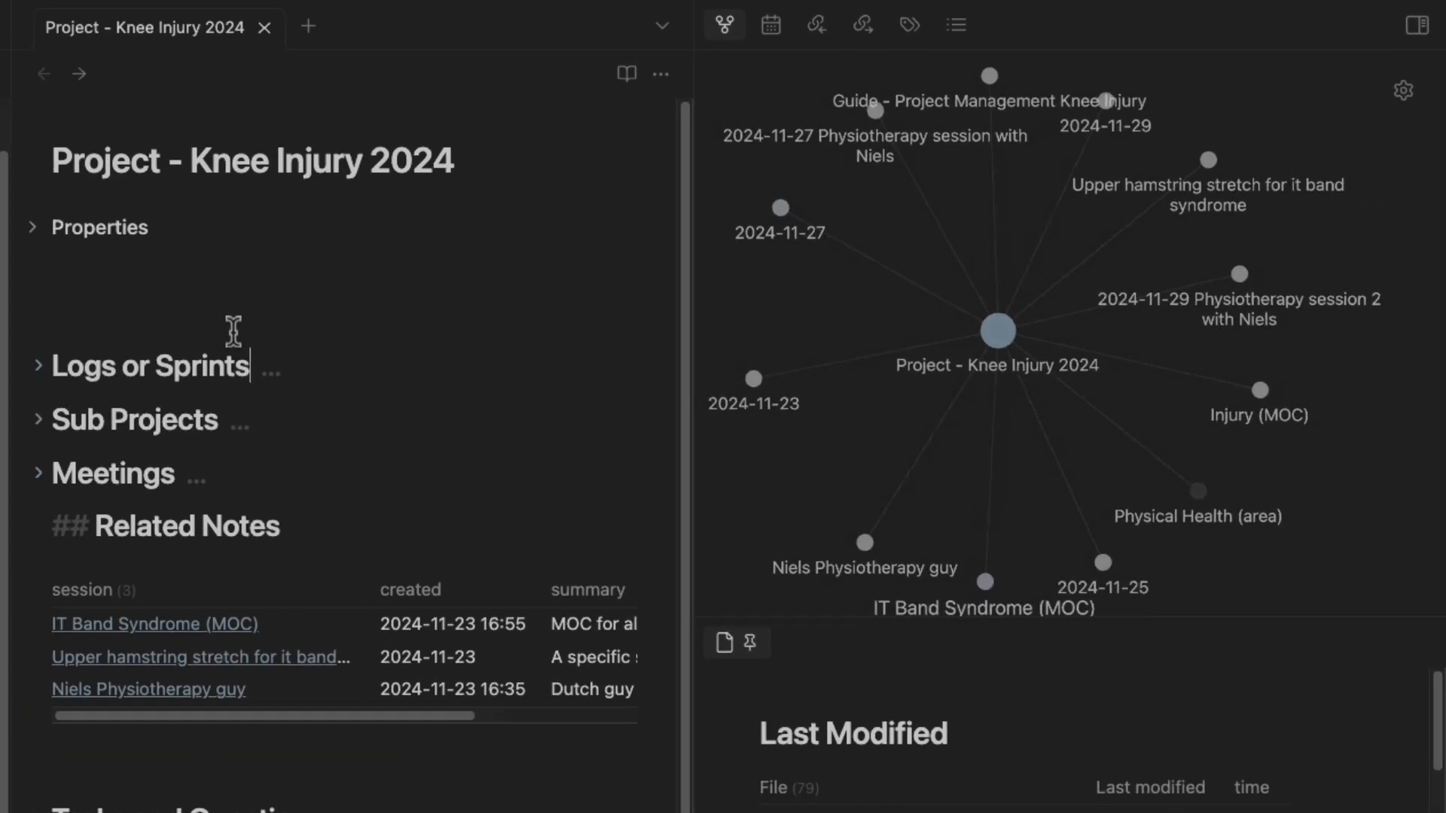
click(151, 352)
key(ctrl+e)
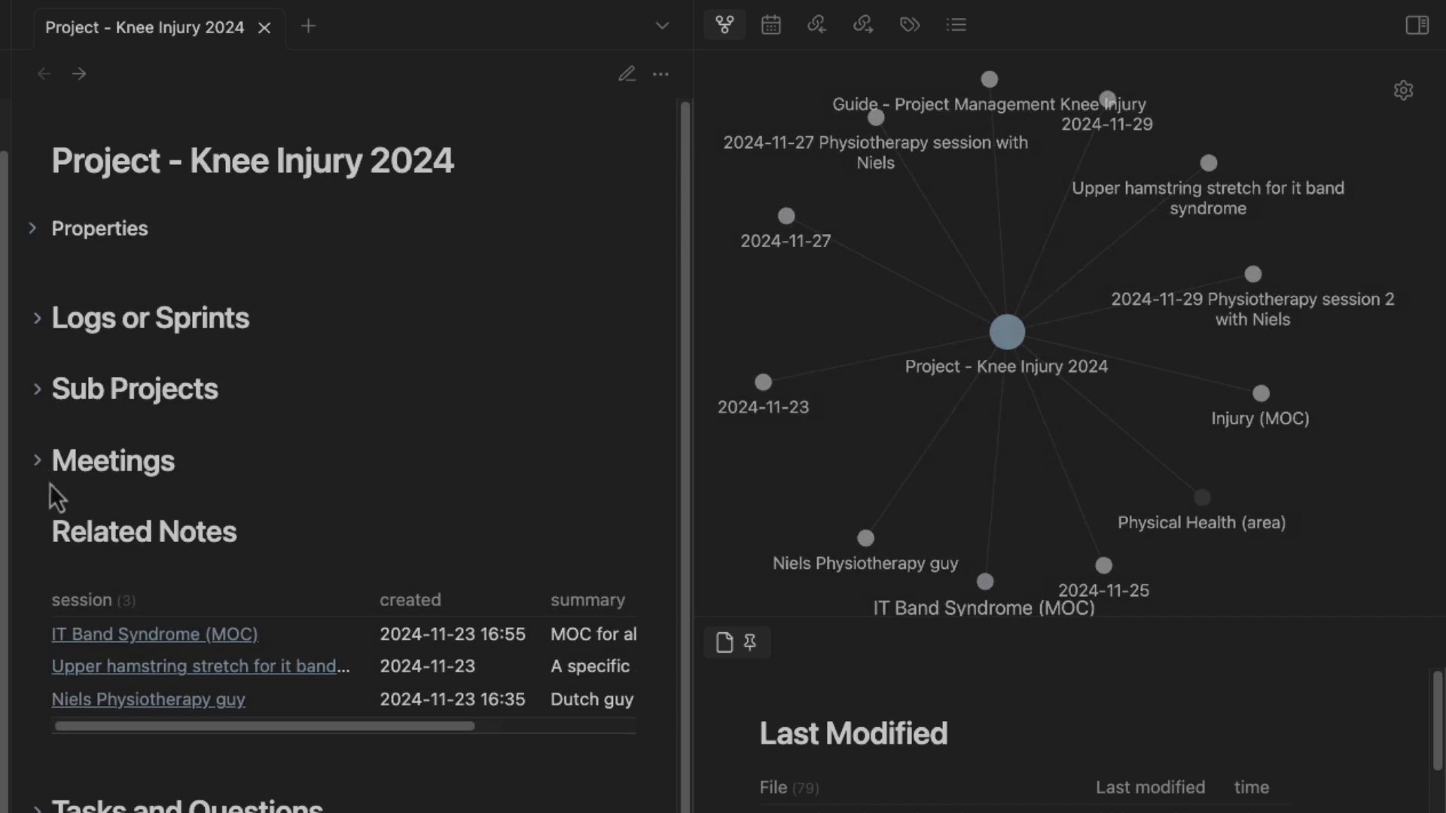
Collapse the project note's Related Notes section and examine the project's connections in the local graph.
click(48, 461)
click(48, 461)
click(48, 532)
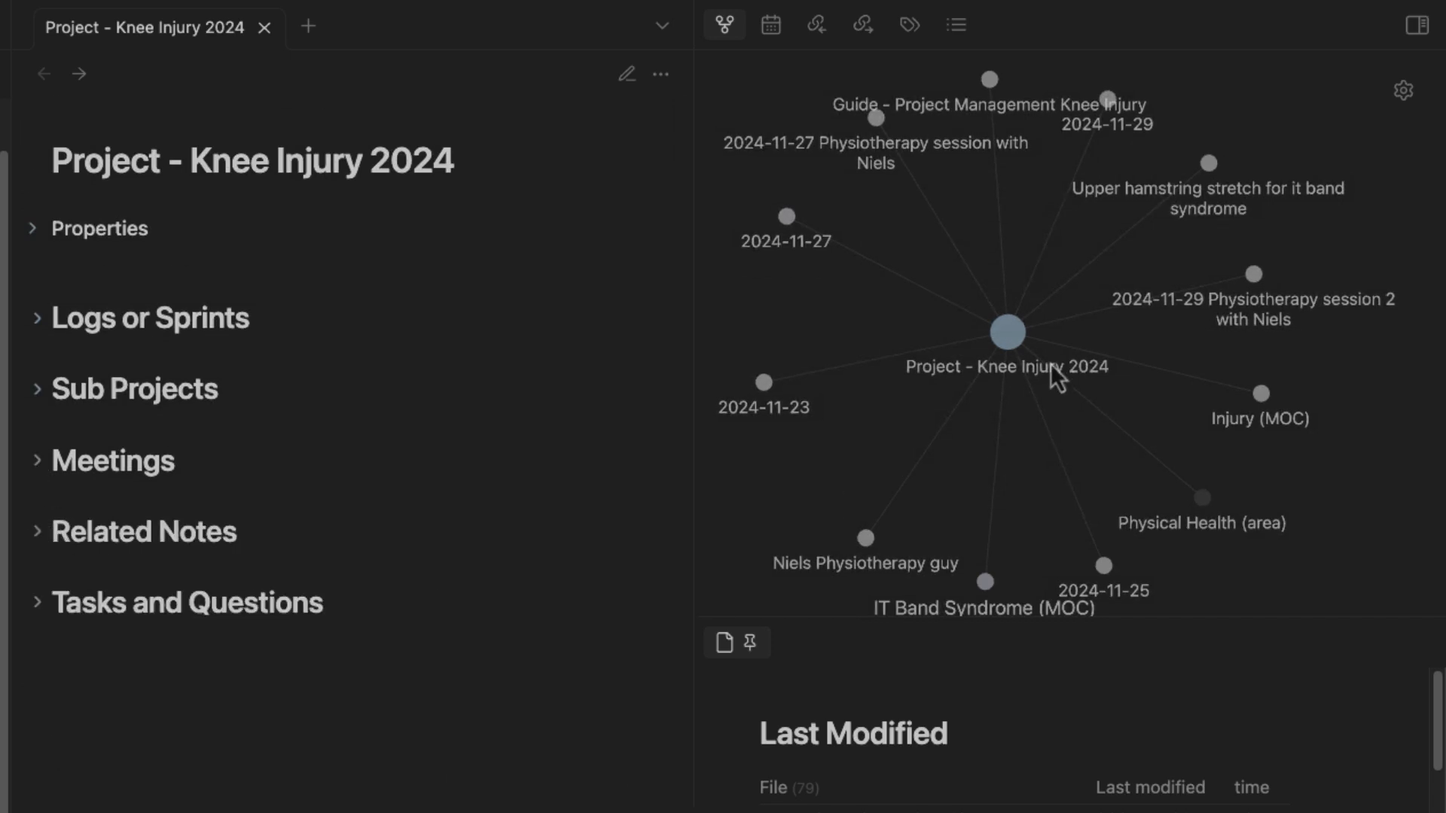
scroll(1058, 389, up, 1)
scroll(1059, 386, down, 3)
scroll(1059, 382, up, 2)
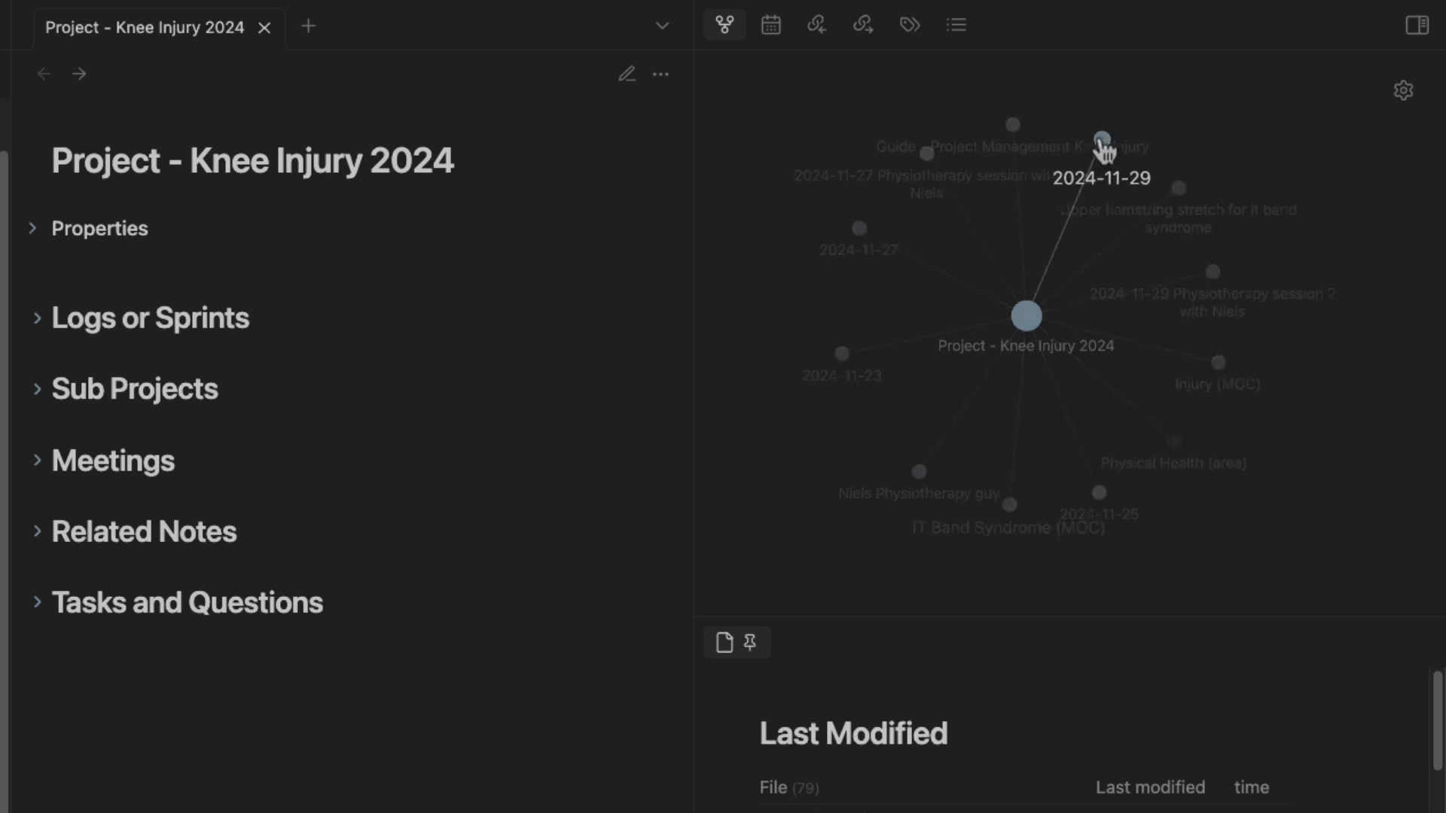
drag(1028, 323, 1077, 303)
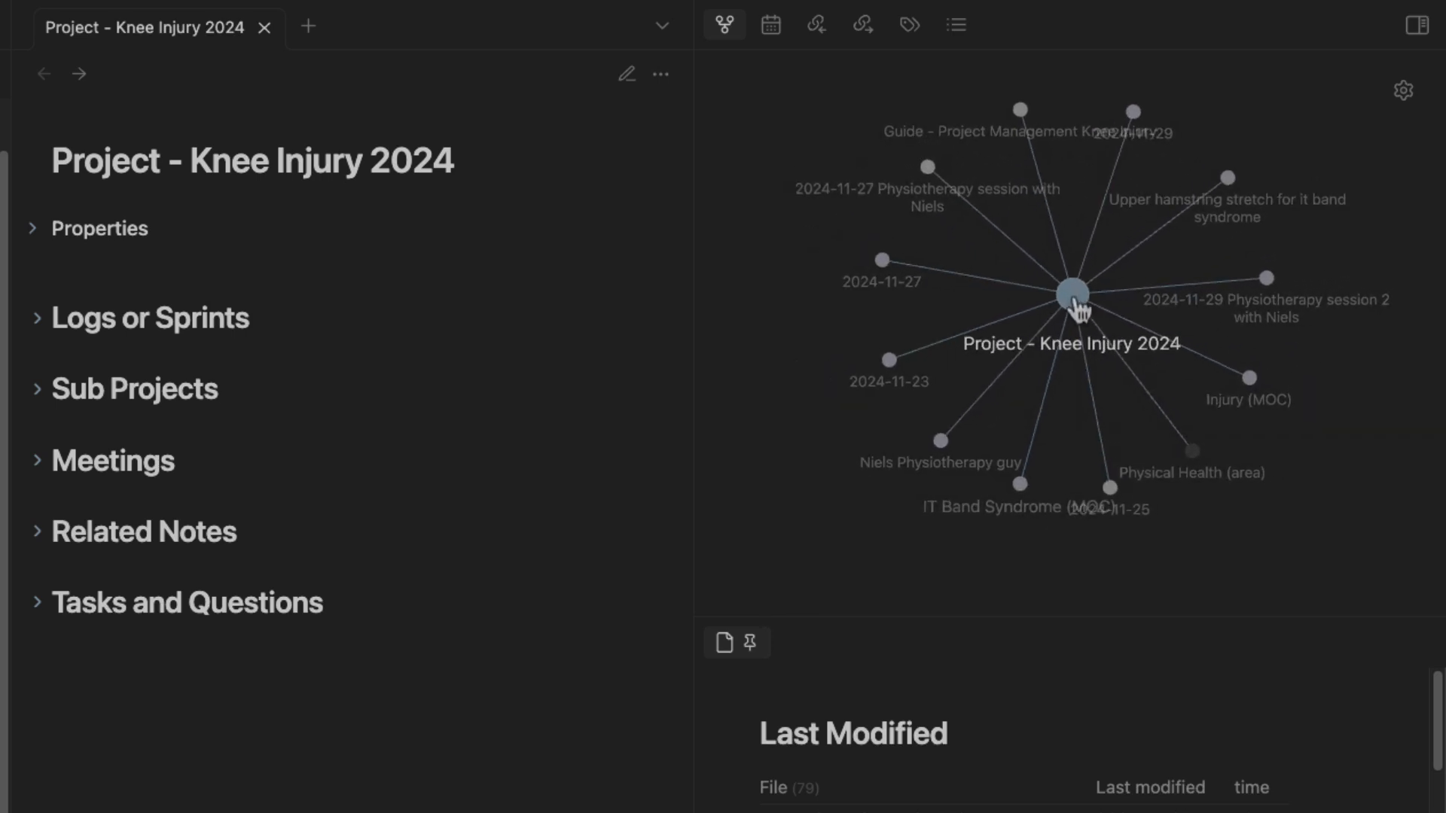
Follow the local graph through the 2024-11-27 daily note to its physiotherapy session note and read that note's tasks.
click(883, 268)
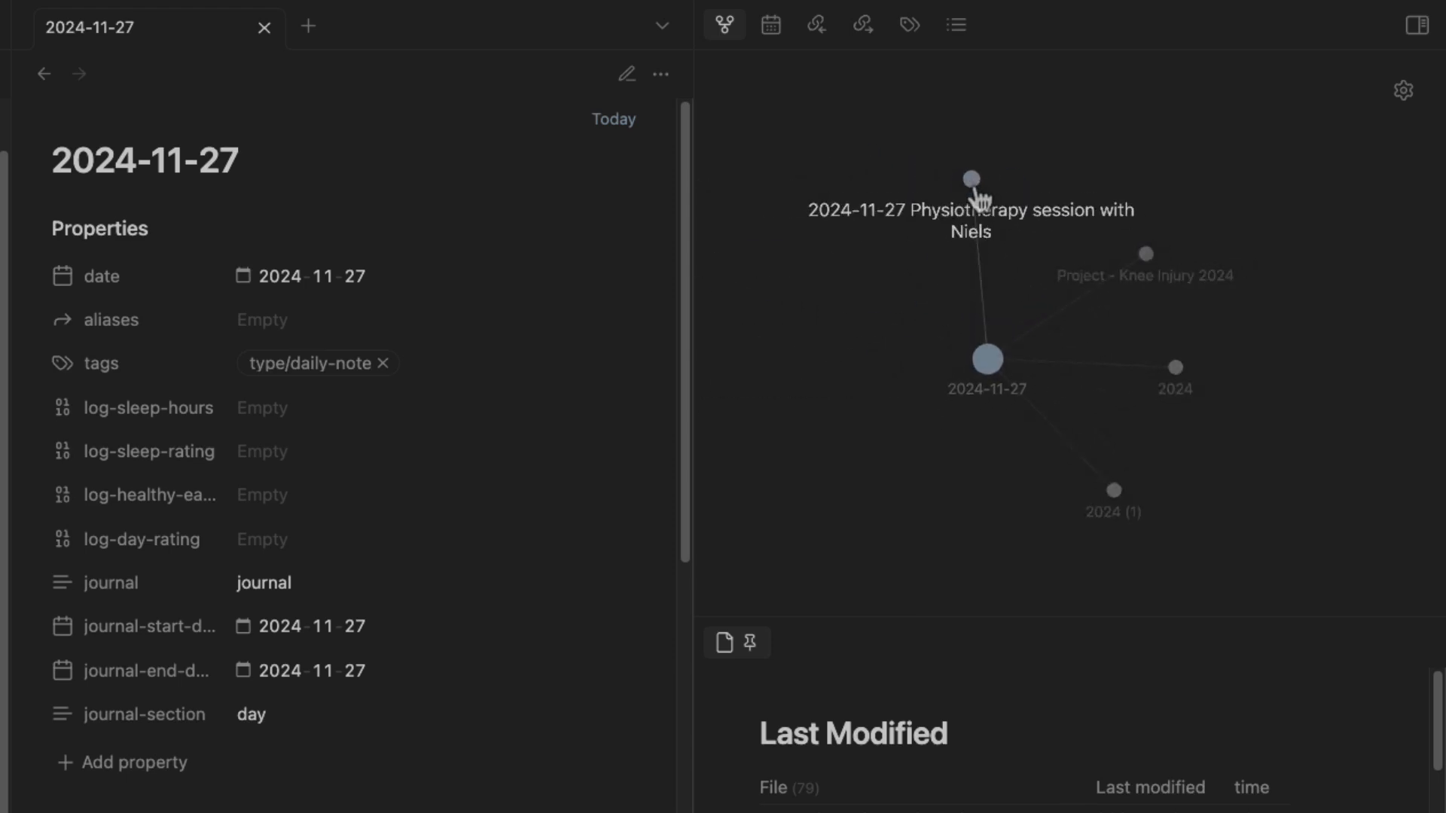
click(973, 190)
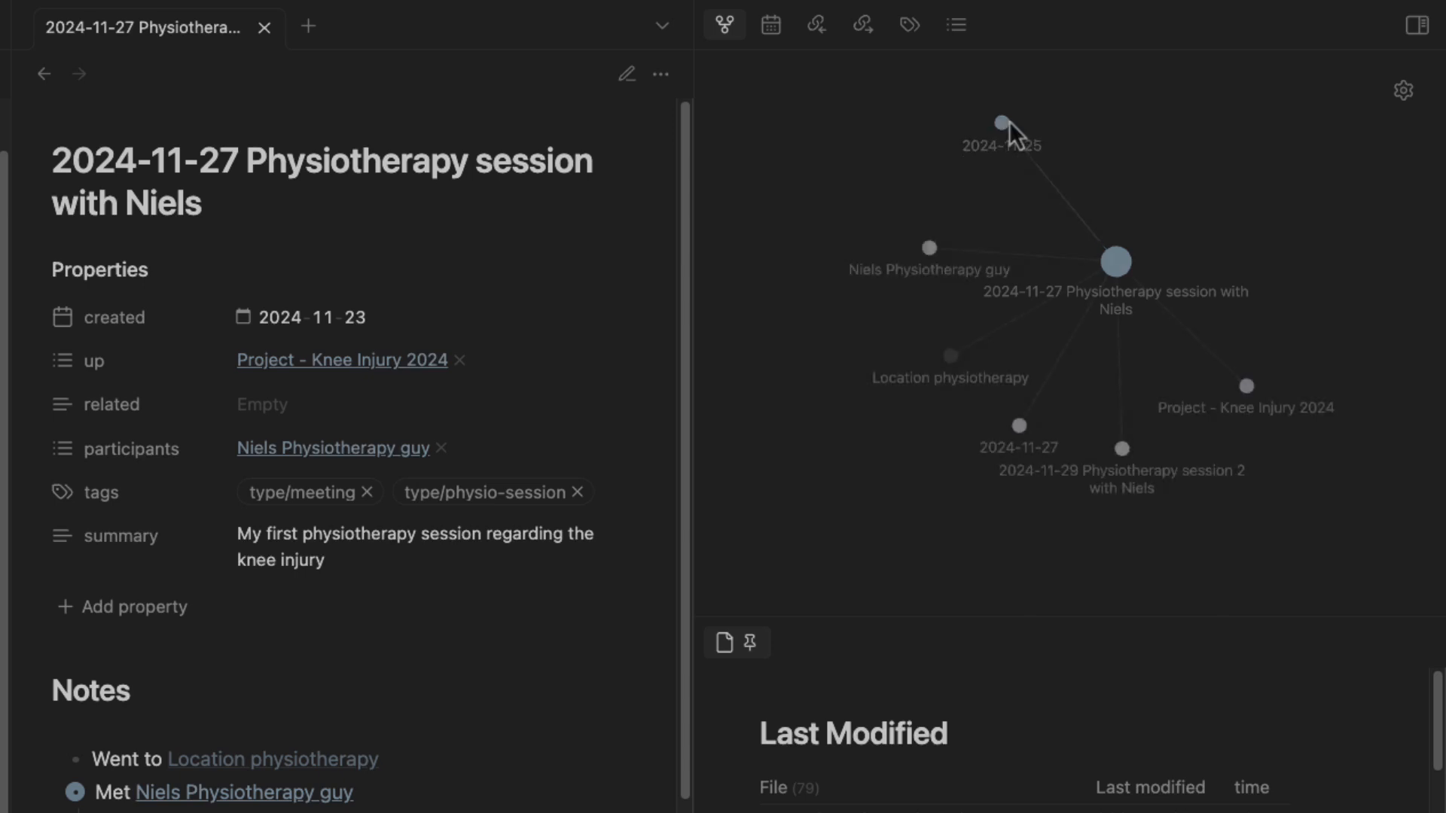
scroll(402, 519, down, 10)
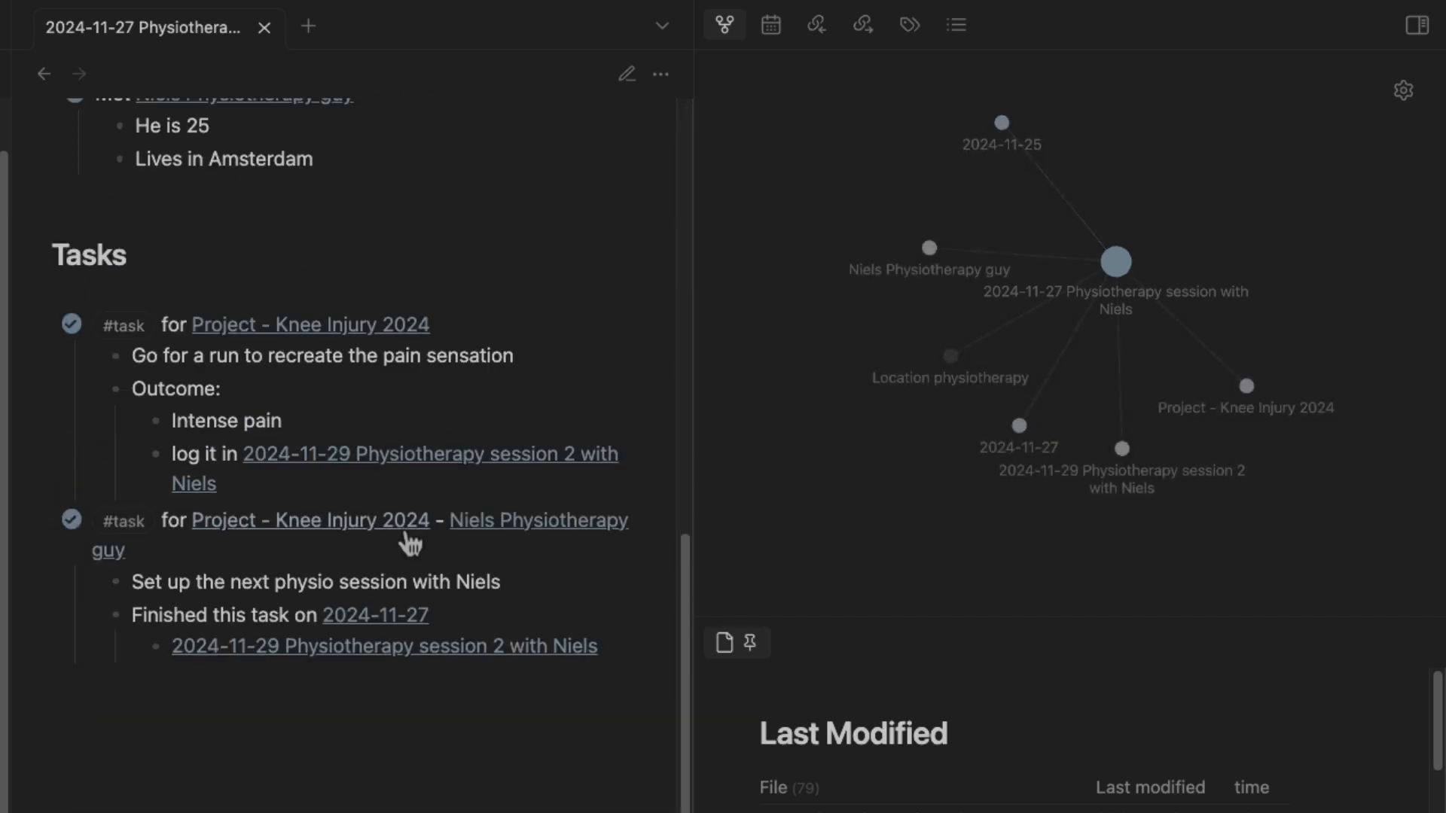
scroll(313, 584, up, 10)
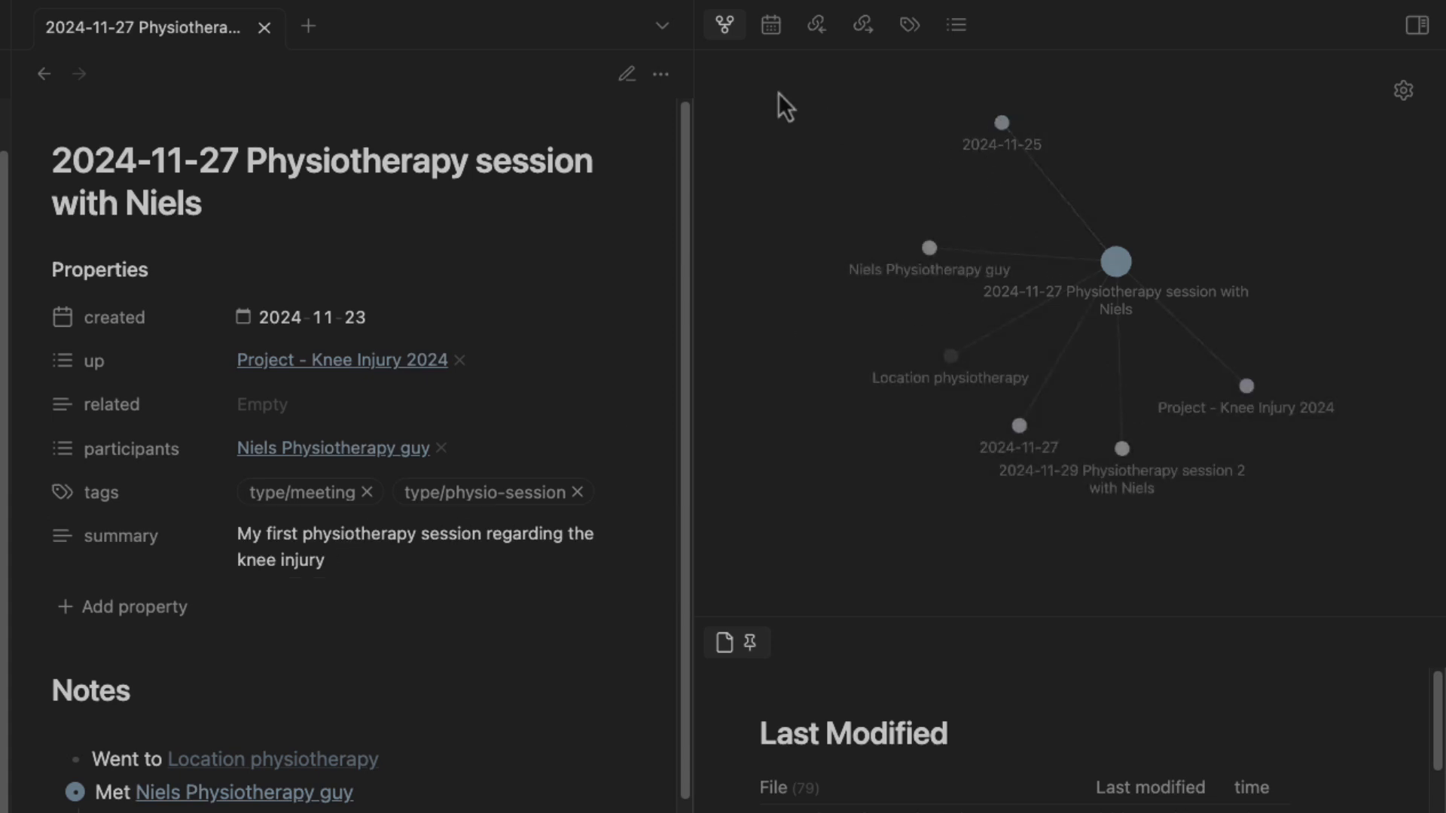
Turn off incoming links in the local graph's filters.
click(1402, 89)
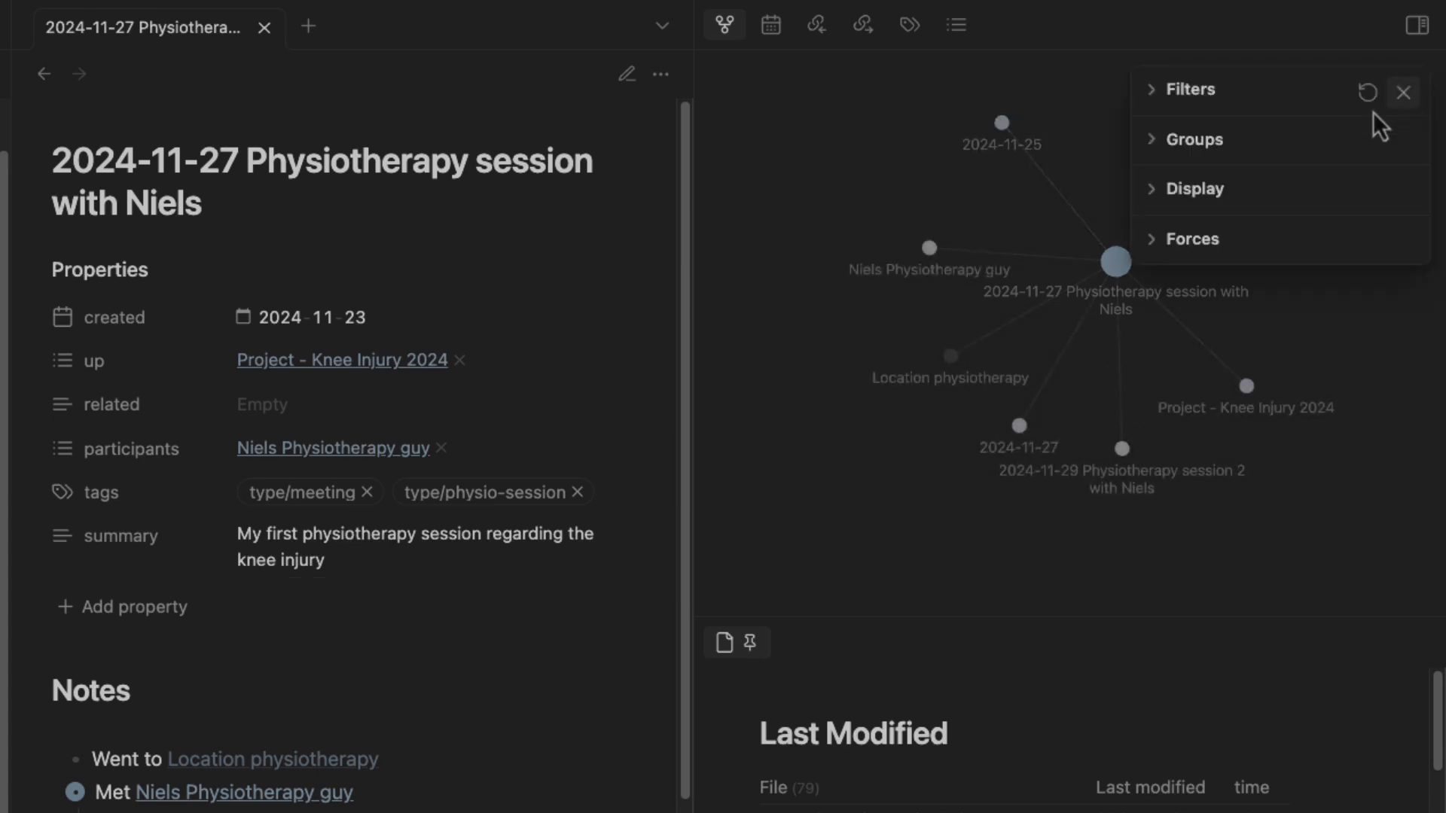
click(1152, 94)
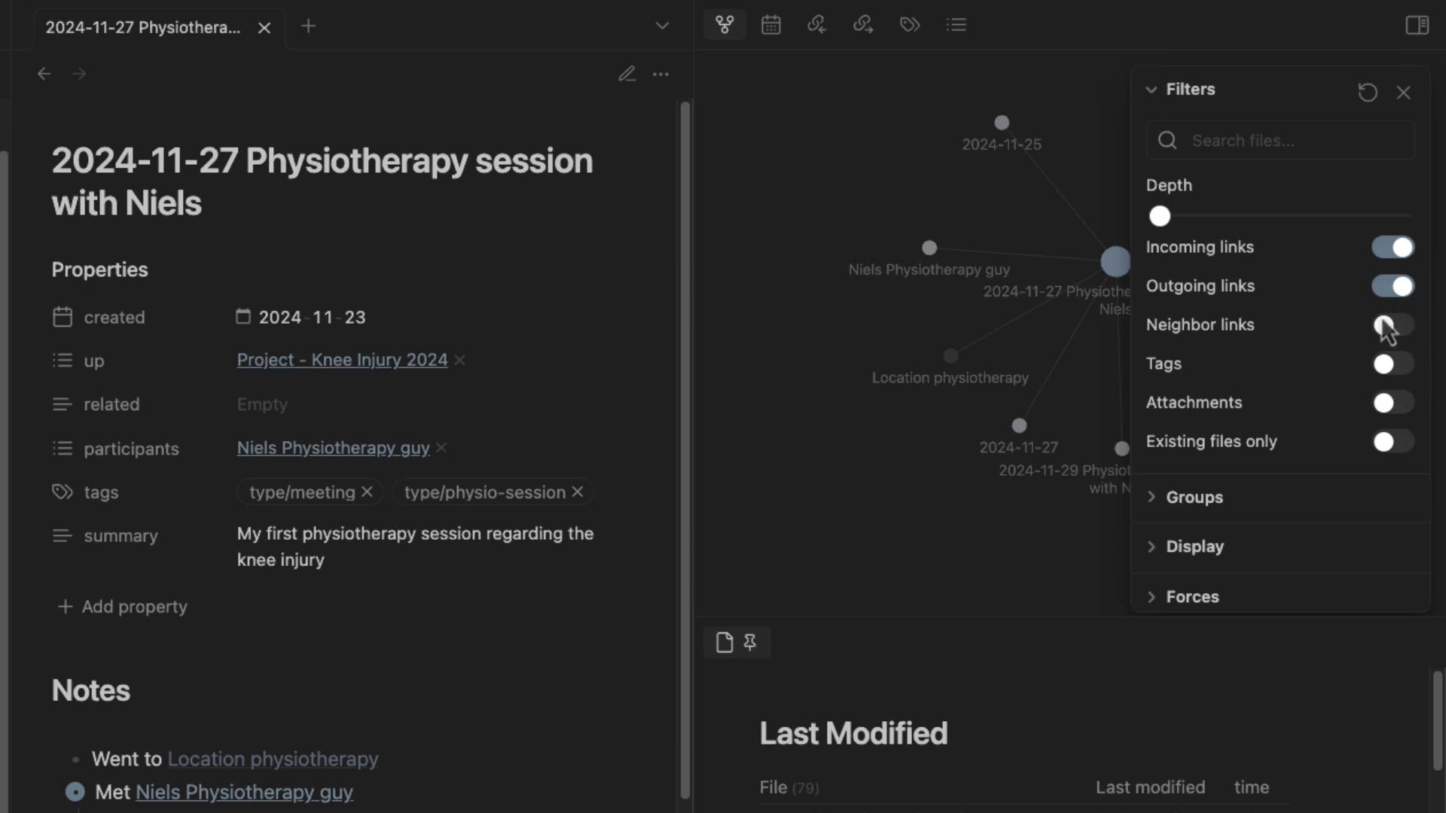
click(1397, 256)
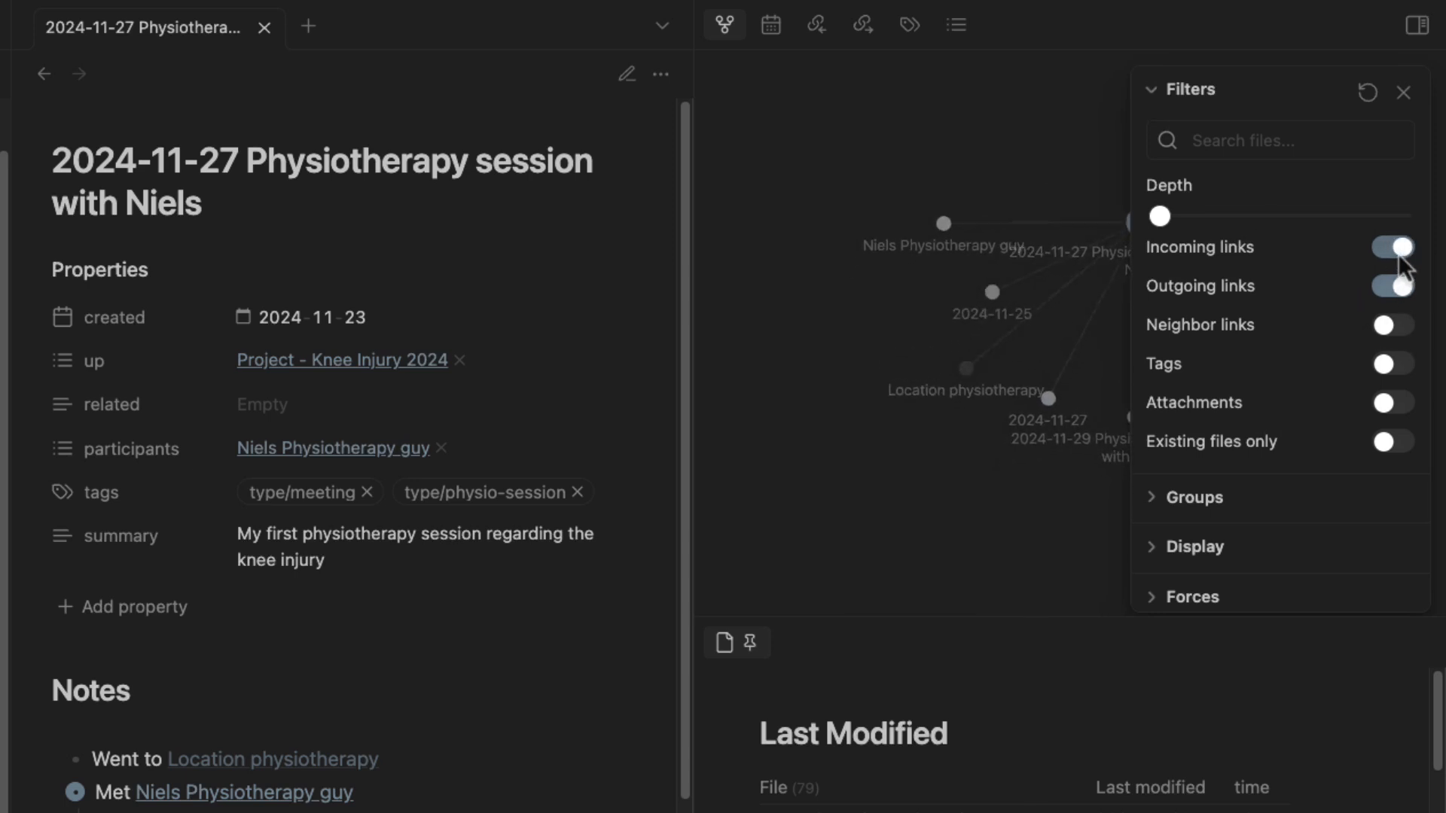
click(1403, 92)
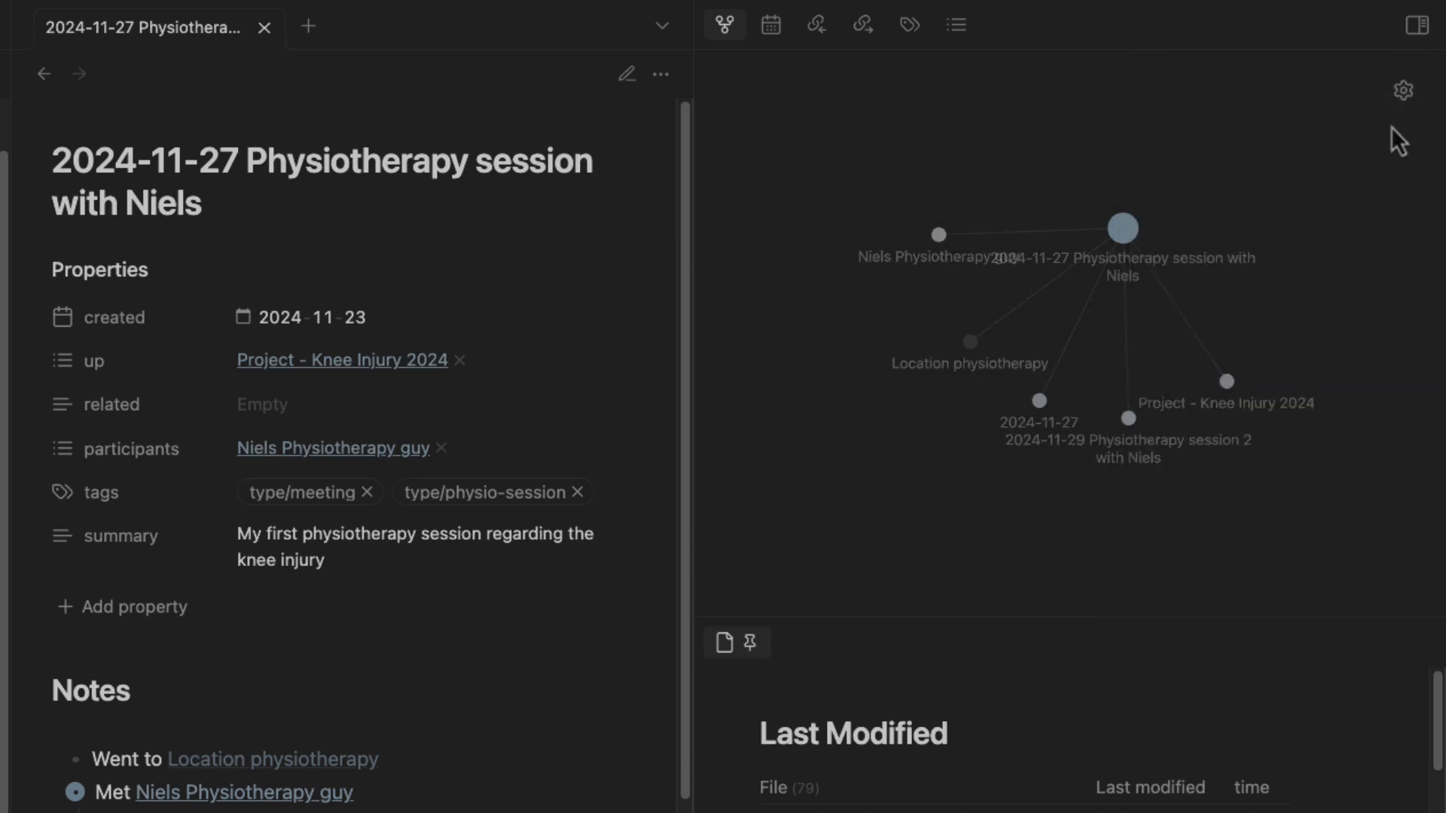
Spread out the nodes around the 2024-11-27 physiotherapy session in the local graph and check them against the links in its tasks.
drag(1123, 232, 995, 333)
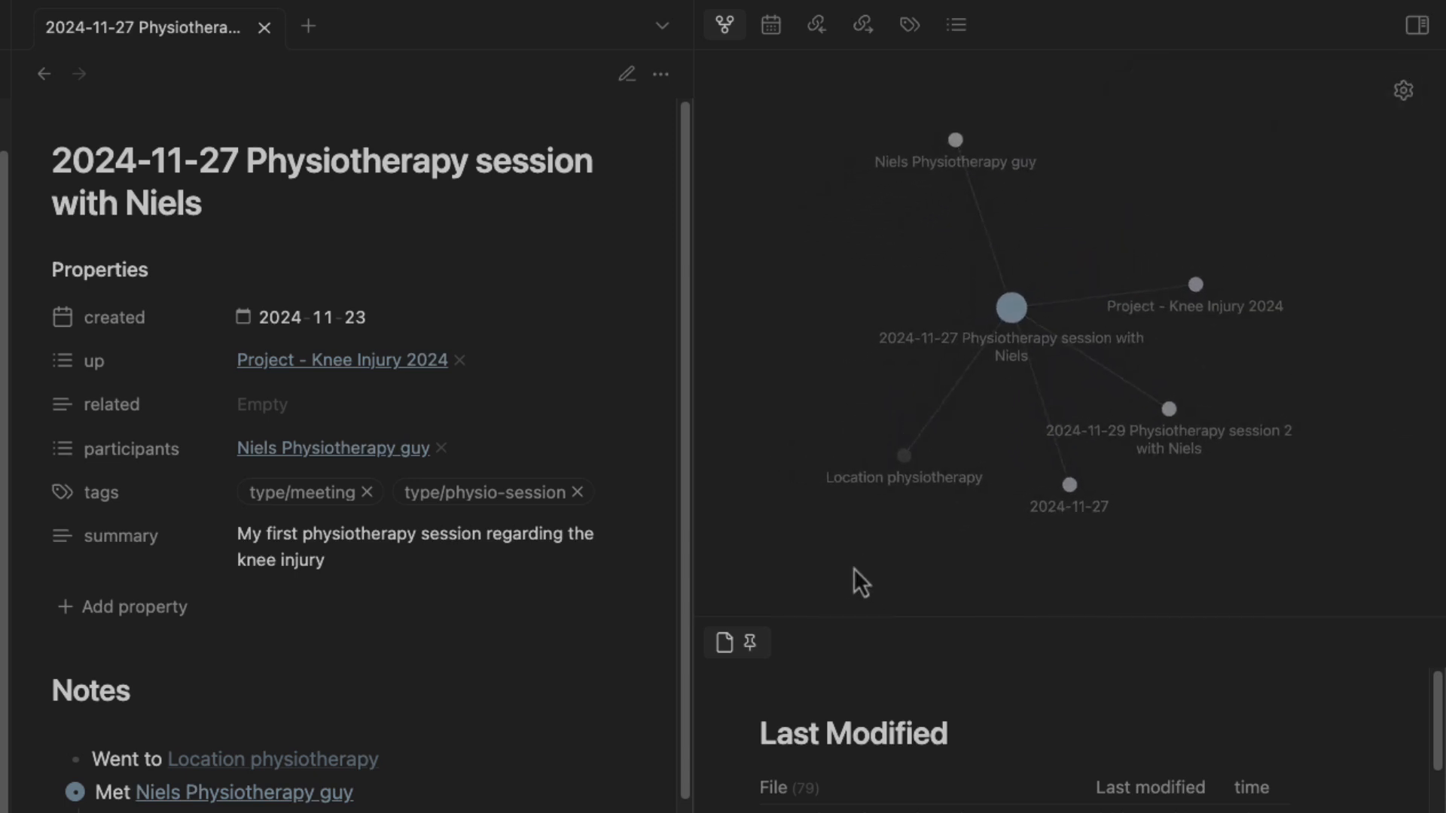
drag(930, 462, 836, 332)
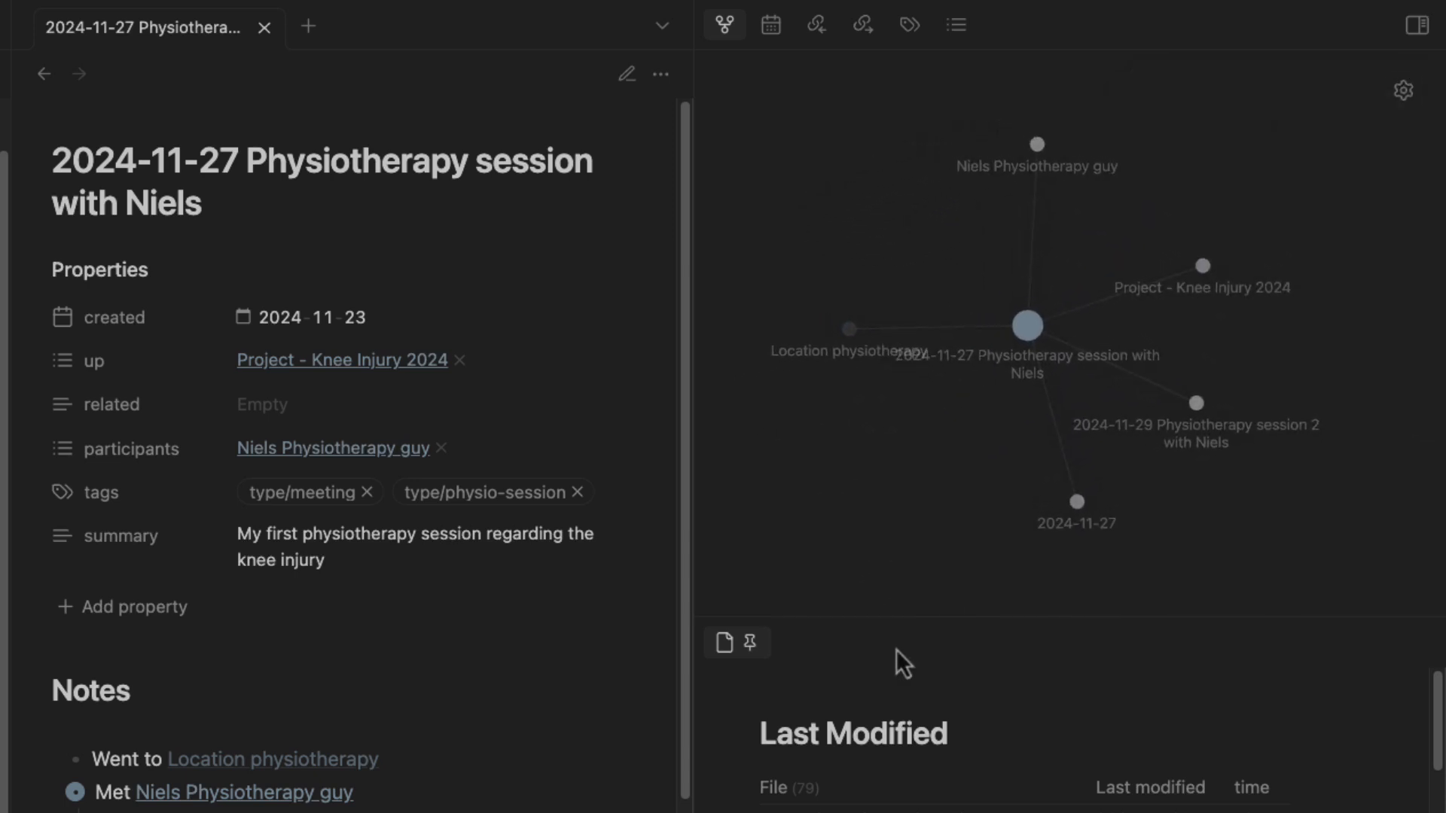
drag(1082, 510, 946, 488)
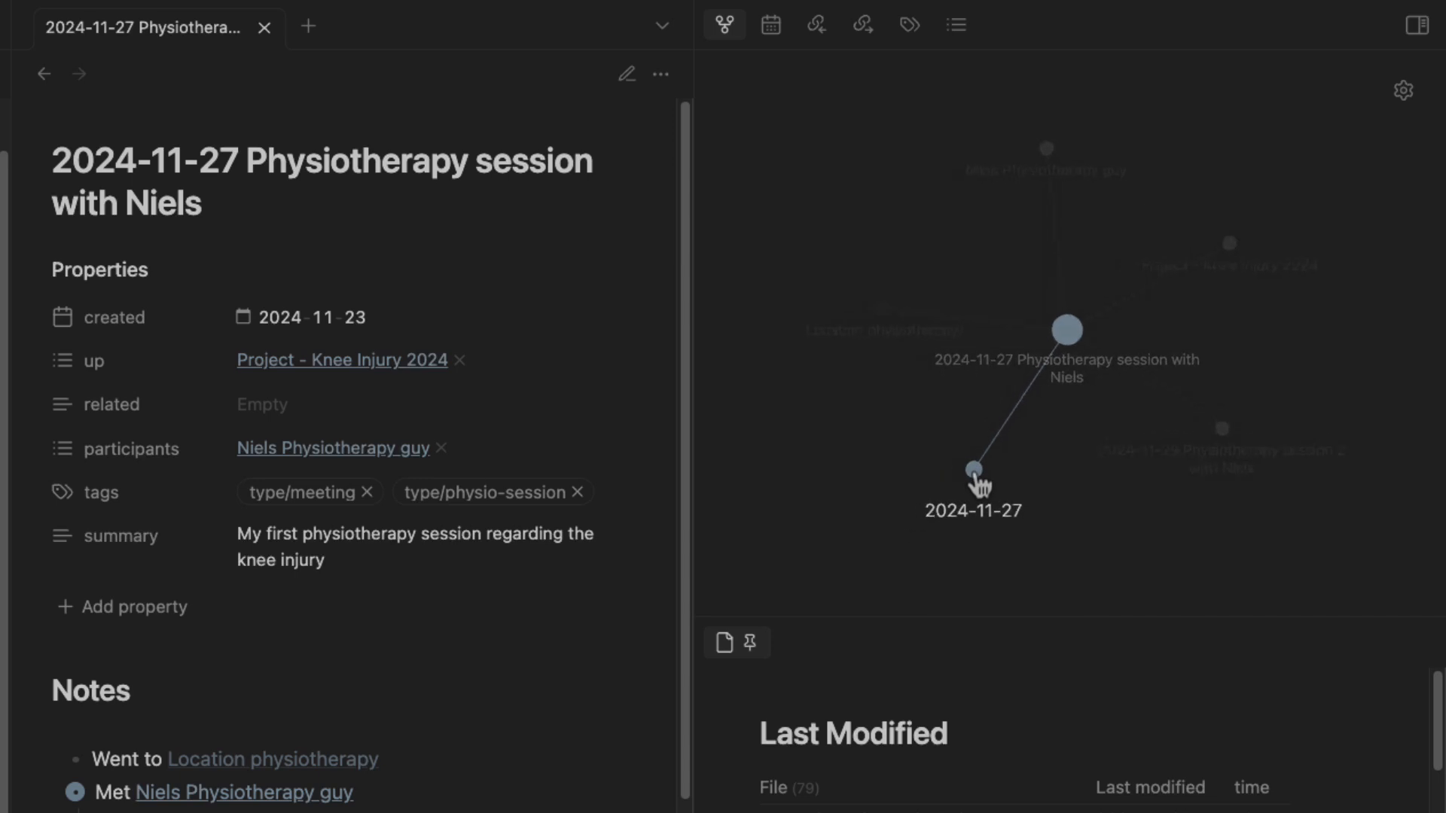
scroll(177, 681, down, 9)
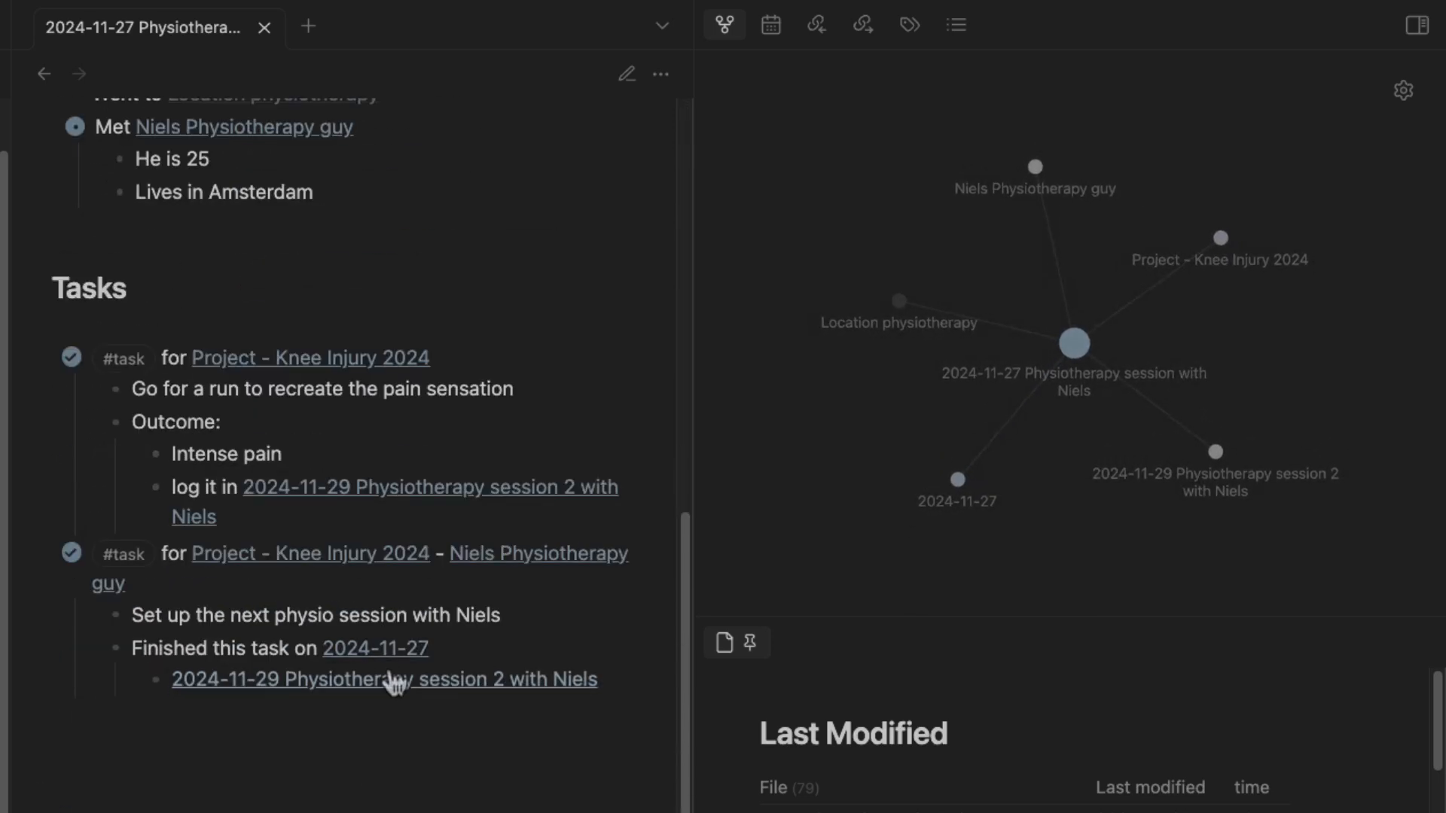
scroll(1096, 576, up, 3)
scroll(1095, 512, down, 5)
scroll(1096, 450, up, 3)
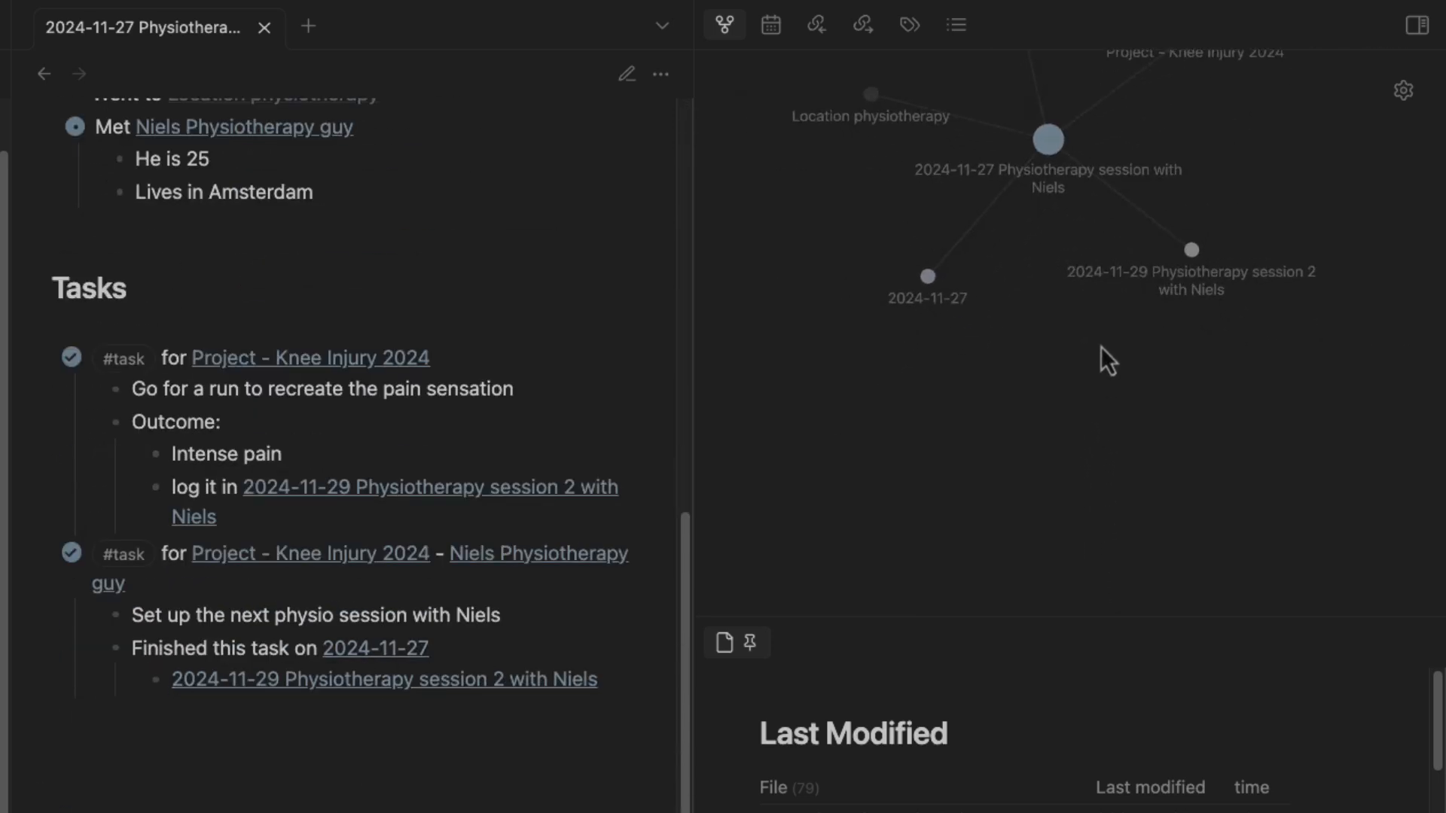
drag(1110, 309, 1115, 599)
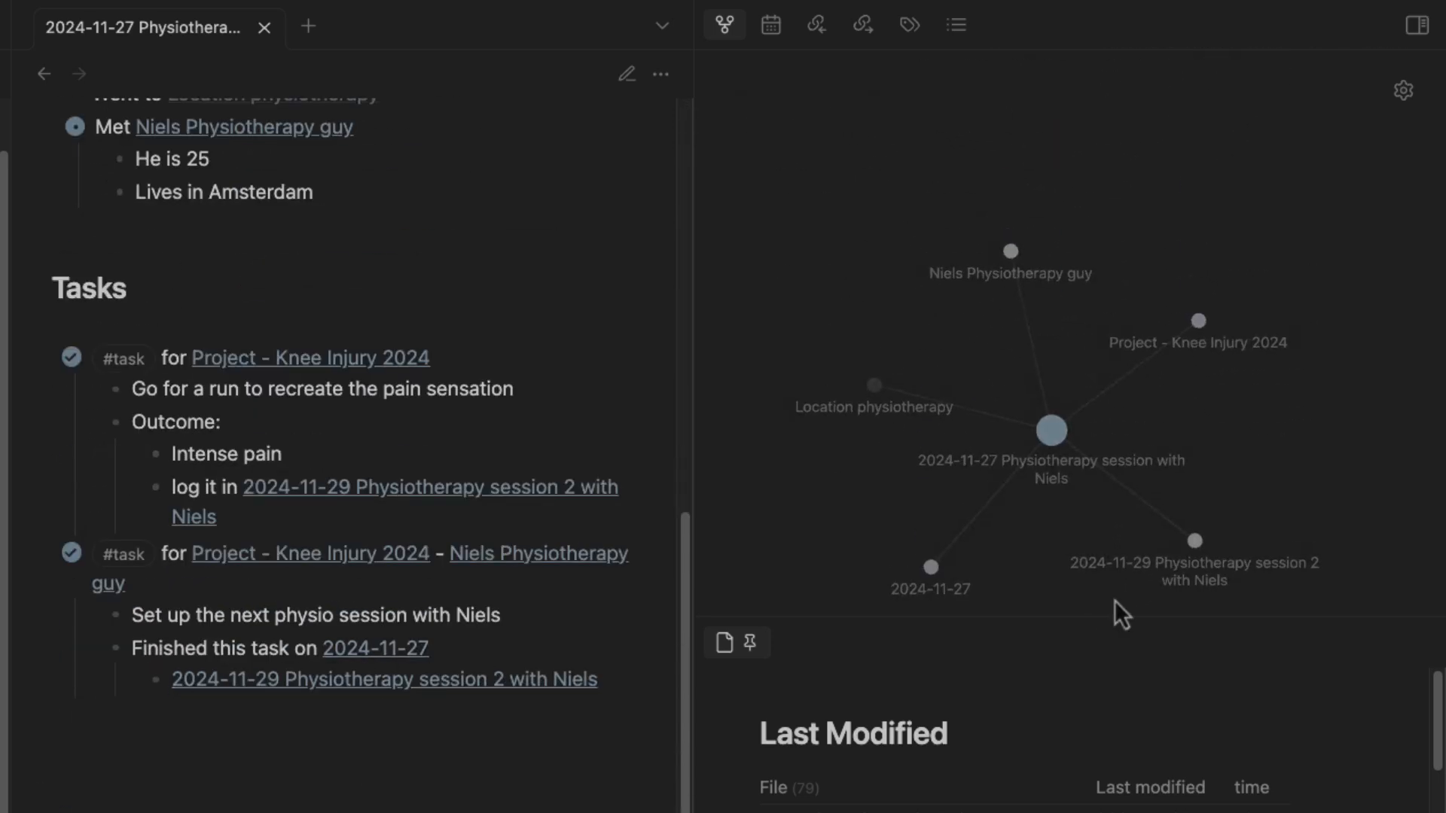
Open the 2024-11-29 physiotherapy session 2 note from the graph and link its related property to the 2024-11-27 physiotherapy session note.
click(1198, 544)
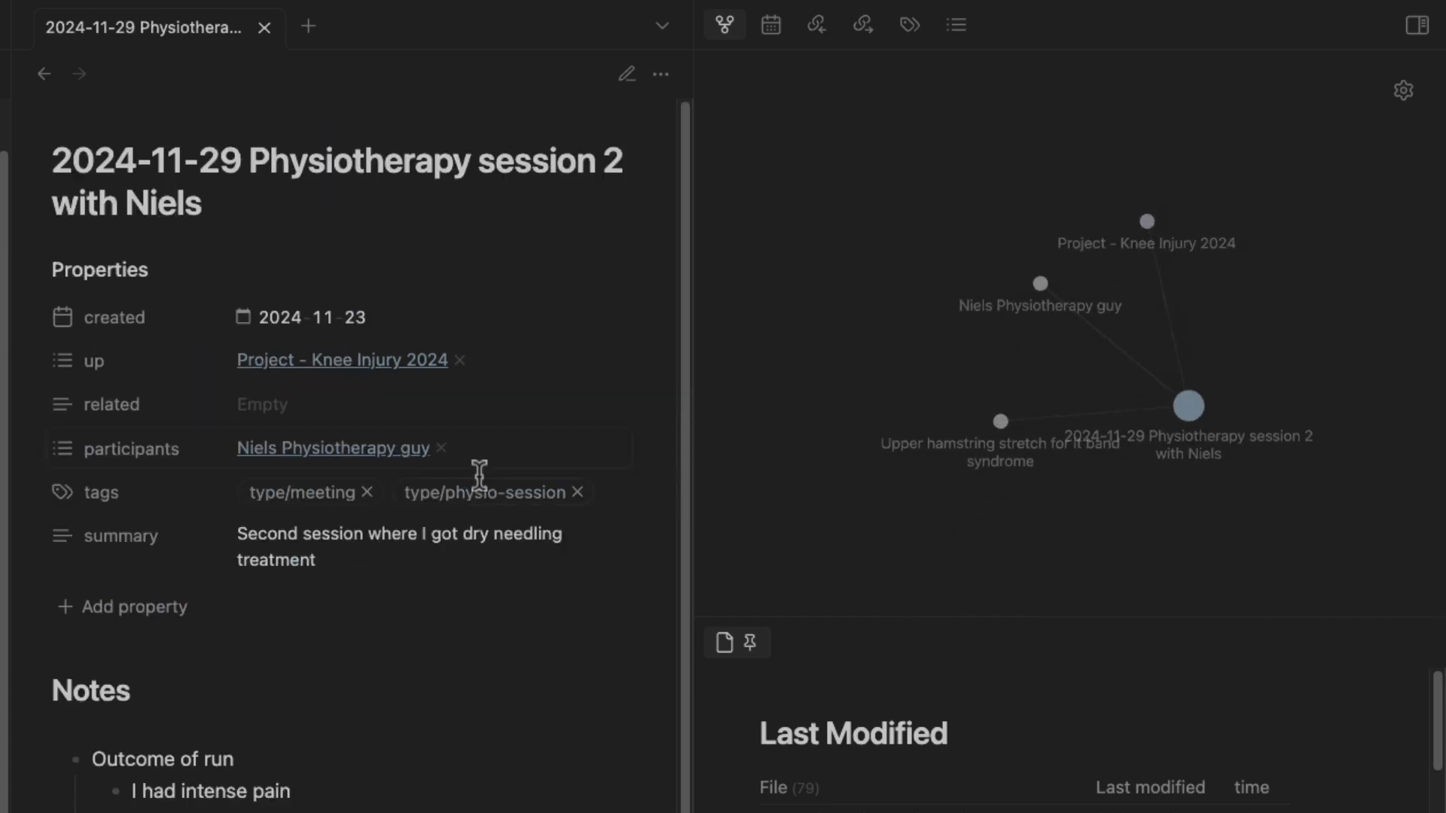
click(331, 407)
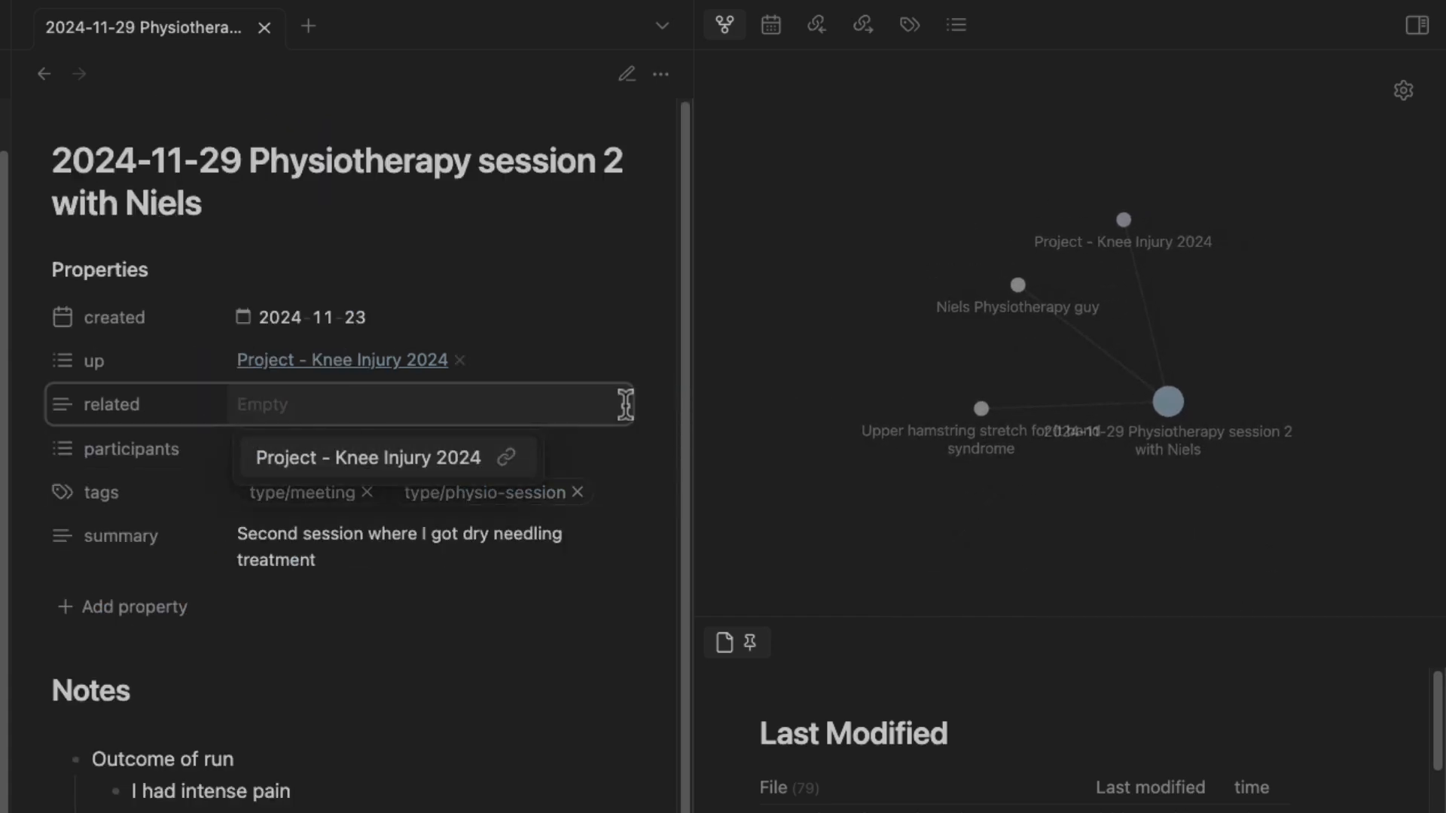
text([[)
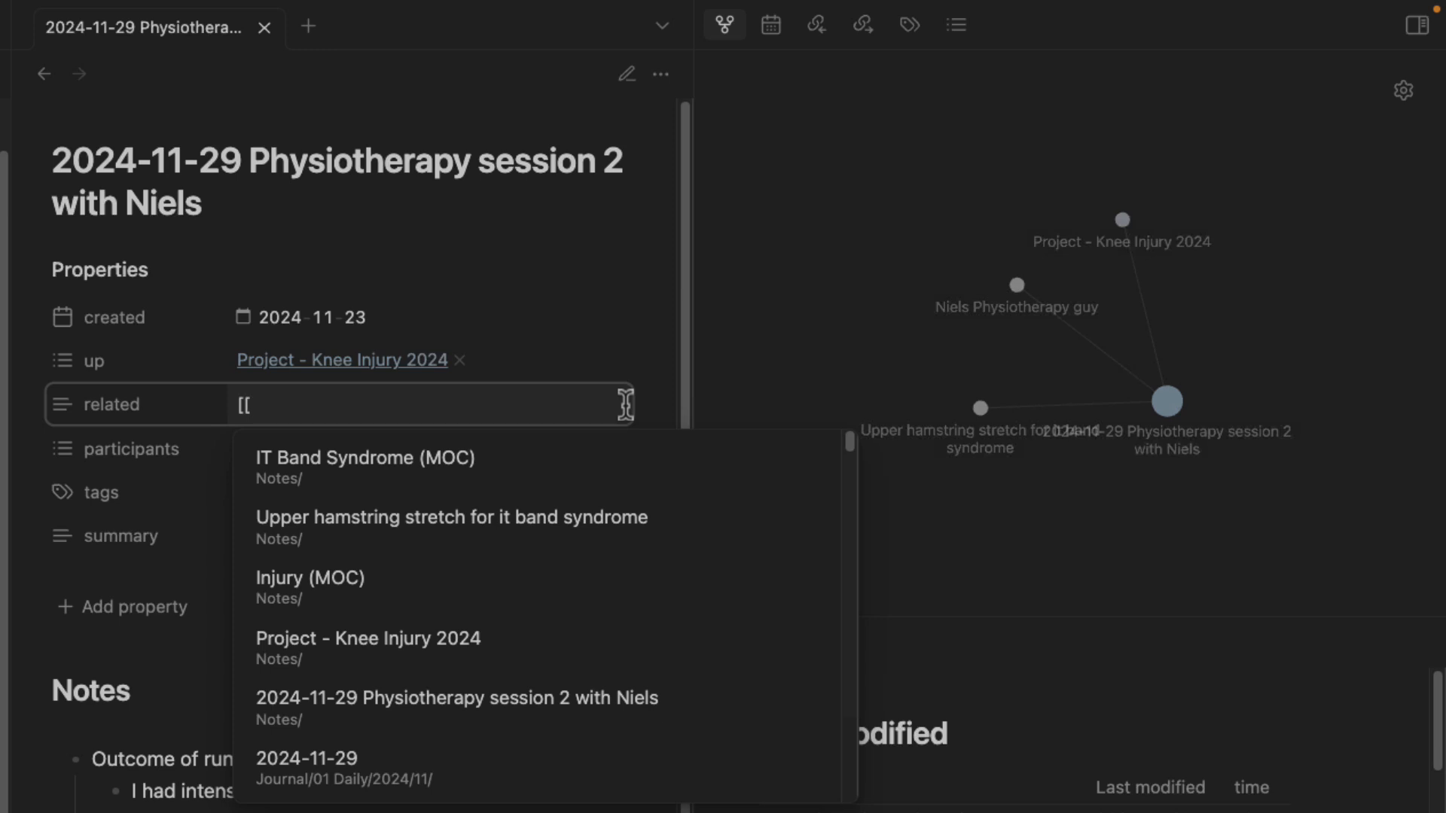
text(session)
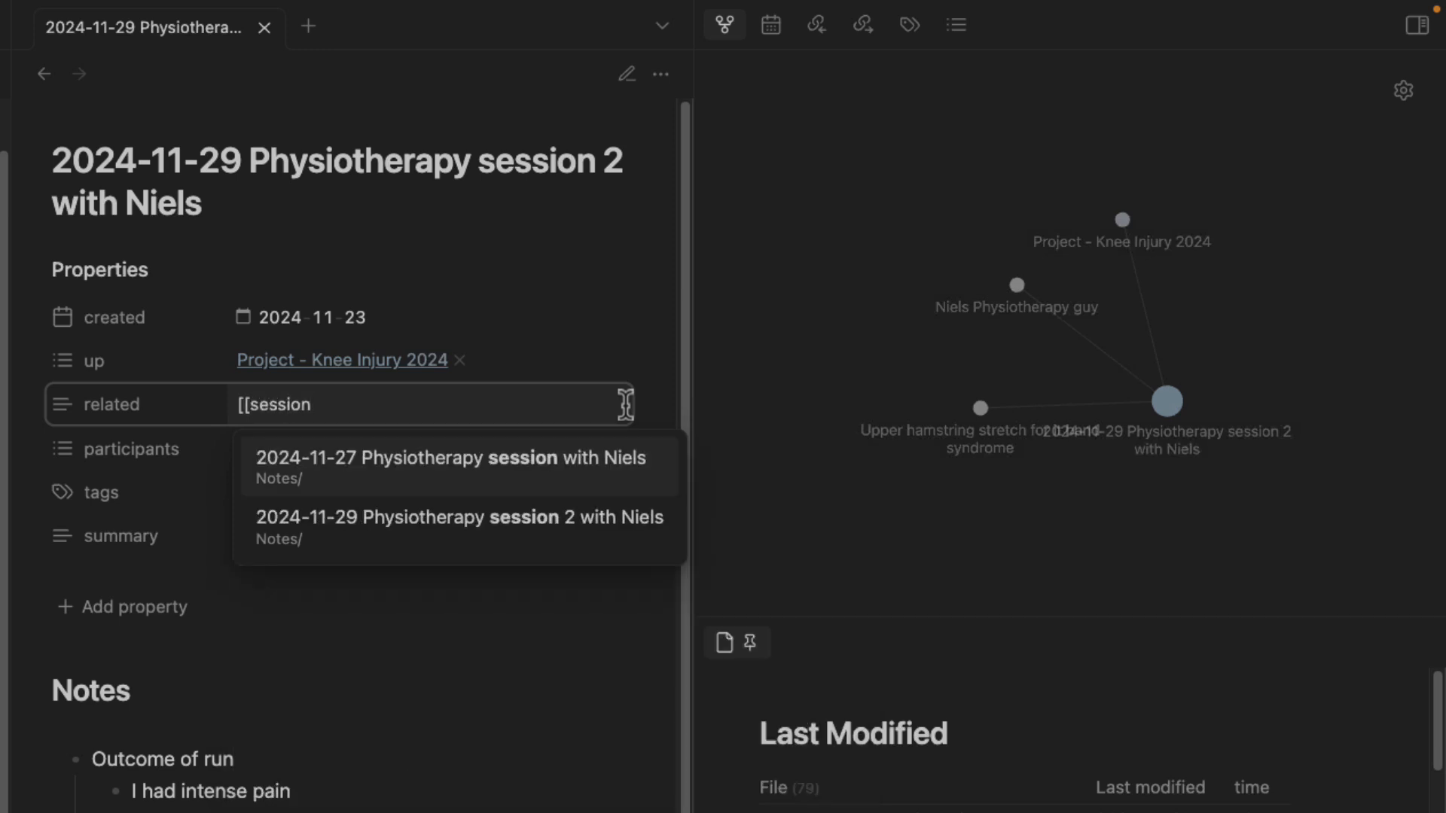
key(Return)
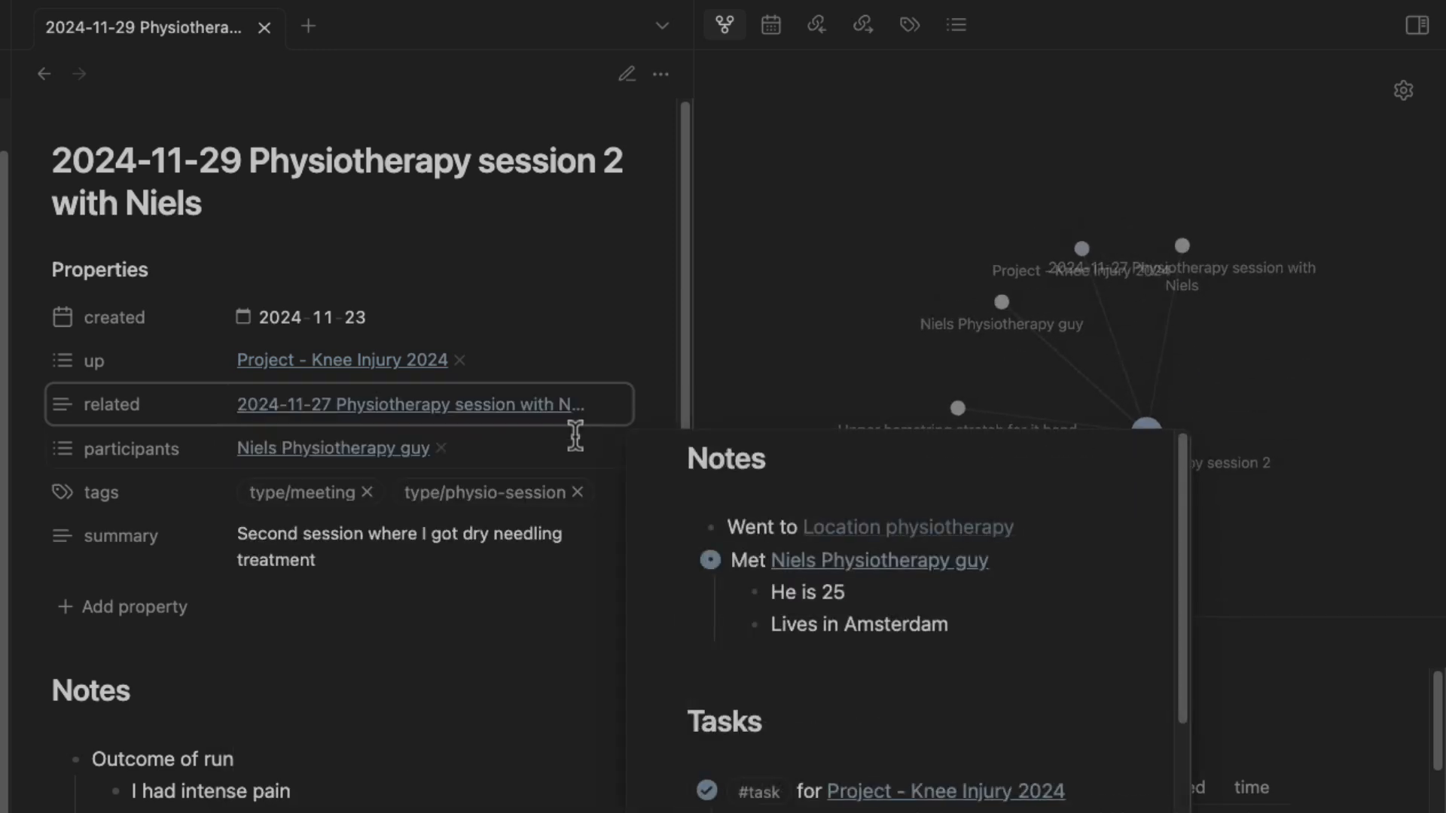
Open the linked 2024-11-27 physiotherapy session note and link its related property back to the 2024-11-29 physiotherapy session 2 note.
click(517, 407)
click(443, 413)
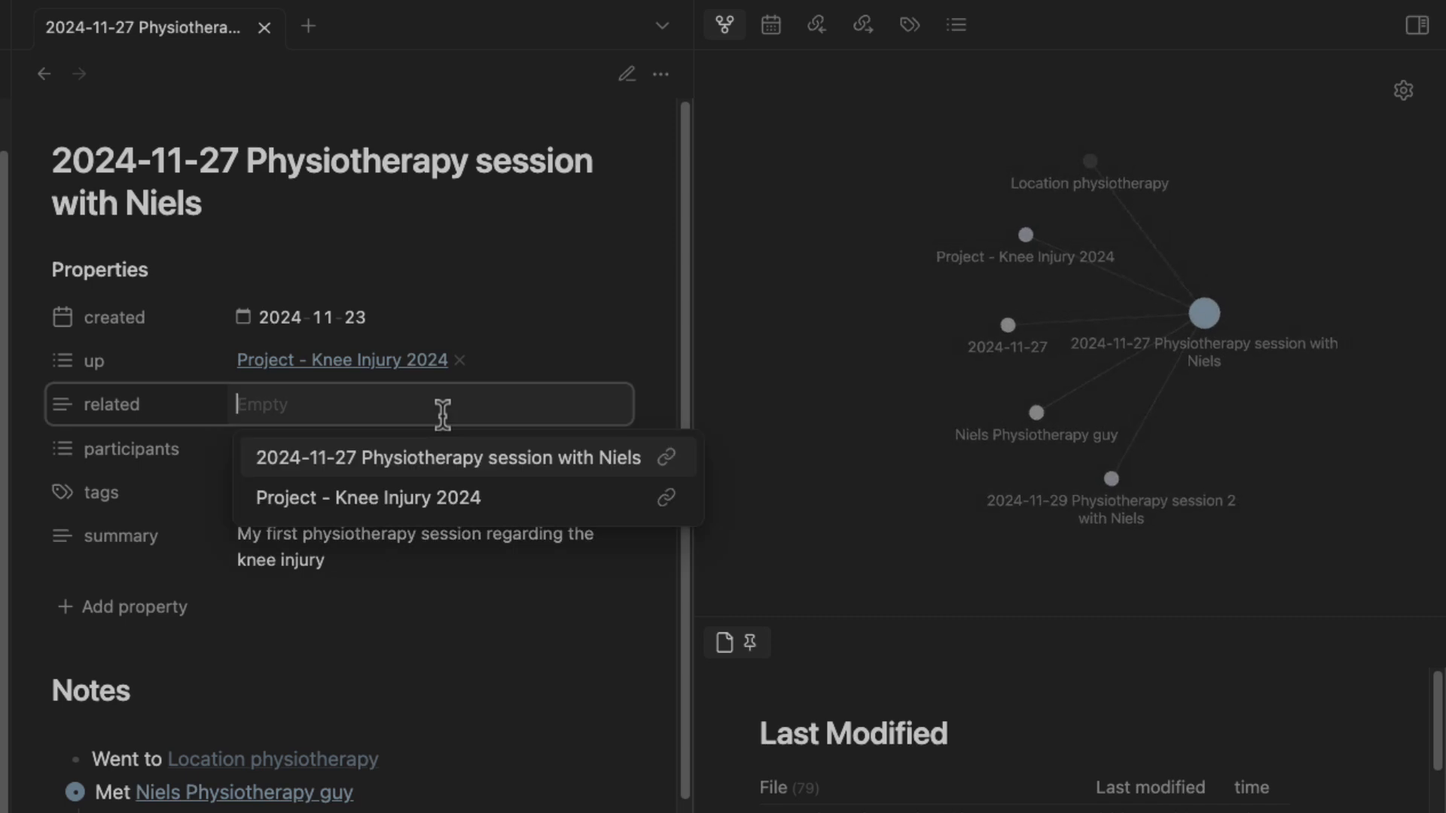
text([[session 2)
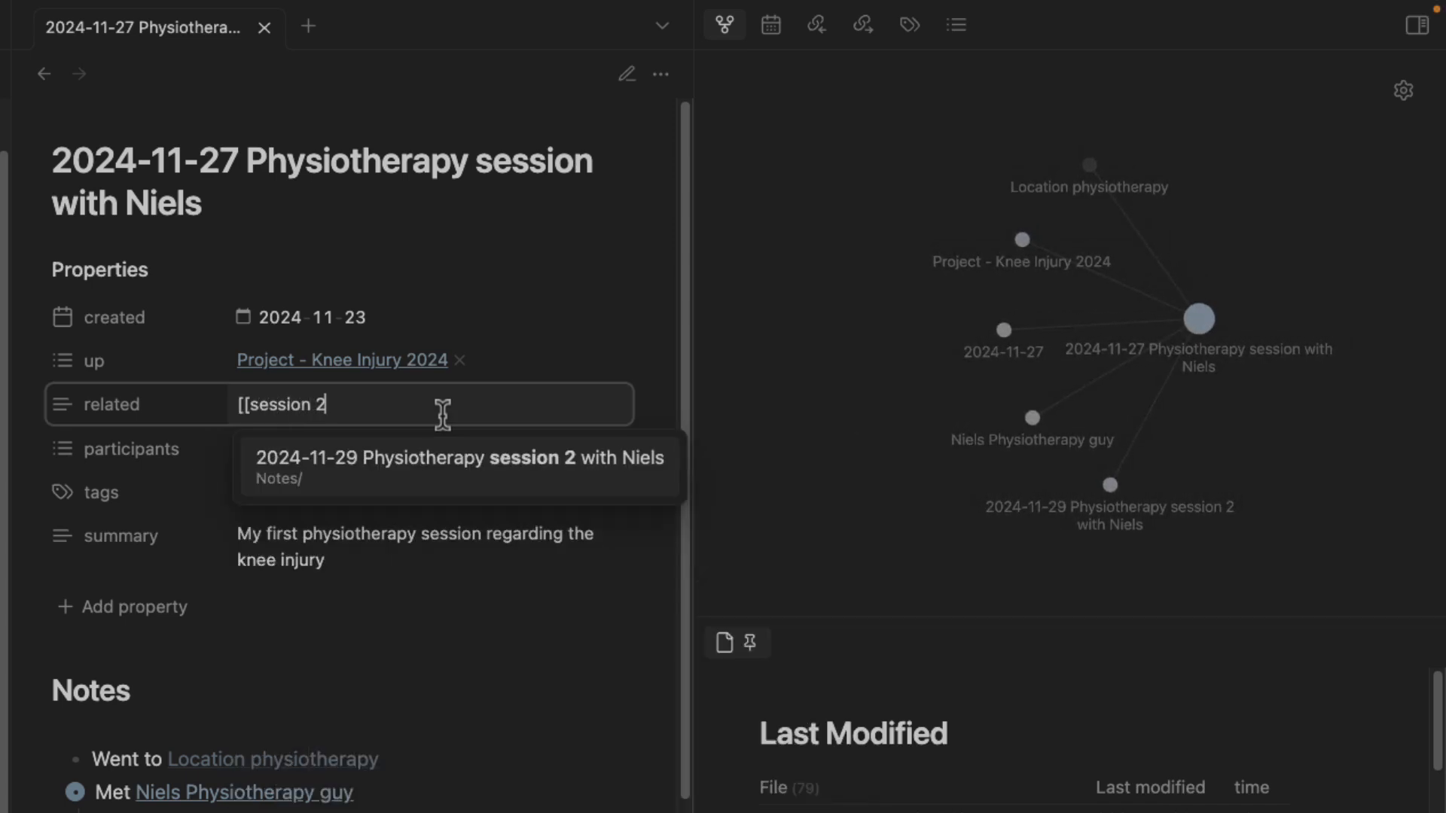
click(422, 470)
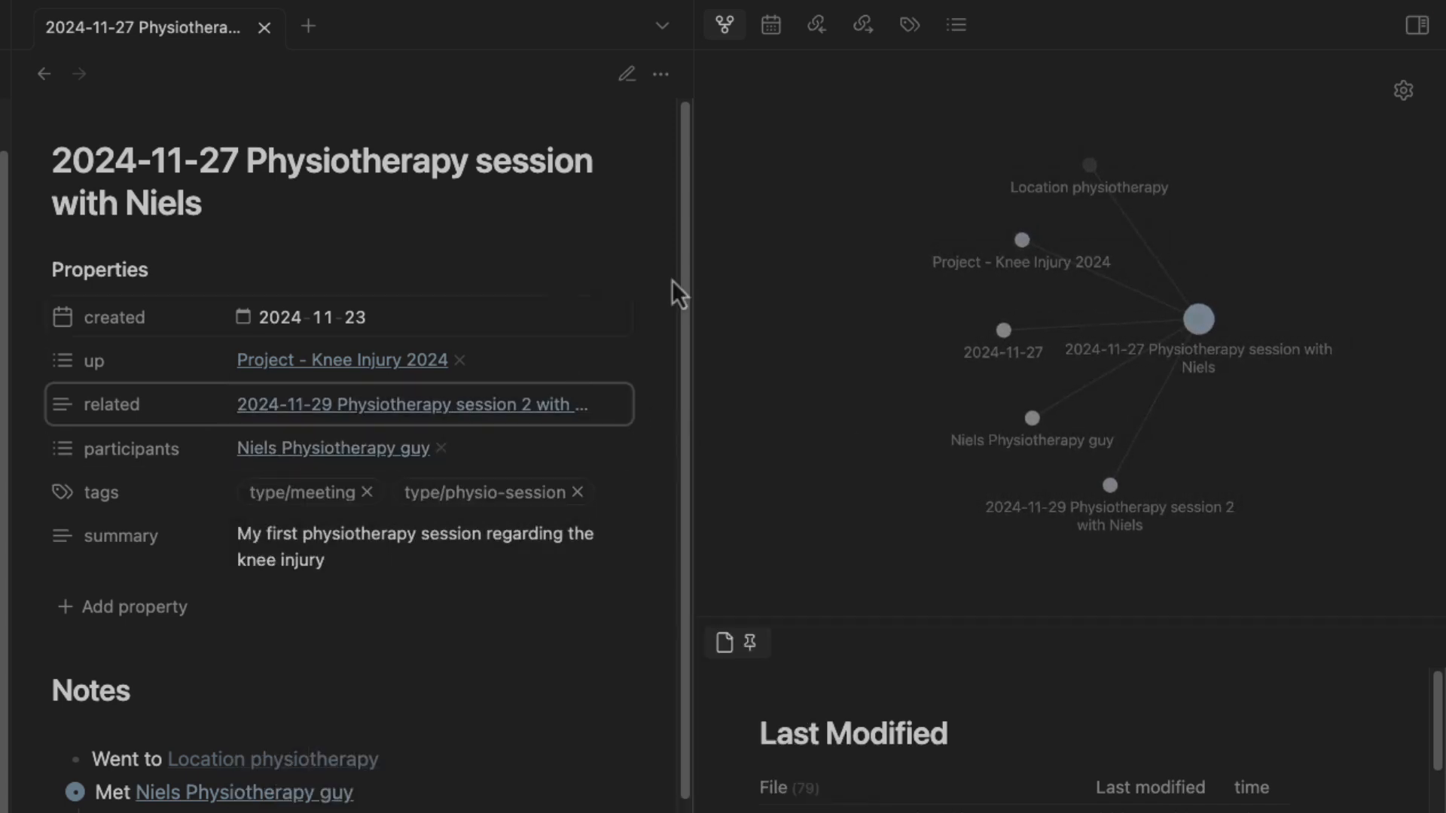
scroll(482, 490, down, 6)
scroll(498, 508, up, 6)
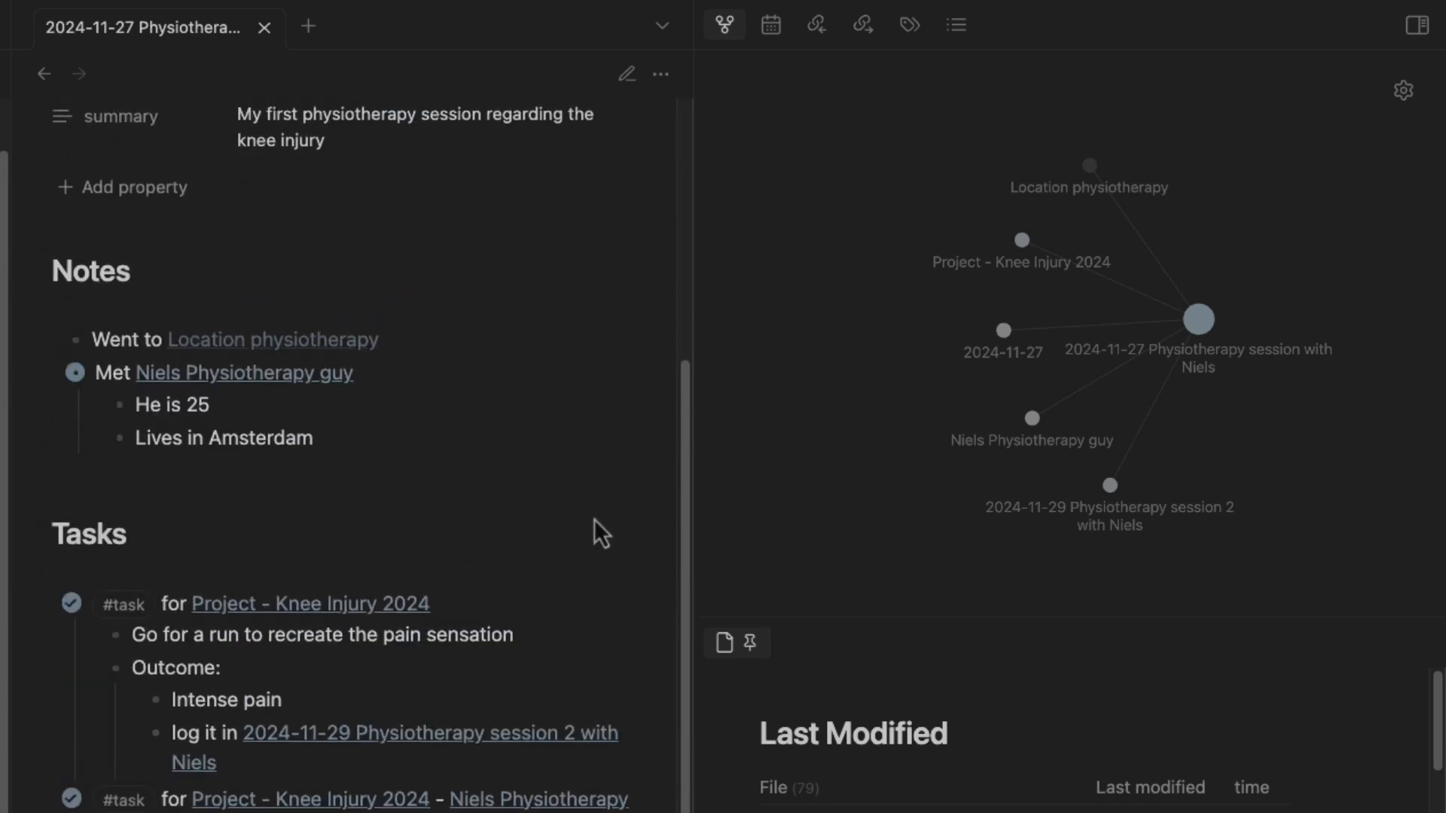
Widen the pane of the 2024-11-27 physiotherapy session note, and collapse and re-expand its Notes section.
drag(690, 317, 760, 399)
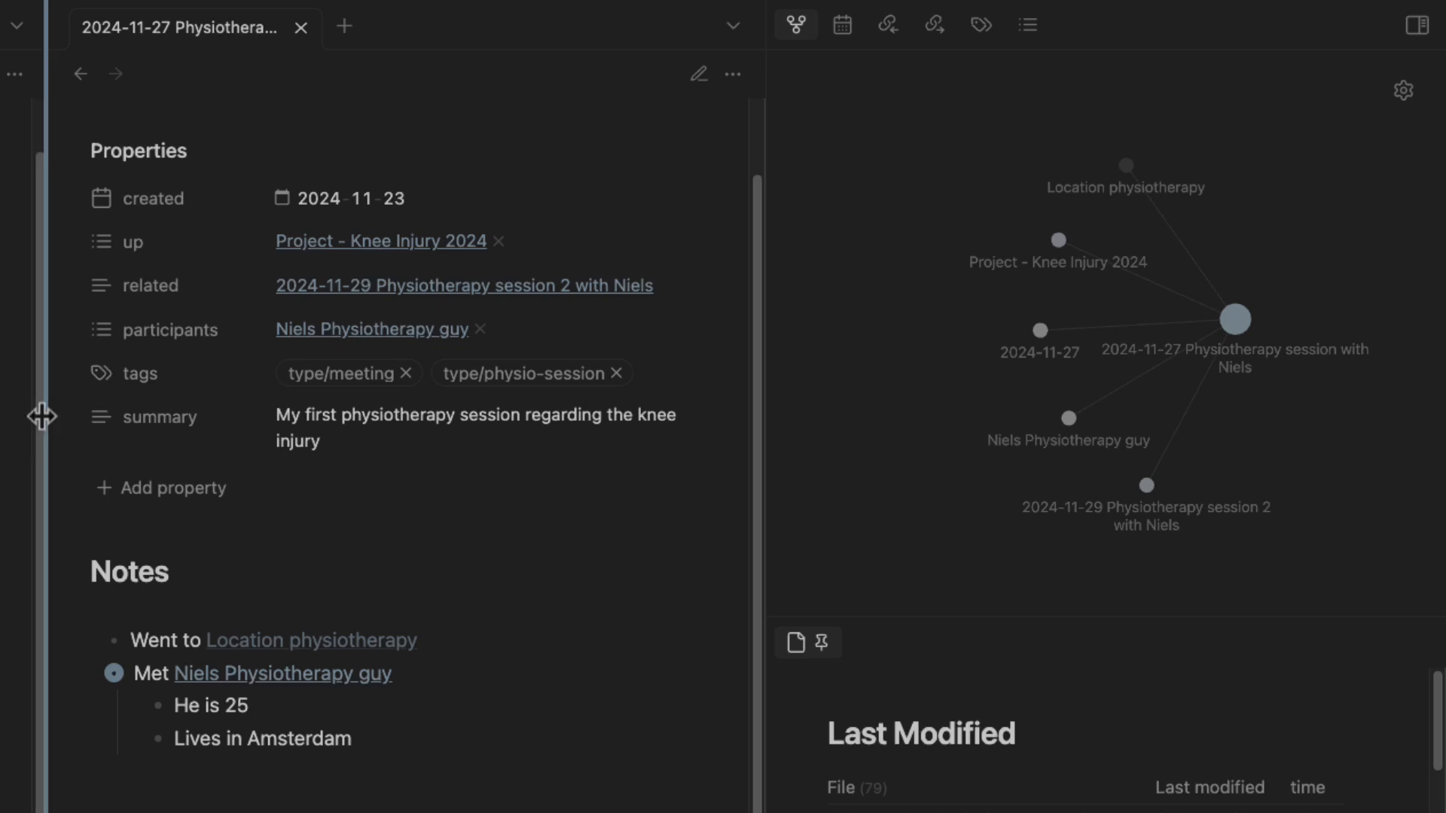
drag(42, 416, 0, 491)
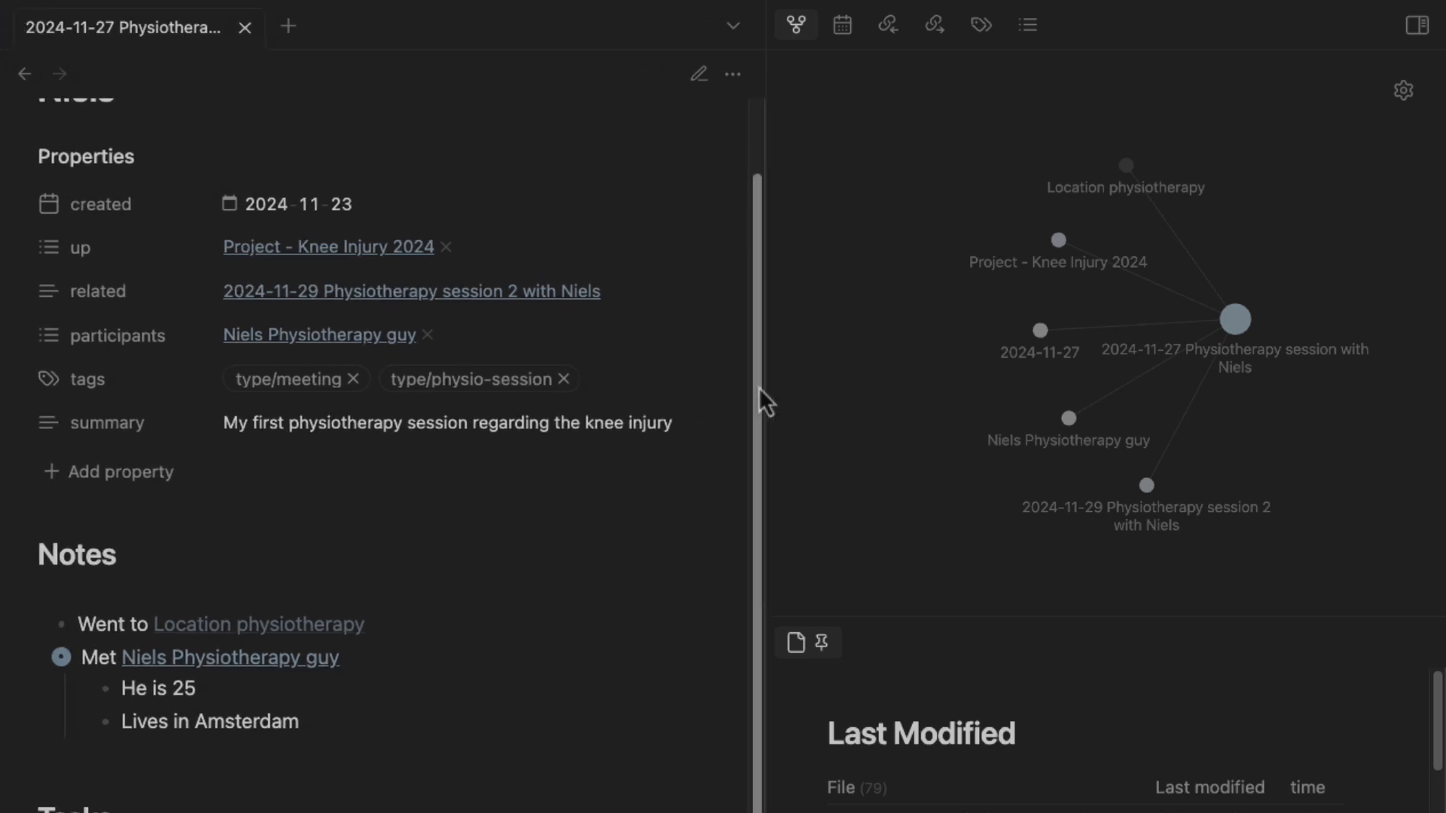
drag(763, 374, 758, 452)
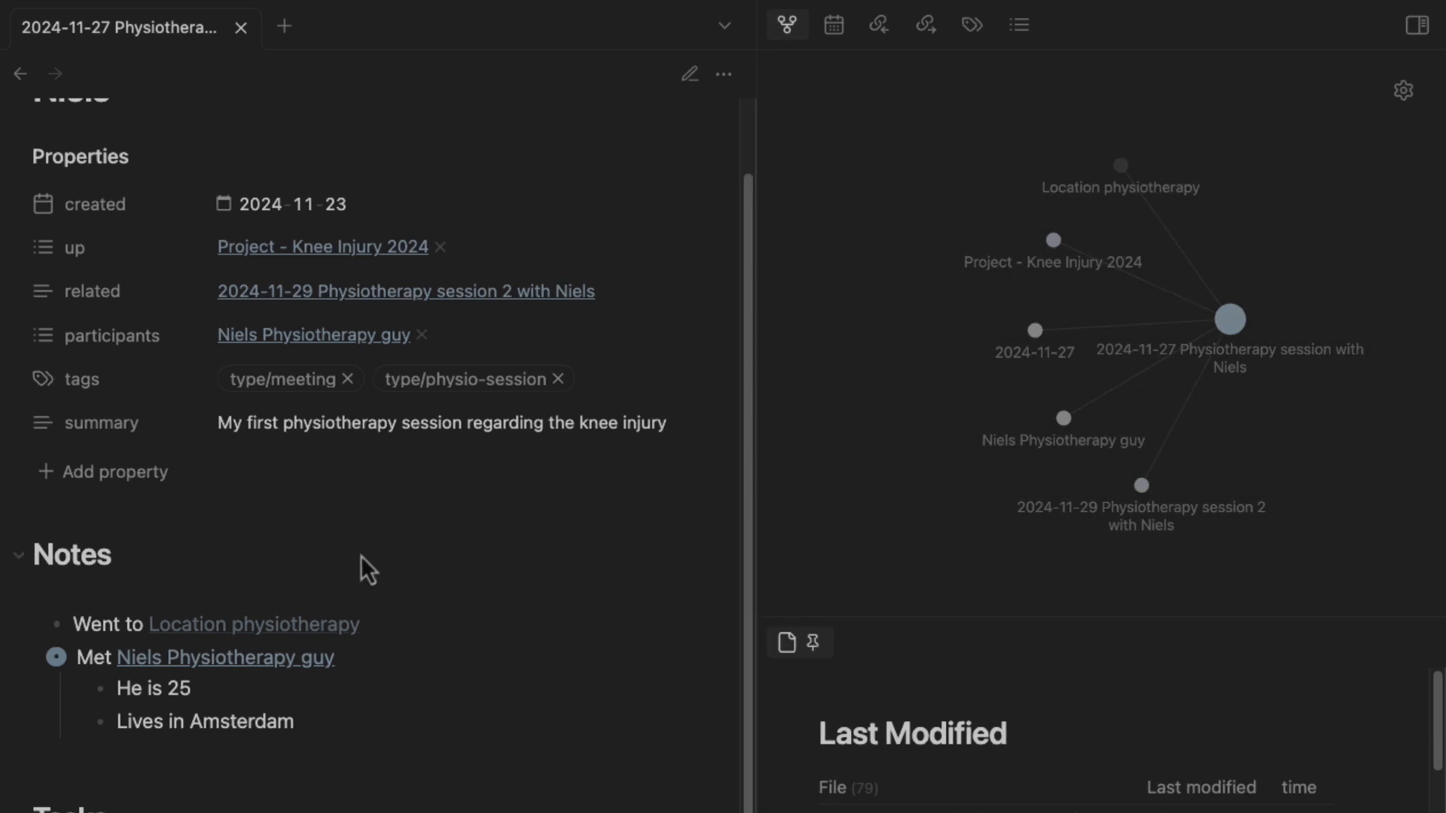
scroll(361, 564, up, 3)
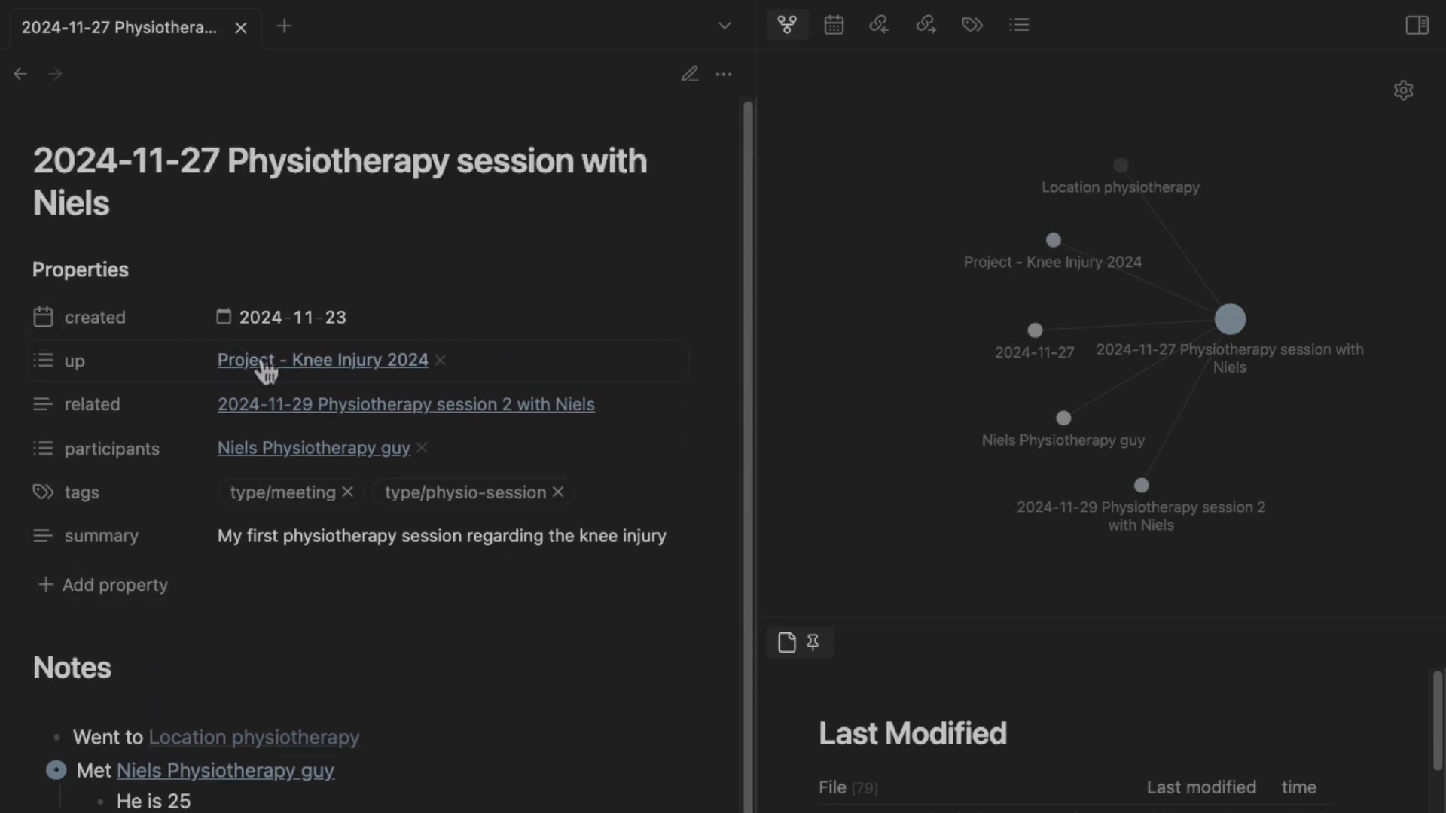
click(19, 669)
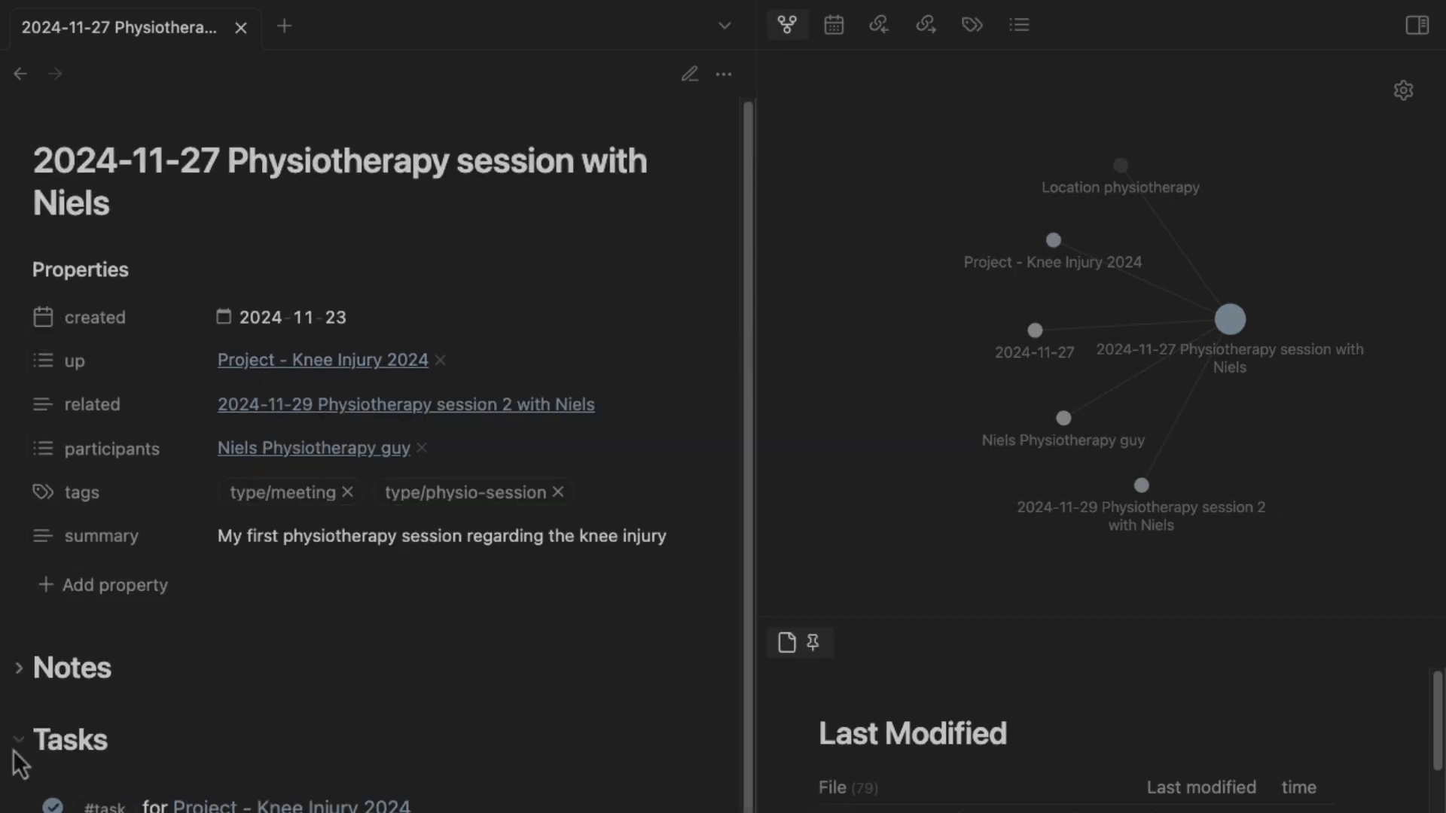
click(16, 670)
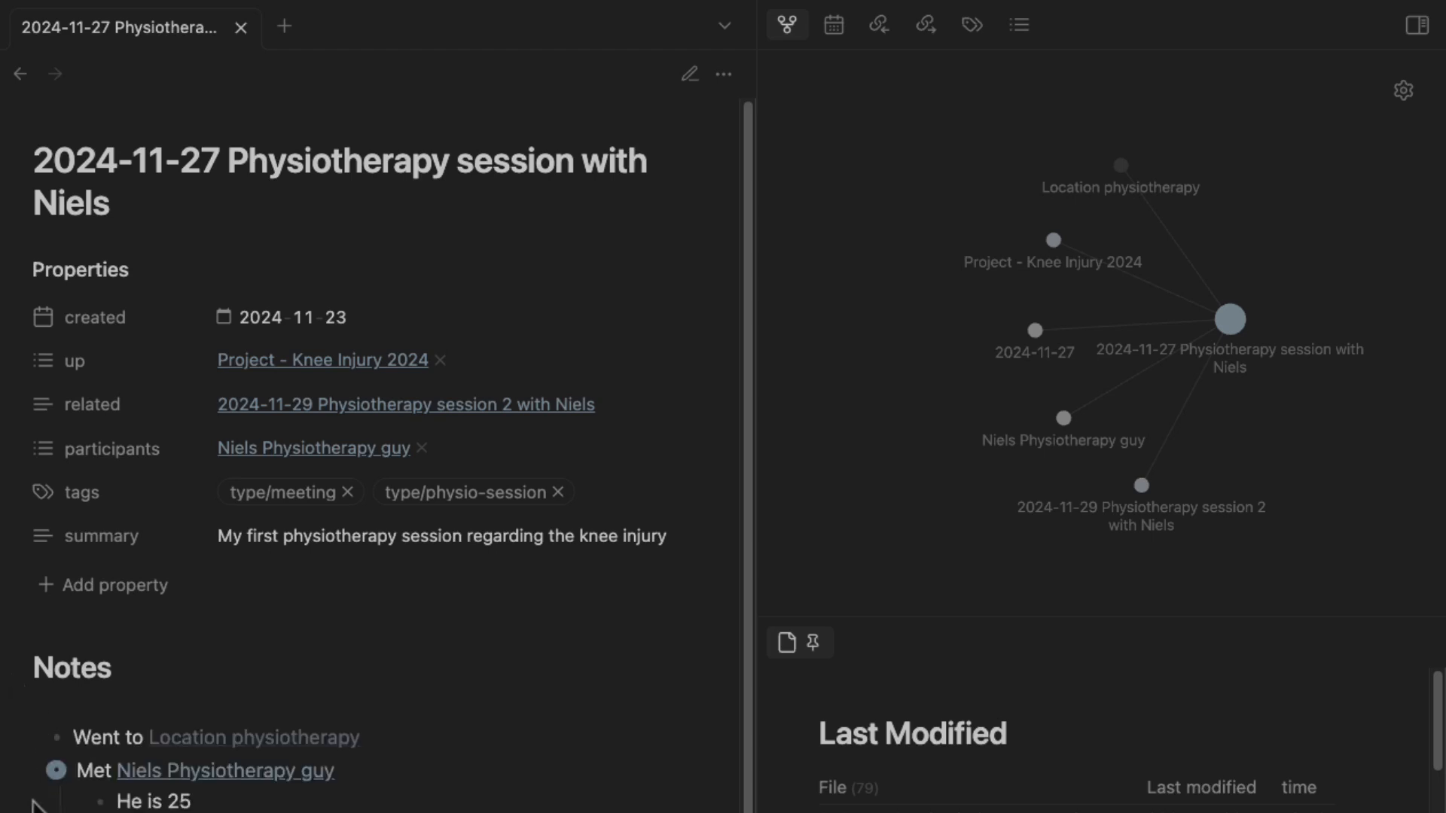
Collapse the Notes section of the 2024-11-27 physiotherapy session note and enlarge the local graph downward.
click(21, 669)
click(19, 741)
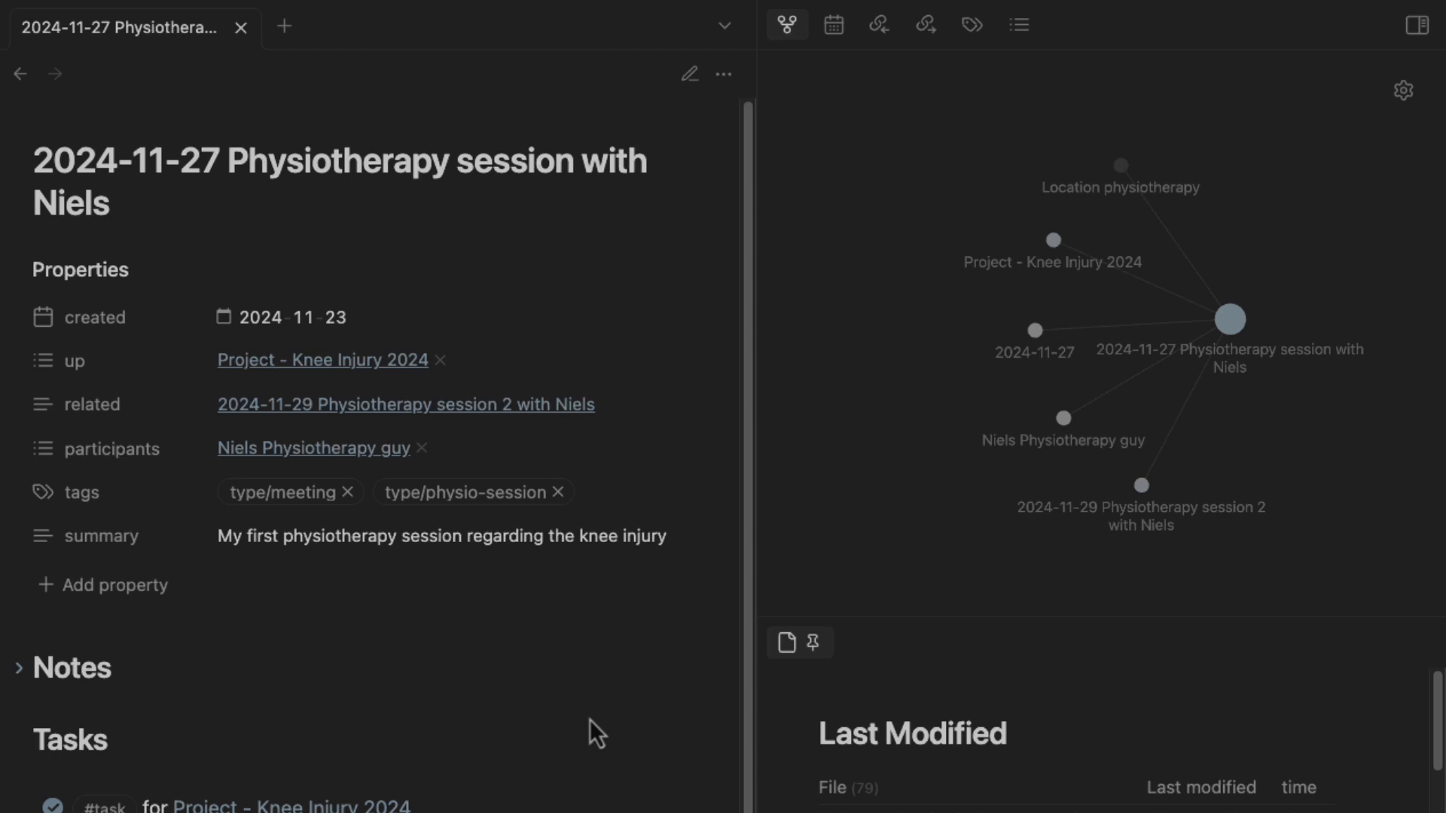
drag(932, 627, 950, 812)
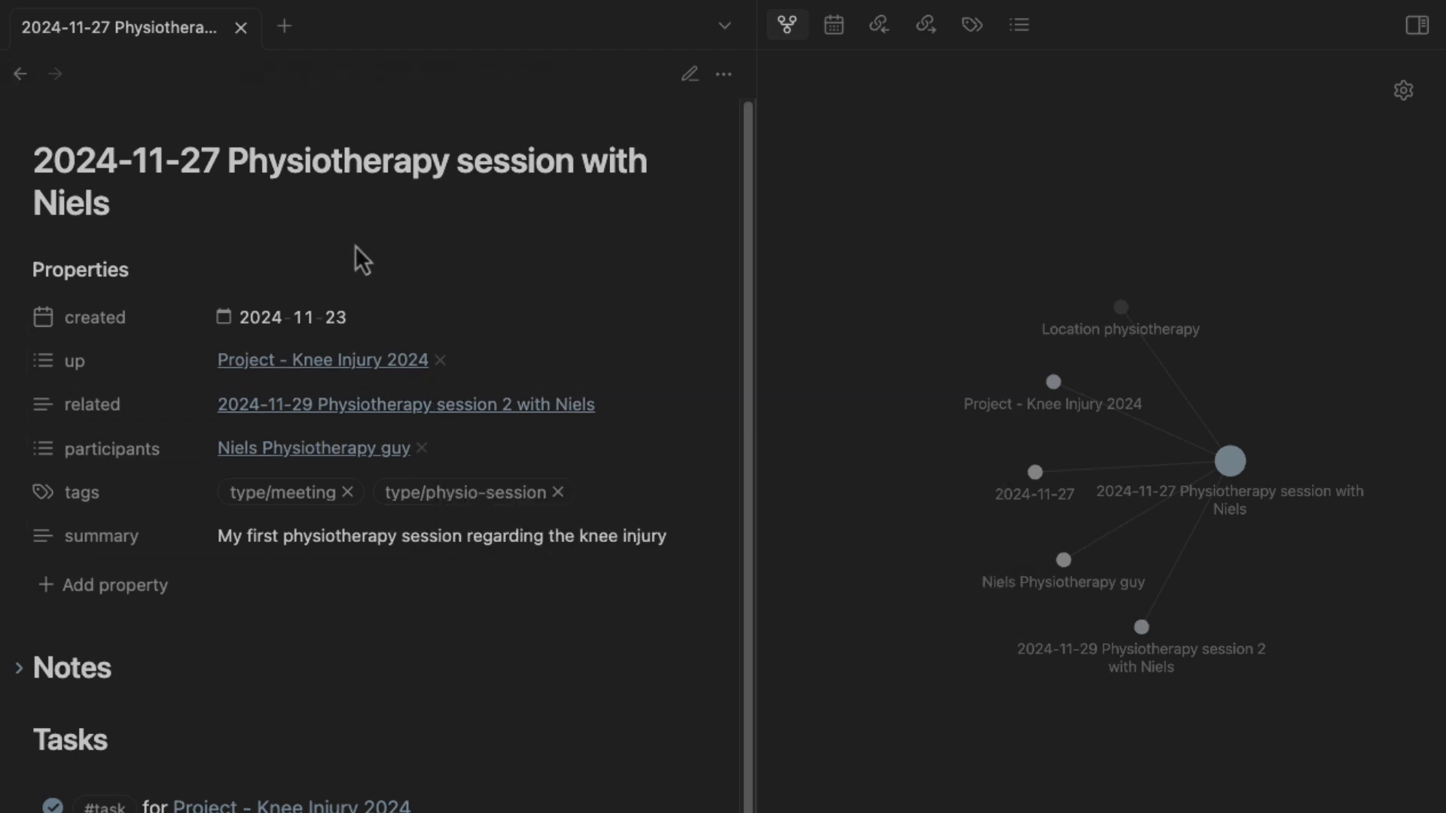
scroll(184, 414, down, 3)
scroll(105, 226, up, 1)
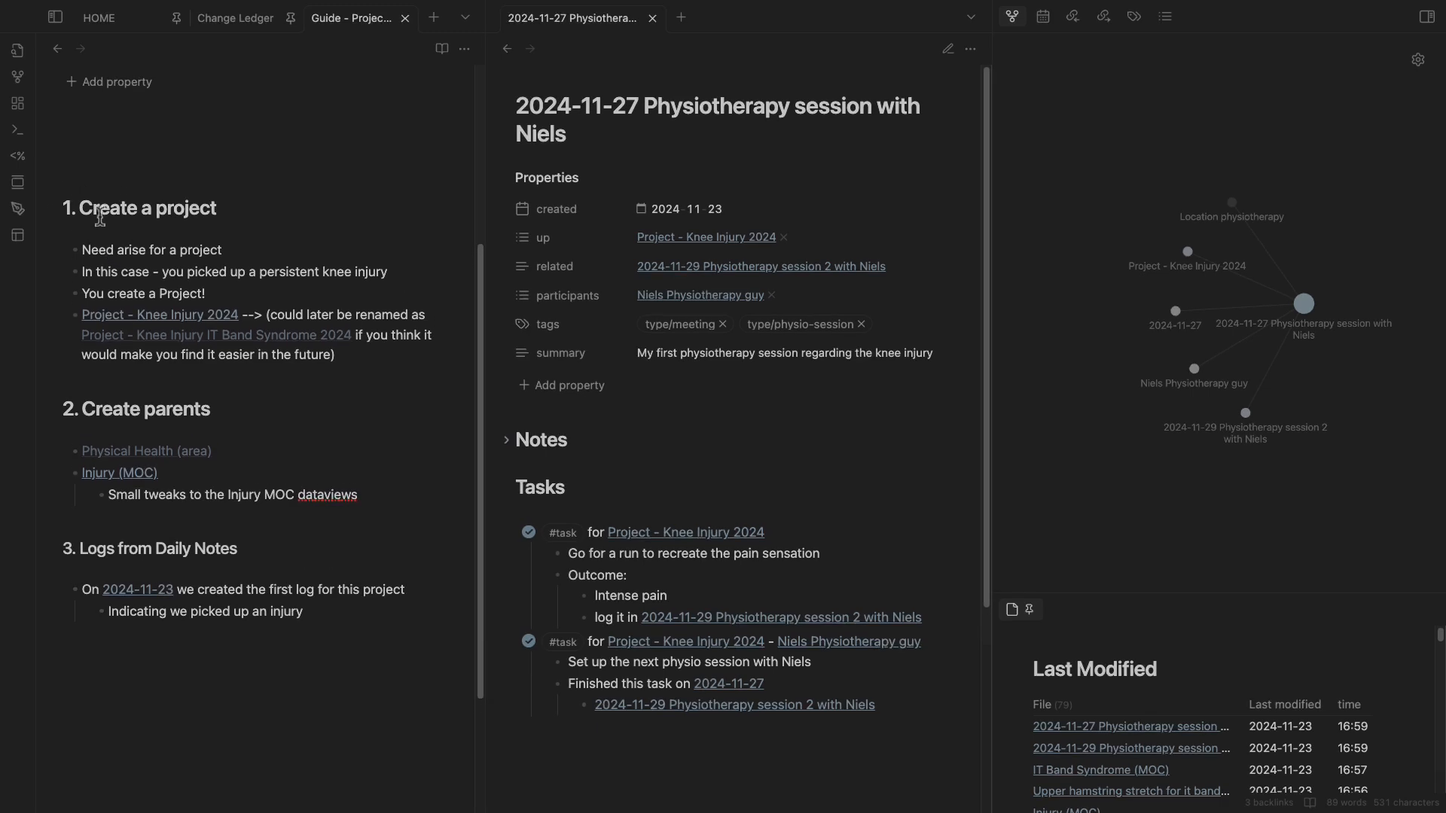
Open the Project - Knee Injury 2024 note from the session's up property, widen its pane and expand its properties.
drag(100, 217, 246, 216)
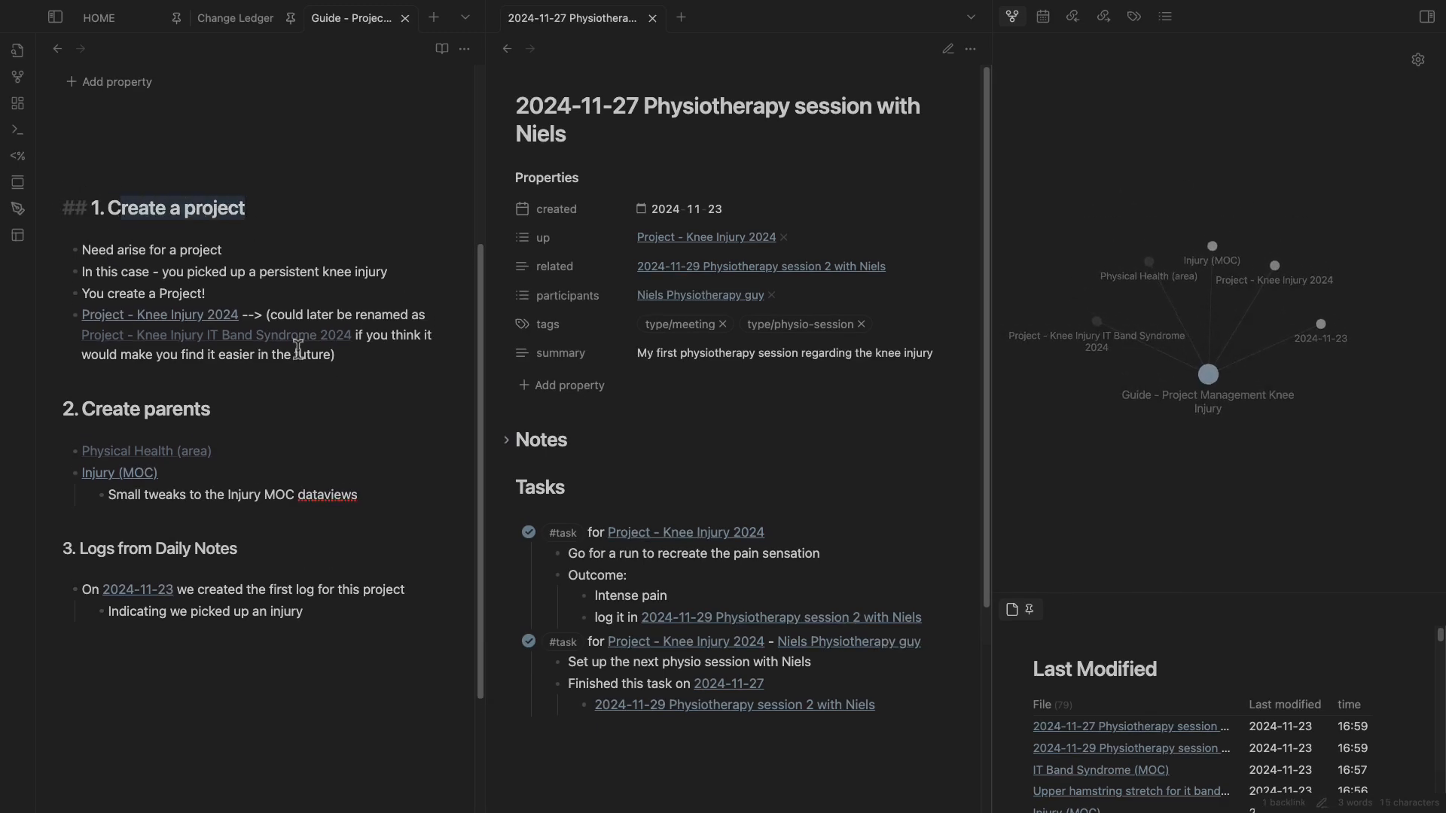
drag(93, 411, 212, 410)
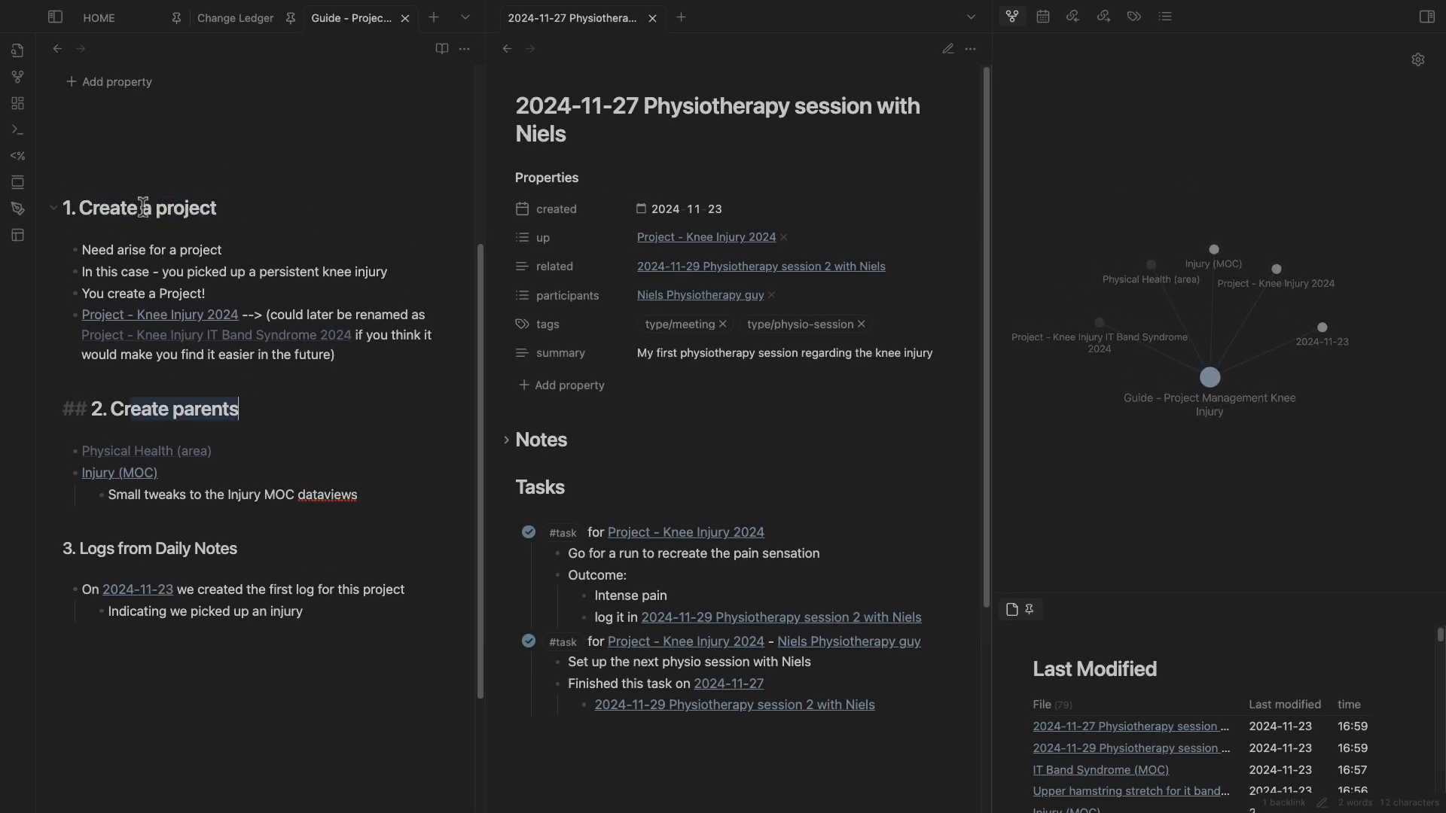
click(707, 237)
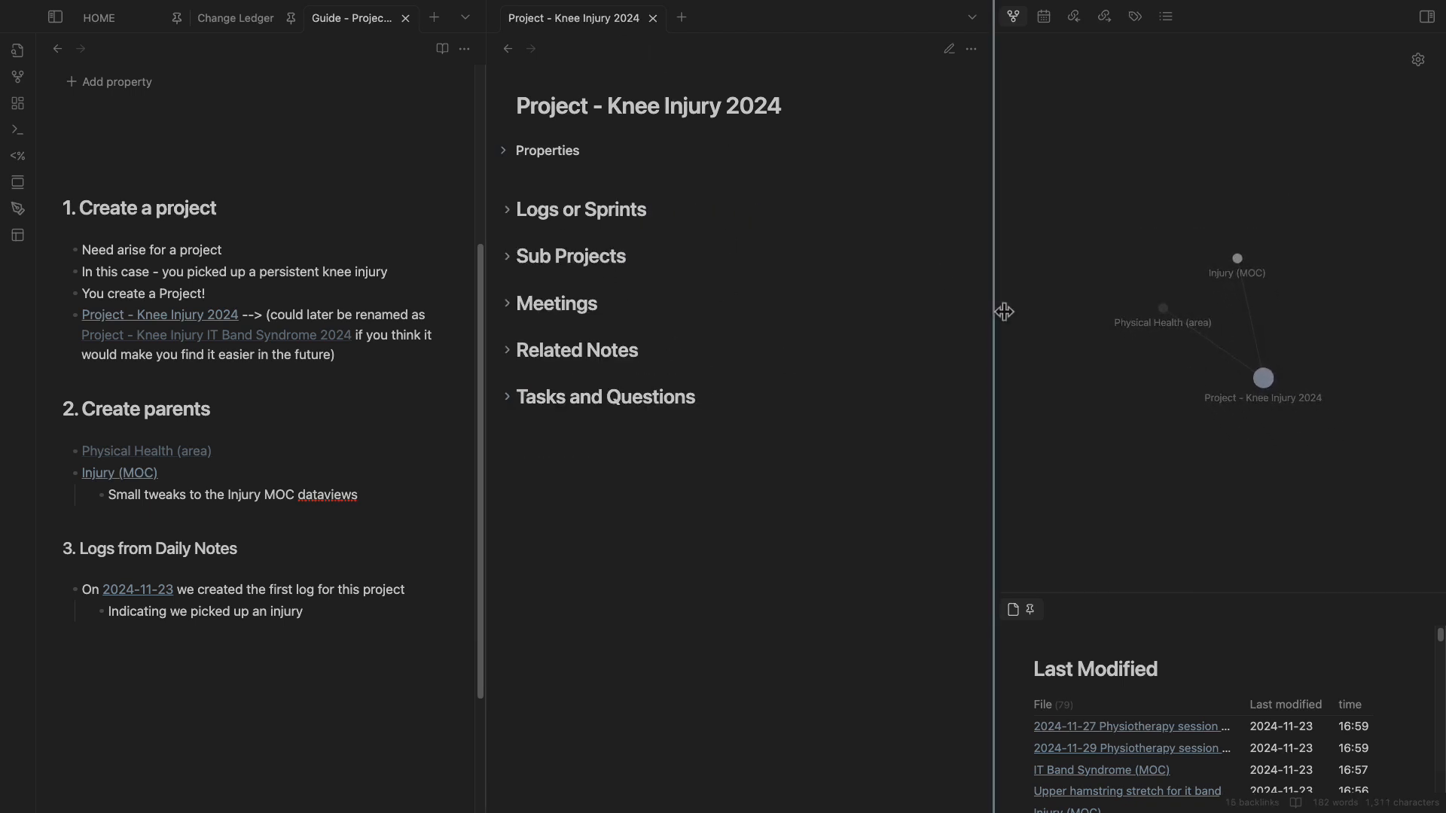
drag(994, 313, 1022, 313)
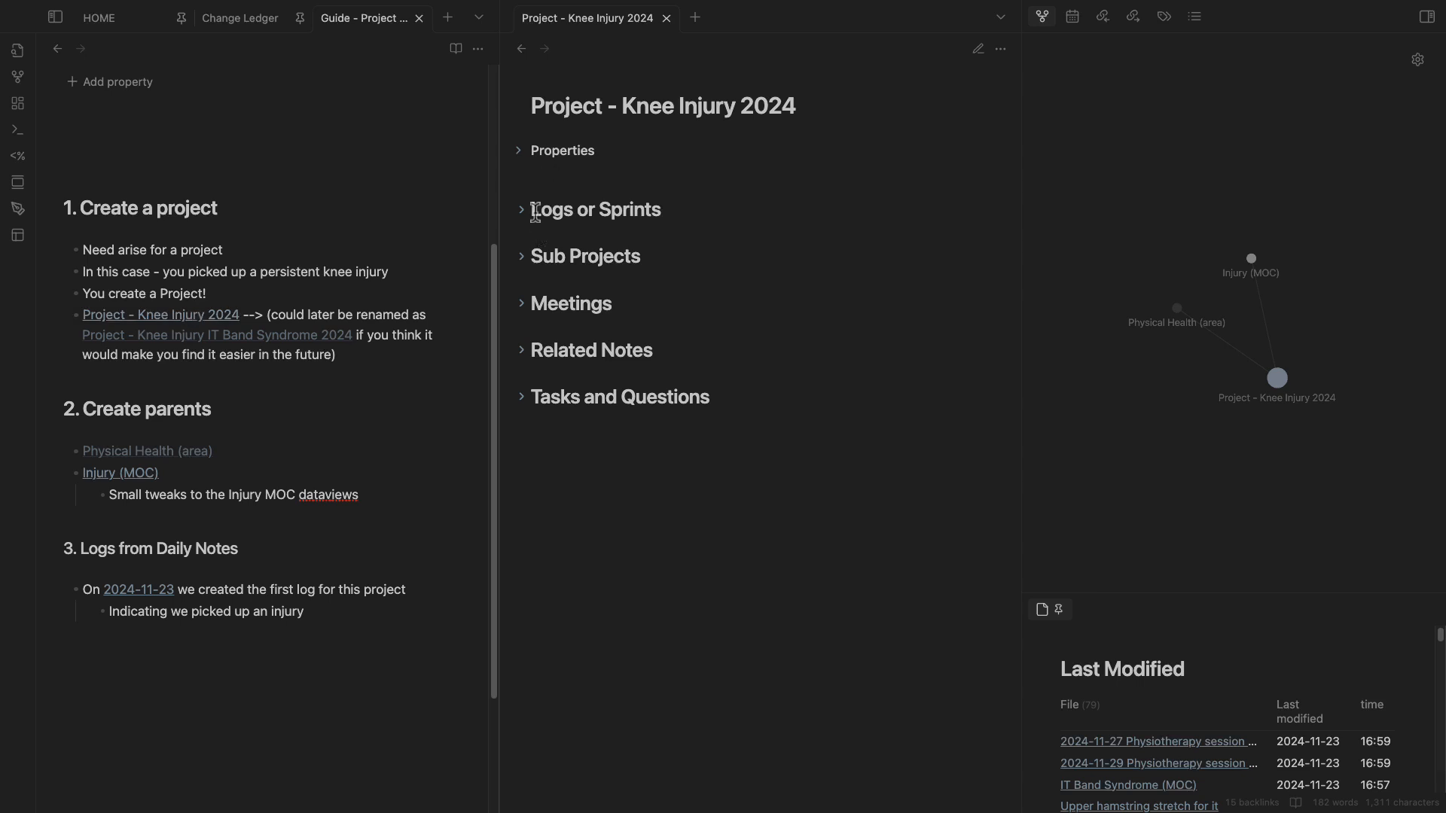
click(521, 152)
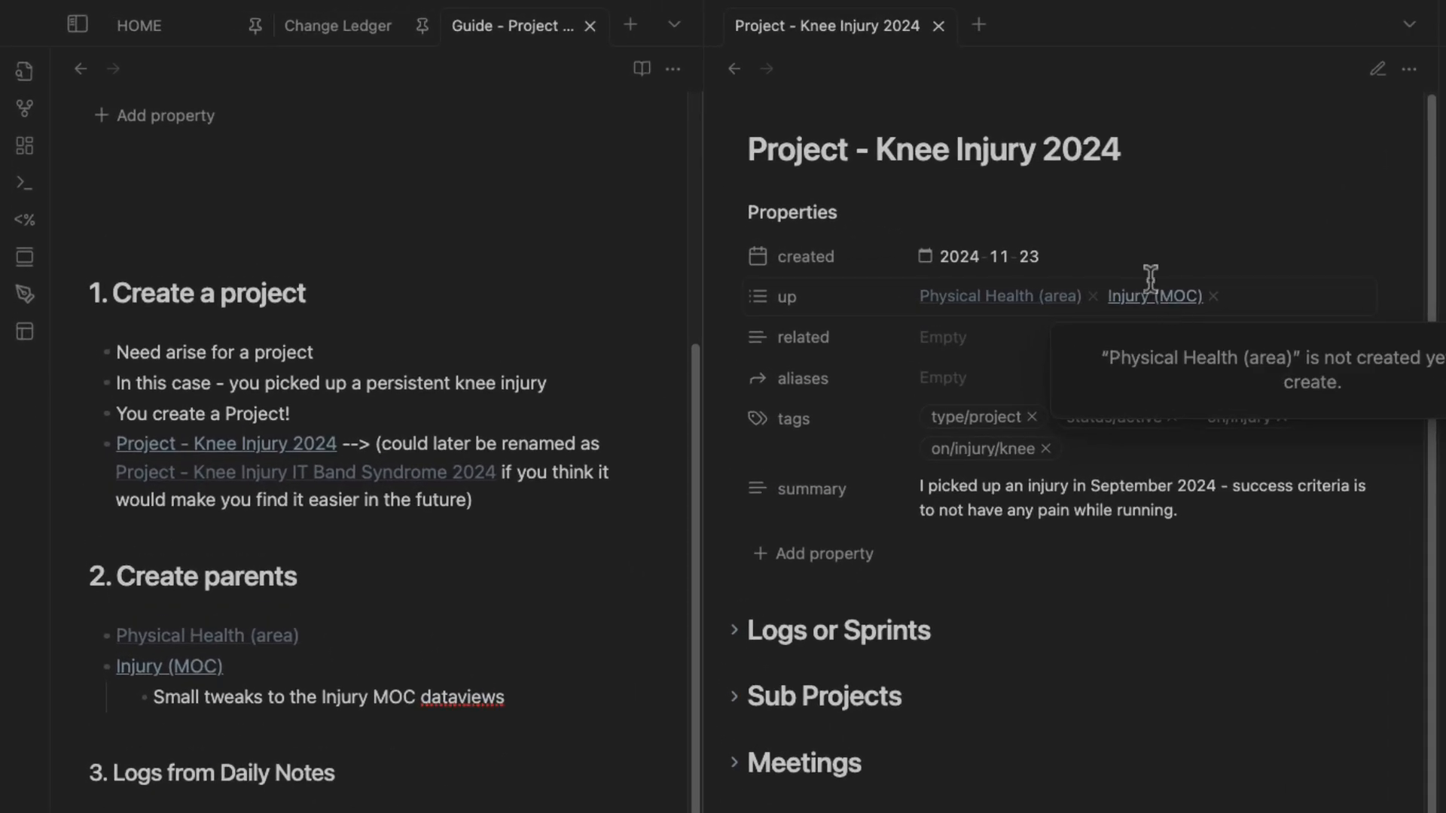
Open the Injury (MOC) note in a new tab and collapse its Related MOCs and Related Notes sections.
mouse_move(1139, 310)
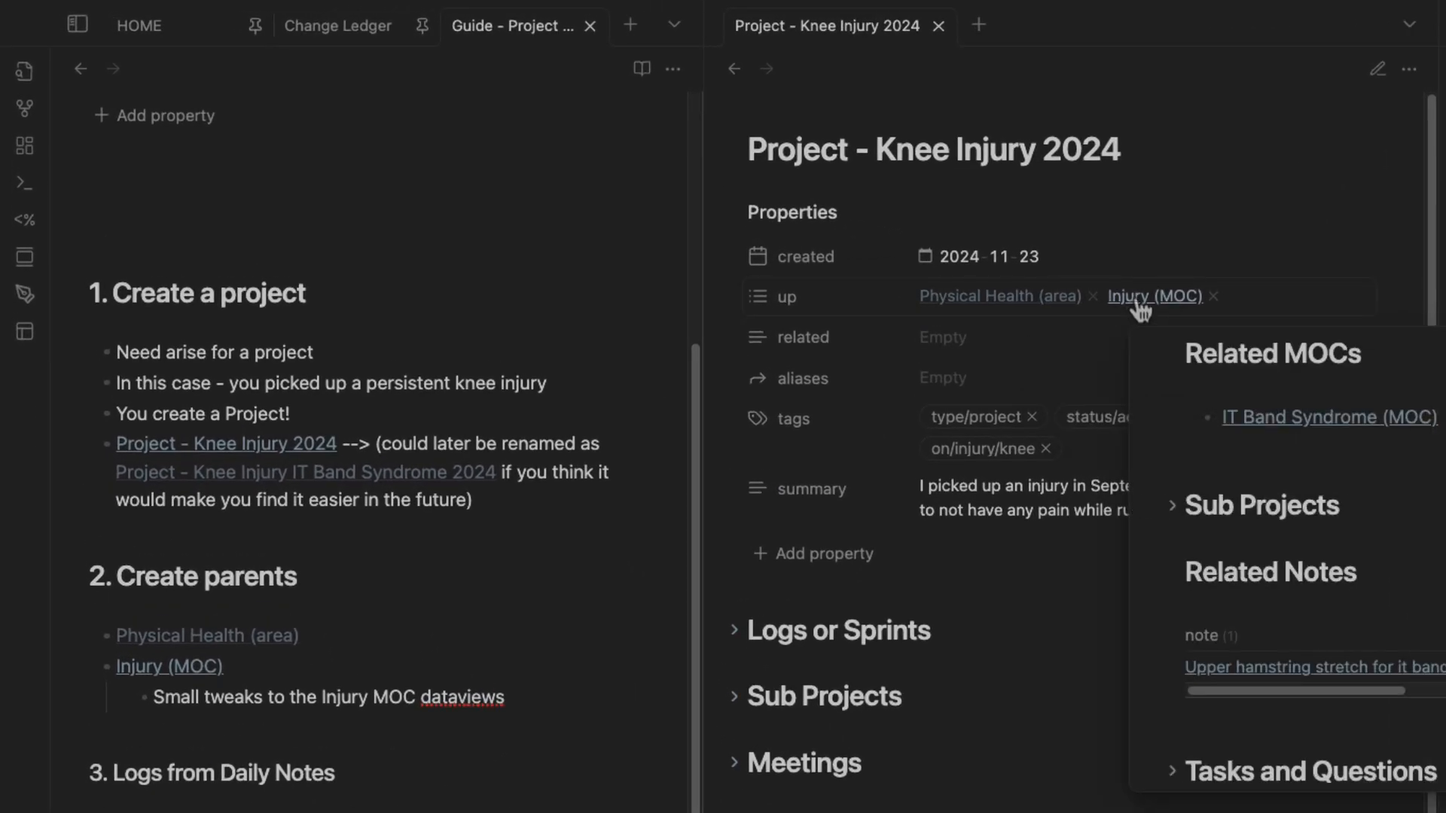
click(1140, 303)
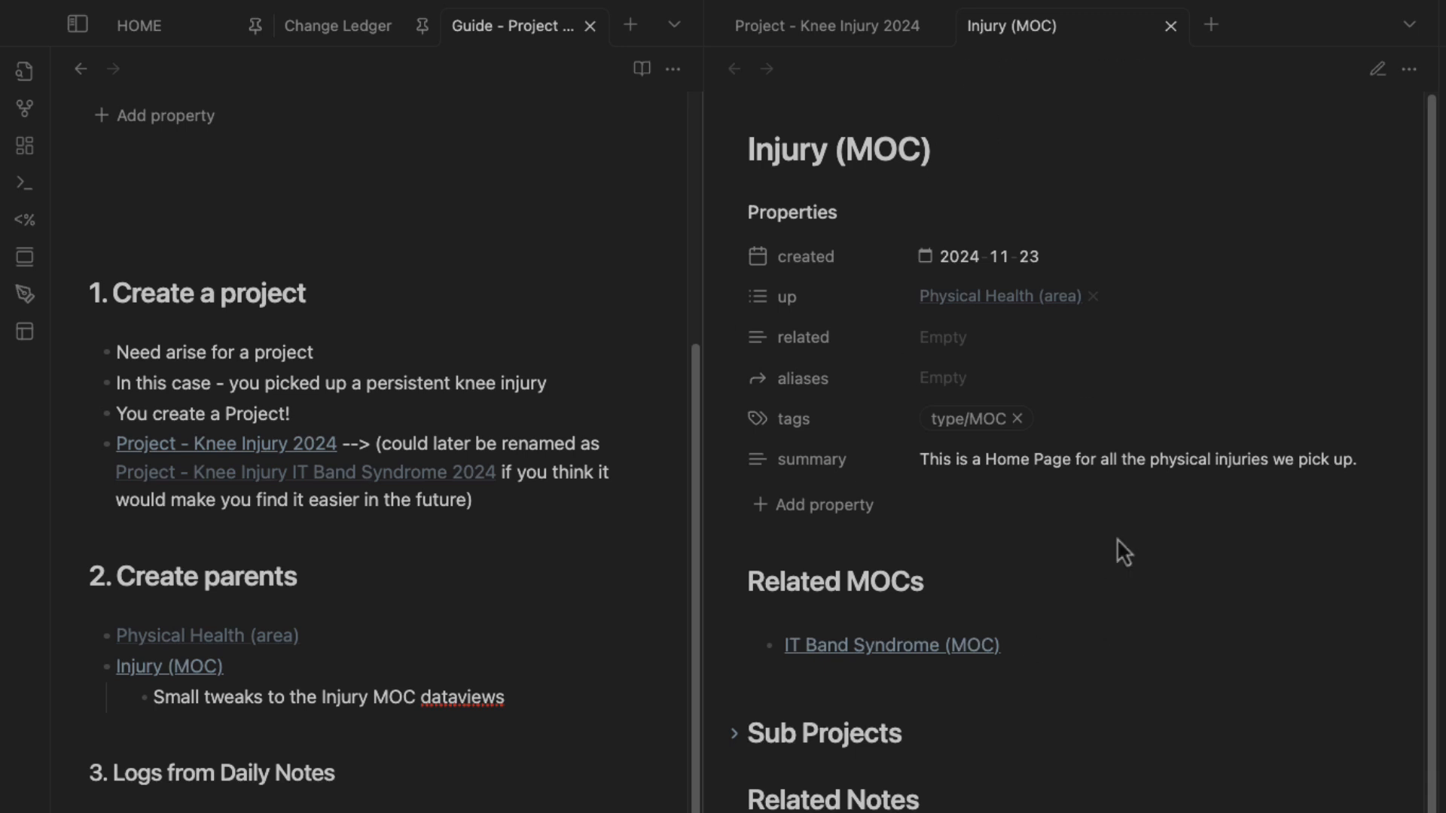
click(735, 581)
click(734, 713)
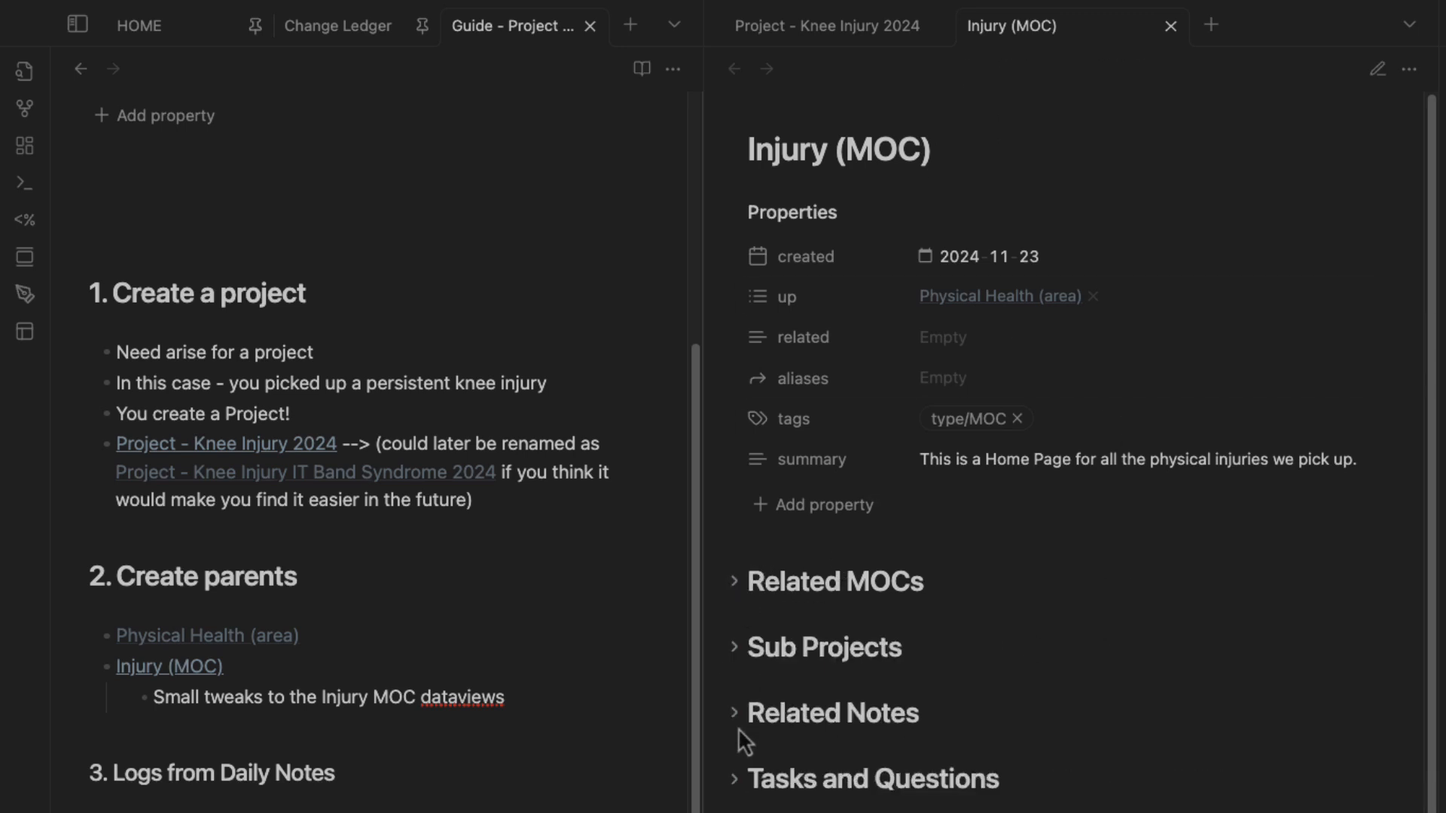
Expand Related MOCs and Sub Projects in the Injury (MOC) note to check their contents, and collapse them again.
click(734, 583)
click(741, 586)
click(749, 649)
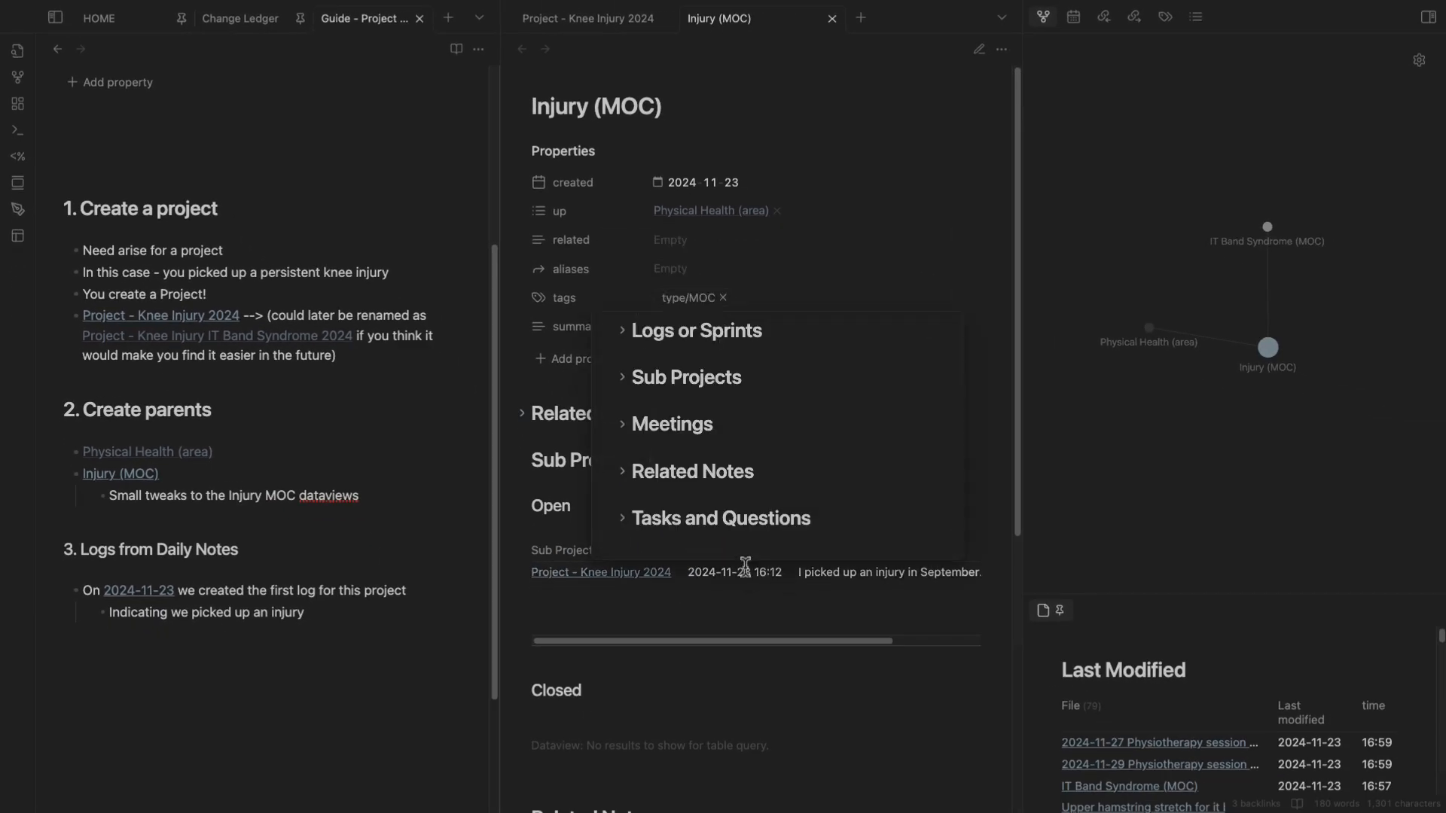
click(523, 506)
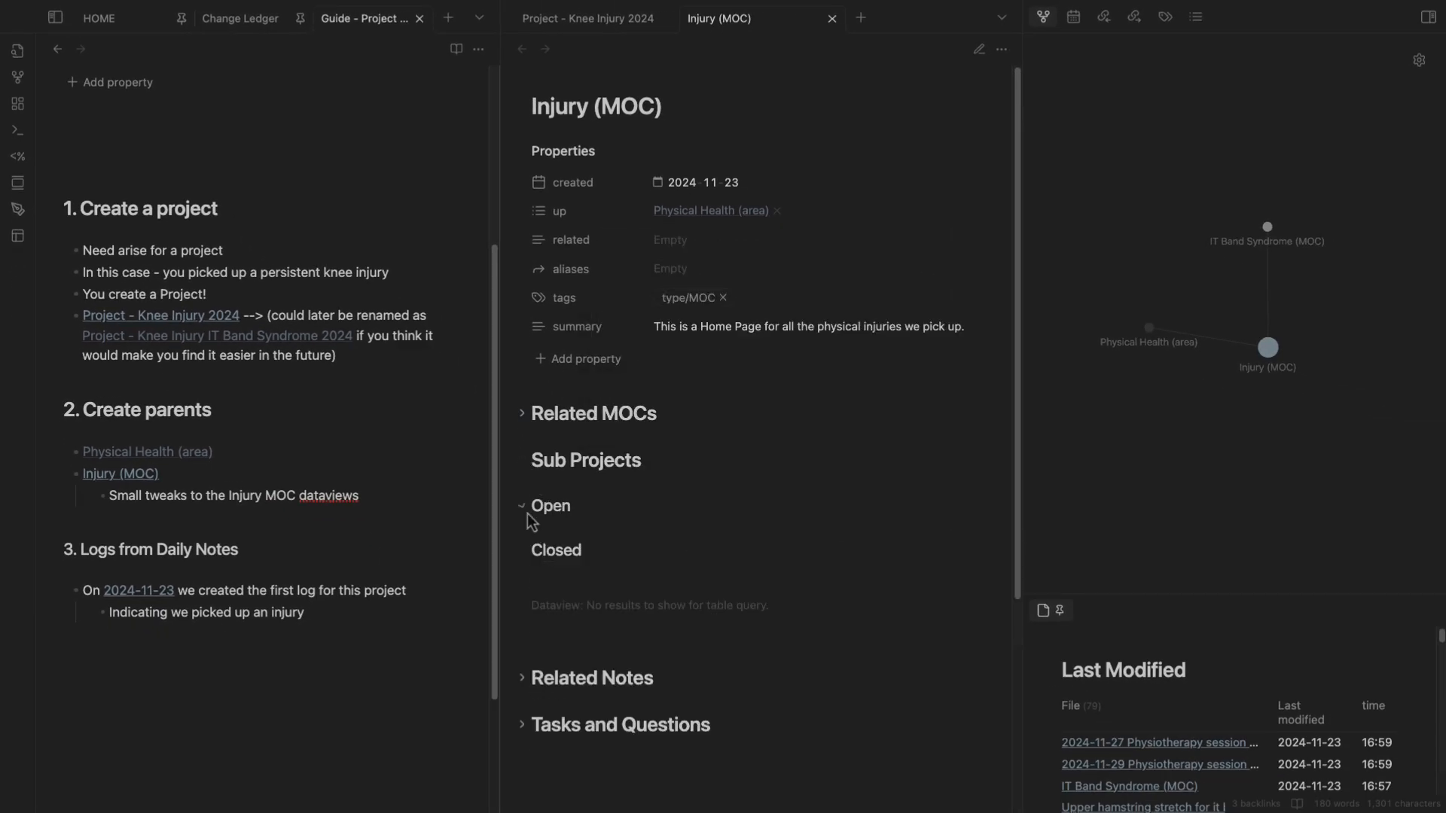
click(523, 552)
click(523, 461)
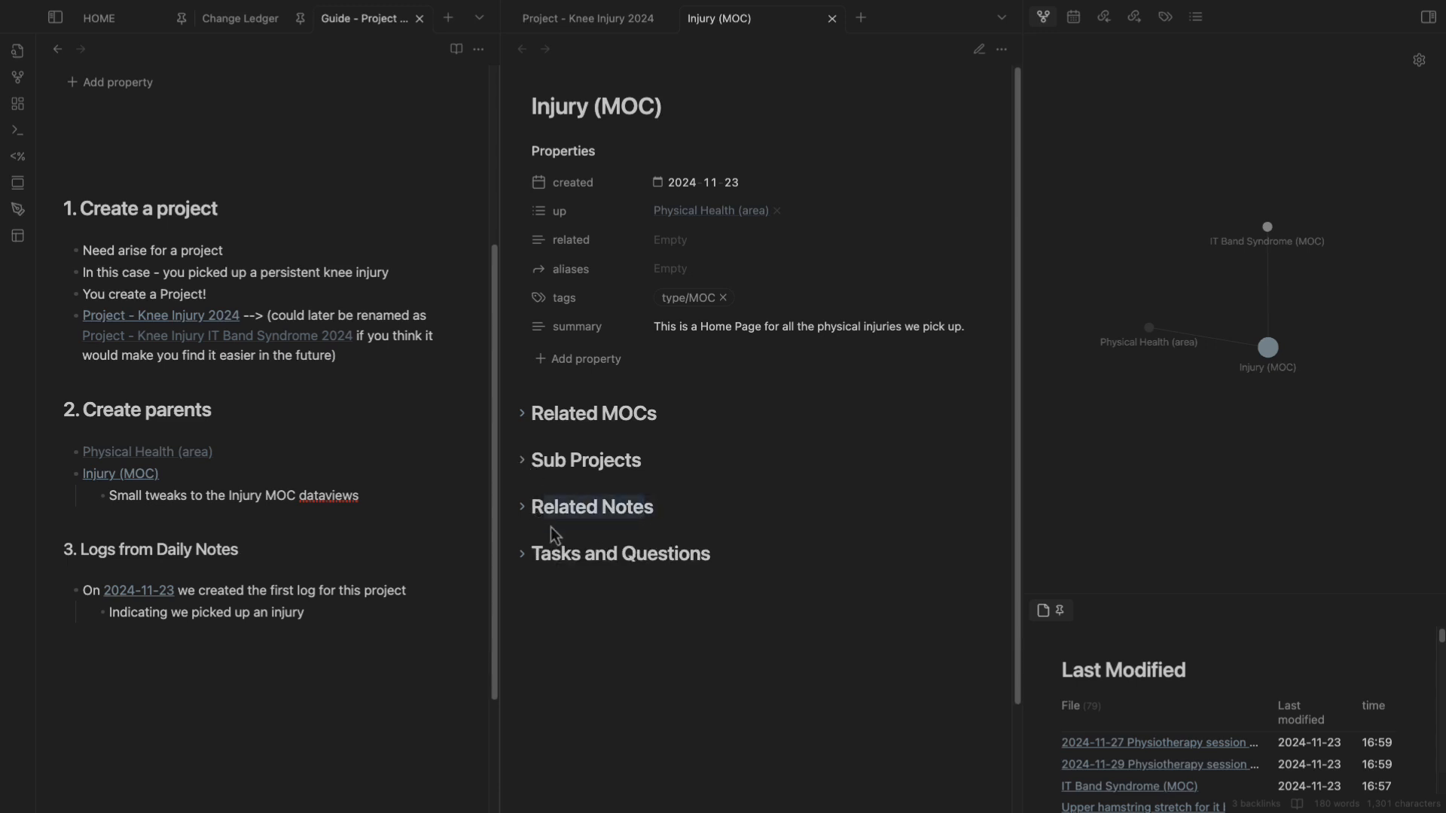
Check the Related Notes and the Tasks and Questions sections of the Injury (MOC) note, and collapse both again.
click(523, 509)
click(523, 509)
click(522, 554)
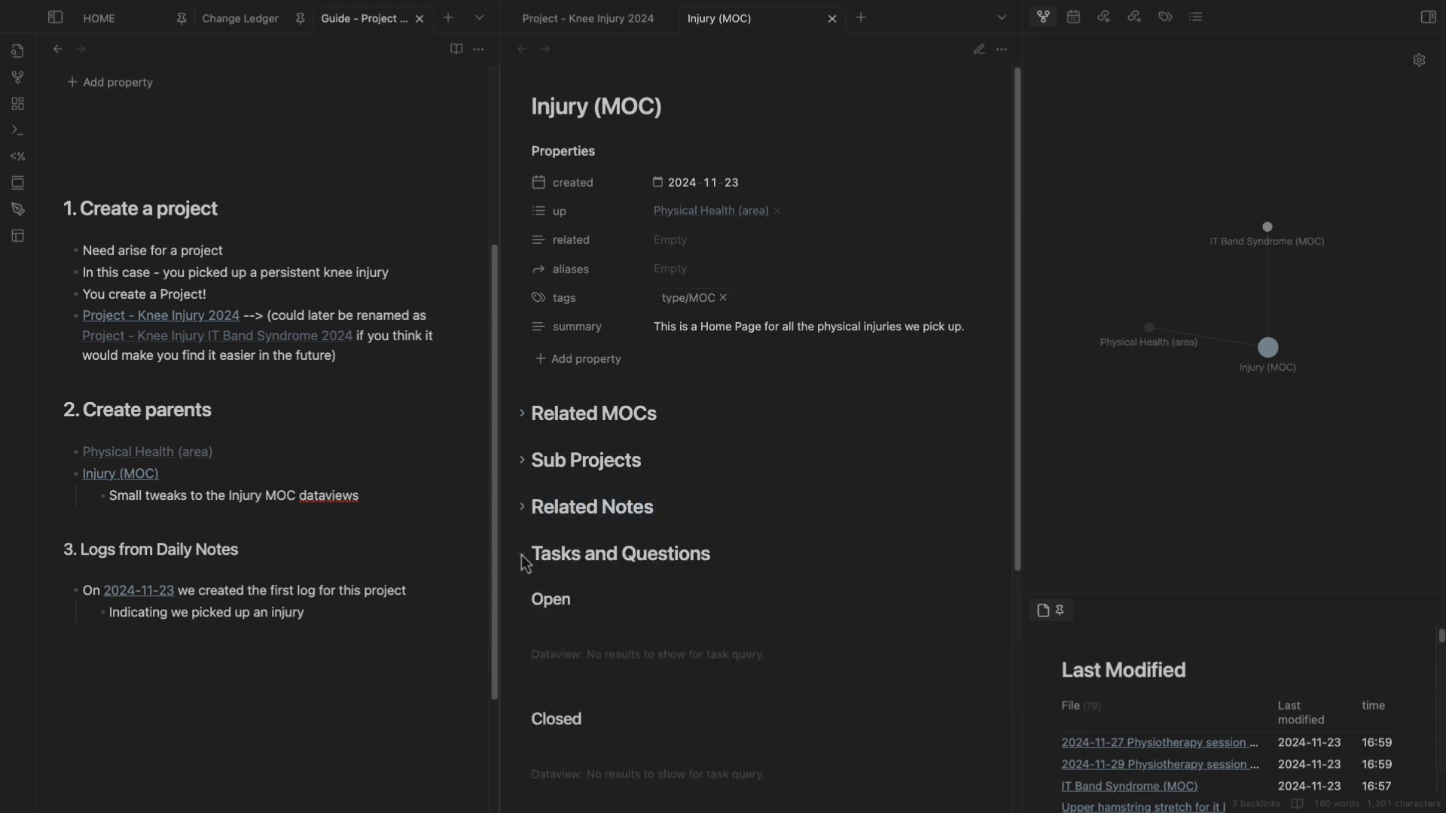
click(523, 554)
drag(780, 558, 517, 542)
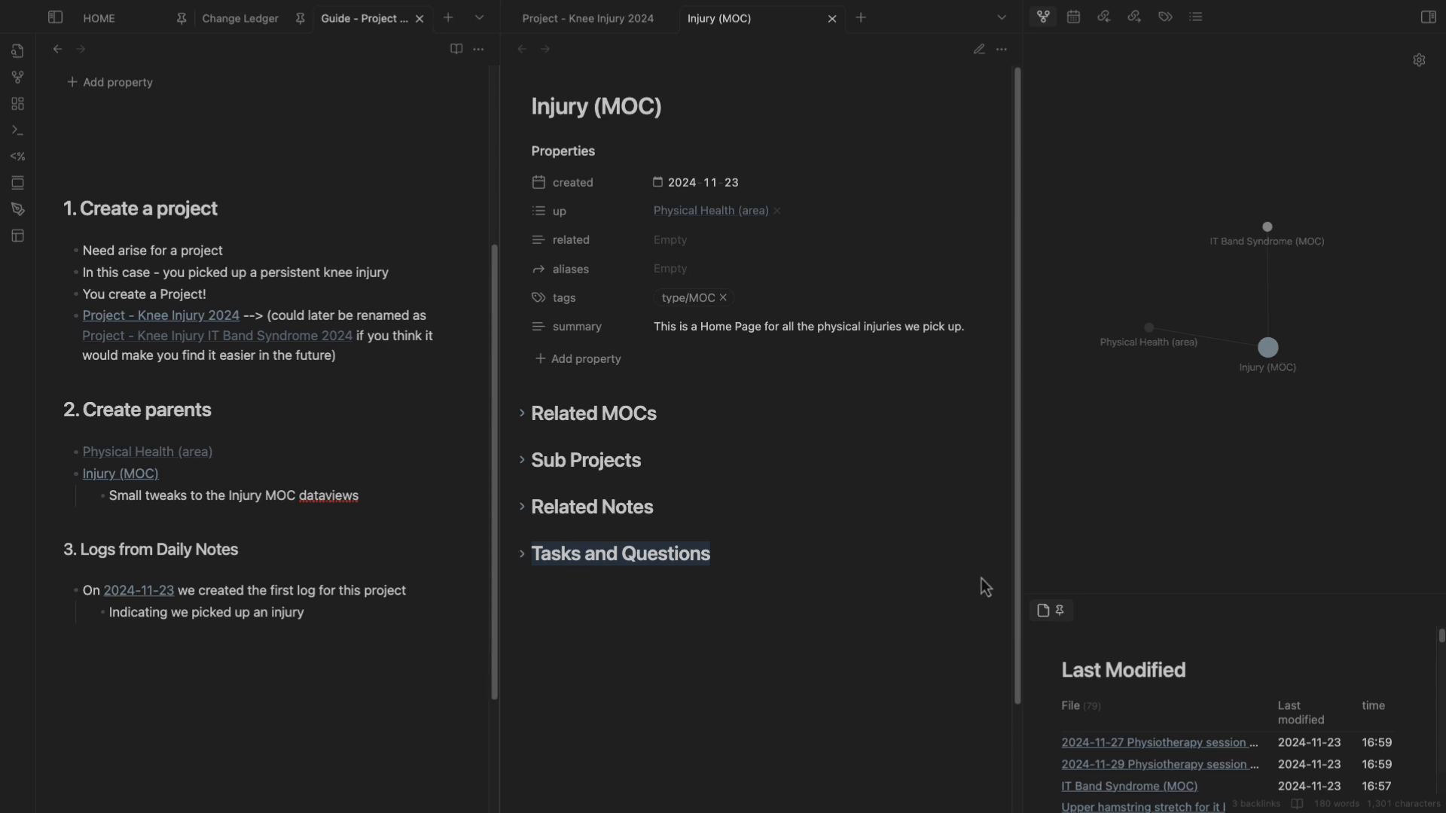
drag(751, 571, 532, 571)
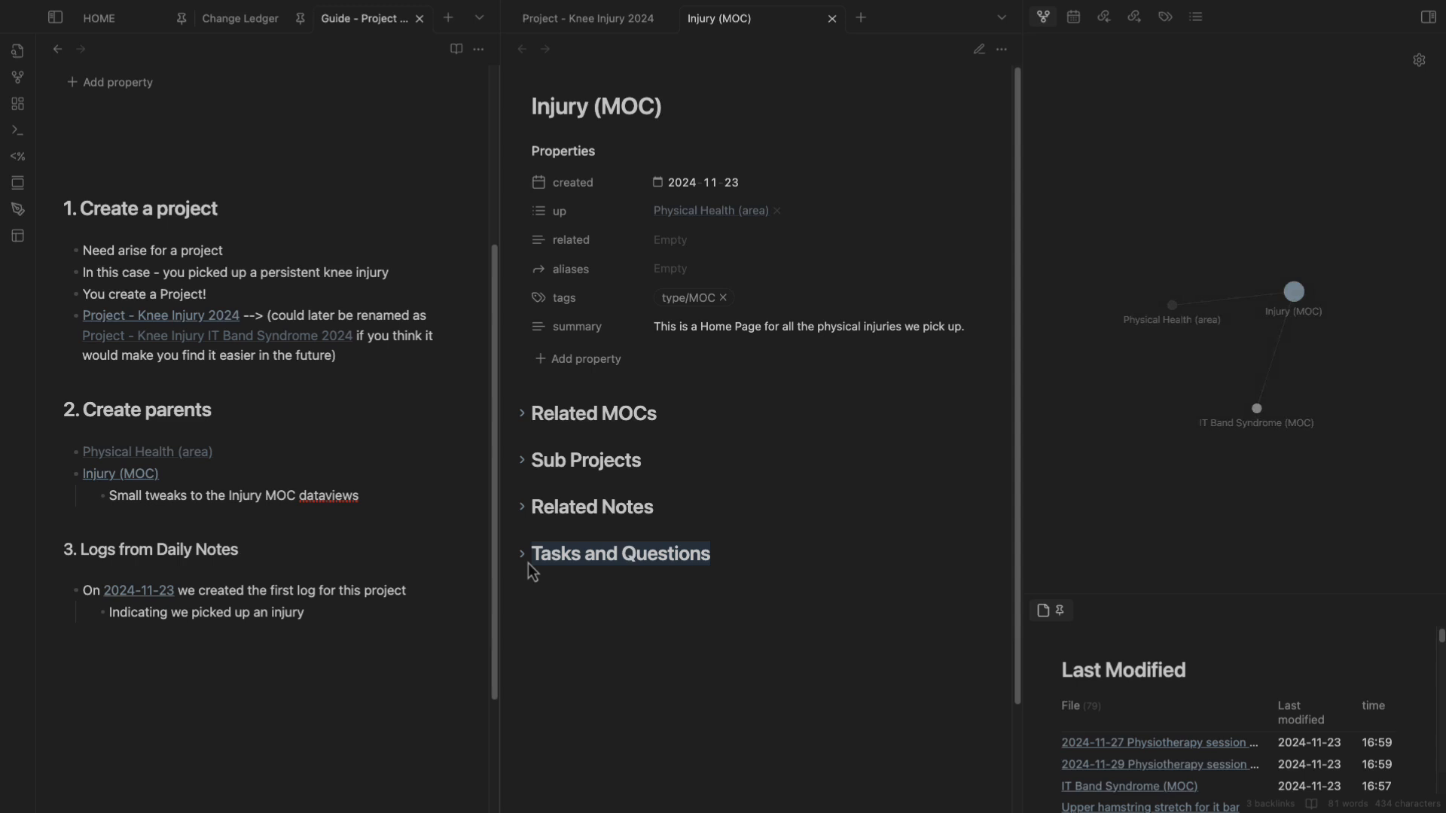
click(573, 89)
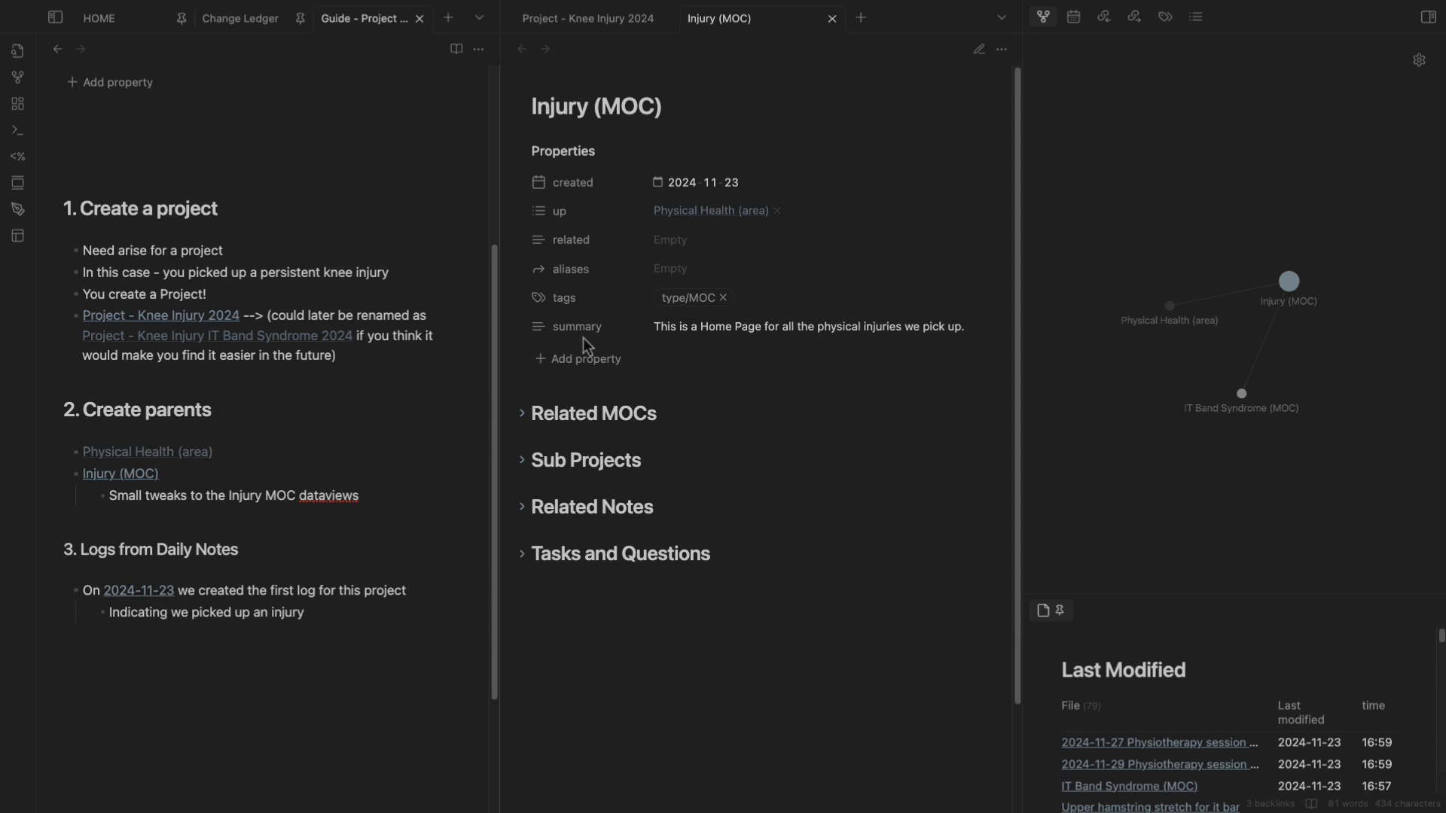
Return to the Project - Knee Injury 2024 note, expand Logs or Sprints and review its dated entries.
click(588, 18)
click(347, 533)
scroll(452, 572, down, 6)
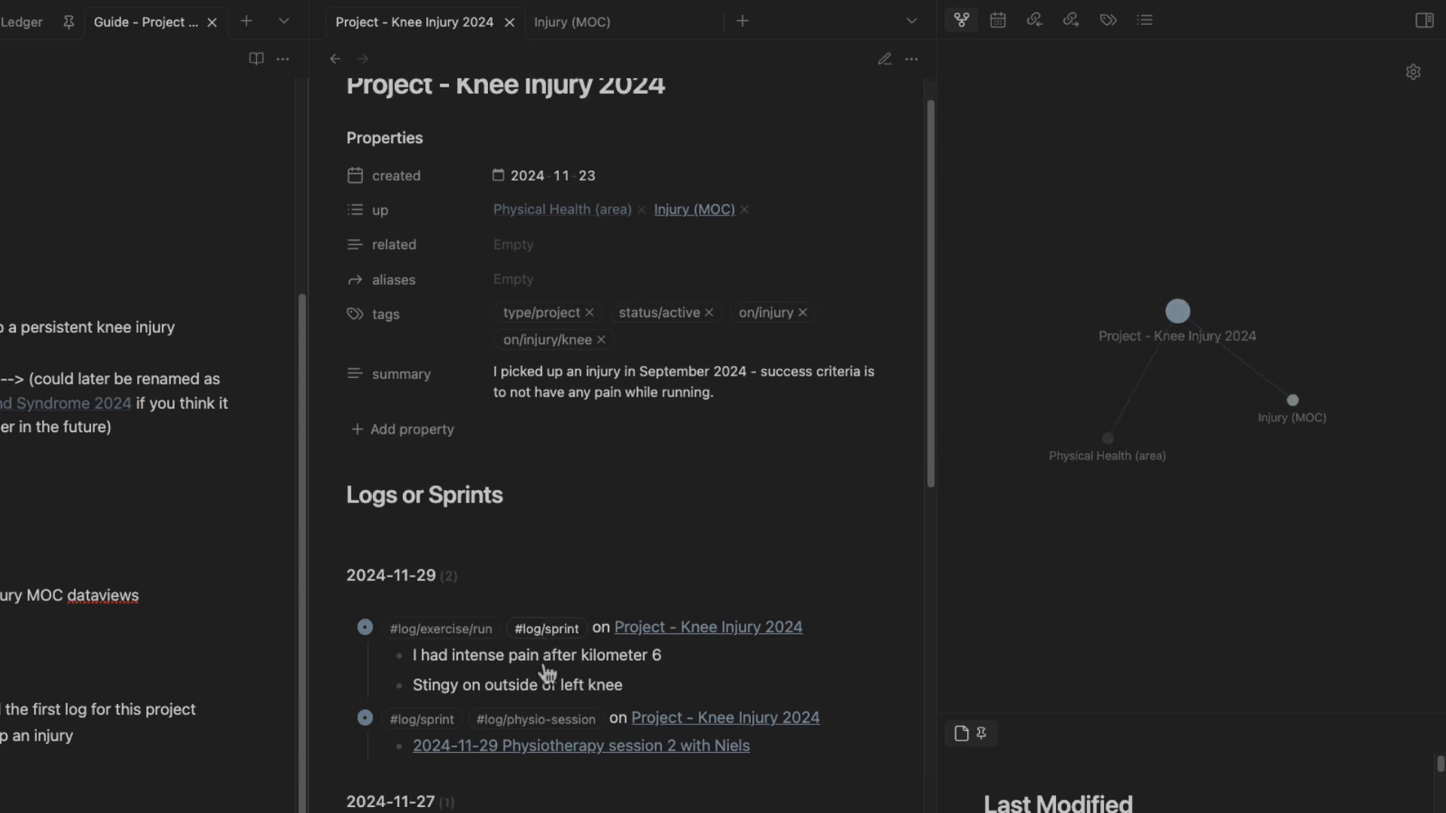
scroll(443, 555, down, 2)
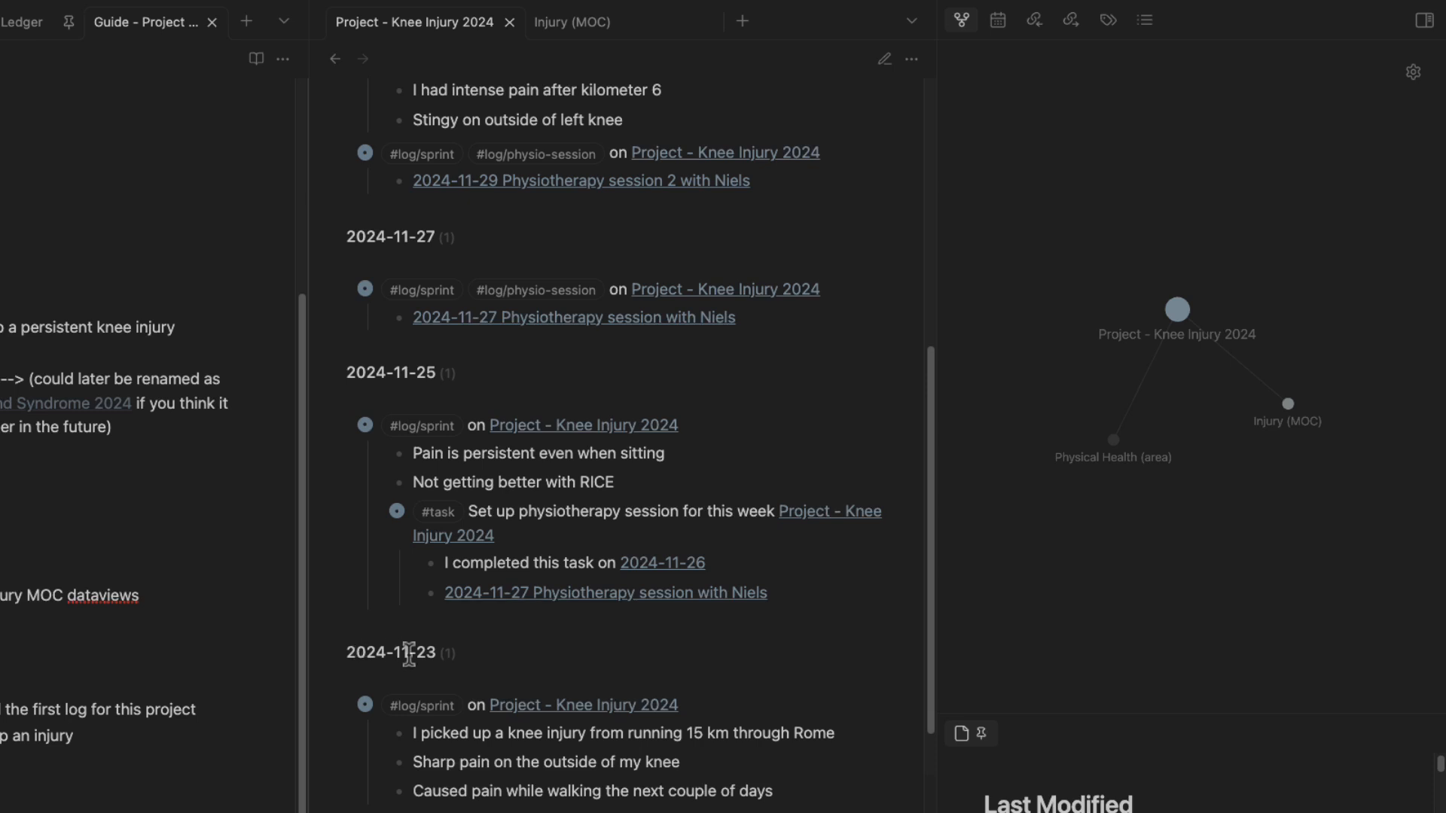
Under Logs from Daily Notes in the guide, add "On" with a 2024-11-25 link and the sub-bullet "Created another log/sprint with a task".
click(88, 743)
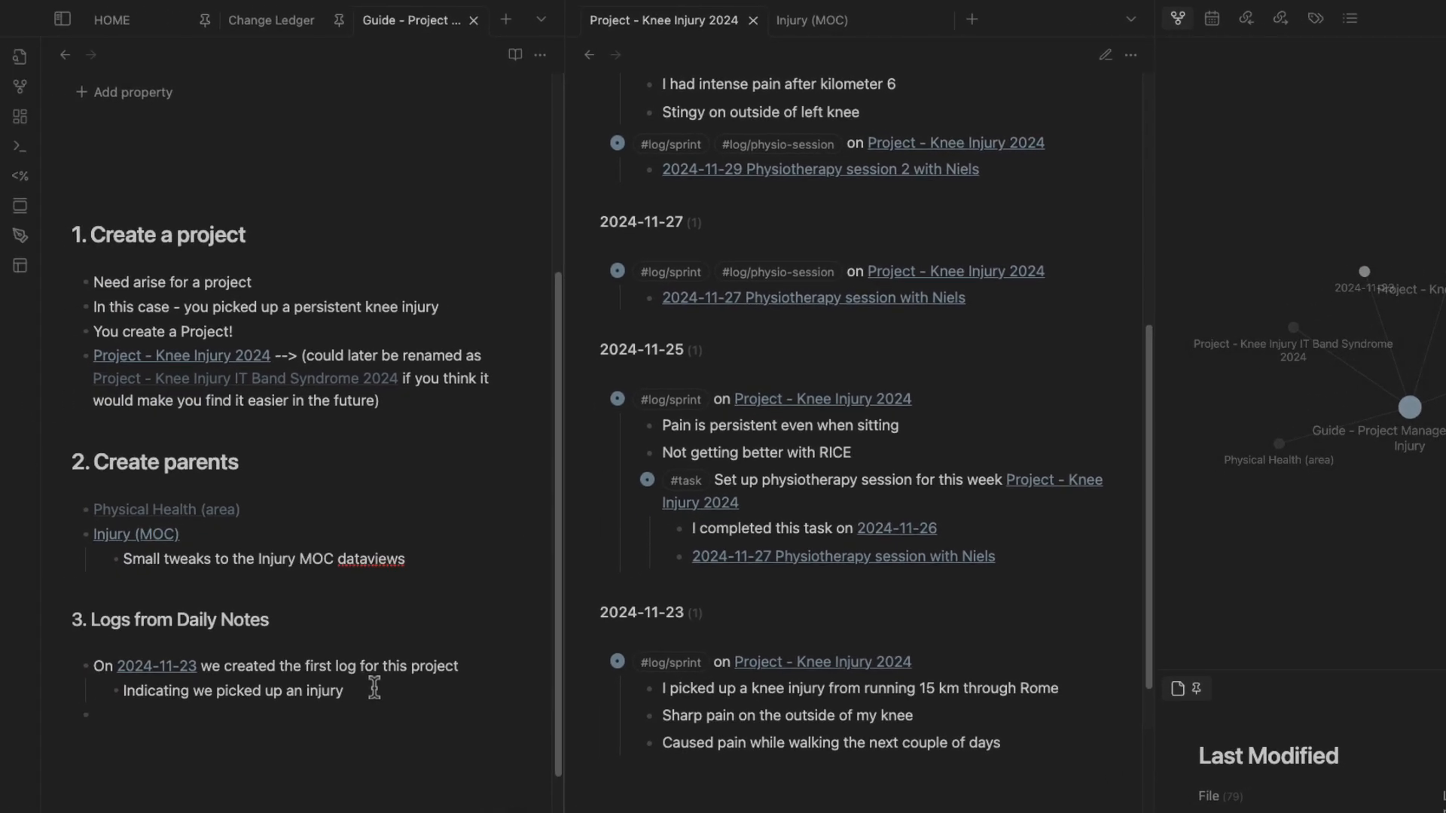
text([[)
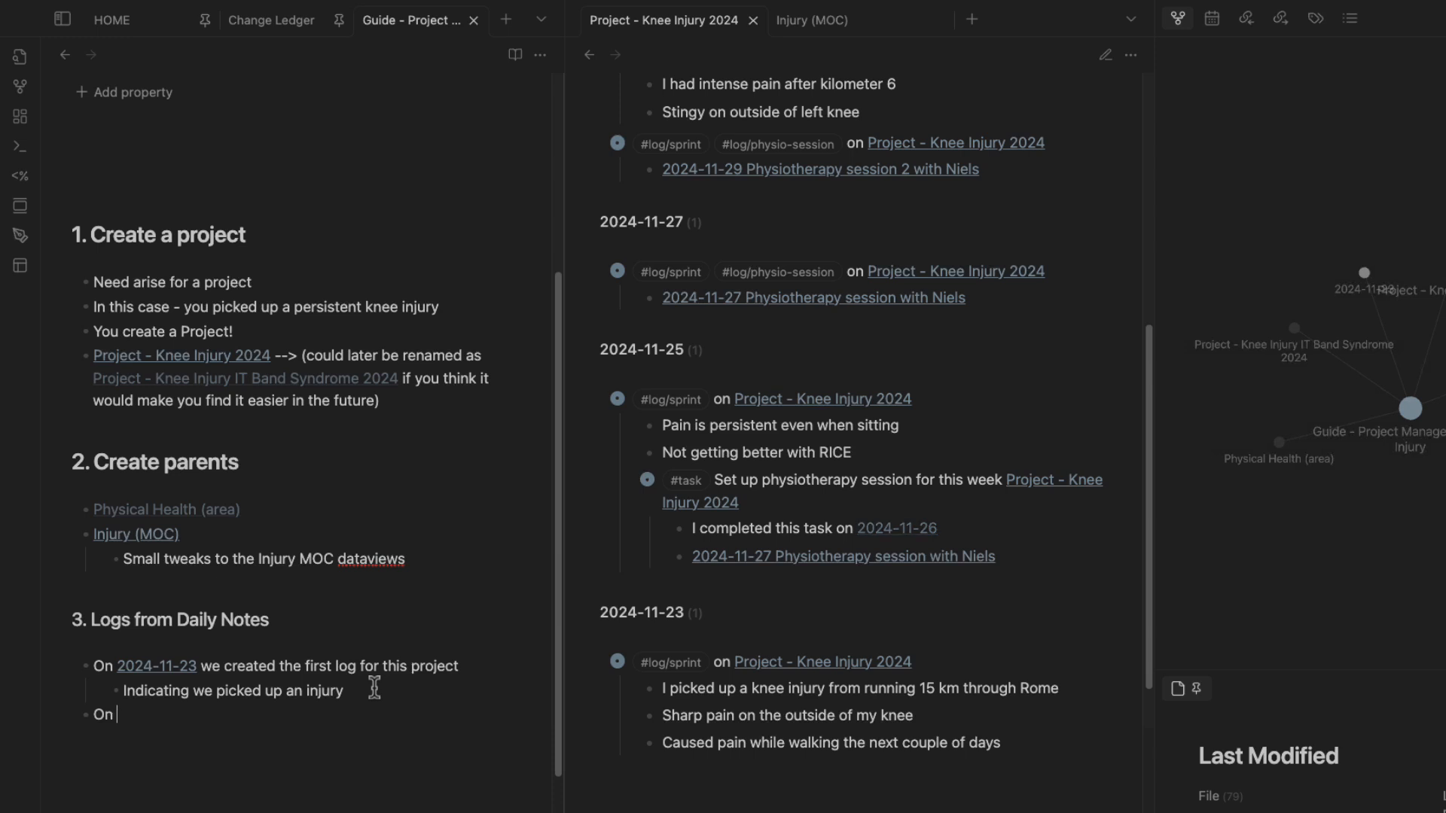
text(2024-1)
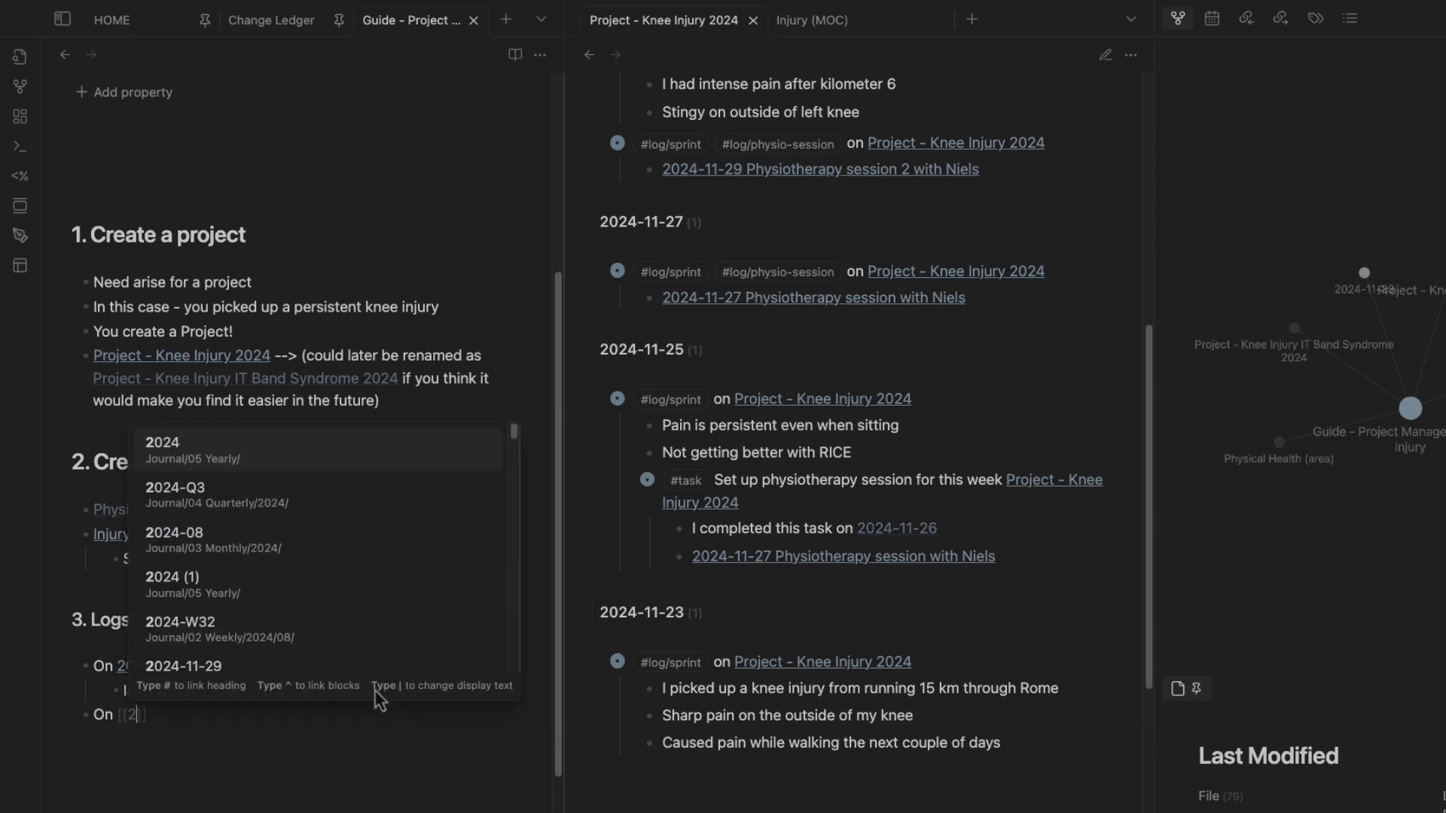
text(1-25)
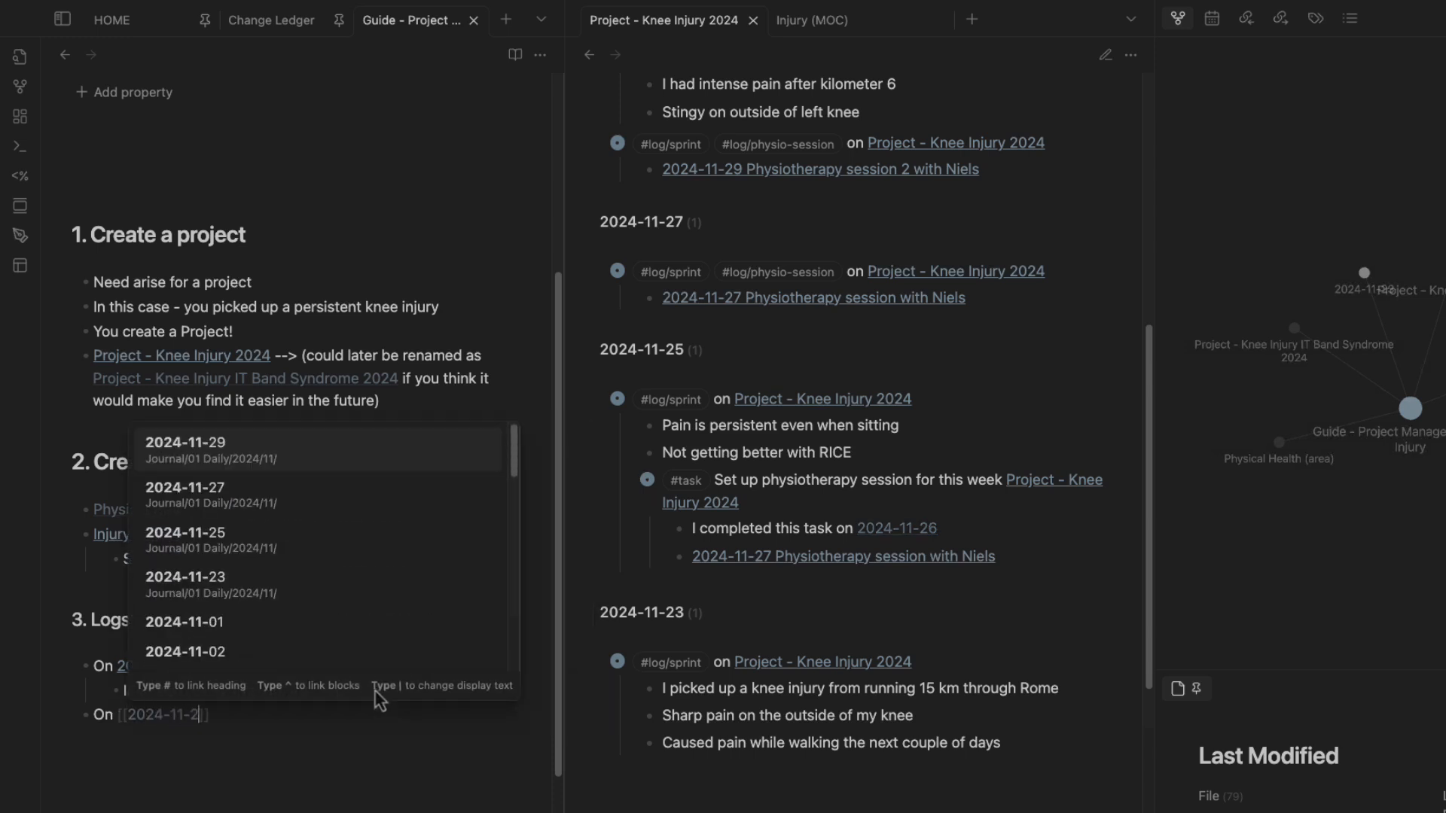
key(Return)
key(Return)
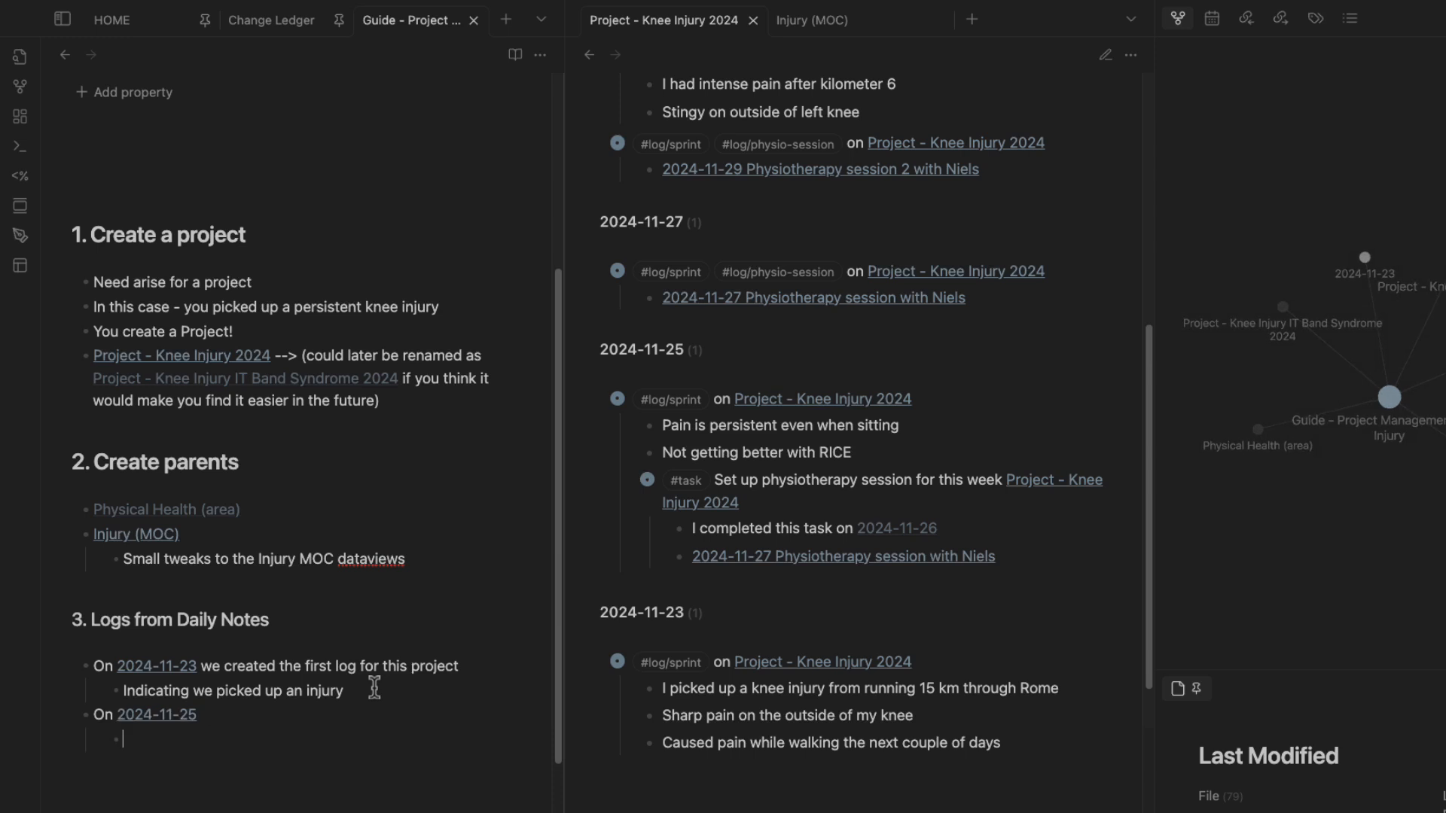
text(Created another log/sprint with a task)
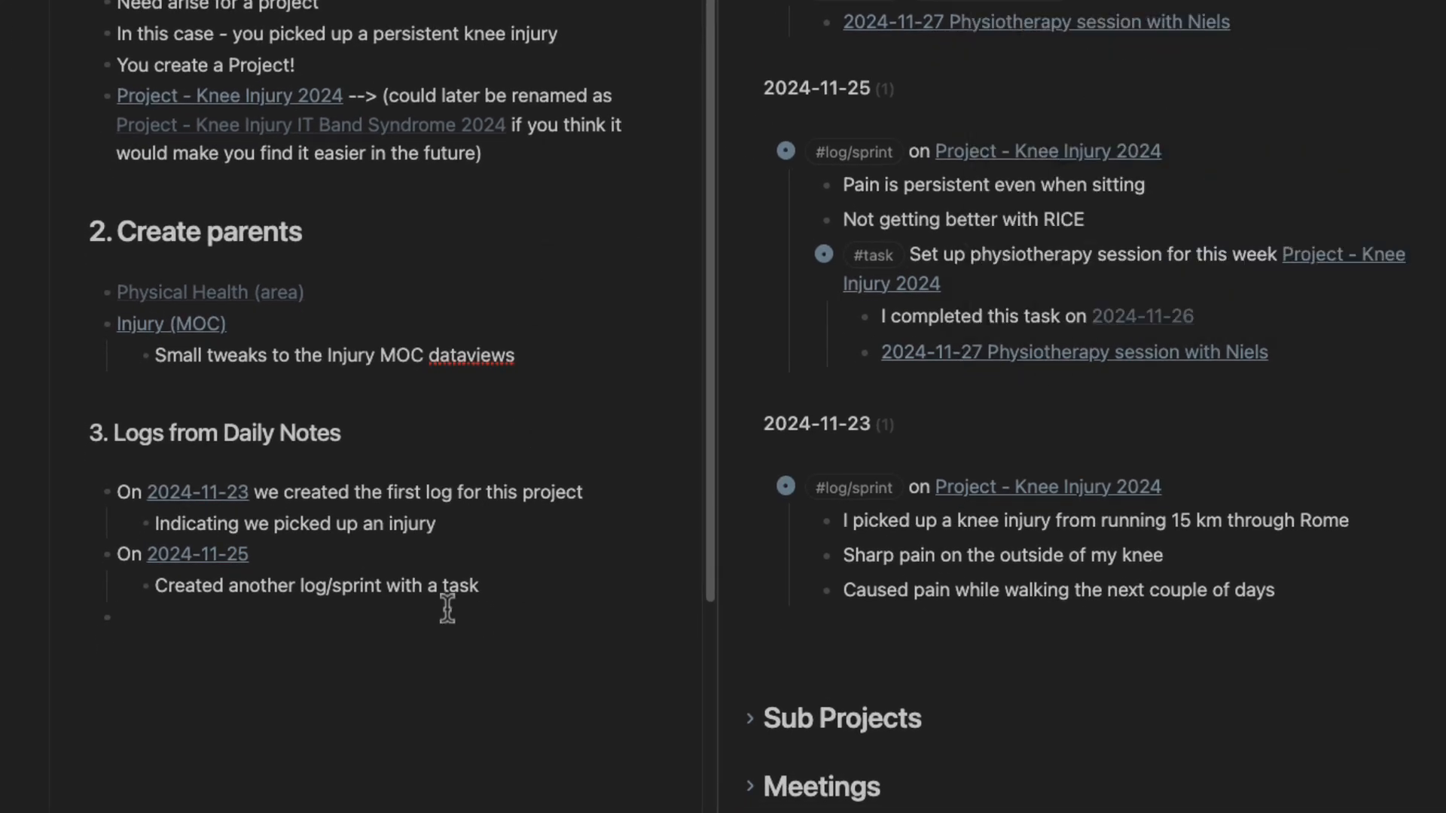
Add a second sub-bullet under 2024-11-25 reading "Created therapy session" with a link to the 2024-11-27 physiotherapy session note.
key(Tab)
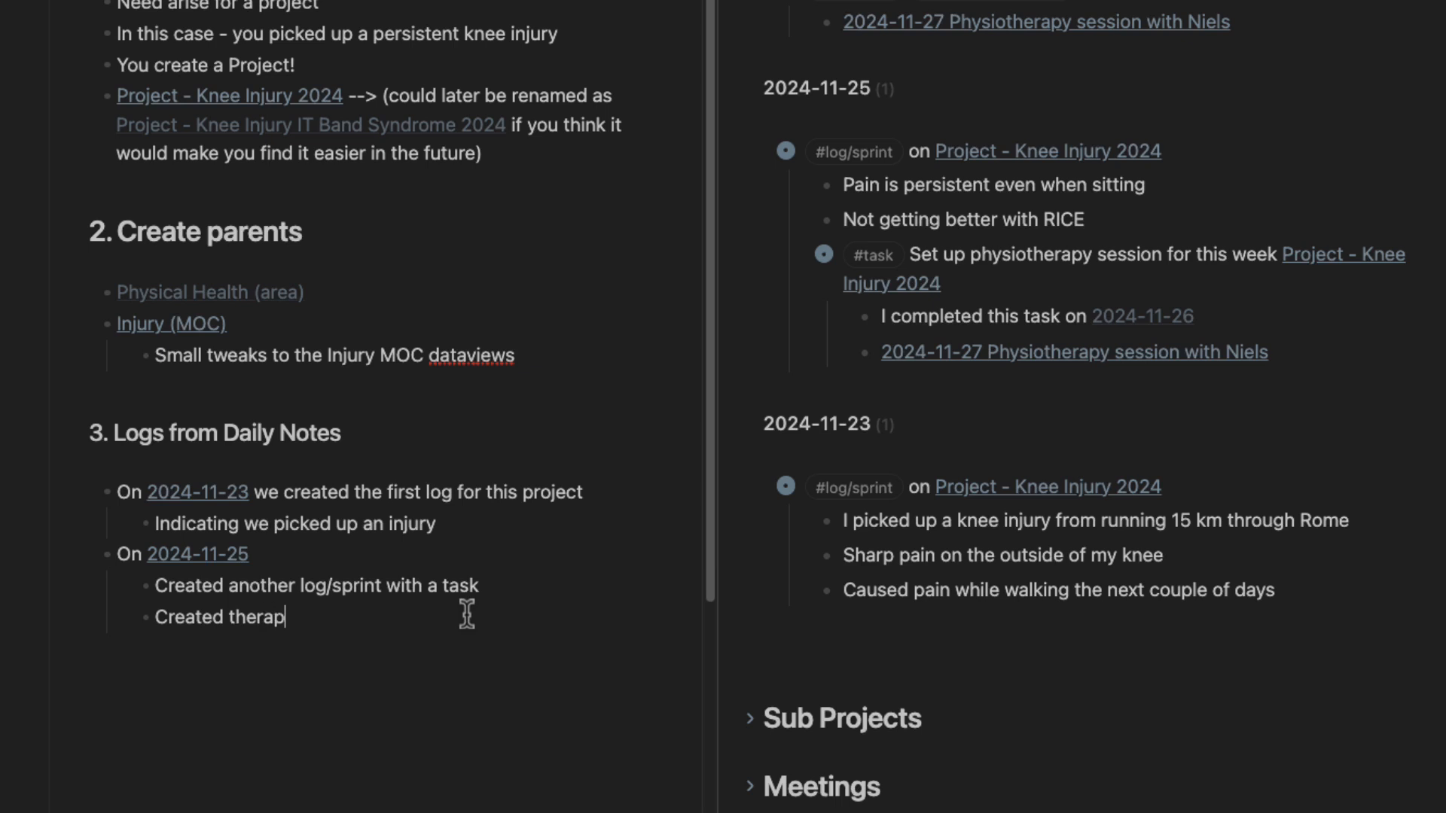
text(Created therapy session [[2024-11-)
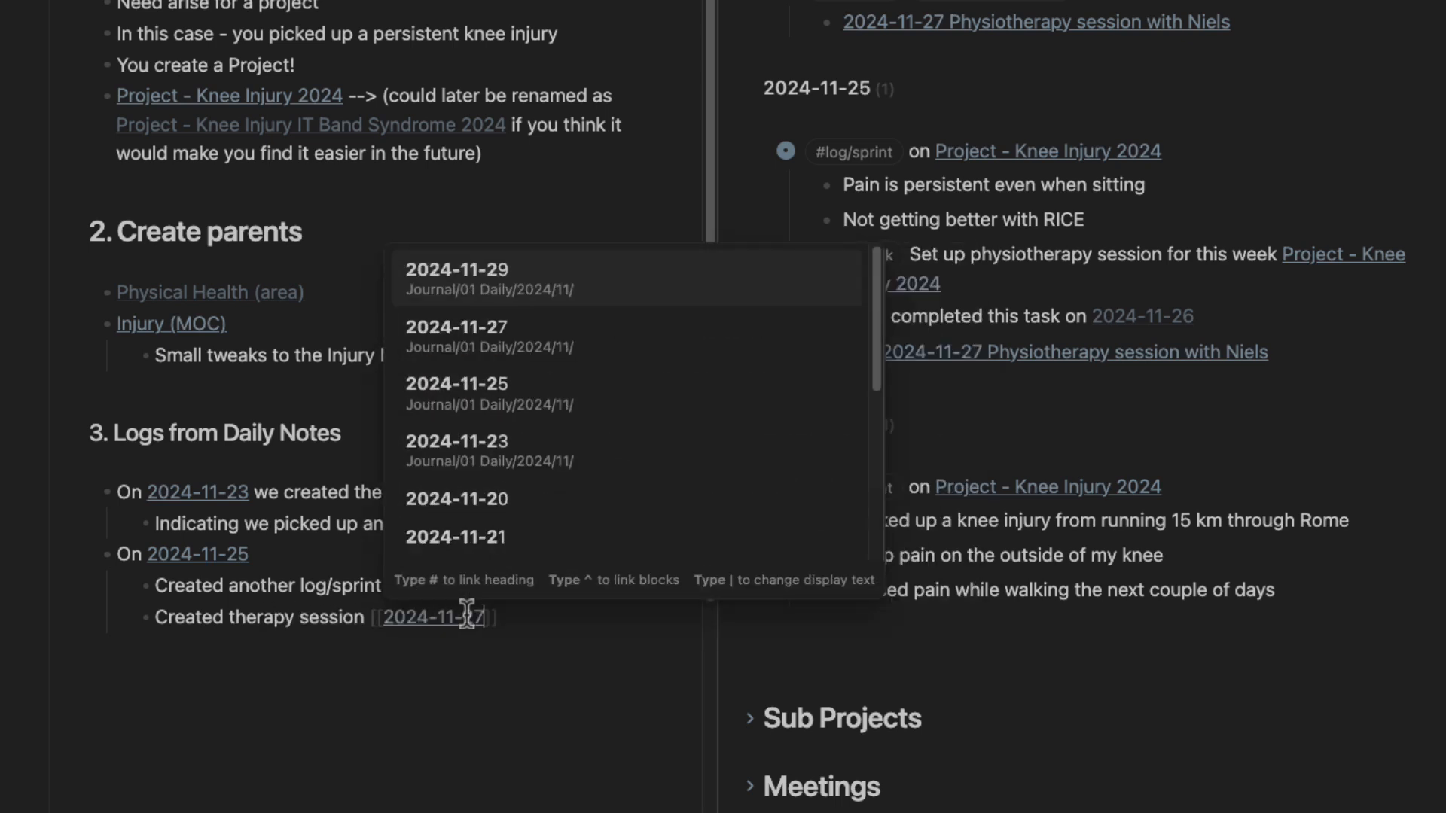
text(27)
key(Down)
key(Return)
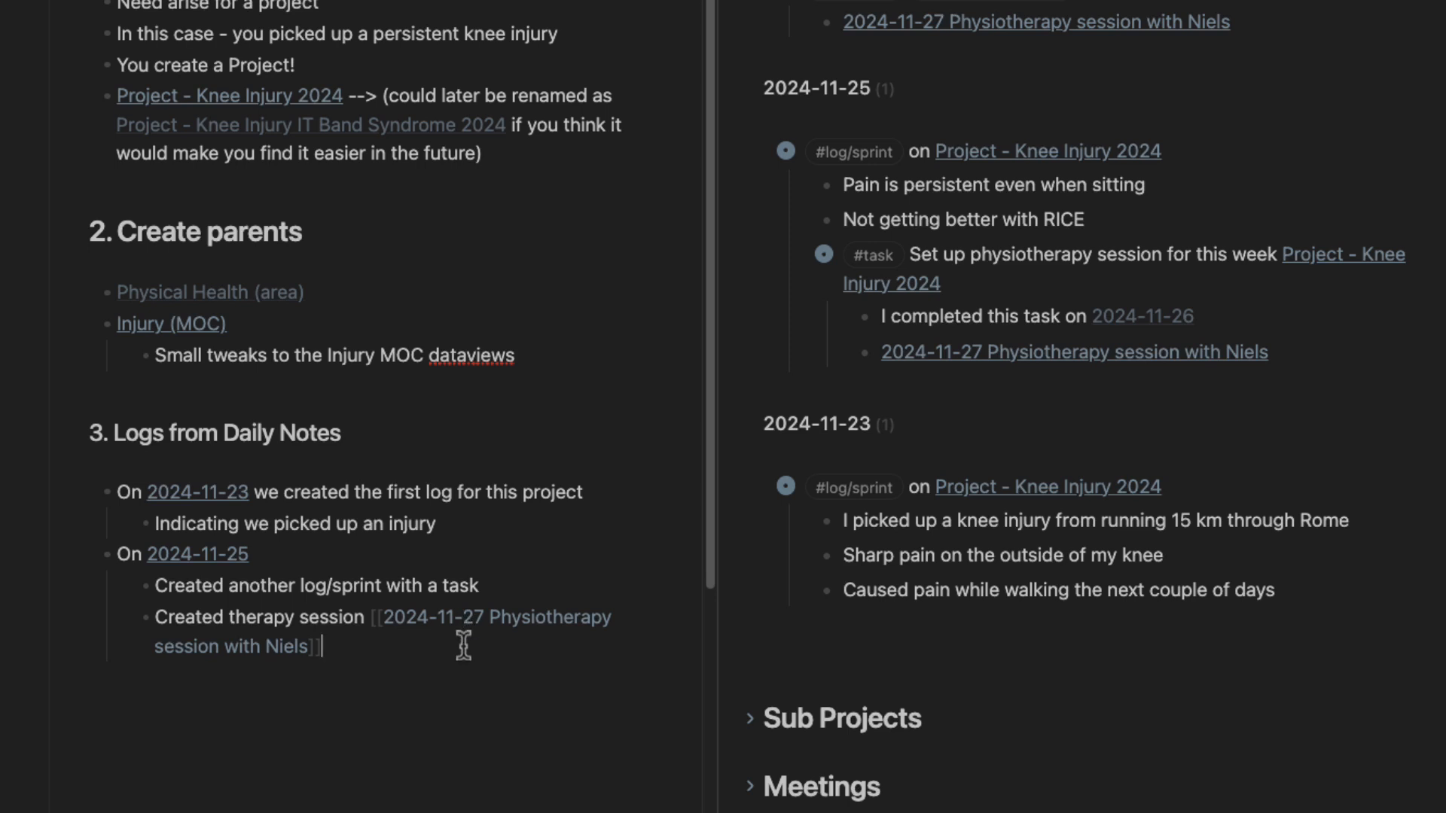
Add an "On" bullet linked to 2024-11-27, with a nested link to that day's physiotherapy session note, and start another bullet.
key(Return)
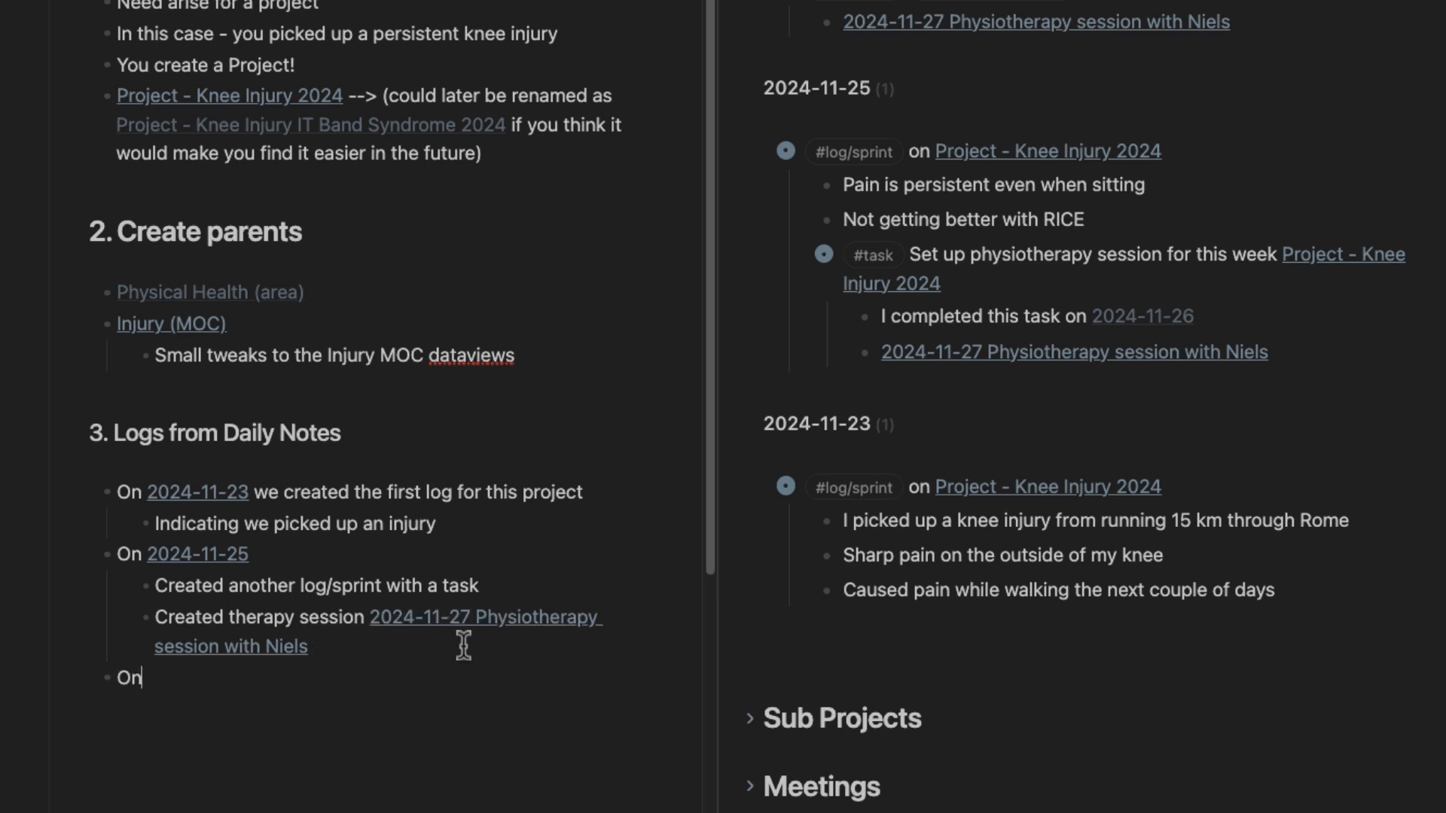
text(On [[2024-11-27)
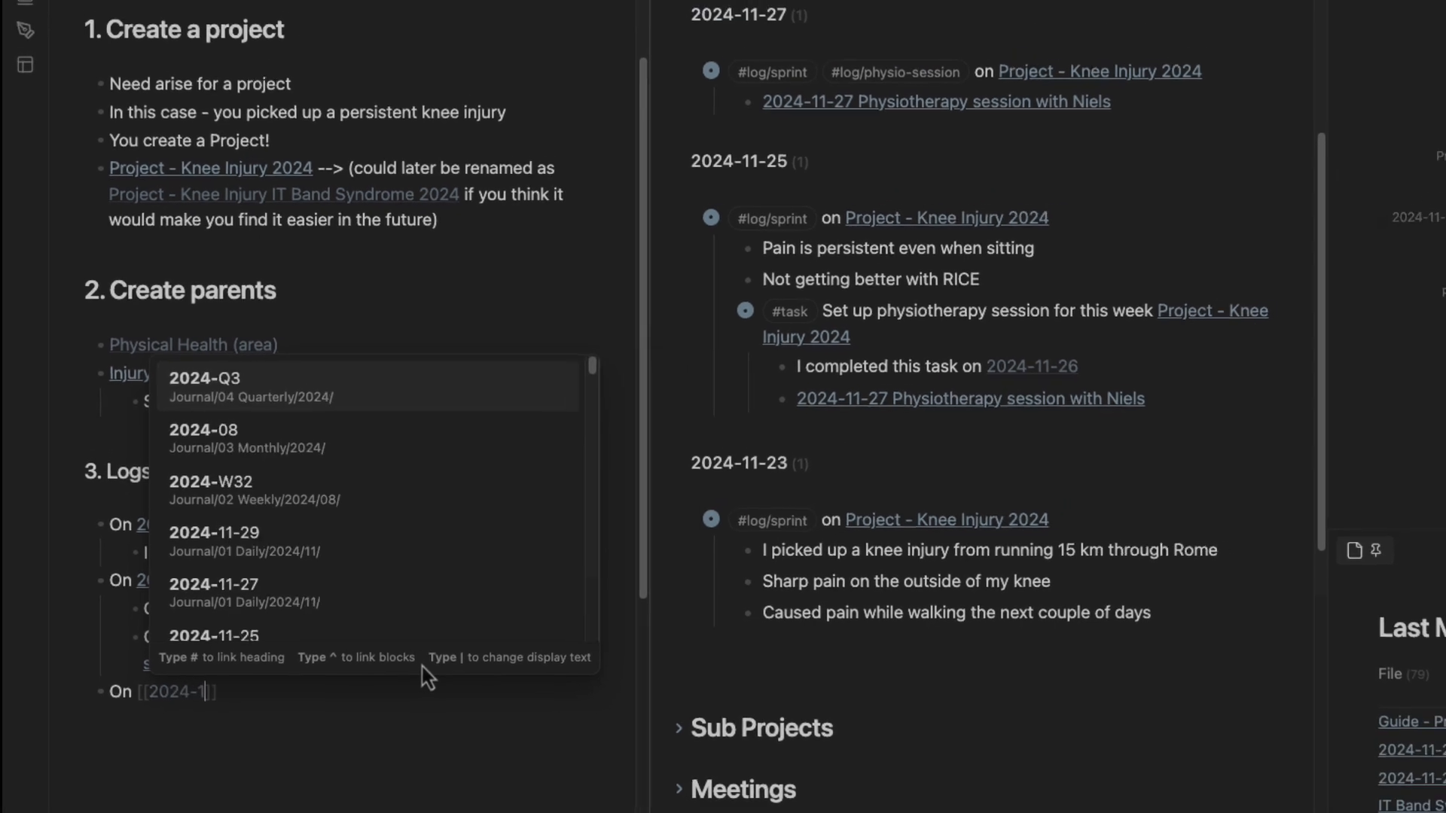
key(Return)
key(Return)
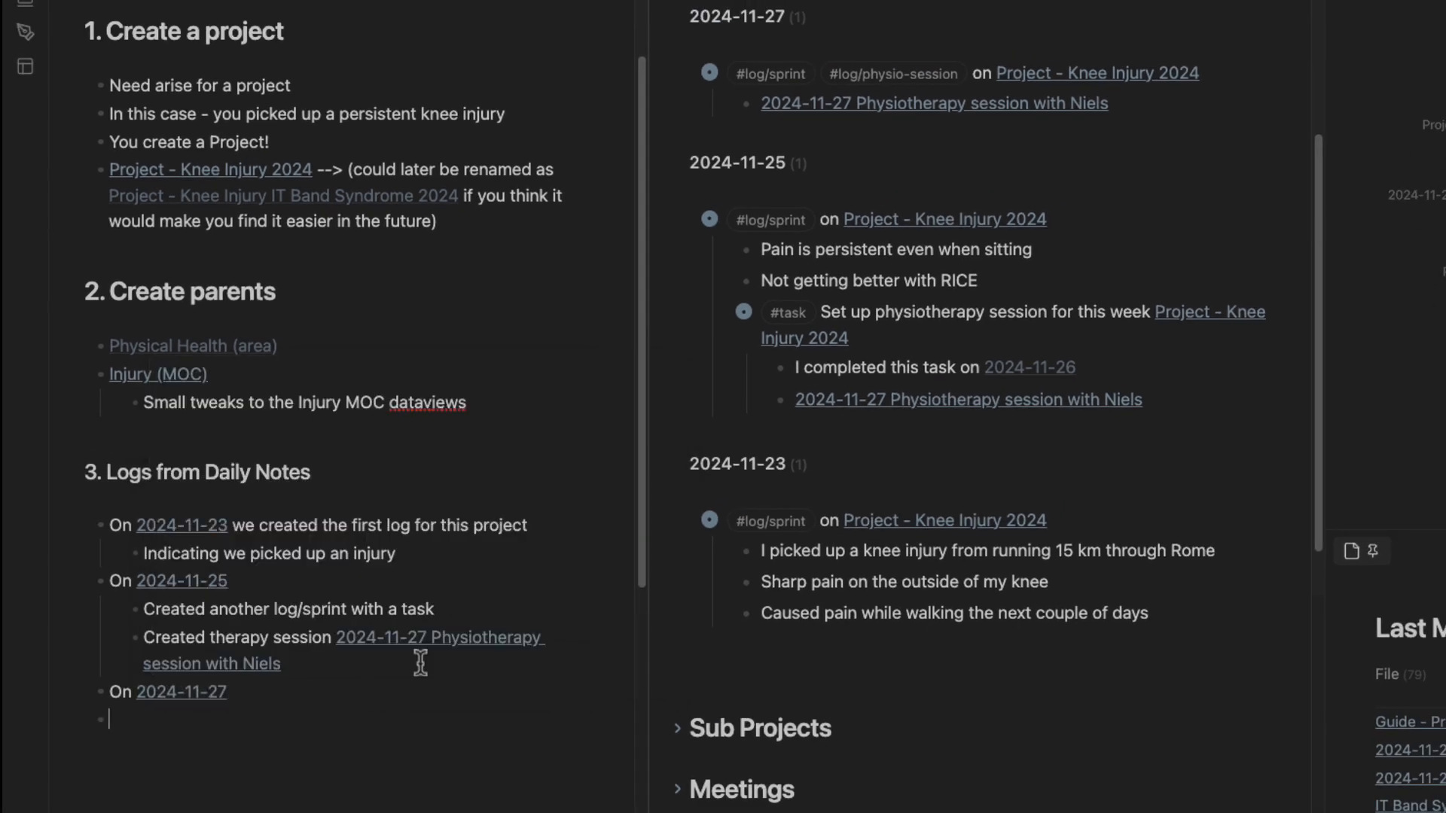
key(Tab)
text([[)
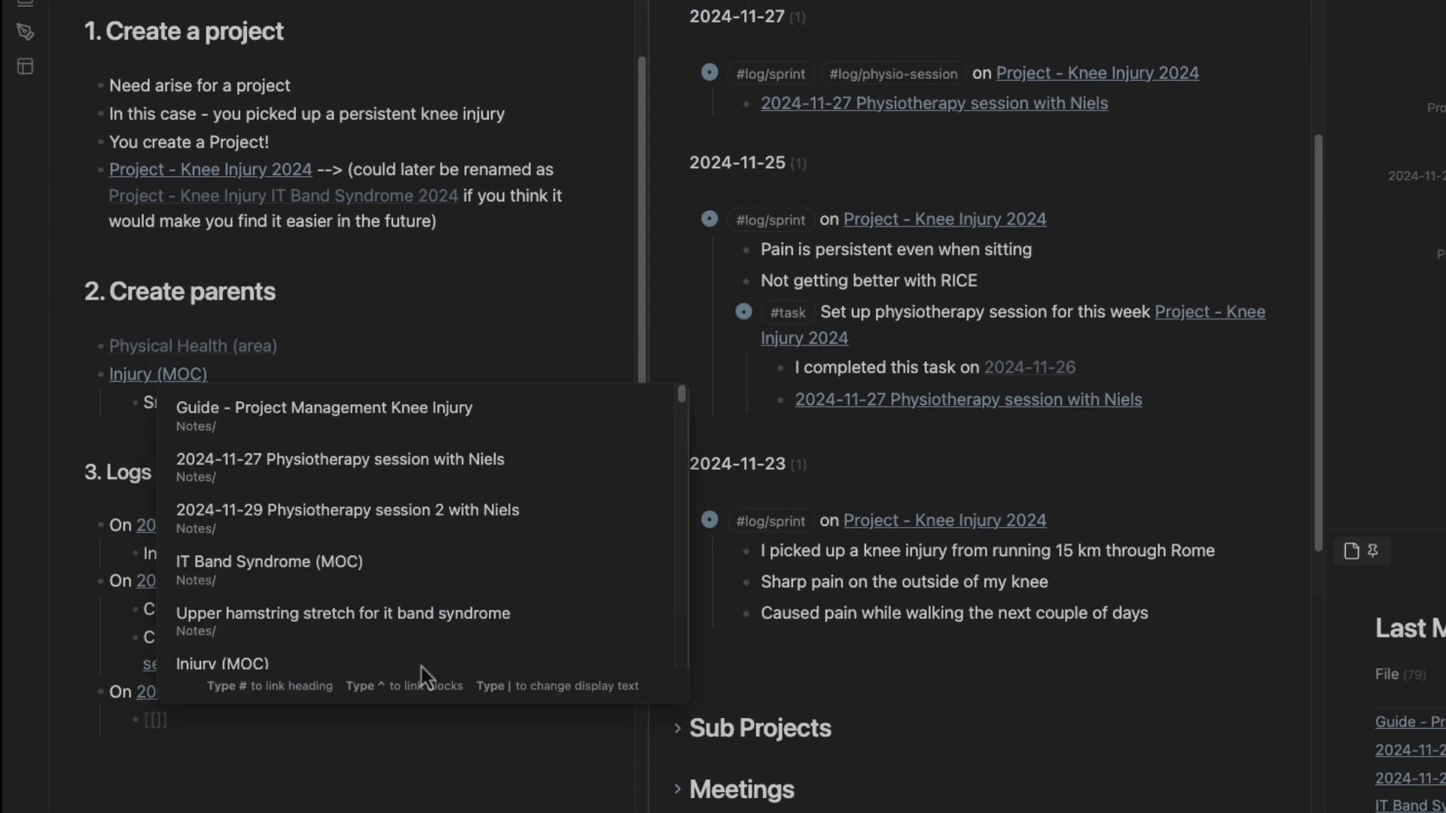
text(physio)
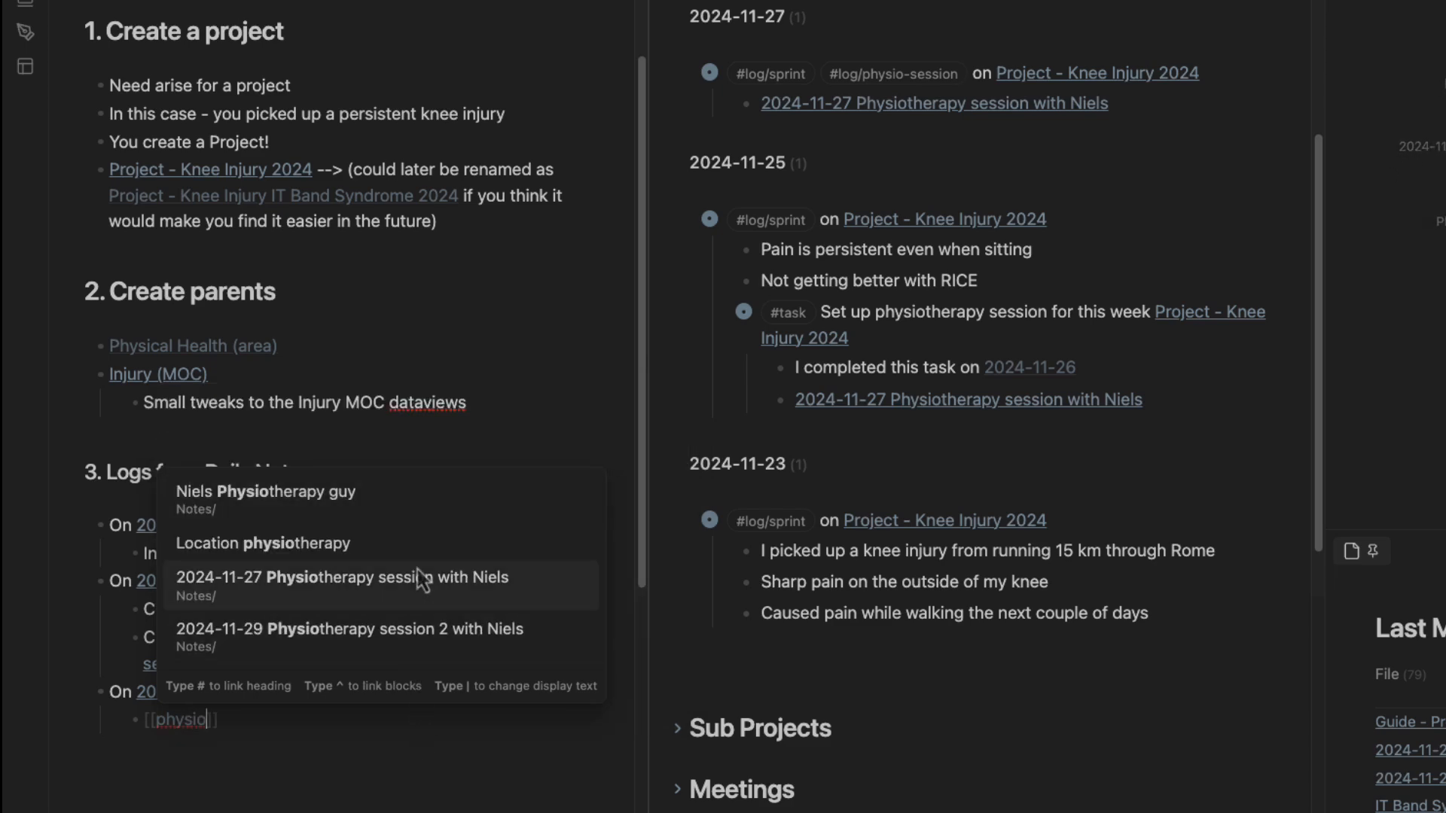
click(420, 577)
scroll(513, 655, down, 1)
key(Return)
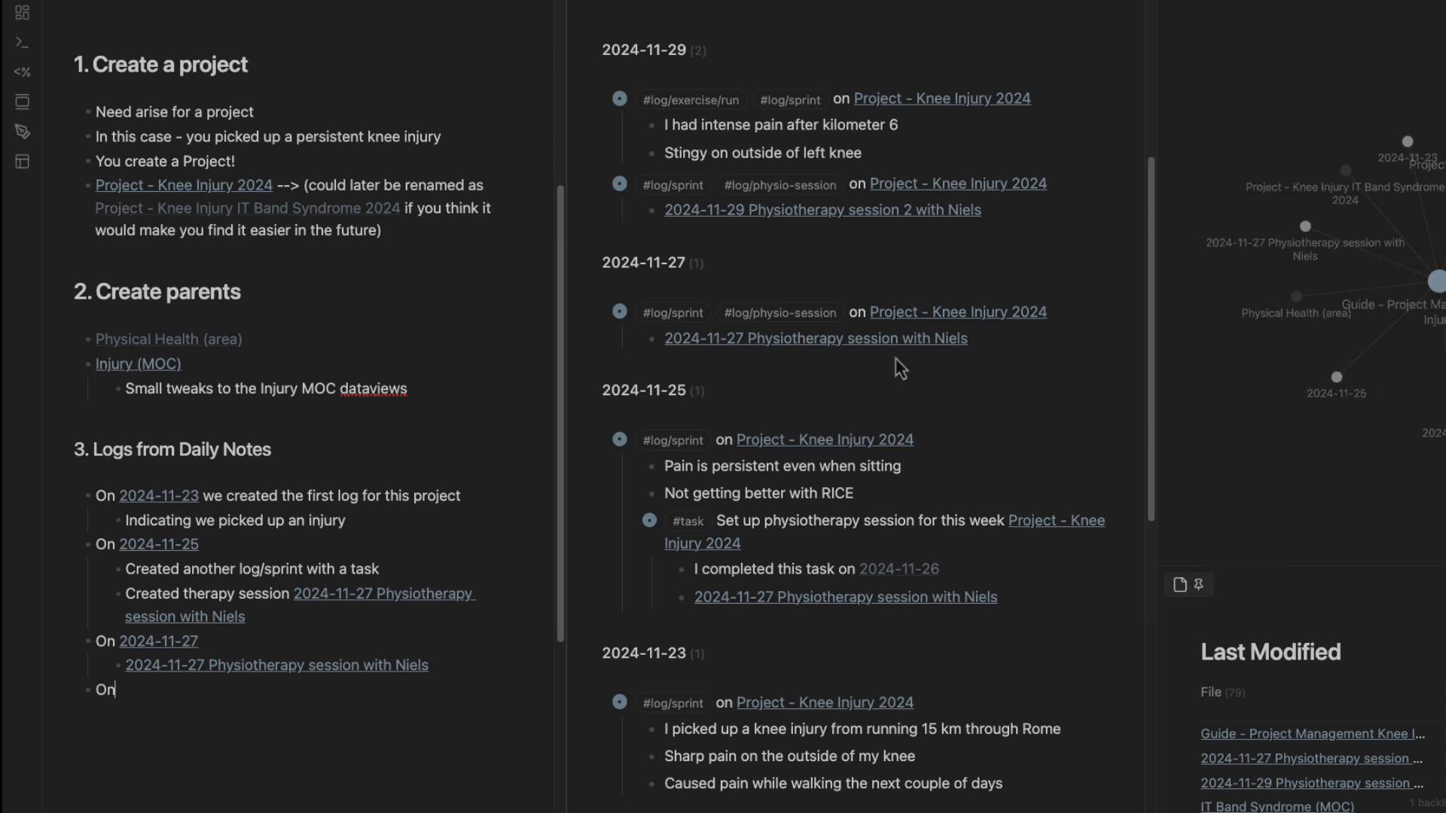
Link the open "On" bullet in the guide to 2024-11-29 and add the sub-bullets "log run" and "log therapy session".
text(On [[2024)
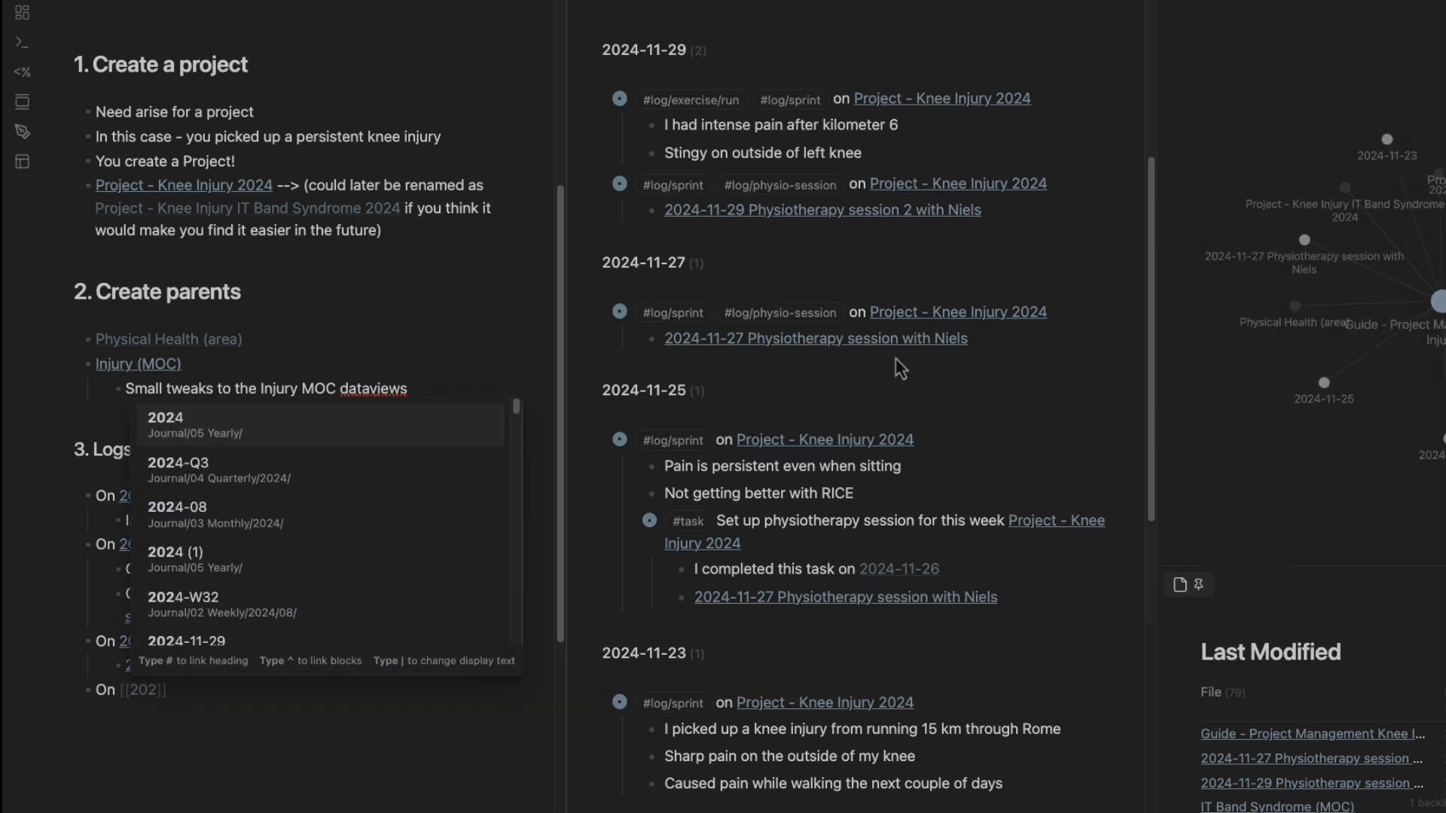
text(-11-29)
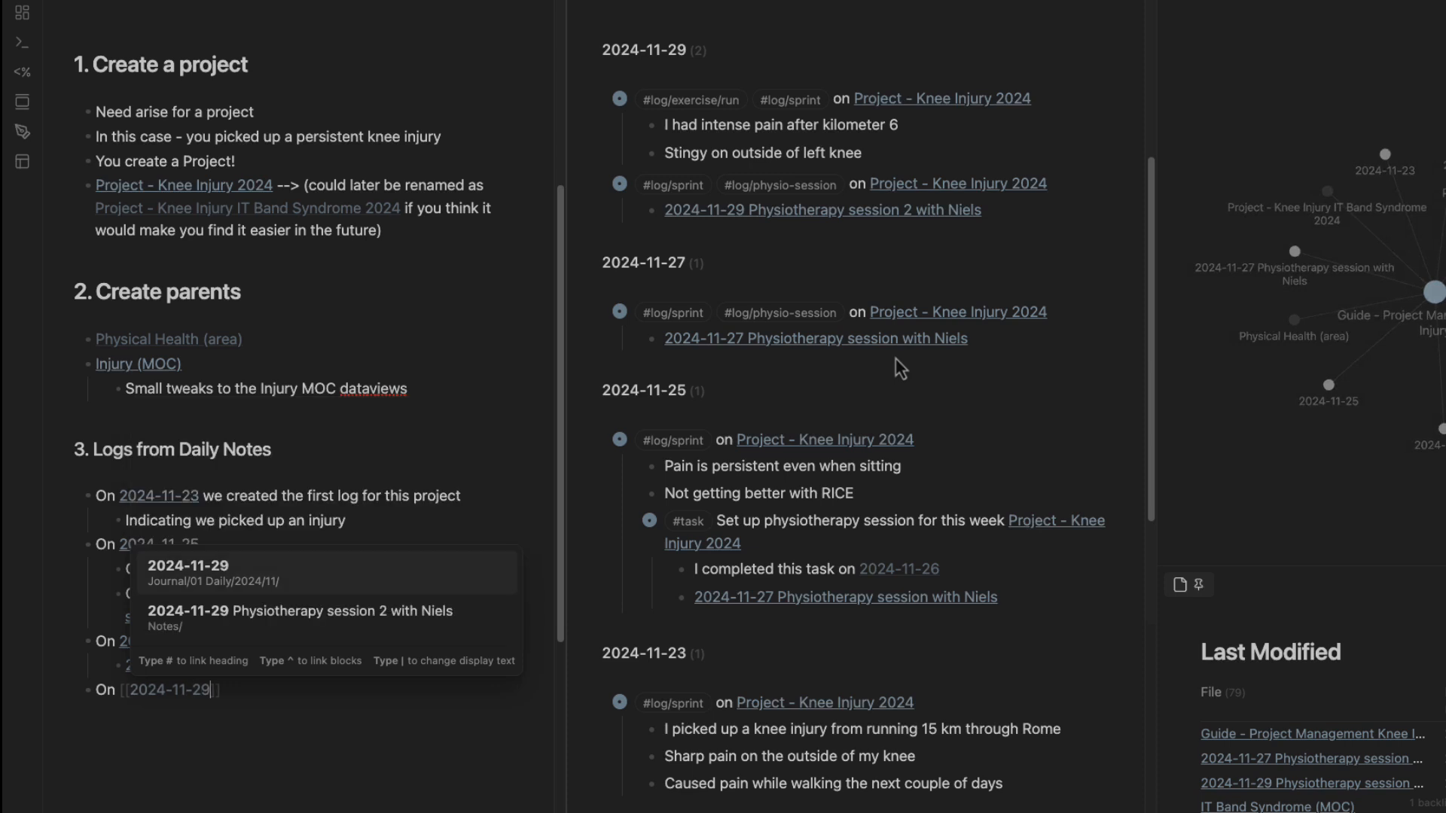
key(Return)
key(Return)
key(Tab)
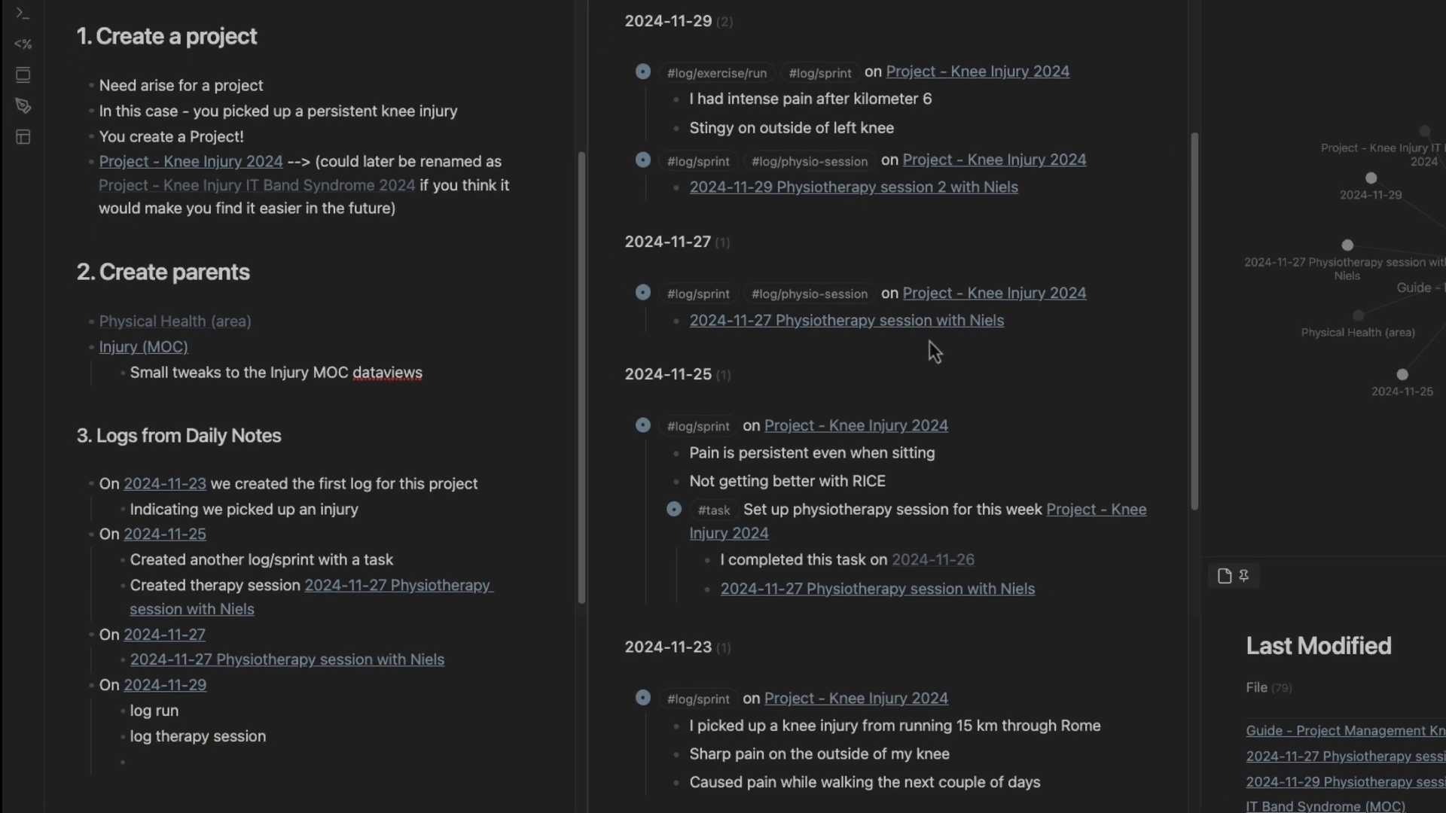
Add a third sub-bullet under 2024-11-29 in the guide, linking to that day's Physiotherapy session 2 note.
text([[)
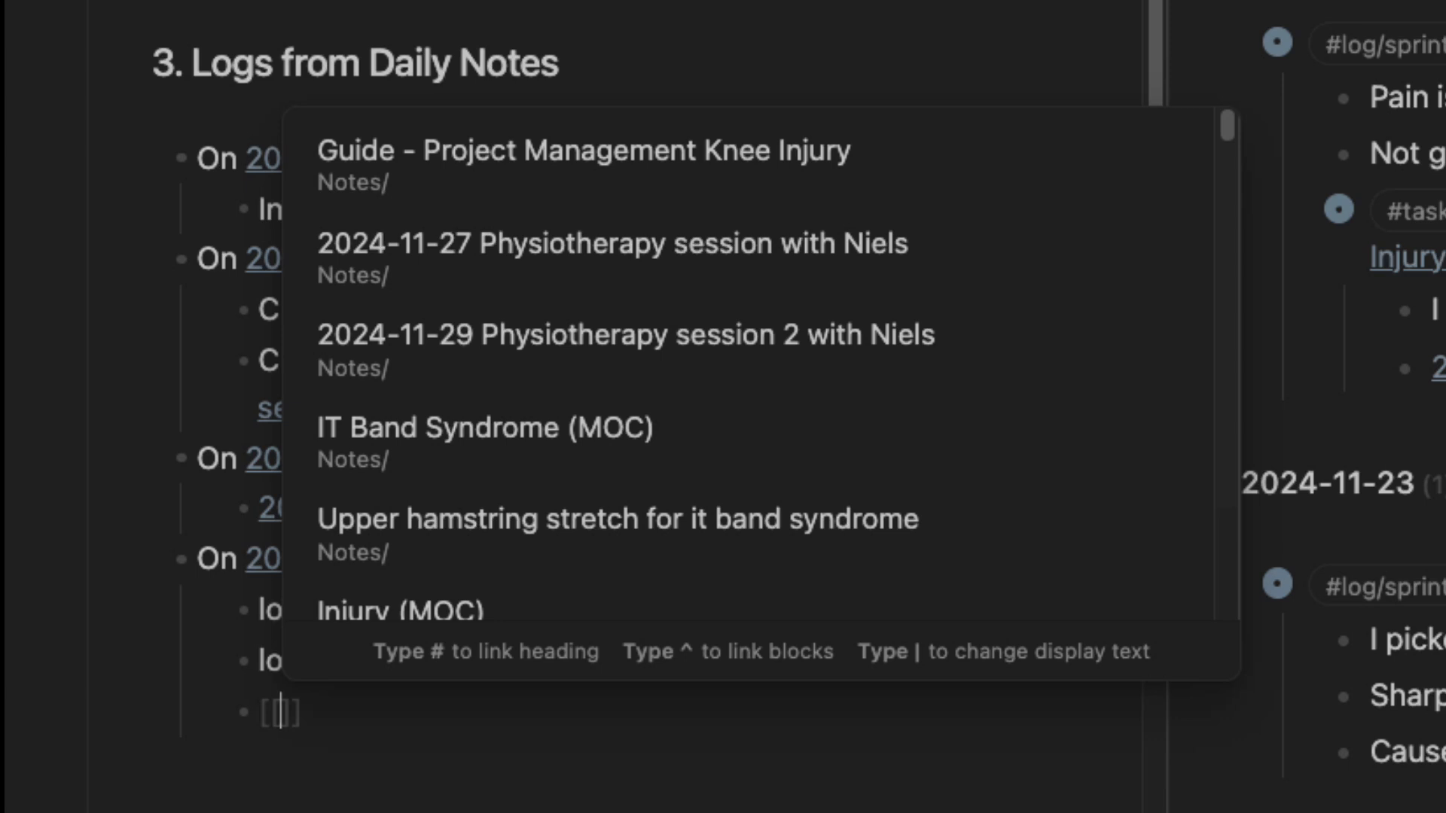
text(Therapy)
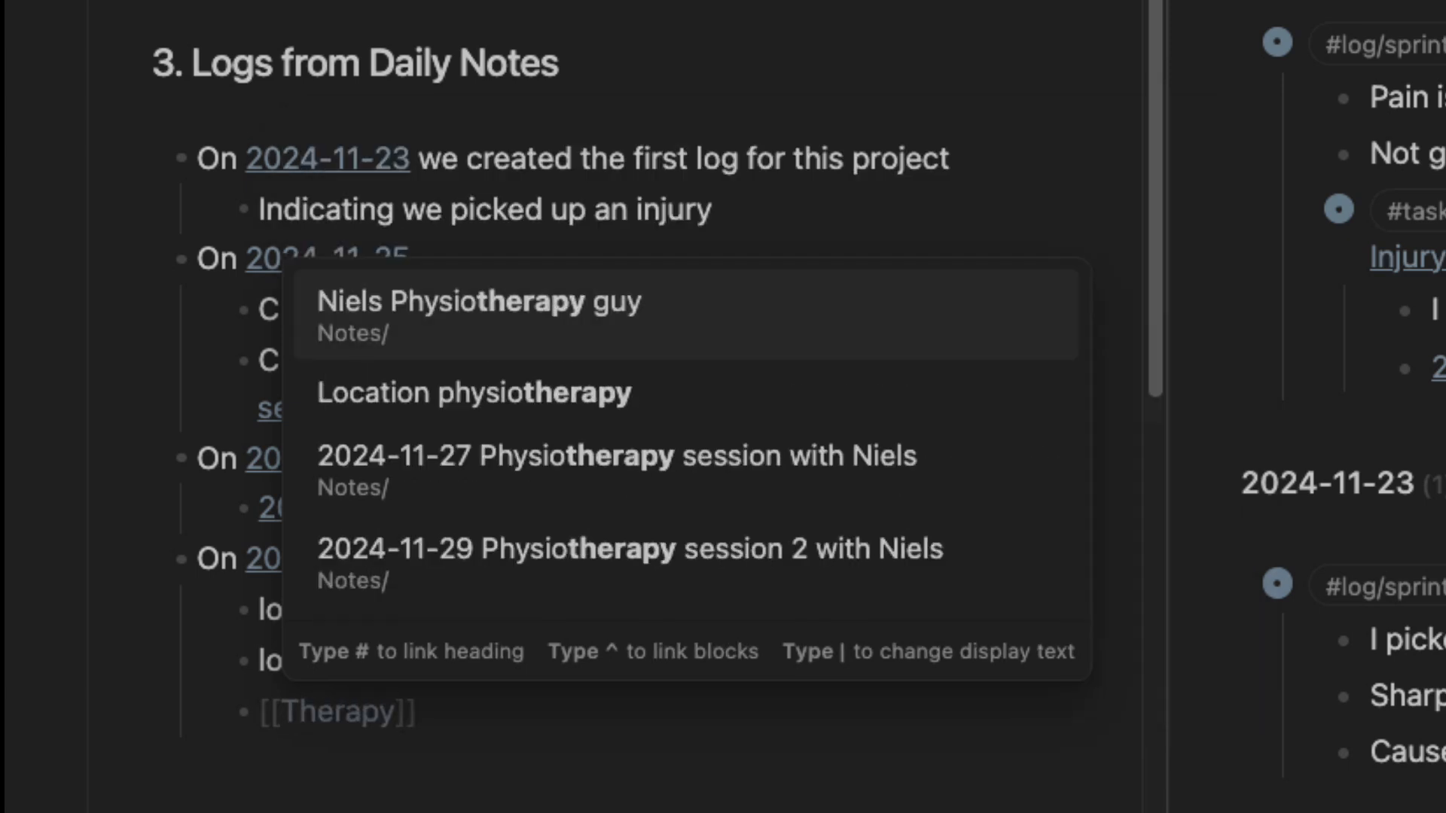
click(848, 590)
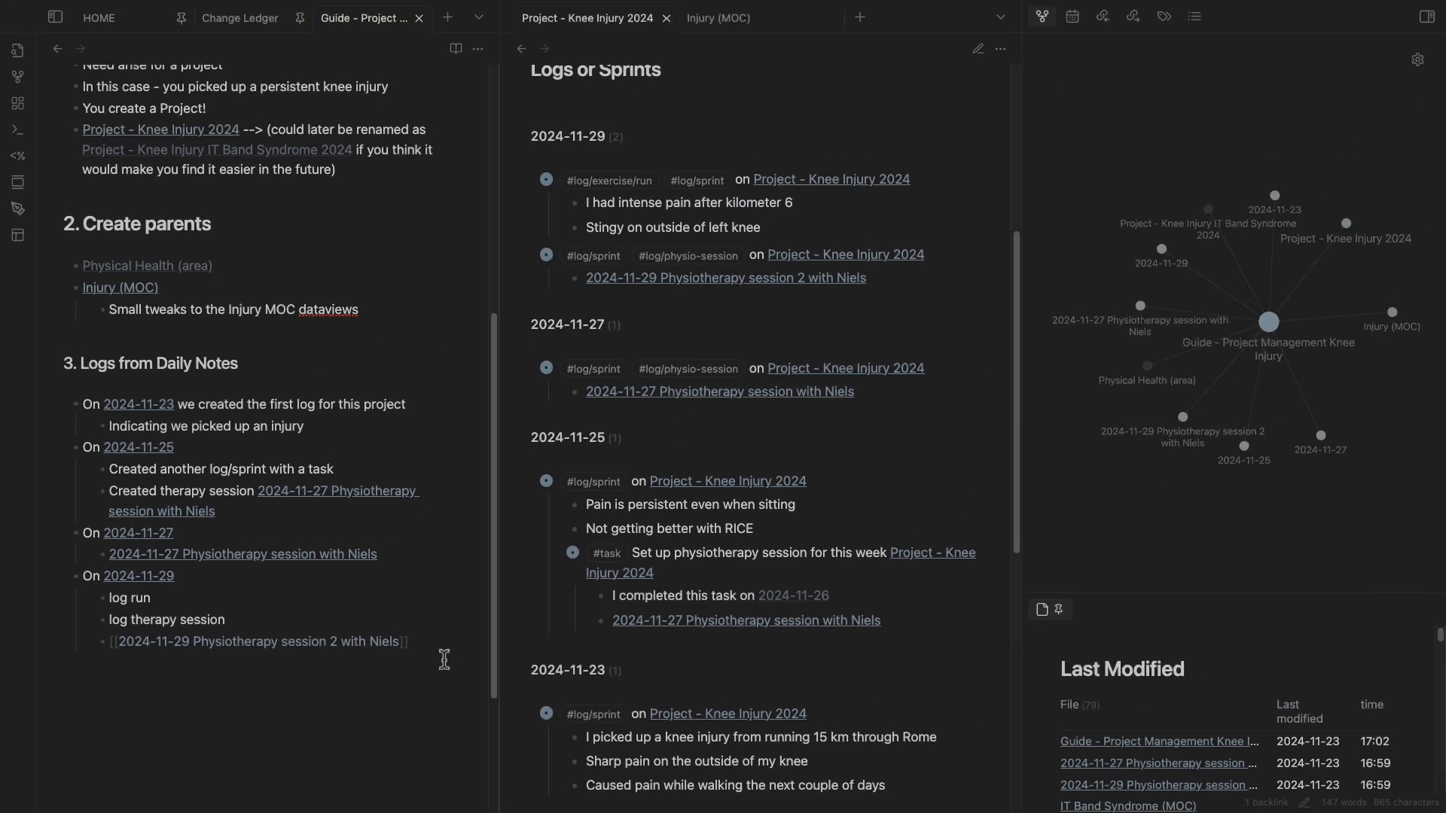
scroll(445, 660, up, 3)
scroll(411, 648, down, 4)
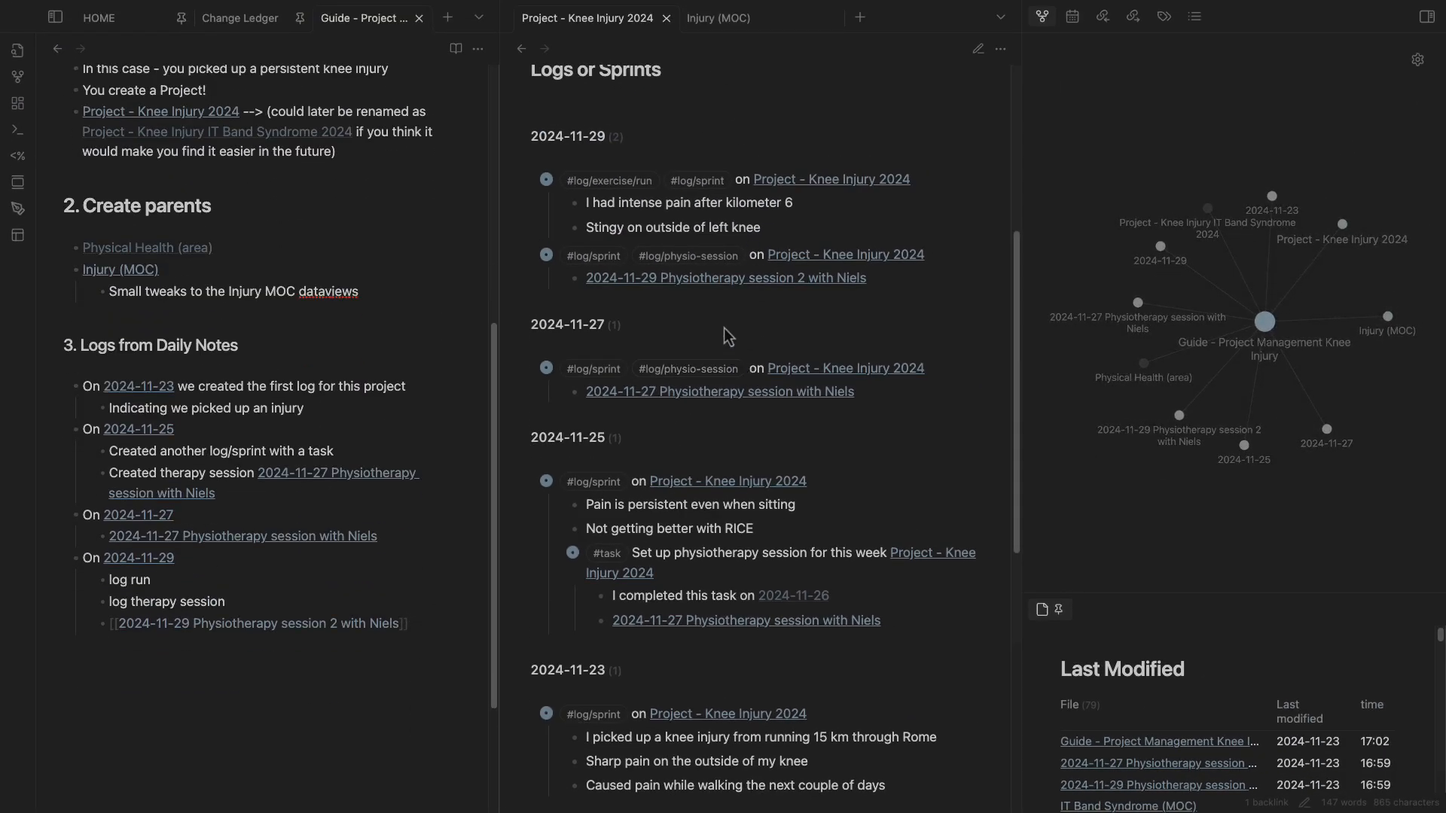
Open the session 2 note and nest "Notes created from this note" under its guide link, with a link to Upper hamstring stretch for it band syndrome.
scroll(659, 306, up, 1)
click(659, 306)
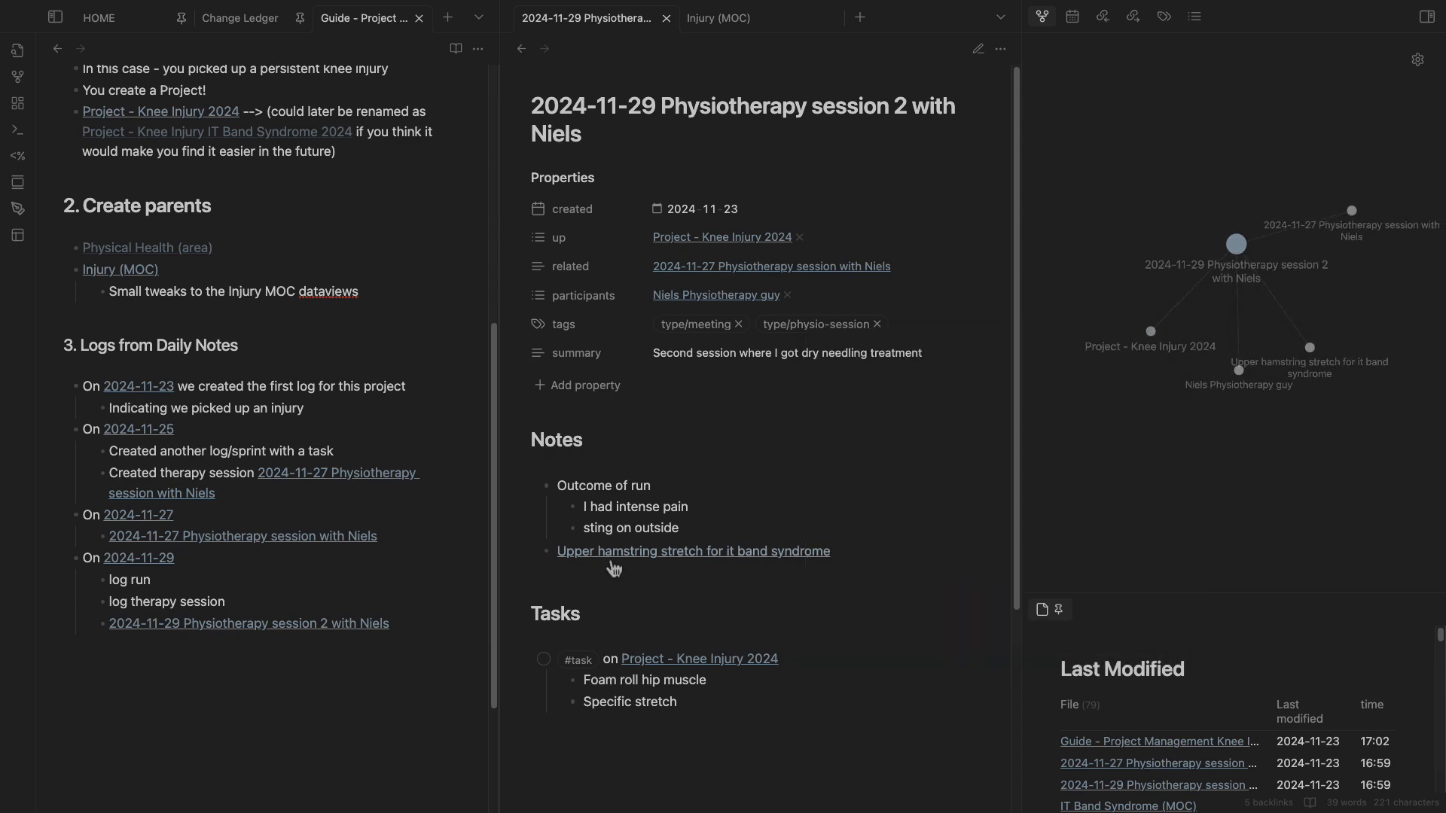
click(413, 625)
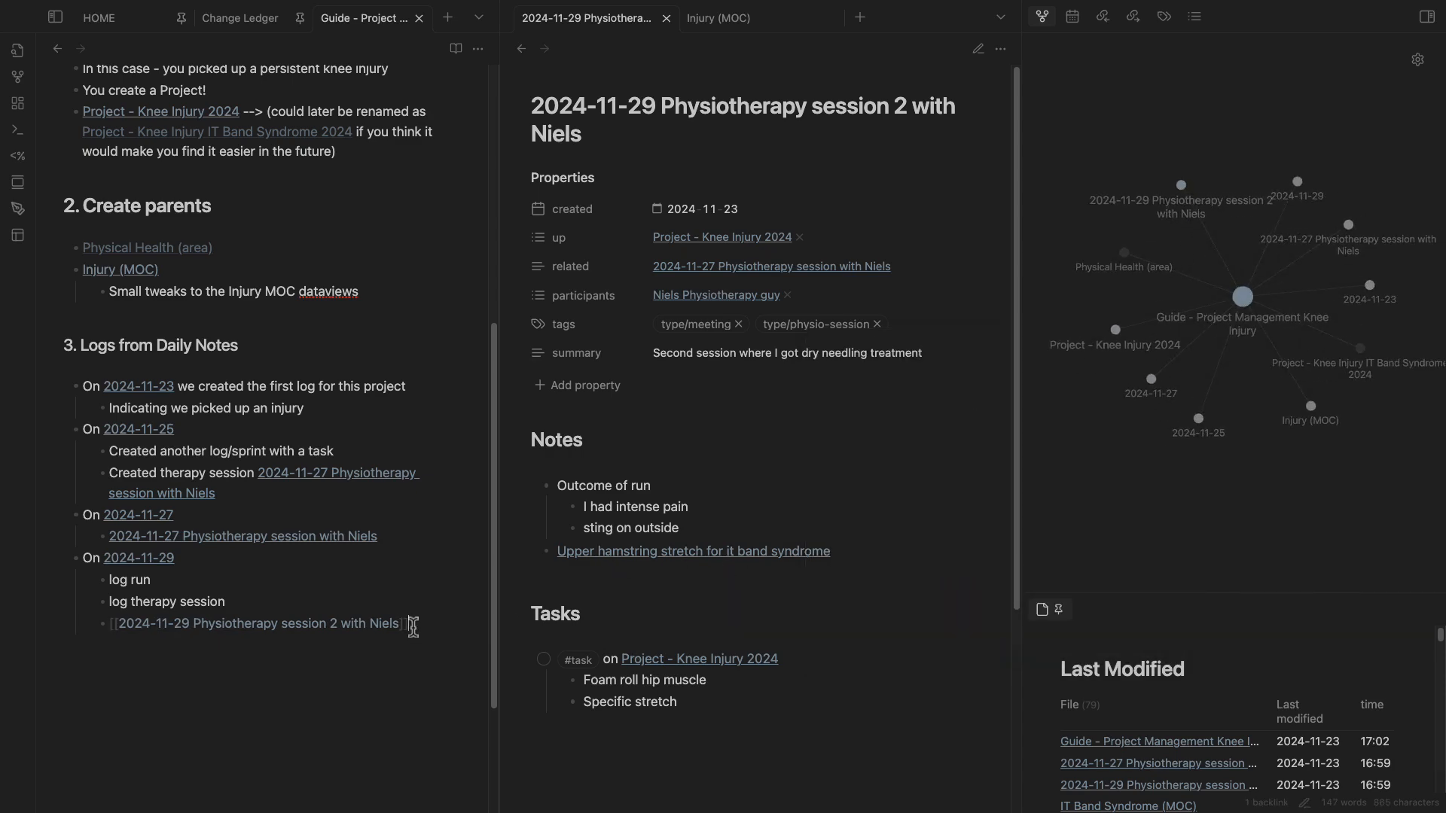
key(Return)
key(Tab)
text(Notes)
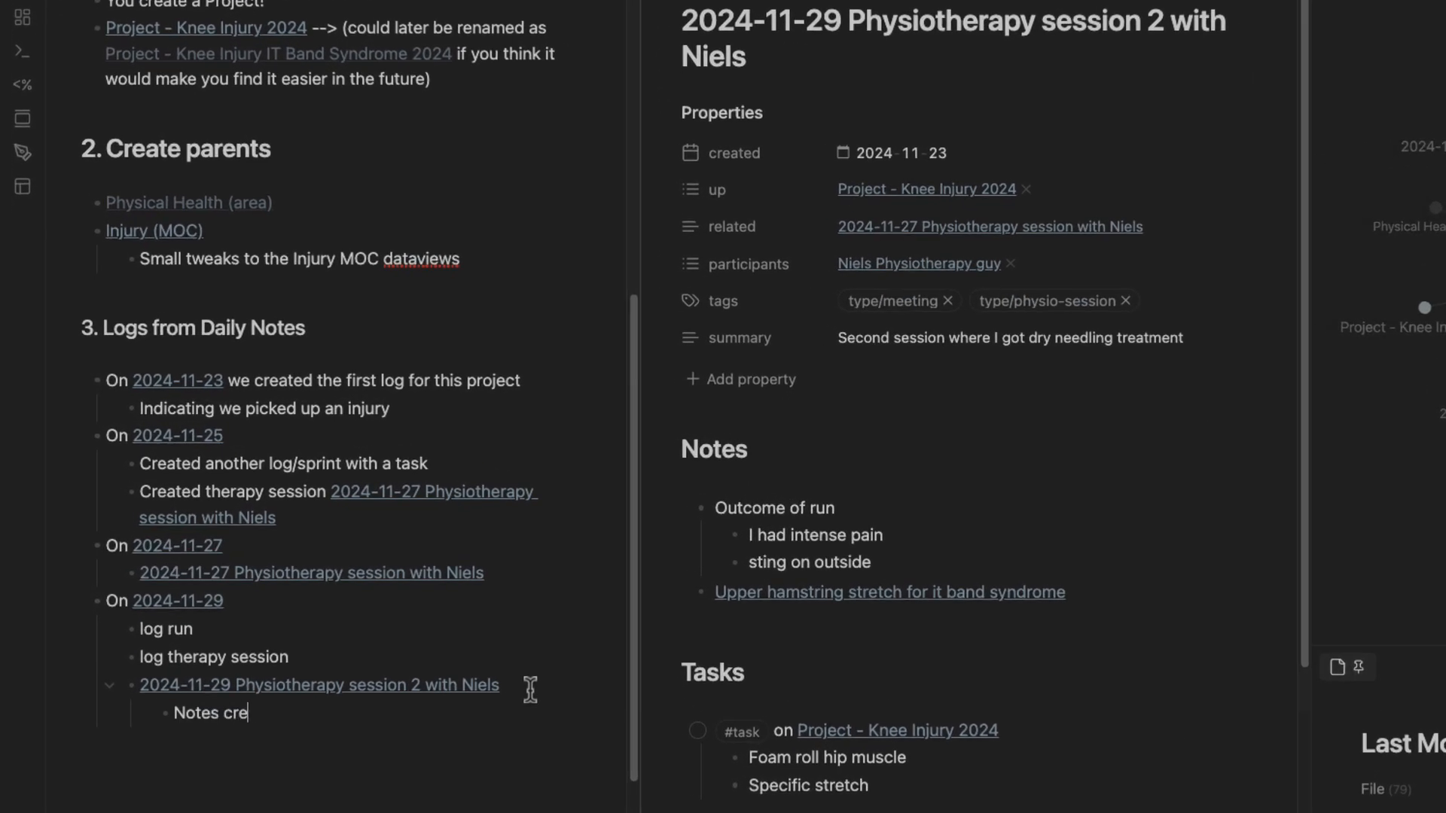
text( created from this note)
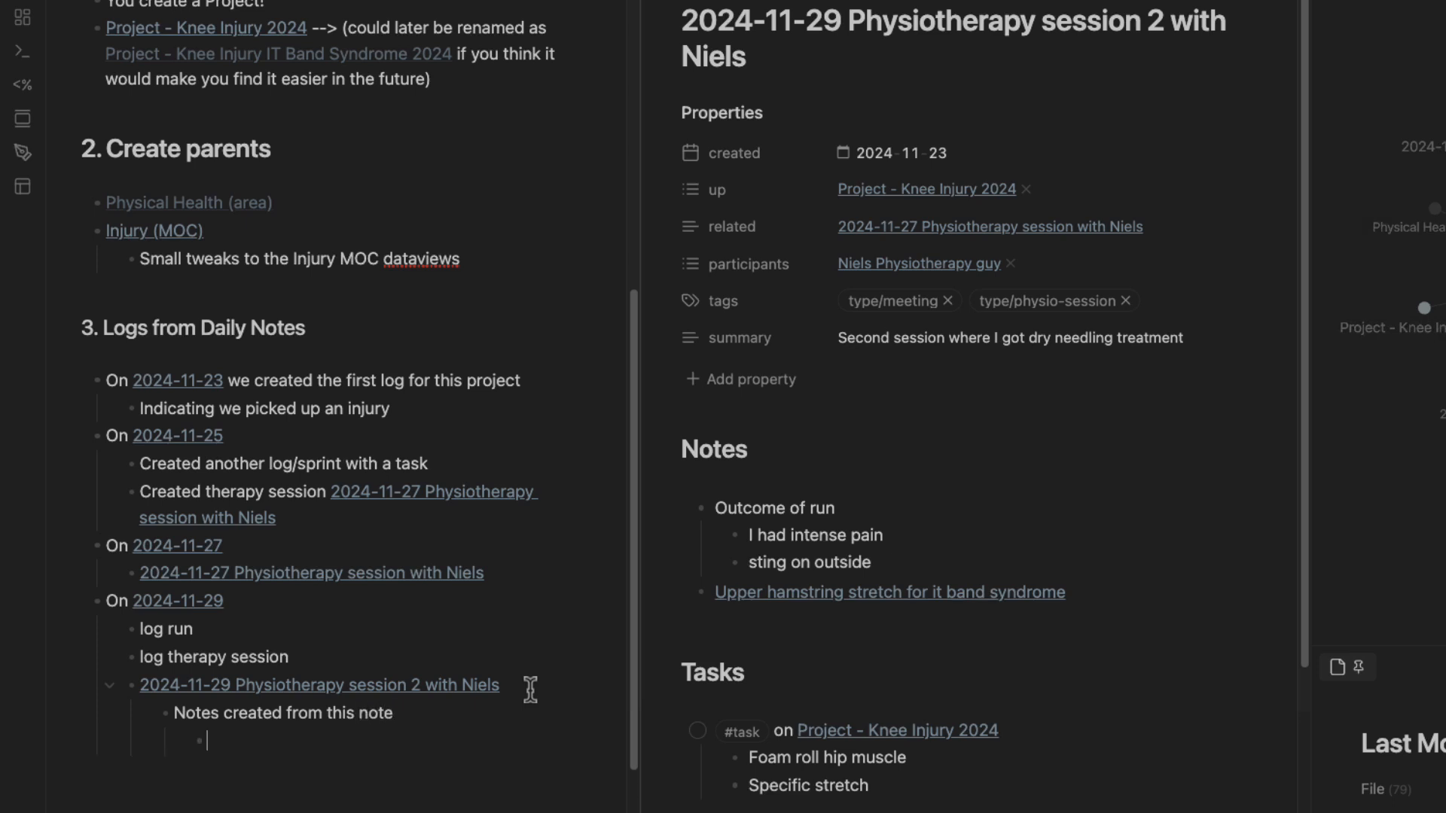
text( [[upper)
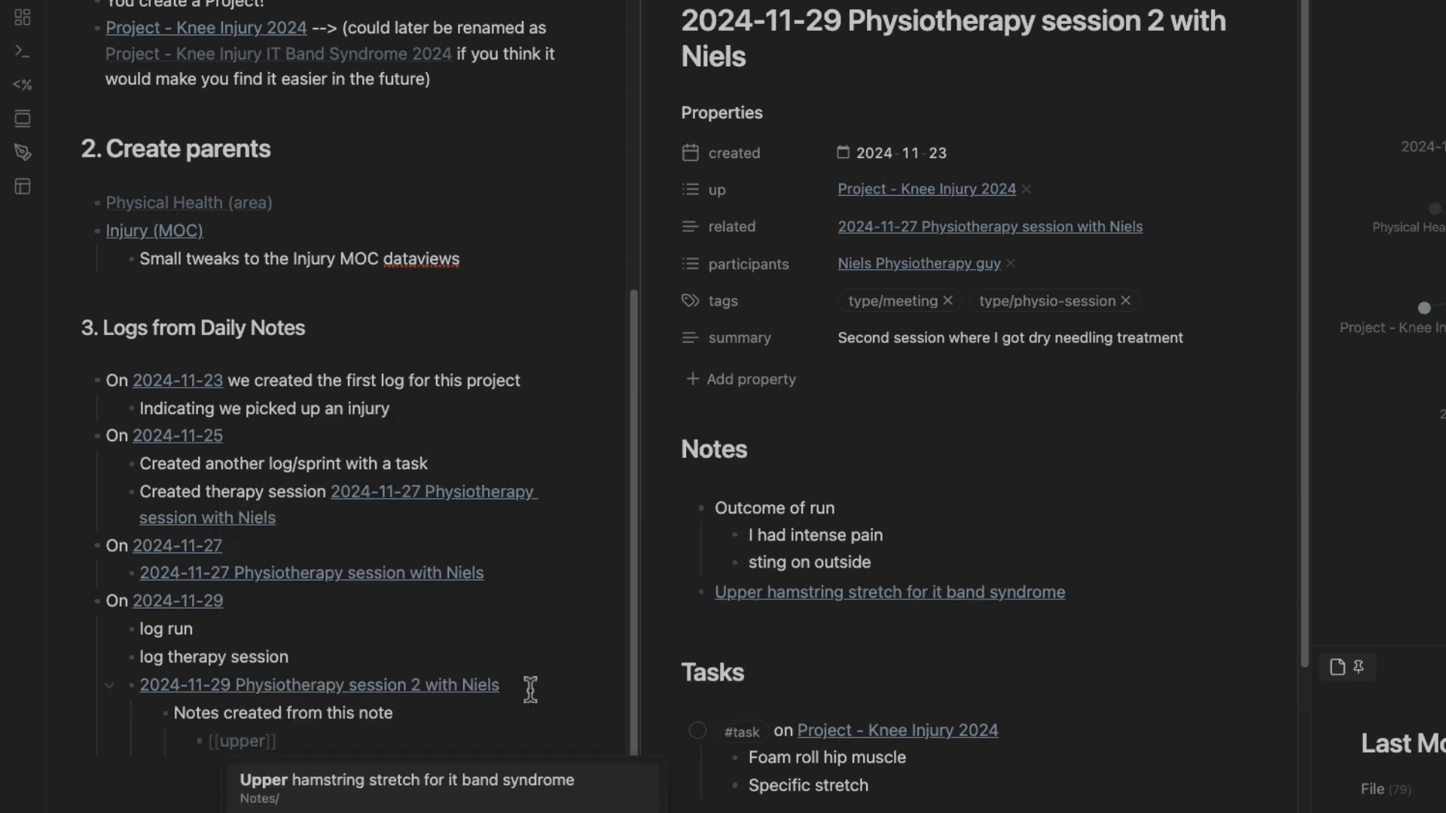
key(Return)
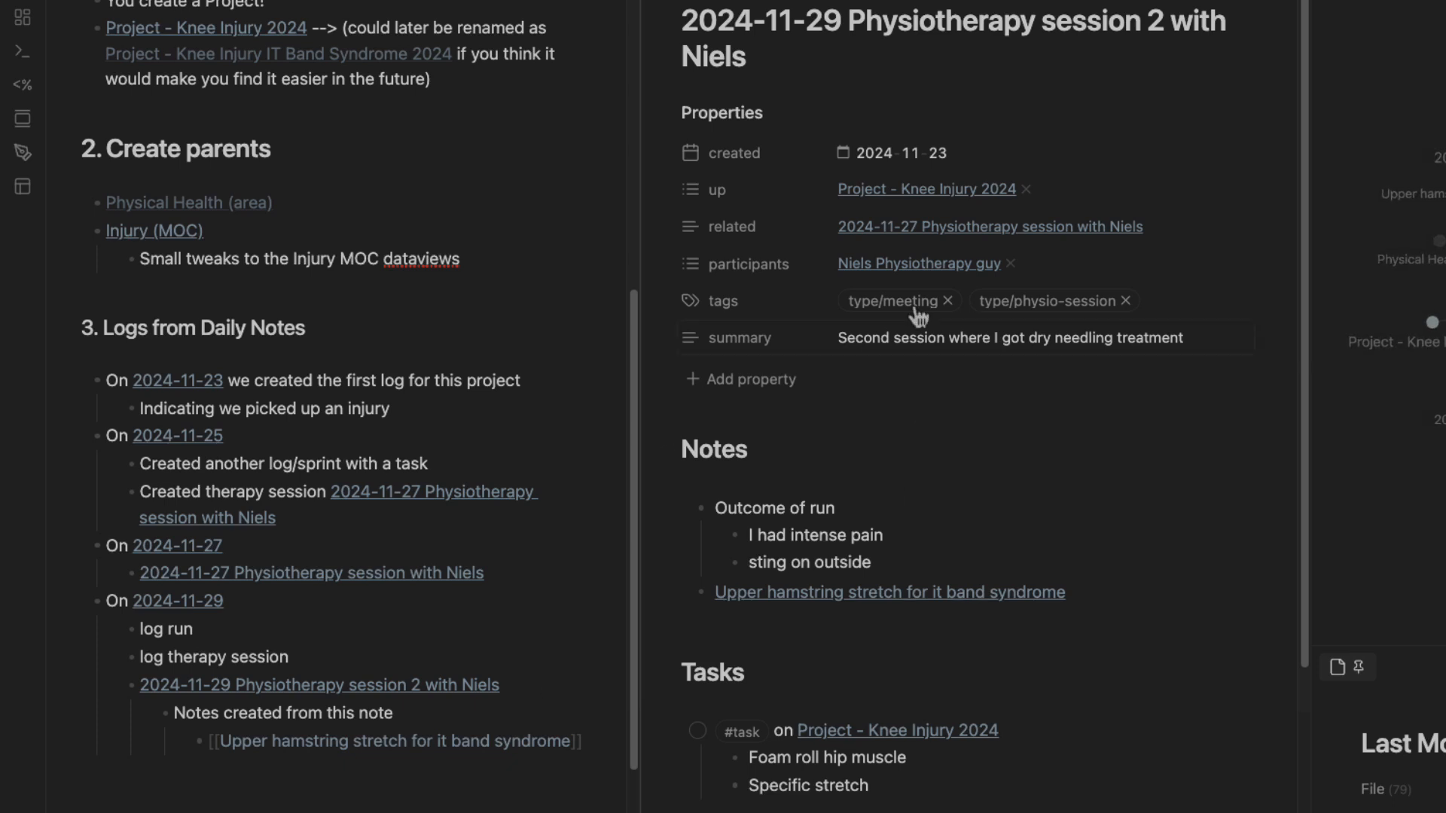
Open the related 2024-11-27 physiotherapy session note and expand its Notes section to see what it links to.
click(941, 227)
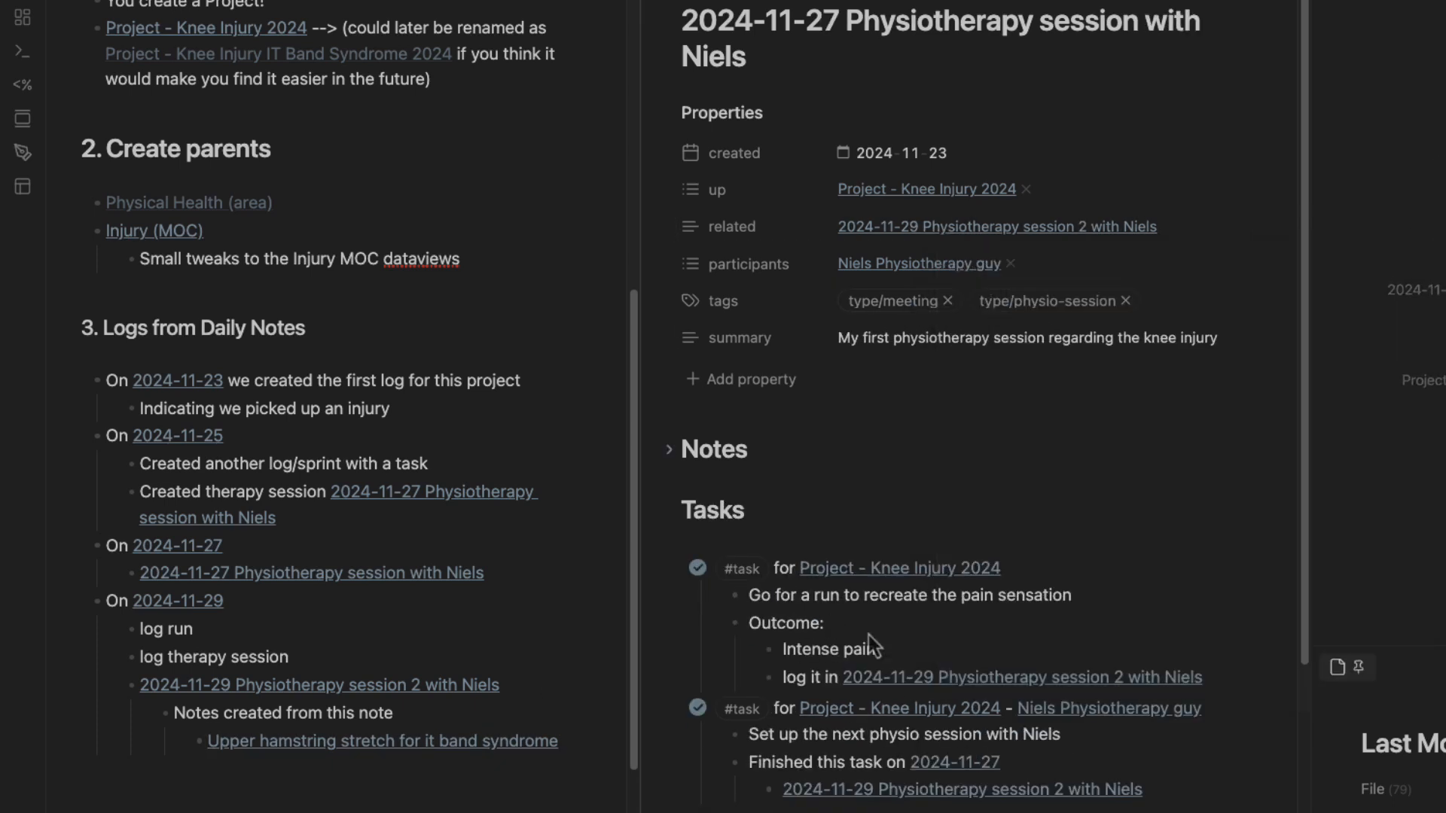
scroll(866, 625, down, 3)
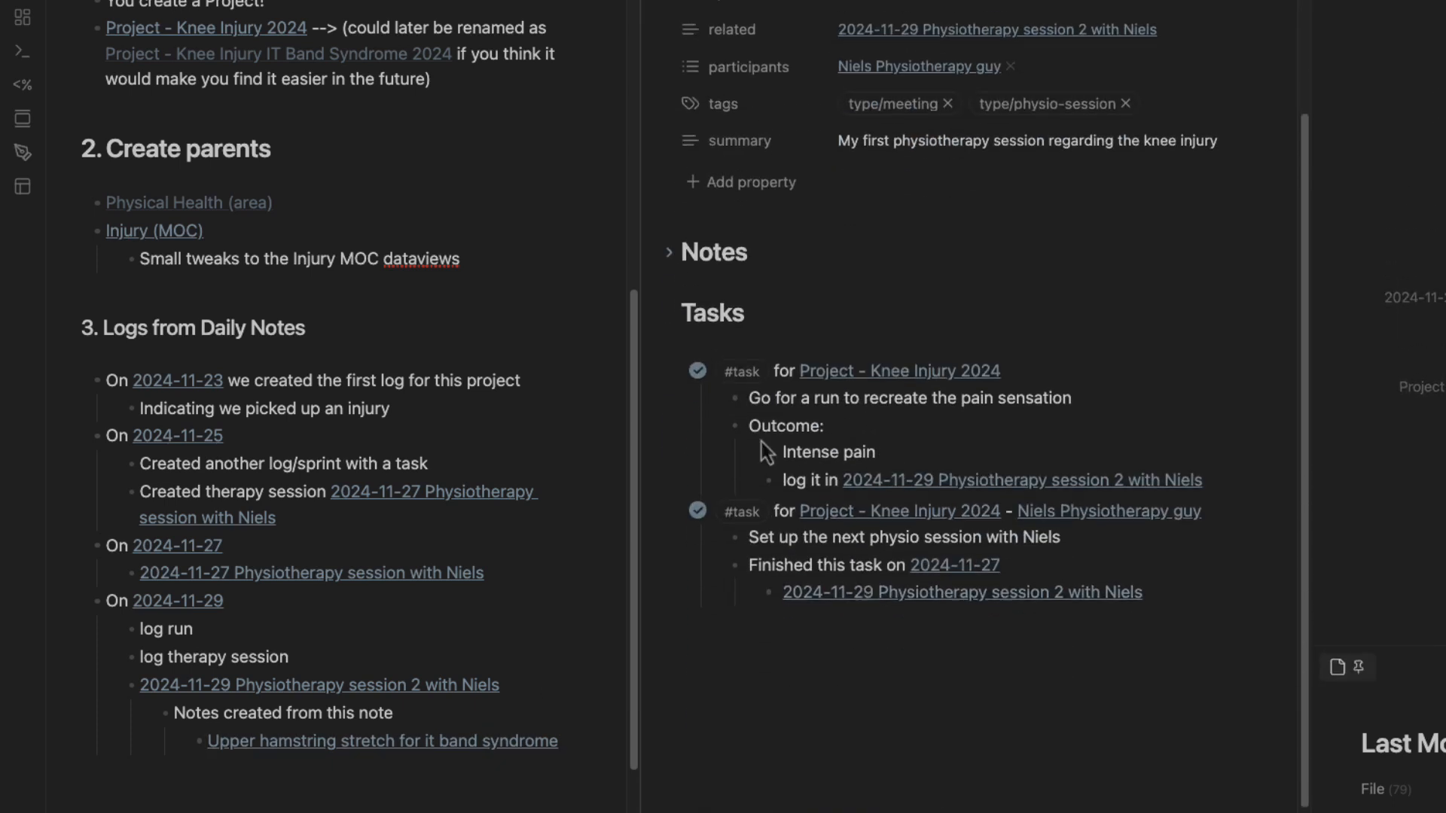
click(672, 254)
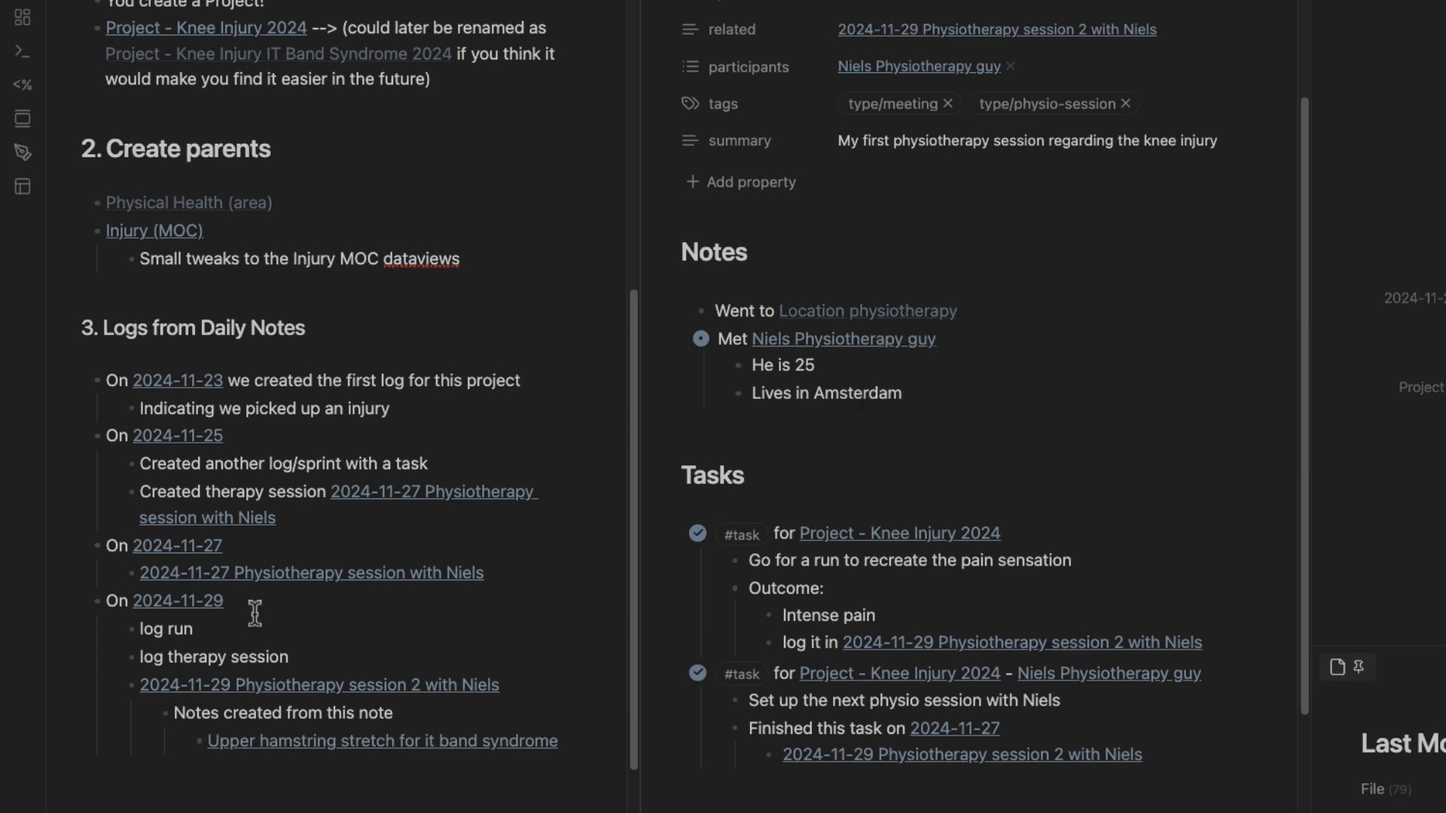
Under the 2024-11-27 session link in the guide, nest the bullet "Notes Created from this note" and start a bullet beneath it.
click(531, 577)
key(Return)
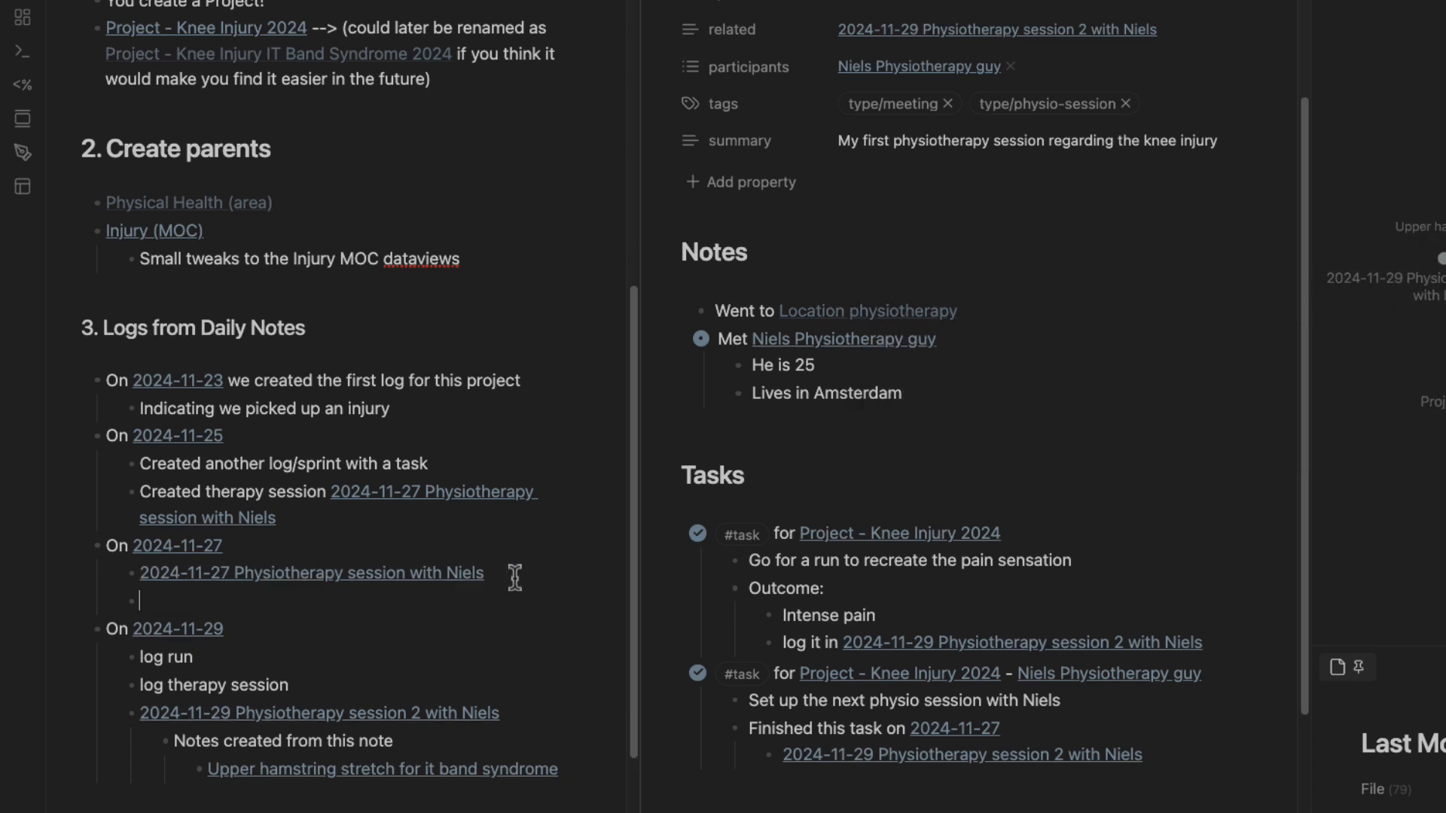
text(MNote)
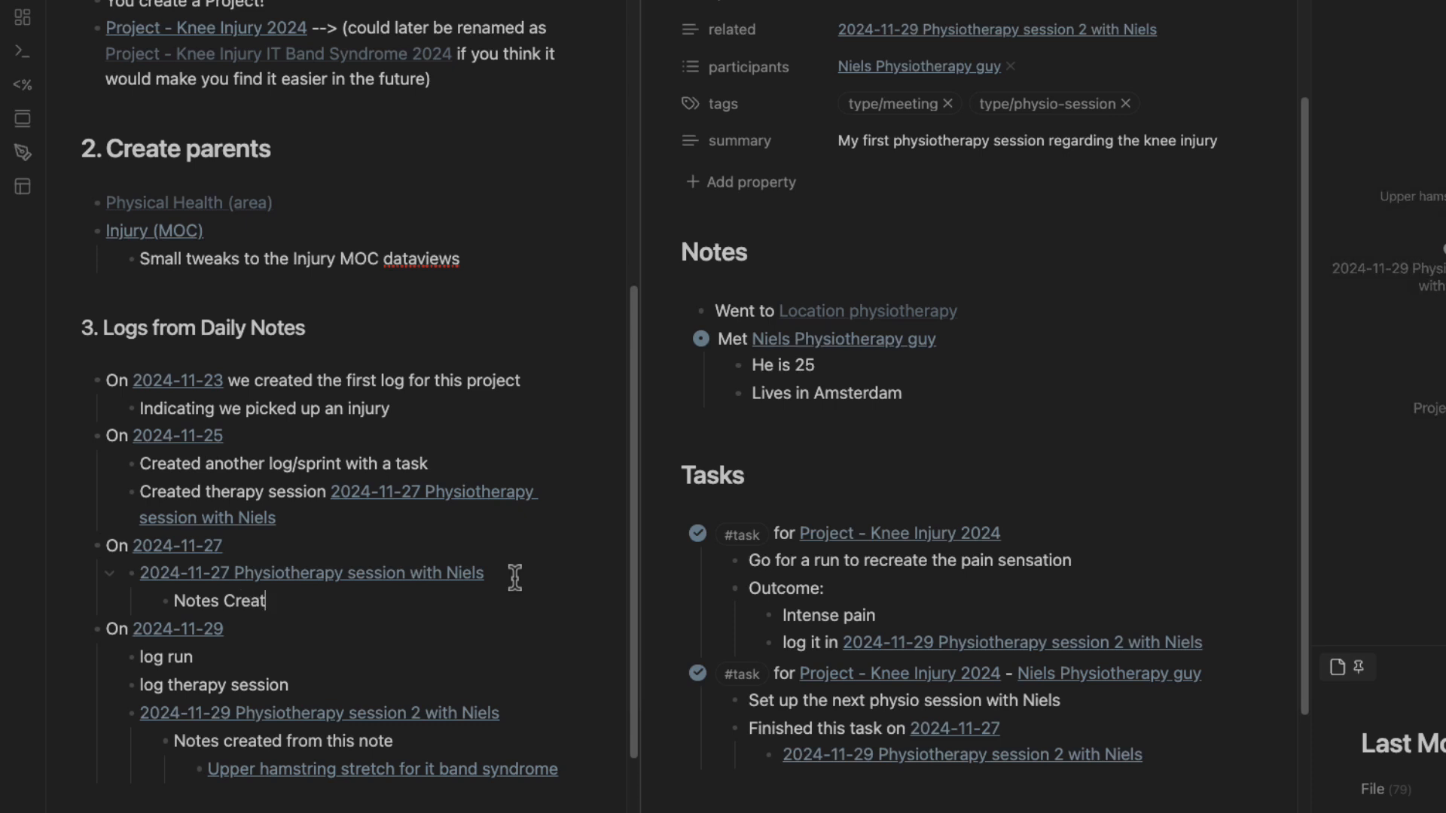
text(s Created from this note)
key(Return)
key(Tab)
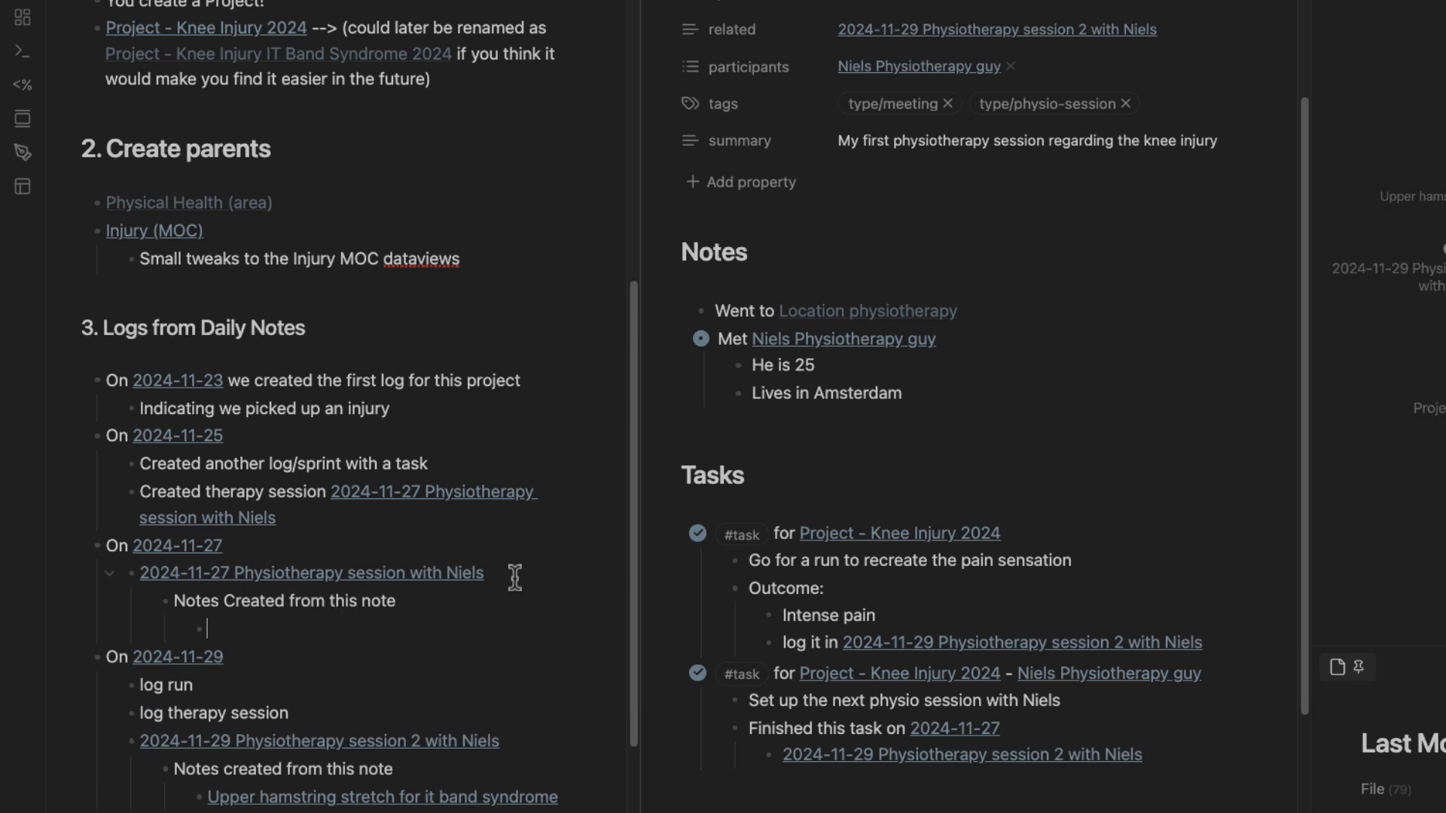
List links to Location physiotherapy and the physiotherapist's note beneath "Notes Created from this note" for the 2024-11-27 session.
text([[locati)
key(Return)
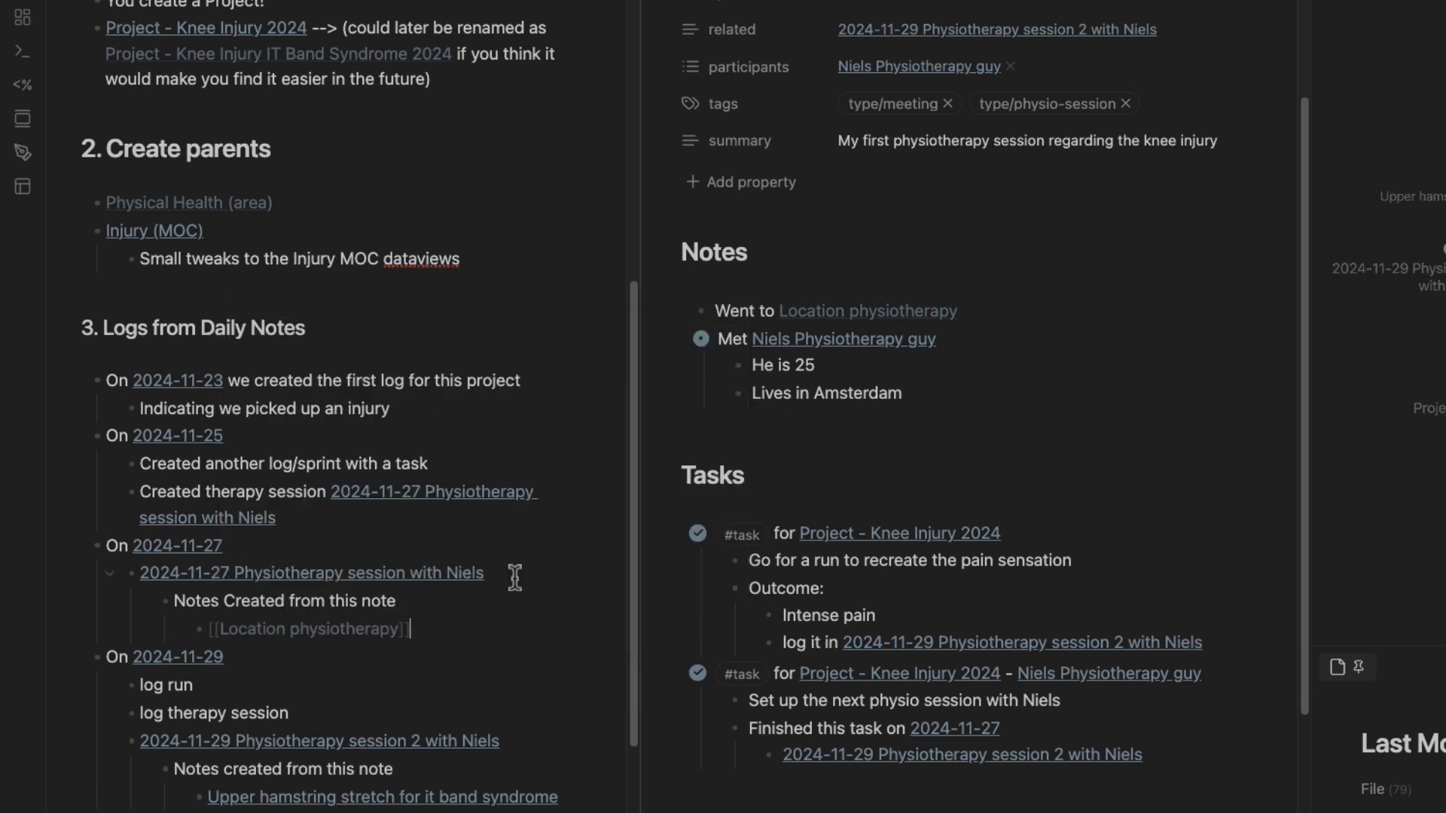
key(Return)
text([[Niels)
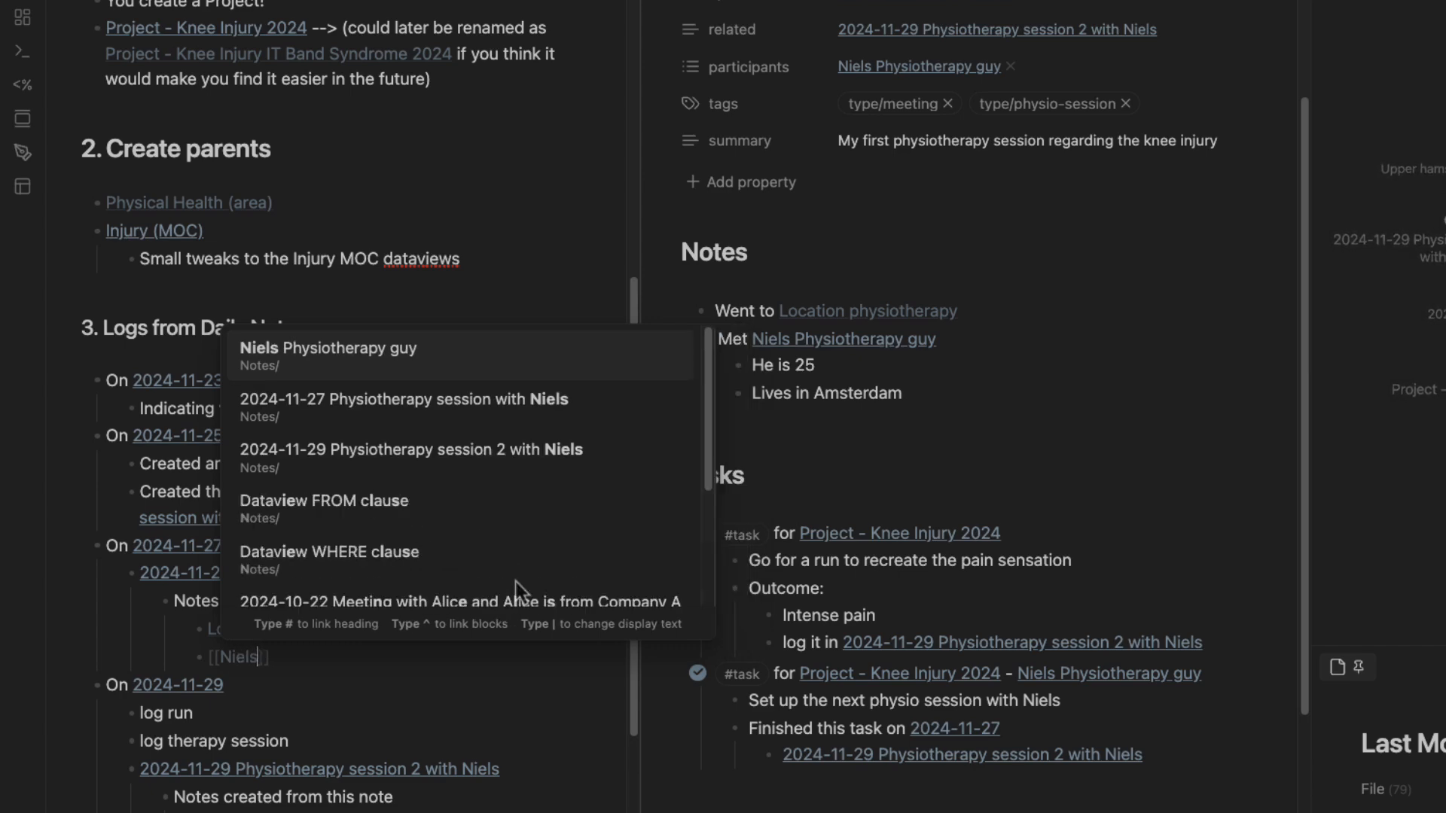
key(Return)
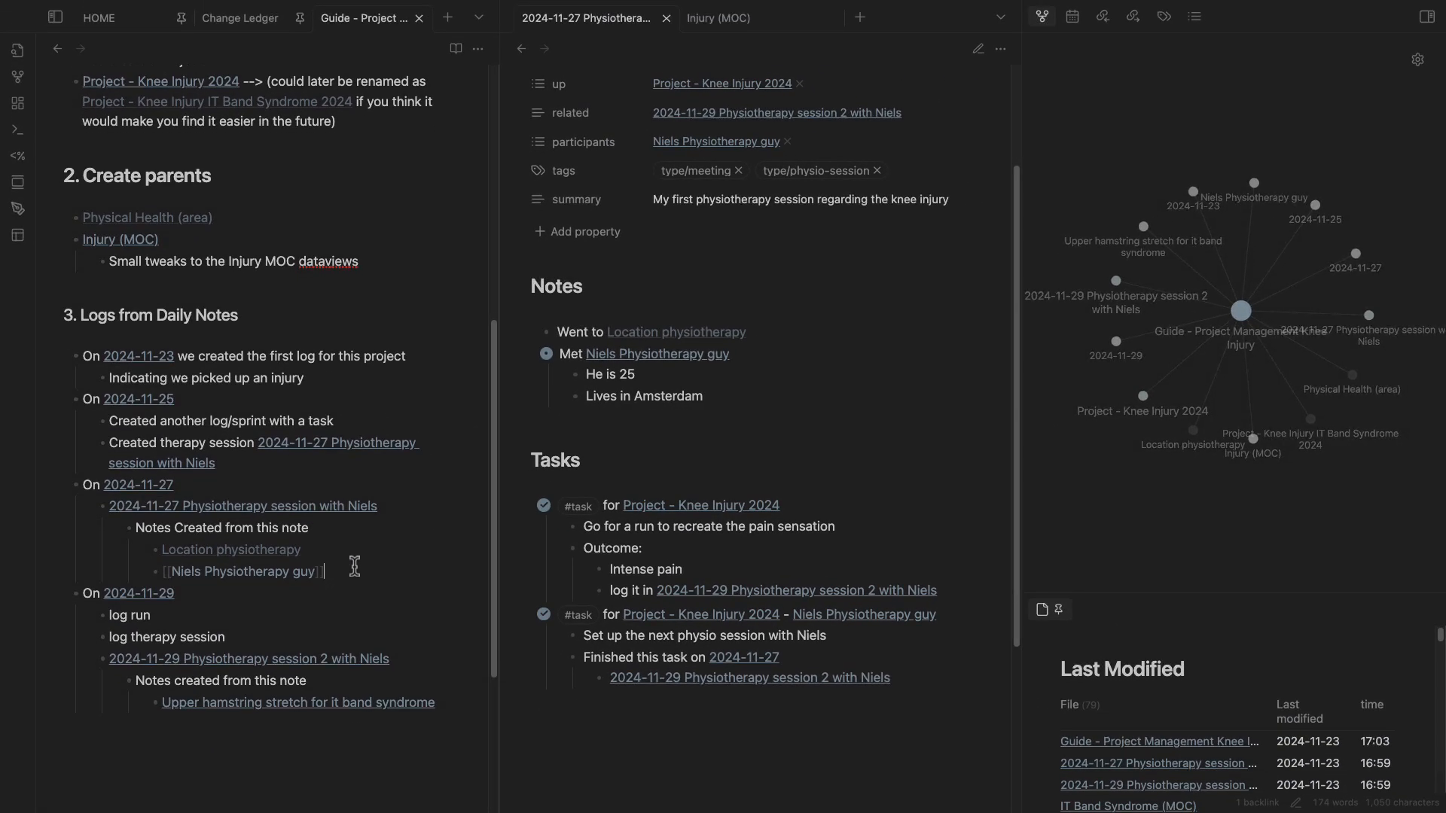
Add a "Tasks" bullet under the 2024-11-27 session with the nested bullets "Go for a run" and "Set up next session".
key(Return)
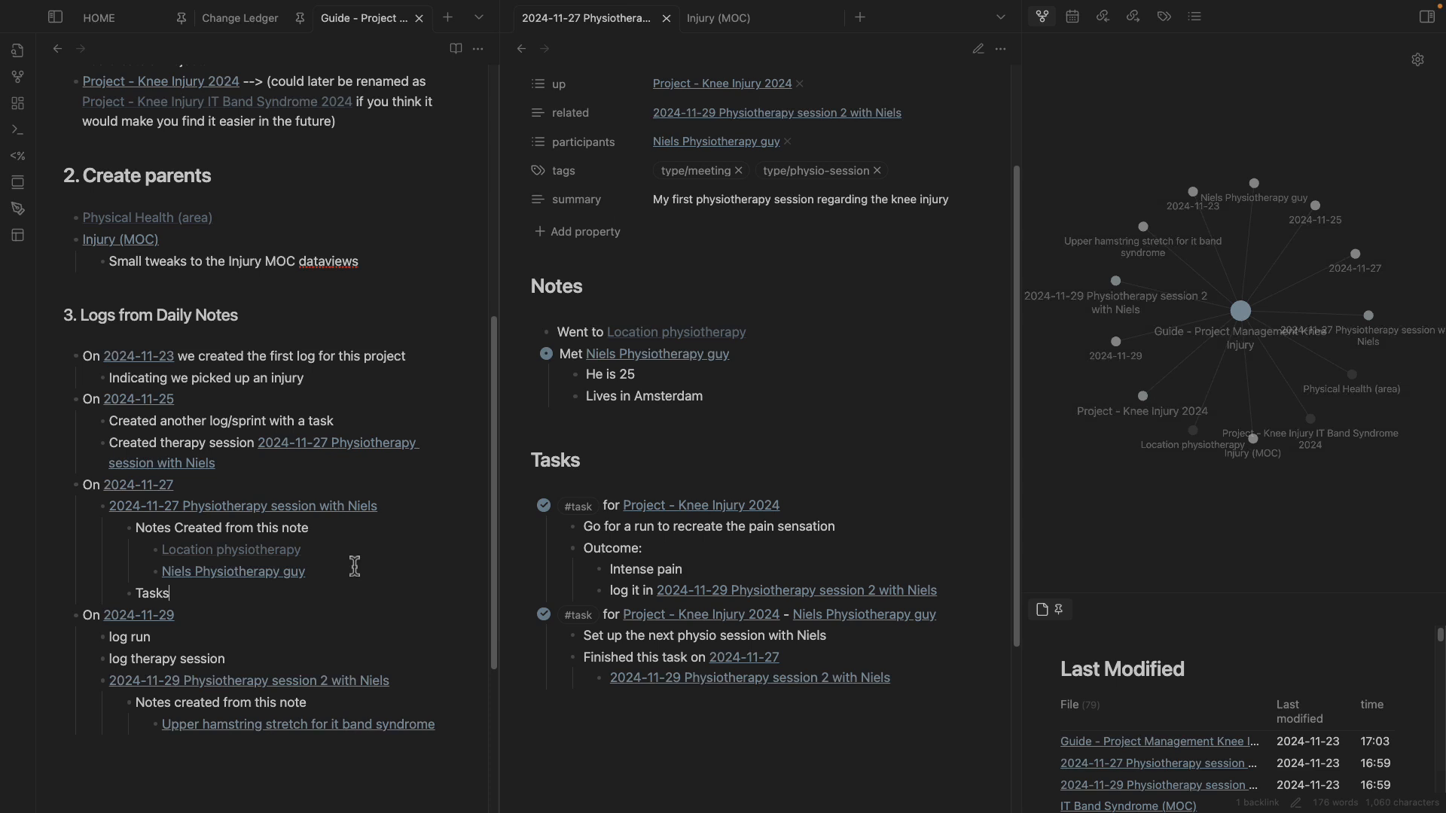
key(Return)
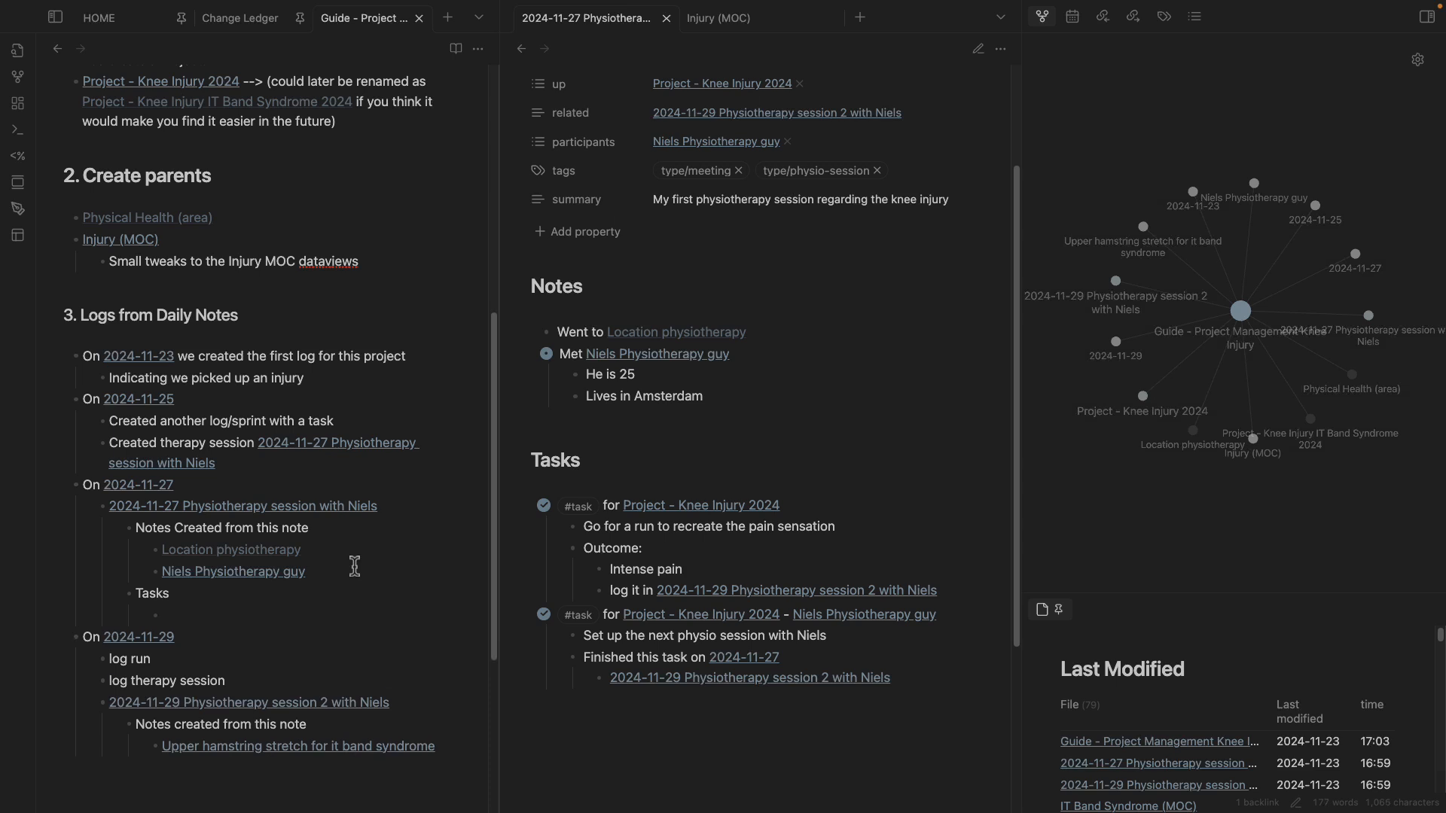
text(Go for a run)
key(Return)
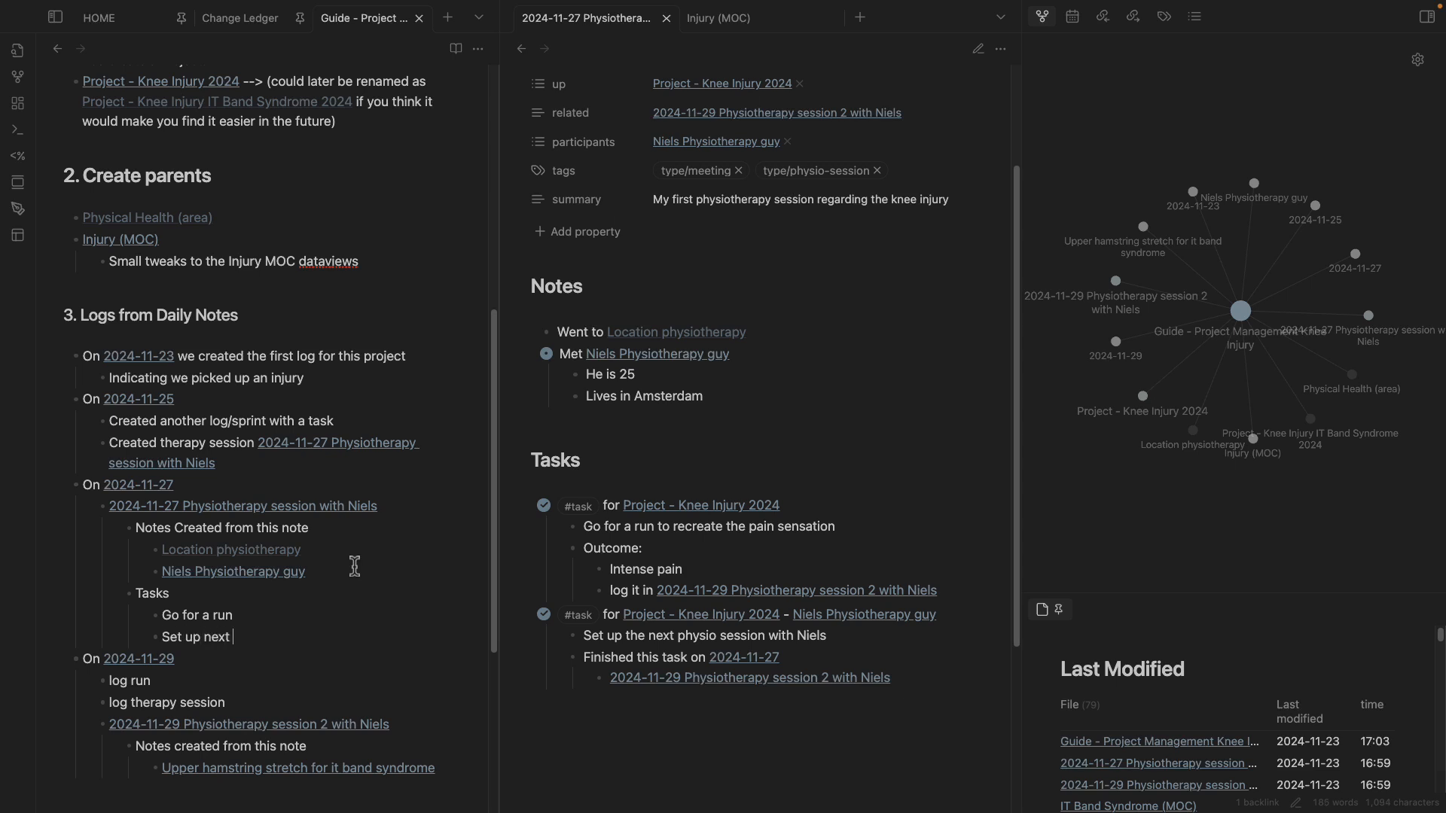
Reopen the session 2 note and add a "Tasks" bullet with nested "Foam rolling" under its 2024-11-29 link in the guide.
scroll(350, 572, down, 4)
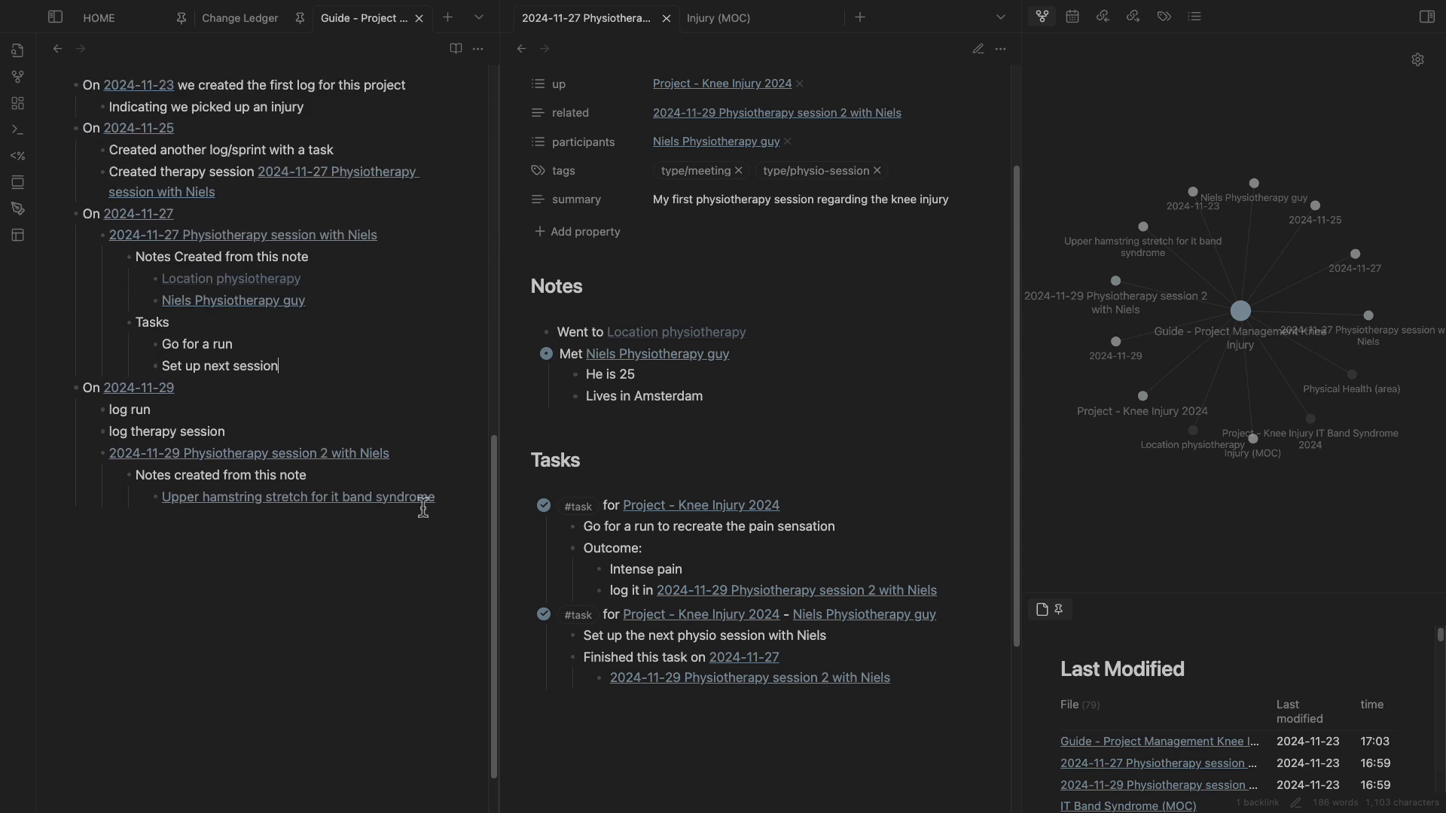
click(436, 498)
key(Return)
scroll(838, 308, up, 4)
click(833, 271)
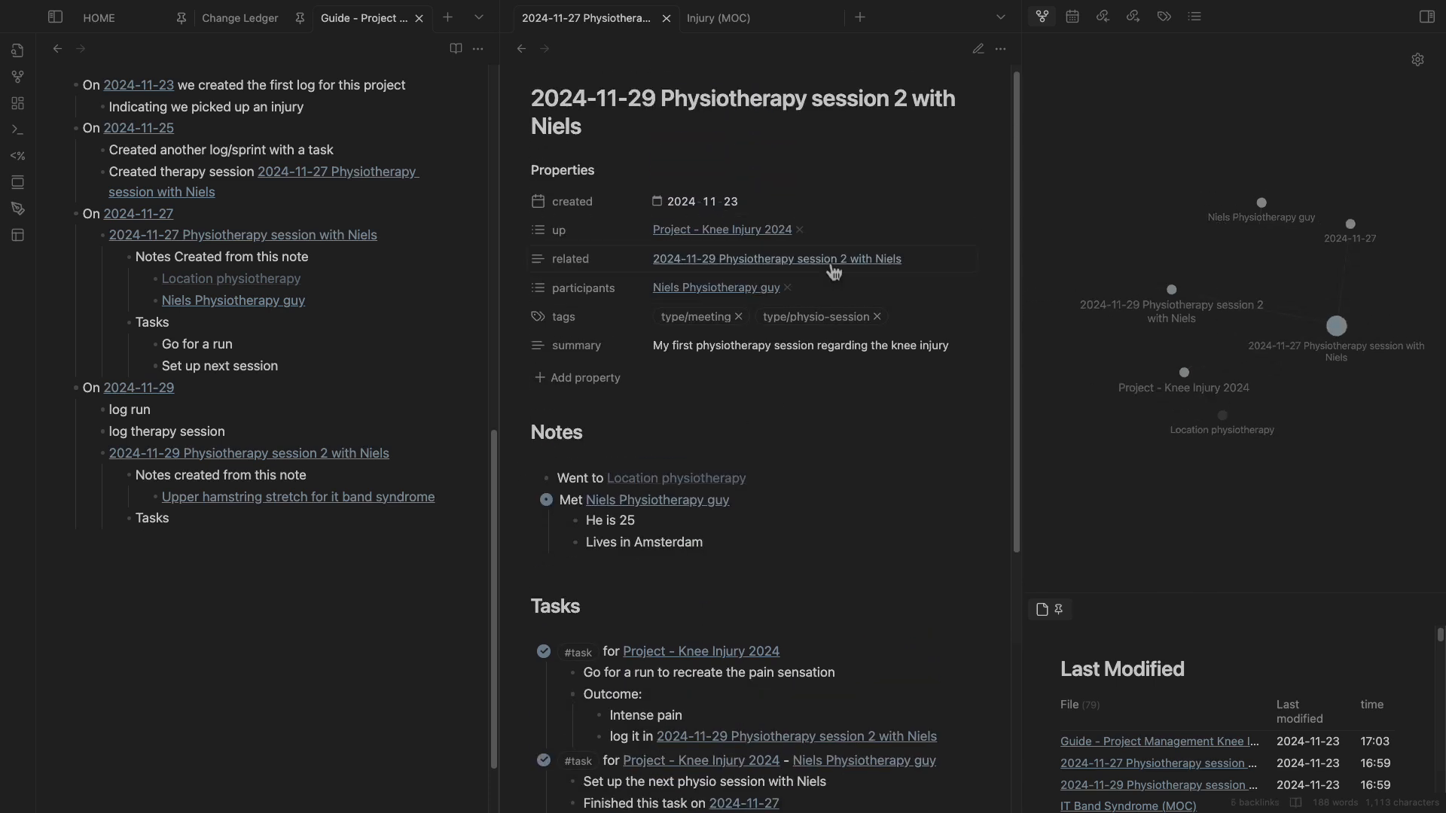
scroll(749, 509, down, 4)
scroll(724, 388, up, 4)
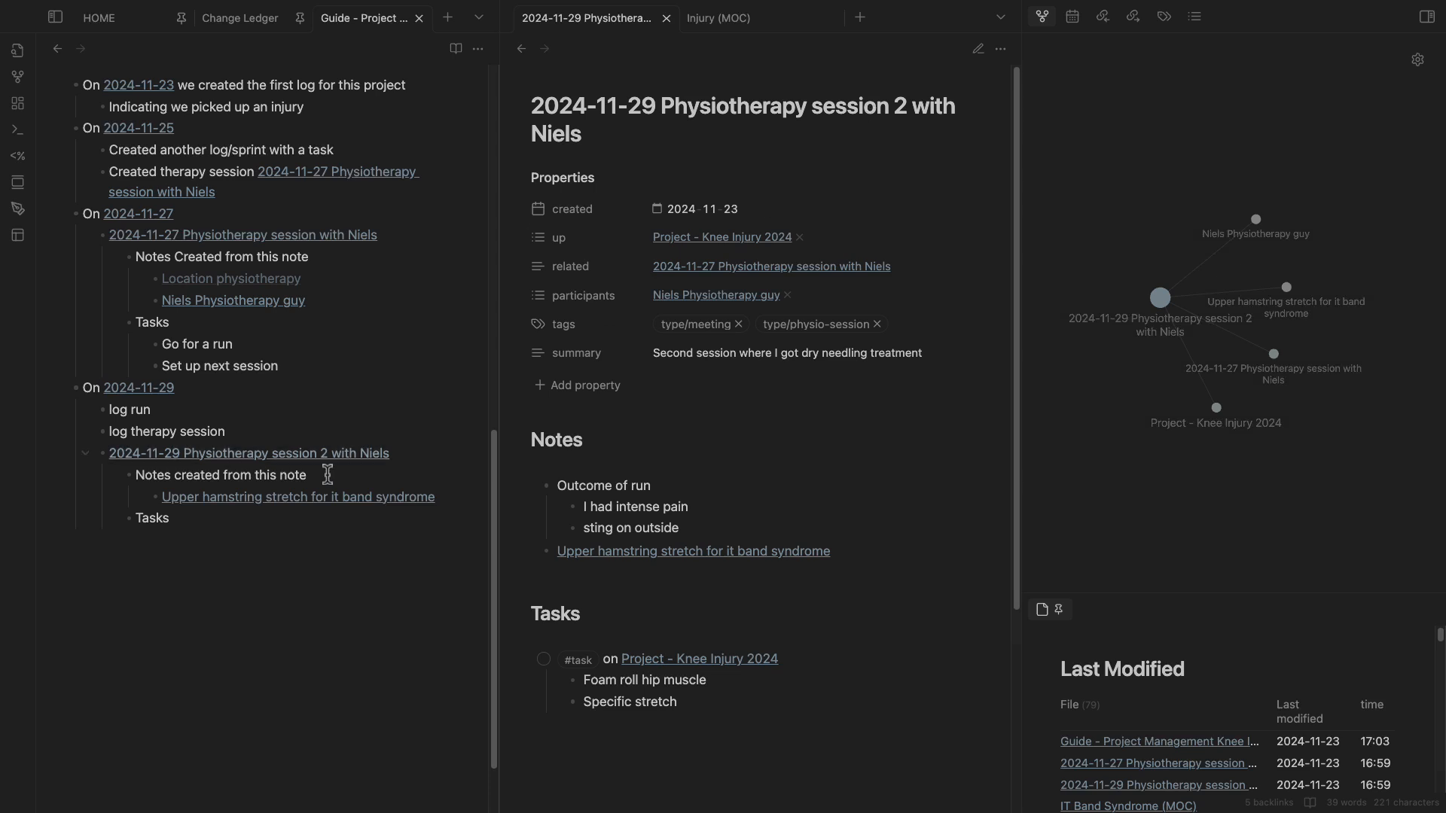
click(200, 520)
key(Return)
key(Tab)
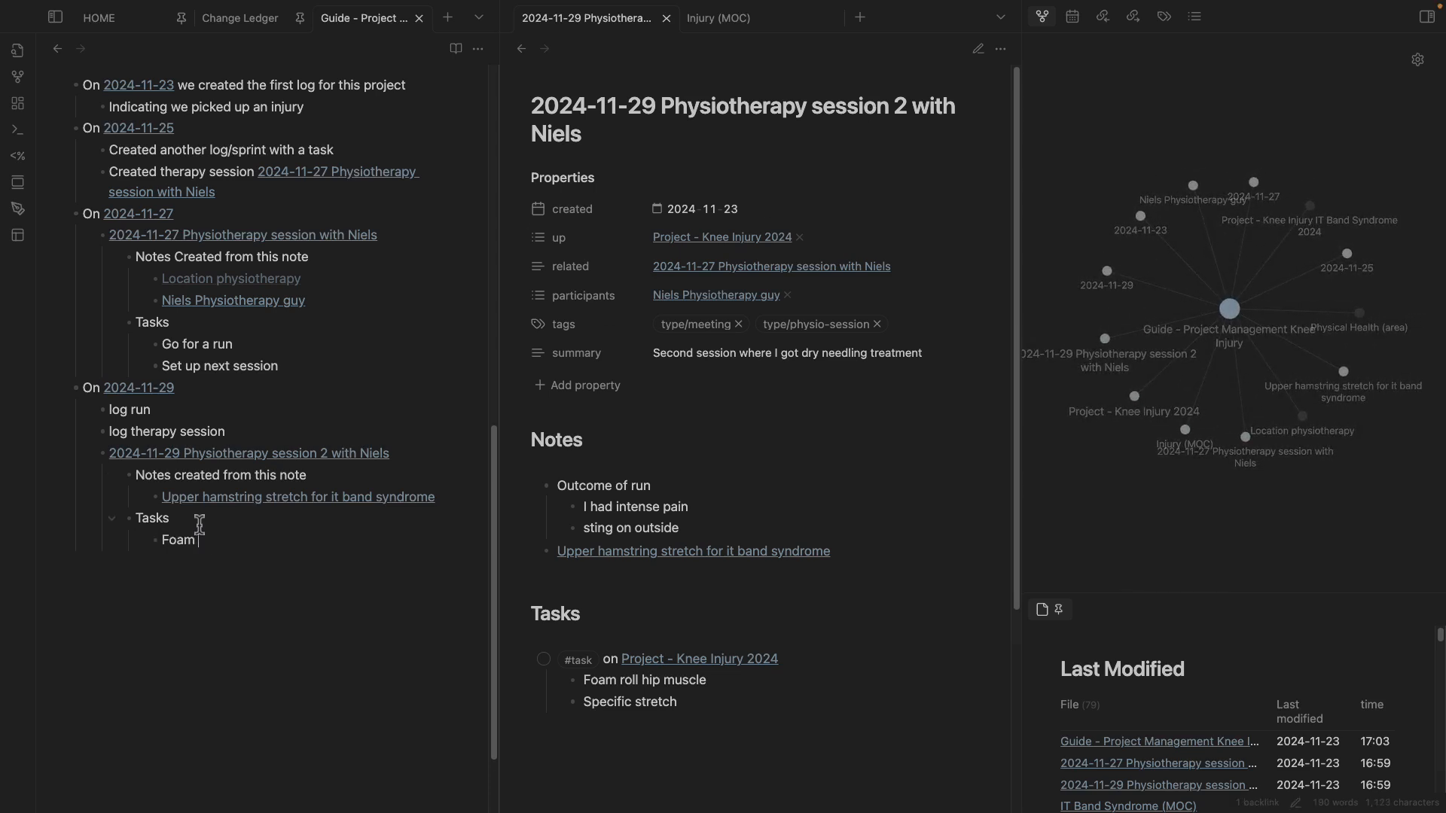
Start a level-two heading reading "Created" below the daily-note logs at the end of the guide.
scroll(226, 519, up, 5)
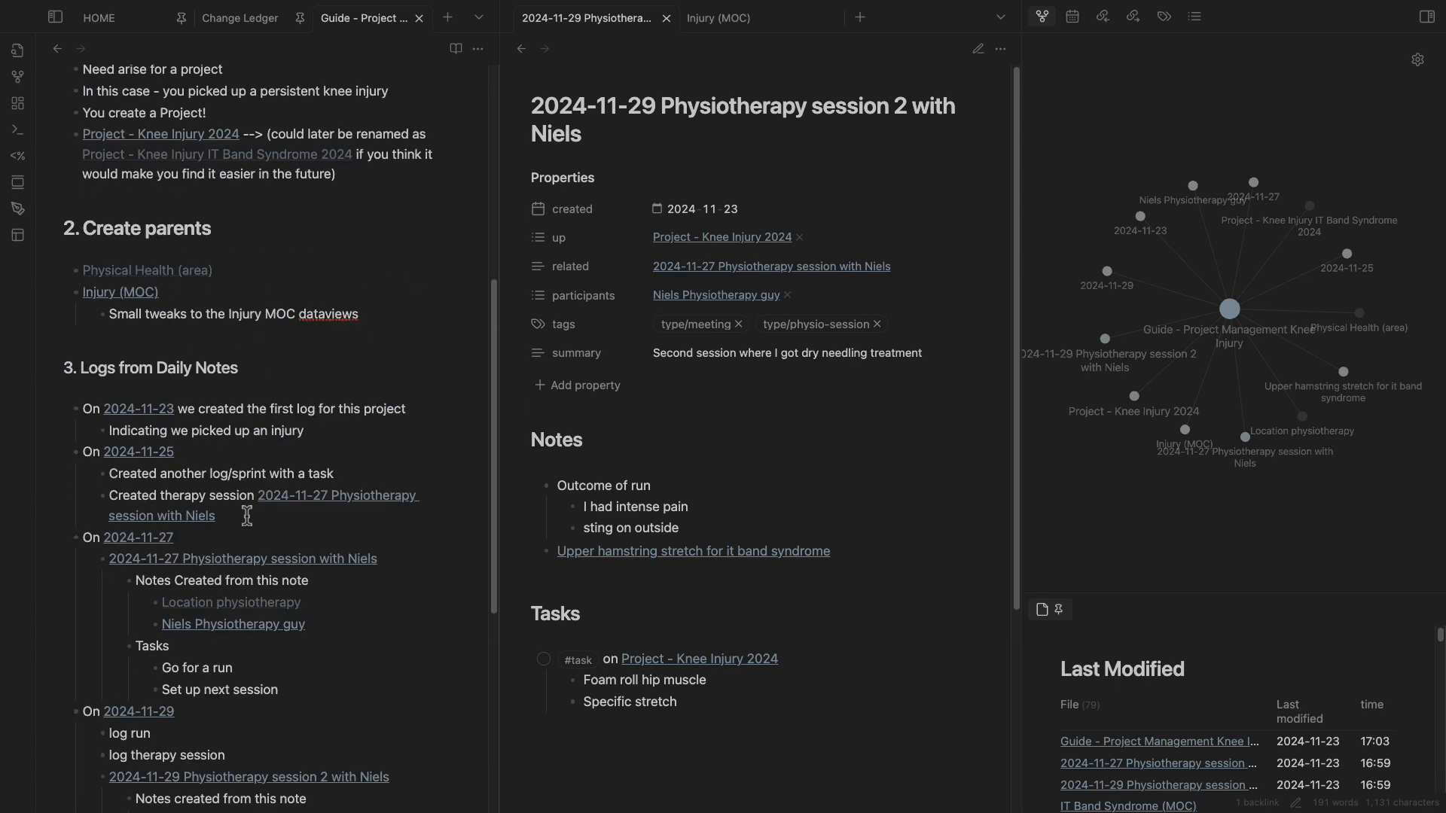
scroll(266, 514, down, 5)
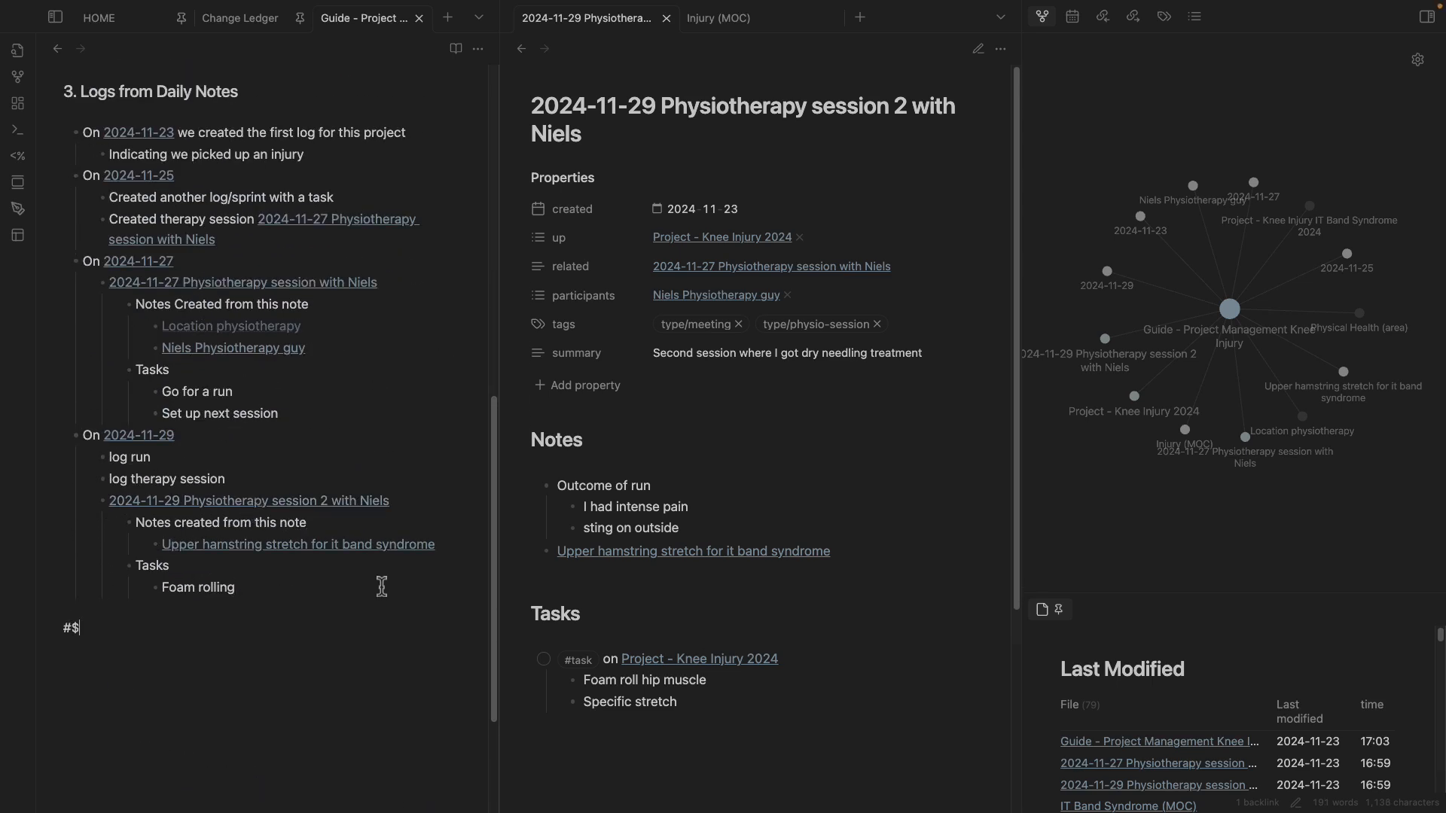
key(BackSpace)
key(BackSpace)
text(# Created)
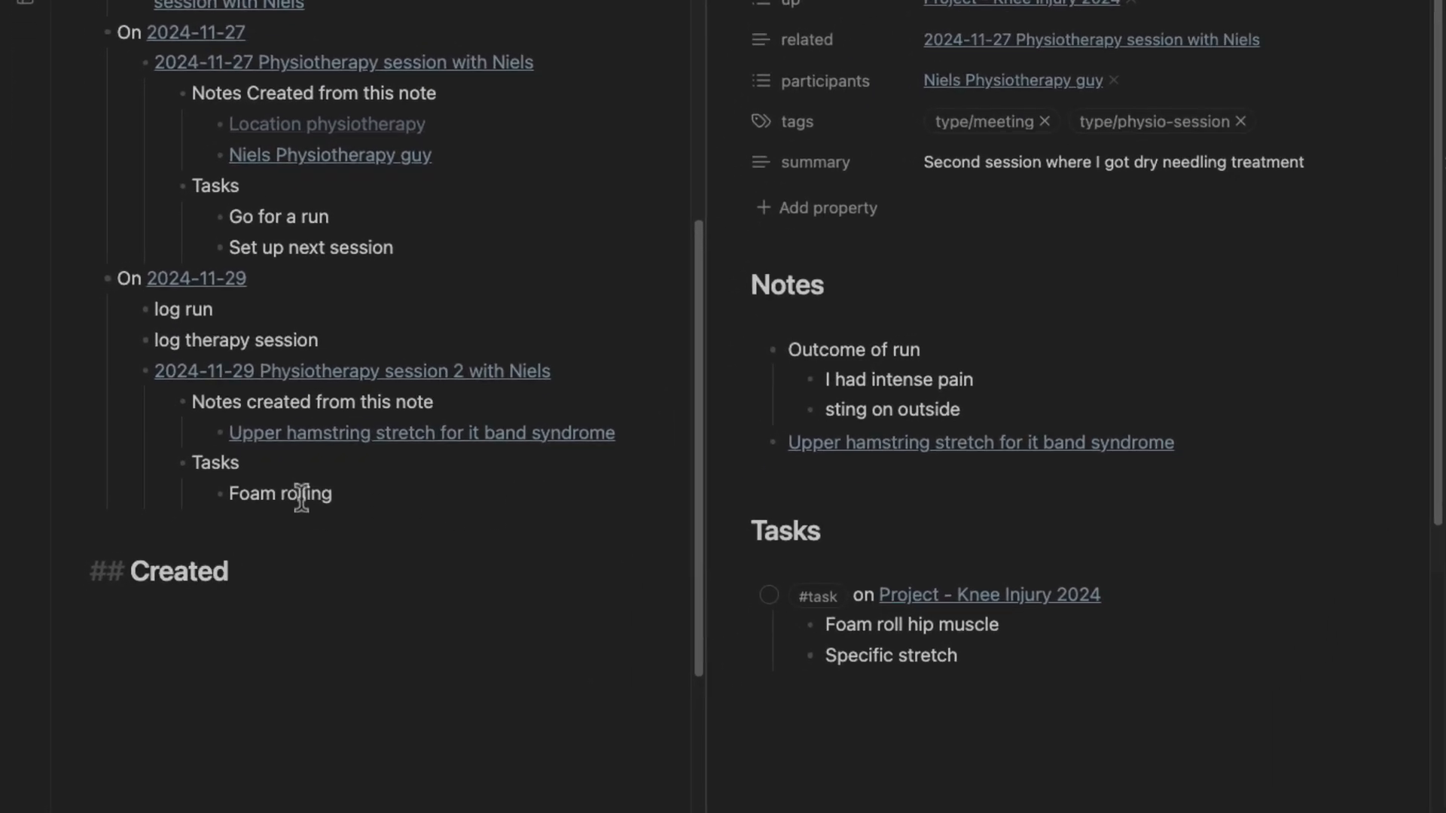
Change the "3. Logs from Daily Notes" heading in the guide to a level-two heading.
scroll(302, 491, up, 5)
scroll(309, 494, down, 6)
scroll(309, 493, up, 10)
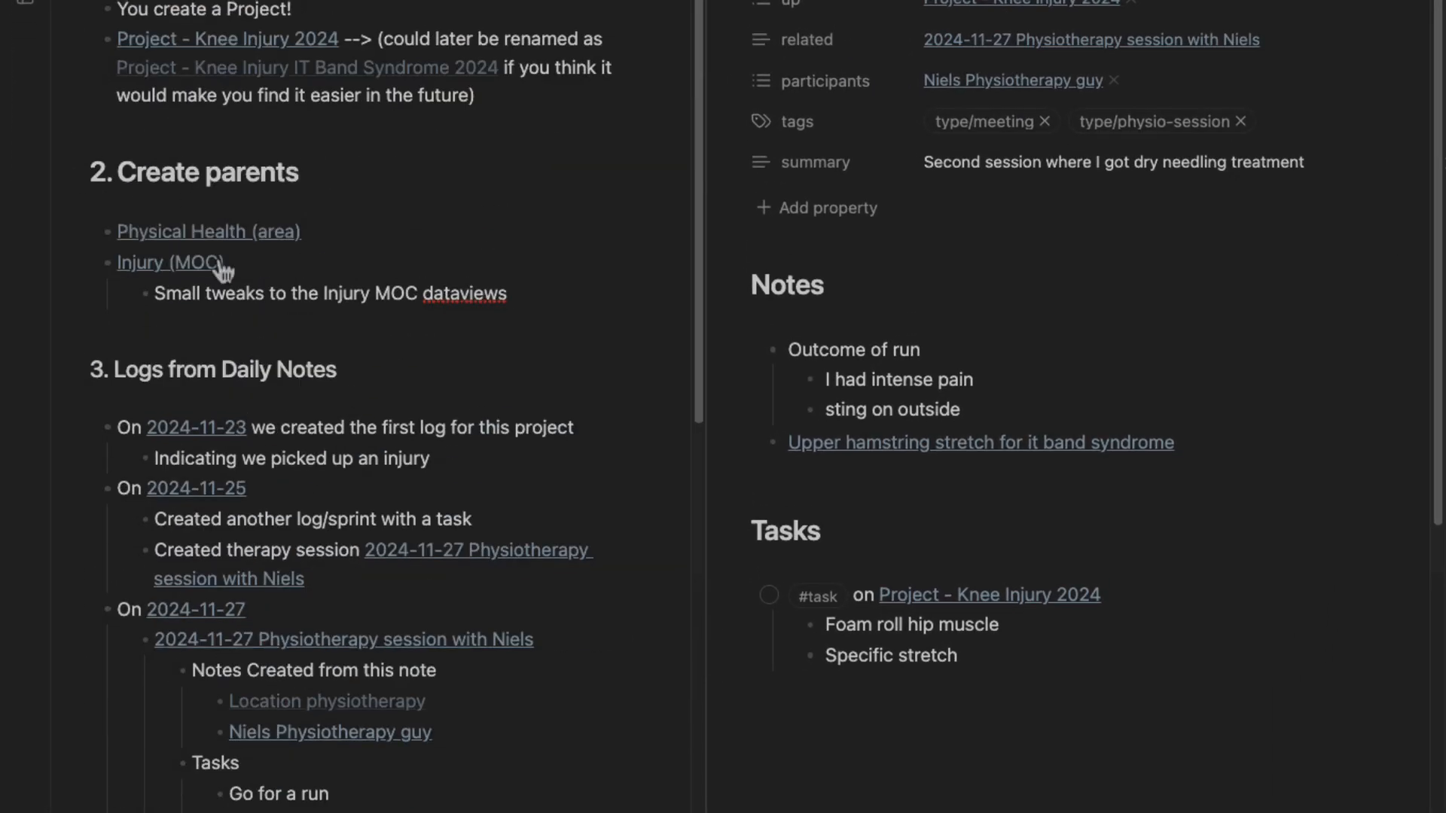
click(113, 370)
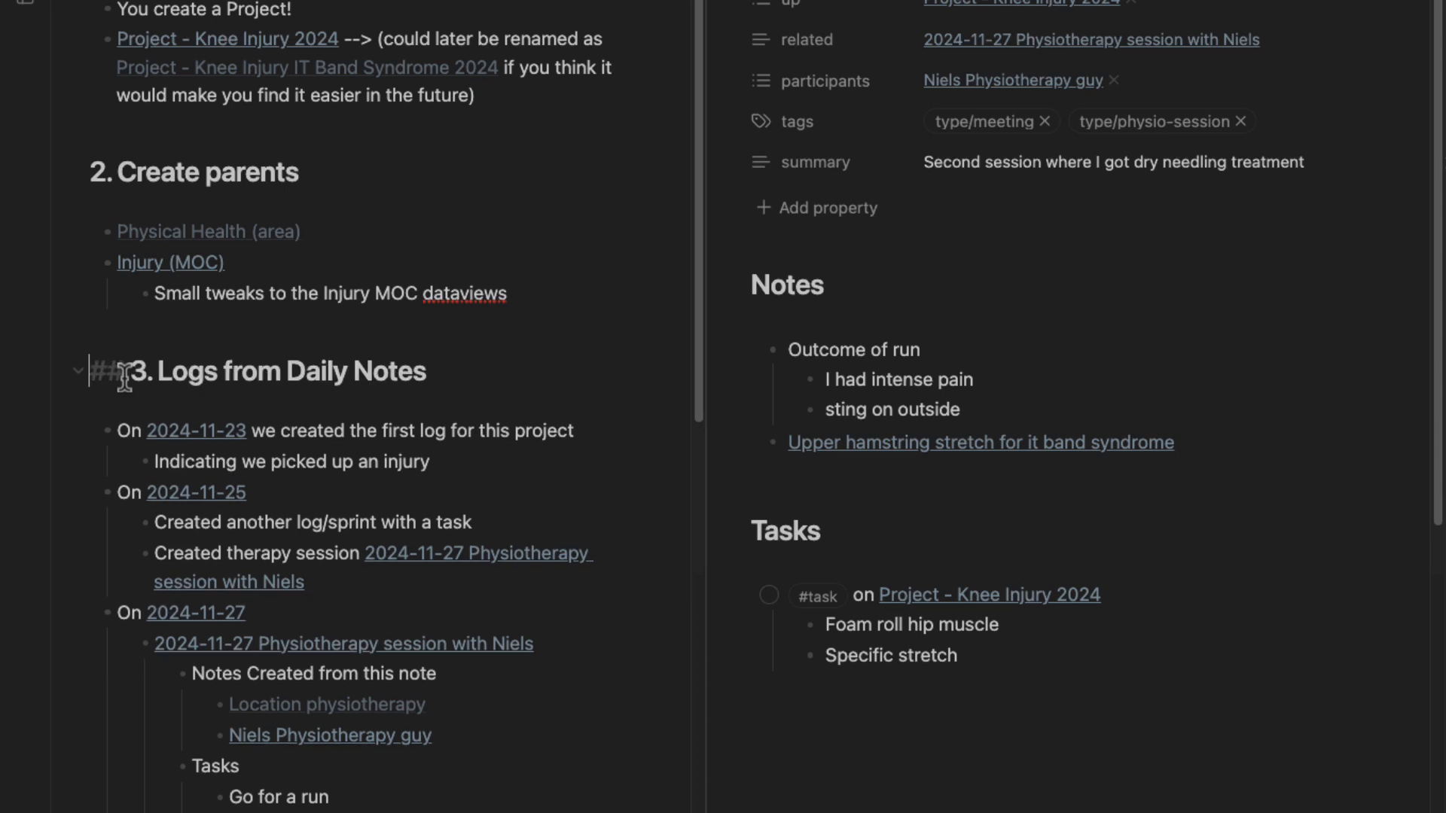
Complete the heading at the end of the guide as "4. Created MOC to host information".
scroll(257, 514, down, 10)
click(254, 339)
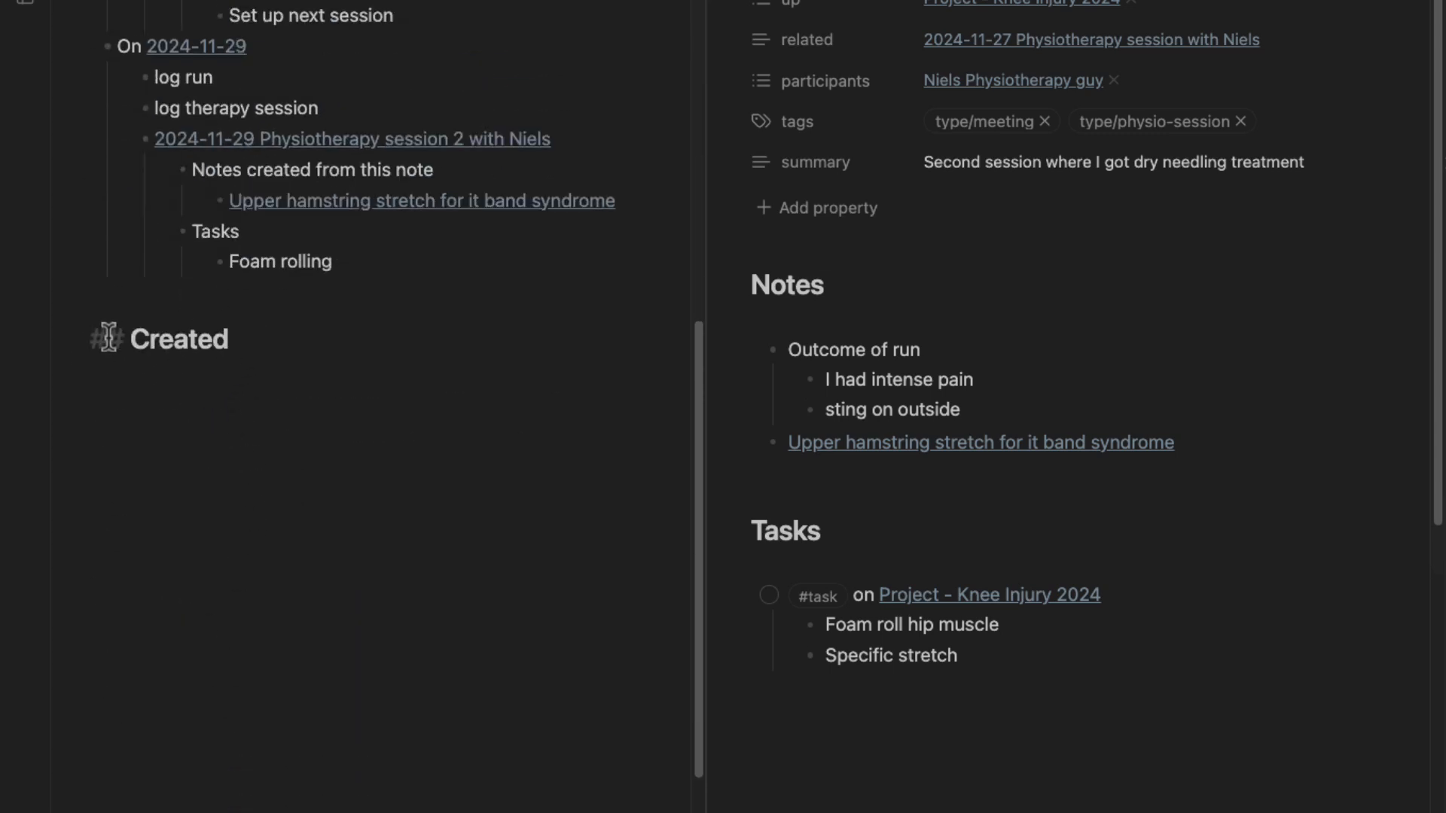
click(132, 339)
text(4.)
click(512, 326)
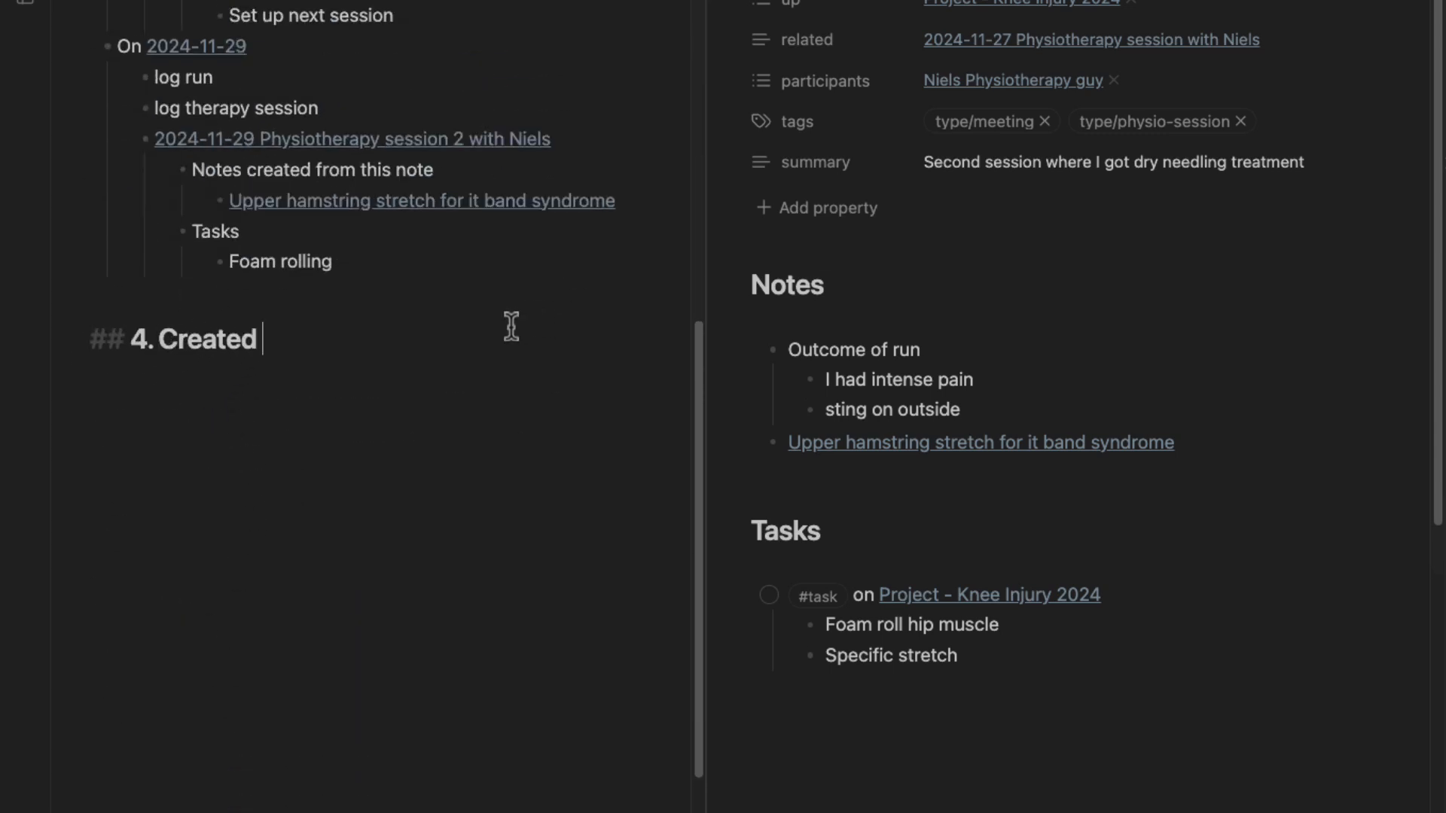
text(MOC )
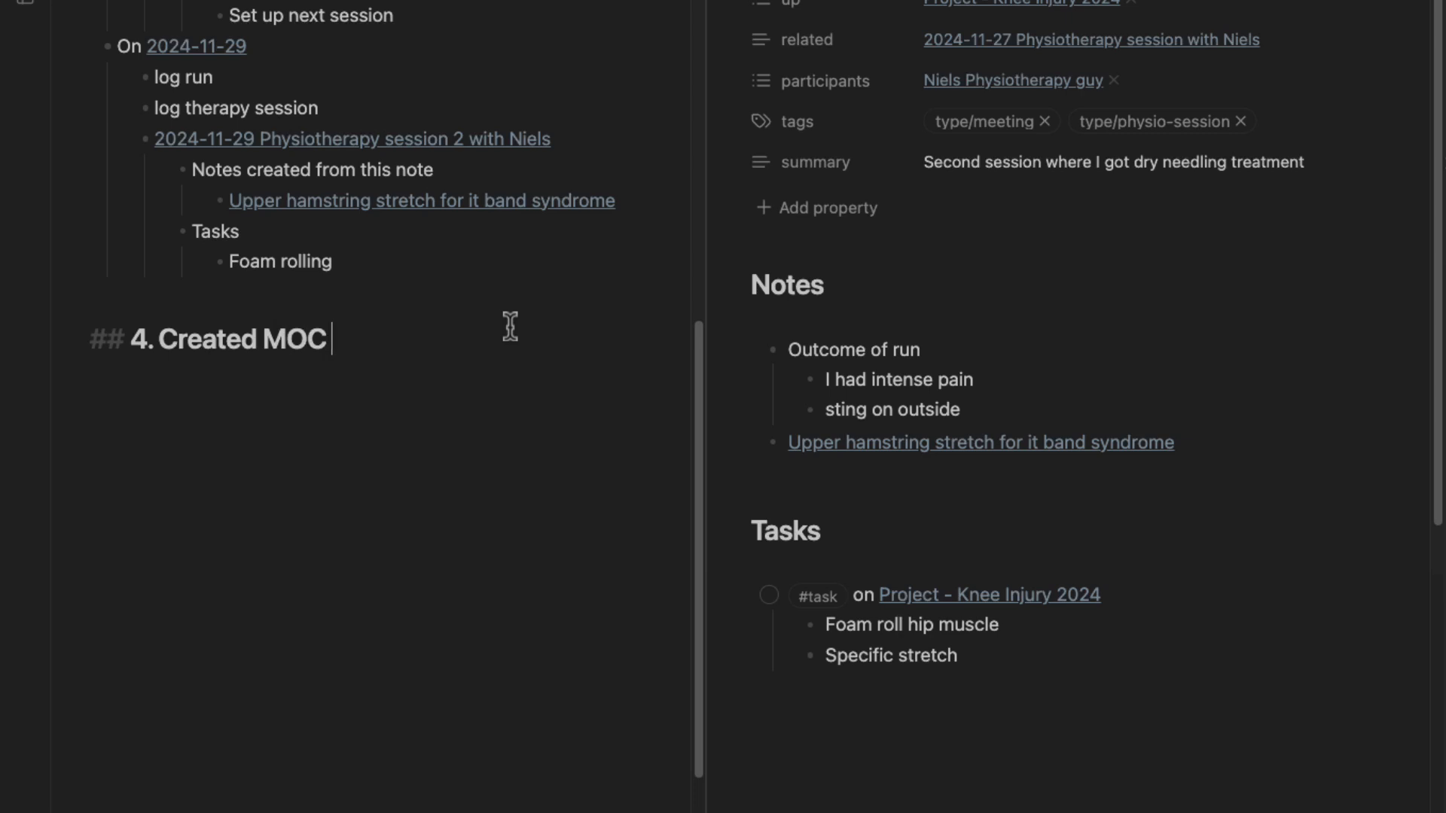
text(to host information)
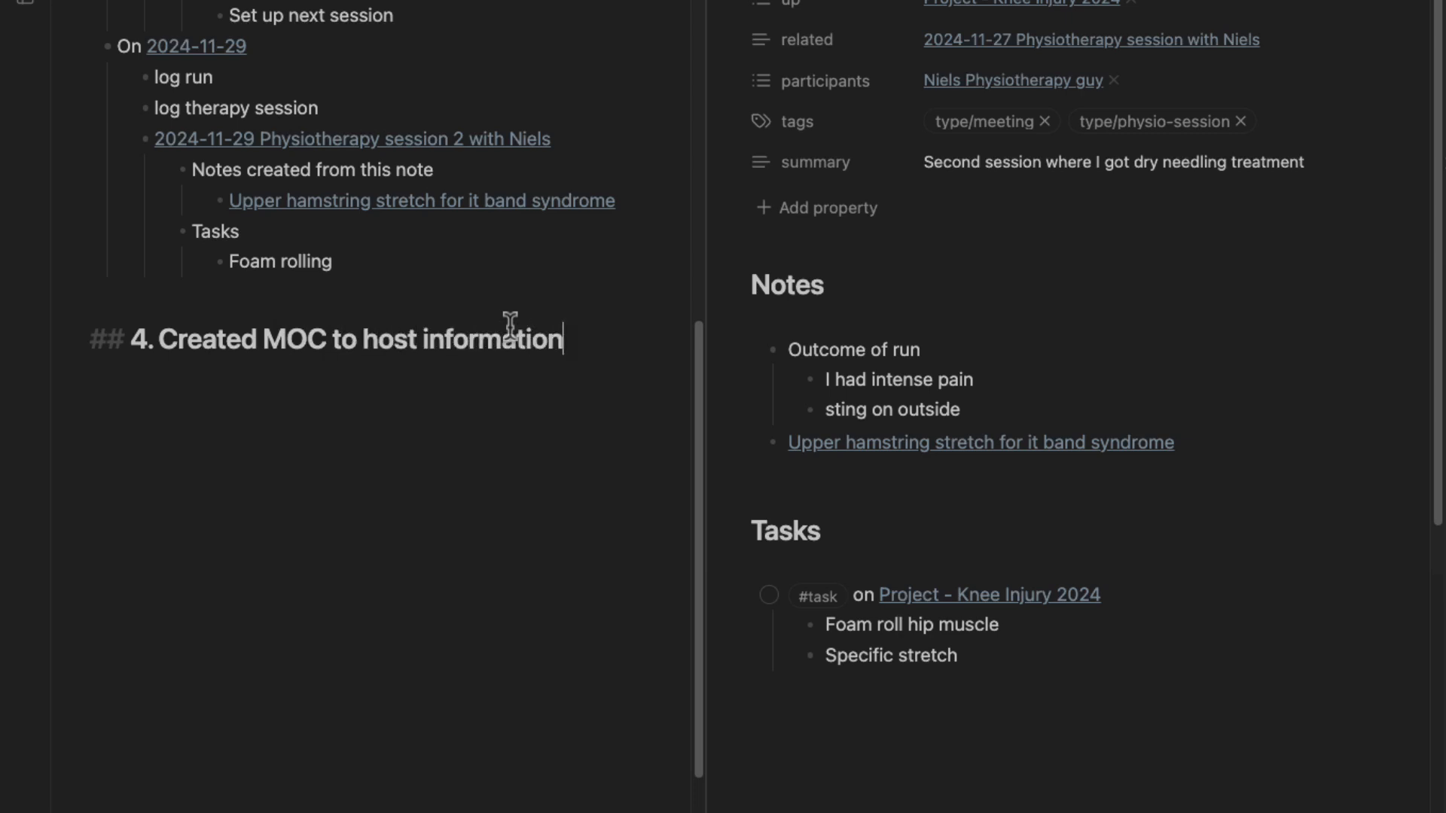
Add a bullet linking to IT Band Syndrome (MOC) beneath the "4. Created MOC to host information" heading.
key(Return)
text([[it b)
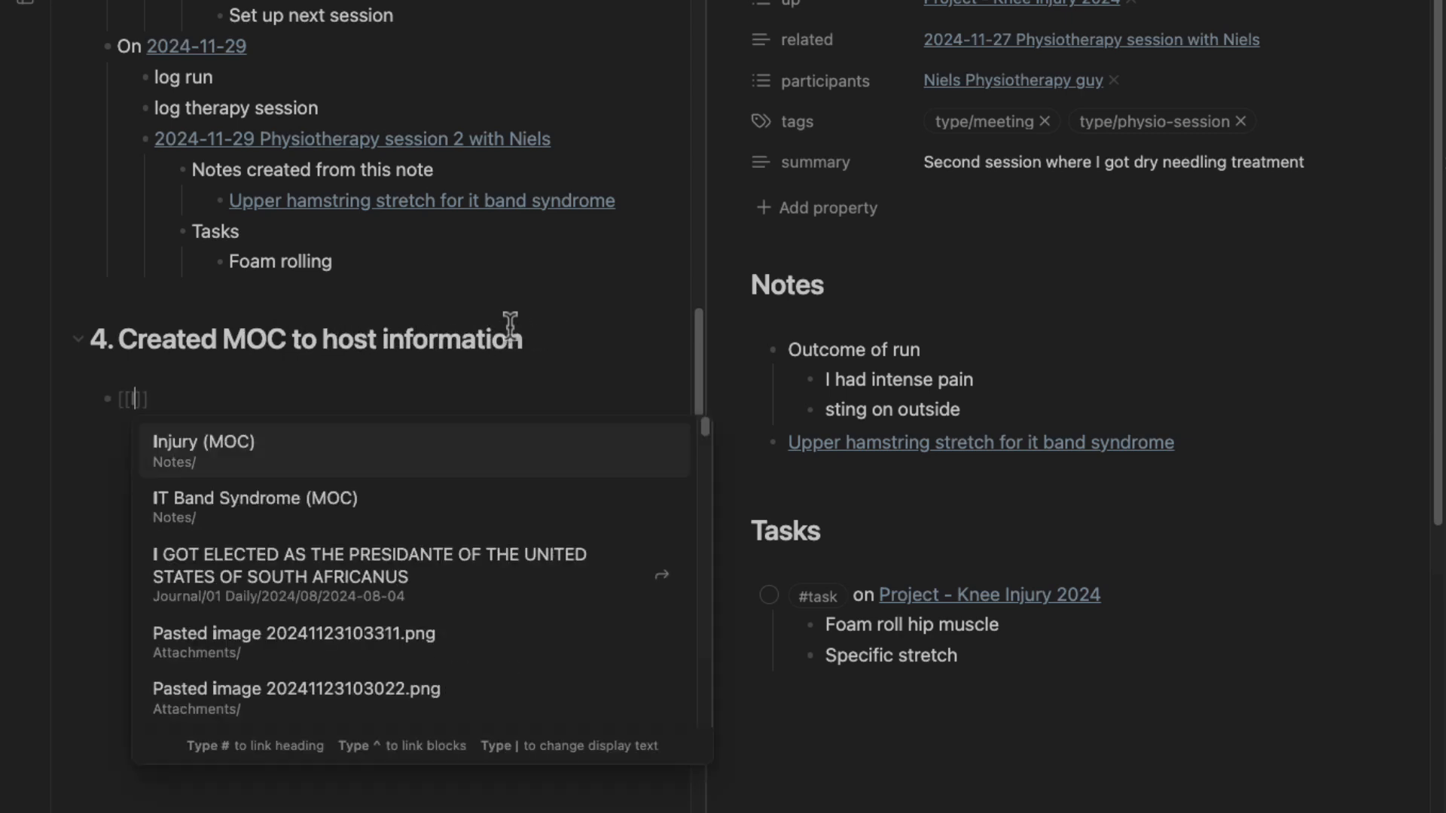
key(Return)
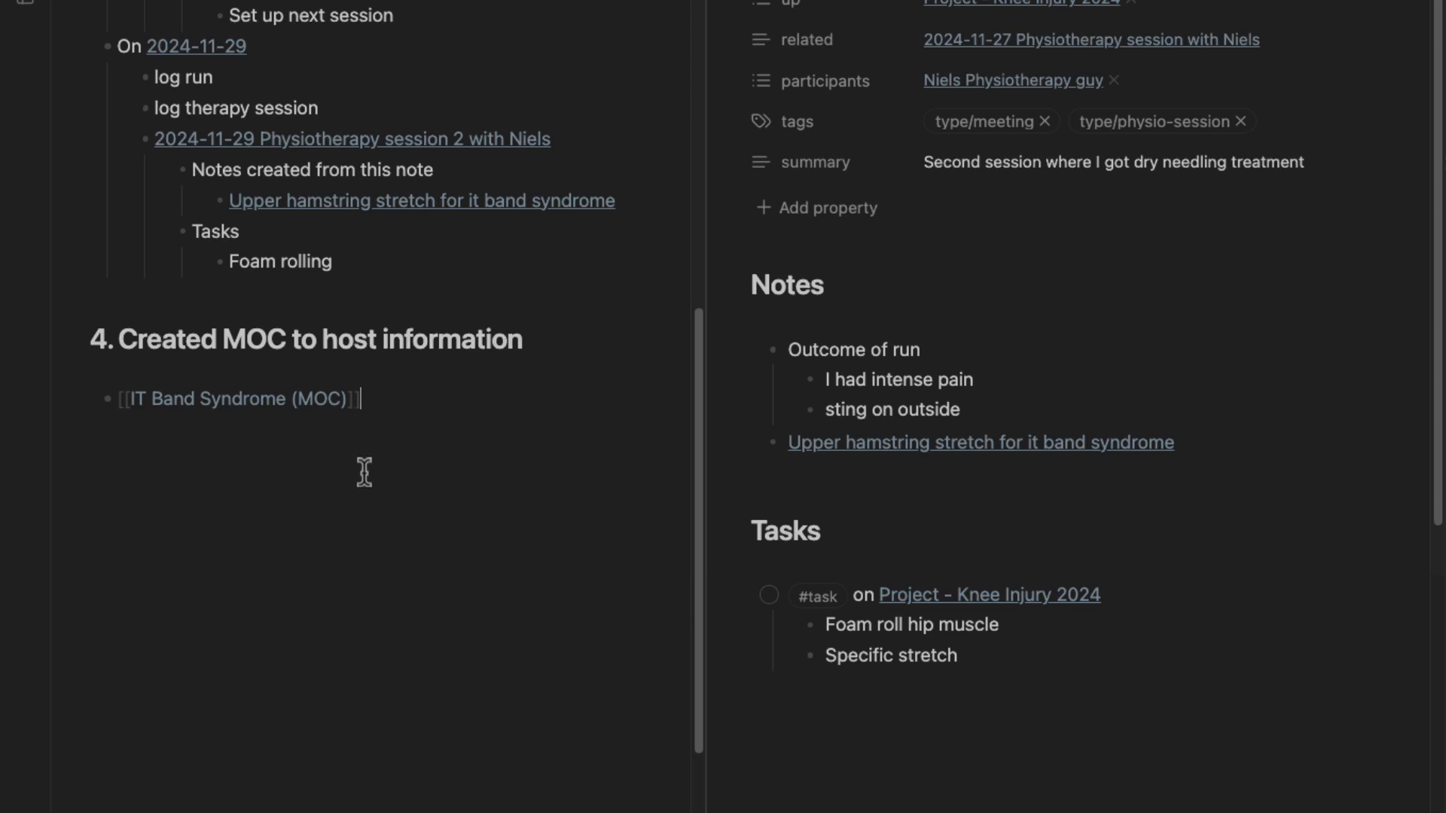
scroll(432, 549, up, 10)
scroll(438, 546, down, 13)
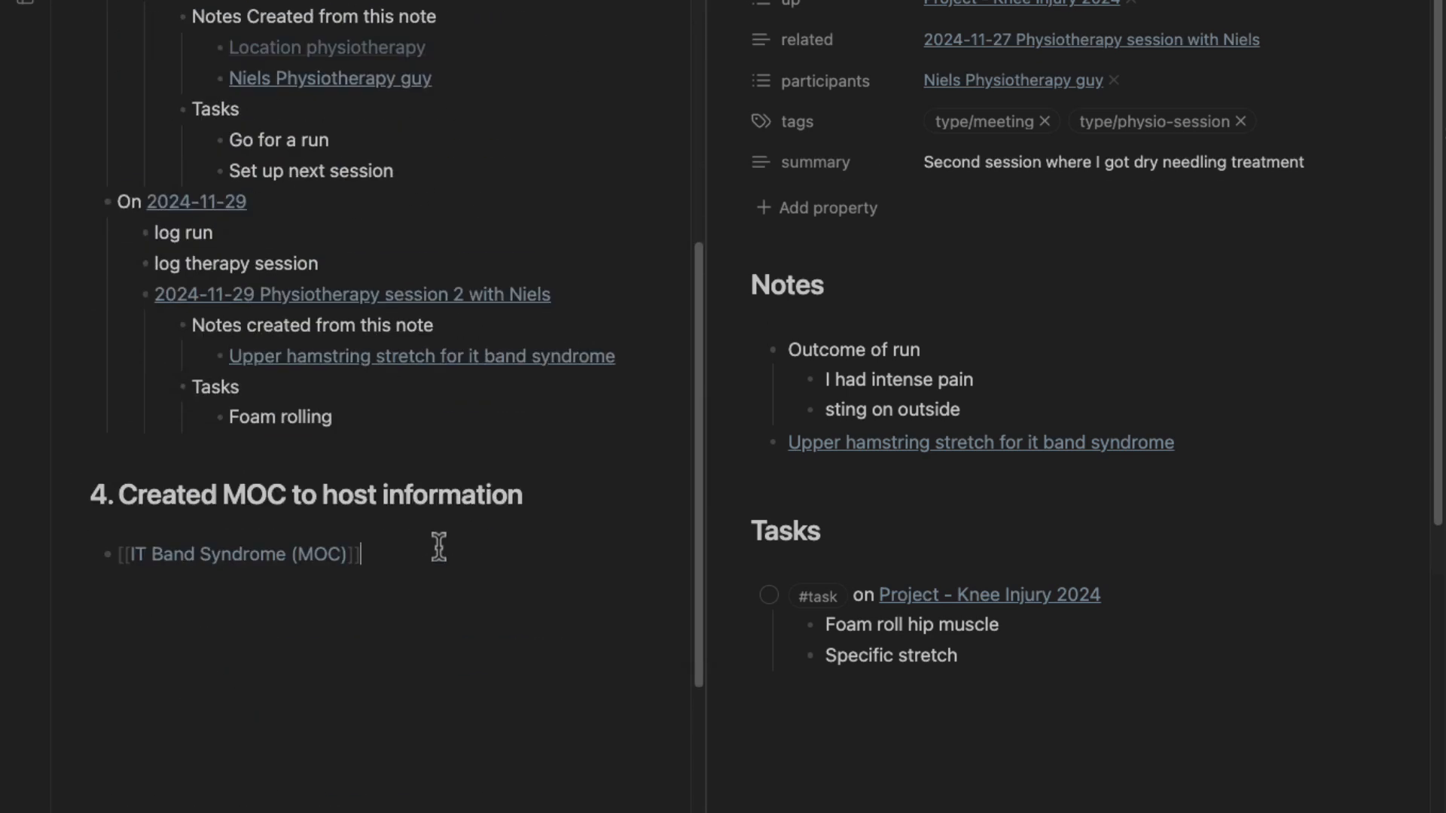
Open the Project - Knee Injury 2024 note from the session note and collapse its Logs or Sprints, Sub Projects and Meetings sections.
click(1031, 2)
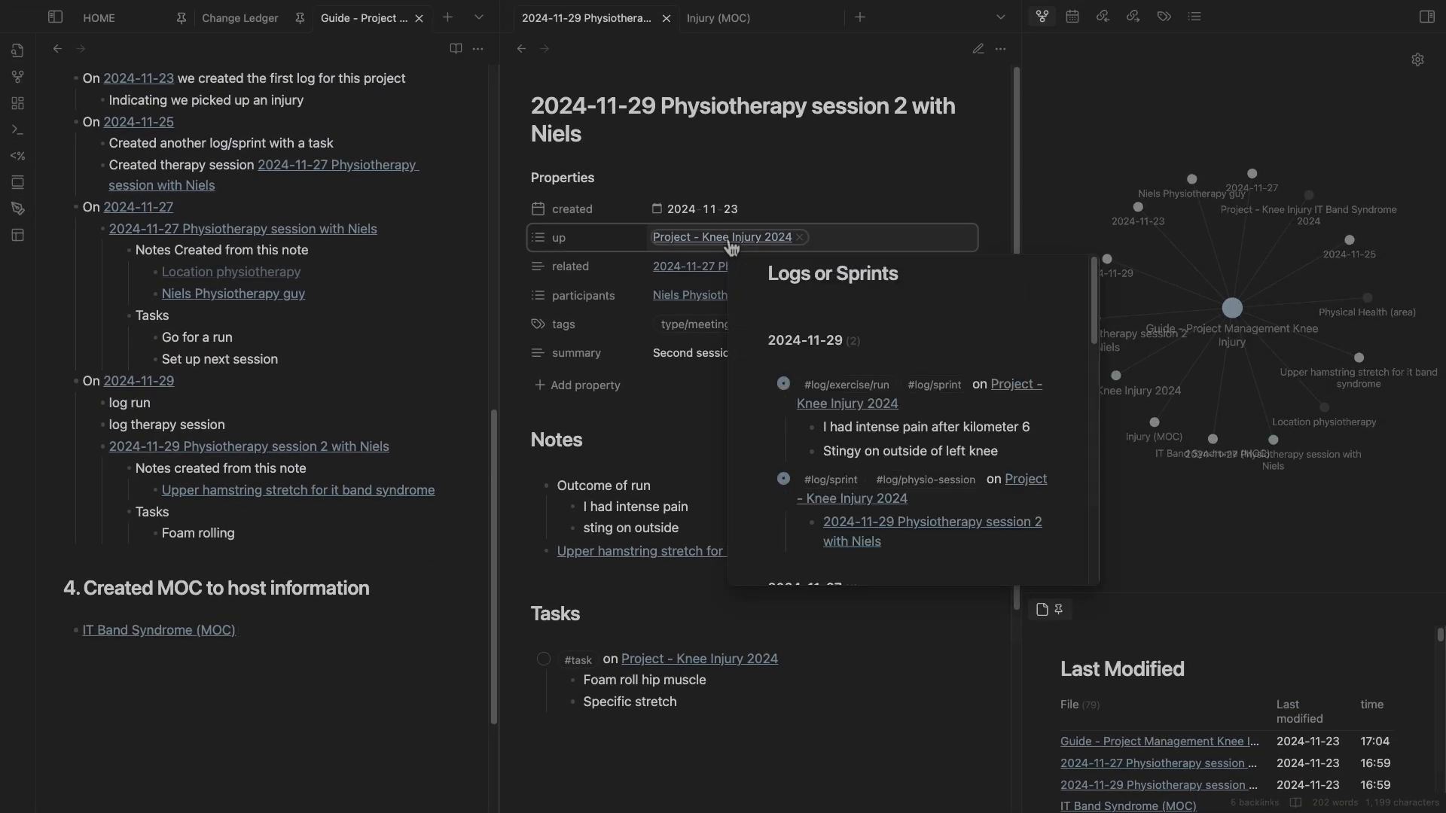
click(521, 447)
click(523, 496)
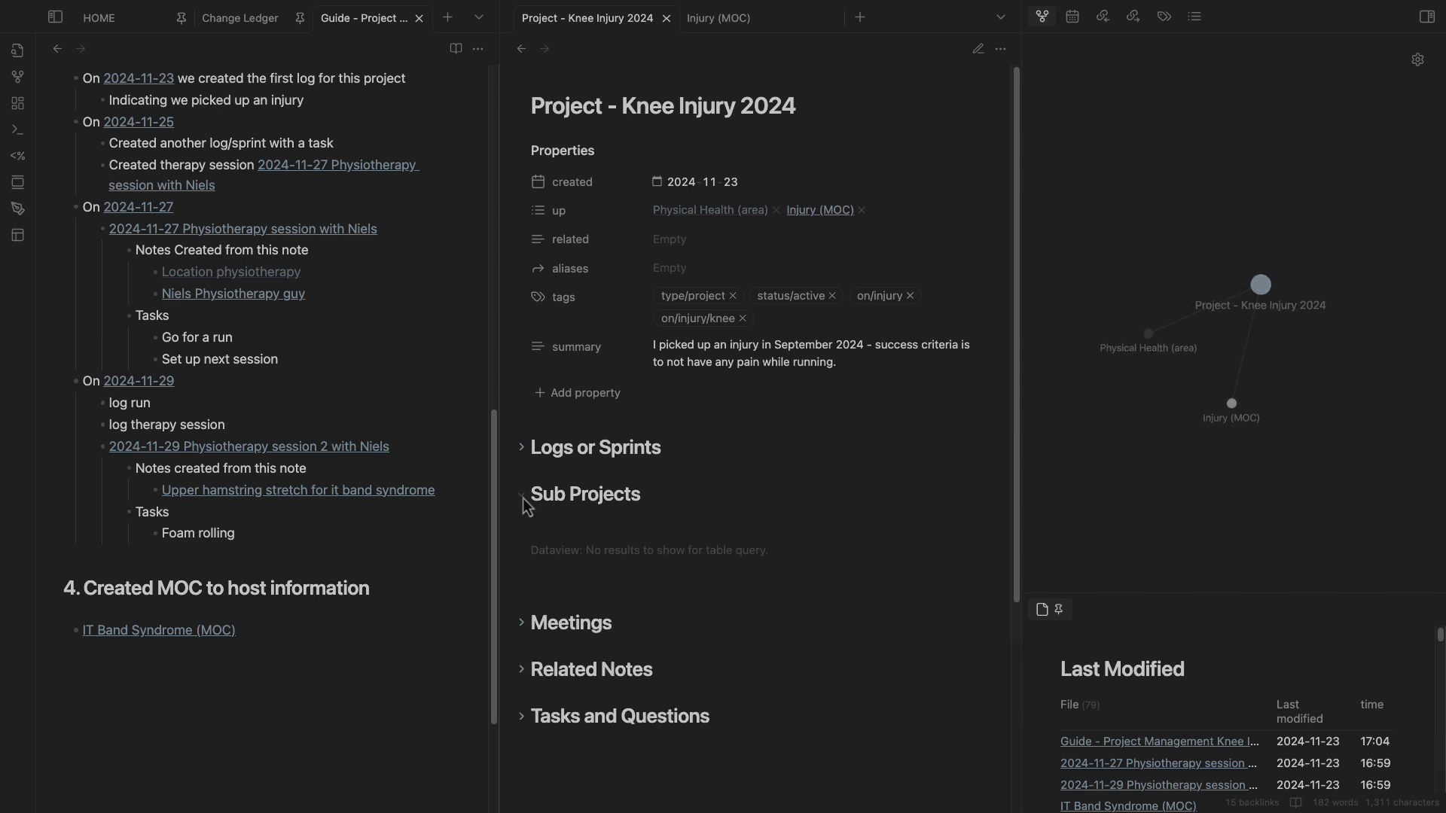
click(523, 498)
click(523, 543)
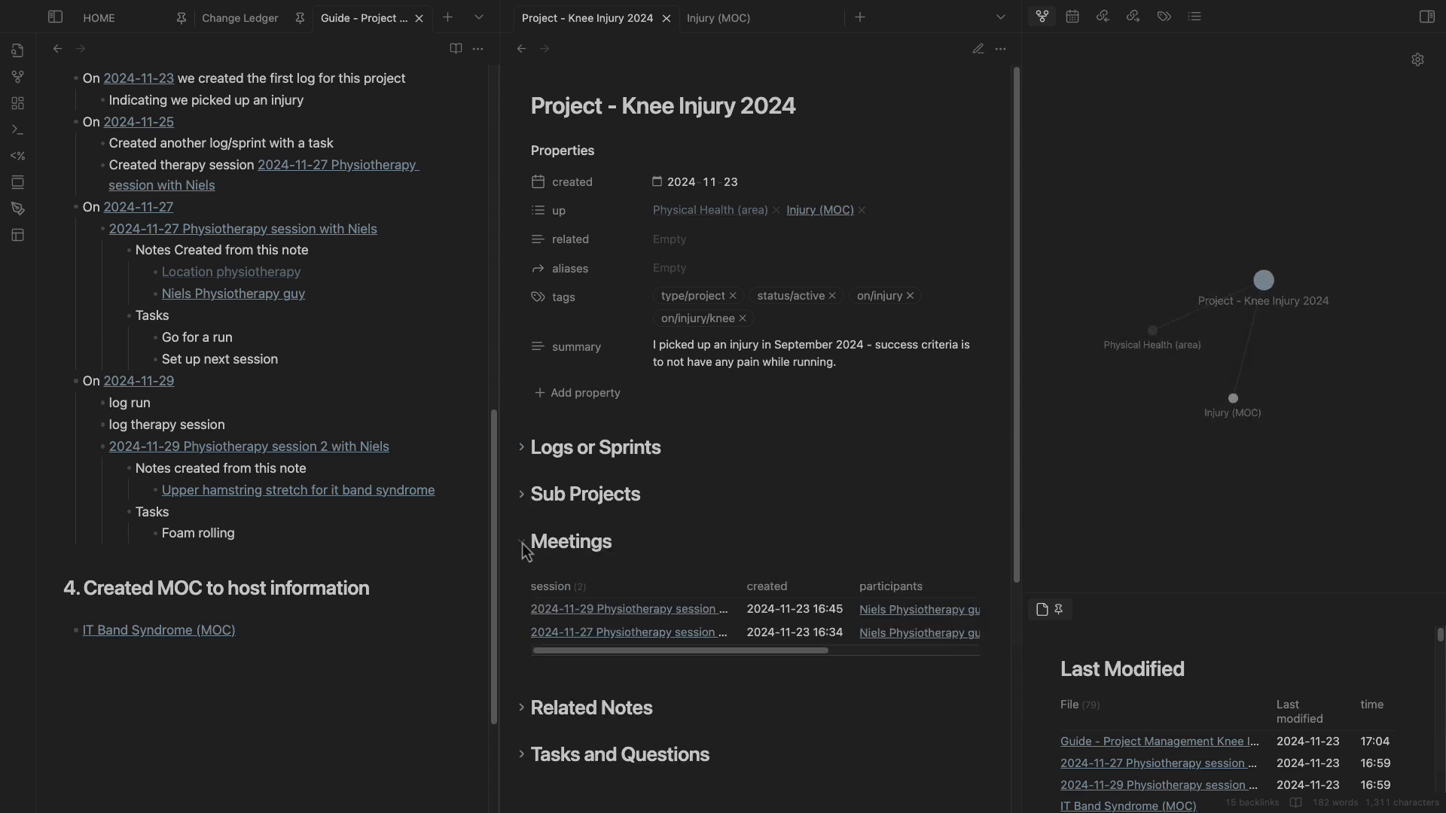
click(523, 543)
click(522, 586)
scroll(647, 632, down, 1)
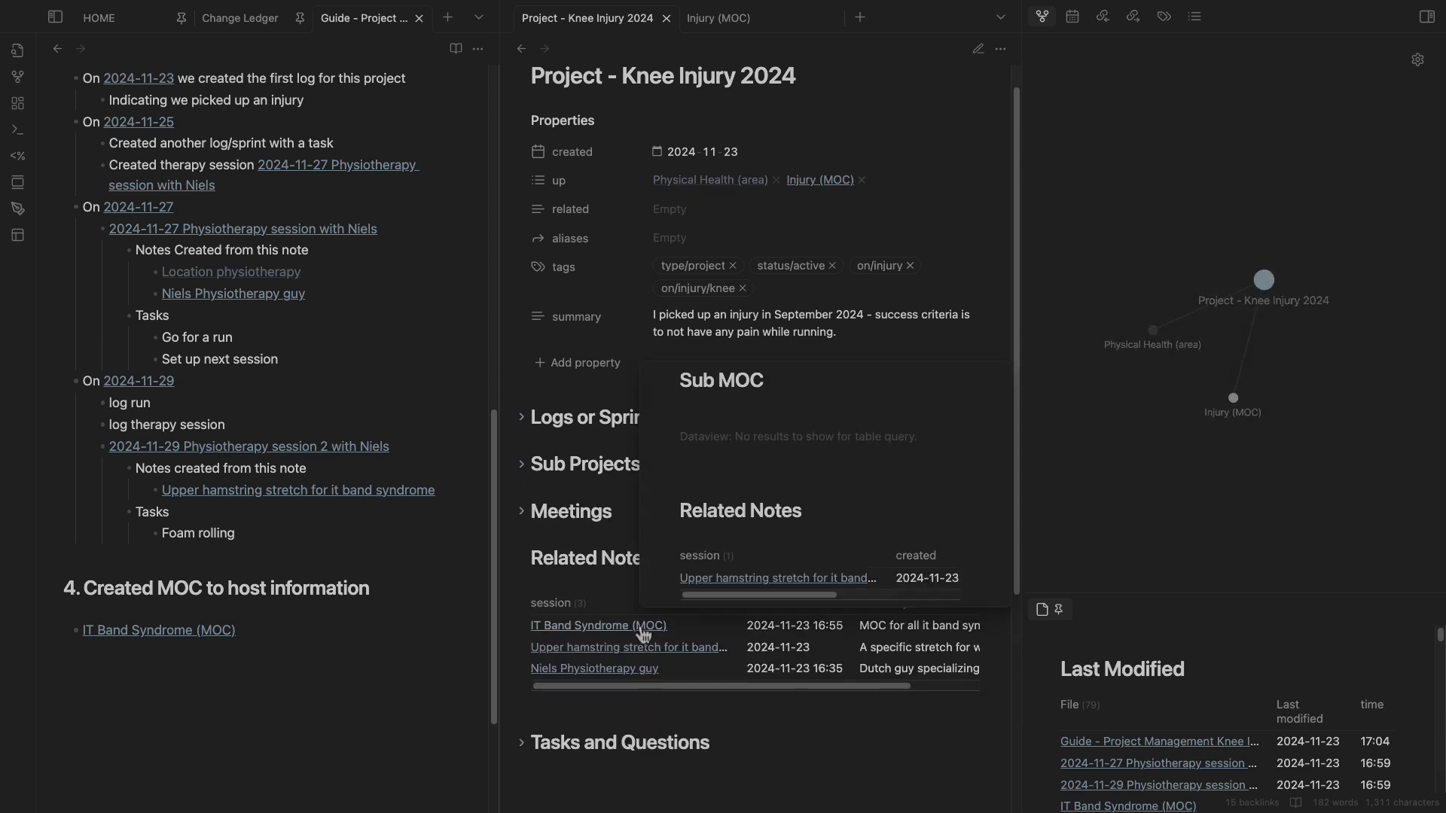
Open IT Band Syndrome (MOC) from the project's related notes and collapse its Sub MOC and Related Notes sections.
click(644, 632)
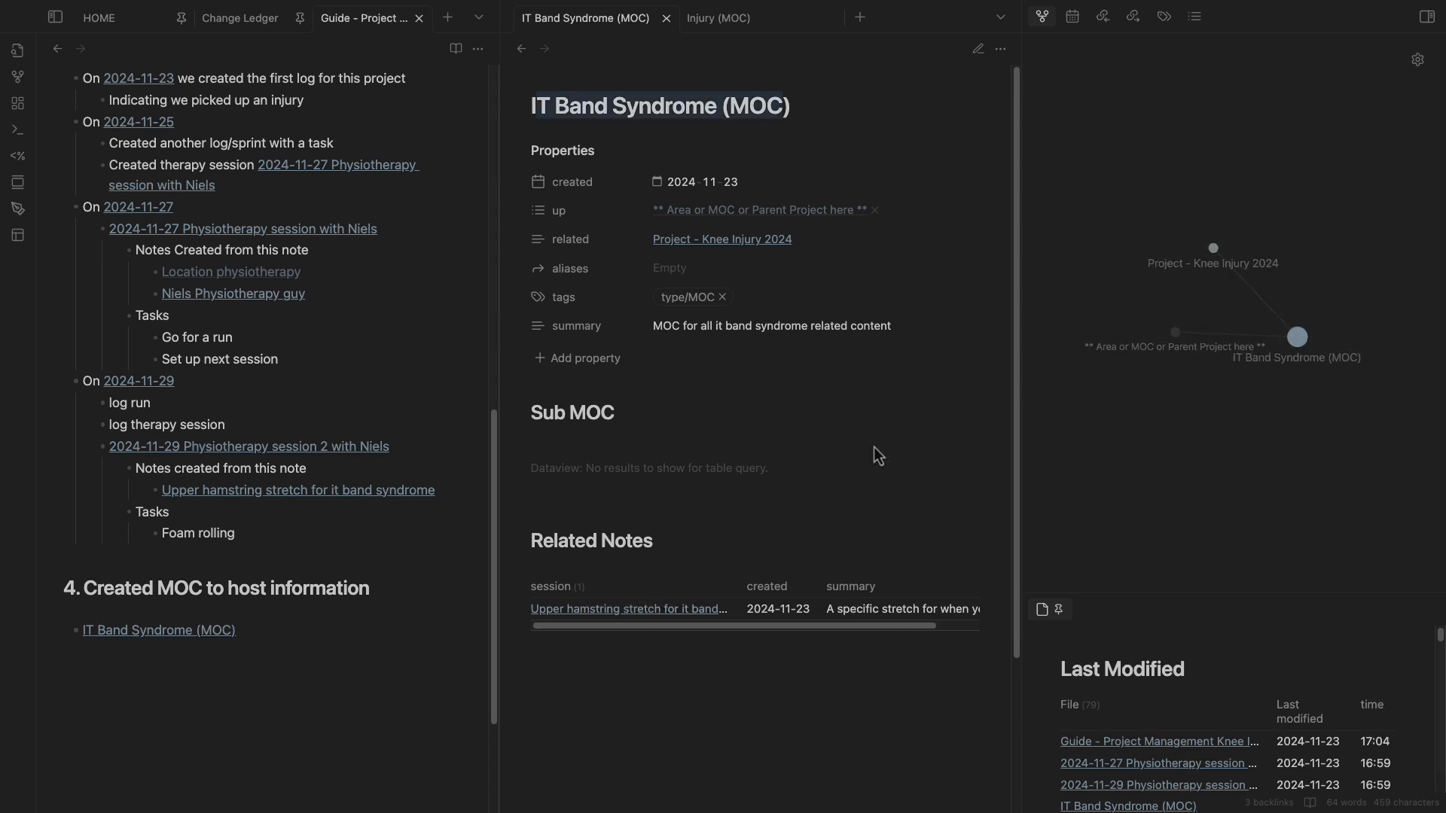
click(581, 104)
drag(537, 105, 774, 106)
click(521, 413)
click(522, 459)
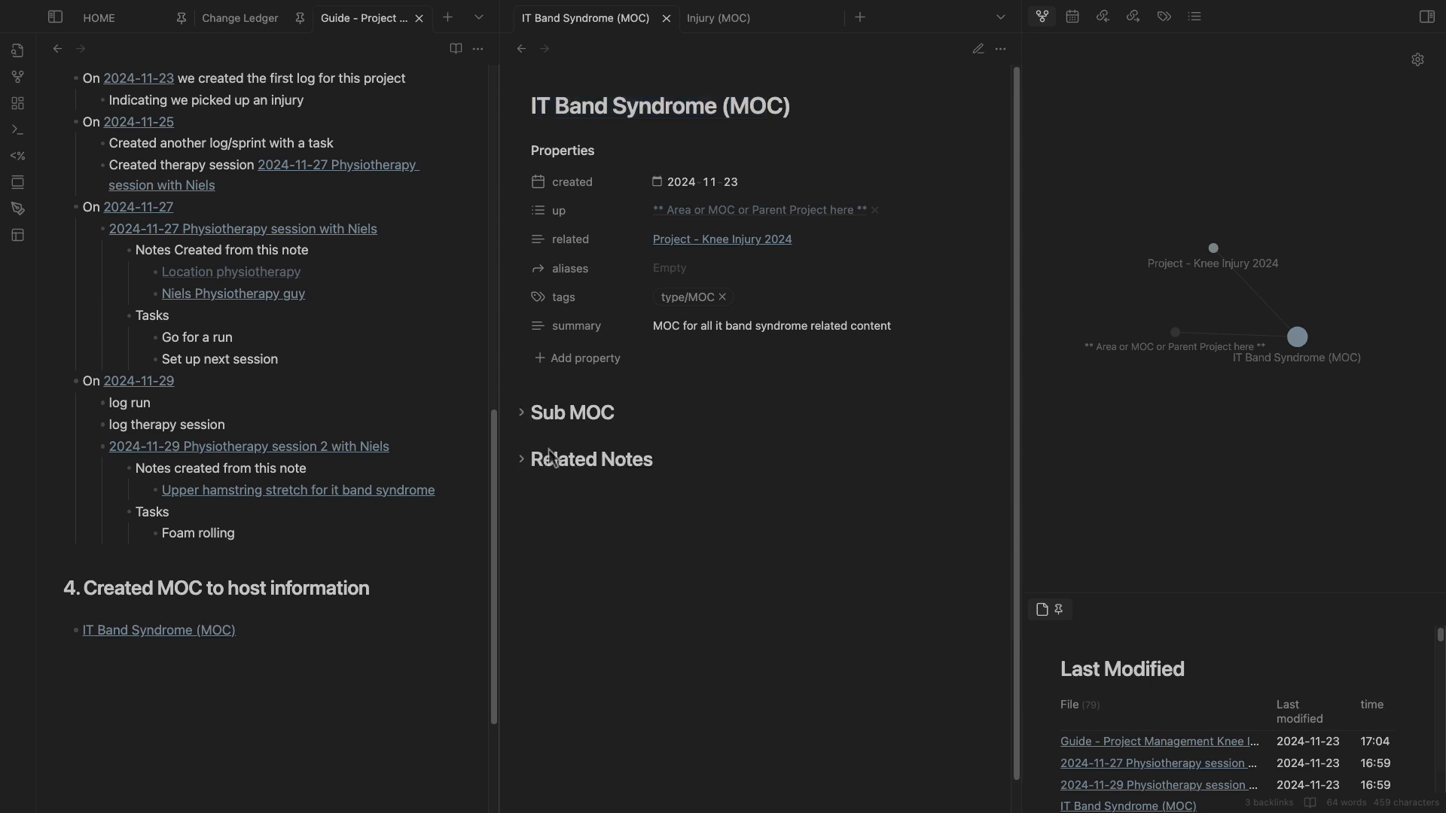
Review the guide from the project creation section through the parents and daily-note logs sections.
scroll(291, 547, up, 10)
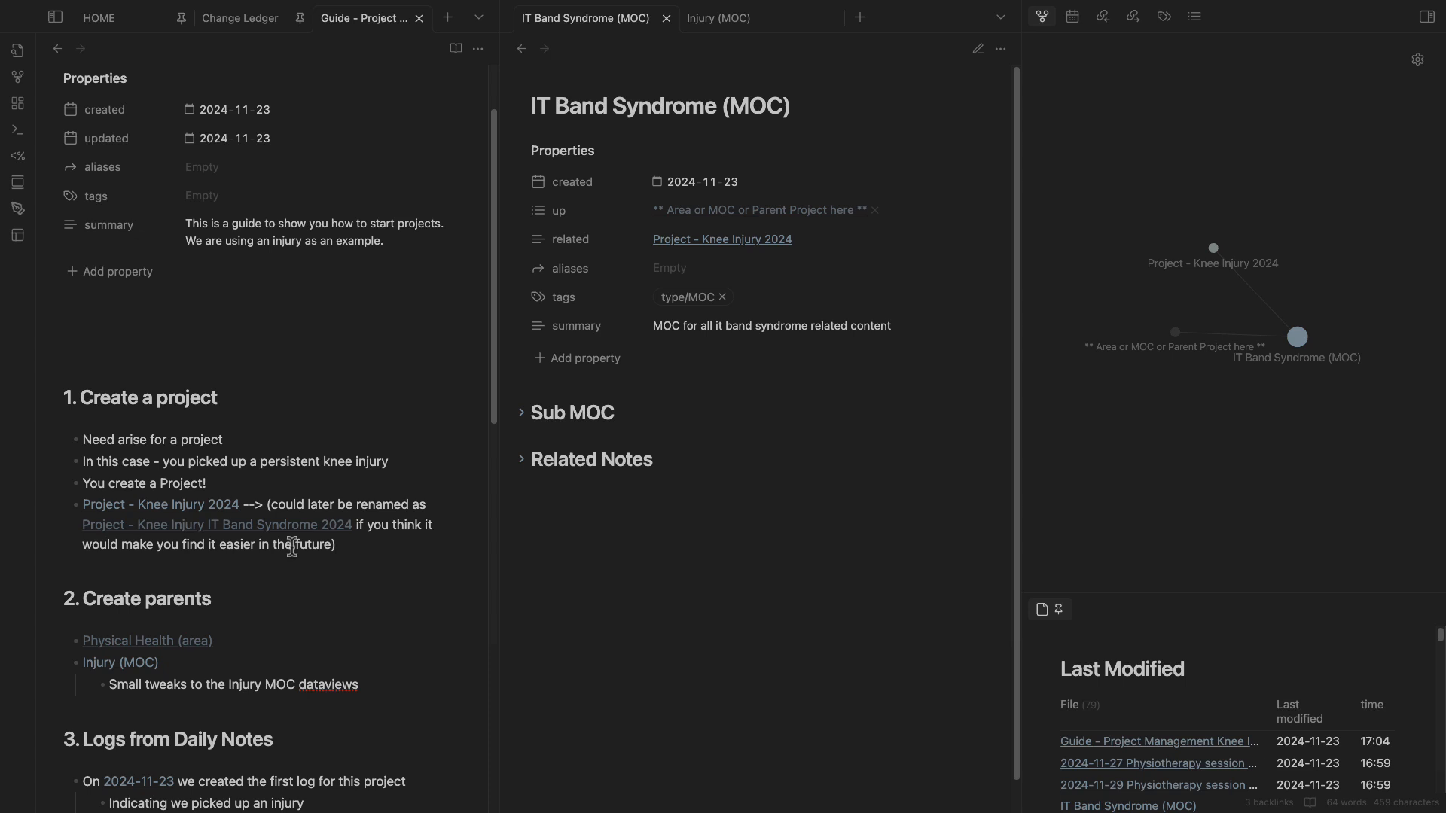
scroll(292, 548, down, 4)
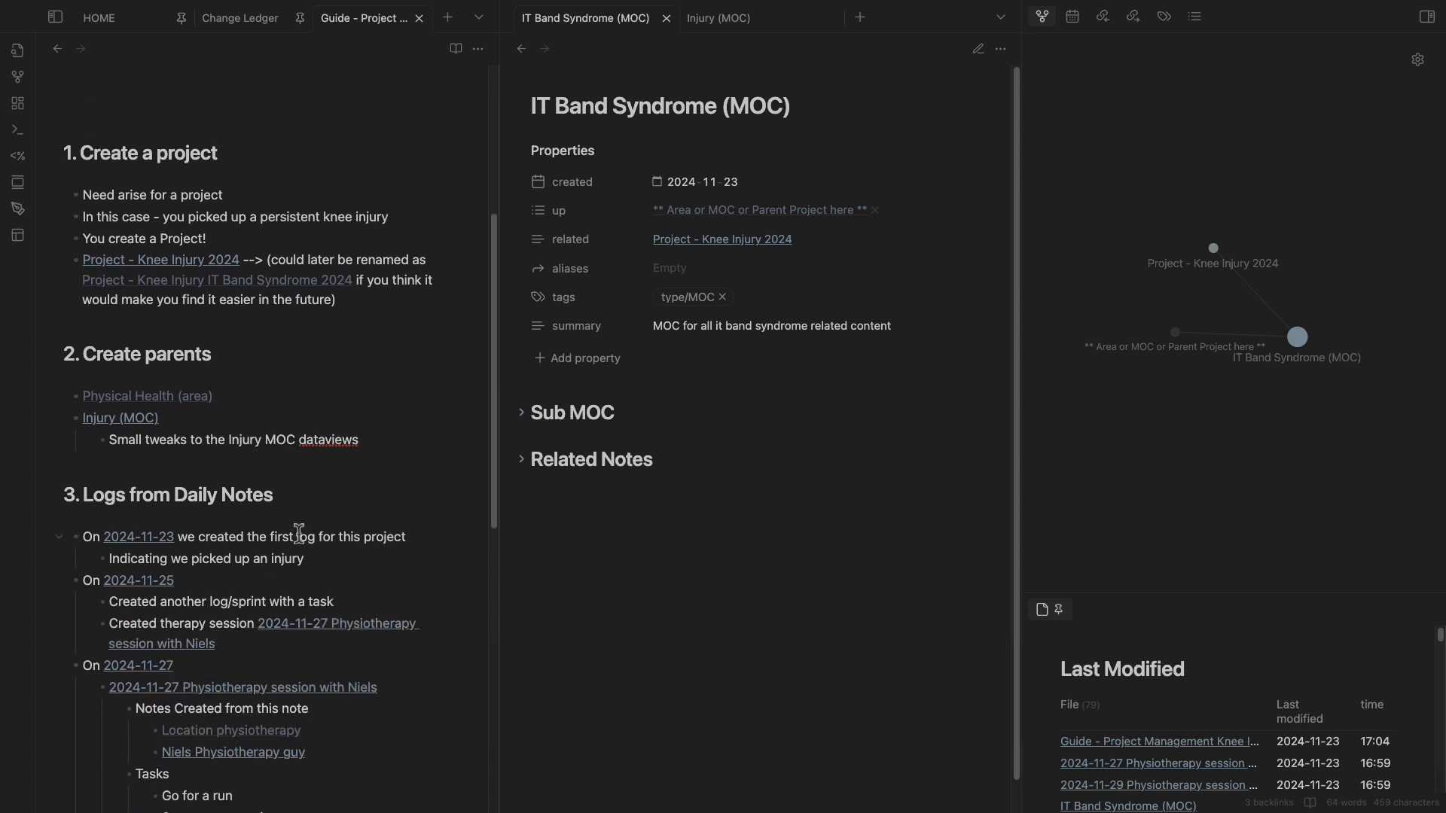
drag(131, 348, 240, 353)
scroll(106, 365, down, 2)
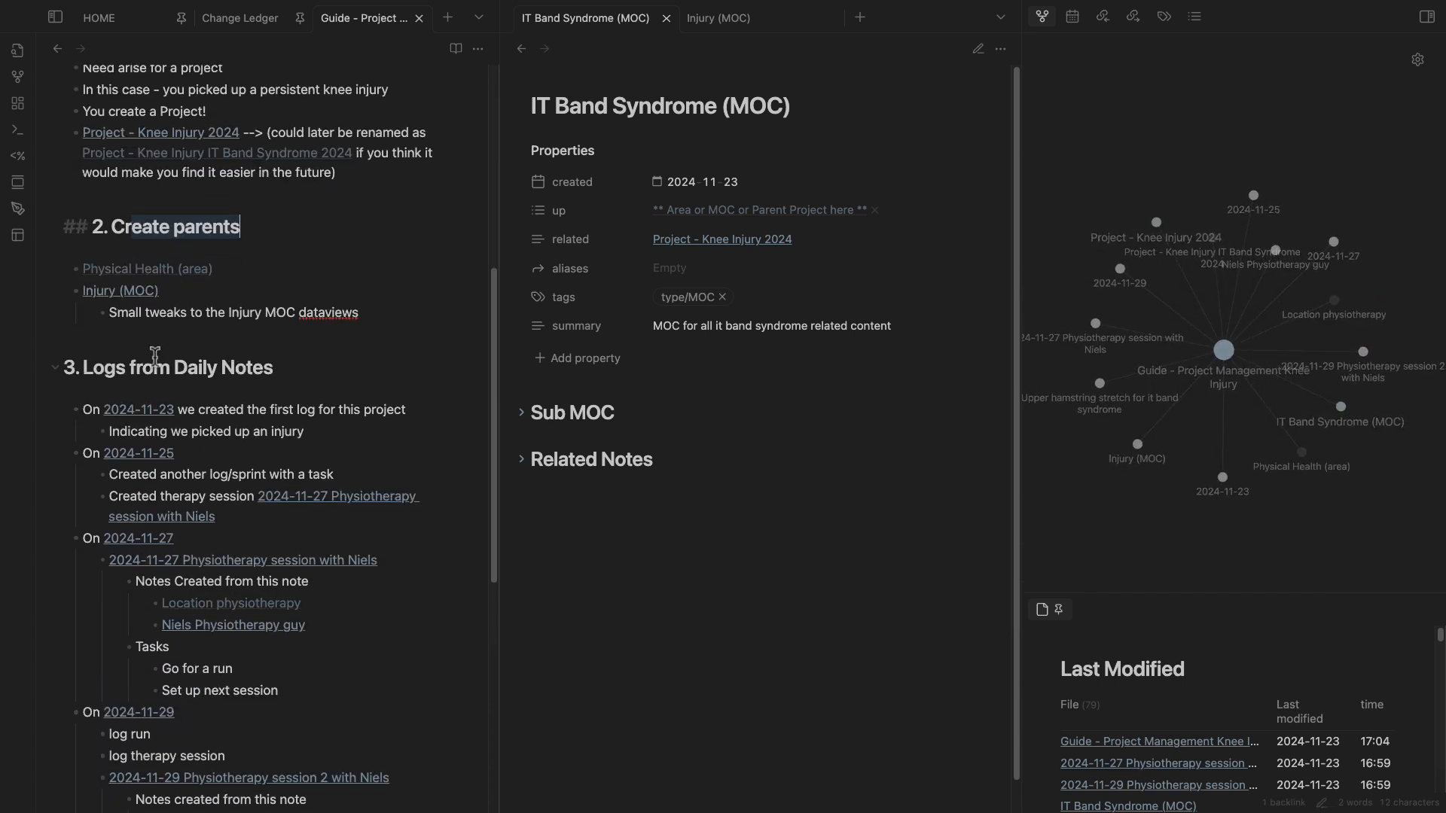
drag(103, 367, 246, 363)
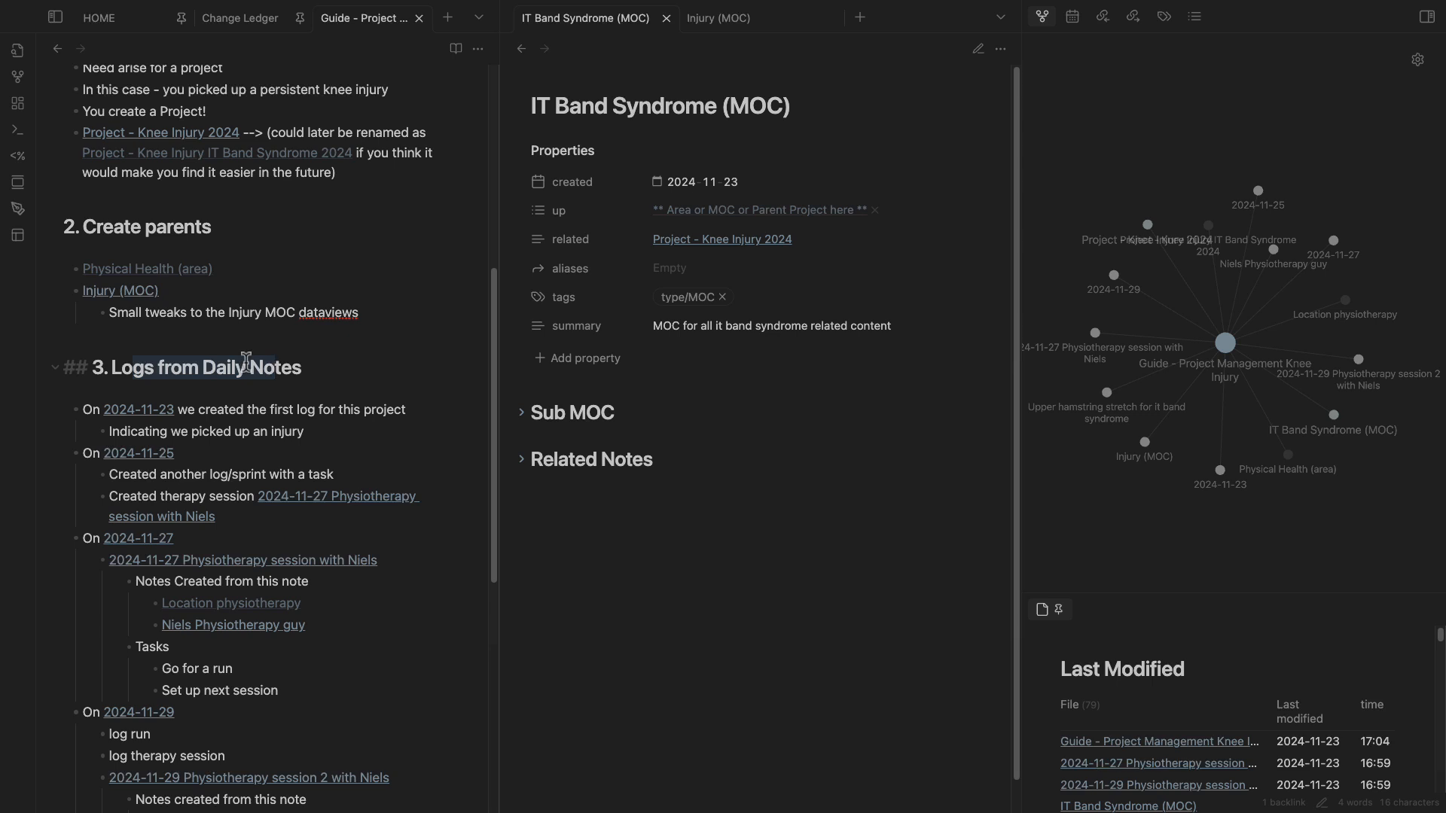
drag(202, 367, 292, 362)
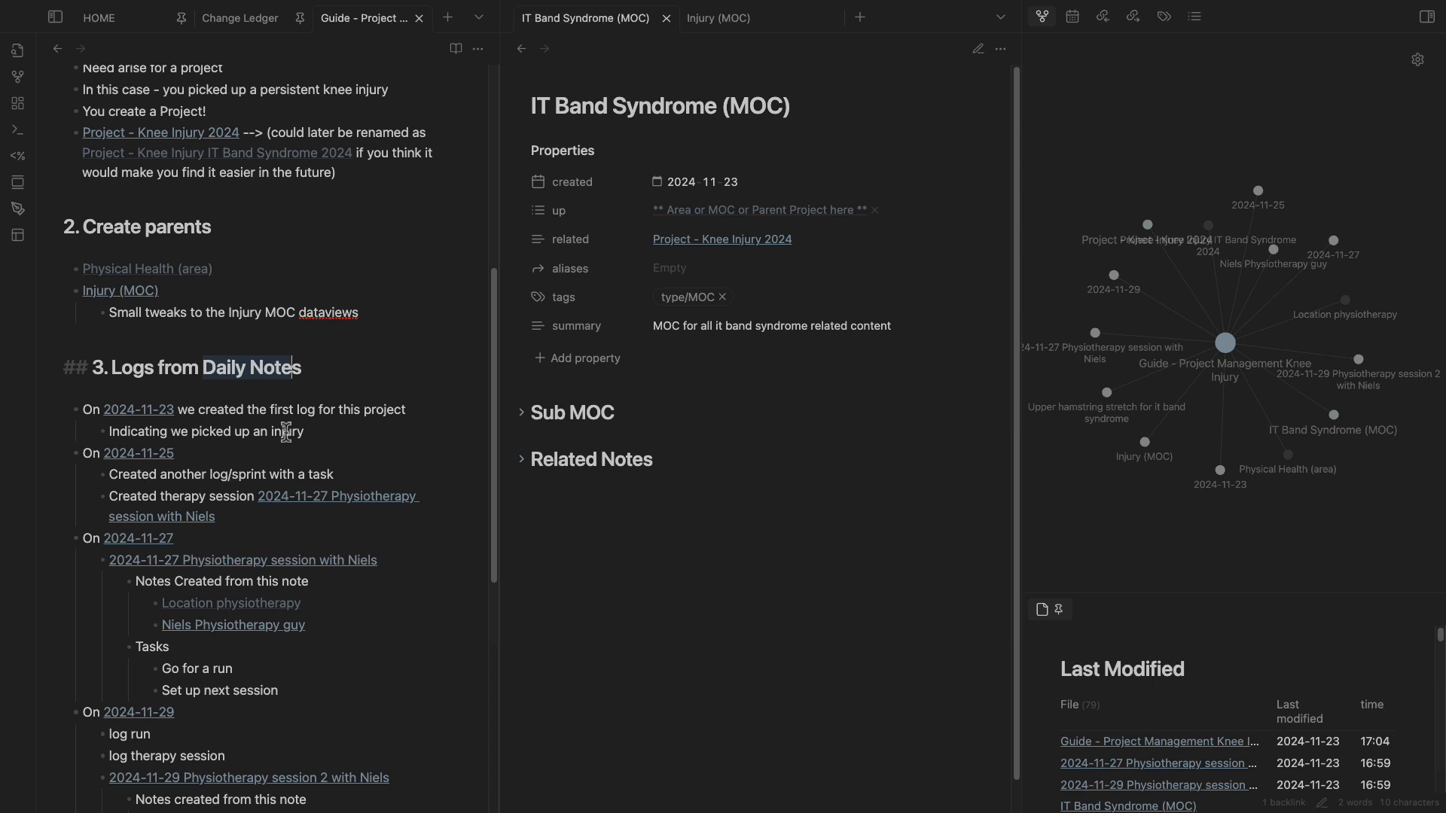
Show the calendar and open the 2024-11-25 daily note to examine its Log Pages section.
click(1426, 16)
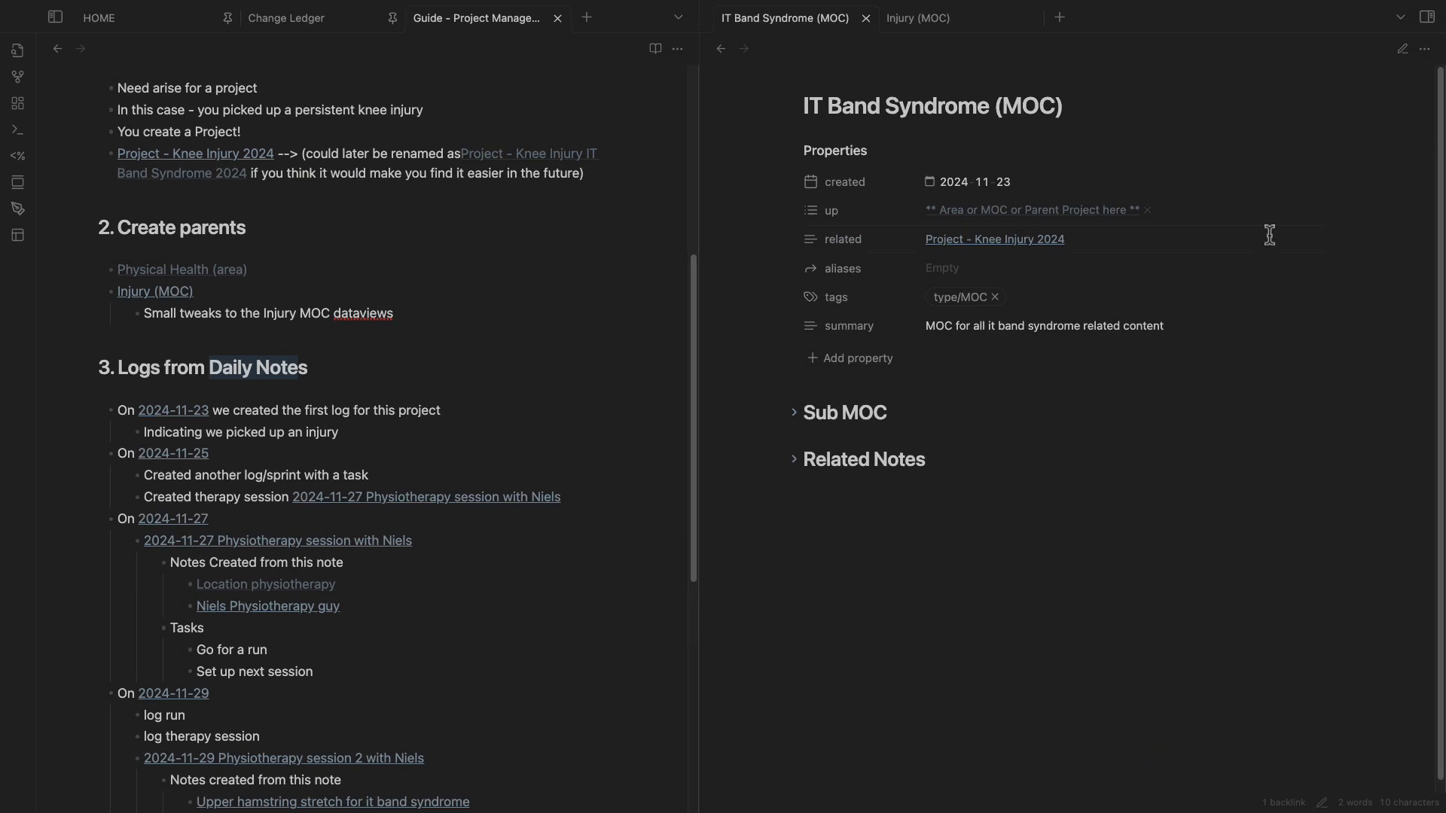
click(1426, 16)
click(1073, 16)
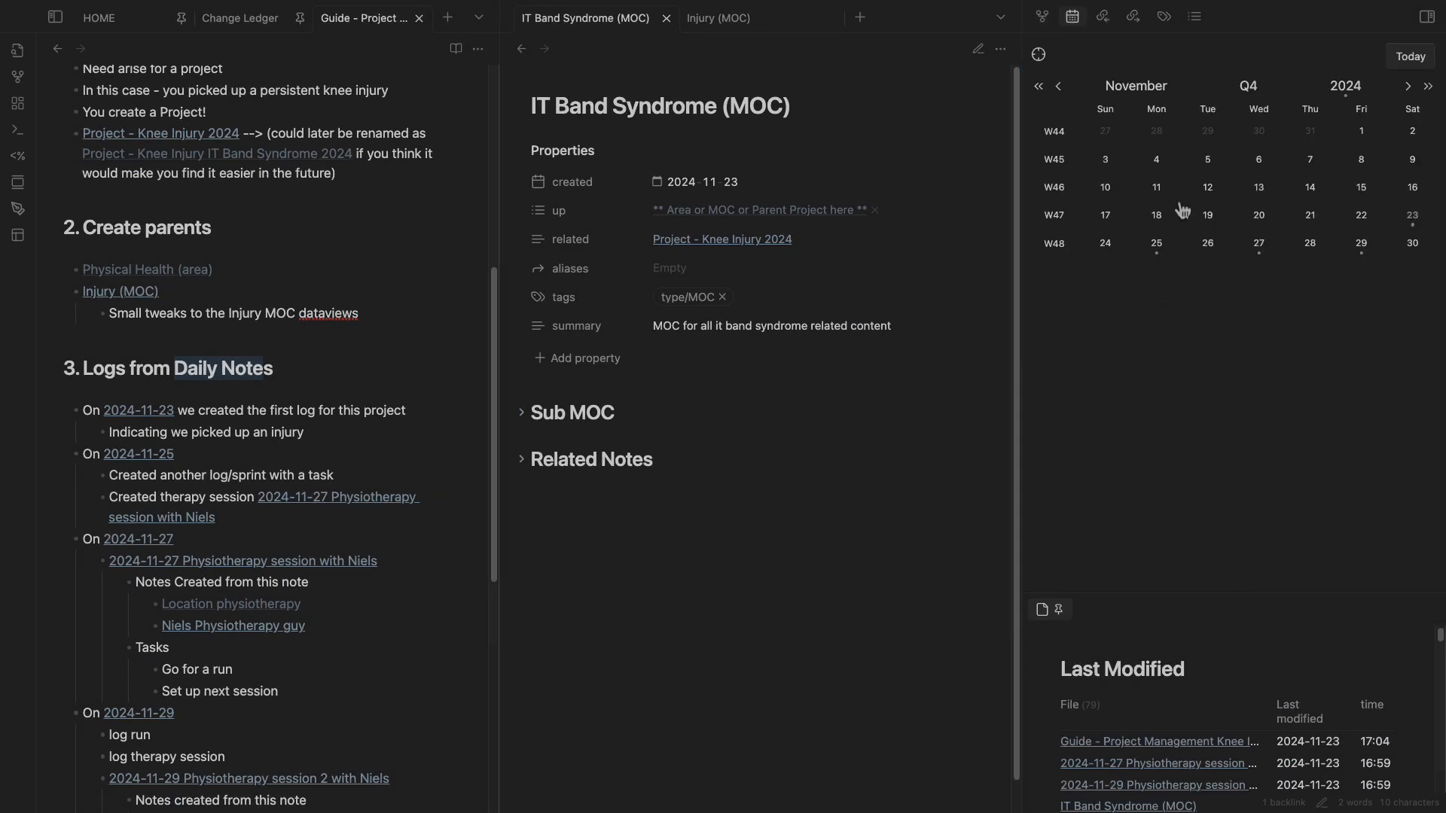
click(1158, 249)
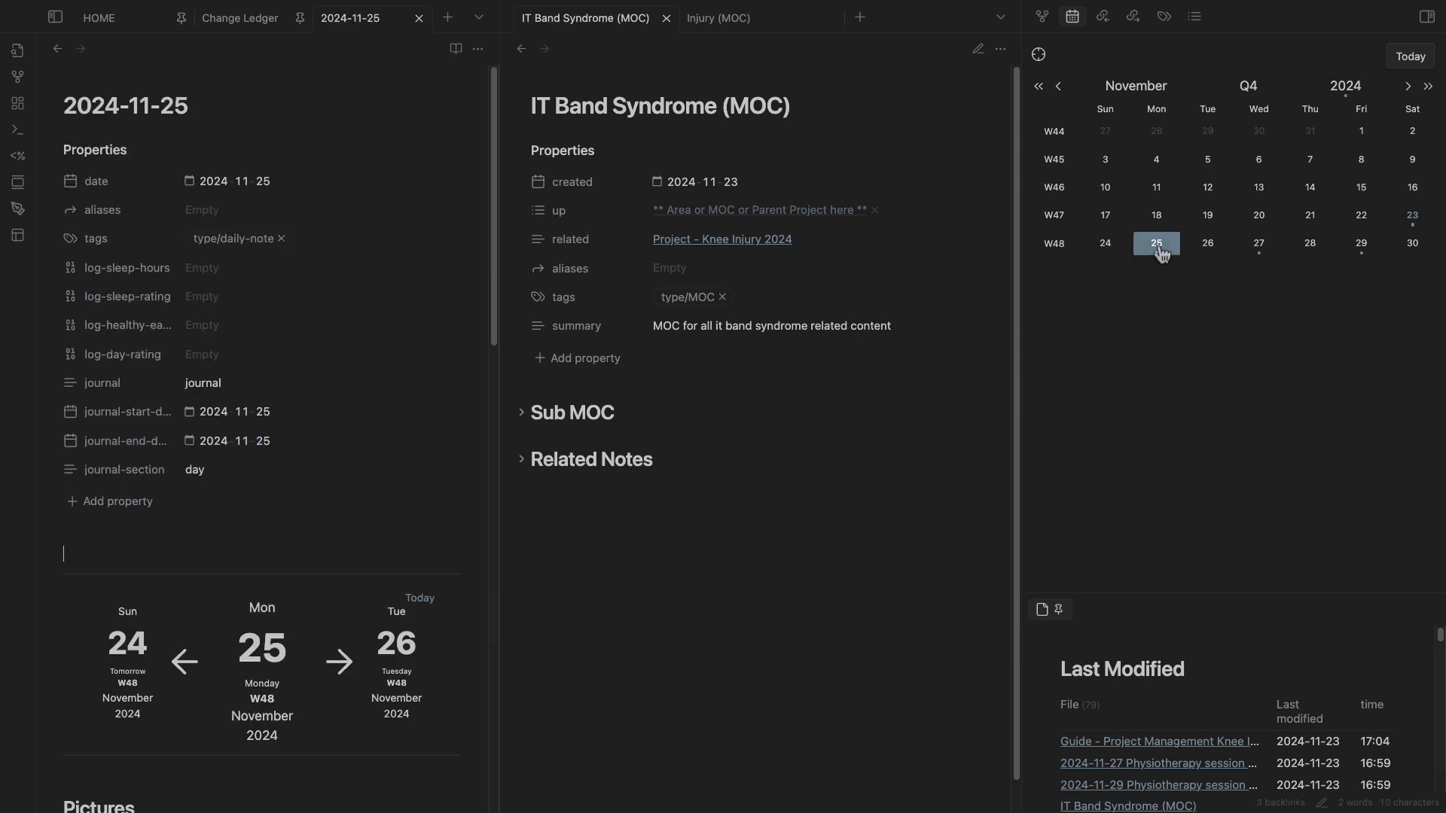
scroll(399, 503, down, 5)
scroll(399, 503, down, 5)
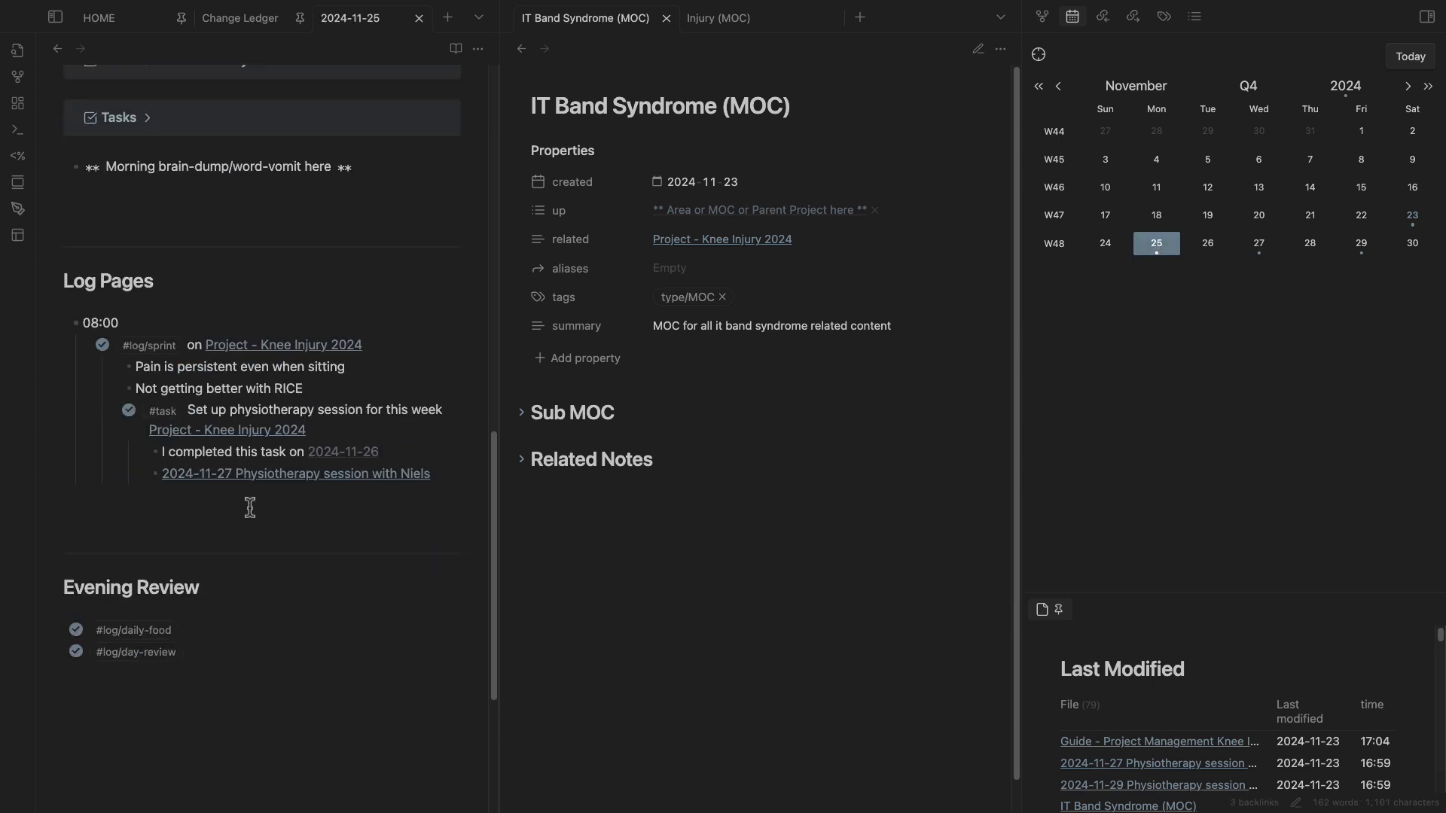
Open the 2024-11-27 and 2024-11-29 daily notes from the calendar and examine their Log Pages entries.
click(1266, 254)
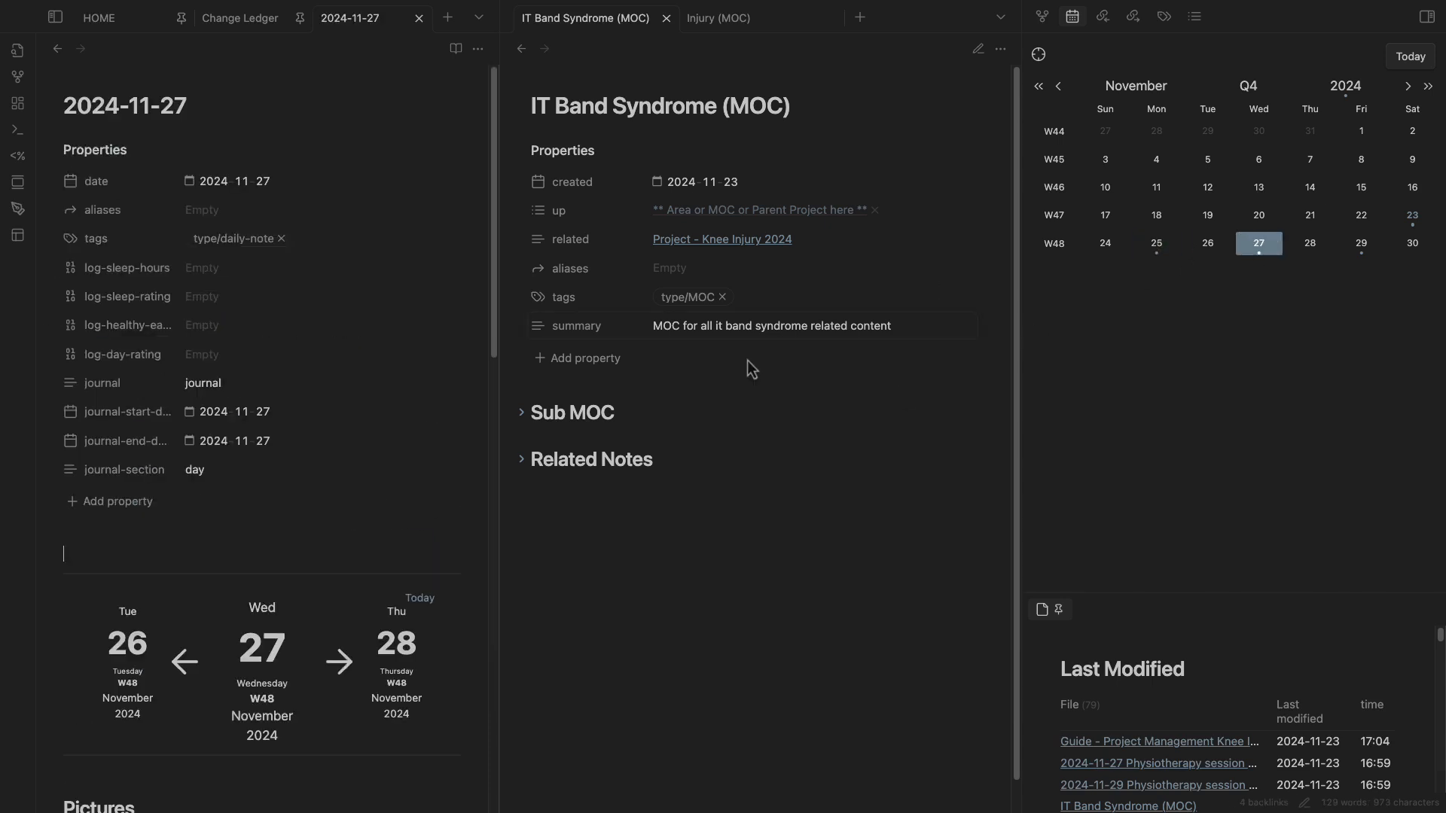
scroll(161, 346, down, 10)
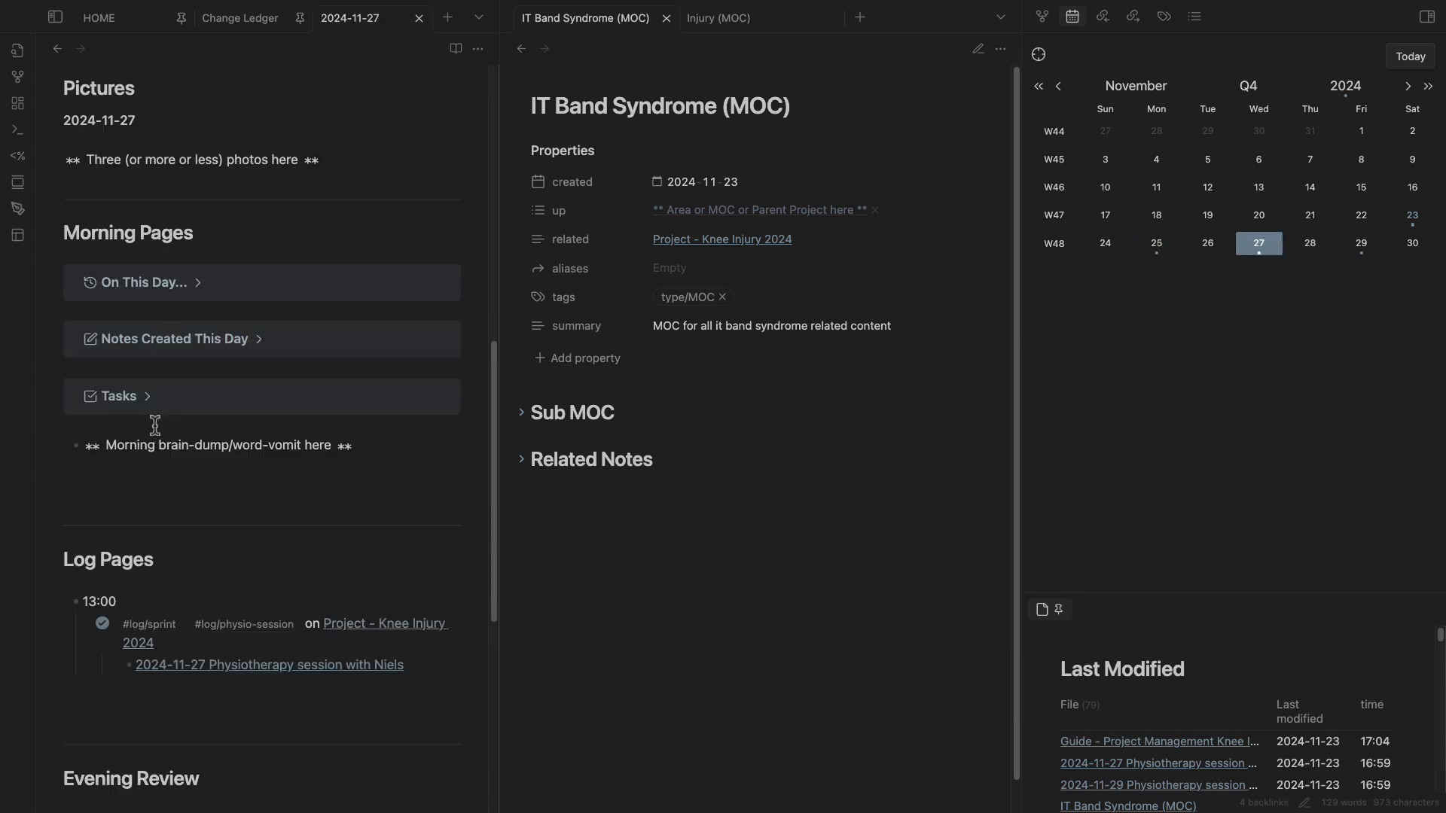
click(1379, 260)
scroll(179, 435, down, 10)
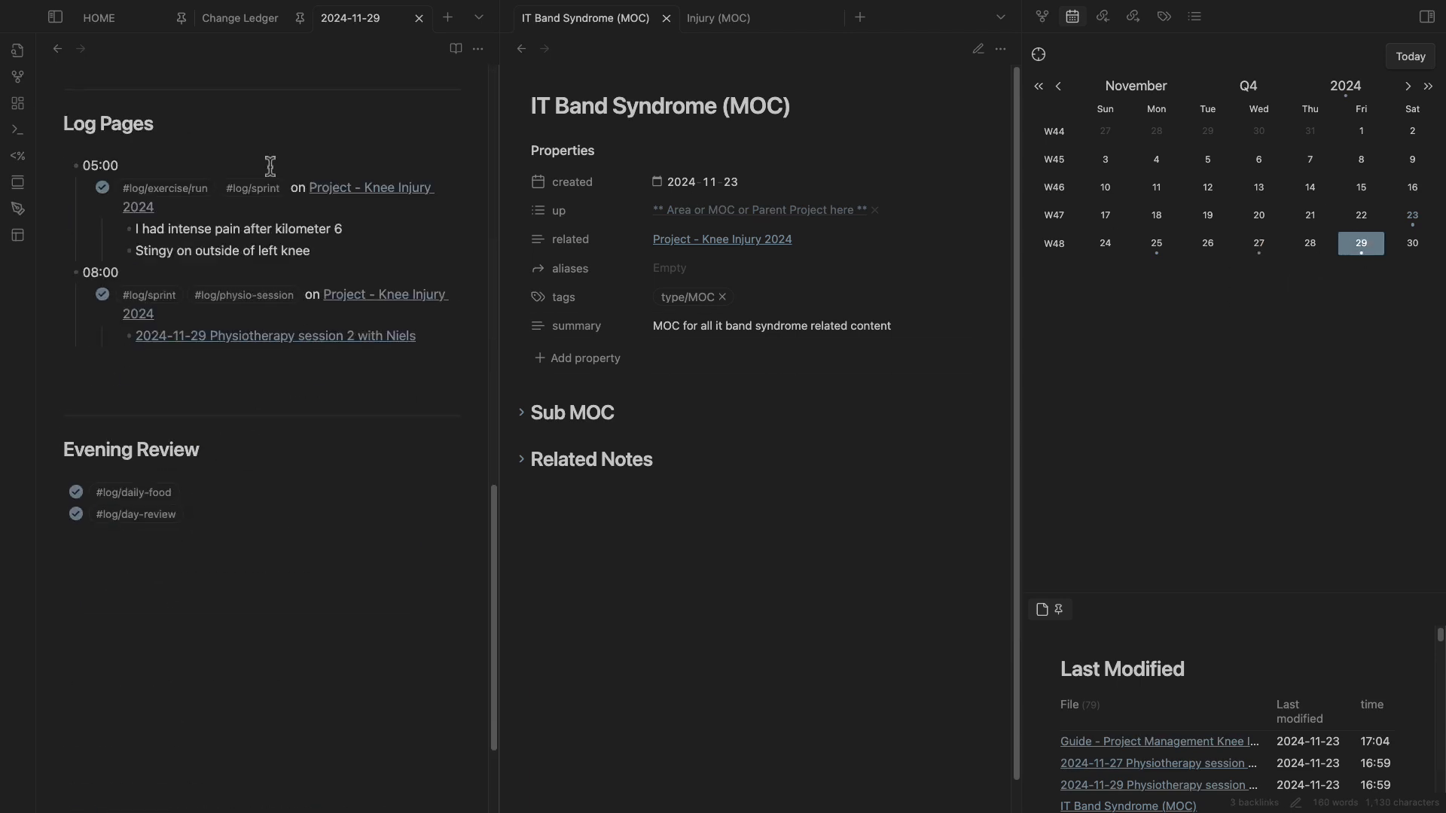
scroll(271, 166, up, 4)
drag(433, 642, 87, 471)
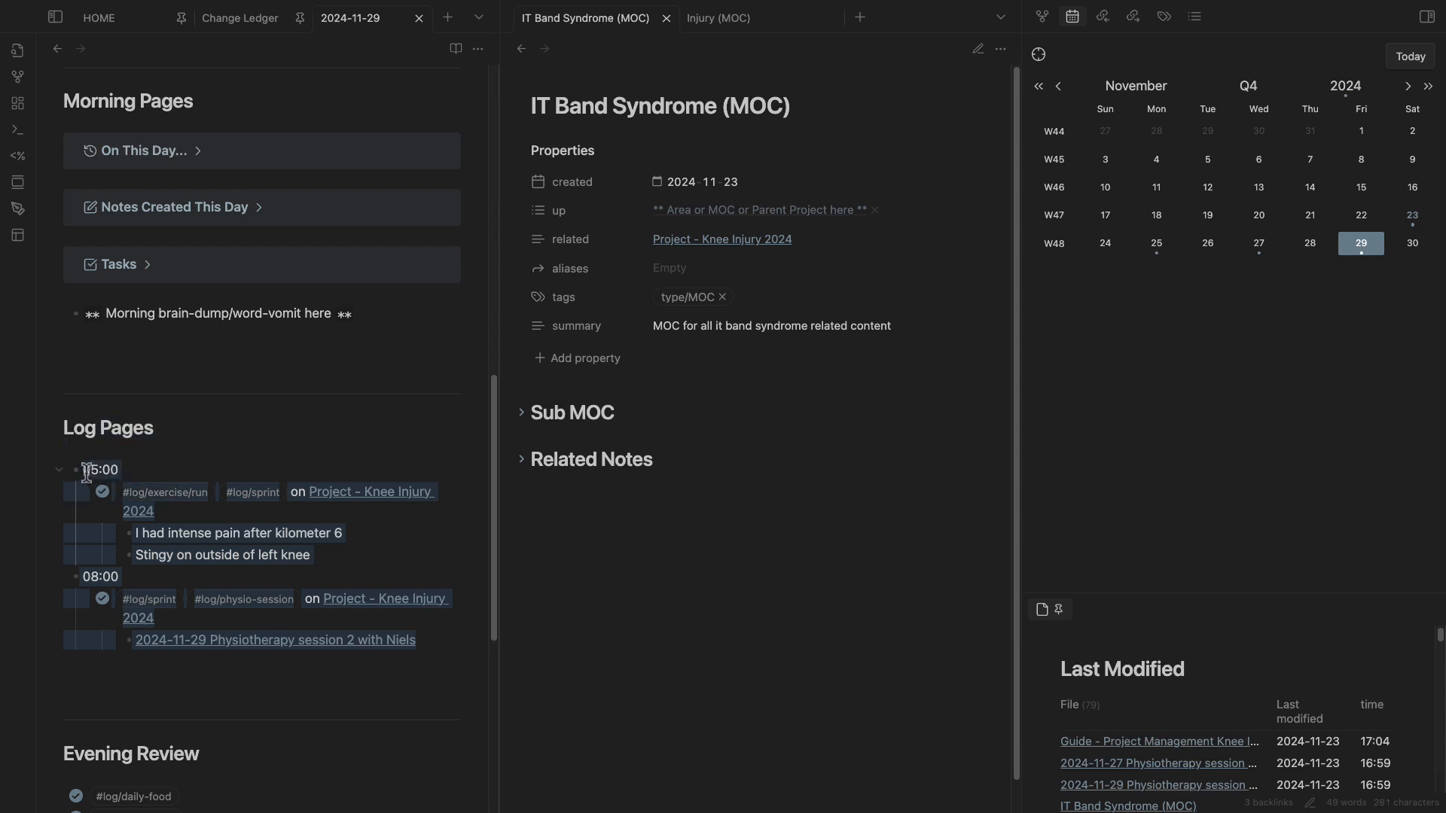
Go back through the 2024-11-27 and 2024-11-25 daily notes, looking over each one's log entries.
click(58, 49)
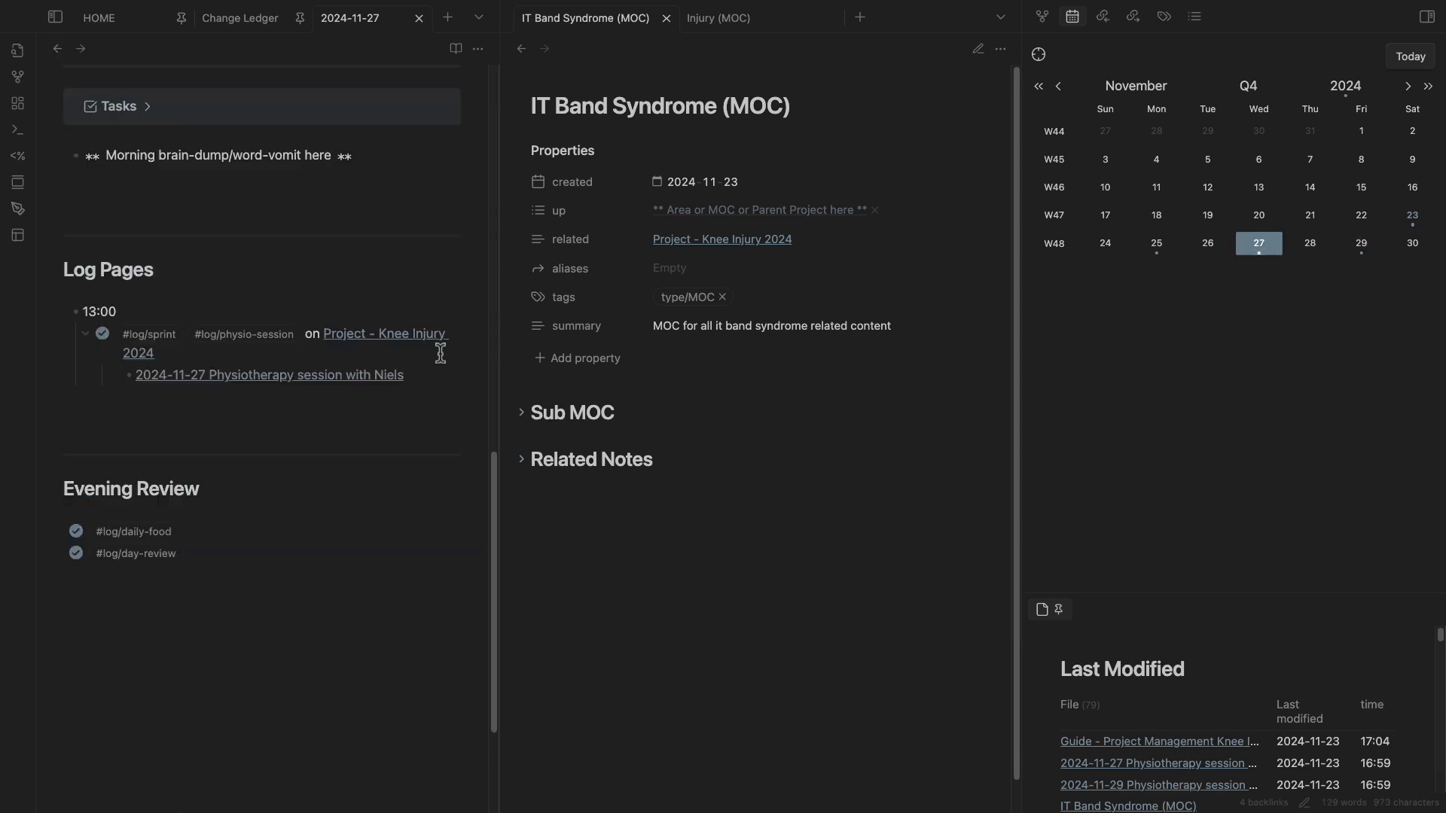
scroll(440, 354, up, 10)
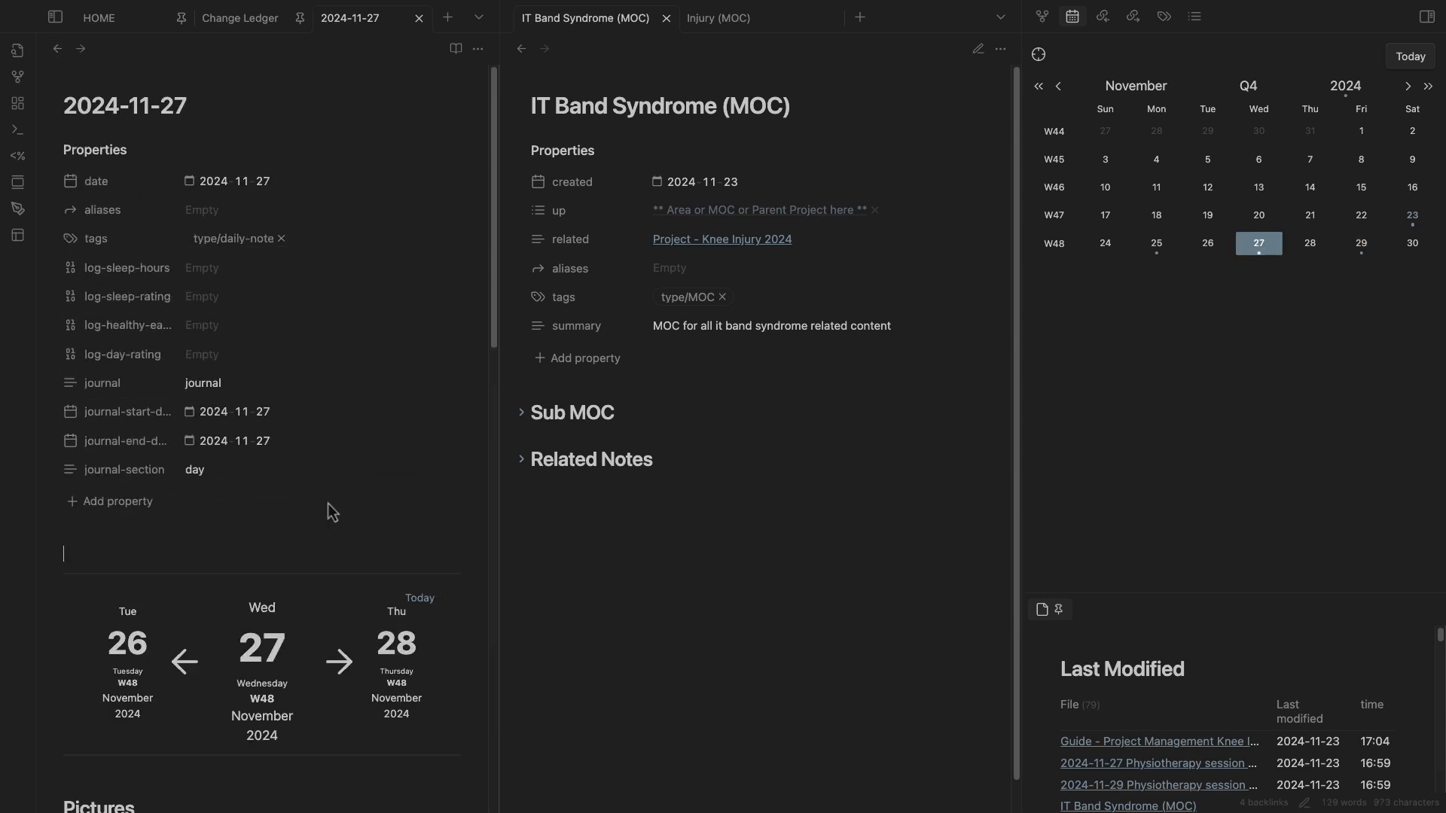
scroll(331, 512, down, 10)
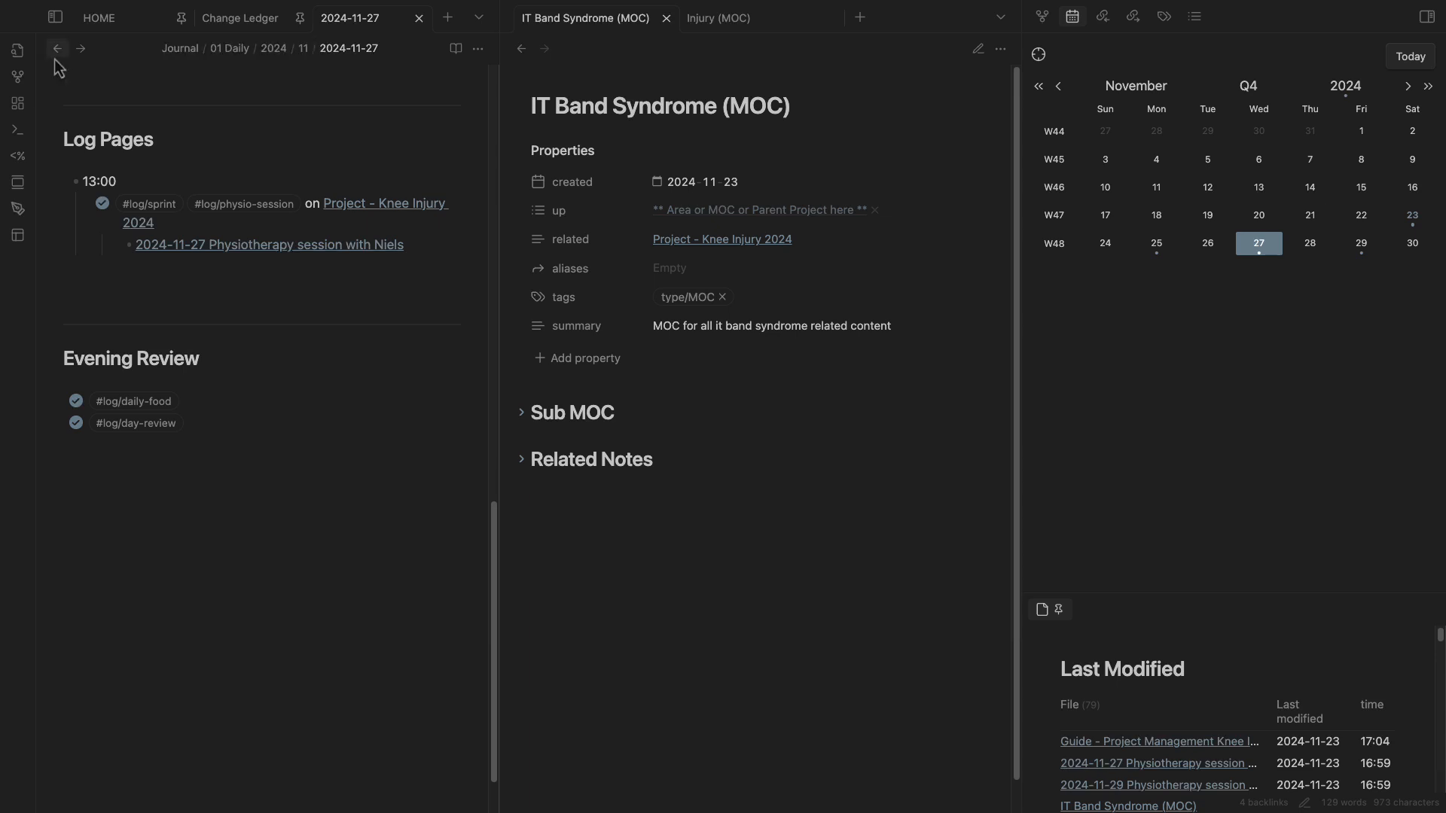
click(57, 49)
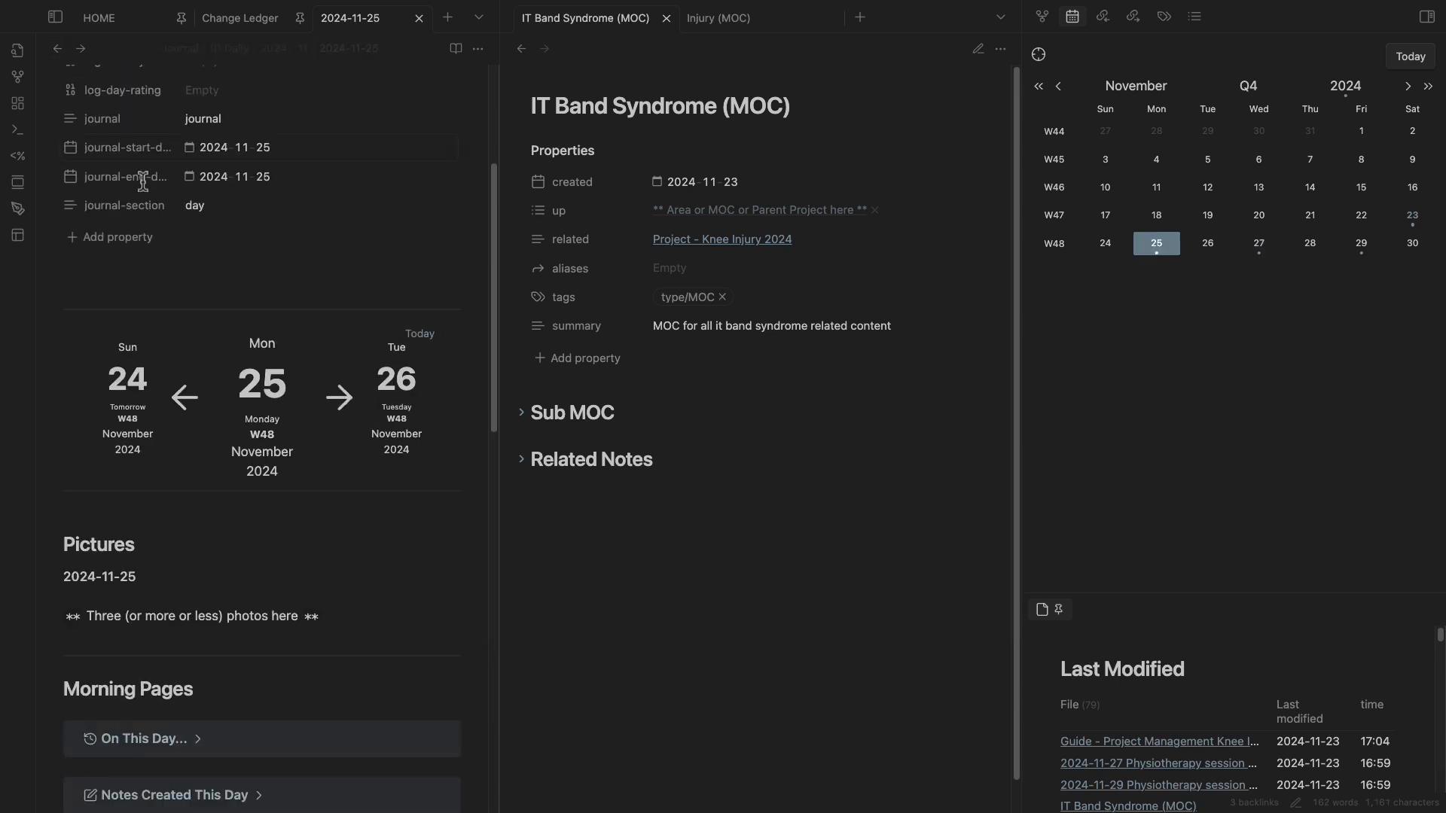
scroll(143, 181, down, 11)
scroll(129, 203, up, 6)
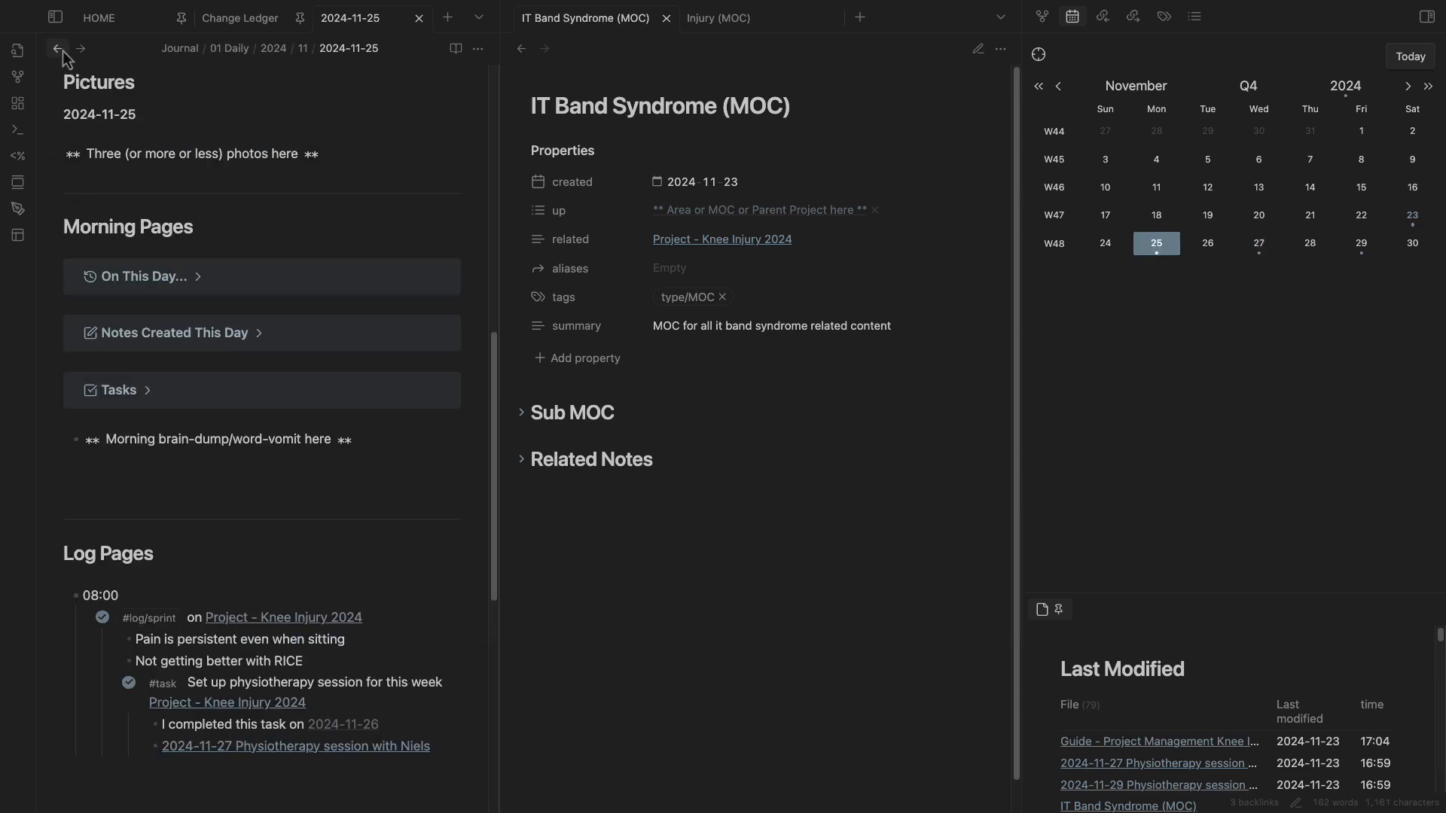